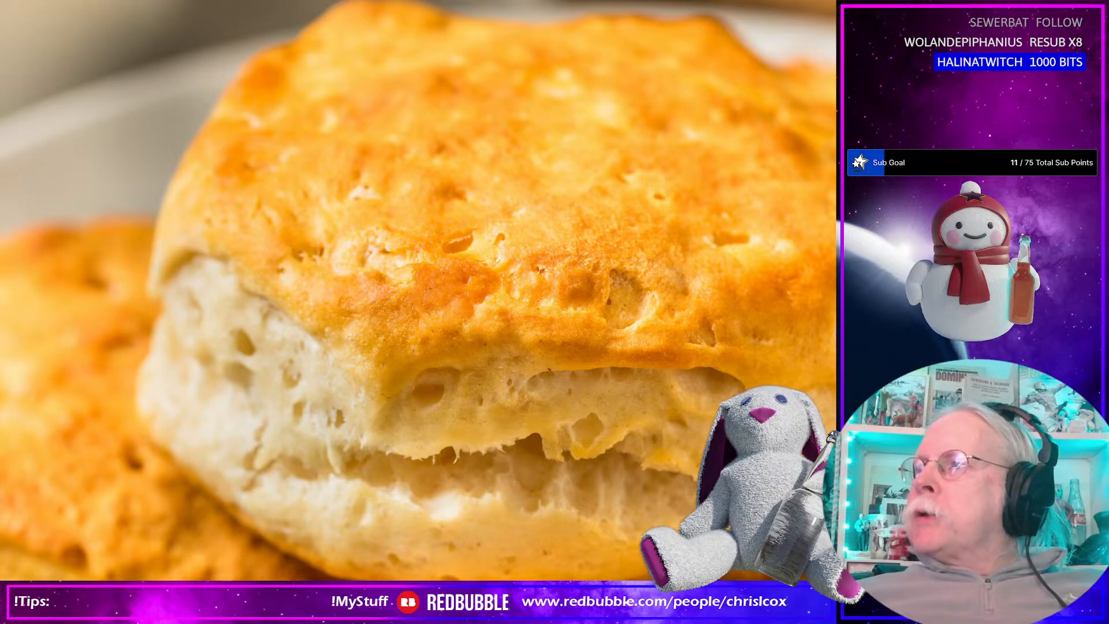
# Switch to Substance 3D Painter and set the viewport display to Material.
pyautogui.hotkey('alt', 'Tab')
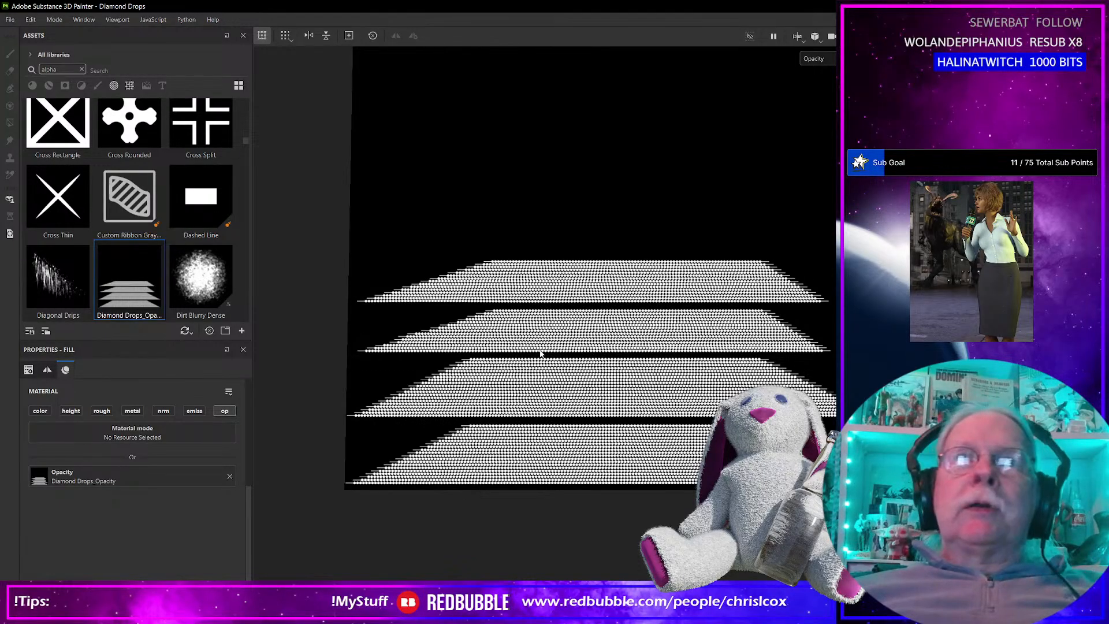
pyautogui.scroll(-5, 541, 353)
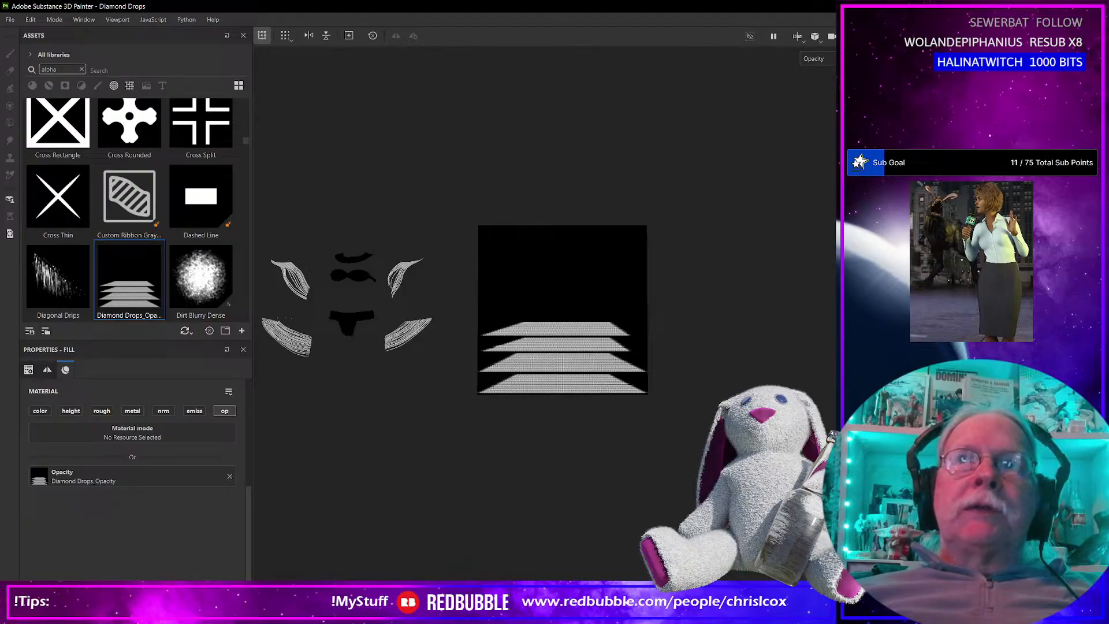
pyautogui.click(815, 58)
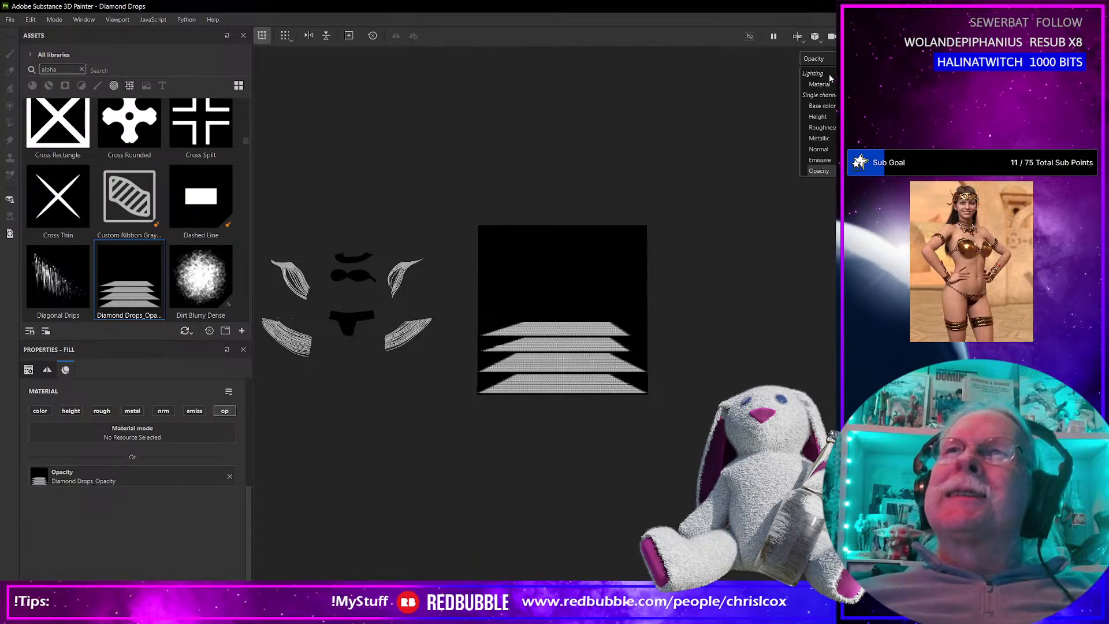
pyautogui.click(829, 86)
# Examine the red rhinestone strings on the 3D garment pieces and compare them with the strips in the UV layout.
pyautogui.keyDown('alt'); pyautogui.moveTo(393, 344); pyautogui.dragTo(503, 377, button='middle'); pyautogui.keyUp('alt')
pyautogui.scroll(-2, 501, 380)
pyautogui.scroll(4, 500, 381)
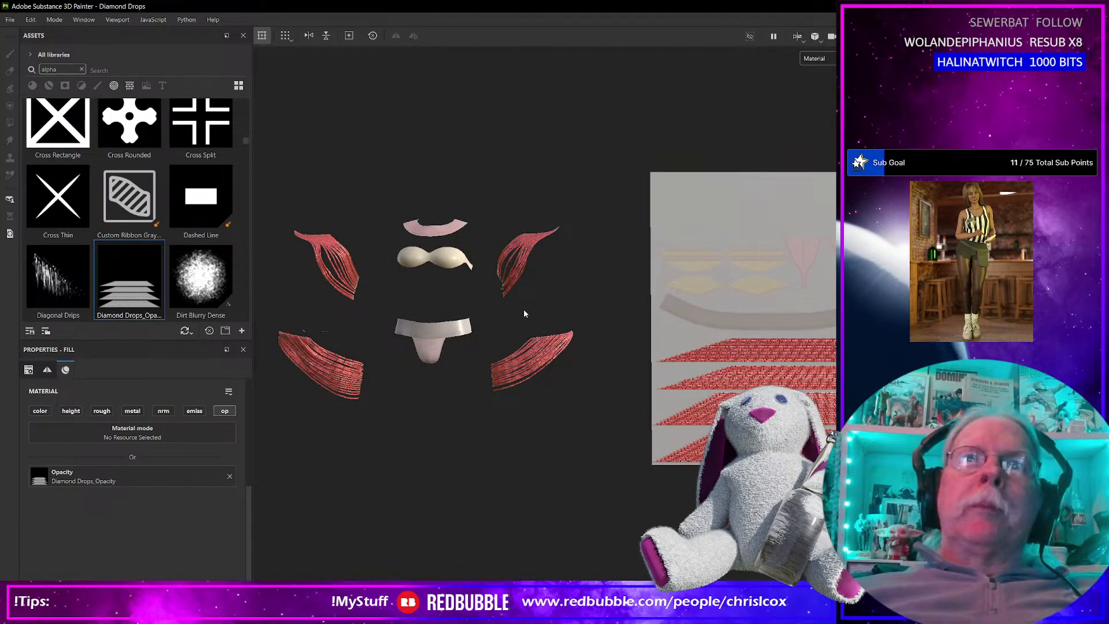
pyautogui.scroll(5, 522, 310)
pyautogui.scroll(5, 523, 312)
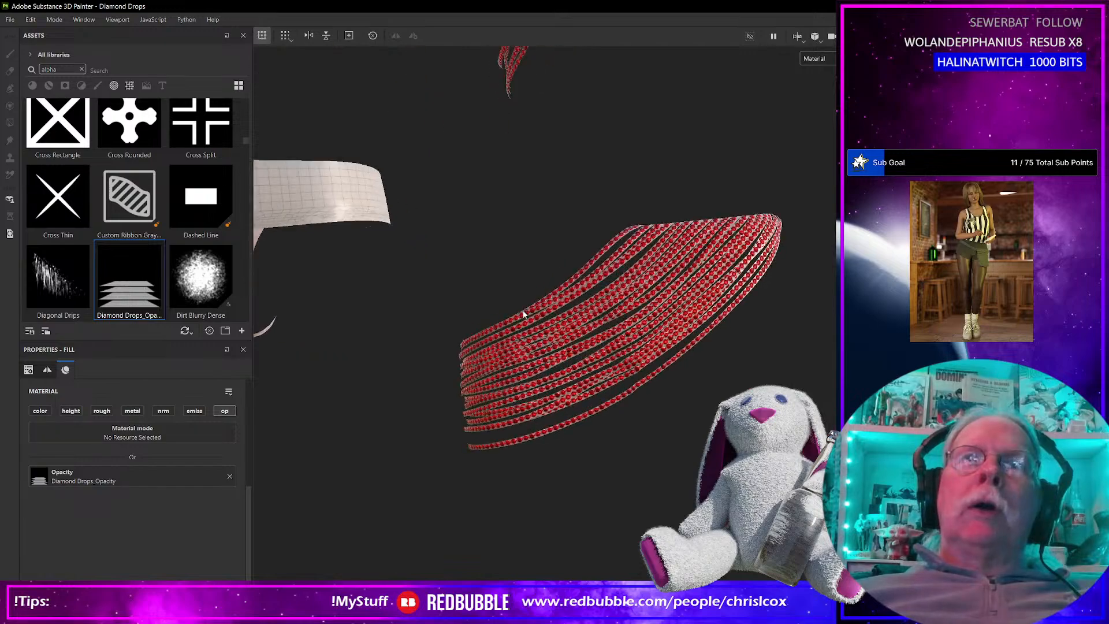
pyautogui.scroll(-10, 523, 314)
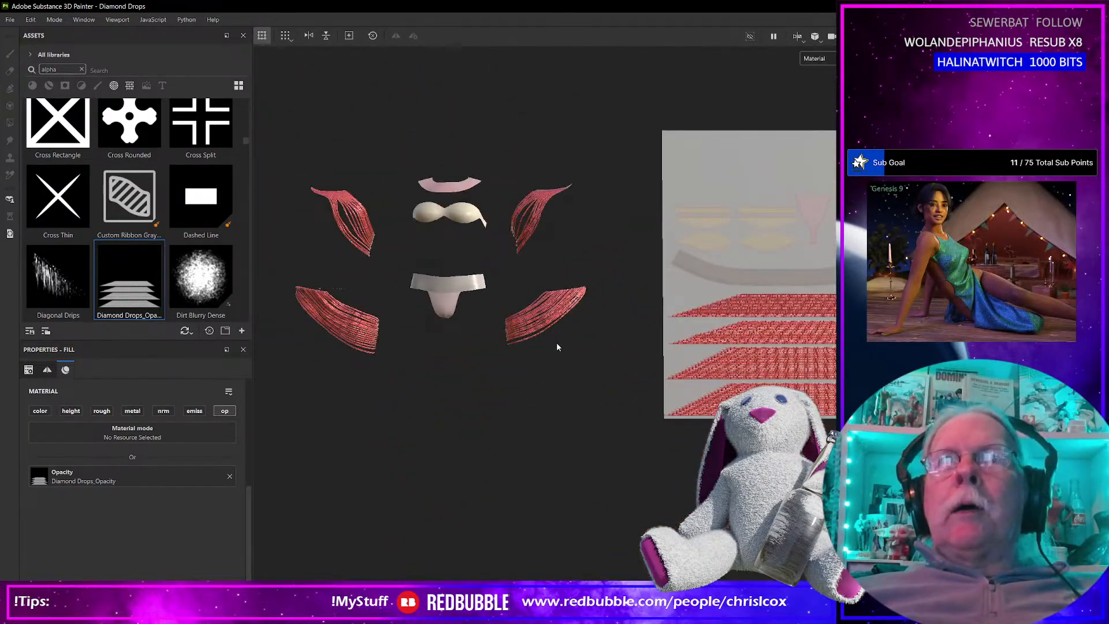
pyautogui.moveTo(597, 376); pyautogui.dragTo(391, 391, button='middle')
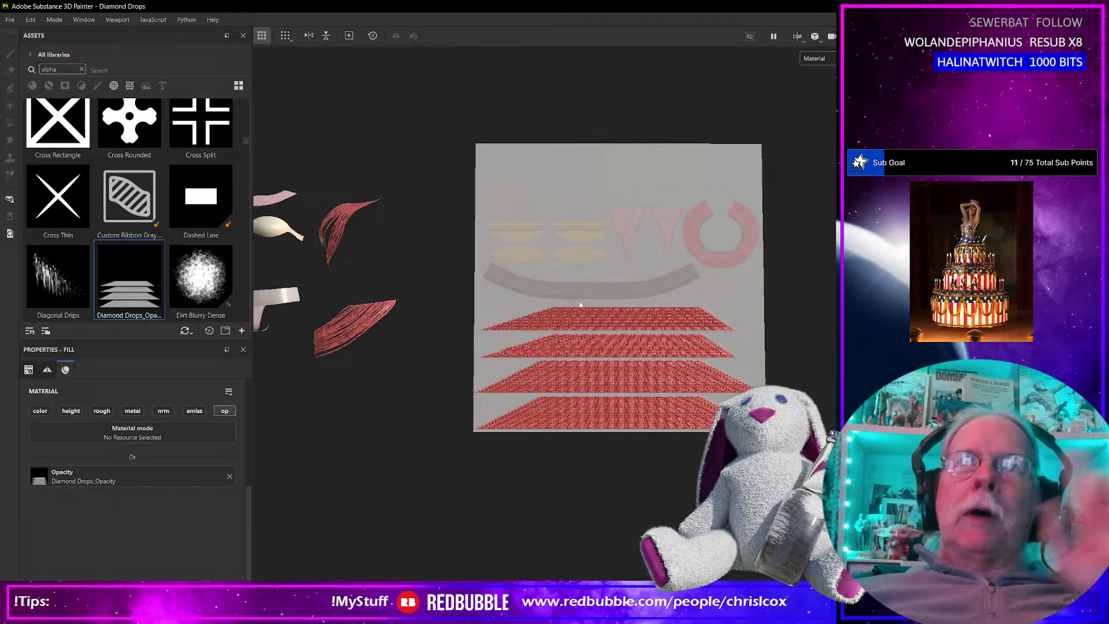
pyautogui.keyDown('alt'); pyautogui.moveTo(697, 445); pyautogui.dragTo(662, 458); pyautogui.keyUp('alt')
pyautogui.scroll(6, 341, 406)
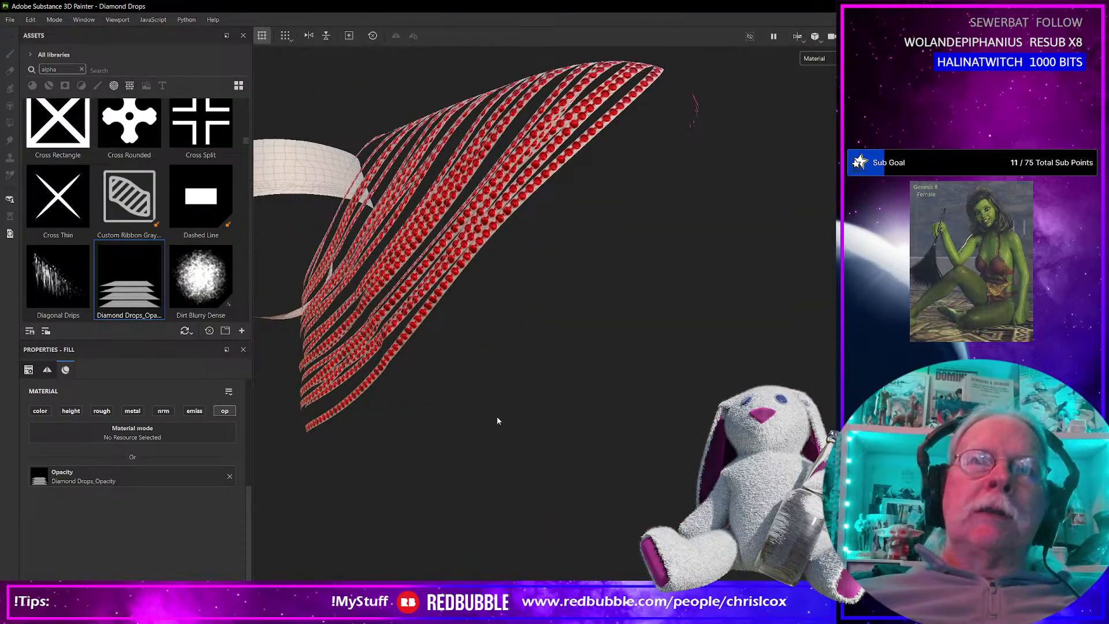
pyautogui.scroll(-7, 497, 418)
pyautogui.moveTo(508, 417)
pyautogui.keyDown('alt'); pyautogui.mouseDown(button='middle')
pyautogui.moveTo(552, 414)
pyautogui.moveTo(506, 406)
pyautogui.mouseUp(button='middle'); pyautogui.keyUp('alt')
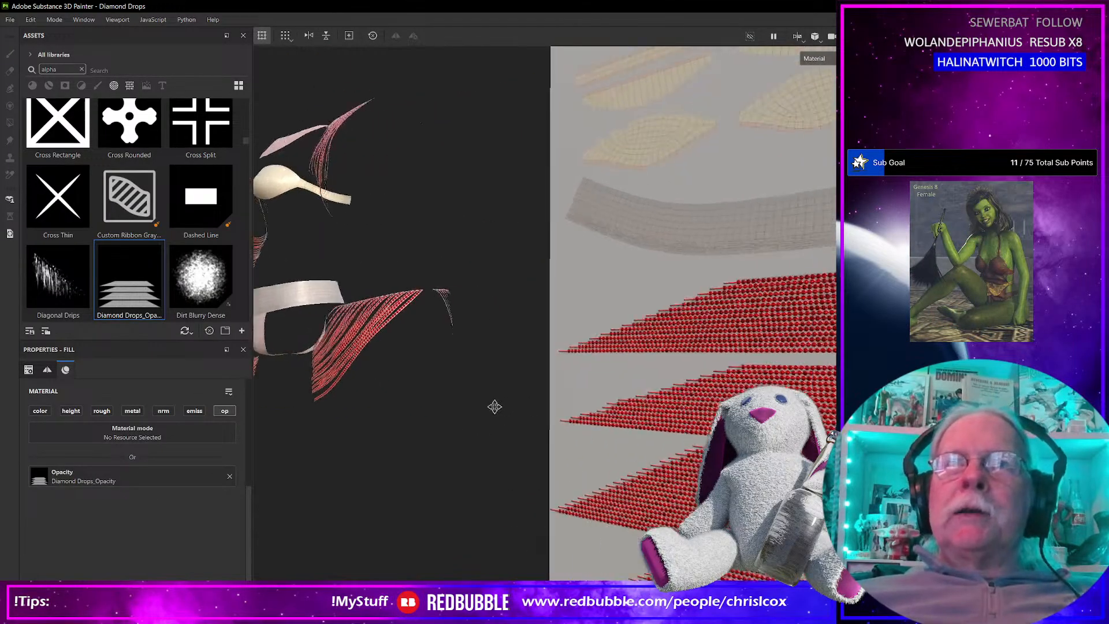
pyautogui.scroll(-8, 589, 433)
pyautogui.scroll(2, 609, 455)
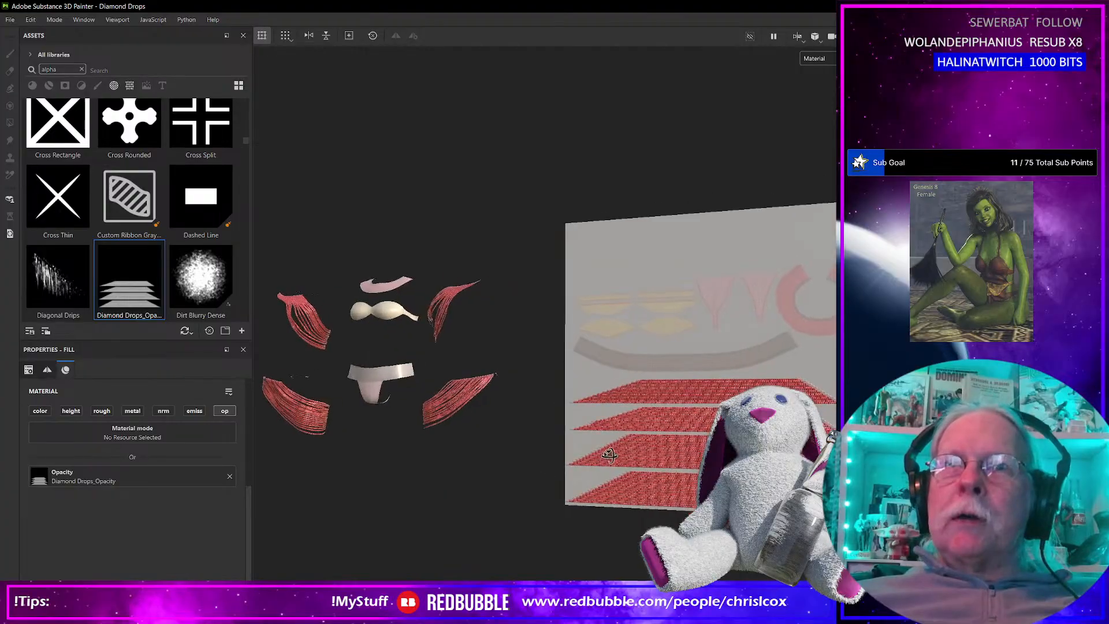
pyautogui.keyDown('alt'); pyautogui.moveTo(609, 454); pyautogui.dragTo(651, 442); pyautogui.keyUp('alt')
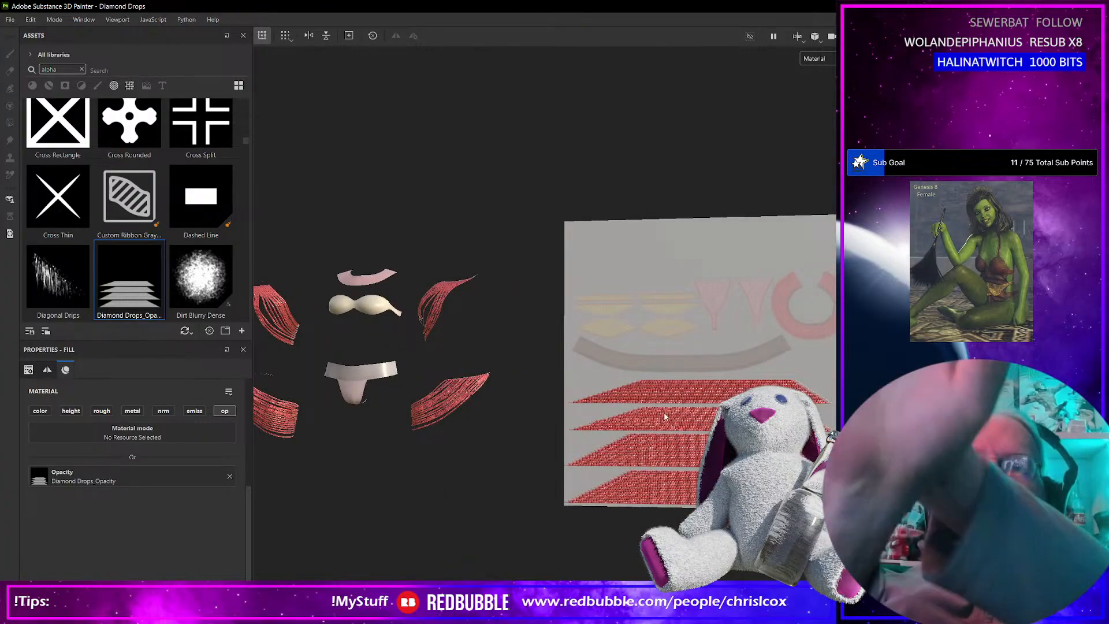
pyautogui.scroll(5, 453, 431)
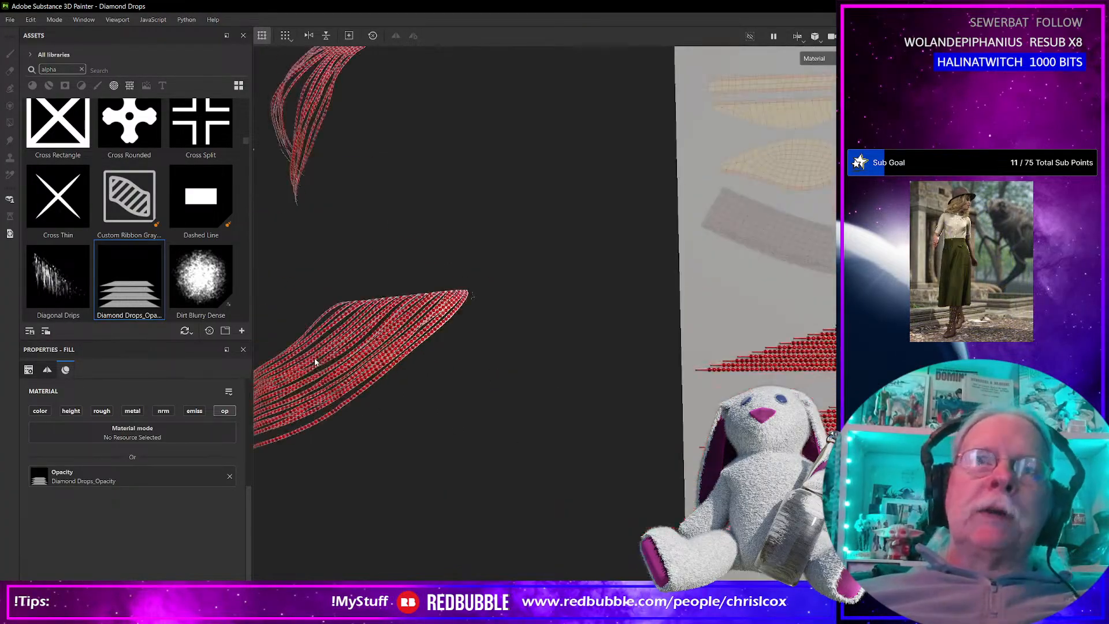
pyautogui.scroll(5, 315, 362)
pyautogui.scroll(-4, 347, 375)
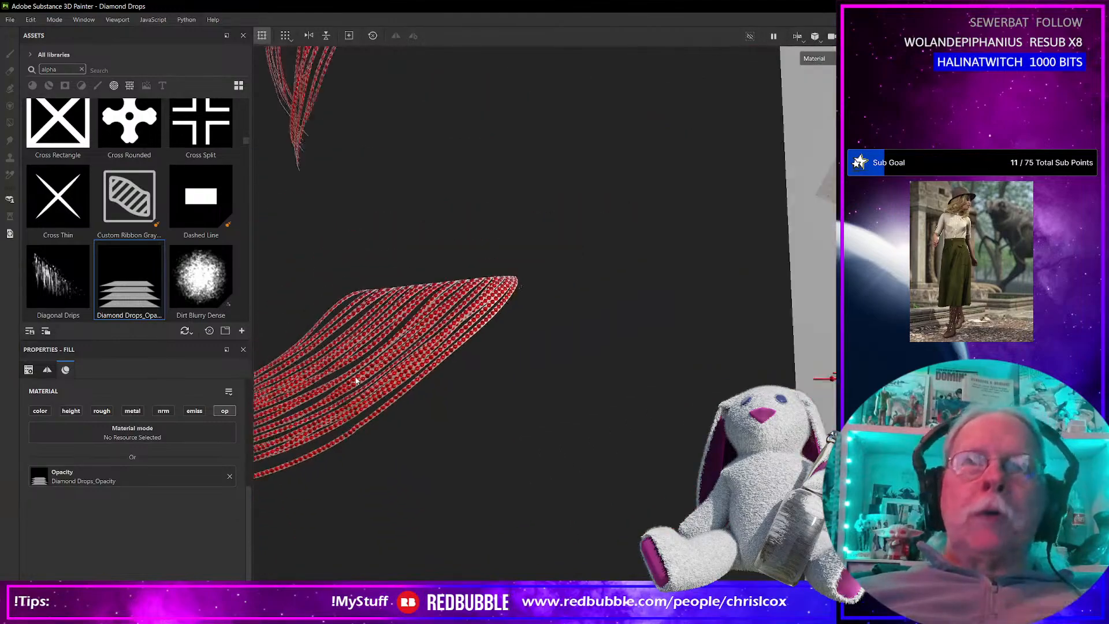
pyautogui.scroll(-4, 356, 380)
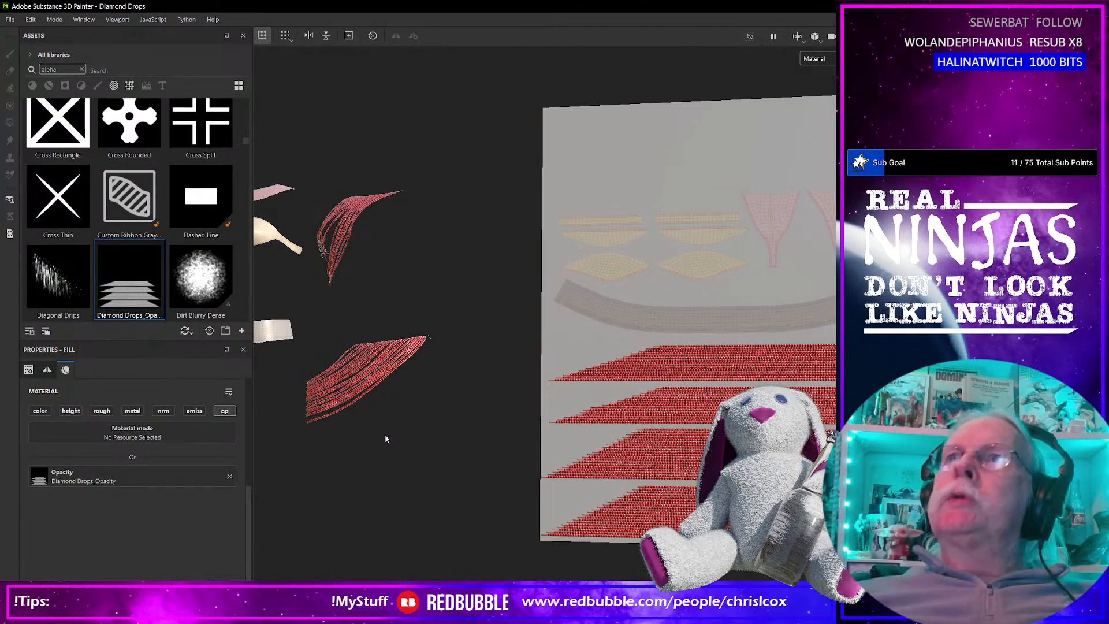
# Move and resize the Substance 3D Painter window so the layer stack is fully in view beside the model.
pyautogui.moveTo(805, 6)
pyautogui.mouseDown()
pyautogui.moveTo(870, 8)
pyautogui.moveTo(612, 90)
pyautogui.moveTo(597, 78)
pyautogui.moveTo(616, 16)
pyautogui.moveTo(636, 10)
pyautogui.mouseUp()
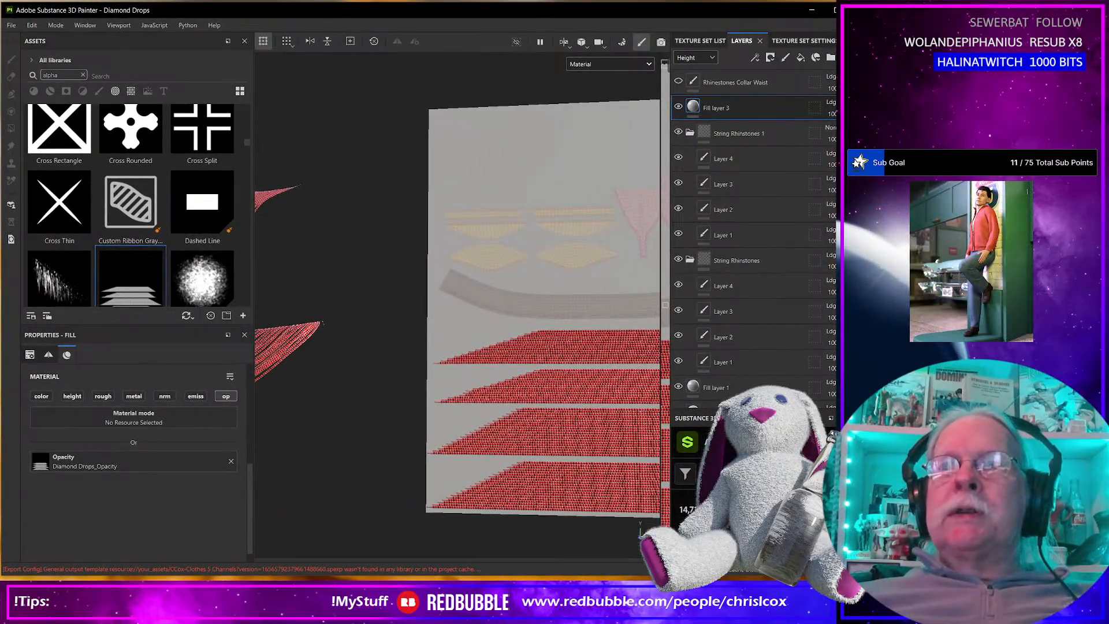
pyautogui.moveTo(874, 575); pyautogui.dragTo(844, 571)
pyautogui.moveTo(310, 384); pyautogui.dragTo(540, 430, button='middle')
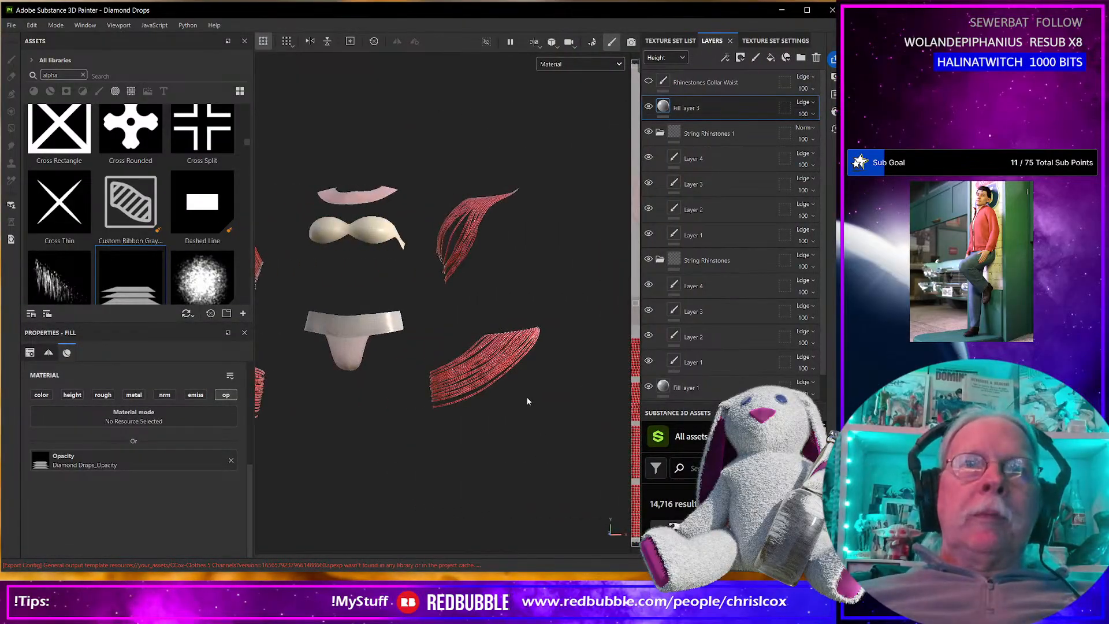
# Inspect the rhinestone rows up close on the draped strings and across the four string strips of the UV layout.
pyautogui.scroll(-2, 480, 388)
pyautogui.scroll(8, 479, 388)
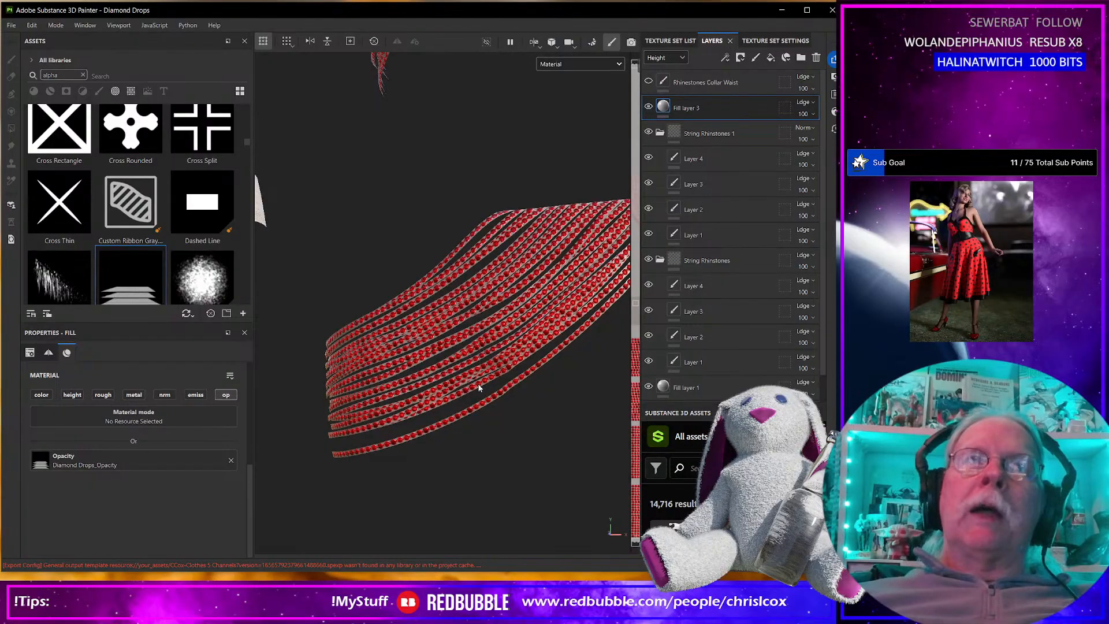
pyautogui.scroll(-7, 477, 387)
pyautogui.moveTo(500, 397); pyautogui.dragTo(161, 374, button='middle')
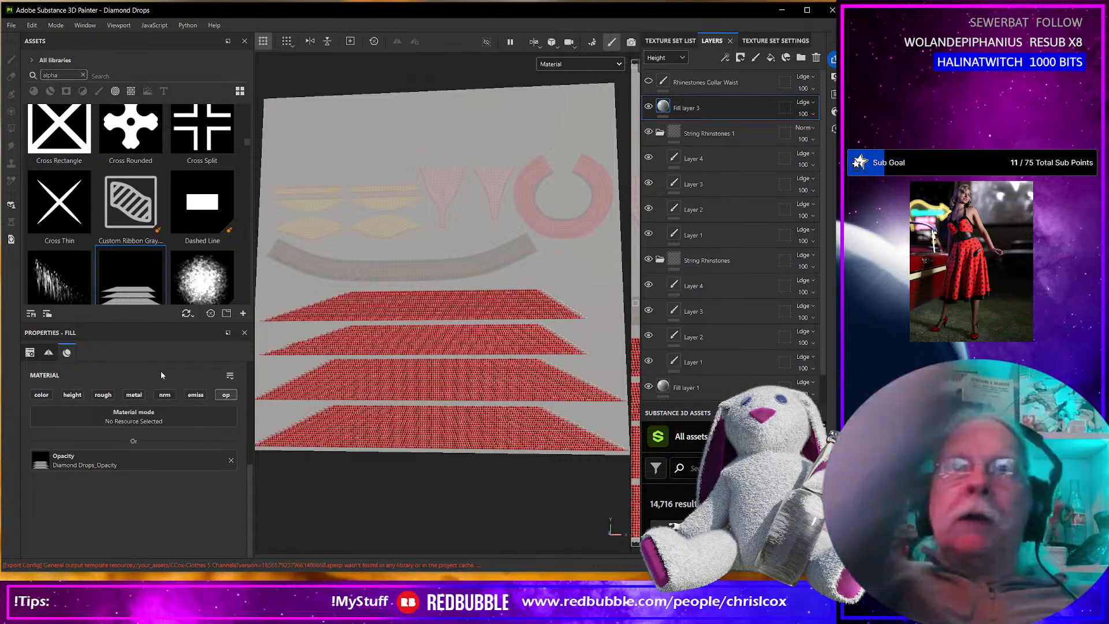
pyautogui.keyDown('alt'); pyautogui.moveTo(302, 408); pyautogui.dragTo(315, 418, button='middle'); pyautogui.keyUp('alt')
pyautogui.keyDown('alt'); pyautogui.moveTo(315, 419); pyautogui.dragTo(323, 477); pyautogui.keyUp('alt')
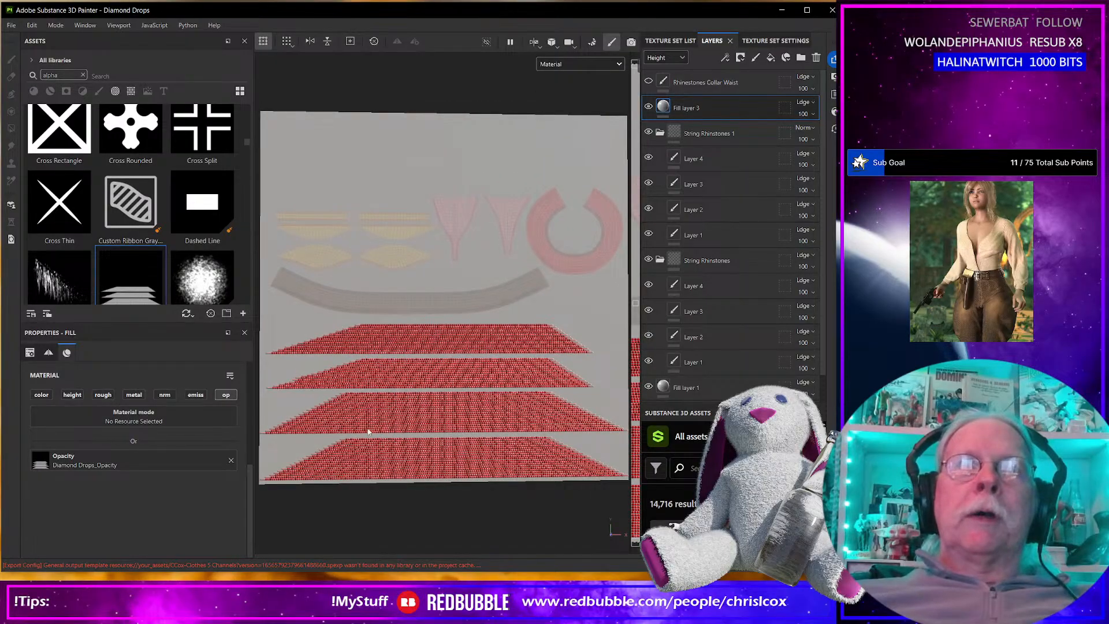
pyautogui.scroll(-5, 412, 443)
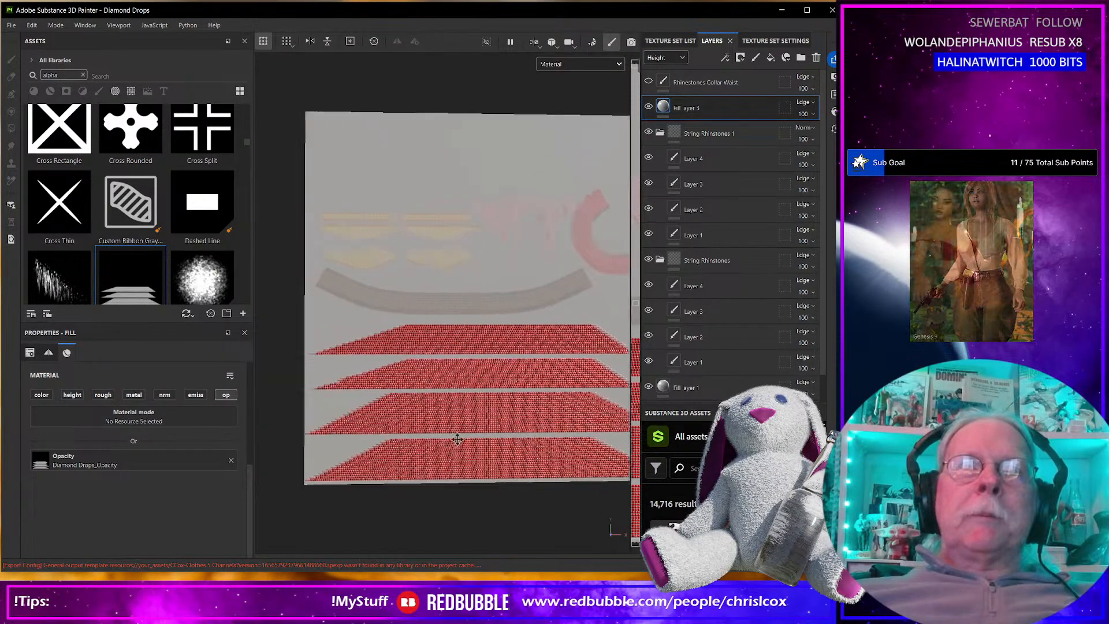
pyautogui.scroll(5, 391, 434)
pyautogui.scroll(3, 475, 443)
pyautogui.keyDown('alt'); pyautogui.moveTo(514, 442); pyautogui.dragTo(384, 428, button='middle'); pyautogui.keyUp('alt')
pyautogui.scroll(2, 387, 429)
pyautogui.keyDown('alt'); pyautogui.moveTo(462, 427); pyautogui.dragTo(177, 408, button='middle'); pyautogui.keyUp('alt')
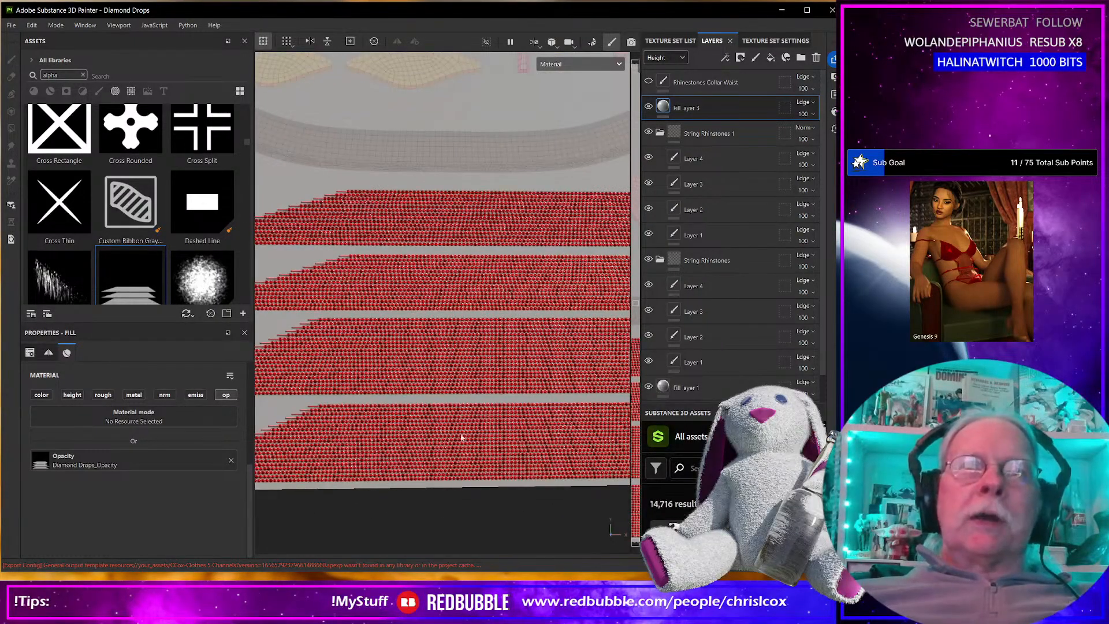
pyautogui.scroll(2, 491, 360)
pyautogui.scroll(2, 491, 358)
pyautogui.scroll(-6, 489, 354)
pyautogui.keyDown('alt'); pyautogui.moveTo(539, 175); pyautogui.dragTo(425, 199, button='middle'); pyautogui.keyUp('alt')
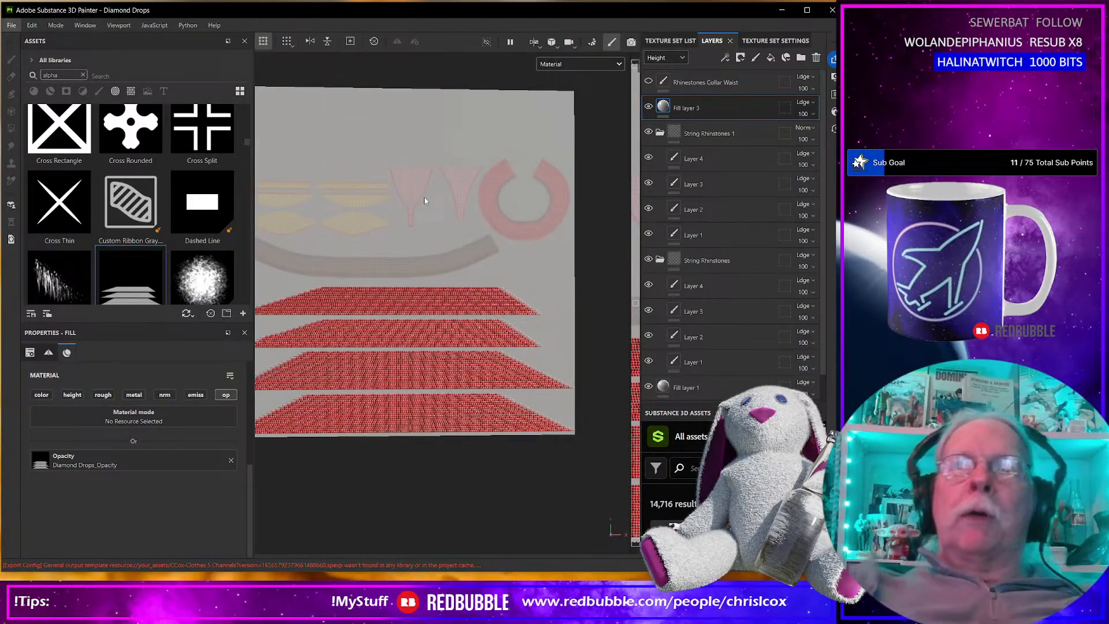
# Hide and show Fill layer 1 to check what it contributes to the garment's colours.
pyautogui.click(649, 387)
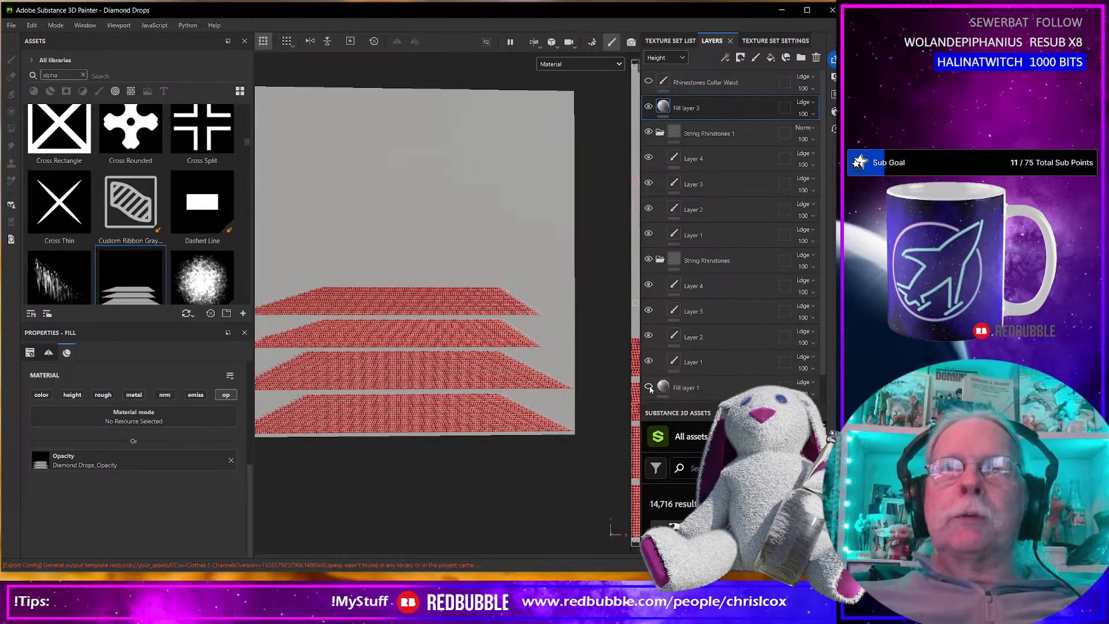
pyautogui.click(648, 387)
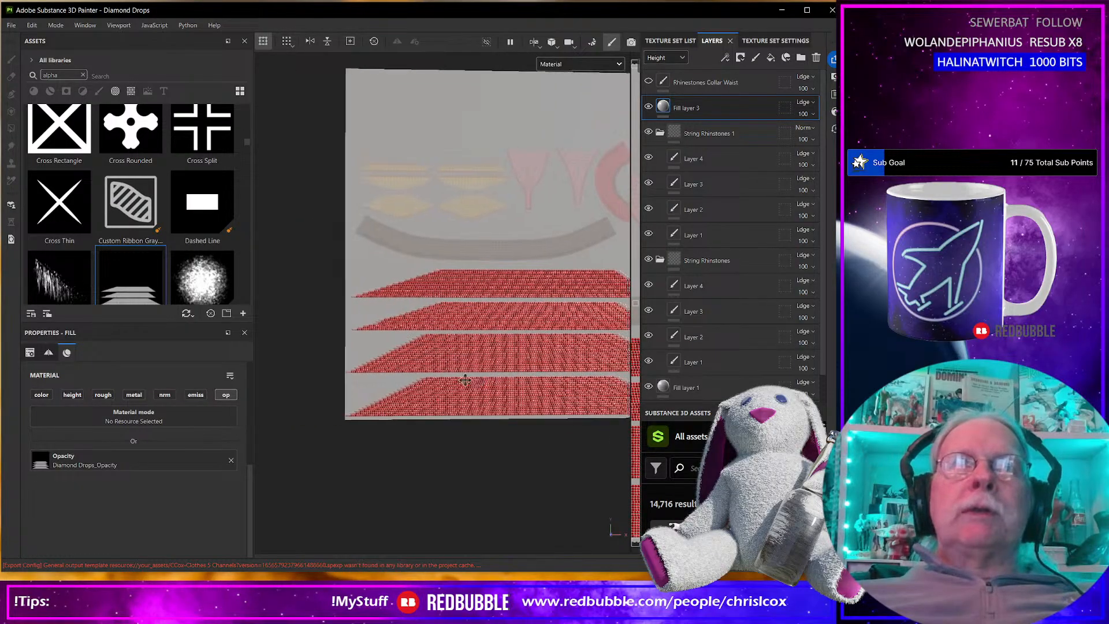
# Examine the full UV layout and the rhinestone coverage on its string strips from several distances.
pyautogui.scroll(5, 388, 409)
pyautogui.moveTo(351, 391); pyautogui.dragTo(511, 359, button='middle')
pyautogui.scroll(-5, 375, 388)
pyautogui.rightClick(375, 386)
pyautogui.keyDown('alt'); pyautogui.moveTo(315, 404); pyautogui.dragTo(504, 387, button='middle'); pyautogui.keyUp('alt')
pyautogui.keyDown('alt'); pyautogui.moveTo(335, 371); pyautogui.dragTo(156, 423, button='middle'); pyautogui.keyUp('alt')
pyautogui.keyDown('alt'); pyautogui.moveTo(438, 357); pyautogui.dragTo(476, 301); pyautogui.keyUp('alt')
pyautogui.keyDown('alt'); pyautogui.moveTo(399, 295); pyautogui.dragTo(505, 278); pyautogui.keyUp('alt')
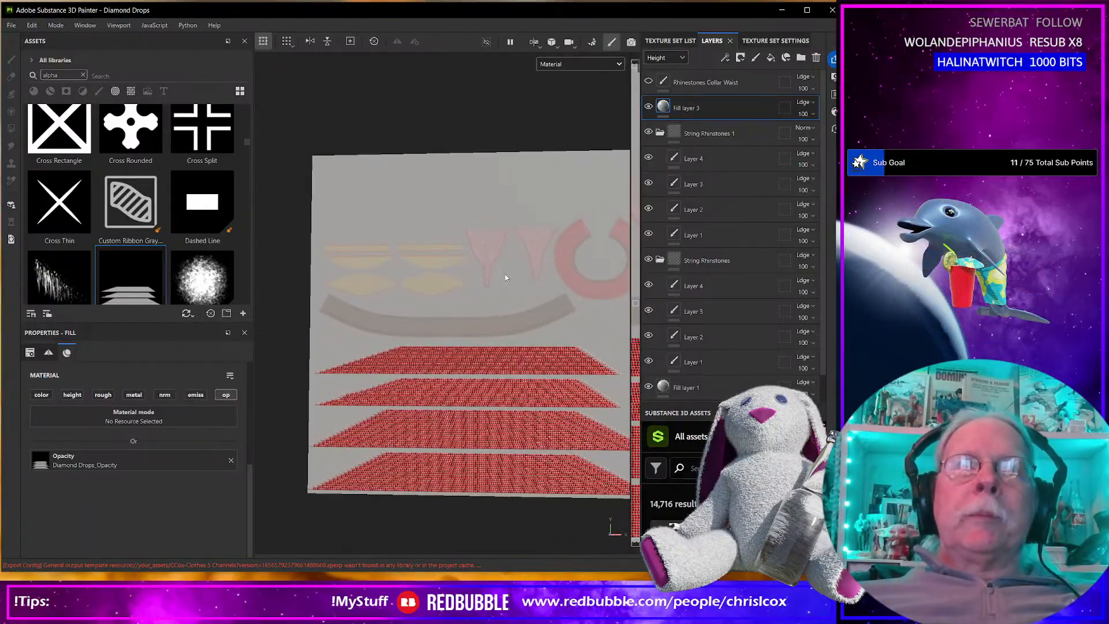
pyautogui.scroll(8, 497, 426)
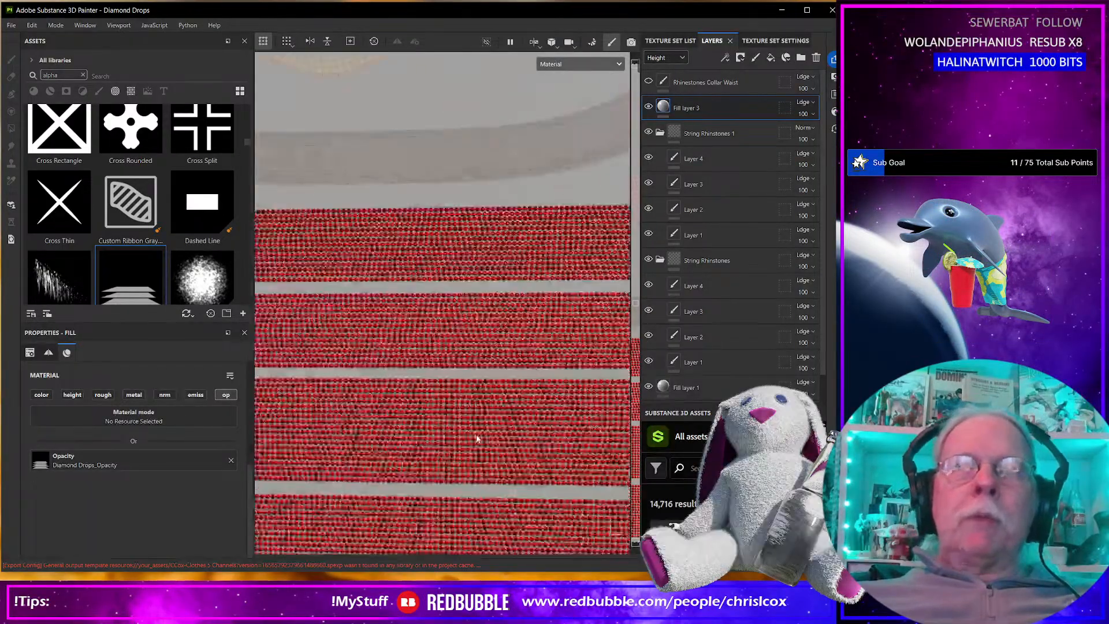
pyautogui.scroll(-4, 473, 438)
pyautogui.scroll(-4, 473, 438)
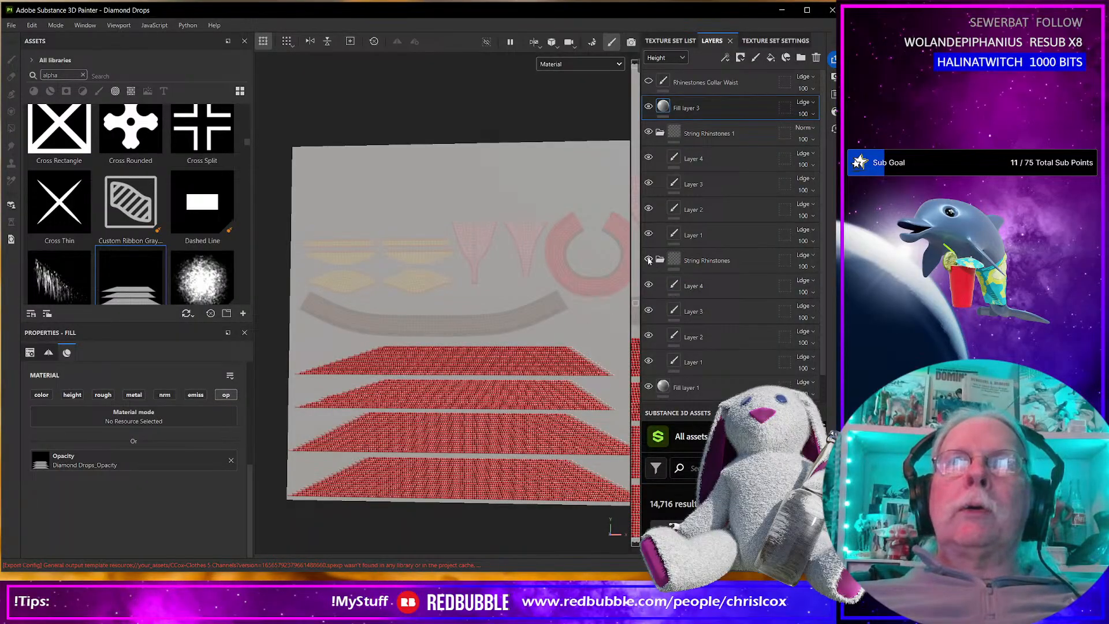
# Hide both the String Rhinestones and String Rhinestones 1 groups, collapse String Rhinestones 1, and show each group again to compare their contents.
pyautogui.scroll(4, 422, 408)
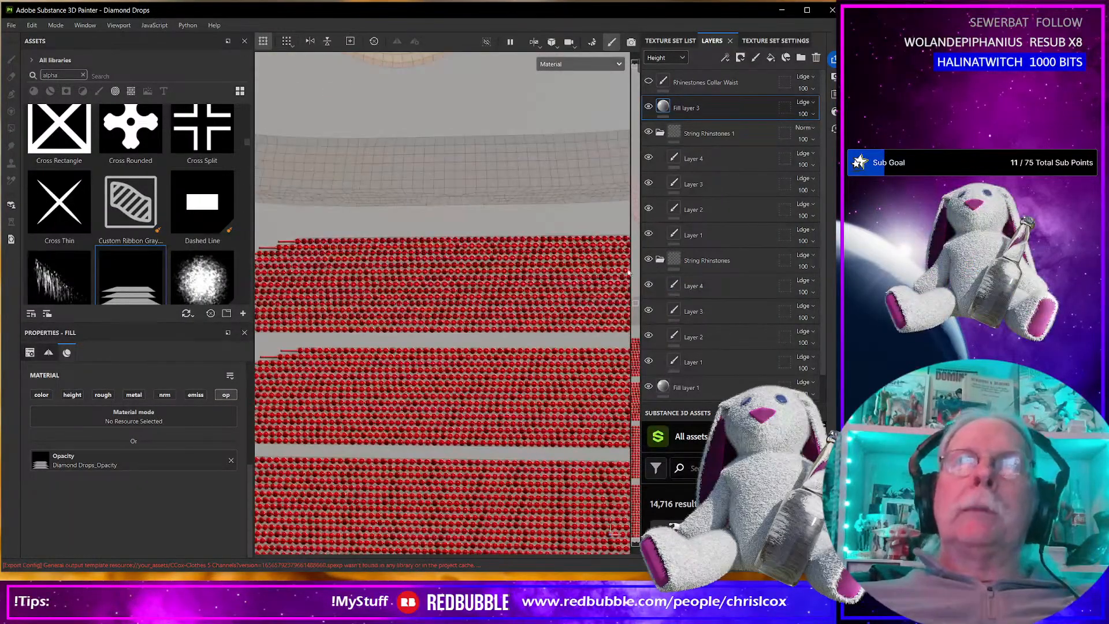
pyautogui.click(647, 261)
pyautogui.click(647, 134)
pyautogui.click(659, 133)
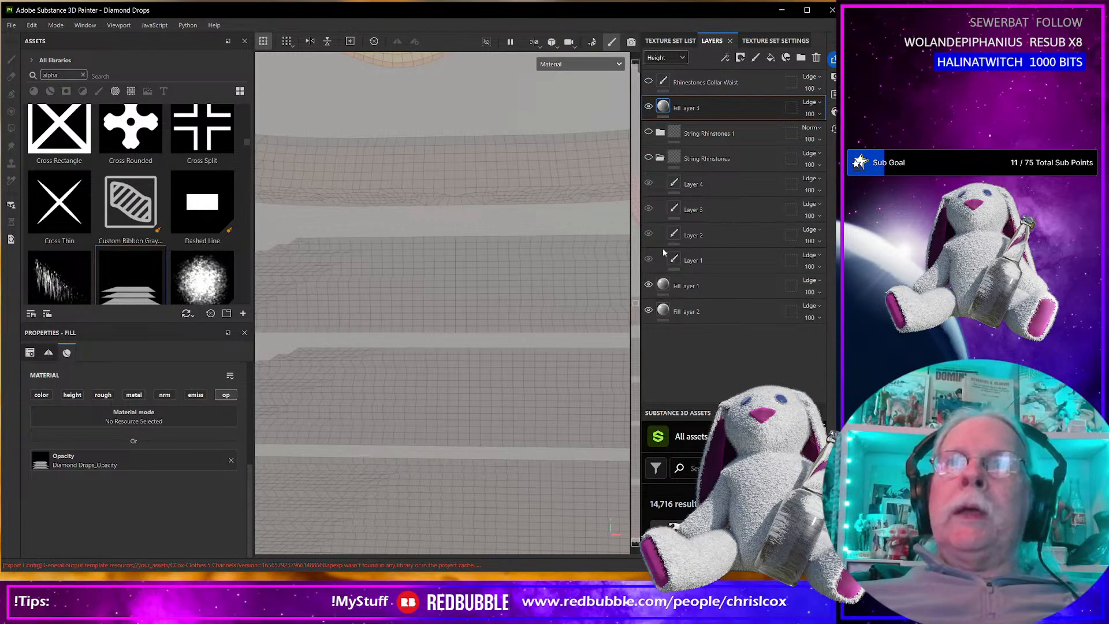
pyautogui.click(648, 157)
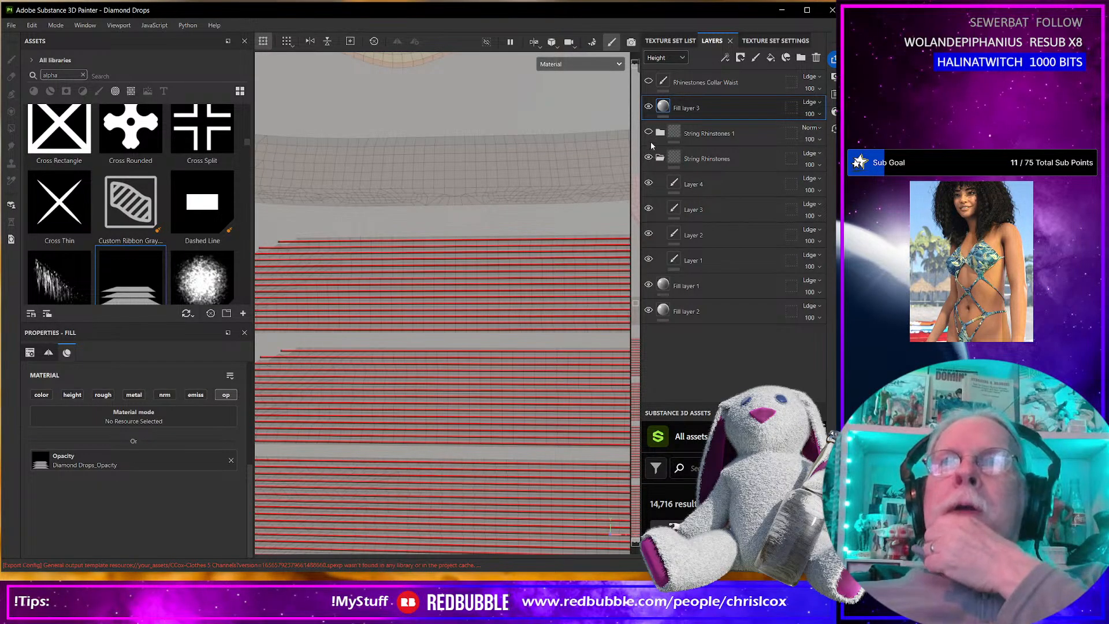
pyautogui.click(648, 133)
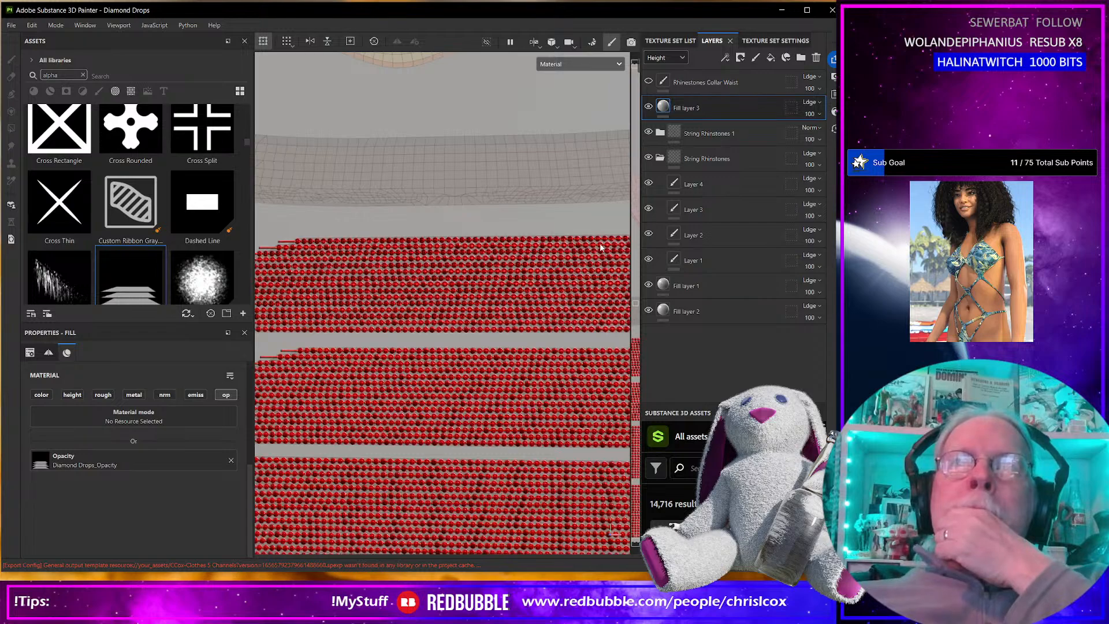
# Check the individual rhinestones at close range and the finished strings on the 3D garment pieces.
pyautogui.scroll(3, 526, 282)
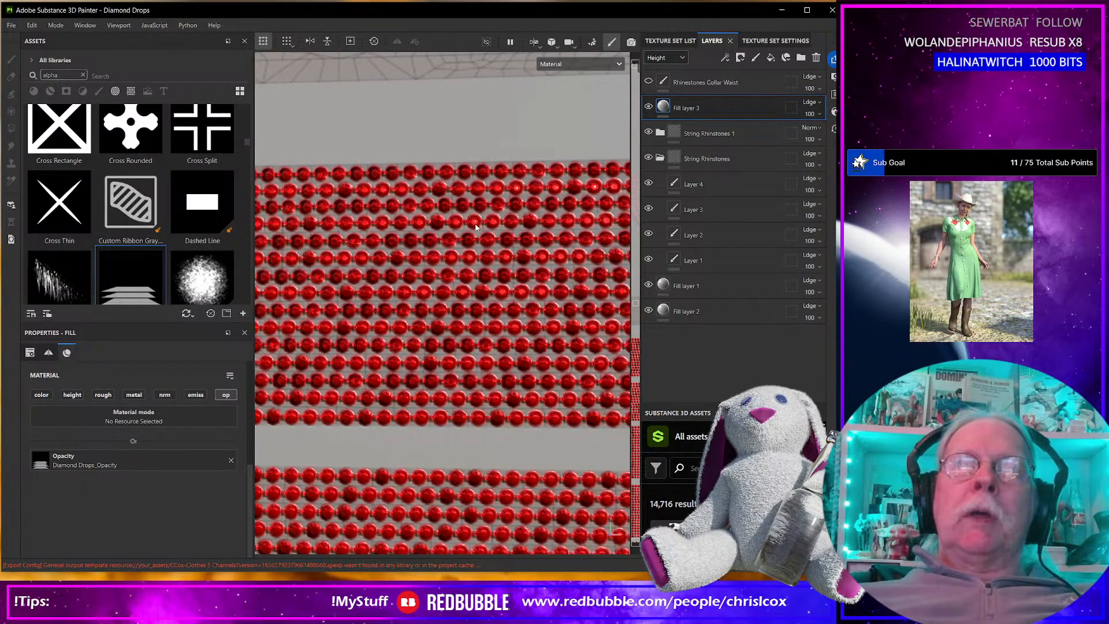
pyautogui.scroll(-5, 477, 225)
pyautogui.scroll(-2, 477, 229)
pyautogui.keyDown('alt'); pyautogui.moveTo(478, 228); pyautogui.dragTo(603, 277, button='middle'); pyautogui.keyUp('alt')
pyautogui.keyDown('alt'); pyautogui.moveTo(399, 322); pyautogui.dragTo(523, 331, button='middle'); pyautogui.keyUp('alt')
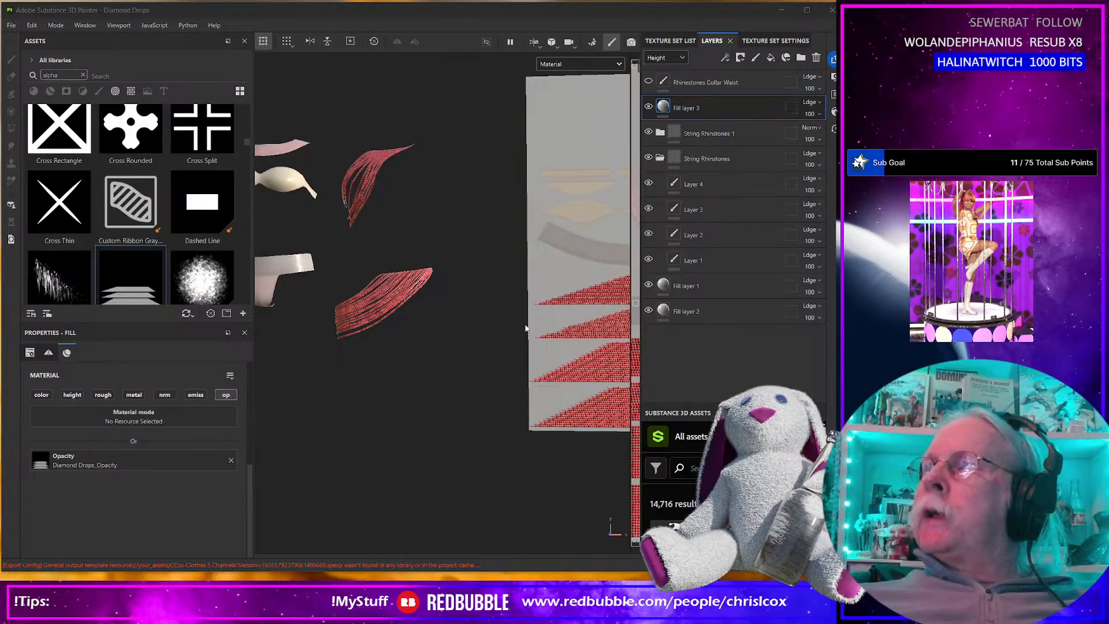
# Switch to Daz Studio and view the rhinestone strings on the dressed figure from another angle.
pyautogui.hotkey('alt', 'Tab')
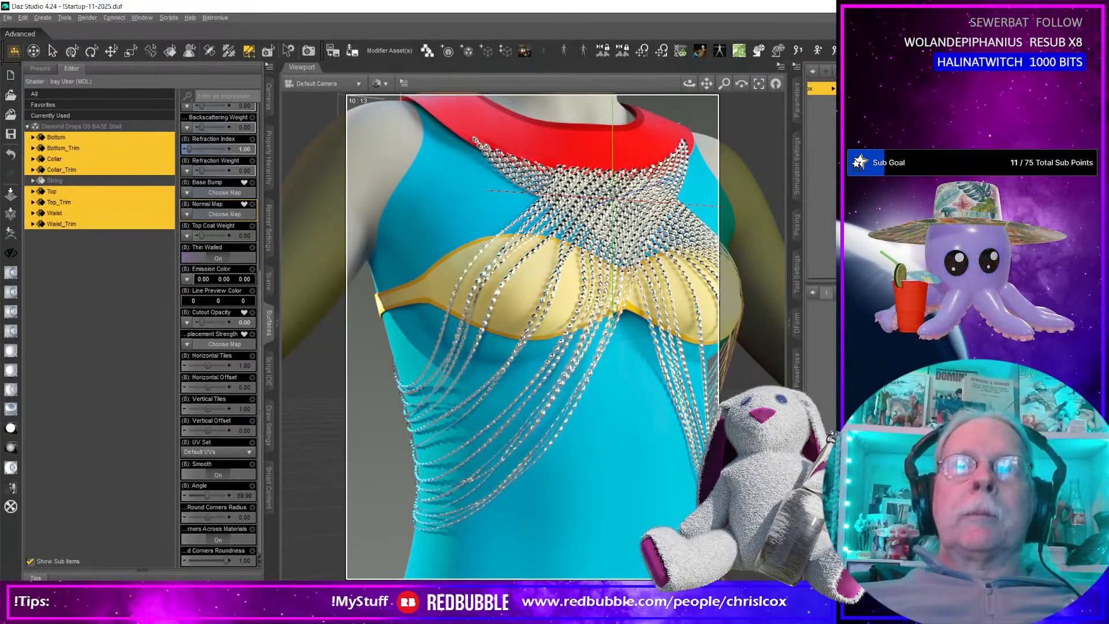
pyautogui.moveTo(686, 384)
pyautogui.keyDown('ctrl'); pyautogui.keyDown('alt'); pyautogui.mouseDown()
pyautogui.moveTo(733, 383)
pyautogui.moveTo(673, 381)
pyautogui.moveTo(686, 383)
pyautogui.mouseUp(); pyautogui.keyUp('alt'); pyautogui.keyUp('ctrl')
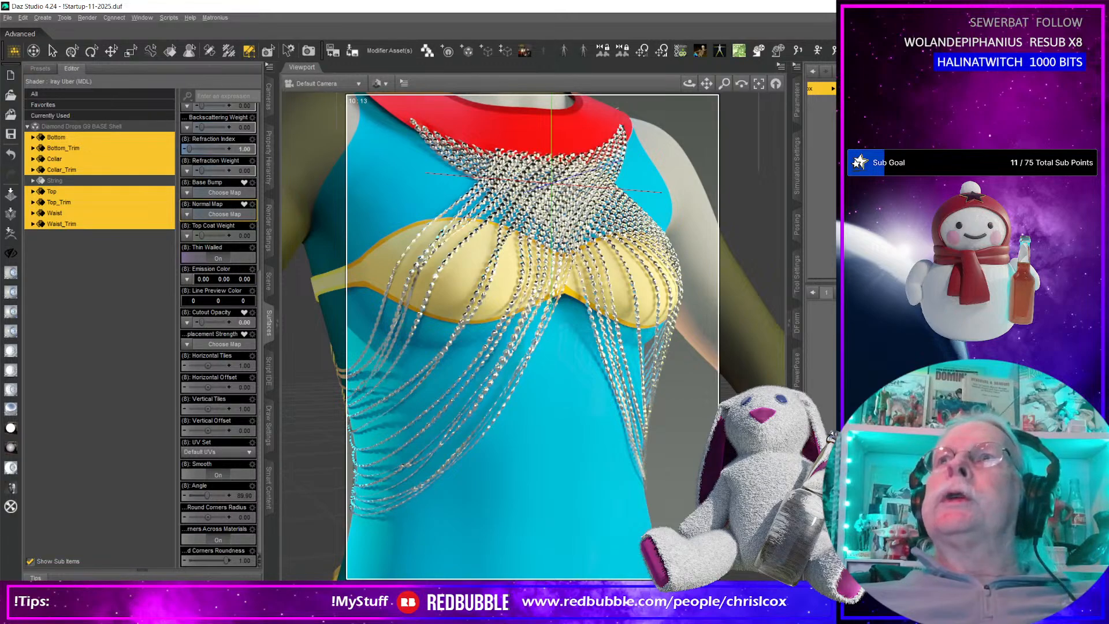
# Take the Daz Studio window out of its maximized state and resize it to cover the Substance 3D Painter window behind it.
pyautogui.click(1069, 6)
pyautogui.moveTo(635, 131); pyautogui.dragTo(331, 16)
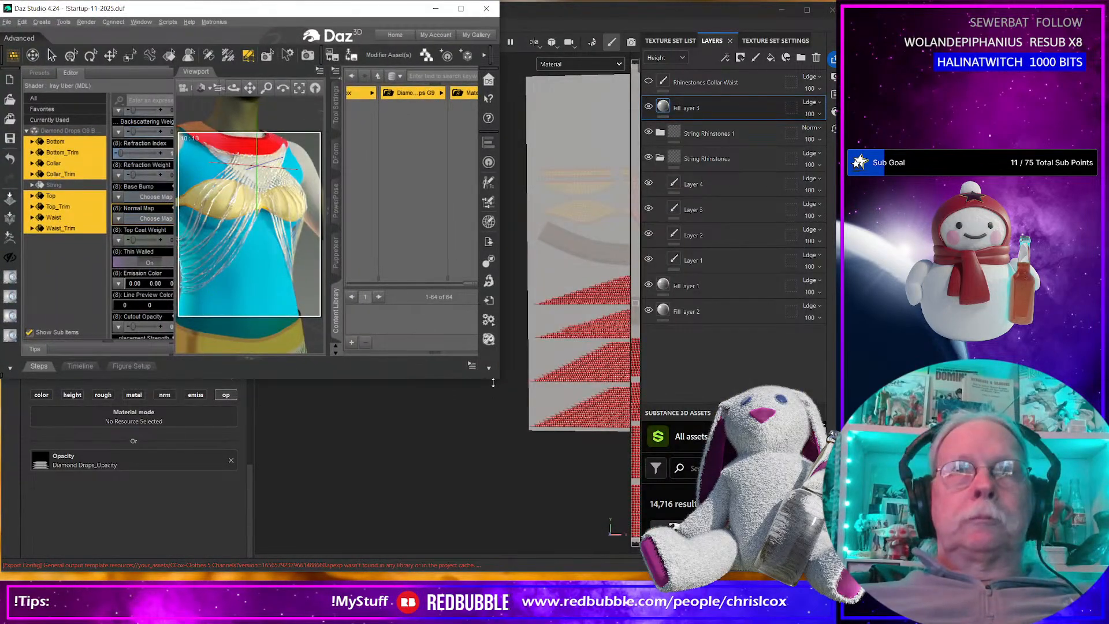
pyautogui.moveTo(331, 379); pyautogui.dragTo(331, 379)
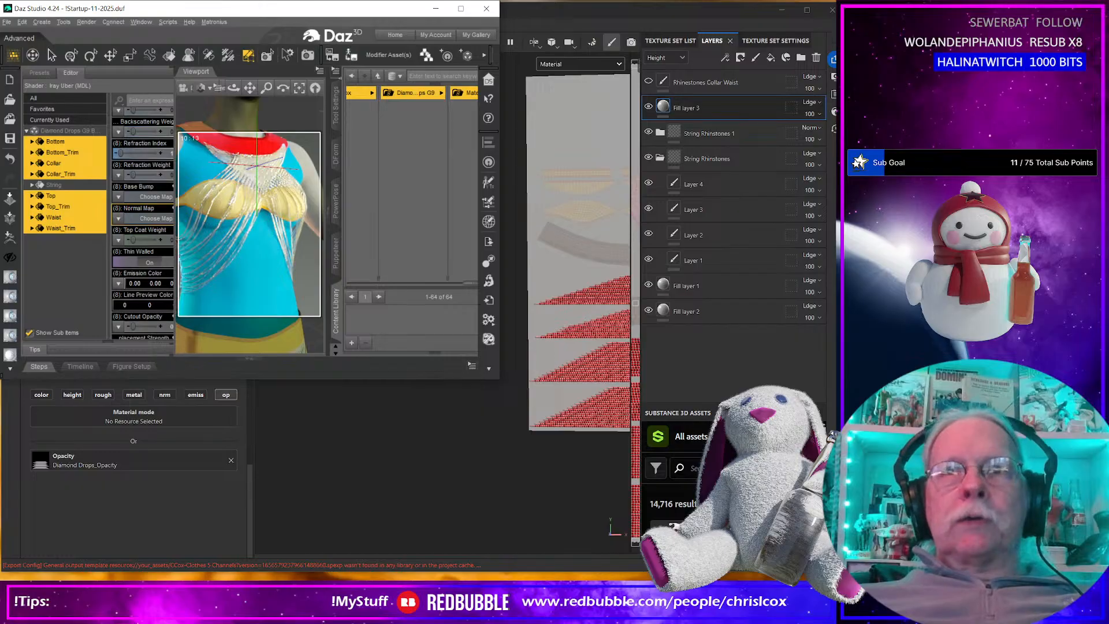
pyautogui.moveTo(500, 379); pyautogui.dragTo(819, 560)
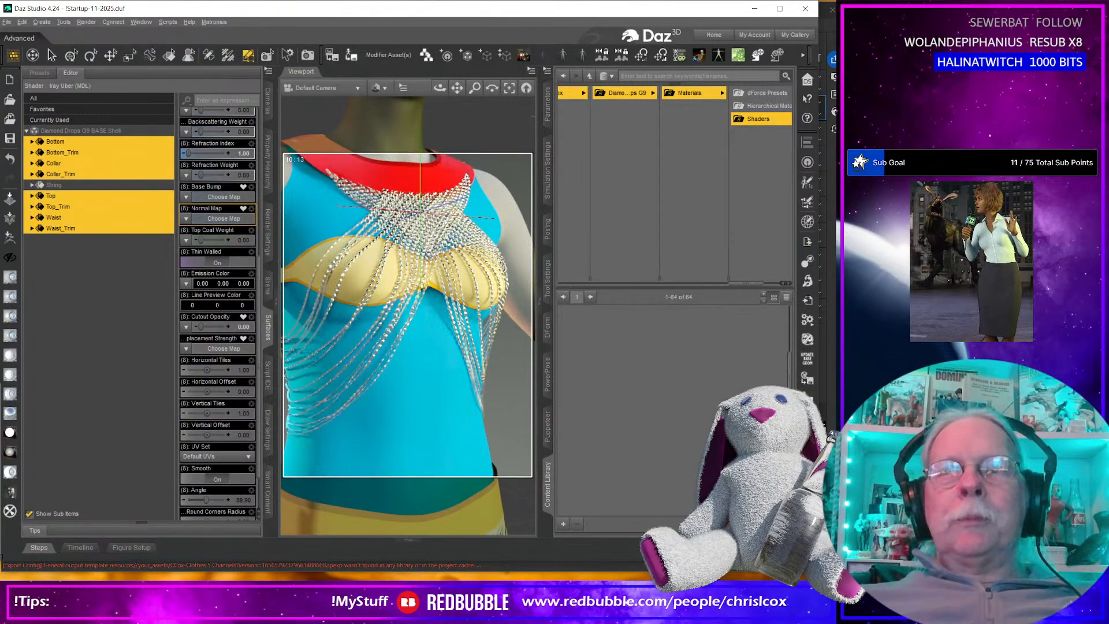
pyautogui.moveTo(818, 571); pyautogui.dragTo(854, 571)
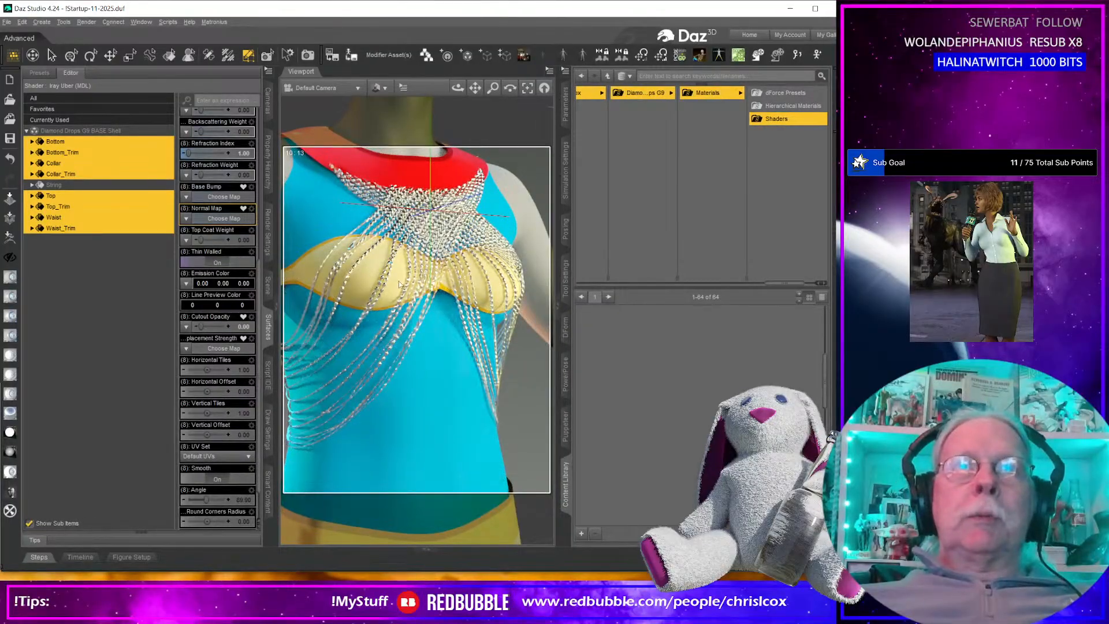
# Examine the rhinestone strings hanging from the waistband at close range and the whole outfit on the figure.
pyautogui.scroll(-5, 446, 400)
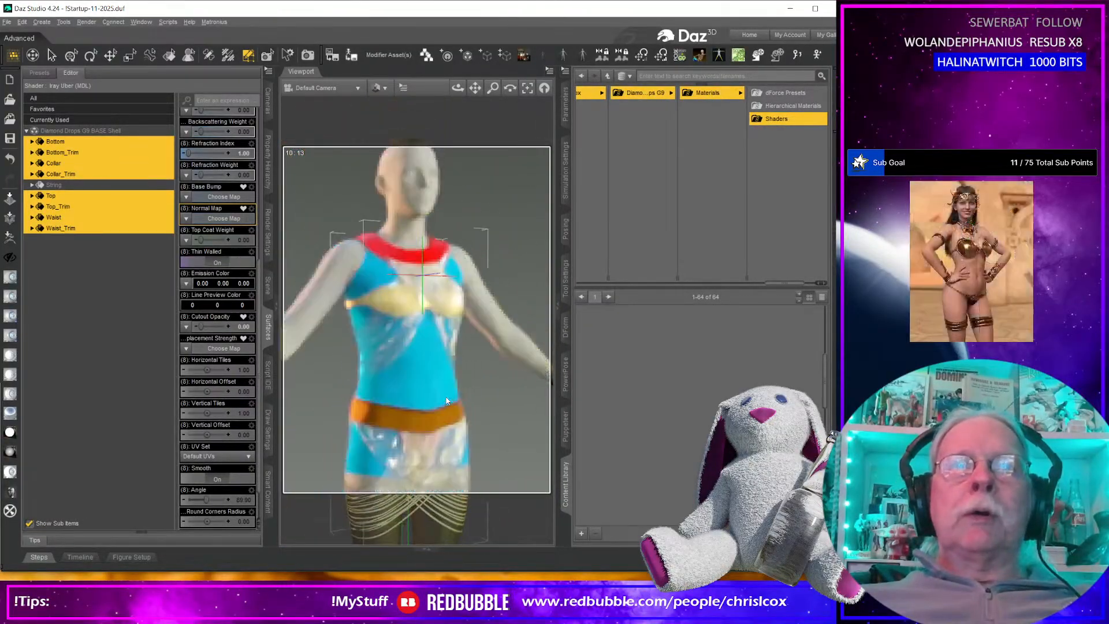
pyautogui.moveTo(495, 424); pyautogui.dragTo(480, 372, button='middle')
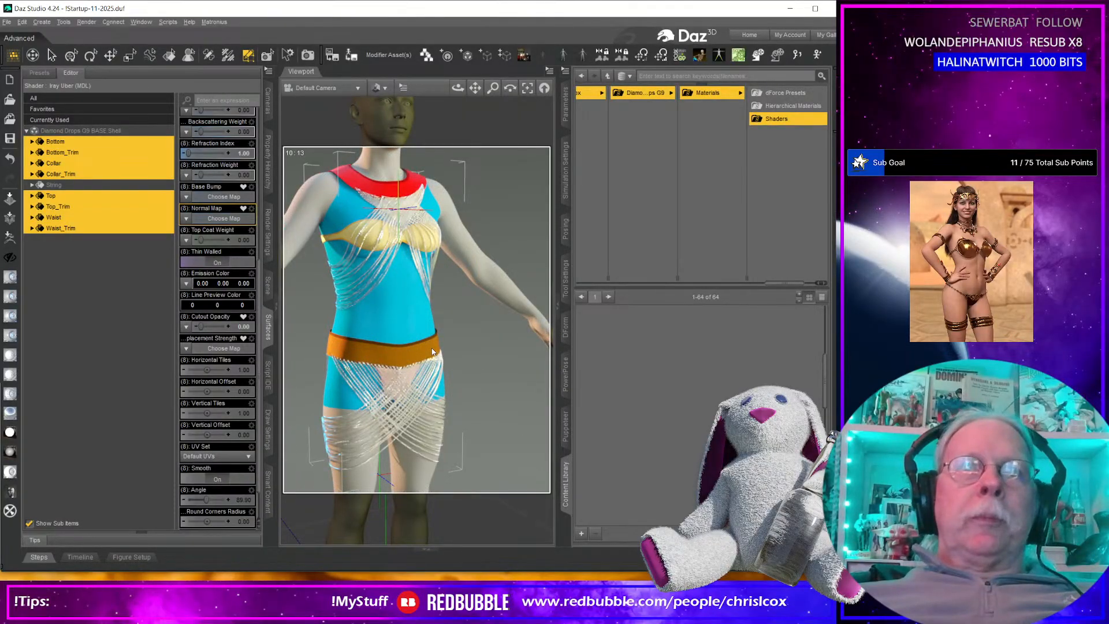
pyautogui.scroll(10, 391, 419)
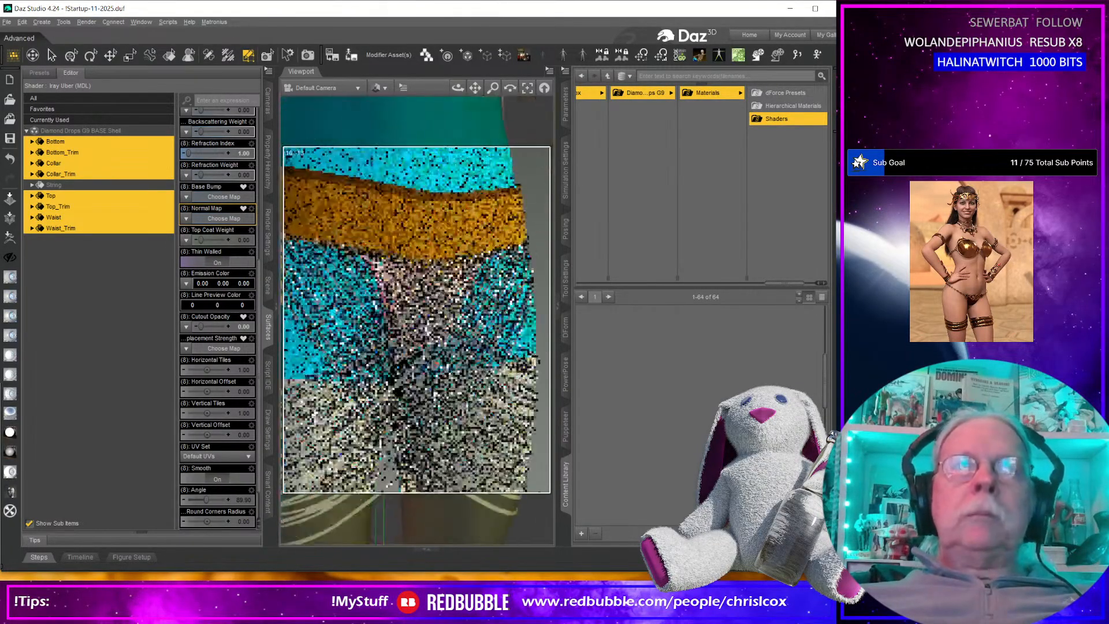
pyautogui.moveTo(397, 417); pyautogui.dragTo(404, 394, button='middle')
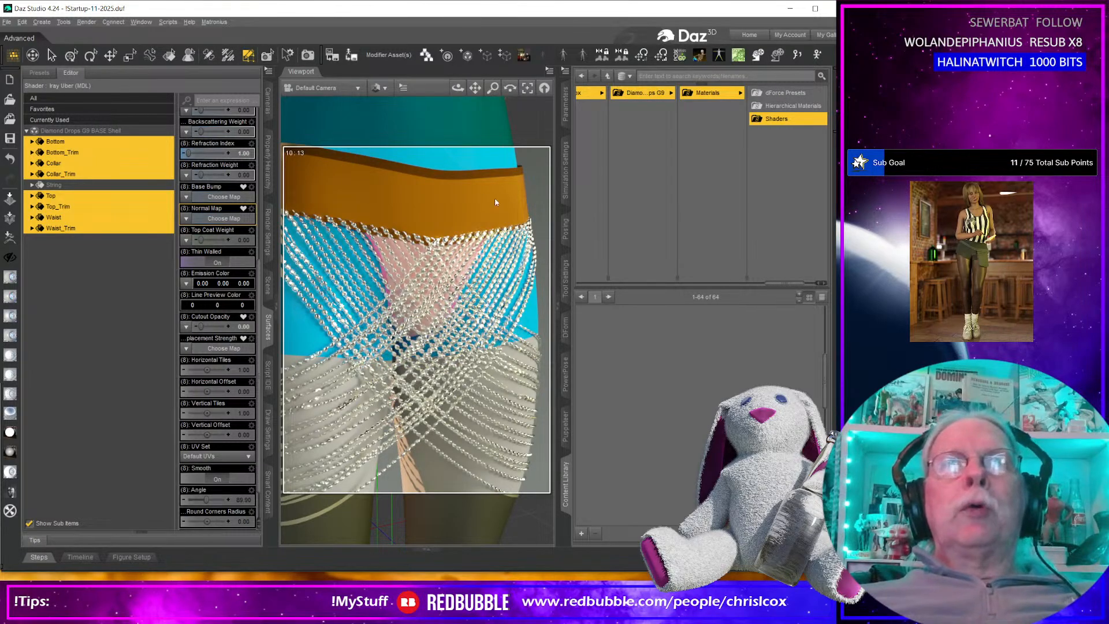
pyautogui.scroll(-5, 400, 200)
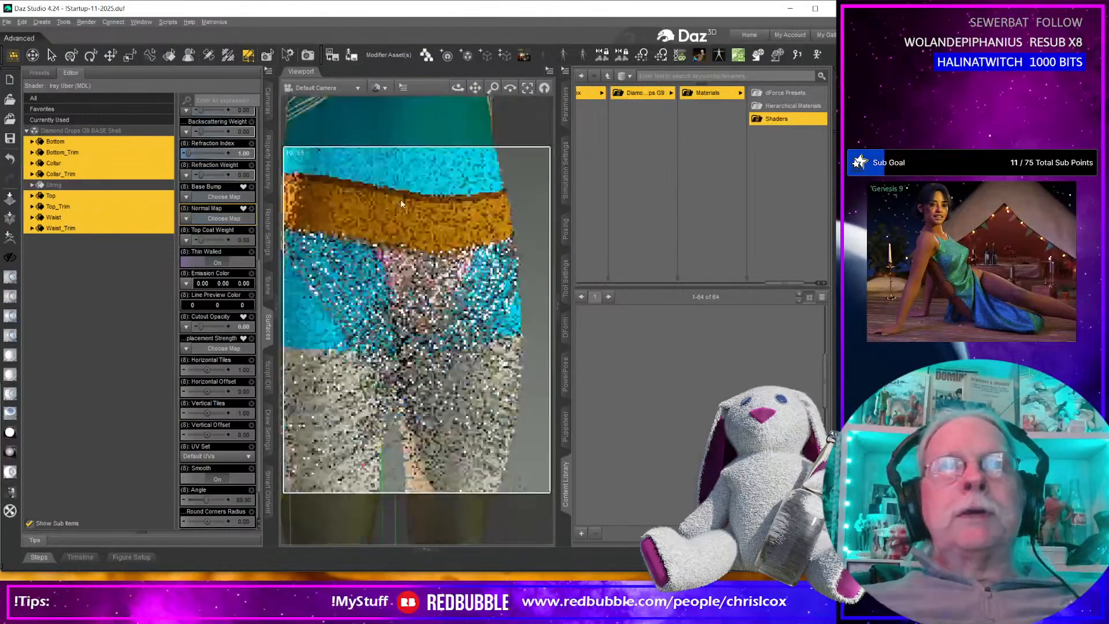
pyautogui.scroll(-3, 402, 203)
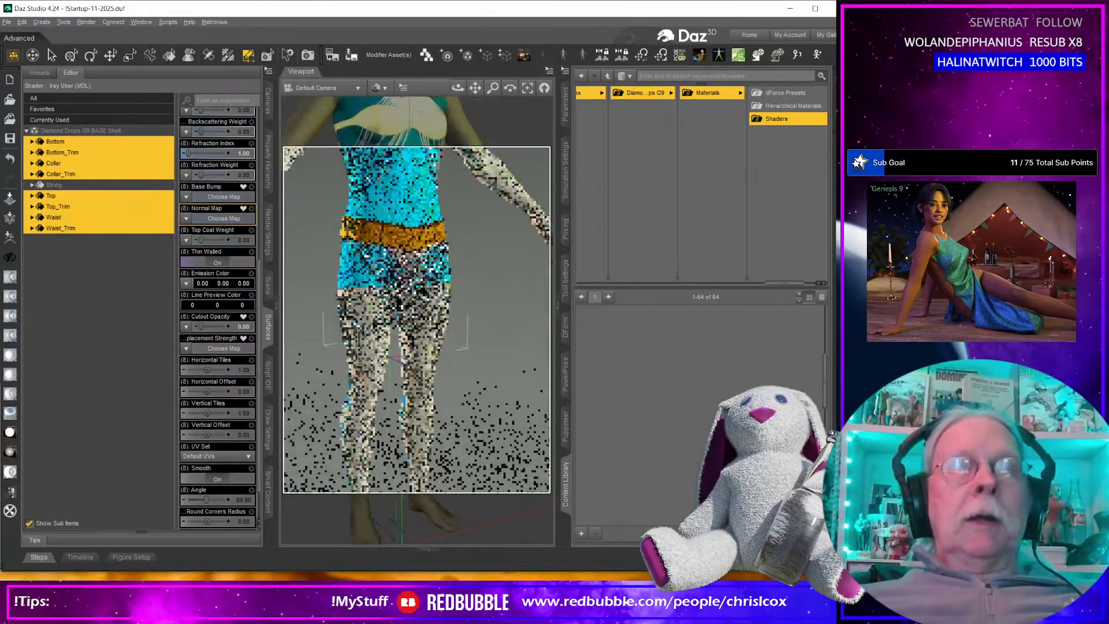
pyautogui.moveTo(402, 203); pyautogui.dragTo(415, 331, button='middle')
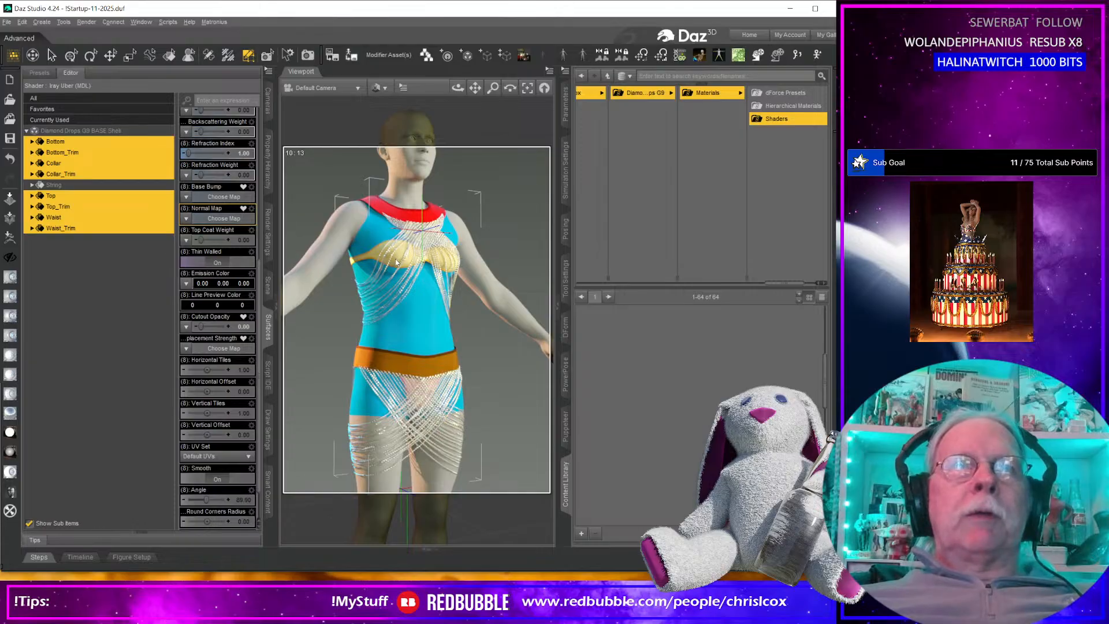
# Inspect the rendered rhinestones on the chest strings at close range and from a distance.
pyautogui.scroll(-1, 388, 268)
pyautogui.scroll(6, 384, 263)
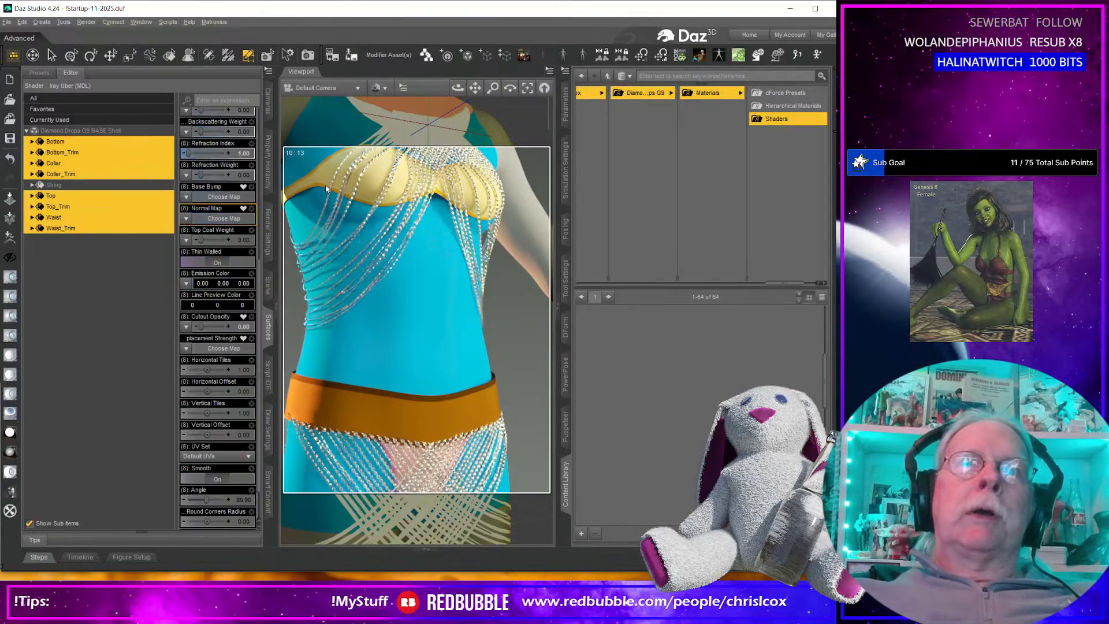
pyautogui.scroll(-3, 325, 184)
pyautogui.scroll(10, 324, 185)
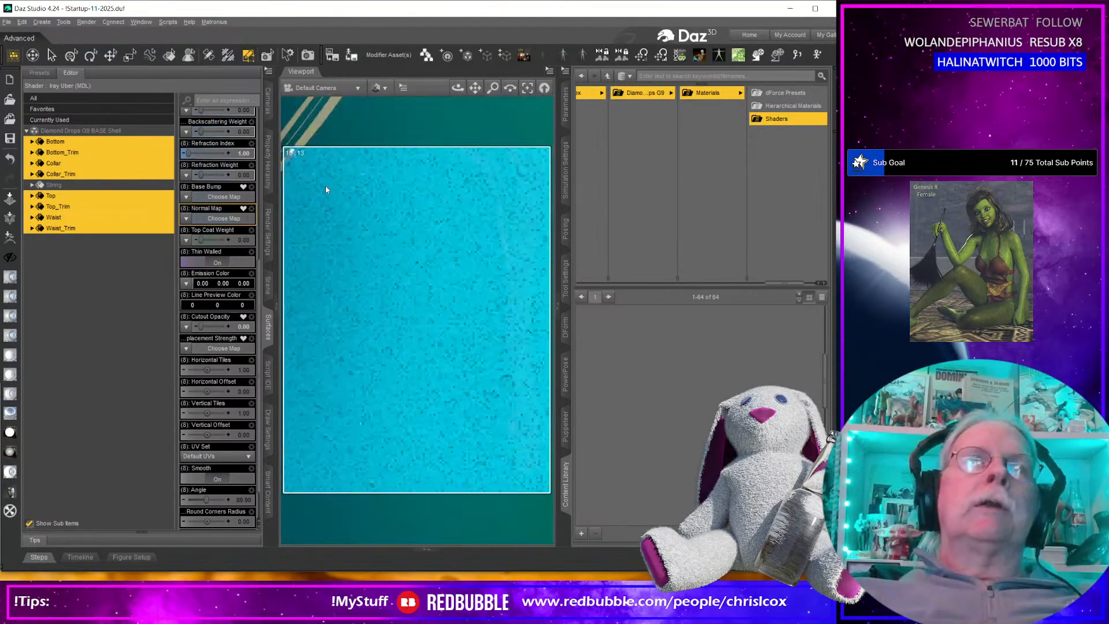
pyautogui.scroll(-5, 426, 214)
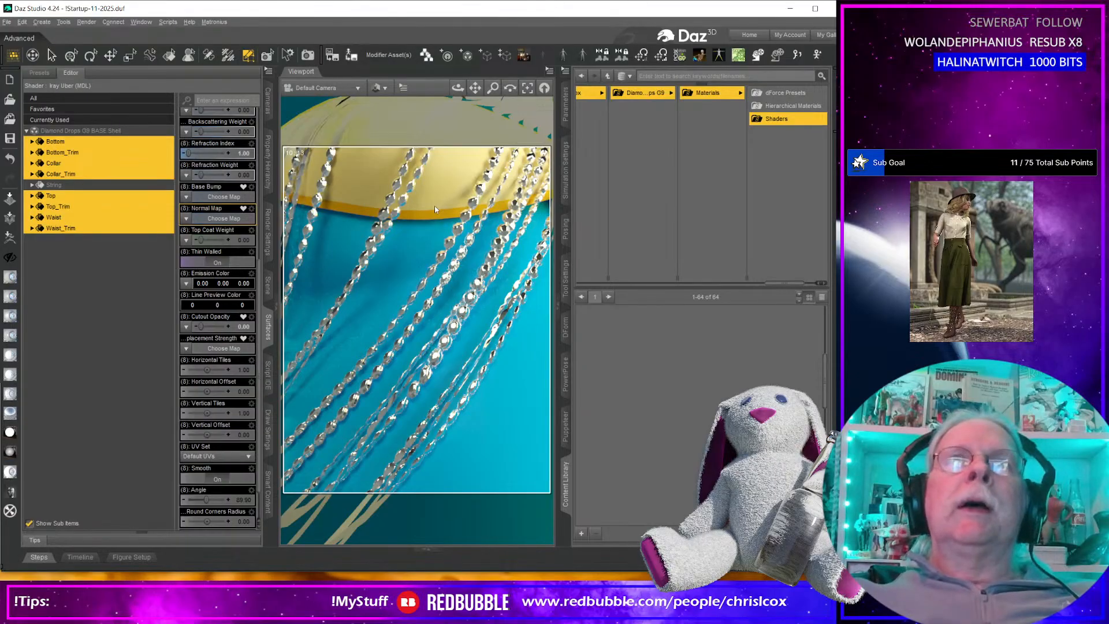
pyautogui.scroll(-5, 433, 215)
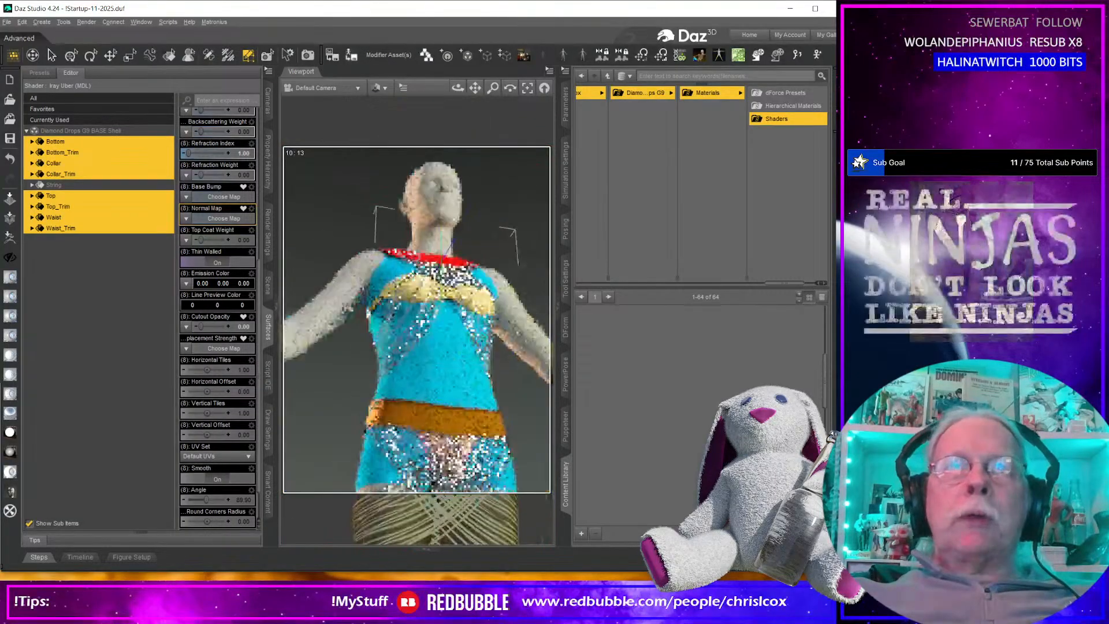
pyautogui.moveTo(426, 352); pyautogui.dragTo(431, 291, button='middle')
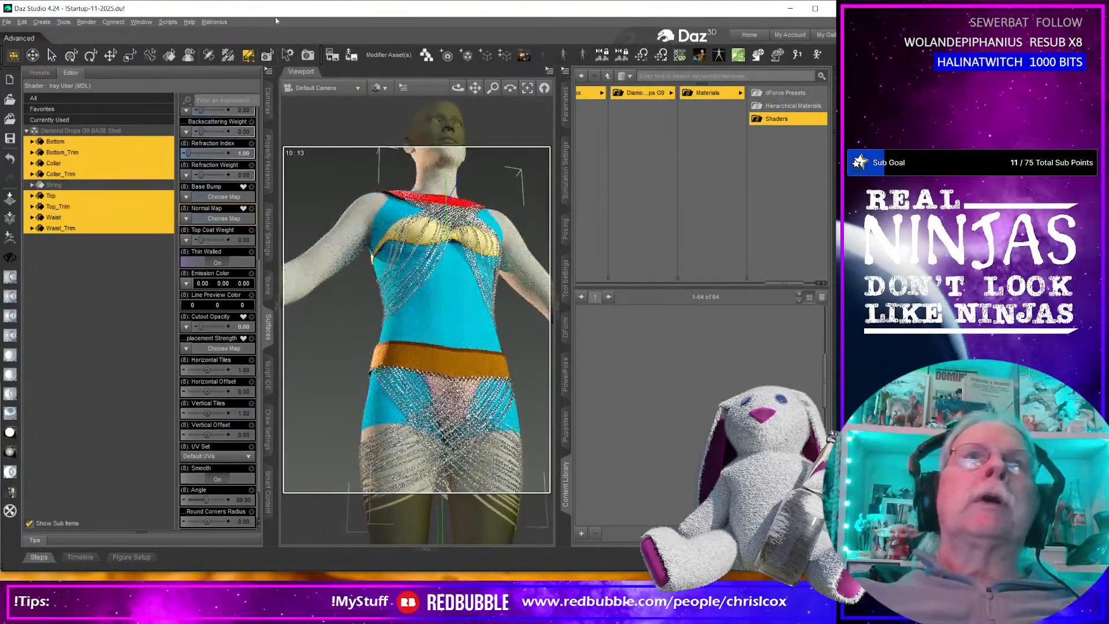
# Change the viewport's draw style to Texture Shaded and show the DForm options.
pyautogui.click(376, 88)
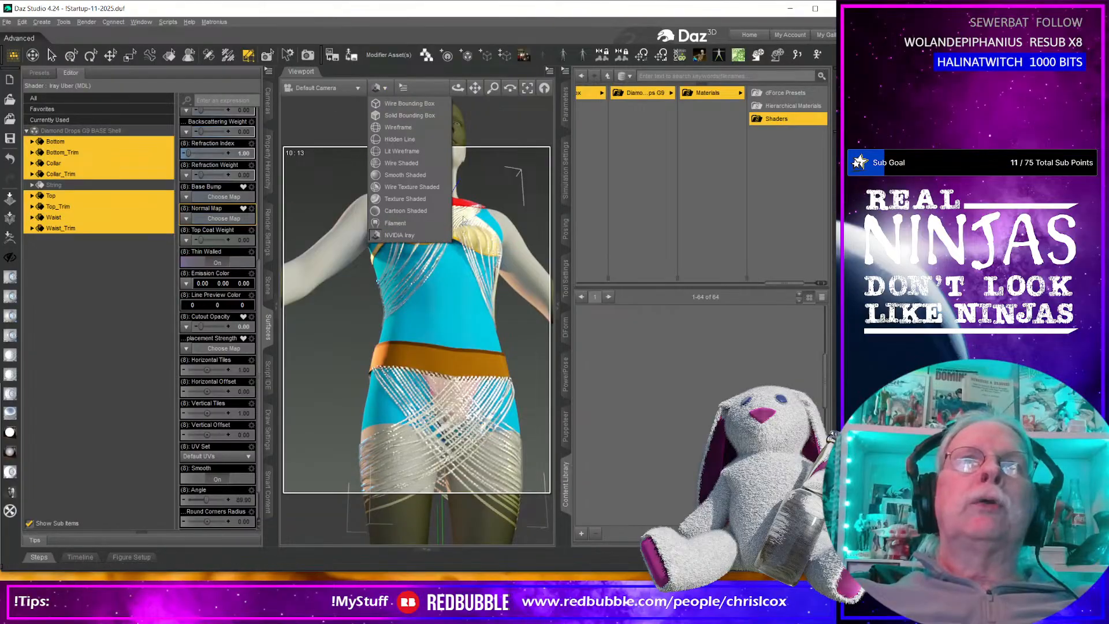
pyautogui.click(404, 199)
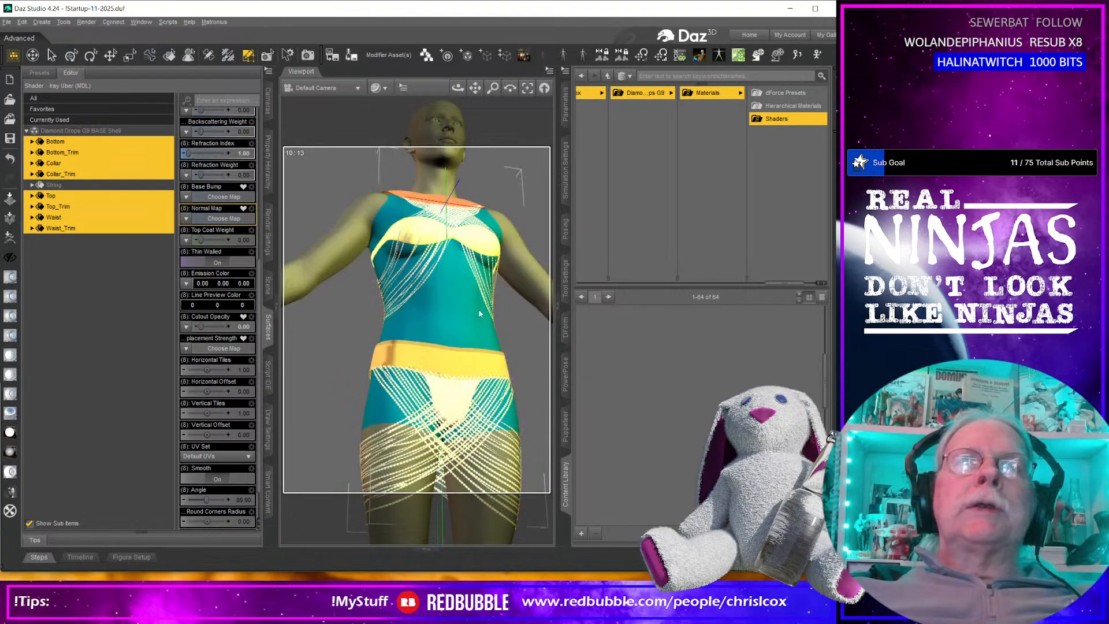
pyautogui.scroll(-2, 477, 318)
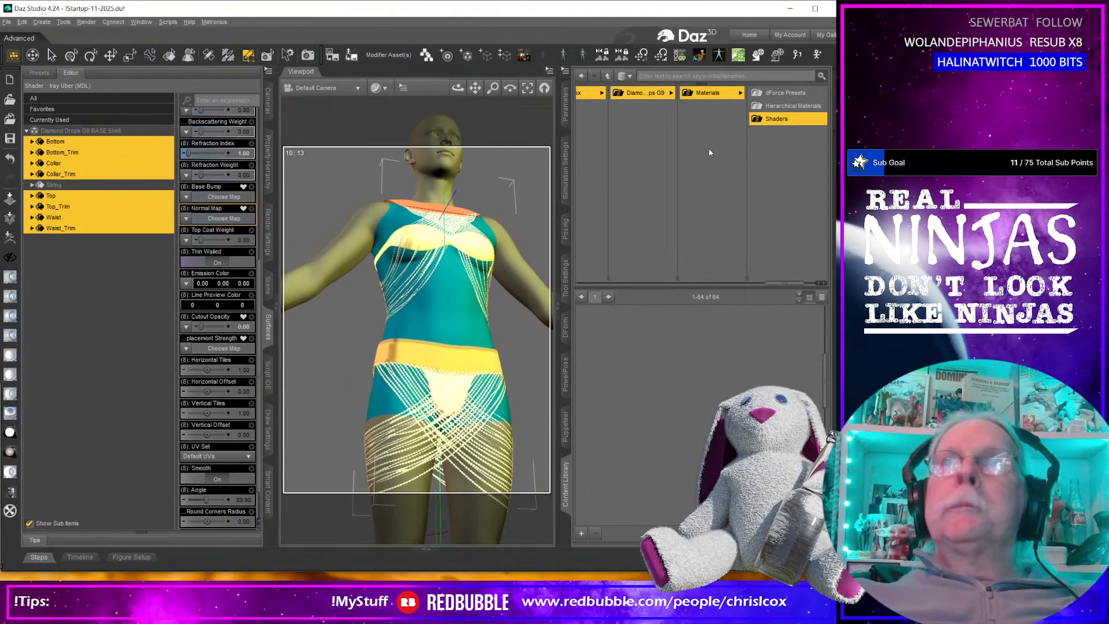
pyautogui.click(565, 327)
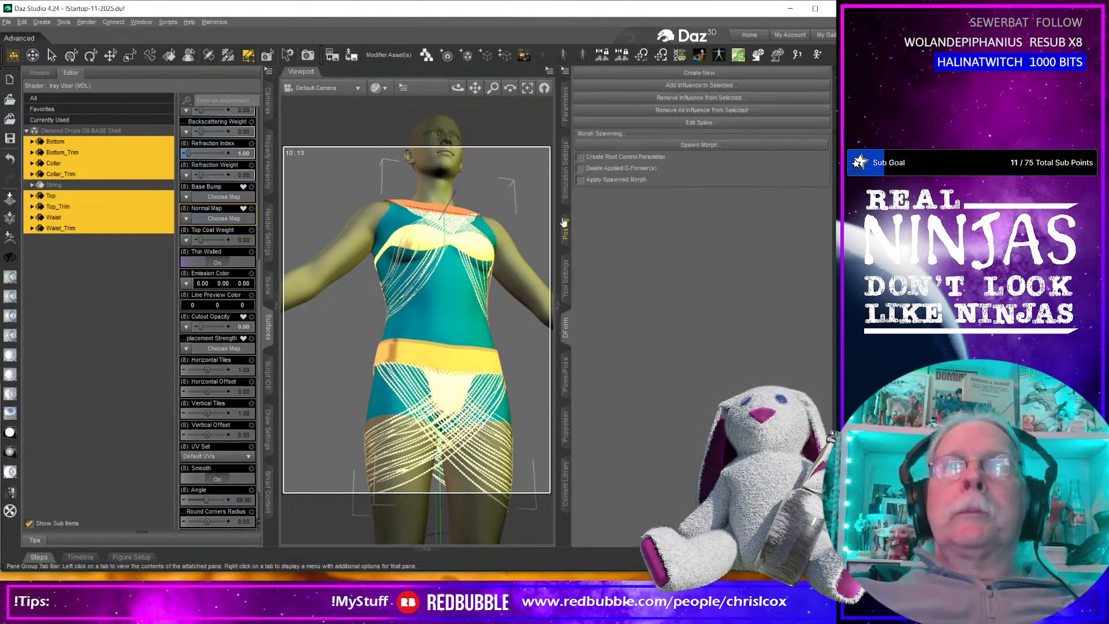
# Examine the texture-shaded outfit and the shape of its strings from several distances and angles.
pyautogui.scroll(-3, 420, 300)
pyautogui.moveTo(434, 341)
pyautogui.mouseDown(button='middle')
pyautogui.moveTo(436, 310)
pyautogui.moveTo(432, 319)
pyautogui.mouseUp(button='middle')
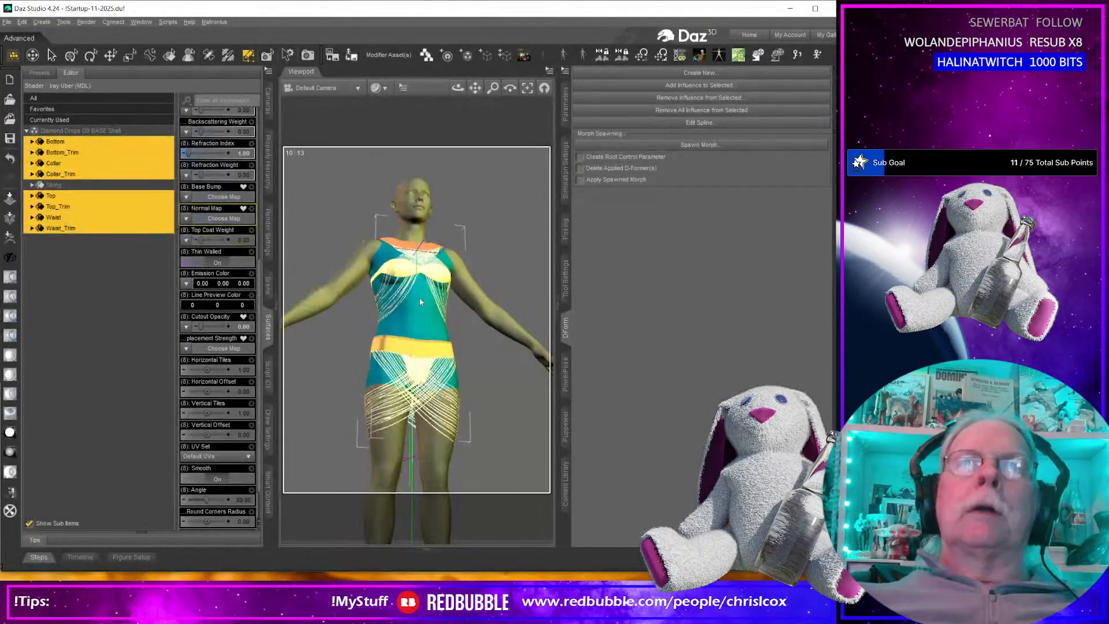
pyautogui.scroll(5, 419, 299)
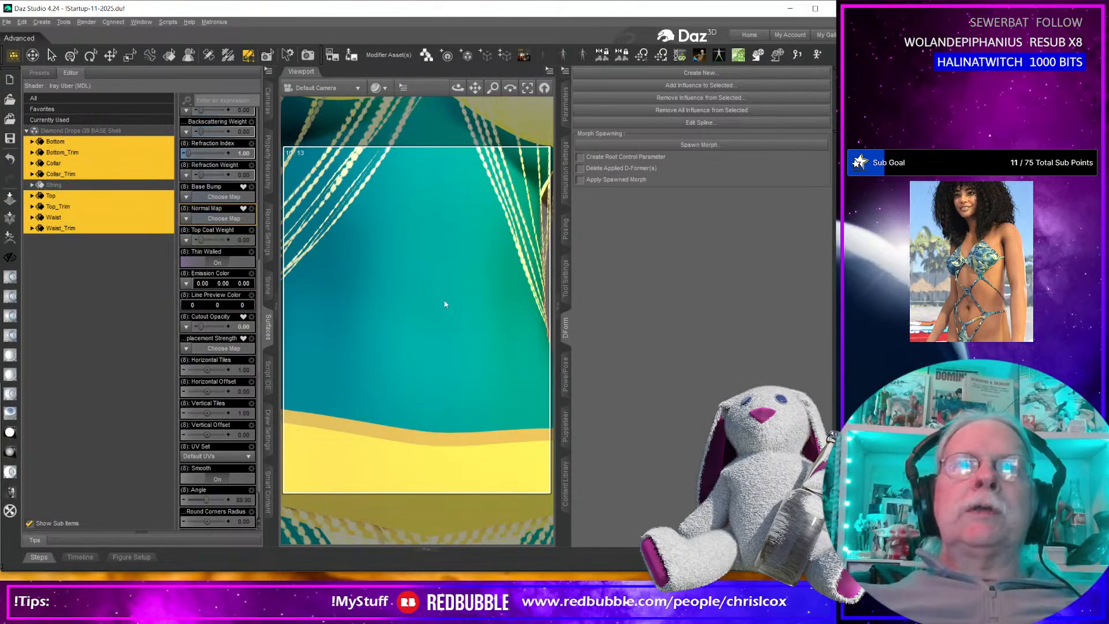
pyautogui.moveTo(444, 301); pyautogui.dragTo(421, 255, button='middle')
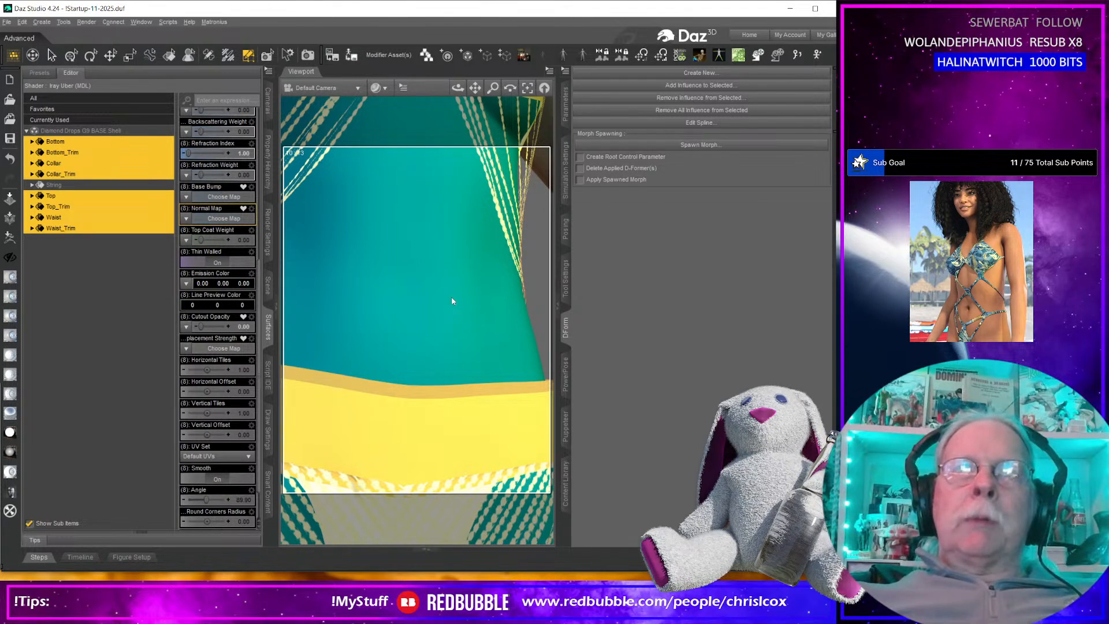
pyautogui.scroll(-4, 452, 300)
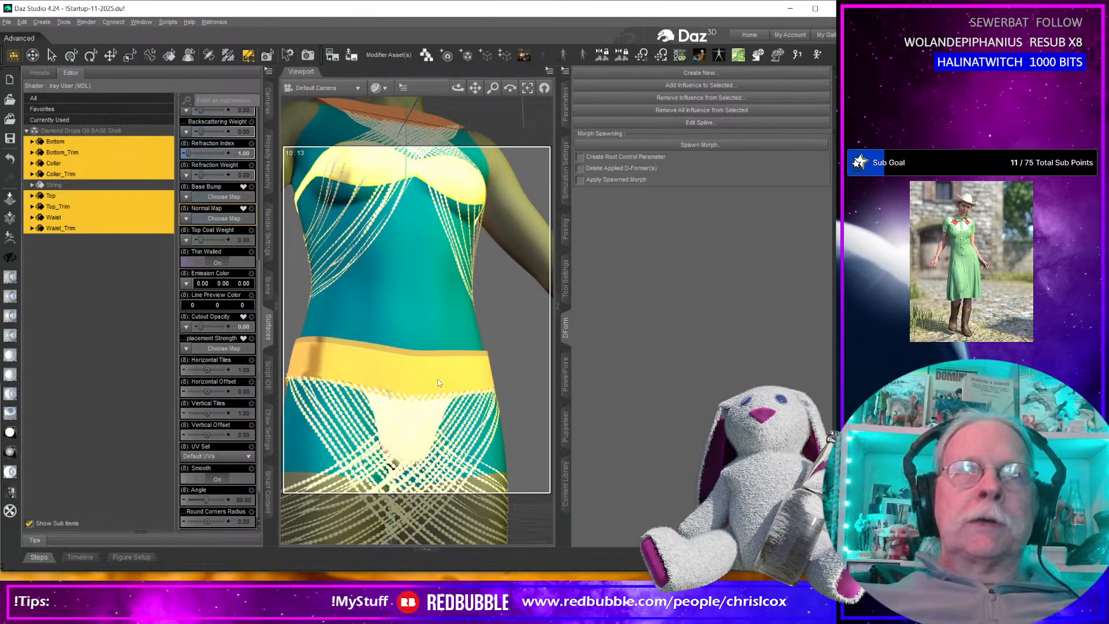
pyautogui.moveTo(433, 385); pyautogui.dragTo(398, 394, button='middle')
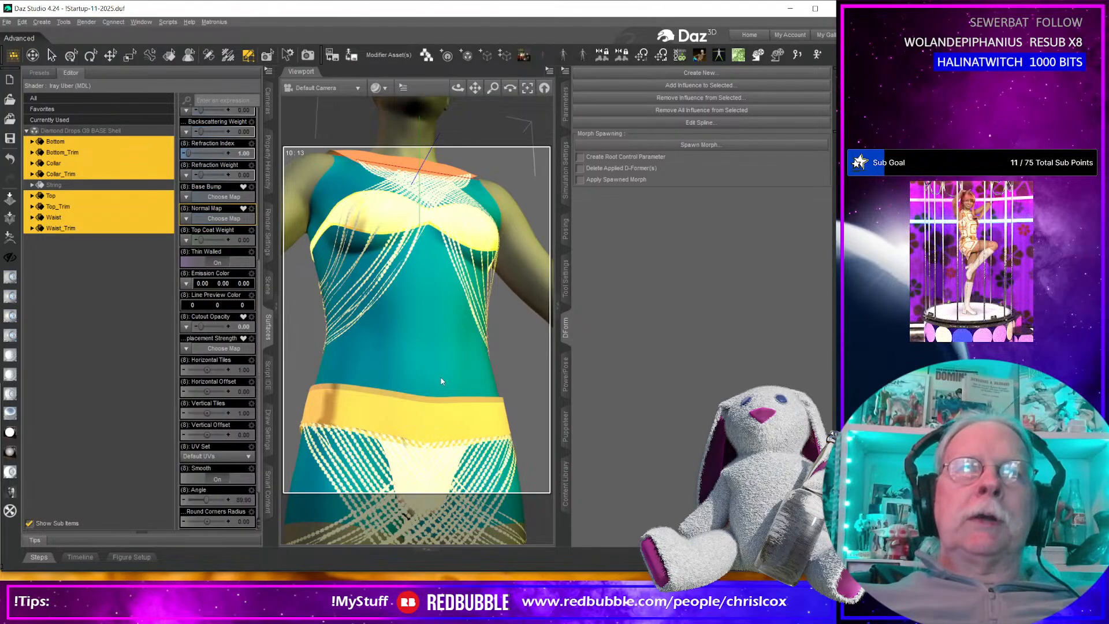
pyautogui.scroll(-5, 441, 381)
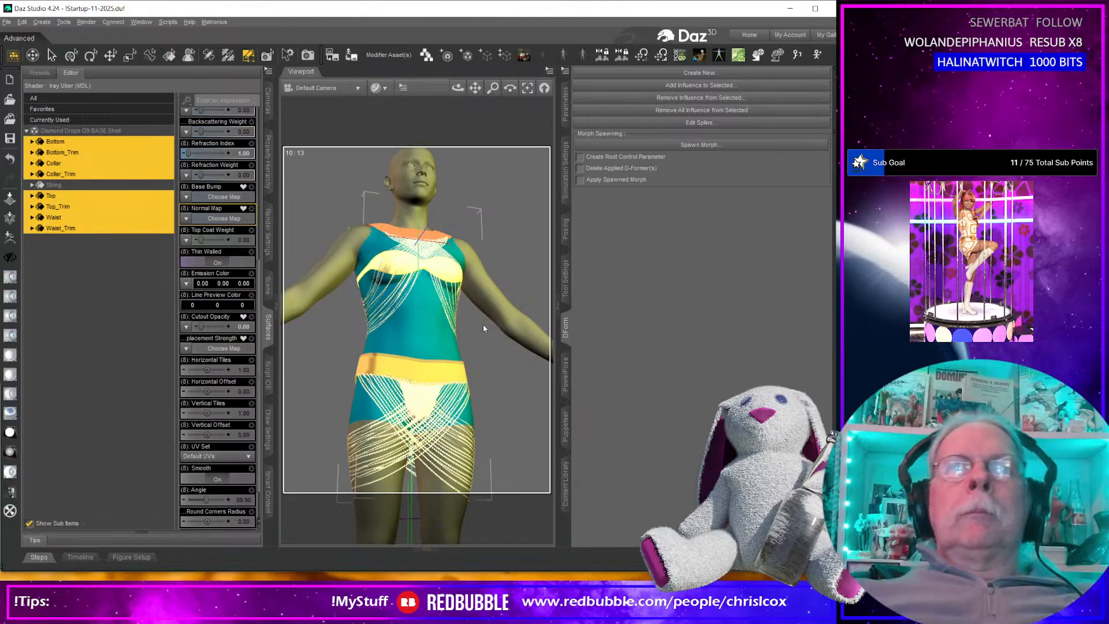
# Switch to Substance 3D Painter and inspect the red rhinestones on the lower 3D string pieces at close range.
pyautogui.click(790, 8)
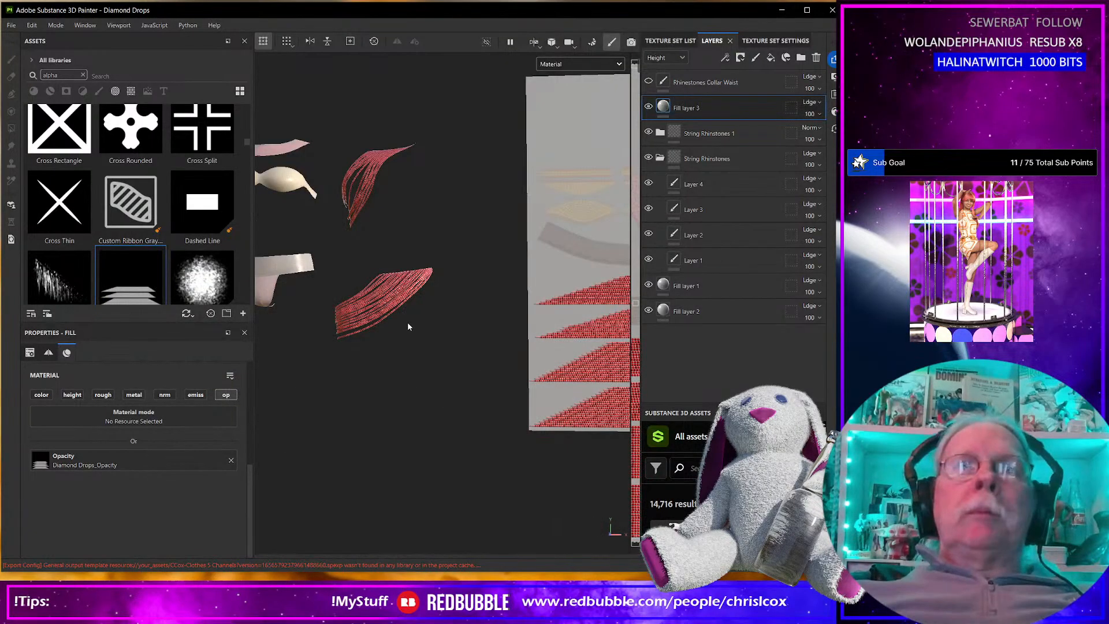
pyautogui.keyDown('alt'); pyautogui.moveTo(383, 354); pyautogui.dragTo(539, 361, button='middle'); pyautogui.keyUp('alt')
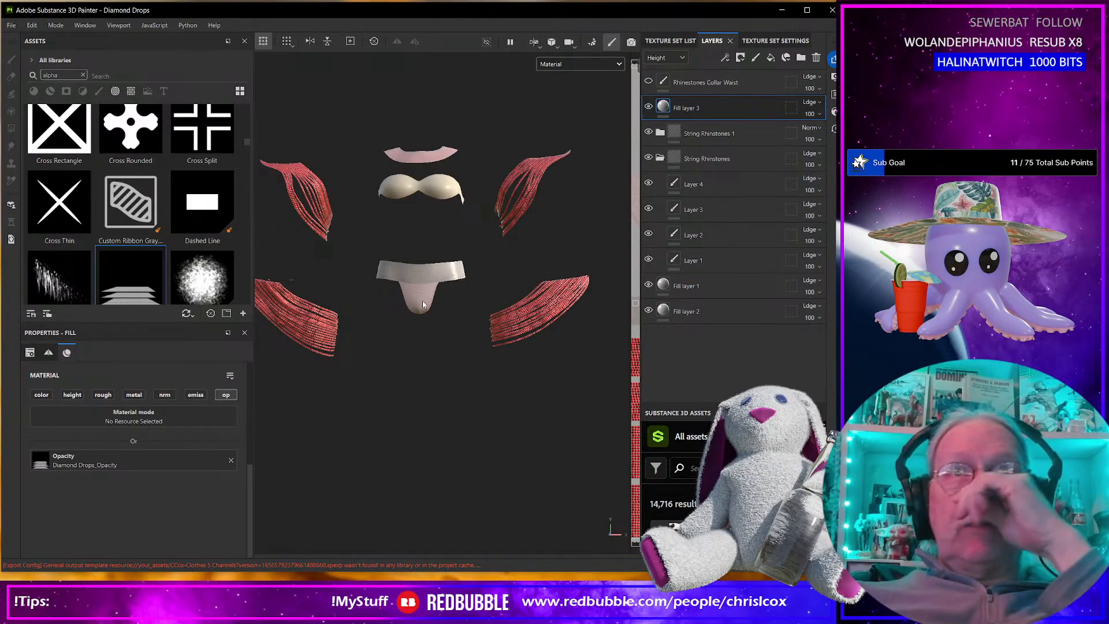
pyautogui.scroll(5, 538, 318)
pyautogui.scroll(3, 538, 321)
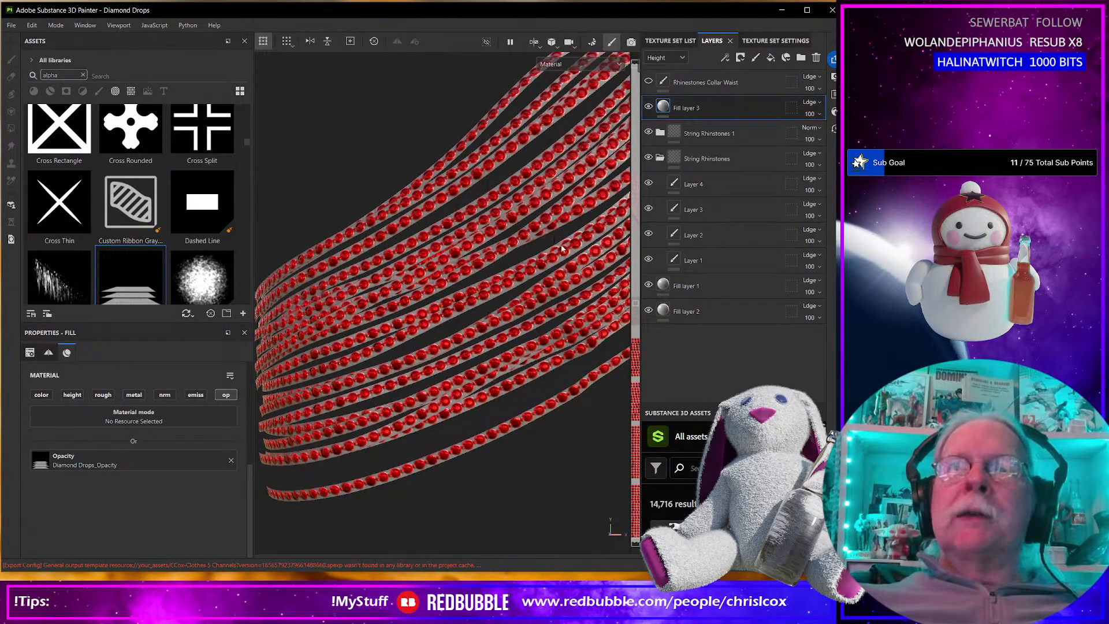
# Examine the texture-shaded chest strings in Daz Studio at several distances for comparison, and return to Substance 3D Painter.
pyautogui.hotkey('alt', 'Tab')
pyautogui.scroll(10, 448, 395)
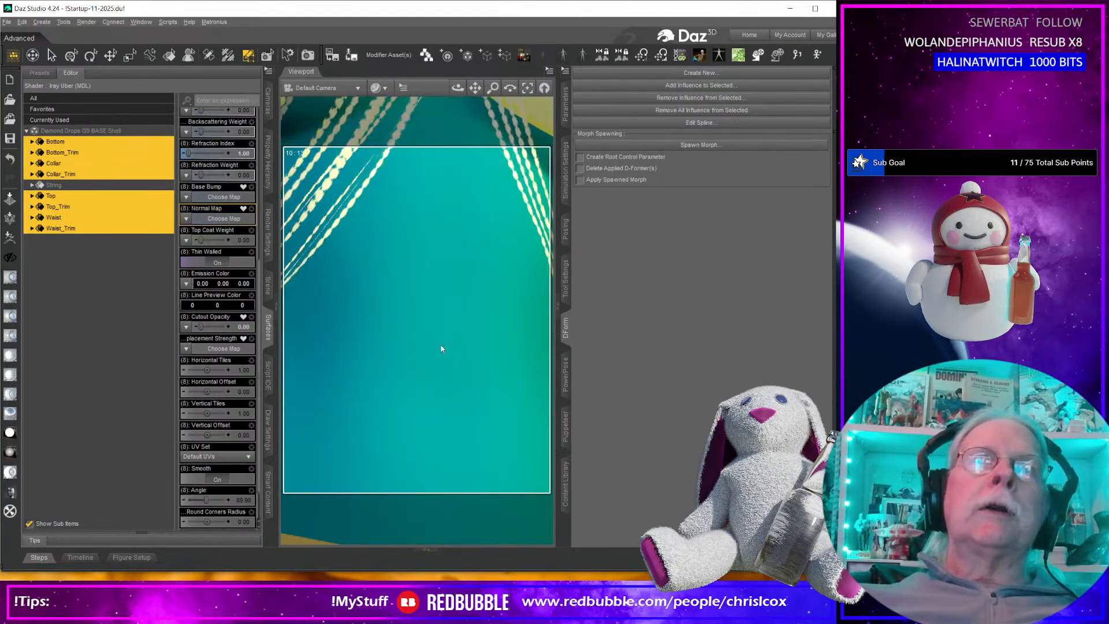
pyautogui.scroll(-4, 432, 299)
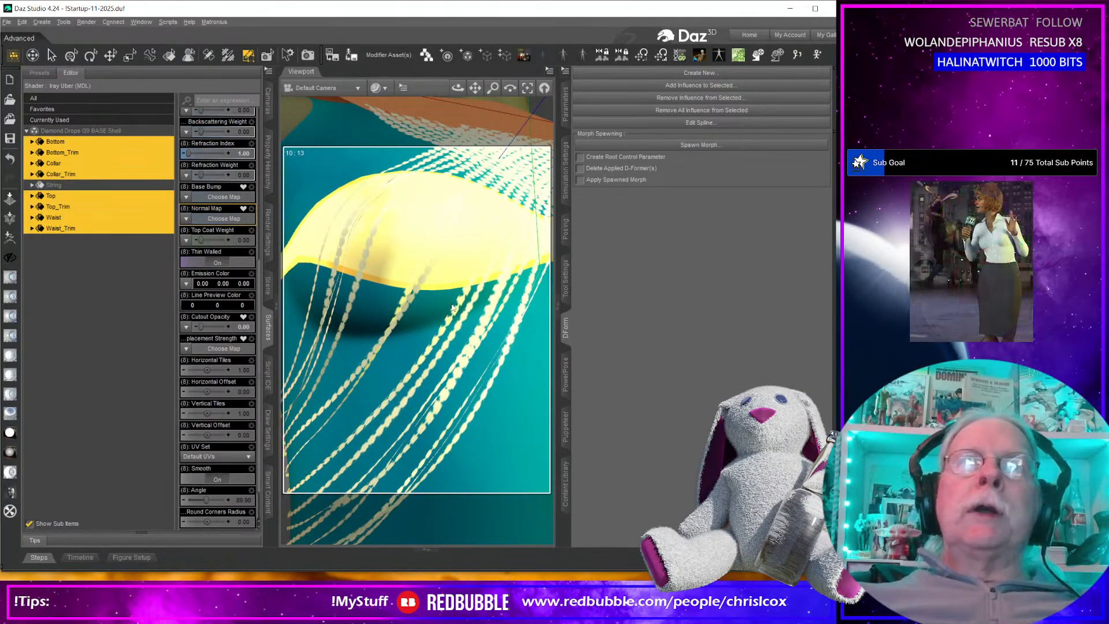
pyautogui.scroll(-5, 452, 306)
pyautogui.scroll(5, 450, 306)
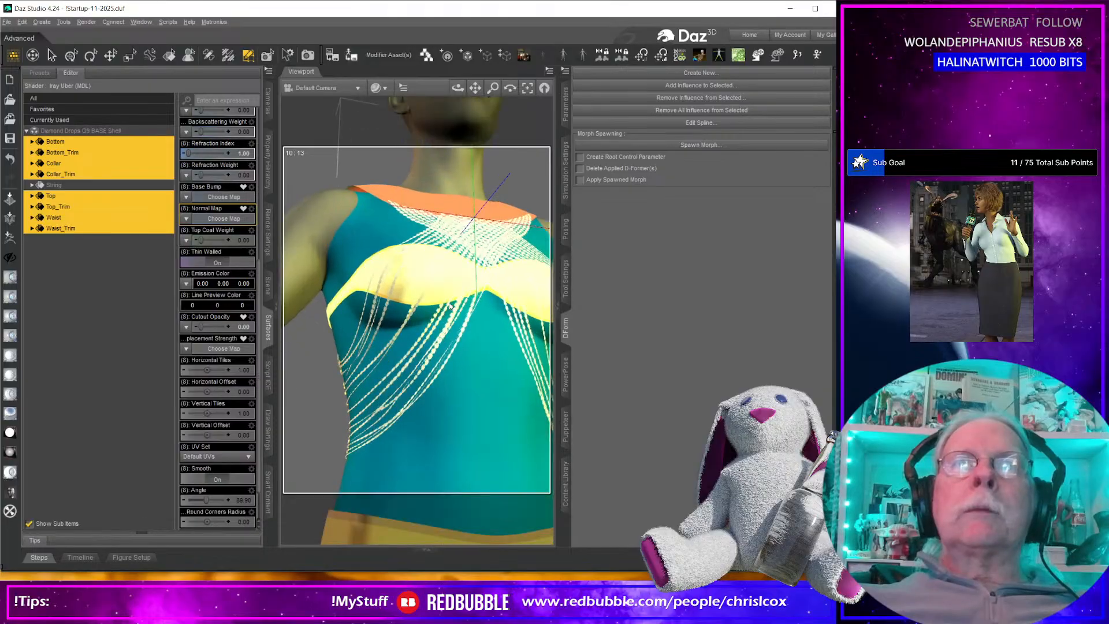
pyautogui.scroll(3, 450, 306)
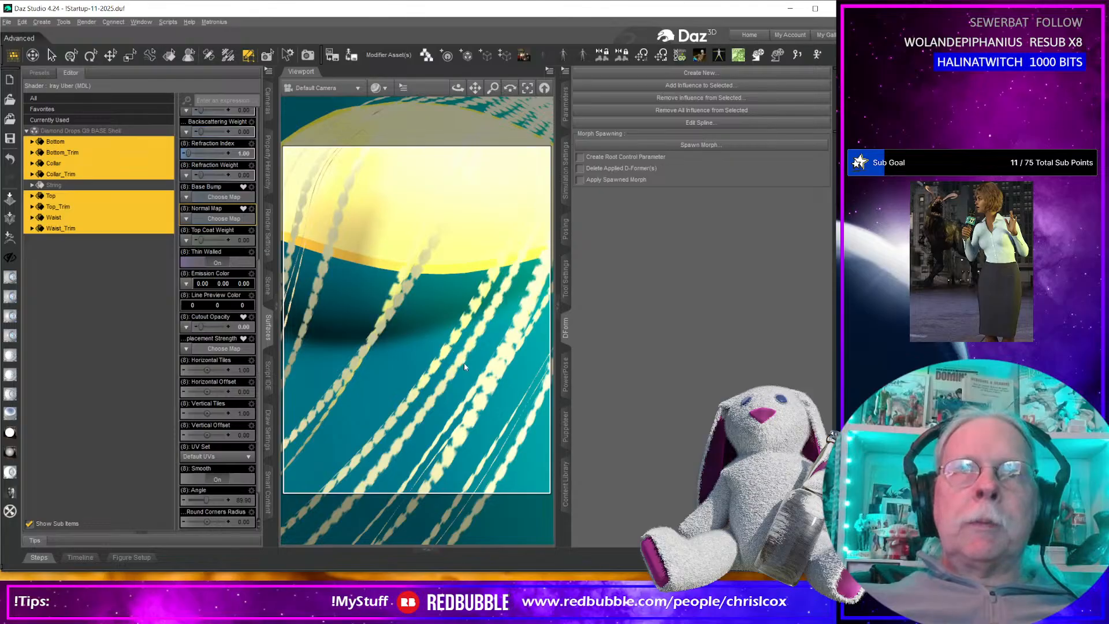
pyautogui.scroll(2, 472, 362)
pyautogui.scroll(2, 473, 365)
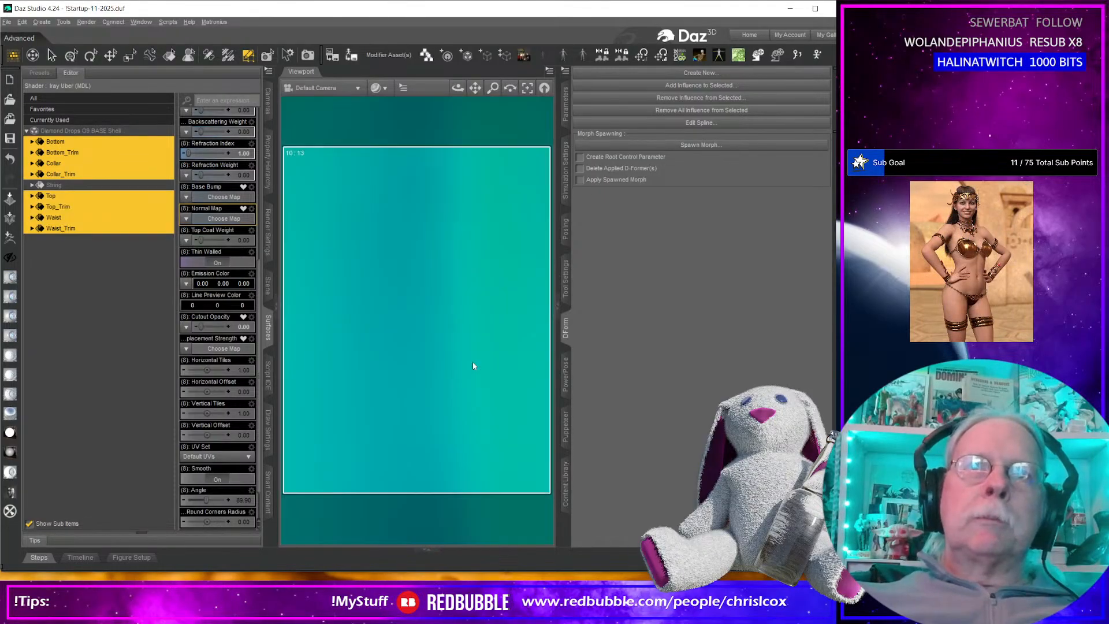
pyautogui.scroll(-4, 472, 366)
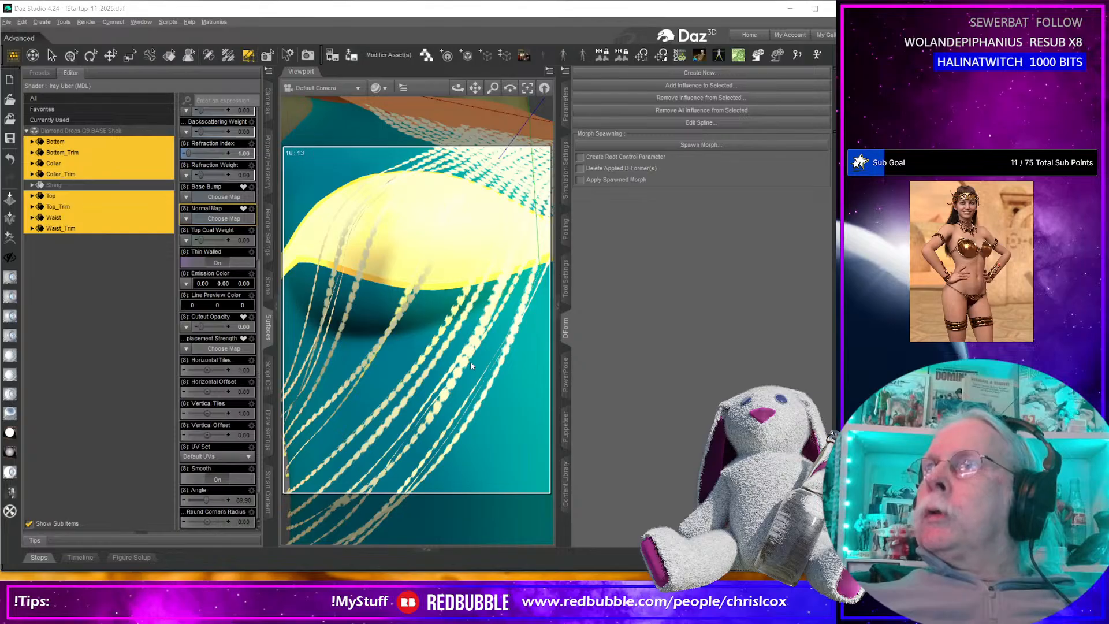
pyautogui.hotkey('alt', 'Tab')
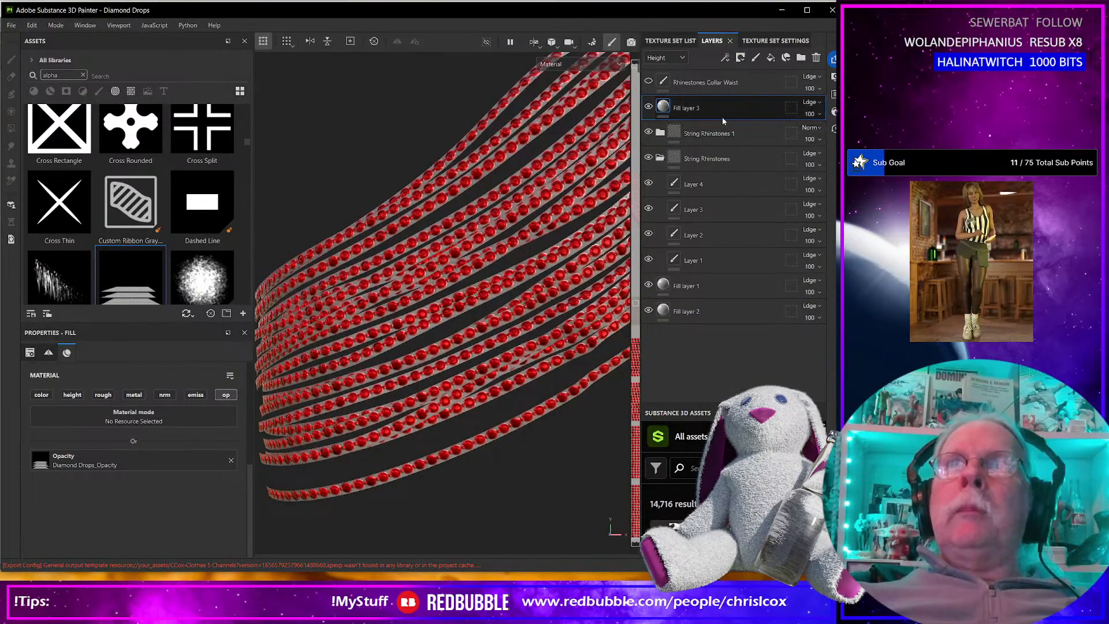
# Display only the Opacity channel in the viewport and check the layers inside the String Rhinstones 1 folder.
pyautogui.click(584, 64)
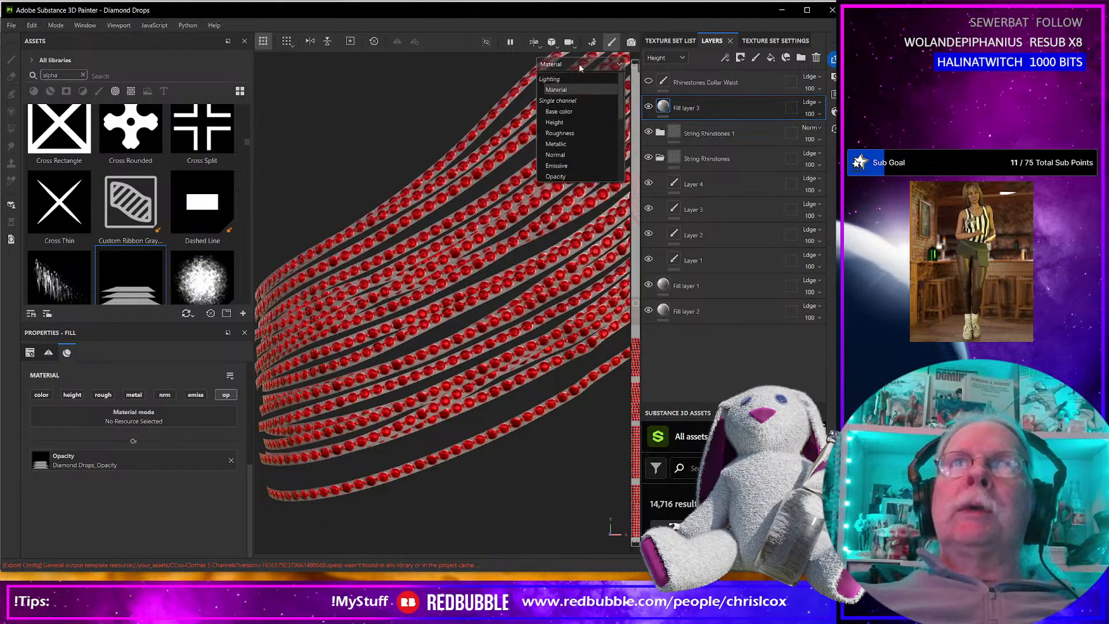
pyautogui.click(565, 176)
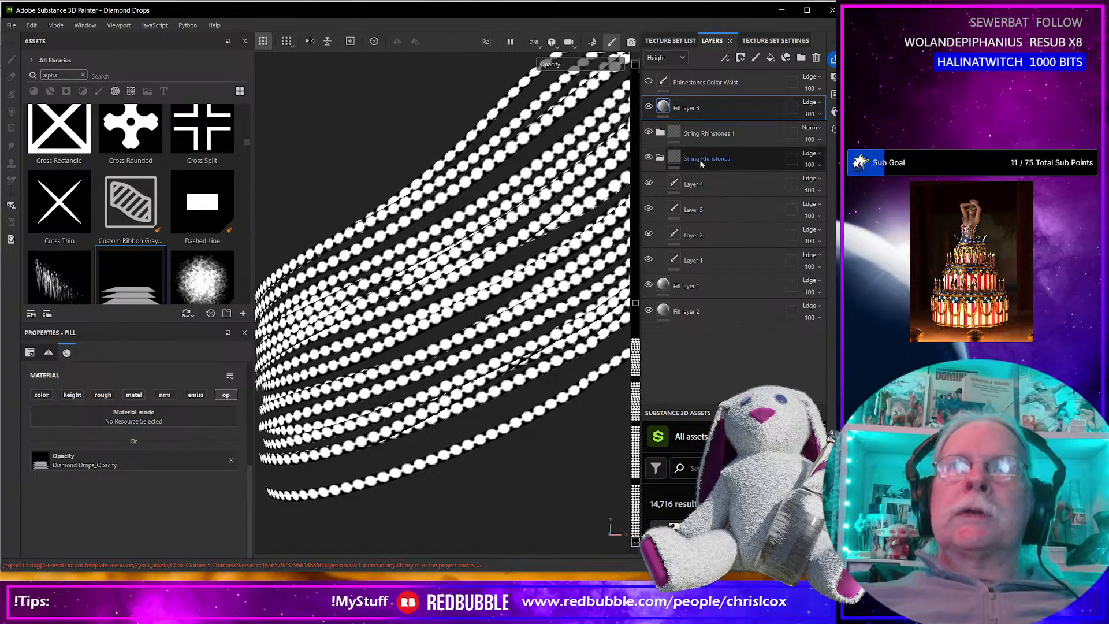
pyautogui.click(660, 133)
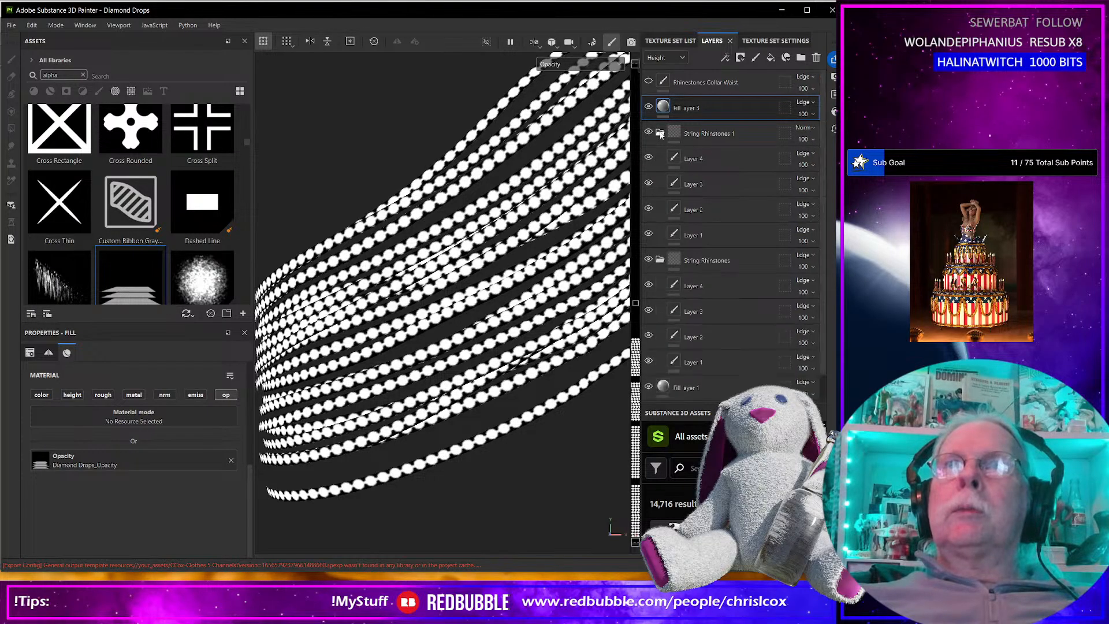
pyautogui.click(660, 133)
pyautogui.click(763, 137)
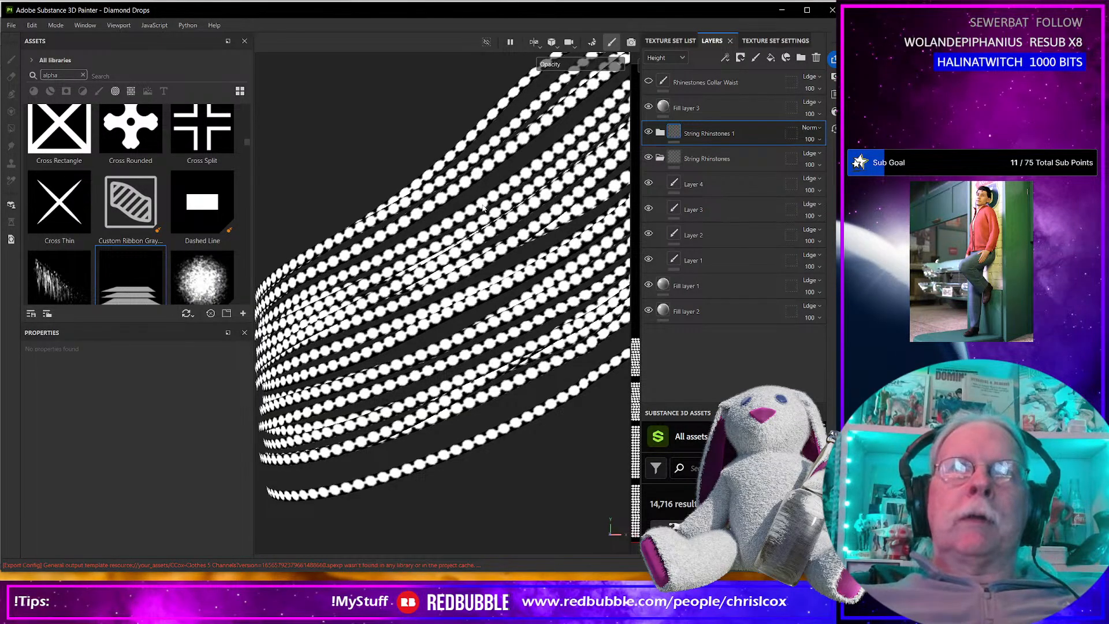
# Examine the opacity mask around the rhinestones on the lower strings at several distances.
pyautogui.scroll(8, 483, 208)
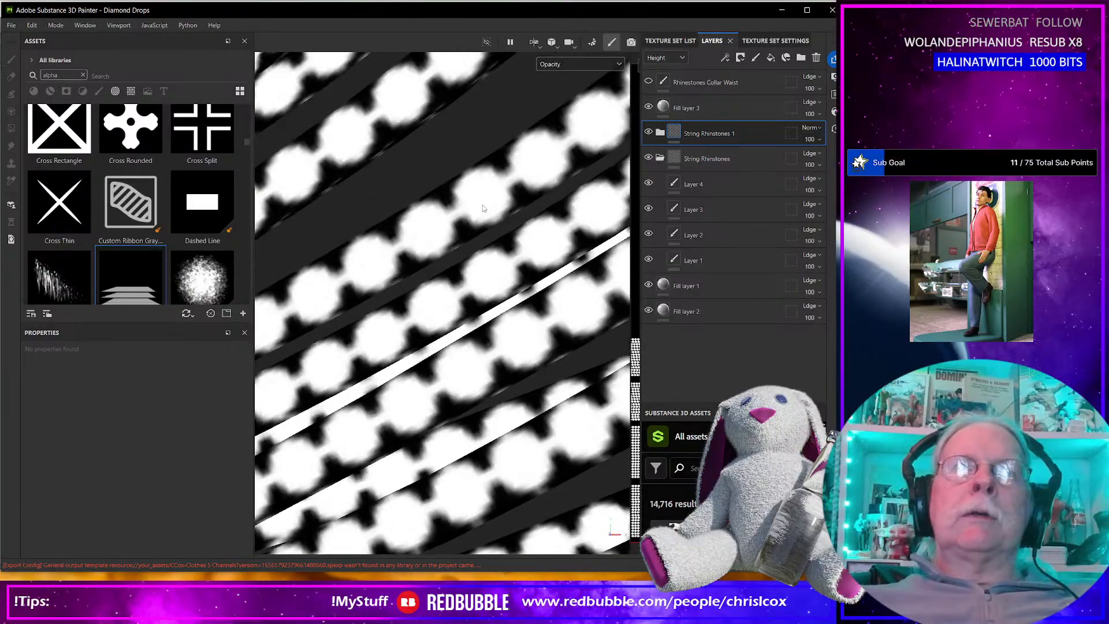
pyautogui.scroll(3, 483, 208)
pyautogui.scroll(-5, 484, 208)
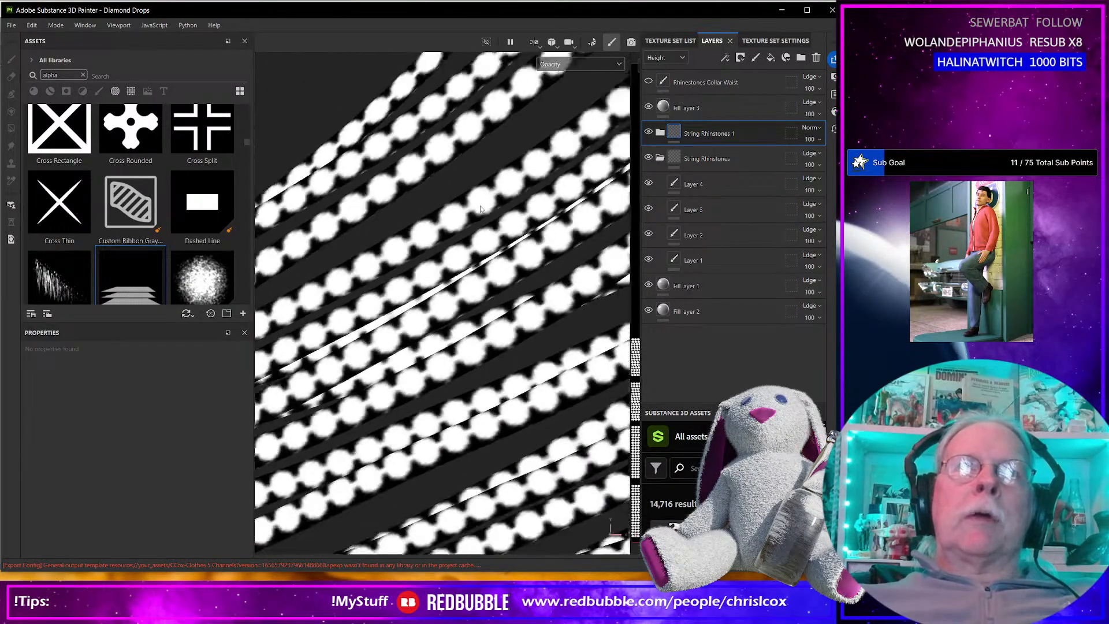
pyautogui.scroll(2, 480, 209)
pyautogui.scroll(1, 480, 209)
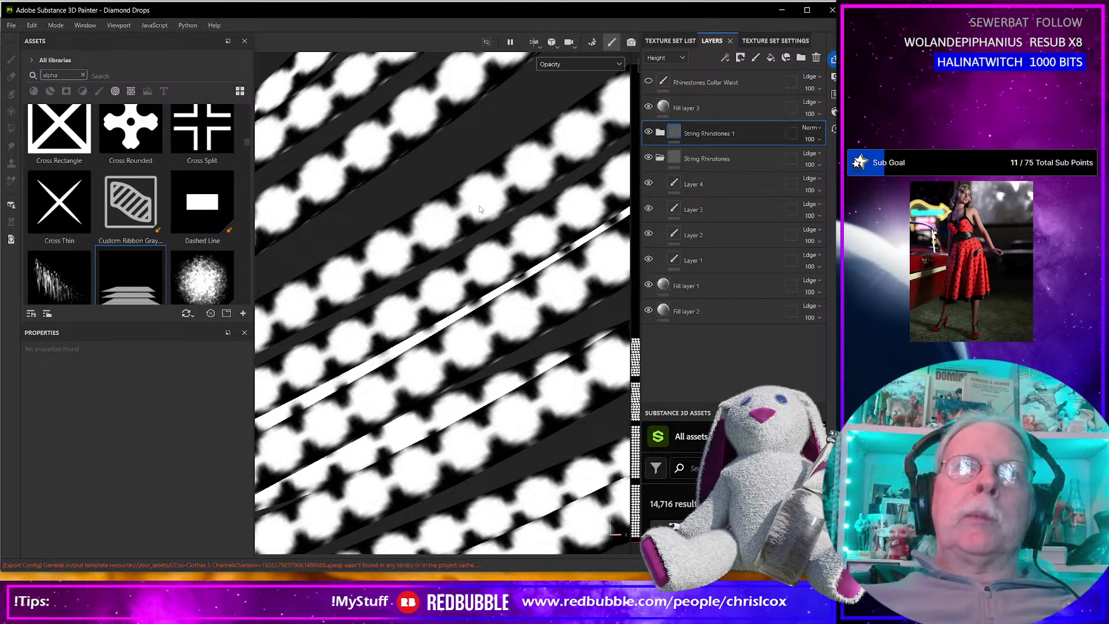
pyautogui.scroll(-6, 479, 209)
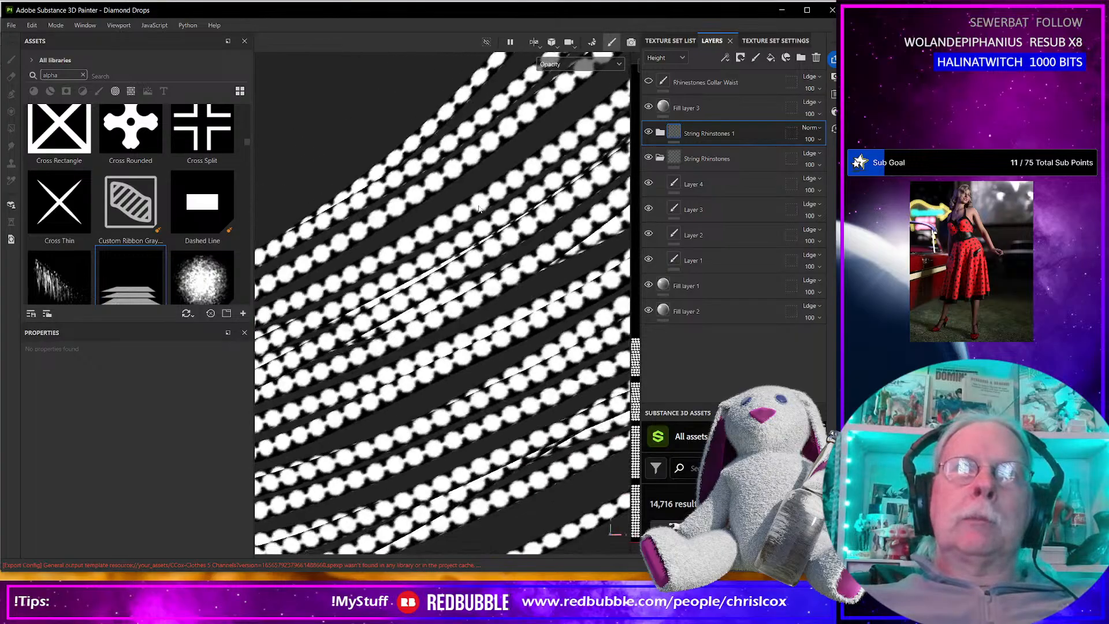
pyautogui.scroll(-3, 480, 209)
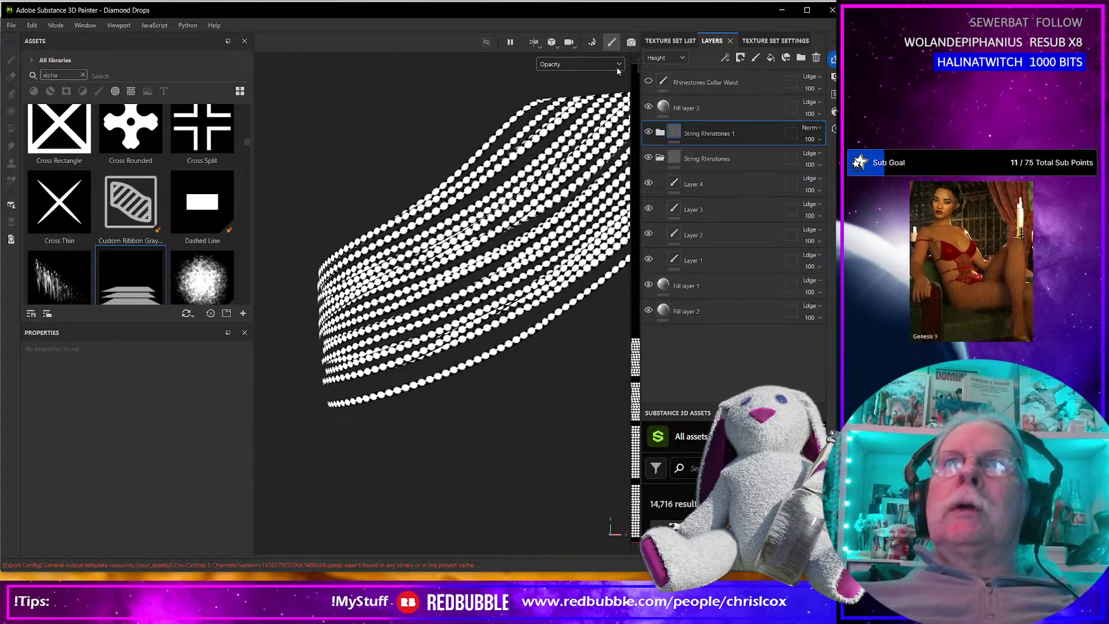
# Return the viewport to Material display and make the Rhinestones Collar Waist layer visible on the outfit.
pyautogui.click(588, 64)
pyautogui.click(571, 89)
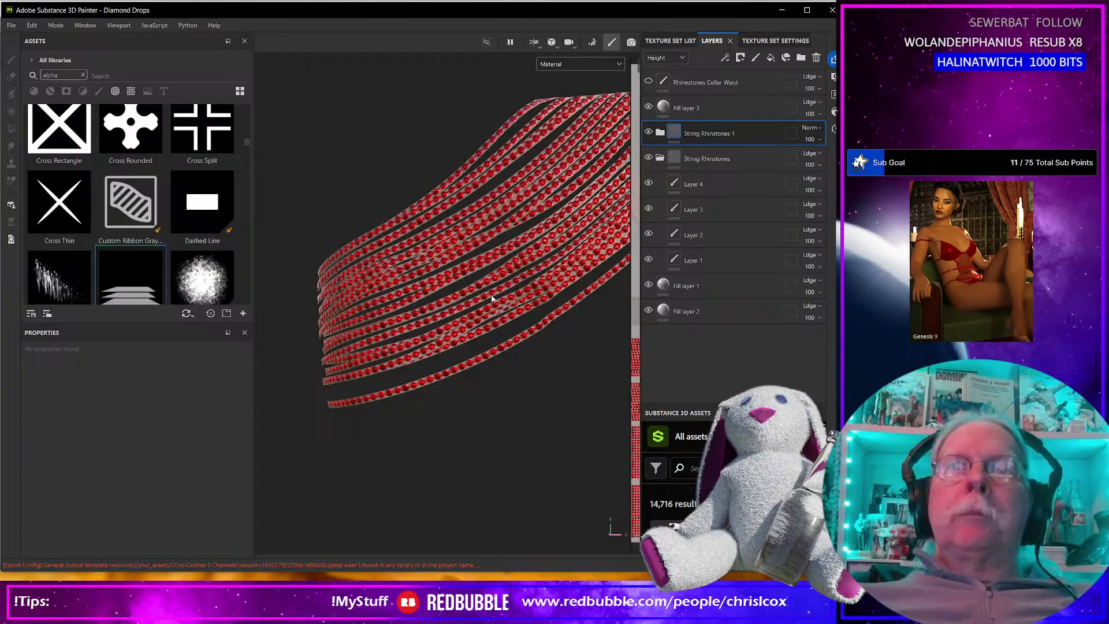
pyautogui.scroll(3, 490, 294)
pyautogui.scroll(-8, 490, 293)
pyautogui.moveTo(490, 292); pyautogui.dragTo(471, 303, button='middle')
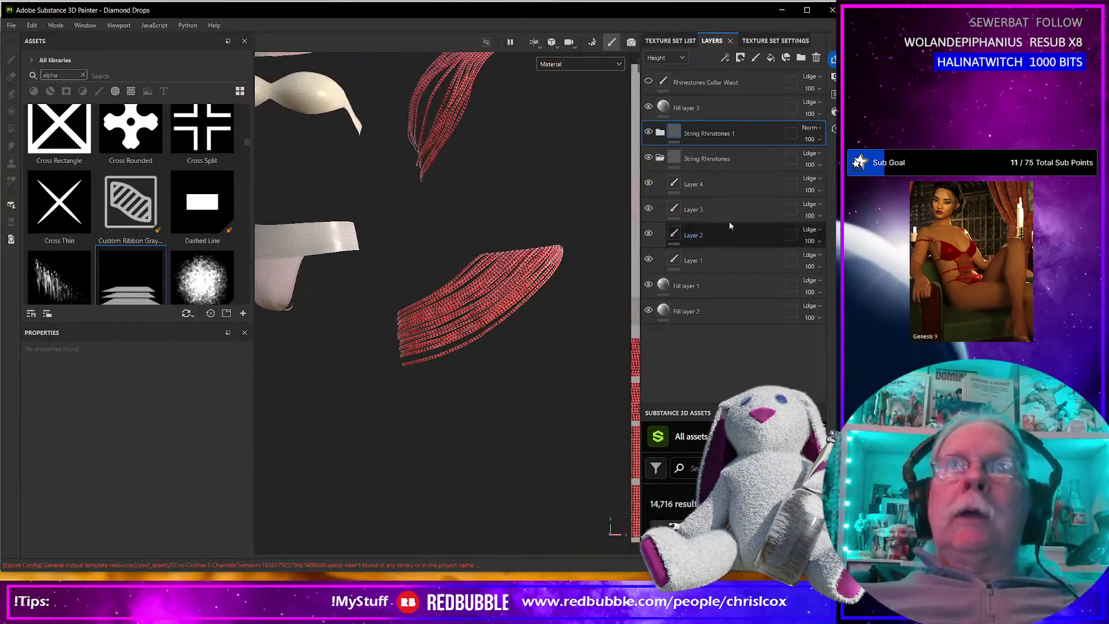
pyautogui.click(647, 82)
pyautogui.moveTo(334, 307); pyautogui.dragTo(490, 344, button='middle')
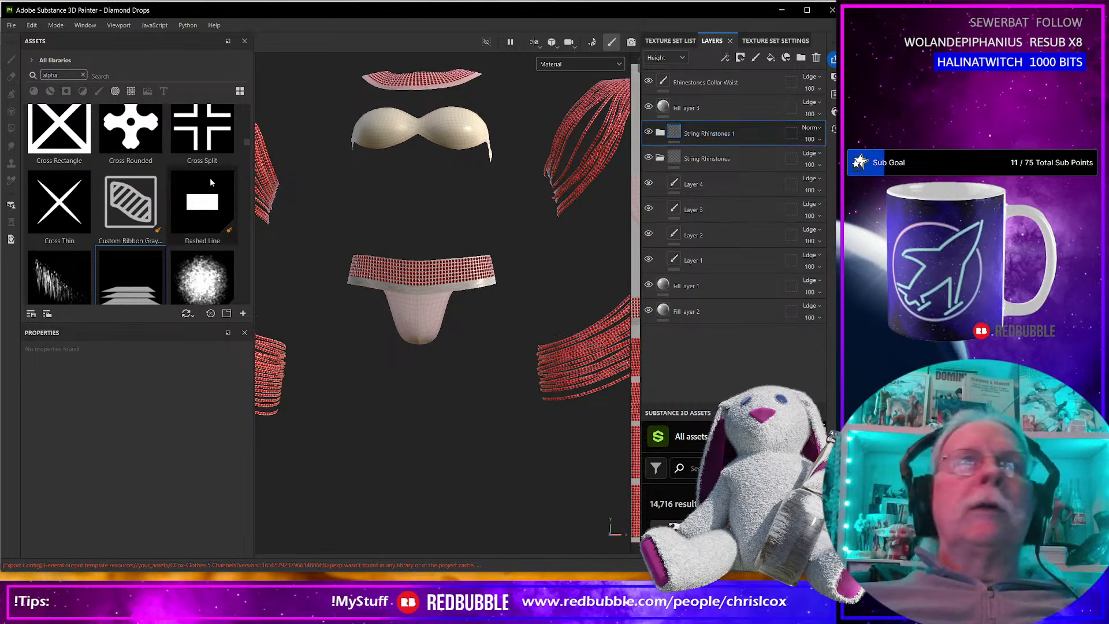
# Search the material assets for silk and apply Silk Generic to the outfit as a new fill layer.
pyautogui.click(83, 75)
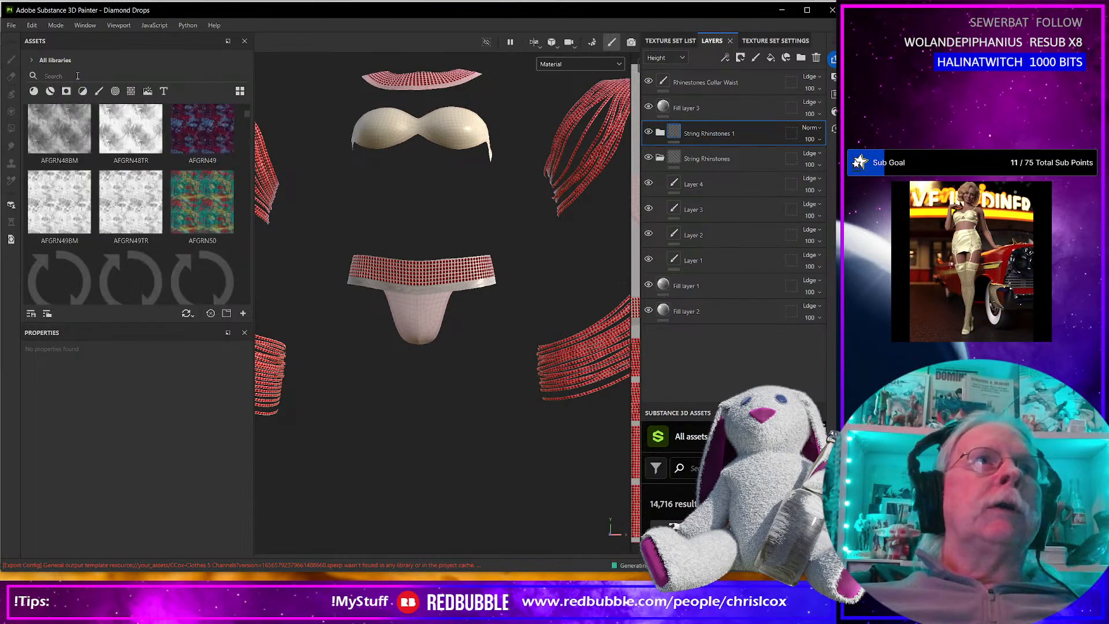
pyautogui.write('silk')
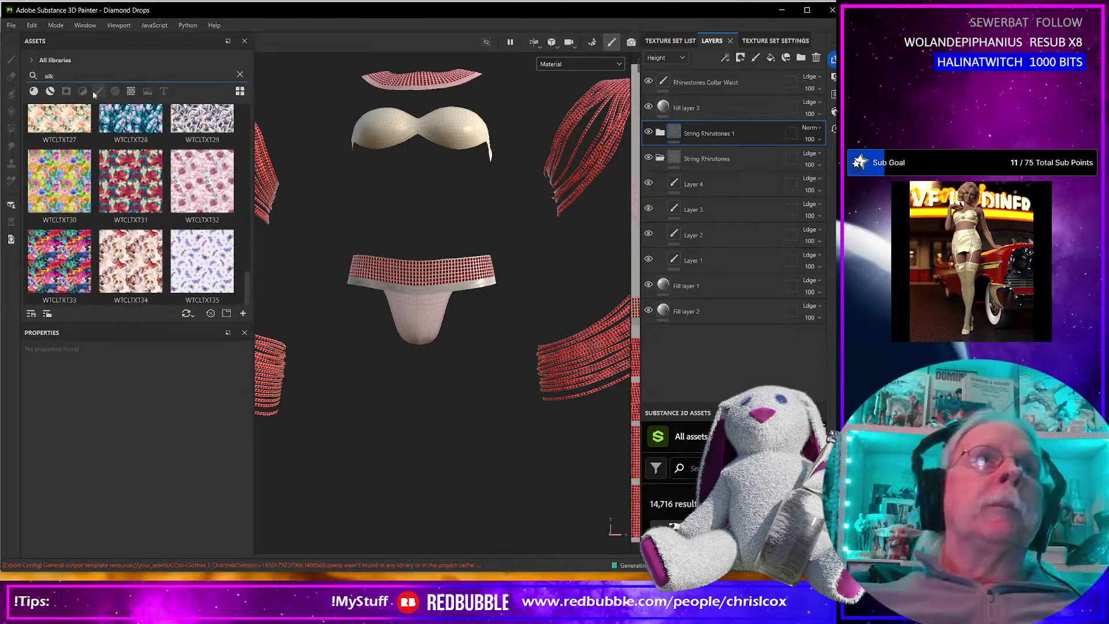
pyautogui.click(33, 91)
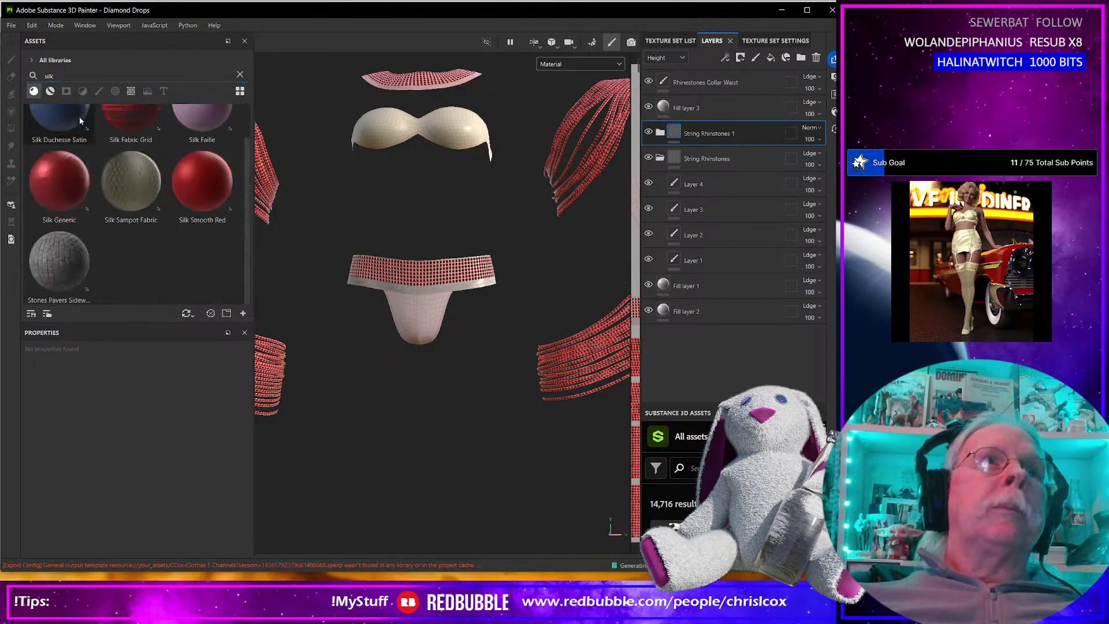
pyautogui.moveTo(59, 181); pyautogui.dragTo(415, 306)
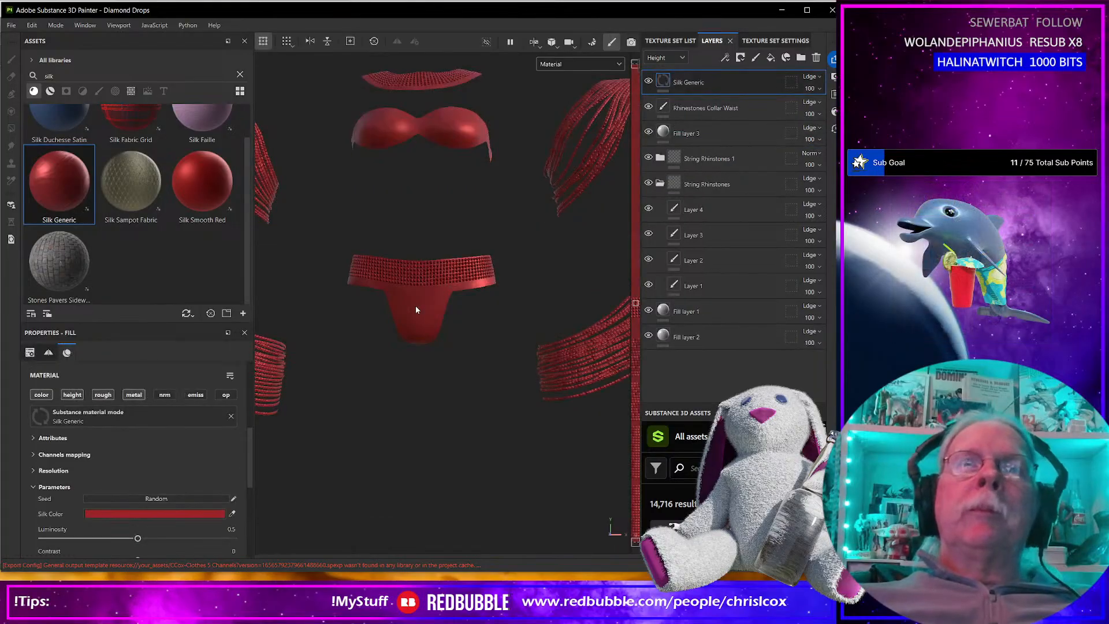
pyautogui.scroll(3, 416, 310)
pyautogui.scroll(-2, 416, 310)
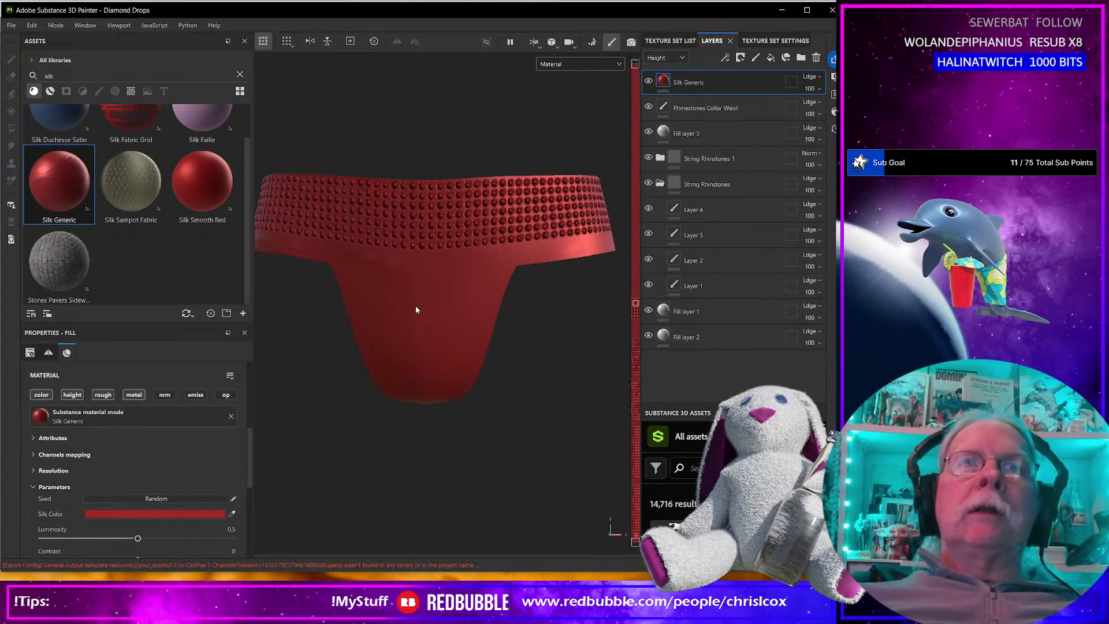
pyautogui.scroll(-2, 416, 309)
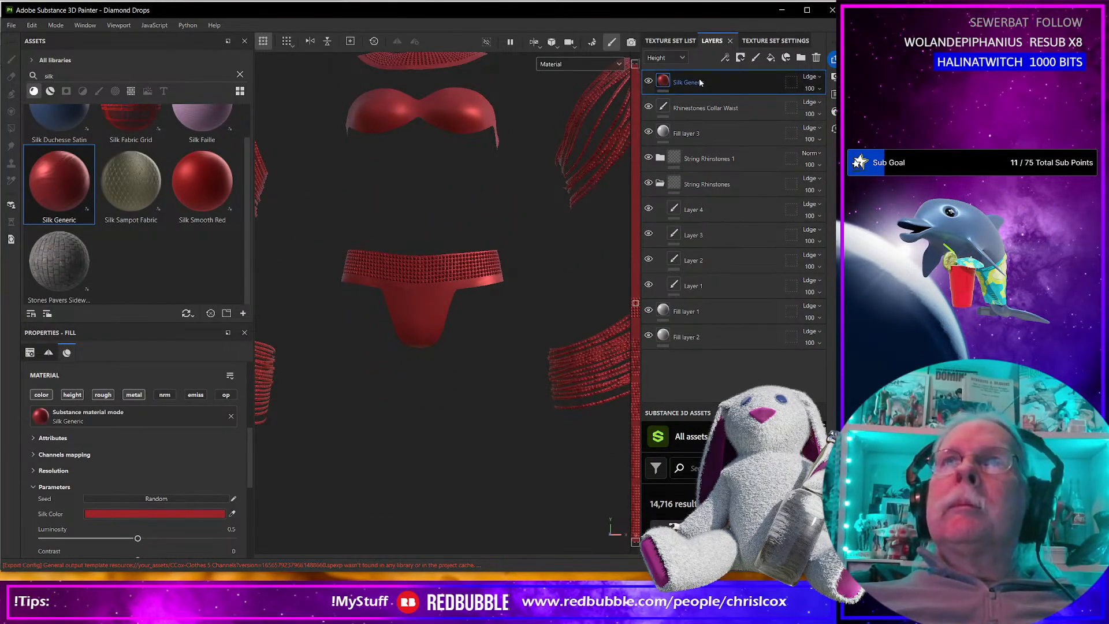
# Move the Silk Generic layer between Fill layer 1 and Fill layer 2, and check the bra and bottoms.
pyautogui.moveTo(700, 83); pyautogui.dragTo(670, 313)
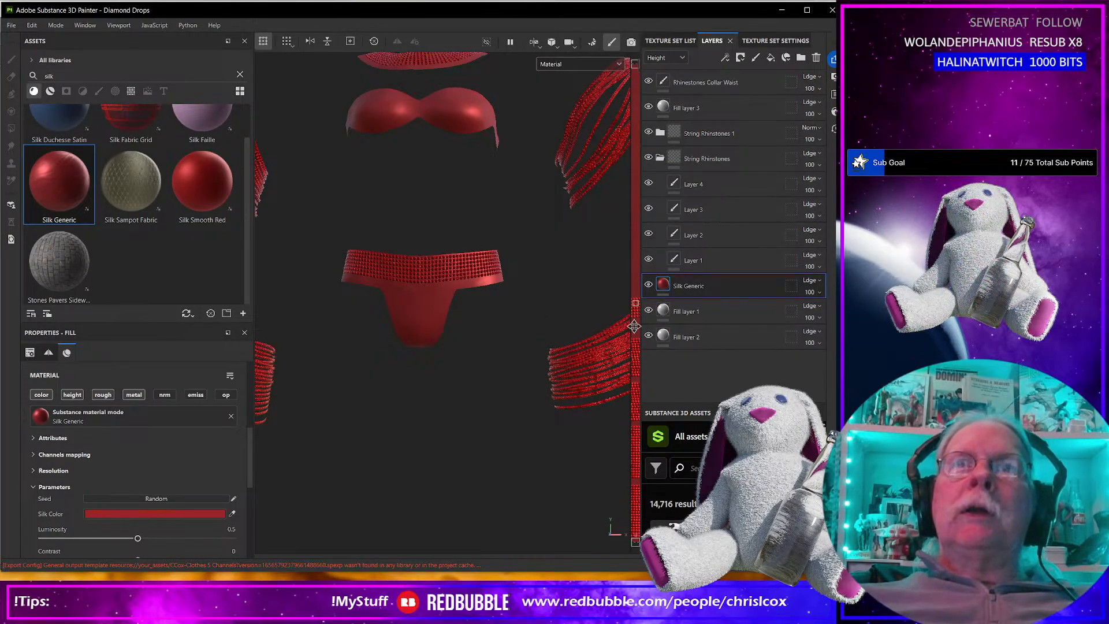
pyautogui.moveTo(698, 283); pyautogui.dragTo(702, 313)
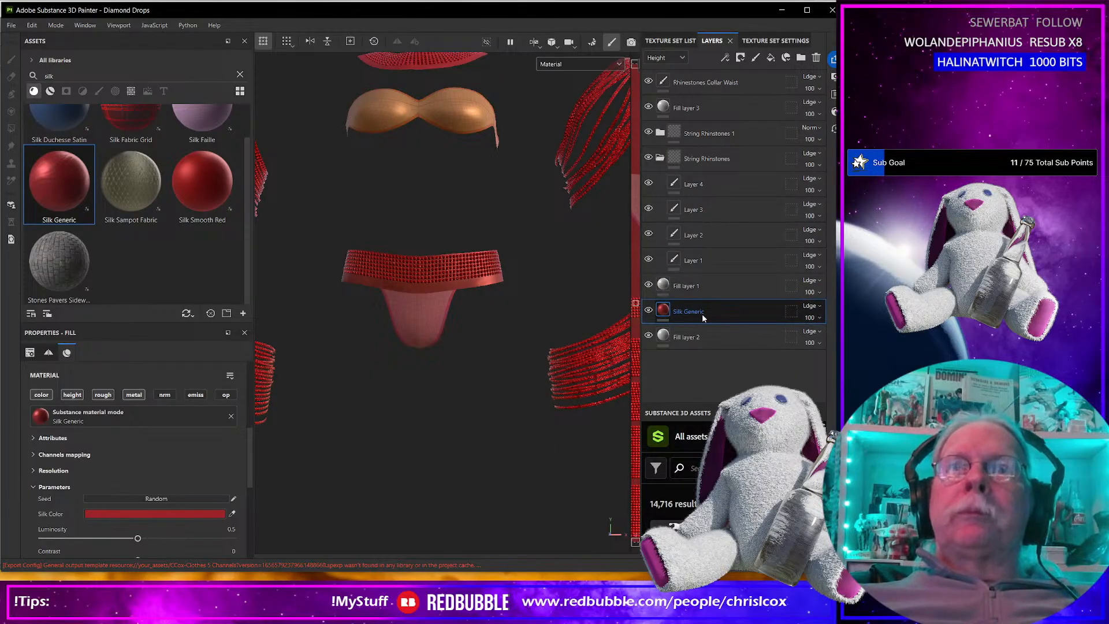
pyautogui.keyDown('alt'); pyautogui.moveTo(535, 315); pyautogui.dragTo(500, 315, button='middle'); pyautogui.keyUp('alt')
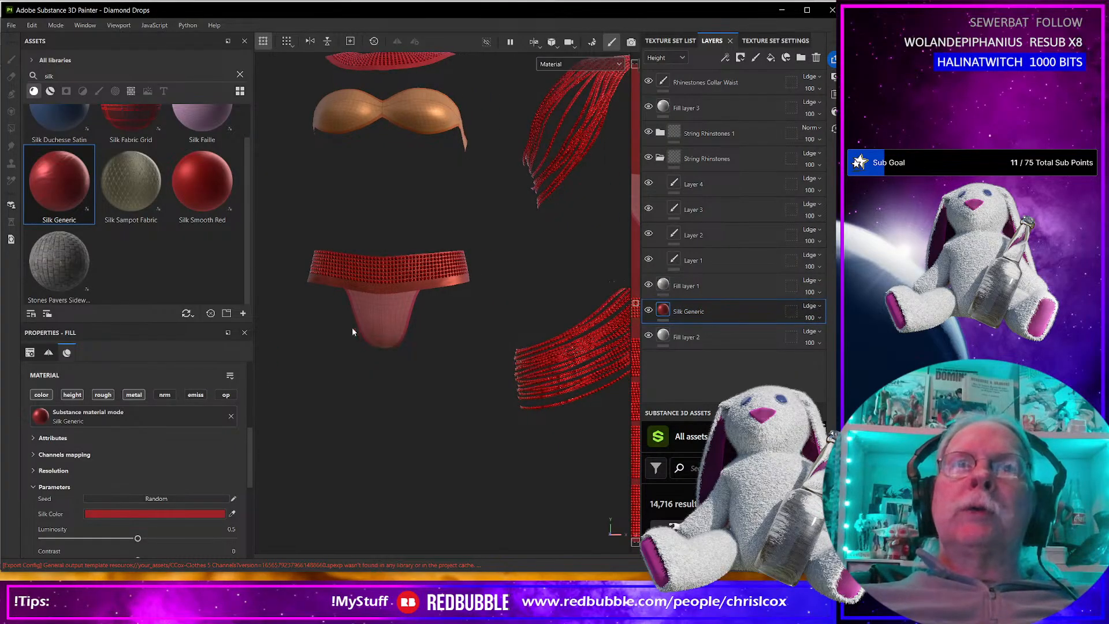
pyautogui.scroll(6, 354, 320)
pyautogui.scroll(-4, 355, 320)
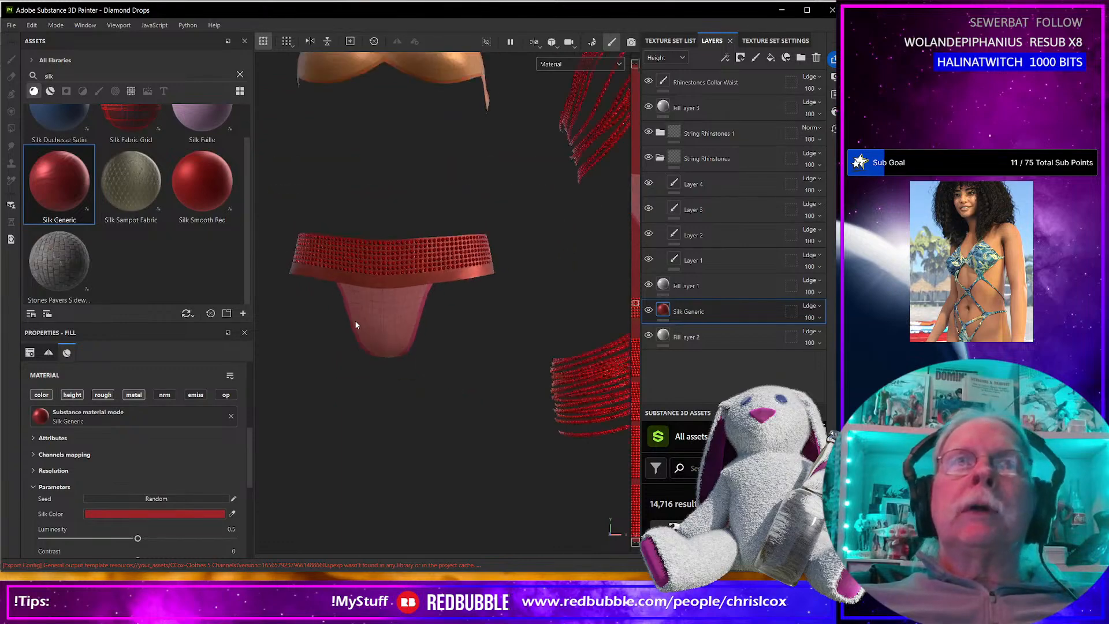
# Hide Fill layer 1 to compare the silk on the outfit, and make the layer visible again.
pyautogui.click(649, 284)
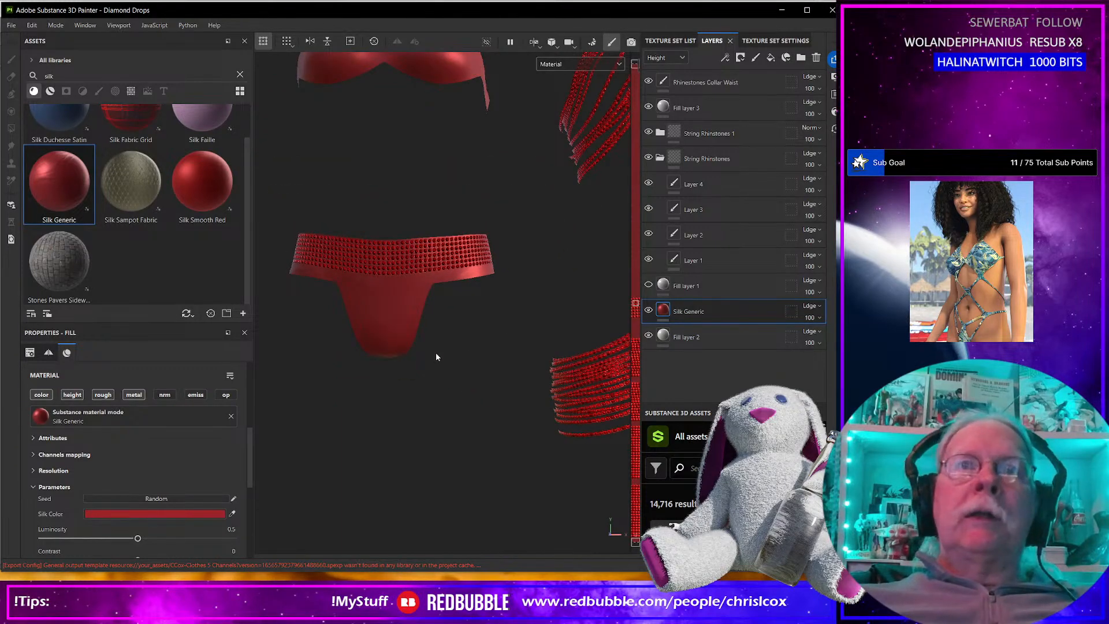
pyautogui.keyDown('alt'); pyautogui.moveTo(495, 329); pyautogui.dragTo(243, 314, button='middle'); pyautogui.keyUp('alt')
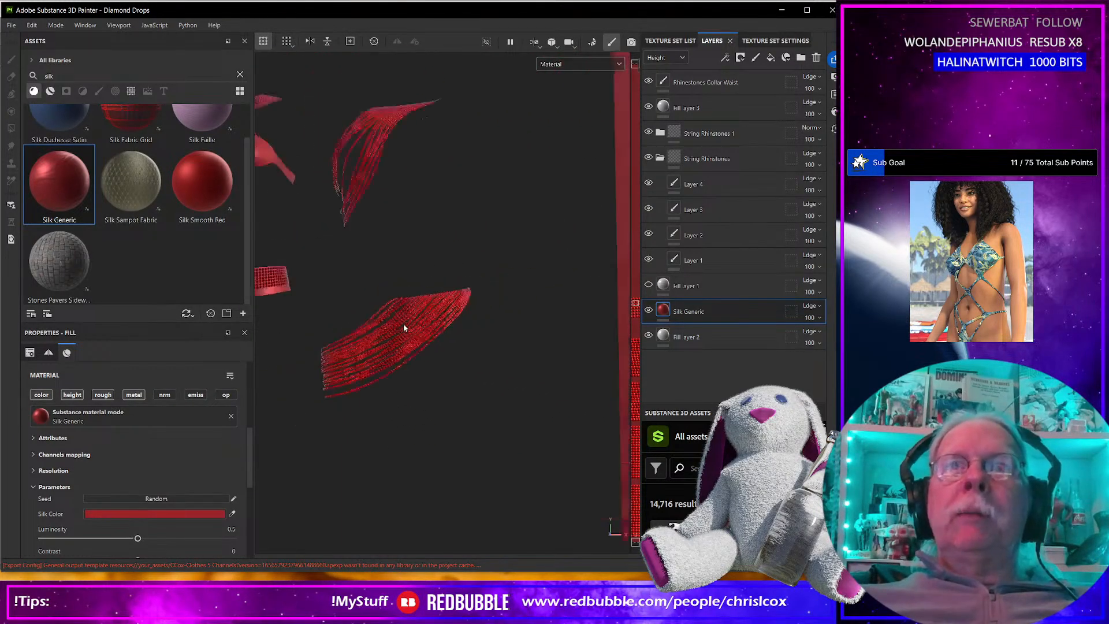
pyautogui.scroll(-5, 403, 324)
pyautogui.click(649, 285)
# Examine the bra, waistband and string pieces on the UV layout, and return to the combined 3D and 2D view.
pyautogui.keyDown('alt'); pyautogui.moveTo(549, 326); pyautogui.dragTo(384, 315, button='middle'); pyautogui.keyUp('alt')
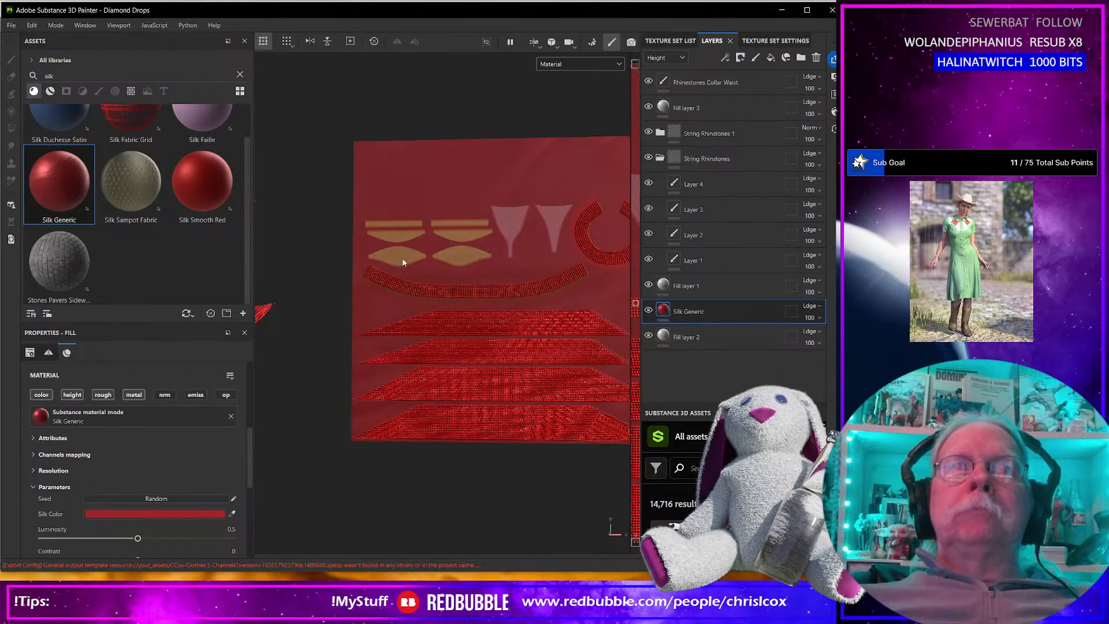
pyautogui.scroll(4, 404, 261)
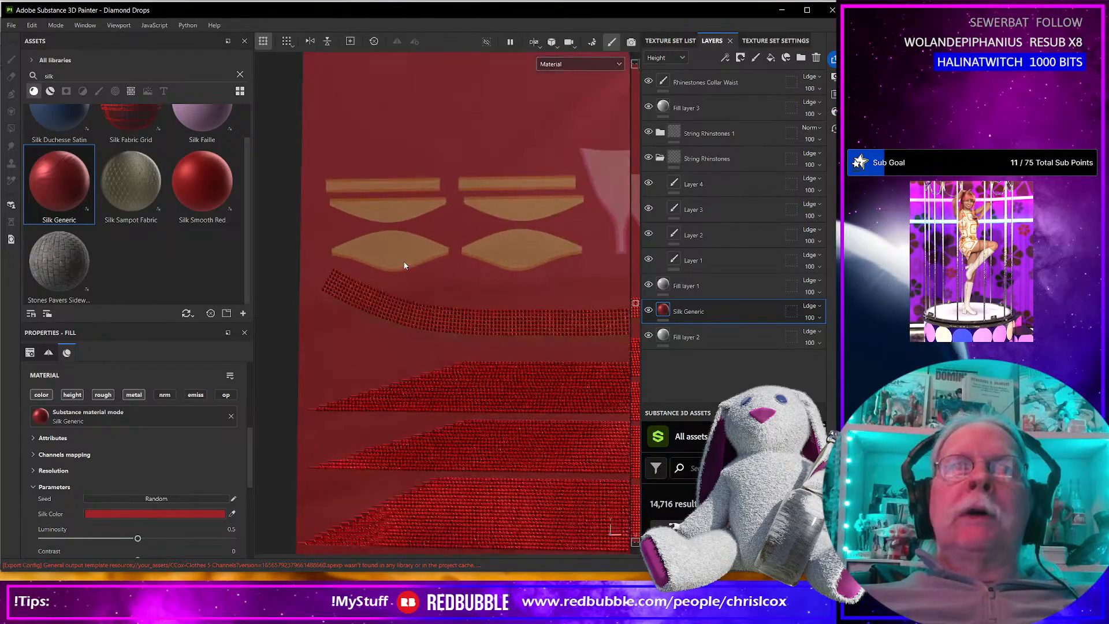
pyautogui.scroll(2, 404, 262)
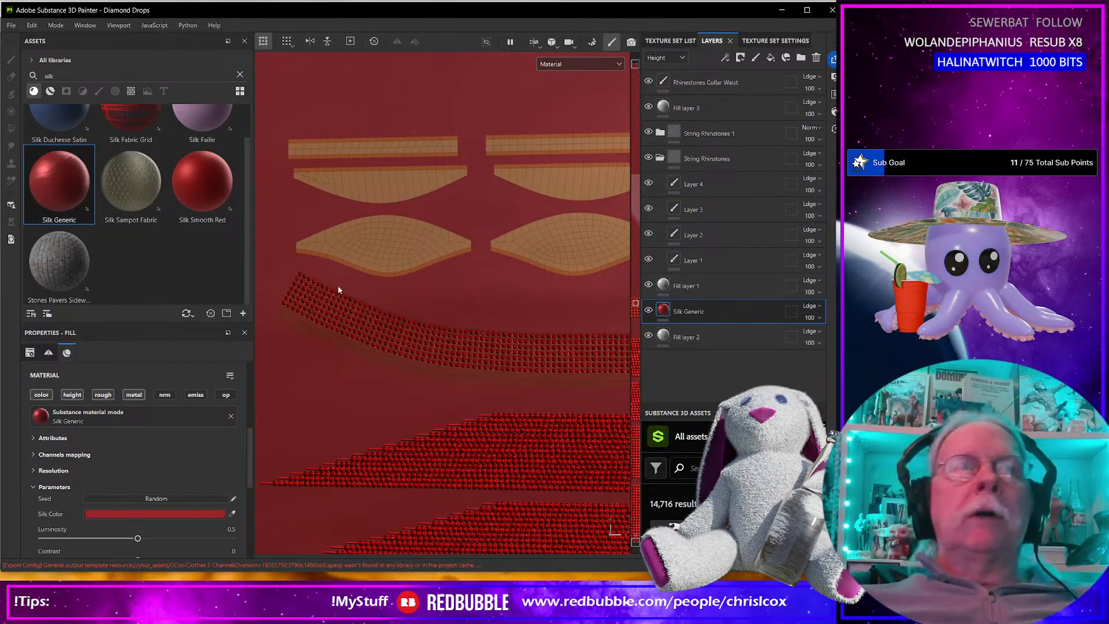
pyautogui.scroll(-6, 372, 311)
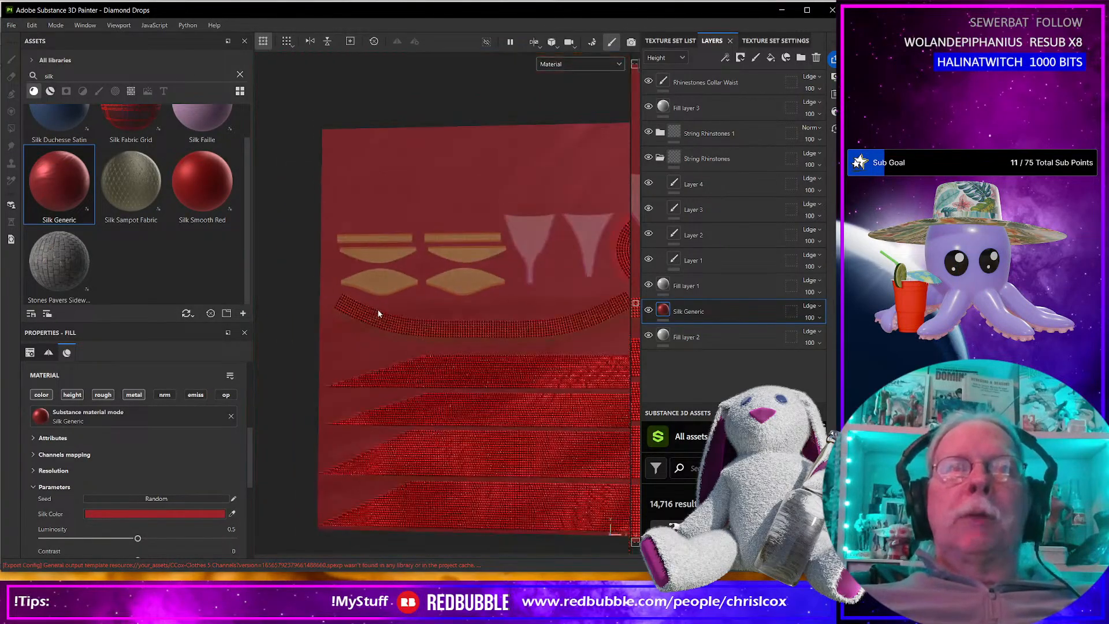
pyautogui.press('F1')
pyautogui.scroll(3, 346, 299)
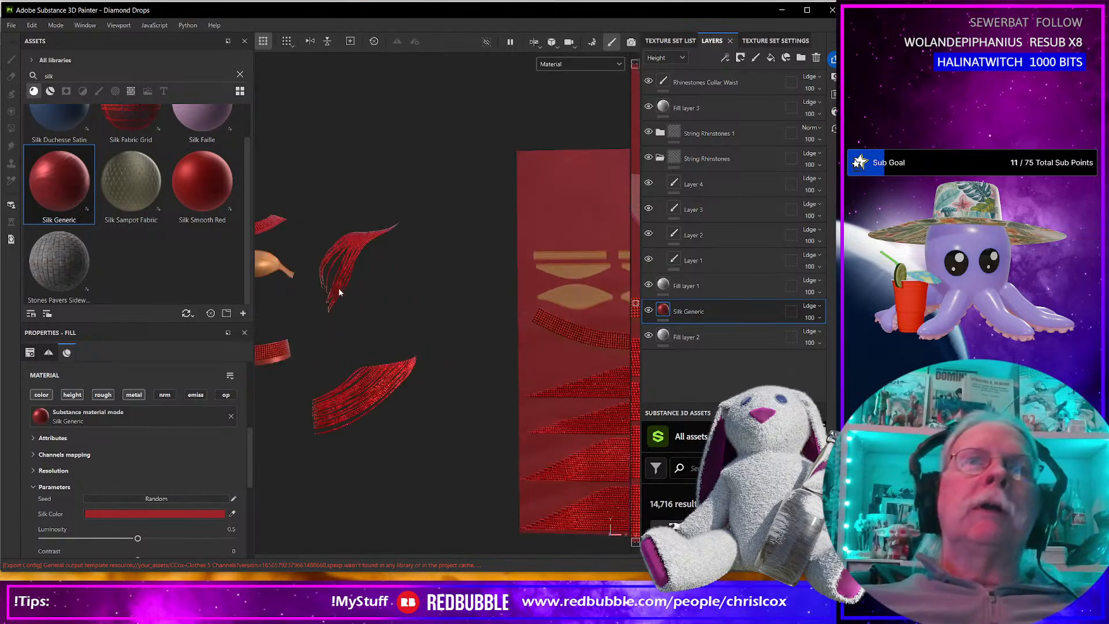
# Add a new paint layer above Rhinestones Collar Waist and frame the bra in a 3D-only view.
pyautogui.click(725, 82)
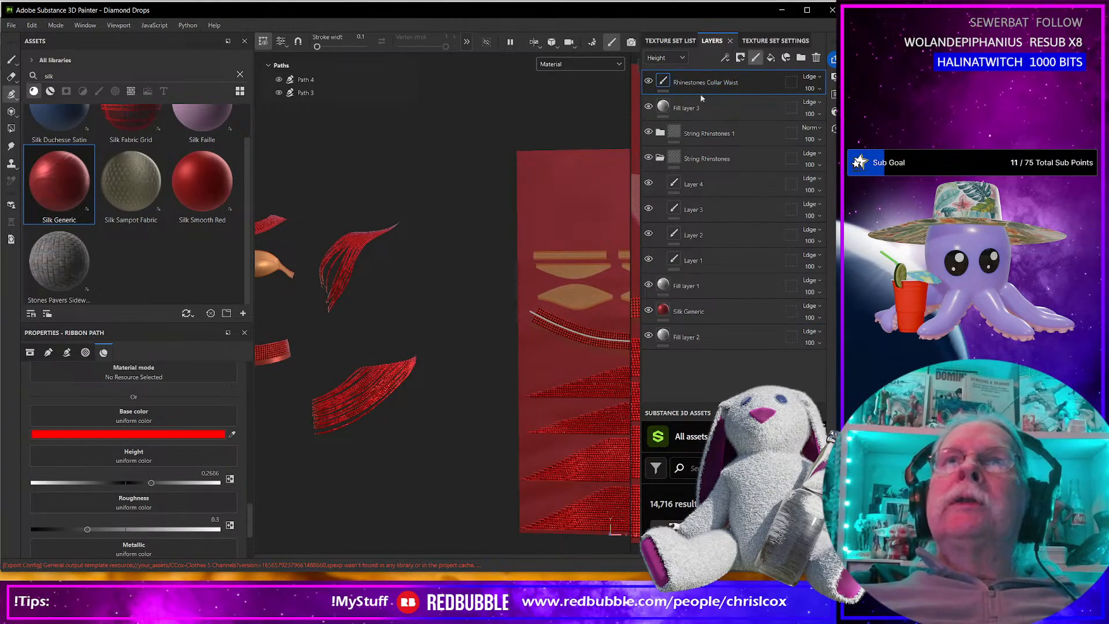
pyautogui.click(756, 57)
pyautogui.press('F2')
pyautogui.keyDown('alt'); pyautogui.moveTo(479, 311); pyautogui.dragTo(393, 317, button='middle'); pyautogui.keyUp('alt')
pyautogui.scroll(4, 393, 317)
pyautogui.keyDown('alt'); pyautogui.moveTo(326, 317); pyautogui.dragTo(490, 357, button='middle'); pyautogui.keyUp('alt')
pyautogui.scroll(3, 480, 356)
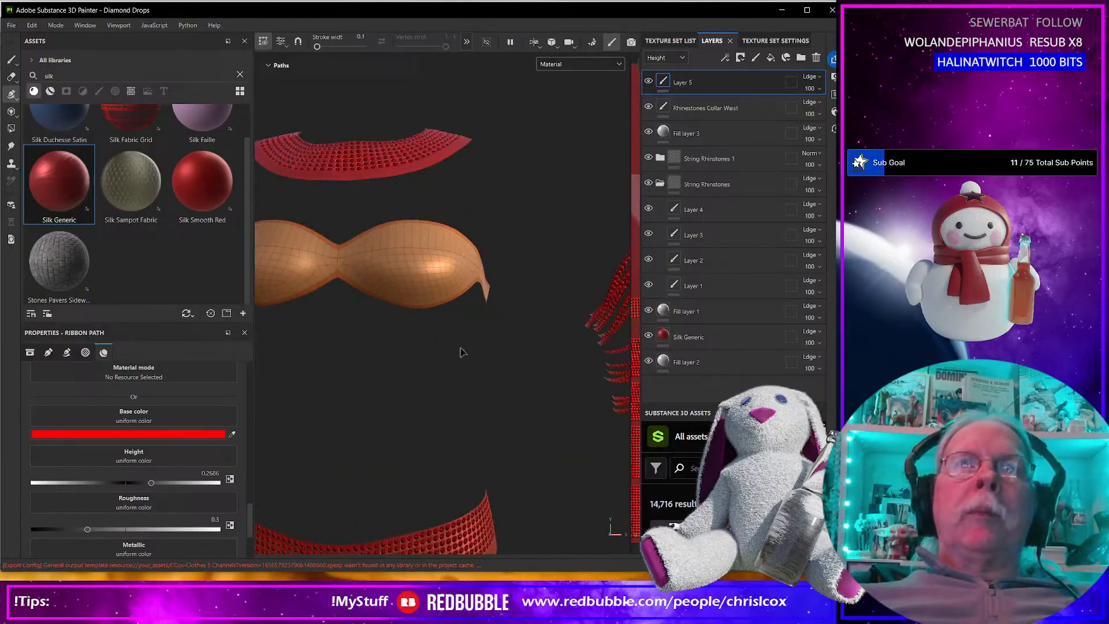
pyautogui.press('f')
# Try to draw a ribbon path from the bra's center across one cup to its outer edge.
pyautogui.click(423, 284)
pyautogui.click(459, 279)
pyautogui.click(510, 276)
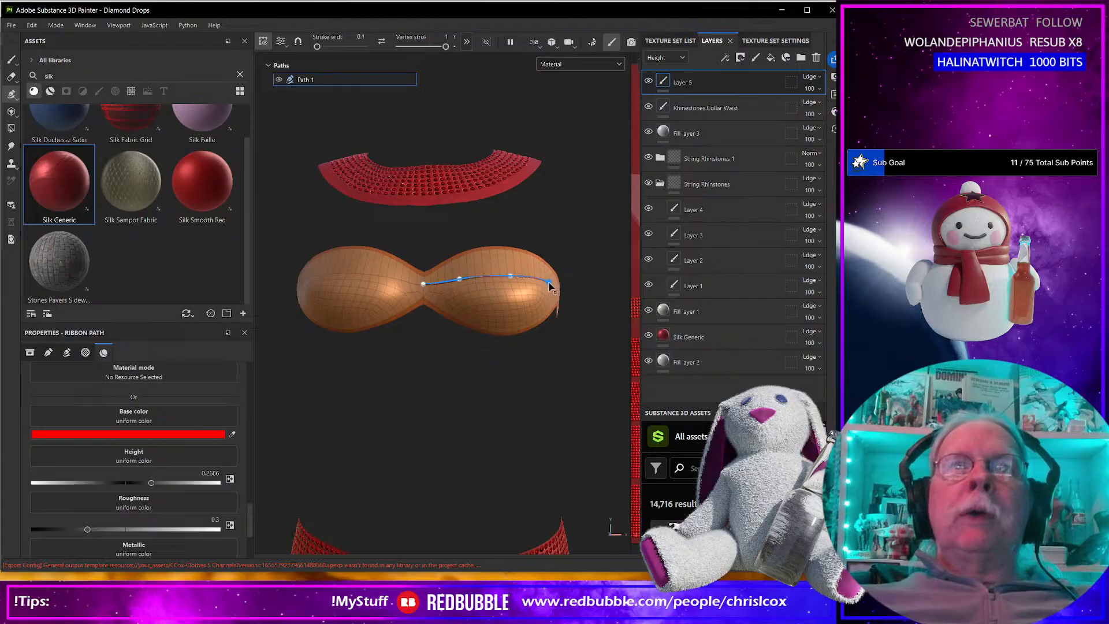
pyautogui.hotkey('ctrl', 'z')
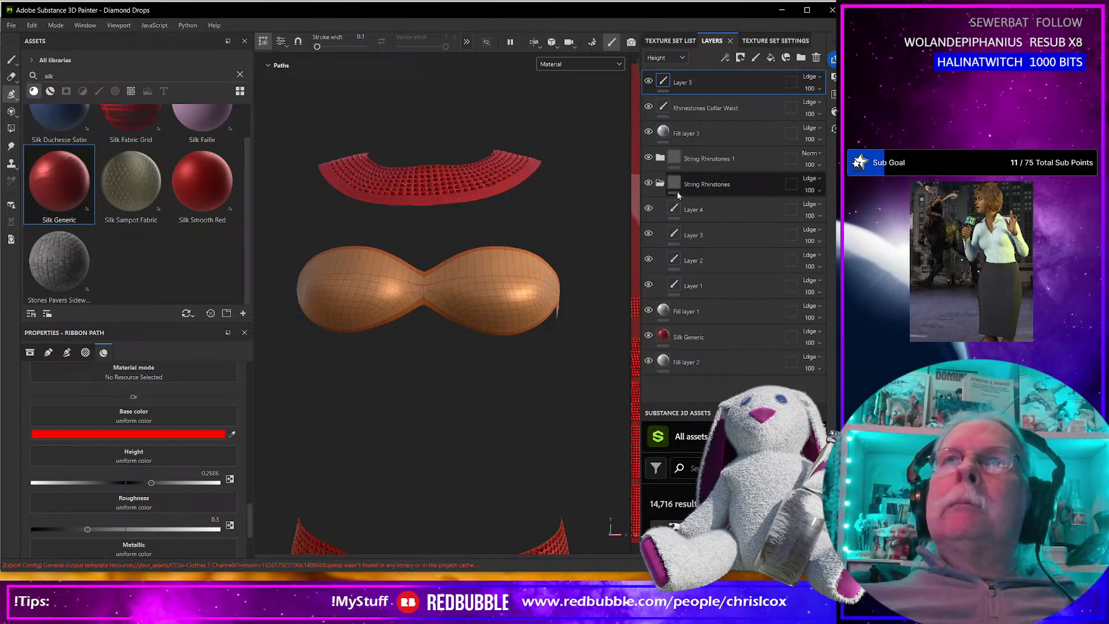
# Select the Rhinestones Collar Waist layer and load Path 3's rhinestone ribbon settings for a new path.
pyautogui.click(659, 158)
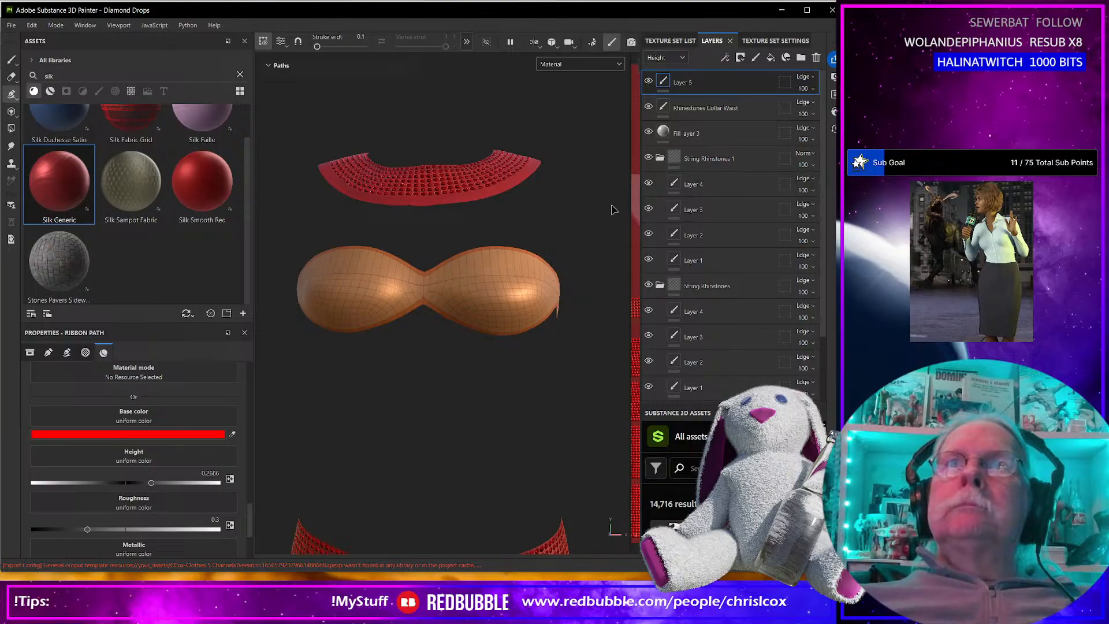
pyautogui.click(699, 107)
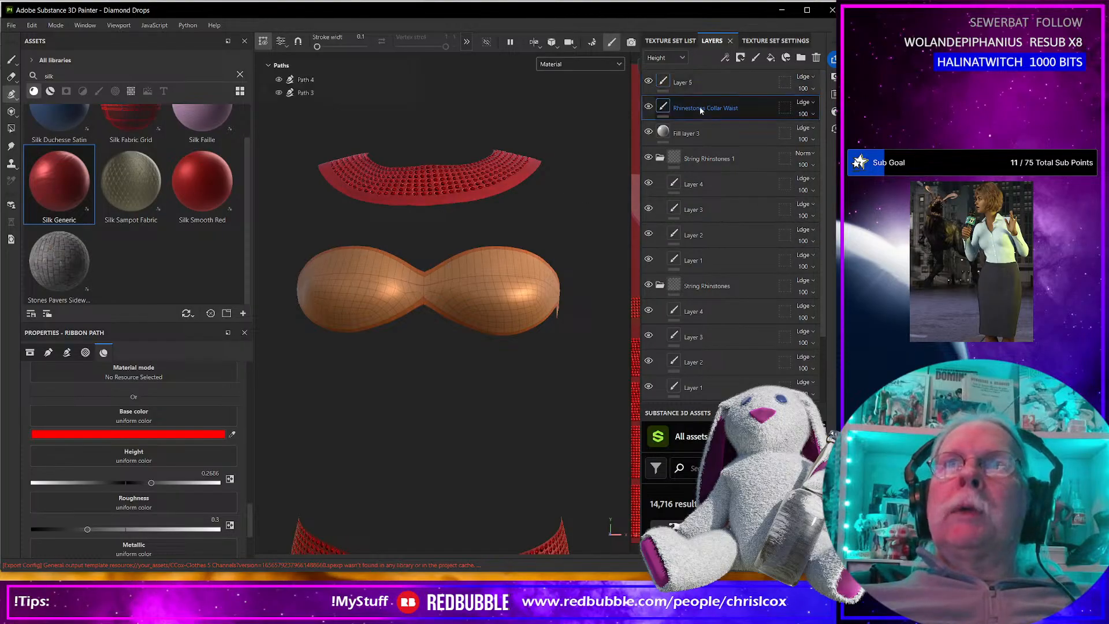
pyautogui.click(316, 92)
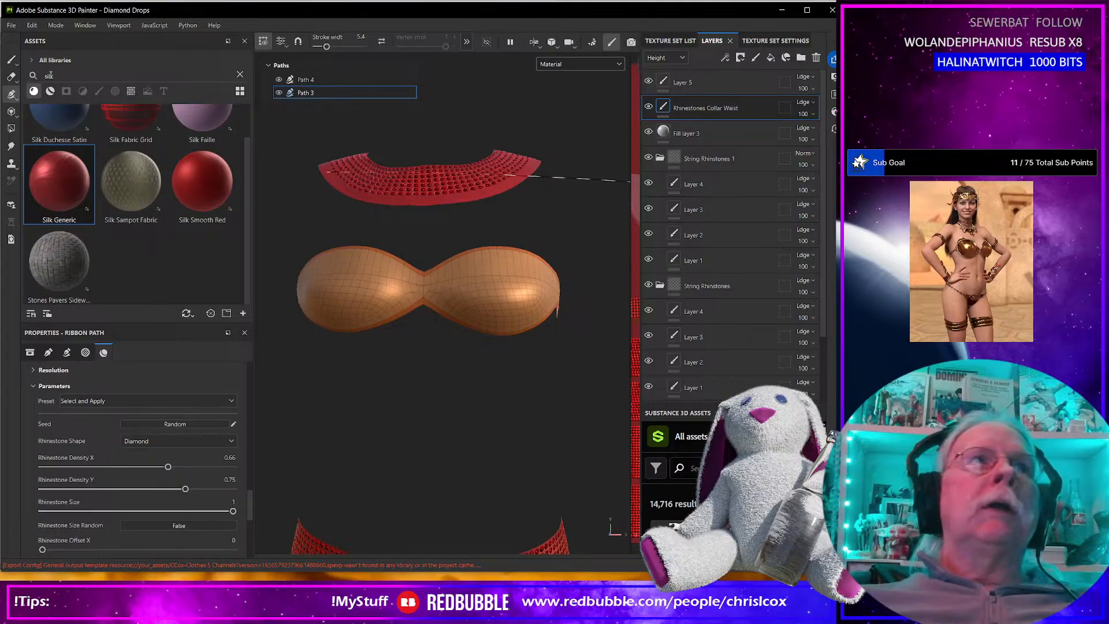
pyautogui.press('Escape')
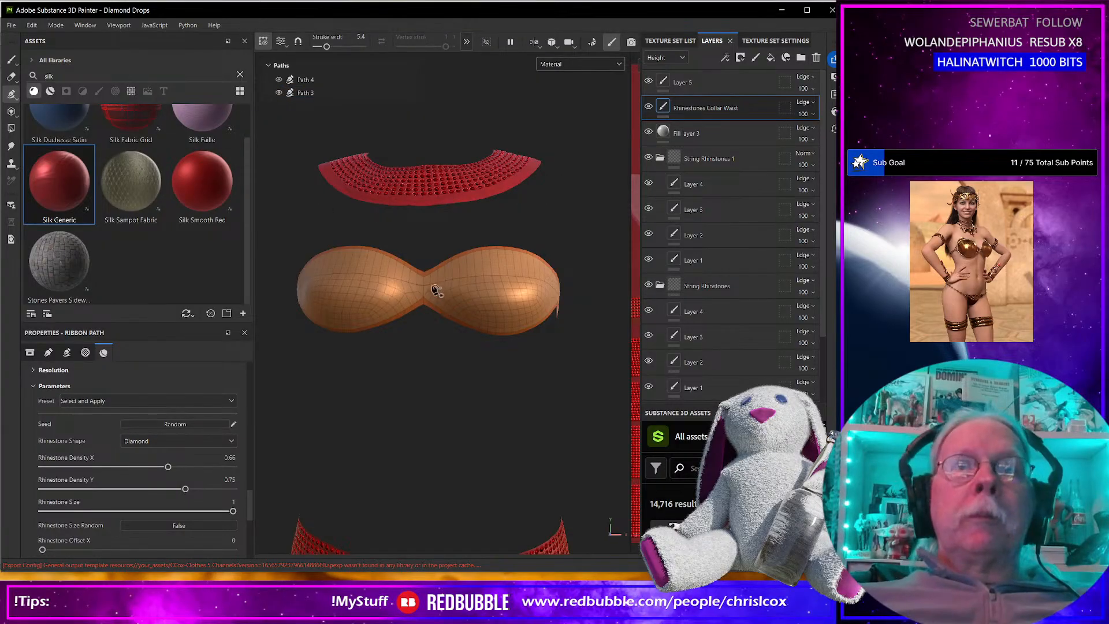
# Draw a rhinestone ribbon path from the bra's center across one cup and onto its side strap.
pyautogui.click(424, 283)
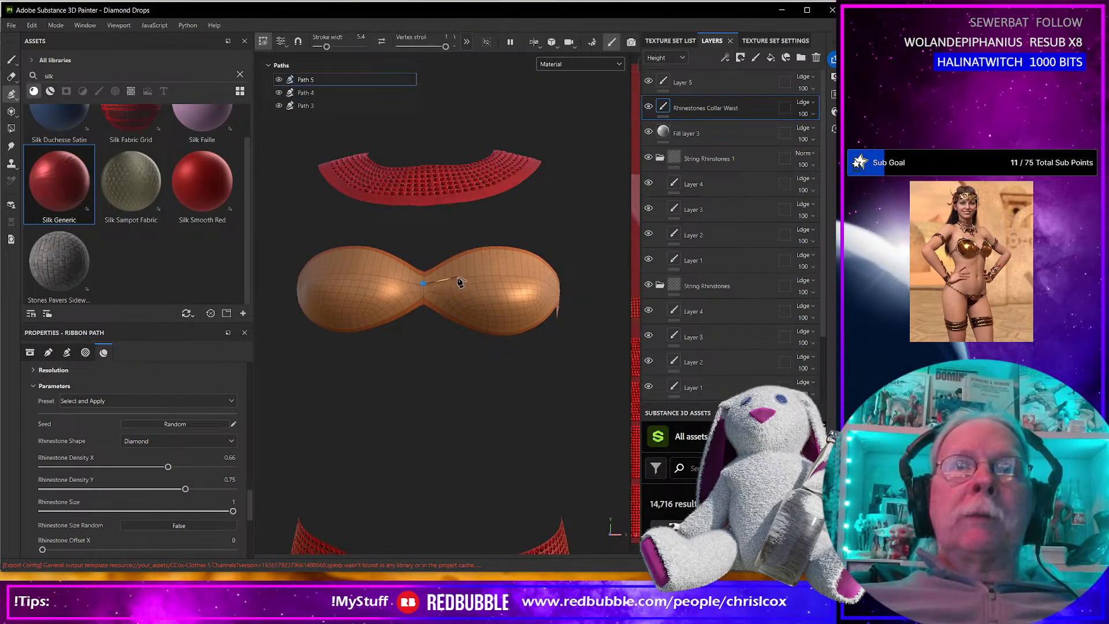
pyautogui.click(458, 277)
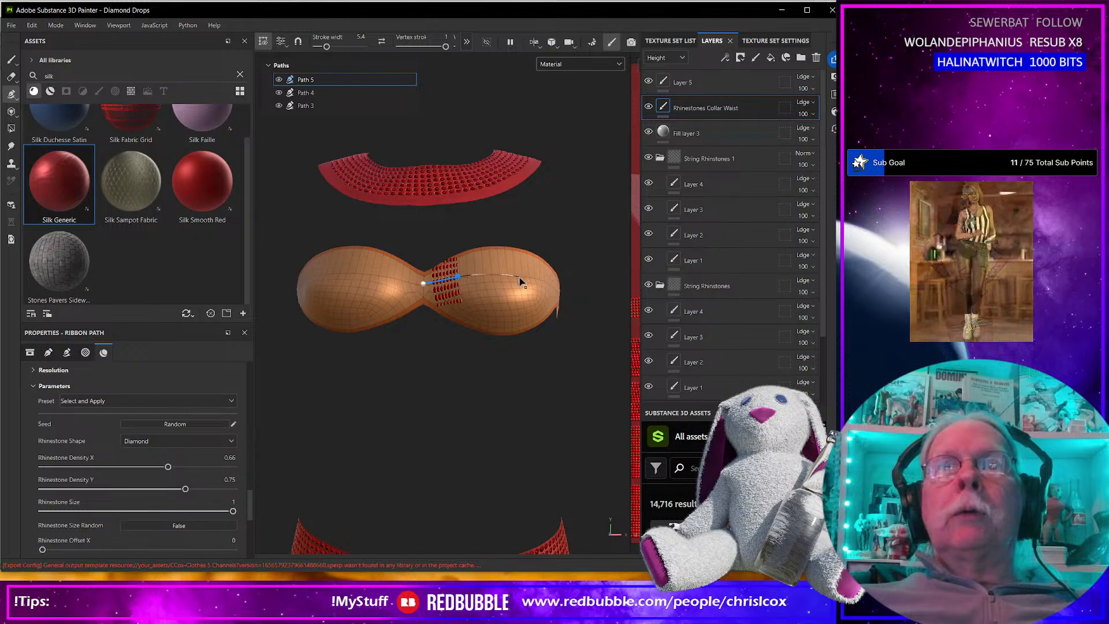
pyautogui.click(521, 280)
pyautogui.keyDown('alt'); pyautogui.moveTo(519, 283); pyautogui.dragTo(467, 295); pyautogui.keyUp('alt')
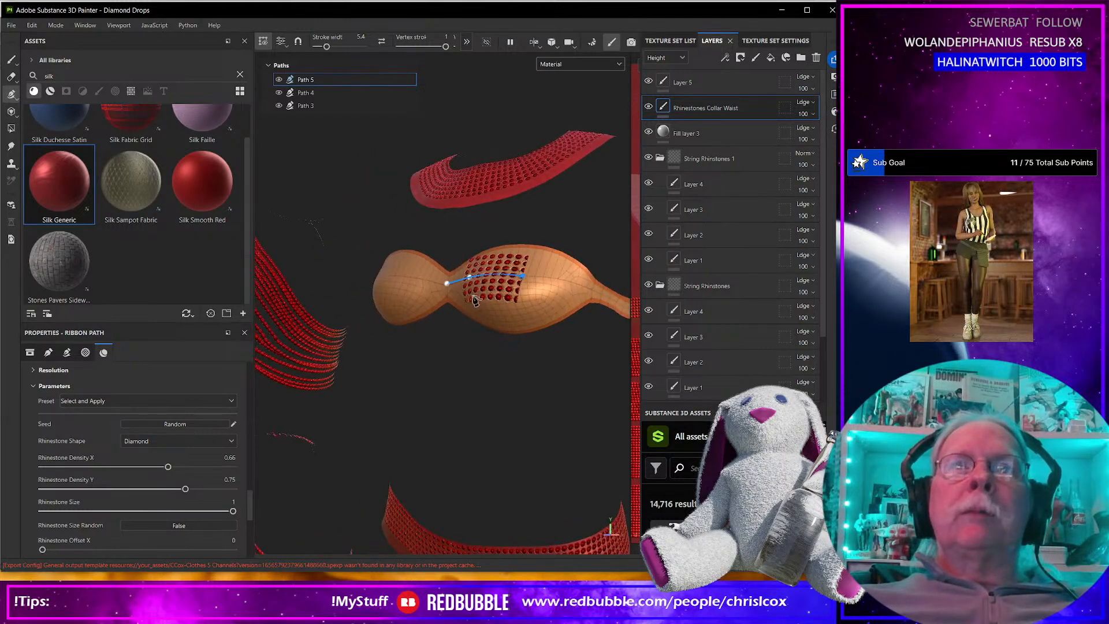
pyautogui.keyDown('alt'); pyautogui.moveTo(468, 295); pyautogui.dragTo(382, 310, button='middle'); pyautogui.keyUp('alt')
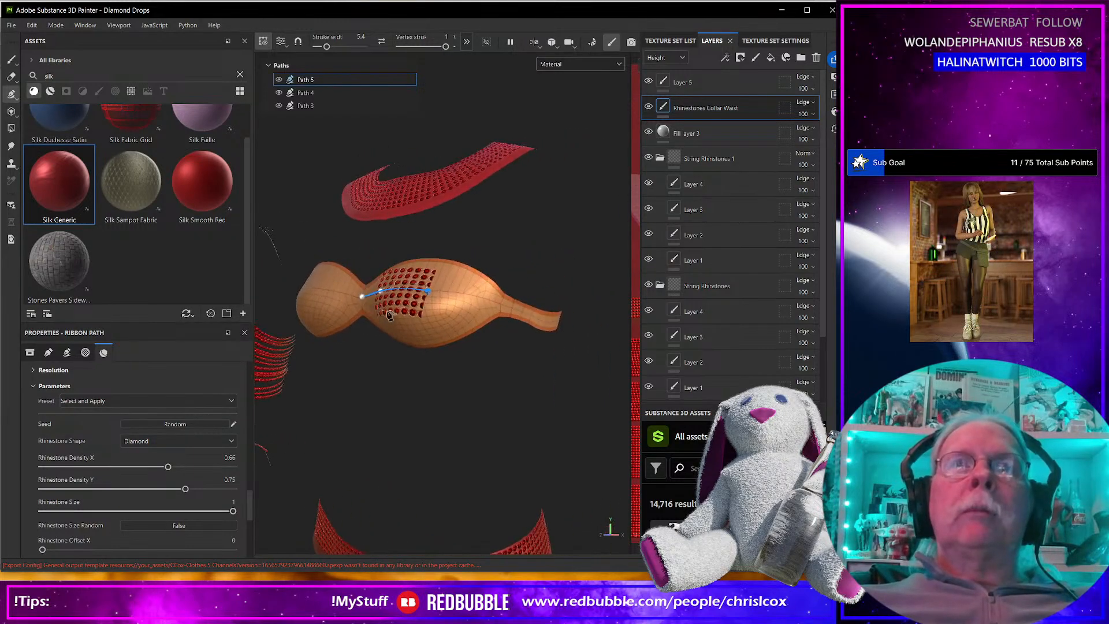
pyautogui.click(478, 295)
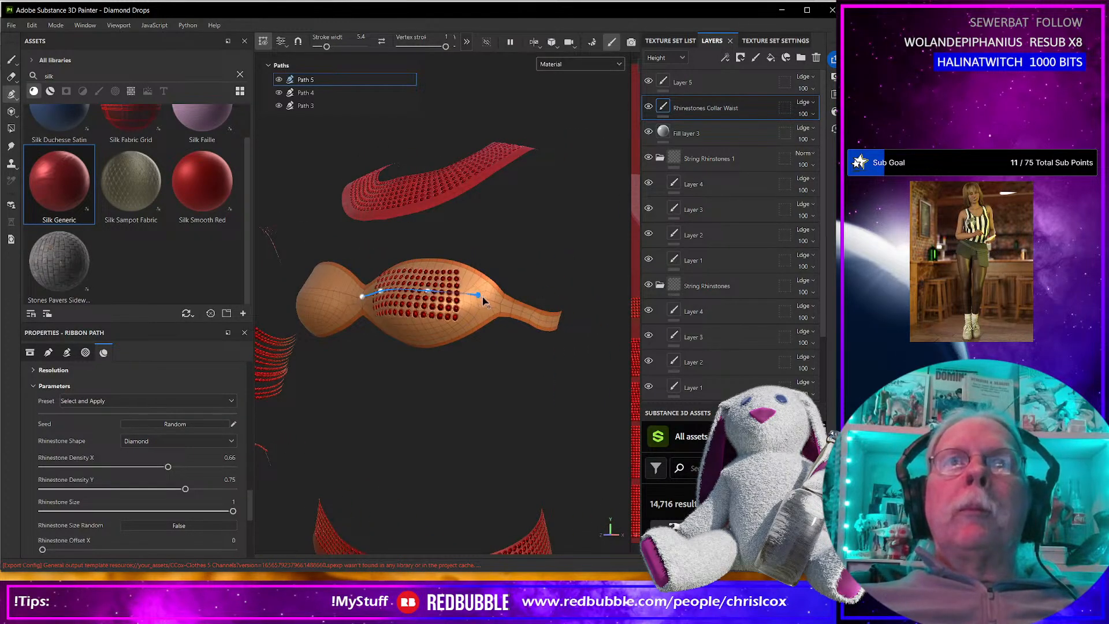
pyautogui.click(511, 311)
pyautogui.click(537, 321)
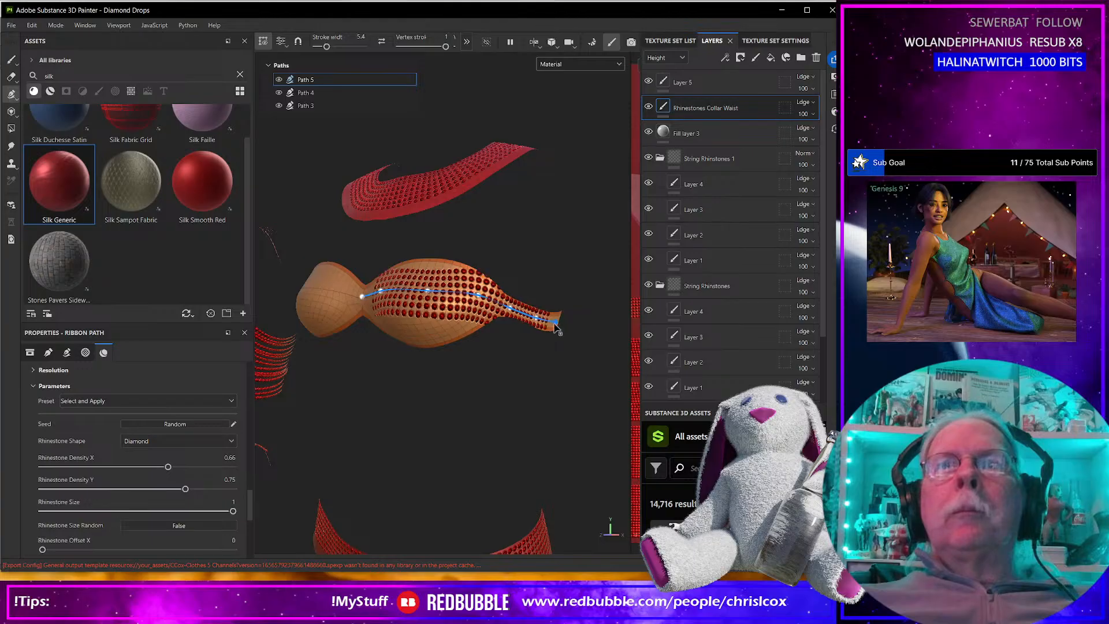
# Extend the rhinestone path around the side and along the middle of the bra's back strap.
pyautogui.keyDown('alt'); pyautogui.moveTo(544, 341); pyautogui.dragTo(390, 369); pyautogui.keyUp('alt')
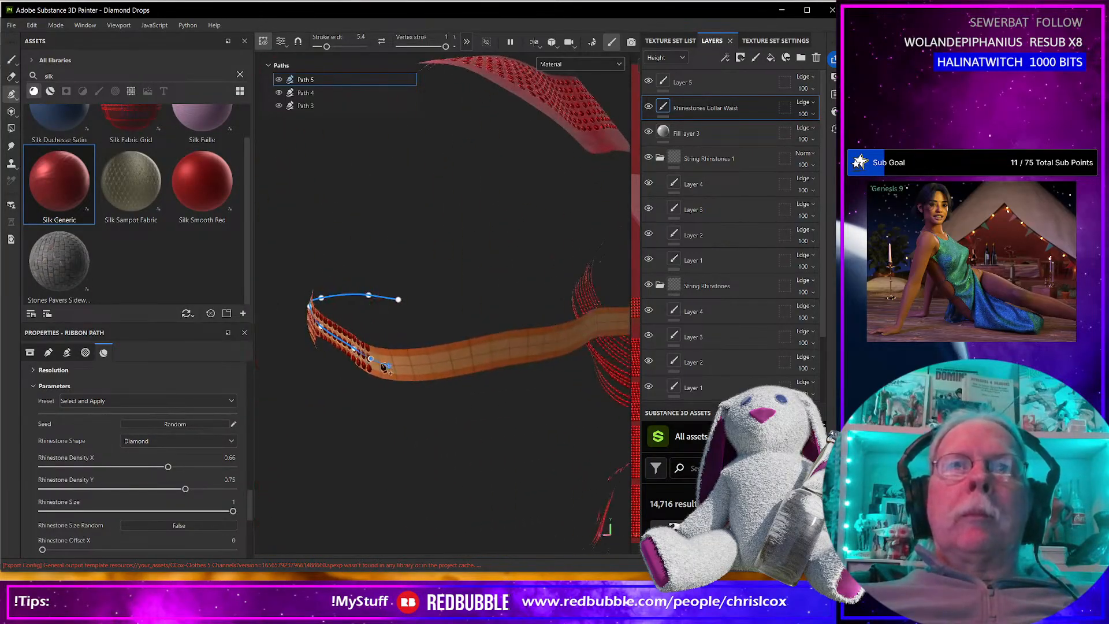
pyautogui.click(473, 359)
pyautogui.click(563, 344)
pyautogui.keyDown('alt'); pyautogui.moveTo(561, 348); pyautogui.dragTo(416, 342); pyautogui.keyUp('alt')
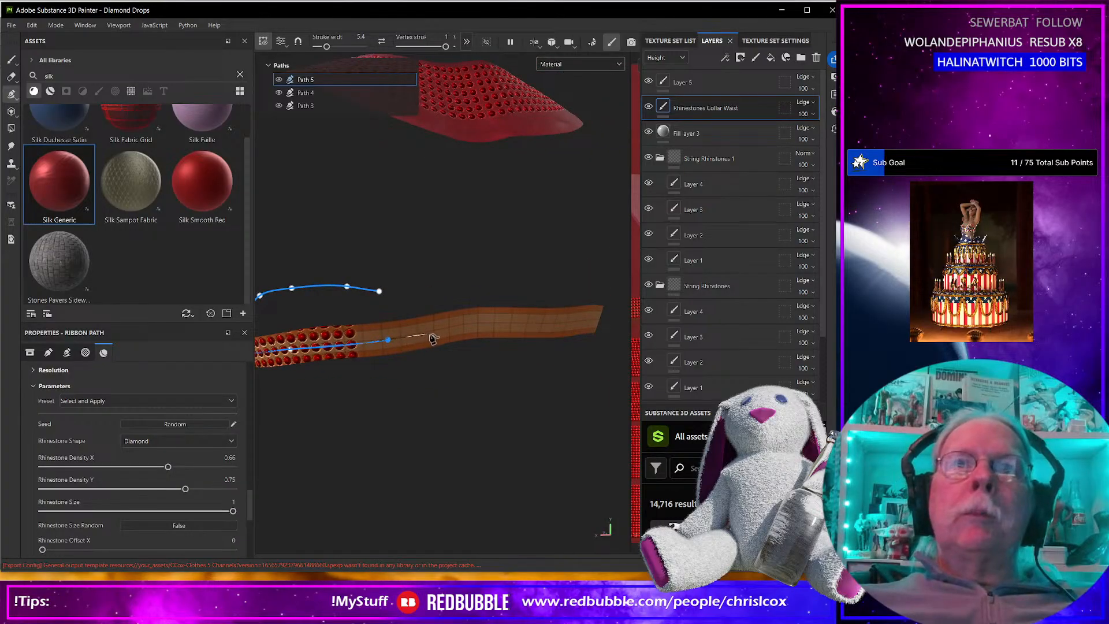
pyautogui.click(455, 330)
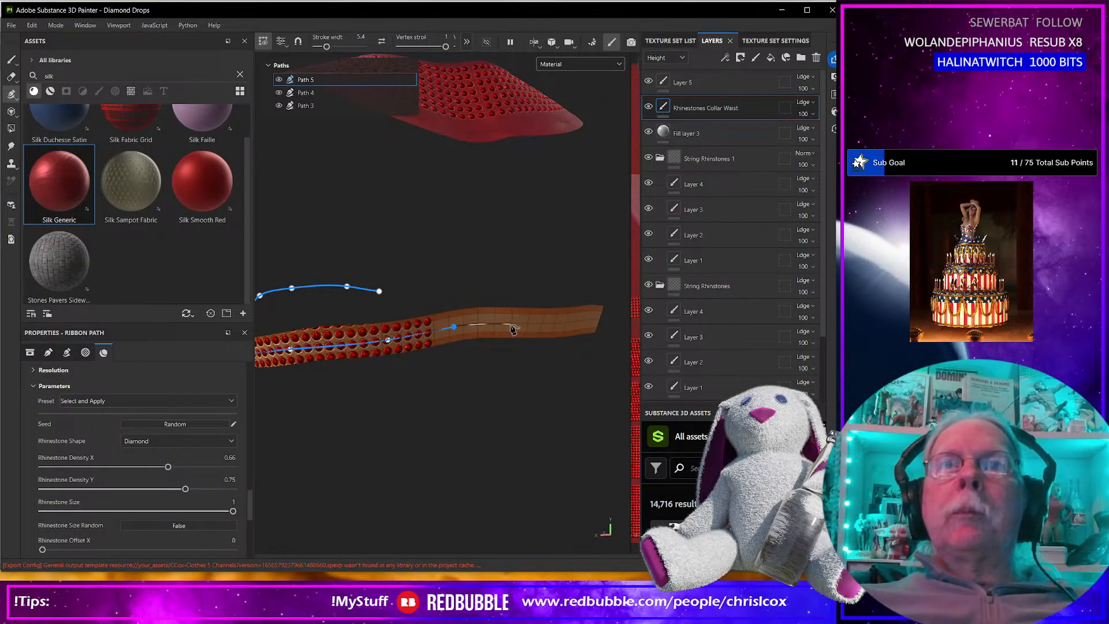
pyautogui.click(510, 325)
pyautogui.click(592, 321)
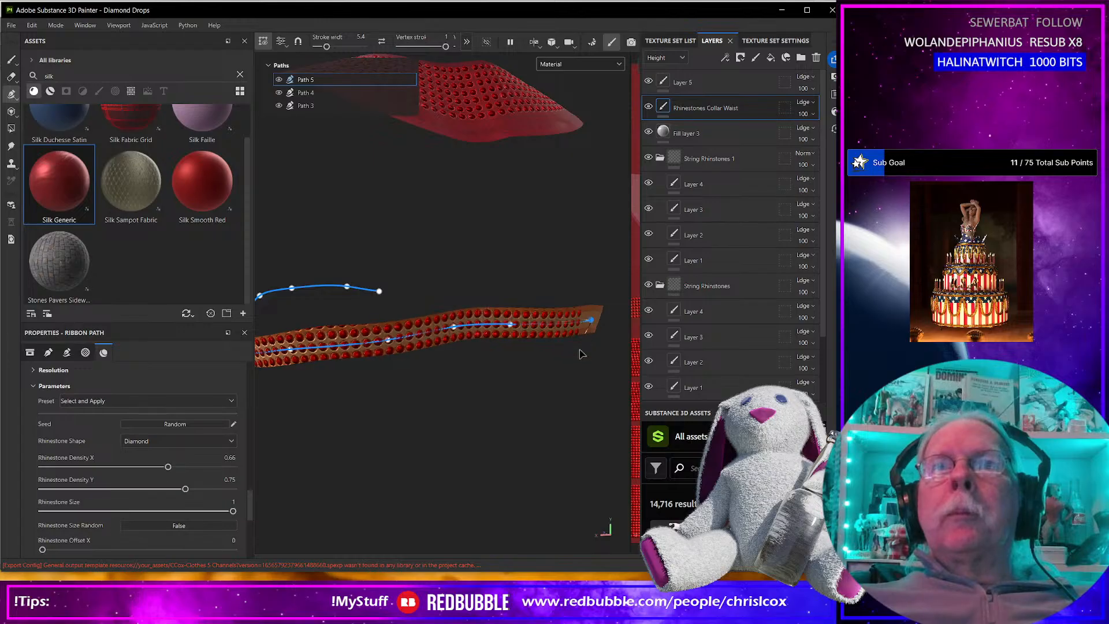
# Add another path point farther along the back strap and adjust the nearby points to follow the strap's centerline.
pyautogui.keyDown('alt'); pyautogui.moveTo(578, 355); pyautogui.dragTo(346, 337); pyautogui.keyUp('alt')
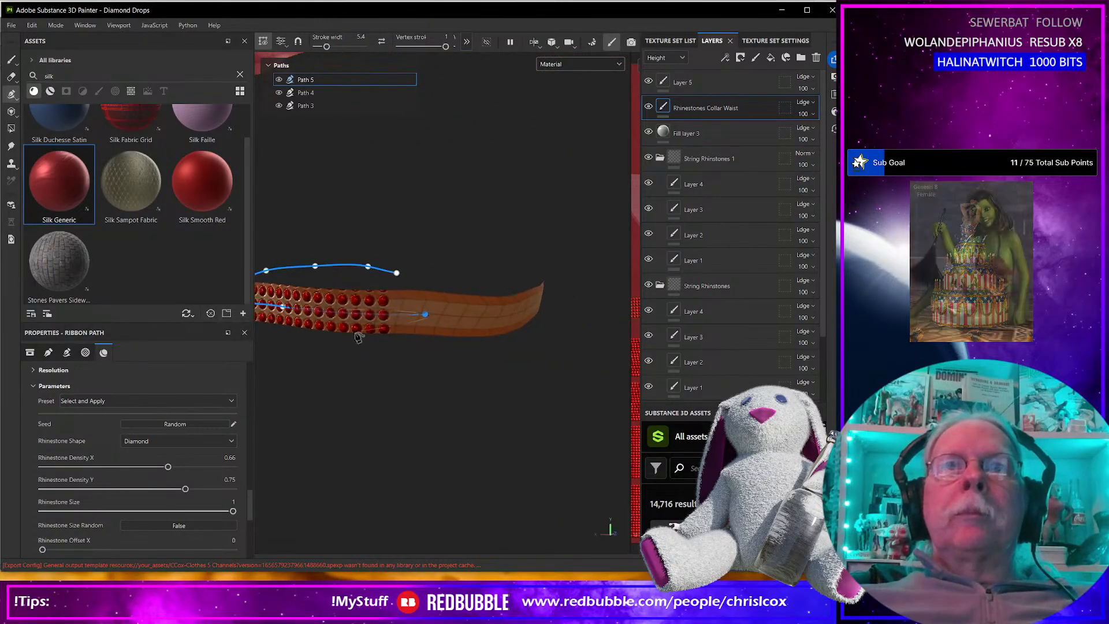
pyautogui.keyDown('alt'); pyautogui.moveTo(520, 320); pyautogui.dragTo(465, 358); pyautogui.keyUp('alt')
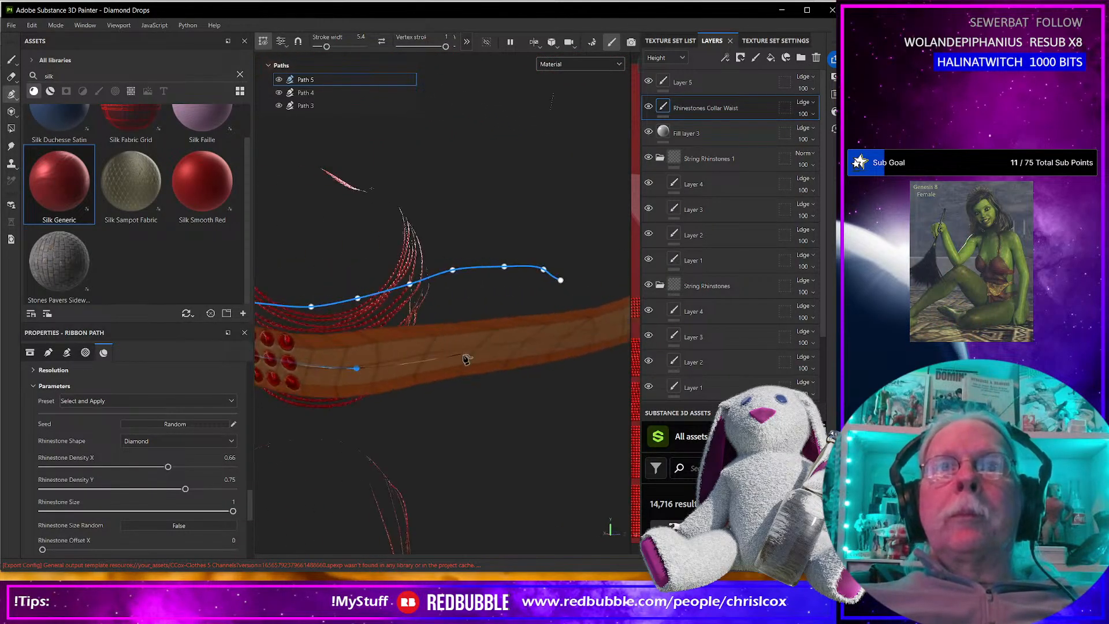
pyautogui.click(504, 346)
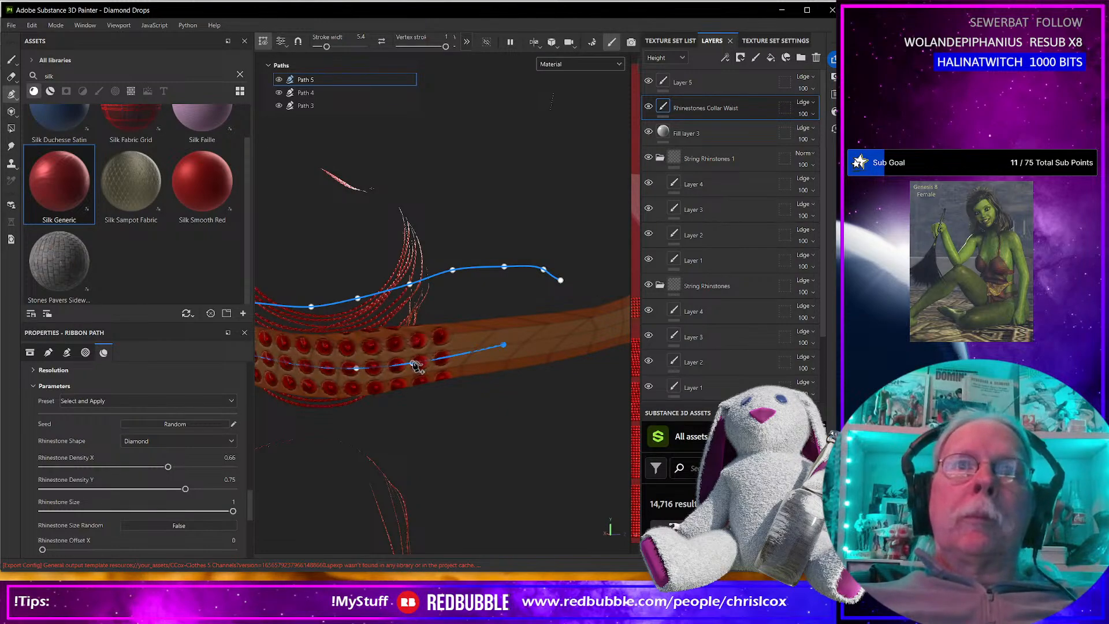
pyautogui.moveTo(352, 367); pyautogui.dragTo(348, 368)
pyautogui.moveTo(436, 361); pyautogui.dragTo(433, 357)
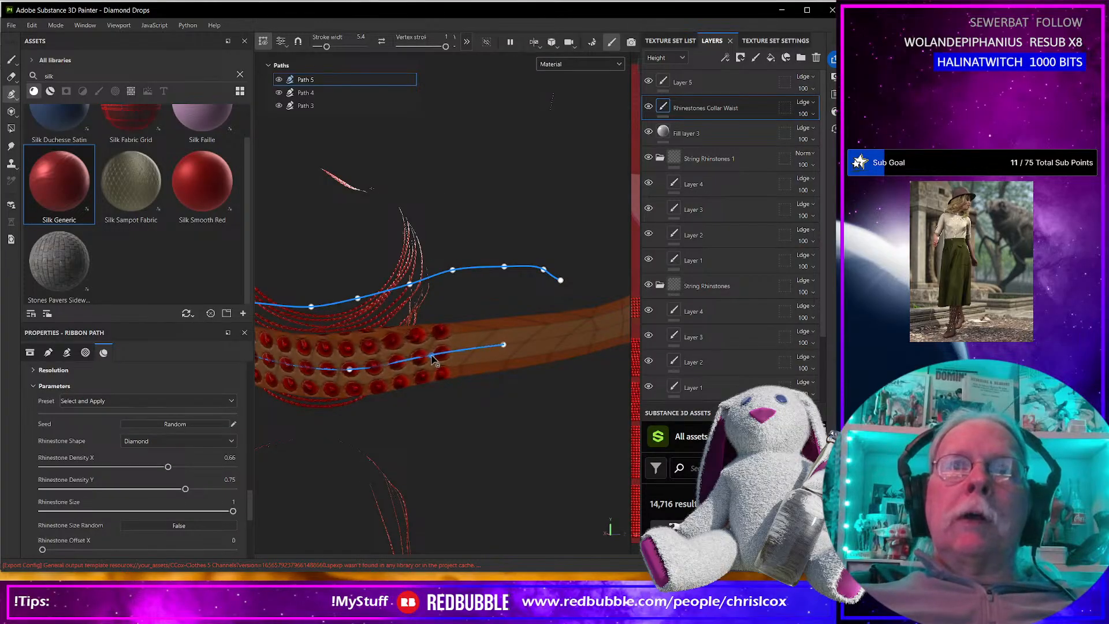
pyautogui.moveTo(348, 371); pyautogui.dragTo(346, 367)
# Continue the rhinestone path along the rest of the back strap and onto the outer edge of the other cup.
pyautogui.click(618, 323)
pyautogui.keyDown('alt'); pyautogui.moveTo(601, 353); pyautogui.dragTo(437, 392); pyautogui.keyUp('alt')
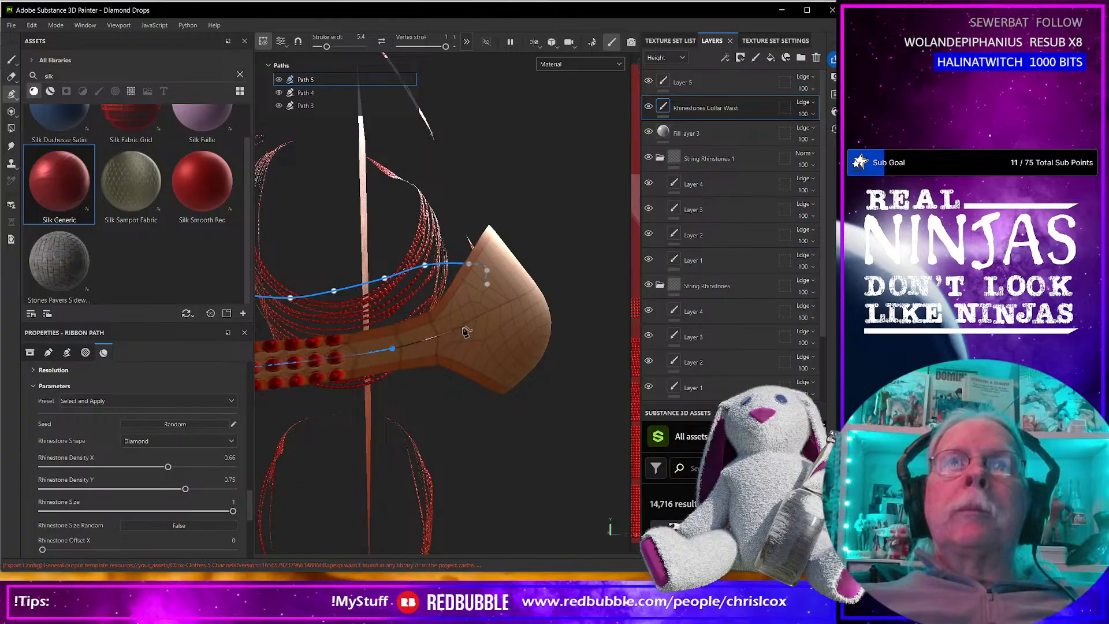
pyautogui.click(463, 326)
pyautogui.keyDown('alt'); pyautogui.moveTo(557, 347); pyautogui.dragTo(355, 419); pyautogui.keyUp('alt')
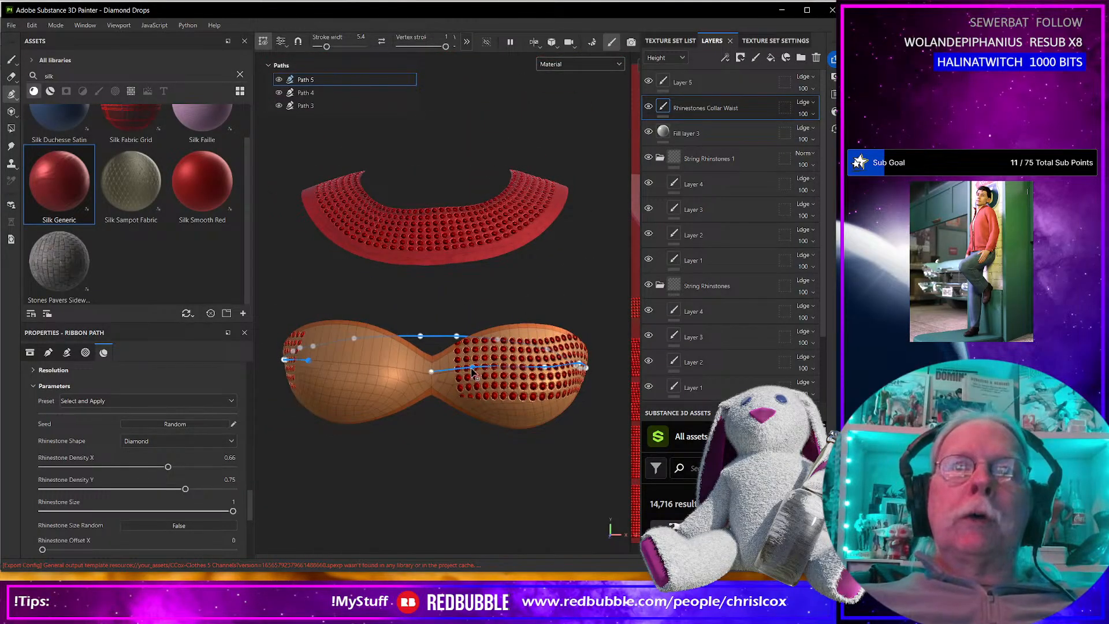
# Reposition the path point on the first cup so the rhinestone rows run evenly across it.
pyautogui.moveTo(471, 405)
pyautogui.keyDown('alt'); pyautogui.mouseDown()
pyautogui.moveTo(425, 402)
pyautogui.moveTo(527, 388)
pyautogui.moveTo(468, 422)
pyautogui.moveTo(435, 416)
pyautogui.mouseUp(); pyautogui.keyUp('alt')
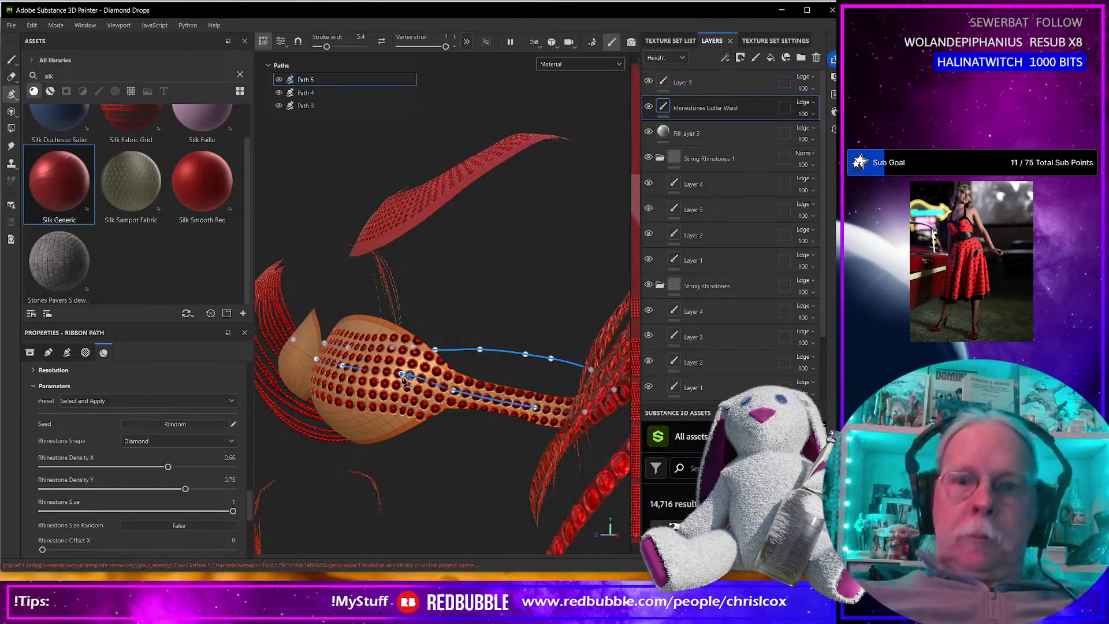
pyautogui.moveTo(376, 388)
pyautogui.keyDown('alt'); pyautogui.mouseDown()
pyautogui.moveTo(376, 405)
pyautogui.moveTo(399, 406)
pyautogui.mouseUp(); pyautogui.keyUp('alt')
pyautogui.moveTo(444, 351); pyautogui.dragTo(425, 353)
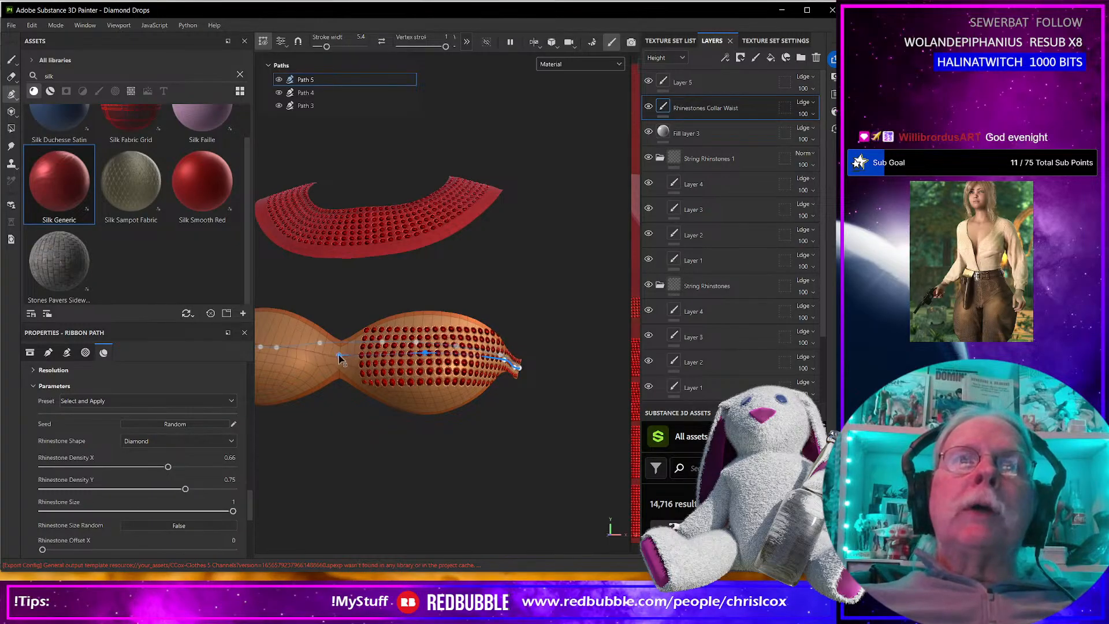
pyautogui.keyDown('alt'); pyautogui.moveTo(331, 370); pyautogui.dragTo(486, 371); pyautogui.keyUp('alt')
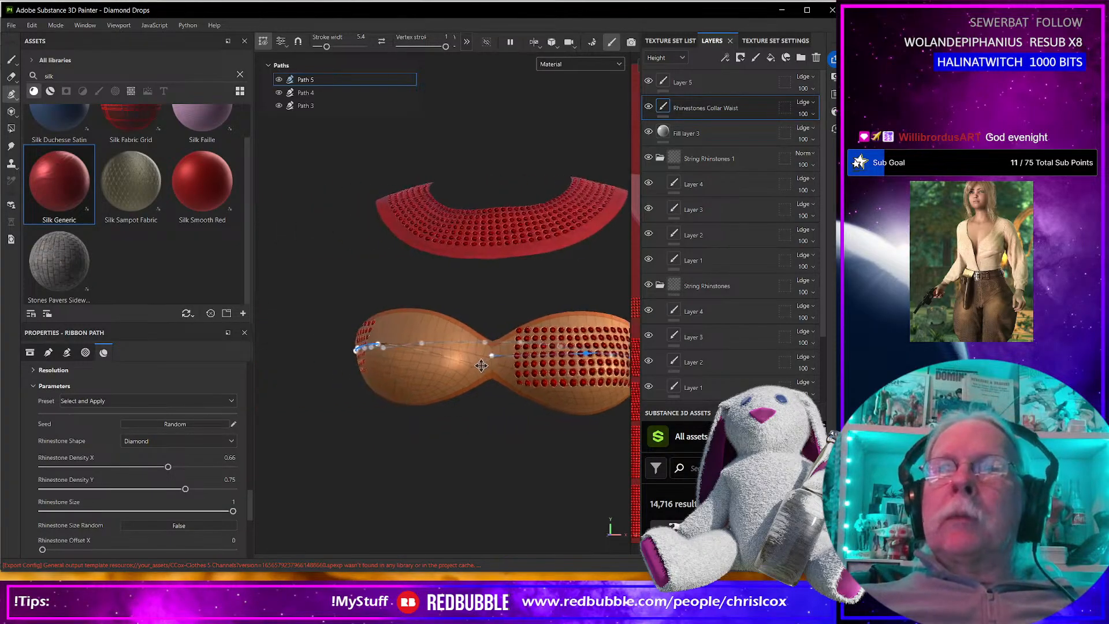
# Delete a path point at the side of the bra and shift a neighbouring point along the strap.
pyautogui.keyDown('alt'); pyautogui.moveTo(419, 407); pyautogui.dragTo(333, 363); pyautogui.keyUp('alt')
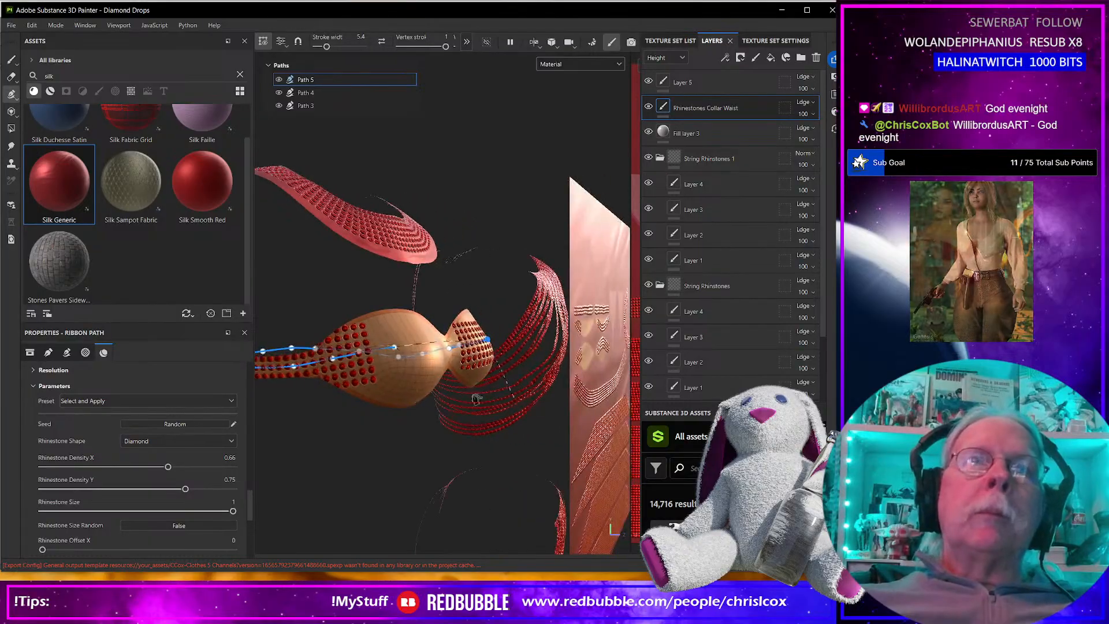
pyautogui.press('Delete')
pyautogui.moveTo(299, 366); pyautogui.dragTo(315, 362)
pyautogui.moveTo(468, 411)
pyautogui.keyDown('alt'); pyautogui.mouseDown()
pyautogui.moveTo(421, 355)
pyautogui.moveTo(344, 372)
pyautogui.moveTo(380, 346)
pyautogui.moveTo(462, 364)
pyautogui.mouseUp(); pyautogui.keyUp('alt')
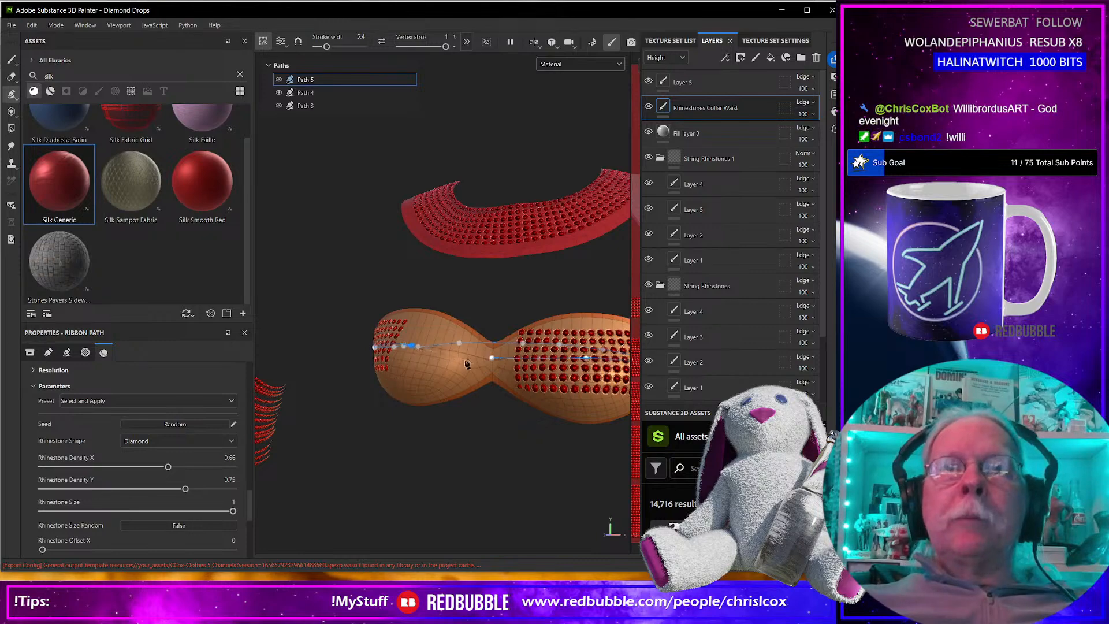
# Close the rhinestone path across the second cup at its starting point in the bra's center.
pyautogui.click(492, 358)
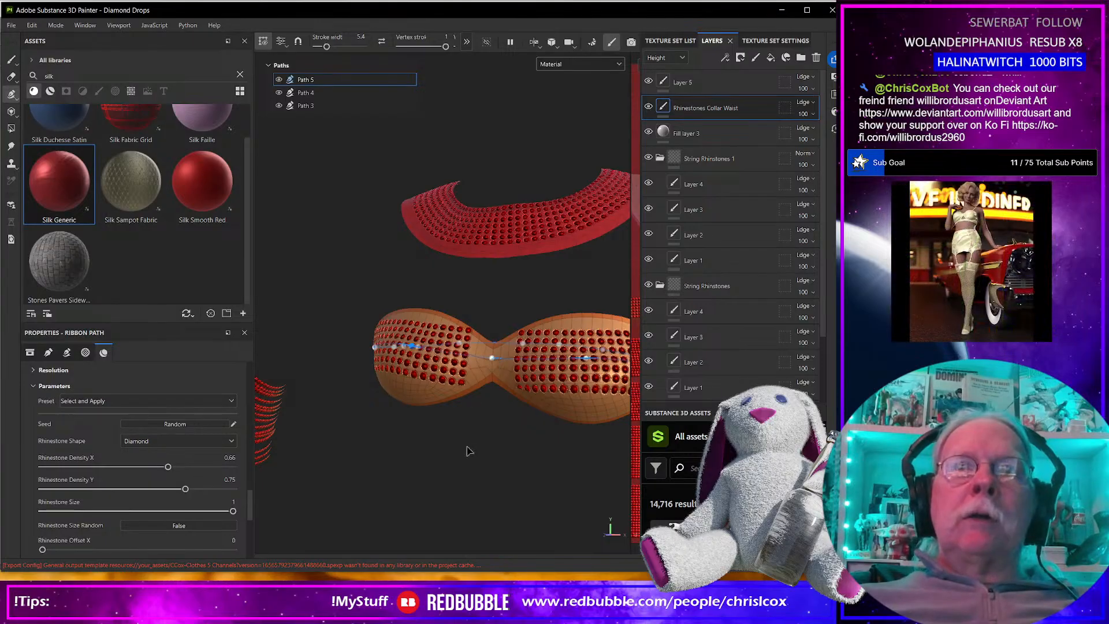
pyautogui.scroll(-5, 467, 451)
pyautogui.keyDown('alt'); pyautogui.moveTo(467, 451); pyautogui.dragTo(411, 404); pyautogui.keyUp('alt')
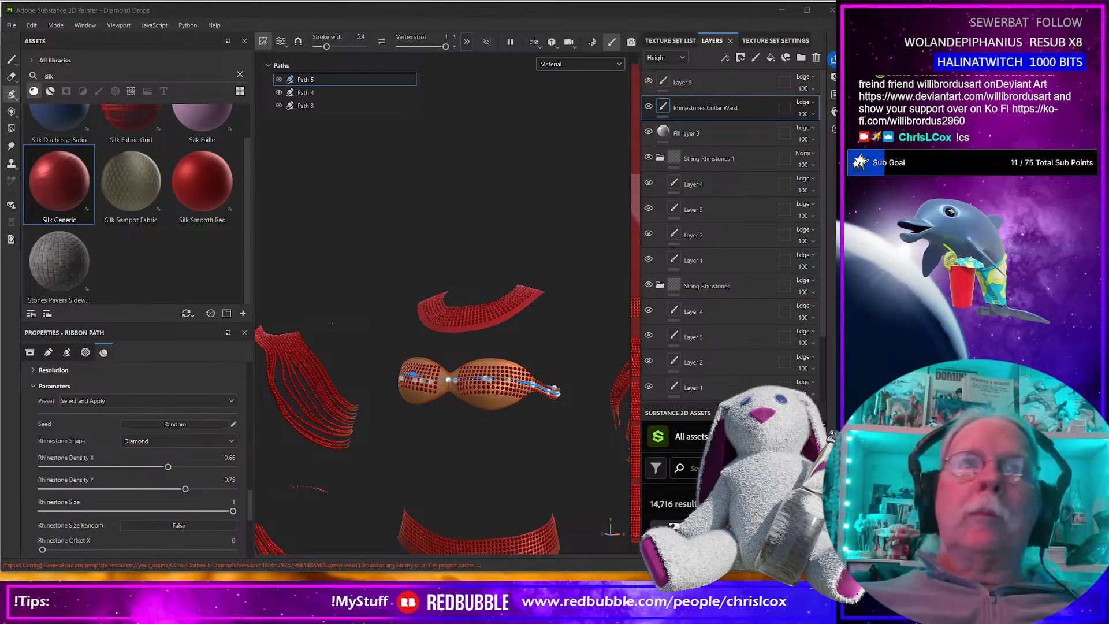
pyautogui.scroll(3, 428, 398)
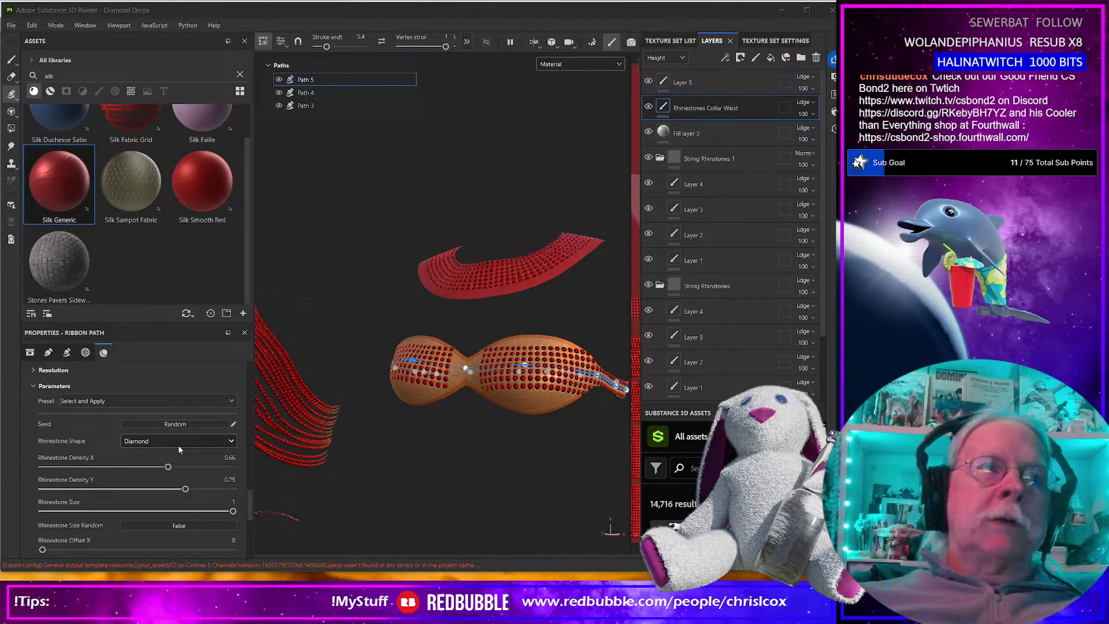
# Try Rhinestone Size Random on the bra path and set it back to False.
pyautogui.scroll(-2, 184, 448)
pyautogui.scroll(-2, 184, 447)
pyautogui.scroll(1, 184, 442)
pyautogui.scroll(1, 184, 442)
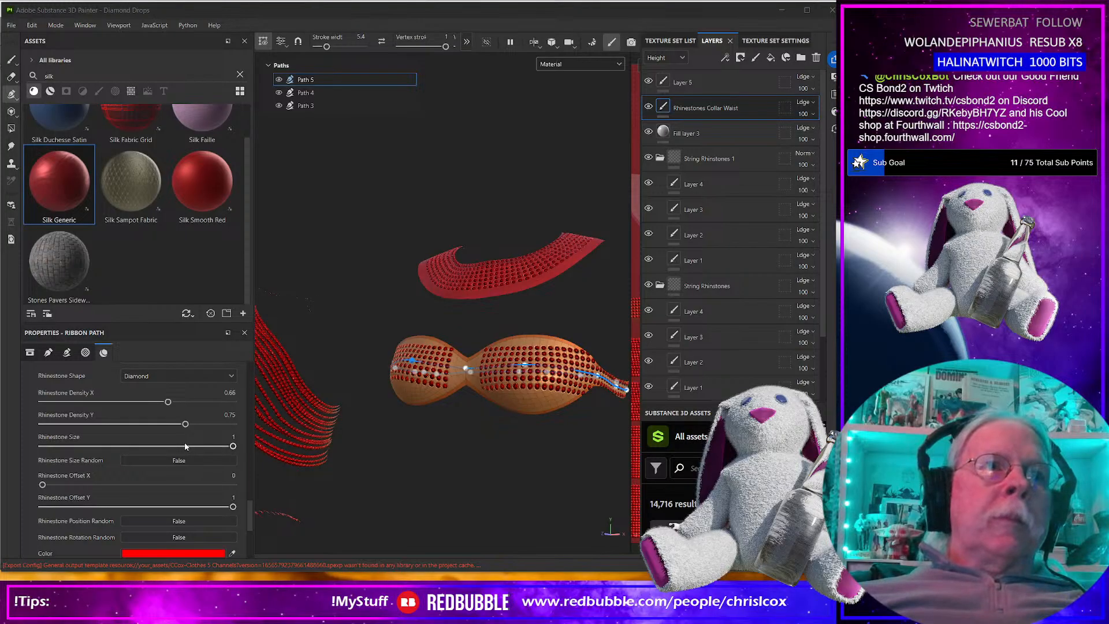
pyautogui.click(179, 460)
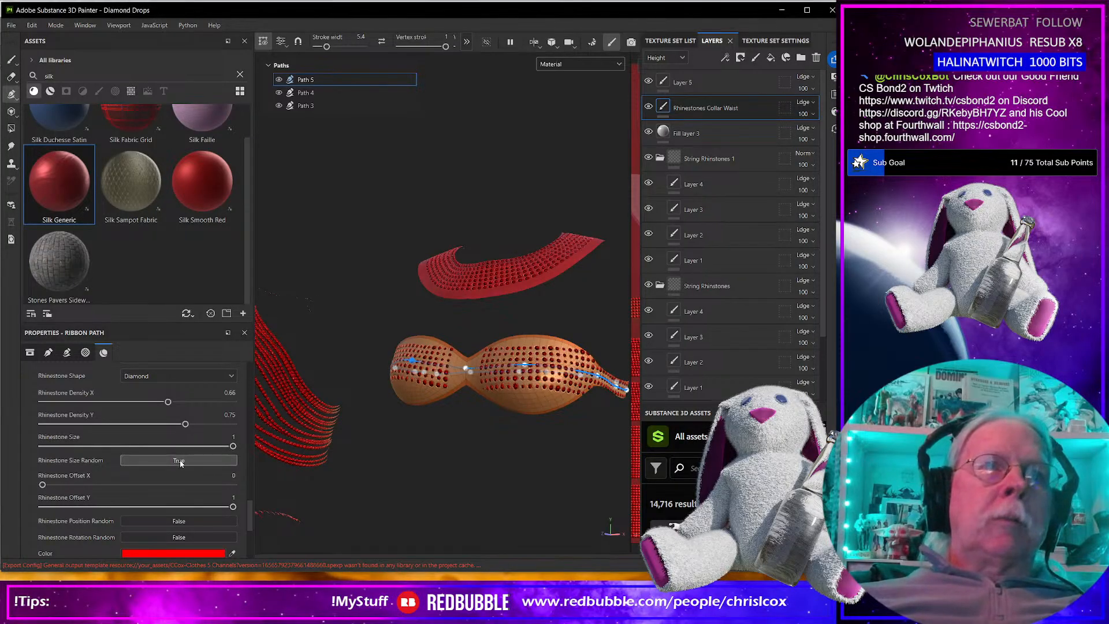
pyautogui.click(180, 460)
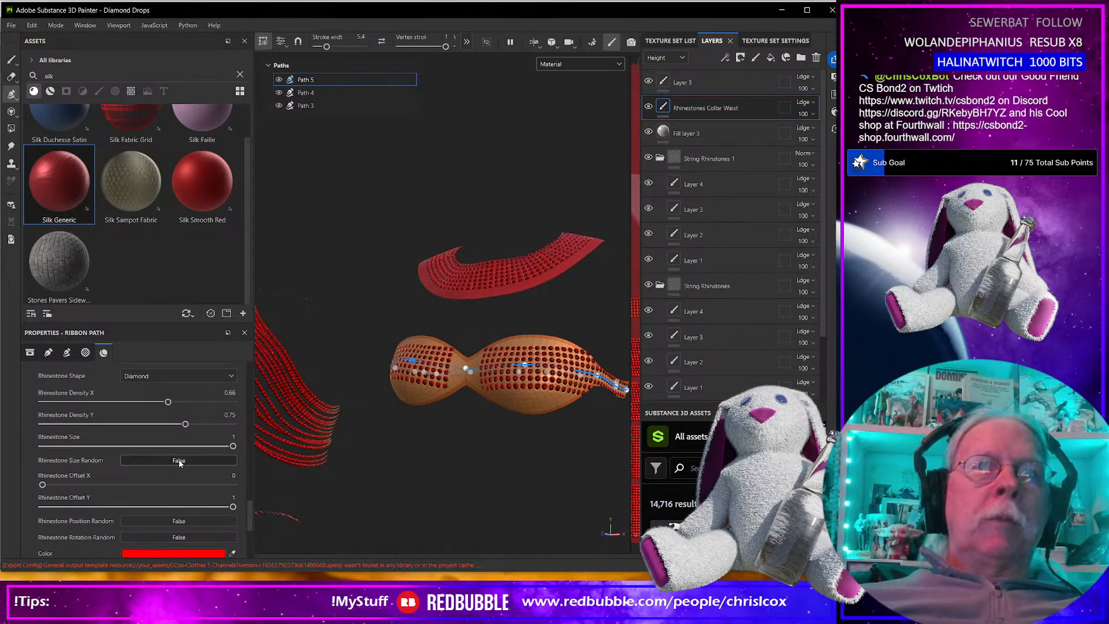
# Turn on Omit ends when closed for the rhinestone ribbon path on the bra.
pyautogui.scroll(-2, 180, 464)
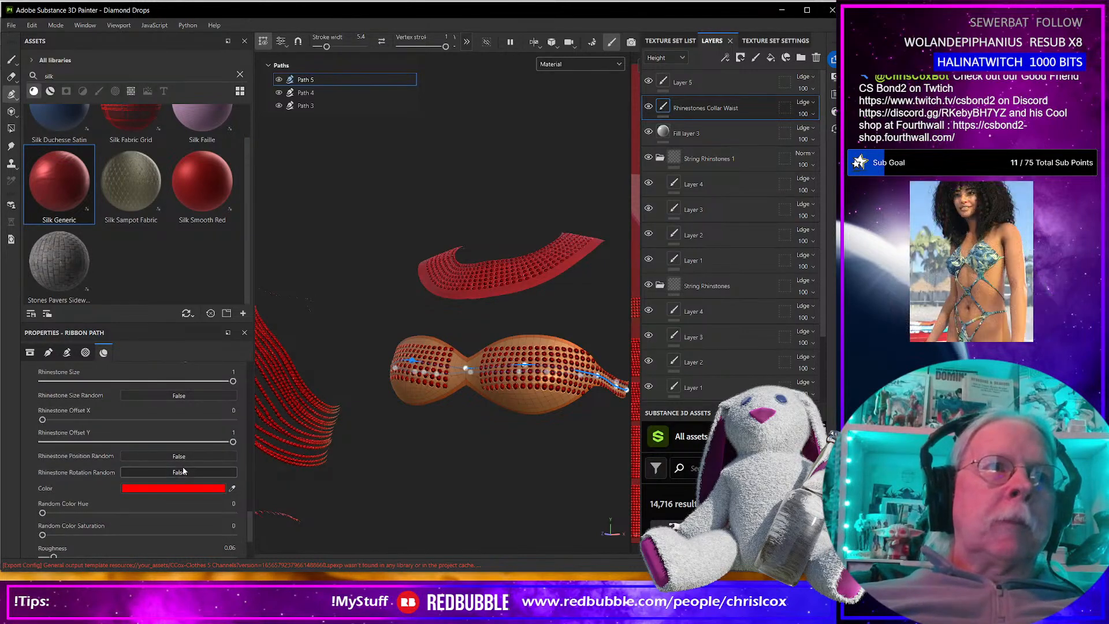
pyautogui.scroll(2, 182, 470)
pyautogui.scroll(4, 181, 467)
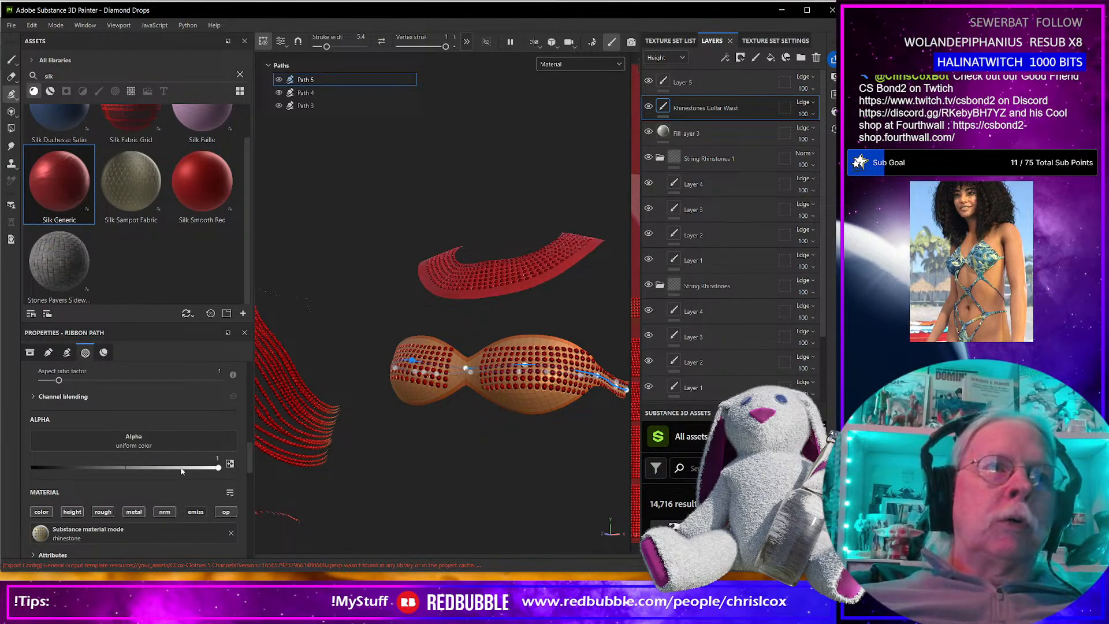
pyautogui.scroll(-4, 181, 470)
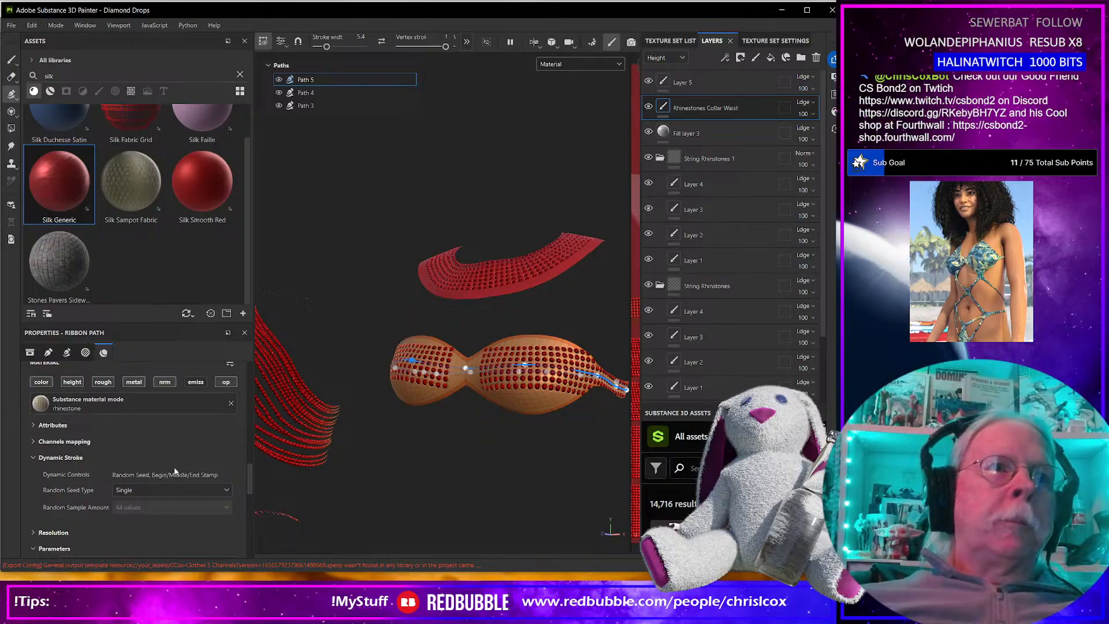
pyautogui.scroll(6, 174, 470)
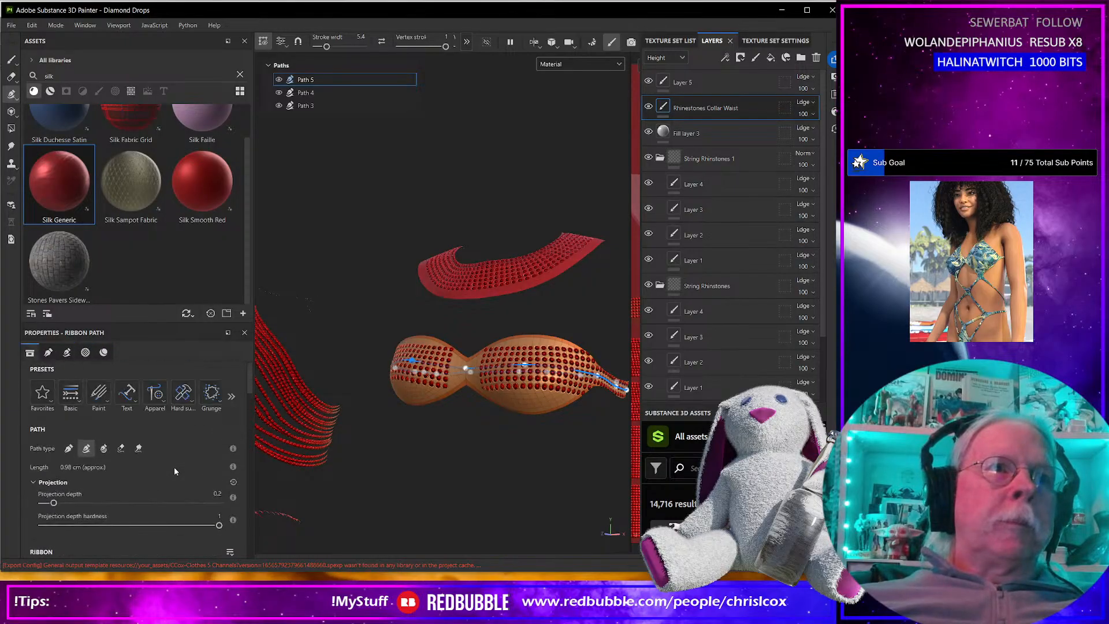
pyautogui.scroll(-6, 174, 467)
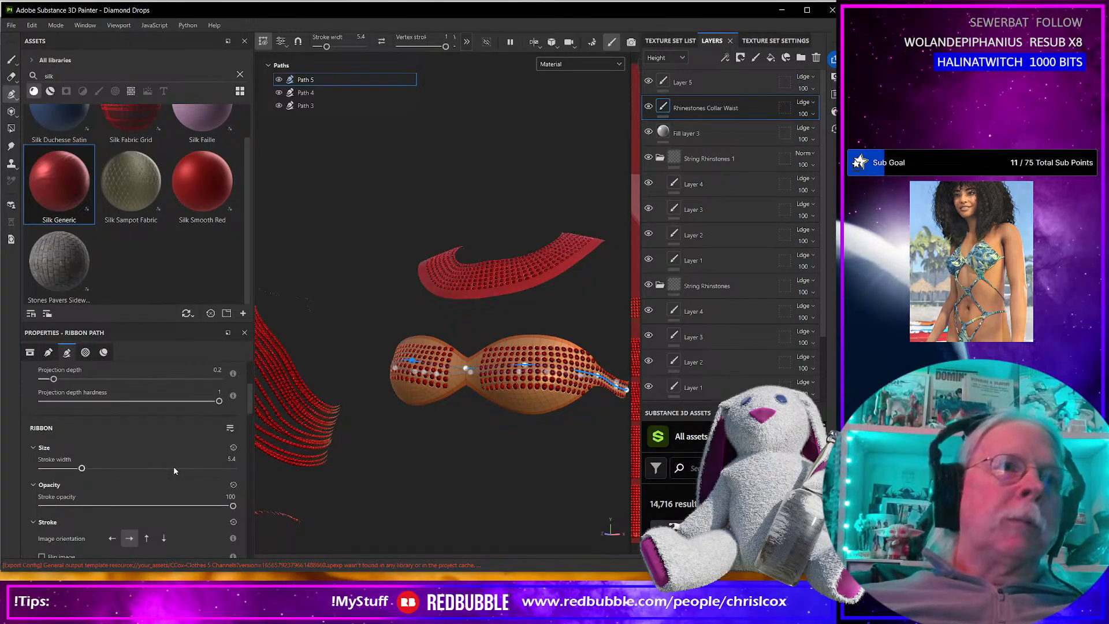
pyautogui.scroll(-2, 162, 467)
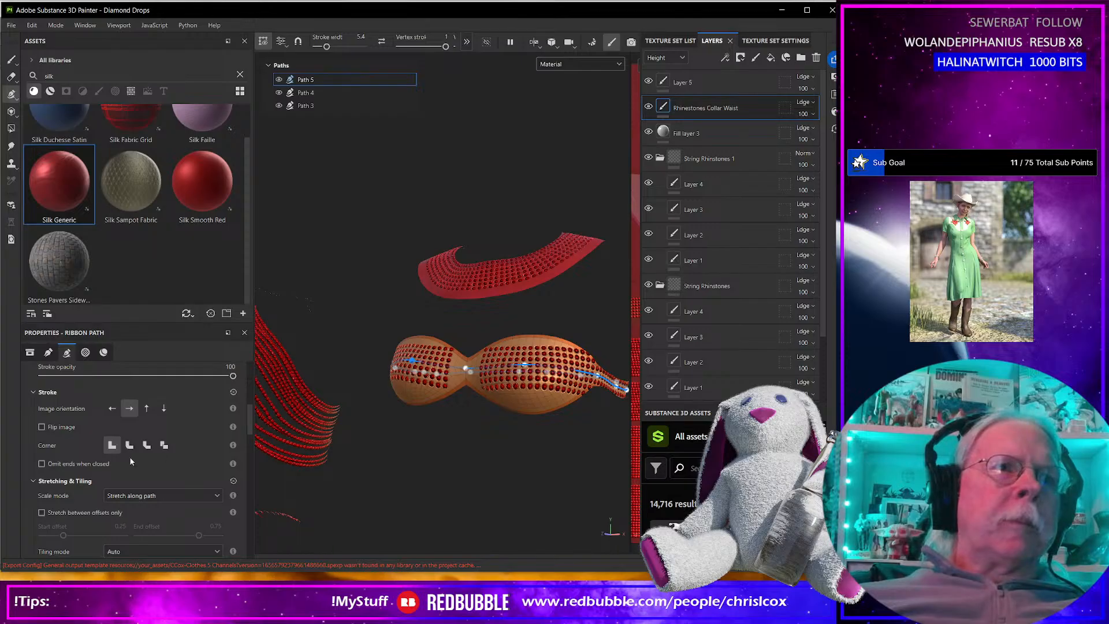
pyautogui.click(41, 464)
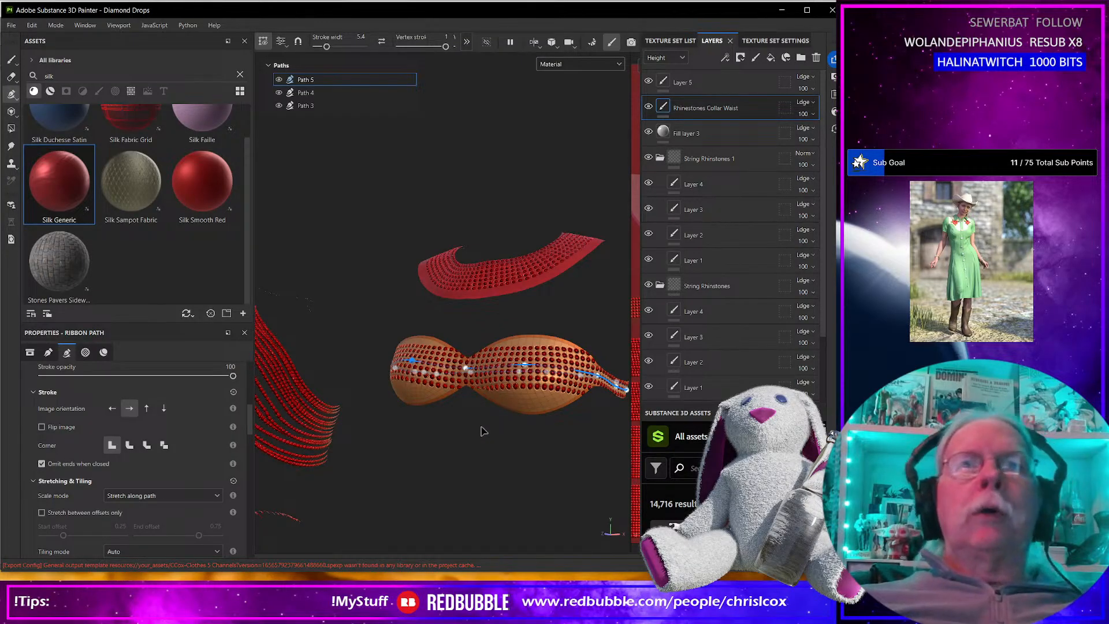
# Try a stroke width of 9.51 on the bra path and compare it with Omit ends when closed off and on.
pyautogui.keyDown('alt'); pyautogui.moveTo(478, 433); pyautogui.dragTo(519, 431); pyautogui.keyUp('alt')
pyautogui.keyDown('alt'); pyautogui.moveTo(518, 434); pyautogui.dragTo(465, 454, button='middle'); pyautogui.keyUp('alt')
pyautogui.scroll(3, 467, 448)
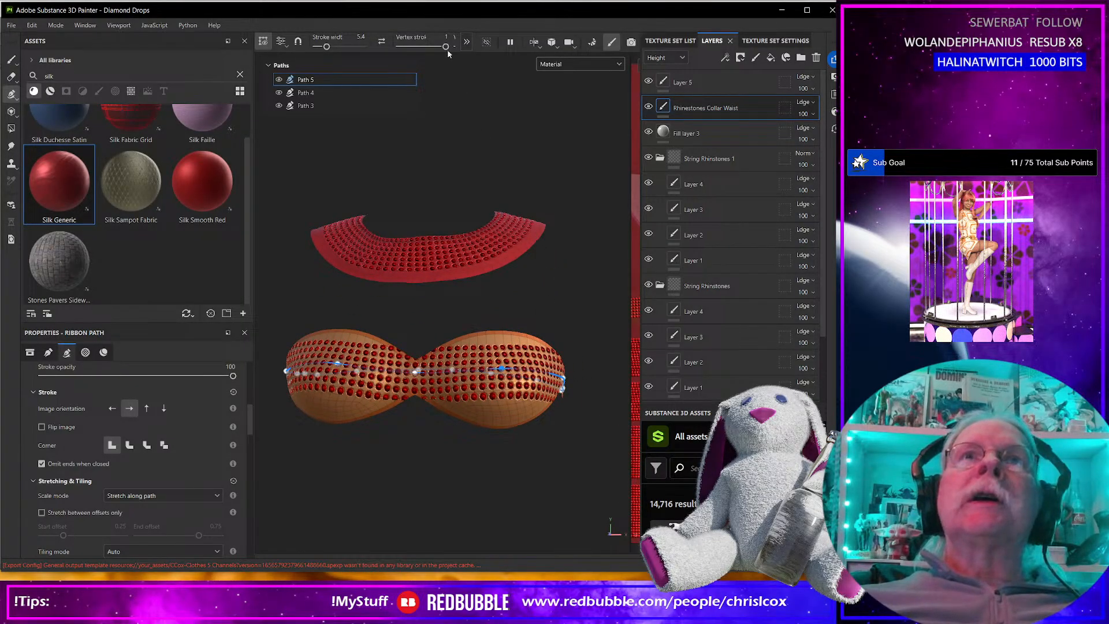
pyautogui.moveTo(327, 47); pyautogui.dragTo(330, 47)
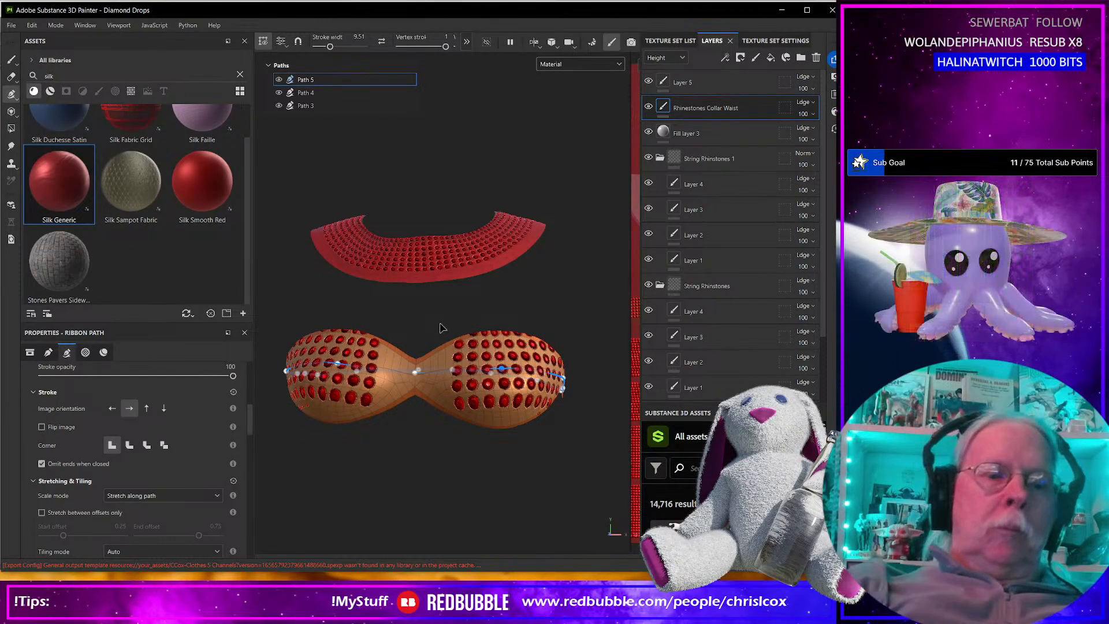
pyautogui.hotkey('ctrl', 'z')
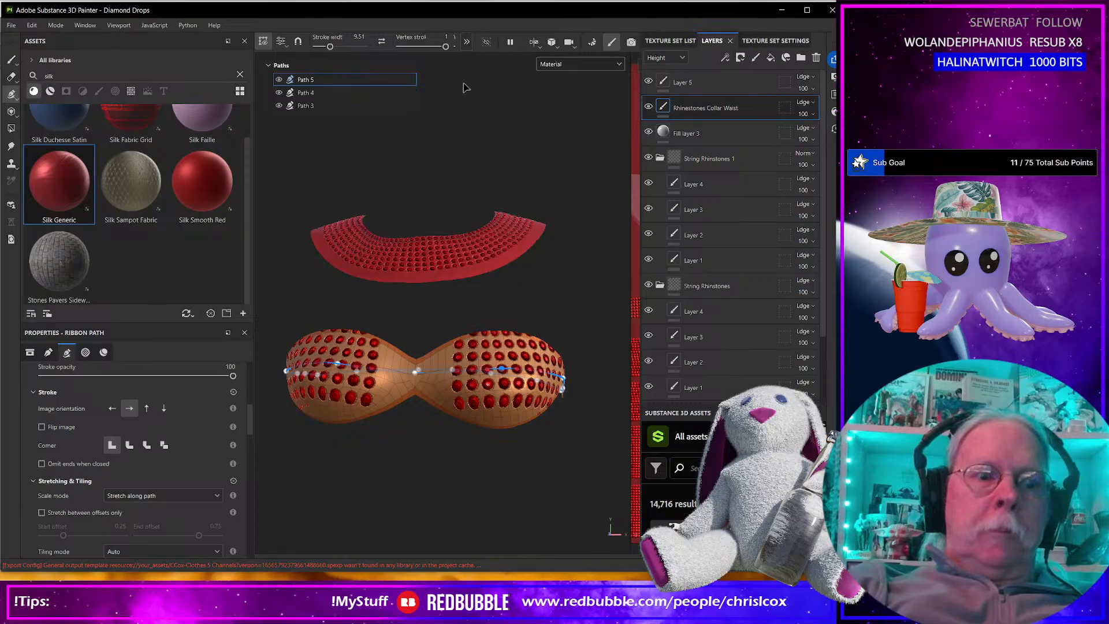
pyautogui.hotkey('ctrl', 'z')
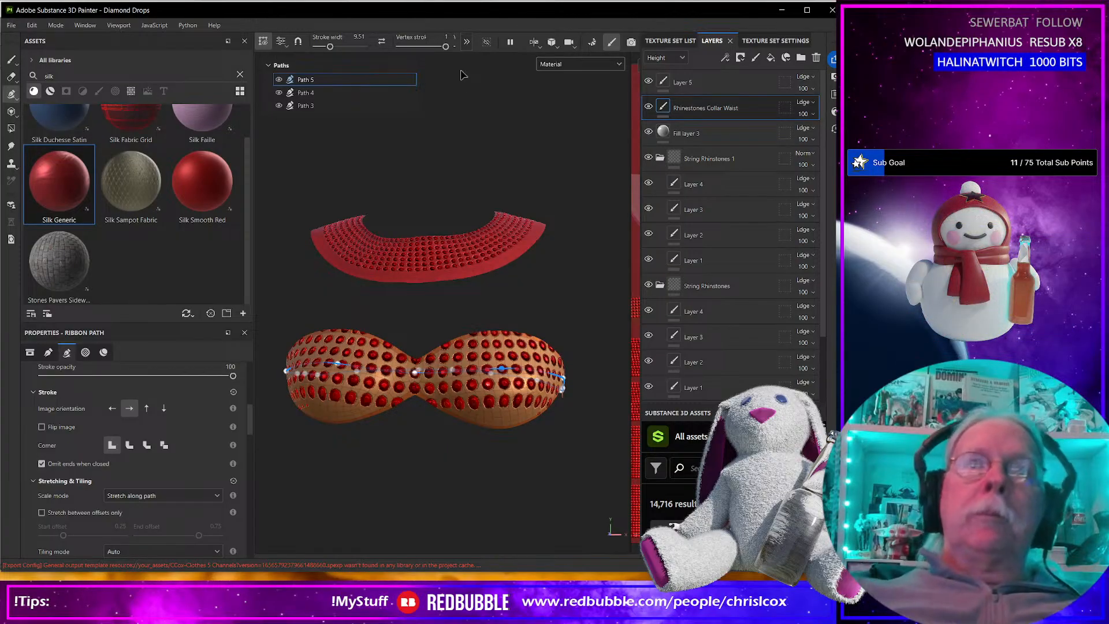
# Reduce the bra path's stroke width to 4.67 and nudge the path point at the center between the cups.
pyautogui.moveTo(334, 46); pyautogui.dragTo(325, 52)
pyautogui.scroll(5, 430, 381)
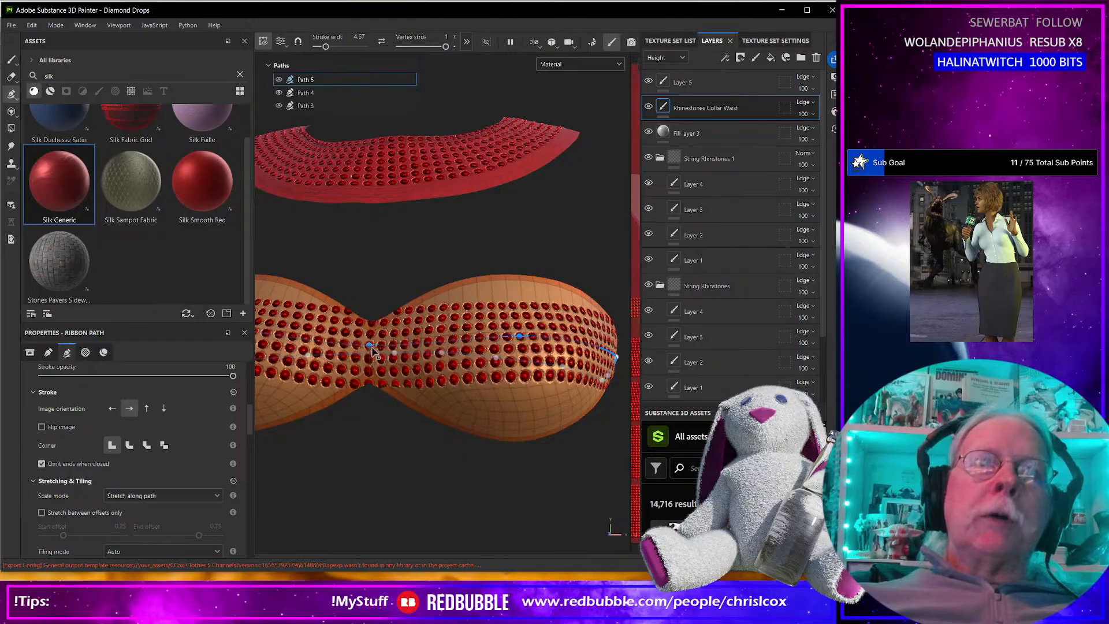
pyautogui.moveTo(372, 347); pyautogui.dragTo(368, 344)
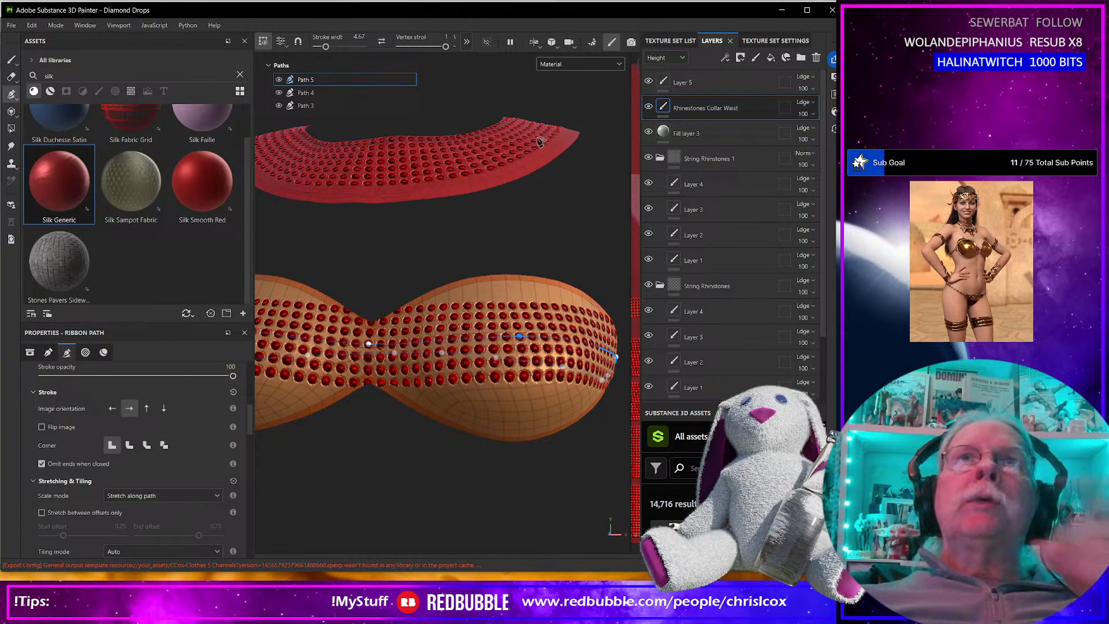
# Lower the path point in the middle of the right-hand cup so the rhinestone rows sit further down.
pyautogui.moveTo(447, 47)
pyautogui.mouseDown()
pyautogui.moveTo(424, 57)
pyautogui.moveTo(453, 57)
pyautogui.mouseUp()
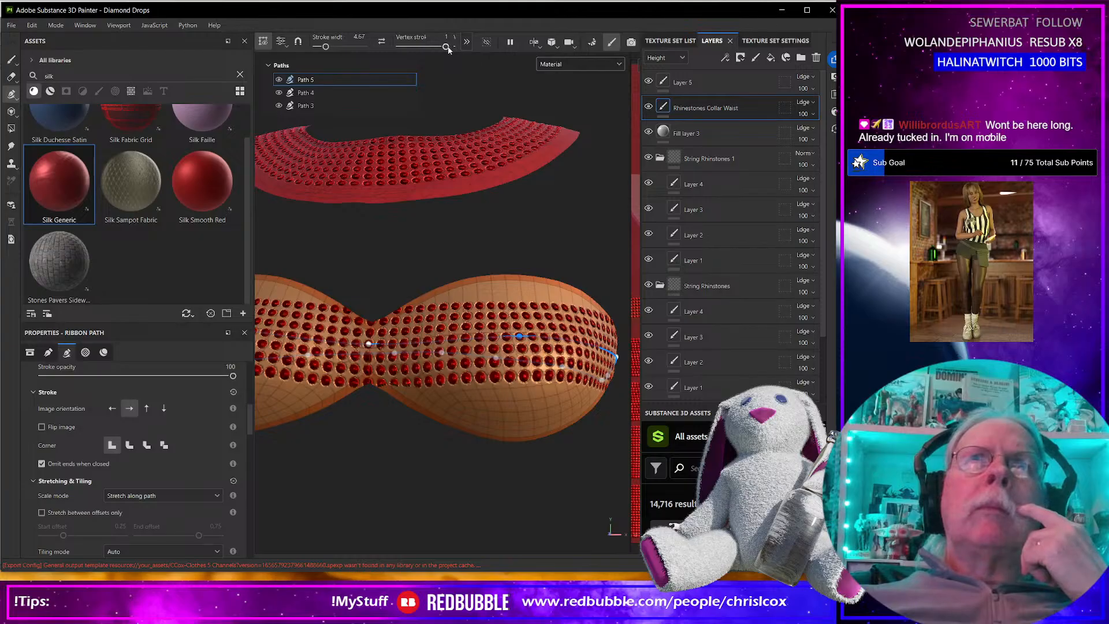
pyautogui.click(469, 43)
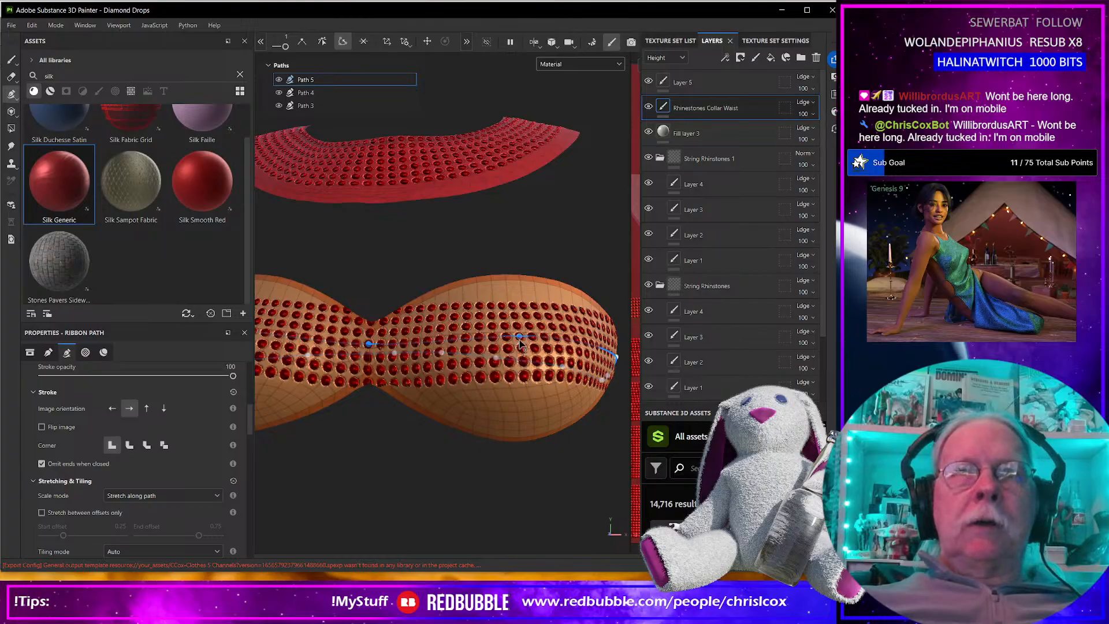
pyautogui.moveTo(519, 341); pyautogui.dragTo(521, 355)
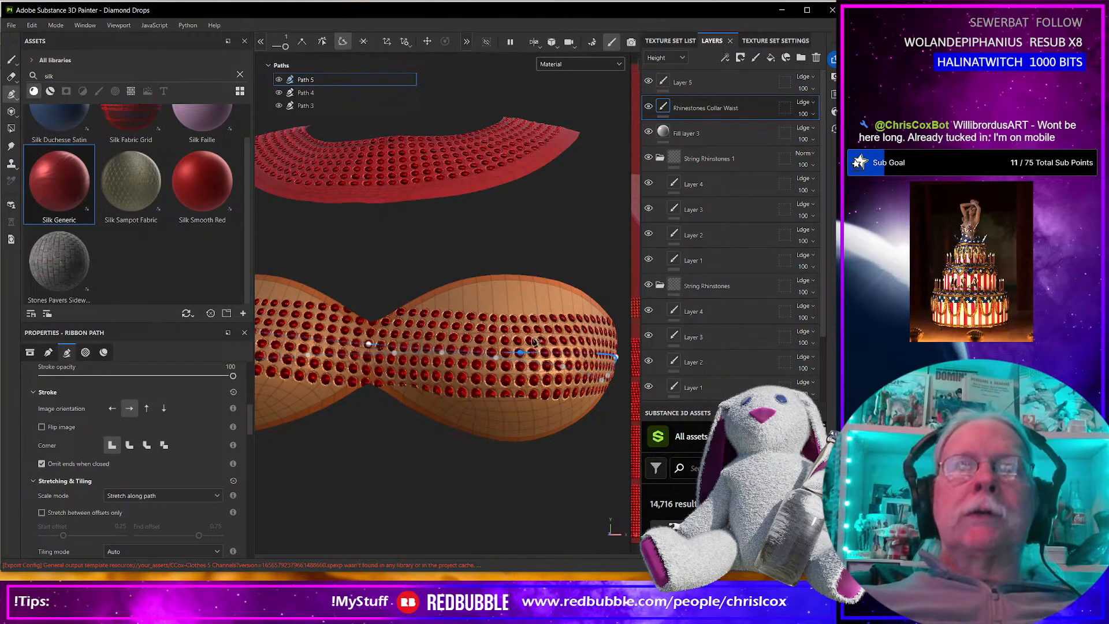
# Set the bra path's stroke width to 10.23 so the rhinestones spread over the height of the cups.
pyautogui.keyDown('alt'); pyautogui.moveTo(511, 448); pyautogui.dragTo(485, 346); pyautogui.keyUp('alt')
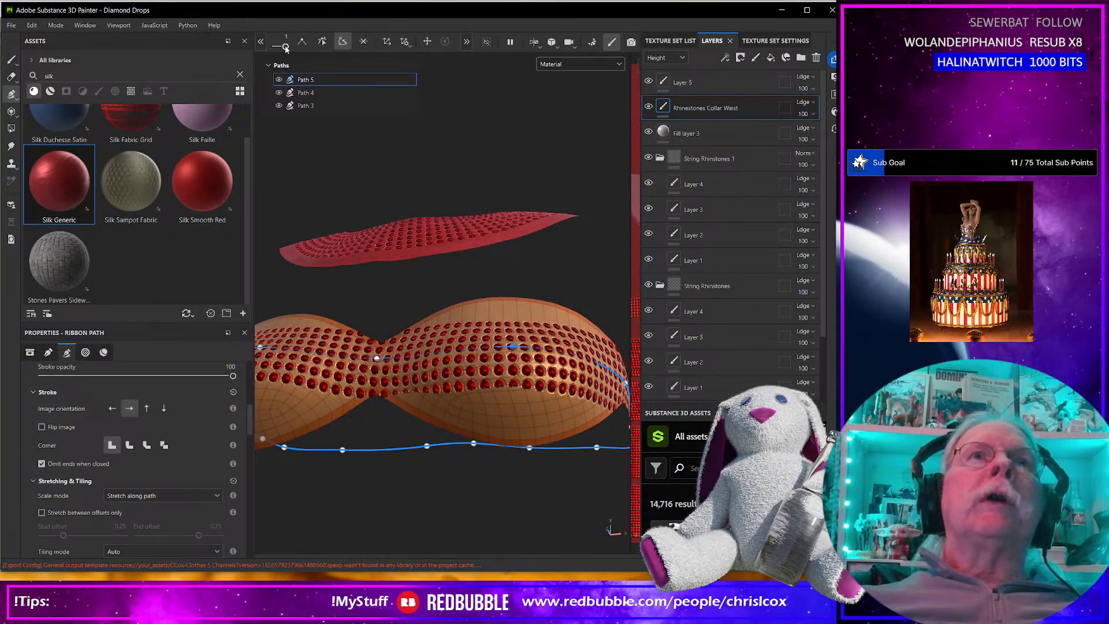
pyautogui.moveTo(280, 48); pyautogui.dragTo(285, 49)
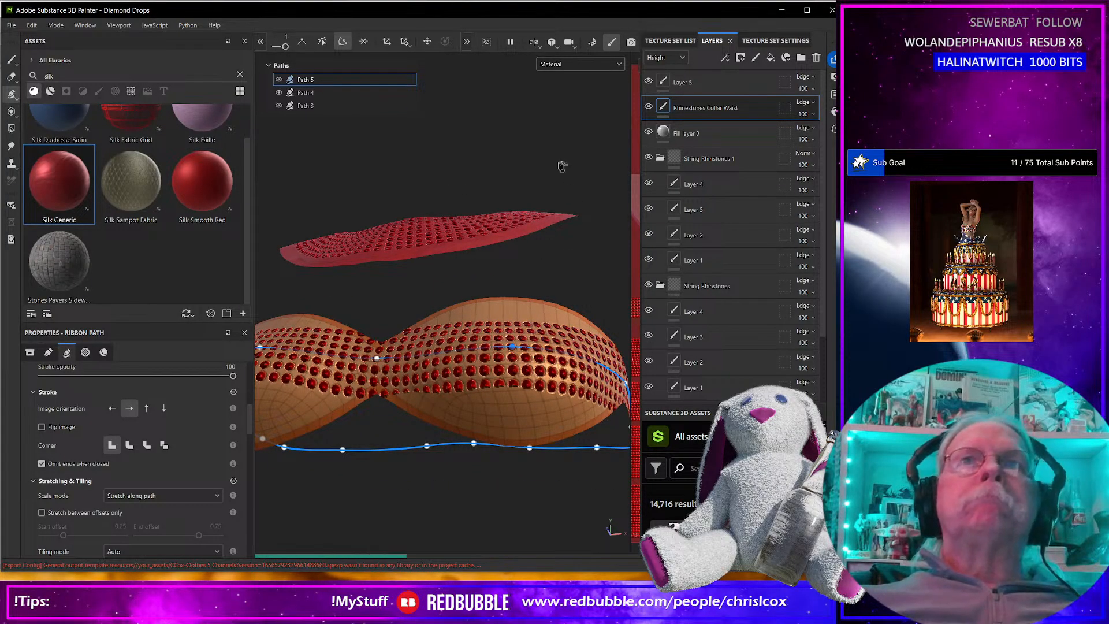
pyautogui.keyDown('alt'); pyautogui.moveTo(474, 167); pyautogui.dragTo(531, 176, button='middle'); pyautogui.keyUp('alt')
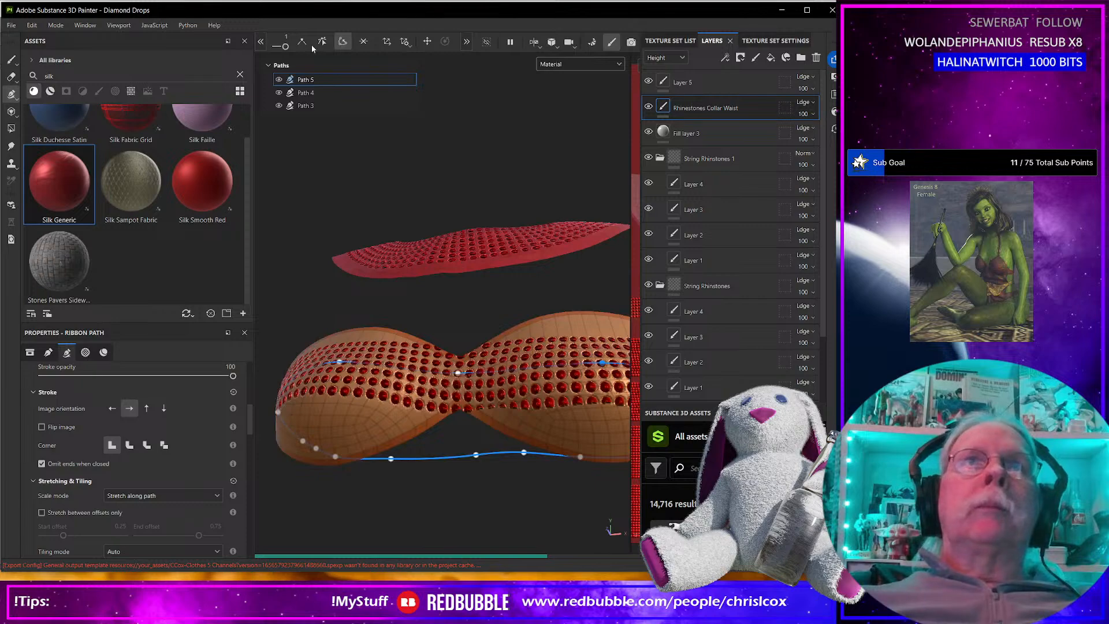
pyautogui.click(260, 42)
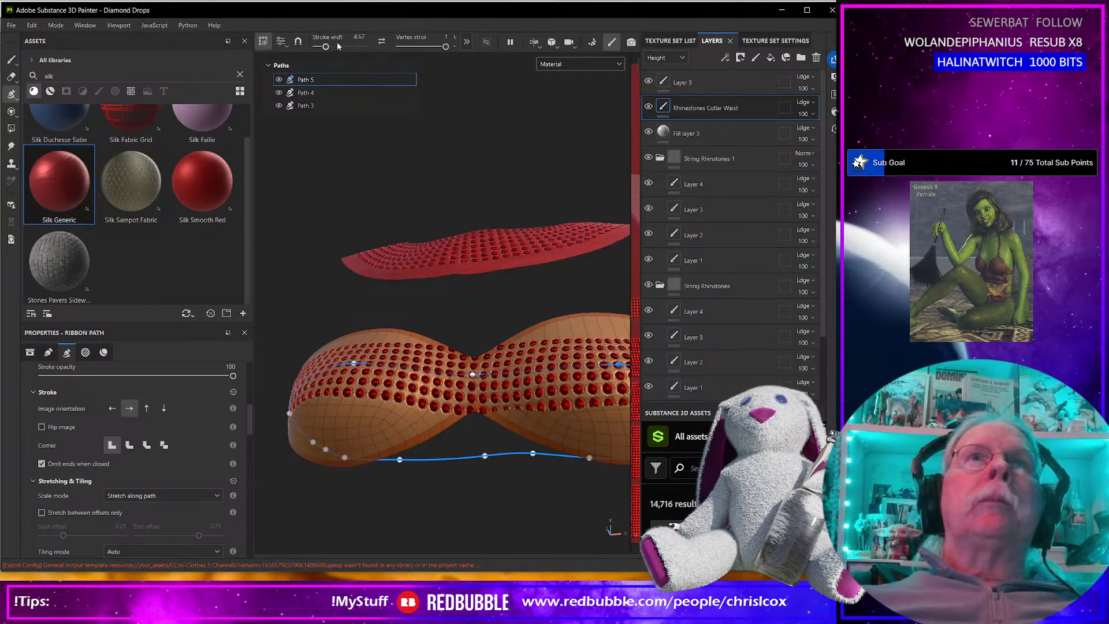
pyautogui.moveTo(325, 47); pyautogui.dragTo(330, 49)
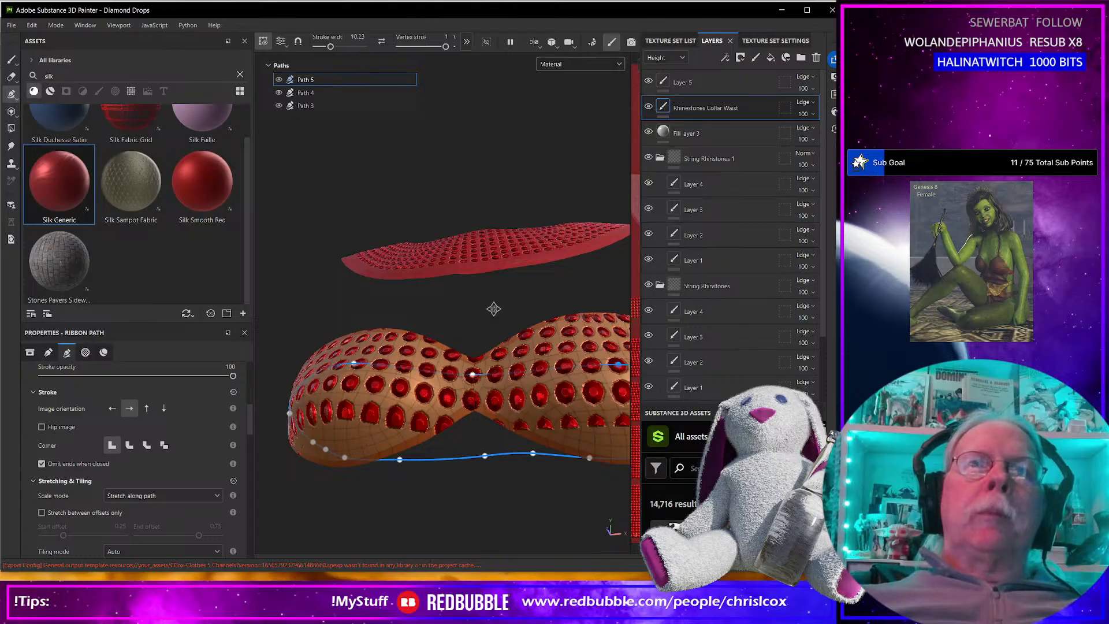
# Shift the right-hand cup's middle path point slightly down to center the enlarged rhinestone rows.
pyautogui.keyDown('alt'); pyautogui.moveTo(504, 315); pyautogui.dragTo(421, 293, button='middle'); pyautogui.keyUp('alt')
pyautogui.keyDown('alt'); pyautogui.moveTo(479, 371); pyautogui.dragTo(472, 409); pyautogui.keyUp('alt')
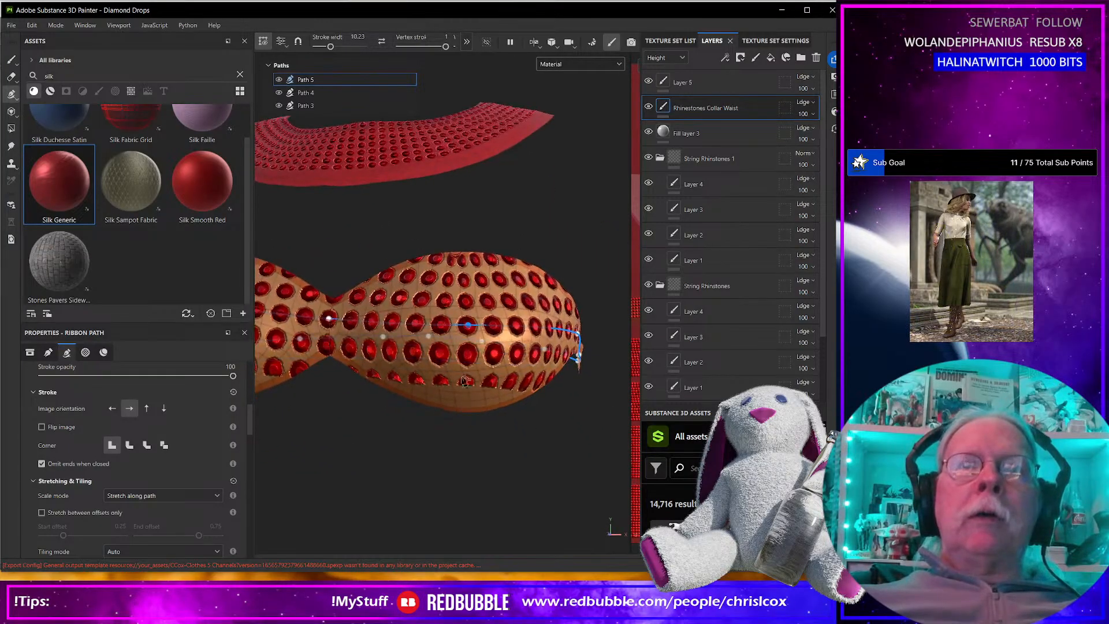
pyautogui.moveTo(469, 327); pyautogui.dragTo(471, 335)
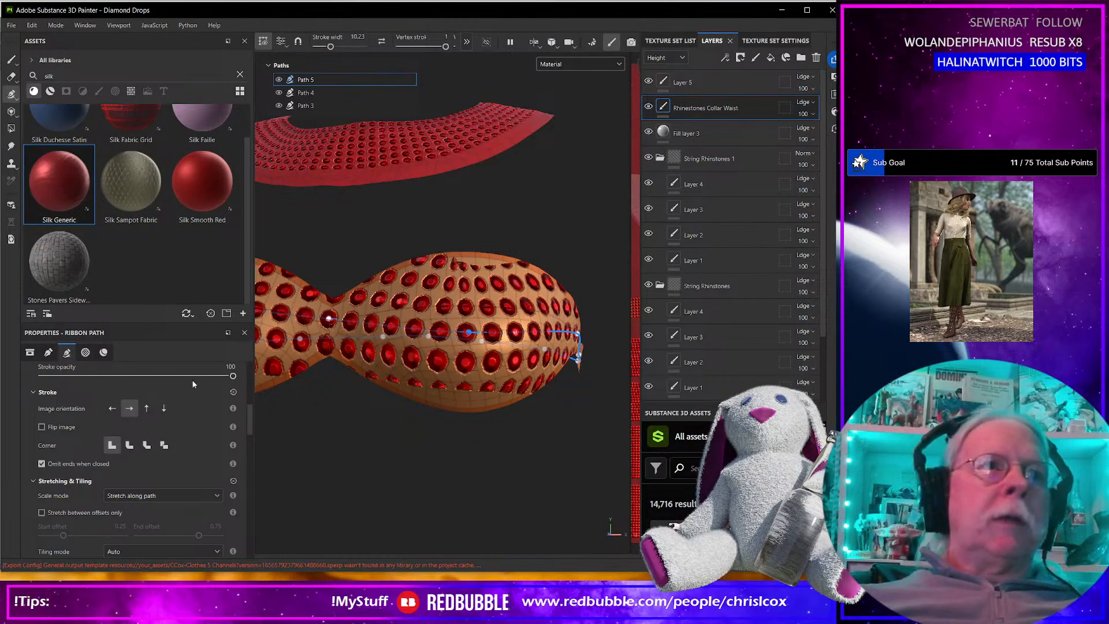
# Increase the bra path's projection depth to 0.35.
pyautogui.scroll(3, 191, 433)
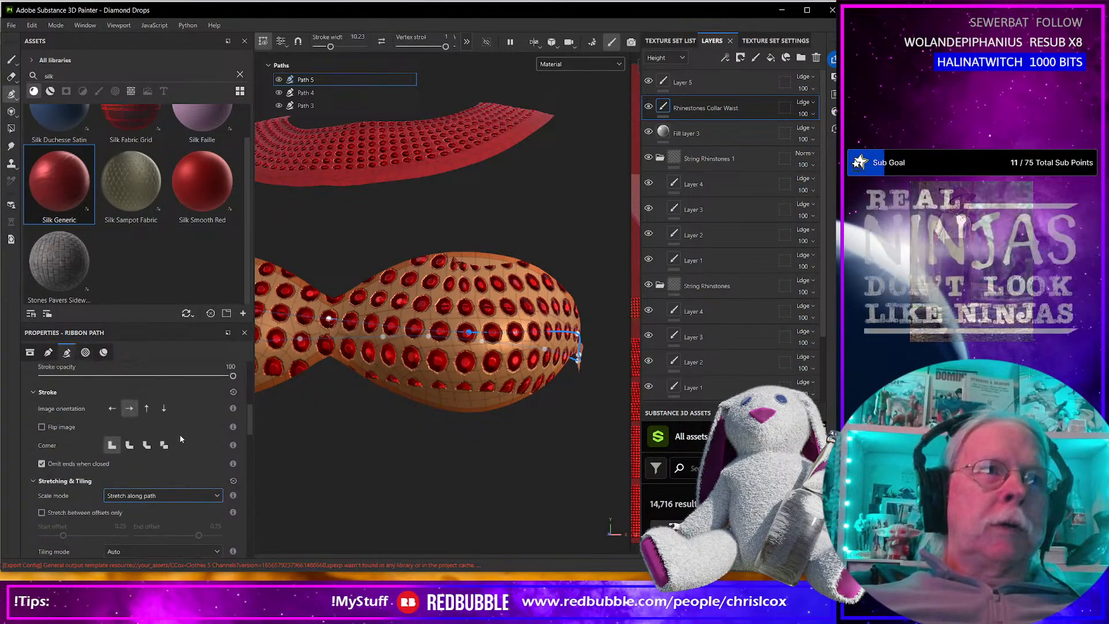
pyautogui.scroll(5, 179, 435)
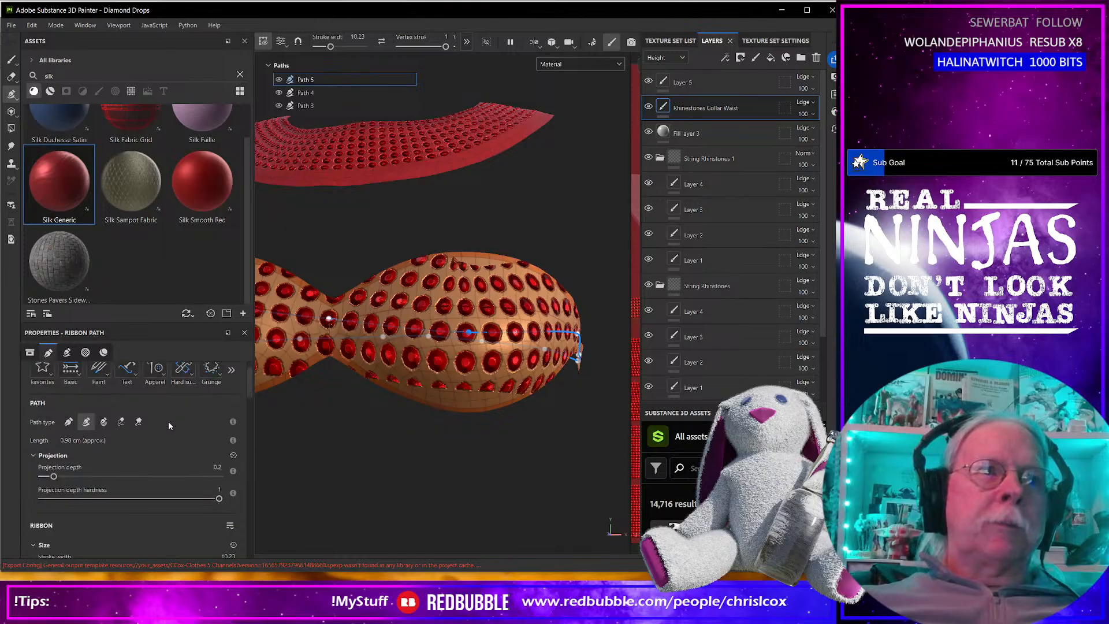
pyautogui.moveTo(53, 477); pyautogui.dragTo(61, 477)
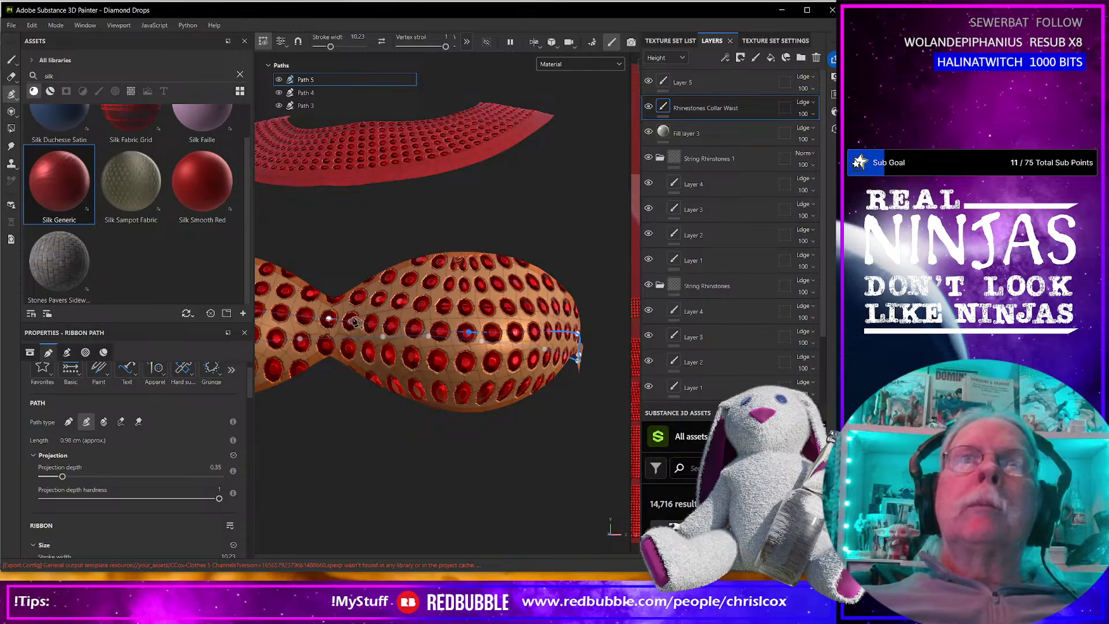
# Lower the center path point slightly and add path points on both sides of the right-hand cup's middle point.
pyautogui.moveTo(329, 319); pyautogui.dragTo(330, 326)
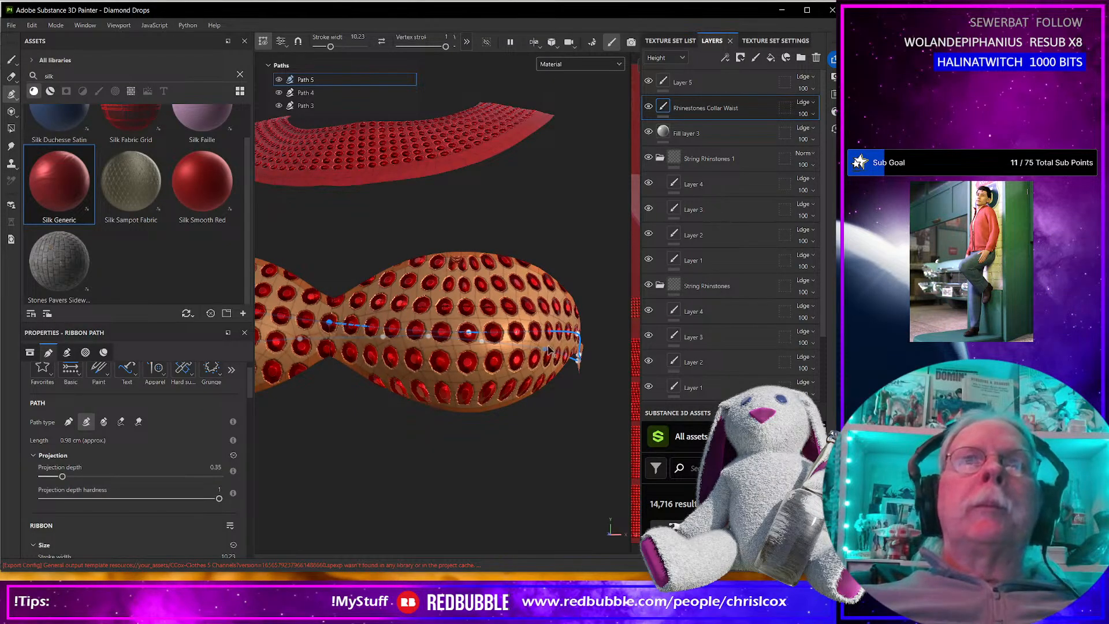
pyautogui.keyDown('alt'); pyautogui.moveTo(516, 342); pyautogui.dragTo(423, 410); pyautogui.keyUp('alt')
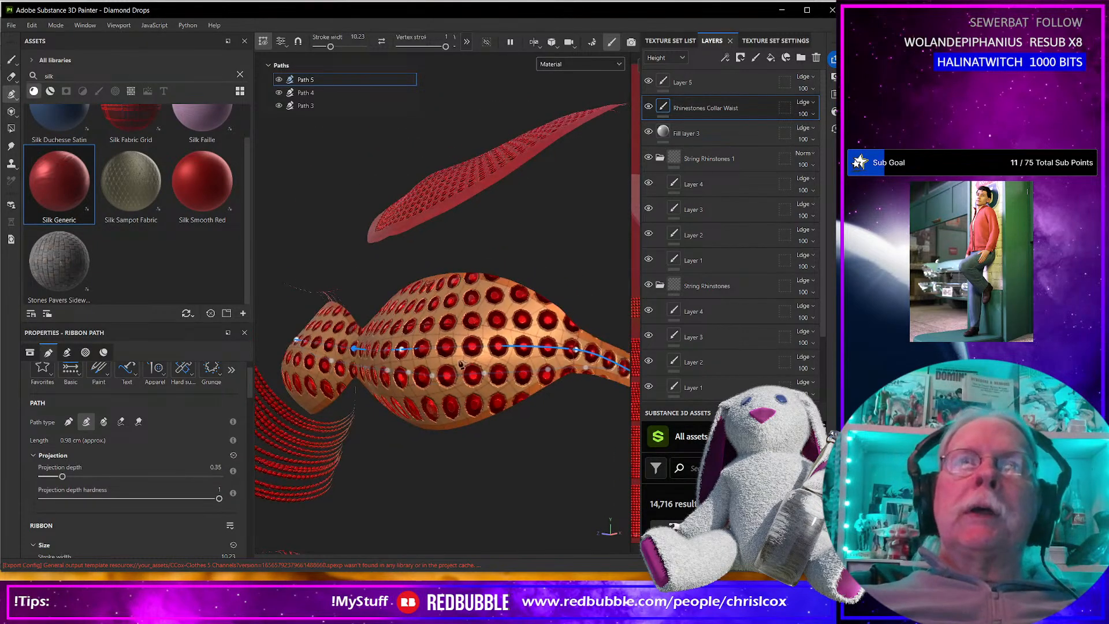
pyautogui.moveTo(489, 345); pyautogui.dragTo(494, 351)
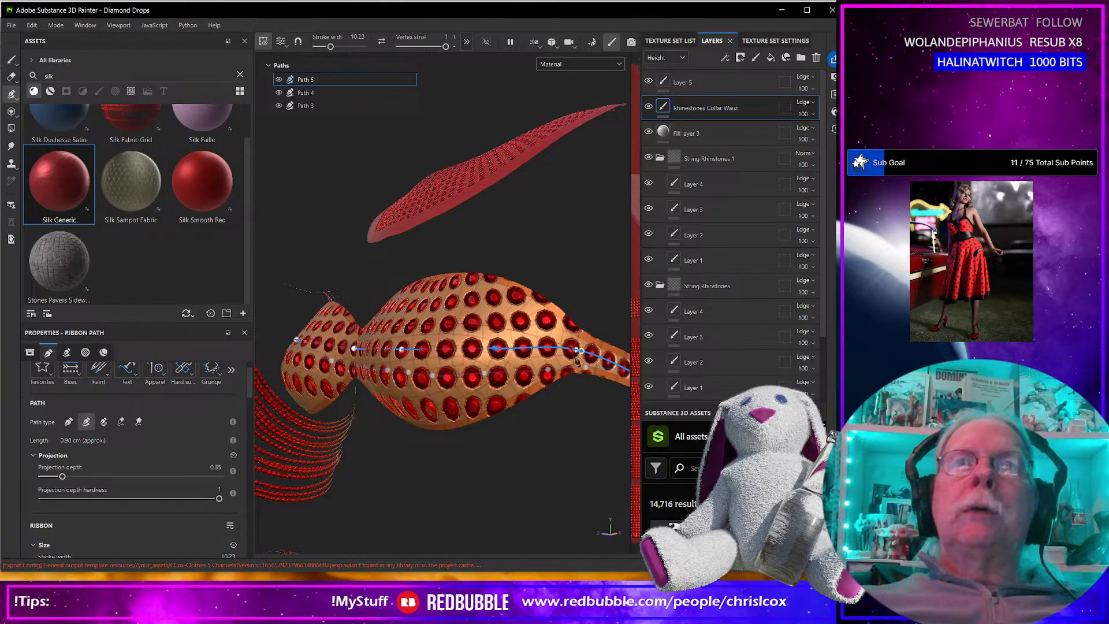
pyautogui.keyDown('alt'); pyautogui.moveTo(316, 421); pyautogui.dragTo(375, 418); pyautogui.keyUp('alt')
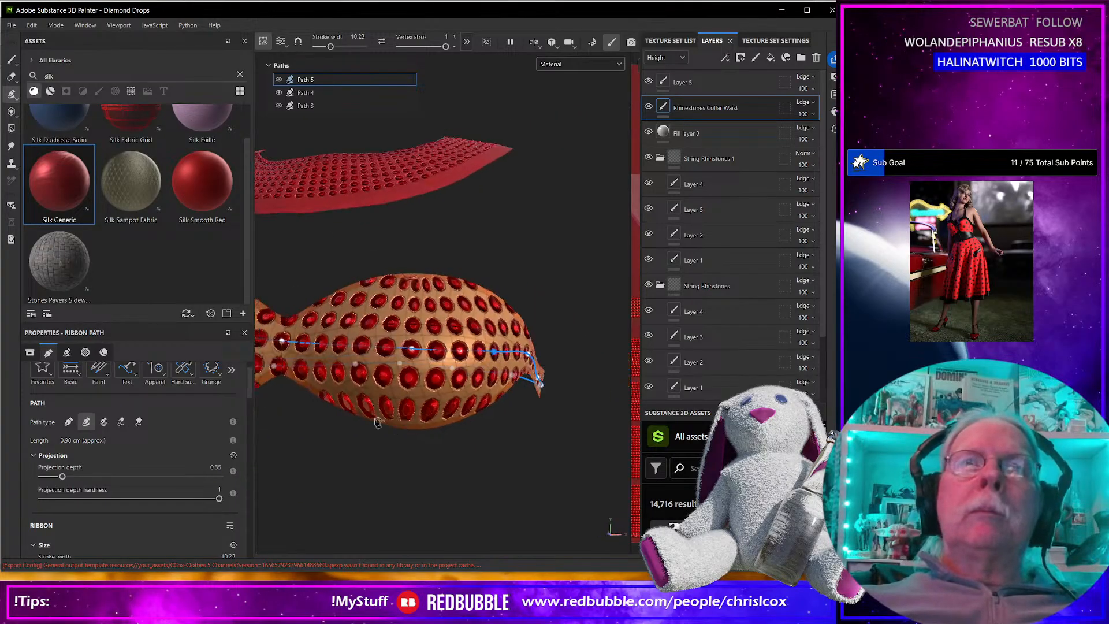
pyautogui.click(353, 347)
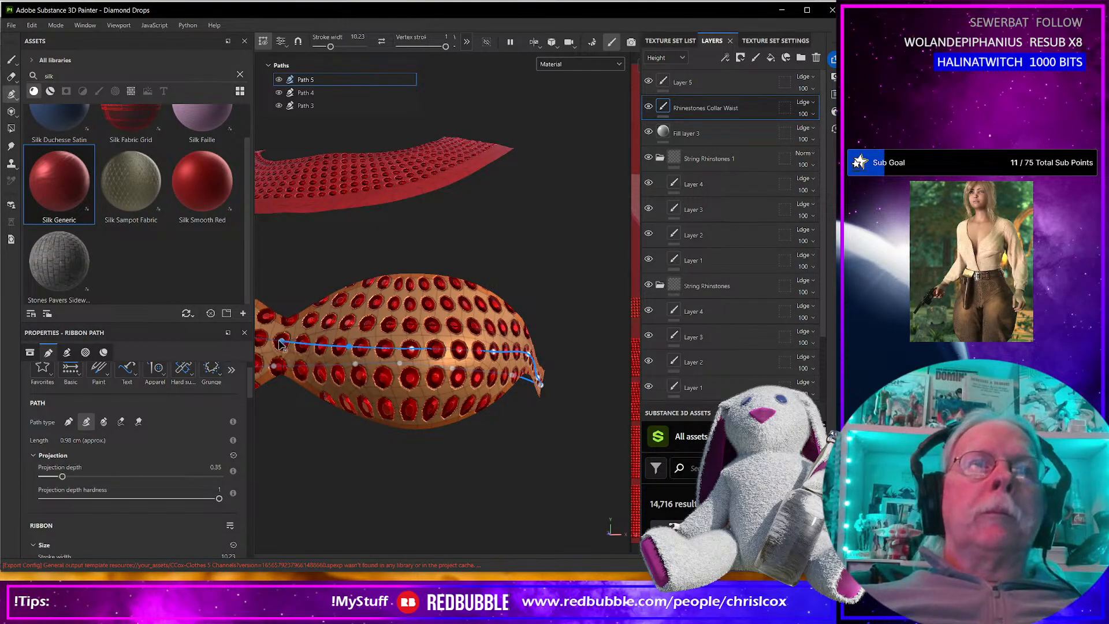
# Narrow the vertex stroke width at the bra's center point and set it to 0.91 at the neighbouring point on the right-hand cup.
pyautogui.moveTo(447, 48); pyautogui.dragTo(414, 57)
pyautogui.click(349, 347)
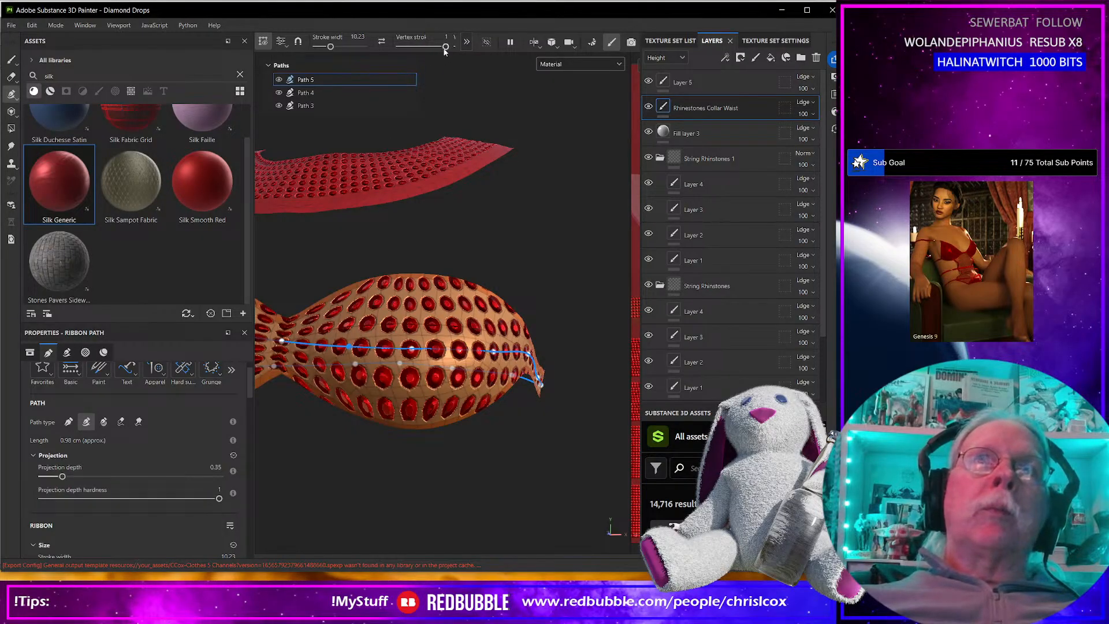
pyautogui.moveTo(446, 48); pyautogui.dragTo(441, 51)
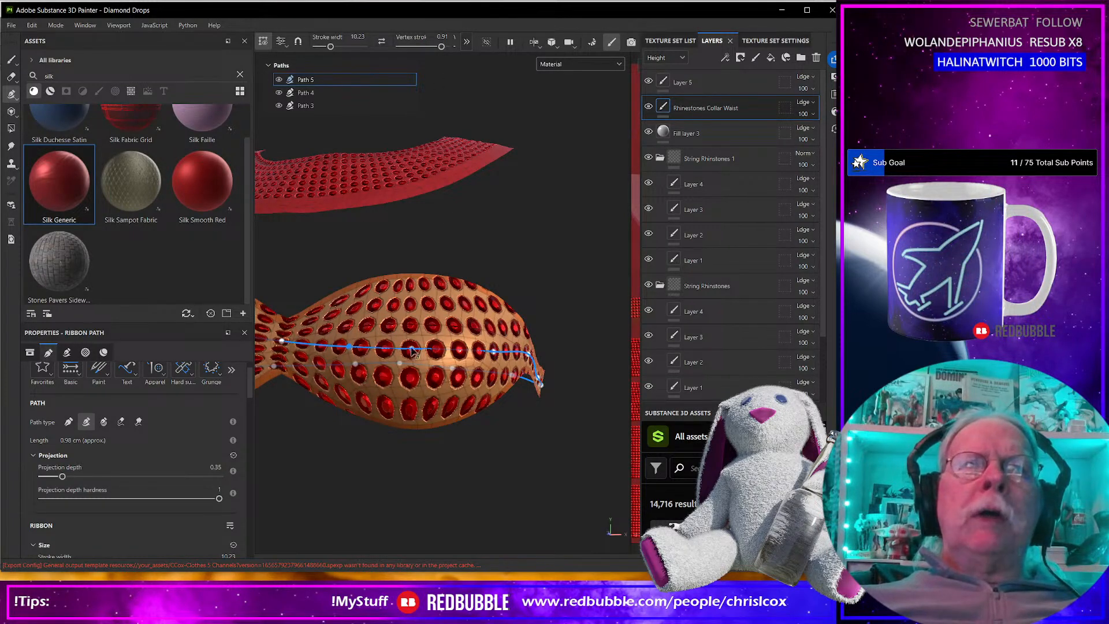
# Try the Keep aspect ratio scale mode on the bra's rhinestone ribbon path.
pyautogui.keyDown('alt'); pyautogui.moveTo(418, 387); pyautogui.dragTo(290, 362); pyautogui.keyUp('alt')
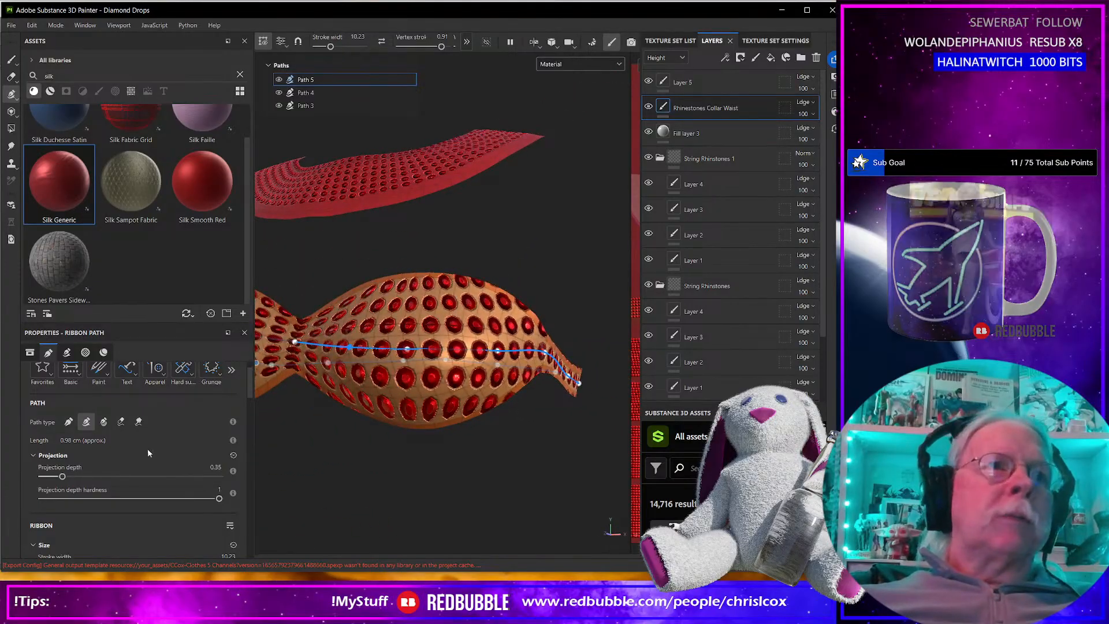
pyautogui.scroll(-1, 145, 445)
pyautogui.scroll(-1, 144, 445)
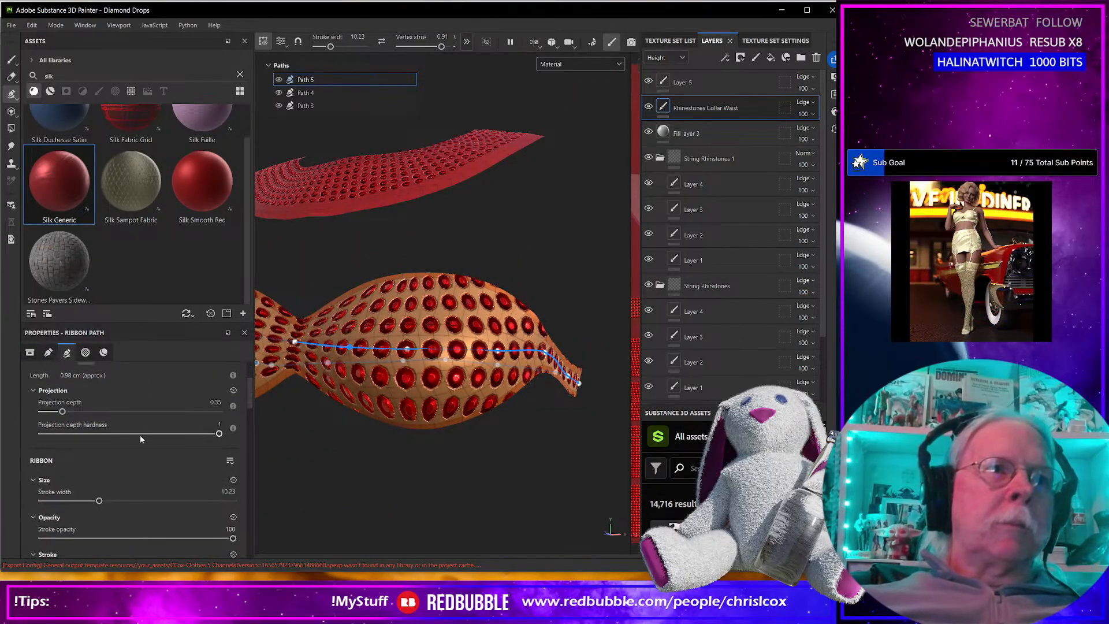
pyautogui.keyDown('alt'); pyautogui.moveTo(381, 391); pyautogui.dragTo(253, 395); pyautogui.keyUp('alt')
pyautogui.scroll(3, 131, 437)
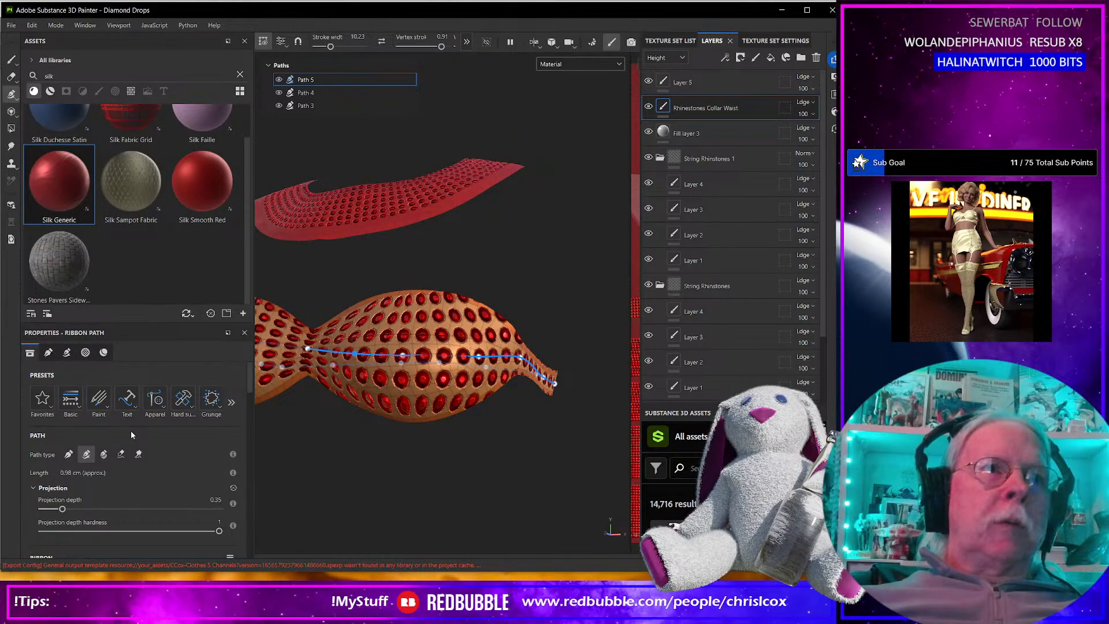
pyautogui.scroll(-3, 132, 430)
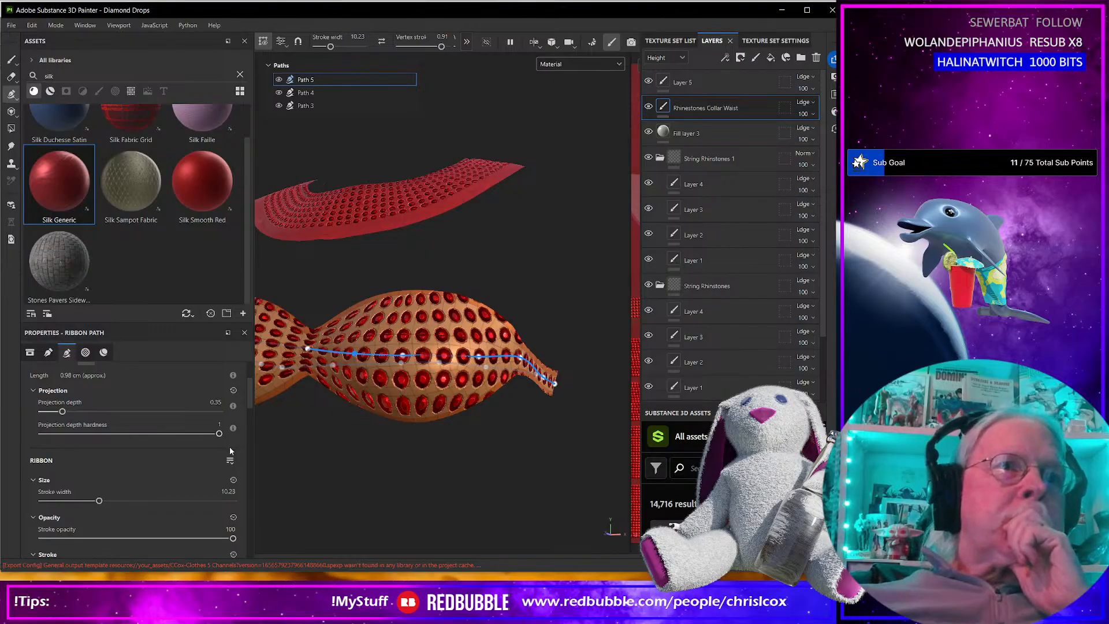
pyautogui.moveTo(213, 434); pyautogui.dragTo(151, 434)
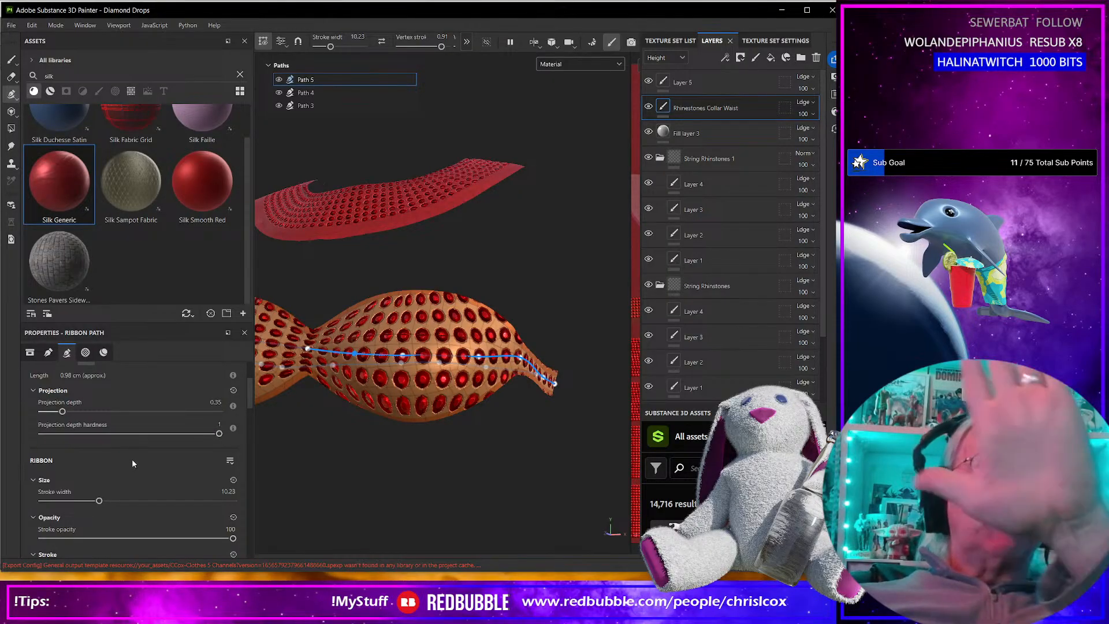
pyautogui.scroll(-3, 127, 470)
pyautogui.scroll(-1, 128, 473)
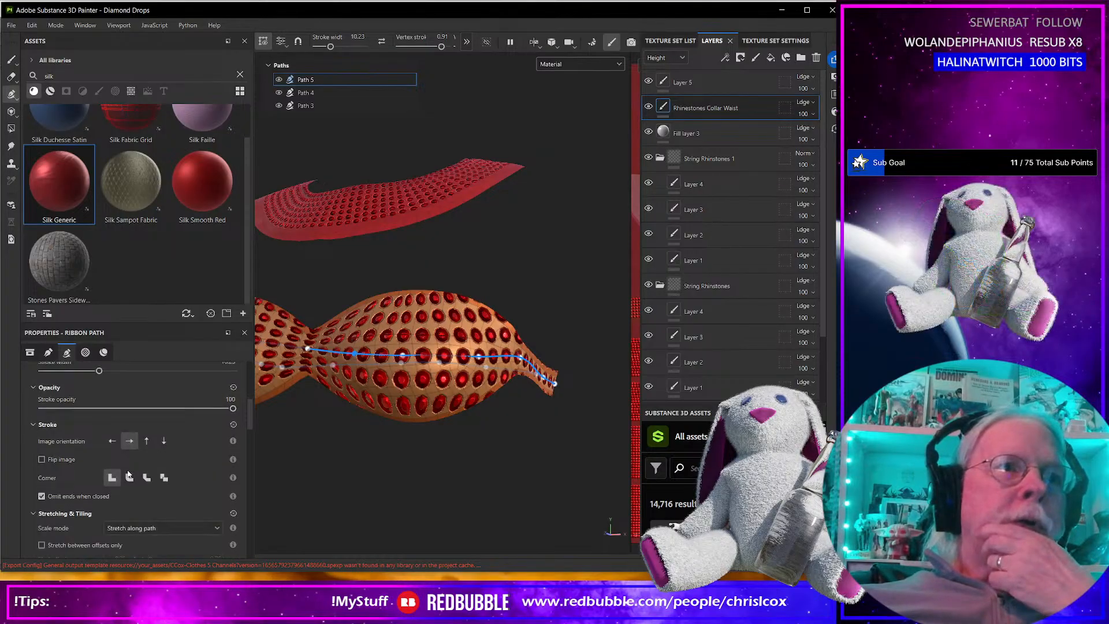
pyautogui.scroll(-3, 102, 459)
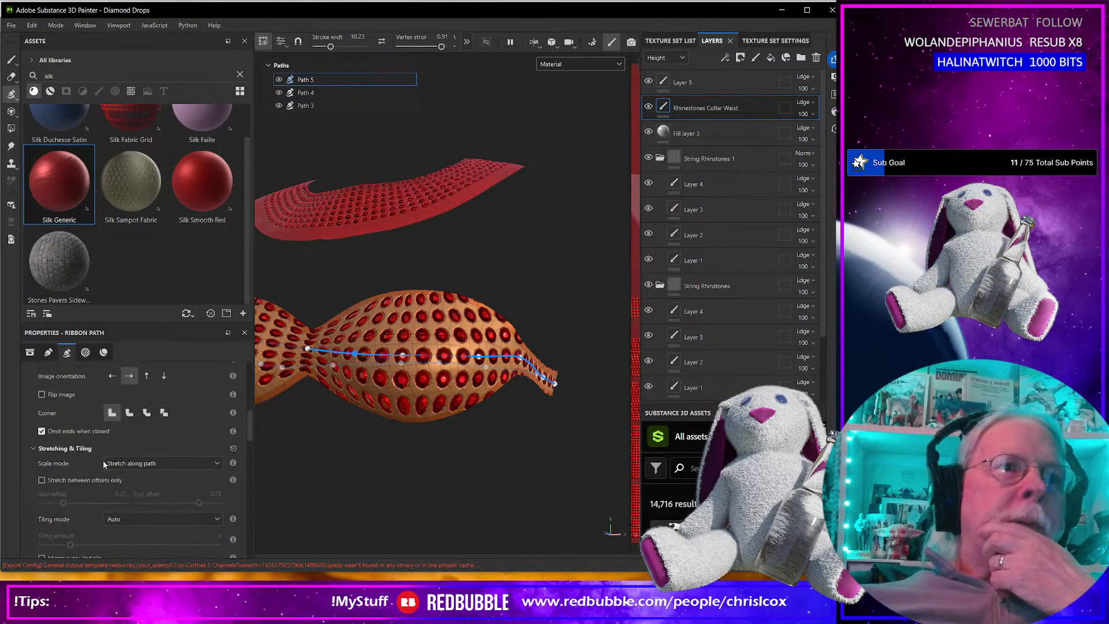
pyautogui.click(145, 433)
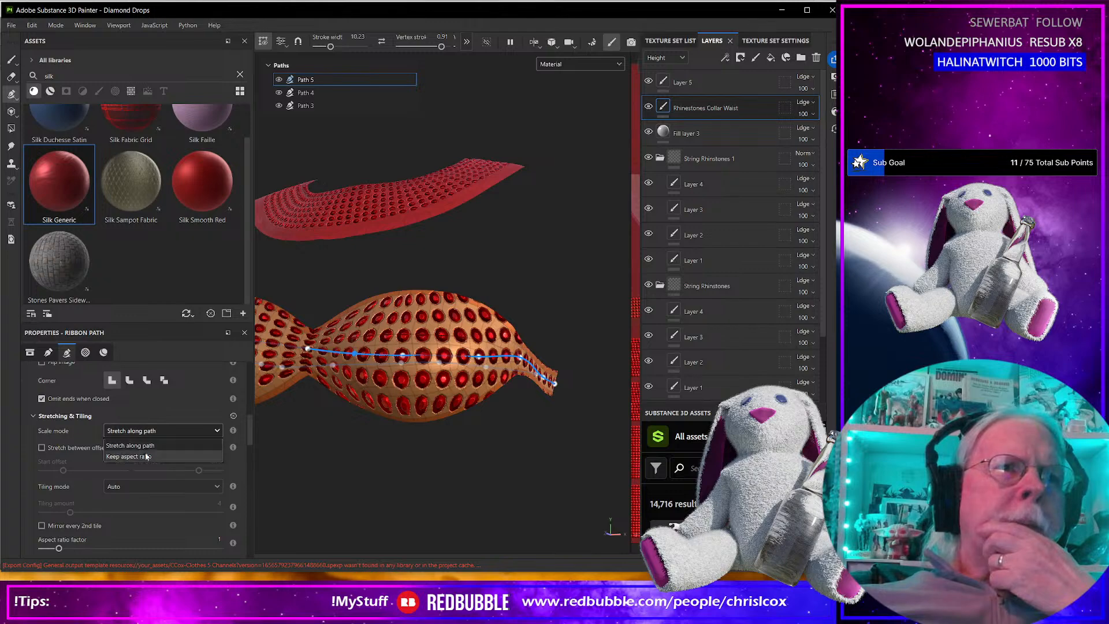
pyautogui.click(145, 456)
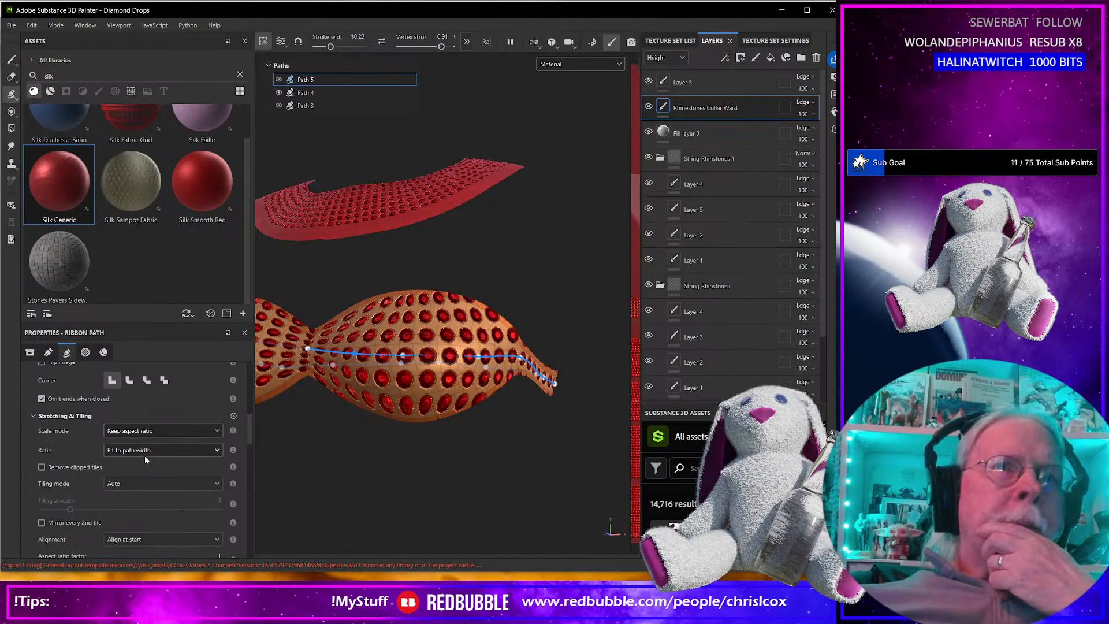
# Check a path point on the right-hand cup and undo the scale mode change.
pyautogui.click(449, 361)
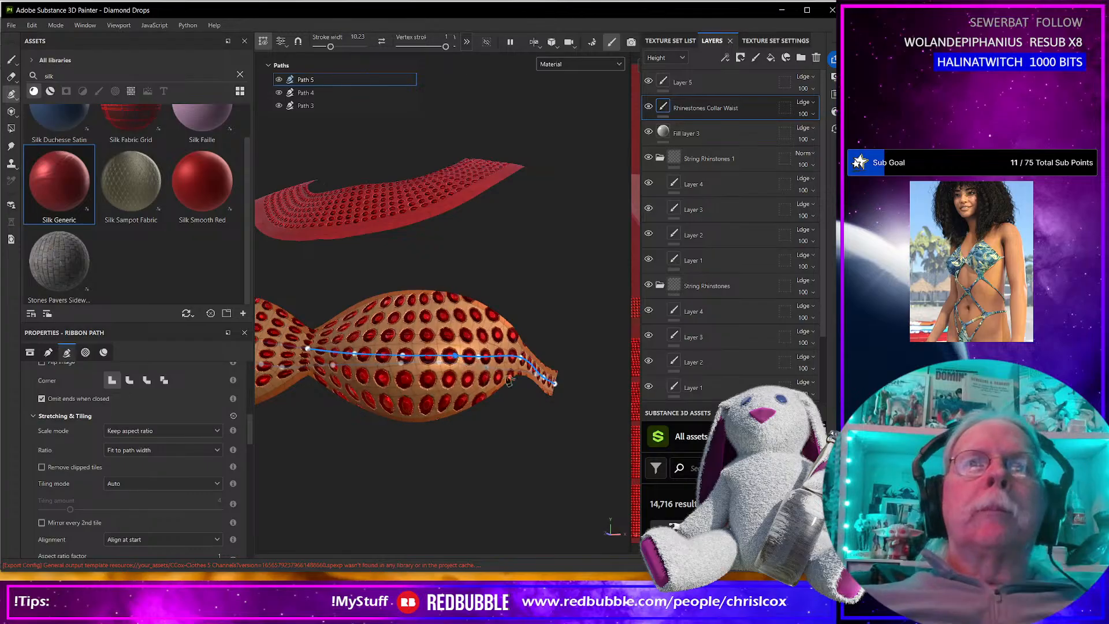
pyautogui.keyDown('alt'); pyautogui.moveTo(516, 396); pyautogui.dragTo(476, 396); pyautogui.keyUp('alt')
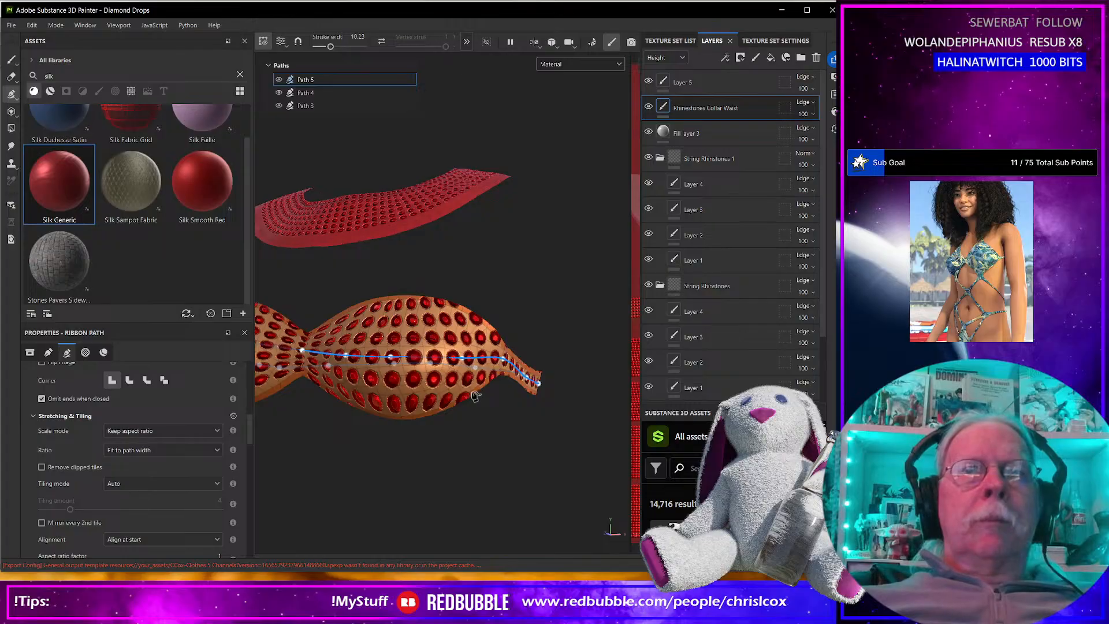
pyautogui.hotkey('ctrl', 'z')
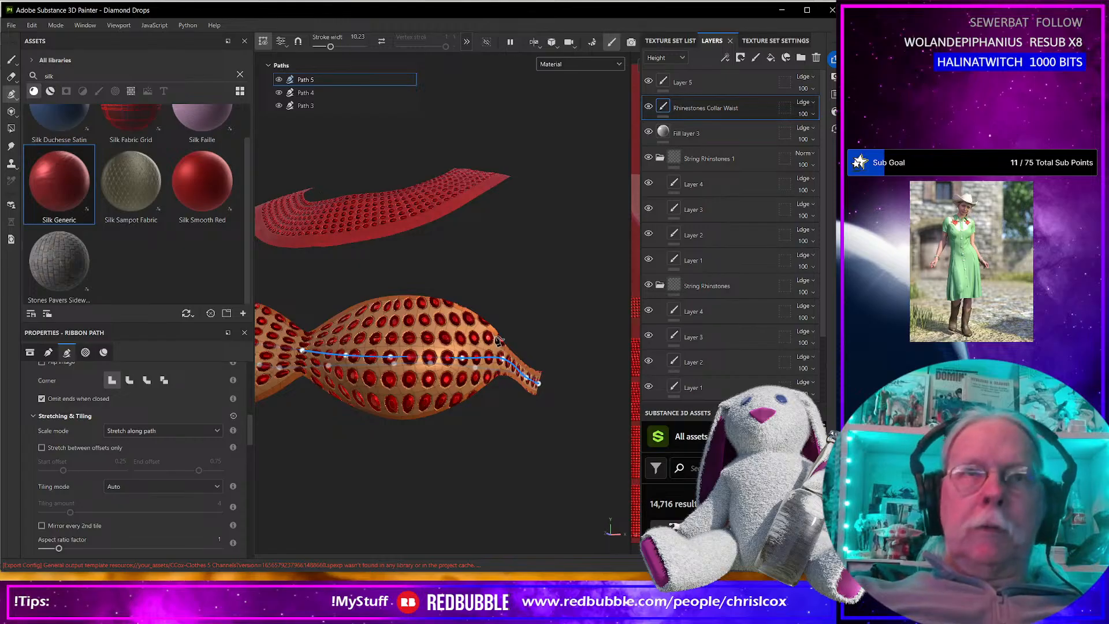
# Delete the existing rhinestone ribbon path, Path 5, from the bra.
pyautogui.rightClick(323, 79)
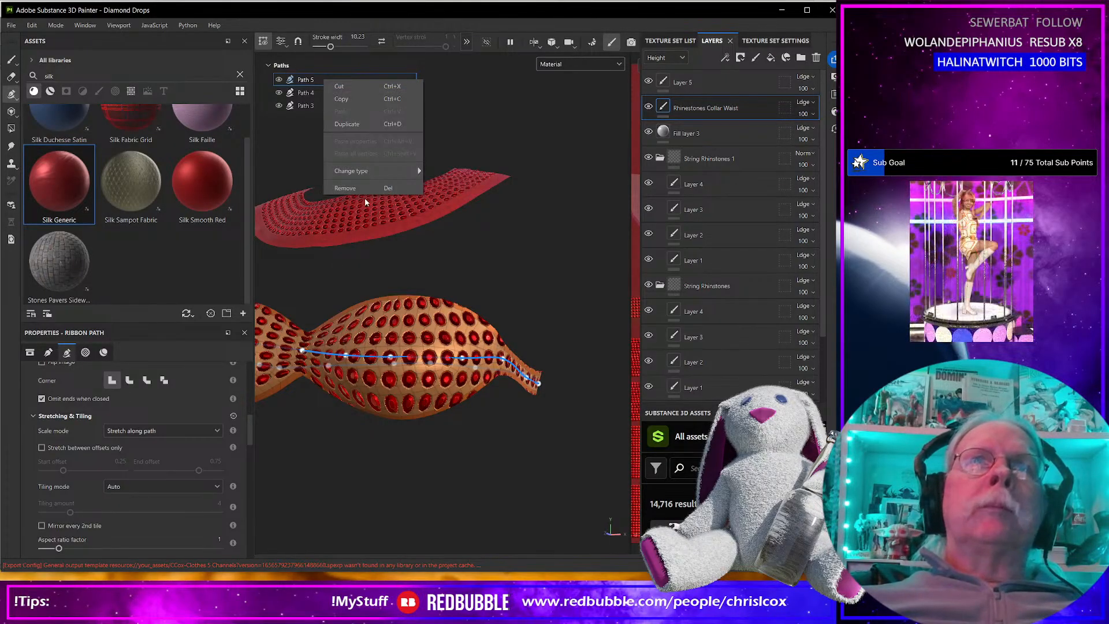
pyautogui.click(370, 226)
pyautogui.press('Delete')
pyautogui.keyDown('alt'); pyautogui.moveTo(450, 321); pyautogui.dragTo(512, 313); pyautogui.keyUp('alt')
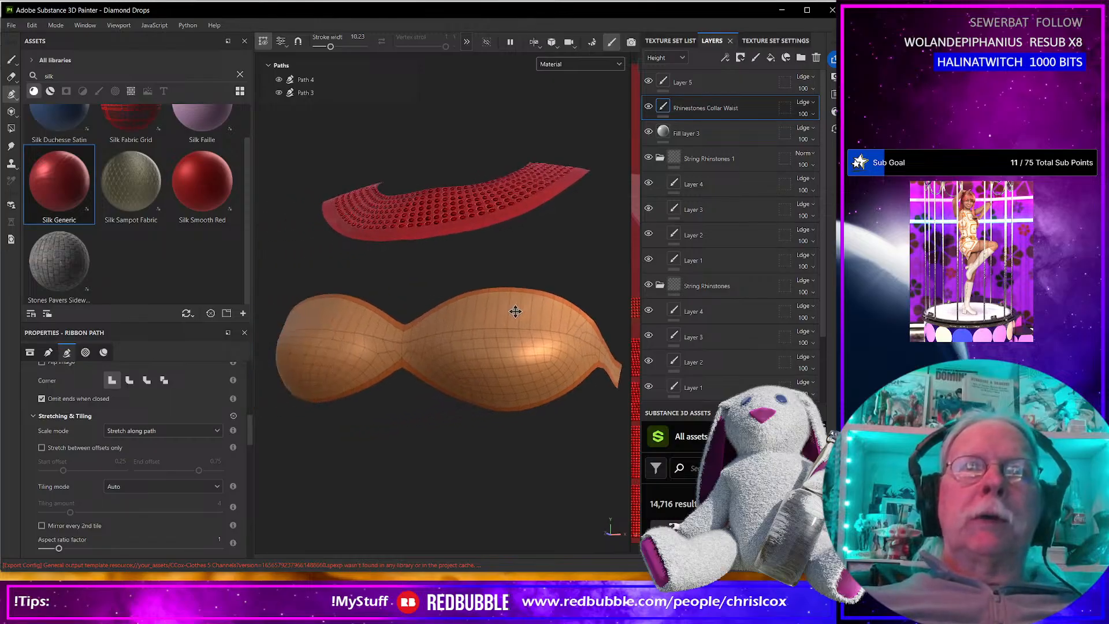
# Start a new ribbon path at the bra's center with two more points across the right-hand cup.
pyautogui.click(399, 340)
pyautogui.click(452, 330)
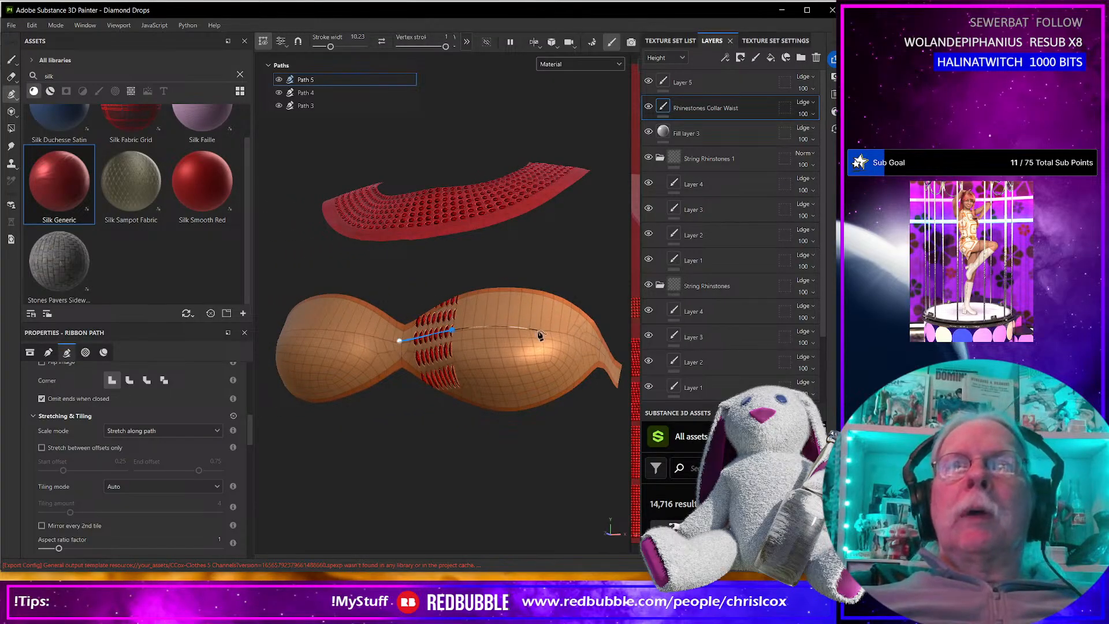
pyautogui.click(538, 331)
# Apply the Single Line Diamond preset to the rhinestone material of the new bra path.
pyautogui.scroll(-3, 186, 486)
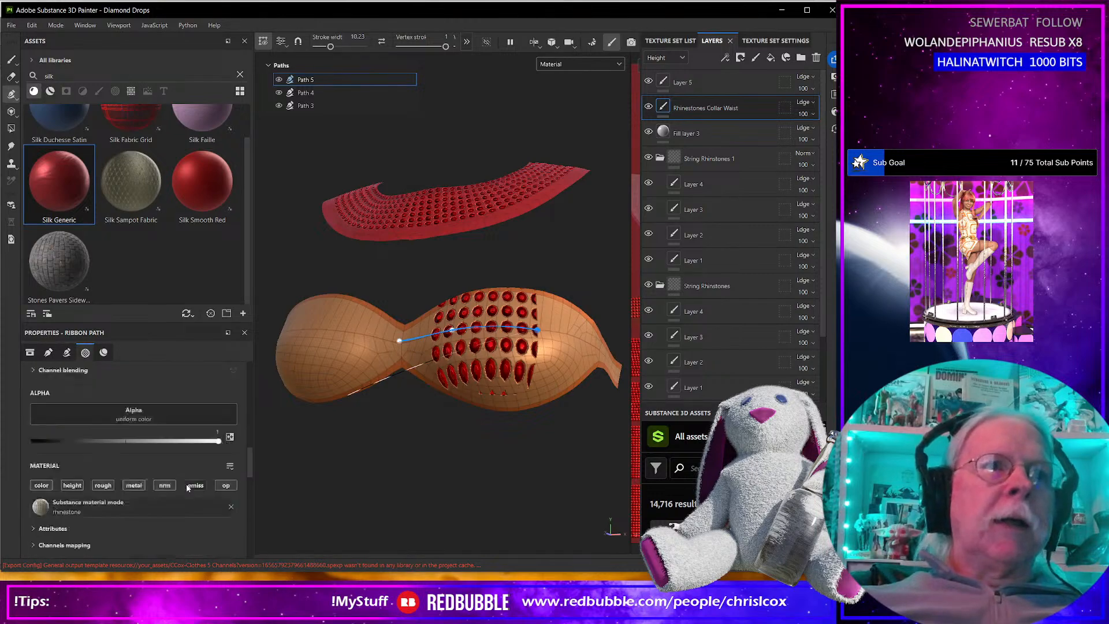
pyautogui.scroll(-5, 185, 483)
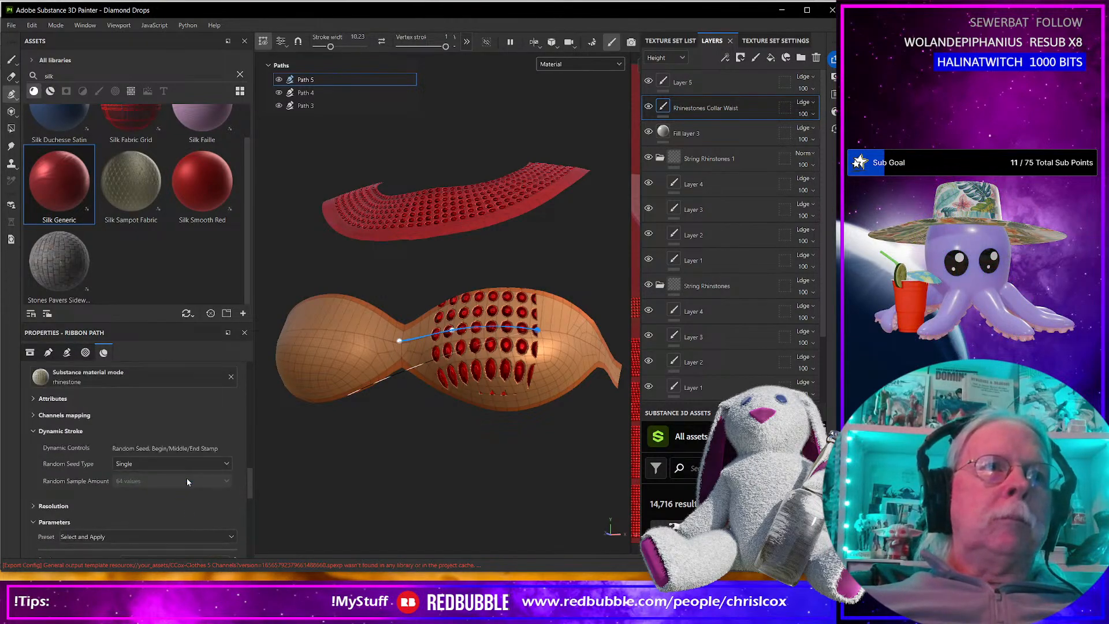
pyautogui.scroll(-4, 185, 460)
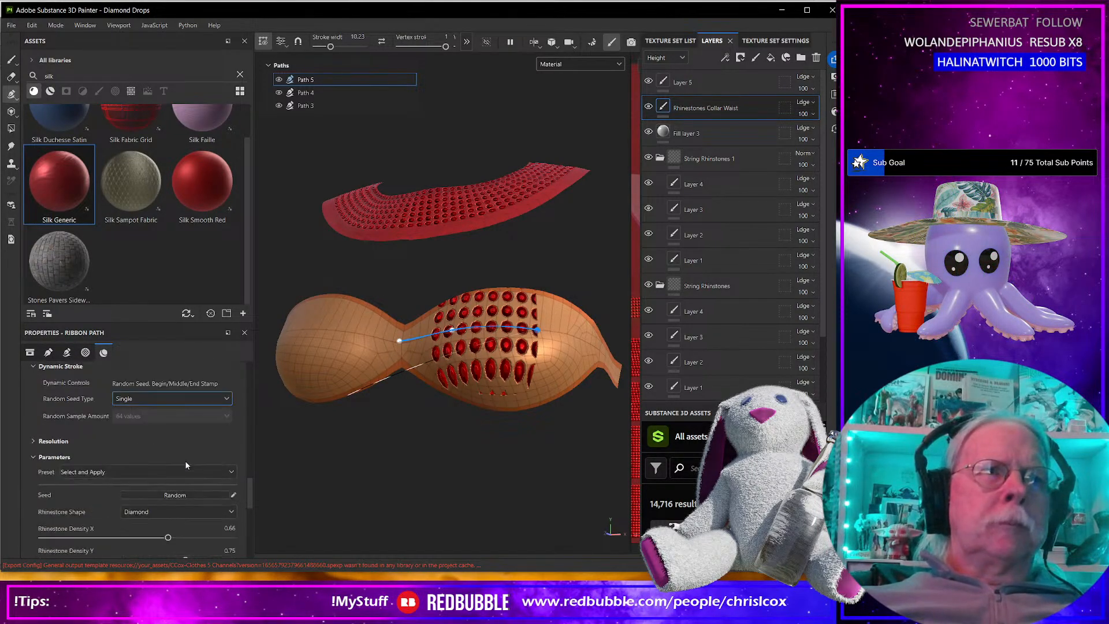
pyautogui.scroll(-2, 186, 461)
pyautogui.scroll(-3, 182, 462)
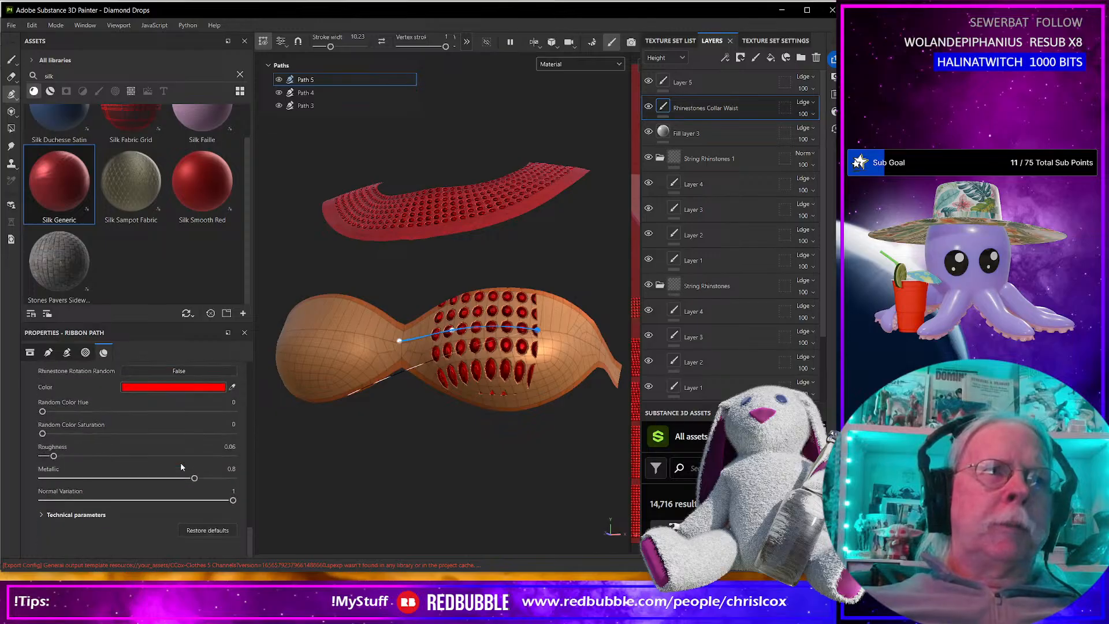
pyautogui.scroll(4, 179, 462)
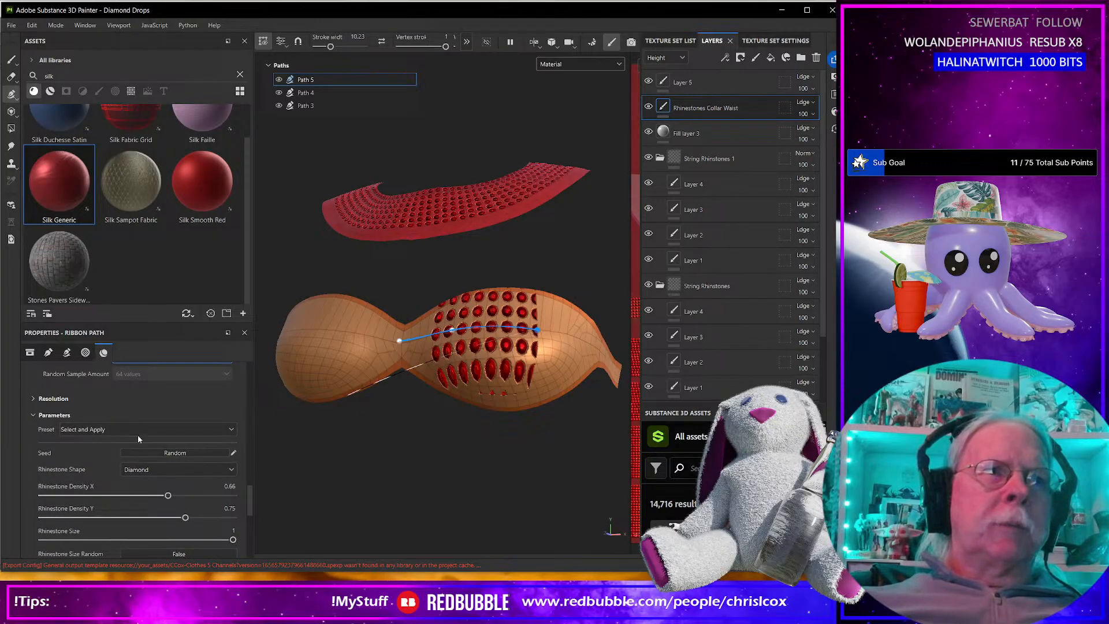
pyautogui.click(138, 431)
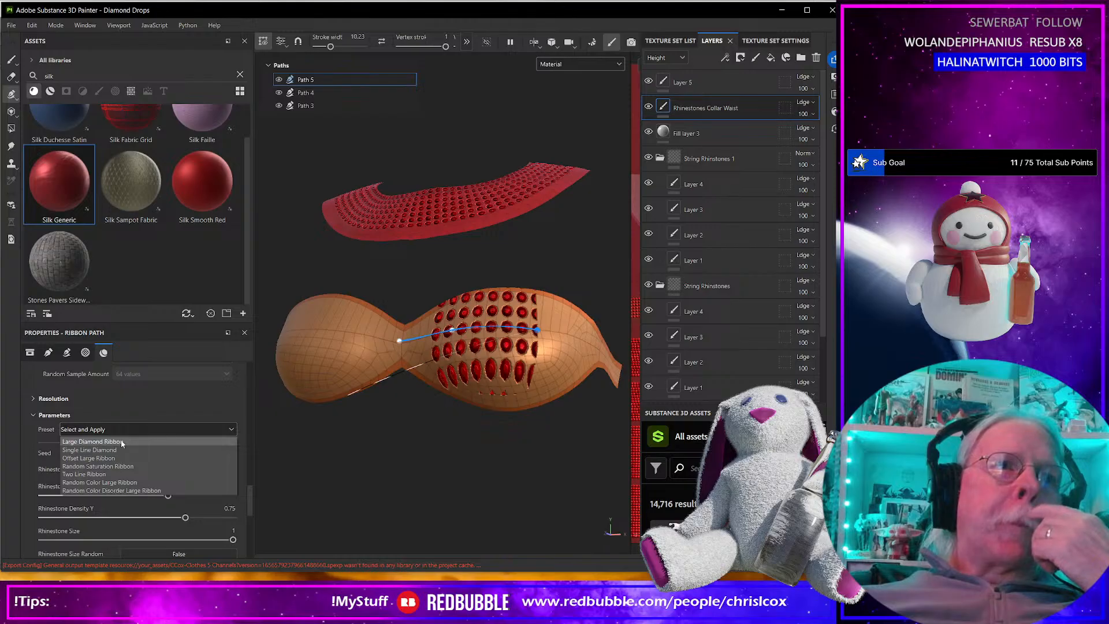
pyautogui.click(120, 449)
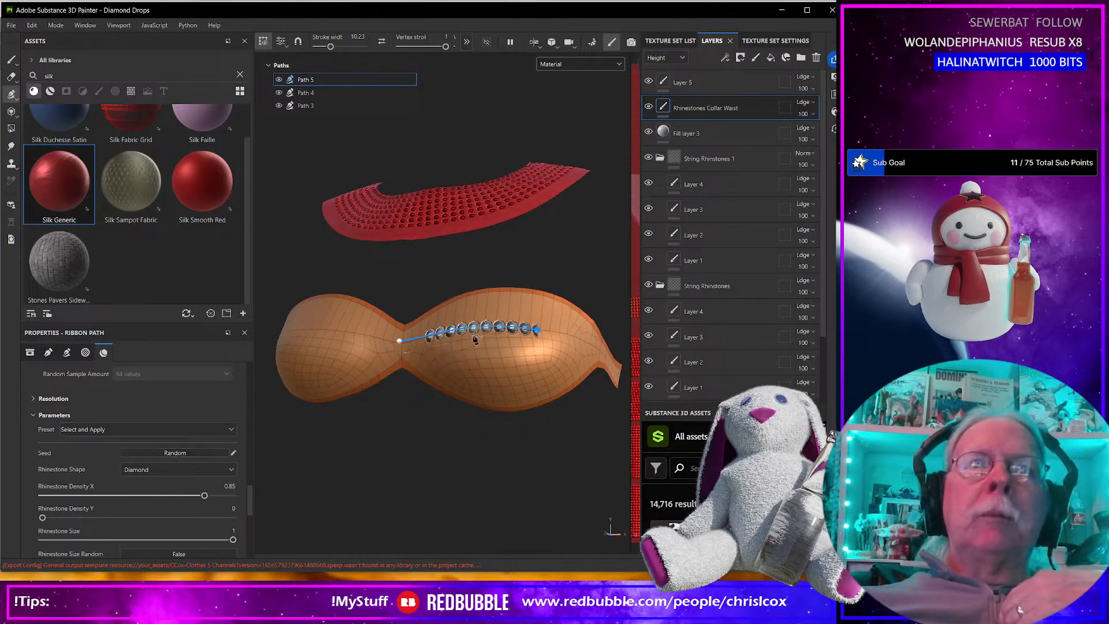
# Extend the single-line rhinestone path past the right-hand cup's outer end and around the side band.
pyautogui.click(593, 348)
pyautogui.keyDown('alt'); pyautogui.moveTo(595, 378); pyautogui.dragTo(535, 384); pyautogui.keyUp('alt')
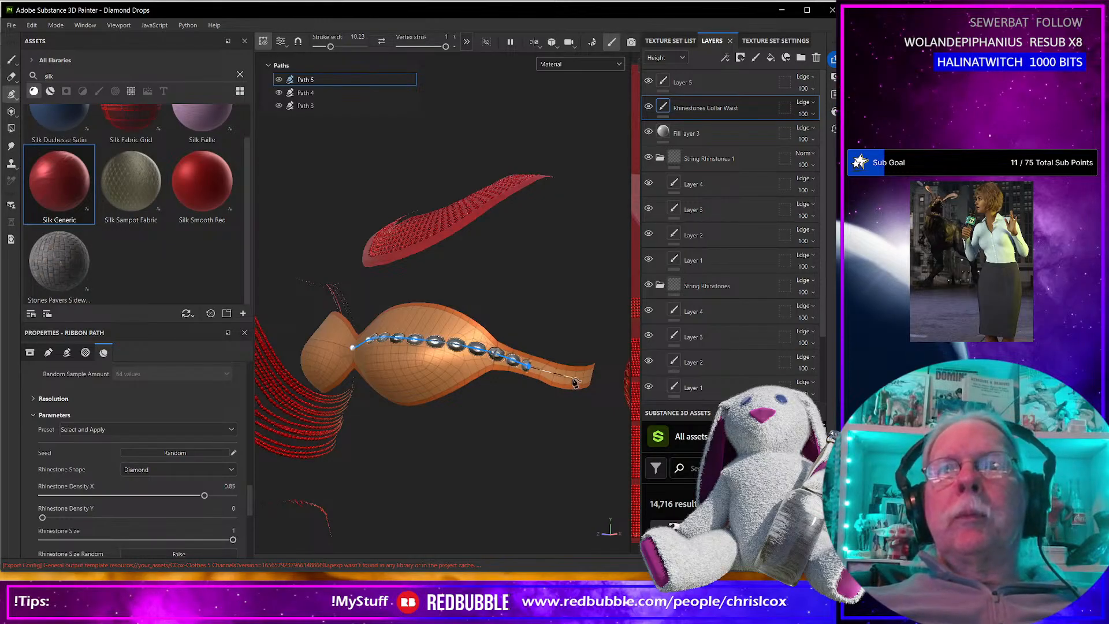
pyautogui.keyDown('alt'); pyautogui.moveTo(572, 386); pyautogui.dragTo(484, 393); pyautogui.keyUp('alt')
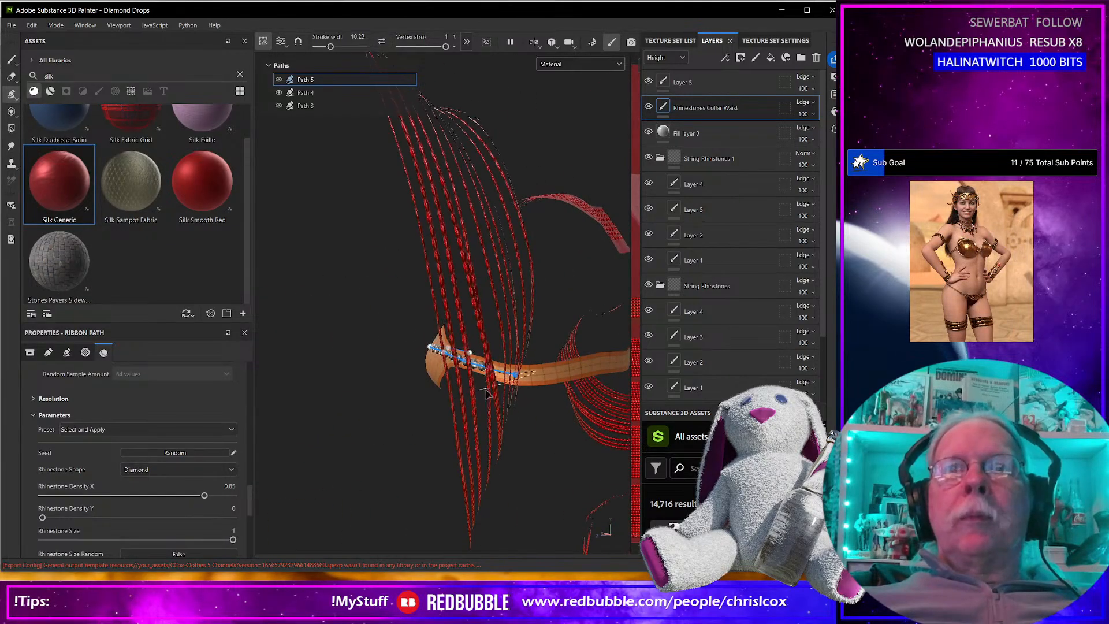
pyautogui.keyDown('alt'); pyautogui.moveTo(574, 374); pyautogui.dragTo(407, 413); pyautogui.keyUp('alt')
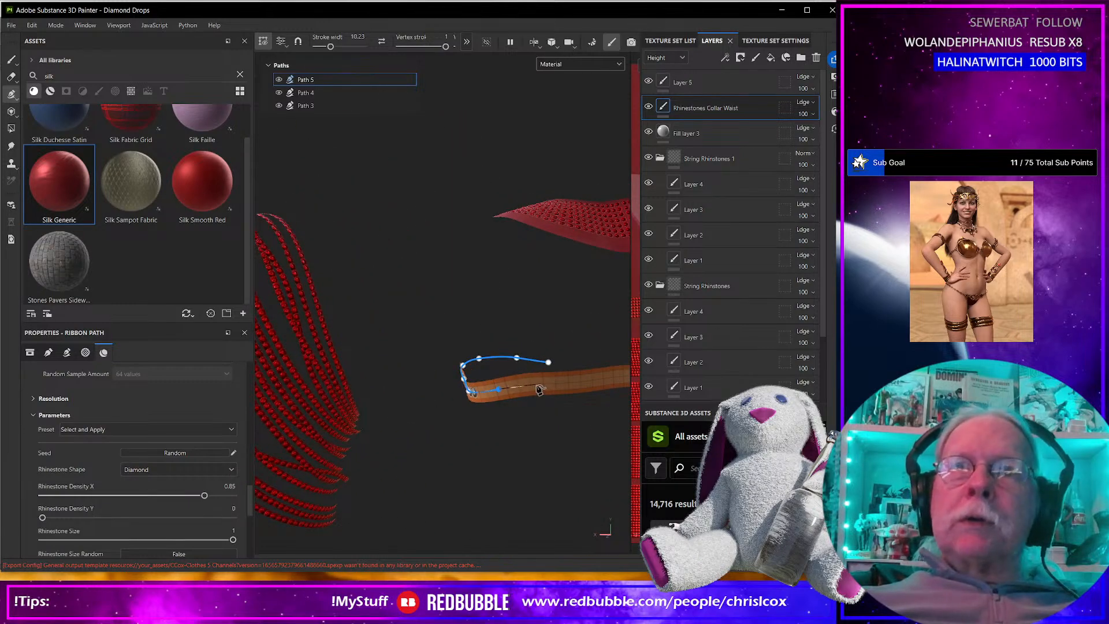
pyautogui.click(604, 378)
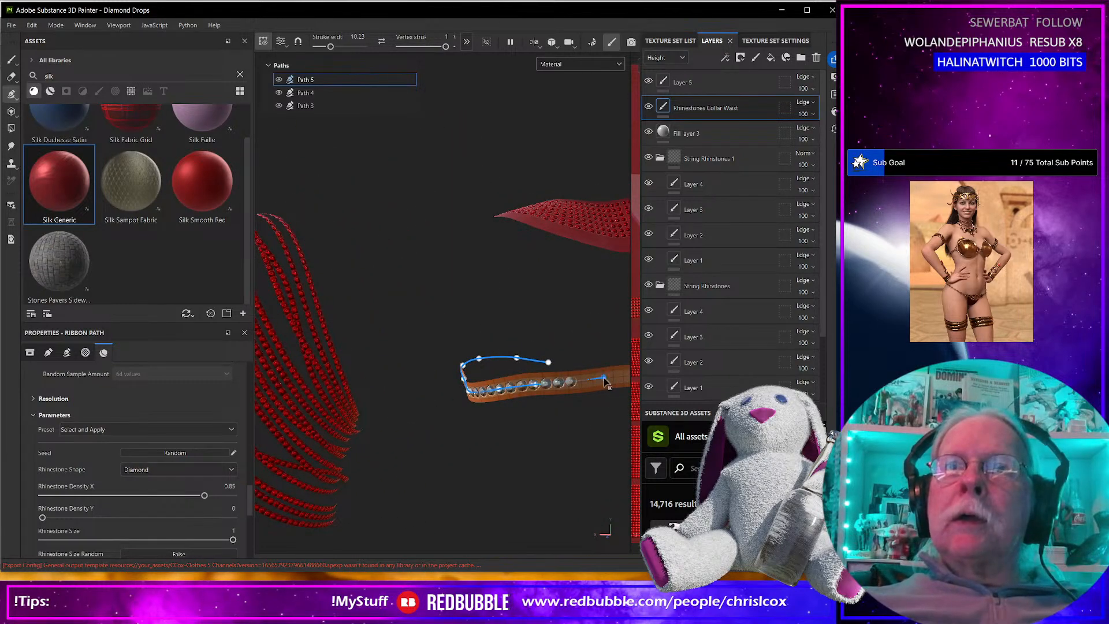
# Continue the rhinestone path along the middle of the bra's back band with another point.
pyautogui.keyDown('alt'); pyautogui.moveTo(596, 378); pyautogui.dragTo(441, 395, button='middle'); pyautogui.keyUp('alt')
pyautogui.scroll(4, 441, 396)
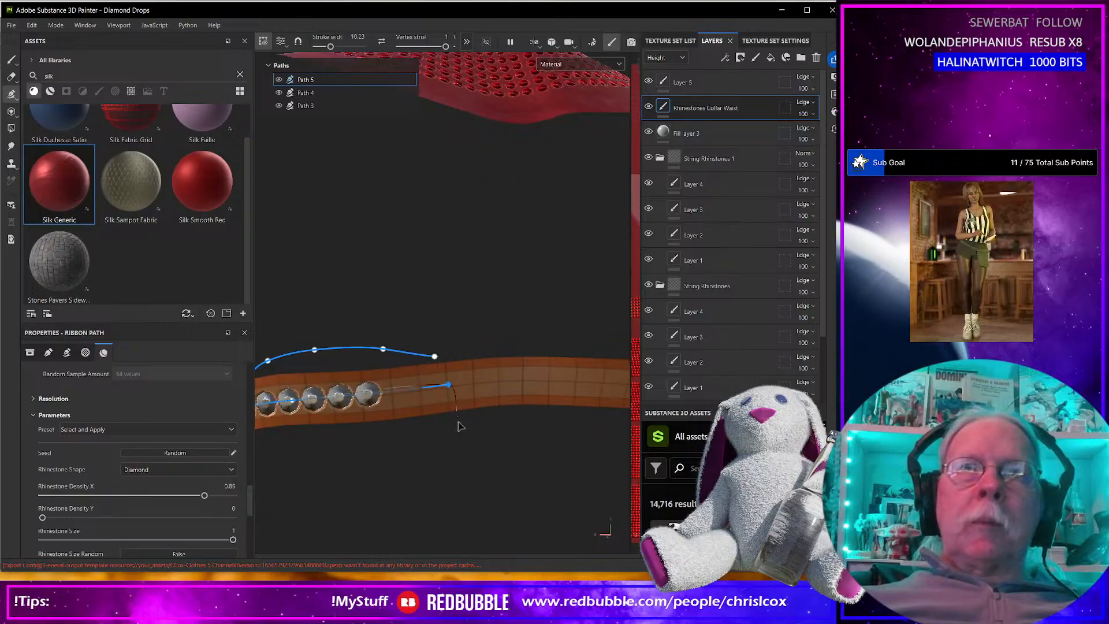
pyautogui.keyDown('alt'); pyautogui.moveTo(458, 421); pyautogui.dragTo(461, 468); pyautogui.keyUp('alt')
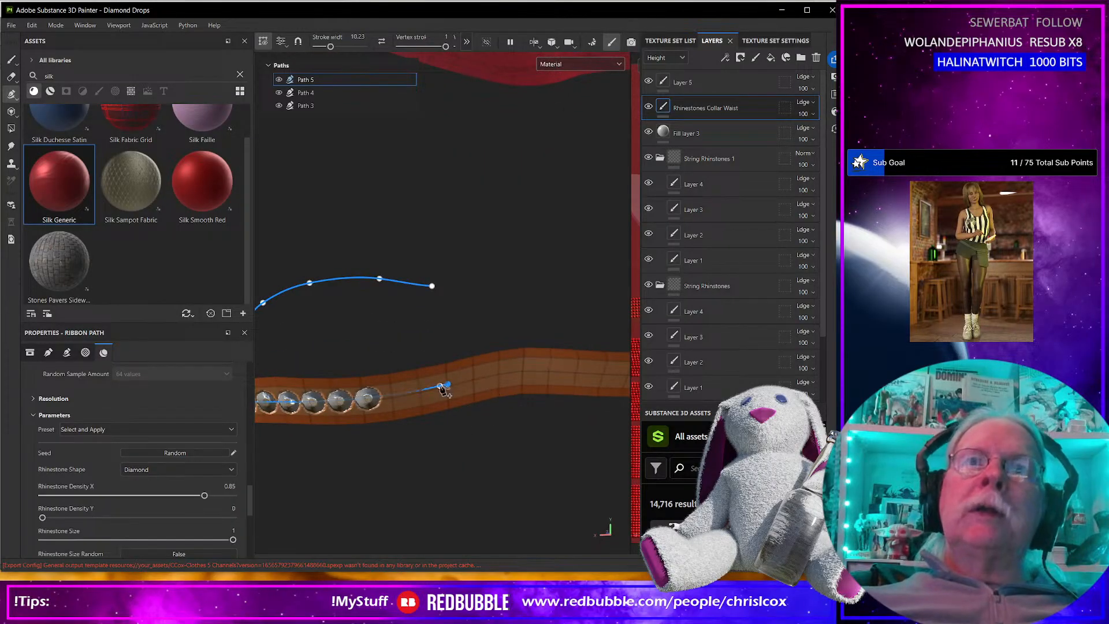
pyautogui.click(607, 376)
pyautogui.scroll(2, 602, 393)
pyautogui.scroll(-4, 602, 393)
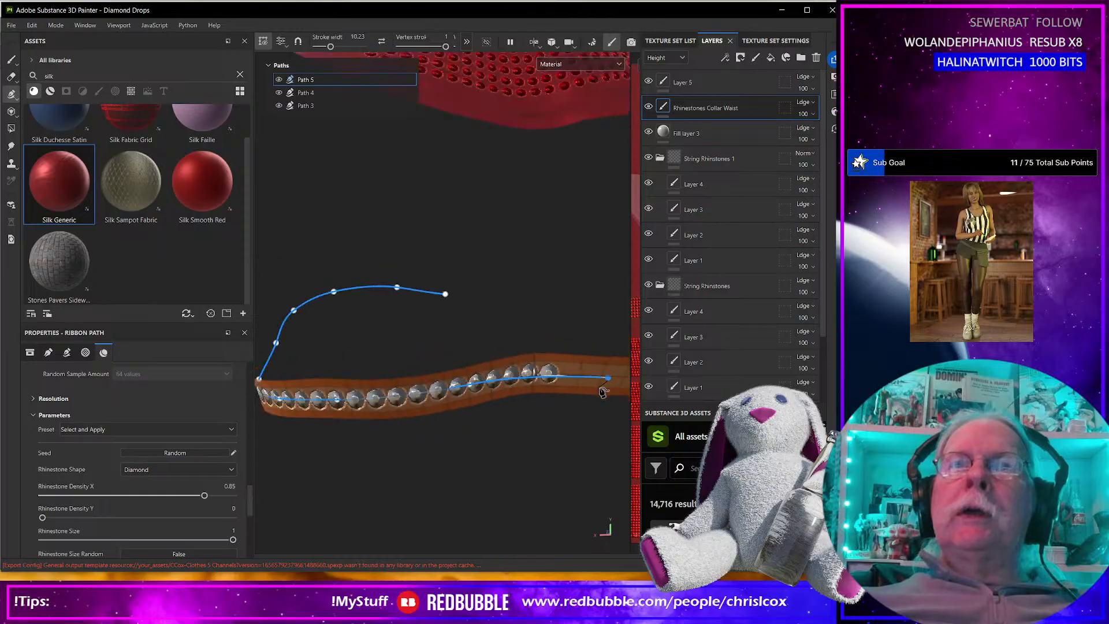
pyautogui.keyDown('alt'); pyautogui.moveTo(577, 421); pyautogui.dragTo(562, 403); pyautogui.keyUp('alt')
# Undo the single-line rhinestone path's points and its preset on the bra.
pyautogui.keyDown('alt'); pyautogui.moveTo(496, 407); pyautogui.dragTo(336, 399, button='middle'); pyautogui.keyUp('alt')
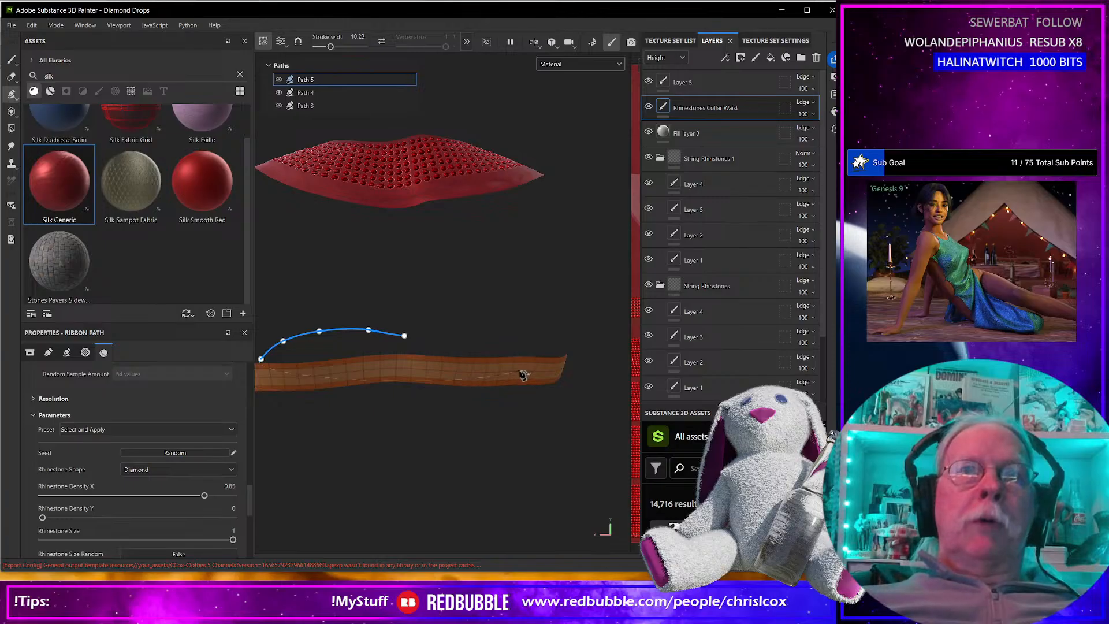
pyautogui.hotkey('ctrl', 'z')
pyautogui.hotkey('ctrl', 'z')
pyautogui.hotkey('ctrl', 'z')
pyautogui.hotkey('ctrl', 'z')
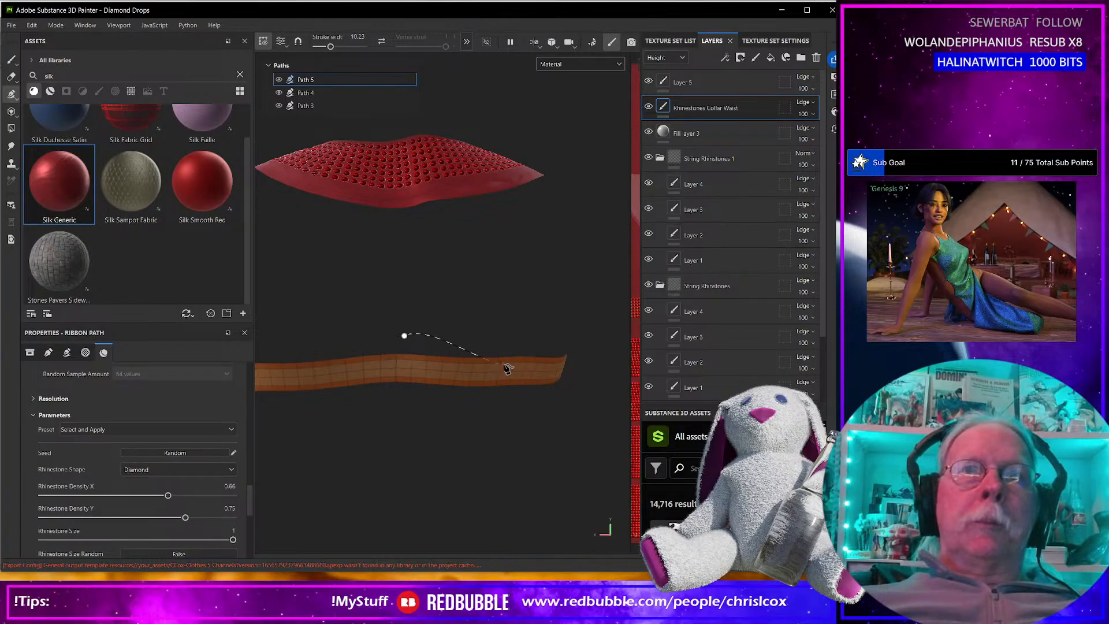
# Draw a straight rhinestone ribbon path along the two narrow band strips in the flat UV layout.
pyautogui.scroll(-6, 380, 332)
pyautogui.keyDown('alt'); pyautogui.moveTo(381, 361); pyautogui.dragTo(589, 368); pyautogui.keyUp('alt')
pyautogui.keyDown('alt'); pyautogui.moveTo(589, 368); pyautogui.dragTo(339, 373, button='middle'); pyautogui.keyUp('alt')
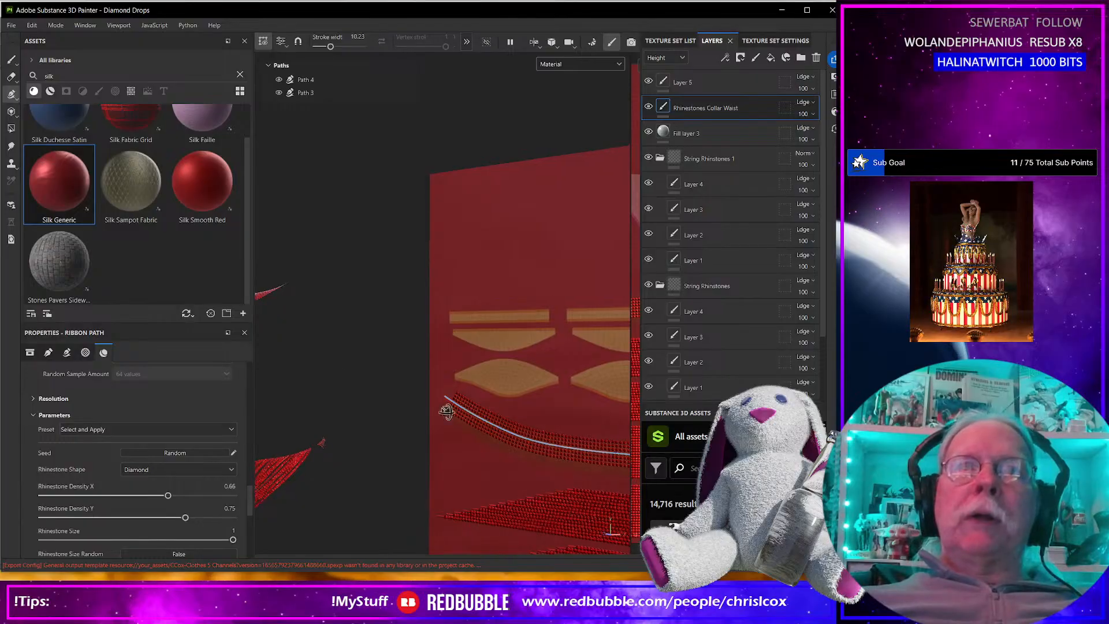
pyautogui.keyDown('alt'); pyautogui.moveTo(448, 417); pyautogui.dragTo(488, 415); pyautogui.keyUp('alt')
pyautogui.keyDown('alt'); pyautogui.moveTo(514, 404); pyautogui.dragTo(497, 403, button='middle'); pyautogui.keyUp('alt')
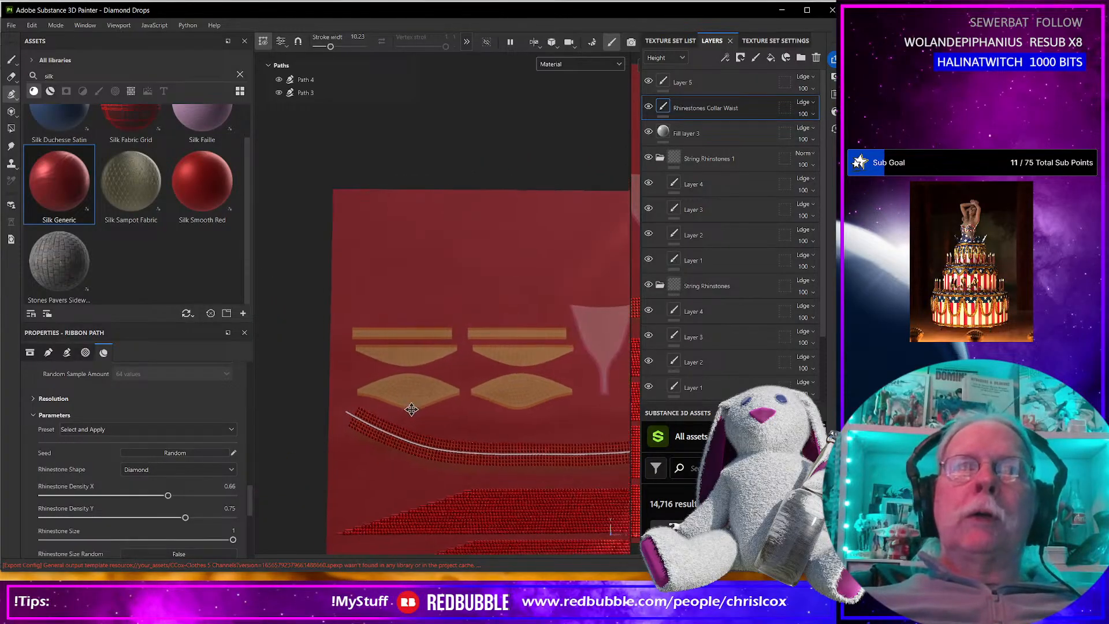
pyautogui.scroll(4, 377, 425)
pyautogui.keyDown('alt'); pyautogui.moveTo(386, 377); pyautogui.dragTo(479, 389, button='middle'); pyautogui.keyUp('alt')
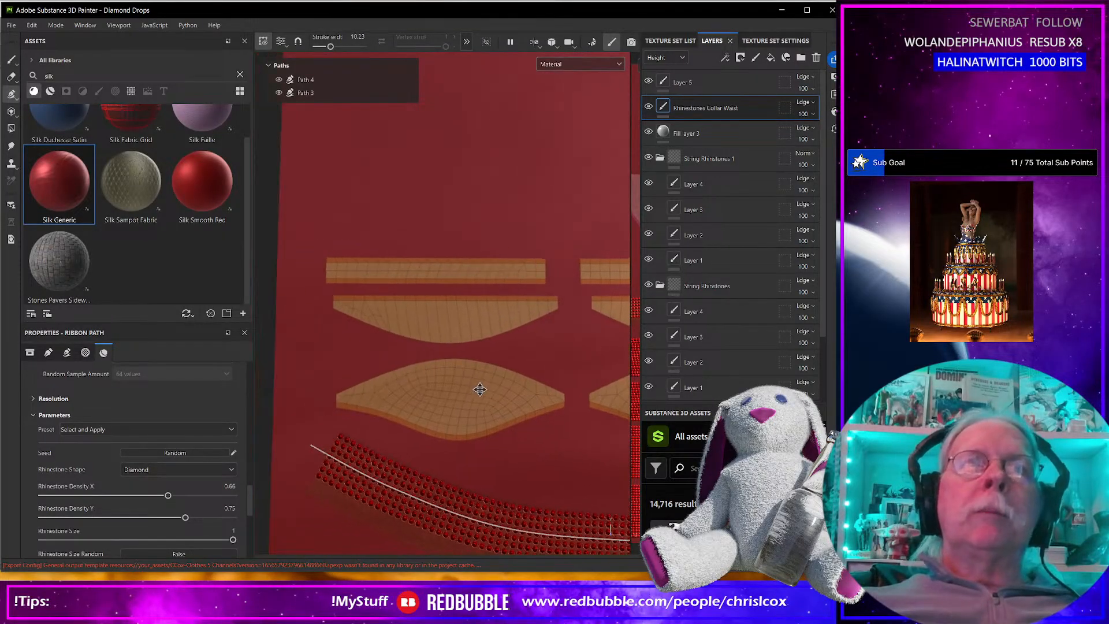
pyautogui.click(325, 269)
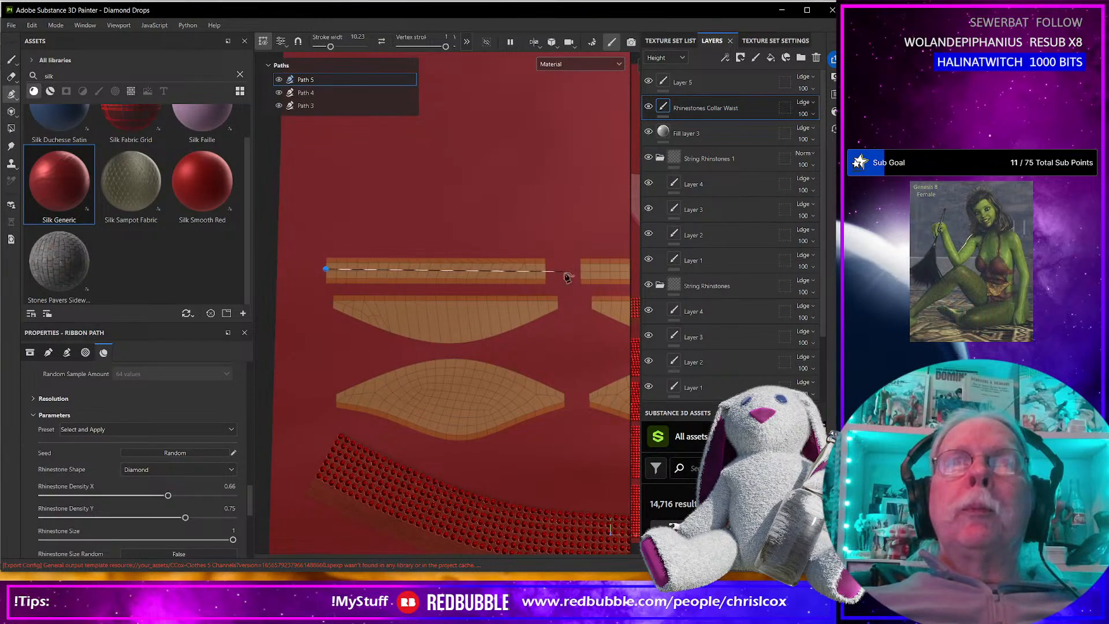
pyautogui.moveTo(604, 276); pyautogui.dragTo(399, 308, button='middle')
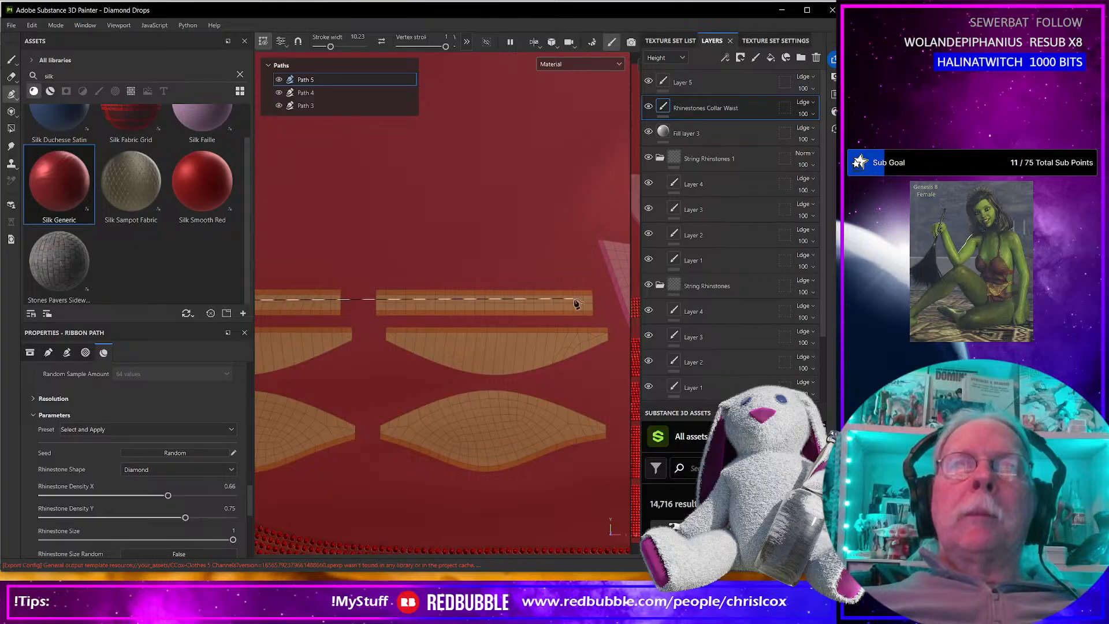
pyautogui.click(599, 302)
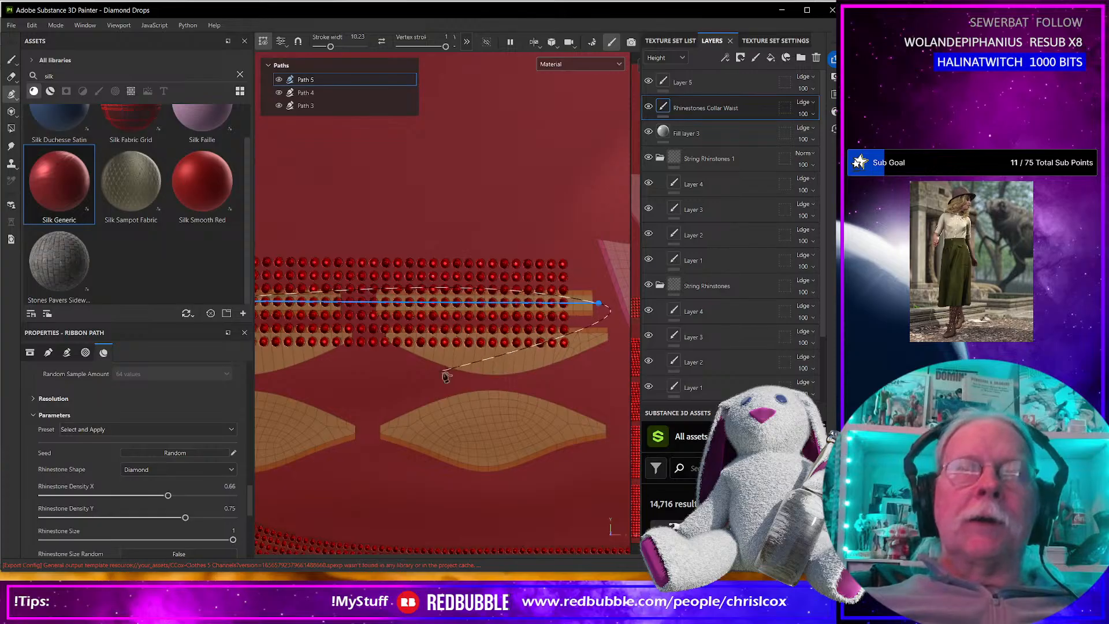
# Apply the Single Line Diamond preset to the rhinestone material of the band strip path.
pyautogui.keyDown('alt'); pyautogui.moveTo(416, 395); pyautogui.dragTo(554, 396, button='middle'); pyautogui.keyUp('alt')
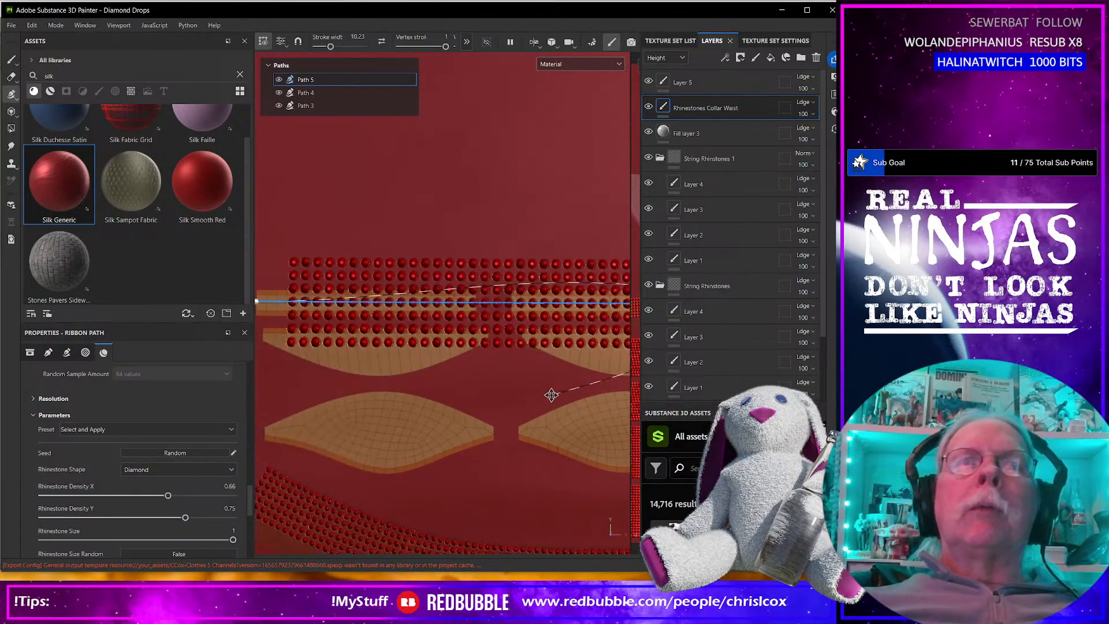
pyautogui.moveTo(410, 397); pyautogui.dragTo(515, 403, button='middle')
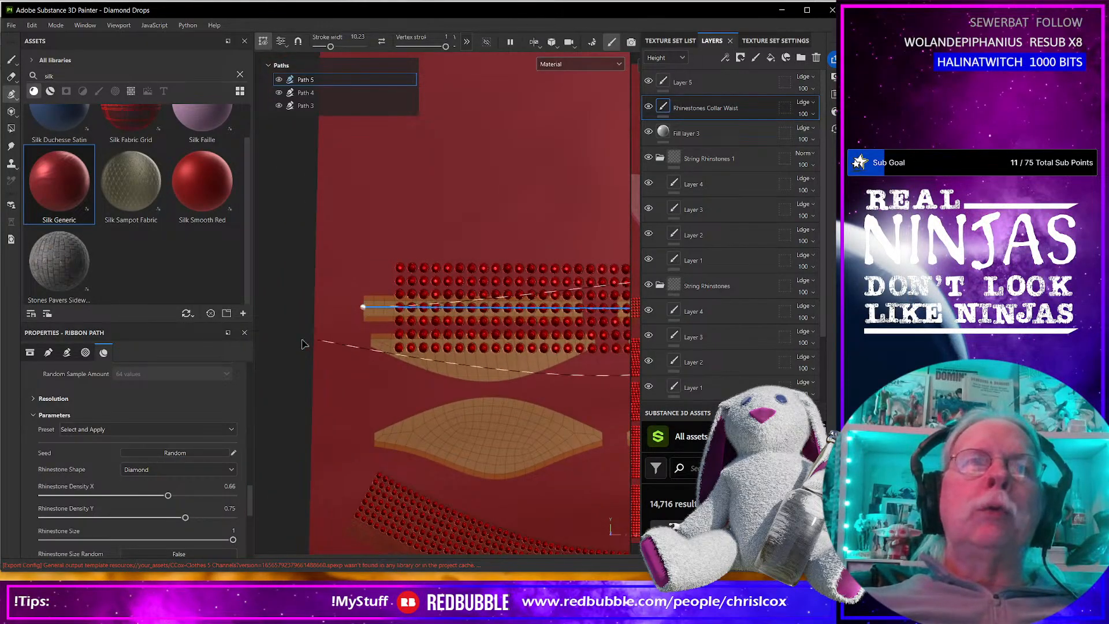
pyautogui.click(172, 429)
pyautogui.click(141, 448)
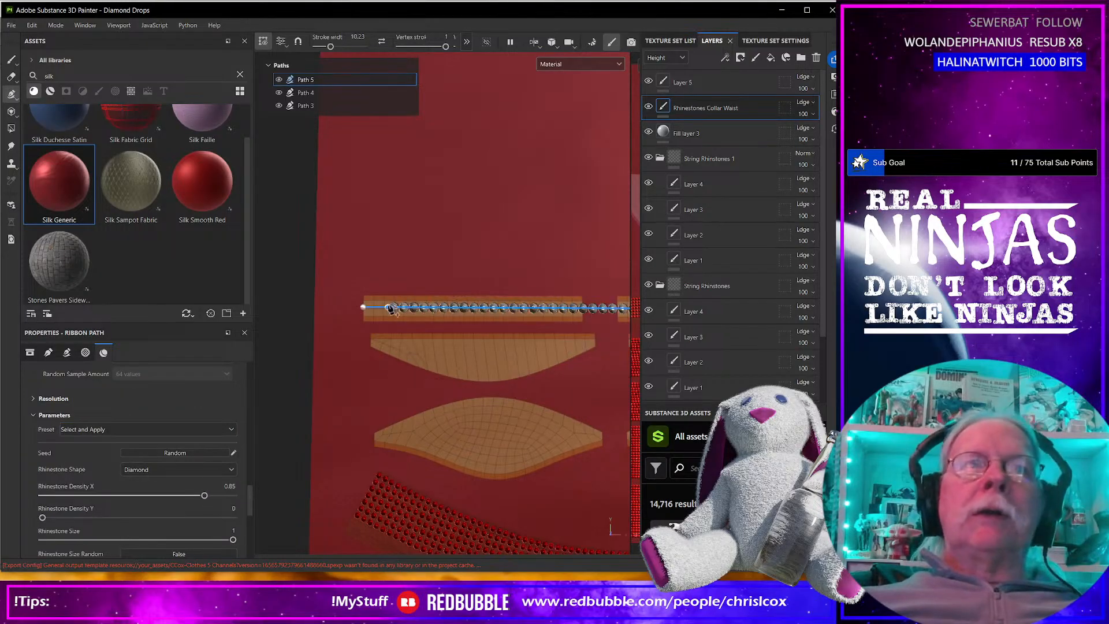
# Adjust the path's ends so it starts beyond the left strip's outer end and finishes in the gap between the strips.
pyautogui.moveTo(354, 309); pyautogui.dragTo(338, 307)
pyautogui.moveTo(531, 386); pyautogui.dragTo(451, 392, button='middle')
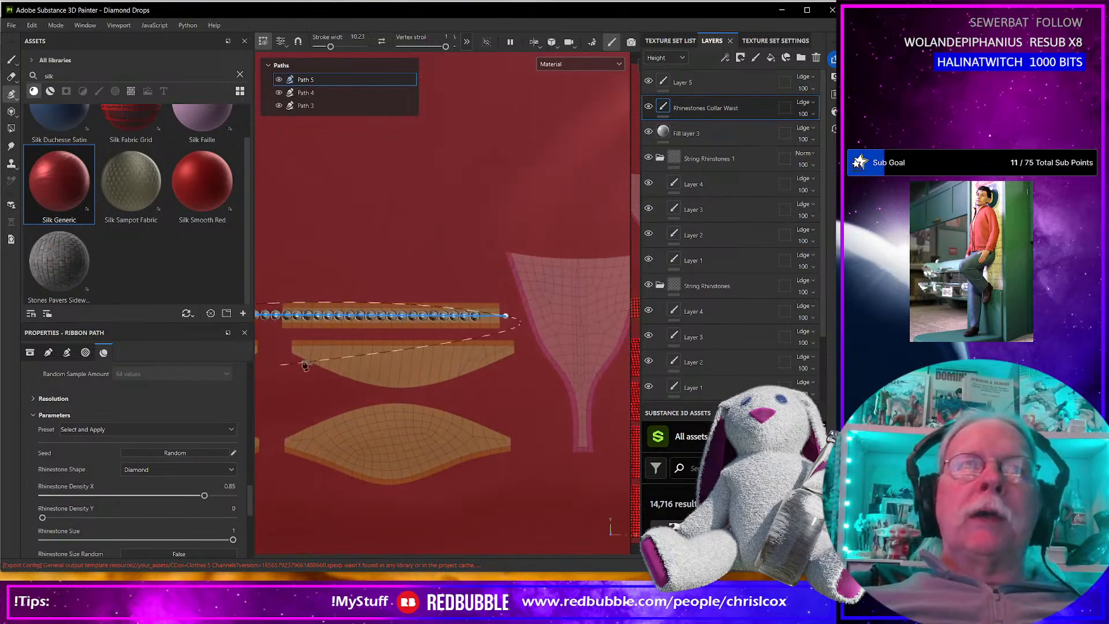
pyautogui.moveTo(508, 317); pyautogui.dragTo(524, 319)
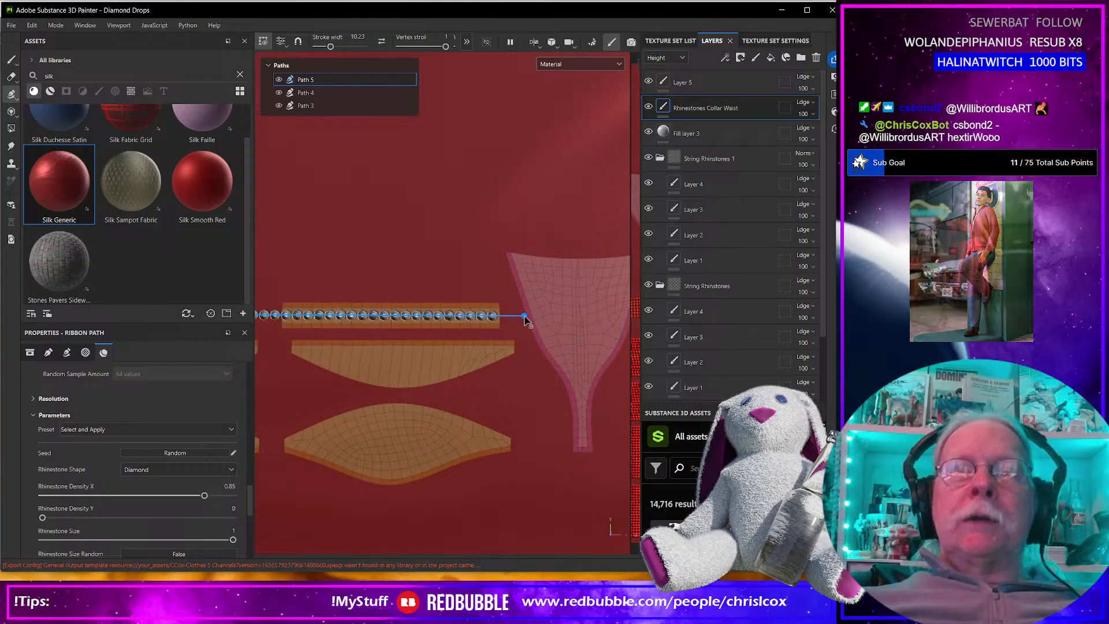
pyautogui.moveTo(525, 319); pyautogui.dragTo(462, 323)
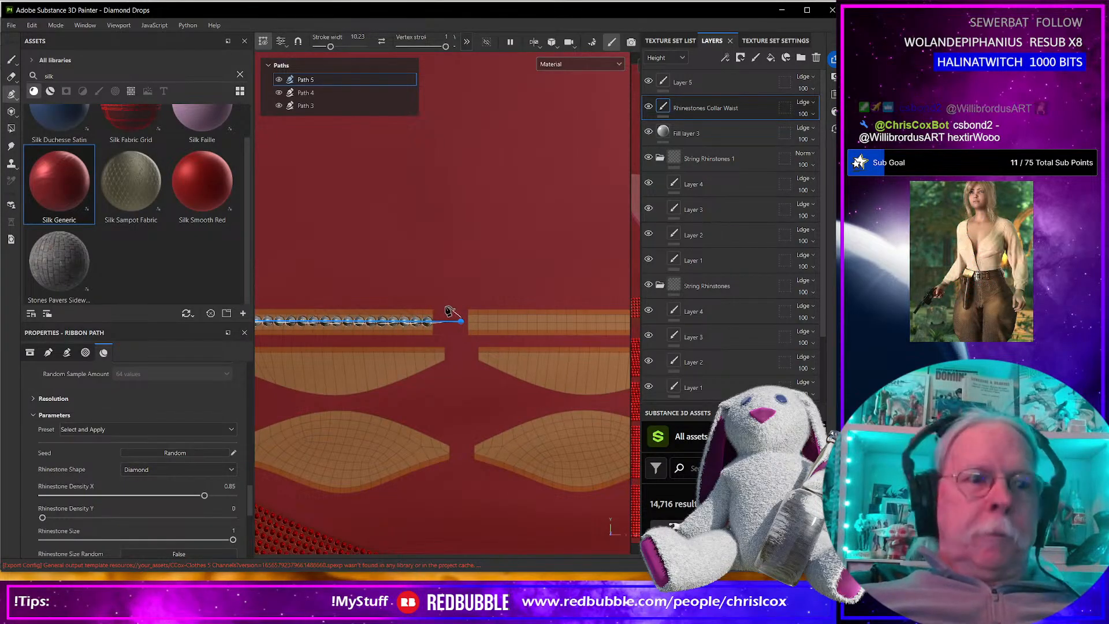
# Draw a second single-line rhinestone path from the gap across the right-hand band strip to just past its outer end.
pyautogui.click(445, 307)
pyautogui.keyDown('alt'); pyautogui.moveTo(535, 323); pyautogui.dragTo(294, 339, button='middle'); pyautogui.keyUp('alt')
pyautogui.click(461, 341)
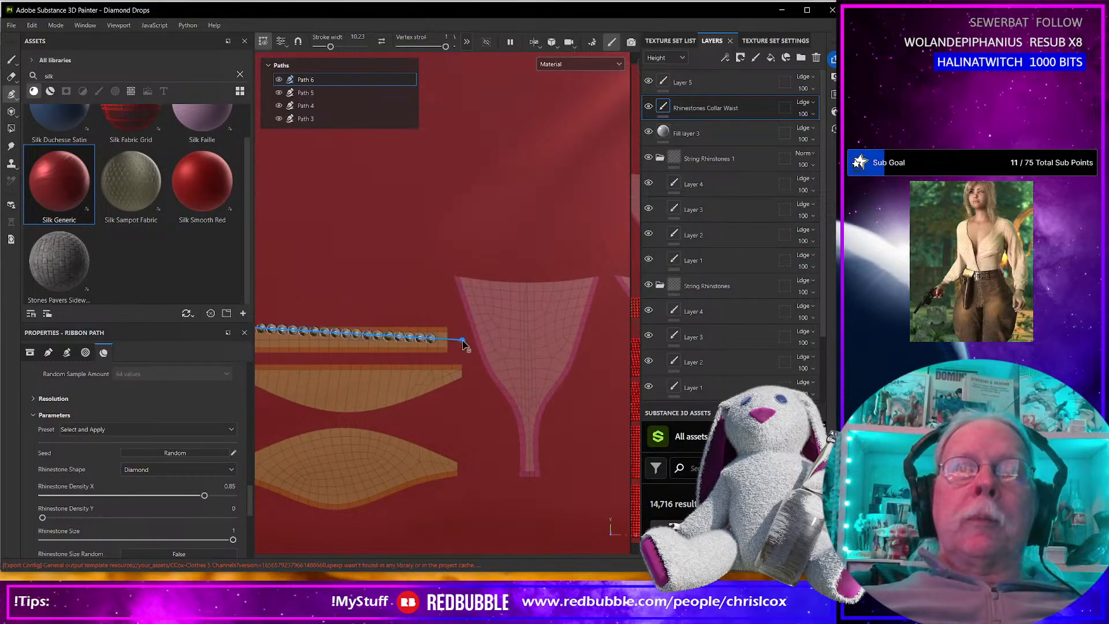
# Level the second path along the strip's centre, extend it slightly farther past the outer end, and finish the path.
pyautogui.keyDown('alt'); pyautogui.moveTo(395, 359); pyautogui.dragTo(618, 354, button='middle'); pyautogui.keyUp('alt')
pyautogui.moveTo(428, 320); pyautogui.dragTo(426, 338)
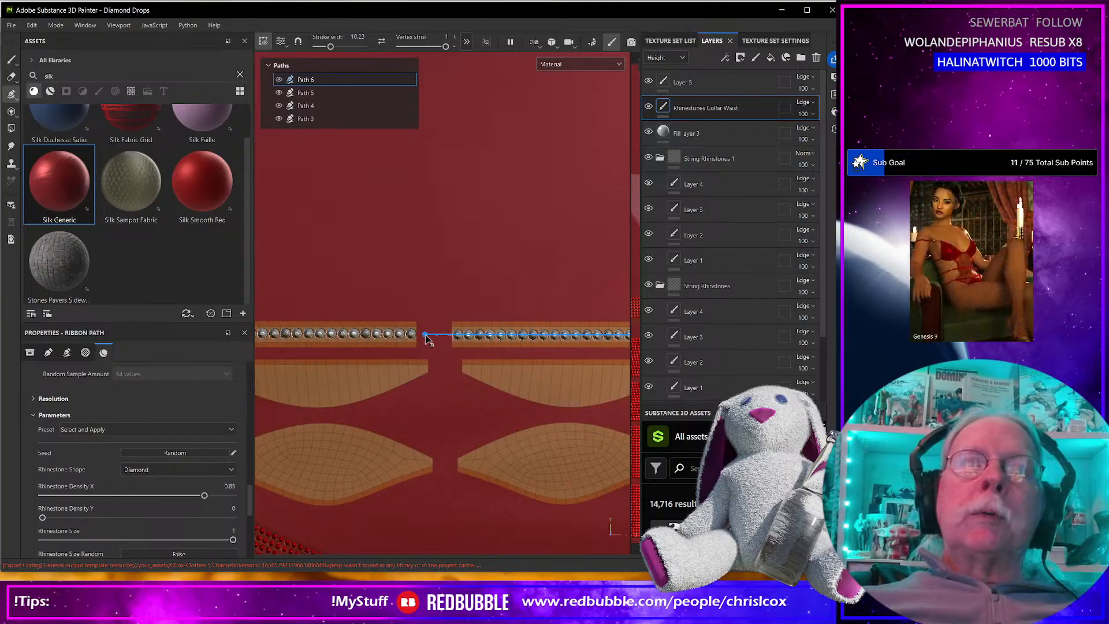
pyautogui.keyDown('alt'); pyautogui.moveTo(522, 368); pyautogui.dragTo(263, 382, button='middle'); pyautogui.keyUp('alt')
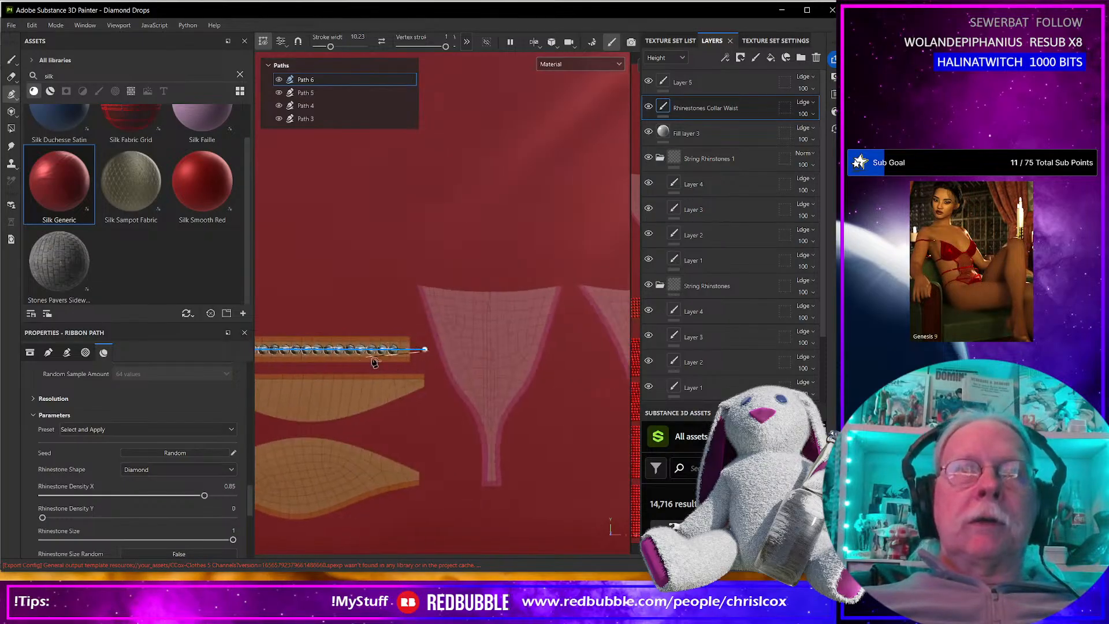
pyautogui.moveTo(425, 351); pyautogui.dragTo(436, 350)
pyautogui.keyDown('alt'); pyautogui.moveTo(420, 397); pyautogui.dragTo(532, 372, button='middle'); pyautogui.keyUp('alt')
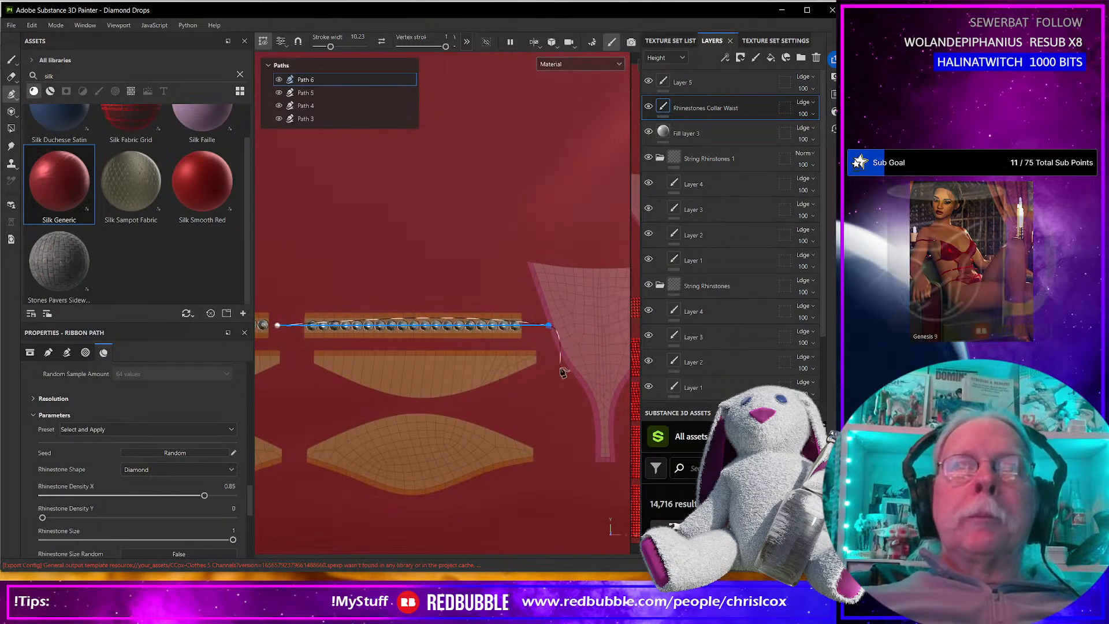
pyautogui.press('Escape')
# Try to trace a curved rhinestone path along the lower edge of the right-hand half-moon piece, with both ends extended beyond it.
pyautogui.click(534, 362)
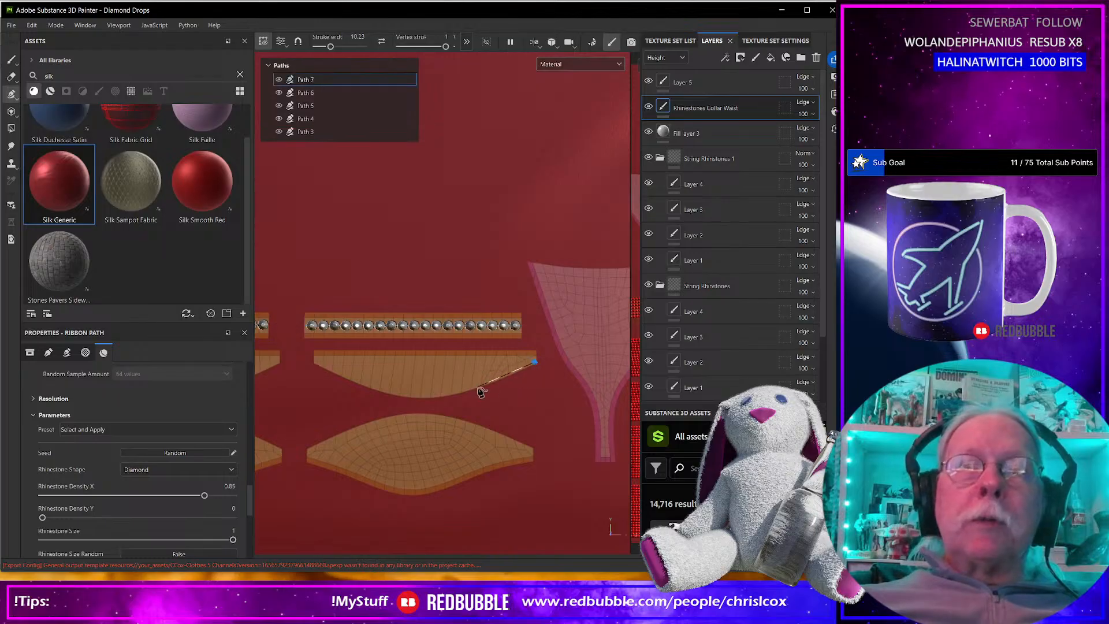
pyautogui.click(477, 389)
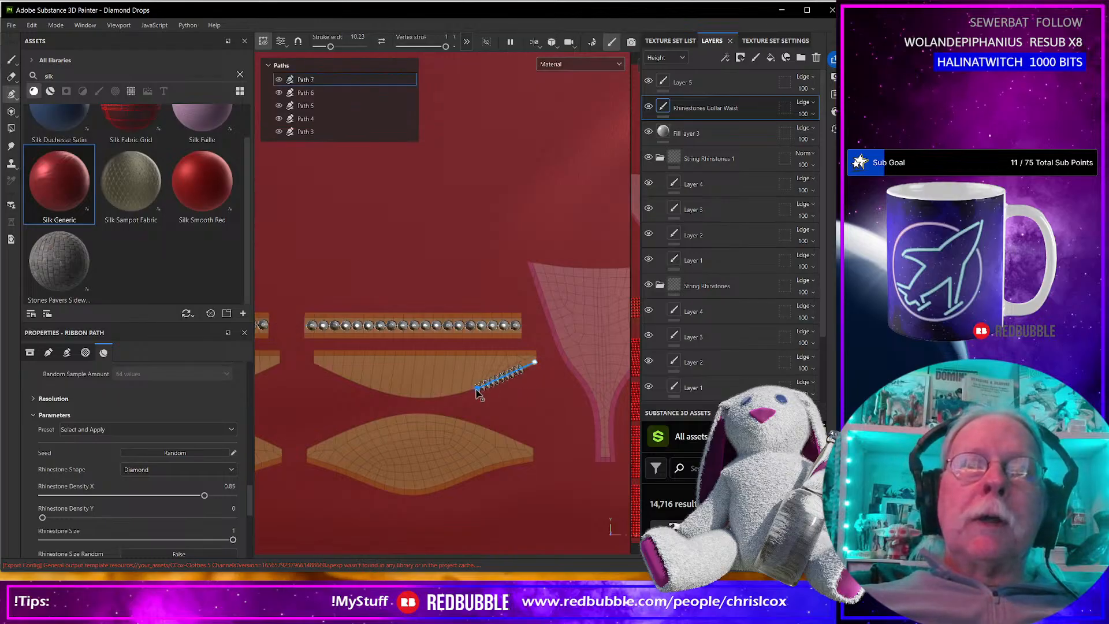
pyautogui.click(417, 398)
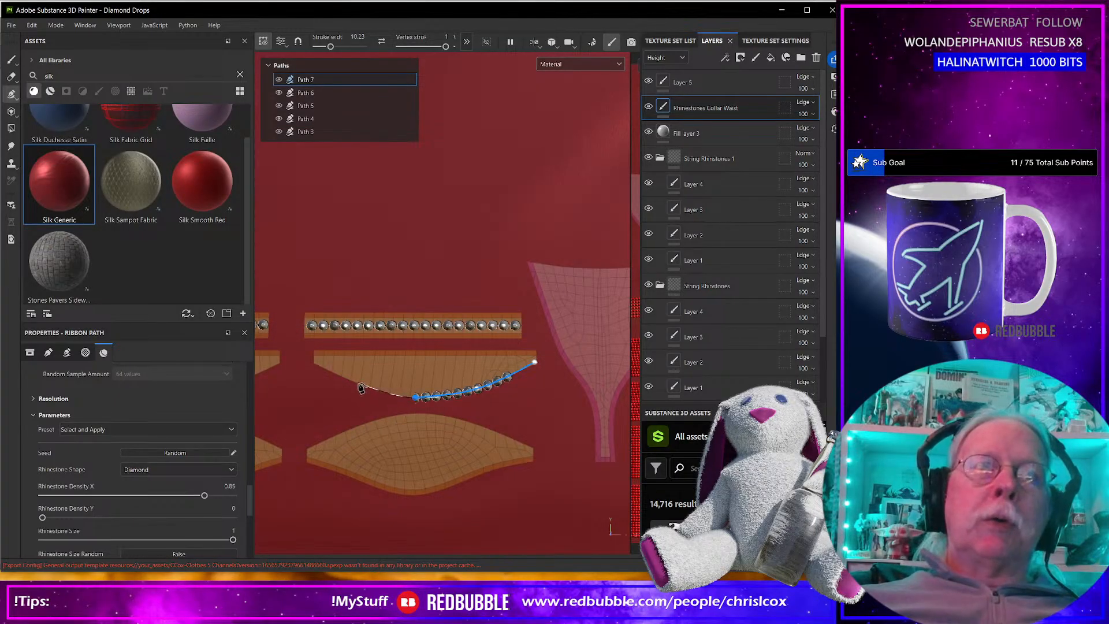
pyautogui.click(357, 384)
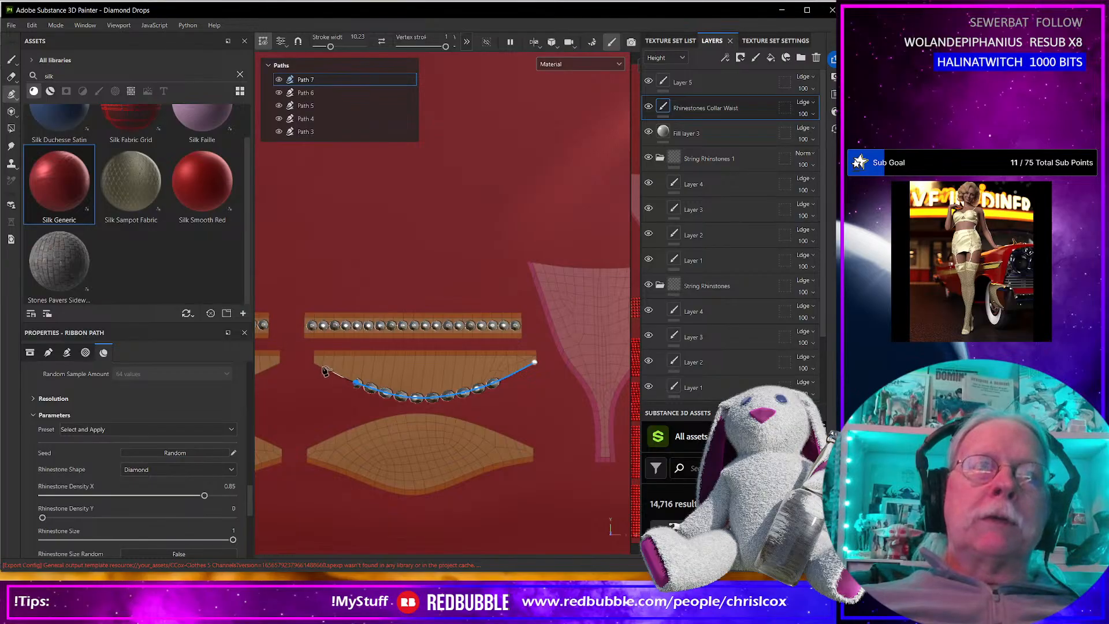
pyautogui.click(297, 354)
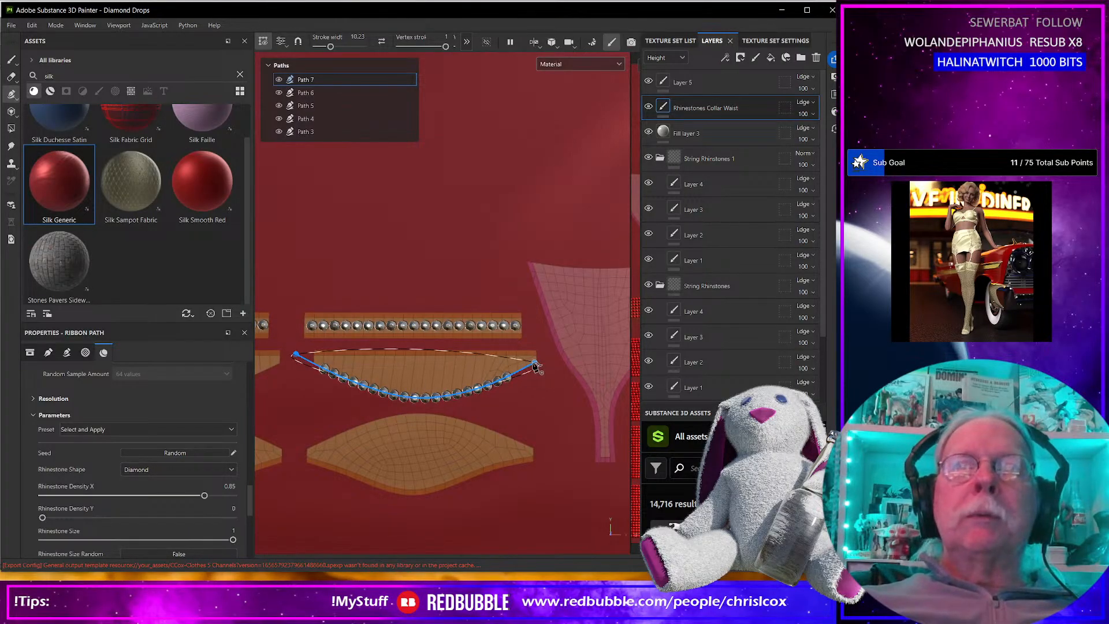
pyautogui.moveTo(537, 363); pyautogui.dragTo(563, 351)
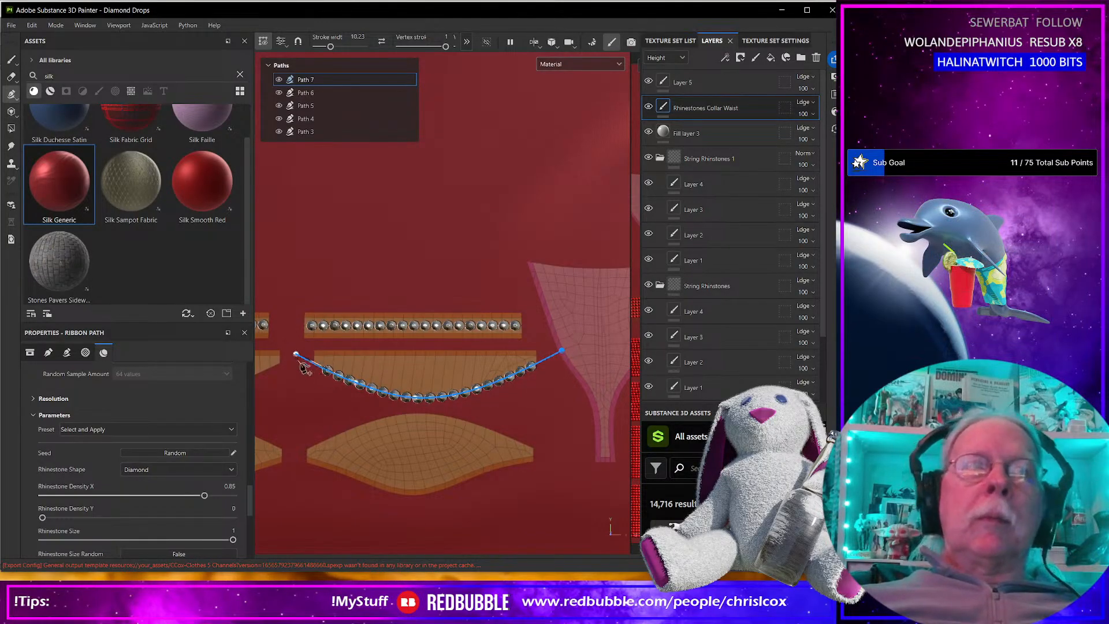
pyautogui.moveTo(295, 357); pyautogui.dragTo(287, 353)
# Check the curved rhinestone path on the bra, and undo the whole path.
pyautogui.scroll(-10, 327, 391)
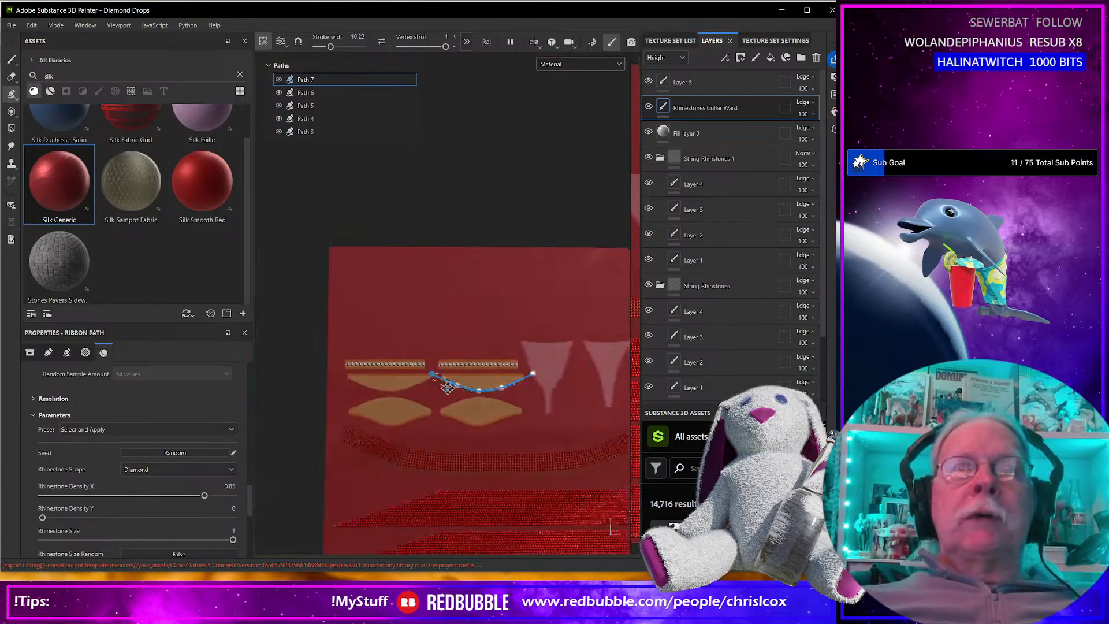
pyautogui.scroll(8, 451, 368)
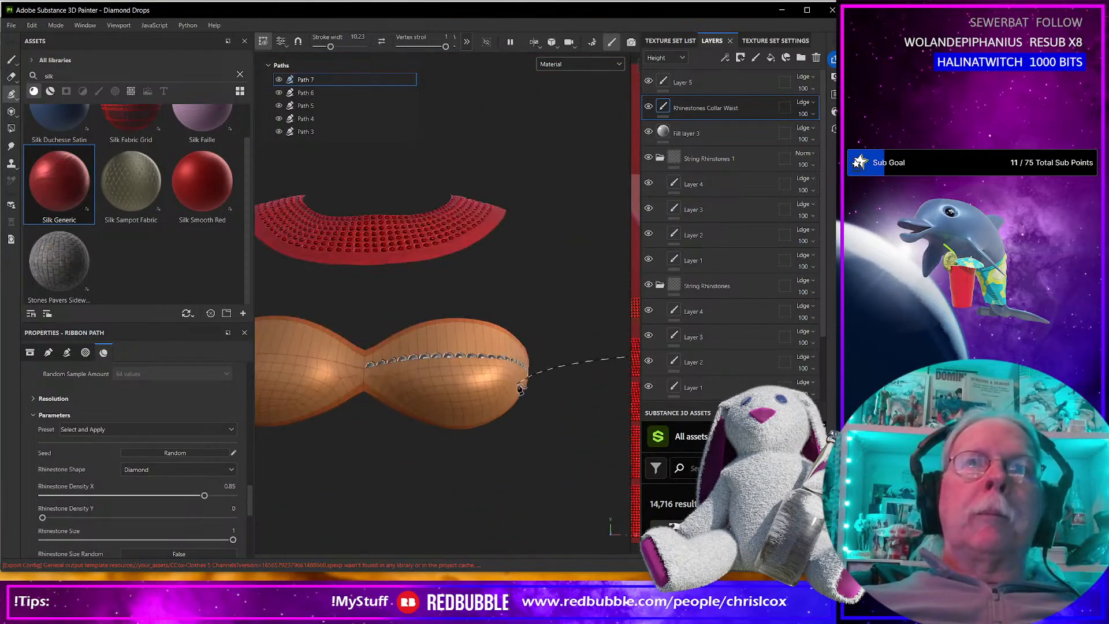
pyautogui.scroll(-4, 517, 398)
pyautogui.keyDown('alt'); pyautogui.moveTo(518, 397); pyautogui.dragTo(355, 388, button='middle'); pyautogui.keyUp('alt')
pyautogui.keyDown('alt'); pyautogui.moveTo(600, 406); pyautogui.dragTo(321, 411, button='middle'); pyautogui.keyUp('alt')
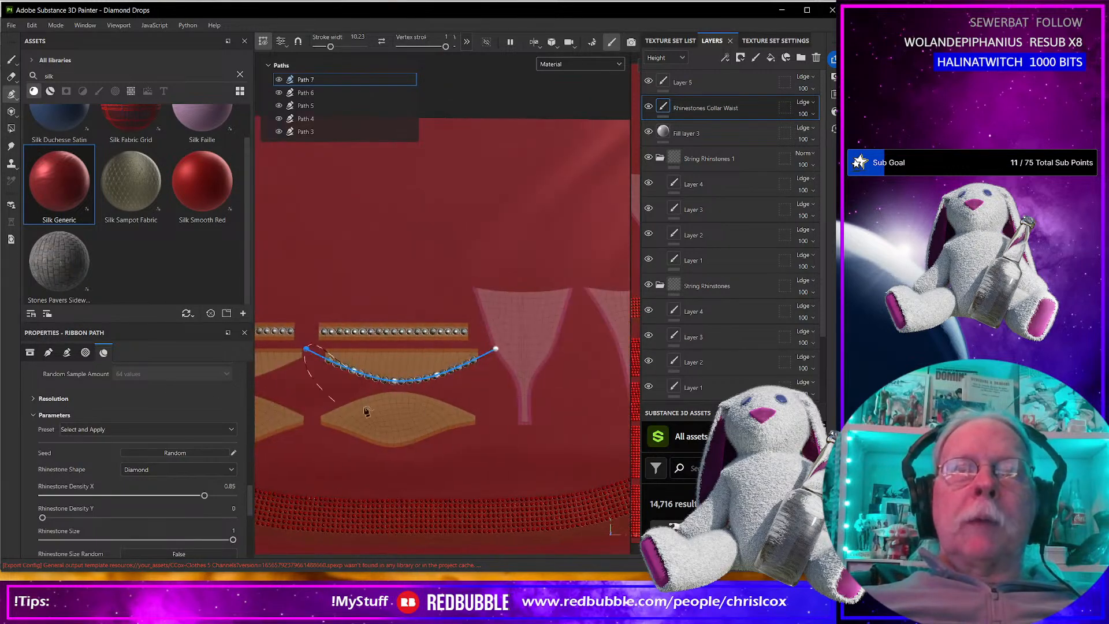
pyautogui.hotkey('ctrl', 'z')
pyautogui.hotkey('ctrl', 'z')
pyautogui.hotkey('ctrl', 'z')
pyautogui.hotkey('ctrl', 'z')
pyautogui.hotkey('ctrl', 'z')
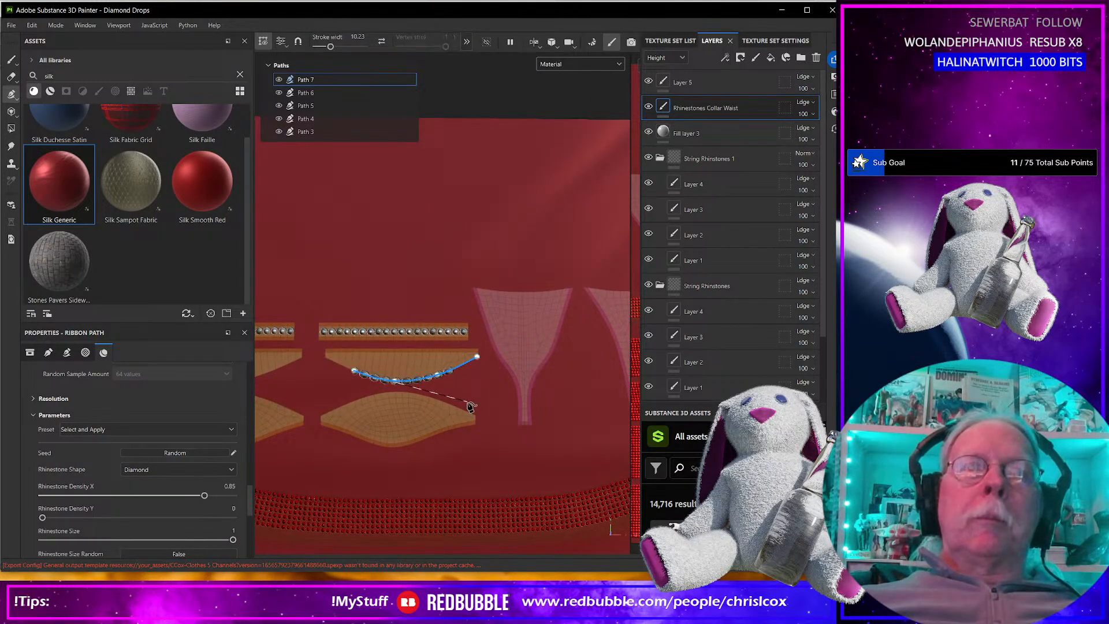
pyautogui.hotkey('ctrl', 'z')
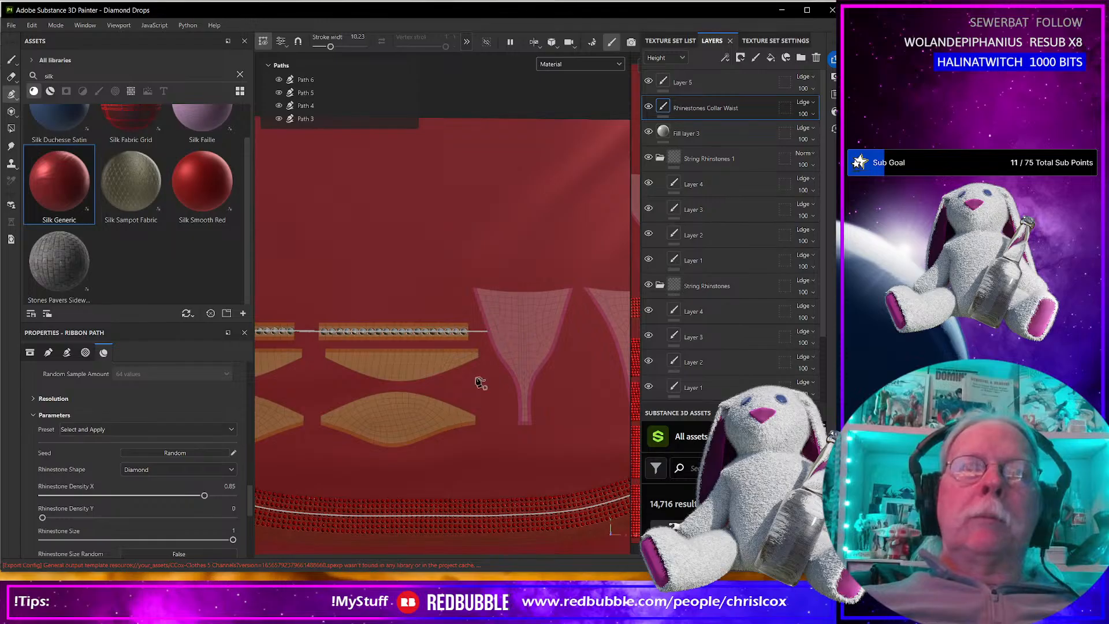
# Redraw the single-line rhinestone path along the curved lower edge of the right-hand half-moon piece.
pyautogui.scroll(3, 485, 363)
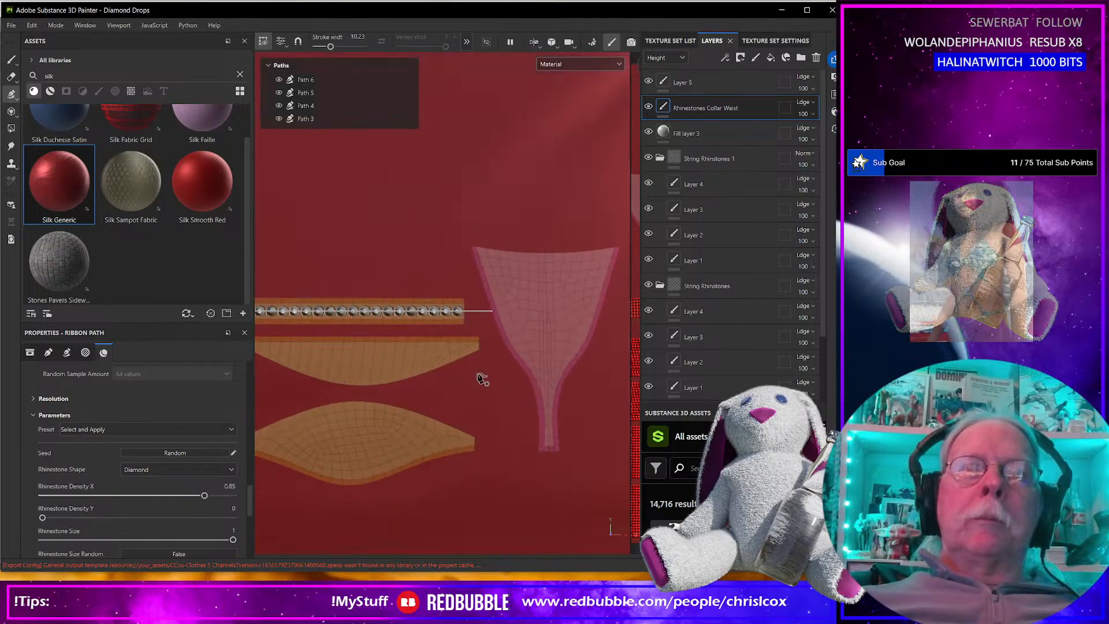
pyautogui.click(484, 337)
pyautogui.click(312, 381)
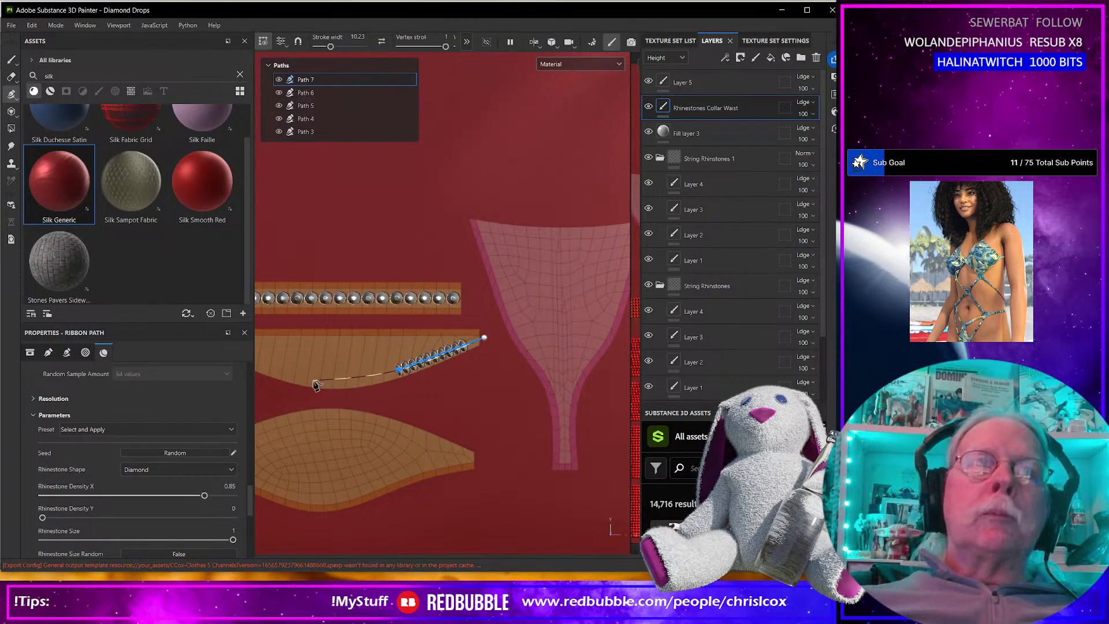
pyautogui.moveTo(311, 386); pyautogui.dragTo(488, 398, button='middle')
pyautogui.click(405, 360)
pyautogui.click(359, 342)
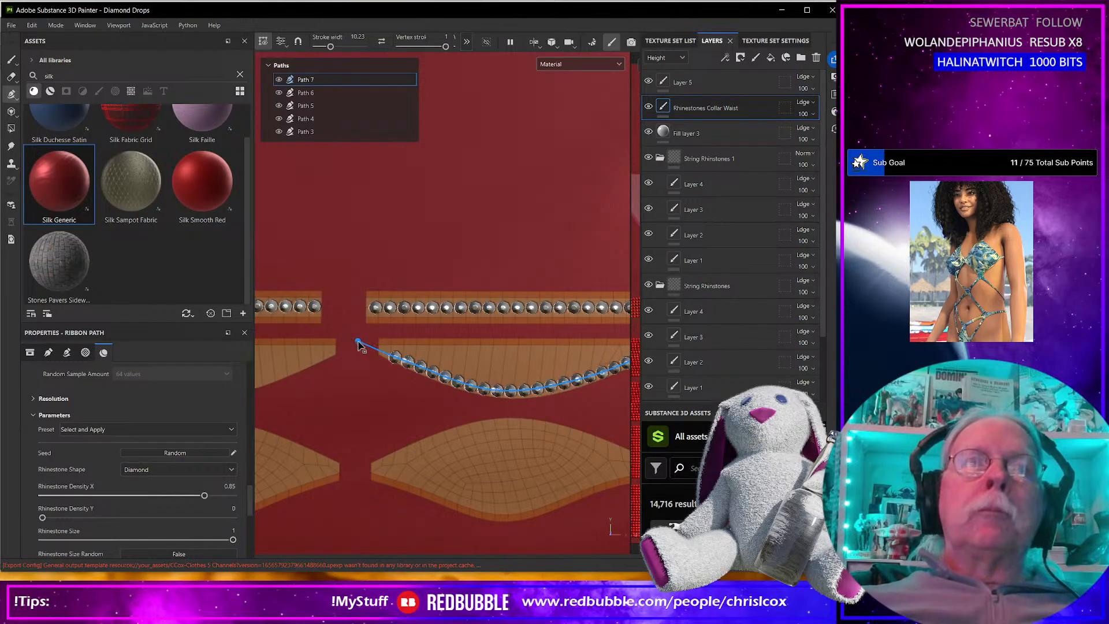
# Extend both ends of the curved path beyond the half-moon piece's tips and finish the path.
pyautogui.moveTo(358, 342); pyautogui.dragTo(350, 334)
pyautogui.keyDown('alt'); pyautogui.moveTo(364, 365); pyautogui.dragTo(239, 385, button='middle'); pyautogui.keyUp('alt')
pyautogui.moveTo(540, 376); pyautogui.dragTo(564, 356)
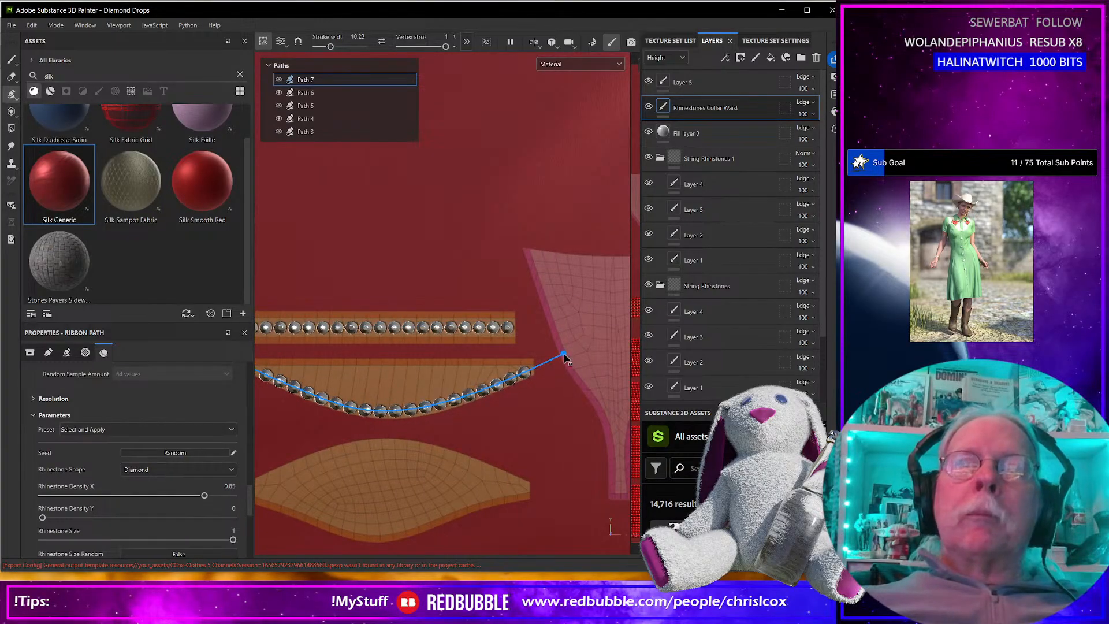
pyautogui.keyDown('alt'); pyautogui.moveTo(477, 454); pyautogui.dragTo(569, 427, button='middle'); pyautogui.keyUp('alt')
pyautogui.keyDown('alt'); pyautogui.moveTo(585, 471); pyautogui.dragTo(552, 437, button='middle'); pyautogui.keyUp('alt')
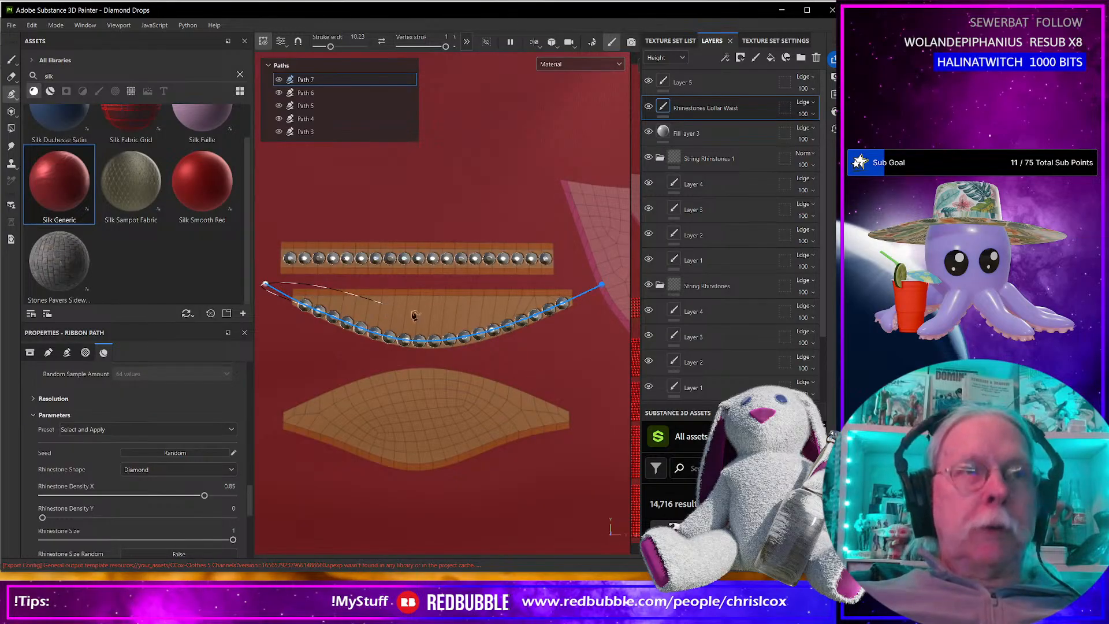
pyautogui.press('Escape')
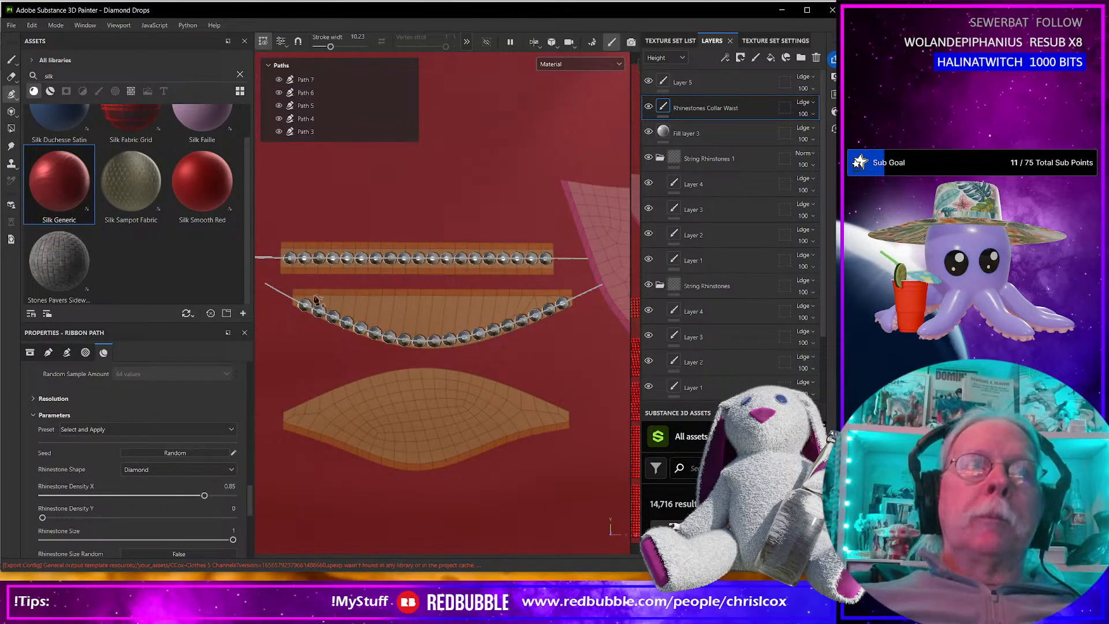
# Draw a second curved rhinestone row just above the first on the half-moon piece, fitting its ends near the piece's tips.
pyautogui.click(284, 277)
pyautogui.click(413, 325)
pyautogui.click(494, 312)
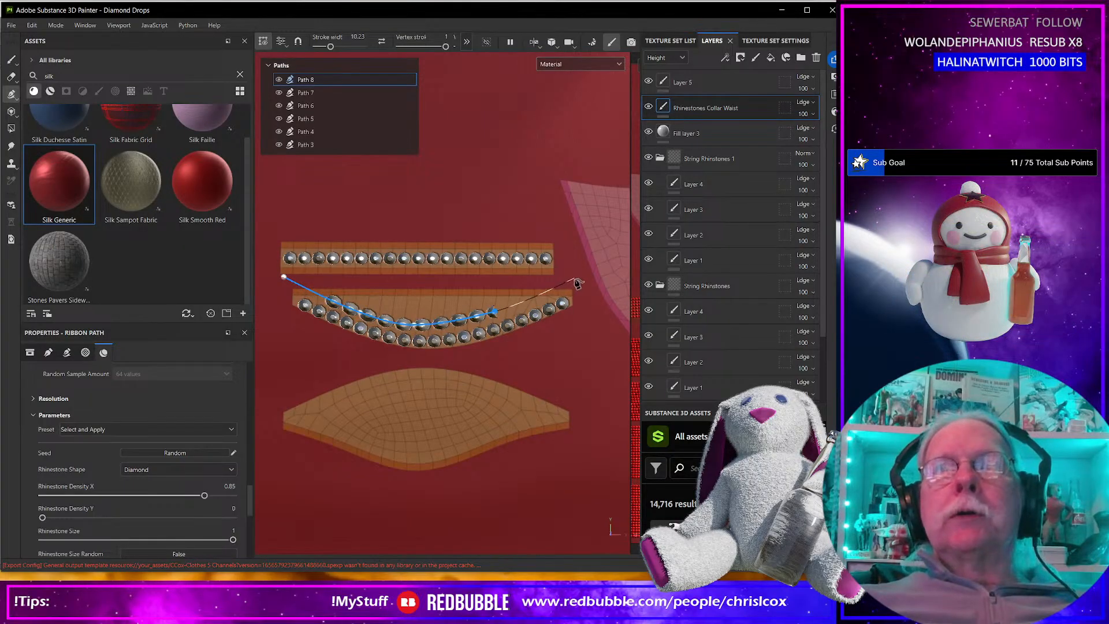
pyautogui.click(574, 280)
pyautogui.moveTo(575, 282); pyautogui.dragTo(574, 292)
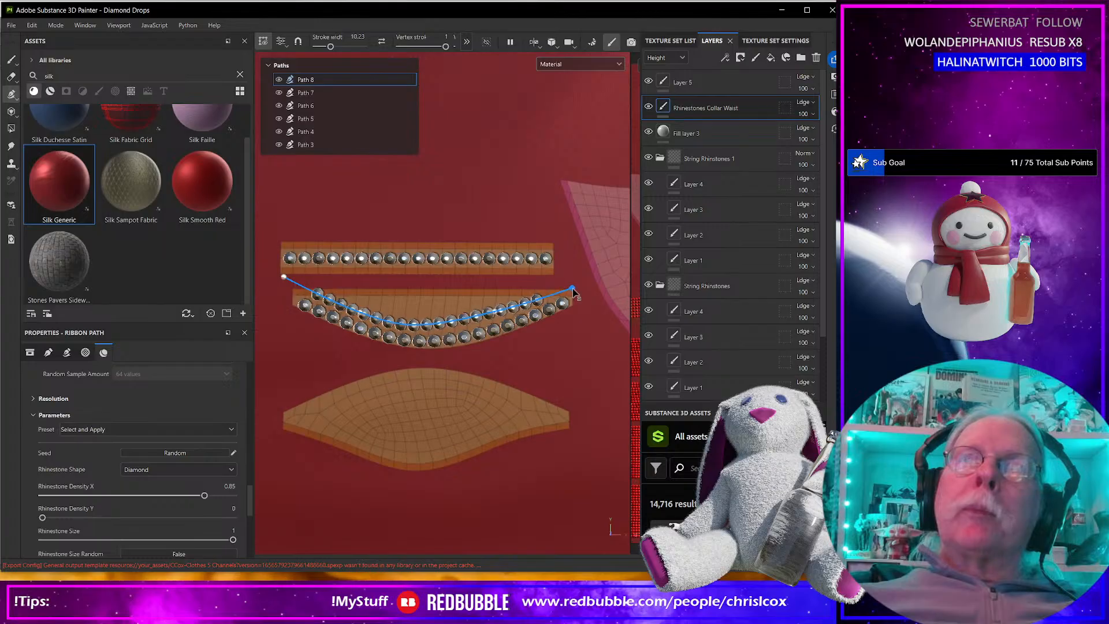
pyautogui.moveTo(287, 279); pyautogui.dragTo(296, 290)
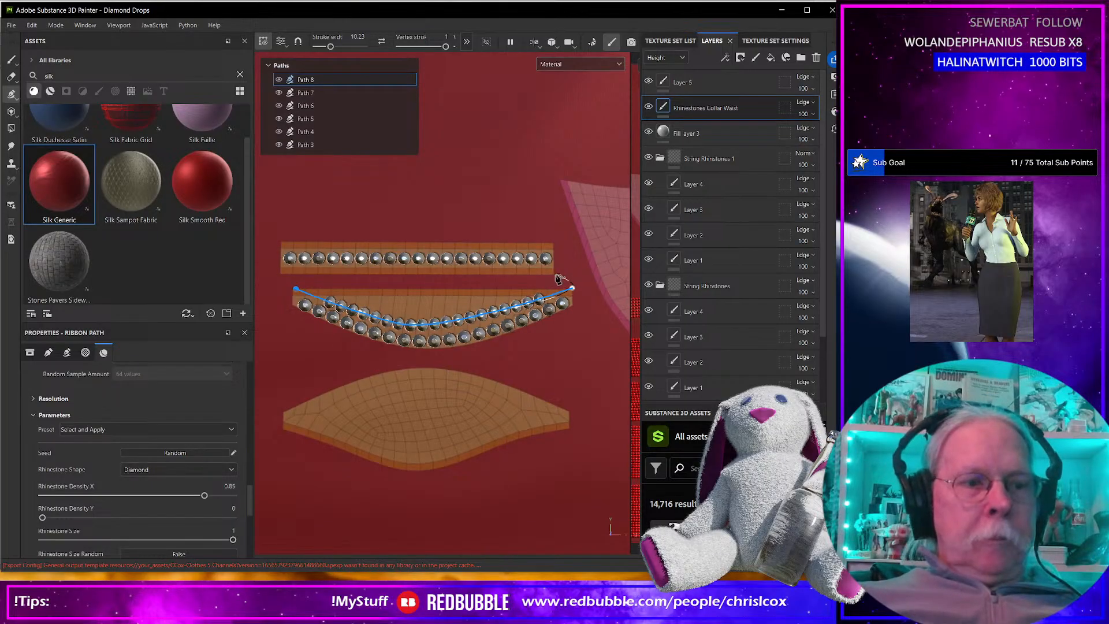
pyautogui.press('Escape')
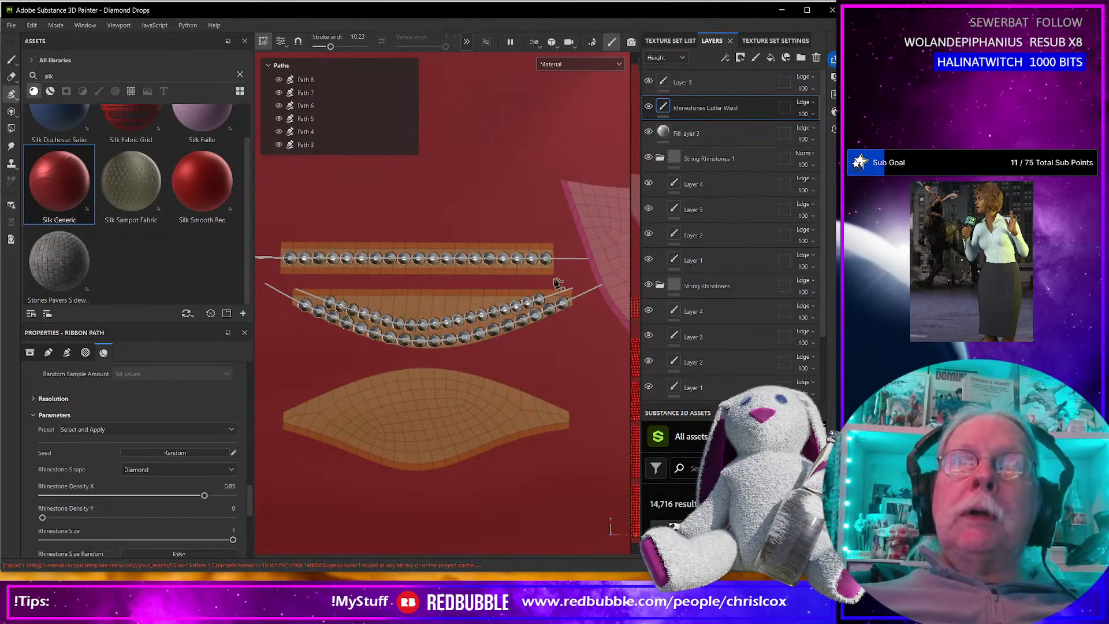
# Draw a third curved rhinestone row above the second on the half-moon piece and shift its left end inward.
pyautogui.click(553, 278)
pyautogui.click(437, 314)
pyautogui.click(307, 281)
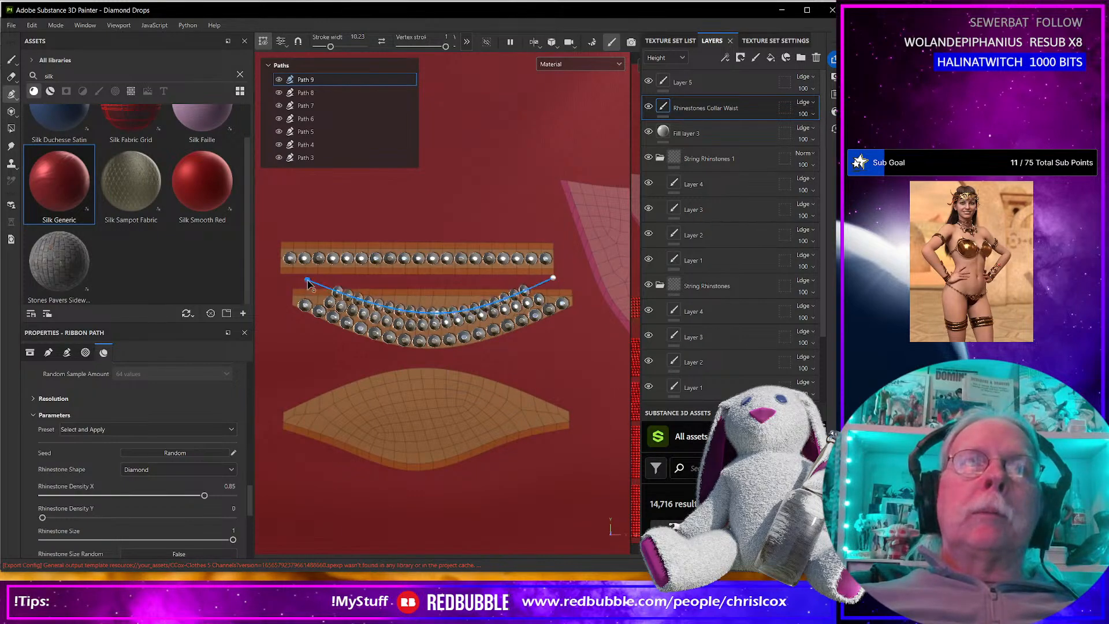
pyautogui.moveTo(307, 282); pyautogui.dragTo(341, 287)
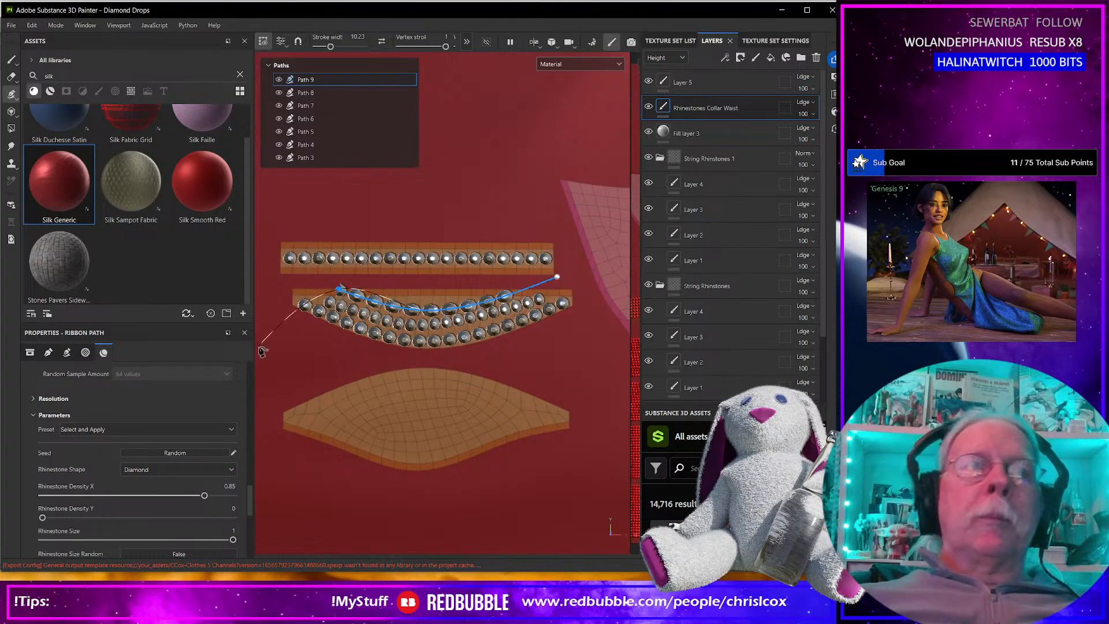
pyautogui.scroll(10, 137, 458)
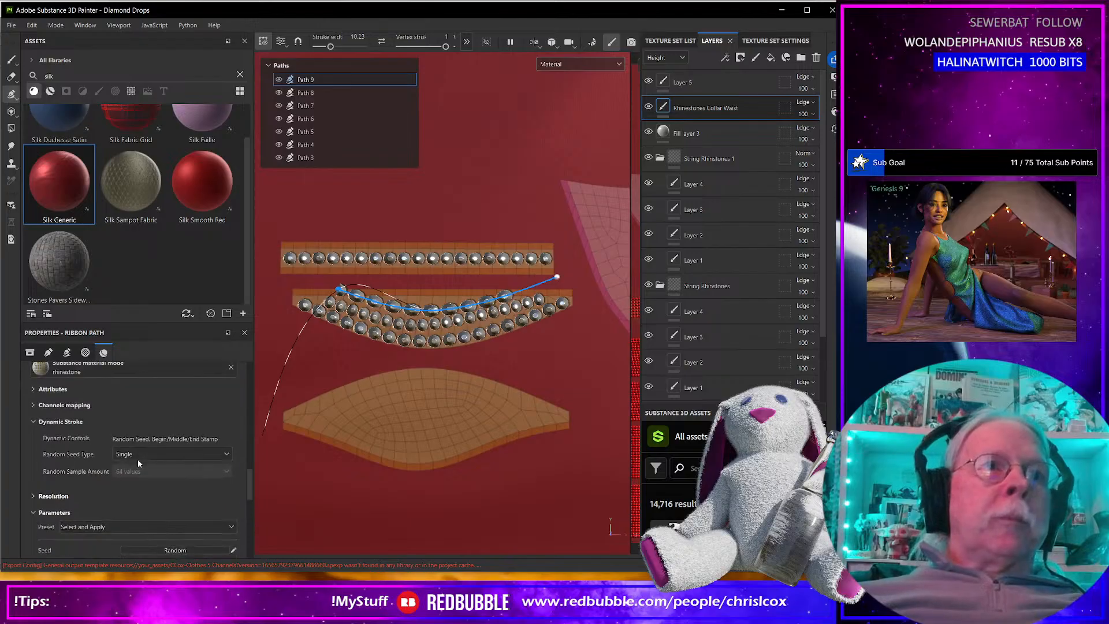
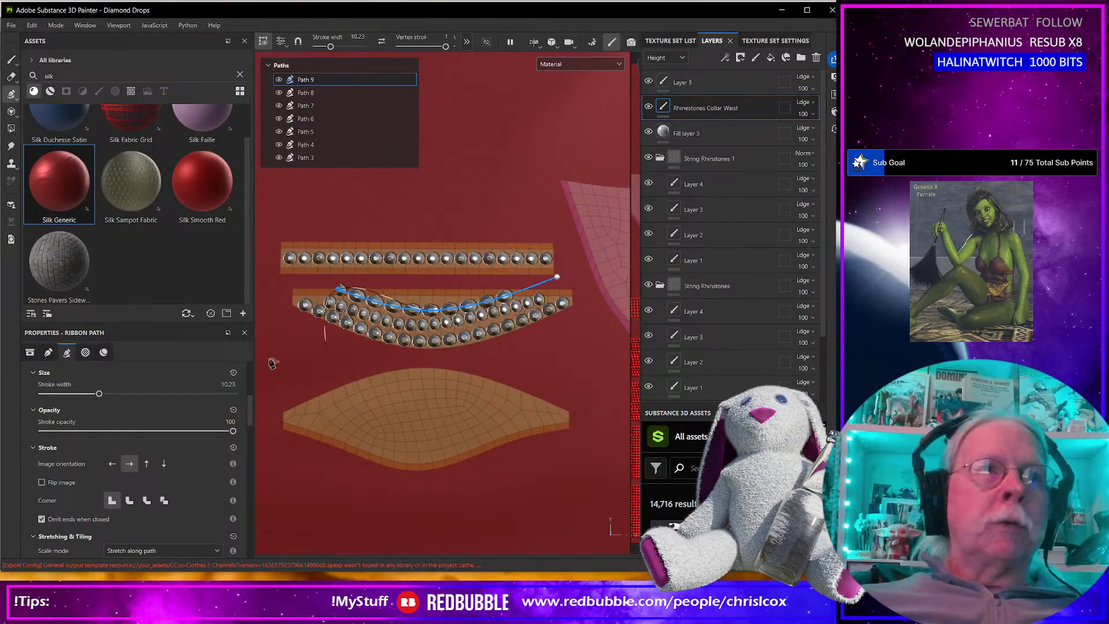
# Set the third half-moon row's stroke width to 8.11 and move the path's right end inward.
pyautogui.moveTo(97, 393); pyautogui.dragTo(91, 395)
pyautogui.scroll(-3, 244, 370)
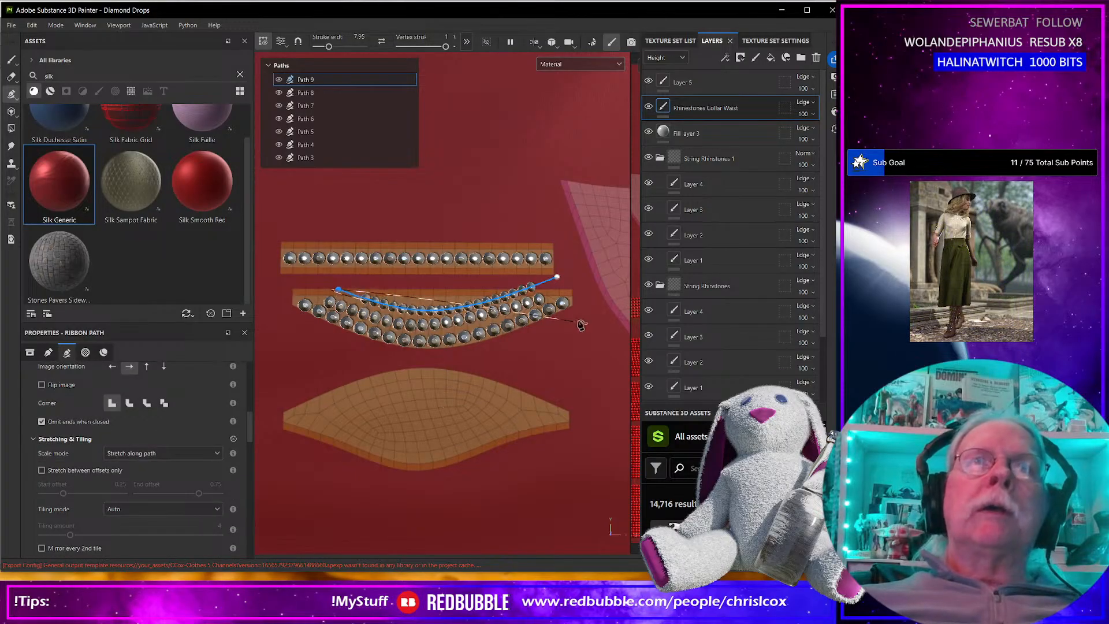
pyautogui.scroll(3, 571, 279)
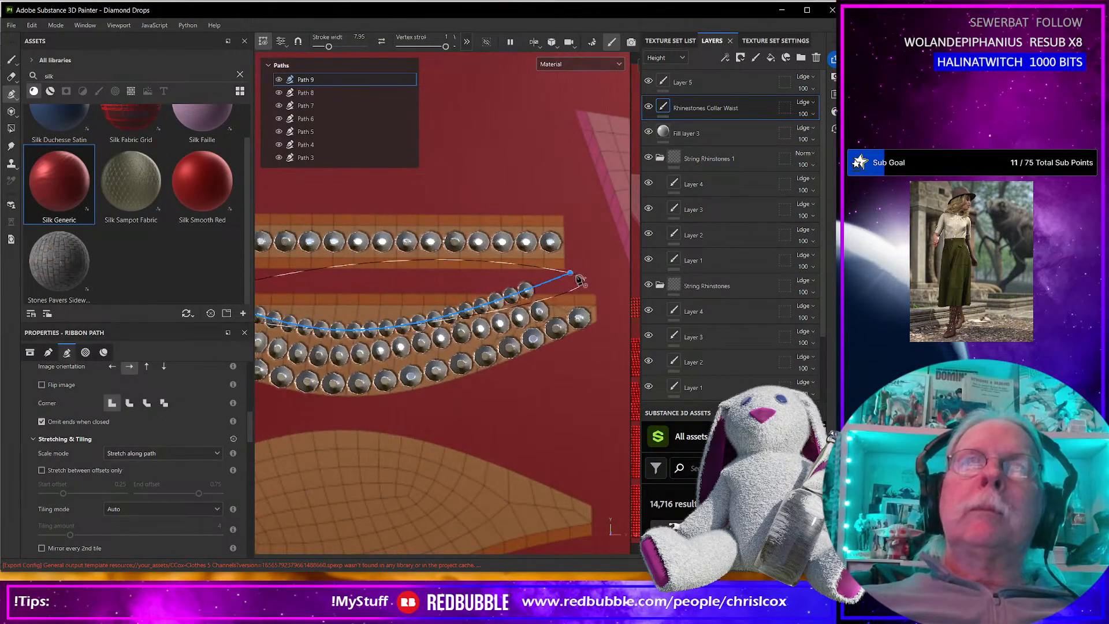
pyautogui.moveTo(568, 277); pyautogui.dragTo(538, 290)
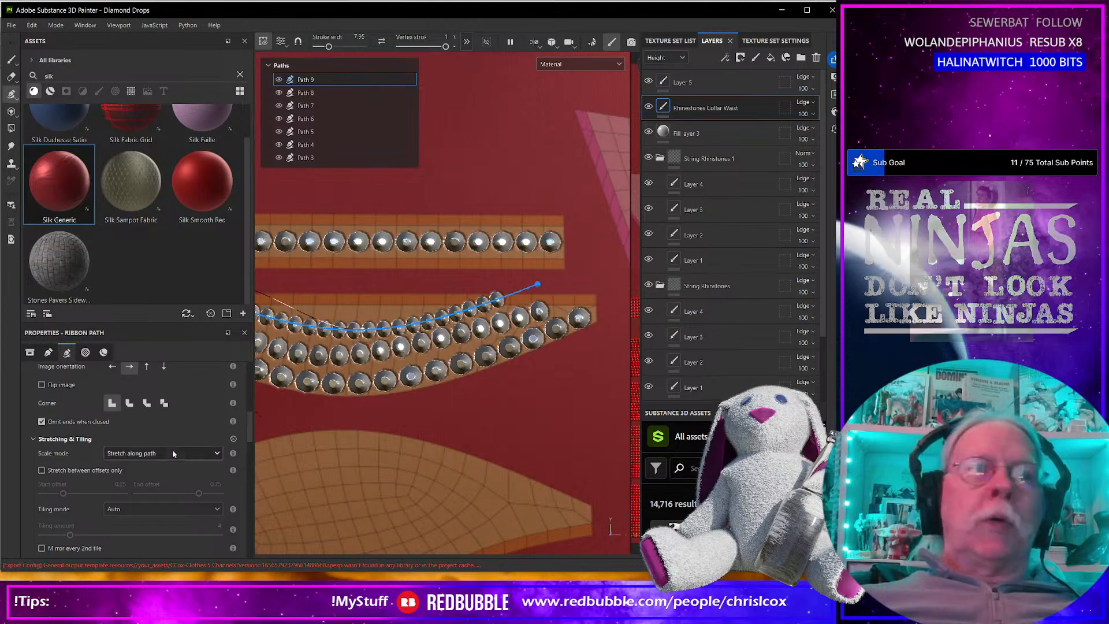
pyautogui.scroll(3, 171, 440)
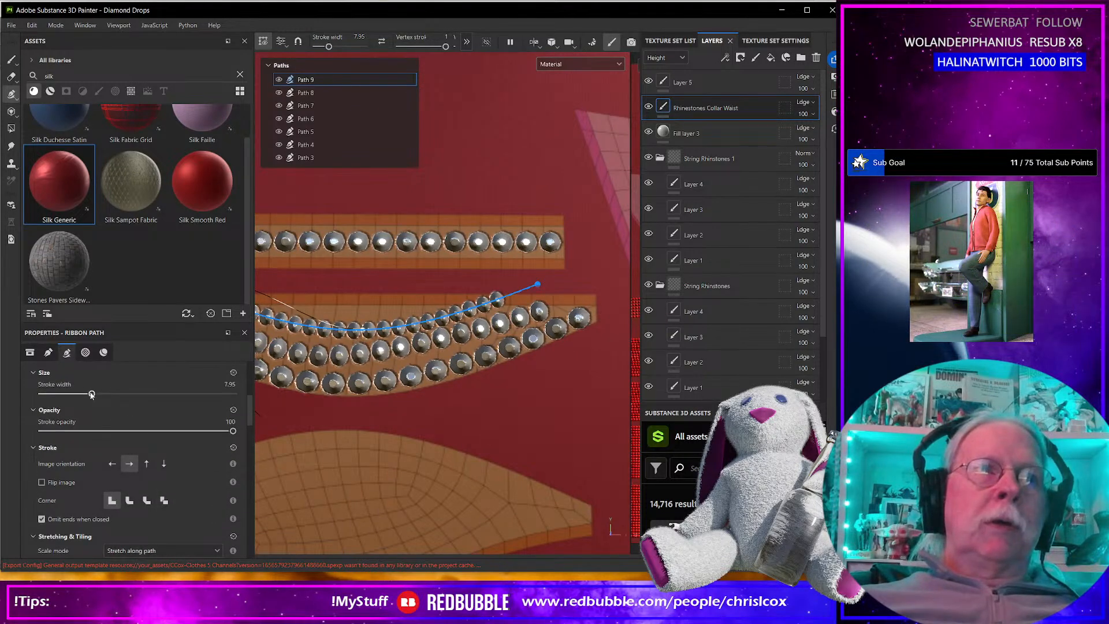
pyautogui.moveTo(92, 394); pyautogui.dragTo(92, 394)
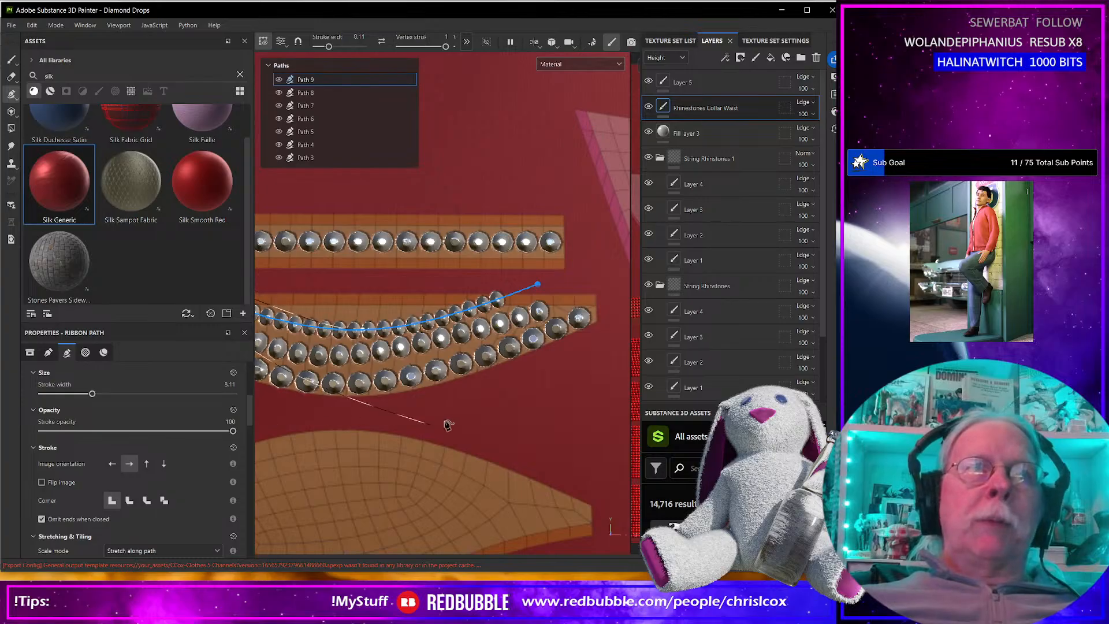
# Extend the third row's left end outward beyond the half-moon piece's upper edge.
pyautogui.keyDown('alt'); pyautogui.moveTo(462, 418); pyautogui.dragTo(573, 439, button='middle'); pyautogui.keyUp('alt')
pyautogui.keyDown('alt'); pyautogui.moveTo(393, 412); pyautogui.dragTo(520, 454, button='middle'); pyautogui.keyUp('alt')
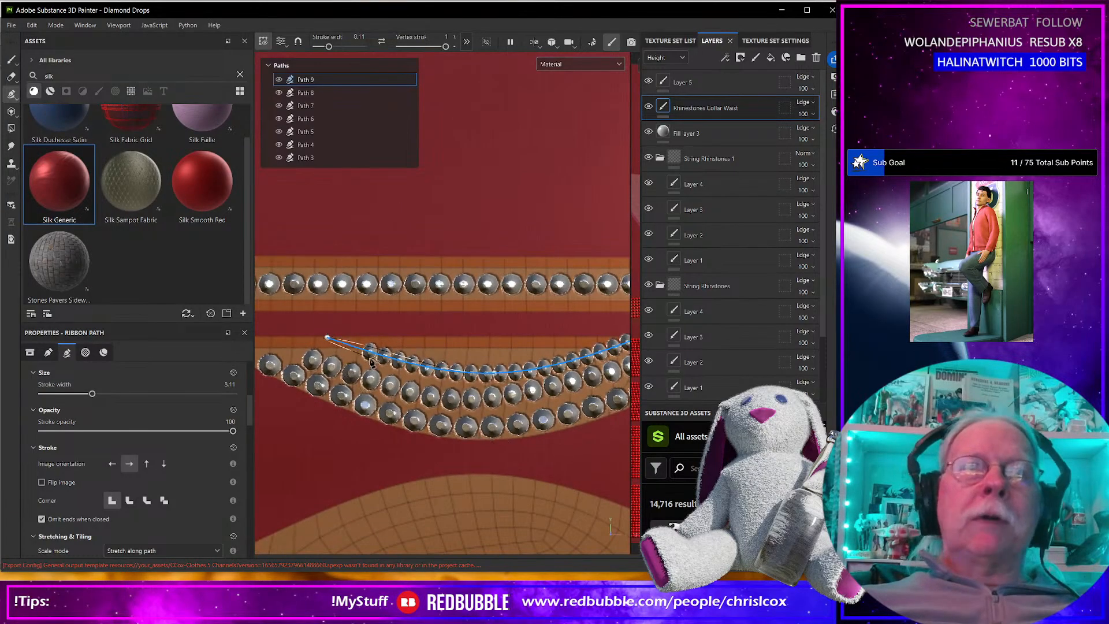
pyautogui.moveTo(326, 340); pyautogui.dragTo(260, 320)
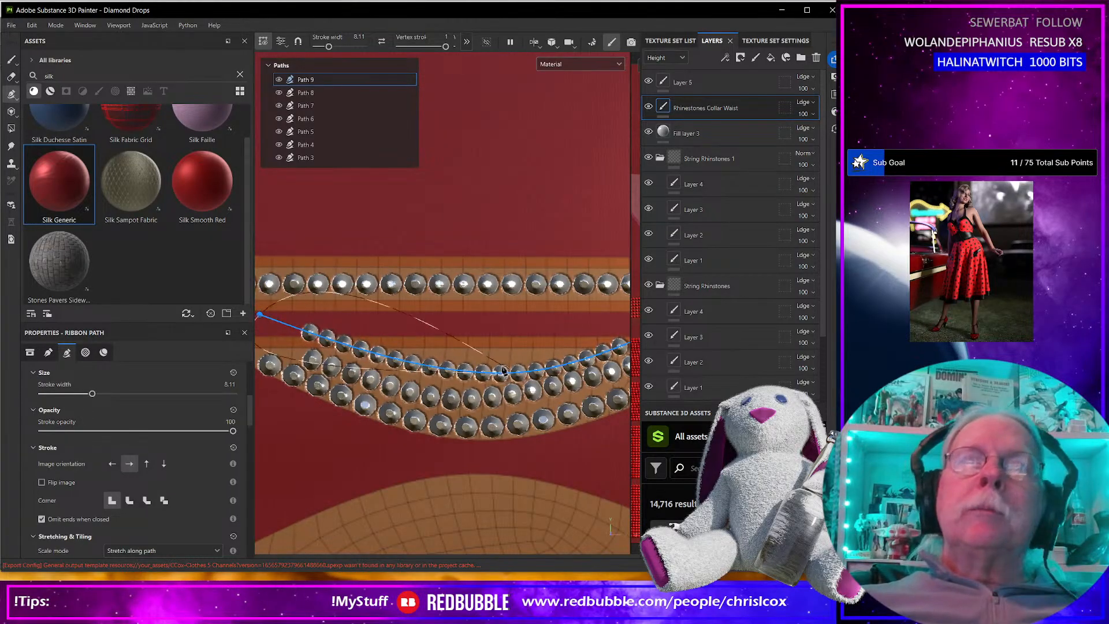
# Adjust the third row's middle points so it curves smoothly just above the second row, and finish the path.
pyautogui.moveTo(500, 376); pyautogui.dragTo(557, 366)
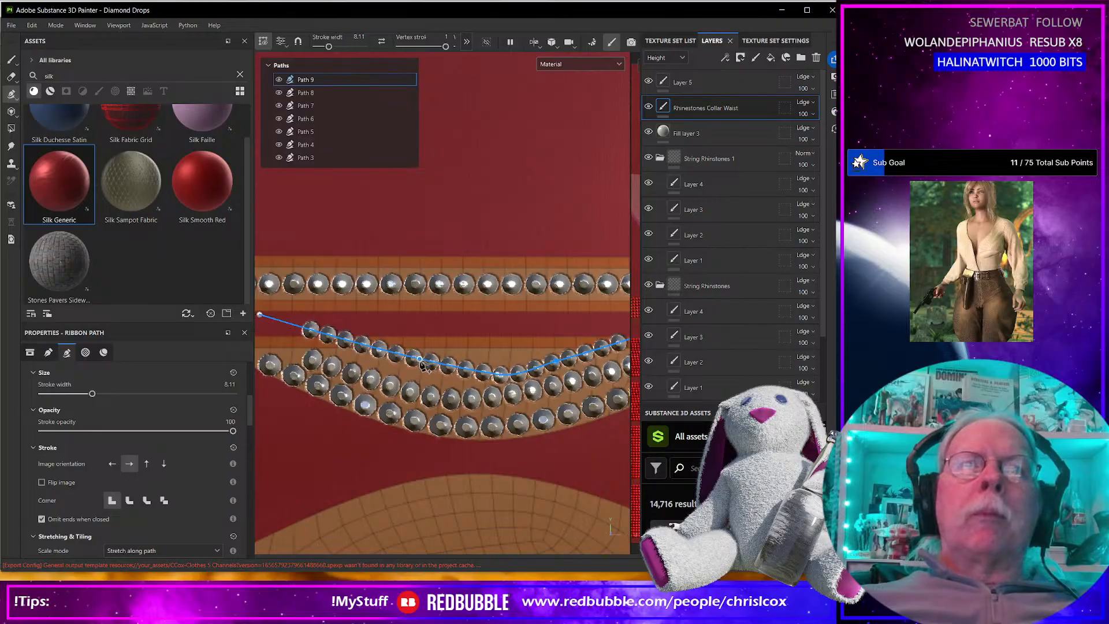
pyautogui.hotkey('ctrl', 'z')
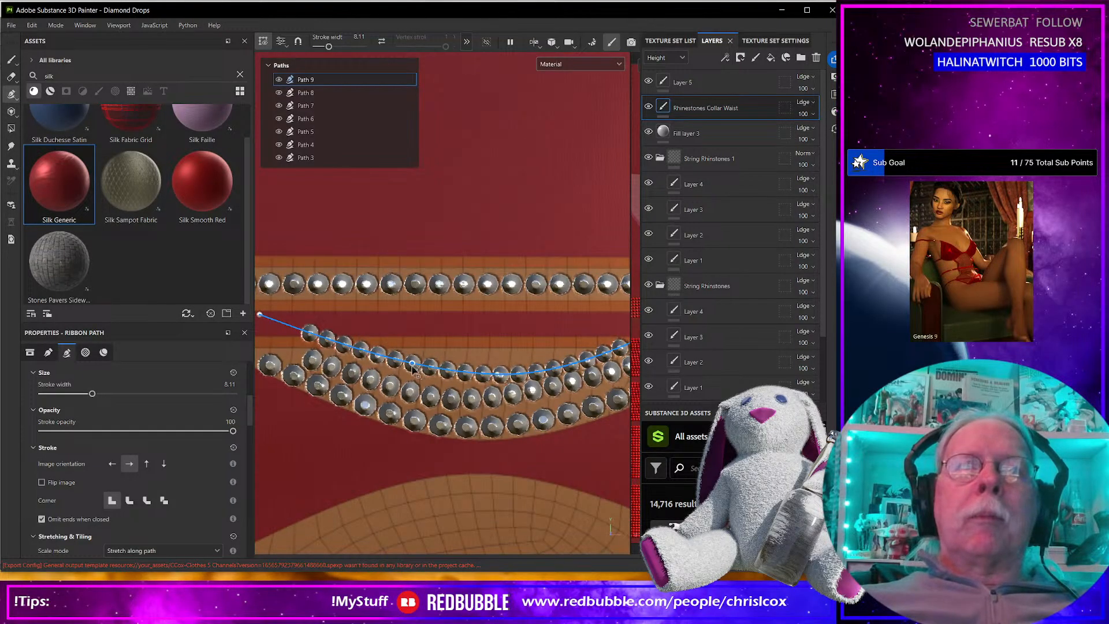
pyautogui.click(412, 363)
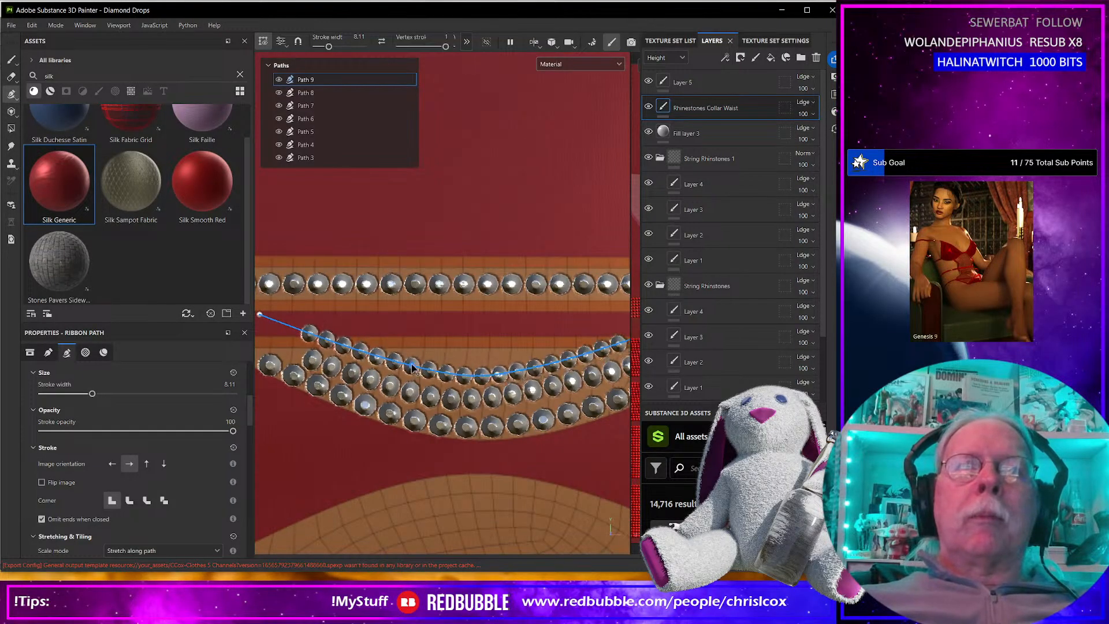
pyautogui.click(576, 360)
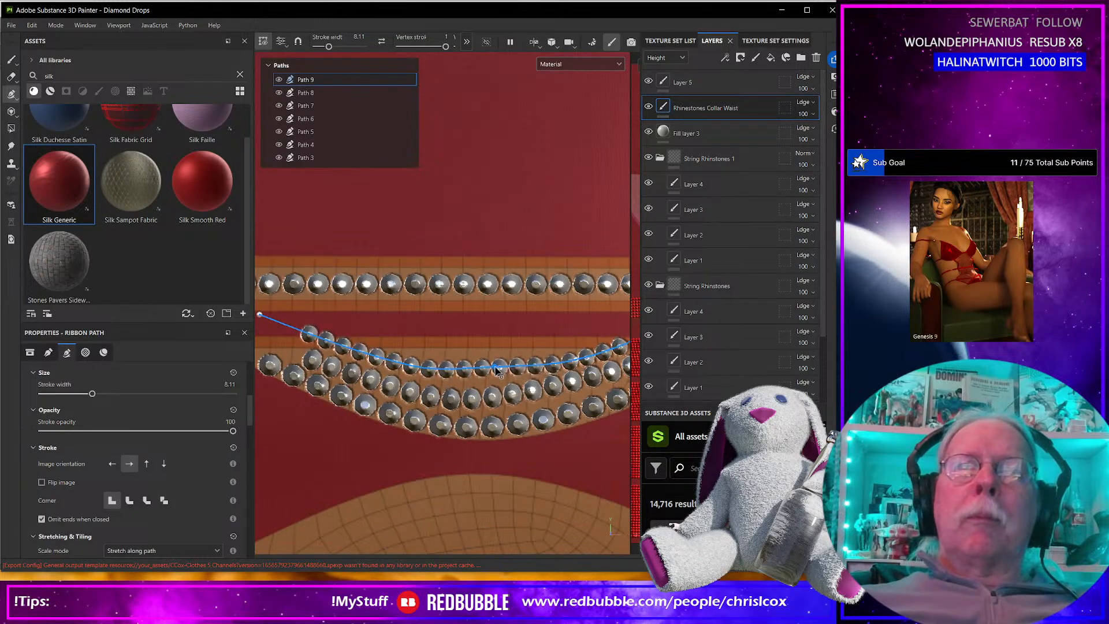
pyautogui.scroll(-5, 491, 379)
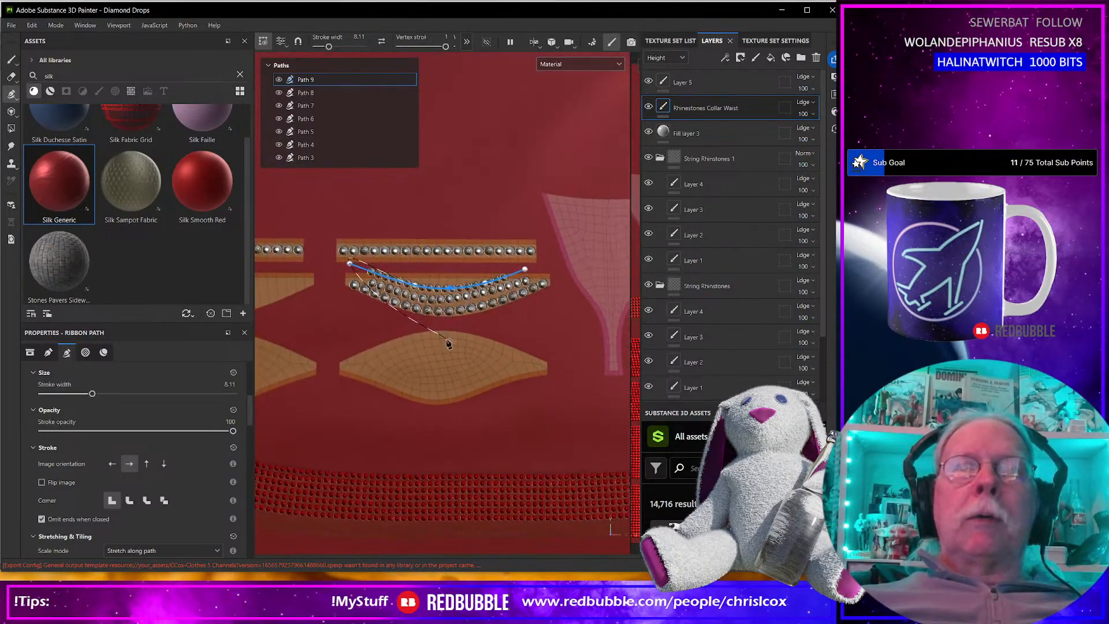
pyautogui.scroll(3, 451, 323)
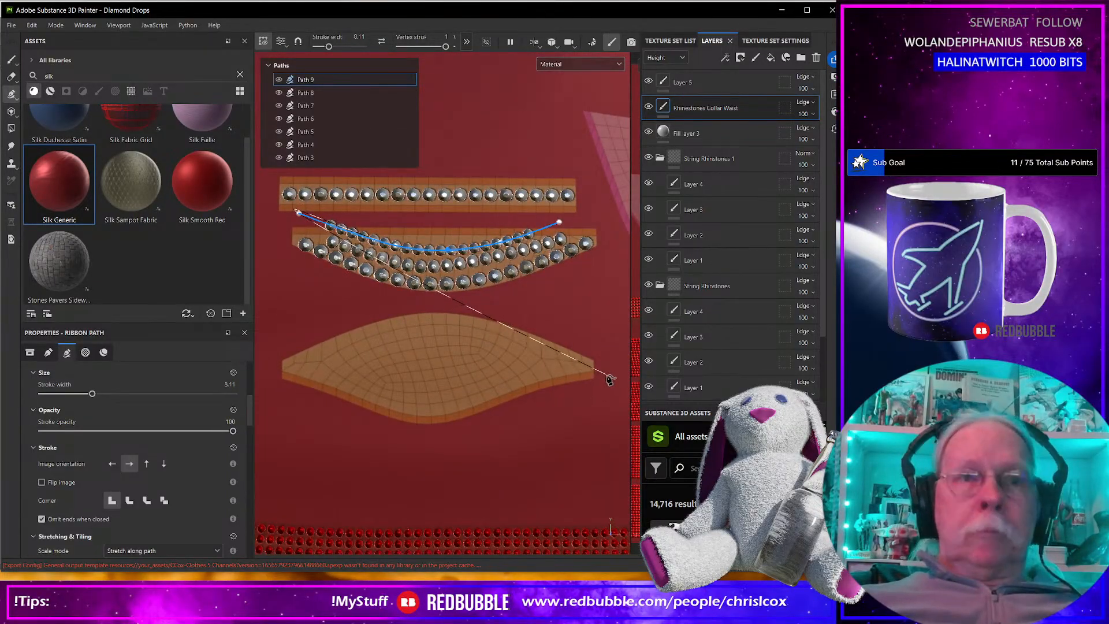
pyautogui.press('Escape')
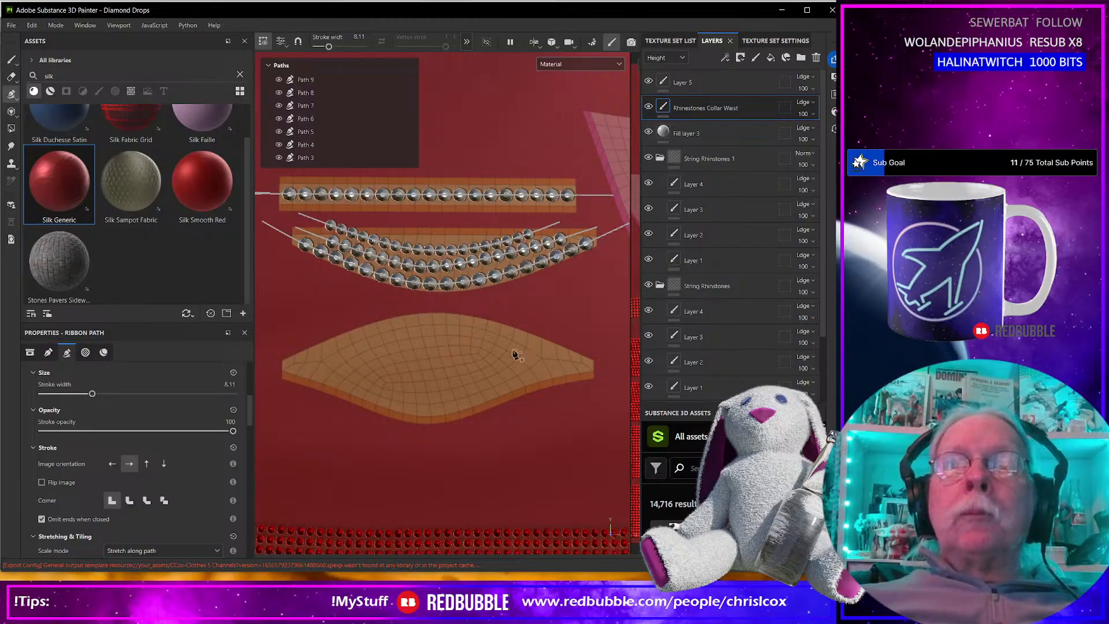
# Draw a rhinestone path along the upper curved edge of the leaf-shaped piece, starting beyond its right tip and ending beyond its left tip.
pyautogui.click(608, 373)
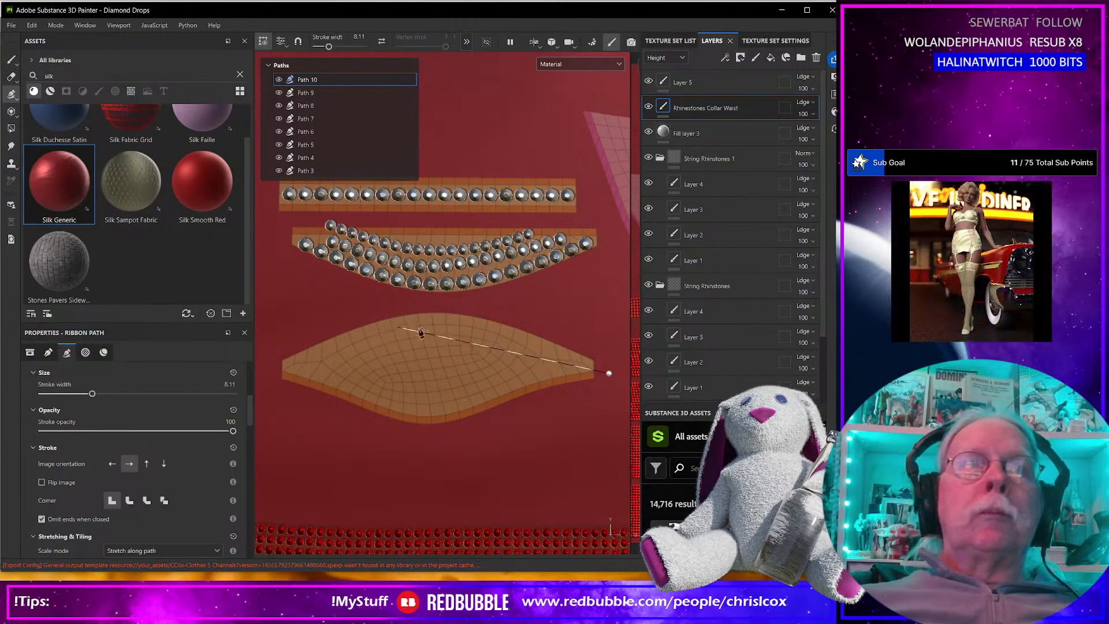
pyautogui.click(496, 323)
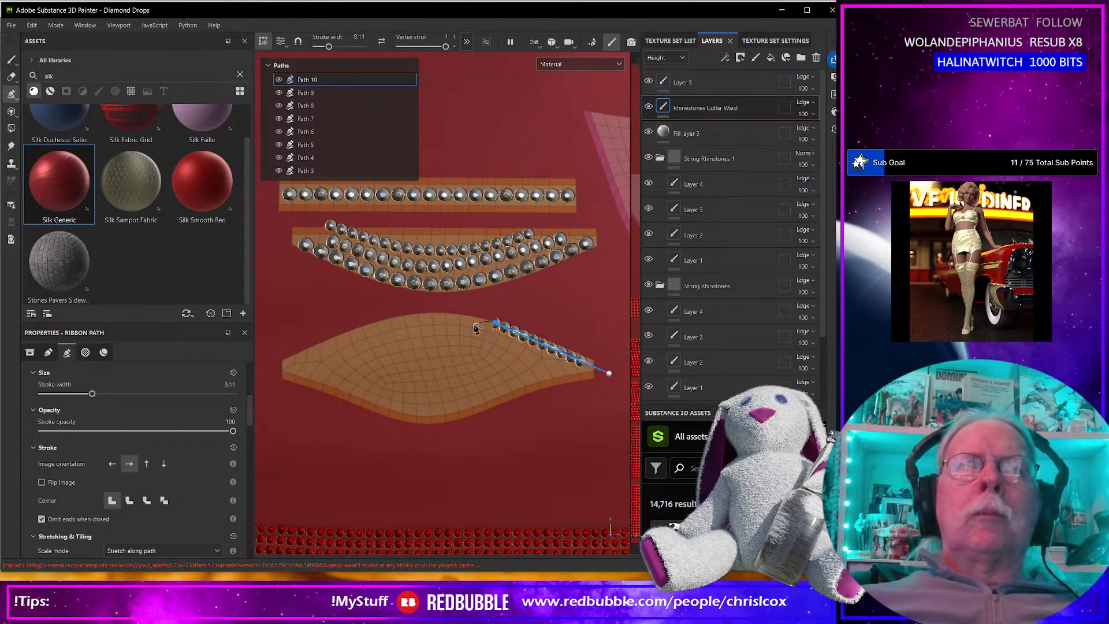
pyautogui.click(374, 328)
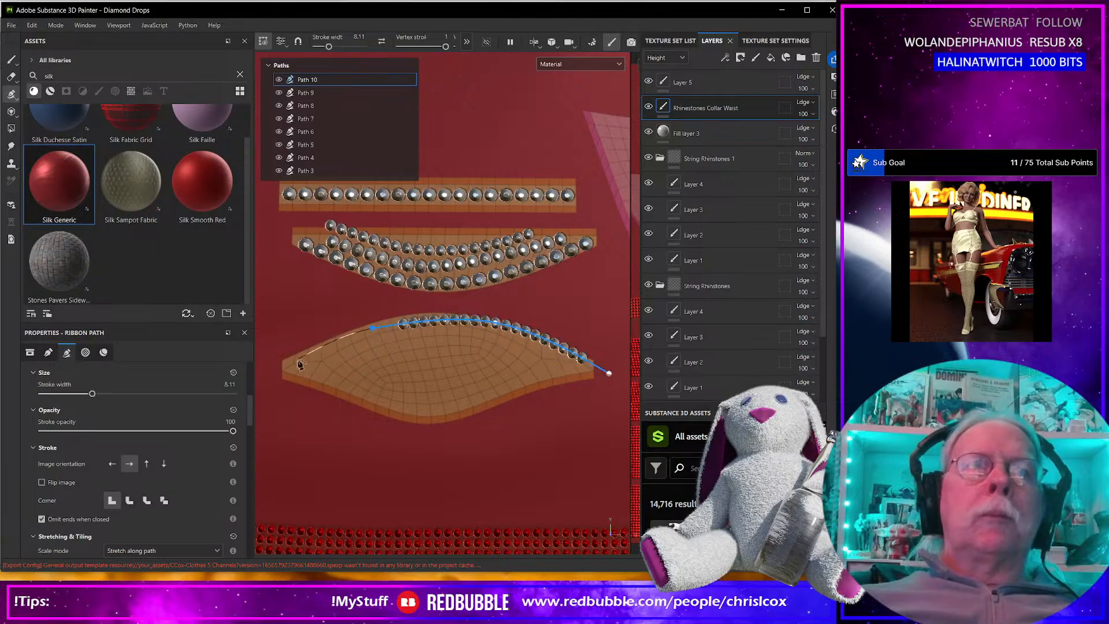
pyautogui.click(257, 380)
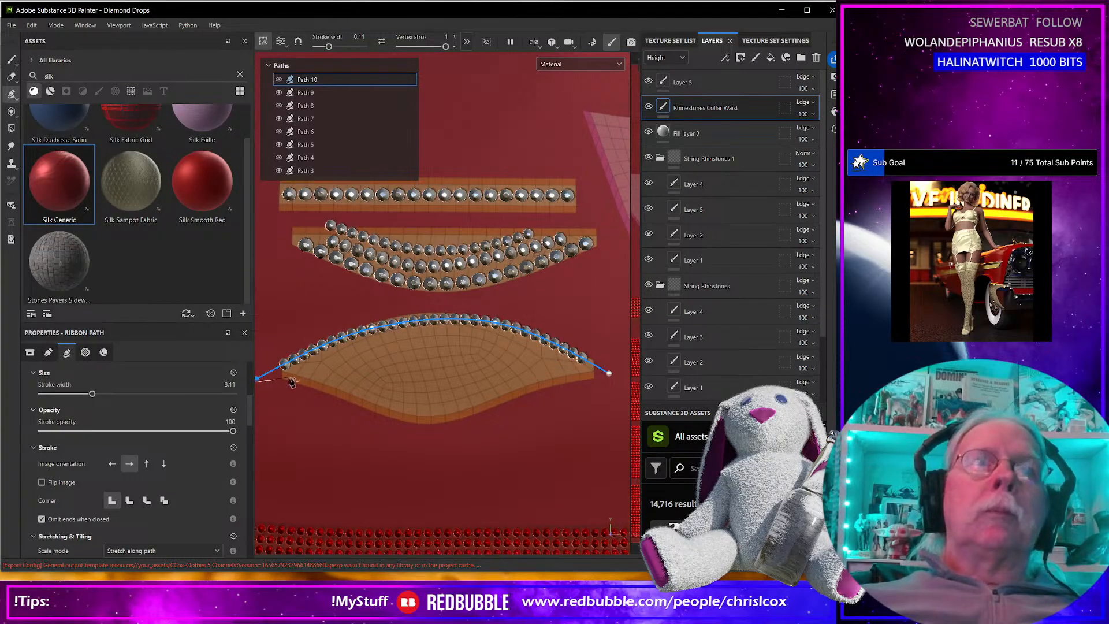
# Adjust the new path's right end and middle points to follow just inside the leaf-shaped piece's upper edge, and finish the path.
pyautogui.scroll(2, 271, 385)
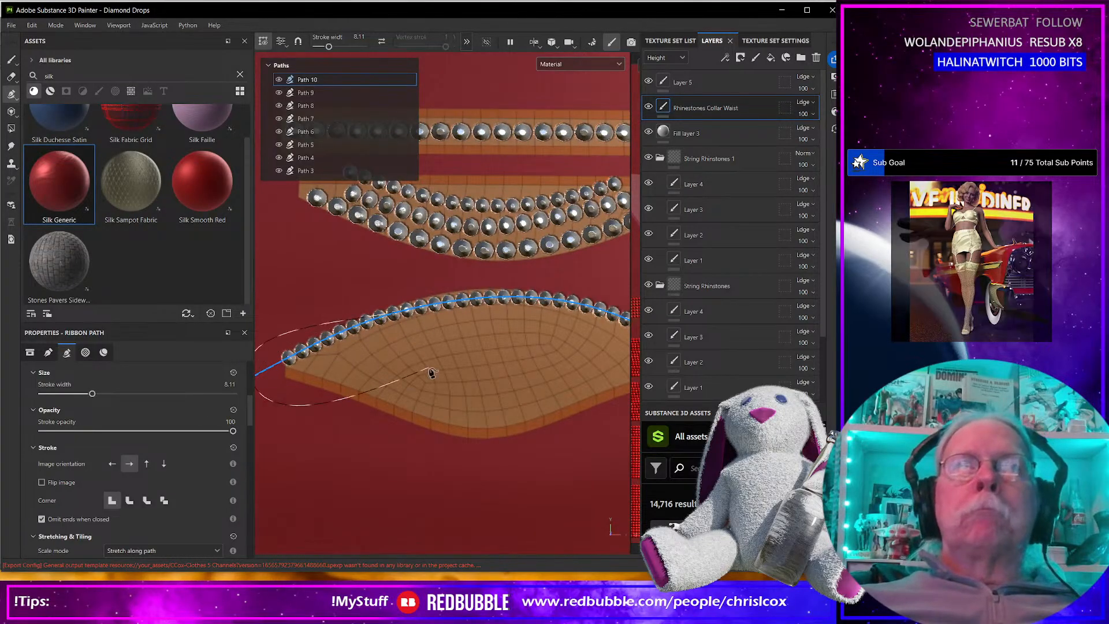
pyautogui.keyDown('alt'); pyautogui.moveTo(512, 404); pyautogui.dragTo(350, 451, button='middle'); pyautogui.keyUp('alt')
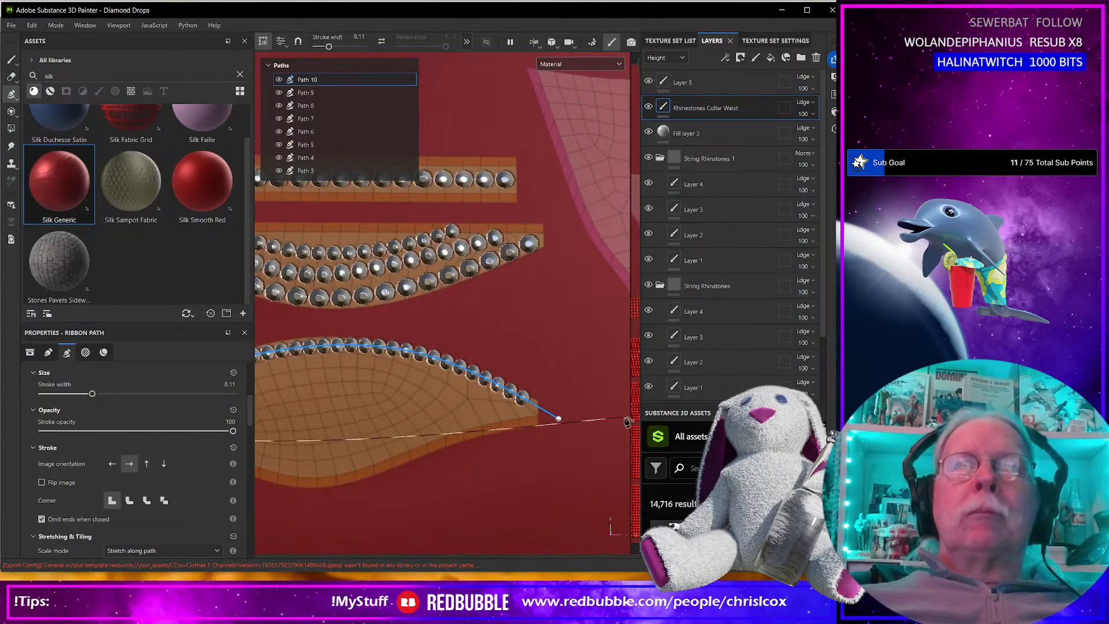
pyautogui.moveTo(557, 423); pyautogui.dragTo(558, 437)
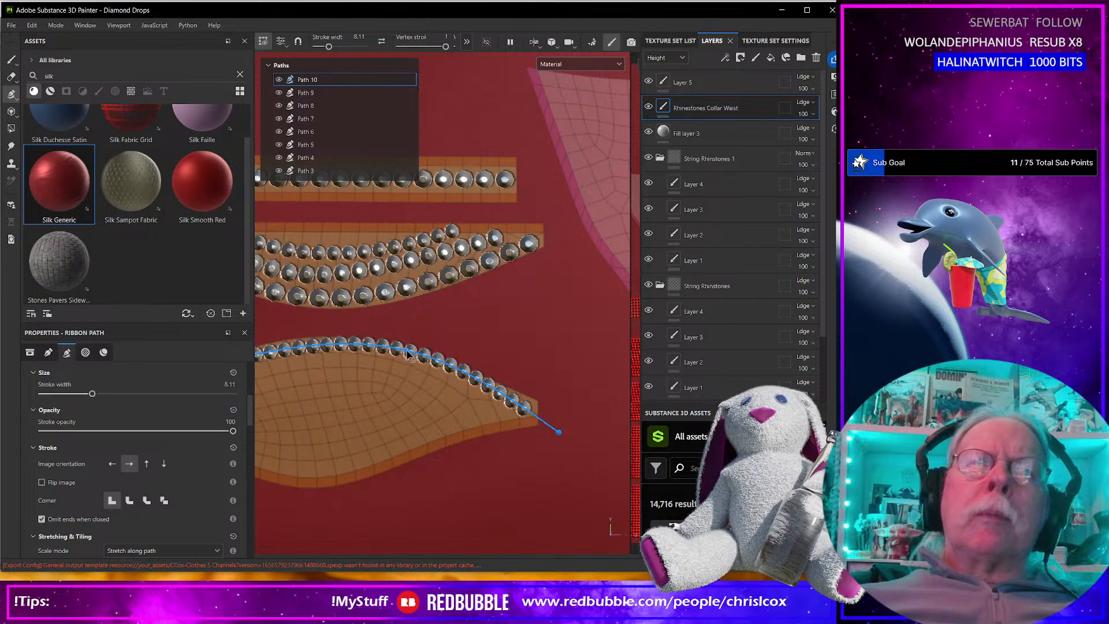
pyautogui.moveTo(408, 354)
pyautogui.mouseDown()
pyautogui.moveTo(406, 375)
pyautogui.moveTo(414, 362)
pyautogui.mouseUp()
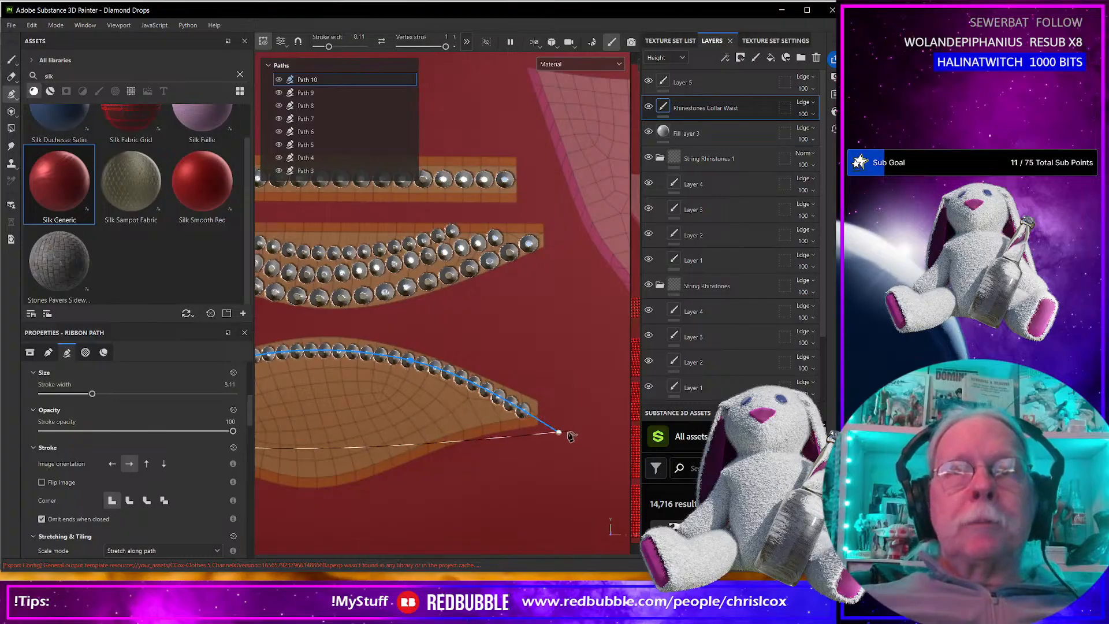
pyautogui.moveTo(559, 432); pyautogui.dragTo(564, 425)
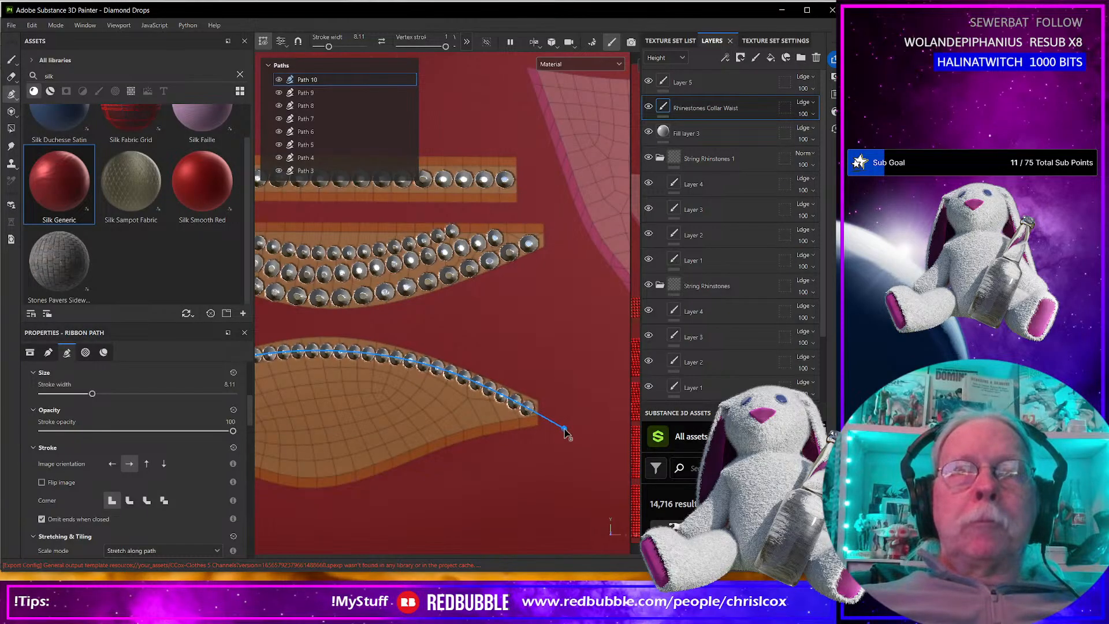
pyautogui.keyDown('alt'); pyautogui.moveTo(371, 415); pyautogui.dragTo(440, 383, button='middle'); pyautogui.keyUp('alt')
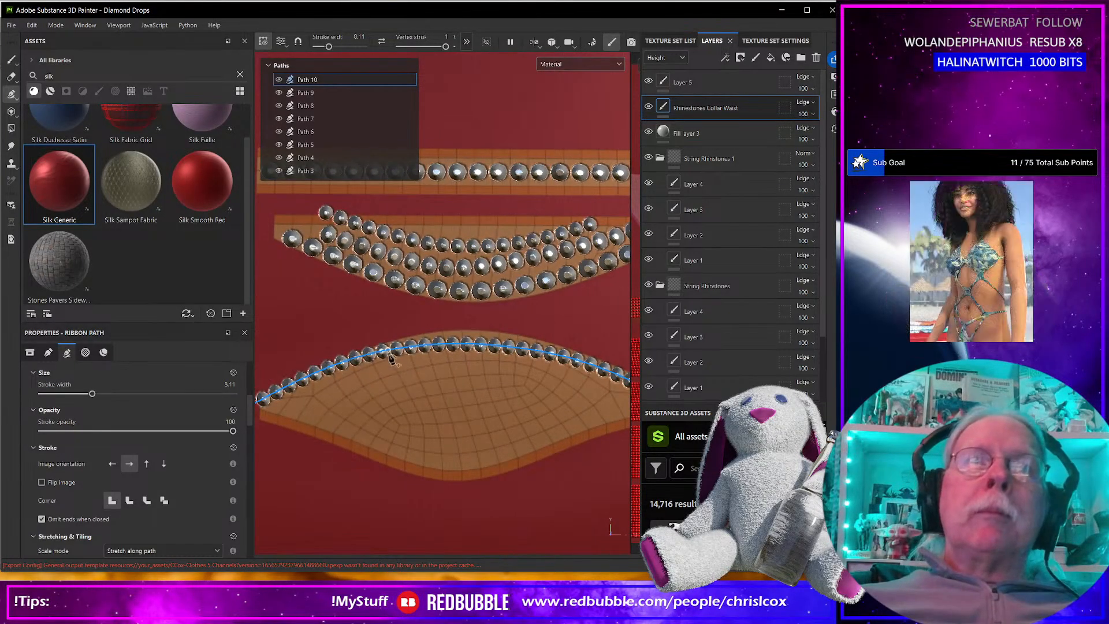
pyautogui.moveTo(383, 353); pyautogui.dragTo(360, 361)
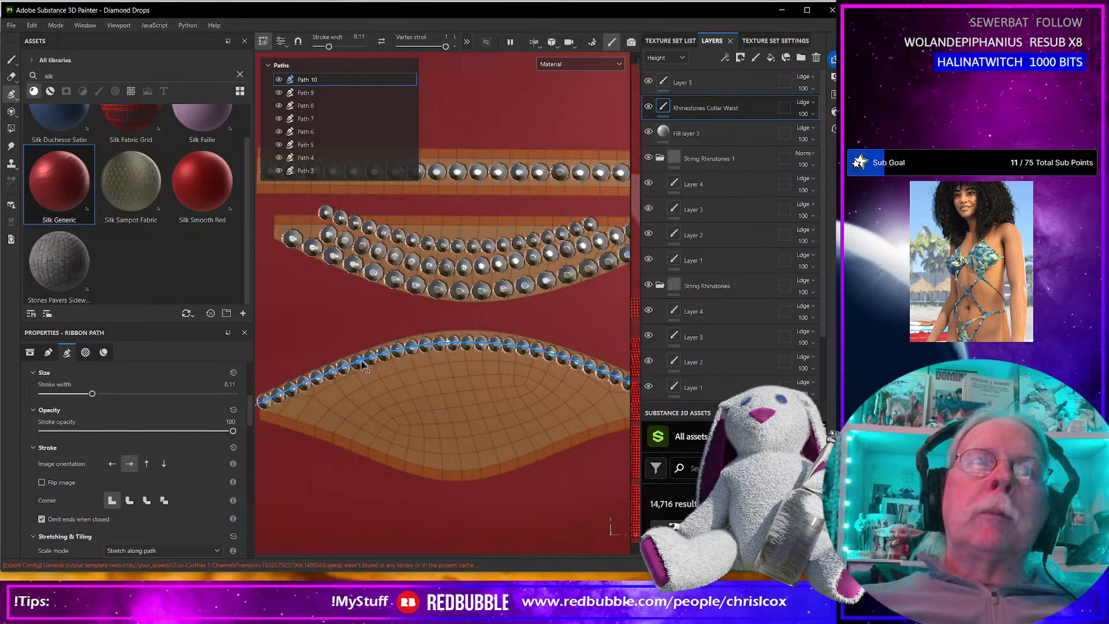
pyautogui.keyDown('alt'); pyautogui.moveTo(364, 374); pyautogui.dragTo(483, 355, button='middle'); pyautogui.keyUp('alt')
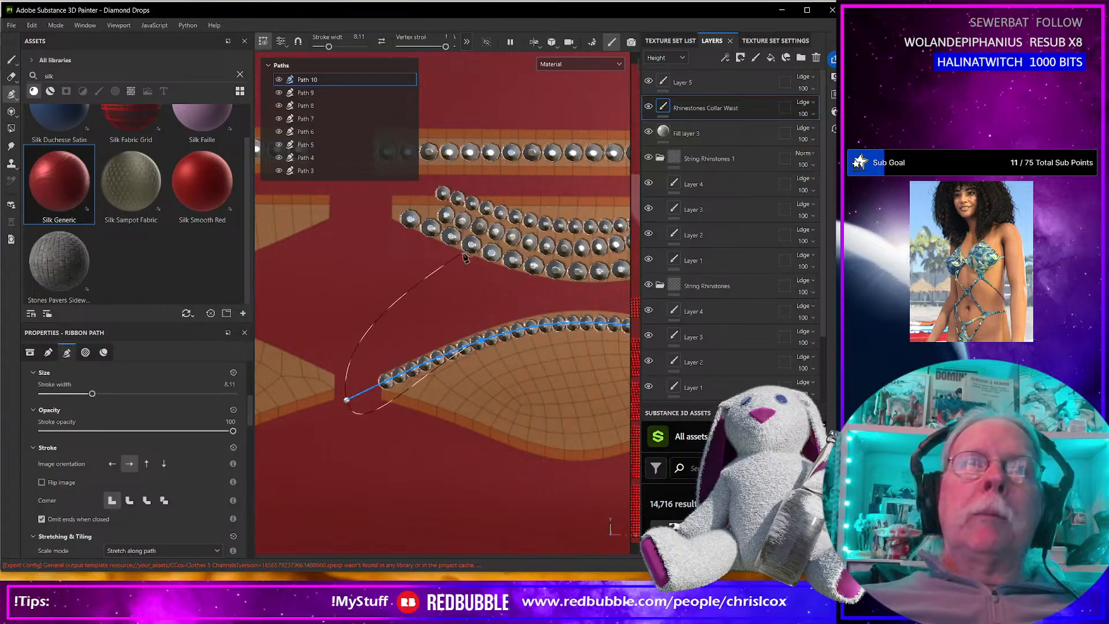
pyautogui.press('Escape')
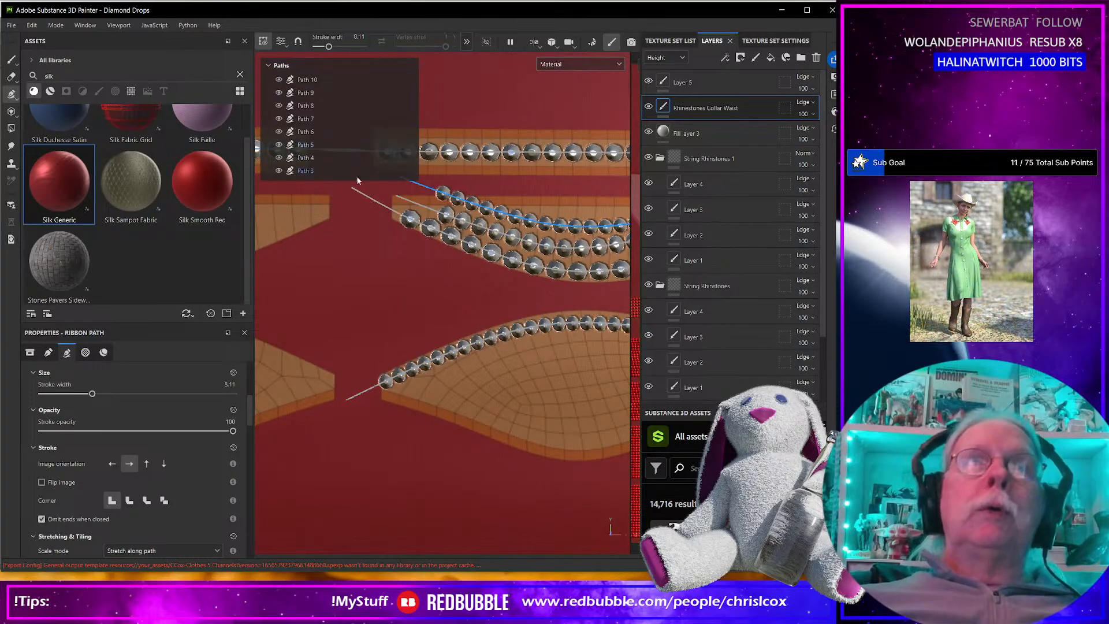
# Copy Path 7 and paste only its properties onto Path 10 on the leaf-shaped piece.
pyautogui.rightClick(341, 119)
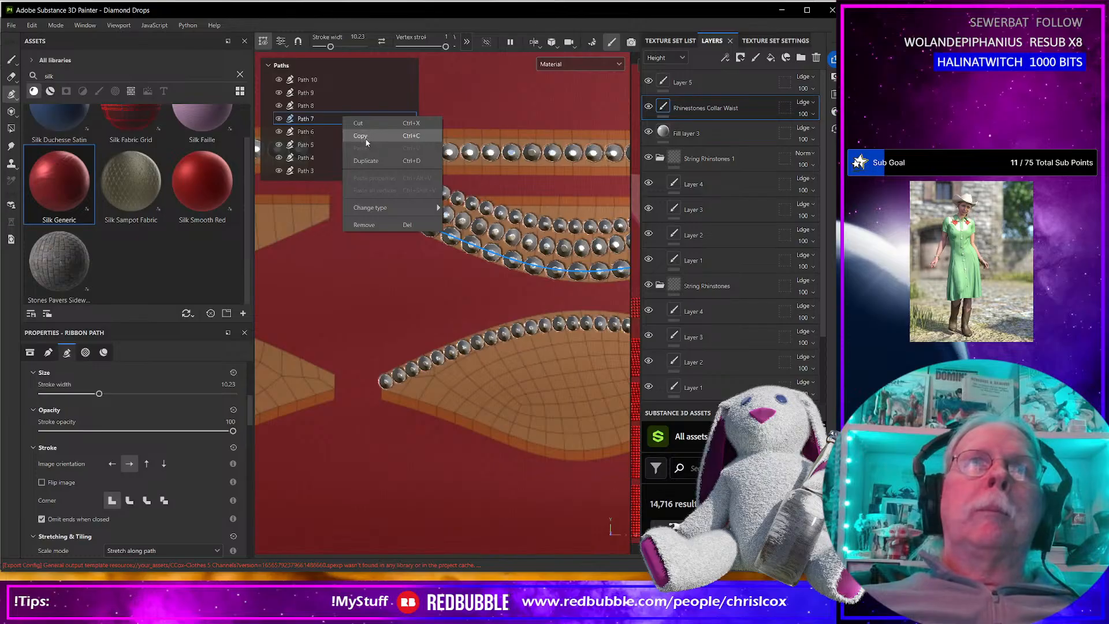
pyautogui.click(366, 140)
pyautogui.click(322, 80)
pyautogui.rightClick(322, 80)
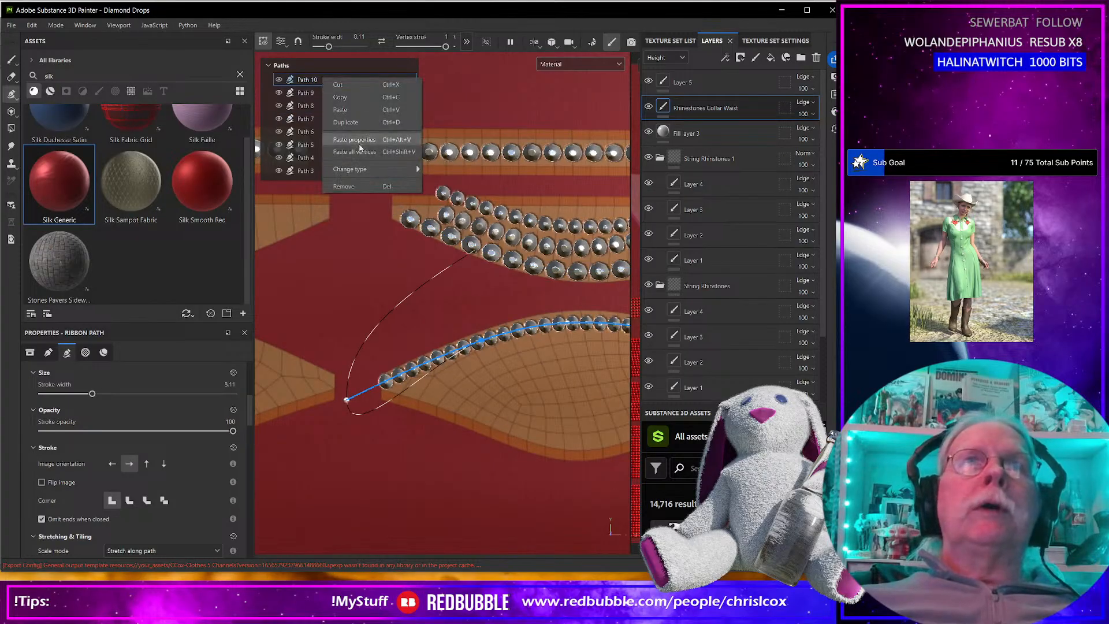
pyautogui.click(354, 140)
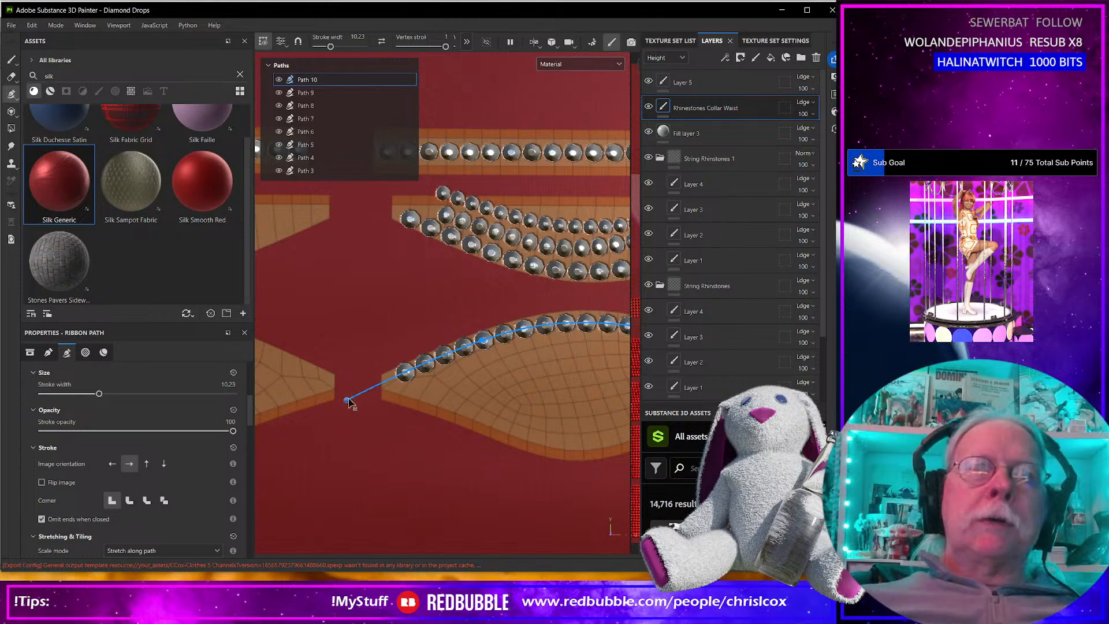
# Extend both ends of the upper-edge path farther beyond the leaf-shaped piece's tips and finish the path.
pyautogui.moveTo(342, 400); pyautogui.dragTo(335, 409)
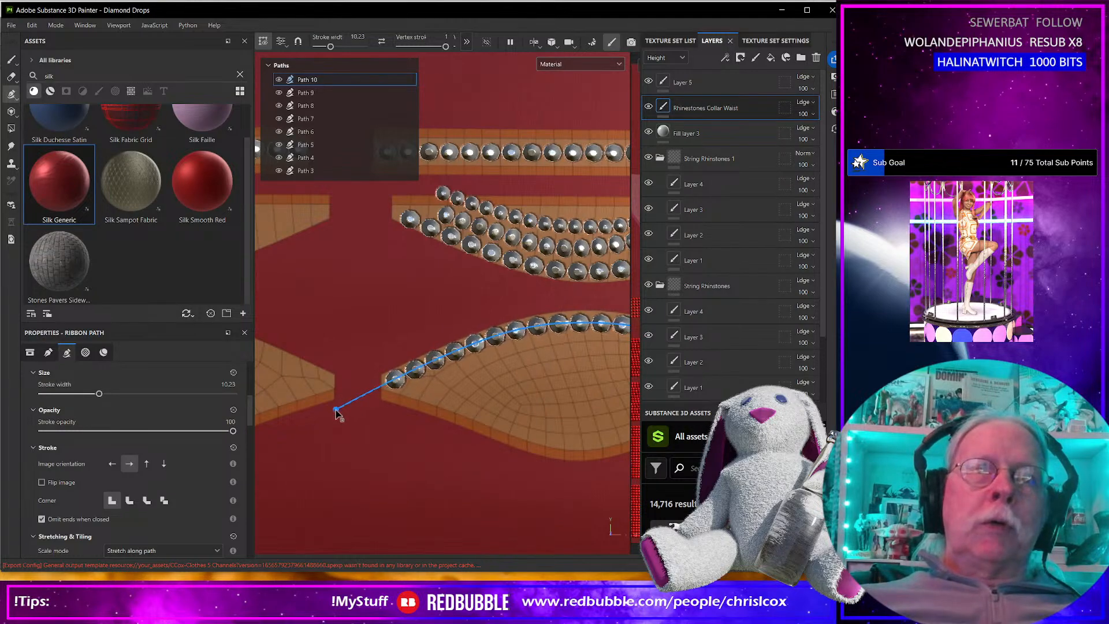
pyautogui.keyDown('alt'); pyautogui.moveTo(497, 394); pyautogui.dragTo(292, 409, button='middle'); pyautogui.keyUp('alt')
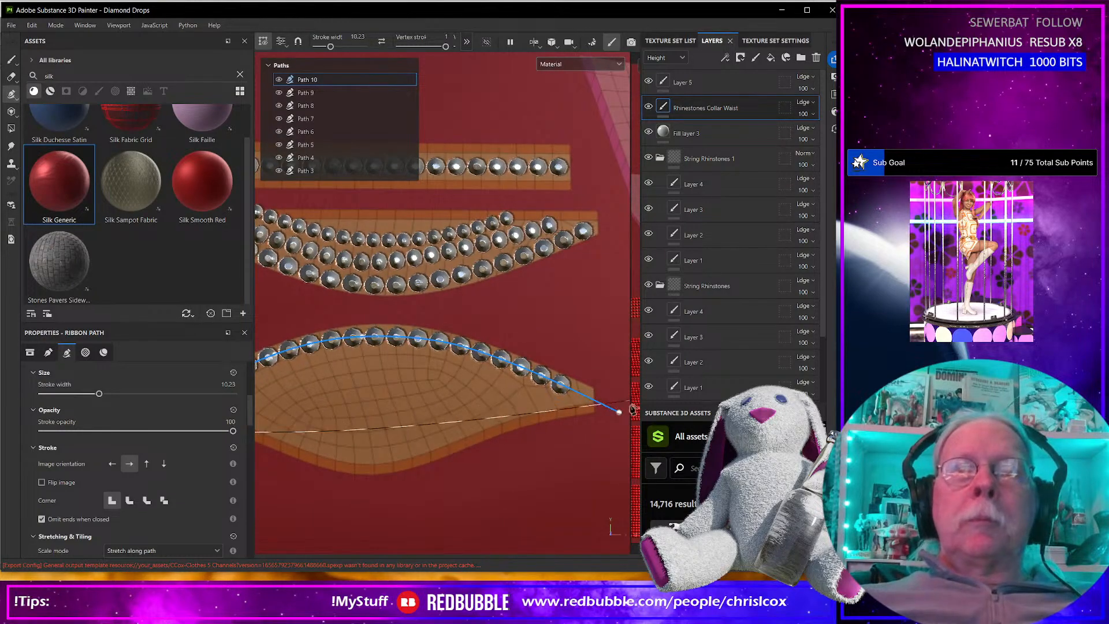
pyautogui.moveTo(620, 414); pyautogui.dragTo(633, 426)
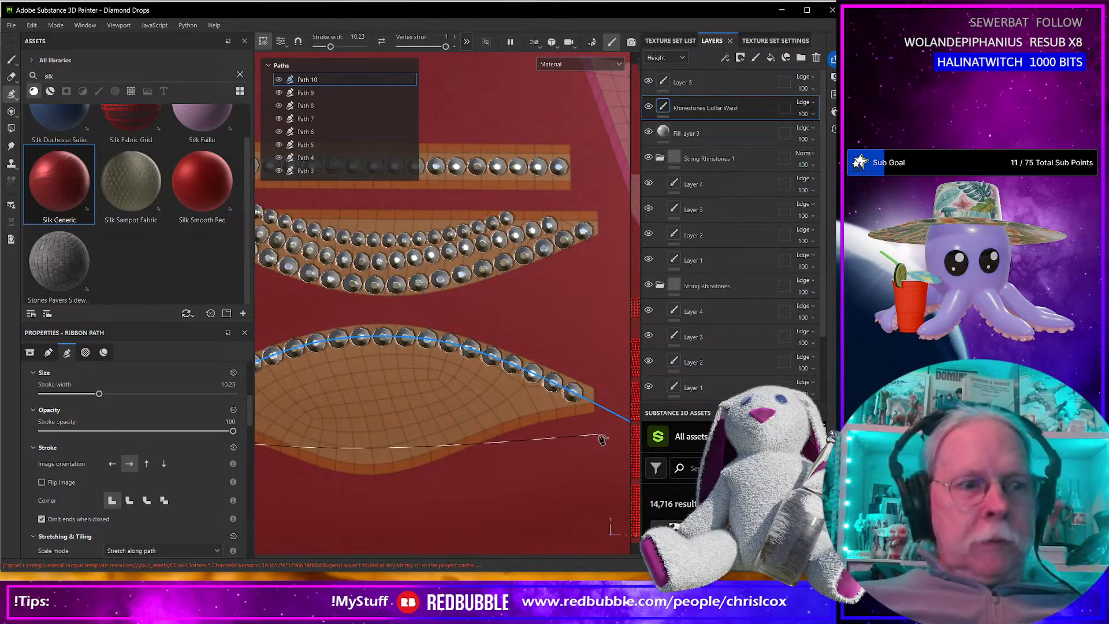
pyautogui.press('Escape')
# Draw a second rhinestone path below the leaf-shaped piece's upper row, curving from beyond its right tip to beyond its left tip.
pyautogui.click(614, 438)
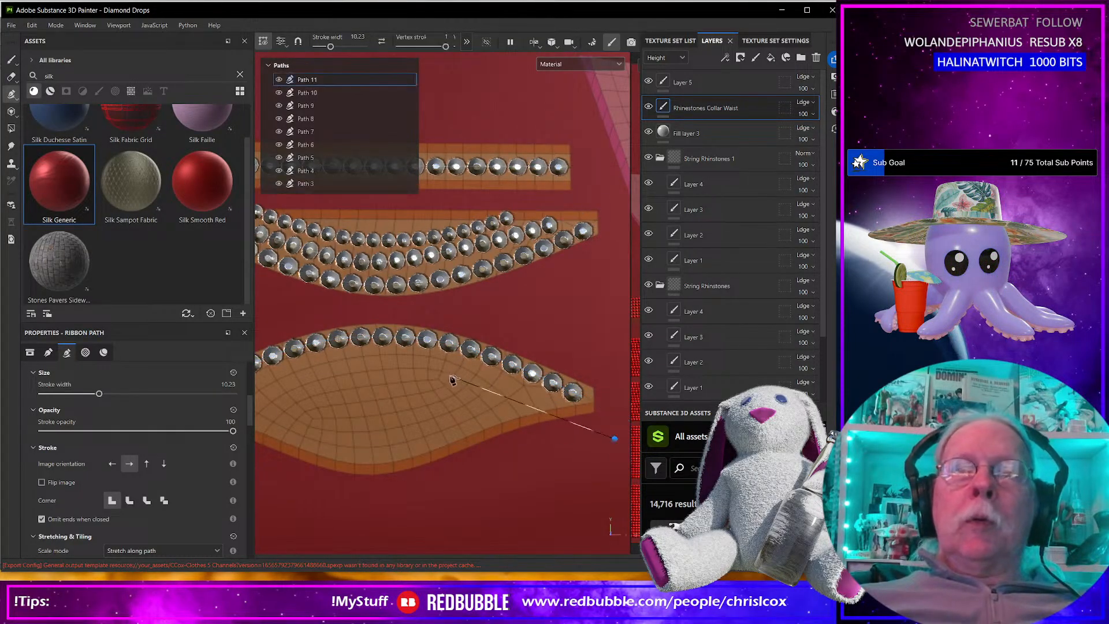
pyautogui.click(379, 350)
pyautogui.keyDown('alt'); pyautogui.moveTo(380, 350); pyautogui.dragTo(526, 312, button='middle'); pyautogui.keyUp('alt')
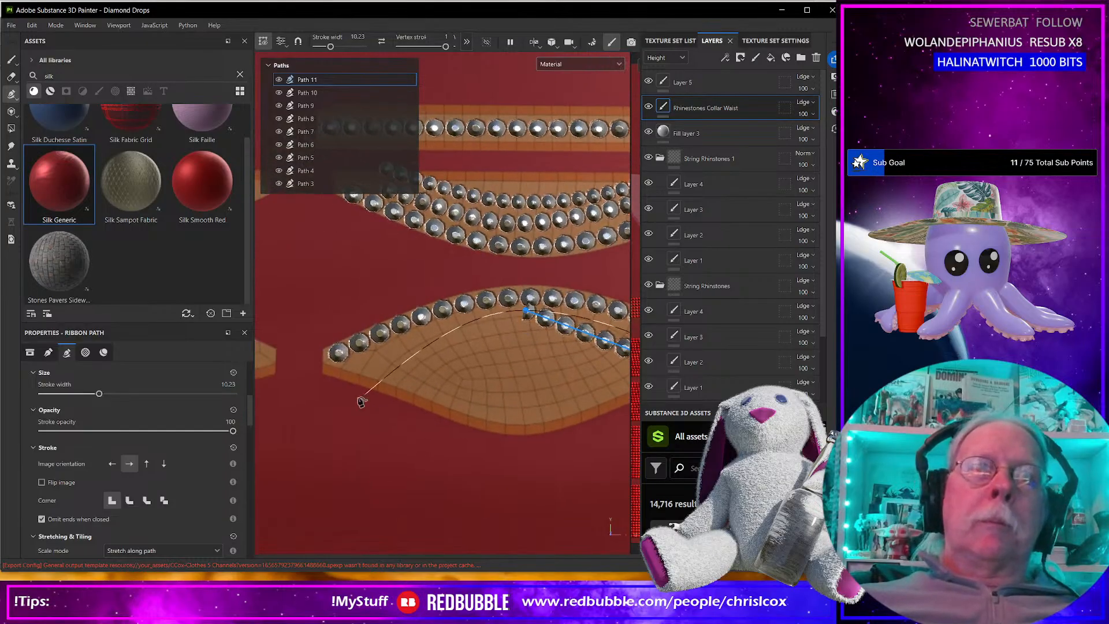
pyautogui.click(315, 394)
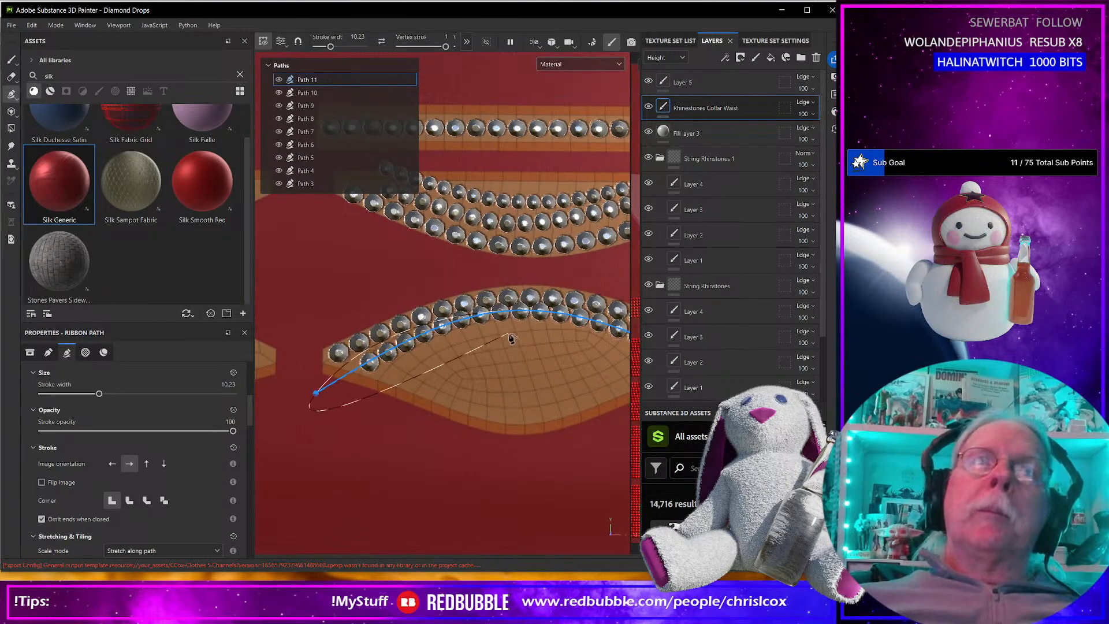
# Move the second row's middle point slightly lower and reposition its right end to follow the upper row evenly, then finish the path.
pyautogui.moveTo(524, 313); pyautogui.dragTo(520, 321)
pyautogui.keyDown('alt'); pyautogui.moveTo(553, 408); pyautogui.dragTo(363, 416, button='middle'); pyautogui.keyUp('alt')
pyautogui.moveTo(564, 407); pyautogui.dragTo(548, 395)
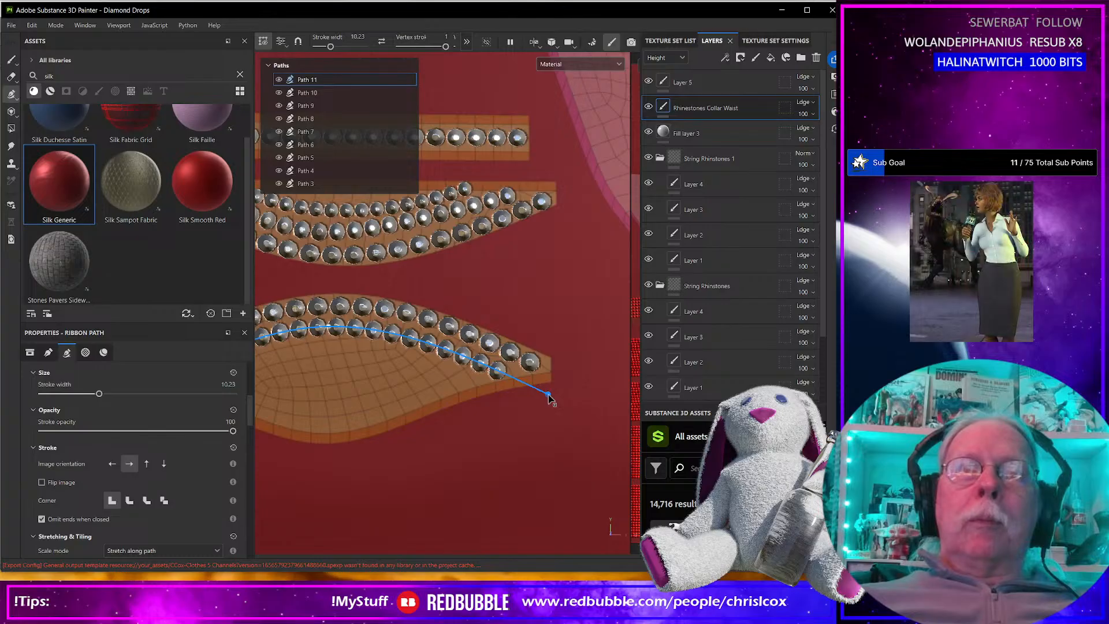
pyautogui.press('Escape')
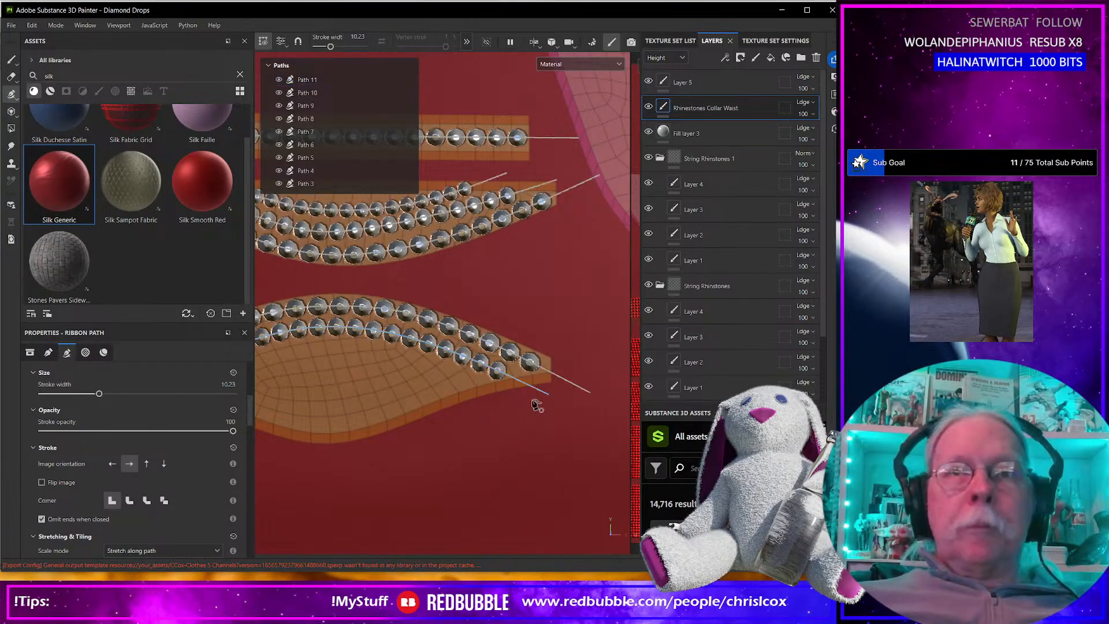
# Draw a third rhinestone path beneath the second row, running from outside the leaf-shaped piece's lower right edge to outside its lower left edge.
pyautogui.click(524, 423)
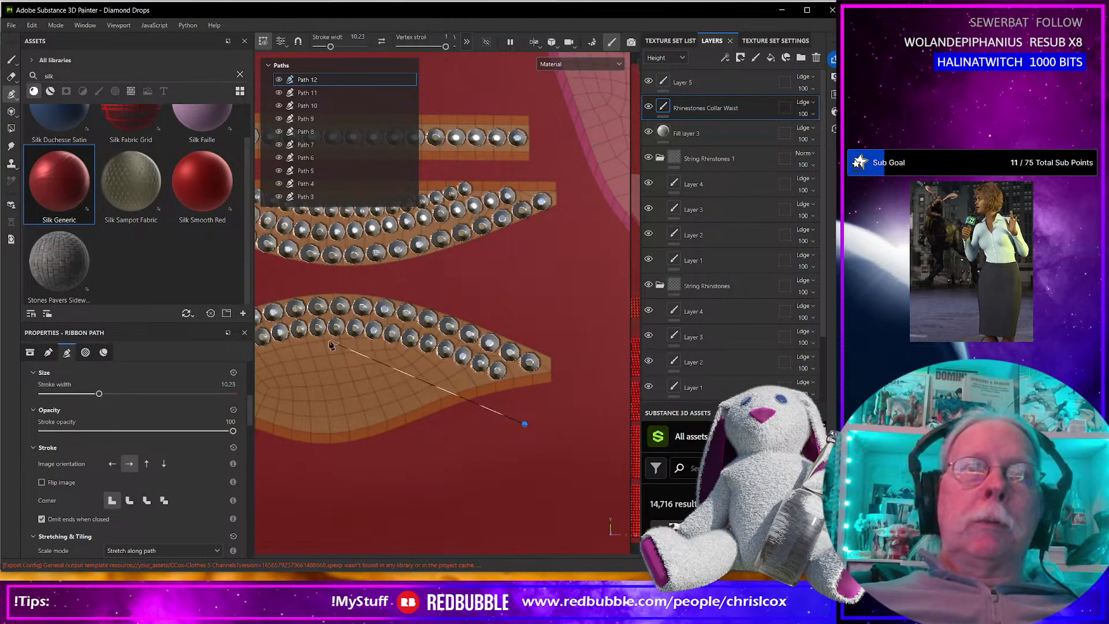
pyautogui.click(331, 346)
pyautogui.keyDown('alt'); pyautogui.moveTo(332, 349); pyautogui.dragTo(480, 335, button='middle'); pyautogui.keyUp('alt')
pyautogui.click(312, 398)
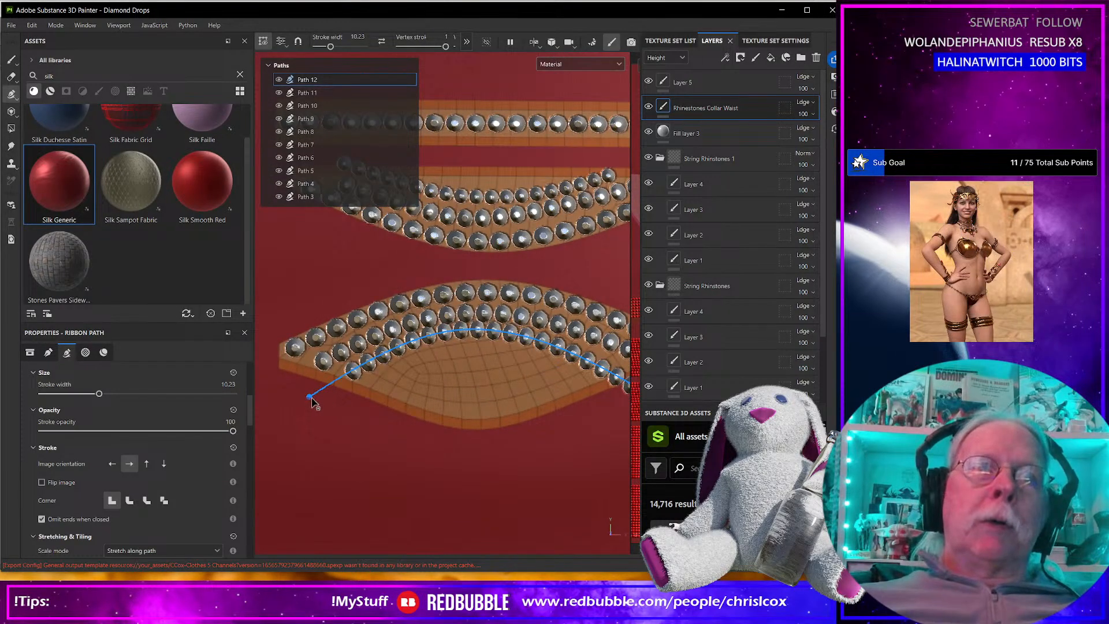
# Adjust the third row's middle and right end points to follow the row above, and briefly hide and reshow the Rhinestones Collar Waist layer.
pyautogui.moveTo(477, 329); pyautogui.dragTo(479, 333)
pyautogui.keyDown('alt'); pyautogui.moveTo(480, 337); pyautogui.dragTo(343, 317, button='middle'); pyautogui.keyUp('alt')
pyautogui.moveTo(537, 391); pyautogui.dragTo(539, 374)
pyautogui.keyDown('alt'); pyautogui.moveTo(462, 399); pyautogui.dragTo(552, 426, button='middle'); pyautogui.keyUp('alt')
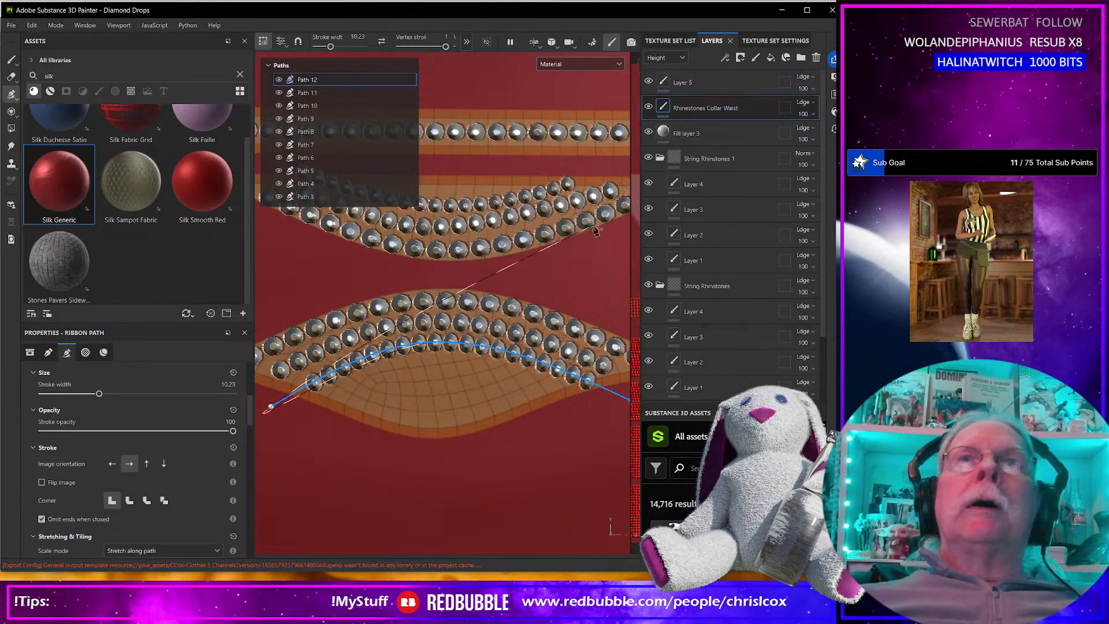
pyautogui.click(648, 106)
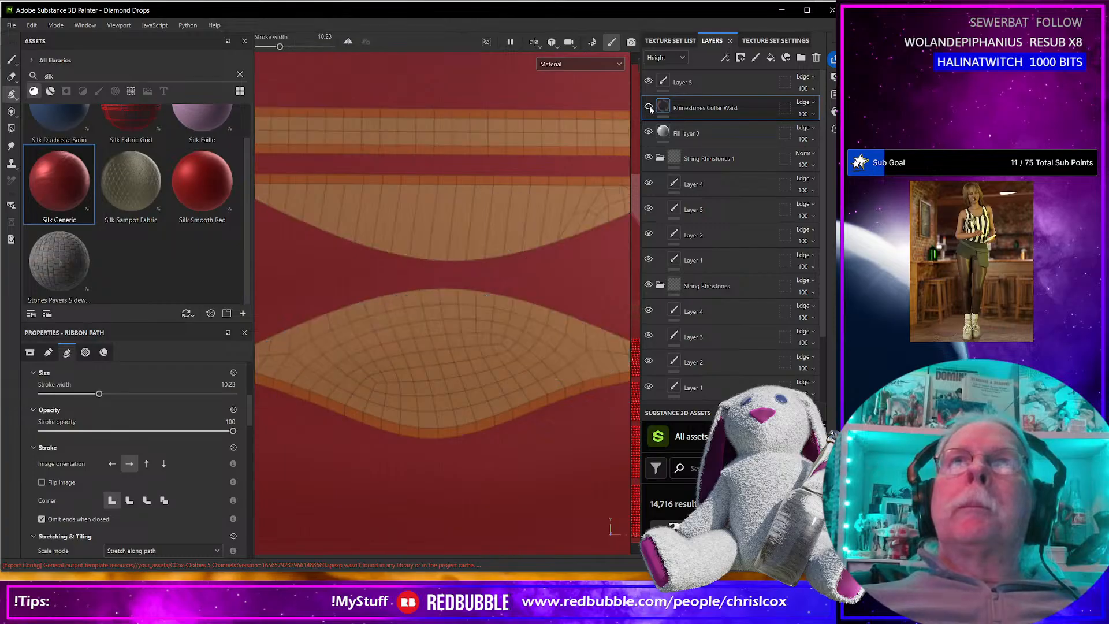
pyautogui.click(648, 107)
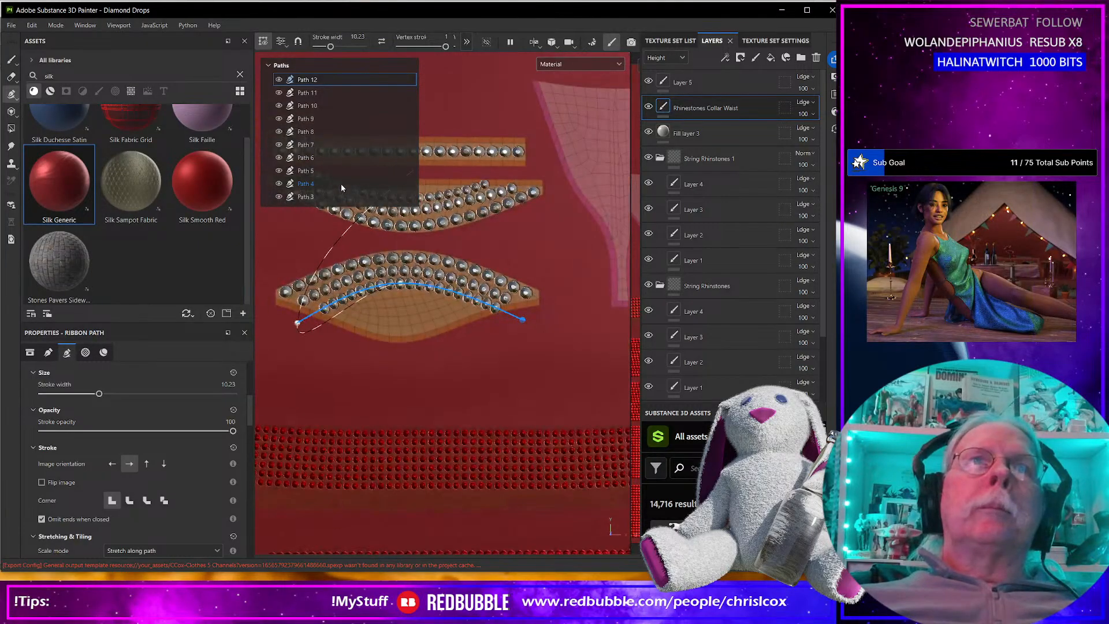
# Set the rhinestone material color of Path 5 on the straight band to pure red, FF0000.
pyautogui.click(339, 183)
pyautogui.click(321, 173)
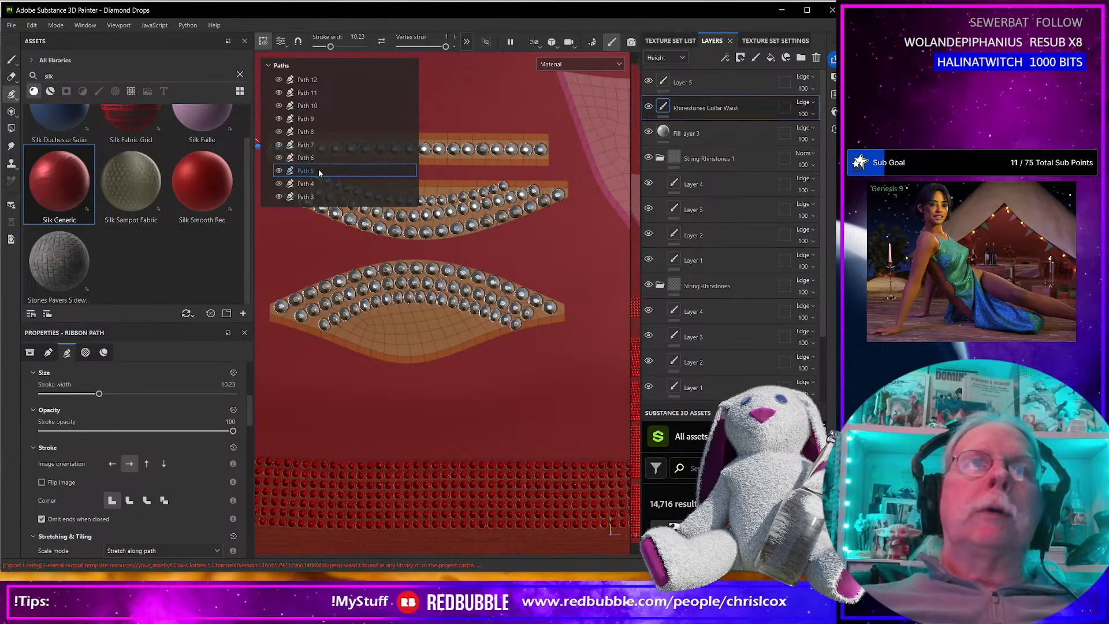
pyautogui.scroll(-10, 178, 466)
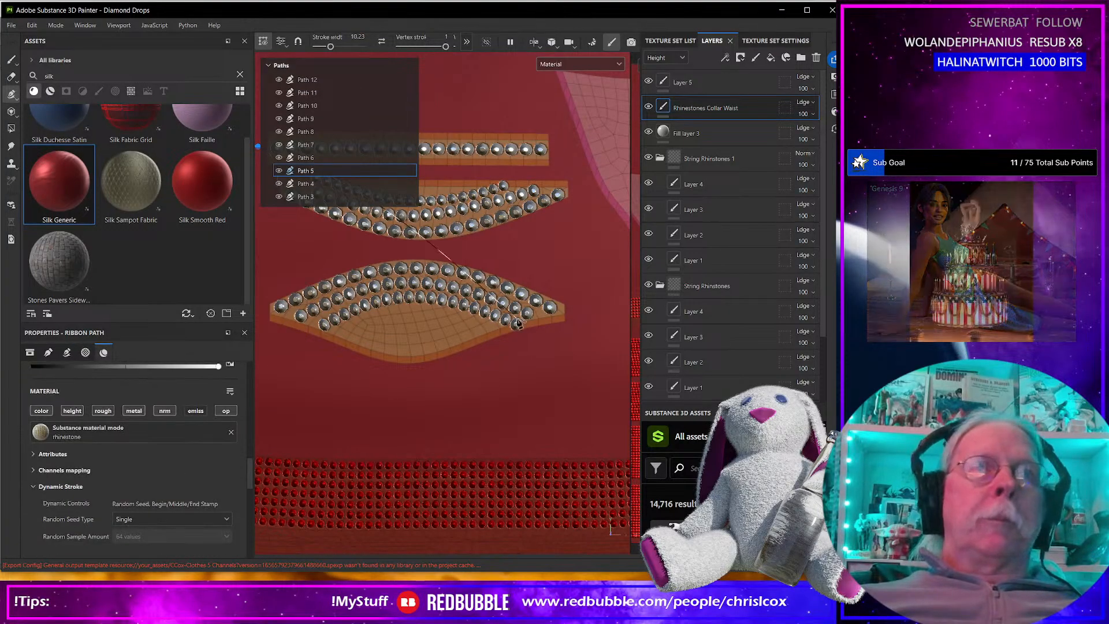
pyautogui.scroll(-3, 547, 361)
pyautogui.keyDown('alt'); pyautogui.moveTo(546, 361); pyautogui.dragTo(601, 378, button='middle'); pyautogui.keyUp('alt')
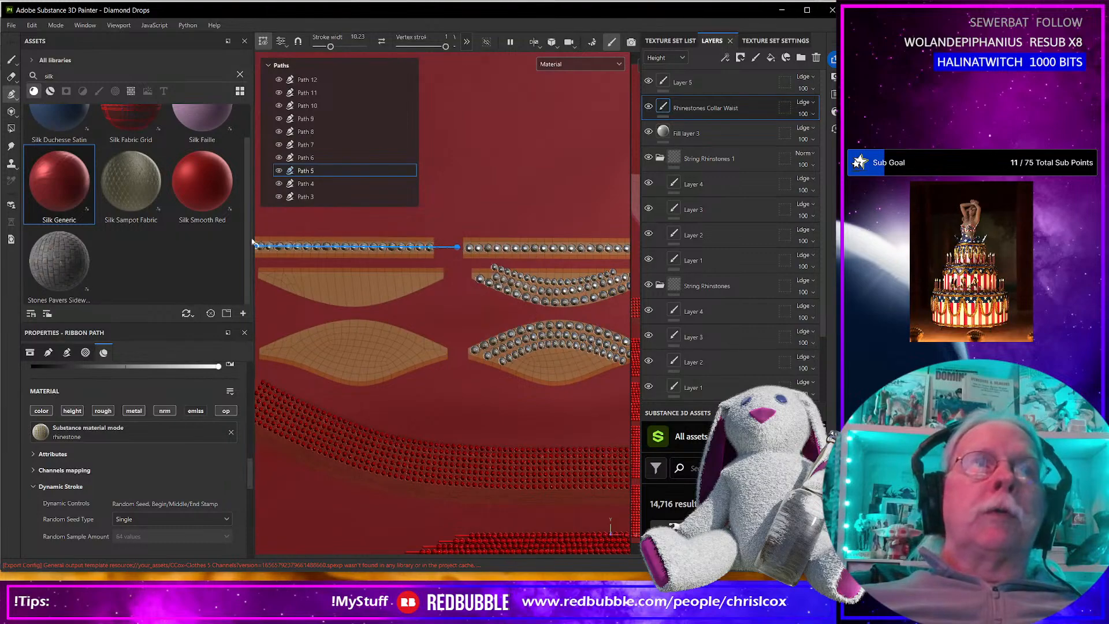
pyautogui.scroll(-5, 98, 474)
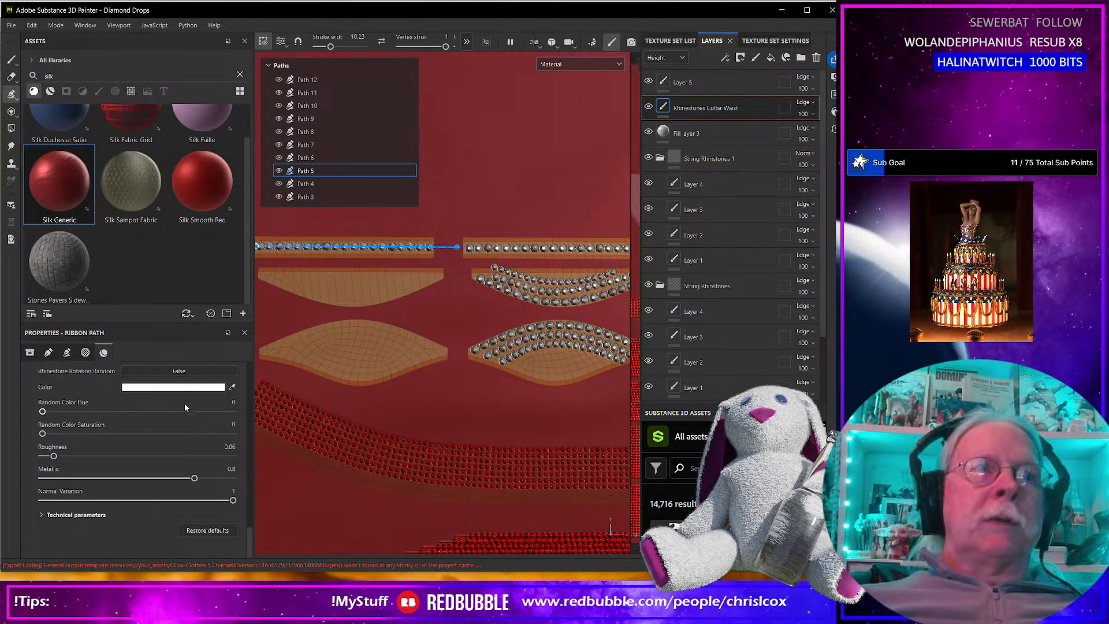
pyautogui.click(187, 387)
pyautogui.moveTo(294, 346); pyautogui.dragTo(317, 318)
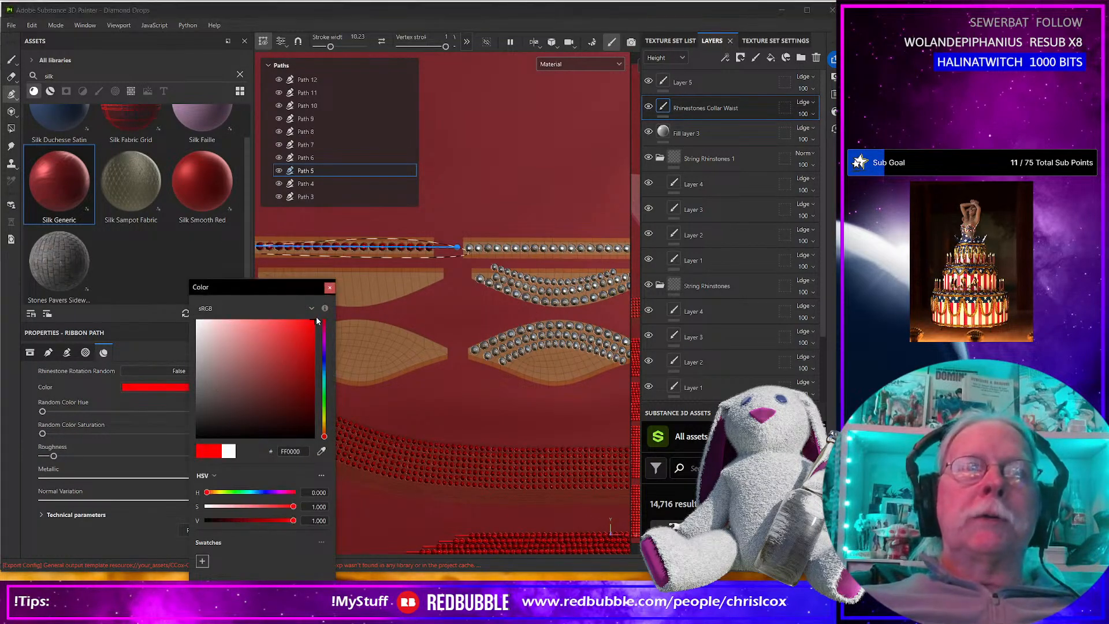
pyautogui.click(329, 288)
# Copy the red Path 5 and paste only its properties onto Path 6 and Path 7.
pyautogui.rightClick(332, 169)
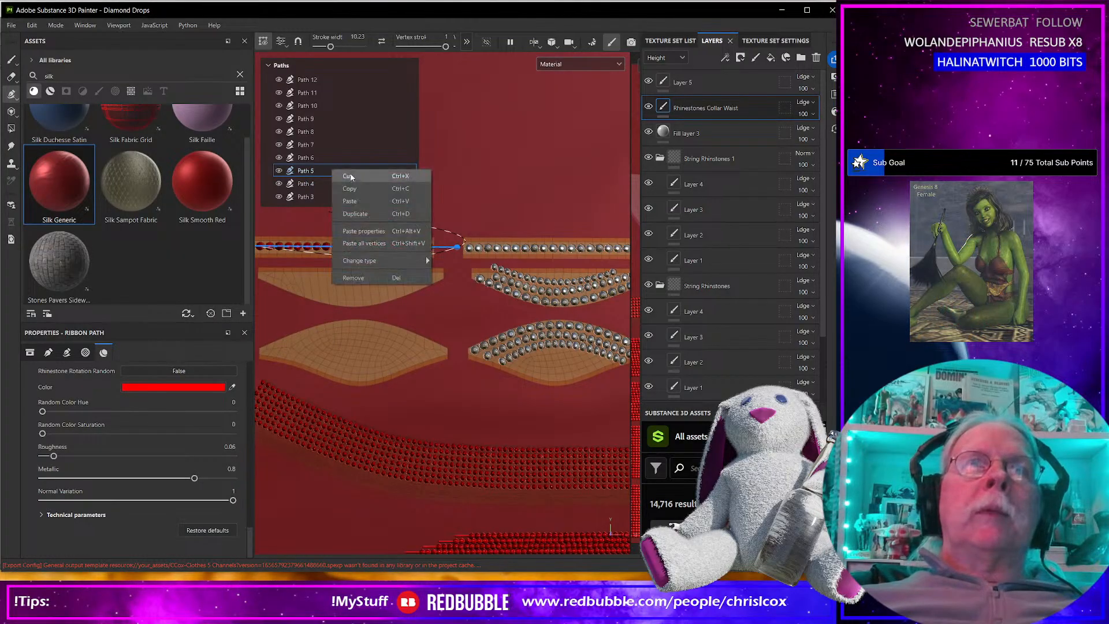
pyautogui.click(351, 188)
pyautogui.rightClick(336, 160)
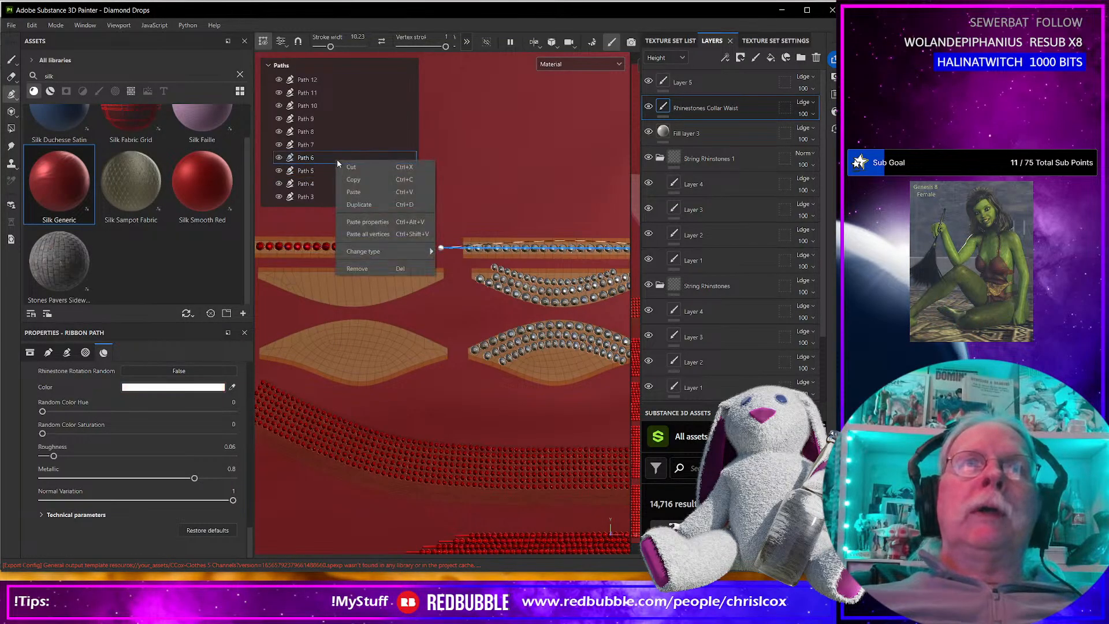
pyautogui.click(368, 221)
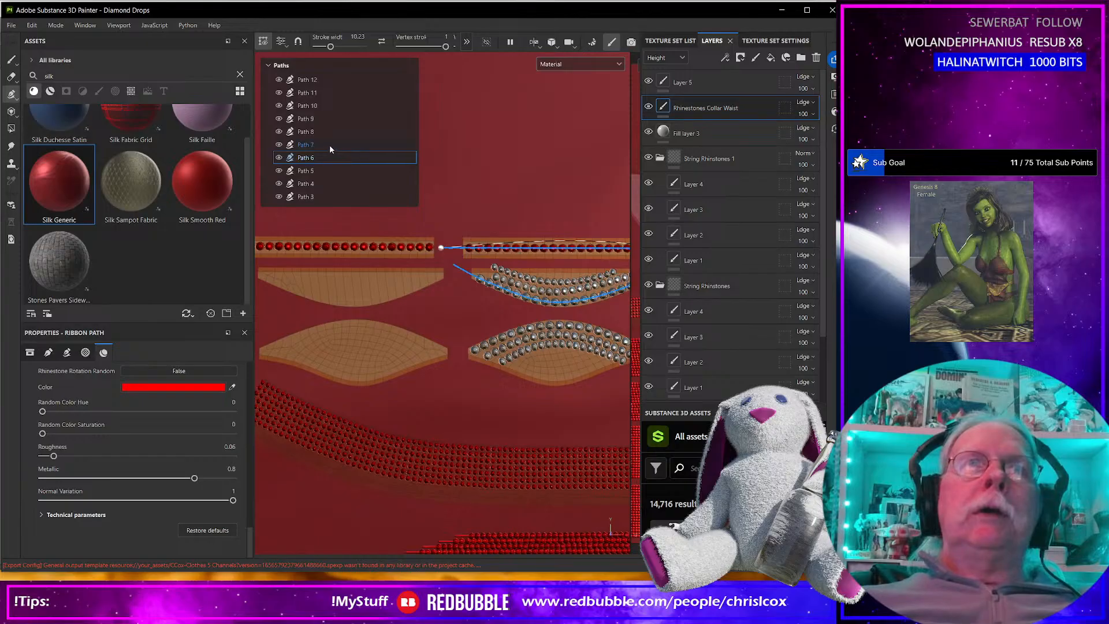
pyautogui.rightClick(331, 146)
pyautogui.click(363, 205)
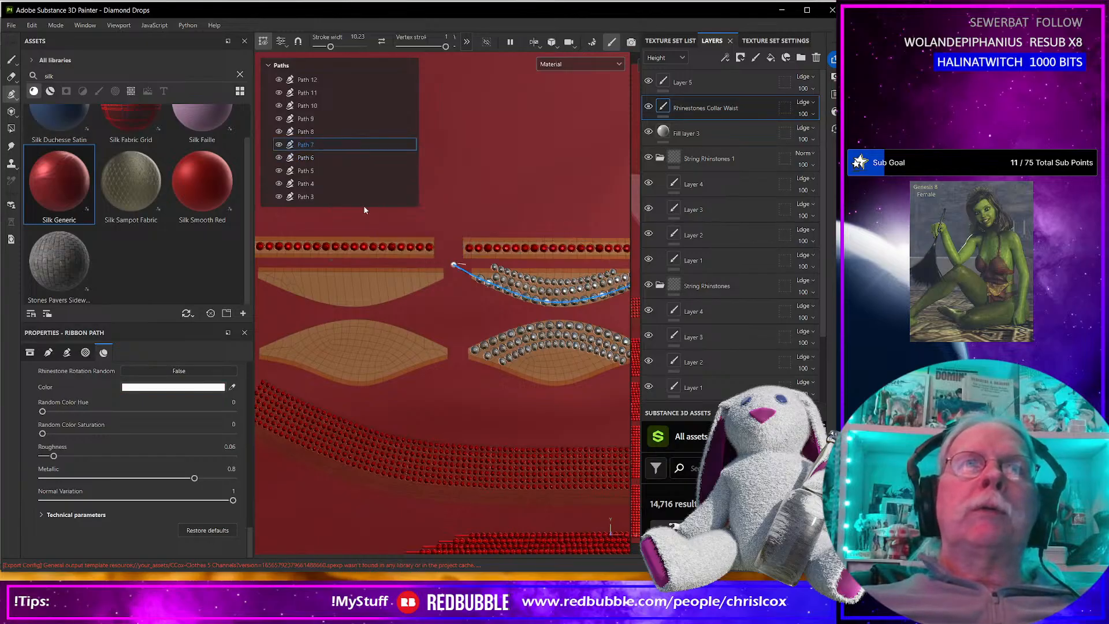
# Apply the copied Path 5 properties to Paths 8, 9, 10, 11 and 12.
pyautogui.click(328, 132)
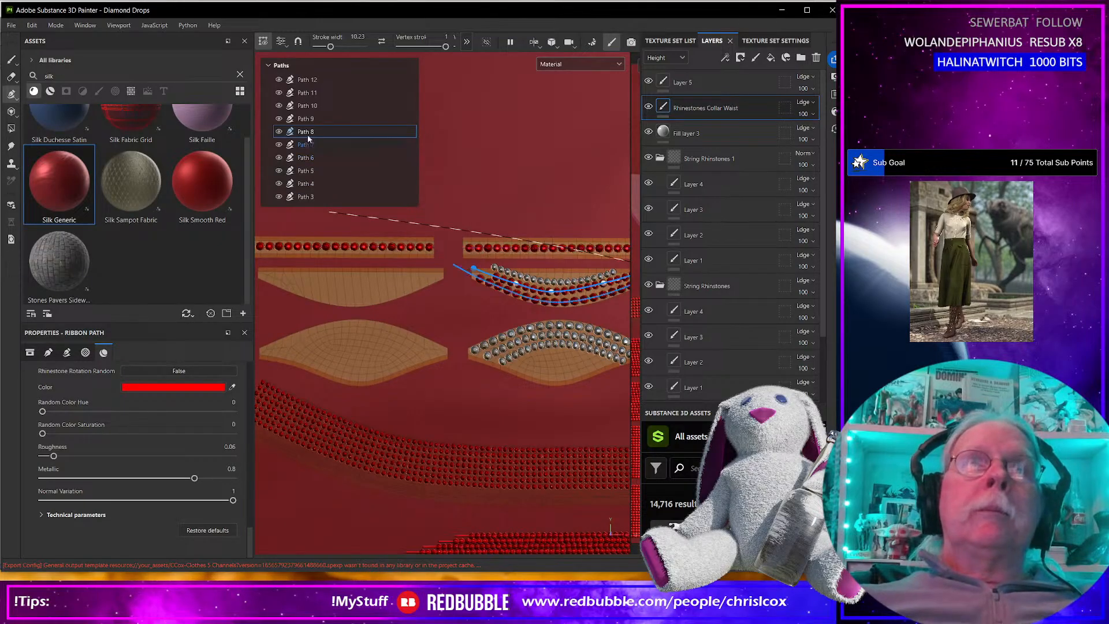
pyautogui.click(320, 119)
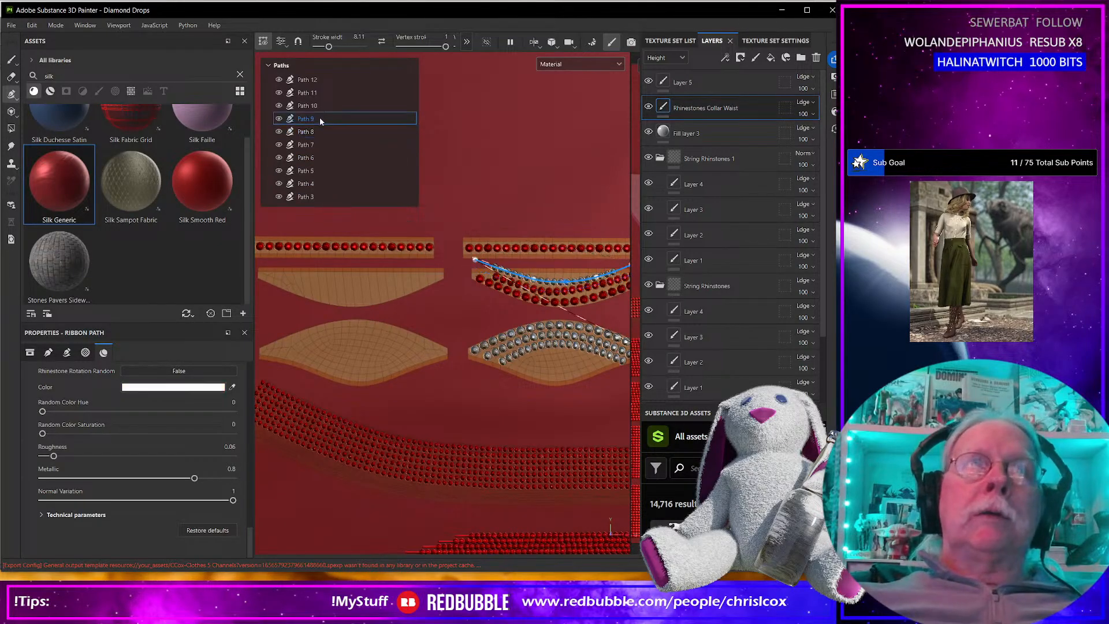
pyautogui.press('Up')
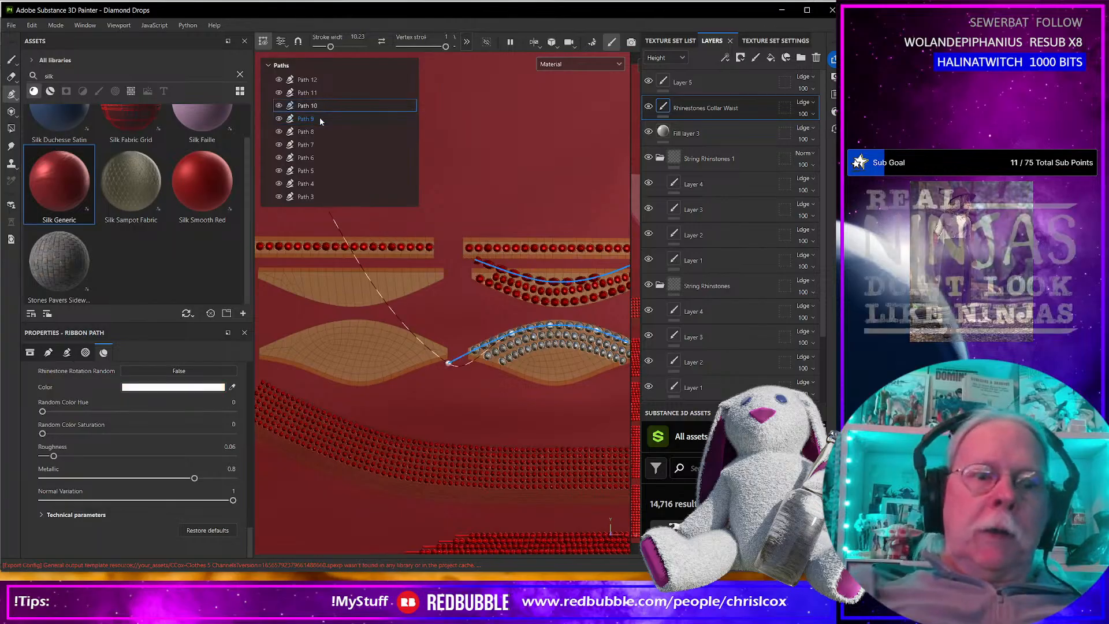
pyautogui.hotkey('ctrl', 'shift', 'v')
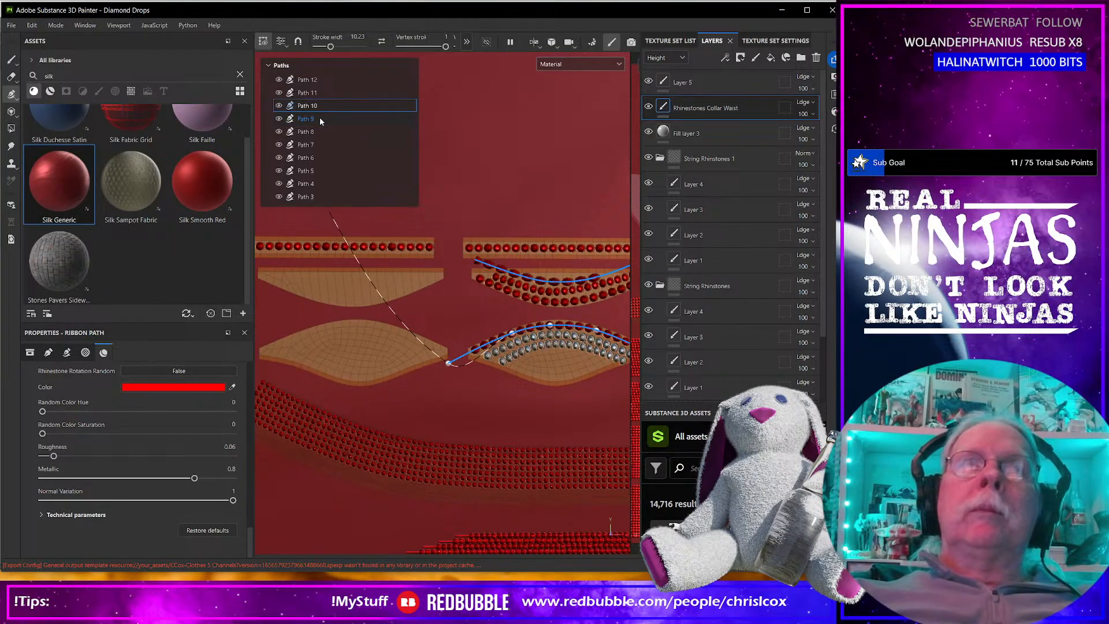
pyautogui.press('Up')
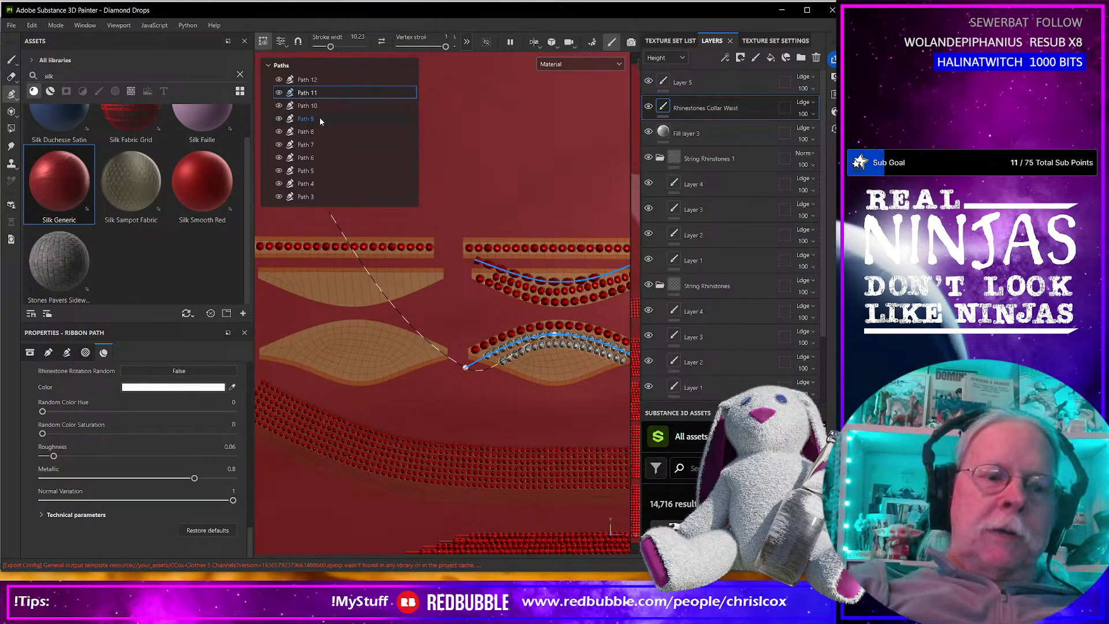
pyautogui.hotkey('ctrl', 'shift', 'v')
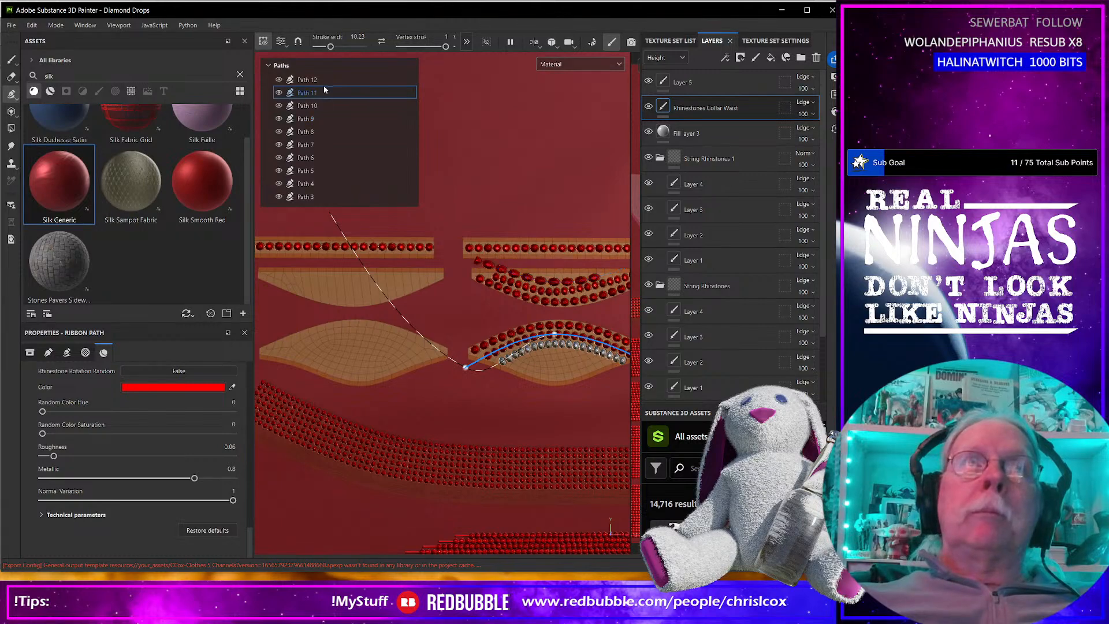
pyautogui.click(327, 82)
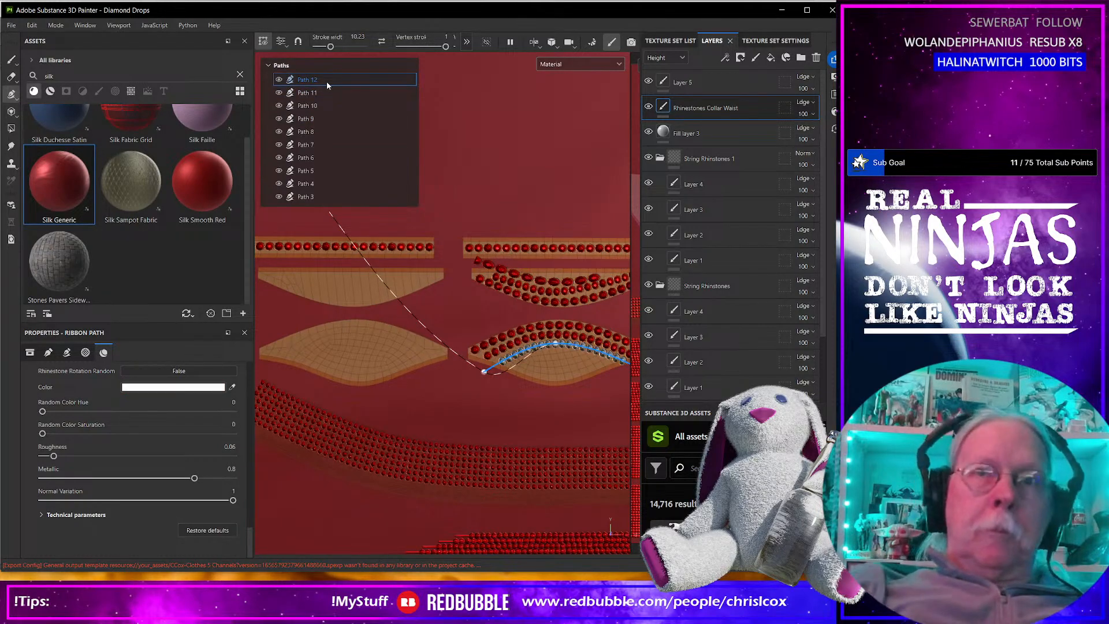
pyautogui.hotkey('ctrl', 'shift', 'v')
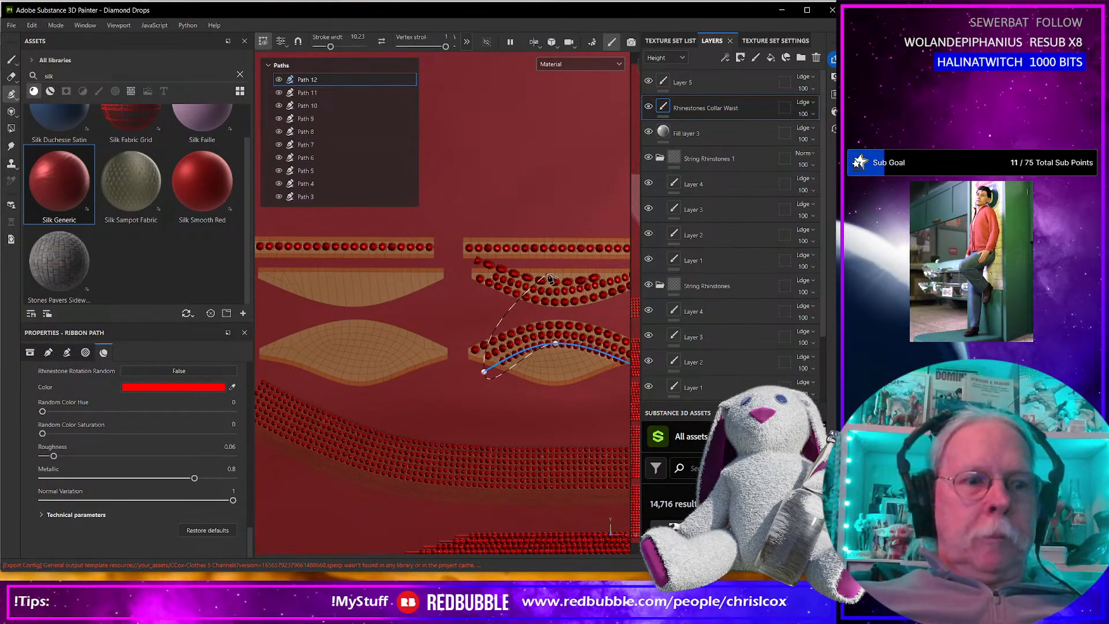
# Reduce the stroke width of Path 9, the top row on the curved piece, to 8.91 and finish editing it.
pyautogui.click(309, 117)
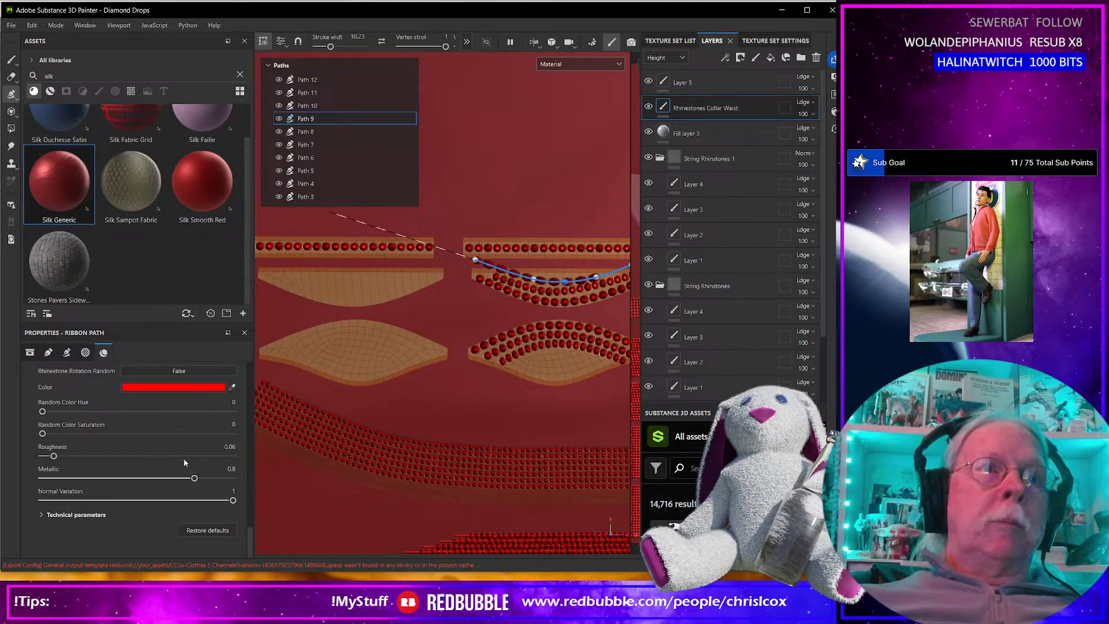
pyautogui.scroll(5, 152, 448)
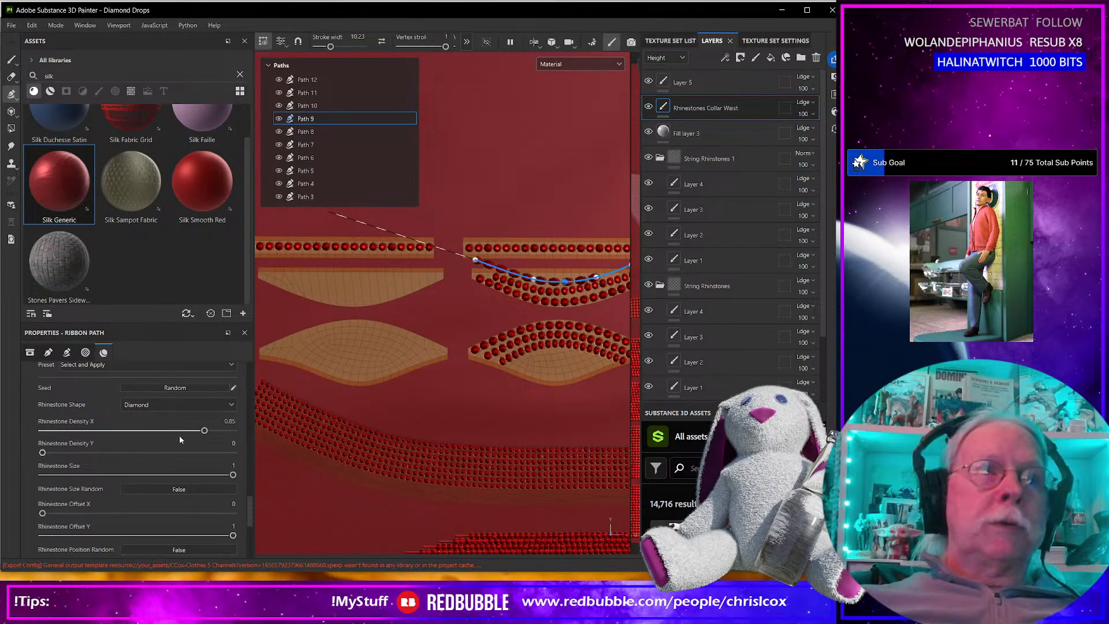
pyautogui.scroll(-10, 188, 436)
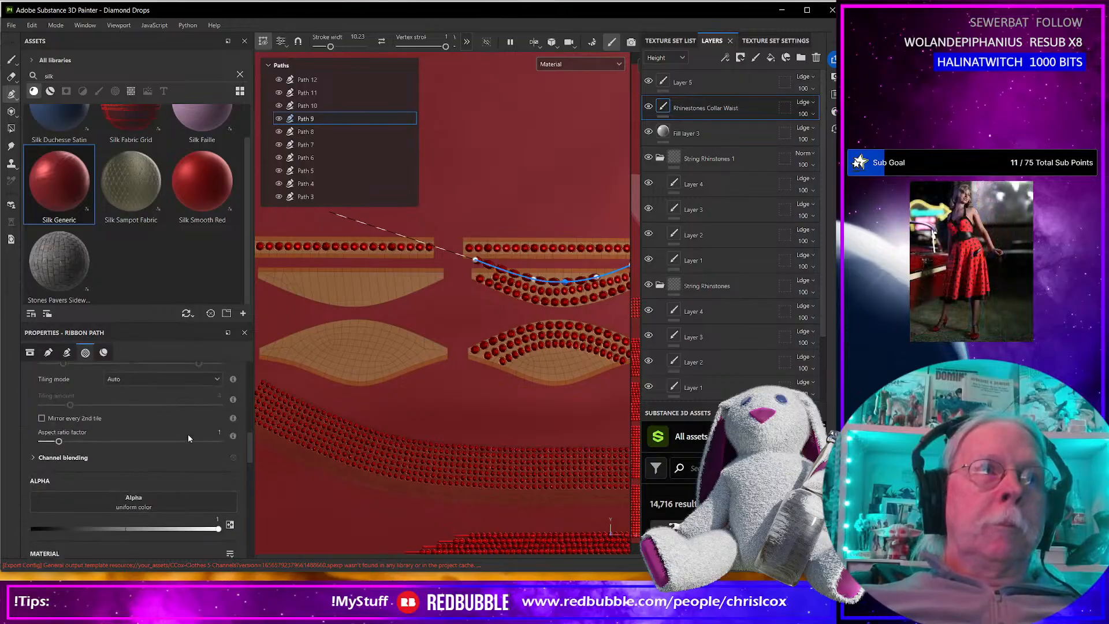
pyautogui.scroll(5, 114, 445)
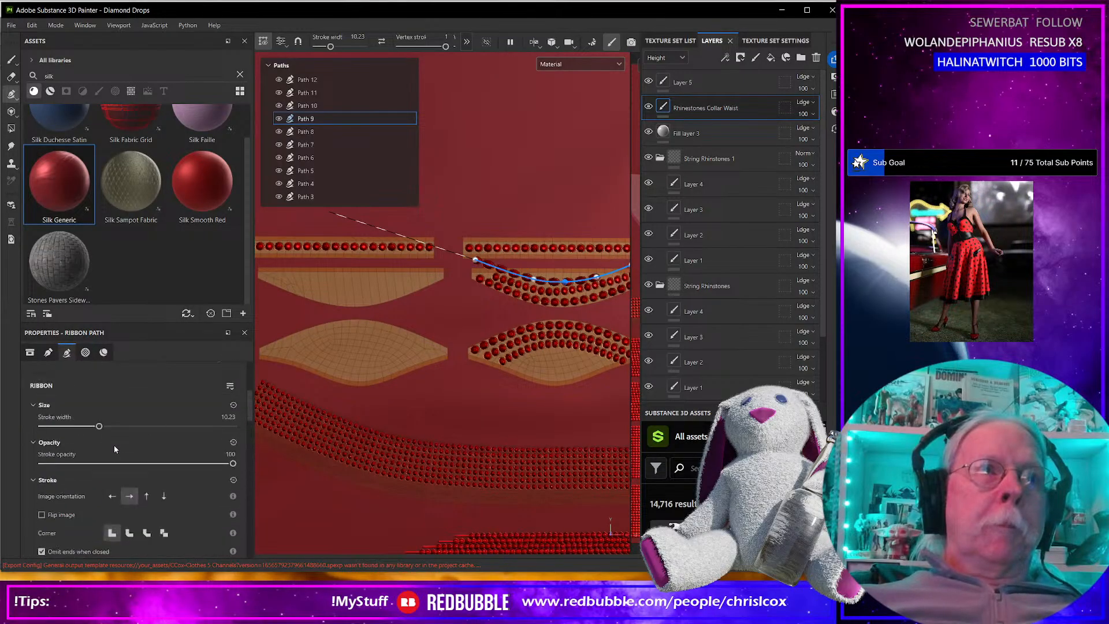
pyautogui.moveTo(98, 426); pyautogui.dragTo(97, 426)
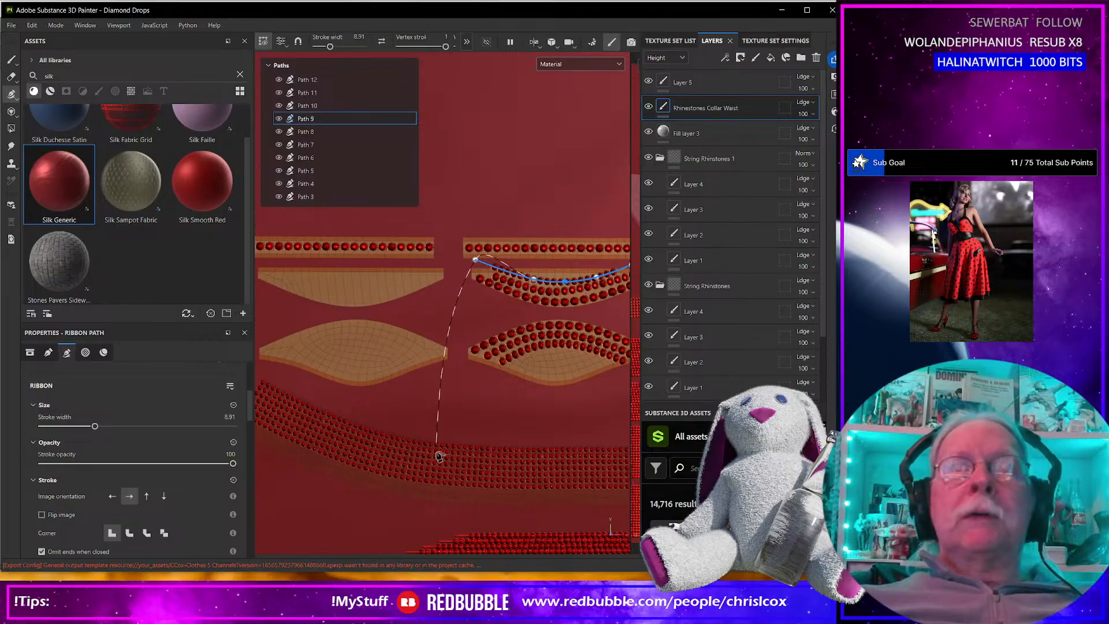
pyautogui.press('Escape')
# Draw a three-point curved rhinestone ribbon path below the existing rows on the lower curved piece, extend its outer end and finish it.
pyautogui.keyDown('alt'); pyautogui.moveTo(507, 408); pyautogui.dragTo(447, 431, button='middle'); pyautogui.keyUp('alt')
pyautogui.scroll(3, 450, 434)
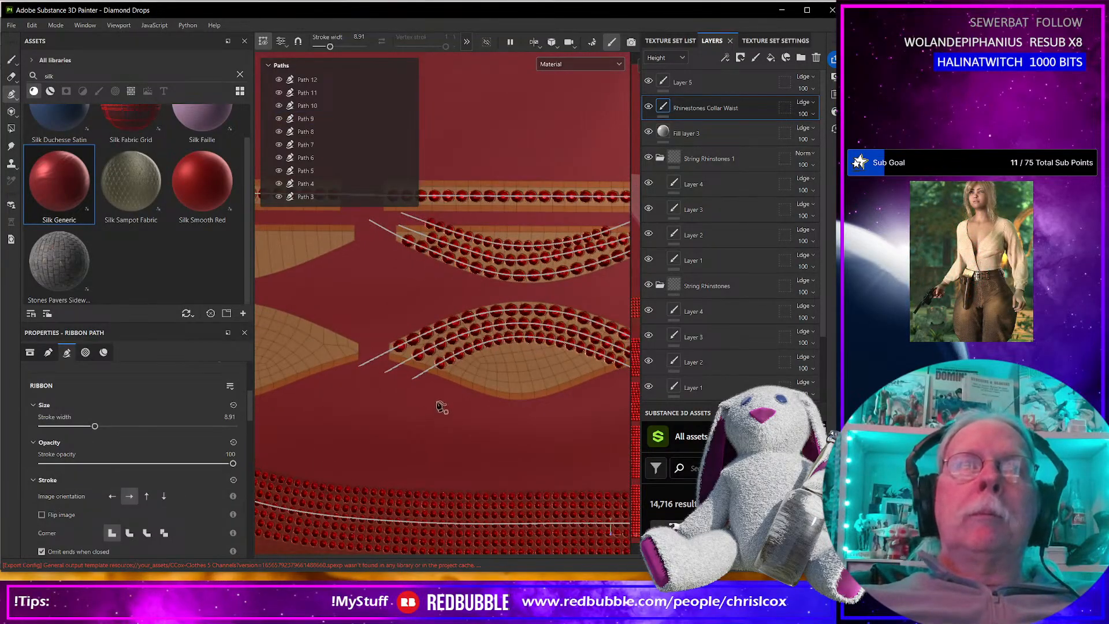
pyautogui.click(430, 383)
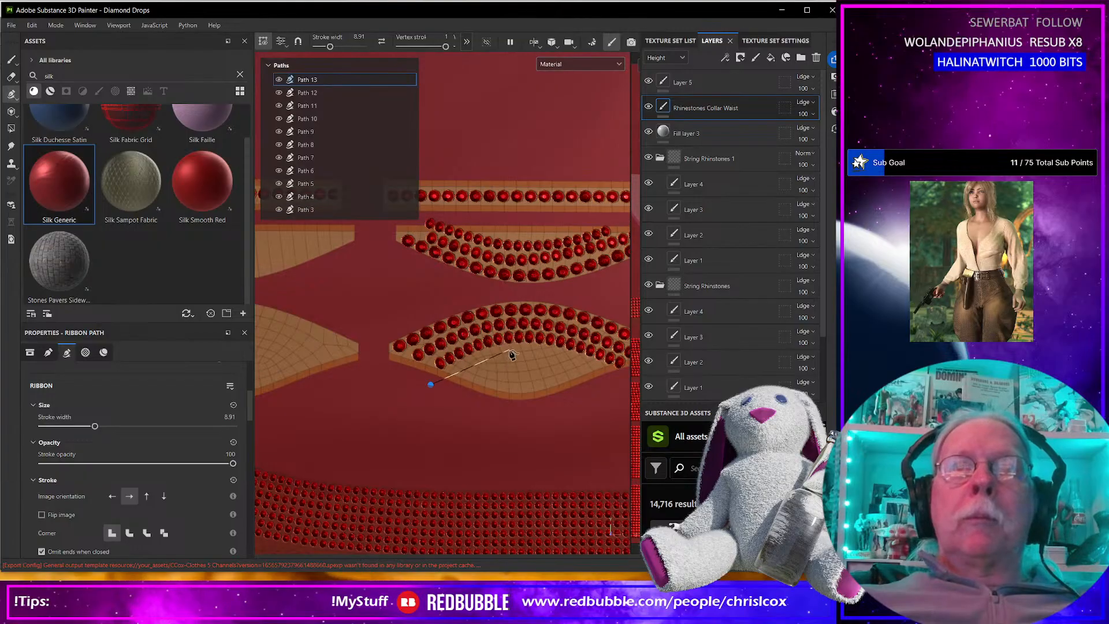
pyautogui.click(515, 349)
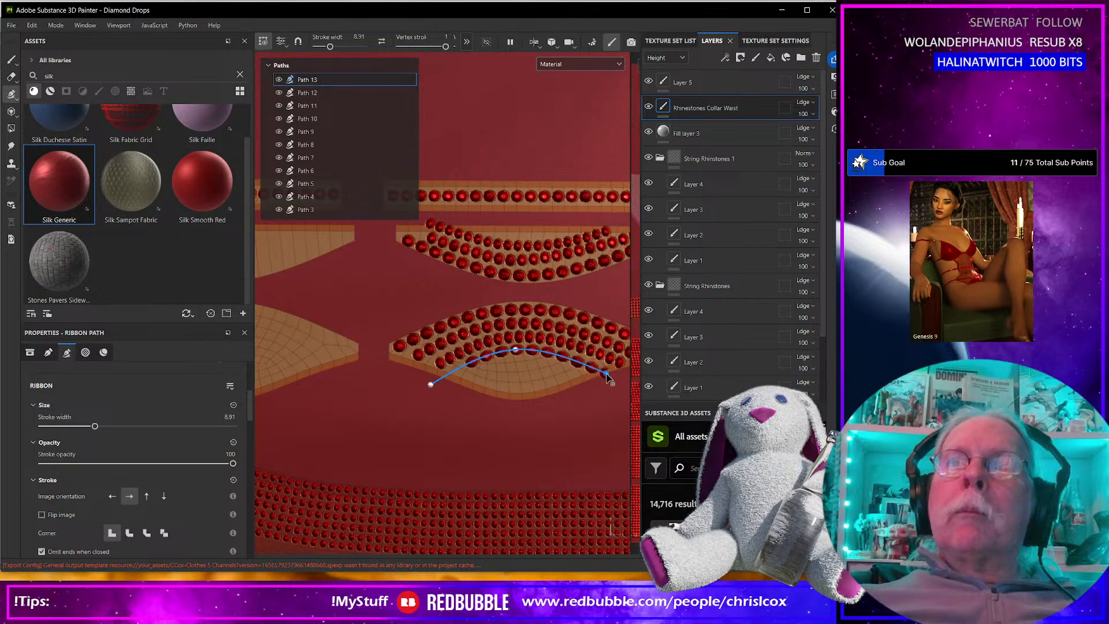
pyautogui.click(604, 371)
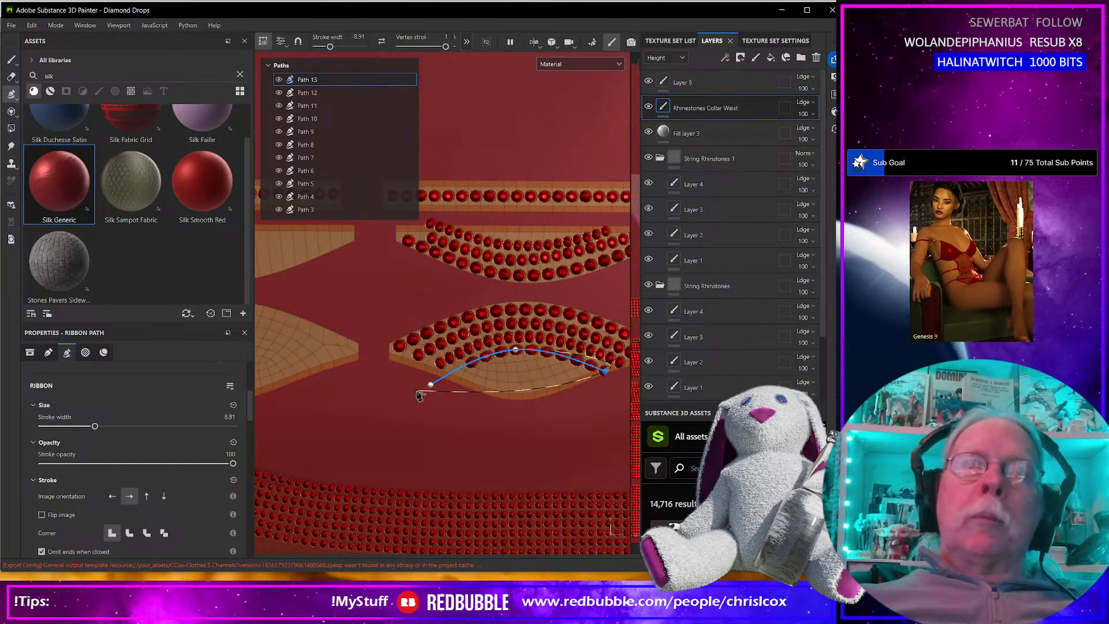
pyautogui.moveTo(430, 384); pyautogui.dragTo(418, 392)
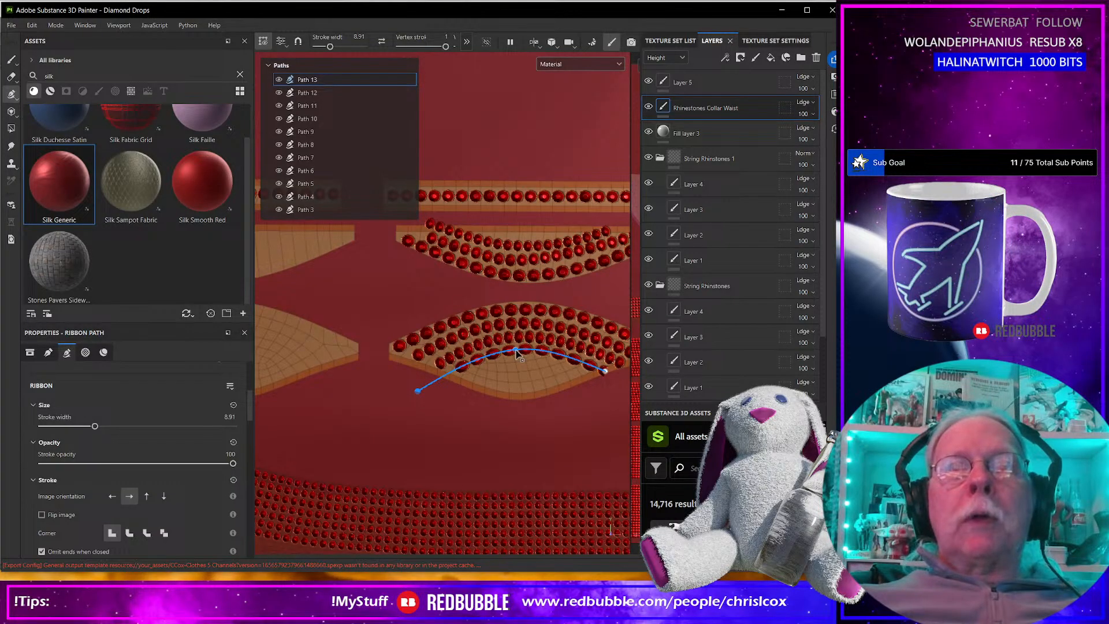
pyautogui.moveTo(516, 351); pyautogui.dragTo(515, 353)
pyautogui.press('Escape')
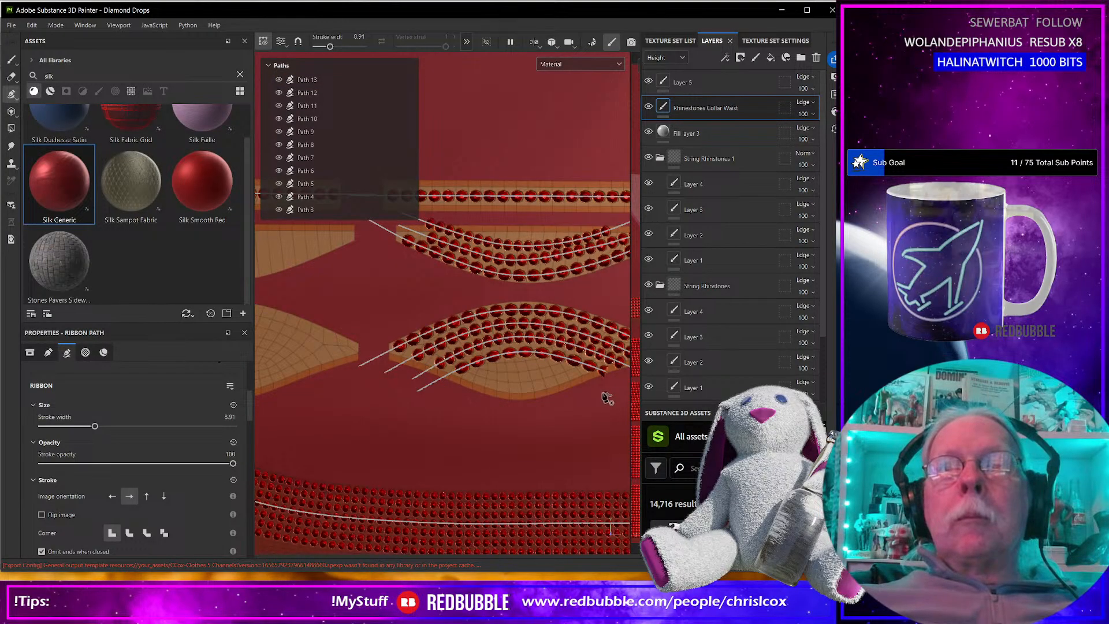
# Draw another three-point rhinestone path along the lower edge of that curved piece and adjust its end point.
pyautogui.click(599, 390)
pyautogui.click(523, 364)
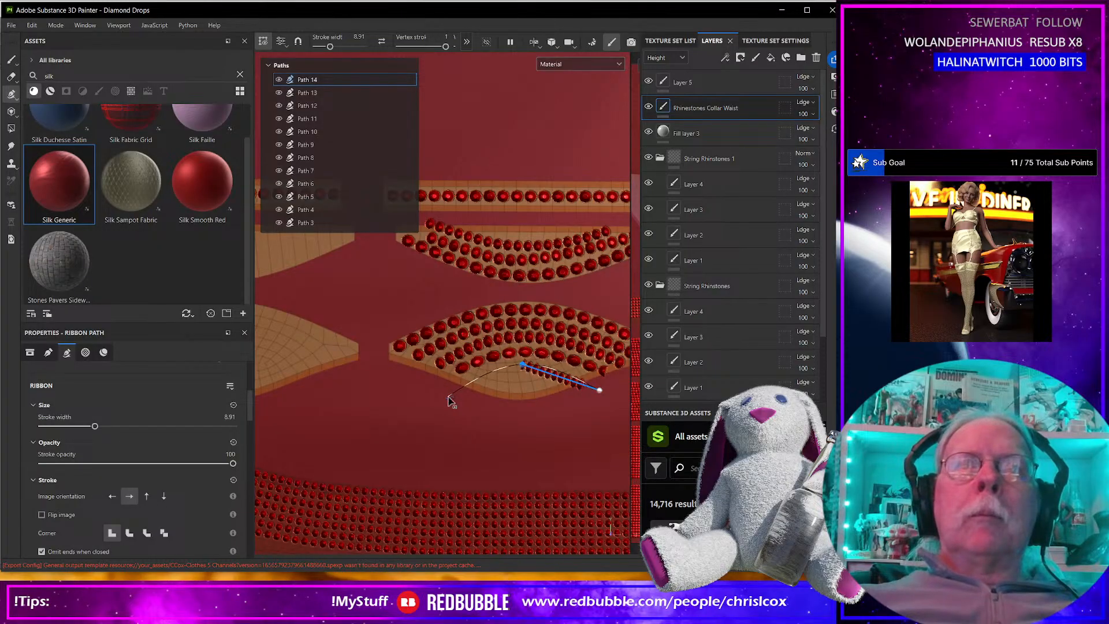
pyautogui.click(448, 396)
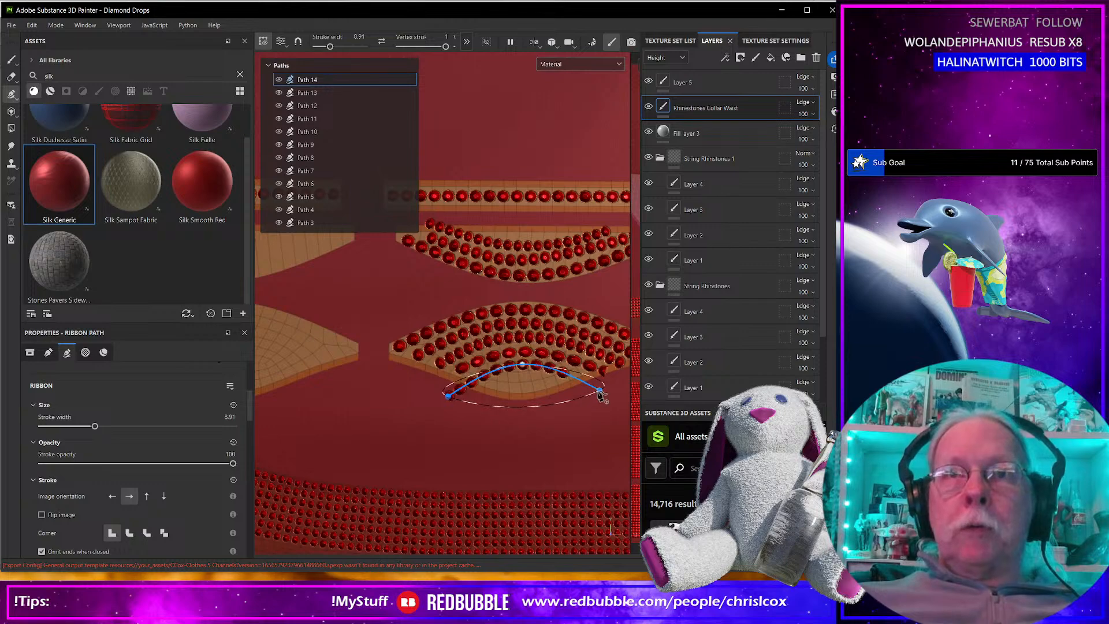
pyautogui.moveTo(602, 393); pyautogui.dragTo(610, 393)
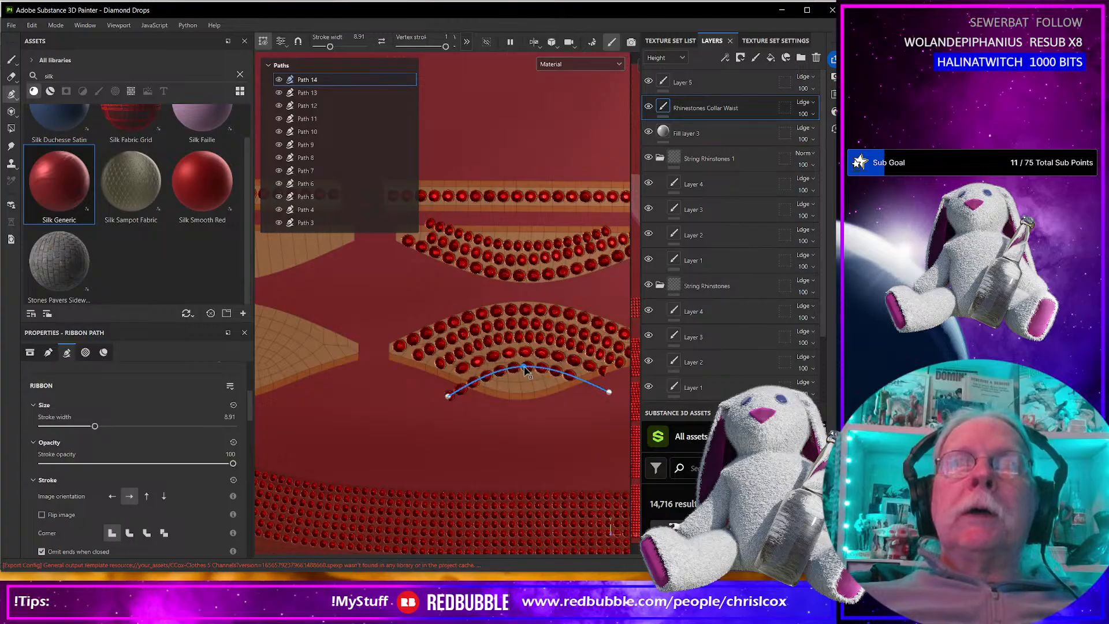
# Inspect how the rhinestone rows sit on the 3D top and collar, and return to the flat UV pieces.
pyautogui.scroll(-2, 403, 401)
pyautogui.scroll(-6, 404, 401)
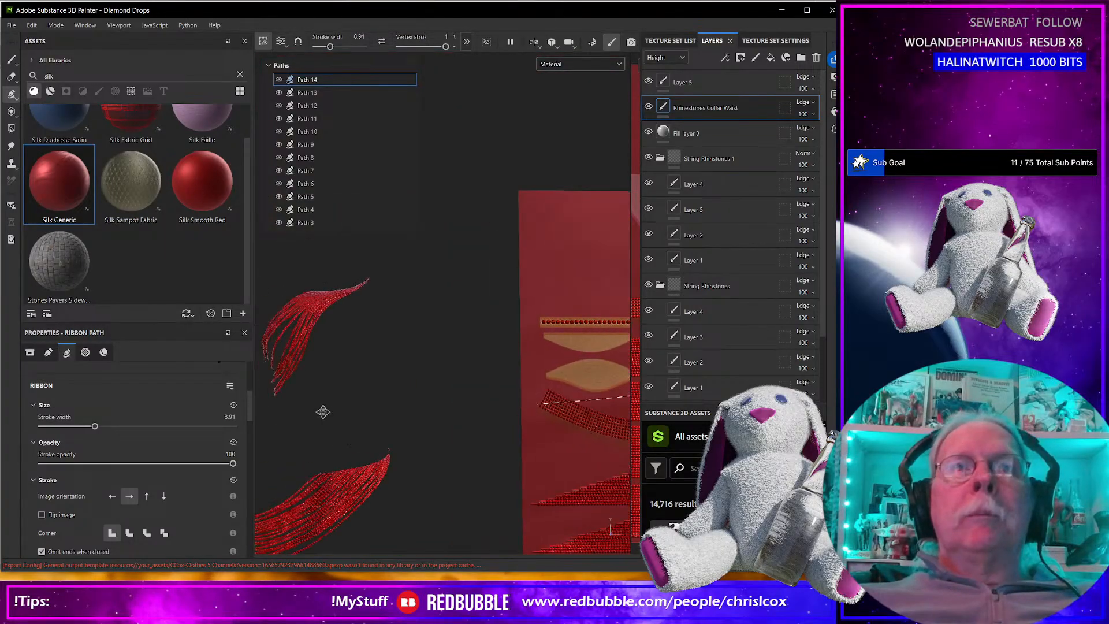
pyautogui.scroll(4, 543, 324)
pyautogui.keyDown('alt'); pyautogui.moveTo(520, 422); pyautogui.dragTo(472, 441); pyautogui.keyUp('alt')
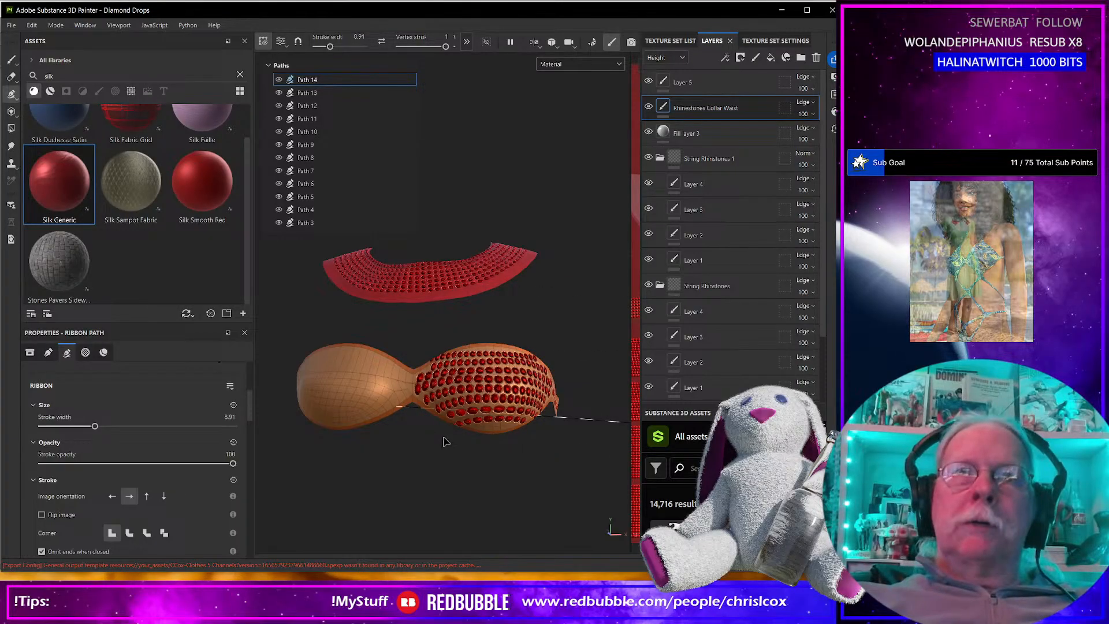
pyautogui.scroll(-5, 509, 450)
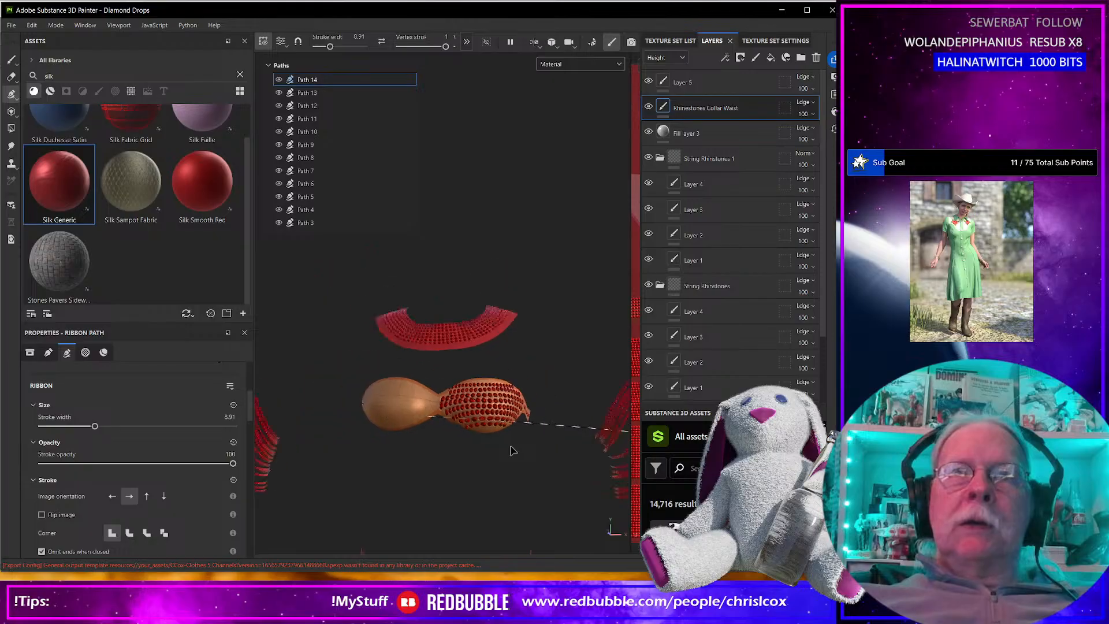
pyautogui.press('F3')
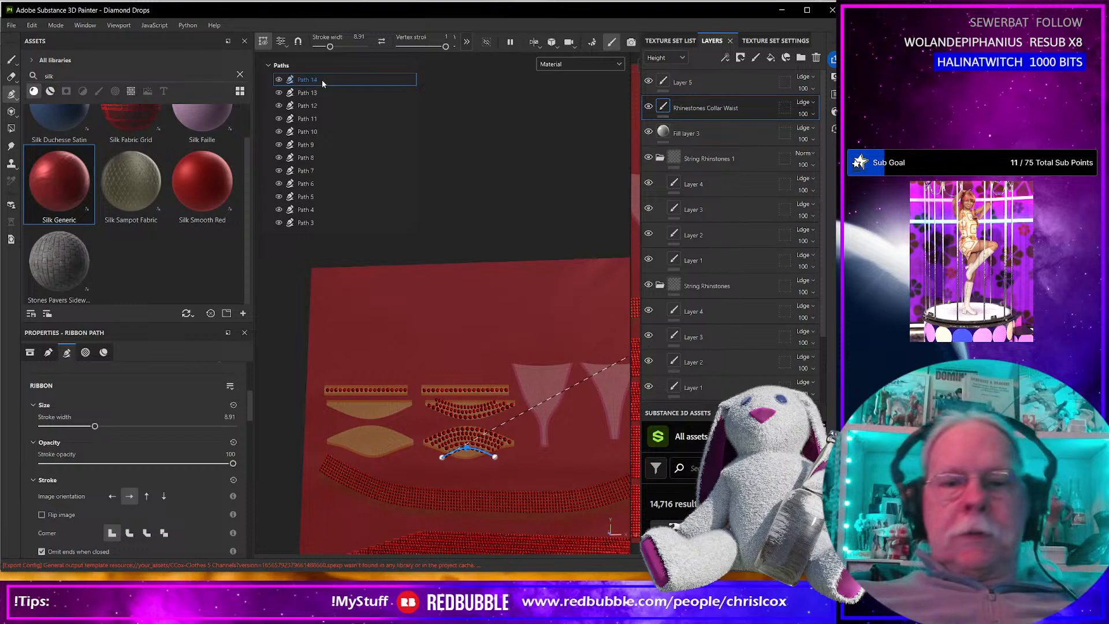
# Delete Paths 14 through 7 so the curved pieces have no rhinestone rows.
pyautogui.press('Delete')
pyautogui.press('Delete')
pyautogui.press('Delete')
pyautogui.press('Delete')
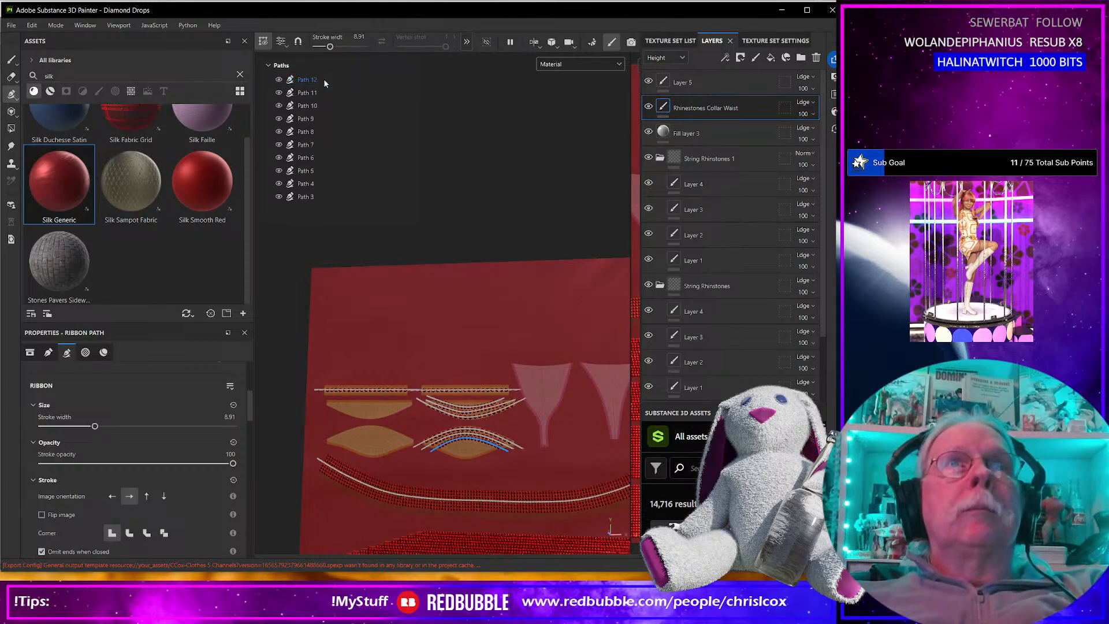
pyautogui.press('Delete')
pyautogui.press('Delete')
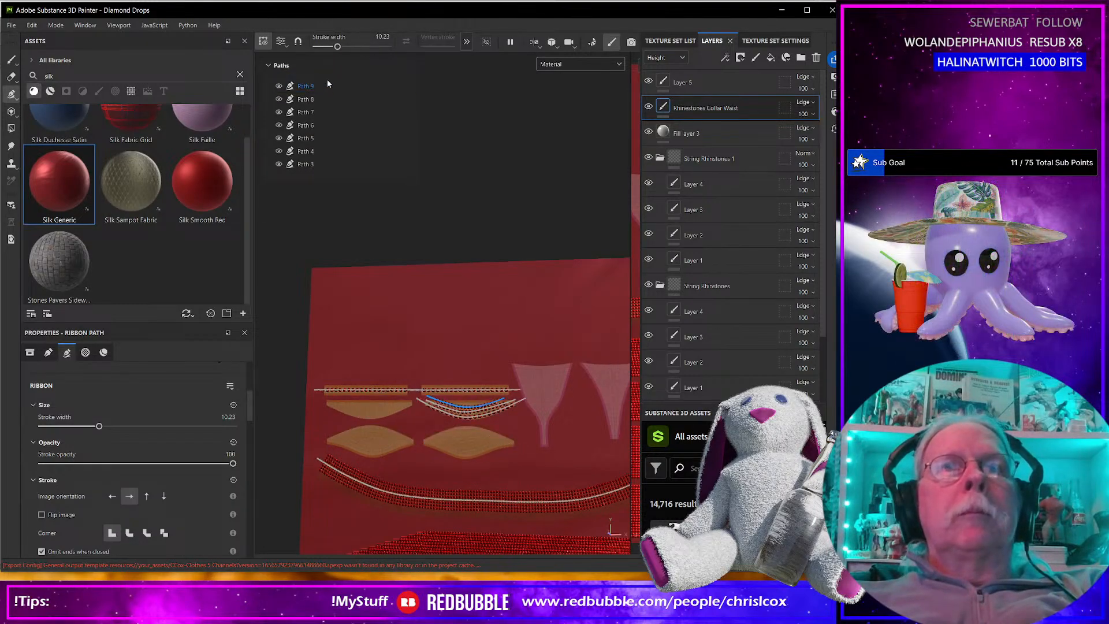
pyautogui.press('Delete')
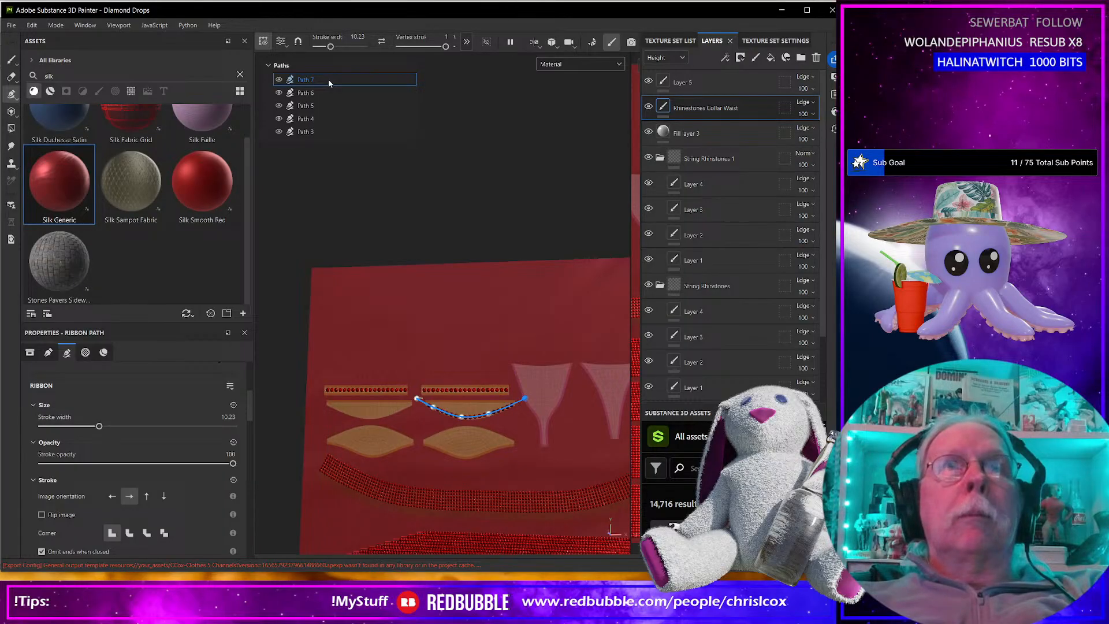
pyautogui.press('Delete')
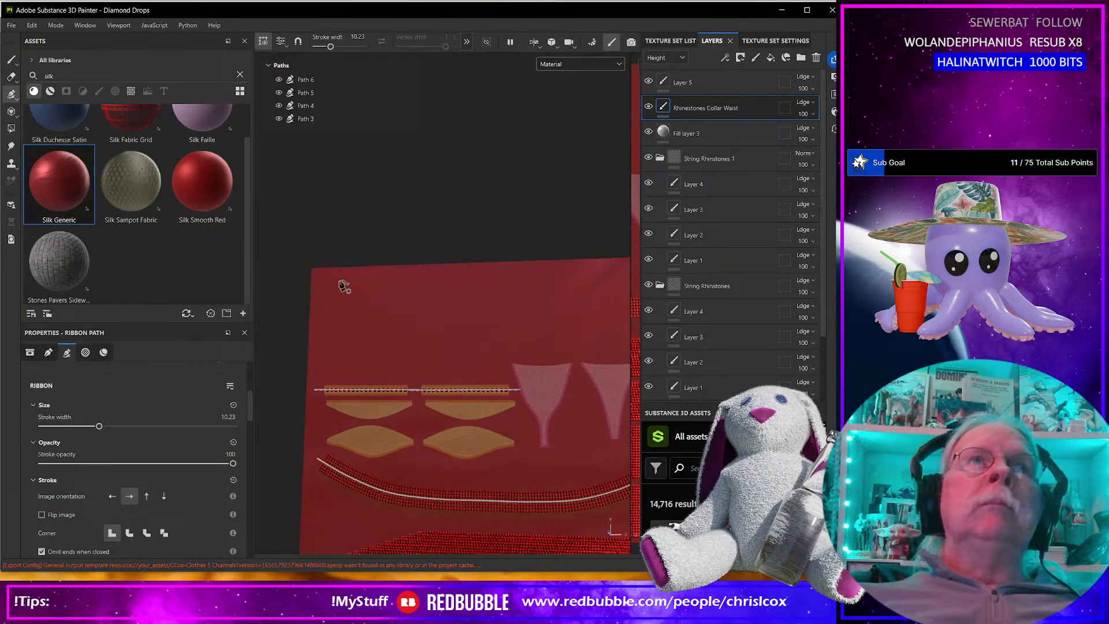
pyautogui.scroll(2, 311, 436)
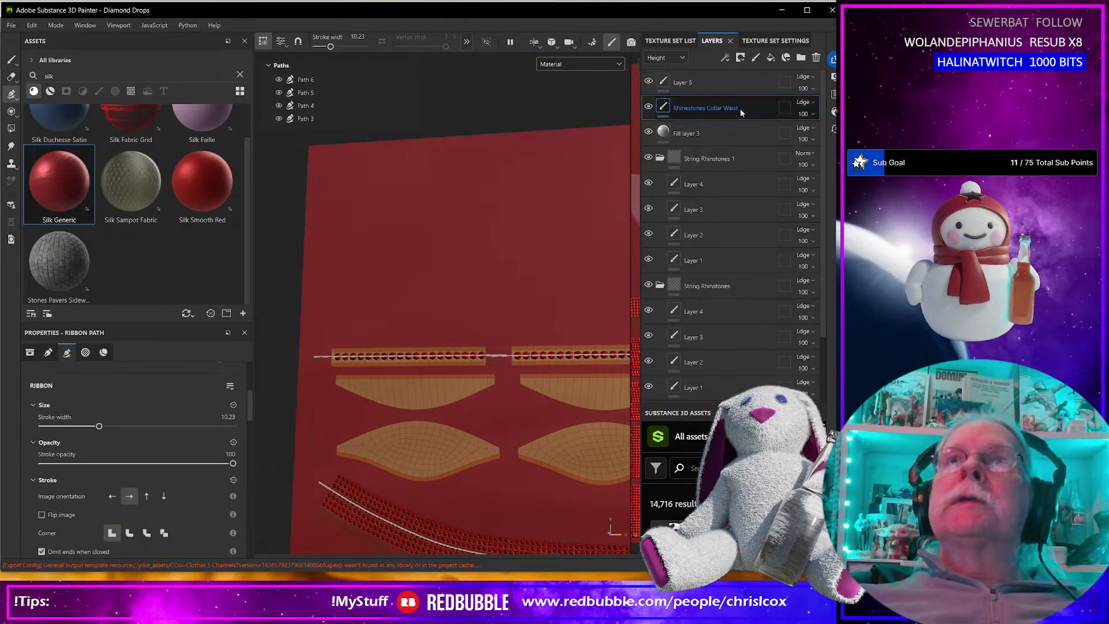
pyautogui.click(755, 57)
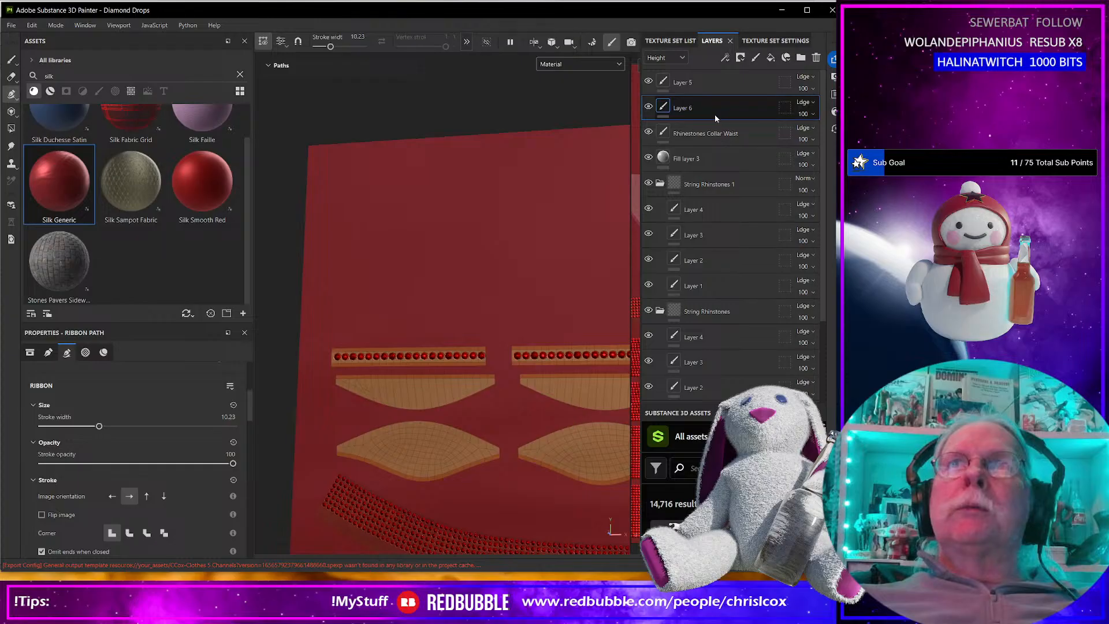
pyautogui.press('Delete')
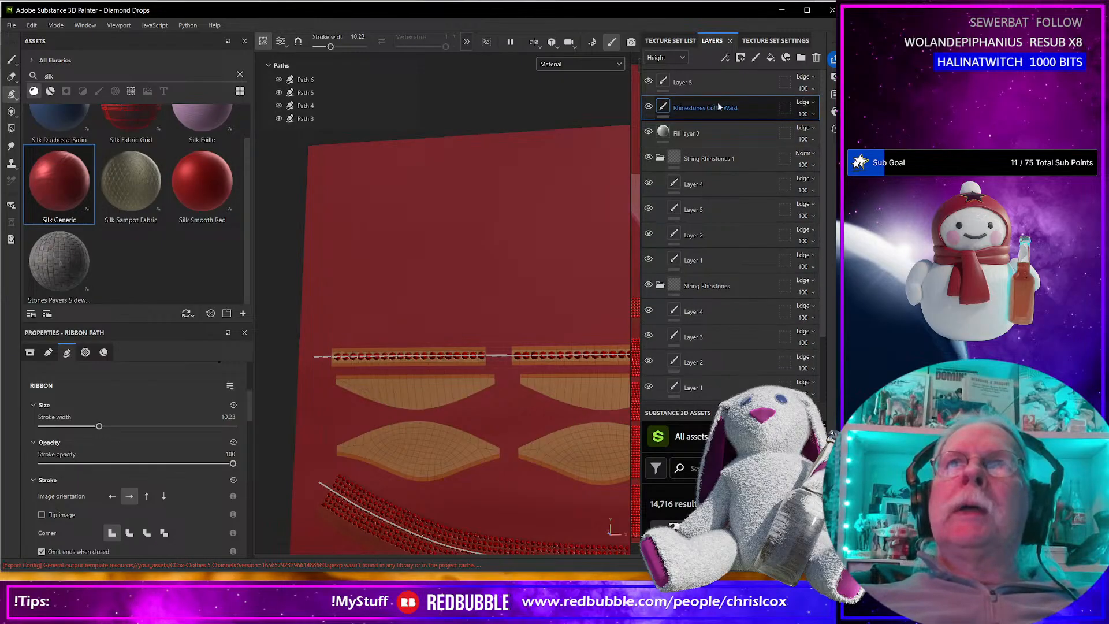
# Add a new paint layer above Layer 5 and reselect Layer 5.
pyautogui.click(722, 82)
pyautogui.rightClick(722, 82)
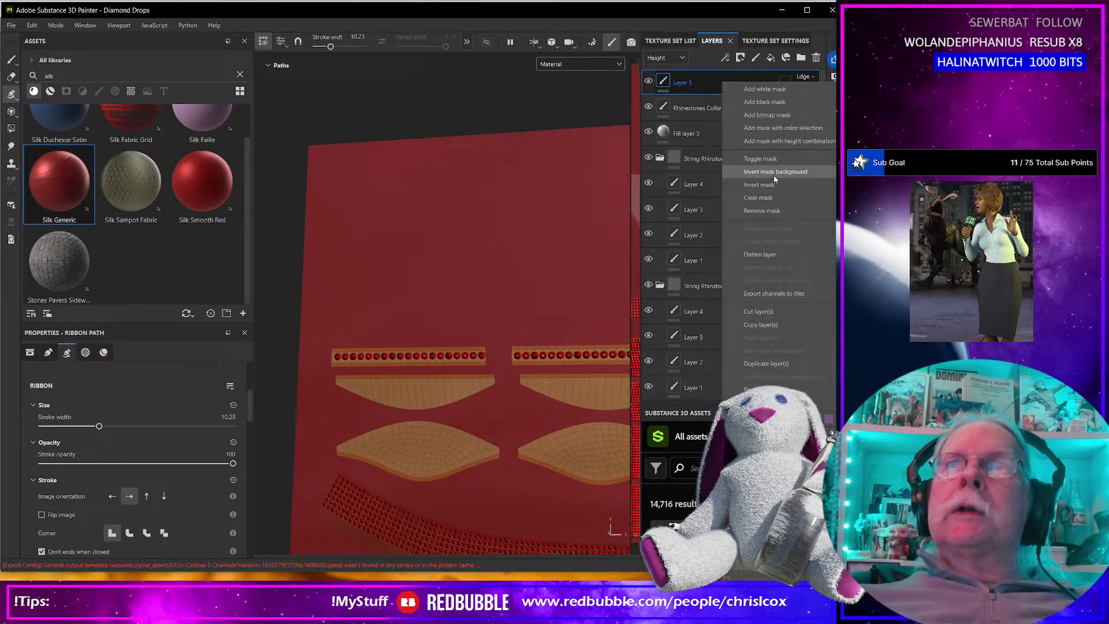
pyautogui.click(710, 88)
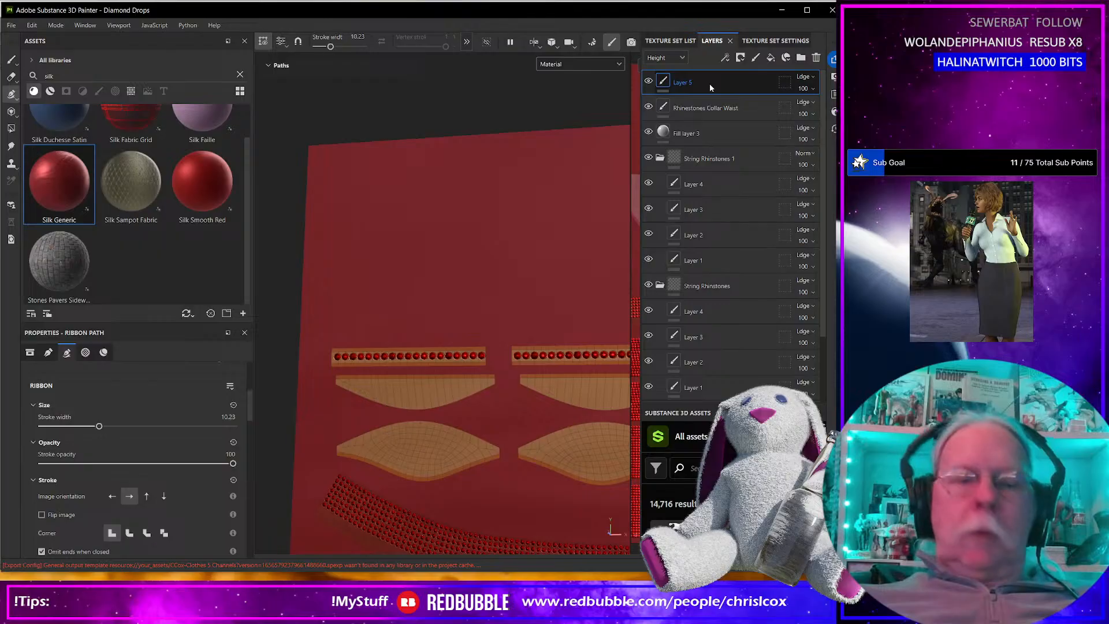
pyautogui.hotkey('ctrl', 'z')
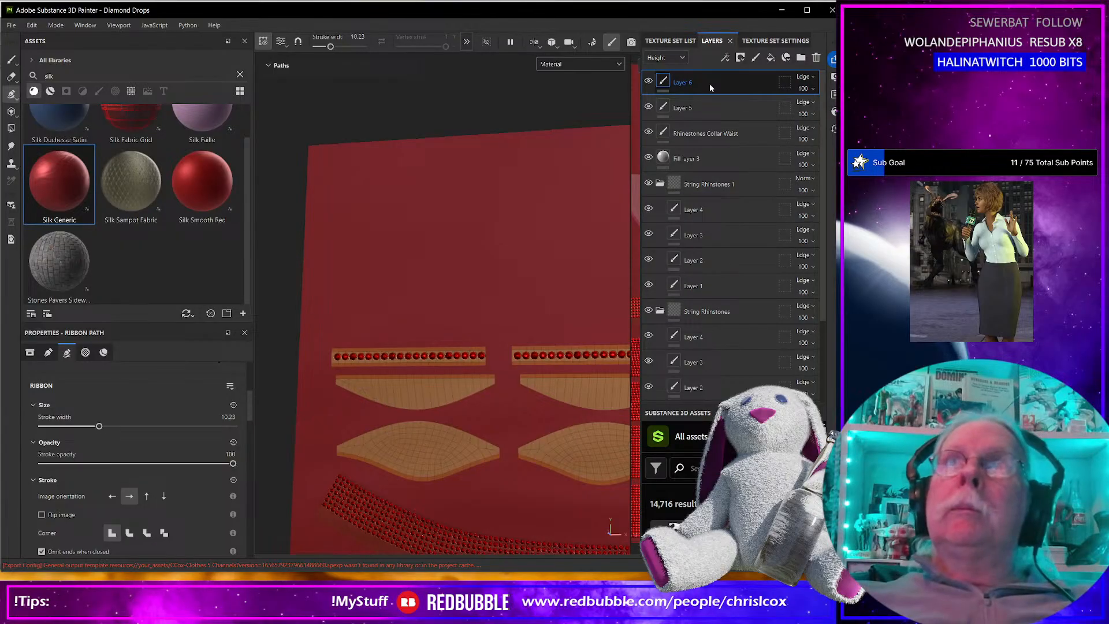
pyautogui.click(664, 106)
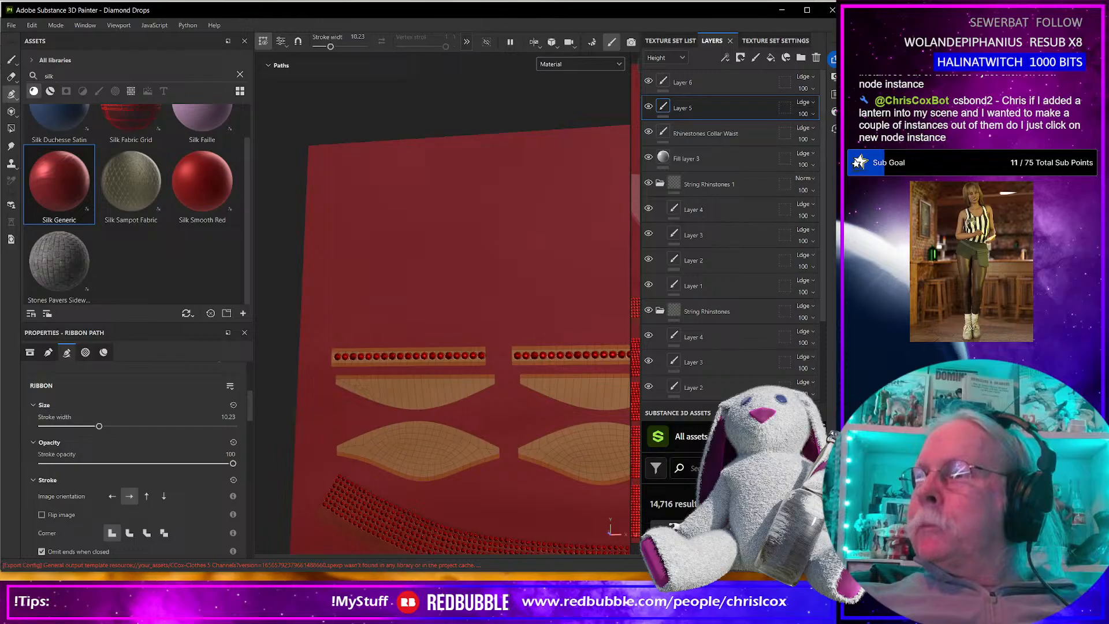
# Switch to Daz Studio and create 10 node instances of the Diamond Drops G9 BASE Shell with default settings.
pyautogui.hotkey('alt', 'Tab')
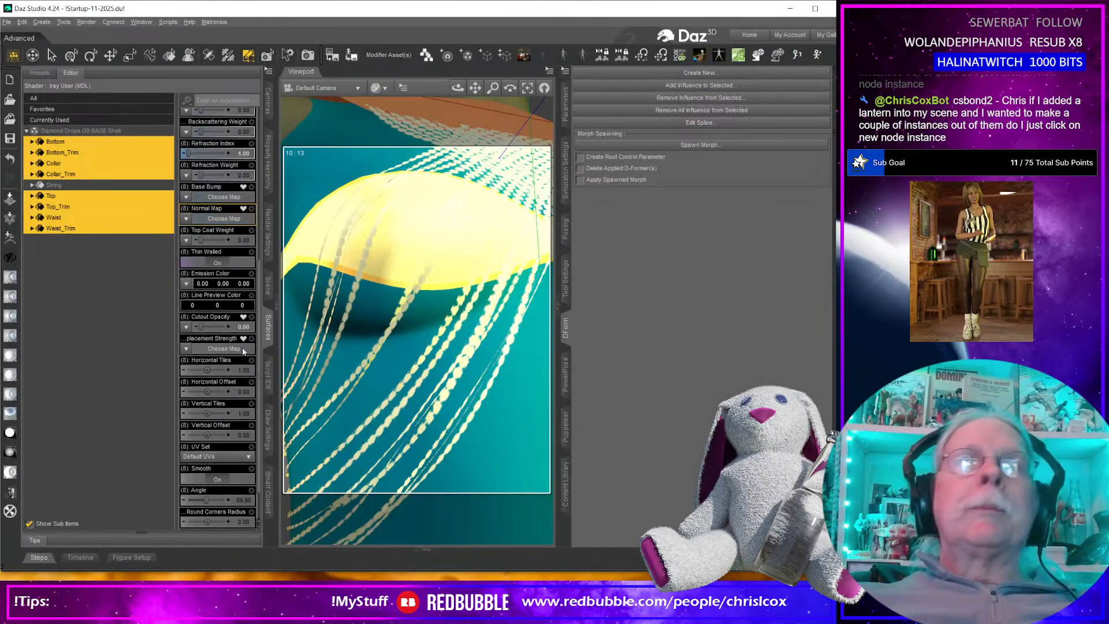
pyautogui.click(22, 22)
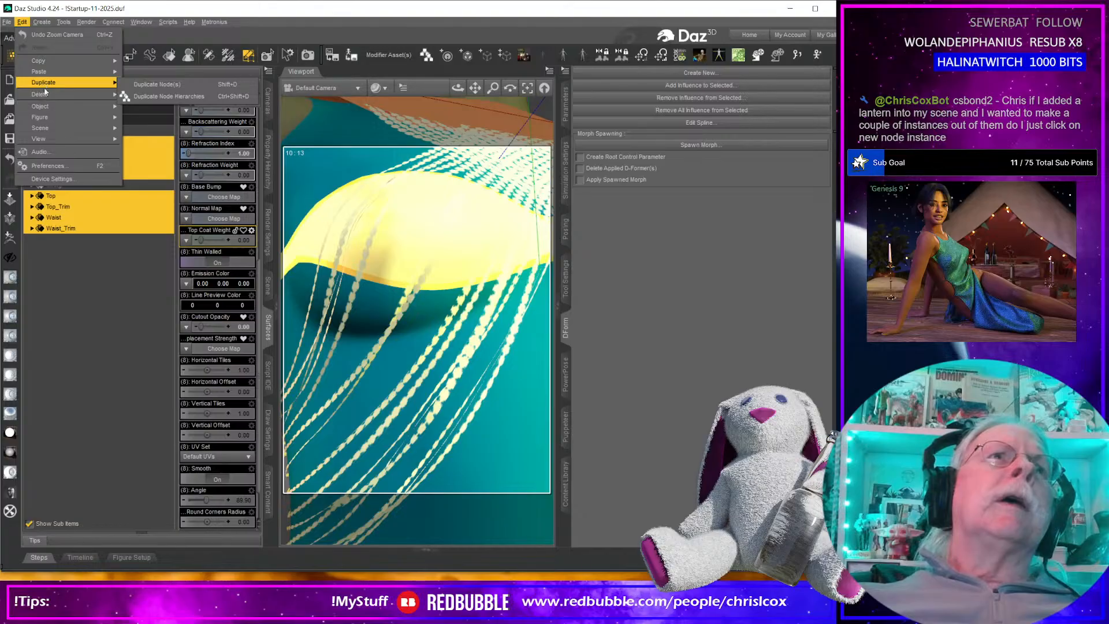
pyautogui.moveTo(46, 84)
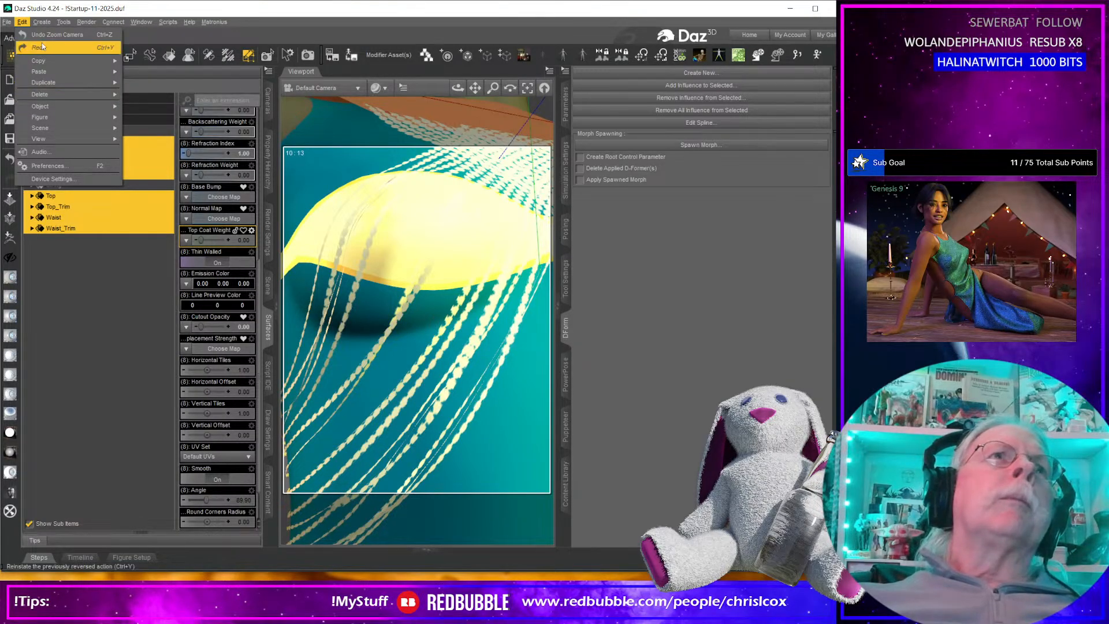
pyautogui.moveTo(49, 26)
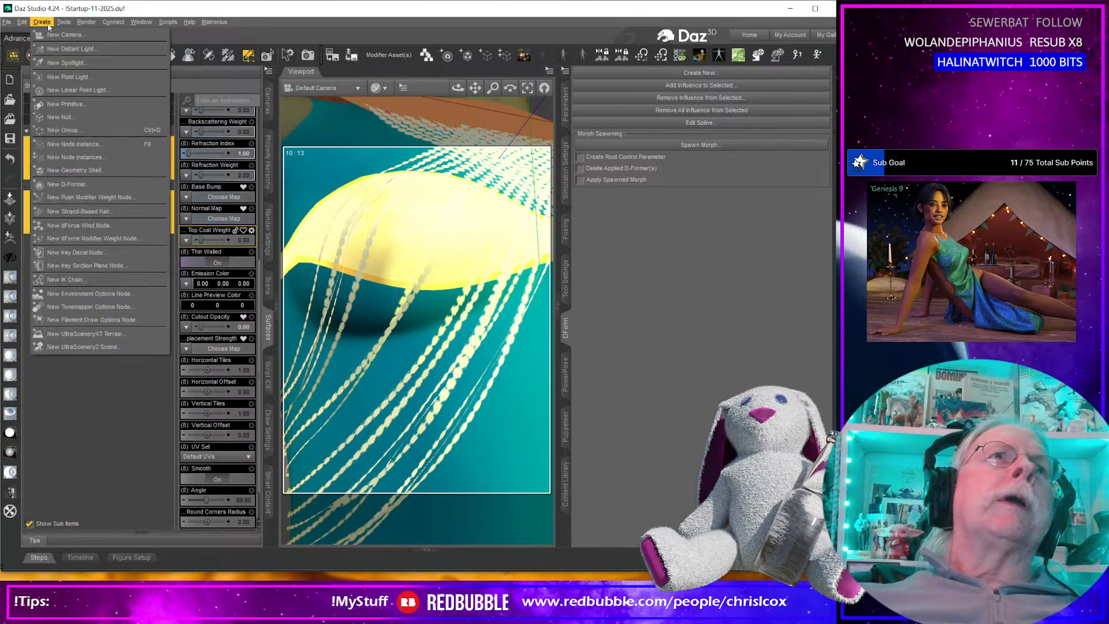
pyautogui.click(77, 157)
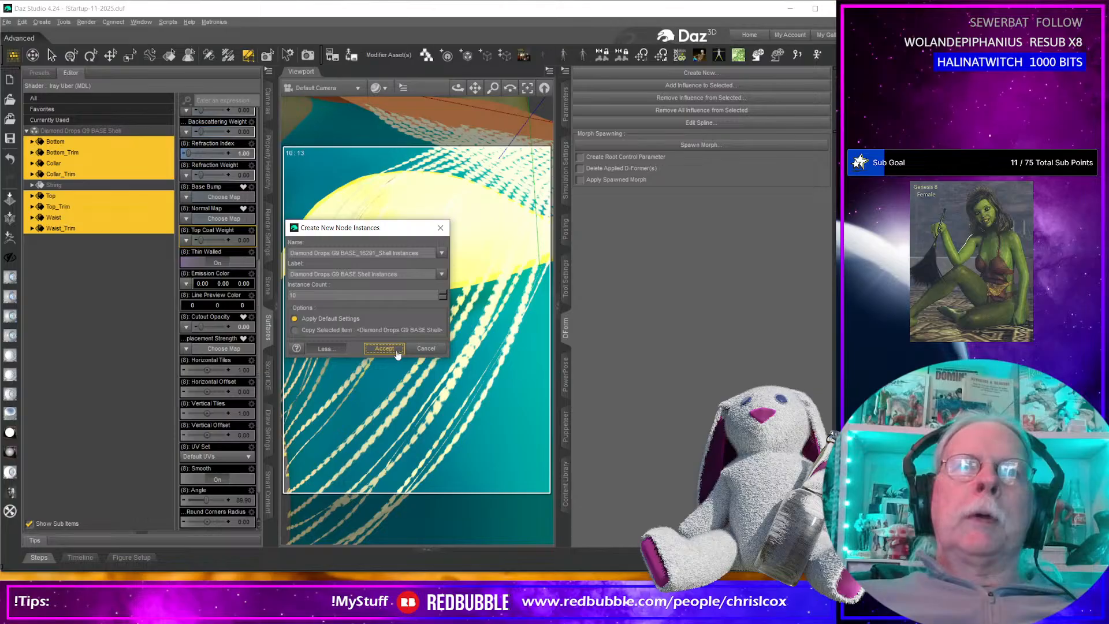
pyautogui.click(384, 348)
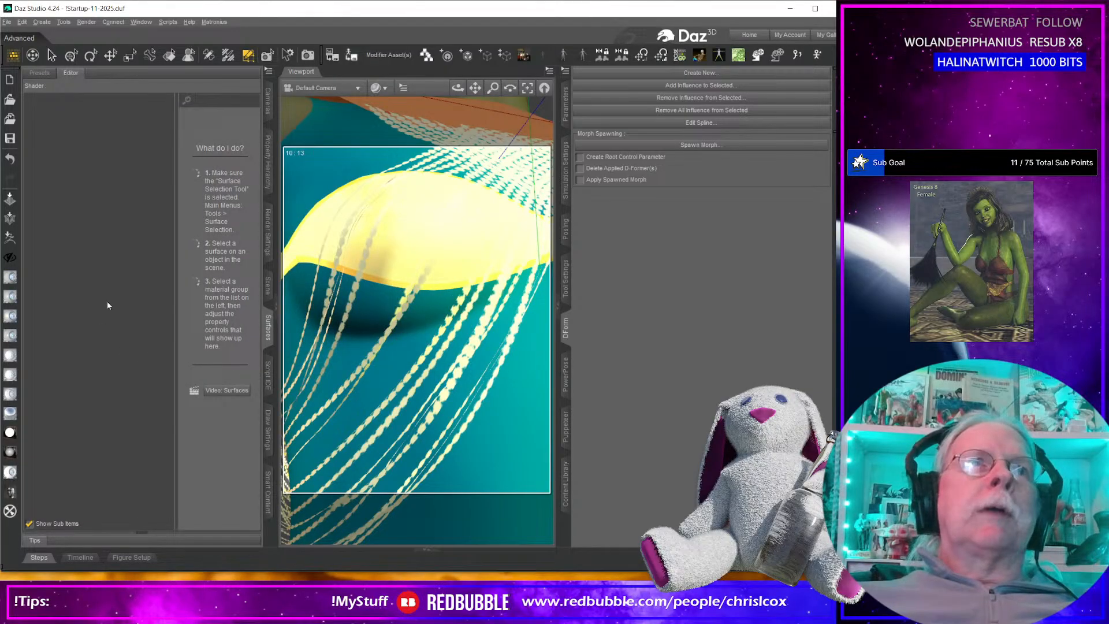
# Expand the Diamond Drops G9 BASE Shell Instances group in the scene outline and select the original shell for comparison.
pyautogui.click(270, 287)
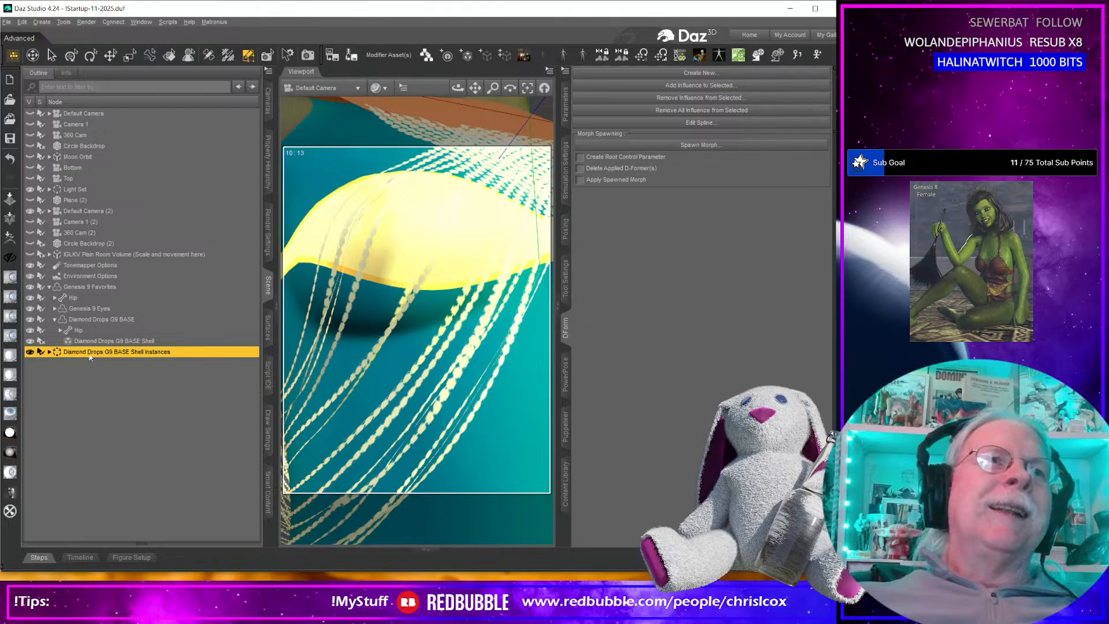
pyautogui.click(50, 352)
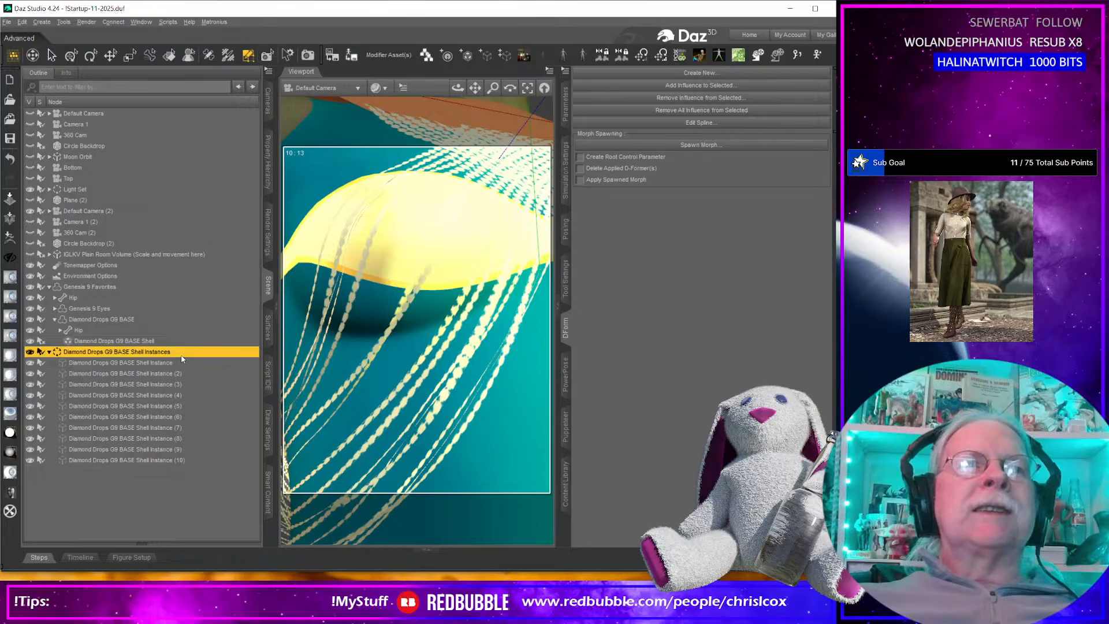
pyautogui.click(41, 22)
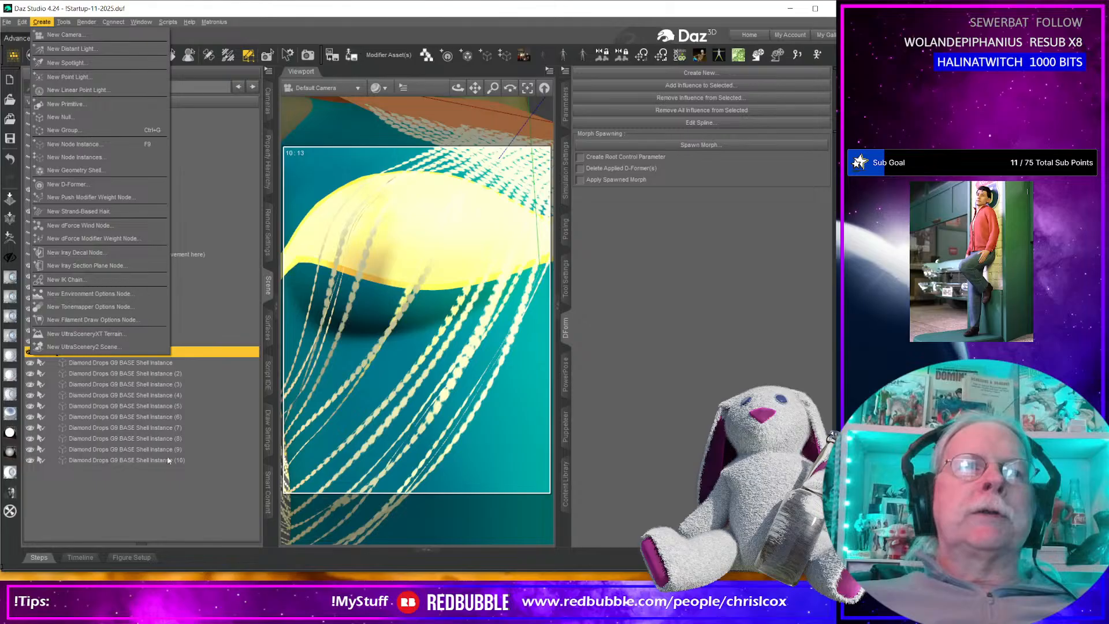
pyautogui.click(159, 496)
pyautogui.click(159, 496)
pyautogui.click(139, 351)
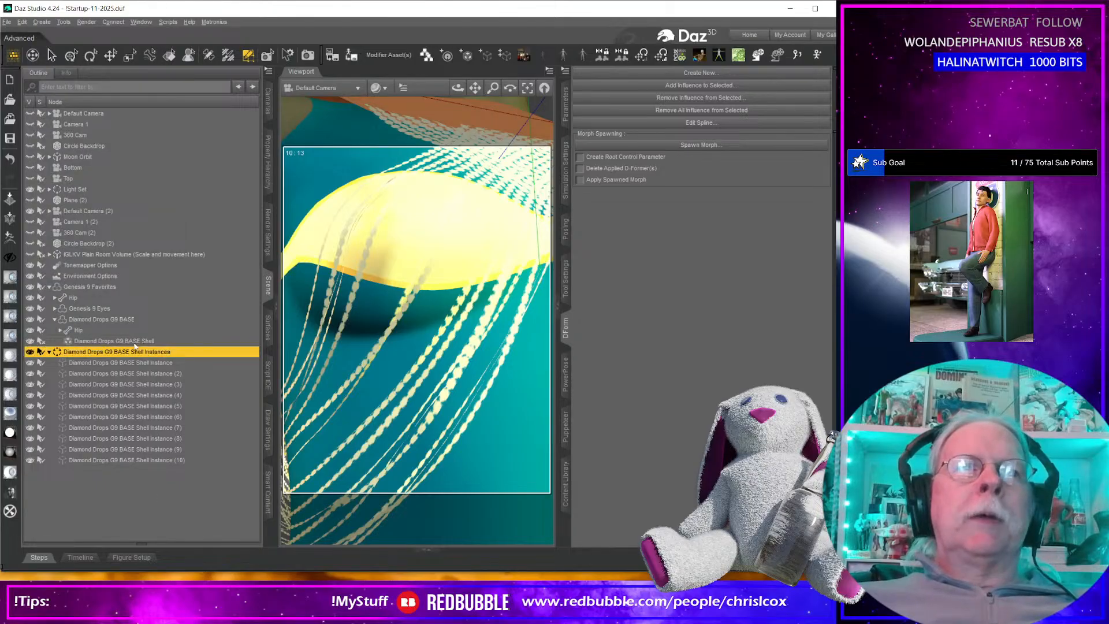
pyautogui.click(137, 341)
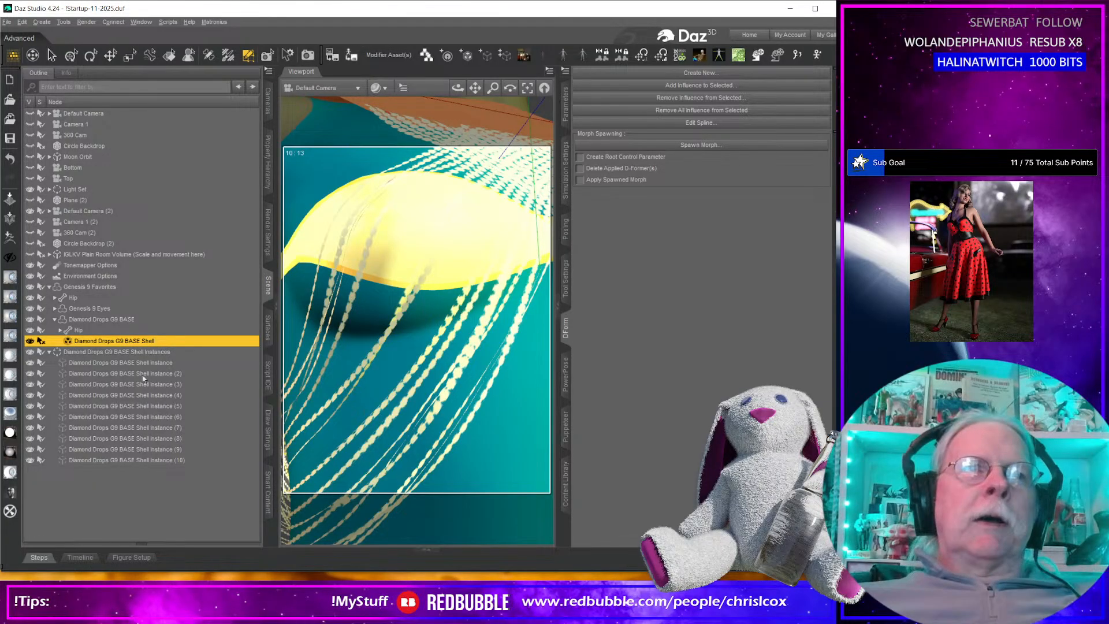
# Select the first shell instance and examine how the copies are distributed around the figure.
pyautogui.click(141, 364)
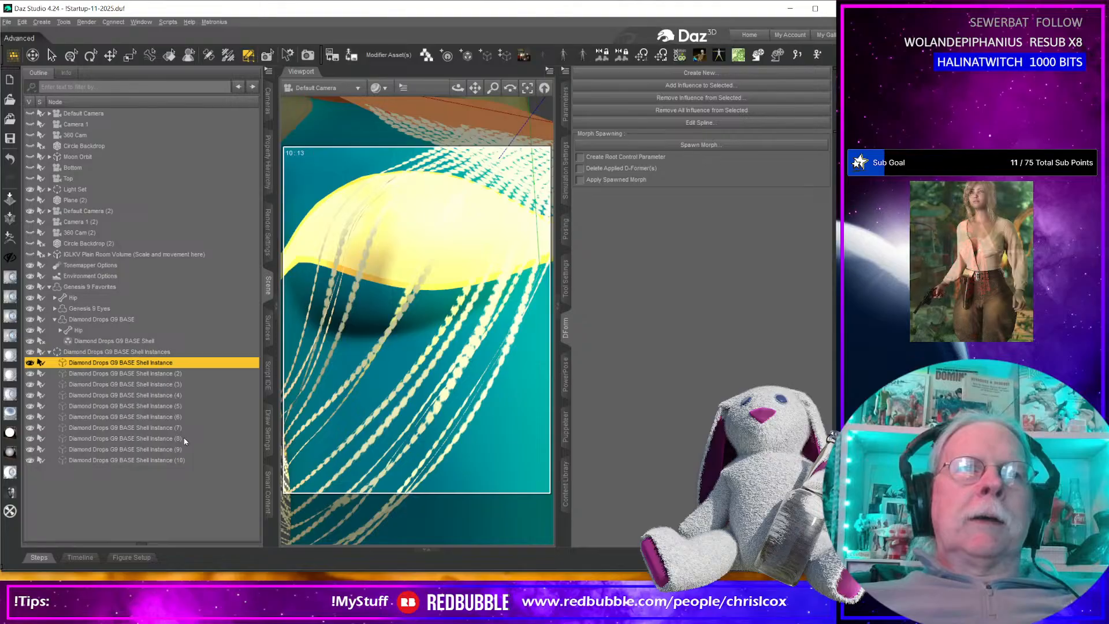
pyautogui.scroll(-12, 395, 389)
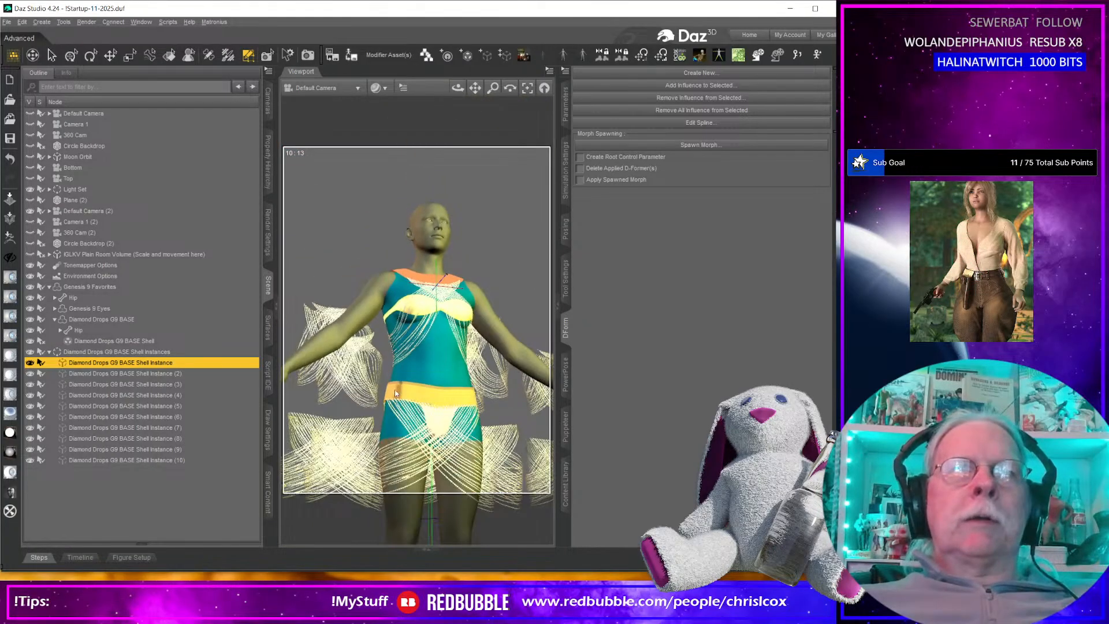
pyautogui.moveTo(398, 389); pyautogui.dragTo(397, 393, button='middle')
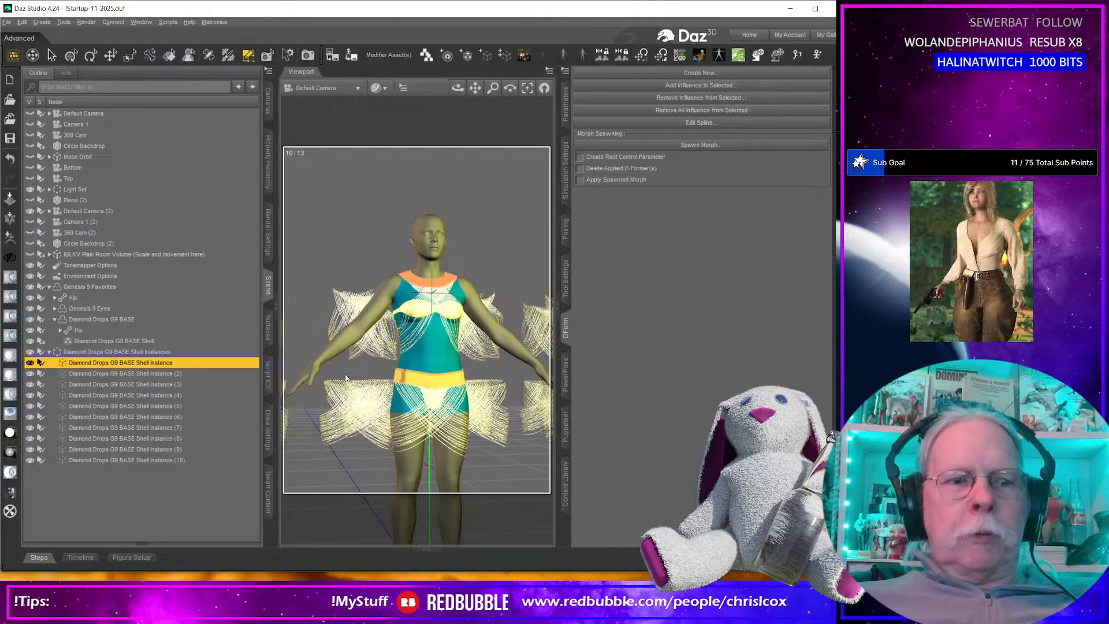
pyautogui.click(346, 406)
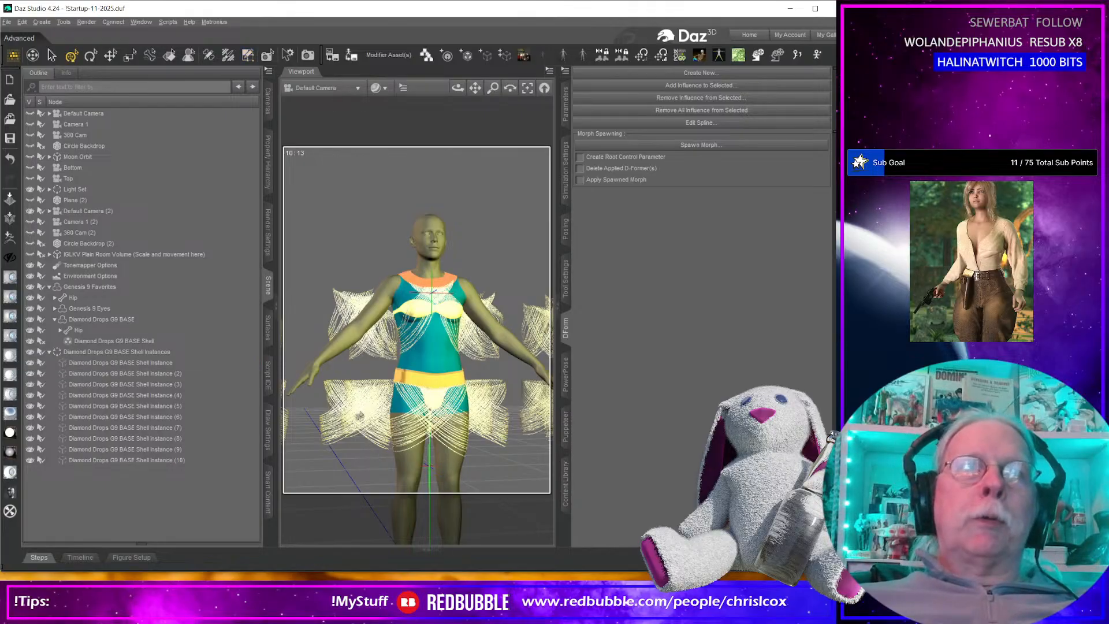
pyautogui.scroll(-5, 362, 406)
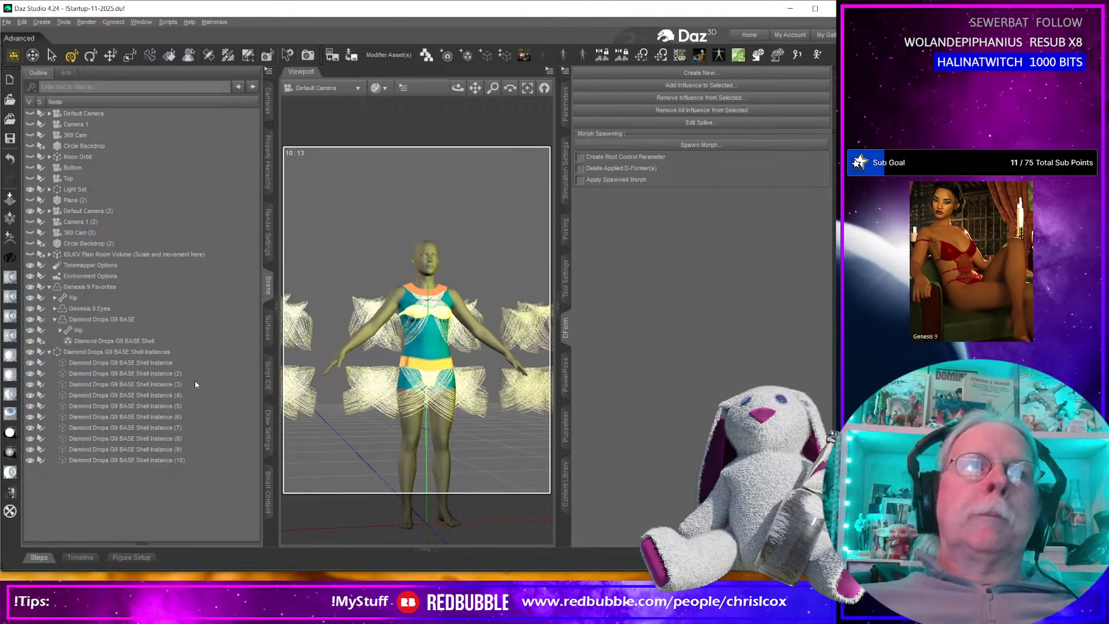
# Enlarge the first shell instance to about 146% scale beside the figure and show its transform parameters.
pyautogui.click(165, 365)
pyautogui.moveTo(315, 454); pyautogui.dragTo(365, 431, button='middle')
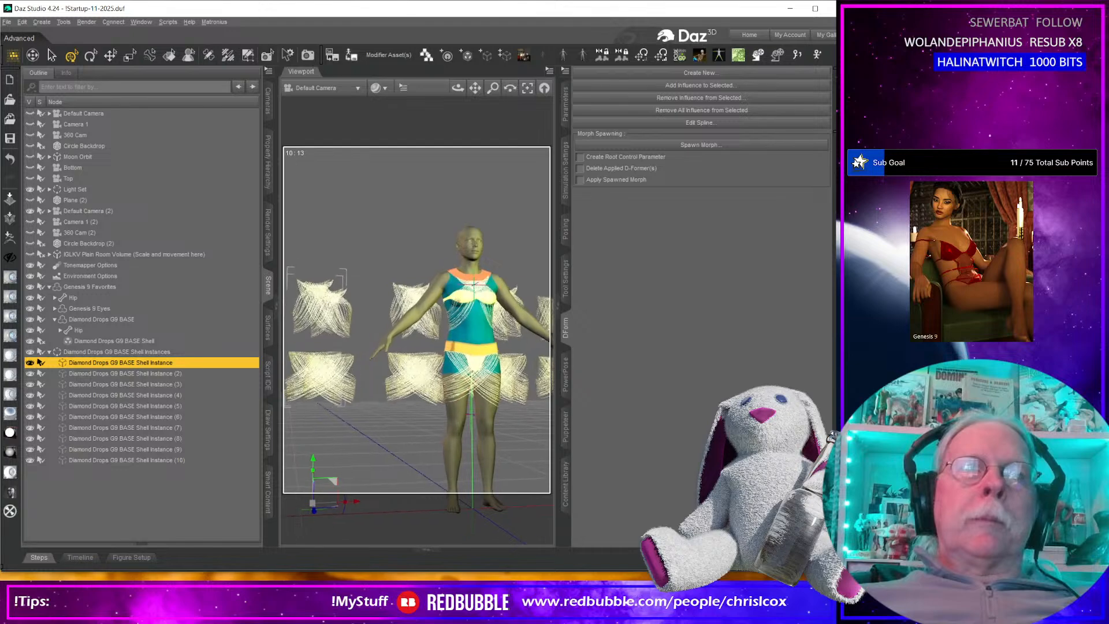
pyautogui.moveTo(319, 499); pyautogui.dragTo(334, 493)
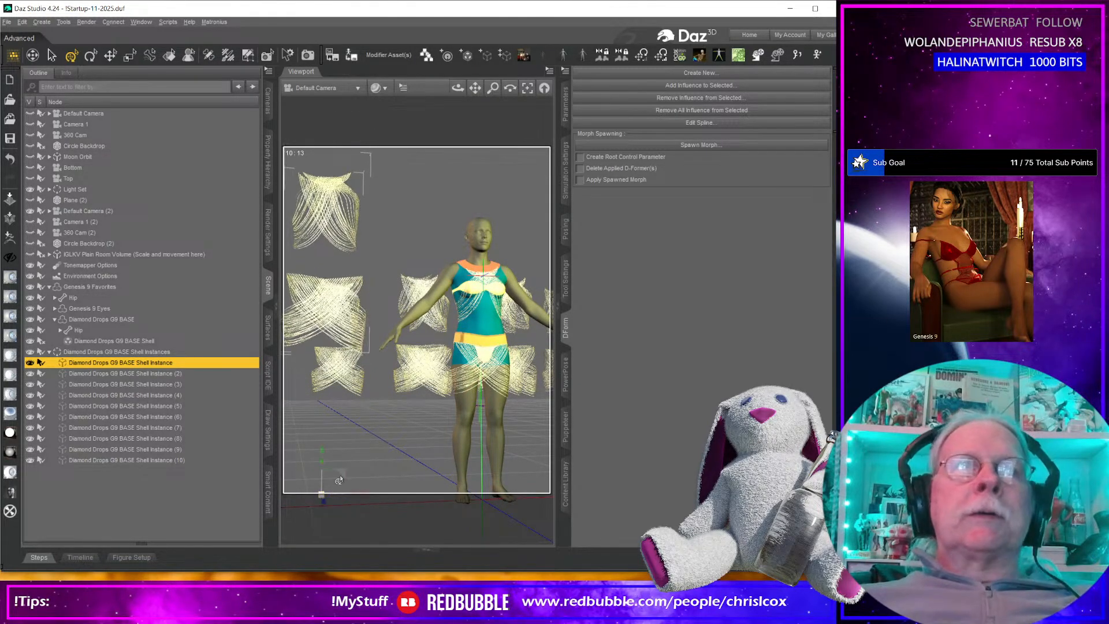
pyautogui.click(565, 115)
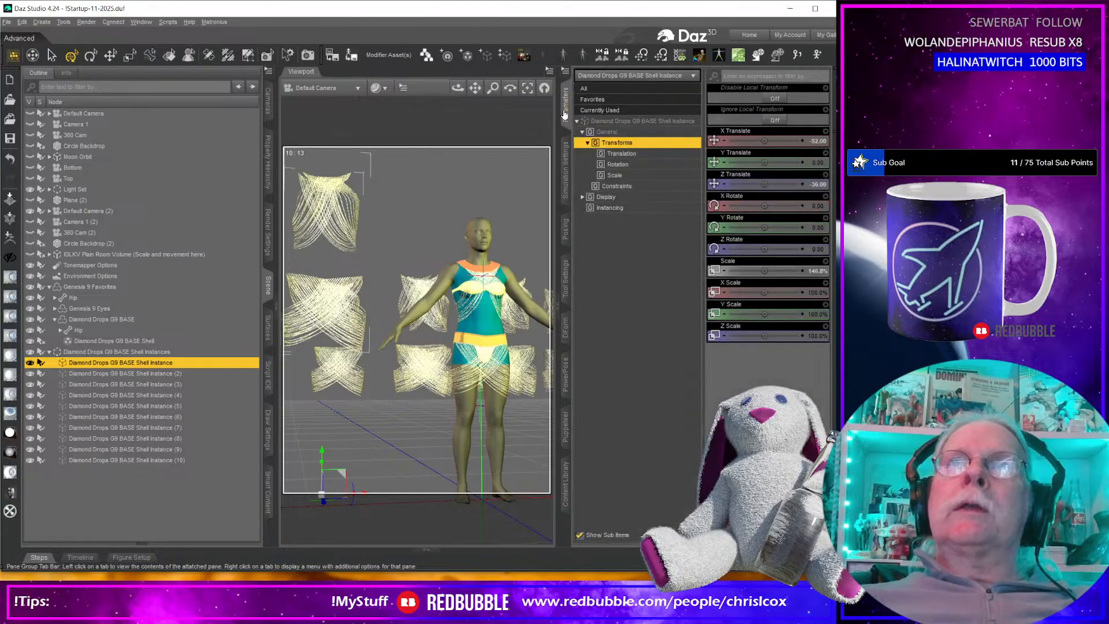
pyautogui.click(639, 156)
pyautogui.click(627, 143)
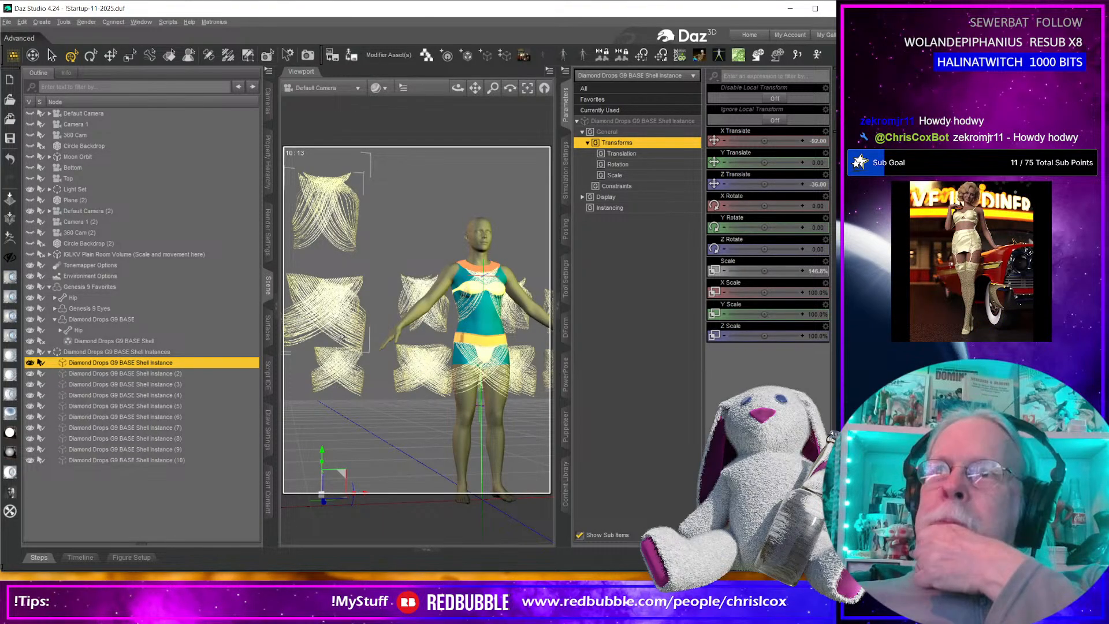
# Delete the first shell instance and the Diamond Drops G9 BASE Shell Instances group, and switch back to Substance 3D Painter.
pyautogui.press('Delete')
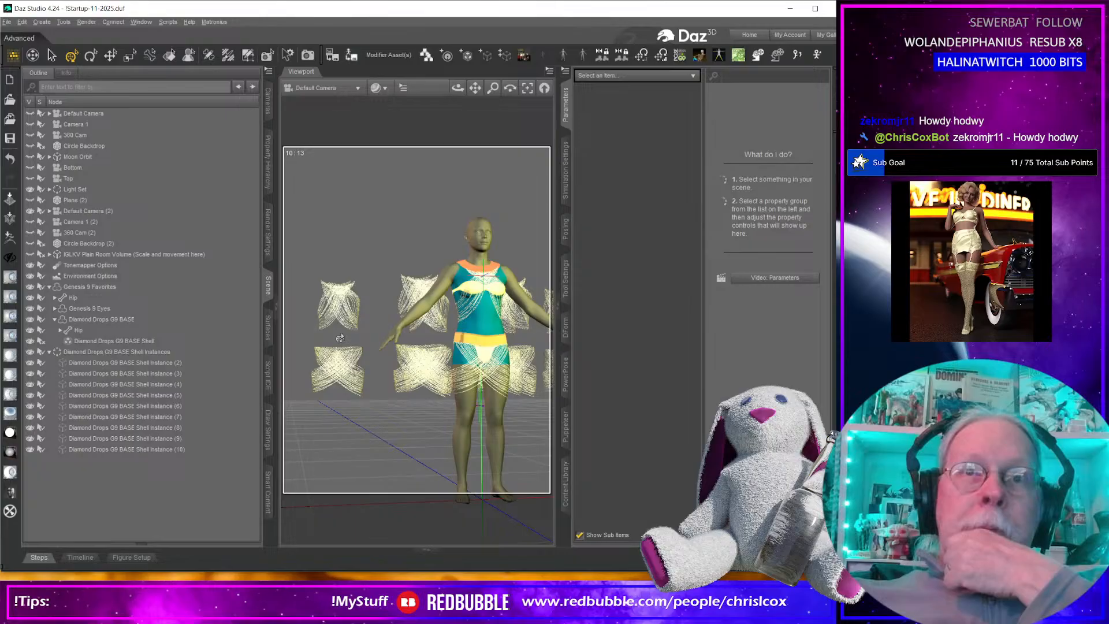
pyautogui.click(125, 353)
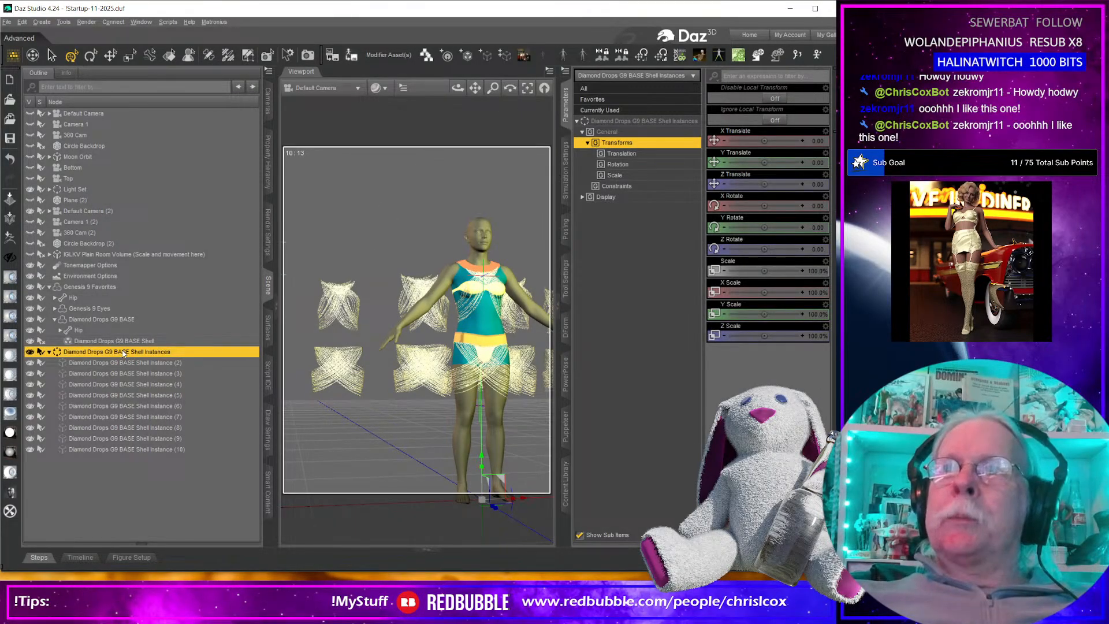
pyautogui.press('Delete')
pyautogui.scroll(-2, 485, 395)
pyautogui.scroll(10, 486, 393)
pyautogui.moveTo(482, 396); pyautogui.dragTo(496, 439, button='middle')
pyautogui.moveTo(451, 363); pyautogui.dragTo(452, 368, button='middle')
pyautogui.hotkey('alt', 'Tab')
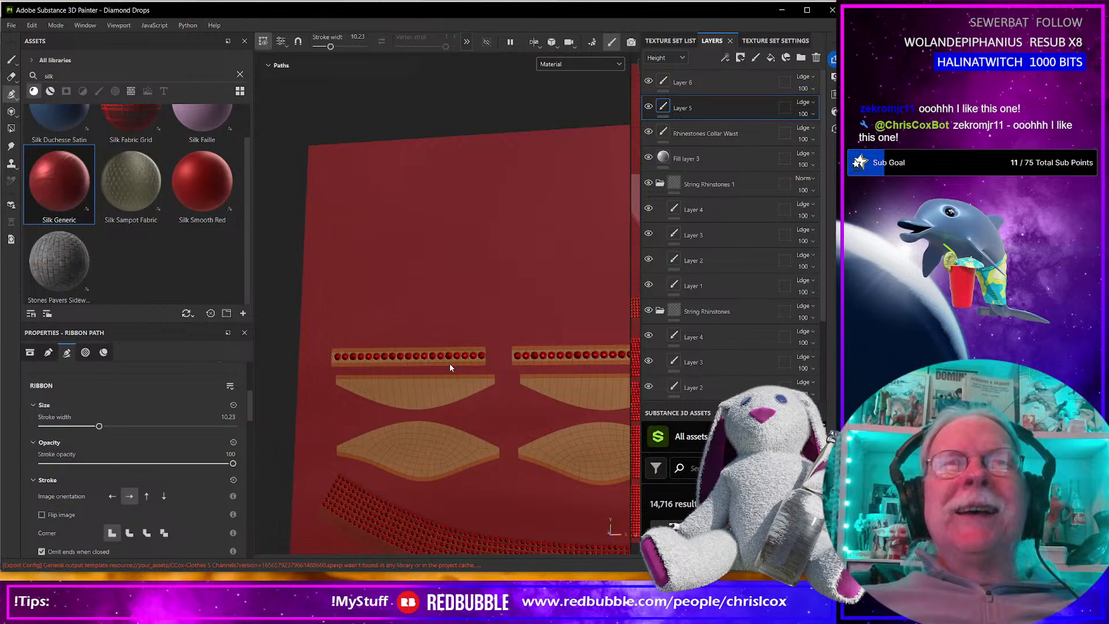
pyautogui.hotkey('alt', 'Tab')
pyautogui.hotkey('alt', 'Tab')
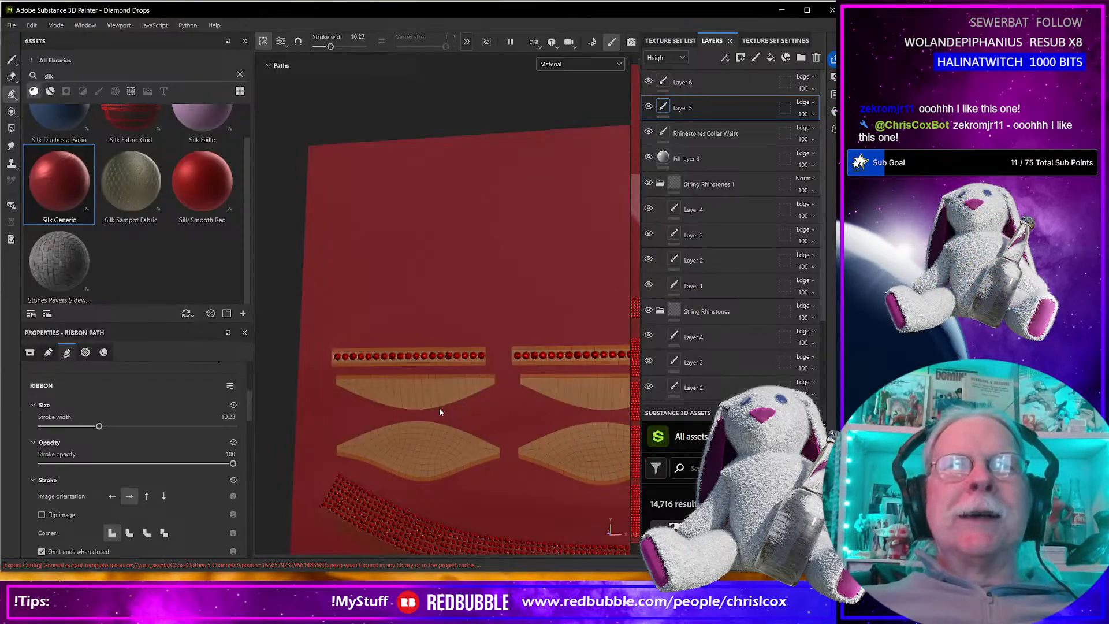
# Examine the bust, waist and draped string pieces on the 3D model and in the flat UV layout.
pyautogui.scroll(1, 439, 412)
pyautogui.scroll(-3, 441, 416)
pyautogui.scroll(5, 441, 416)
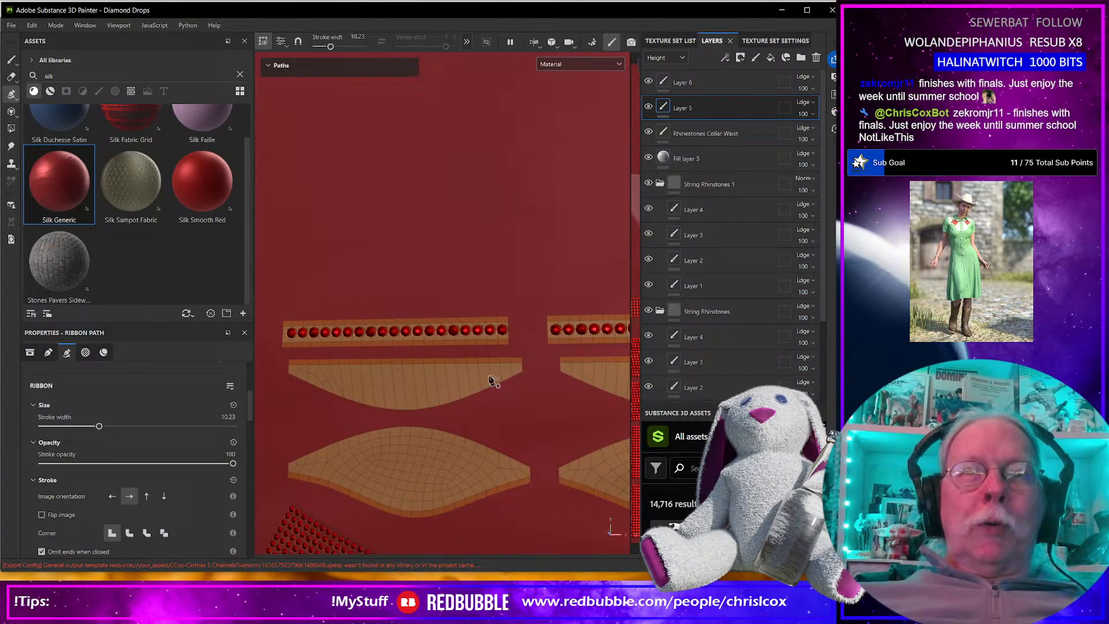
pyautogui.scroll(-8, 429, 398)
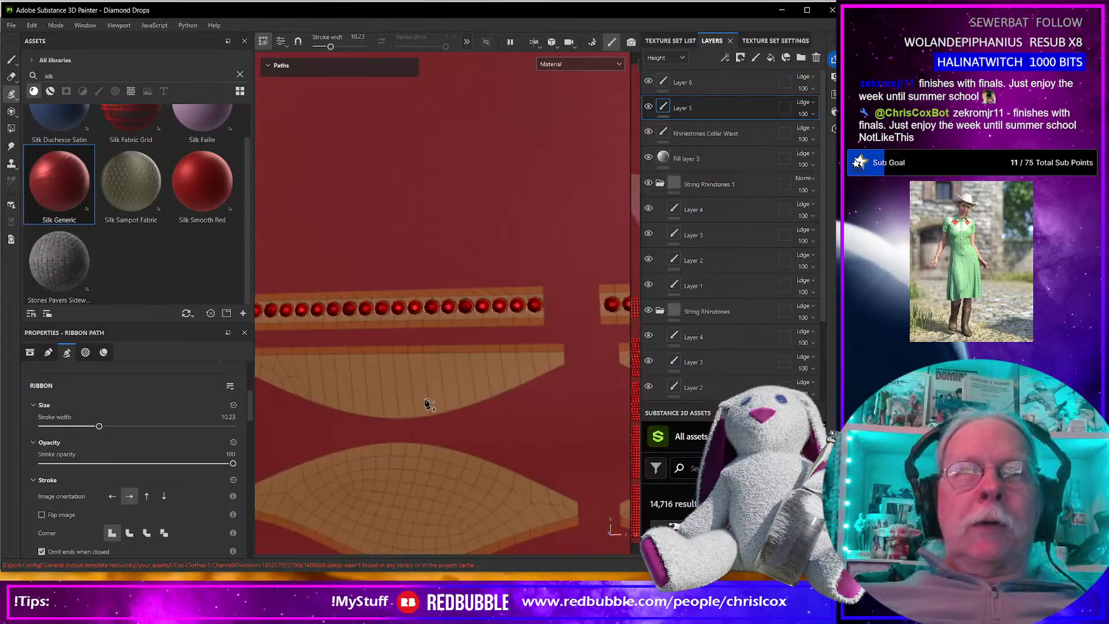
pyautogui.scroll(-4, 429, 405)
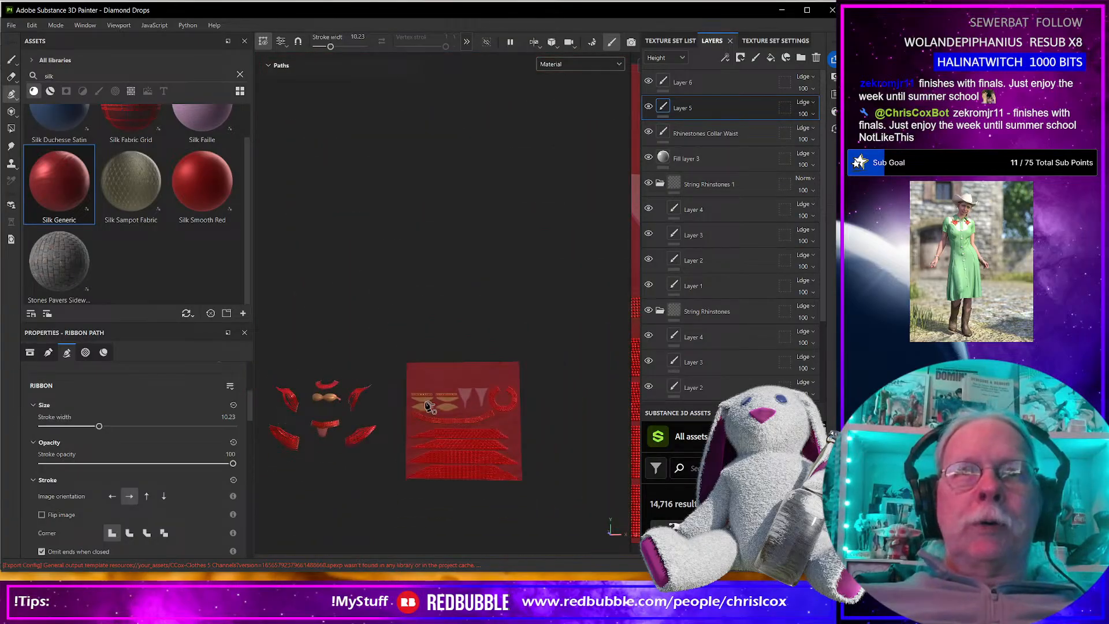
pyautogui.scroll(6, 430, 406)
pyautogui.scroll(5, 429, 405)
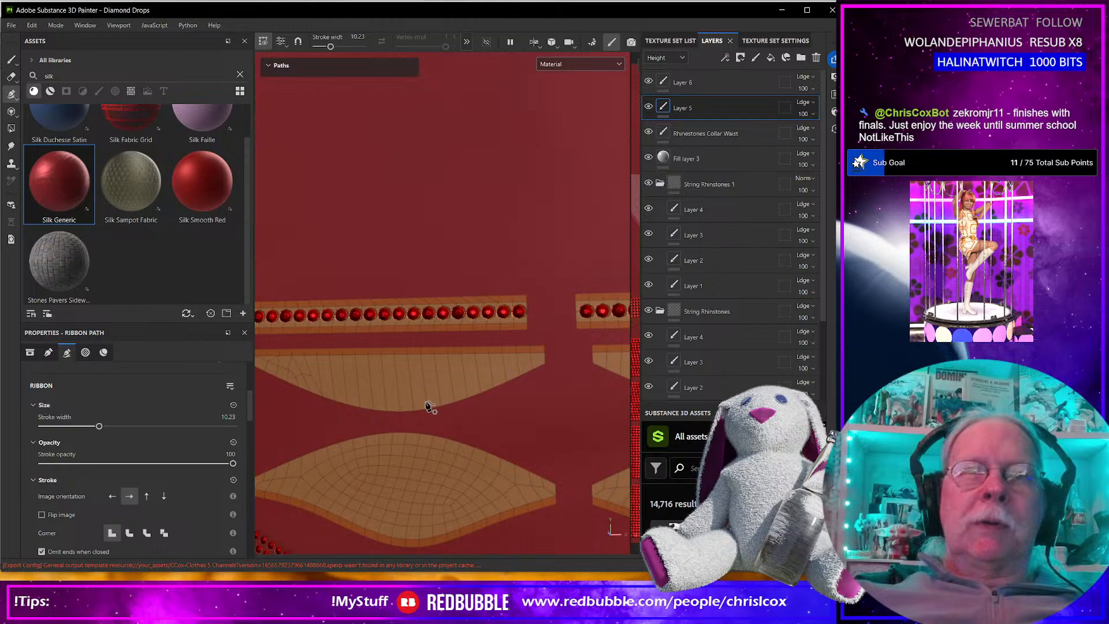
pyautogui.scroll(-6, 444, 434)
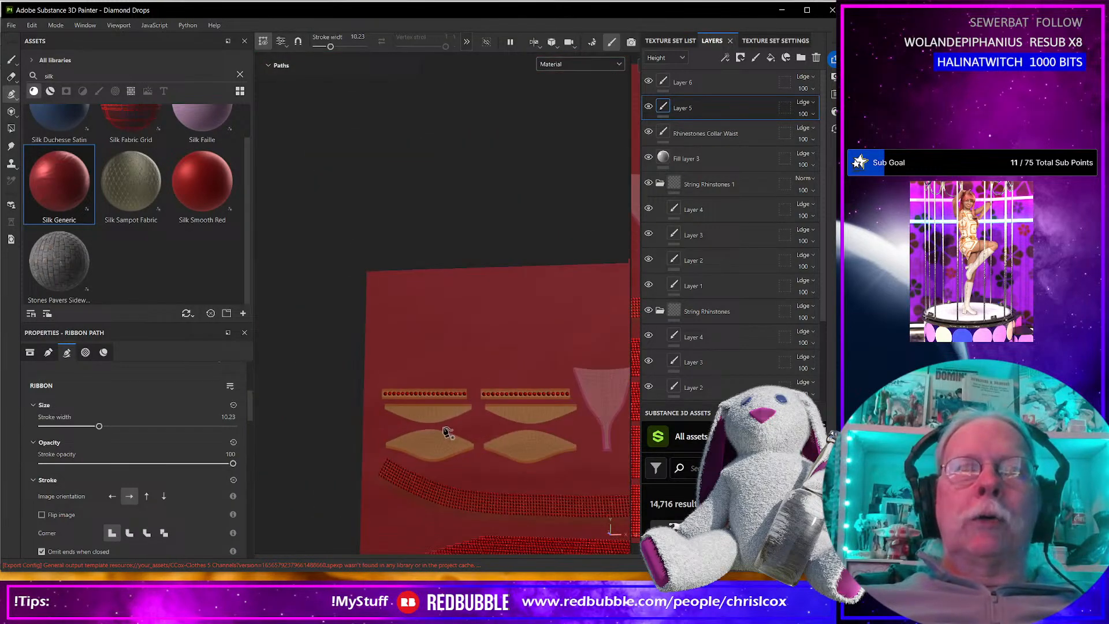
pyautogui.scroll(-2, 445, 433)
pyautogui.keyDown('alt'); pyautogui.moveTo(310, 466); pyautogui.dragTo(393, 469, button='middle'); pyautogui.keyUp('alt')
pyautogui.scroll(6, 391, 470)
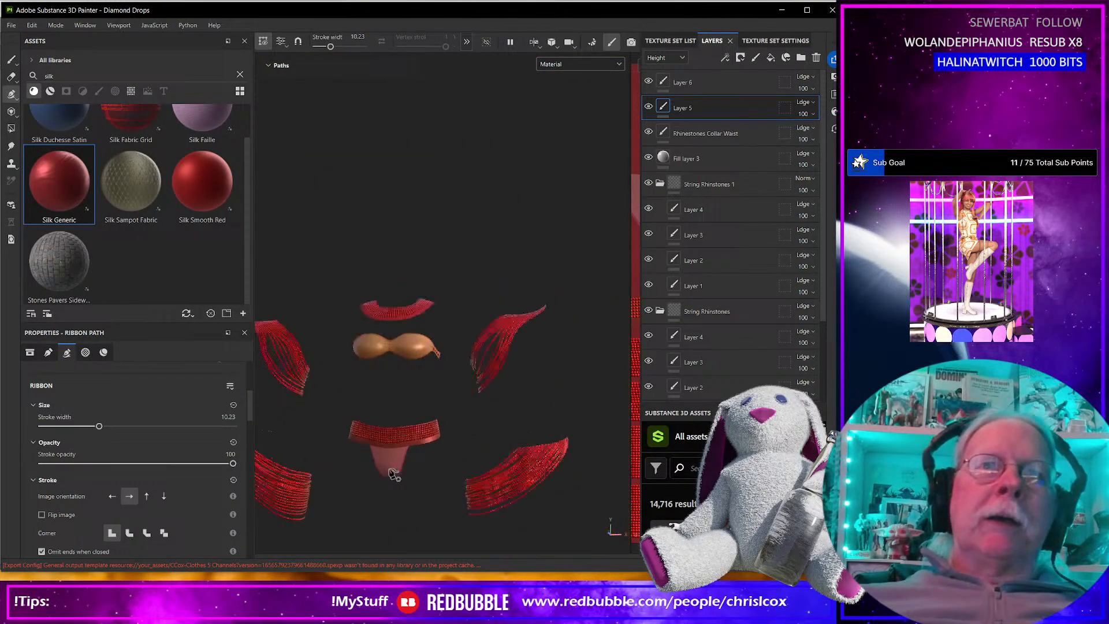
pyautogui.scroll(2, 390, 470)
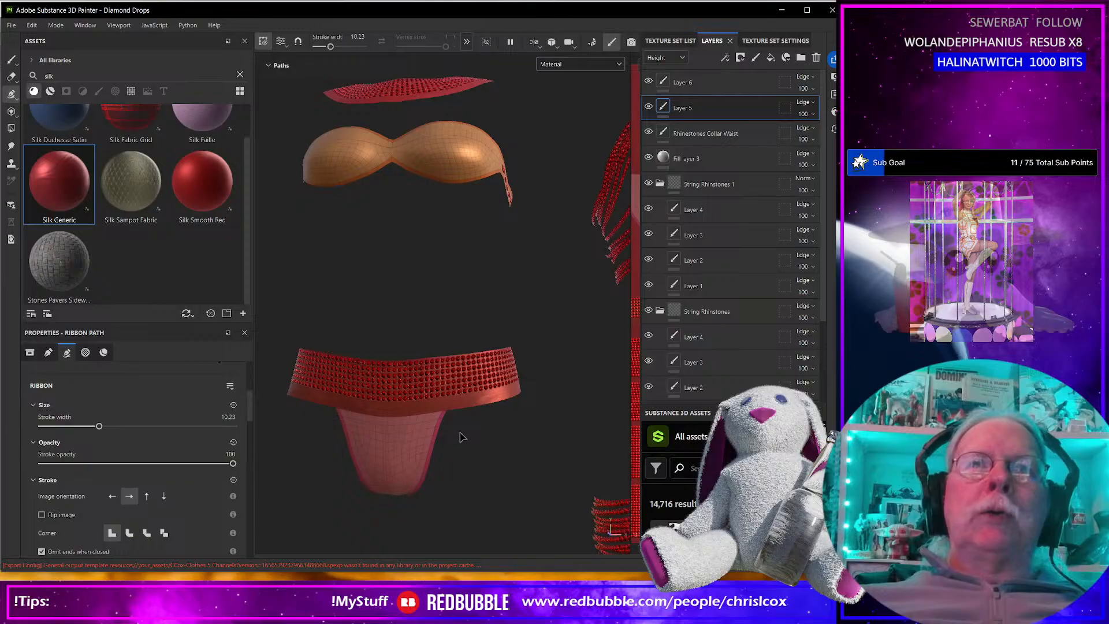
pyautogui.scroll(-5, 539, 441)
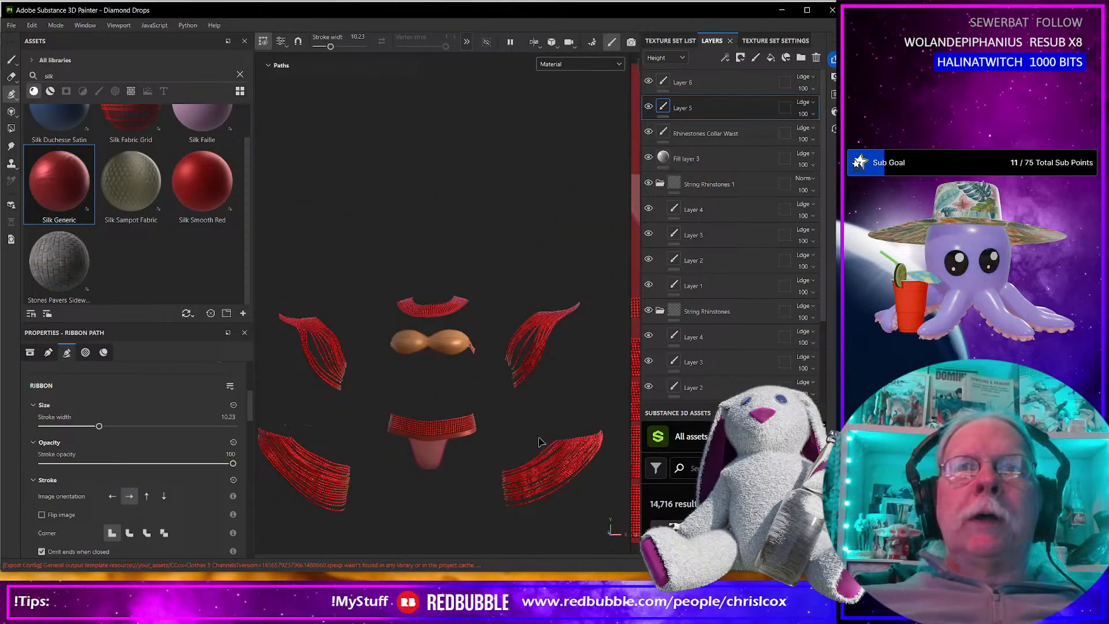
pyautogui.press('F3')
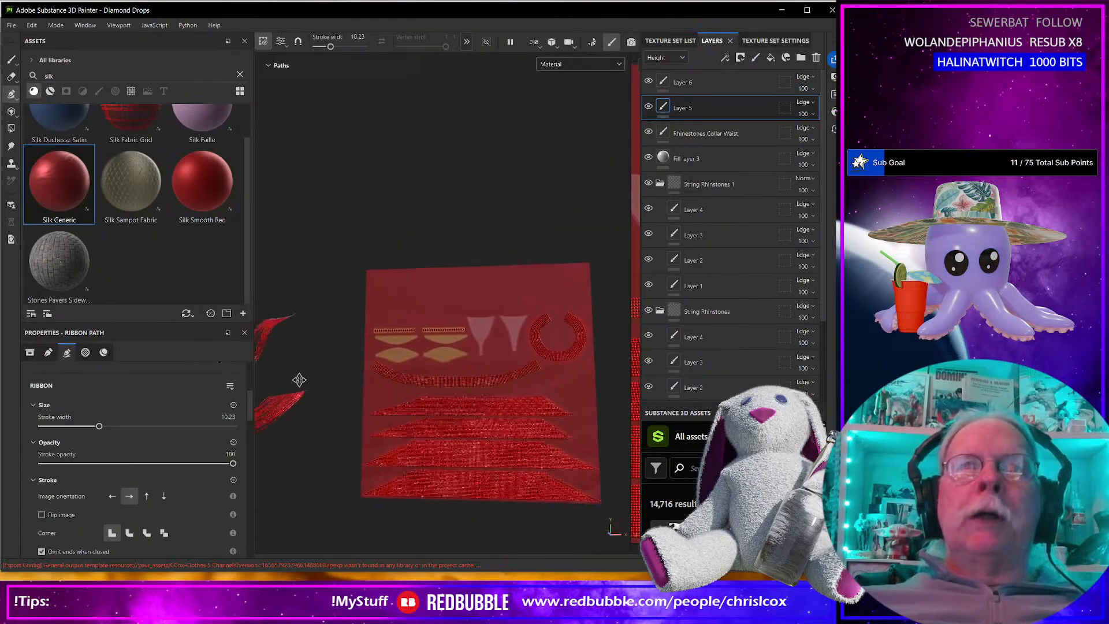
pyautogui.press('F2')
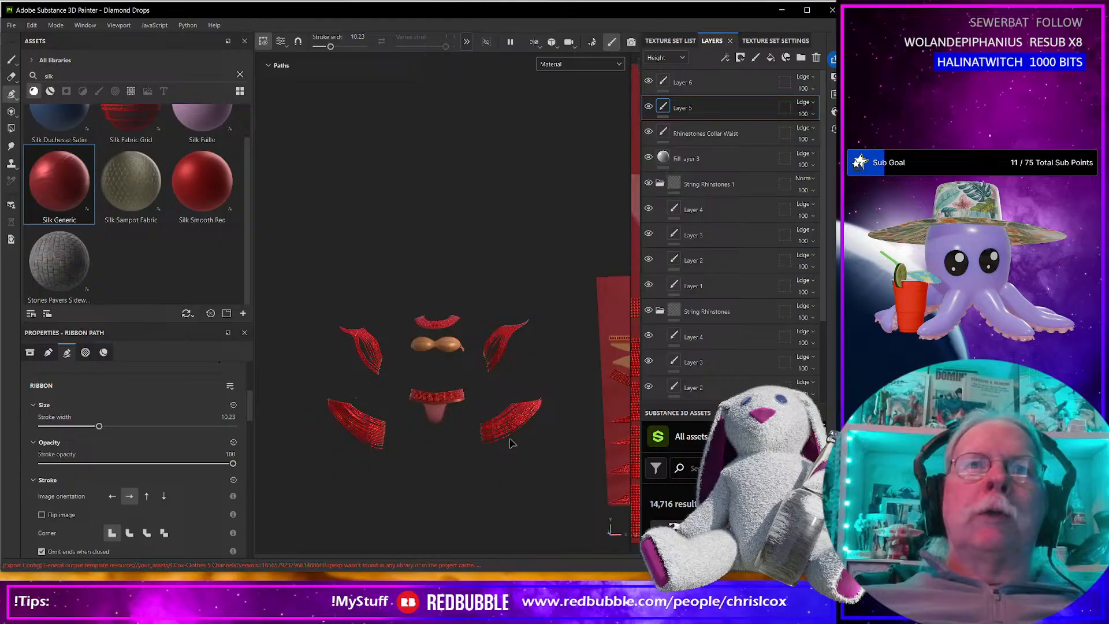
pyautogui.press('F3')
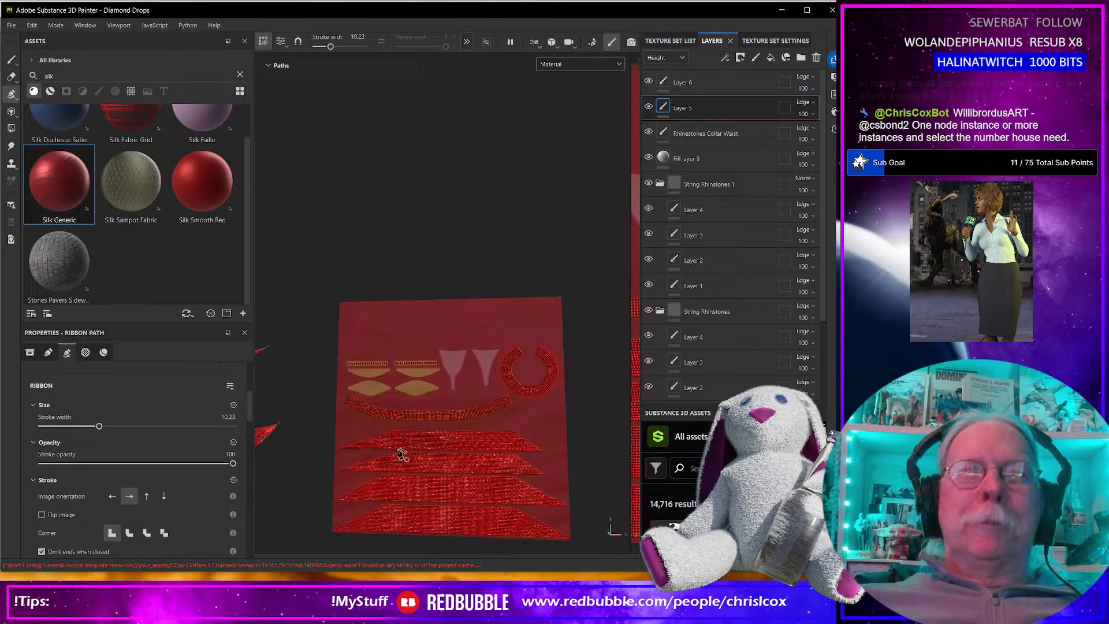
pyautogui.scroll(5, 404, 438)
pyautogui.scroll(3, 400, 433)
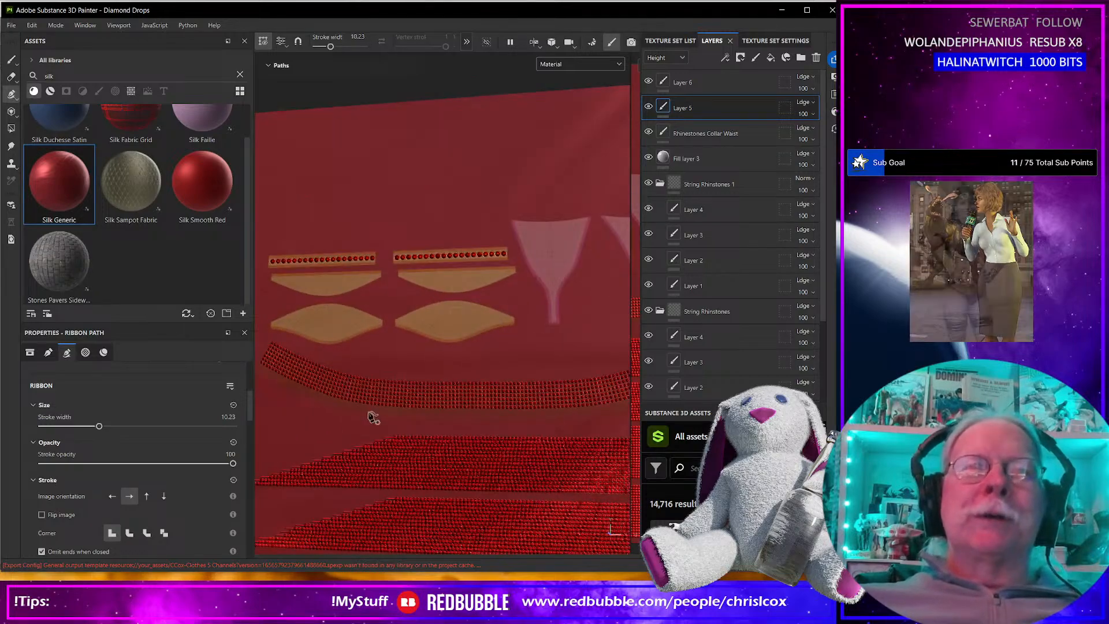
pyautogui.scroll(4, 351, 354)
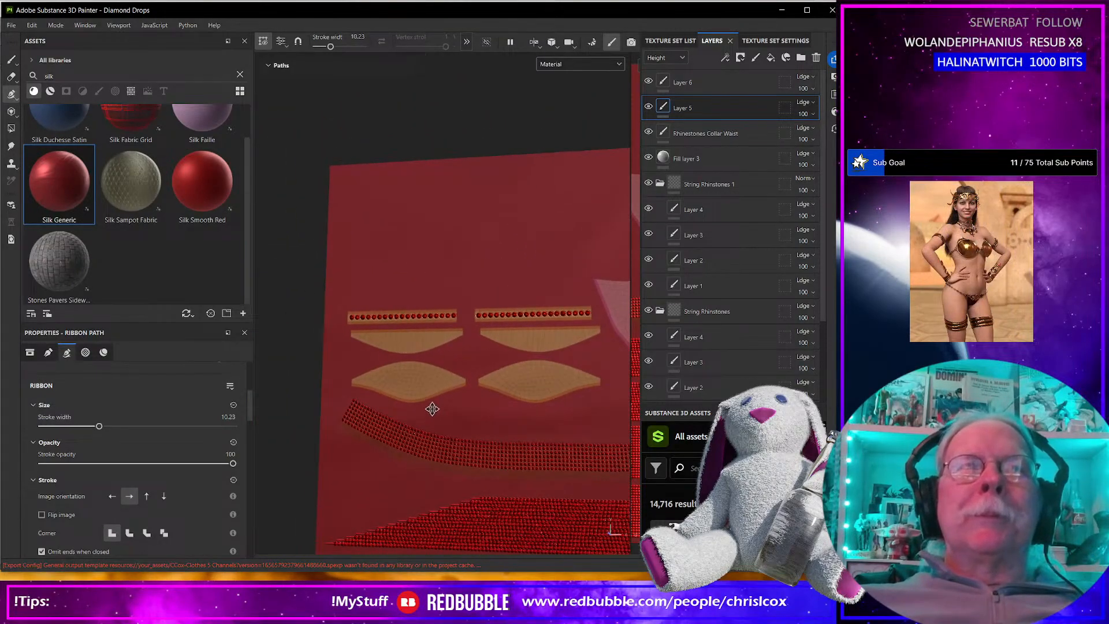
pyautogui.scroll(2, 422, 391)
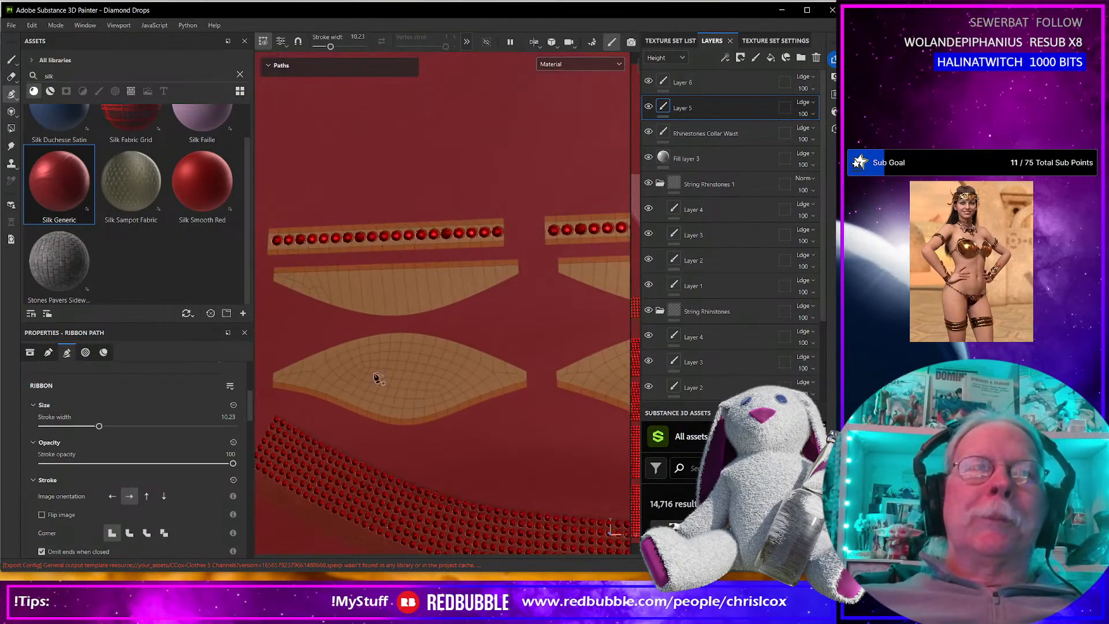
pyautogui.click(270, 372)
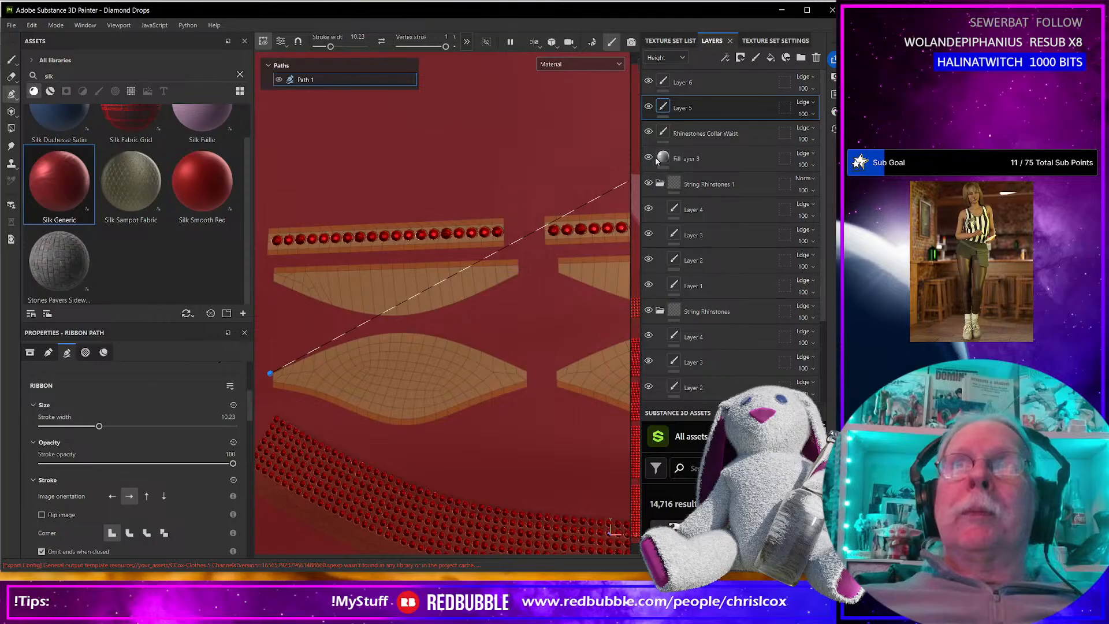
pyautogui.hotkey('ctrl', 'z')
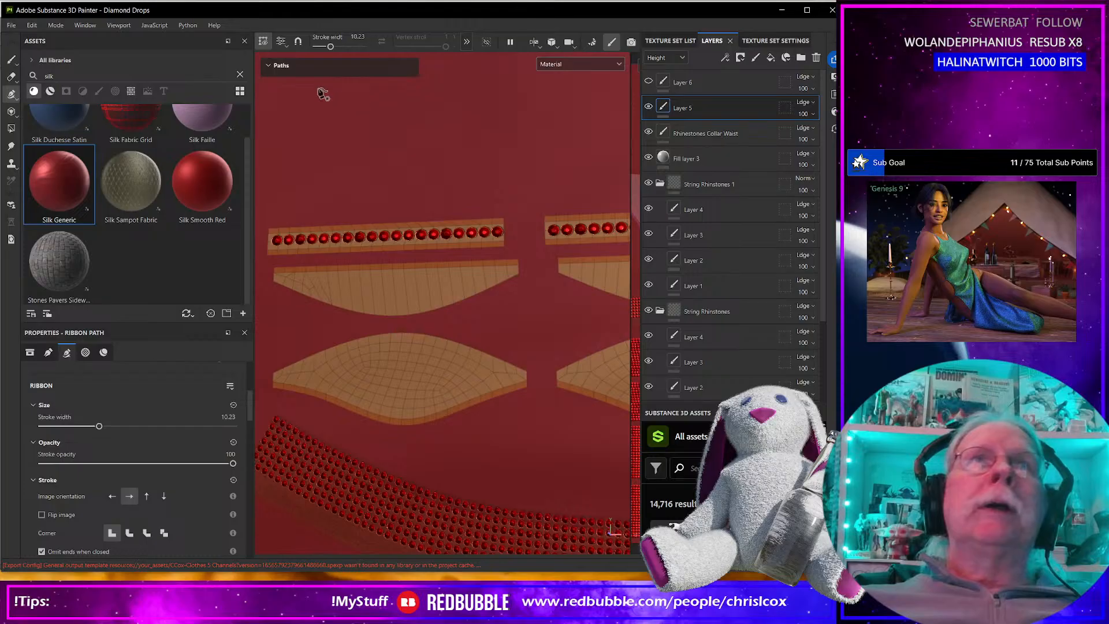
pyautogui.click(267, 65)
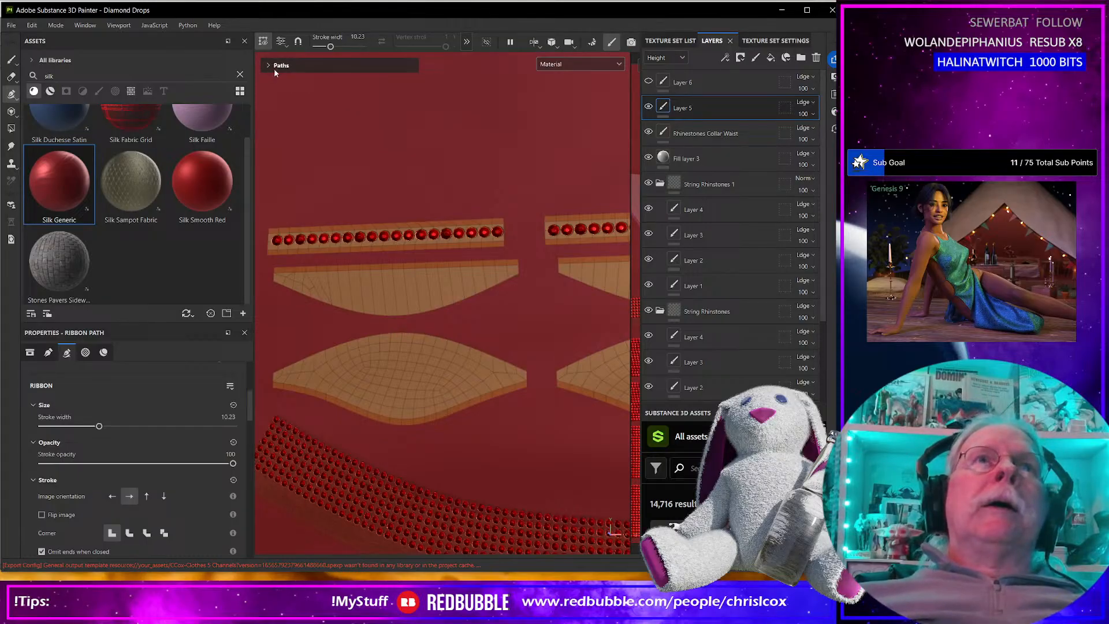
pyautogui.click(275, 67)
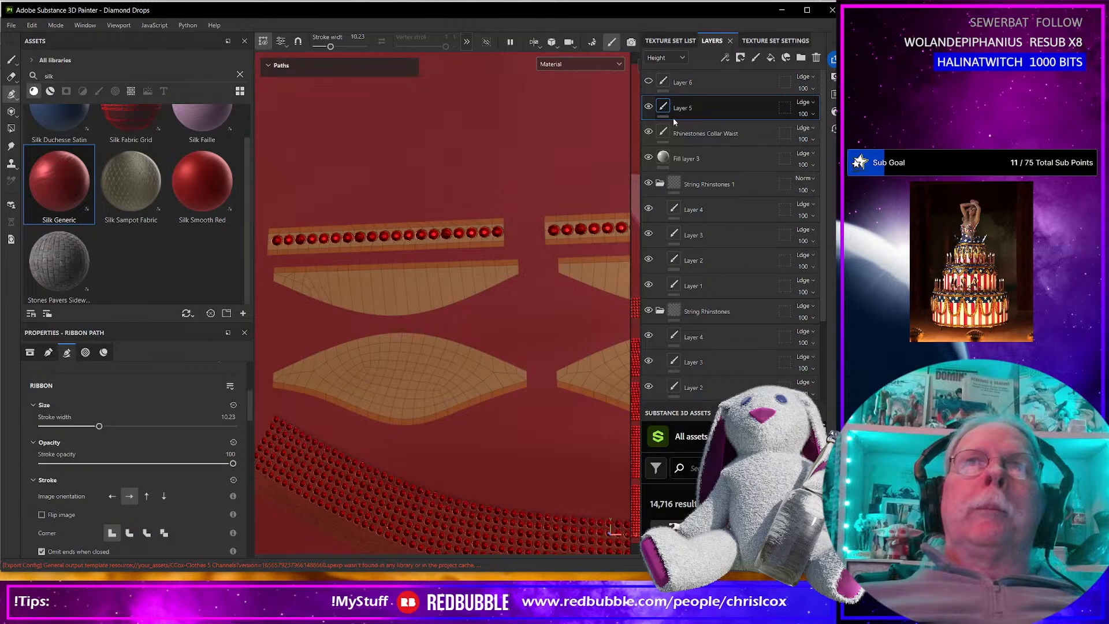
pyautogui.scroll(2, 339, 249)
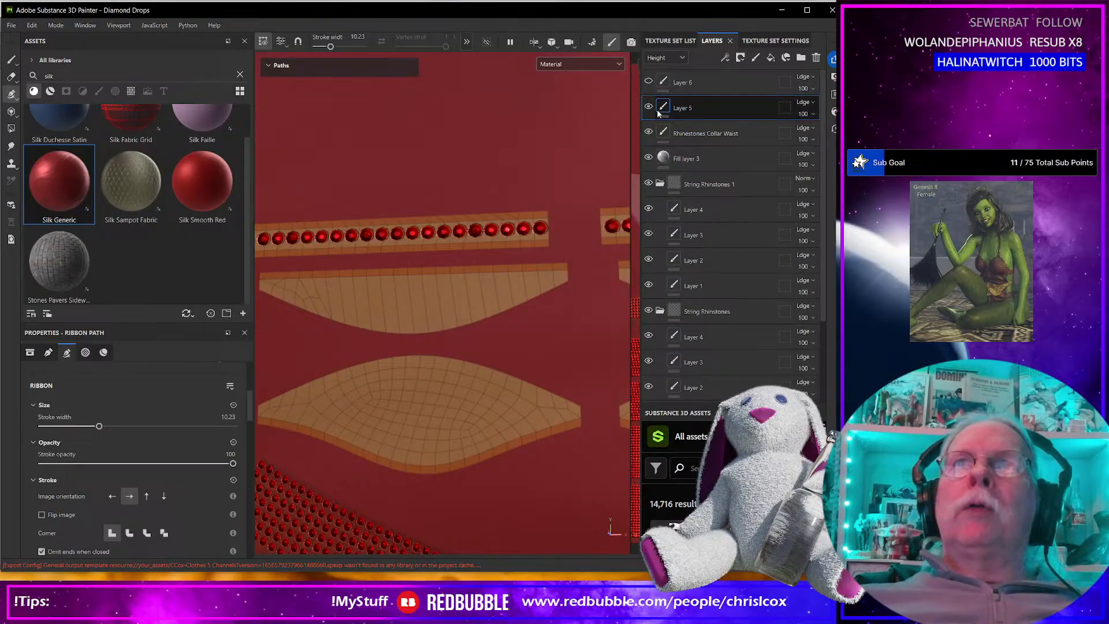
# Delete Layer 6 and duplicate the Rhinestones Collar Waist layer, leaving Layer 5 selected.
pyautogui.click(715, 82)
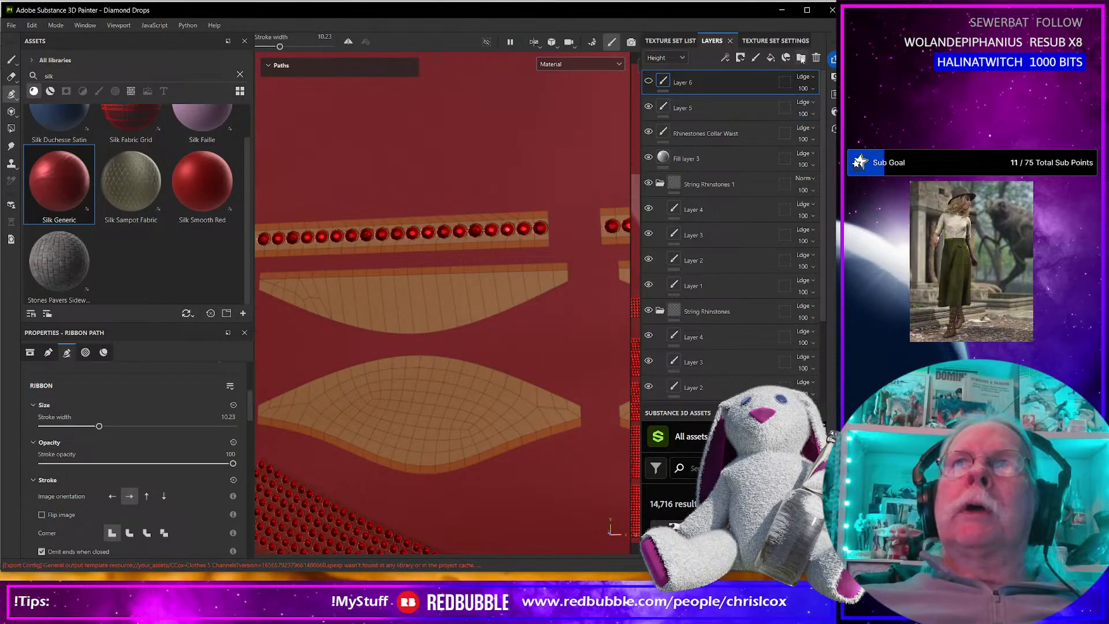
pyautogui.click(813, 57)
pyautogui.click(704, 109)
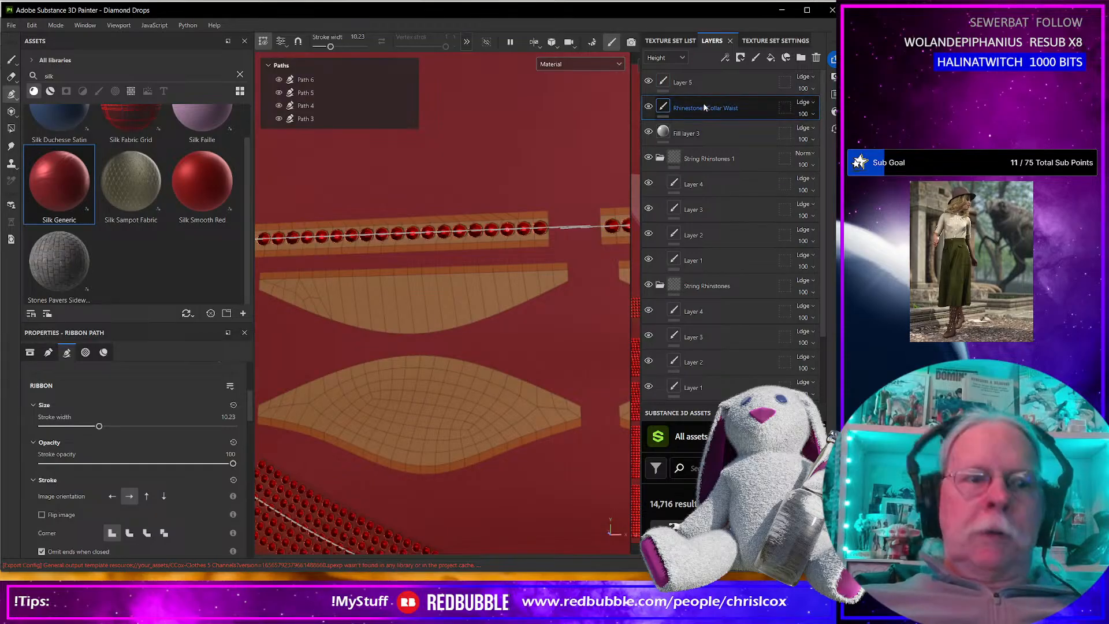
pyautogui.hotkey('ctrl', 'd')
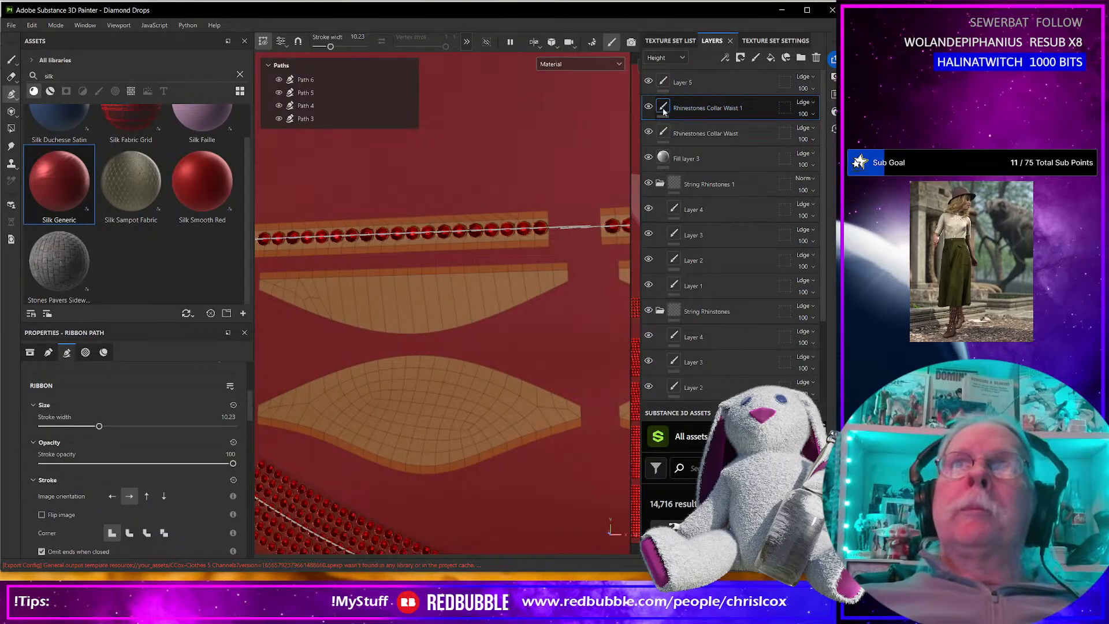
pyautogui.click(684, 82)
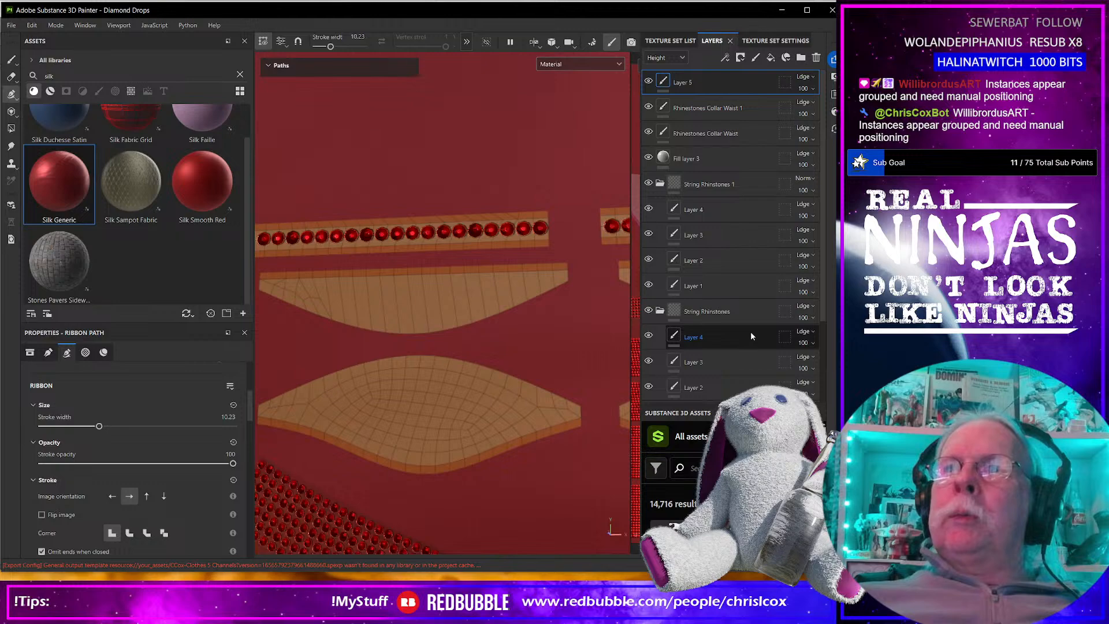
# Hide Layer 5, switch to Daz Studio and undo the deletion of the Diamond Drops G9 BASE Shell Instances group.
pyautogui.click(648, 82)
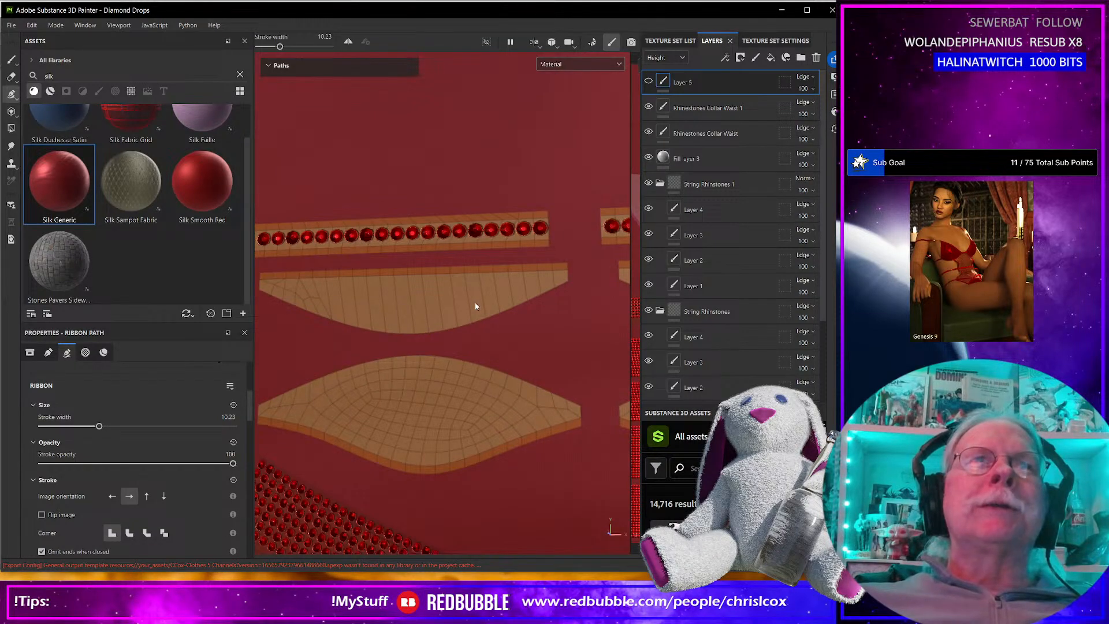
pyautogui.hotkey('alt', 'Tab')
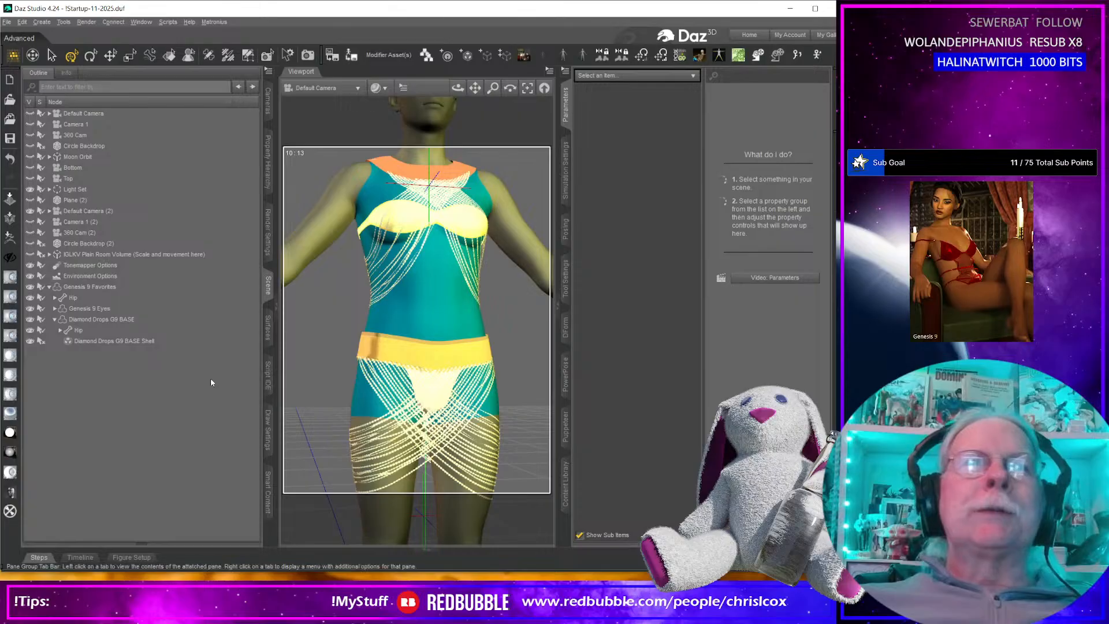
pyautogui.click(104, 341)
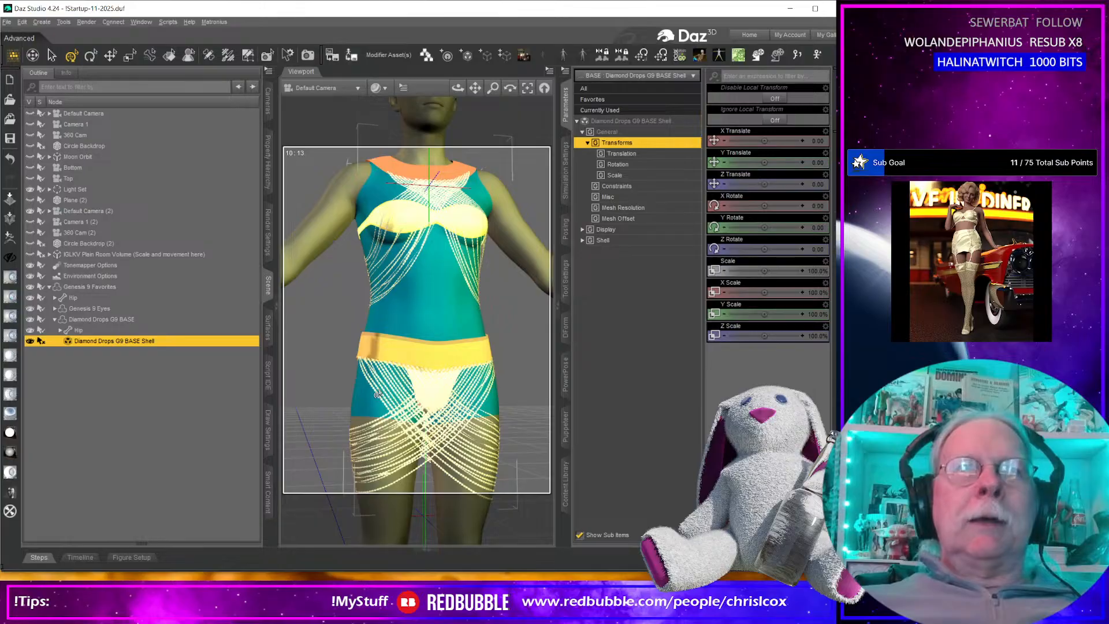
pyautogui.hotkey('ctrl', 'z')
pyautogui.hotkey('ctrl', 'z')
pyautogui.hotkey('ctrl', 'z')
pyautogui.hotkey('ctrl', 'z')
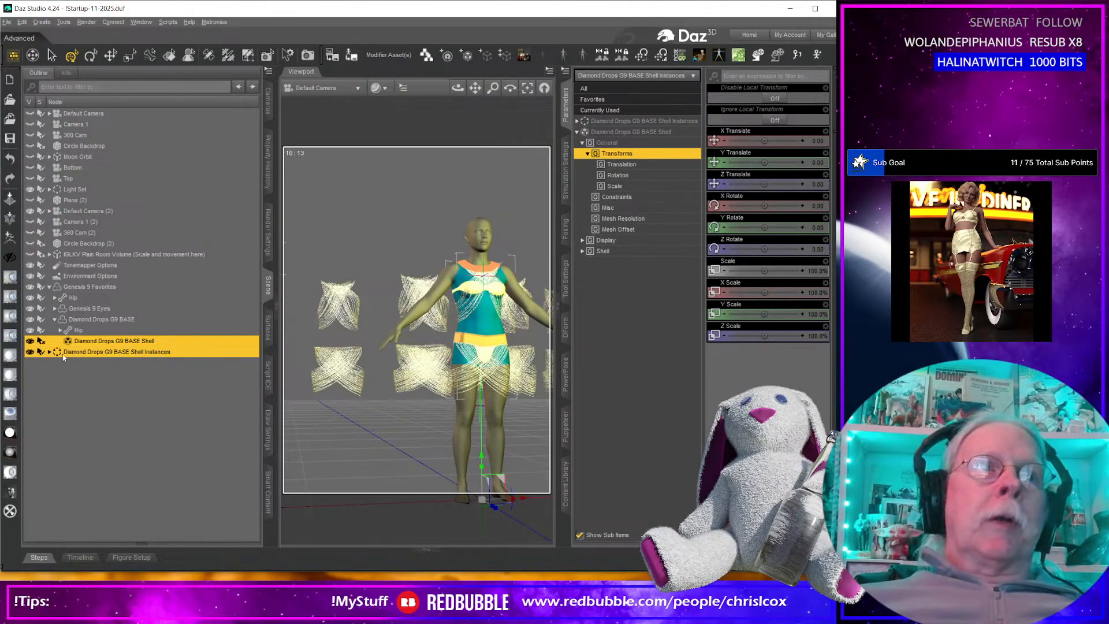
# Expand the Shell Instances group and return instances (2) through (10) to zero translation at the figure.
pyautogui.click(49, 351)
pyautogui.click(104, 362)
pyautogui.keyDown('shift'); pyautogui.click(143, 449); pyautogui.keyUp('shift')
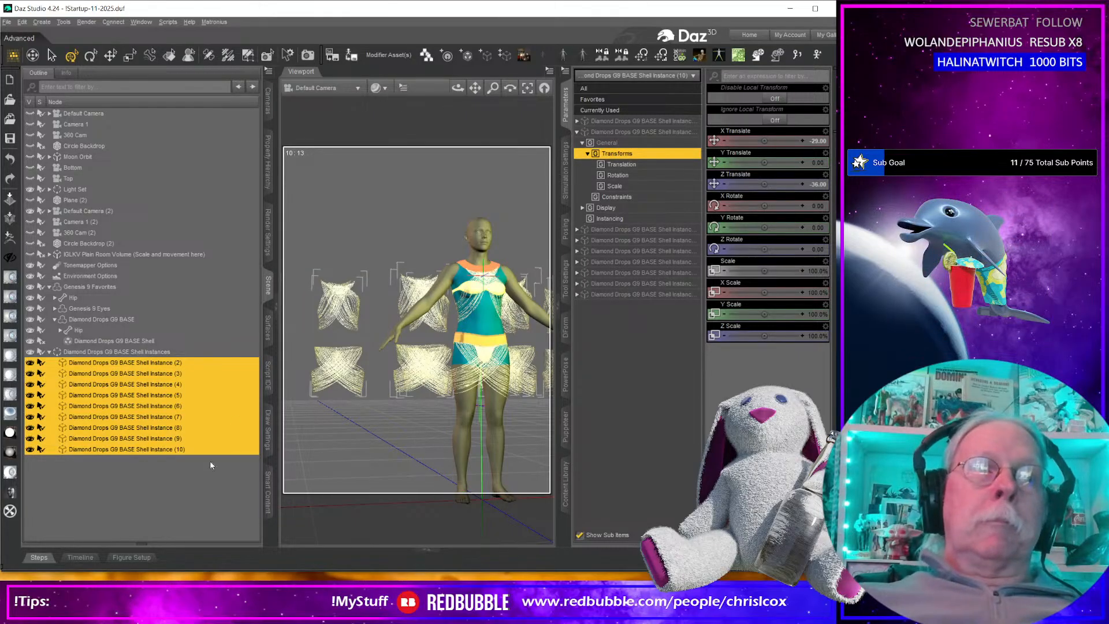
pyautogui.doubleClick(178, 363)
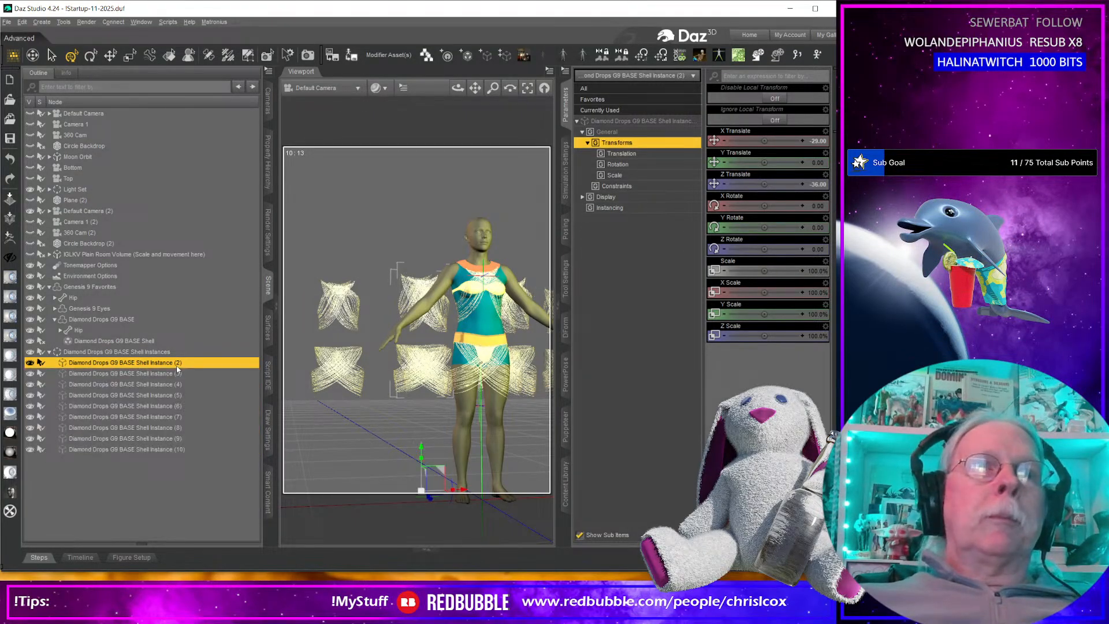
pyautogui.hotkey('ctrl', 'y')
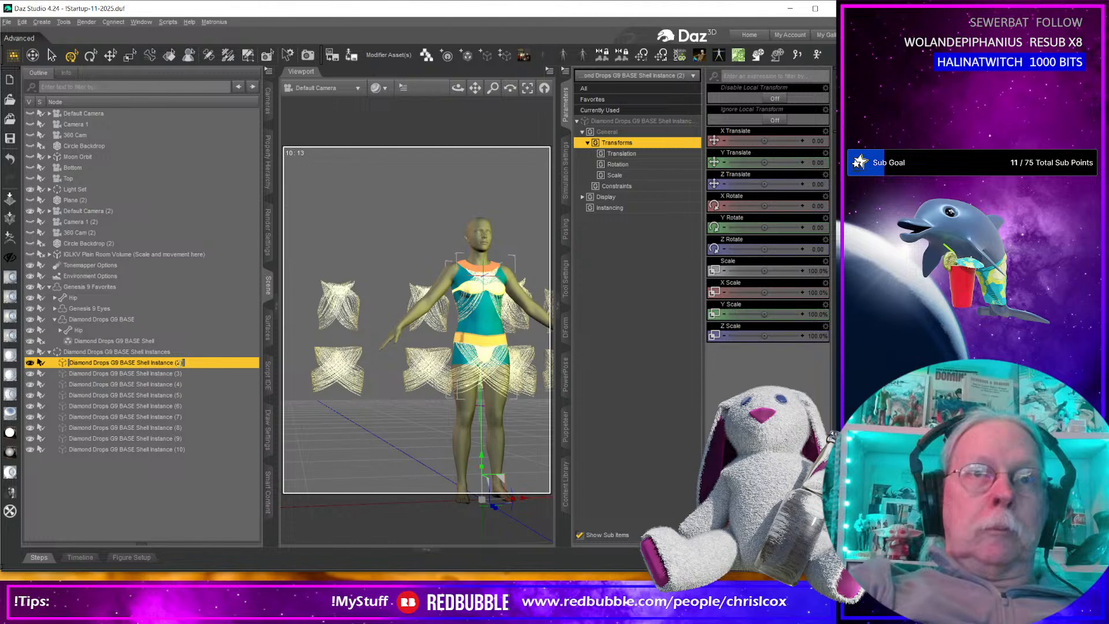
pyautogui.keyDown('shift'); pyautogui.click(172, 449); pyautogui.keyUp('shift')
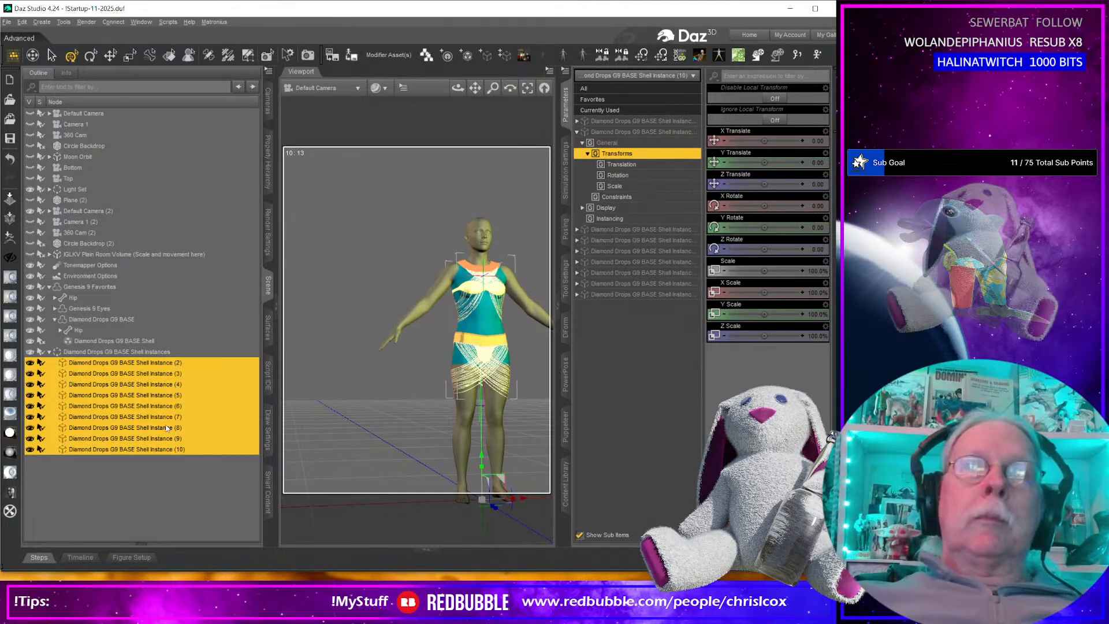
# Move the whole Diamond Drops G9 BASE Shell Instances group sideways beside the figure, to about -79 on X.
pyautogui.click(121, 353)
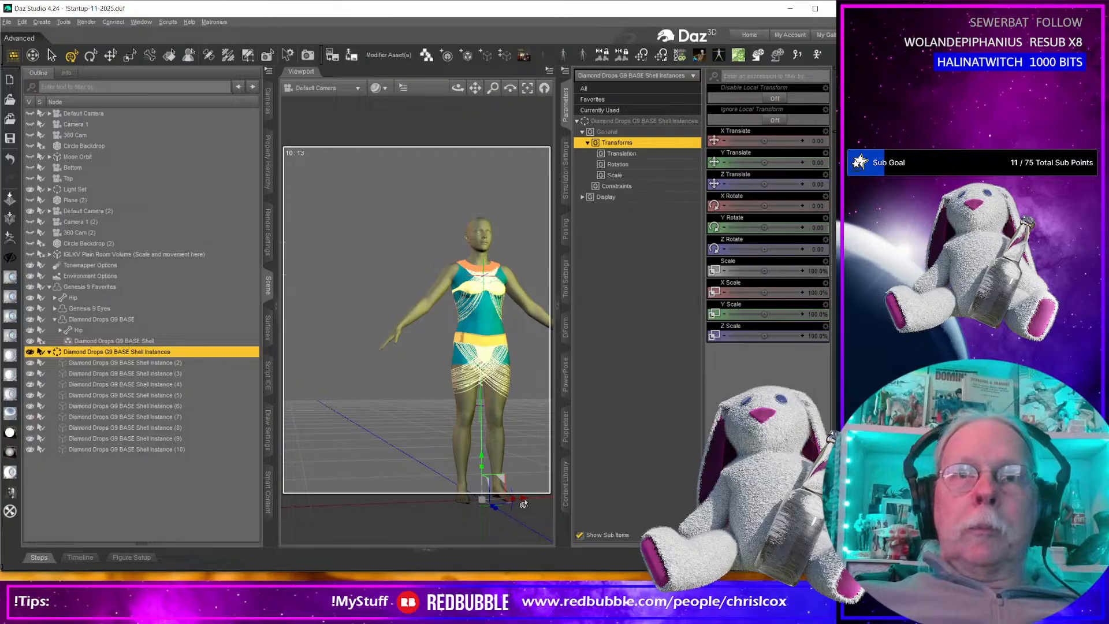
pyautogui.moveTo(522, 501); pyautogui.dragTo(390, 502)
pyautogui.moveTo(427, 483); pyautogui.dragTo(453, 482, button='middle')
pyautogui.scroll(8, 424, 451)
pyautogui.scroll(-3, 422, 443)
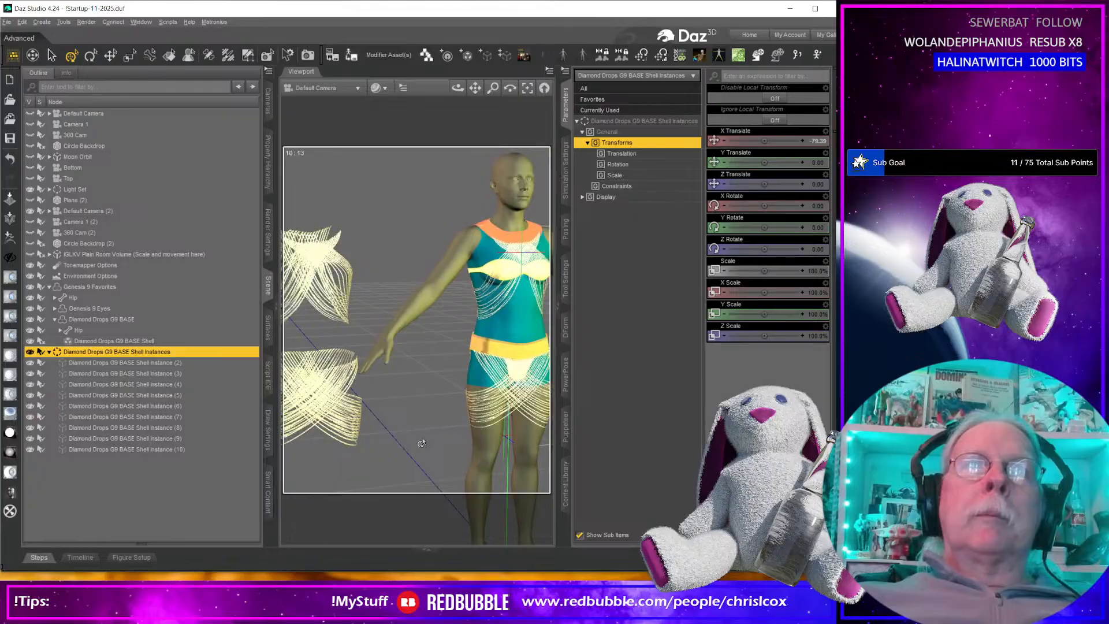
pyautogui.scroll(-4, 421, 443)
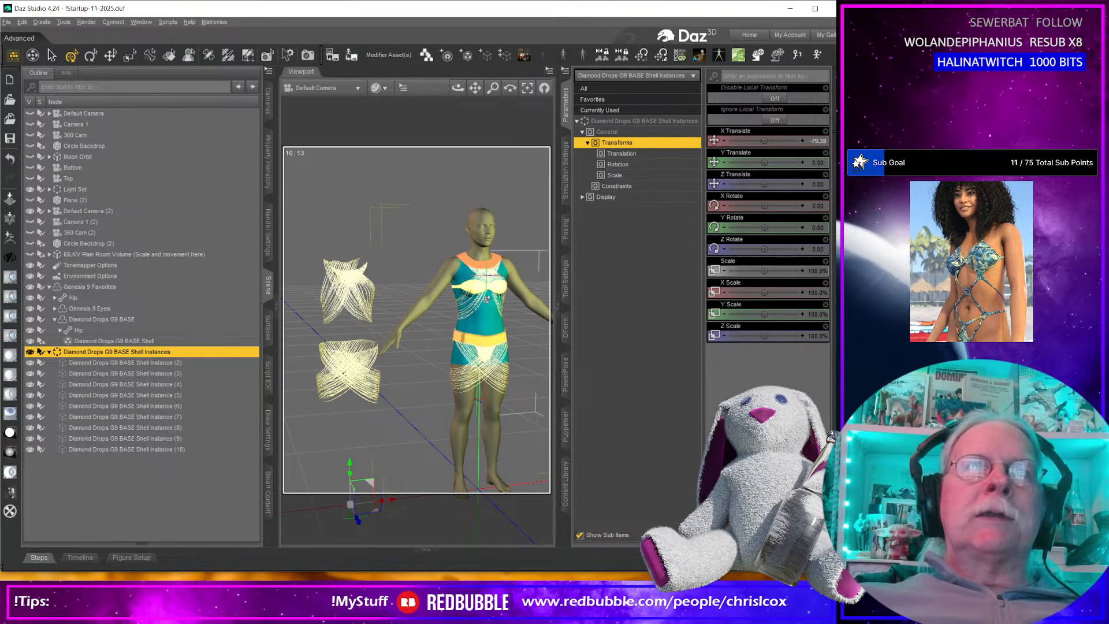
pyautogui.moveTo(506, 429)
pyautogui.mouseDown(button='middle')
pyautogui.moveTo(482, 428)
pyautogui.moveTo(537, 426)
pyautogui.moveTo(502, 428)
pyautogui.mouseUp(button='middle')
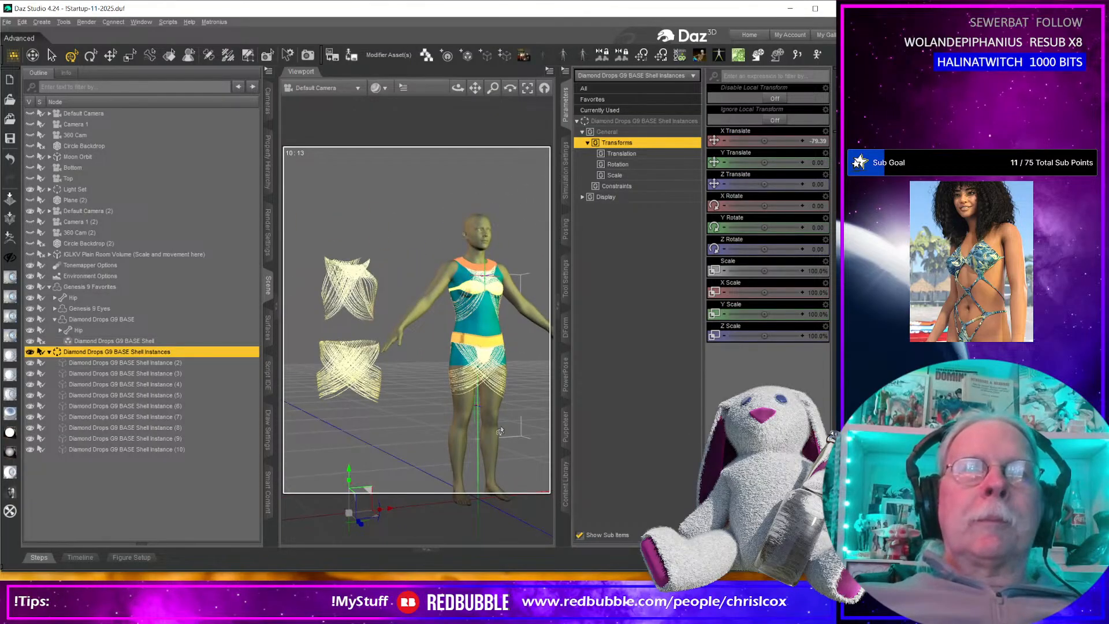
# Move shell instance (4) away from the group, to about 32 on X and behind the other instances.
pyautogui.click(121, 384)
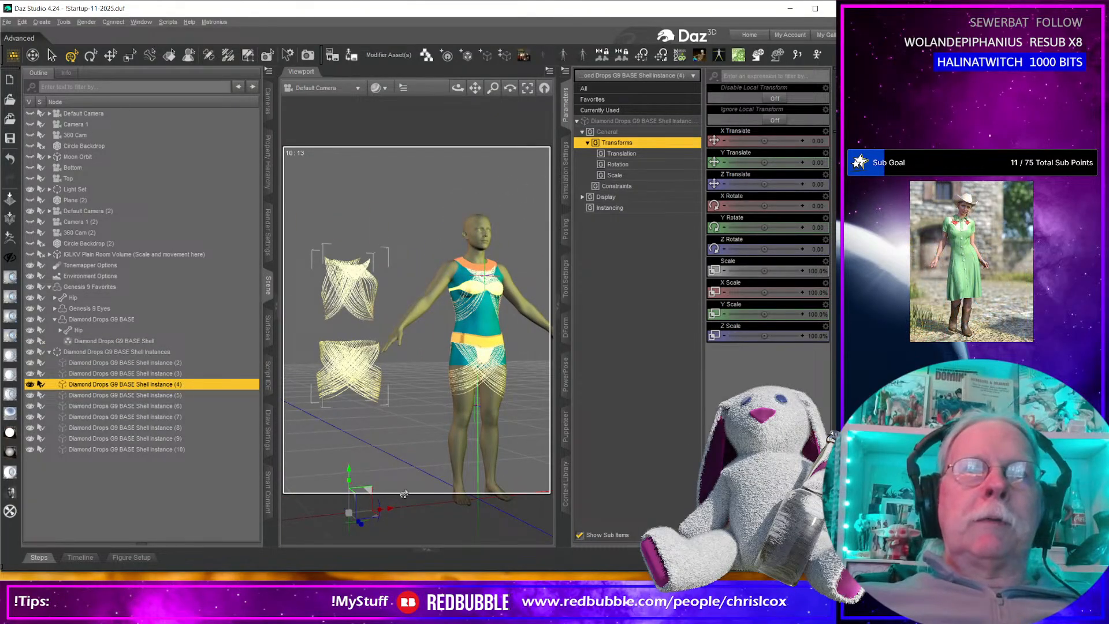
pyautogui.moveTo(420, 422); pyautogui.dragTo(421, 436, button='middle')
pyautogui.moveTo(379, 500); pyautogui.dragTo(414, 439)
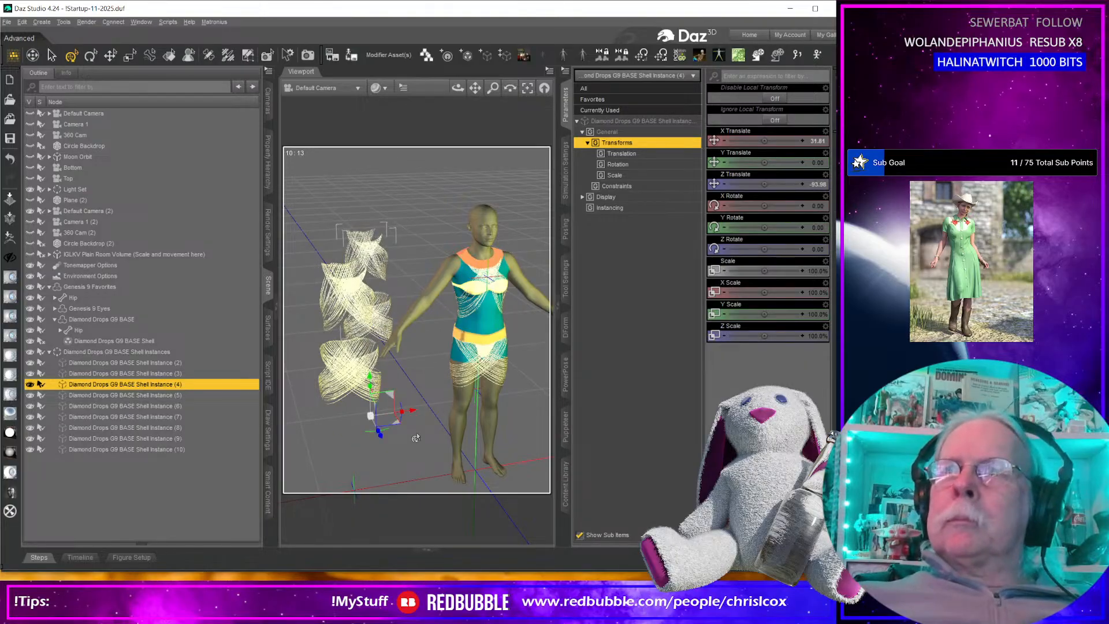
# Switch to Substance 3D Painter, hide Rhinestones Collar Waist 1, and delete Path 5 and Path 6 from the Rhinestones Collar Waist layer.
pyautogui.hotkey('alt', 'Tab')
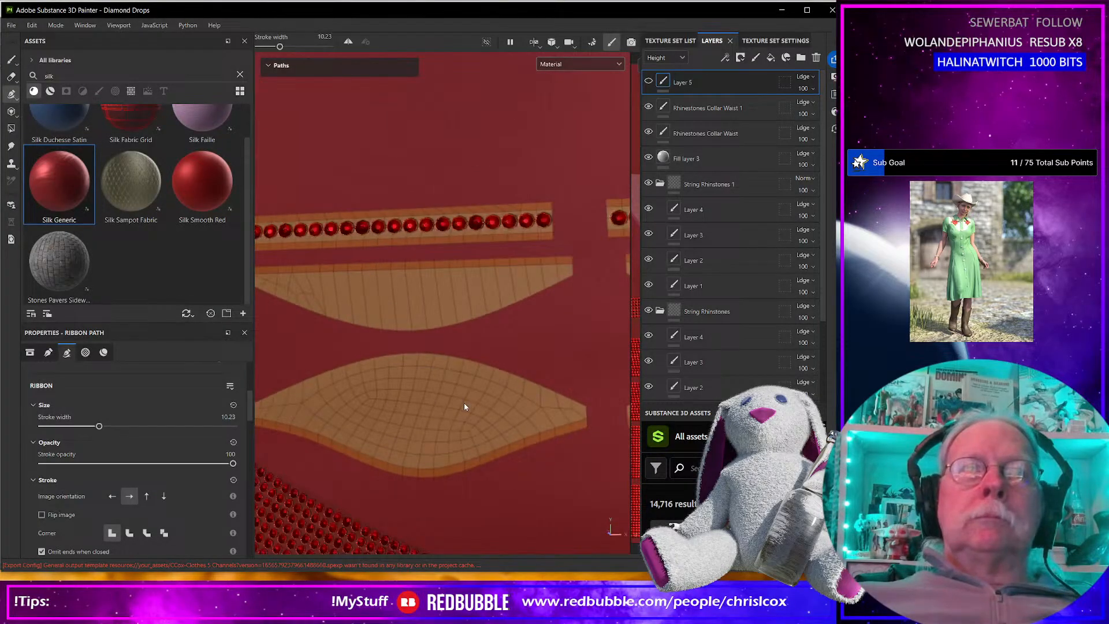
pyautogui.scroll(-3, 464, 407)
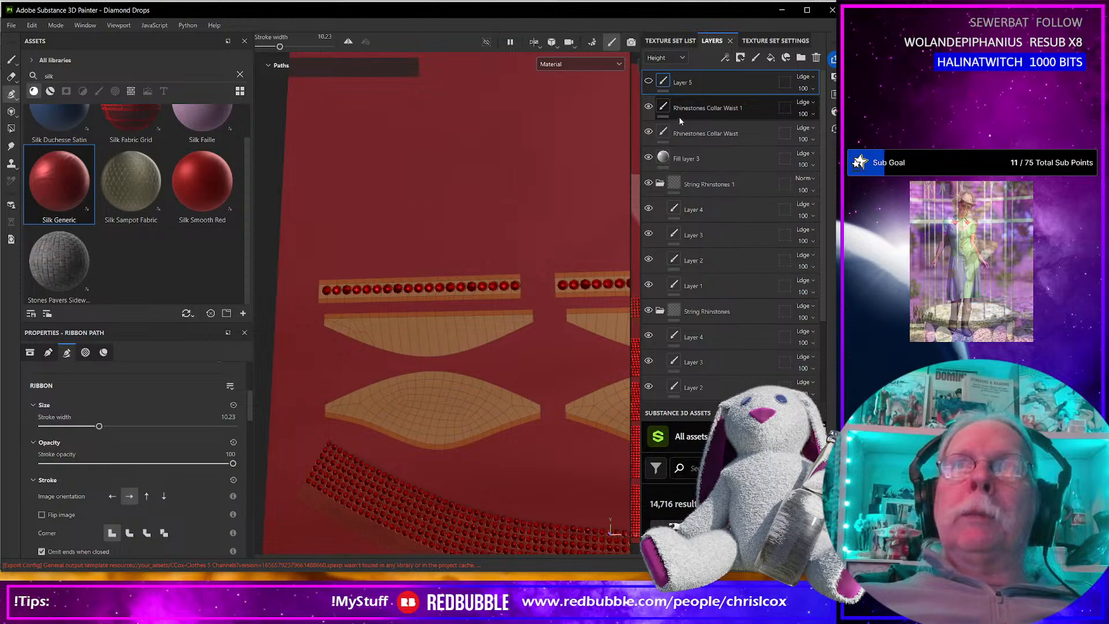
pyautogui.click(649, 107)
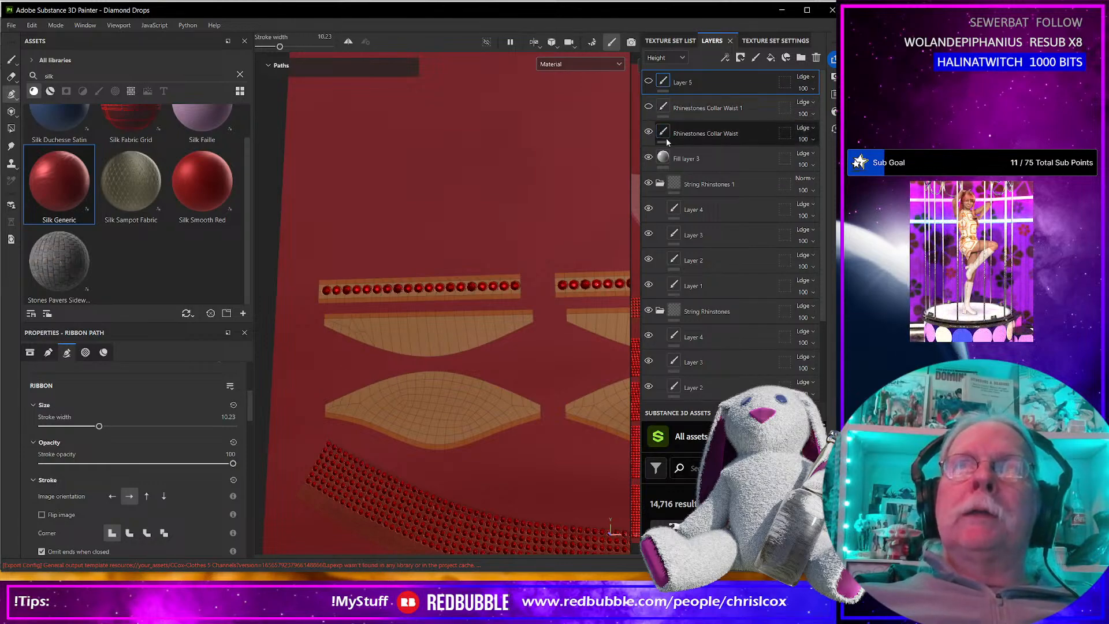
pyautogui.click(661, 136)
pyautogui.click(318, 80)
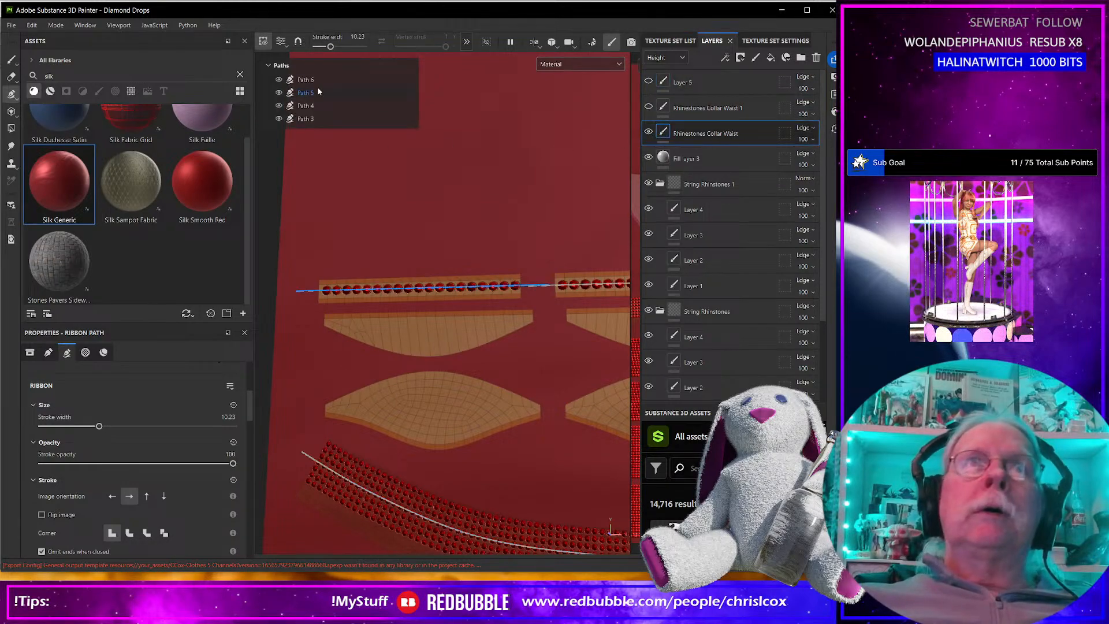
pyautogui.click(315, 93)
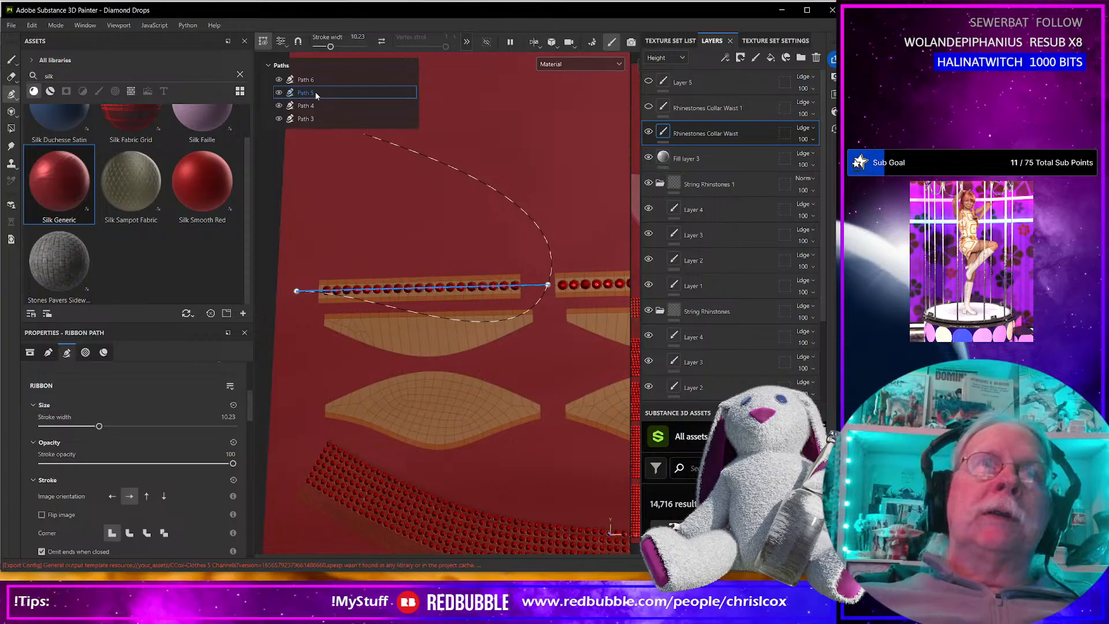
pyautogui.press('Delete')
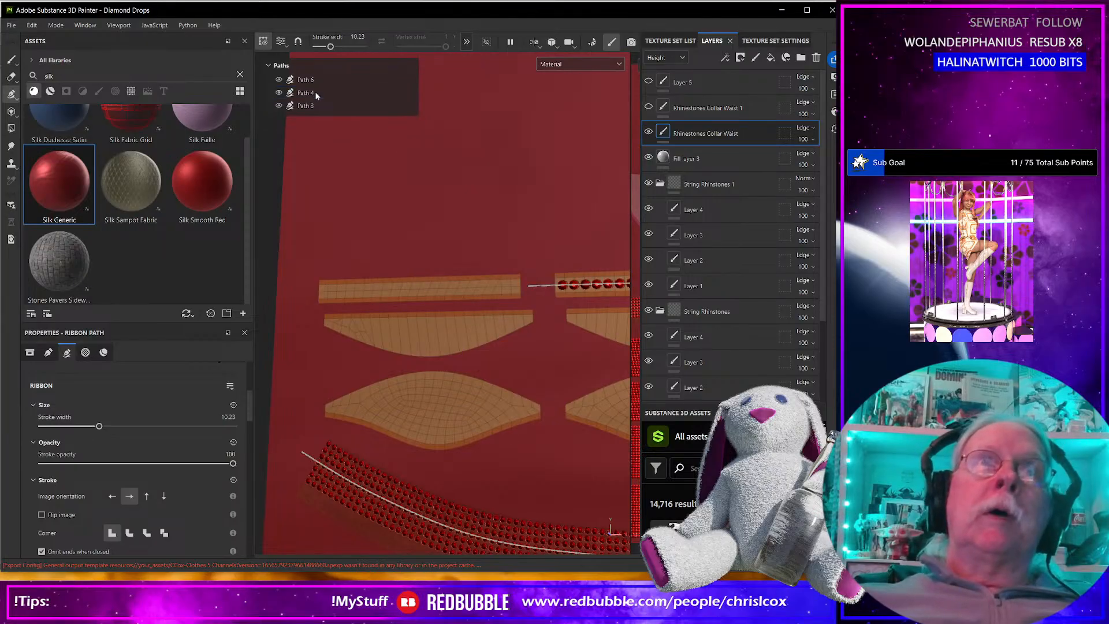
pyautogui.click(305, 83)
pyautogui.press('Delete')
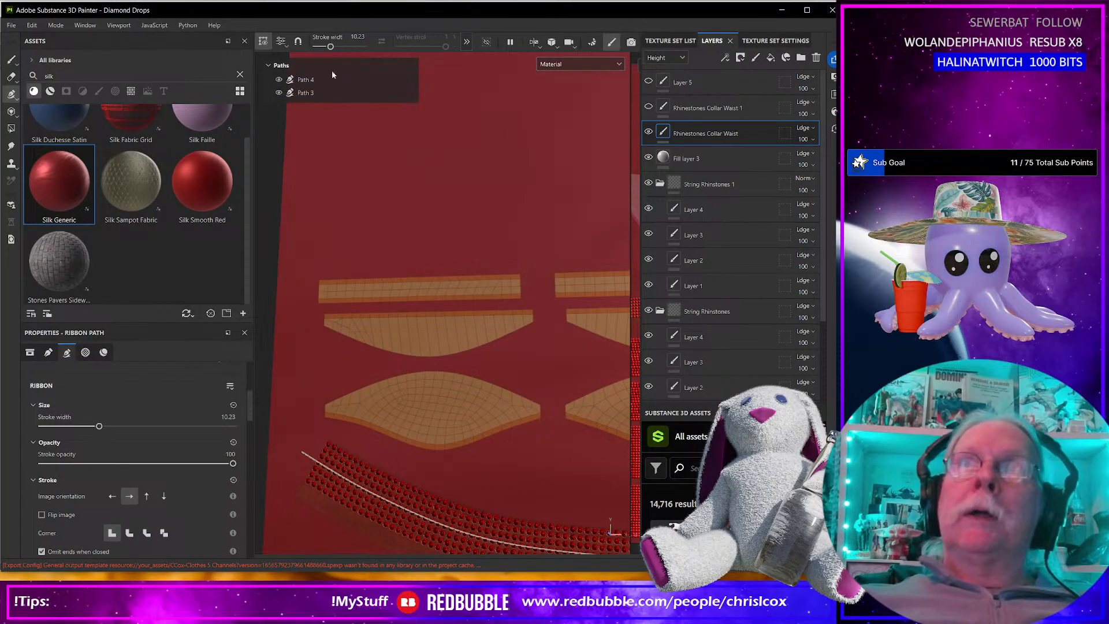
# Show the Rhinestones Collar Waist 1 layer again and delete its Path 3 and Path 4.
pyautogui.click(684, 110)
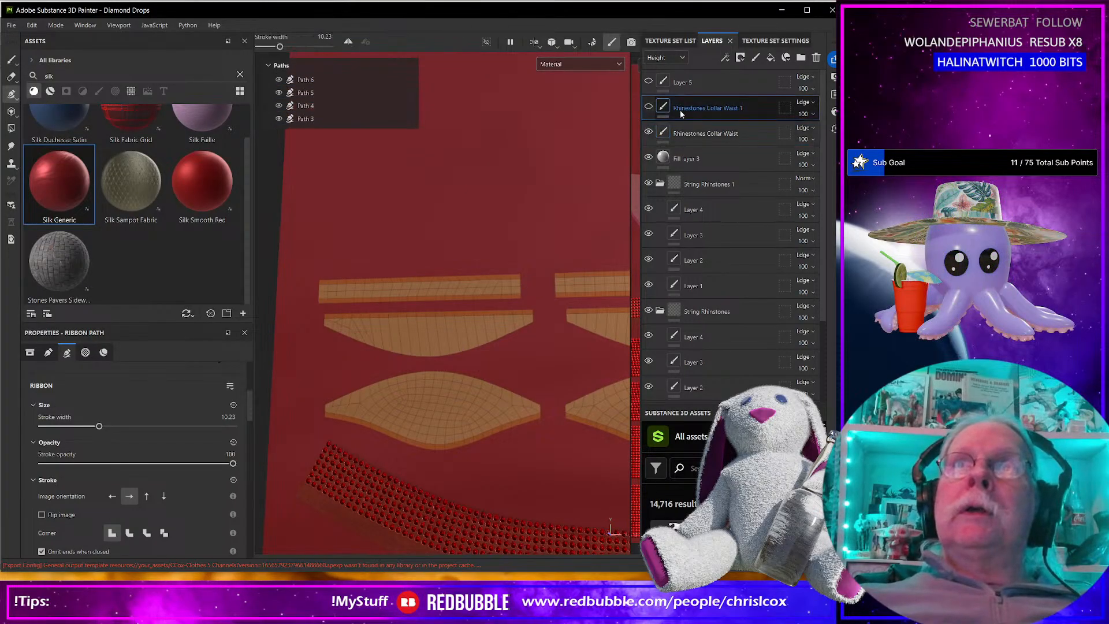
pyautogui.click(648, 107)
pyautogui.click(312, 107)
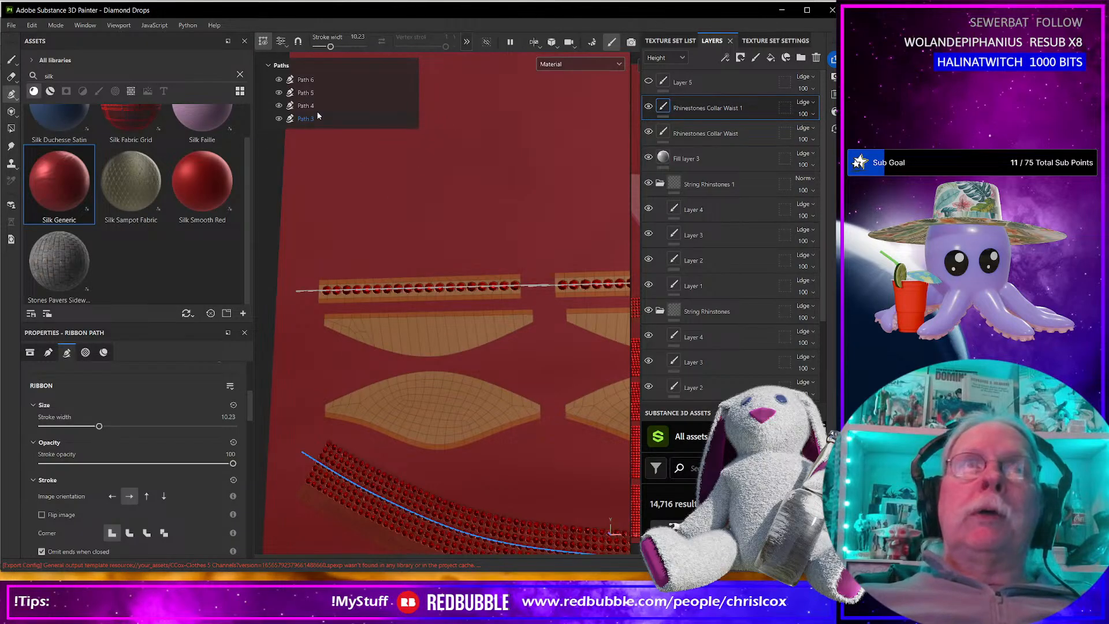
pyautogui.click(311, 120)
pyautogui.press('Delete')
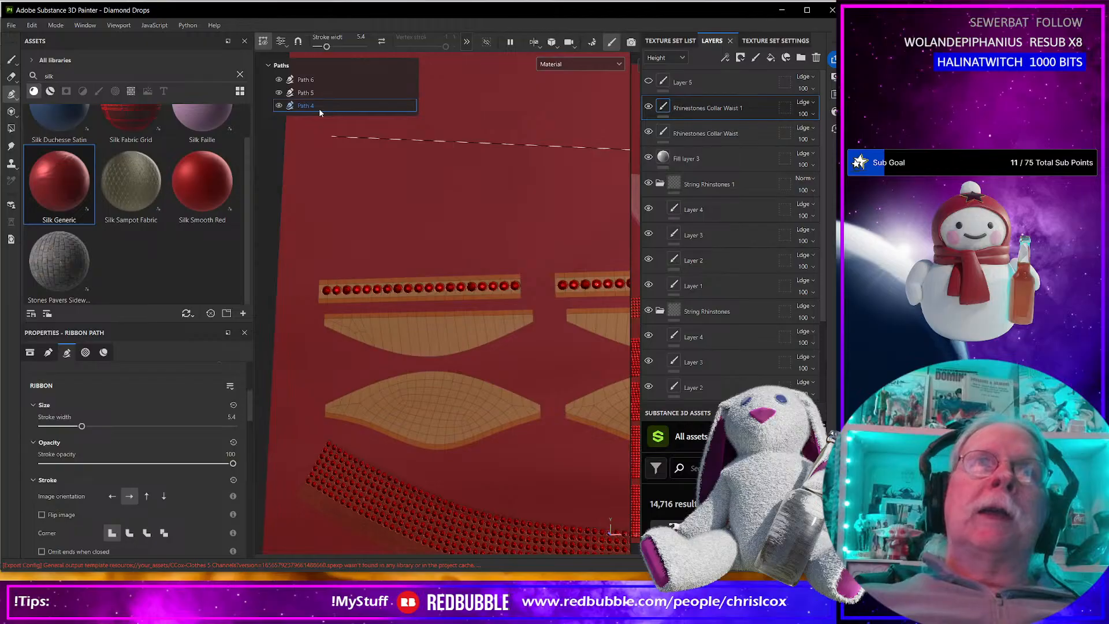
pyautogui.press('Delete')
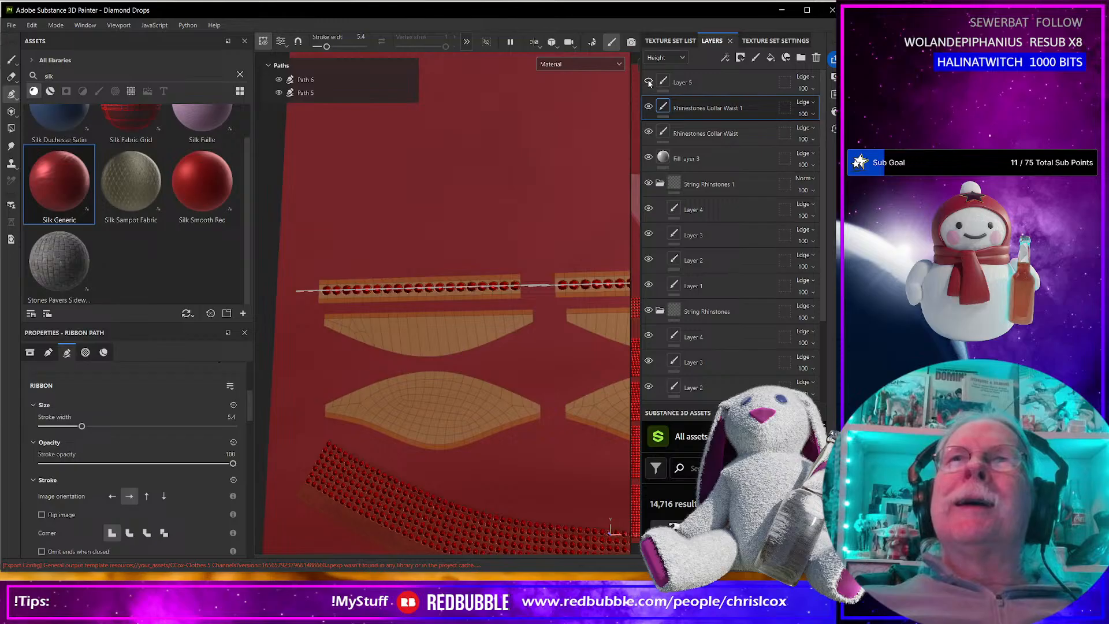
# Draw a wavy rhinestone ribbon path on Rhinestones Collar Waist 1, following the upper edges of the two leaf-shaped UV pieces.
pyautogui.click(325, 404)
pyautogui.click(390, 376)
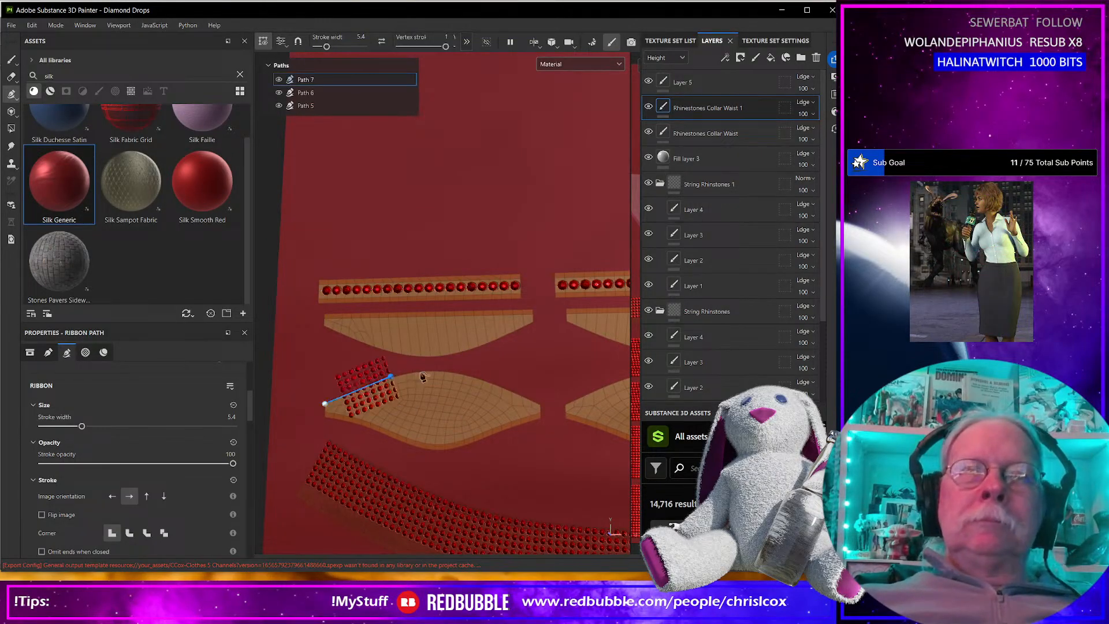
pyautogui.click(465, 373)
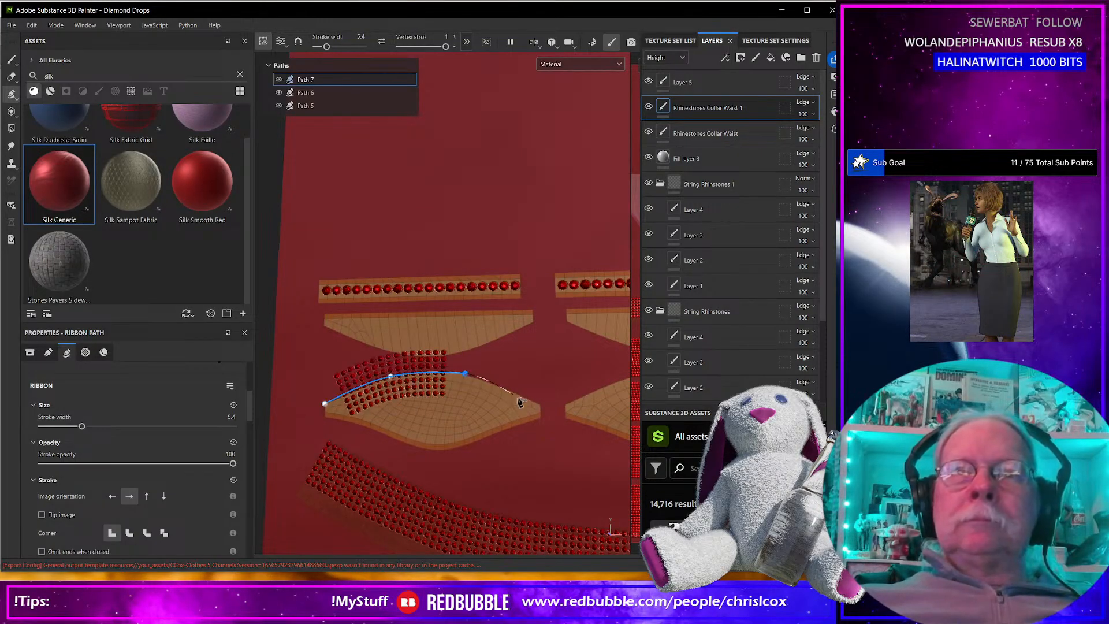
pyautogui.click(552, 413)
pyautogui.click(603, 386)
pyautogui.keyDown('alt'); pyautogui.moveTo(604, 387); pyautogui.dragTo(461, 390, button='middle'); pyautogui.keyUp('alt')
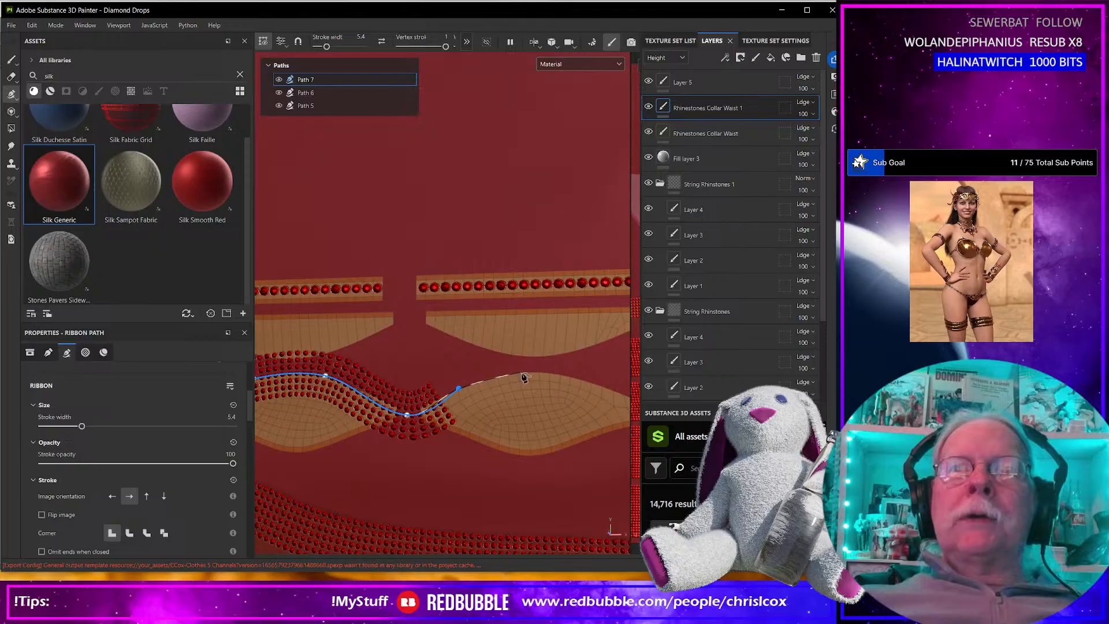
pyautogui.click(523, 376)
pyautogui.keyDown('alt'); pyautogui.moveTo(525, 377); pyautogui.dragTo(495, 379, button='middle'); pyautogui.keyUp('alt')
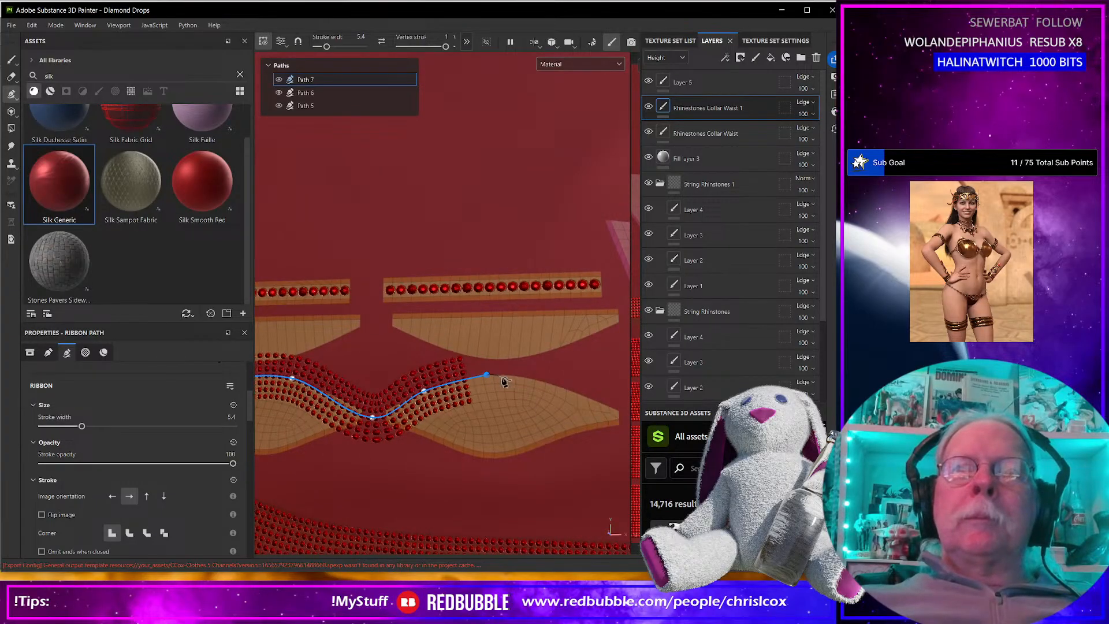
pyautogui.click(538, 381)
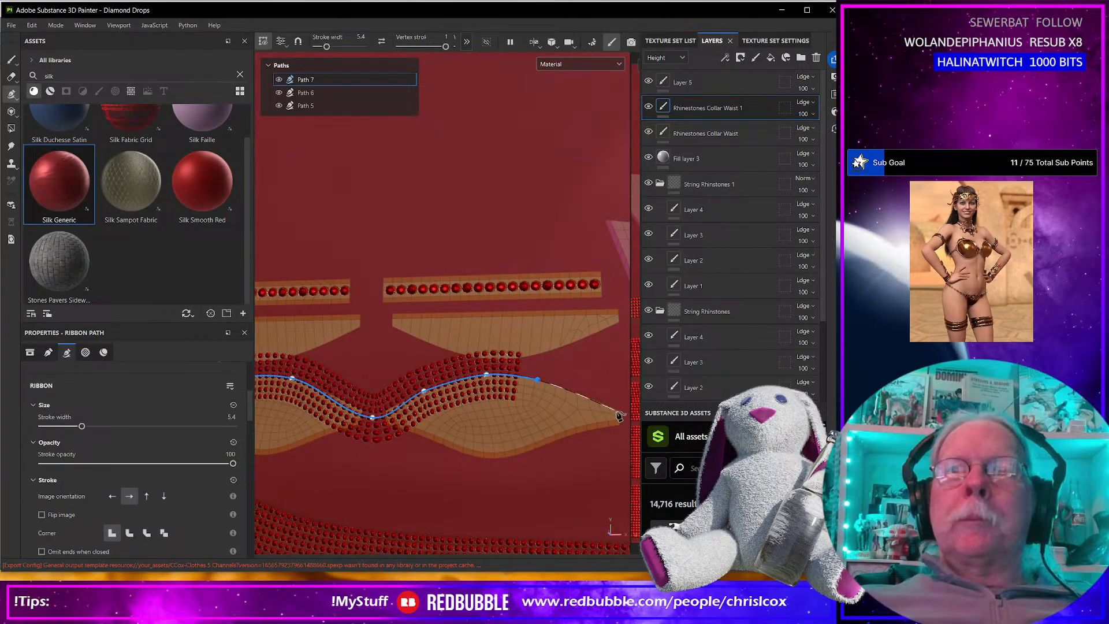
pyautogui.click(621, 415)
pyautogui.keyDown('alt'); pyautogui.moveTo(421, 453); pyautogui.dragTo(510, 445, button='middle'); pyautogui.keyUp('alt')
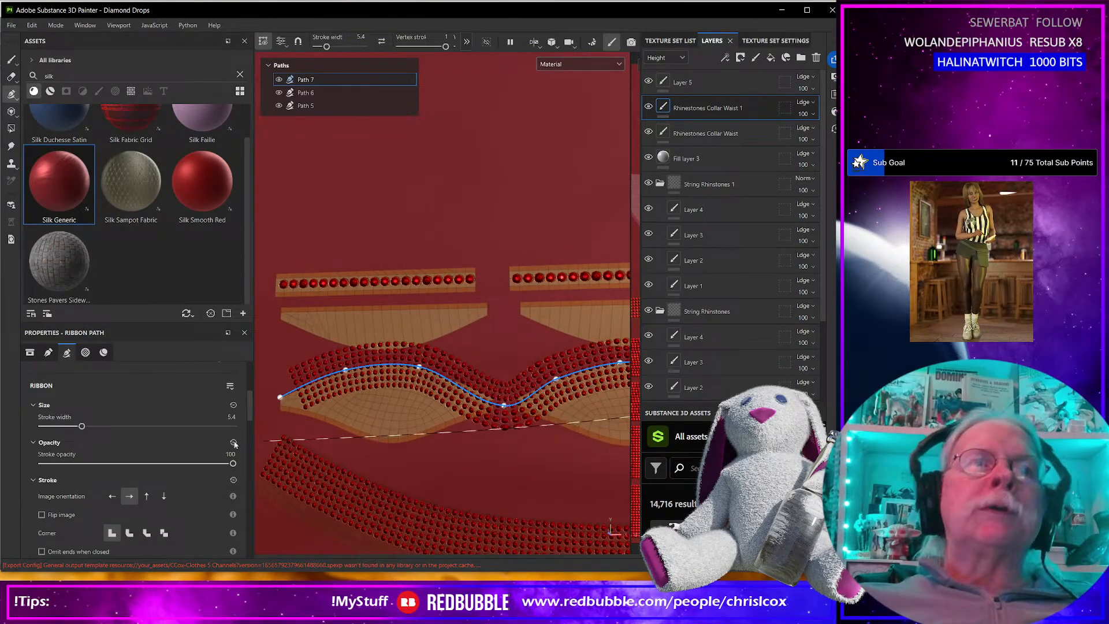
# Try Rhinestone Position Random as True on the new path's material, and return it to False.
pyautogui.scroll(-5, 120, 453)
pyautogui.scroll(-8, 120, 453)
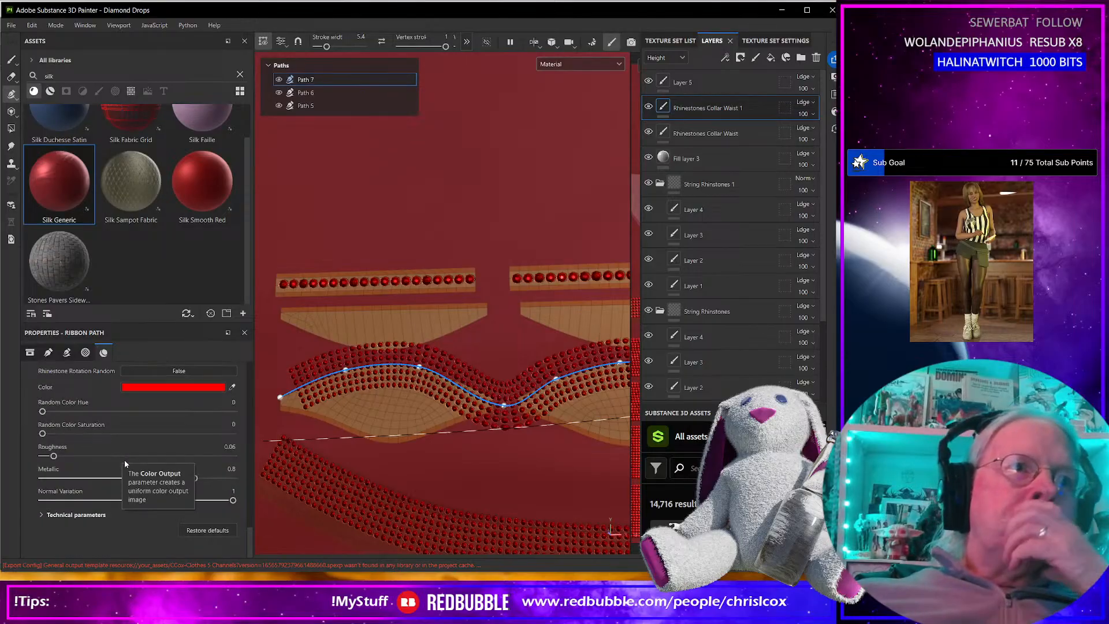
pyautogui.scroll(1, 124, 459)
pyautogui.scroll(1, 124, 464)
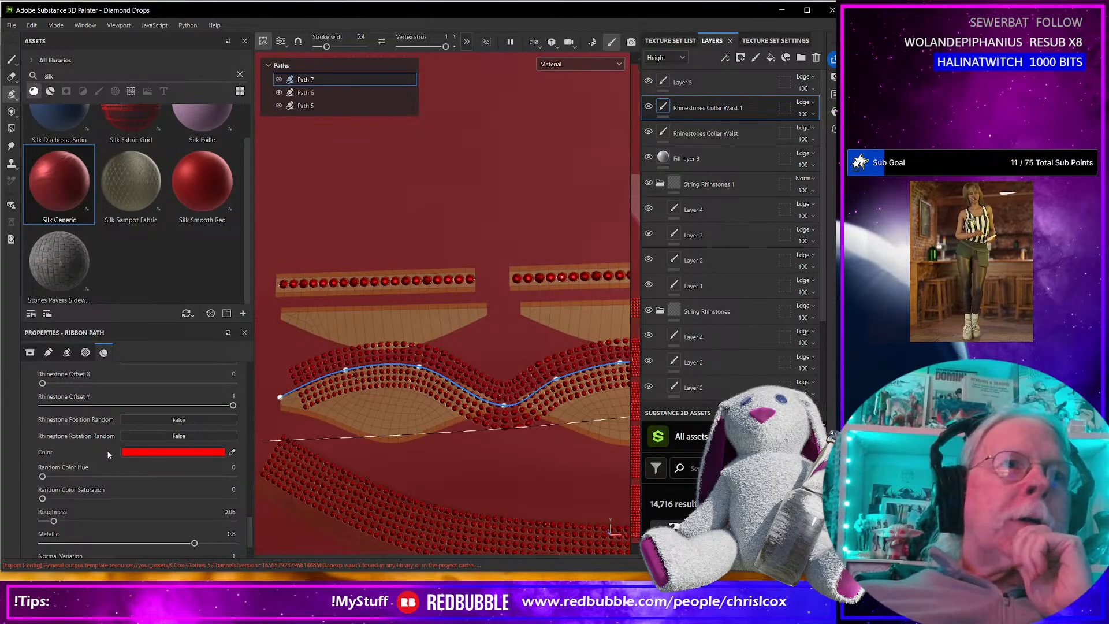
pyautogui.click(138, 419)
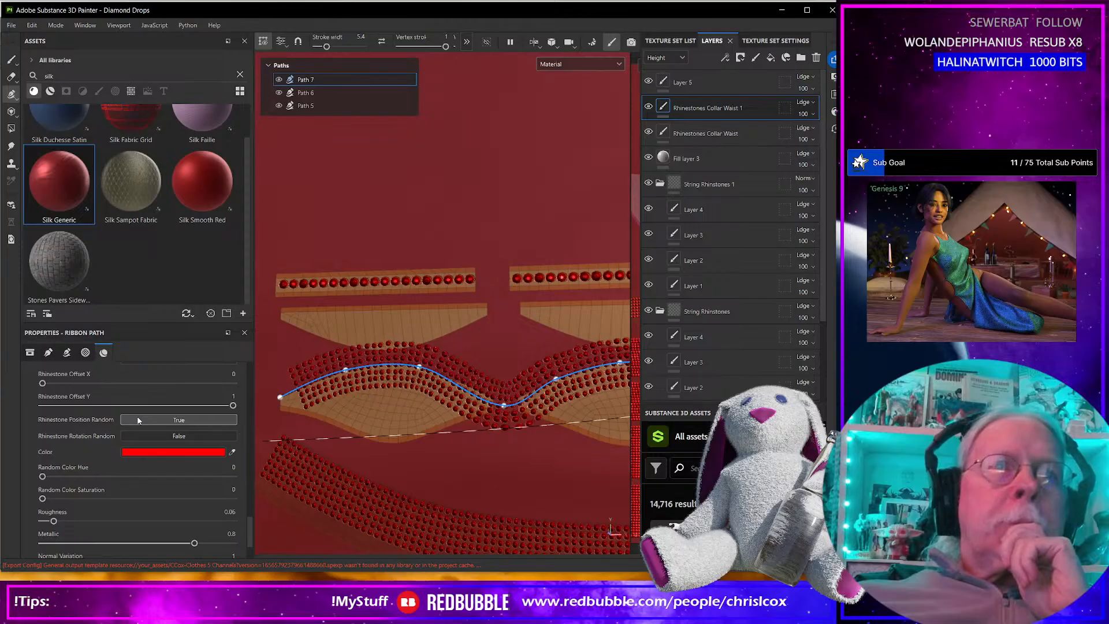
pyautogui.click(138, 419)
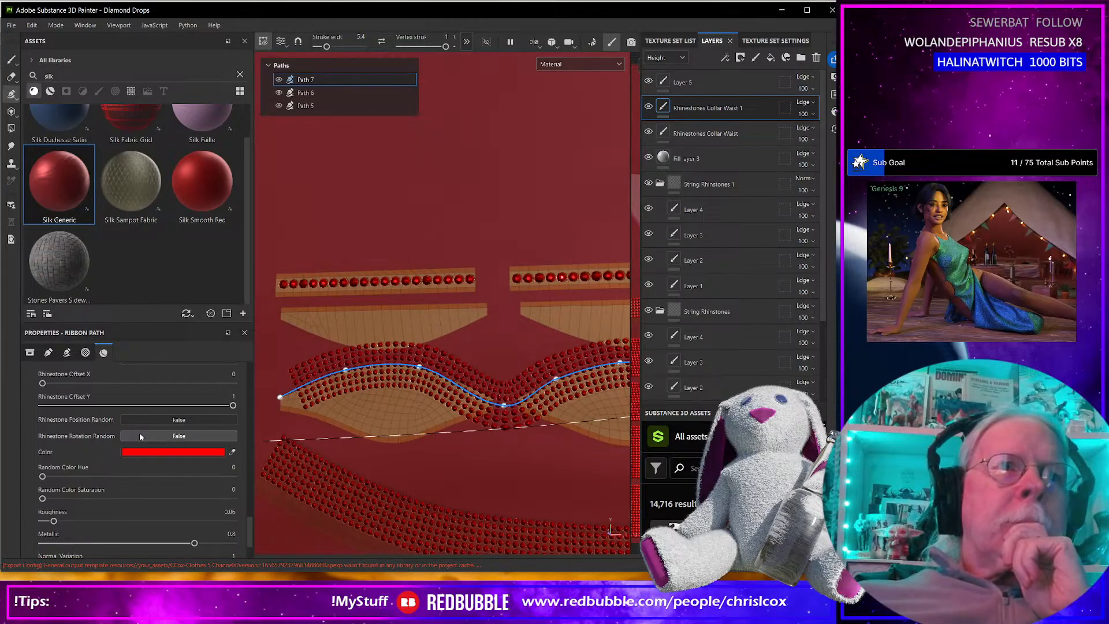
# Try raising Rhinestone Offset Y and Rhinestone Size in Path 7's material.
pyautogui.scroll(2, 138, 432)
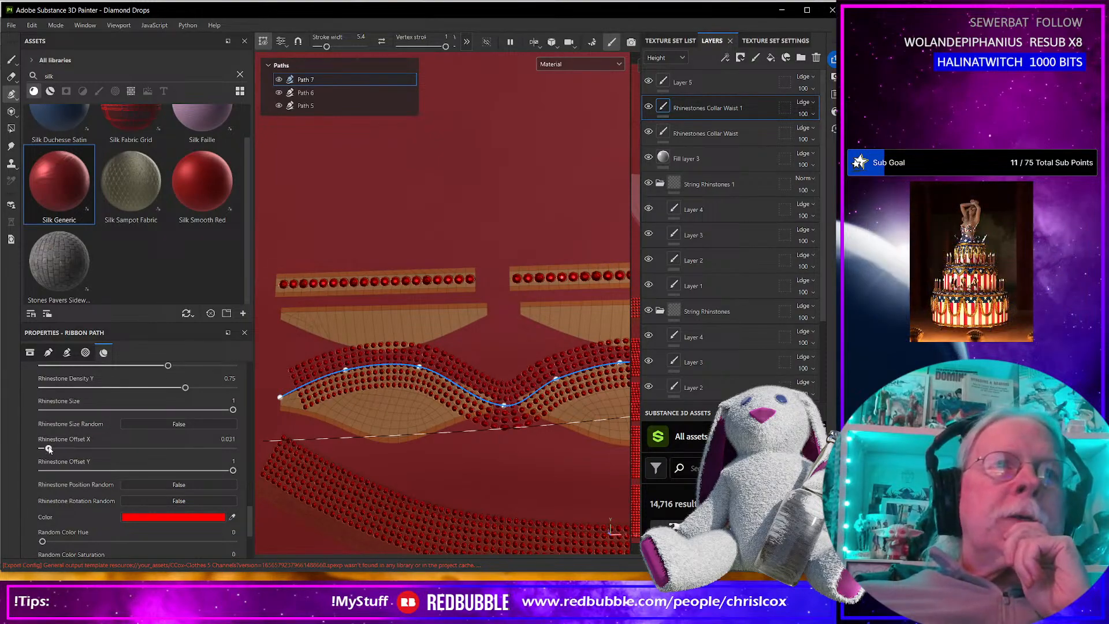
pyautogui.moveTo(49, 448)
pyautogui.mouseDown()
pyautogui.moveTo(121, 448)
pyautogui.moveTo(40, 449)
pyautogui.mouseUp()
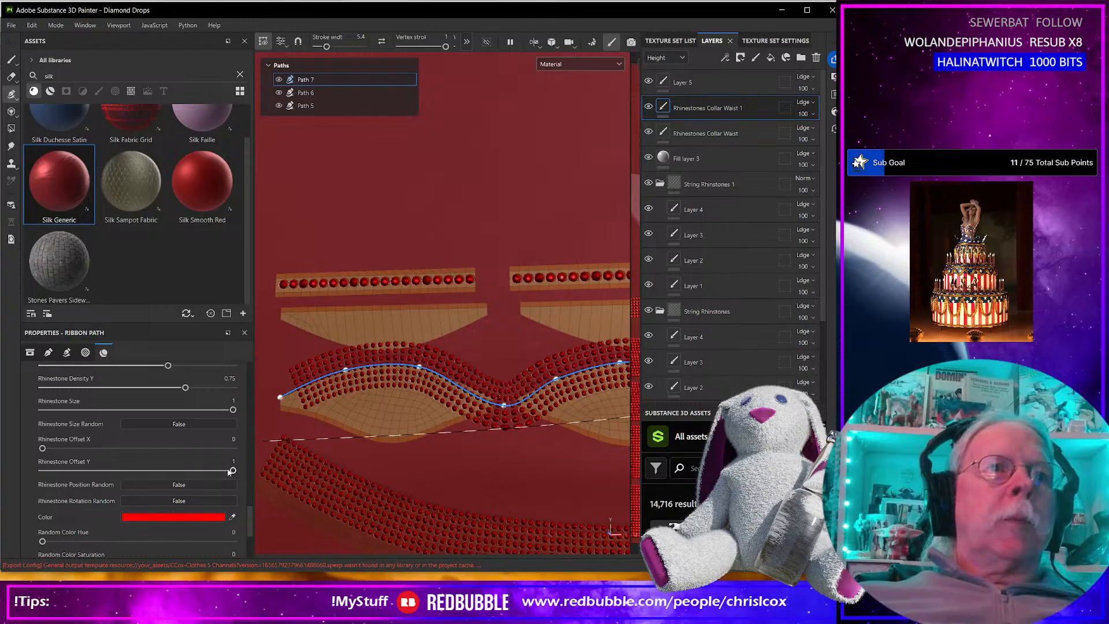
pyautogui.moveTo(227, 470); pyautogui.dragTo(322, 460)
pyautogui.scroll(2, 143, 461)
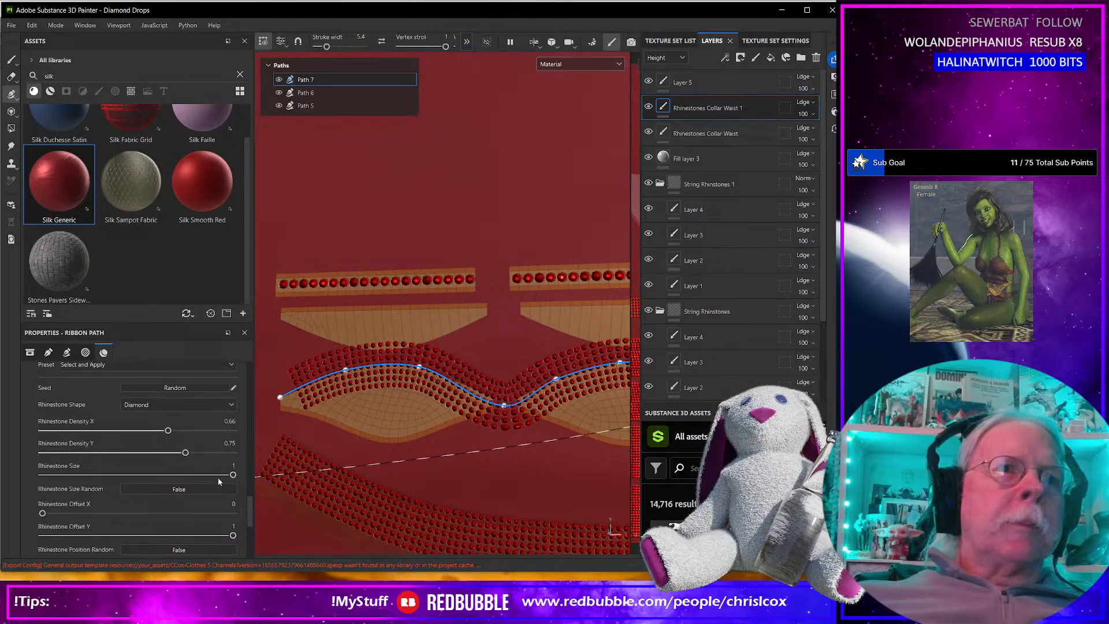
pyautogui.moveTo(233, 475); pyautogui.dragTo(324, 469)
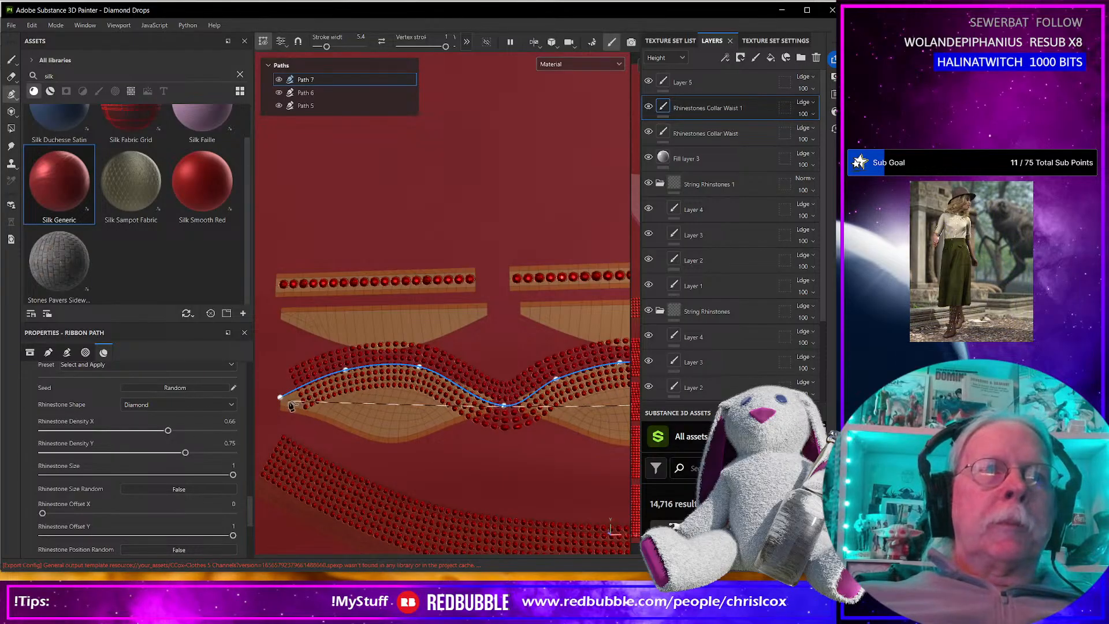
# Lower Path 7's first three points so the rhinestone ribbon sits over the first leaf-shaped UV piece.
pyautogui.moveTo(279, 399); pyautogui.dragTo(275, 417)
pyautogui.moveTo(345, 370); pyautogui.dragTo(349, 397)
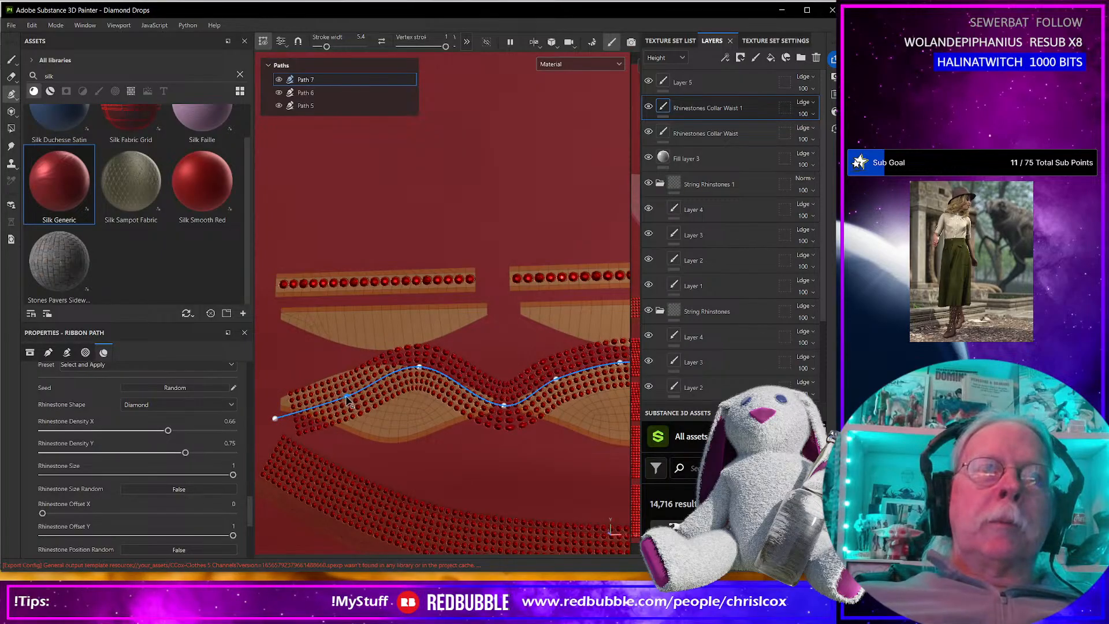
pyautogui.moveTo(276, 419); pyautogui.dragTo(266, 428)
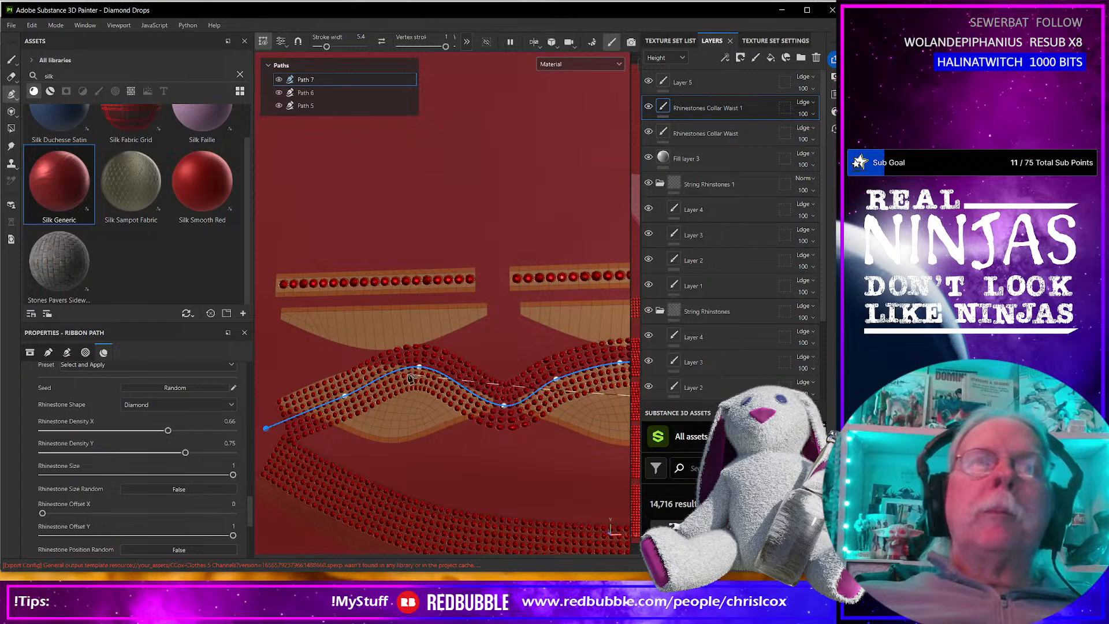
pyautogui.moveTo(422, 374); pyautogui.dragTo(417, 392)
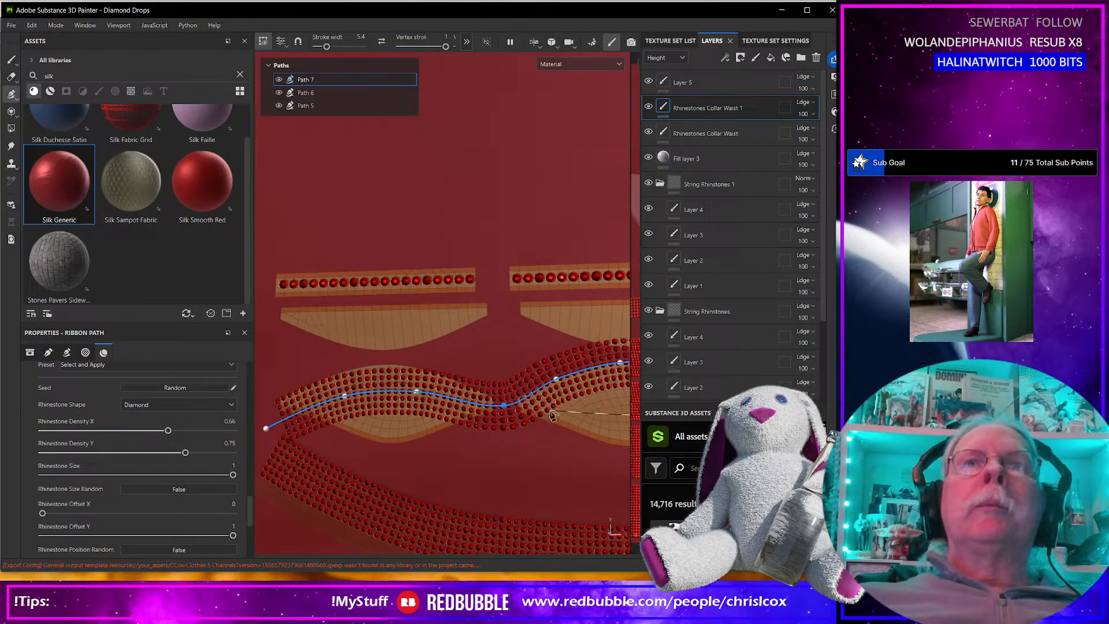
# Delete Path 7's points over the second leaf-shaped UV piece so the ribbon covers only the first one.
pyautogui.moveTo(529, 396)
pyautogui.mouseDown()
pyautogui.moveTo(540, 398)
pyautogui.moveTo(530, 398)
pyautogui.mouseUp()
pyautogui.keyDown('alt'); pyautogui.moveTo(588, 462); pyautogui.dragTo(415, 460, button='middle'); pyautogui.keyUp('alt')
pyautogui.moveTo(577, 401); pyautogui.dragTo(498, 369)
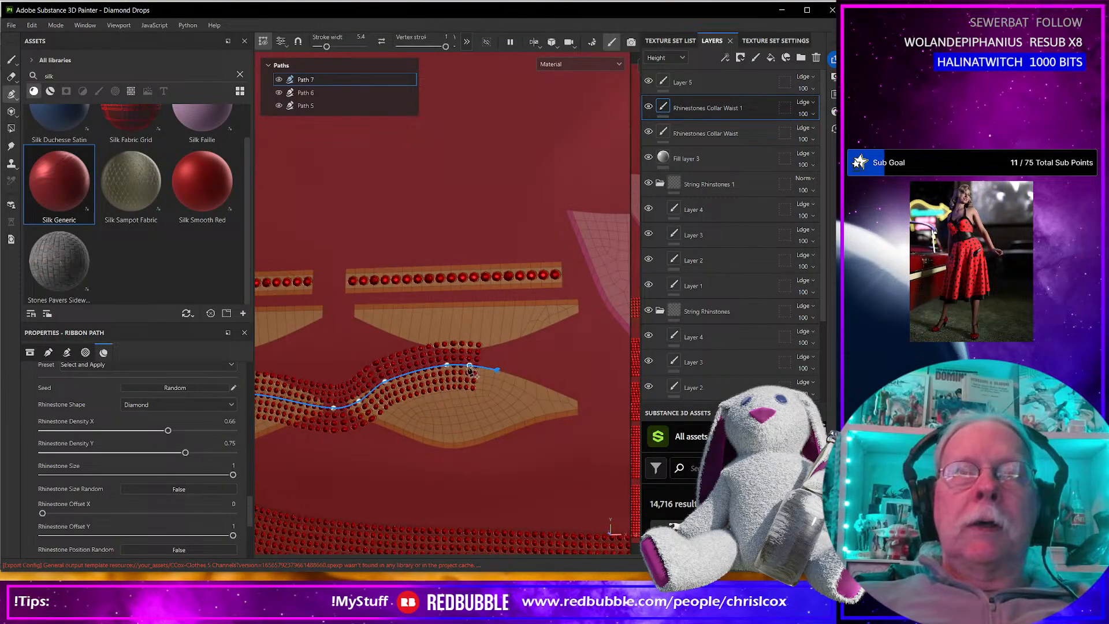
pyautogui.press('Delete')
pyautogui.click(446, 365)
pyautogui.press('Delete')
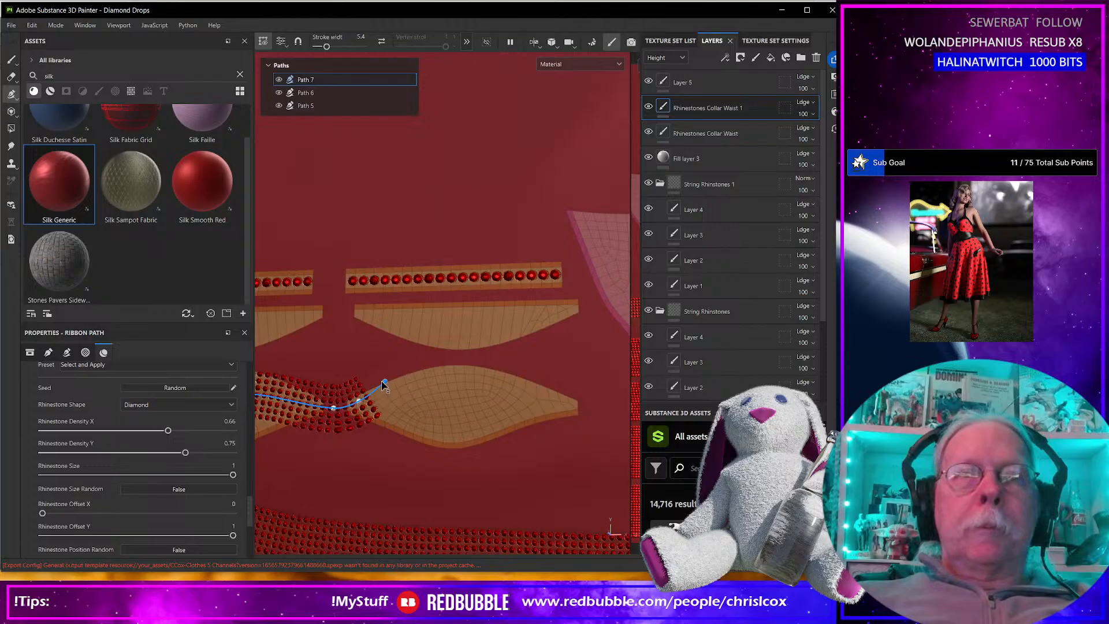
pyautogui.click(386, 383)
pyautogui.press('Delete')
pyautogui.click(358, 400)
pyautogui.press('Delete')
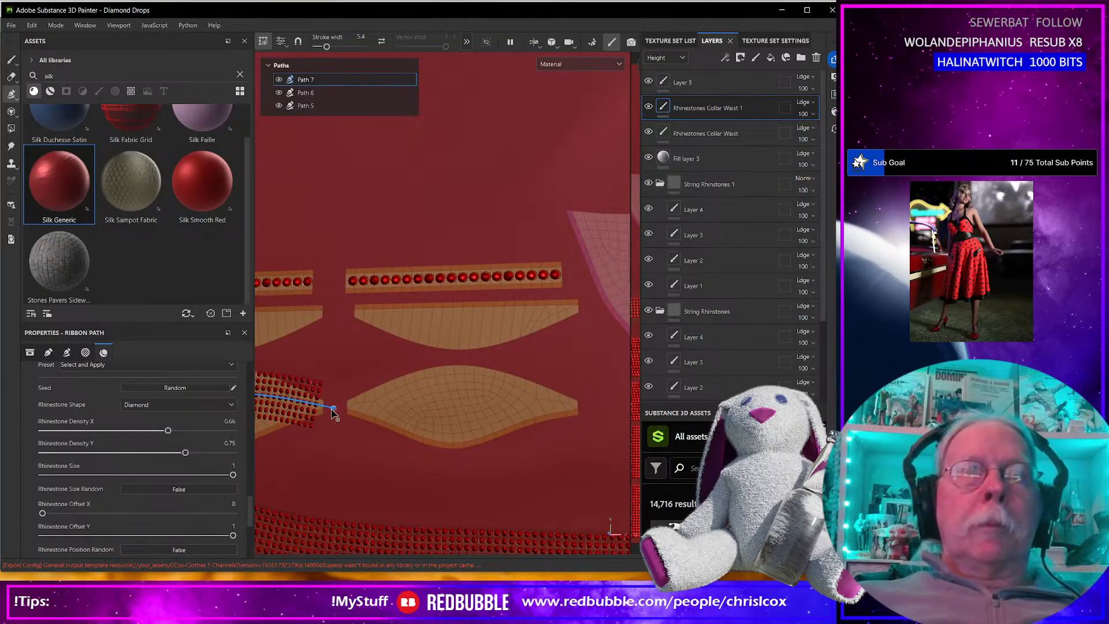
# Move Path 7's last point down beyond the first leaf's tip and fine-tune the other points to follow the piece's arch.
pyautogui.moveTo(334, 408); pyautogui.dragTo(341, 444)
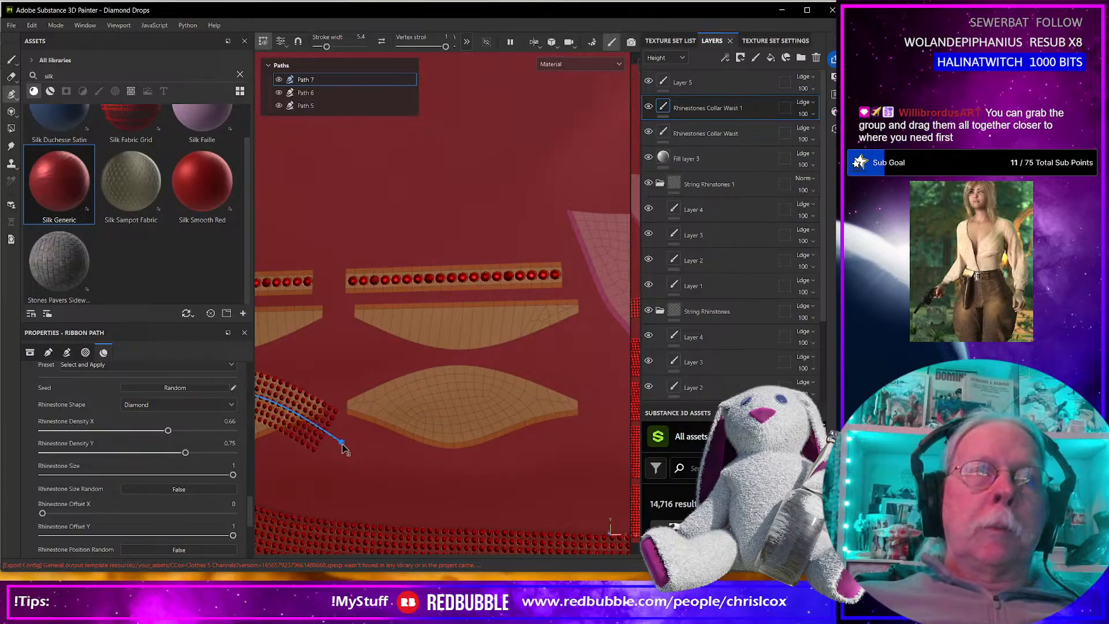
pyautogui.click(358, 405)
pyautogui.keyDown('alt'); pyautogui.moveTo(392, 364); pyautogui.dragTo(557, 383, button='middle'); pyautogui.keyUp('alt')
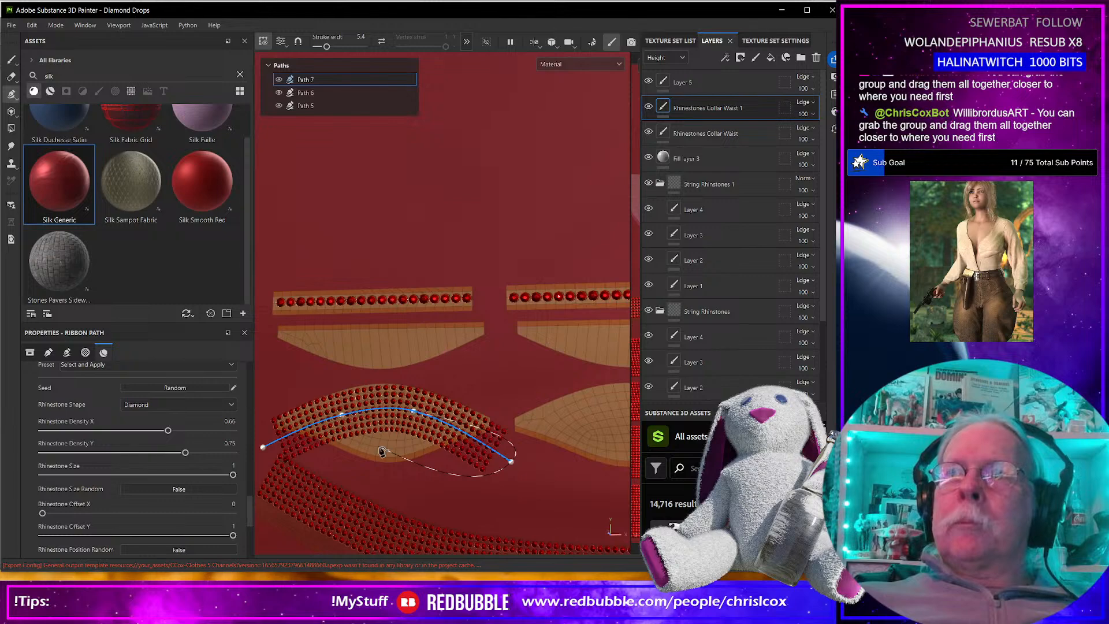
pyautogui.scroll(1, 381, 450)
pyautogui.scroll(2, 381, 451)
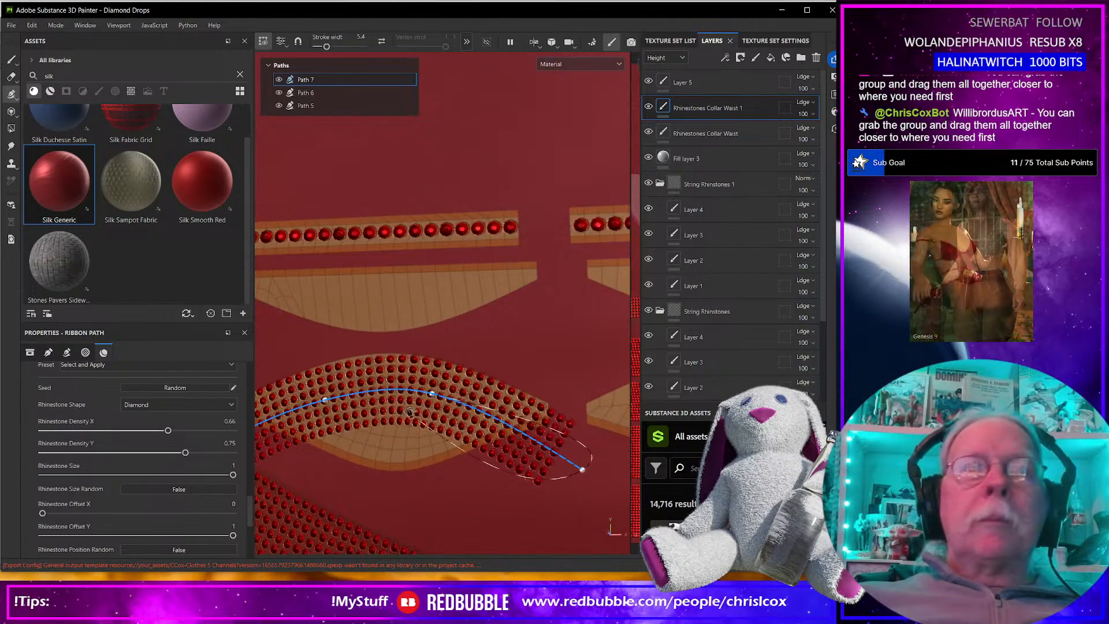
pyautogui.moveTo(432, 394); pyautogui.dragTo(426, 396)
pyautogui.moveTo(325, 401); pyautogui.dragTo(327, 404)
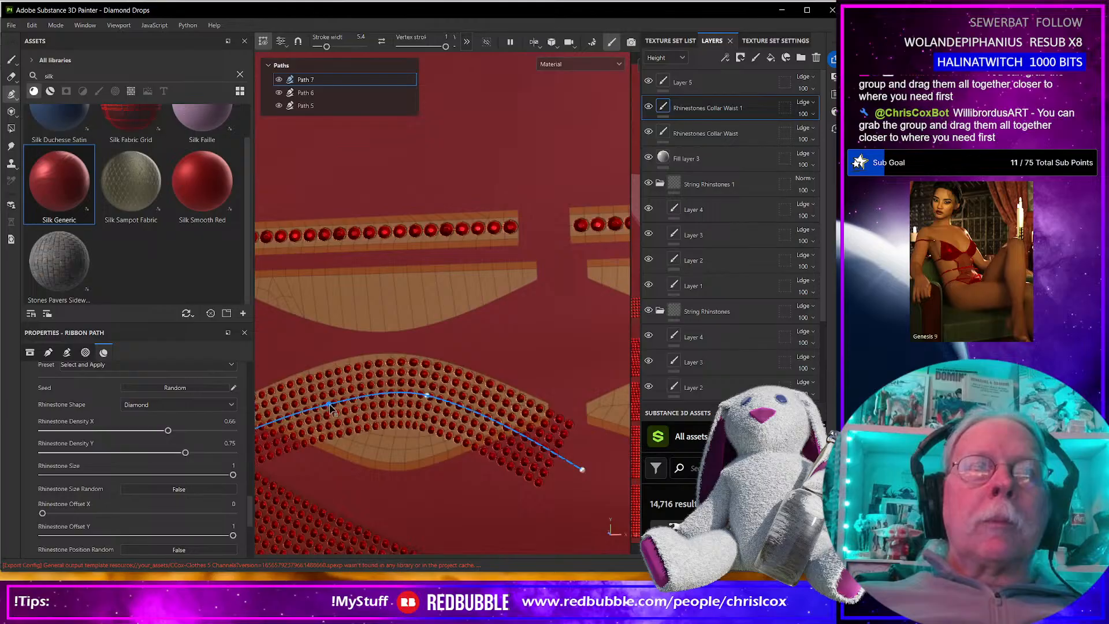
pyautogui.keyDown('ctrl'); pyautogui.moveTo(381, 430); pyautogui.dragTo(463, 426); pyautogui.keyUp('ctrl')
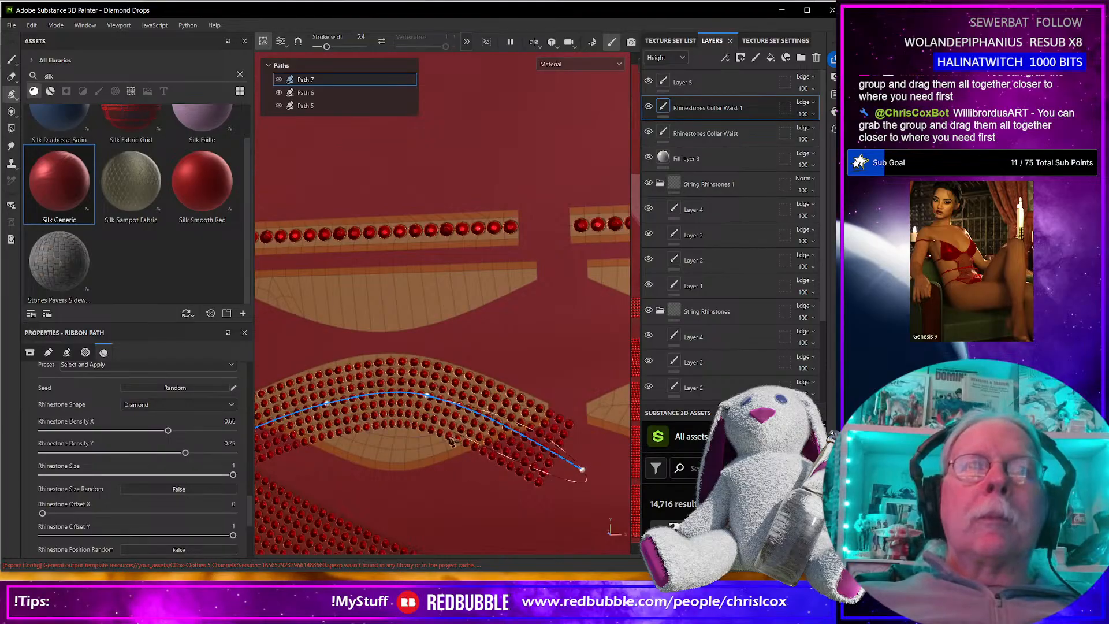
pyautogui.keyDown('ctrl'); pyautogui.keyDown('alt'); pyautogui.moveTo(413, 468); pyautogui.dragTo(522, 446); pyautogui.keyUp('alt'); pyautogui.keyUp('ctrl')
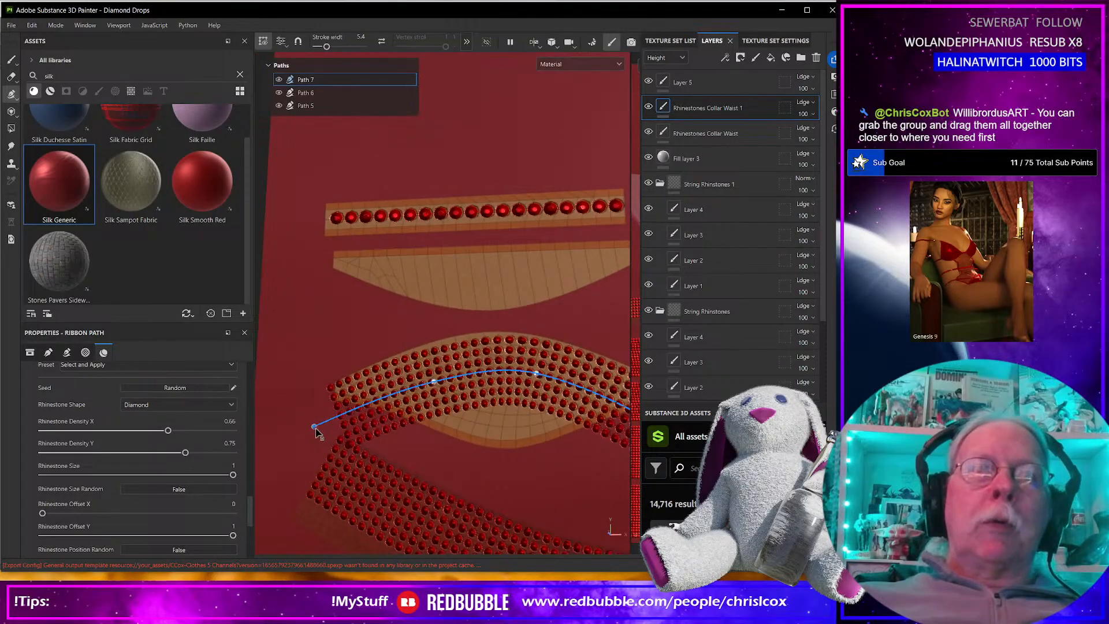
pyautogui.moveTo(314, 427); pyautogui.dragTo(311, 431)
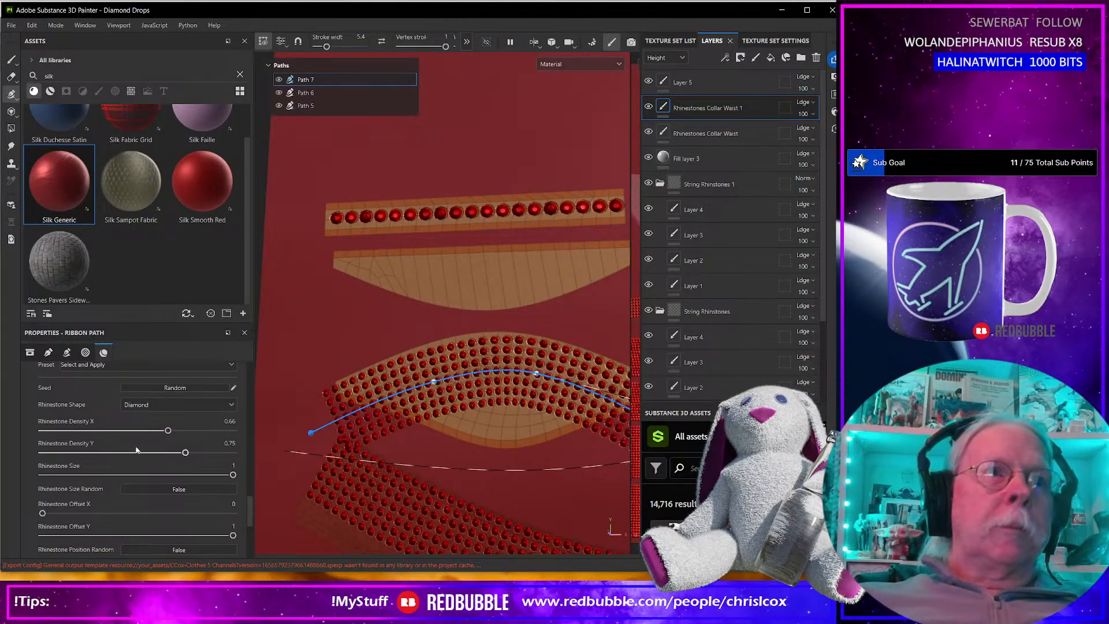
pyautogui.scroll(-10, 146, 443)
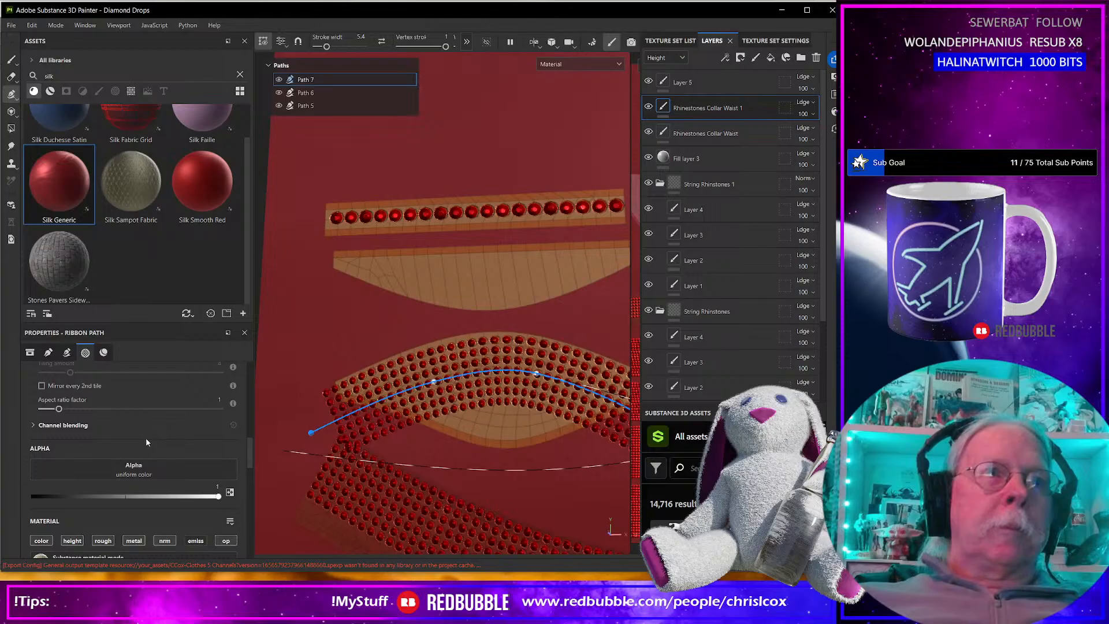
pyautogui.scroll(3, 146, 438)
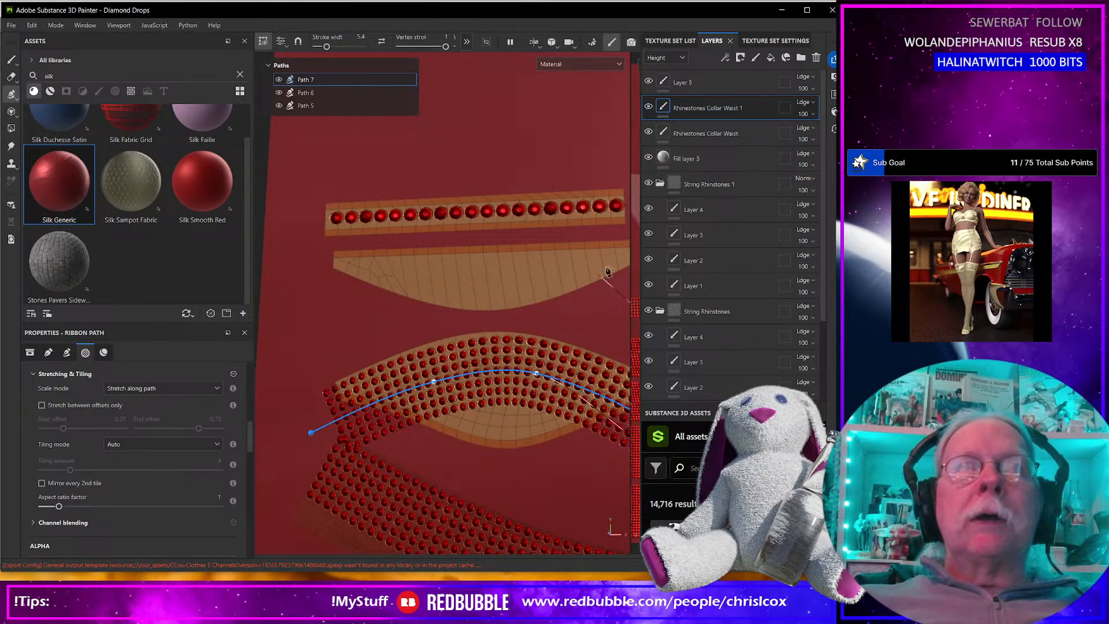
# Add a color-selection mask to Layer 5 and pick the leaf pieces' ID color, R 255, G 222, B 128.
pyautogui.click(740, 58)
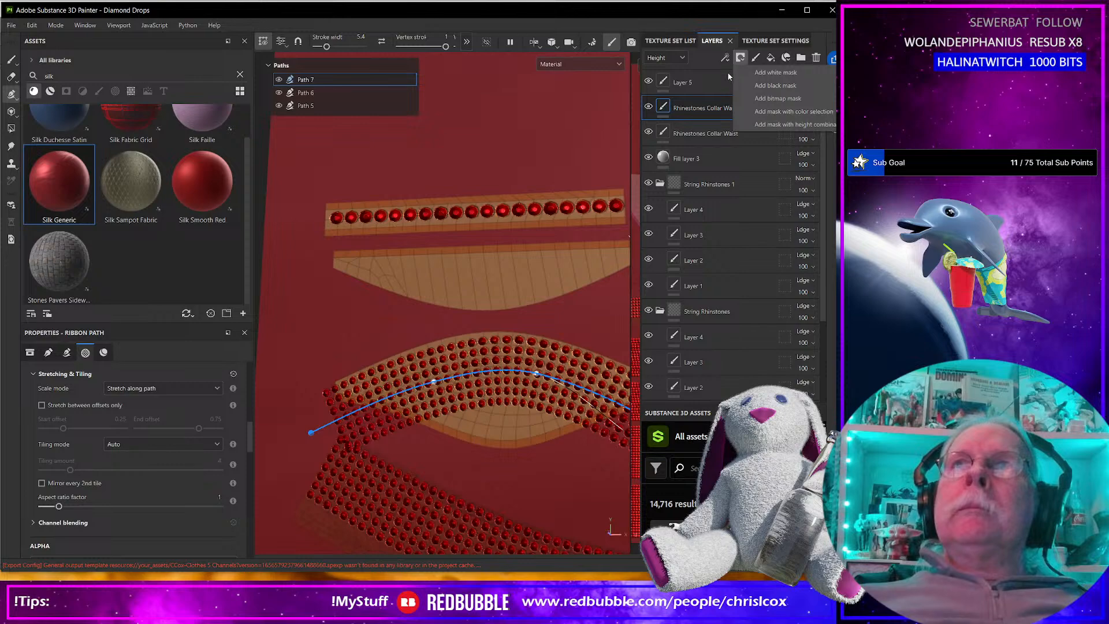
pyautogui.click(693, 82)
pyautogui.click(741, 59)
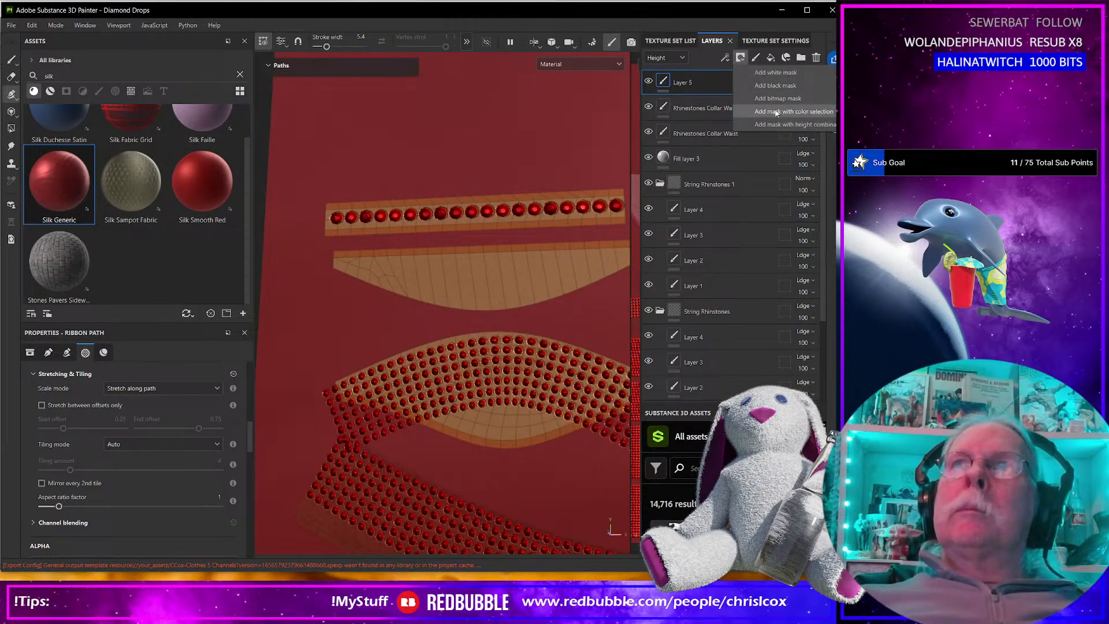
pyautogui.click(792, 112)
pyautogui.click(219, 482)
pyautogui.click(483, 382)
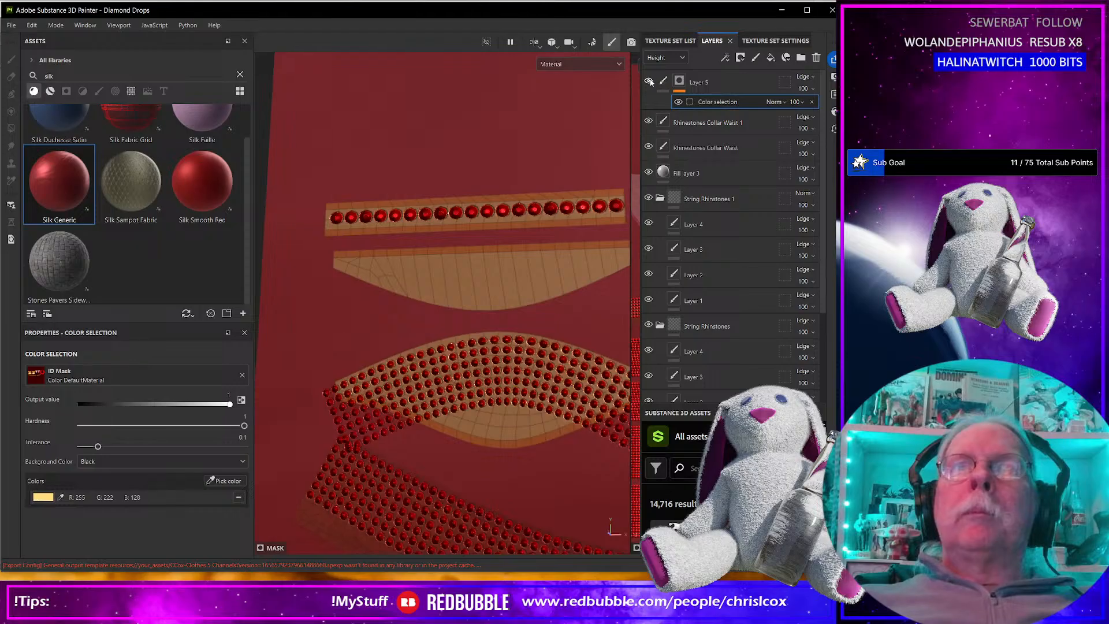
# Examine the rhinestone coverage on the bra top in the 3D view and on its leaf-shaped UV piece.
pyautogui.scroll(-10, 432, 358)
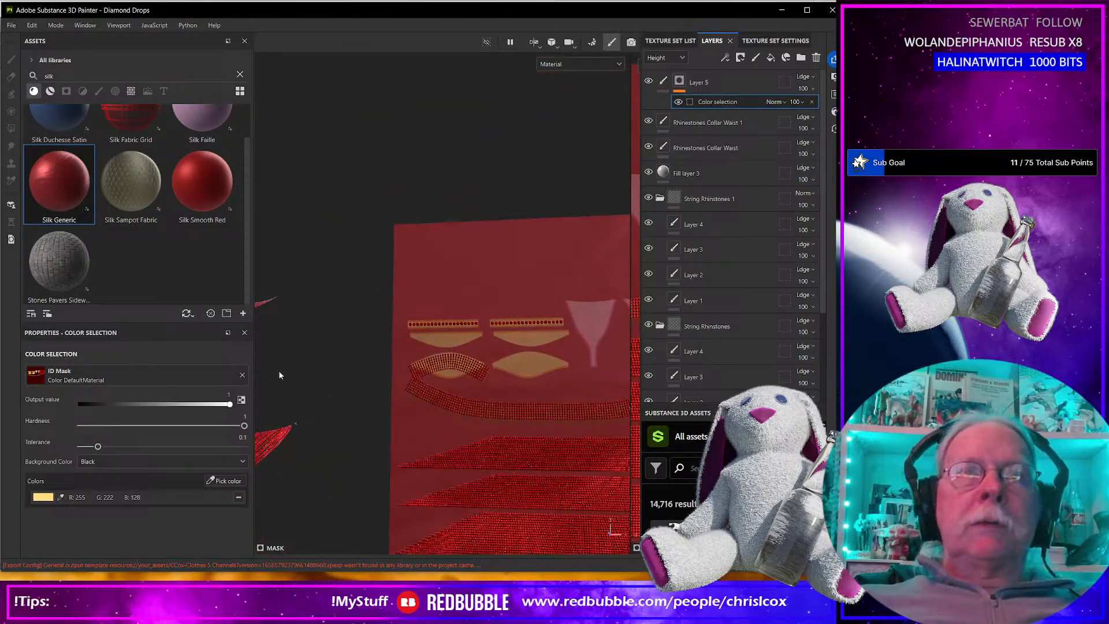
pyautogui.keyDown('alt'); pyautogui.moveTo(282, 371); pyautogui.dragTo(580, 364, button='middle'); pyautogui.keyUp('alt')
pyautogui.scroll(3, 580, 361)
pyautogui.keyDown('alt'); pyautogui.moveTo(312, 339); pyautogui.dragTo(444, 365, button='middle'); pyautogui.keyUp('alt')
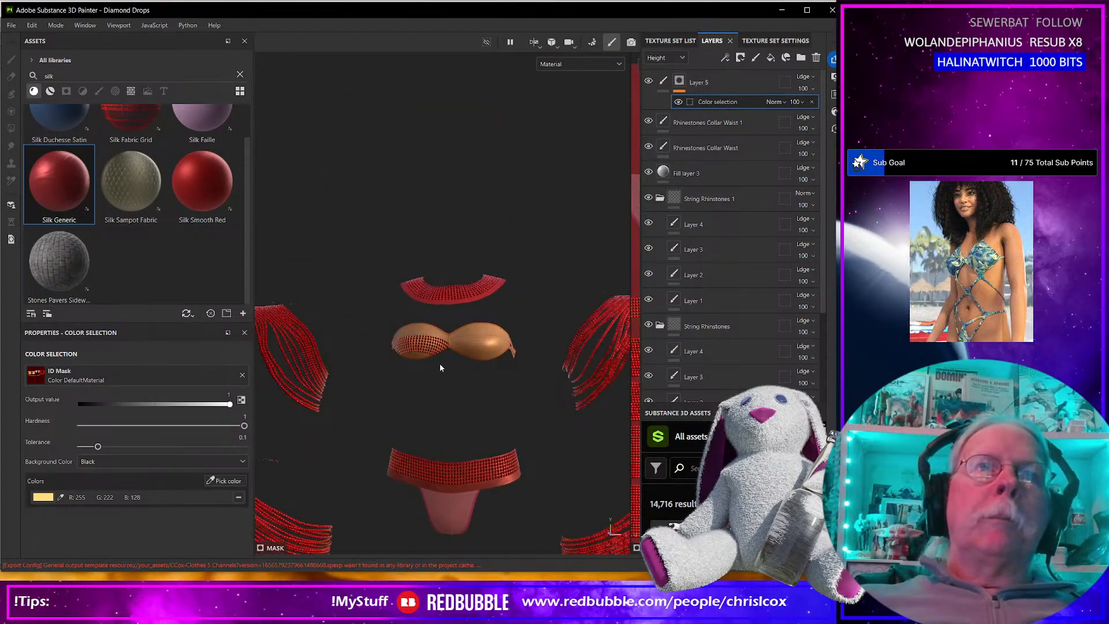
pyautogui.scroll(5, 369, 350)
pyautogui.keyDown('alt'); pyautogui.moveTo(332, 355); pyautogui.dragTo(487, 386, button='middle'); pyautogui.keyUp('alt')
pyautogui.scroll(3, 487, 386)
pyautogui.keyDown('alt'); pyautogui.moveTo(400, 372); pyautogui.dragTo(240, 315, button='middle'); pyautogui.keyUp('alt')
pyautogui.scroll(-5, 449, 379)
pyautogui.keyDown('alt'); pyautogui.moveTo(555, 349); pyautogui.dragTo(278, 373, button='middle'); pyautogui.keyUp('alt')
pyautogui.keyDown('alt'); pyautogui.moveTo(623, 372); pyautogui.dragTo(480, 385, button='middle'); pyautogui.keyUp('alt')
pyautogui.scroll(3, 401, 410)
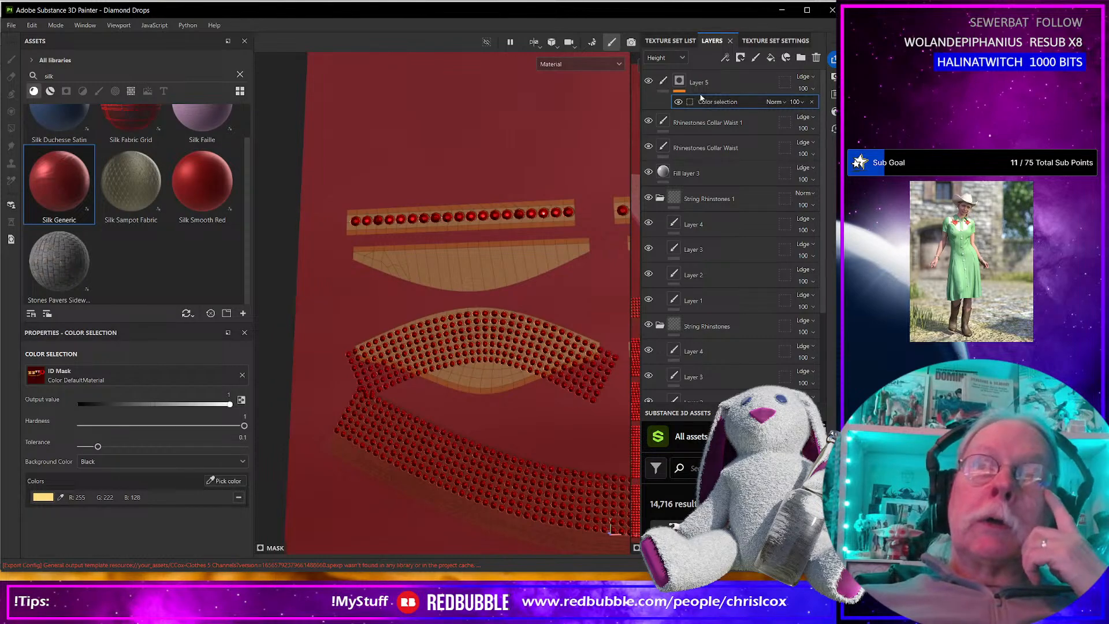
# Remove the color selection from Layer 5's mask and apply a black mask to the layer.
pyautogui.click(811, 102)
pyautogui.click(740, 57)
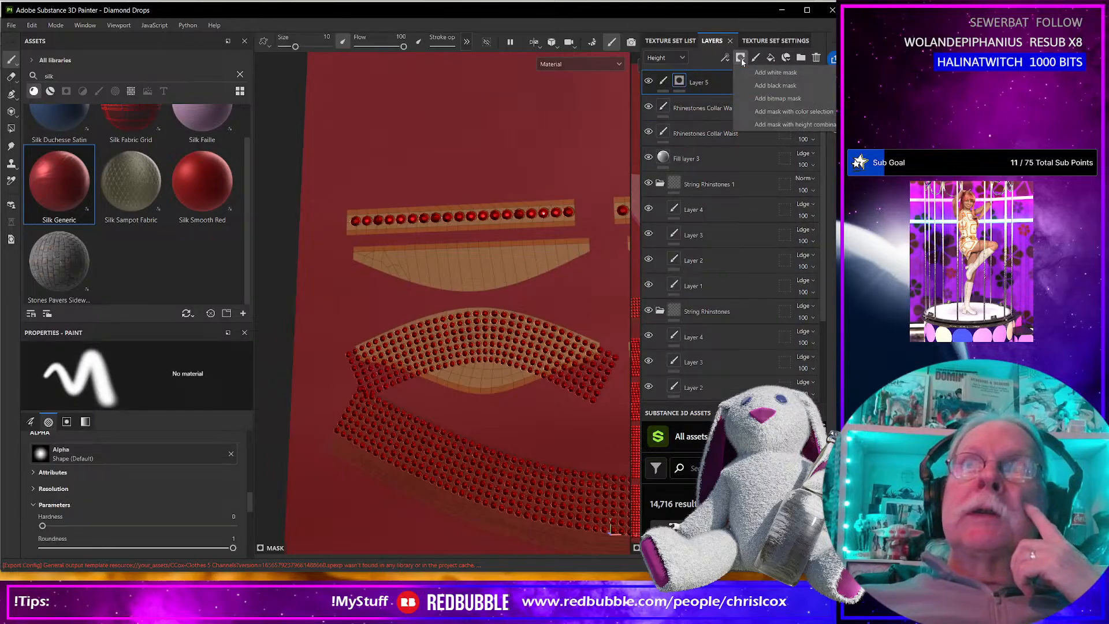
pyautogui.click(758, 86)
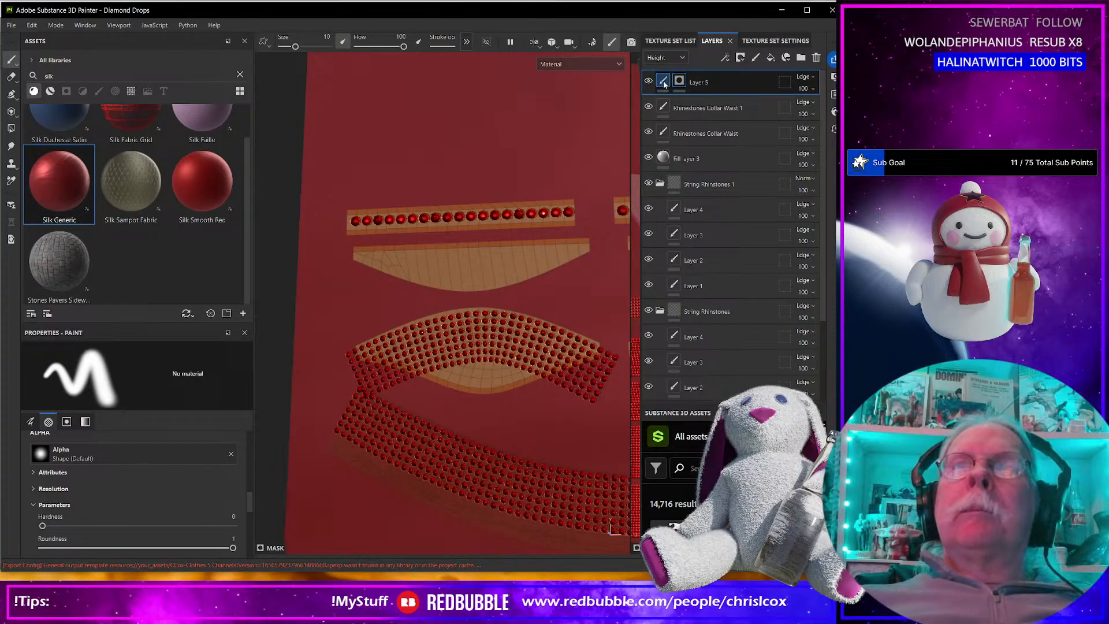
# Inspect the bra top's rhinestones in 3D and switch the layer stack's channel to Base color.
pyautogui.scroll(-8, 361, 345)
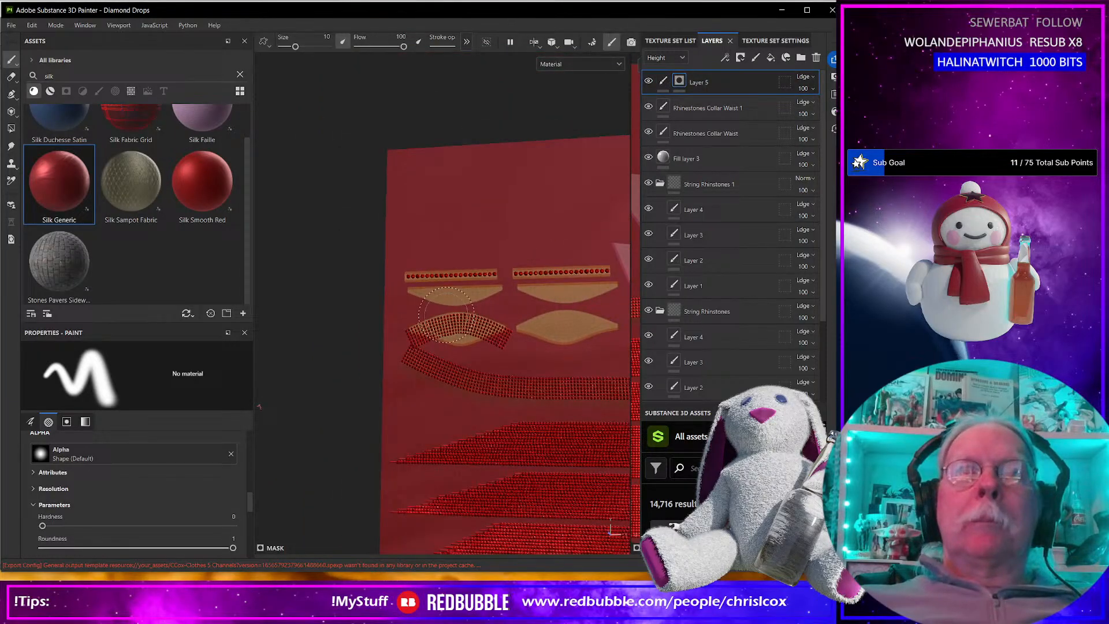
pyautogui.keyDown('alt'); pyautogui.moveTo(360, 345); pyautogui.dragTo(512, 329, button='middle'); pyautogui.keyUp('alt')
pyautogui.scroll(8, 356, 329)
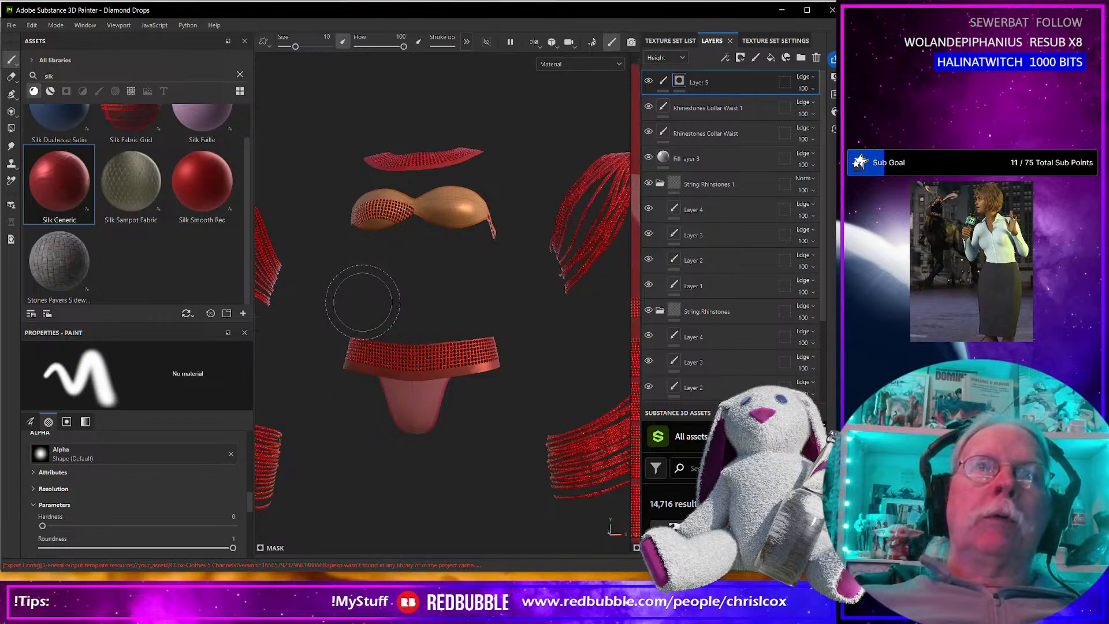
pyautogui.keyDown('alt'); pyautogui.moveTo(370, 243); pyautogui.dragTo(386, 390, button='middle'); pyautogui.keyUp('alt')
pyautogui.scroll(5, 390, 387)
pyautogui.keyDown('alt'); pyautogui.moveTo(408, 381); pyautogui.dragTo(371, 302); pyautogui.keyUp('alt')
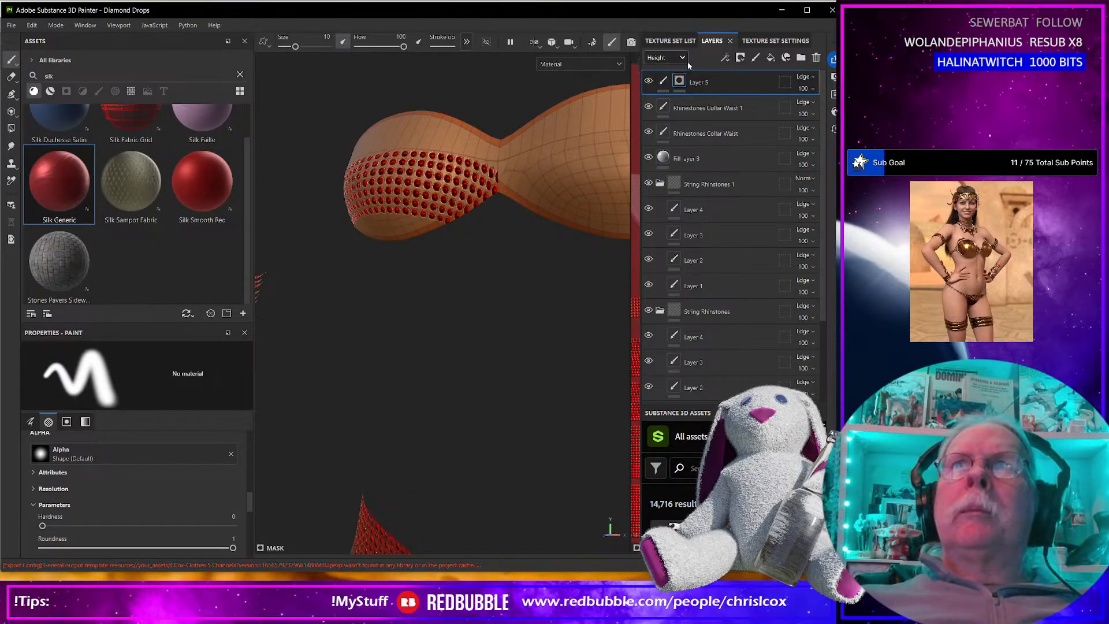
pyautogui.click(664, 58)
pyautogui.click(667, 74)
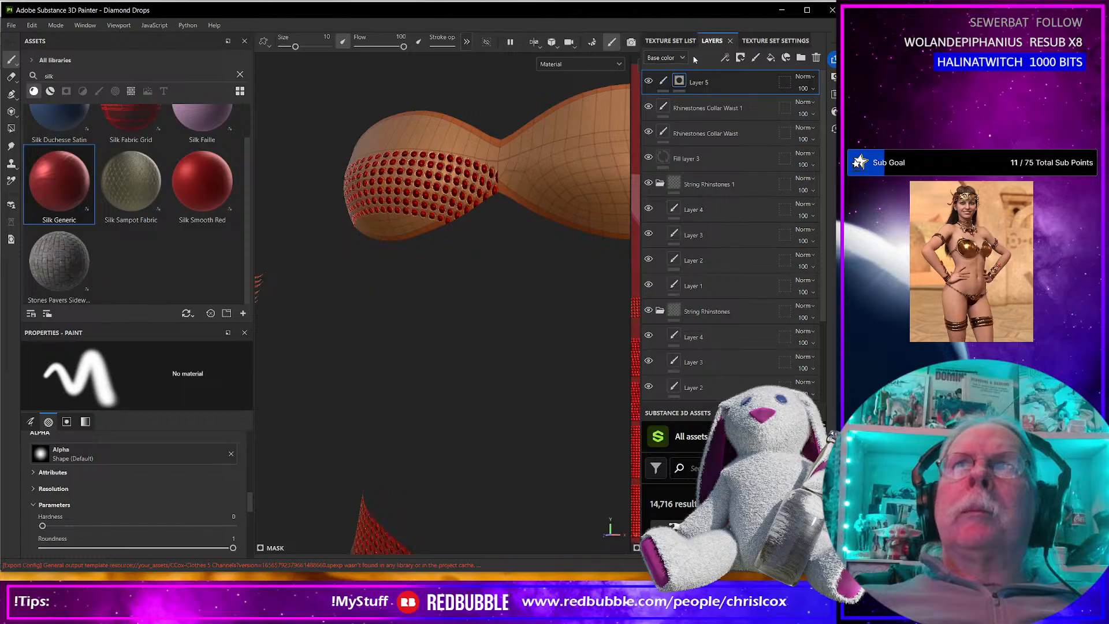
# Examine the rhinestone ribbon's placement on the leaf-shaped UV pieces in the 2D view.
pyautogui.click(578, 67)
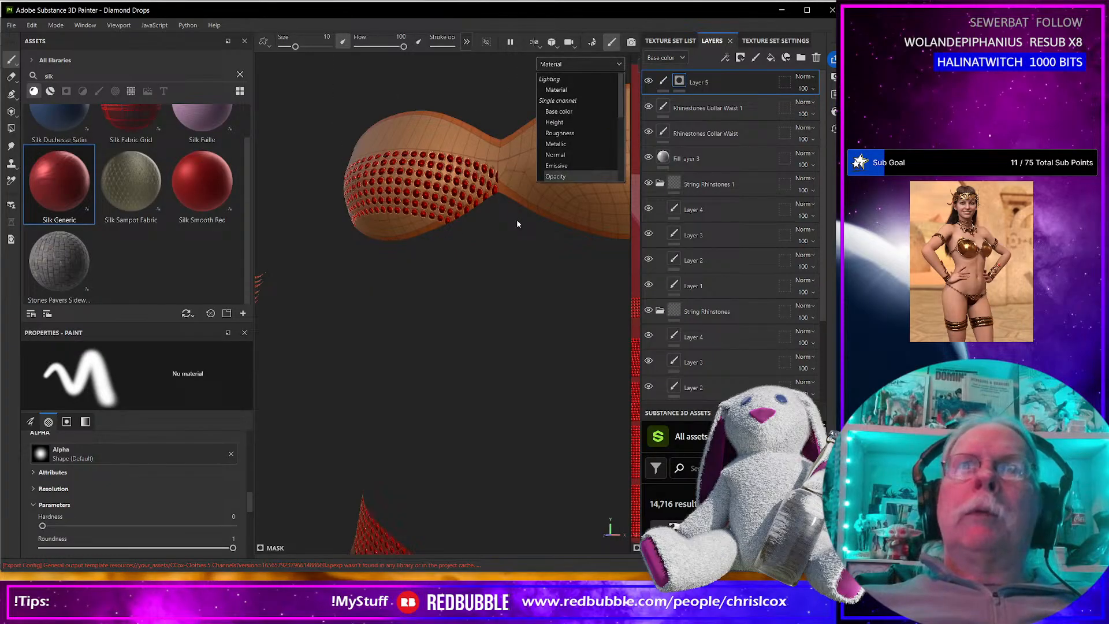
pyautogui.click(479, 279)
pyautogui.keyDown('alt'); pyautogui.moveTo(505, 308); pyautogui.dragTo(219, 315); pyautogui.keyUp('alt')
pyautogui.scroll(-6, 368, 293)
pyautogui.scroll(-4, 371, 293)
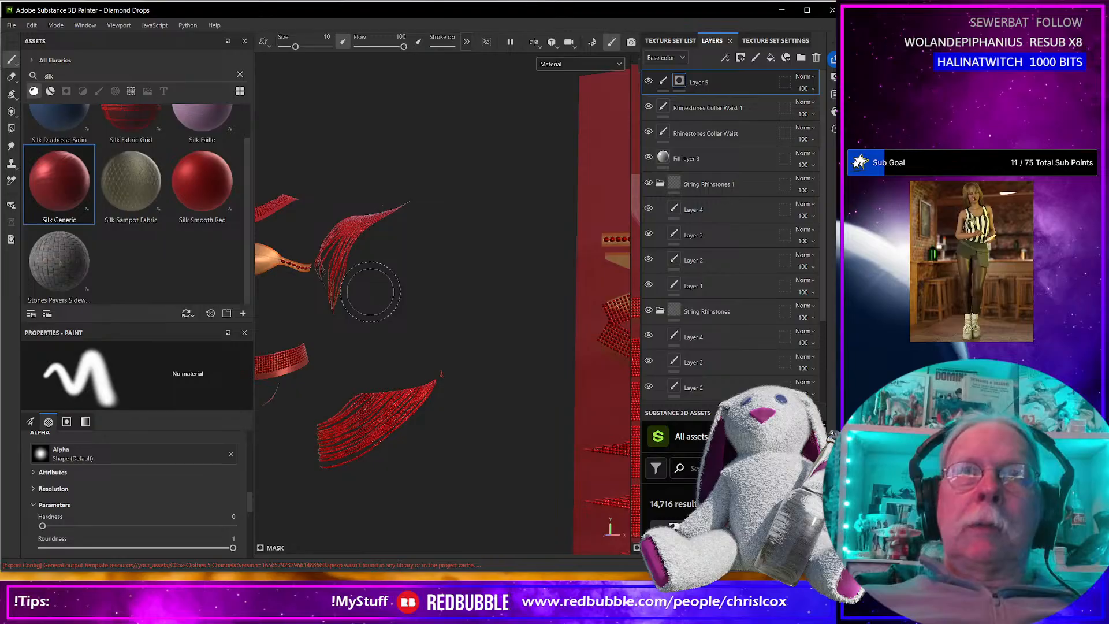
pyautogui.scroll(-3, 394, 299)
pyautogui.keyDown('alt'); pyautogui.moveTo(482, 314); pyautogui.dragTo(349, 314, button='middle'); pyautogui.keyUp('alt')
pyautogui.scroll(6, 349, 315)
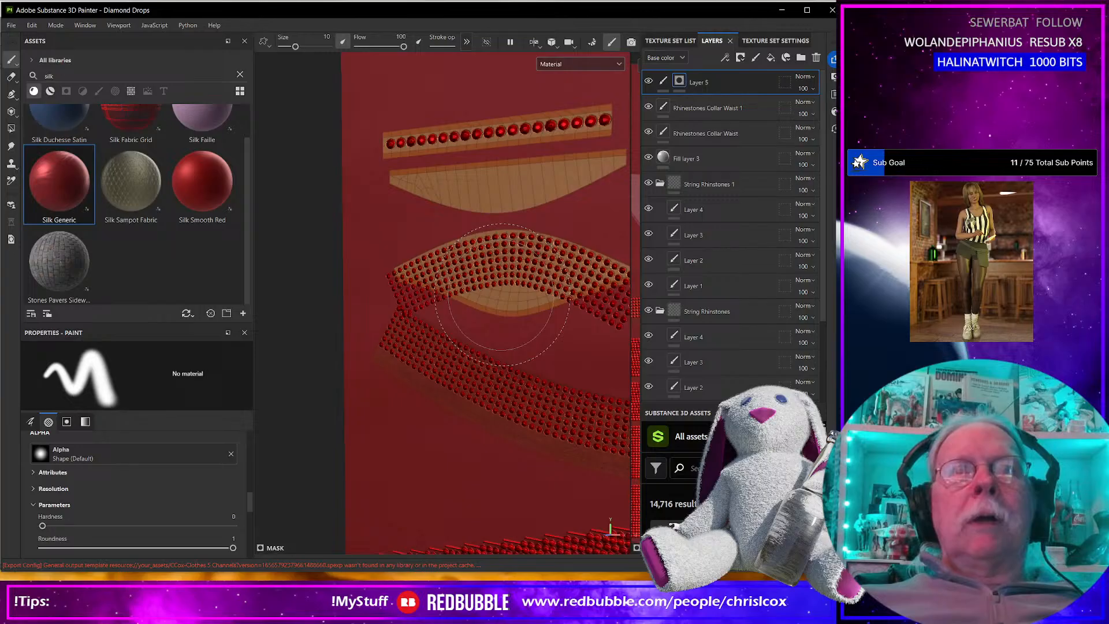
pyautogui.scroll(-5, 501, 295)
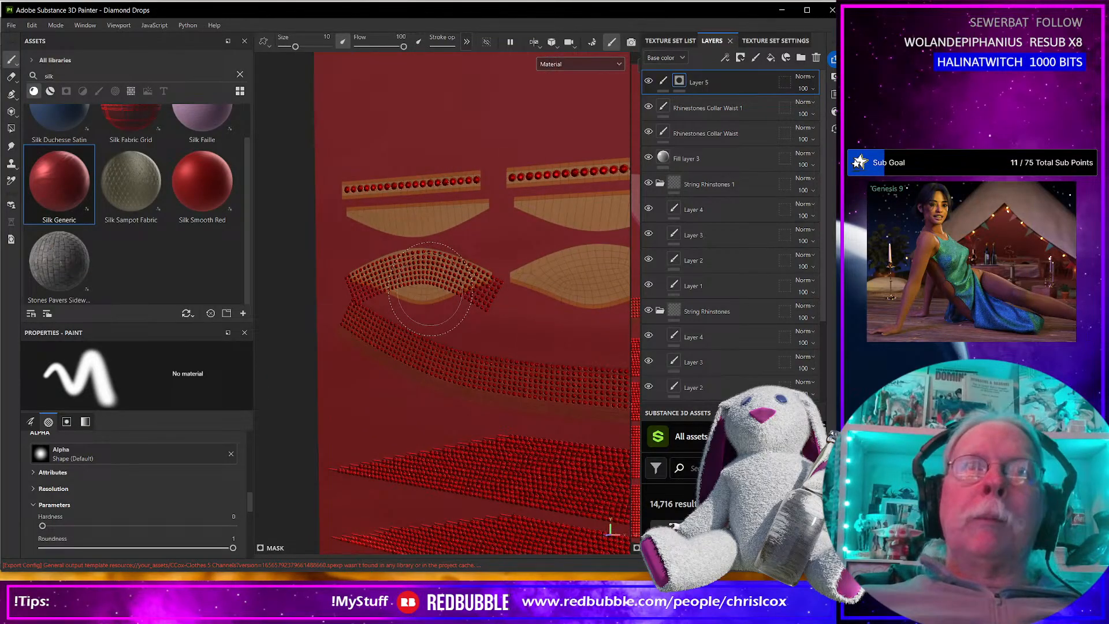
# Examine how the rhinestone ribbon sits on the leaf-shaped UV pieces and across the whole outfit in 3D.
pyautogui.scroll(-5, 376, 335)
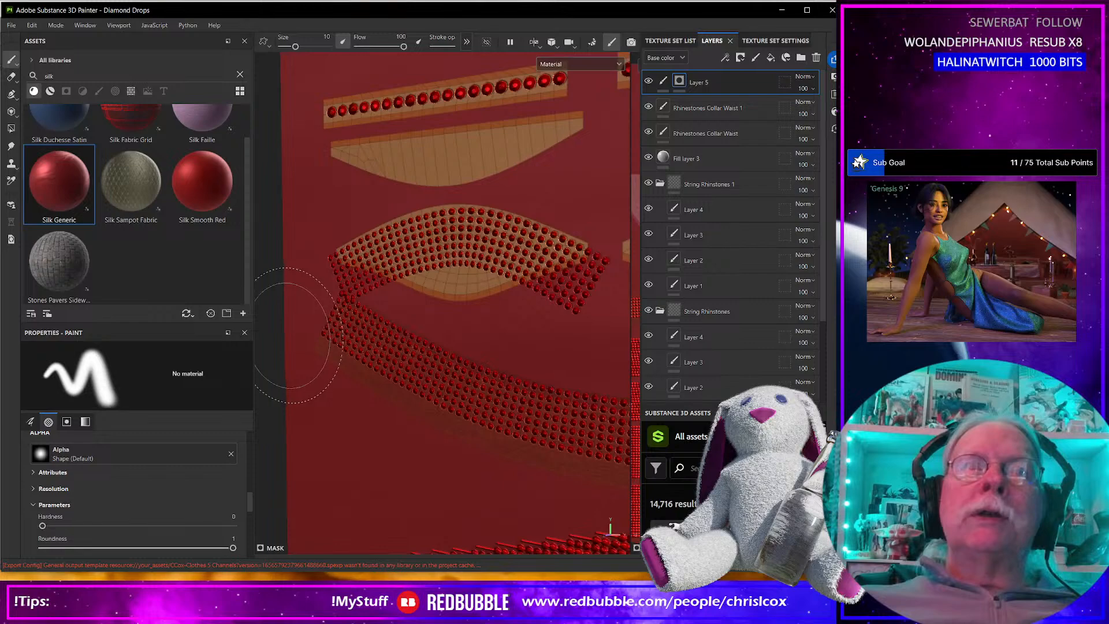
pyautogui.keyDown('alt'); pyautogui.moveTo(372, 326); pyautogui.dragTo(530, 321); pyautogui.keyUp('alt')
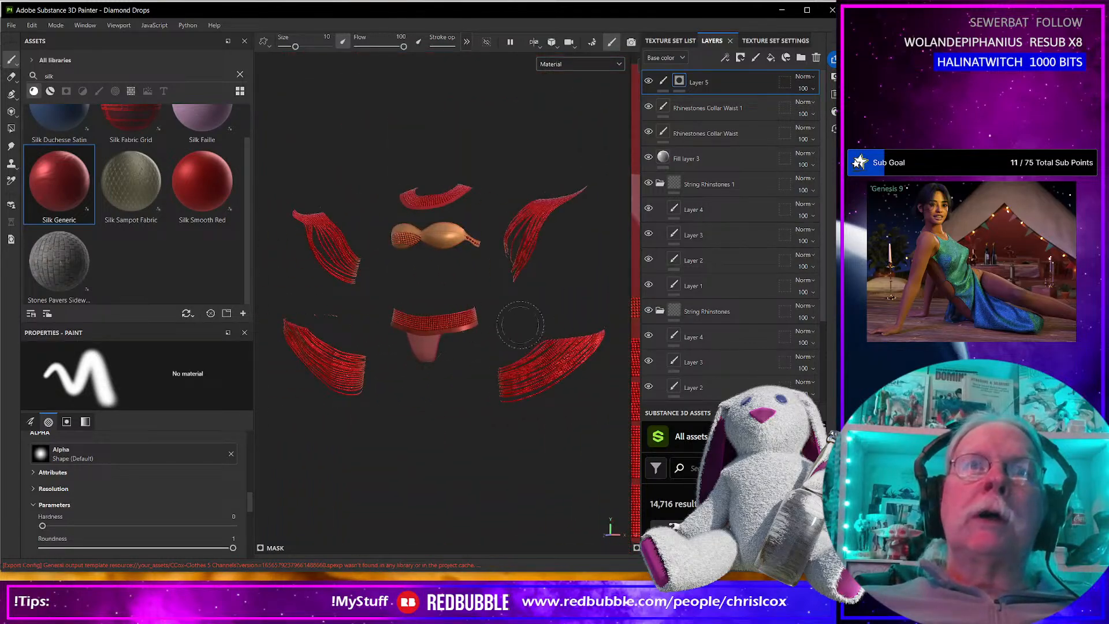
pyautogui.scroll(3, 445, 302)
pyautogui.keyDown('alt'); pyautogui.moveTo(393, 257); pyautogui.dragTo(425, 274); pyautogui.keyUp('alt')
pyautogui.keyDown('alt'); pyautogui.moveTo(425, 273); pyautogui.dragTo(467, 392, button='middle'); pyautogui.keyUp('alt')
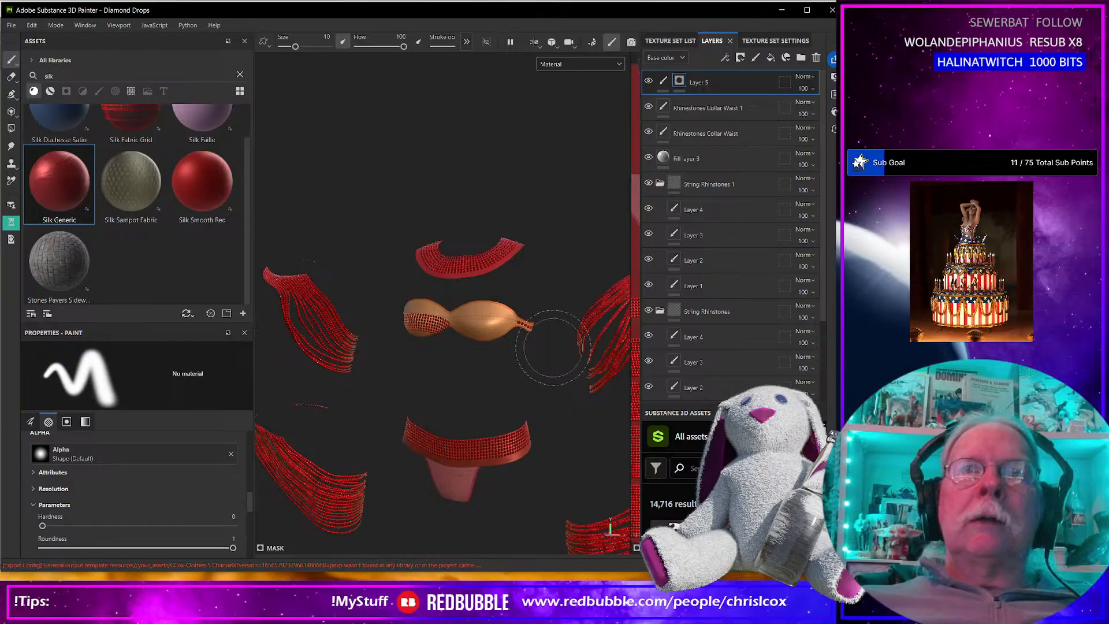
pyautogui.scroll(5, 524, 358)
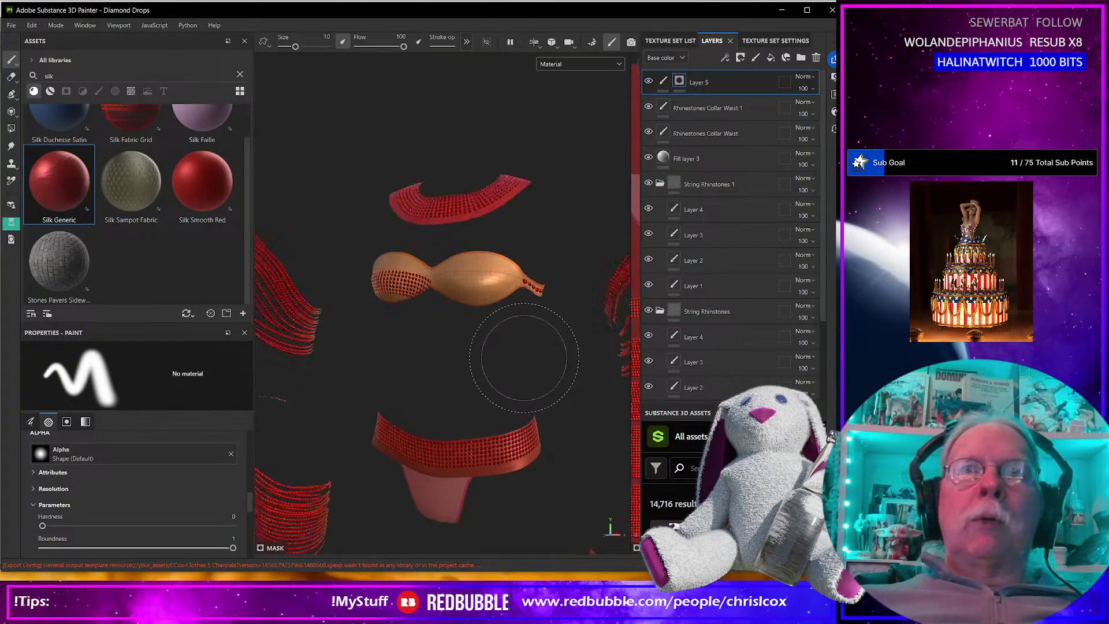
pyautogui.scroll(-5, 503, 341)
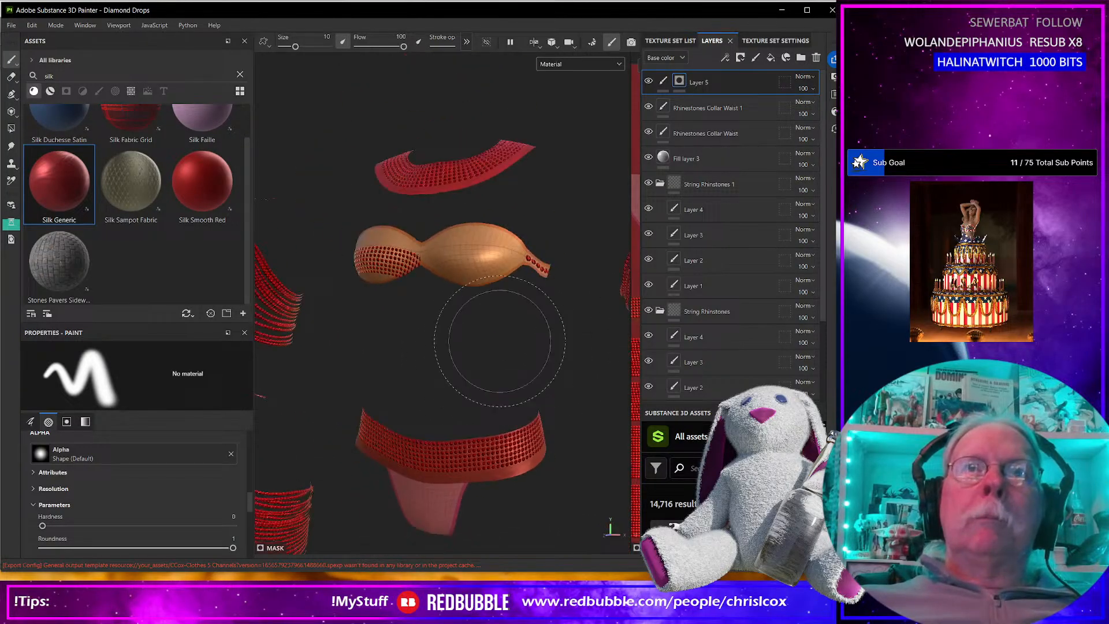
pyautogui.keyDown('alt'); pyautogui.moveTo(500, 349); pyautogui.dragTo(341, 339, button='middle'); pyautogui.keyUp('alt')
pyautogui.moveTo(460, 345)
pyautogui.keyDown('alt'); pyautogui.mouseDown(button='middle')
pyautogui.moveTo(215, 345)
pyautogui.moveTo(213, 361)
pyautogui.moveTo(196, 358)
pyautogui.mouseUp(button='middle'); pyautogui.keyUp('alt')
pyautogui.keyDown('alt'); pyautogui.moveTo(444, 376); pyautogui.dragTo(523, 372, button='middle'); pyautogui.keyUp('alt')
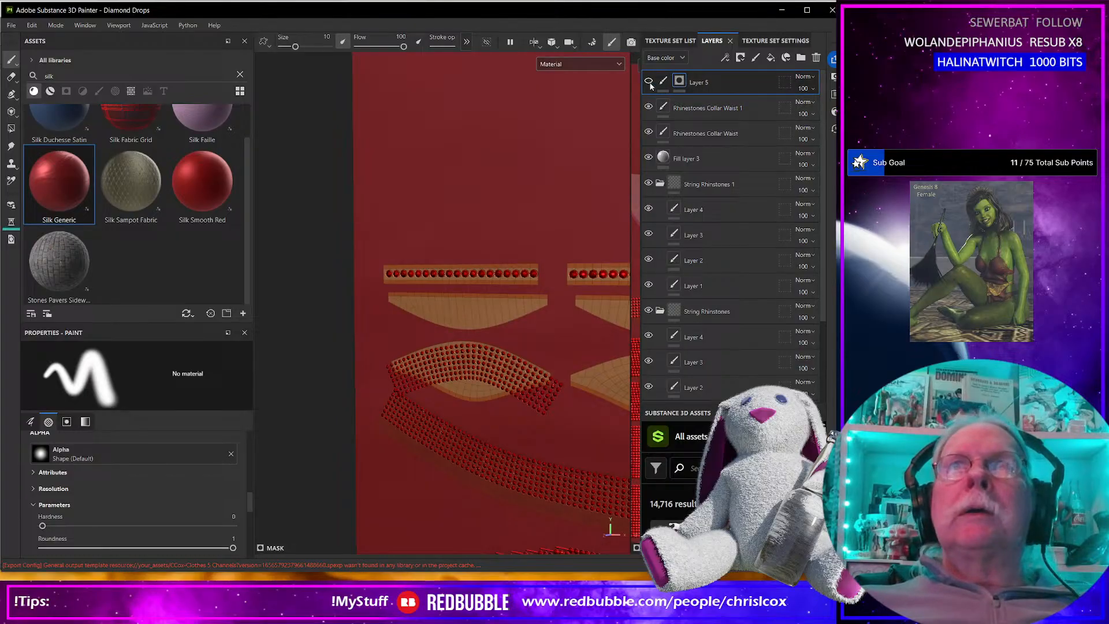
# Hide Layer 5 and add a fill layer above it with a color selection mask.
pyautogui.scroll(3, 463, 428)
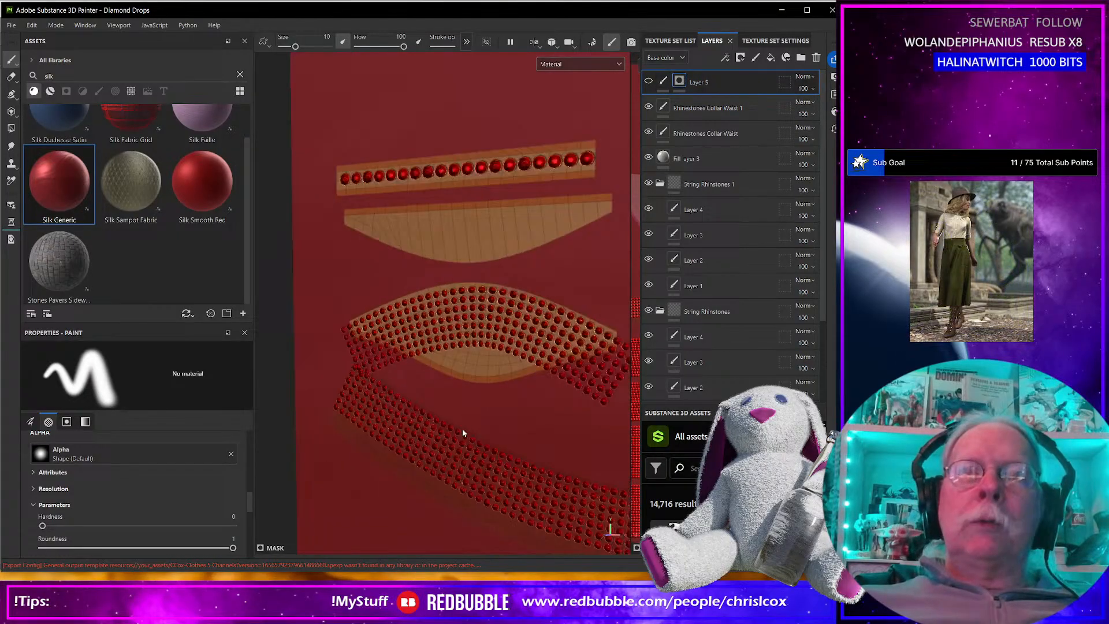
pyautogui.scroll(-6, 463, 428)
pyautogui.scroll(6, 464, 430)
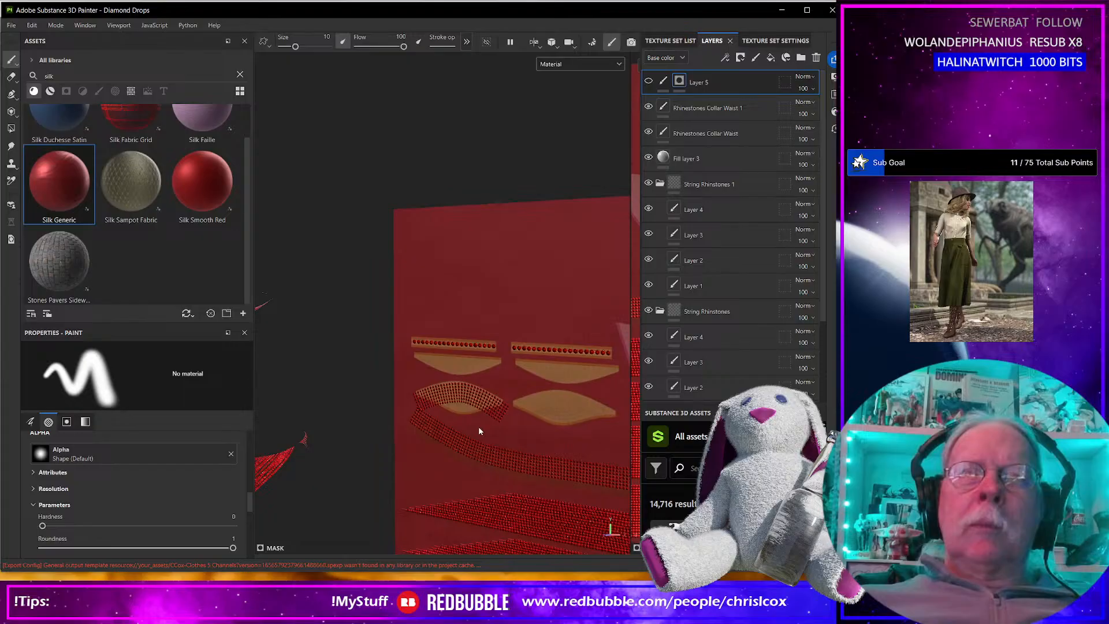
pyautogui.keyDown('alt'); pyautogui.moveTo(467, 429); pyautogui.dragTo(511, 414); pyautogui.keyUp('alt')
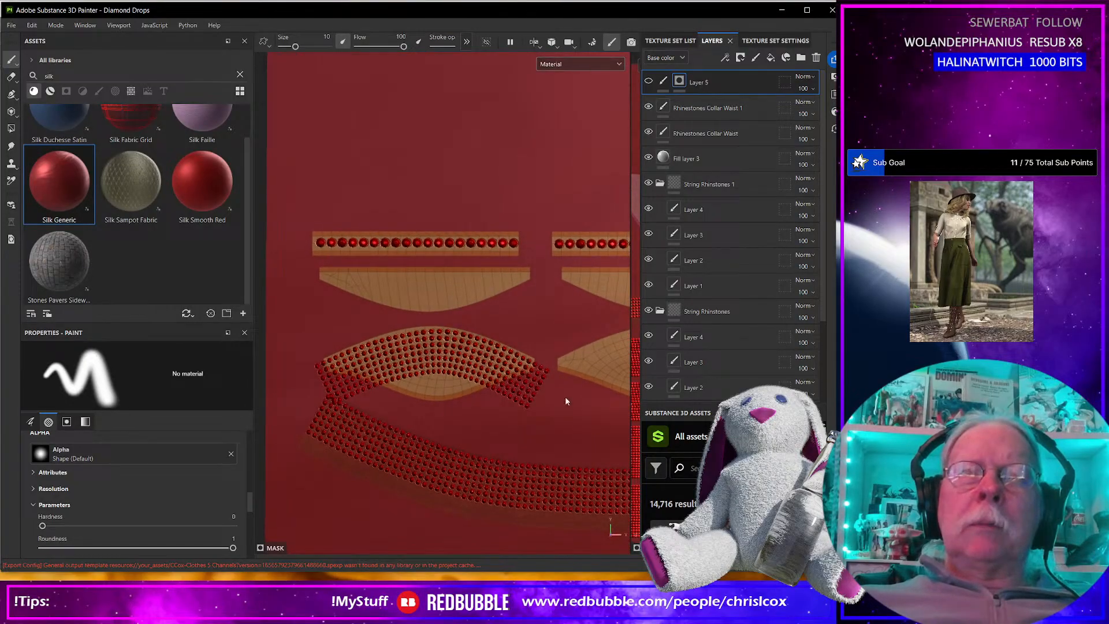
pyautogui.click(771, 57)
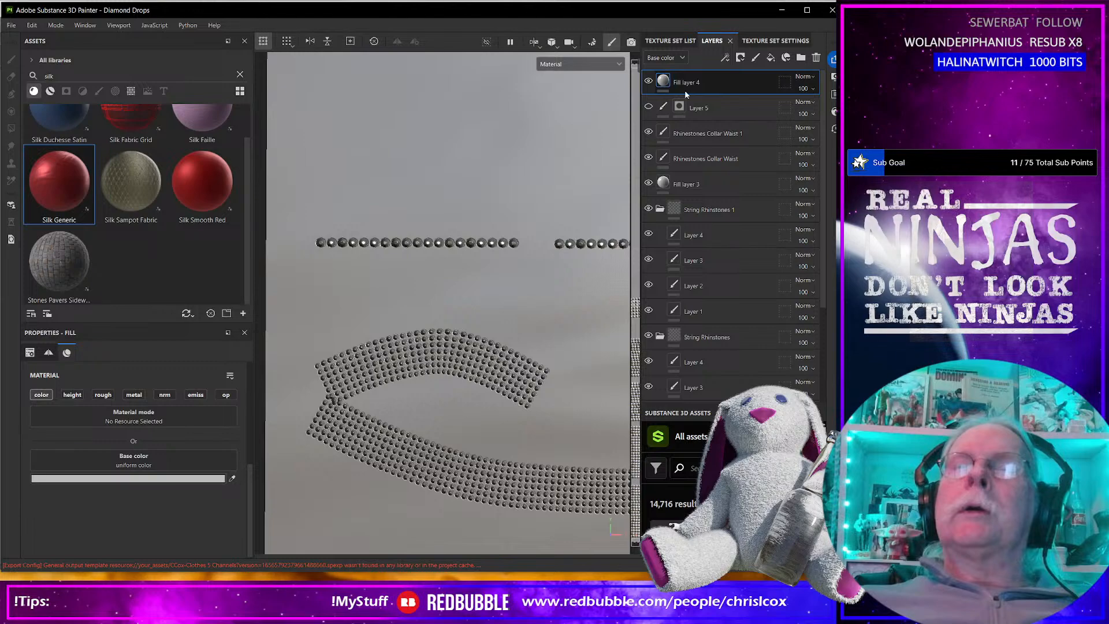
pyautogui.click(740, 58)
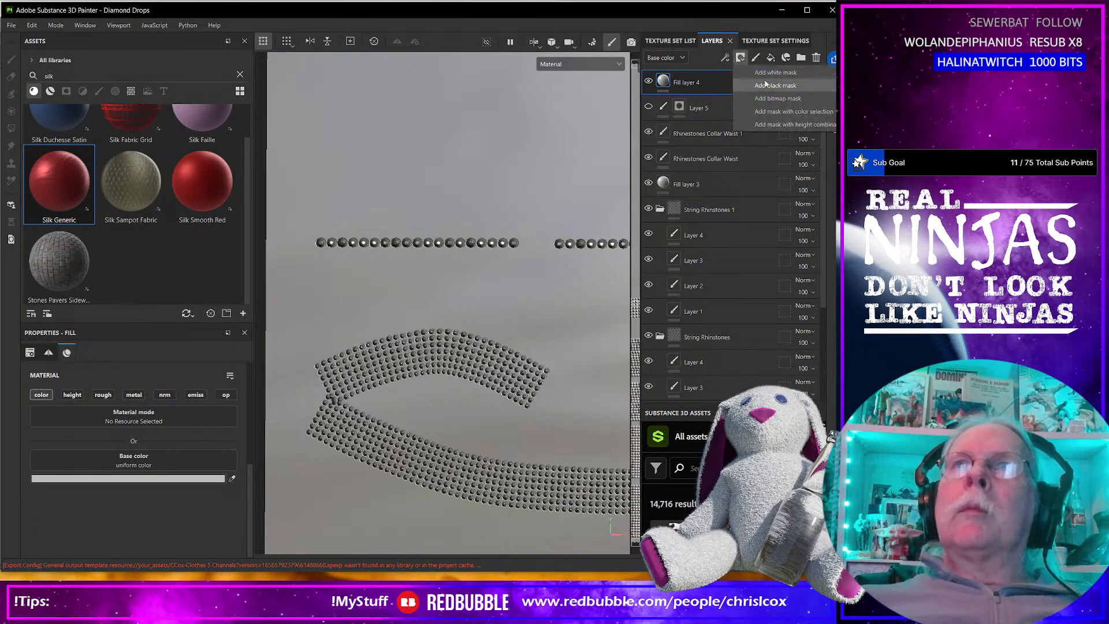
pyautogui.click(773, 112)
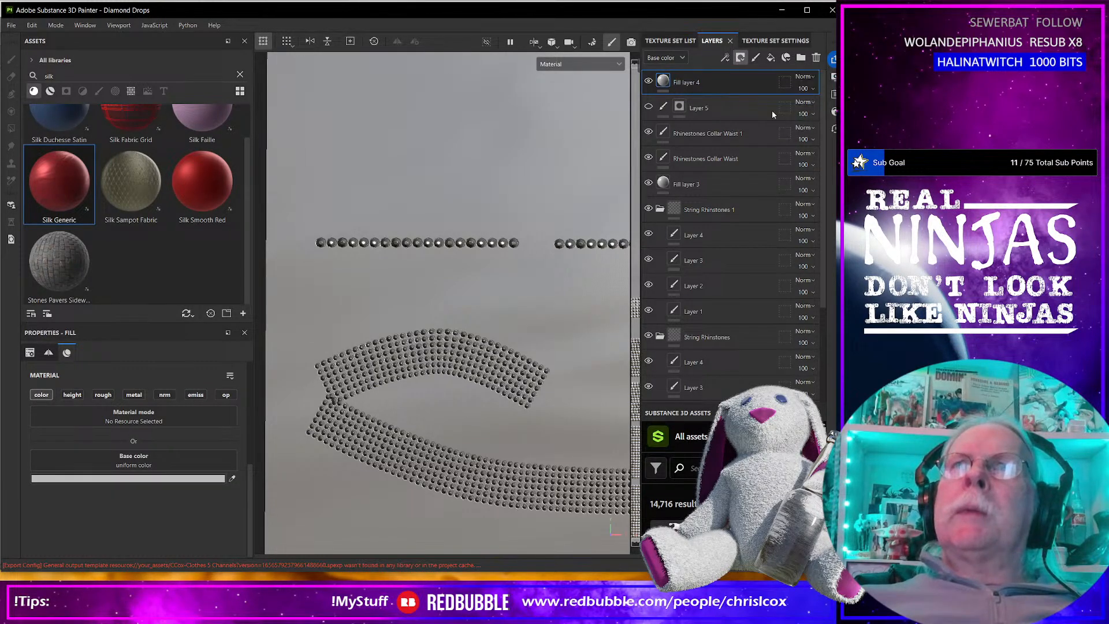
pyautogui.click(221, 481)
pyautogui.click(383, 401)
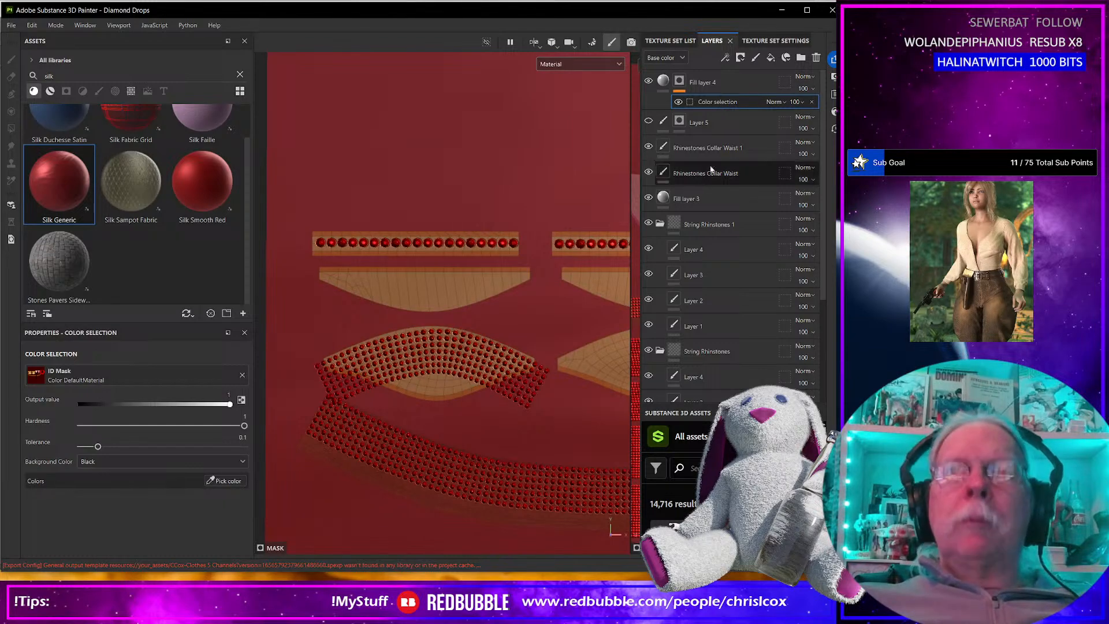
# Toggle Layer 5's visibility to check its effect, and delete the layer.
pyautogui.click(703, 124)
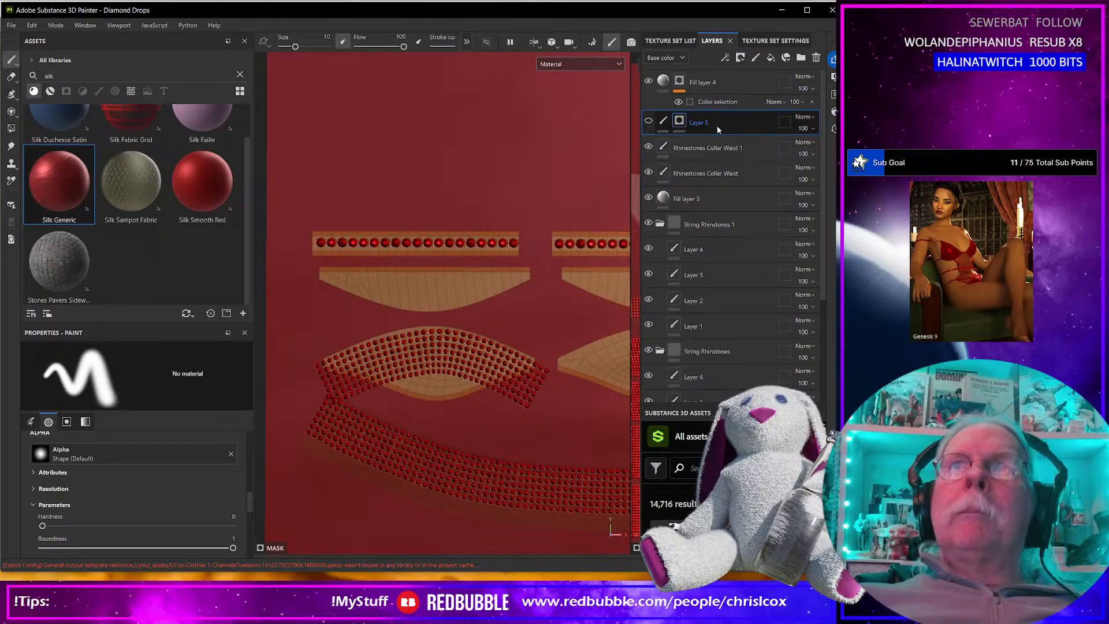
pyautogui.click(648, 121)
pyautogui.click(648, 121)
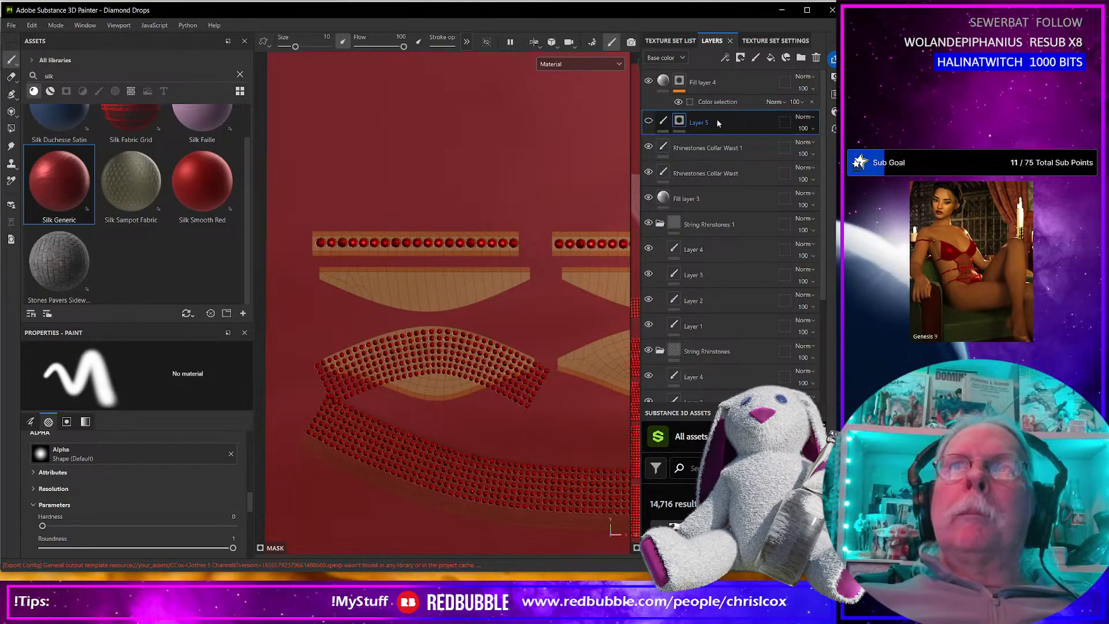
pyautogui.click(714, 84)
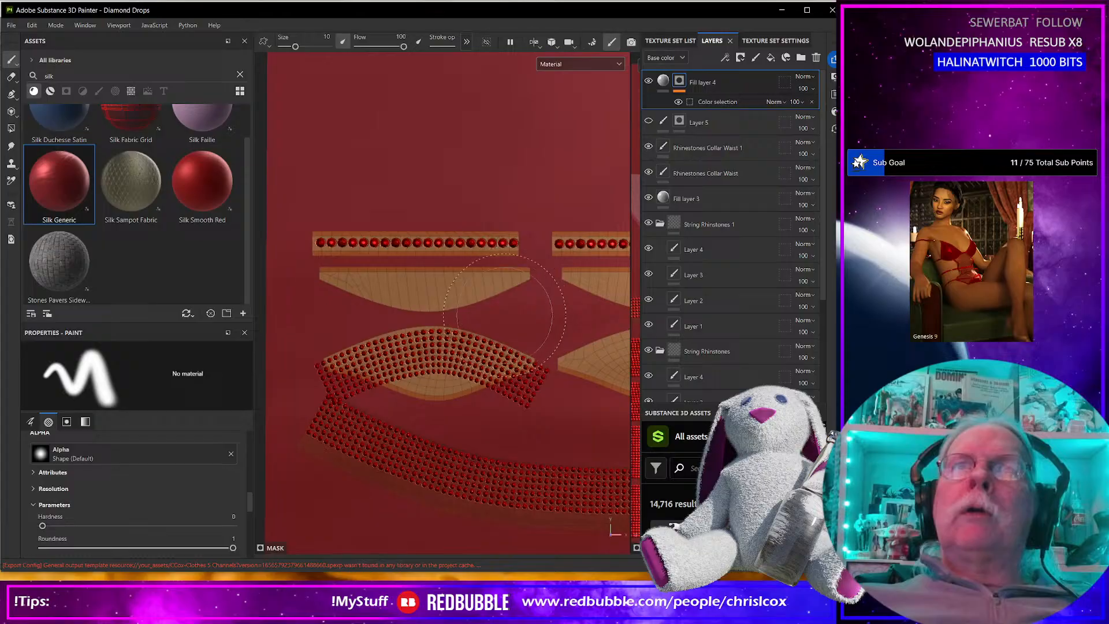
pyautogui.click(703, 124)
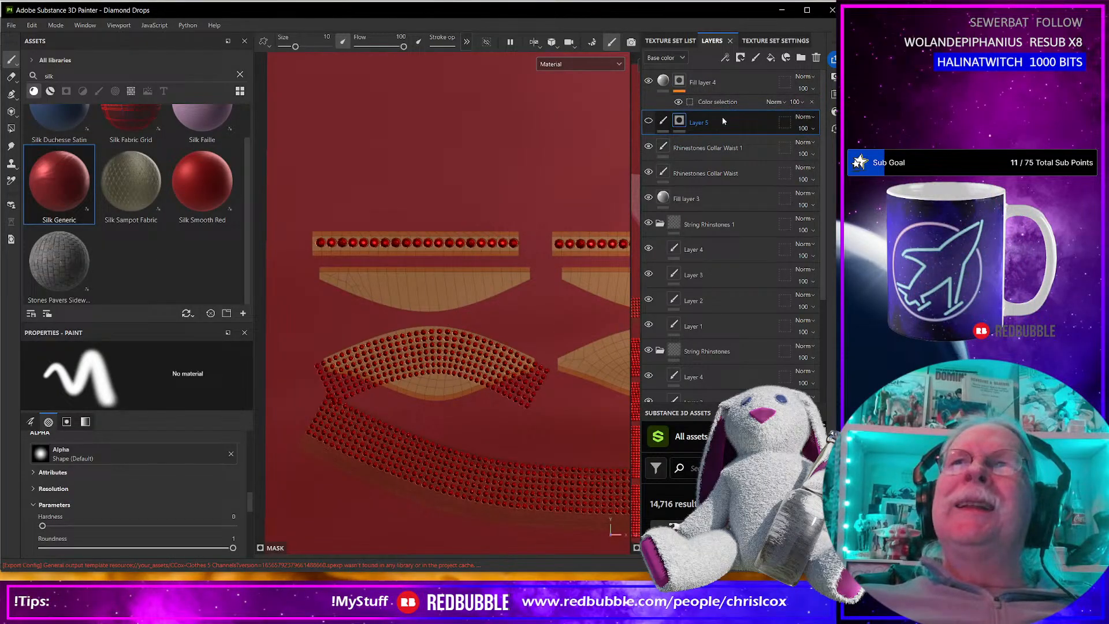
pyautogui.click(816, 58)
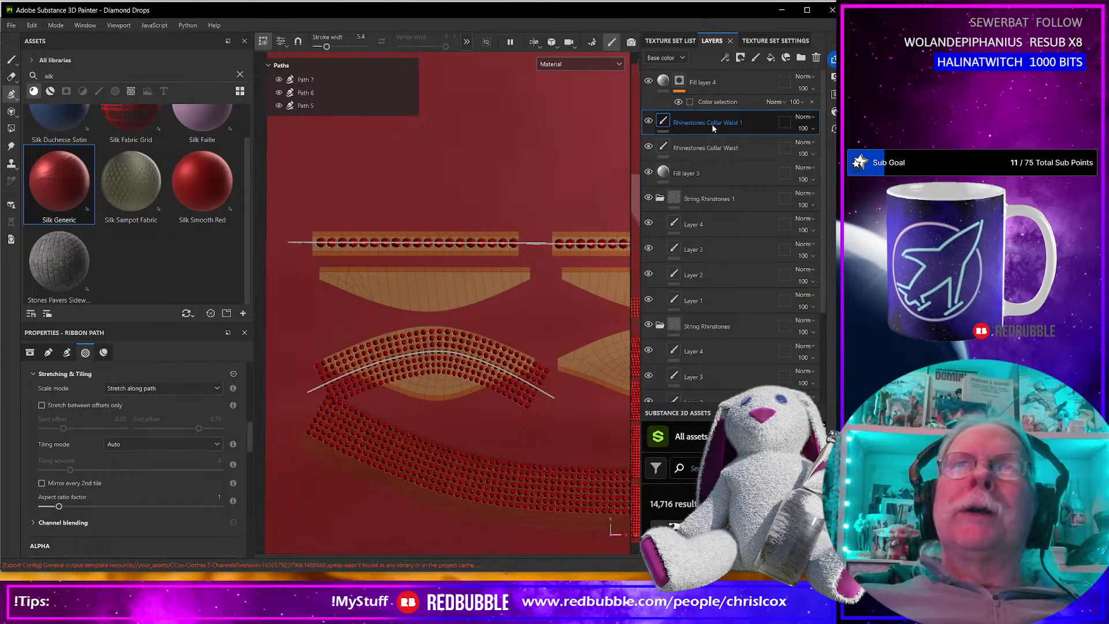
# Add a color selection mask to Rhinestones Collar Waist 1 and pick the pale yellow ID color of the leaf-shaped piece.
pyautogui.click(739, 57)
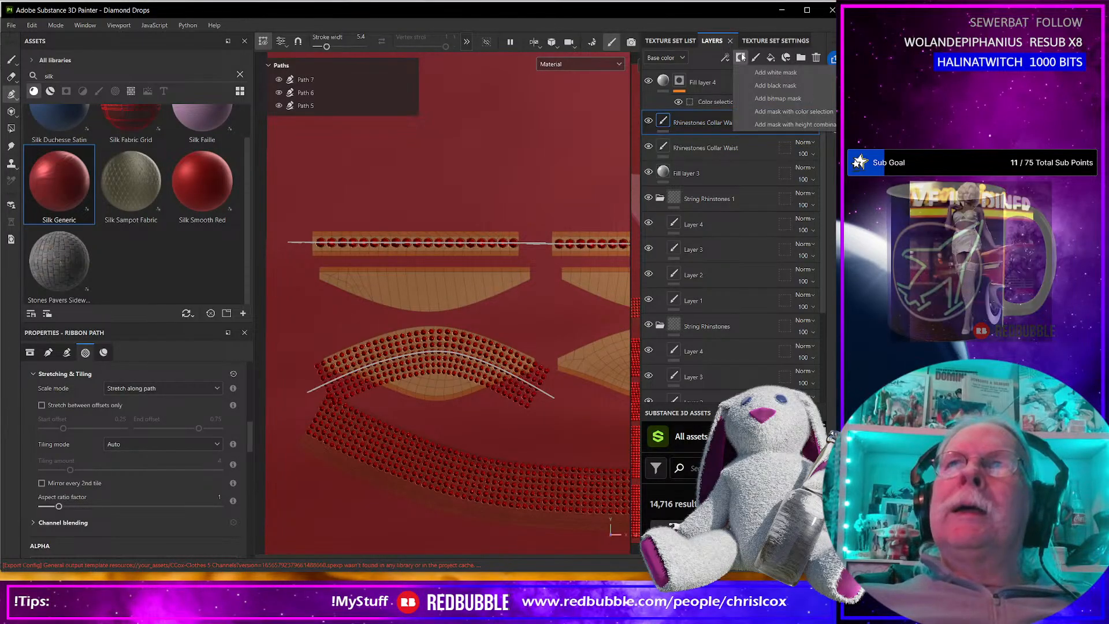
pyautogui.click(768, 112)
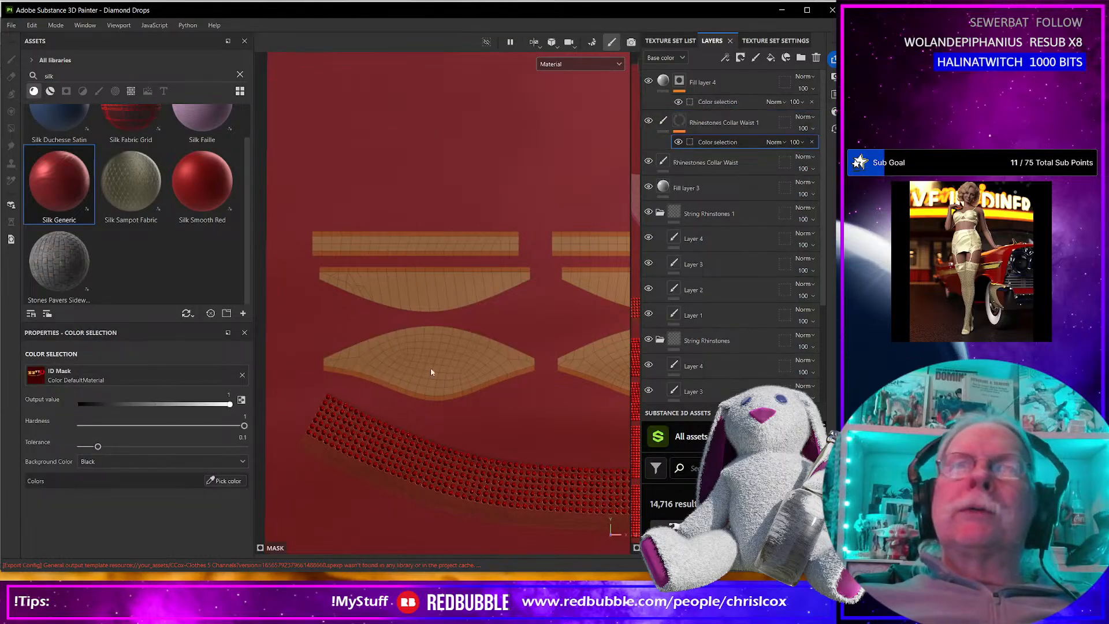
pyautogui.click(218, 481)
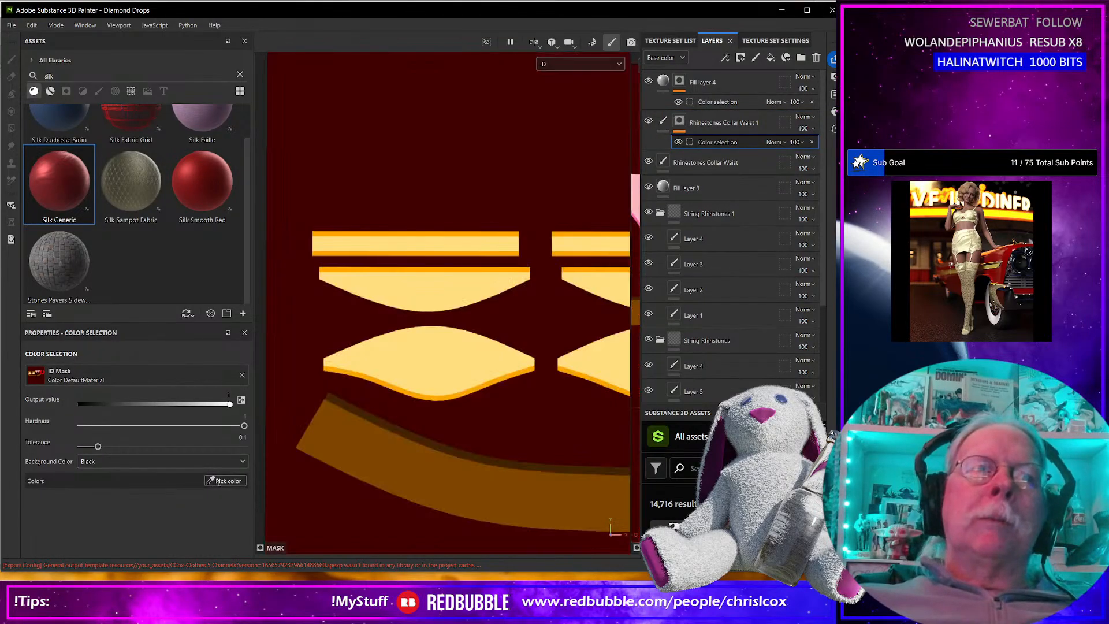
pyautogui.click(475, 334)
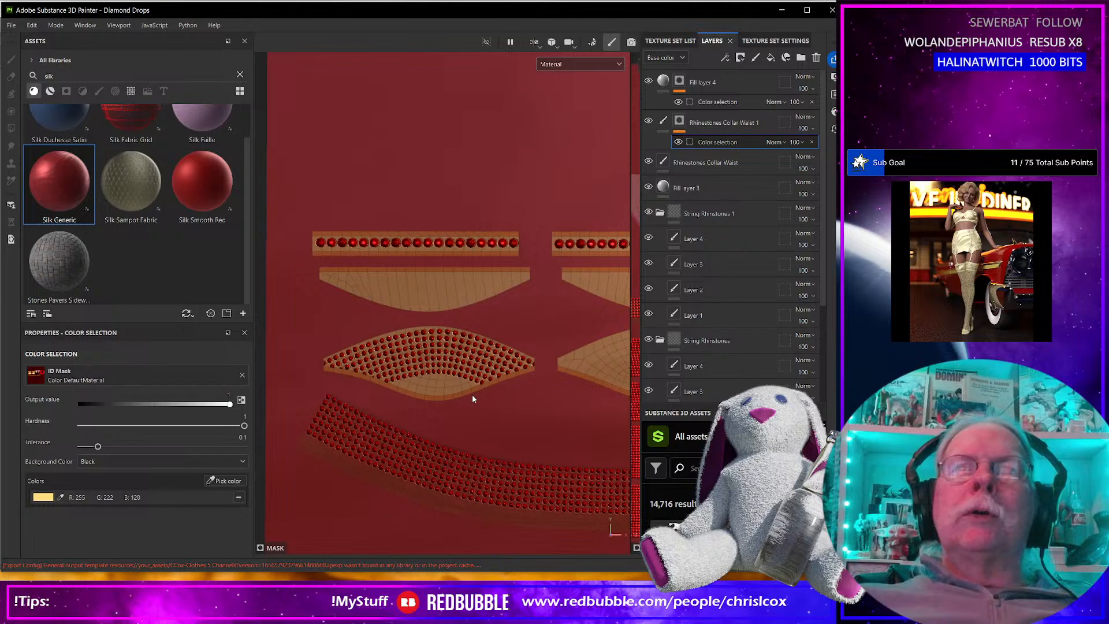
# Lower the middle and end points of Path 7 on the first leaf-shaped piece and set its stroke width to 7.64.
pyautogui.click(663, 122)
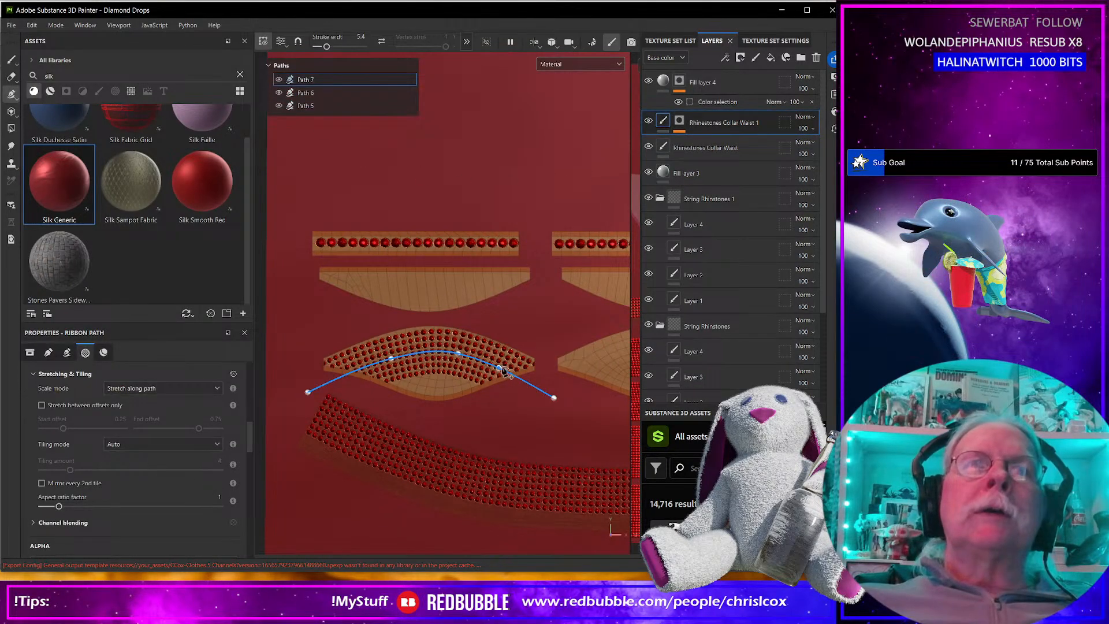
pyautogui.moveTo(459, 355); pyautogui.dragTo(442, 401)
pyautogui.moveTo(460, 357); pyautogui.dragTo(460, 365)
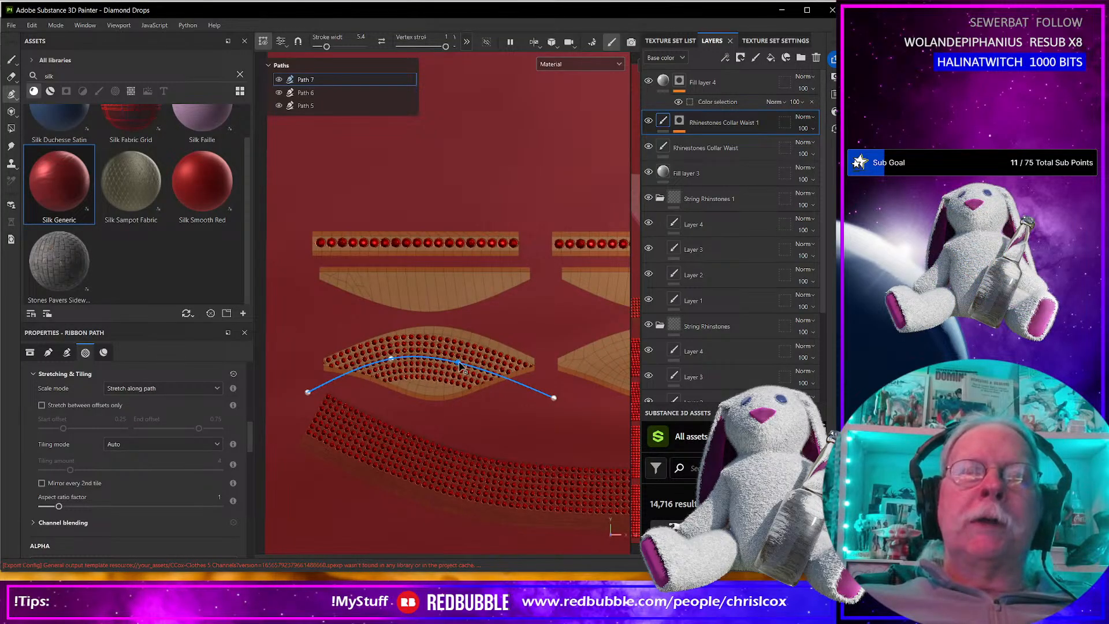
pyautogui.moveTo(391, 360); pyautogui.dragTo(392, 367)
pyautogui.moveTo(309, 394); pyautogui.dragTo(297, 415)
pyautogui.moveTo(553, 397); pyautogui.dragTo(561, 404)
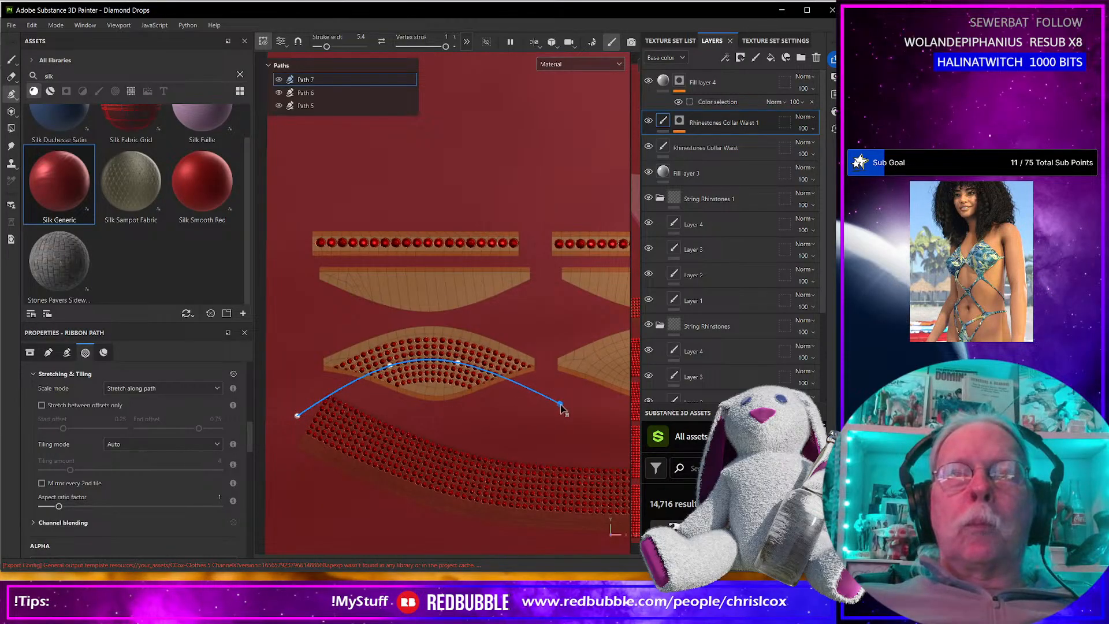
pyautogui.scroll(6, 113, 426)
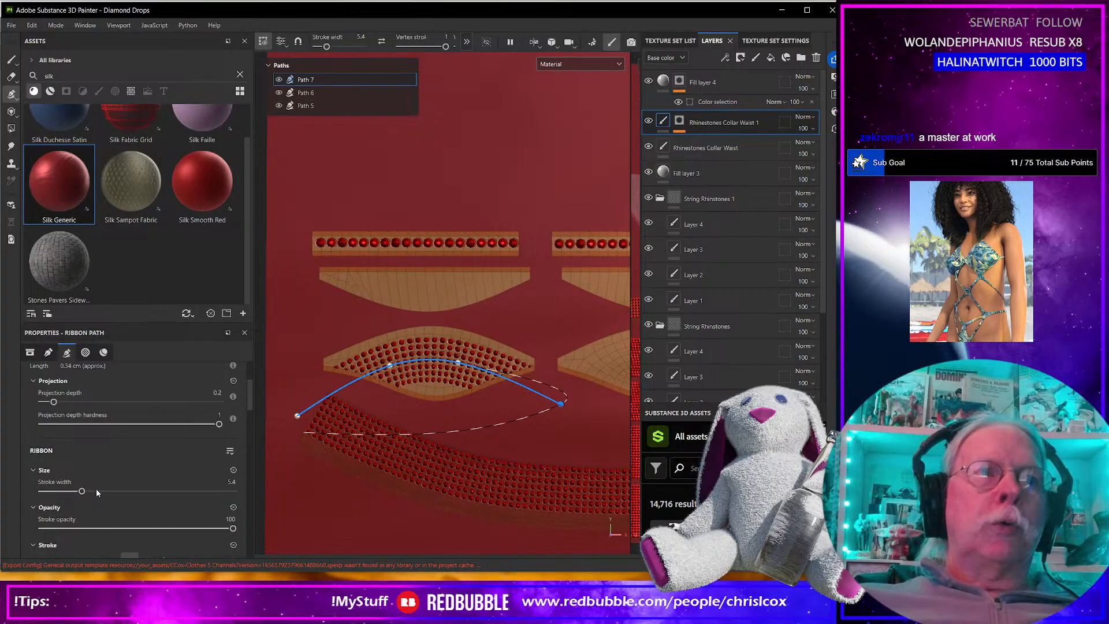
pyautogui.moveTo(82, 492); pyautogui.dragTo(91, 495)
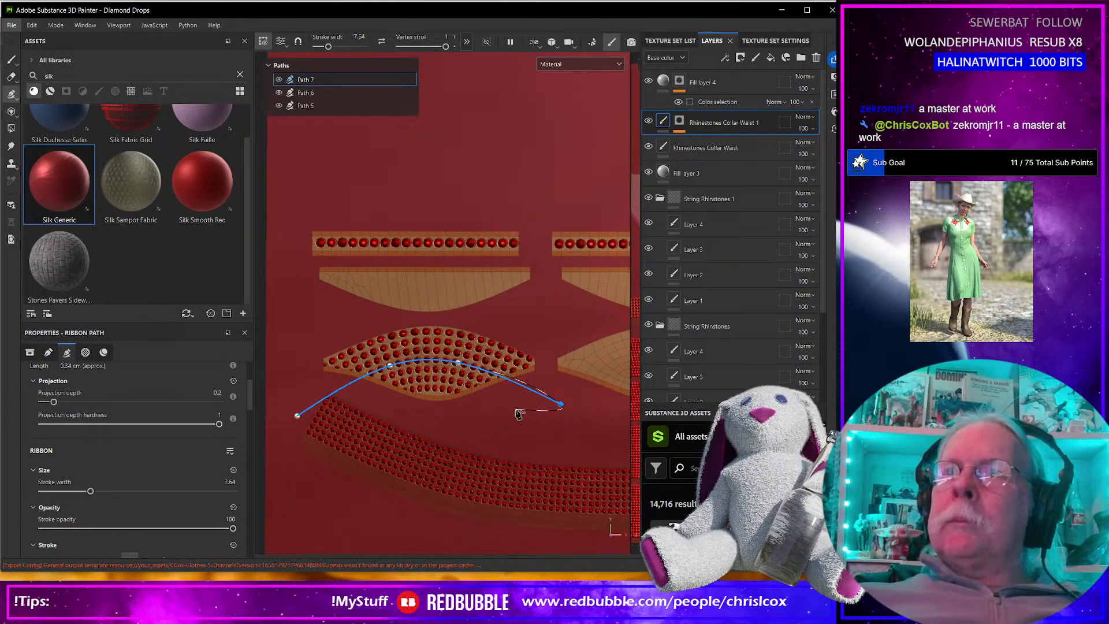
# Draw a separate four-point ribbon path arching across the second leaf-shaped piece, extending past both of its tips.
pyautogui.keyDown('alt'); pyautogui.moveTo(514, 409); pyautogui.dragTo(335, 406, button='middle'); pyautogui.keyUp('alt')
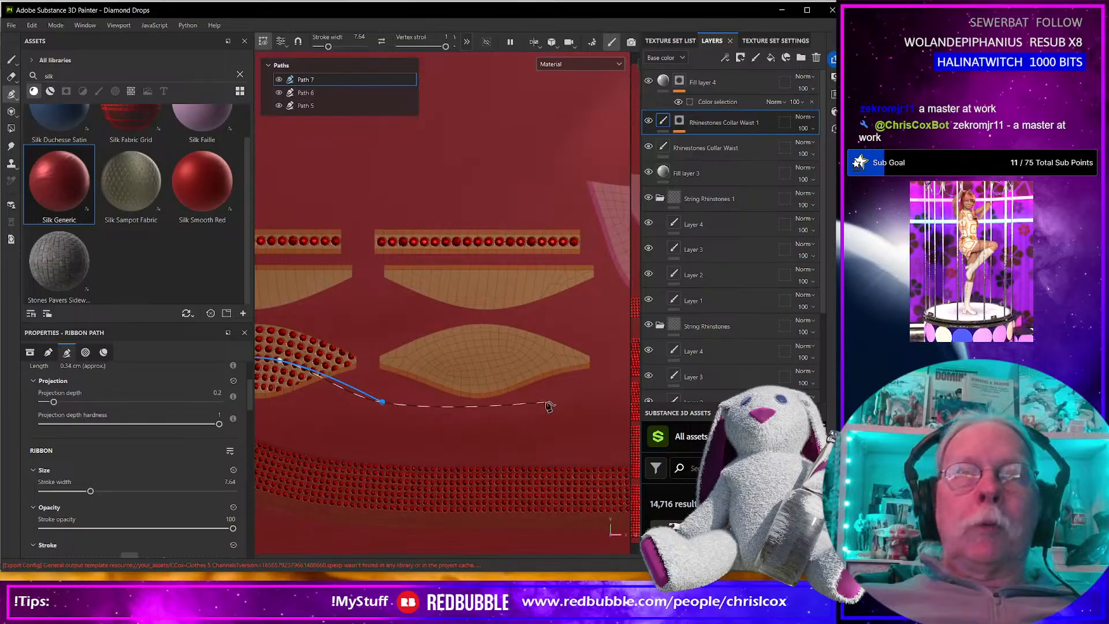
pyautogui.press('Escape')
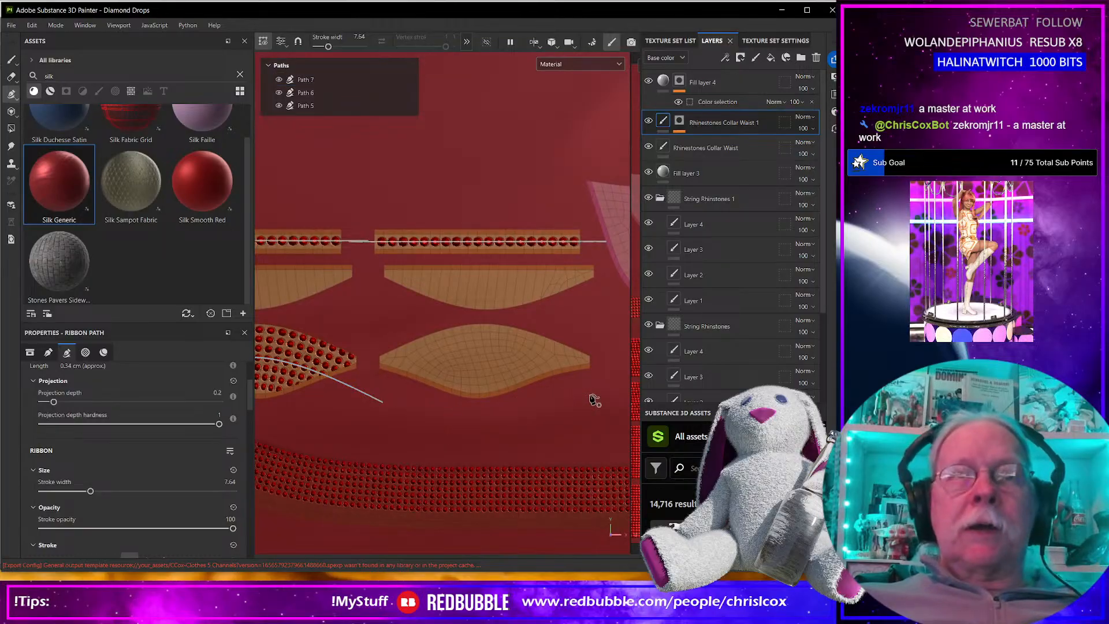
pyautogui.click(617, 392)
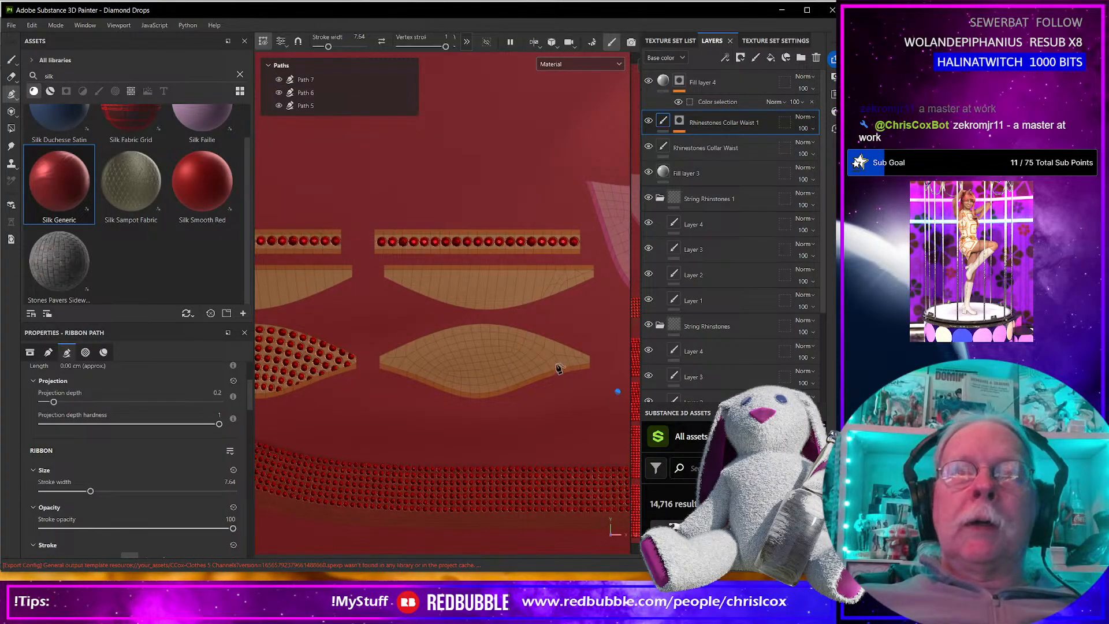
pyautogui.click(515, 347)
pyautogui.click(420, 362)
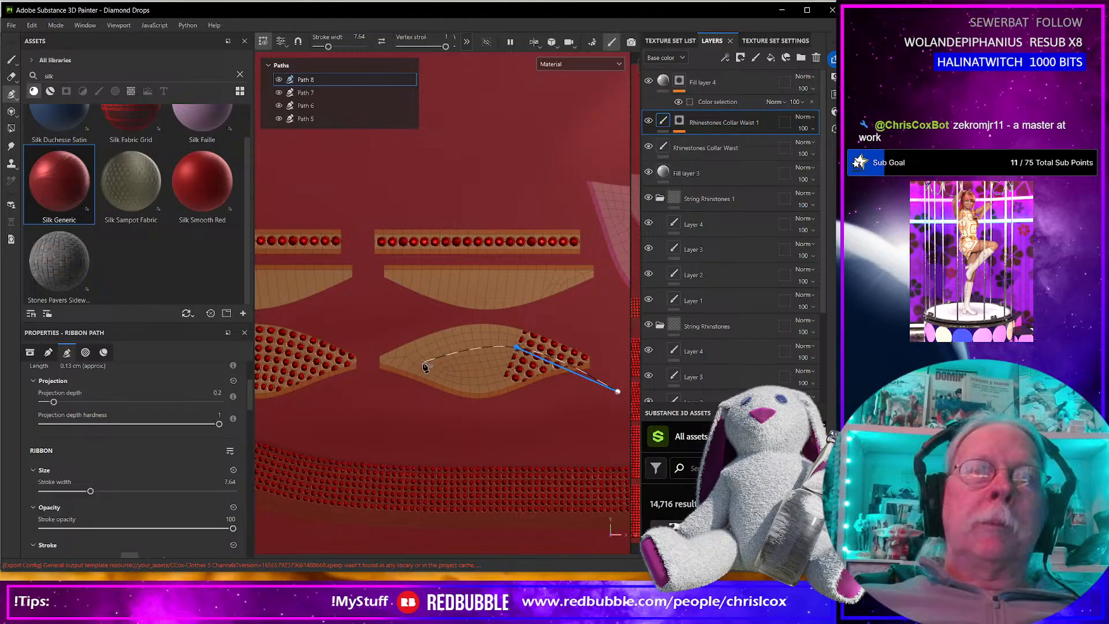
pyautogui.click(316, 414)
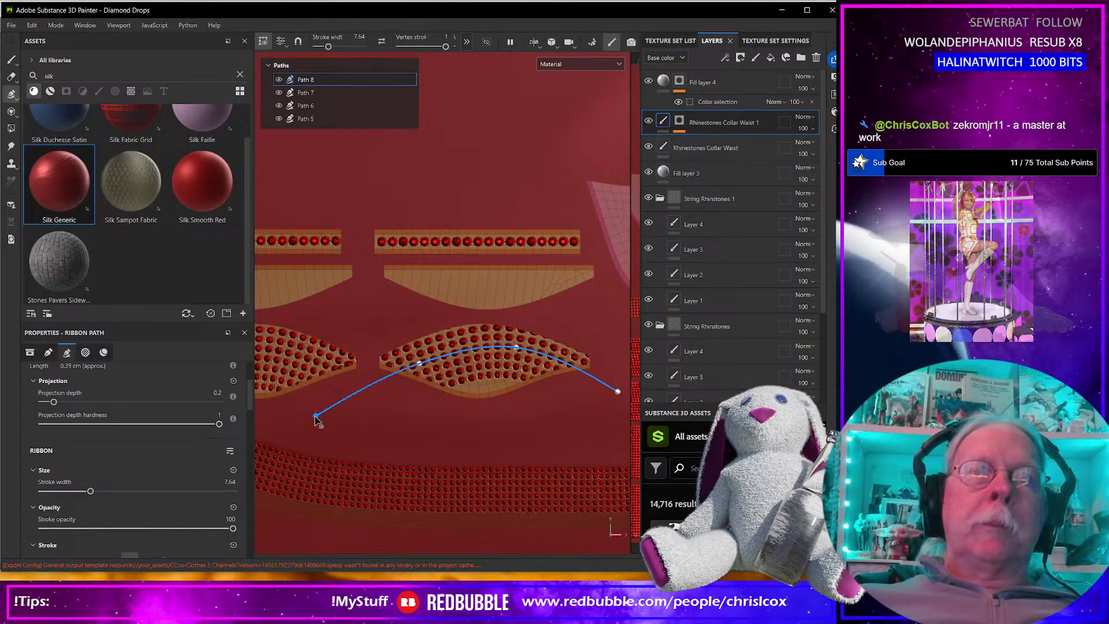
# Adjust both middle points and one end point of Path 8 so the rhinestones cover the second leaf-shaped piece.
pyautogui.moveTo(419, 362); pyautogui.dragTo(422, 374)
pyautogui.moveTo(516, 348); pyautogui.dragTo(510, 362)
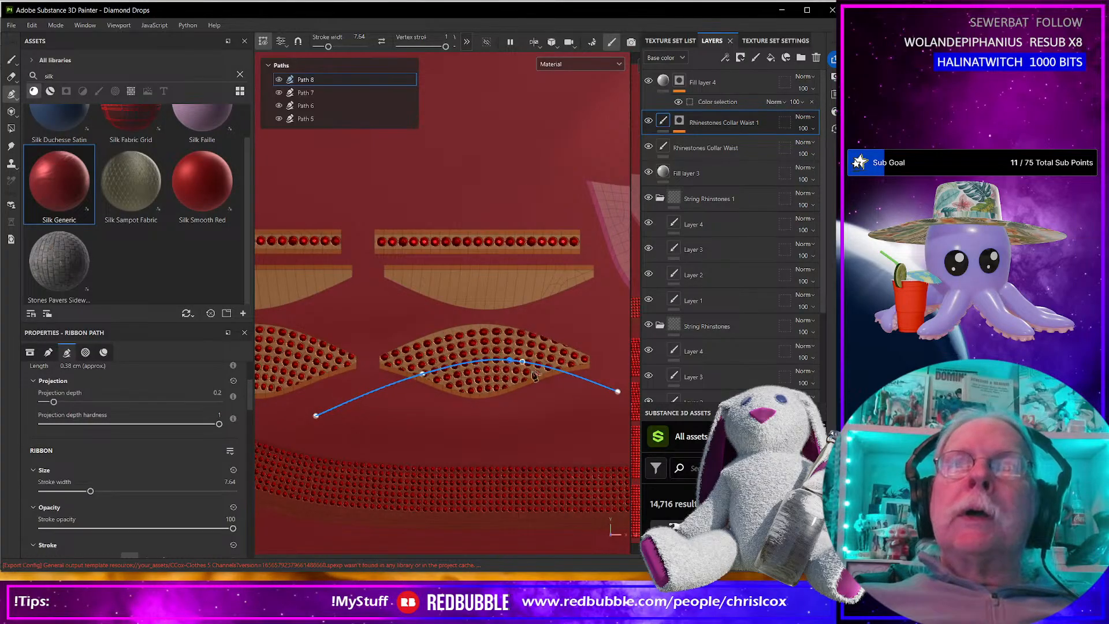
pyautogui.moveTo(617, 396); pyautogui.dragTo(609, 412)
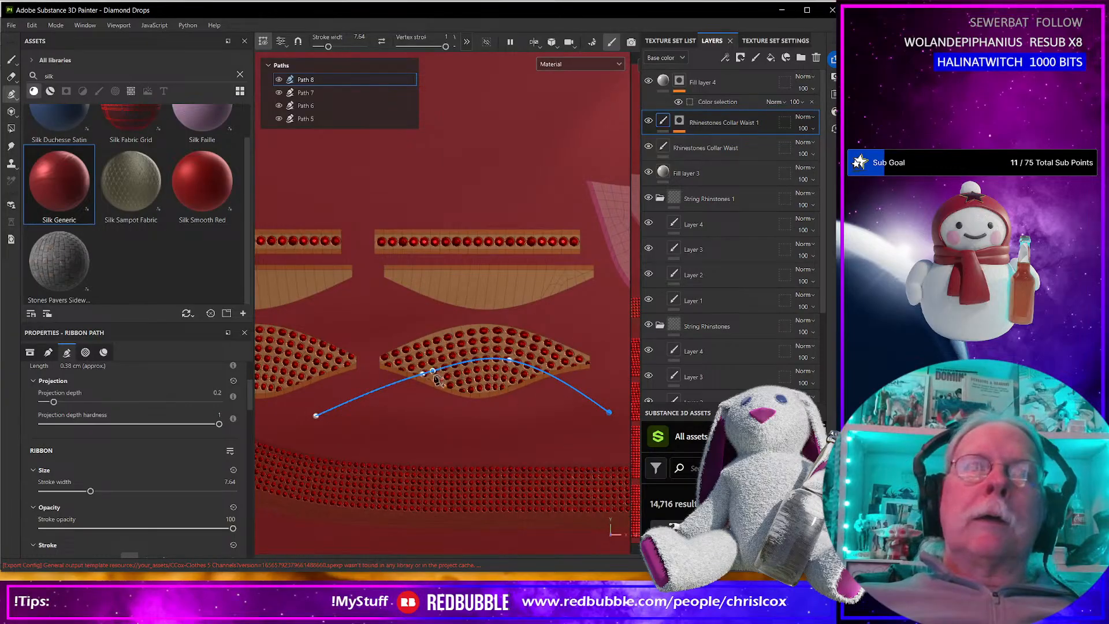
pyautogui.moveTo(423, 375); pyautogui.dragTo(446, 363)
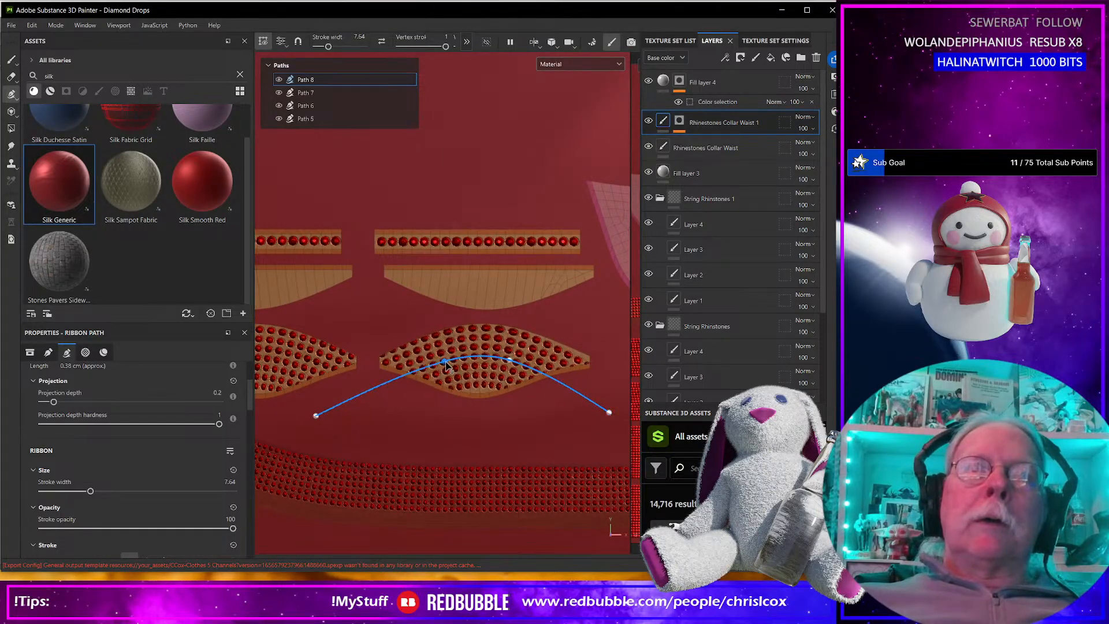
# Pull Path 8's left end point lower and farther out, and shift its two middle points slightly to the right.
pyautogui.moveTo(409, 396); pyautogui.dragTo(329, 440)
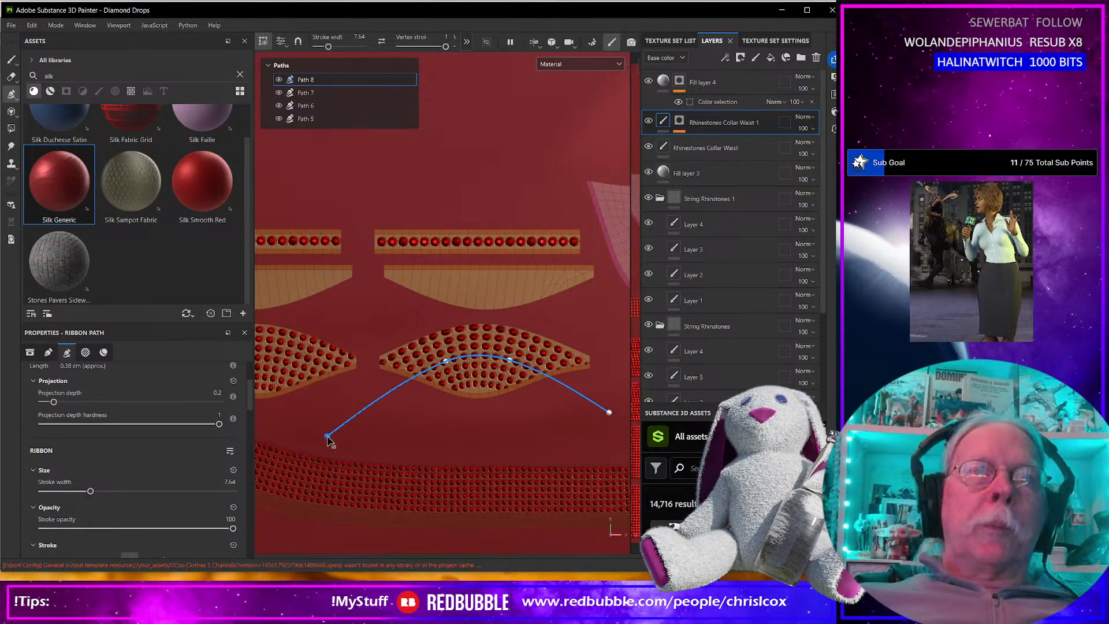
pyautogui.moveTo(447, 363); pyautogui.dragTo(451, 365)
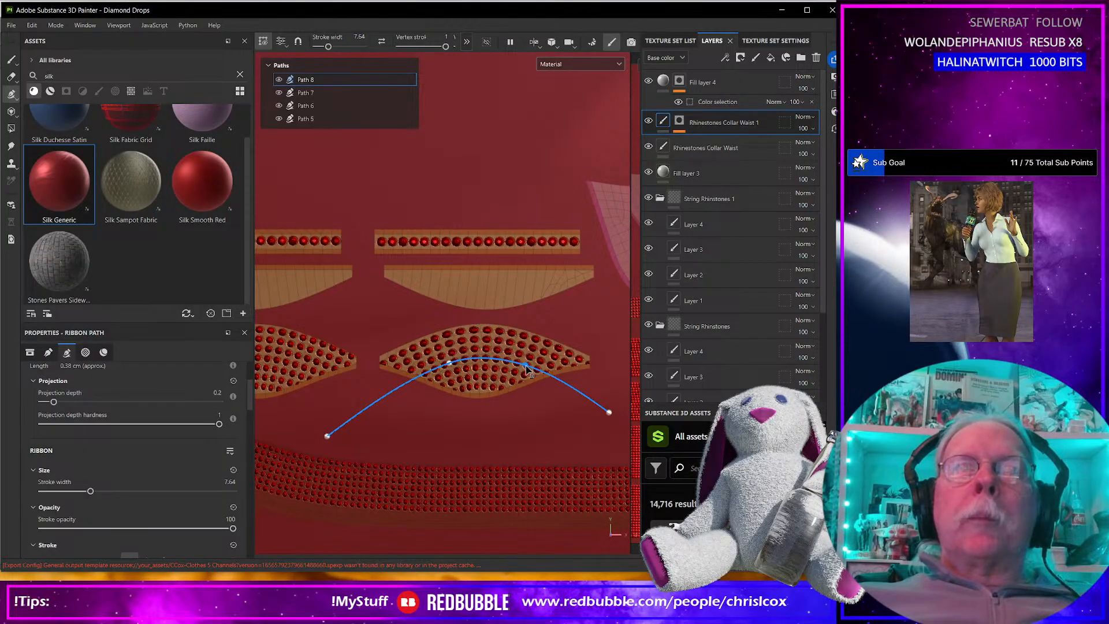
# Examine the rhinestone coverage of both leaf-shaped pieces on the bra cups in the 3D and UV views.
pyautogui.scroll(-3, 527, 369)
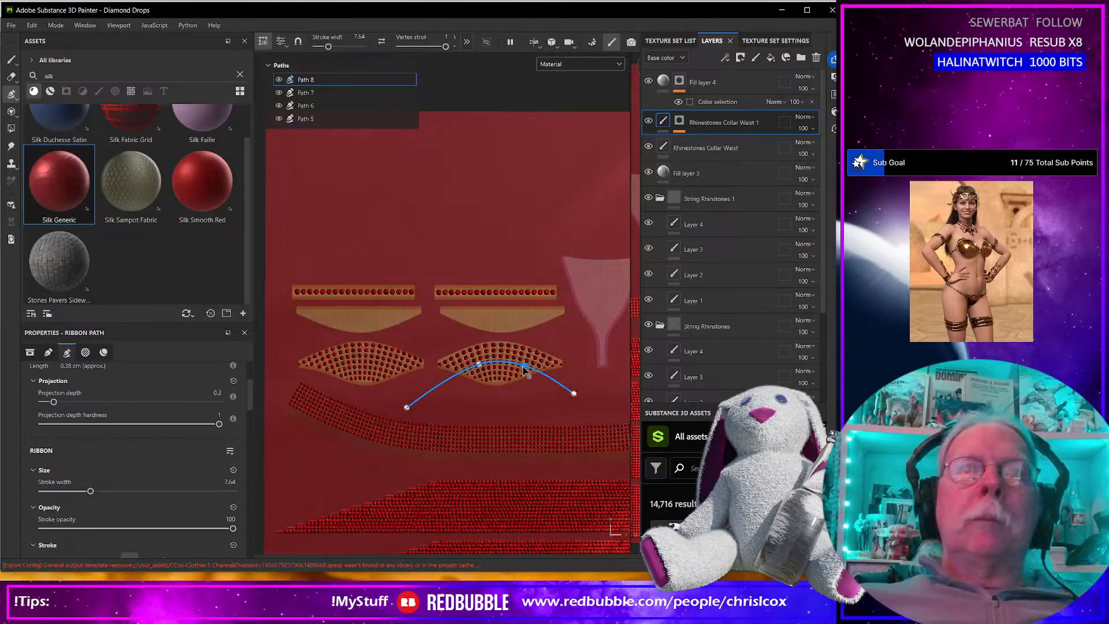
pyautogui.scroll(-5, 444, 359)
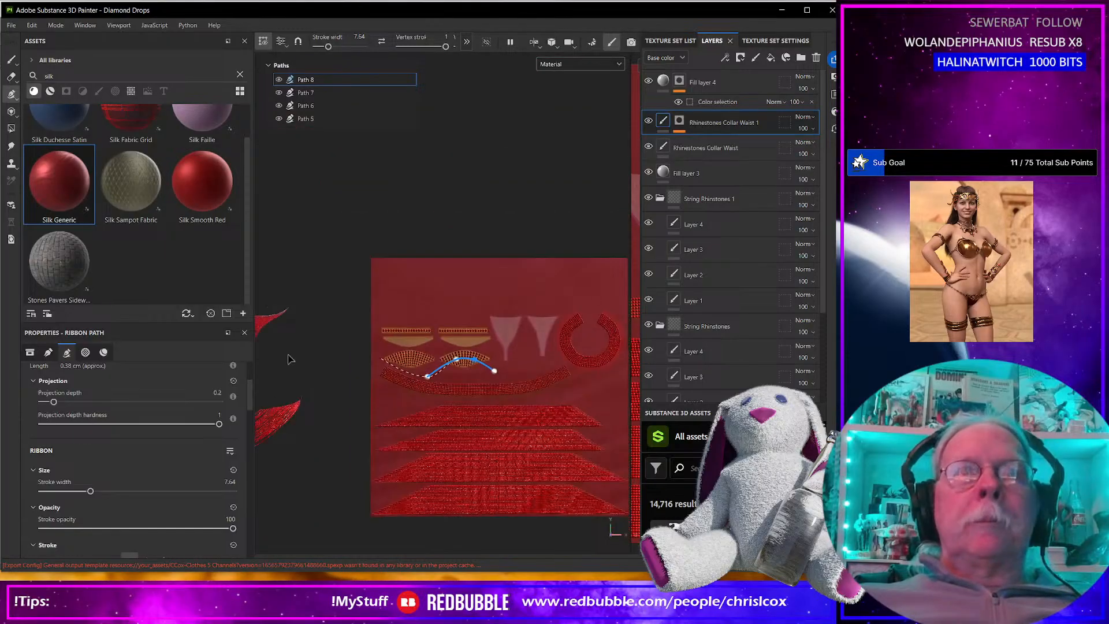
pyautogui.keyDown('alt'); pyautogui.moveTo(312, 362); pyautogui.dragTo(574, 362, button='middle'); pyautogui.keyUp('alt')
pyautogui.scroll(6, 506, 365)
pyautogui.scroll(2, 521, 378)
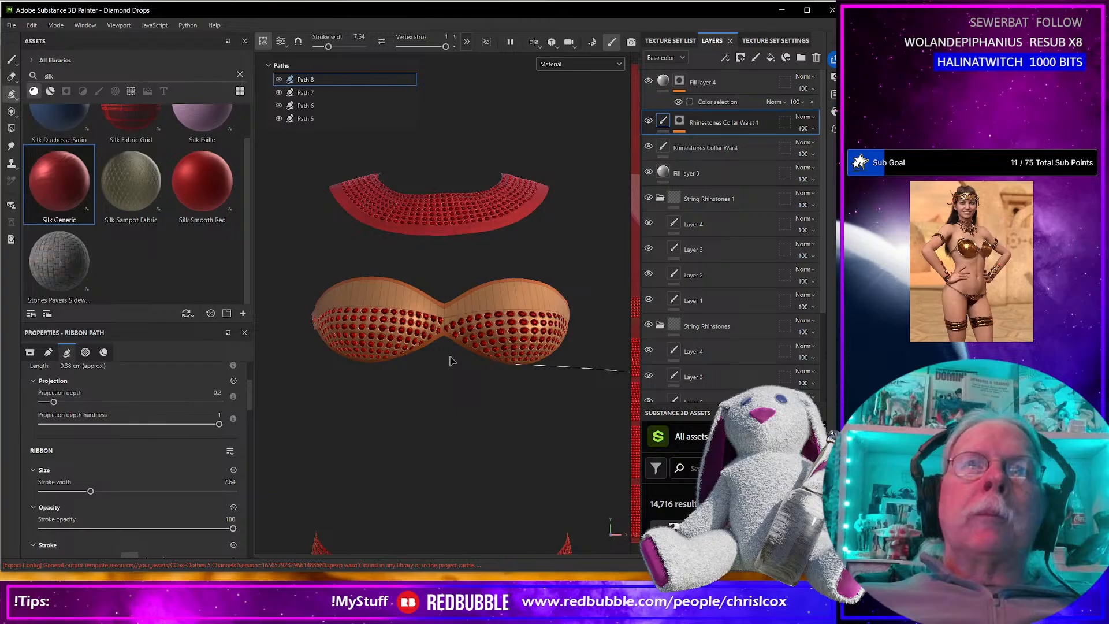
pyautogui.moveTo(557, 411); pyautogui.dragTo(400, 392, button='middle')
pyautogui.scroll(-6, 466, 397)
pyautogui.keyDown('alt'); pyautogui.moveTo(548, 422); pyautogui.dragTo(254, 406, button='middle'); pyautogui.keyUp('alt')
pyautogui.scroll(3, 483, 401)
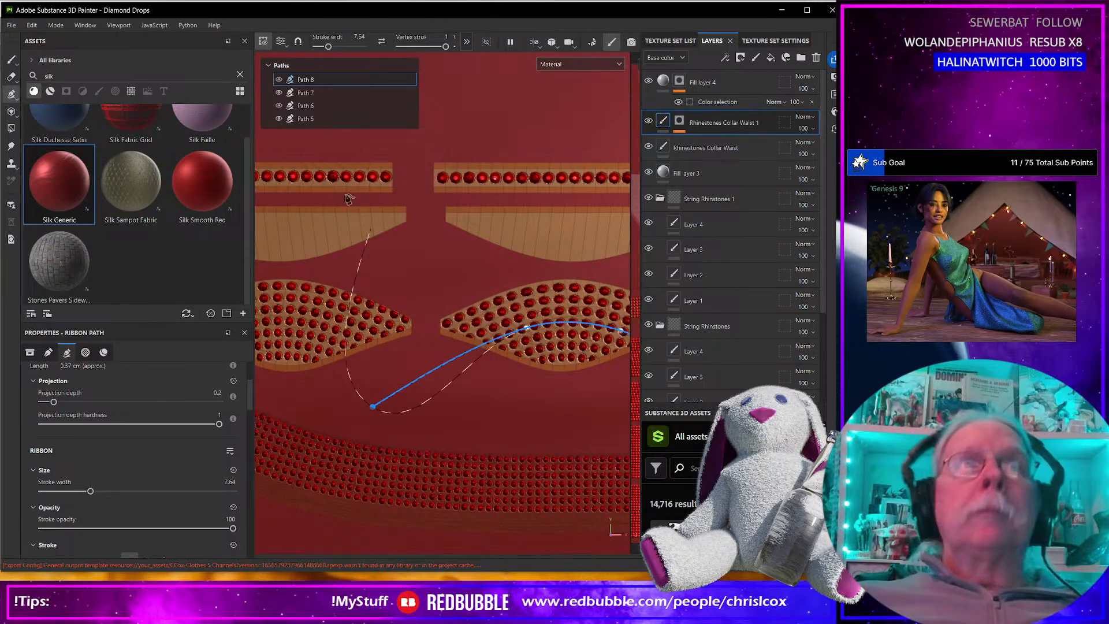
# Lower the right end point of Path 7 slightly, in the gap between the two leaf-shaped pieces.
pyautogui.click(317, 94)
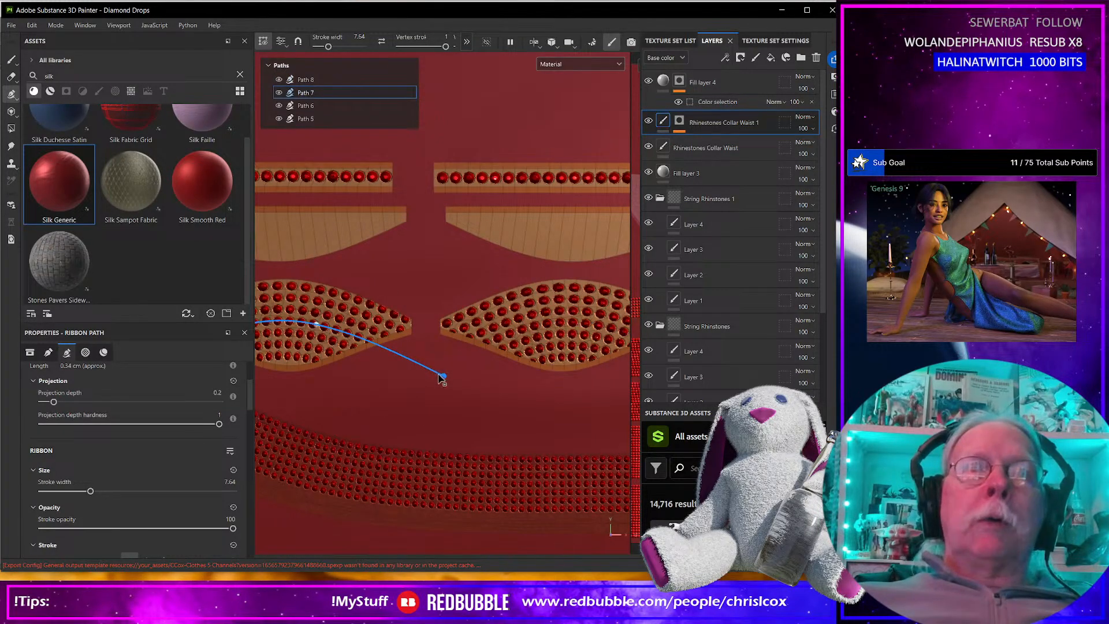
pyautogui.moveTo(441, 381); pyautogui.dragTo(439, 382)
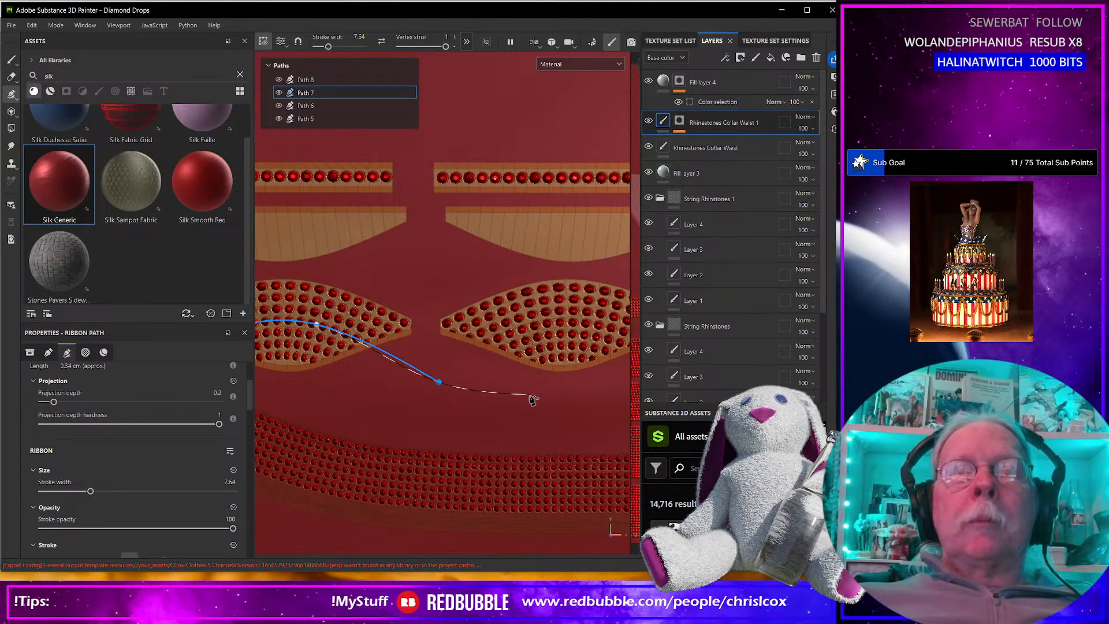
pyautogui.scroll(4, 532, 399)
pyautogui.scroll(-6, 531, 399)
pyautogui.keyDown('alt'); pyautogui.moveTo(532, 399); pyautogui.dragTo(436, 411, button='middle'); pyautogui.keyUp('alt')
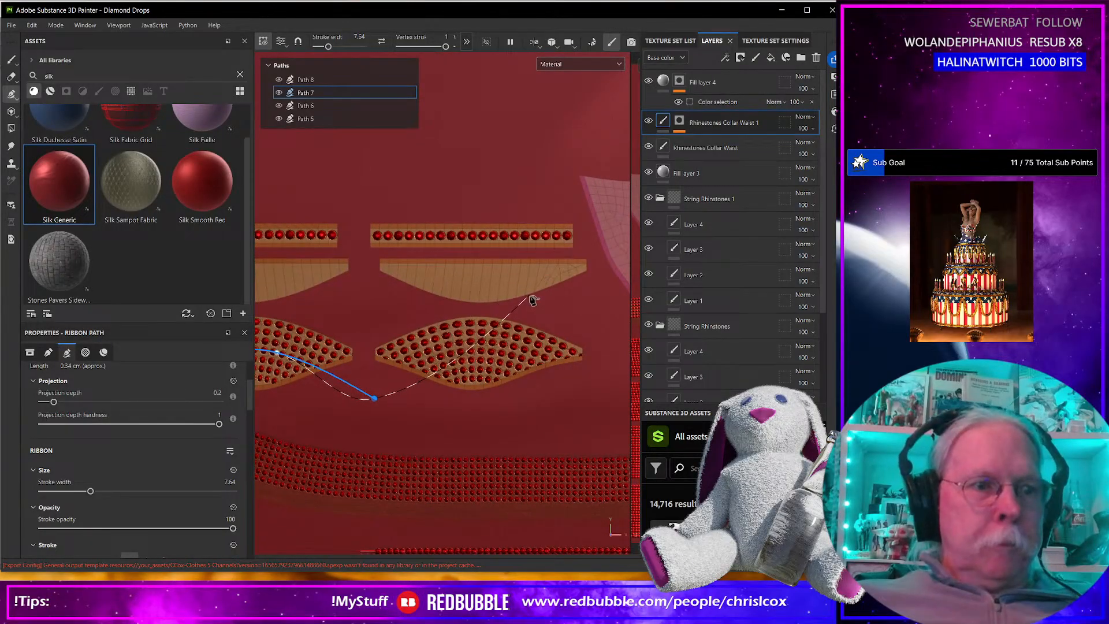
# Draw a separate four-point ribbon path curving through the right upper cup piece, extending past both of its ends.
pyautogui.press('Escape')
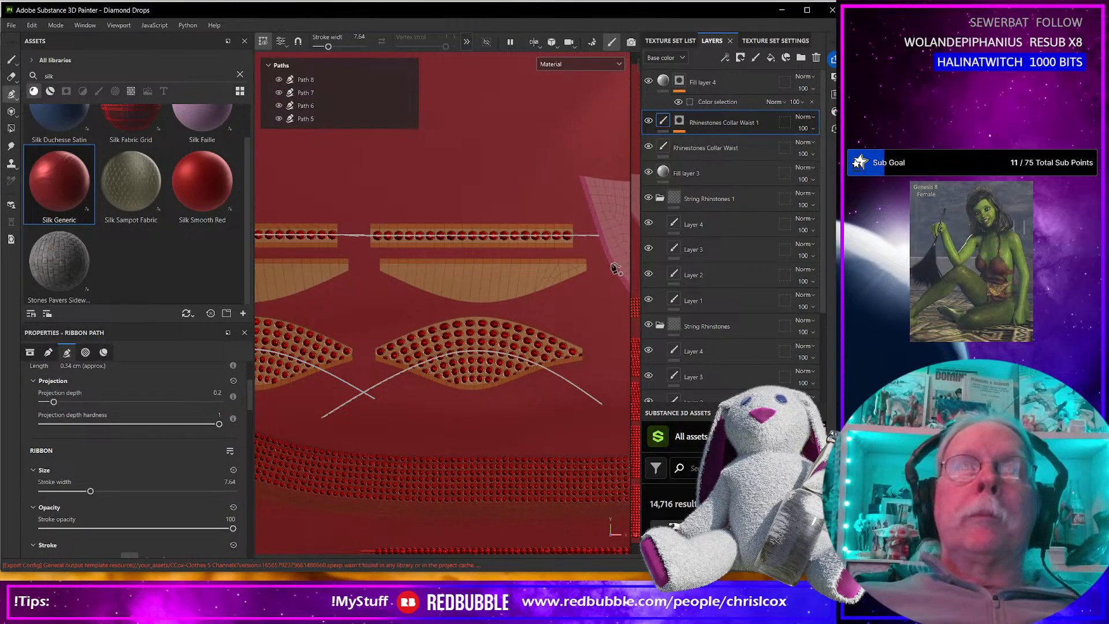
pyautogui.click(616, 247)
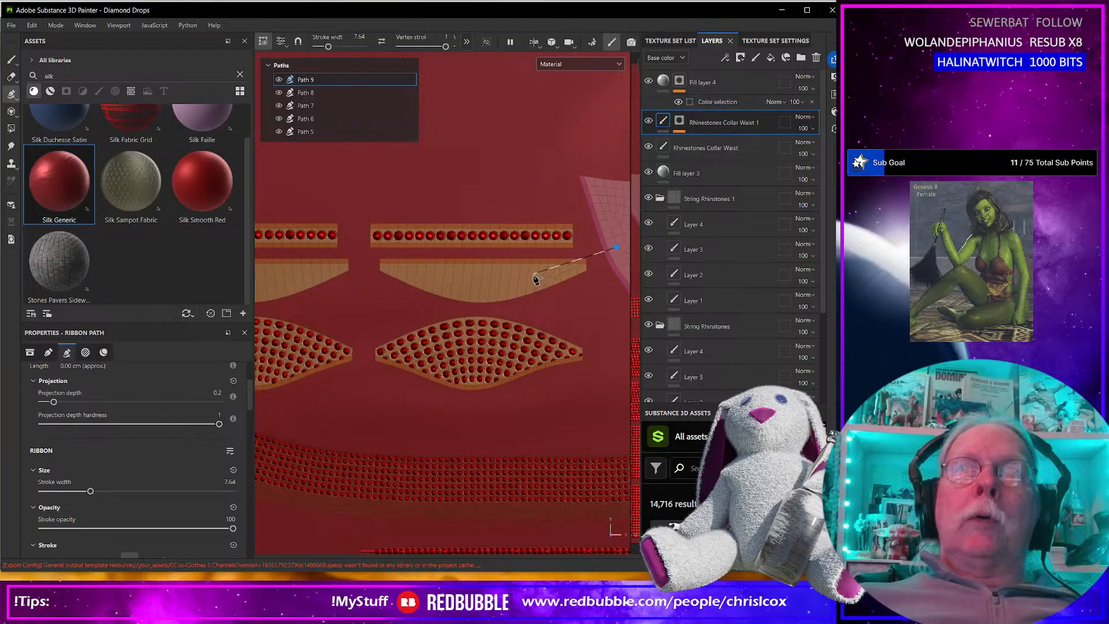
pyautogui.click(530, 276)
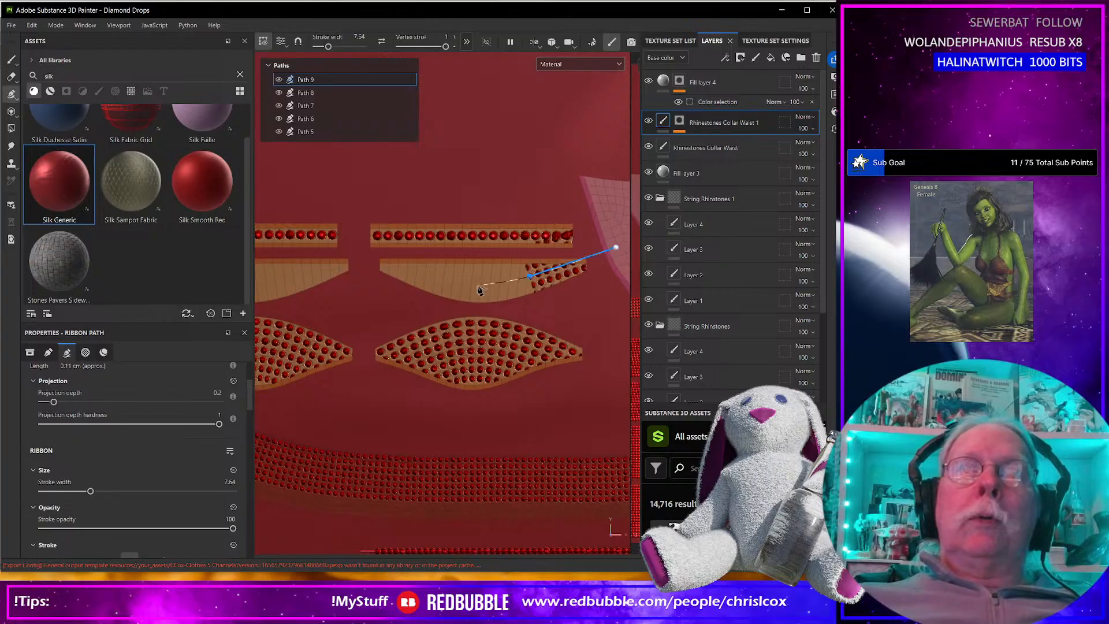
pyautogui.click(422, 275)
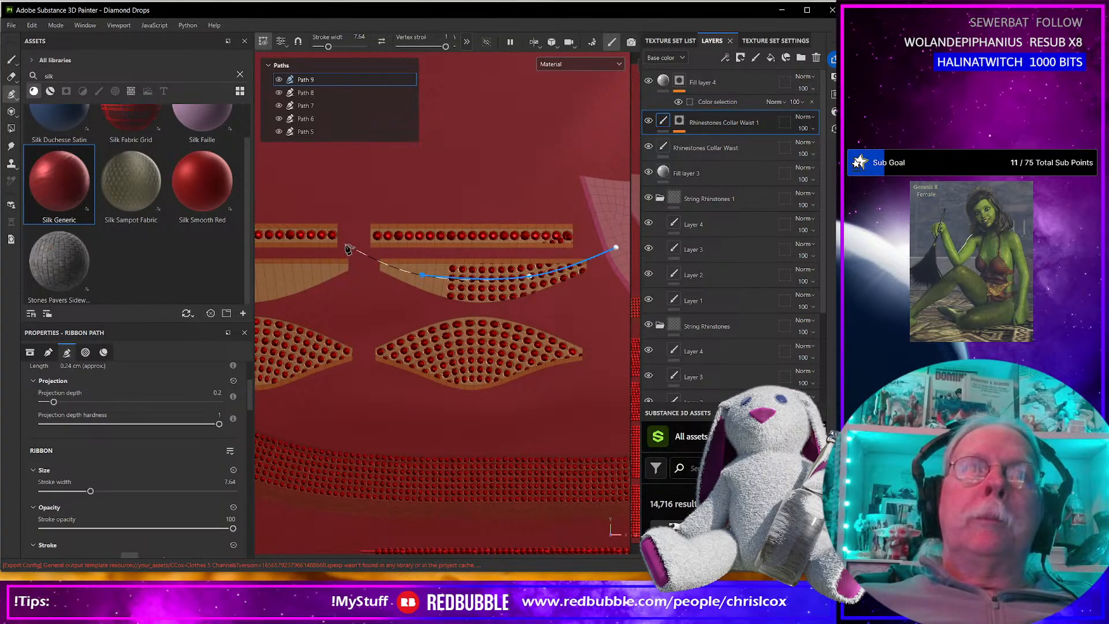
pyautogui.click(346, 246)
pyautogui.scroll(3, 548, 309)
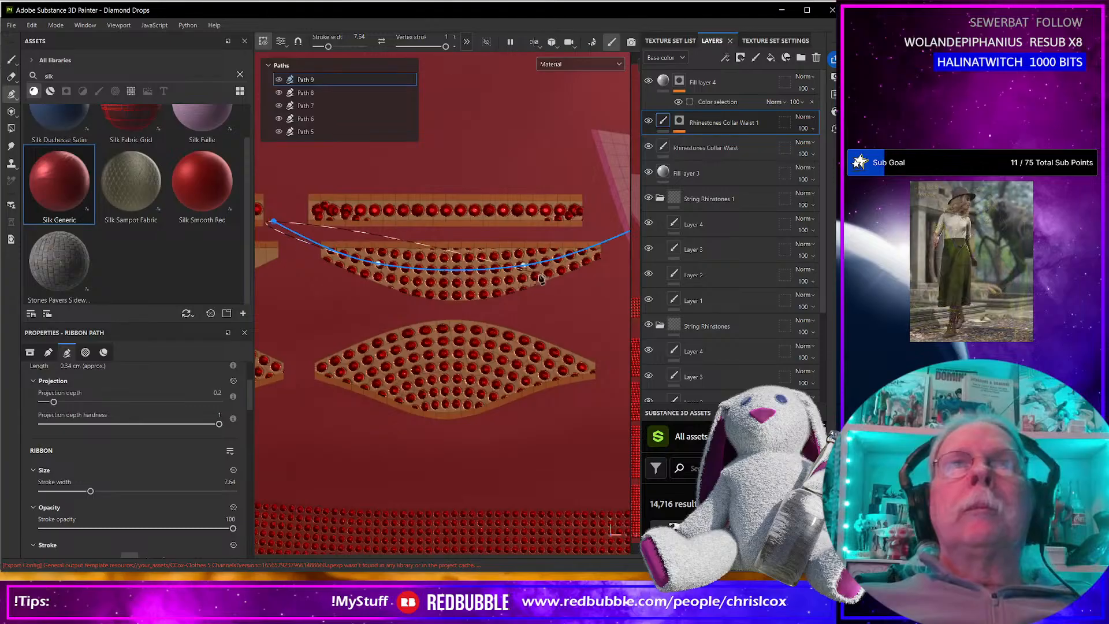
pyautogui.keyDown('alt'); pyautogui.moveTo(565, 295); pyautogui.dragTo(463, 320, button='middle'); pyautogui.keyUp('alt')
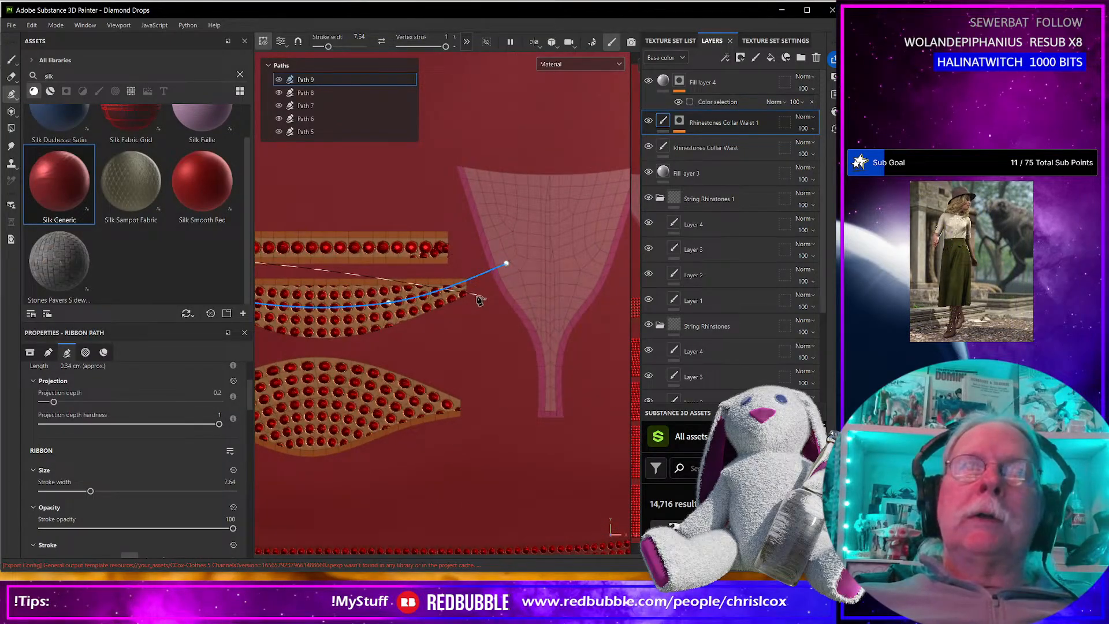
pyautogui.scroll(-1, 466, 314)
pyautogui.scroll(-2, 465, 315)
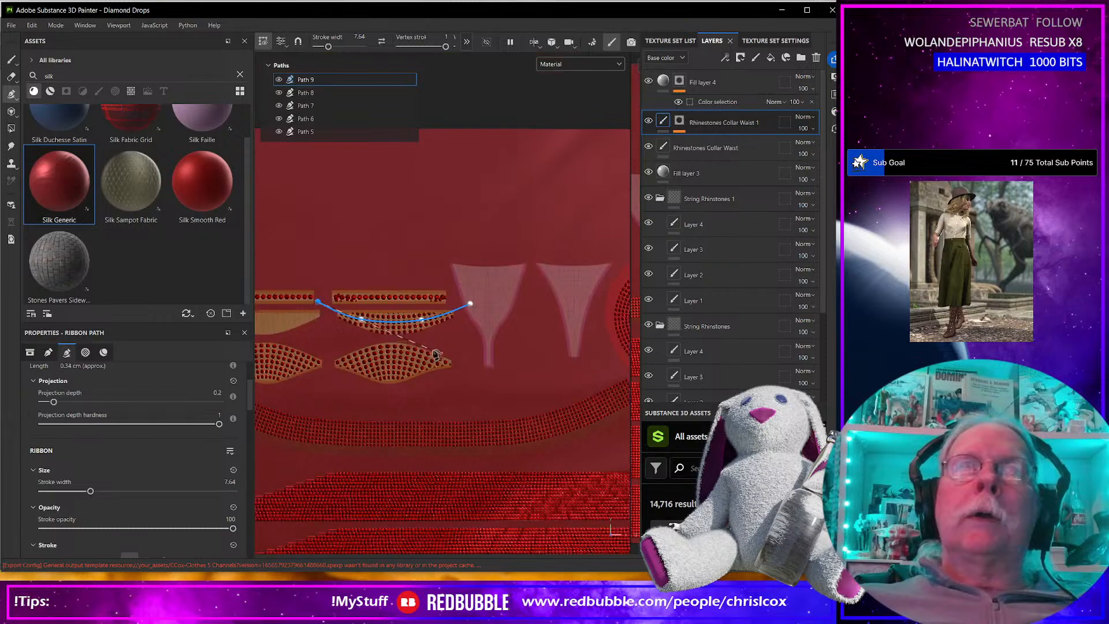
# Duplicate the Rhinestones Collar Waist 1 layer and select the original layer.
pyautogui.click(335, 105)
pyautogui.click(337, 93)
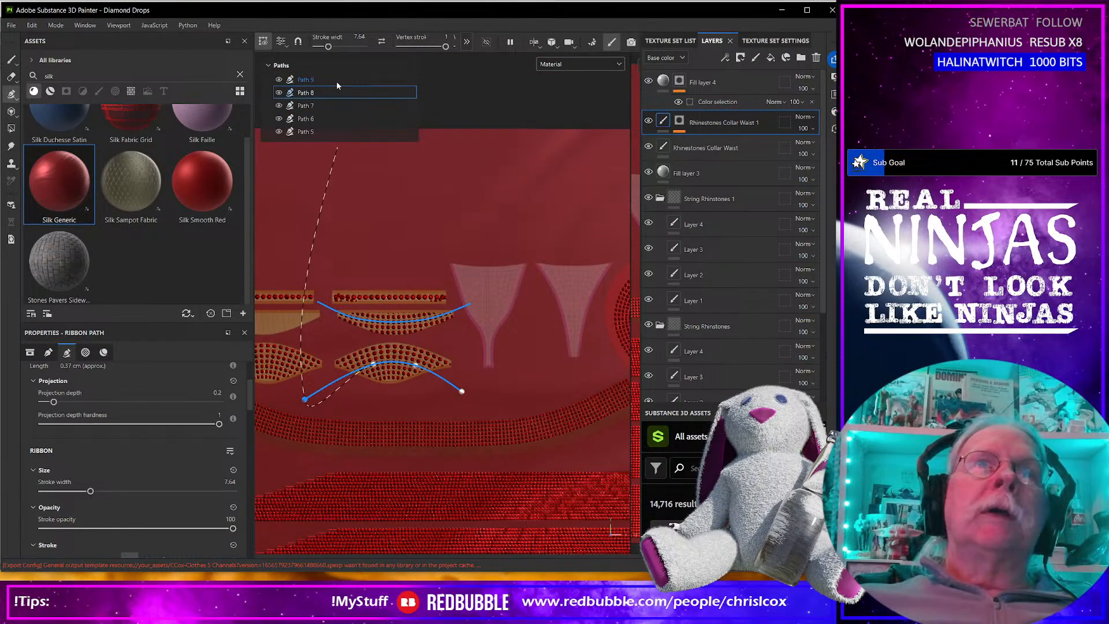
pyautogui.click(331, 104)
pyautogui.rightClick(723, 128)
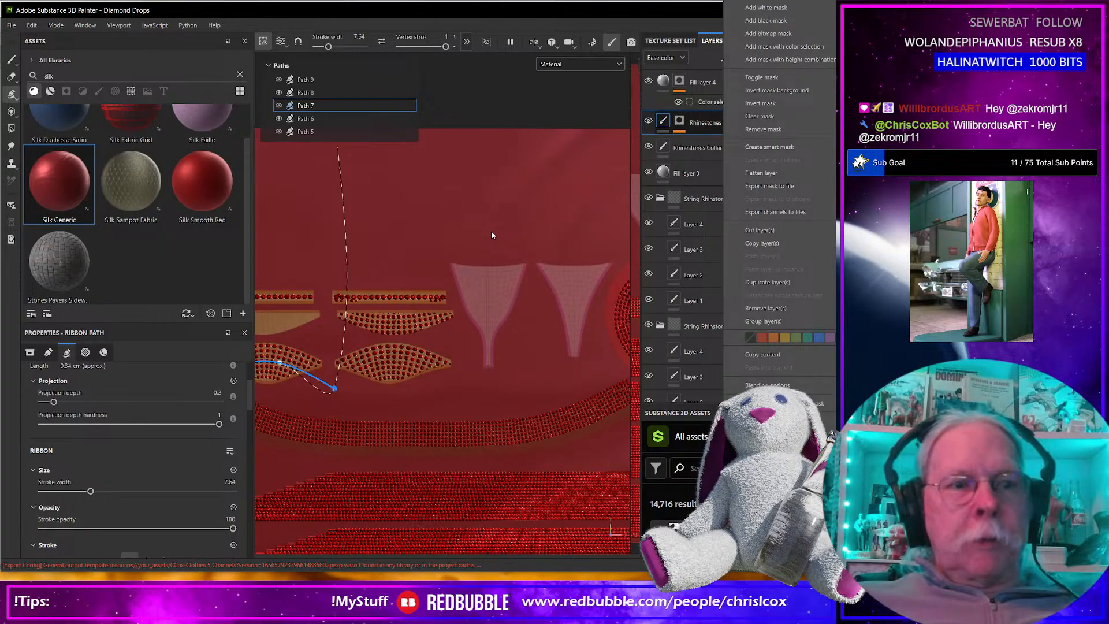
pyautogui.click(695, 149)
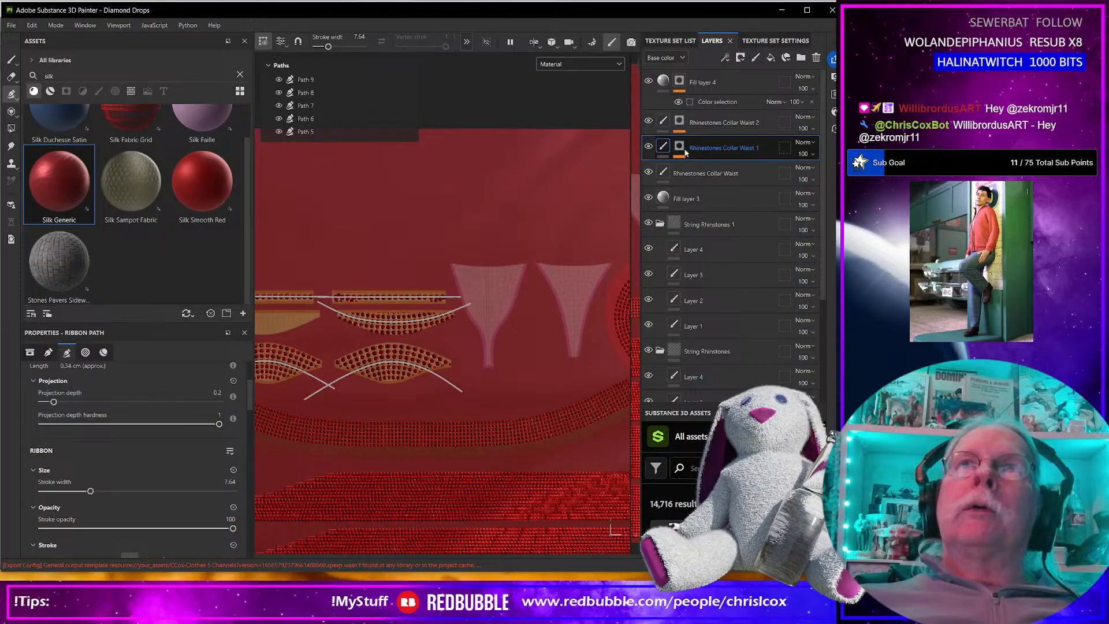
# Delete Paths 9, 8 and 7 from Rhinestones Collar Waist 1.
pyautogui.click(318, 80)
pyautogui.press('Delete')
pyautogui.press('Delete')
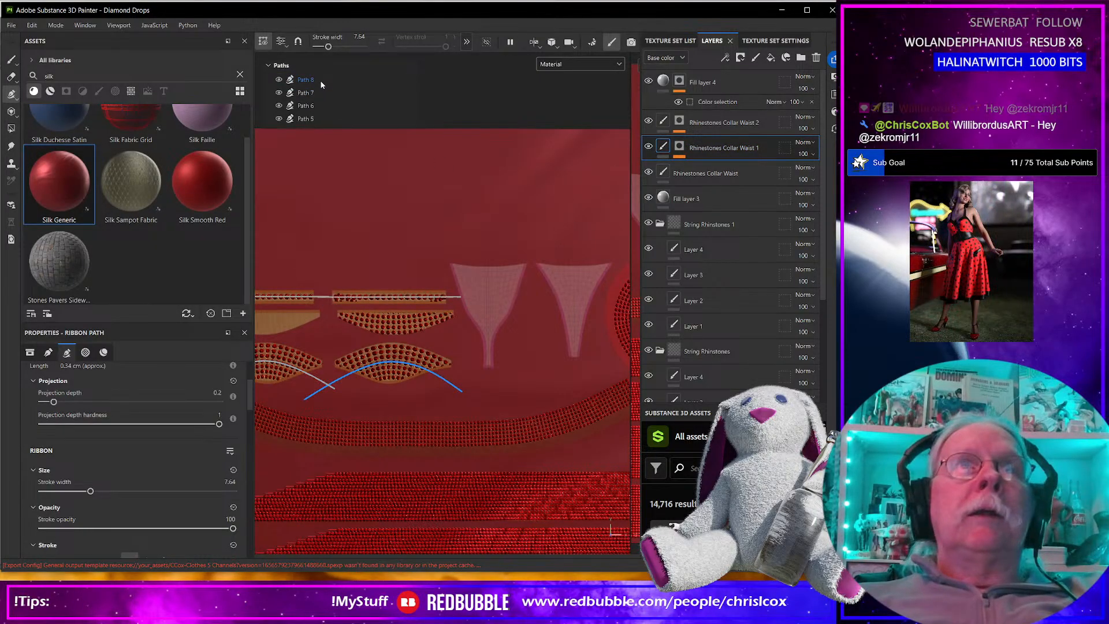
pyautogui.press('Delete')
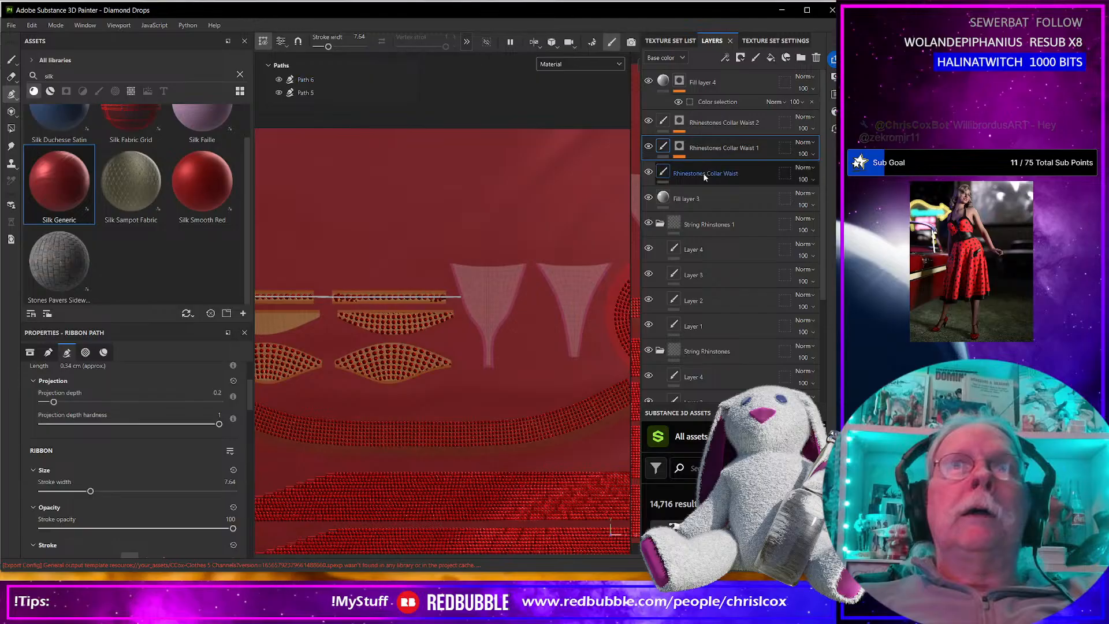
# Delete Paths 6 and 5 from Rhinestones Collar Waist 2.
pyautogui.click(646, 130)
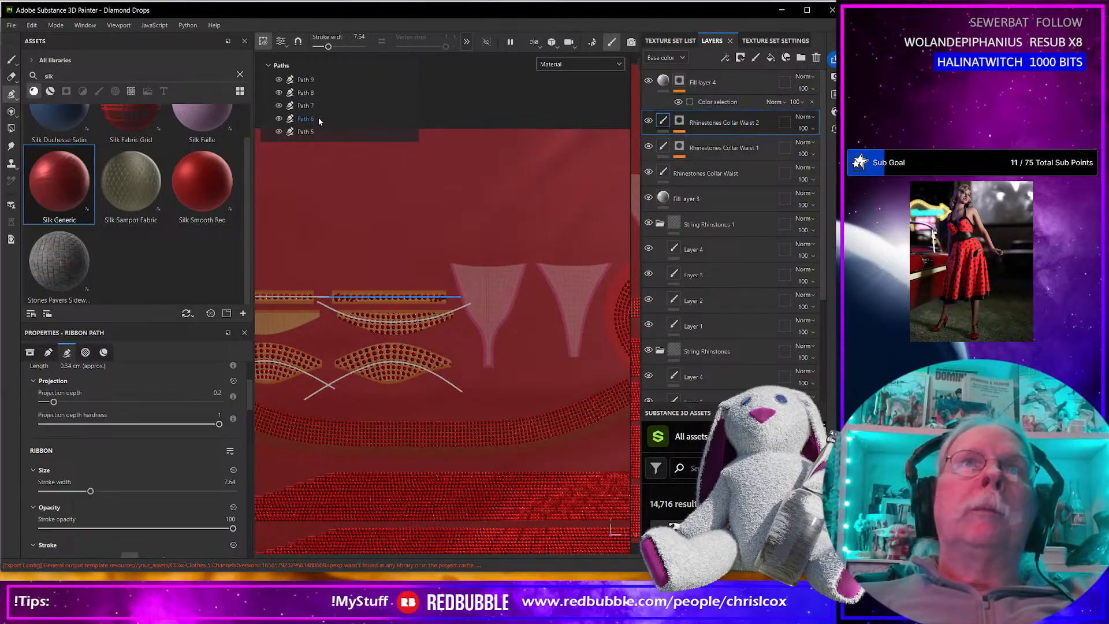
pyautogui.press('Delete')
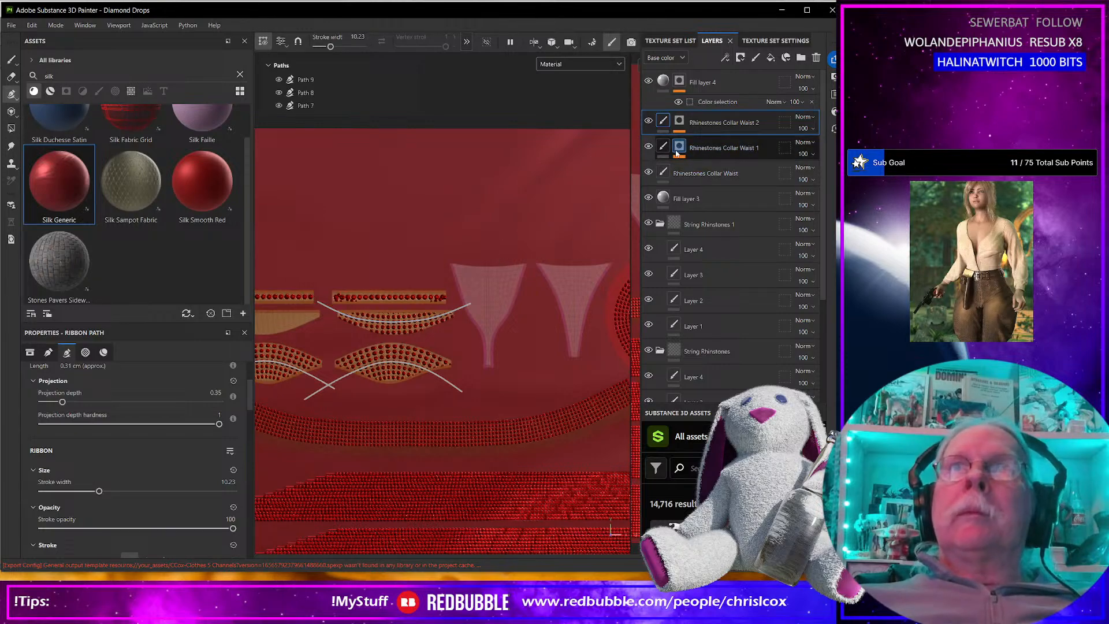
pyautogui.keyDown('alt'); pyautogui.moveTo(431, 318); pyautogui.dragTo(522, 316, button='middle'); pyautogui.keyUp('alt')
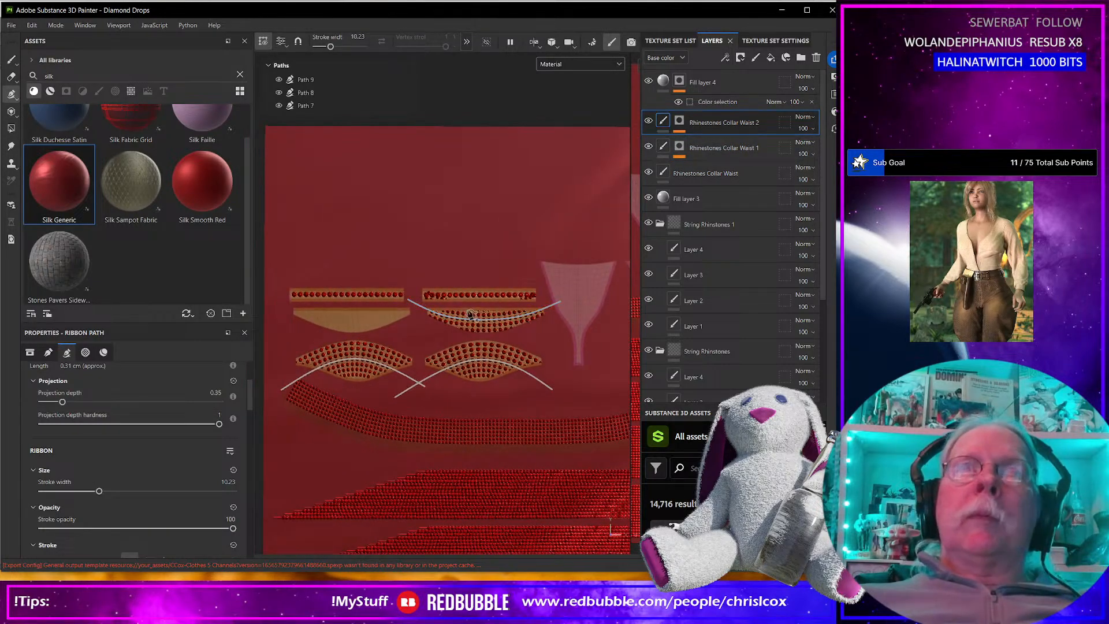
pyautogui.scroll(5, 449, 314)
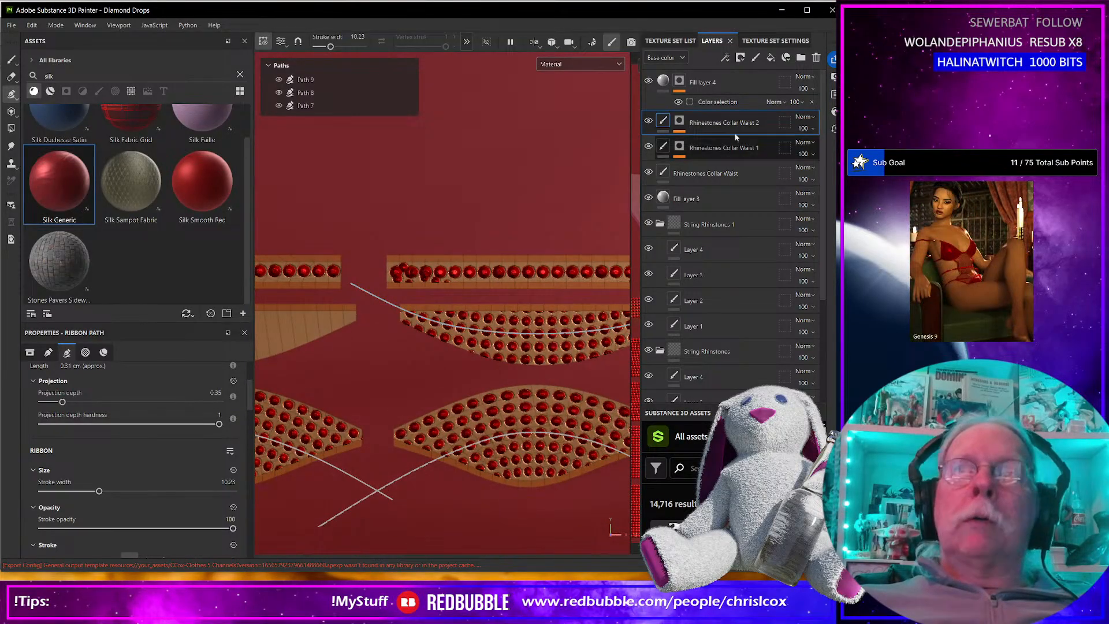
pyautogui.click(740, 58)
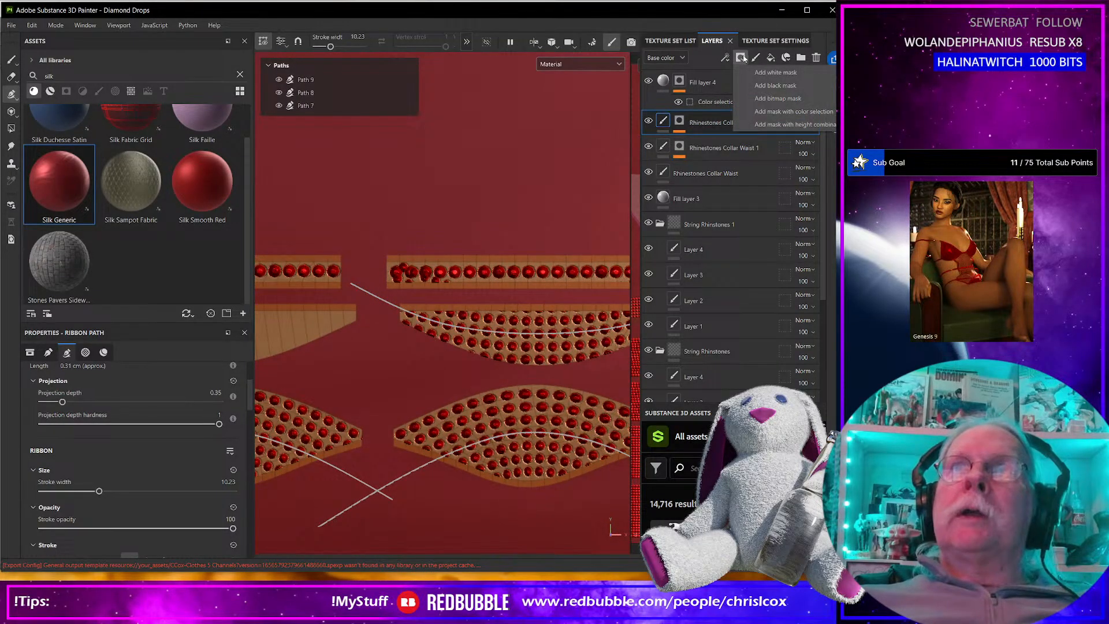
pyautogui.click(727, 58)
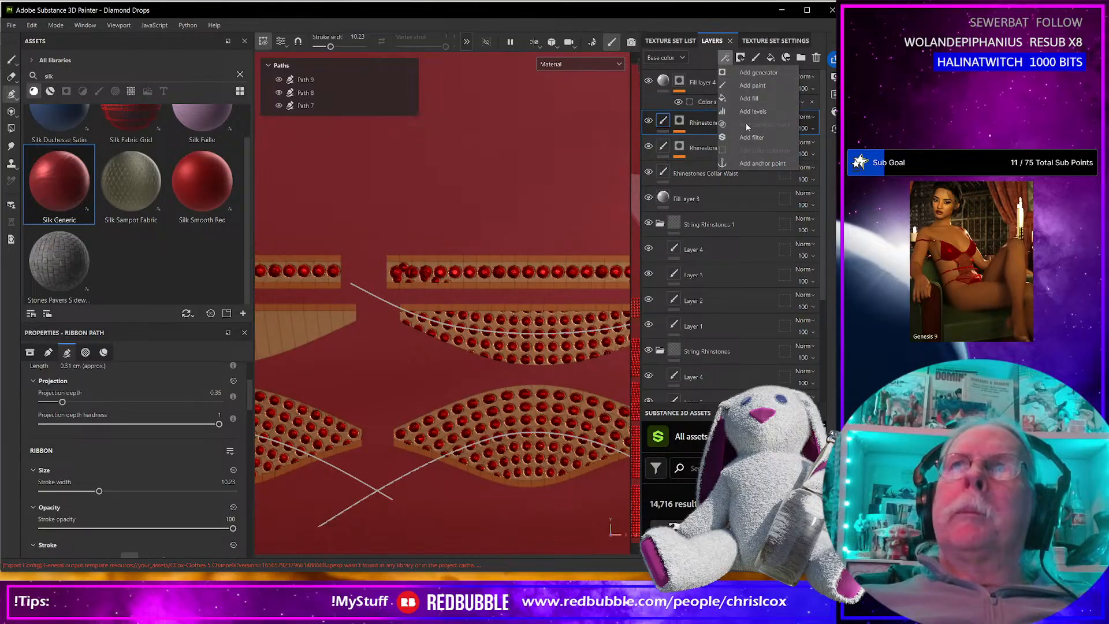
pyautogui.click(749, 86)
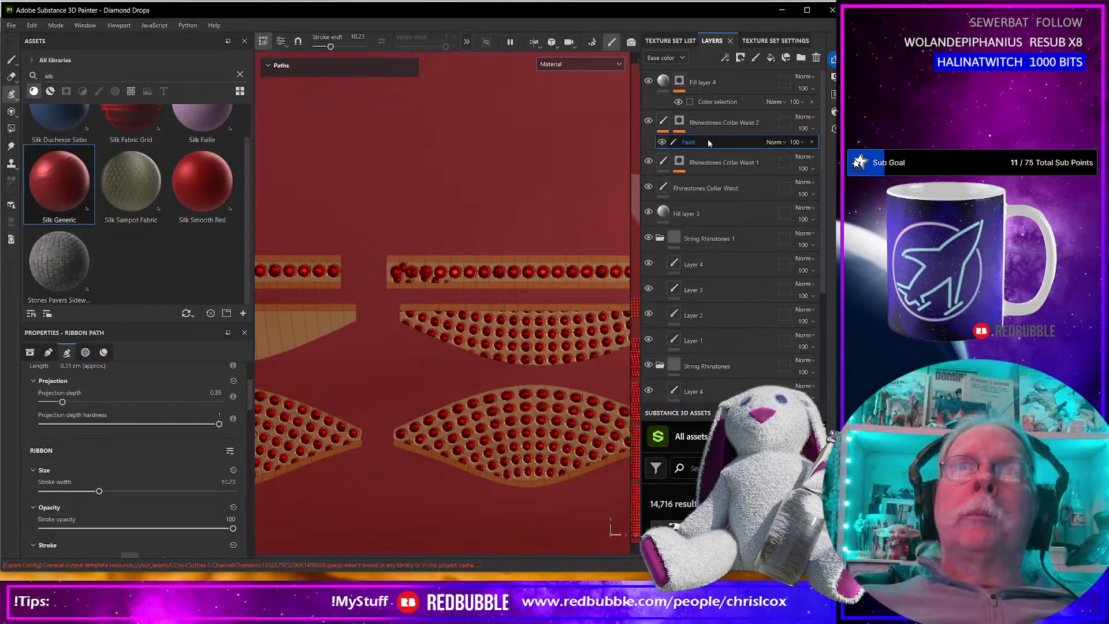
# Add a paint effect to the mask of Rhinestones Collar Waist 2 and try a size 3.49 stroke over the strip's stray rhinestones.
pyautogui.click(683, 126)
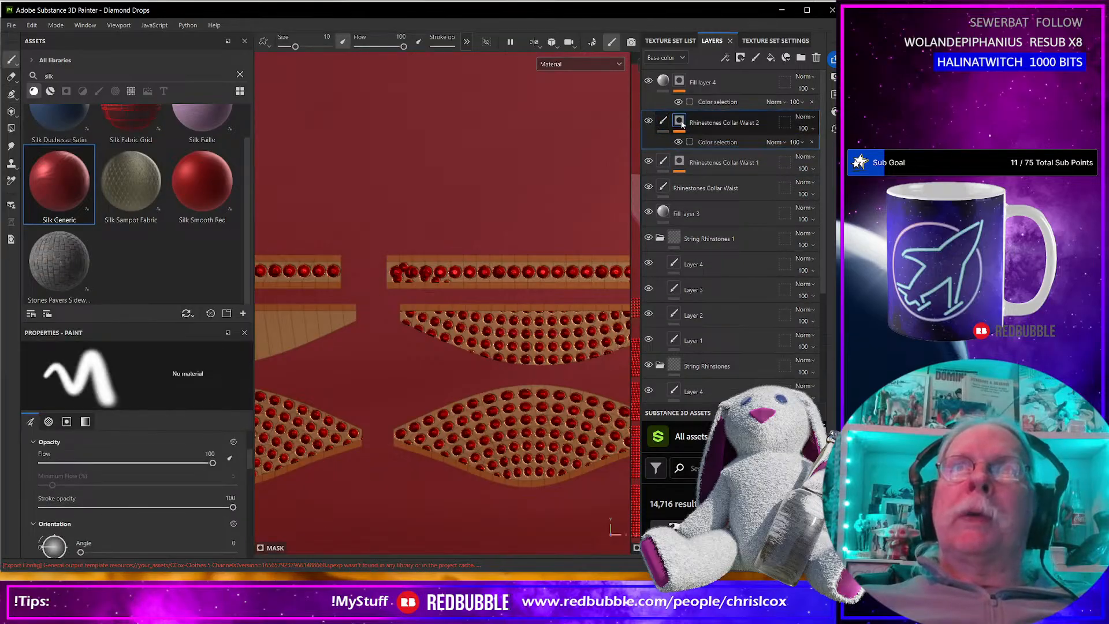
pyautogui.click(729, 58)
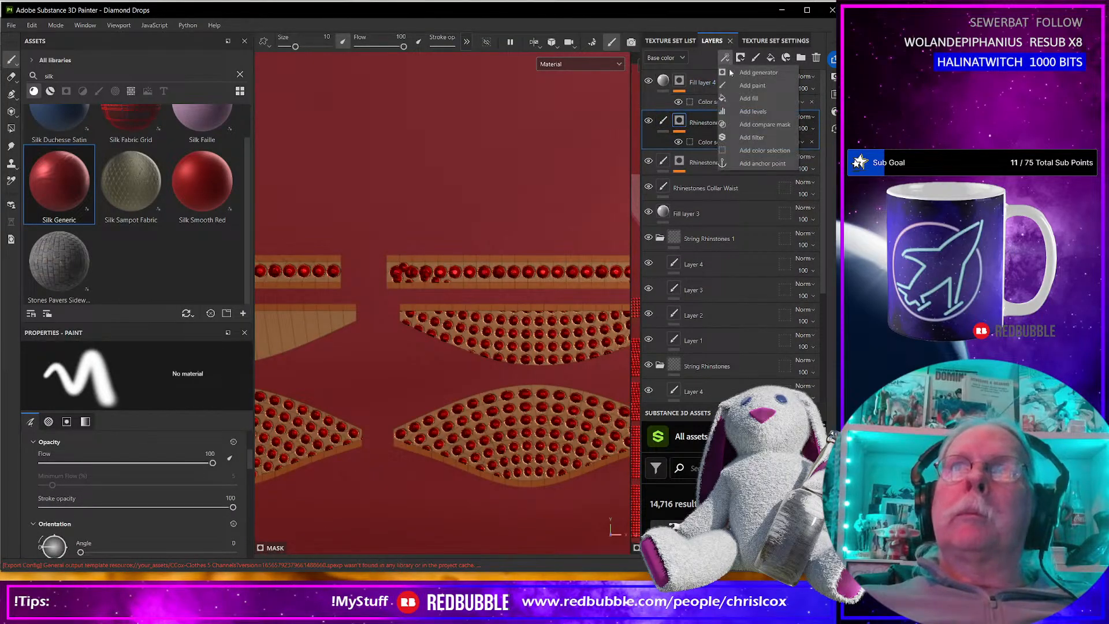
pyautogui.click(759, 86)
pyautogui.keyDown('ctrl'); pyautogui.moveTo(446, 233); pyautogui.dragTo(445, 233, button='right'); pyautogui.keyUp('ctrl')
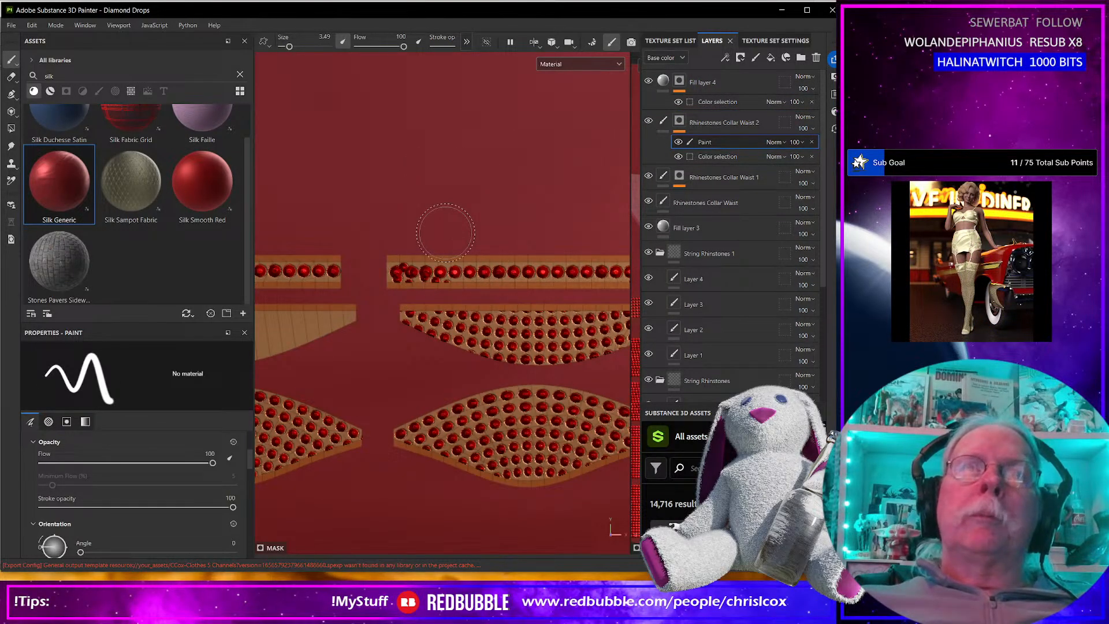
pyautogui.moveTo(386, 263); pyautogui.dragTo(412, 265)
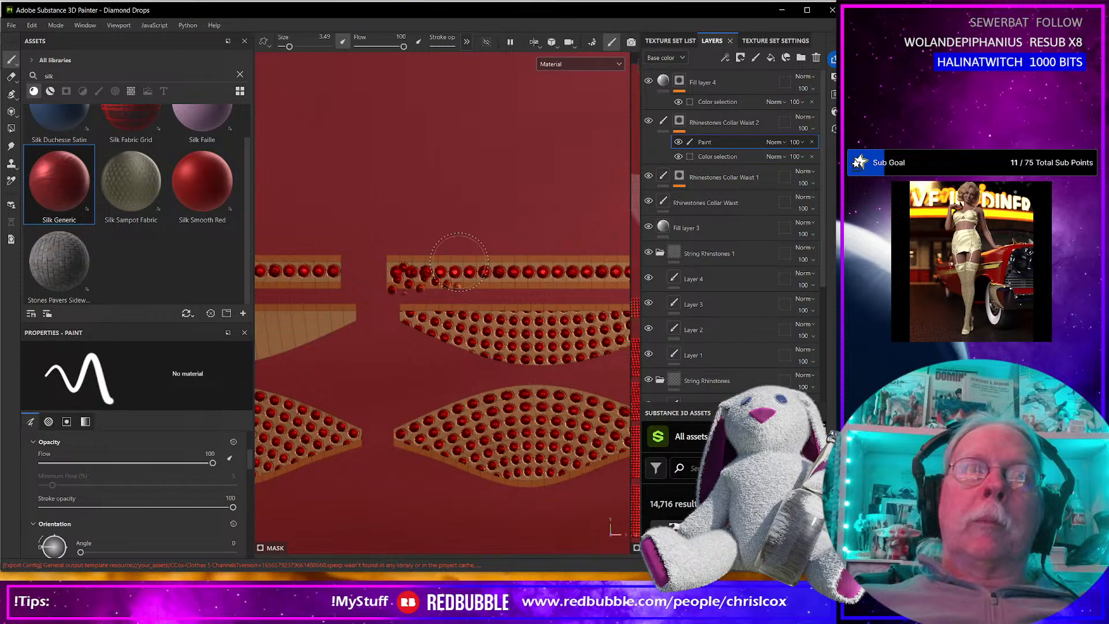
# Set the mask brush's alignment to UV and paint out the stray rhinestones on the right-hand strip.
pyautogui.scroll(-5, 117, 492)
pyautogui.scroll(-2, 117, 492)
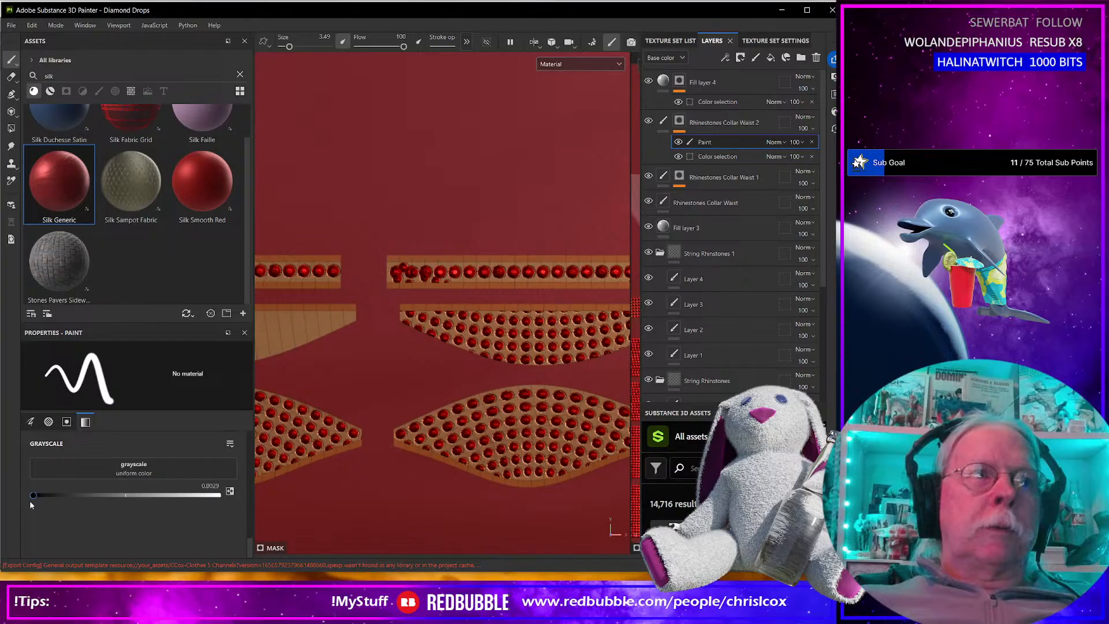
pyautogui.scroll(5, 115, 490)
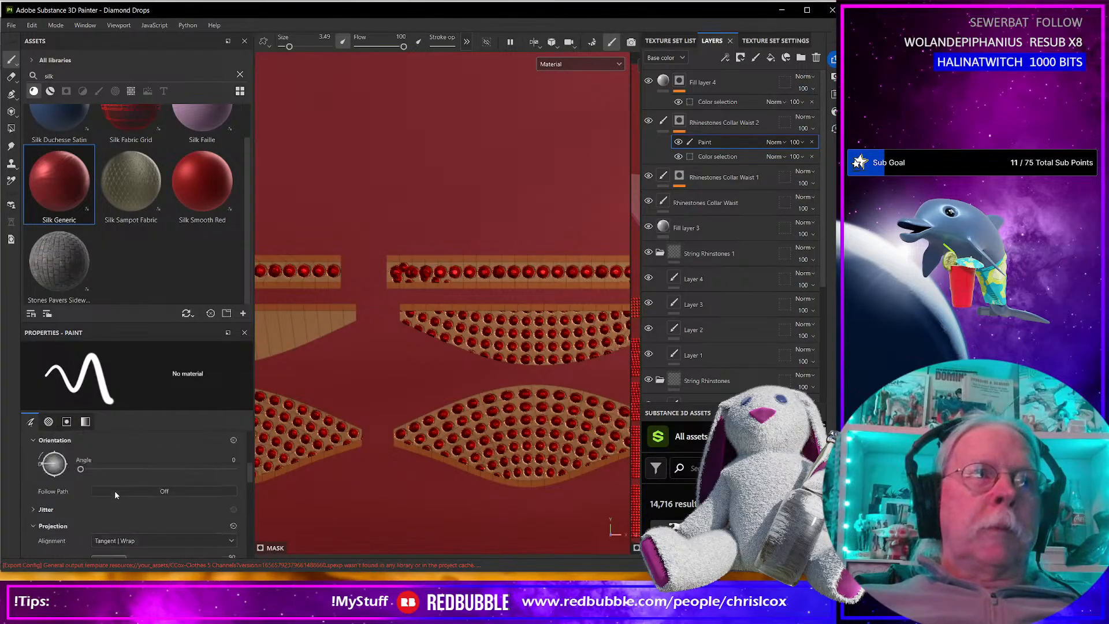
pyautogui.click(123, 508)
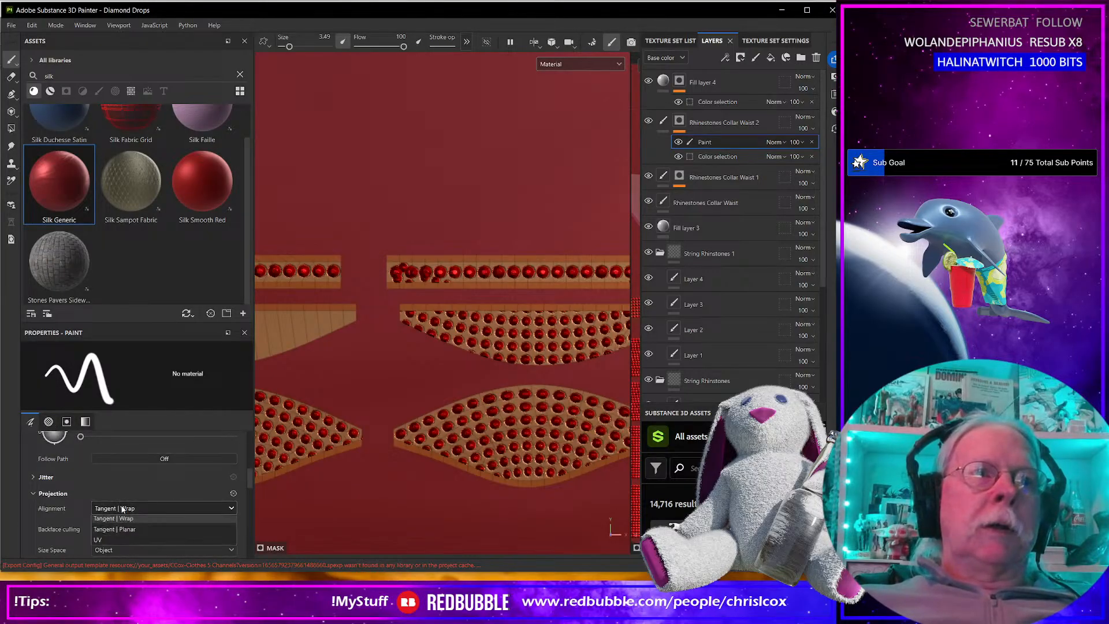
pyautogui.click(109, 553)
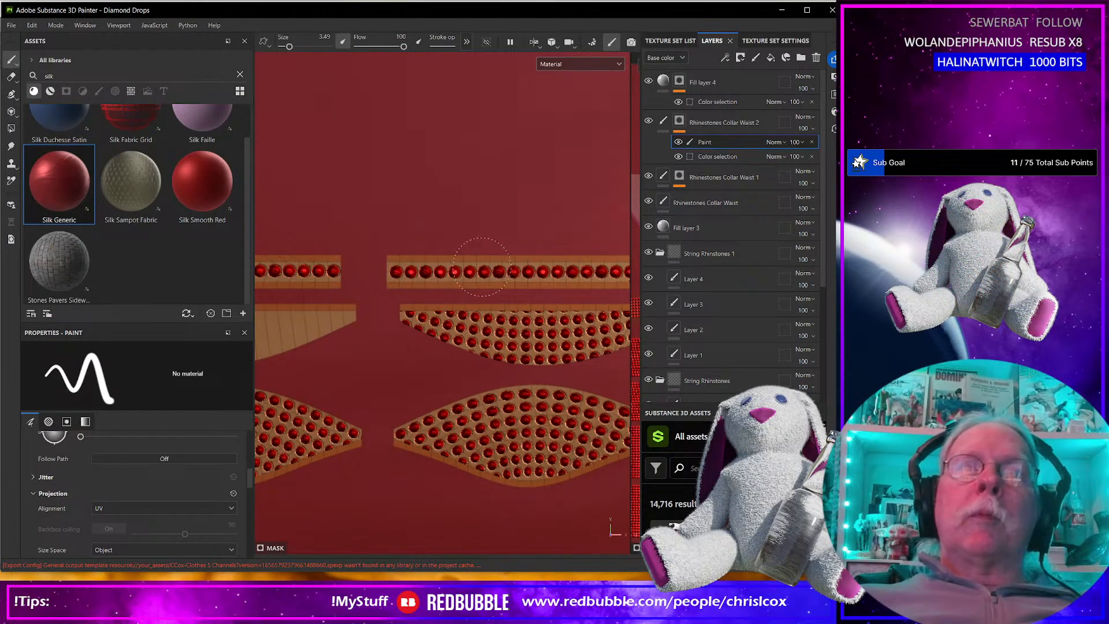
pyautogui.moveTo(469, 263); pyautogui.dragTo(337, 257, button='middle')
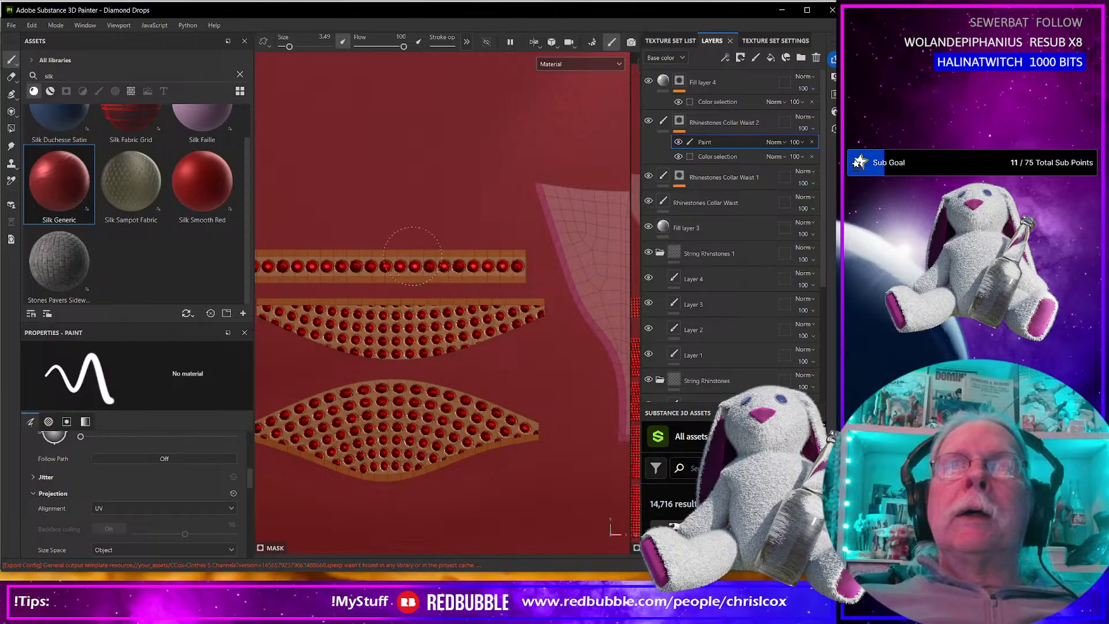
# Reshape Path 9 of Rhinestones Collar Waist 2 over the right-hand half-cup piece by moving its right end and middle points.
pyautogui.click(663, 120)
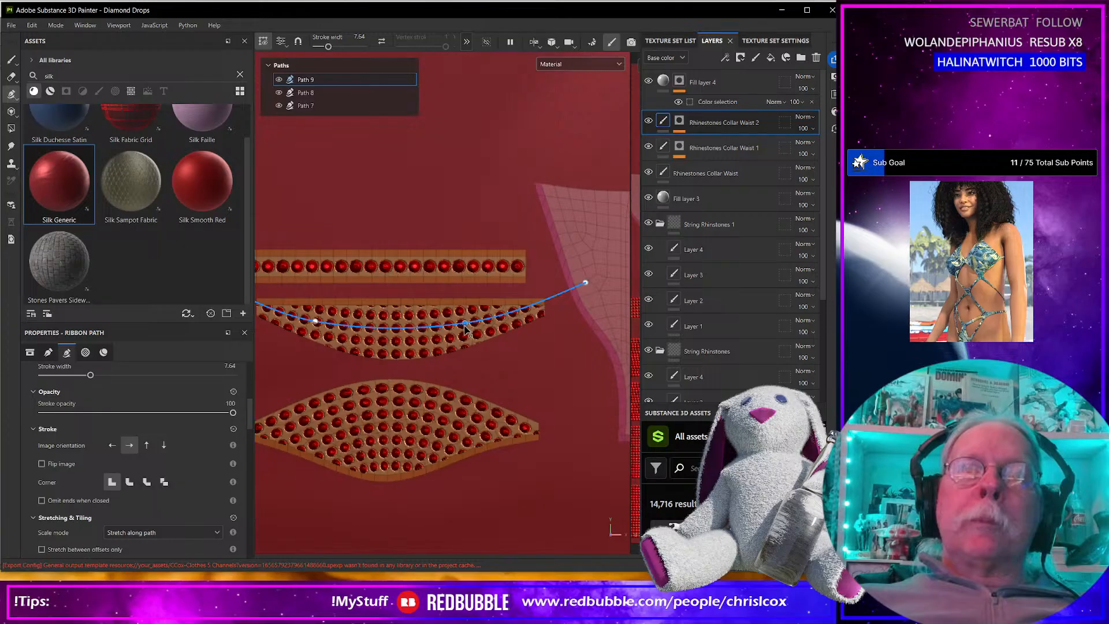
pyautogui.moveTo(463, 324); pyautogui.dragTo(460, 307)
pyautogui.moveTo(585, 282); pyautogui.dragTo(561, 246)
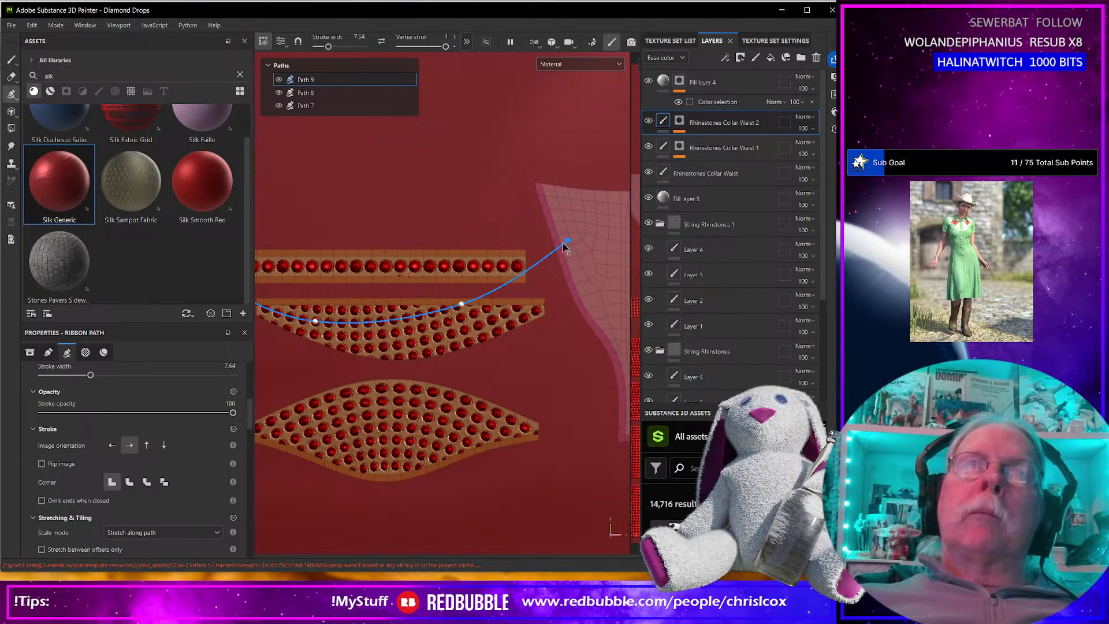
pyautogui.click(463, 300)
pyautogui.moveTo(315, 321); pyautogui.dragTo(396, 317)
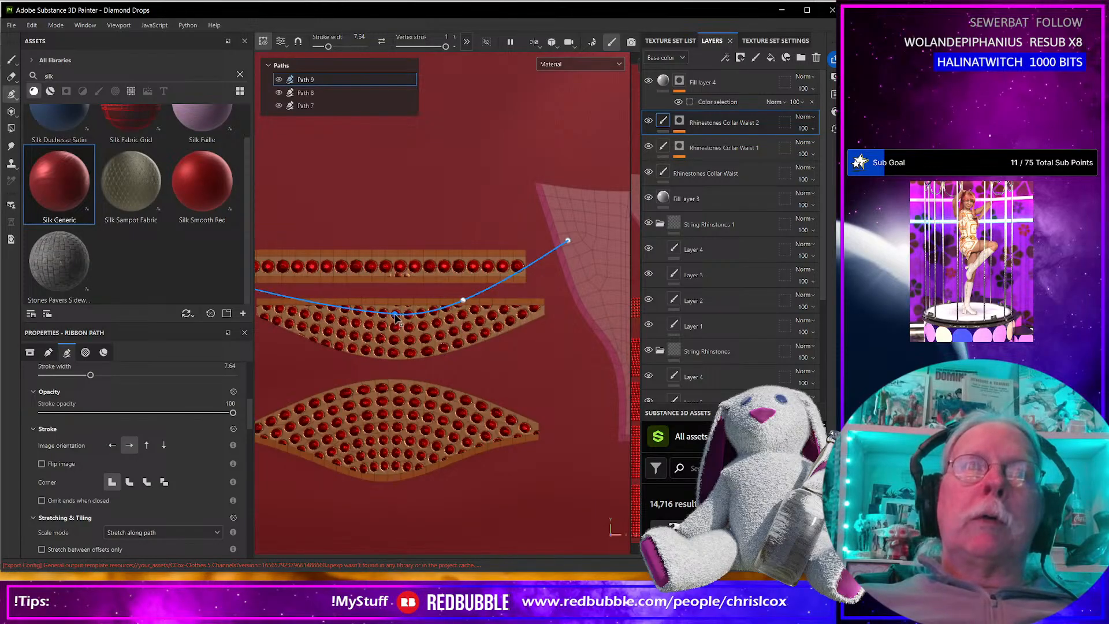
pyautogui.moveTo(317, 305); pyautogui.dragTo(326, 297)
# Adjust the left end of Path 9 and its neighbouring point around the half-cup's left corner, and finish editing the path.
pyautogui.keyDown('alt'); pyautogui.moveTo(352, 216); pyautogui.dragTo(498, 209, button='middle'); pyautogui.keyUp('alt')
pyautogui.hotkey('ctrl', 'z')
pyautogui.moveTo(355, 272); pyautogui.dragTo(367, 247)
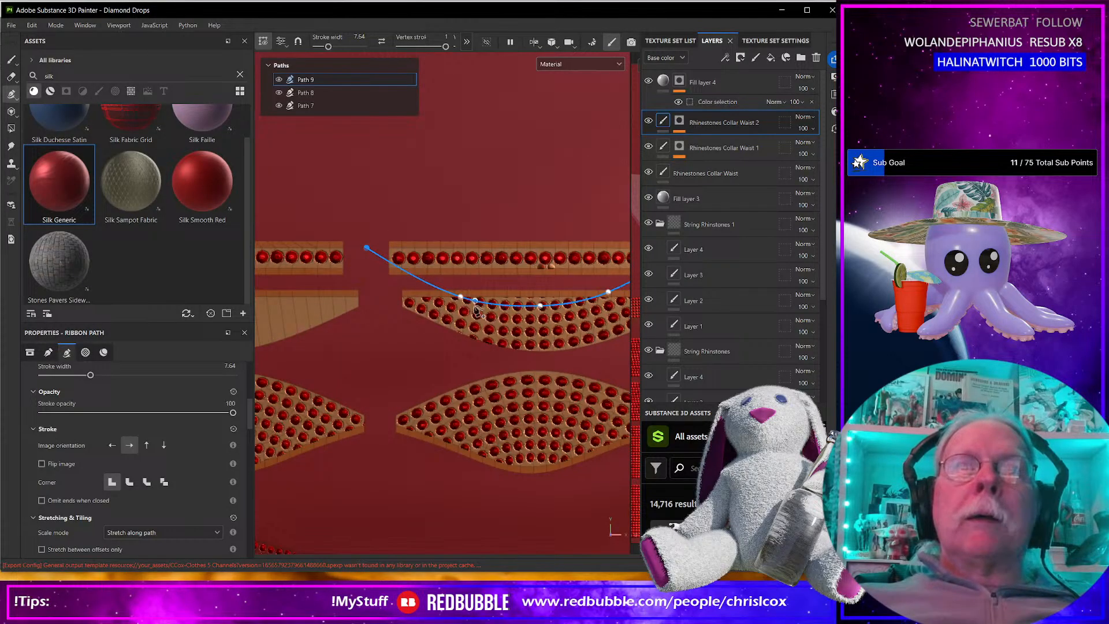
pyautogui.moveTo(460, 297); pyautogui.dragTo(470, 289)
pyautogui.moveTo(366, 248); pyautogui.dragTo(386, 250)
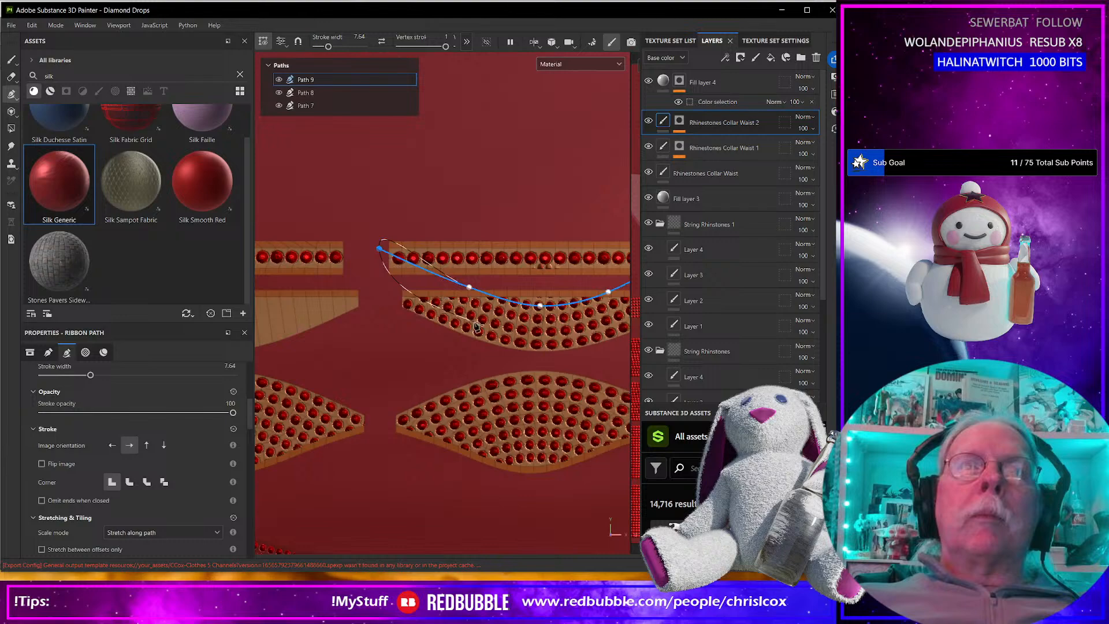
pyautogui.scroll(-2, 477, 327)
pyautogui.scroll(-2, 477, 326)
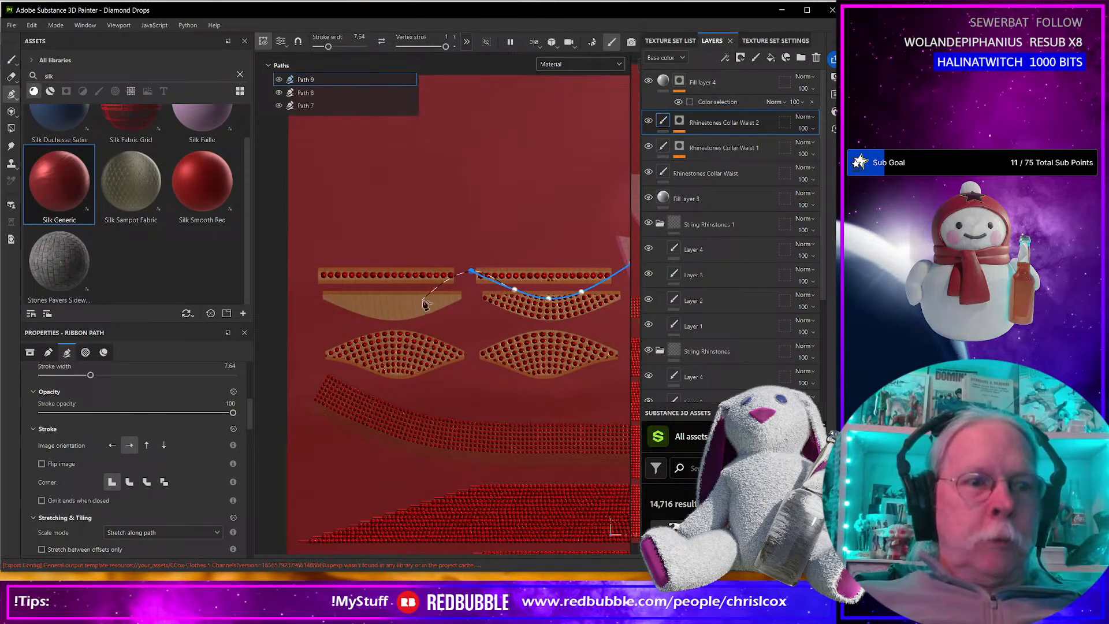
pyautogui.press('Escape')
# Draw a four-point curved rhinestone ribbon path across the empty left-hand half-cup piece on Rhinestones Collar Waist 2.
pyautogui.scroll(2, 427, 326)
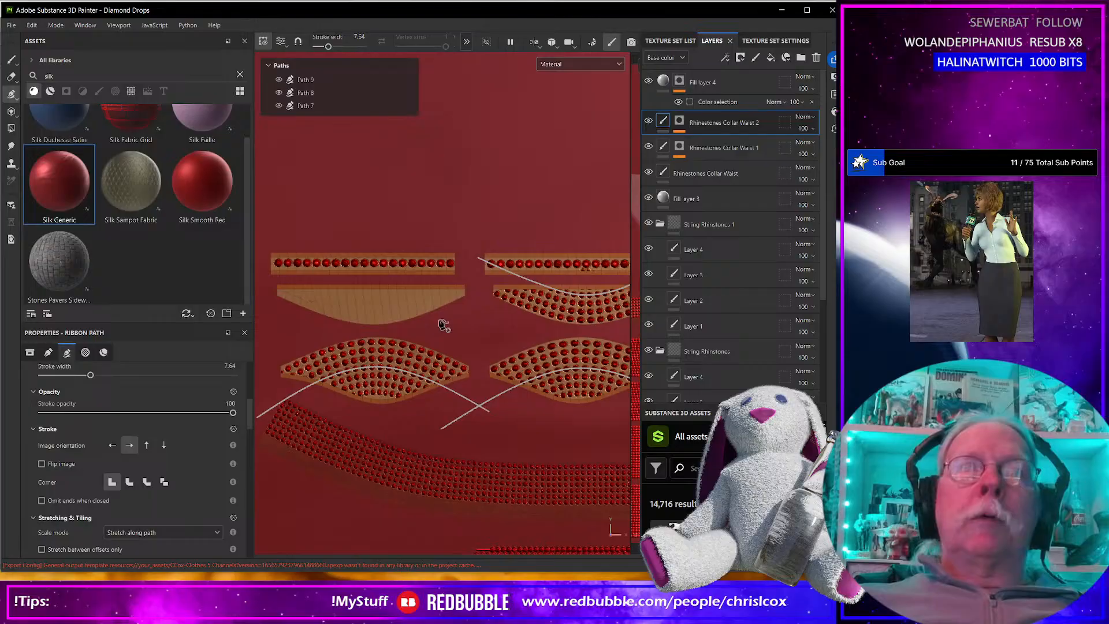
pyautogui.click(327, 295)
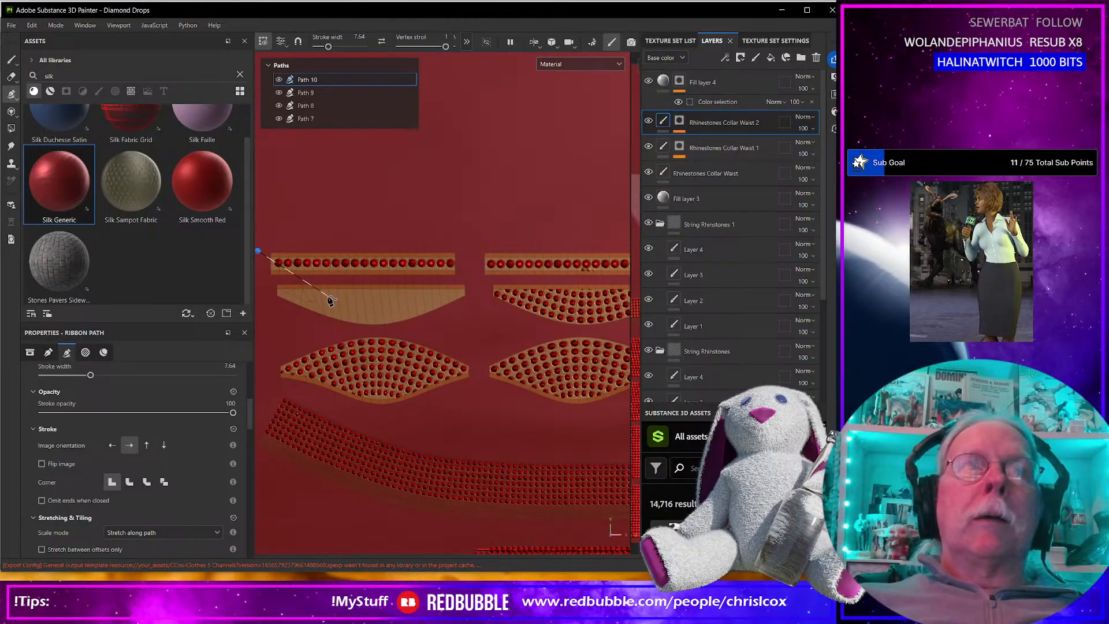
pyautogui.click(413, 296)
pyautogui.click(488, 244)
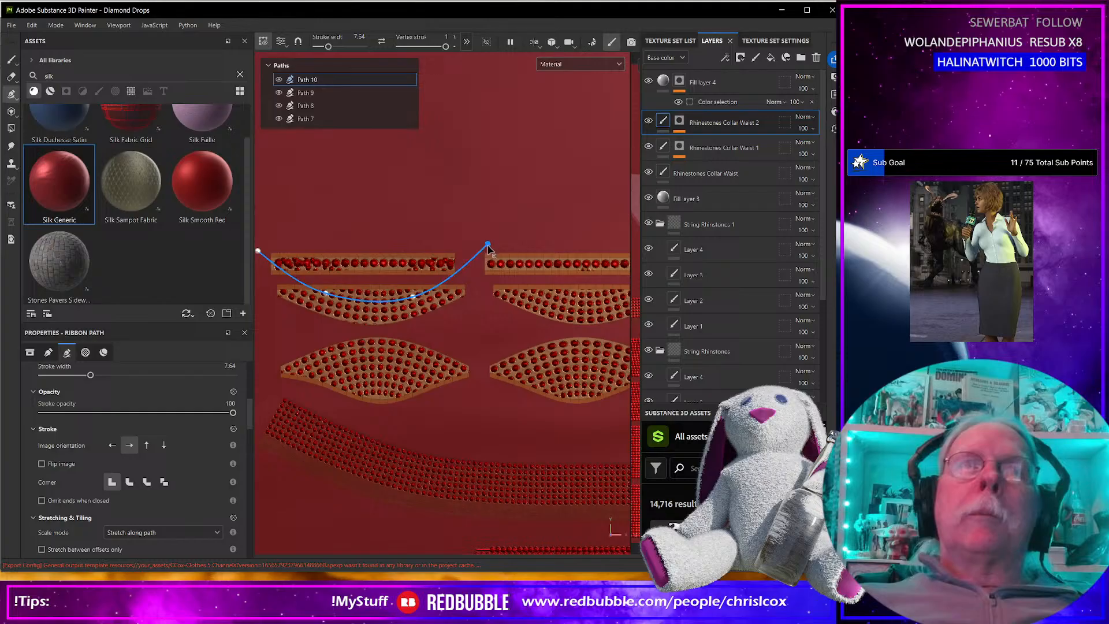
# Fine-tune the new path's end and middle points so its rhinestones follow the left-hand half-cup's curve.
pyautogui.moveTo(413, 297); pyautogui.dragTo(412, 288)
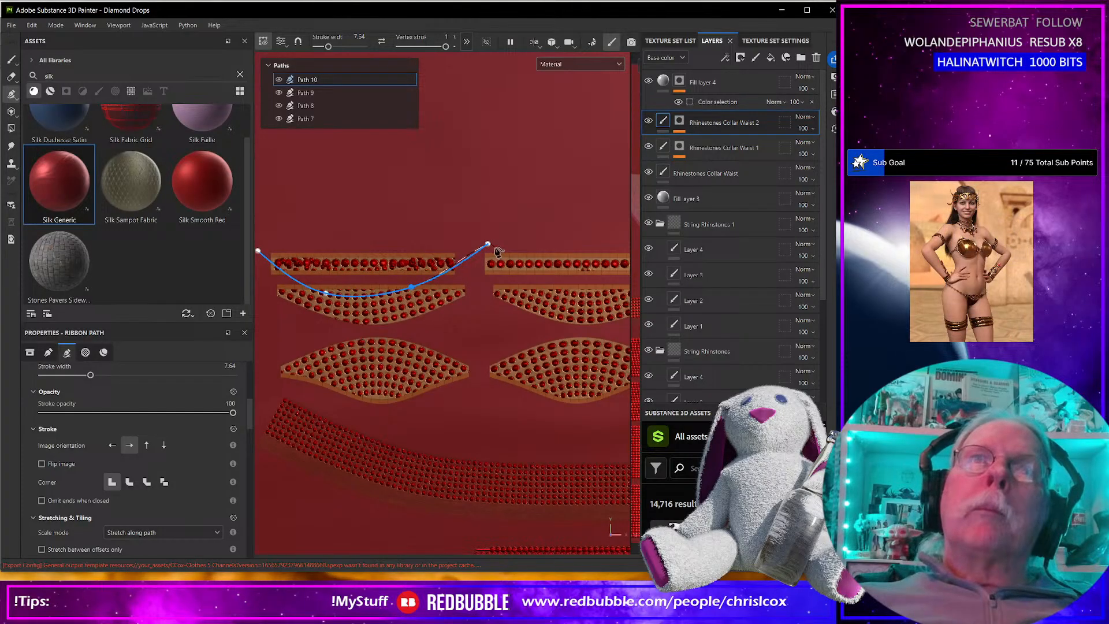
pyautogui.moveTo(488, 245); pyautogui.dragTo(483, 250)
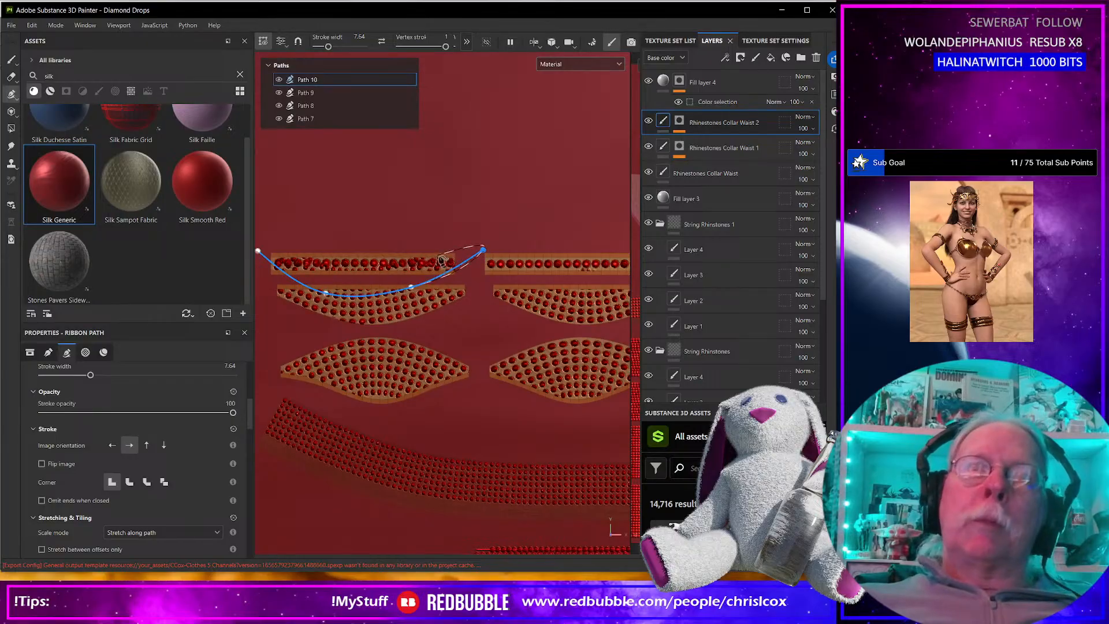
pyautogui.moveTo(264, 256); pyautogui.dragTo(262, 241)
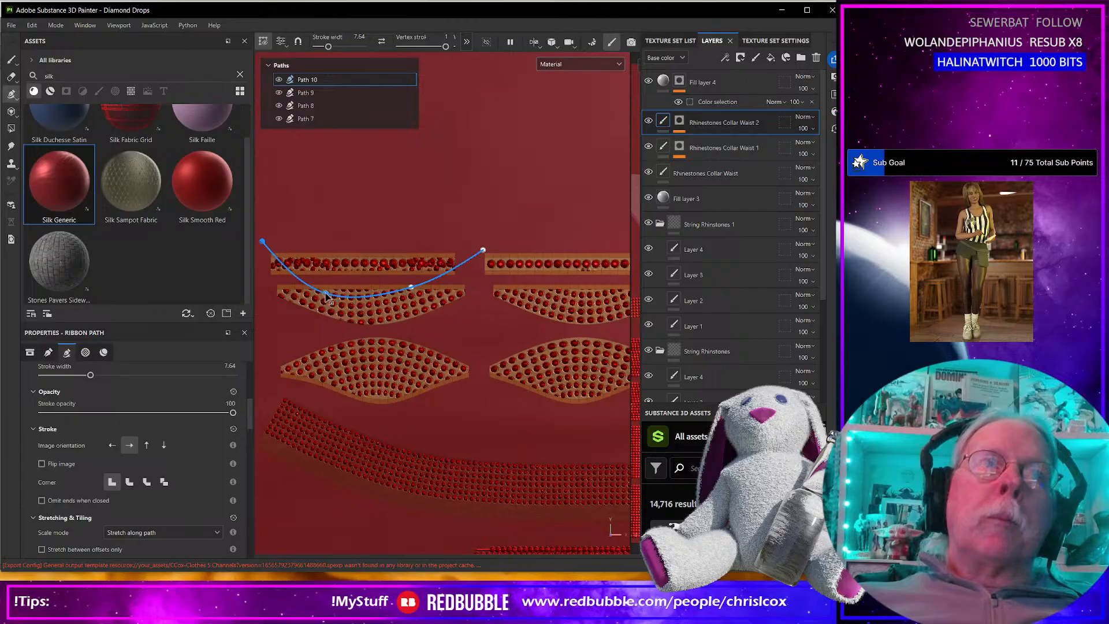
pyautogui.moveTo(331, 294); pyautogui.dragTo(338, 291)
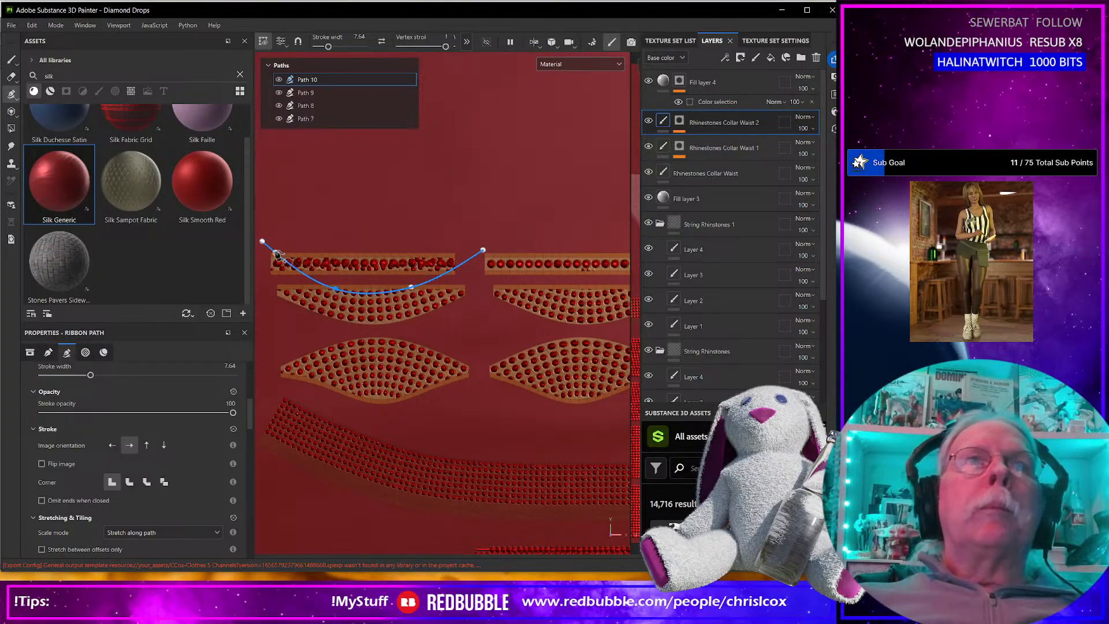
pyautogui.moveTo(262, 243); pyautogui.dragTo(255, 243)
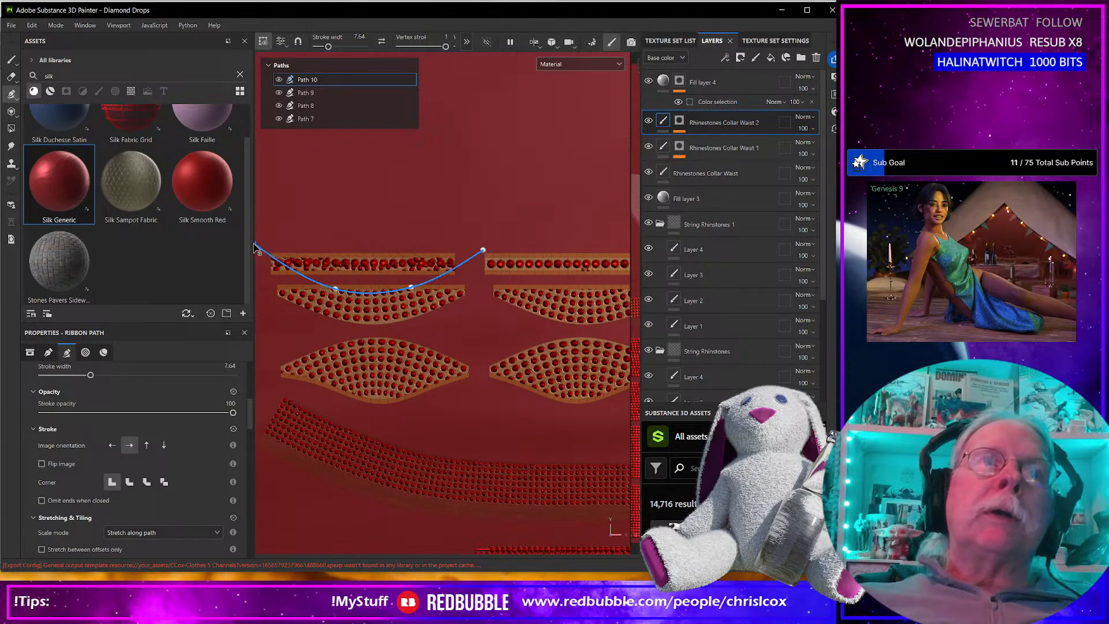
# Paint out the stray rhinestones along the left-hand strip in the Paint effect on the Rhinestones Collar Waist 2 mask.
pyautogui.click(691, 124)
pyautogui.click(682, 145)
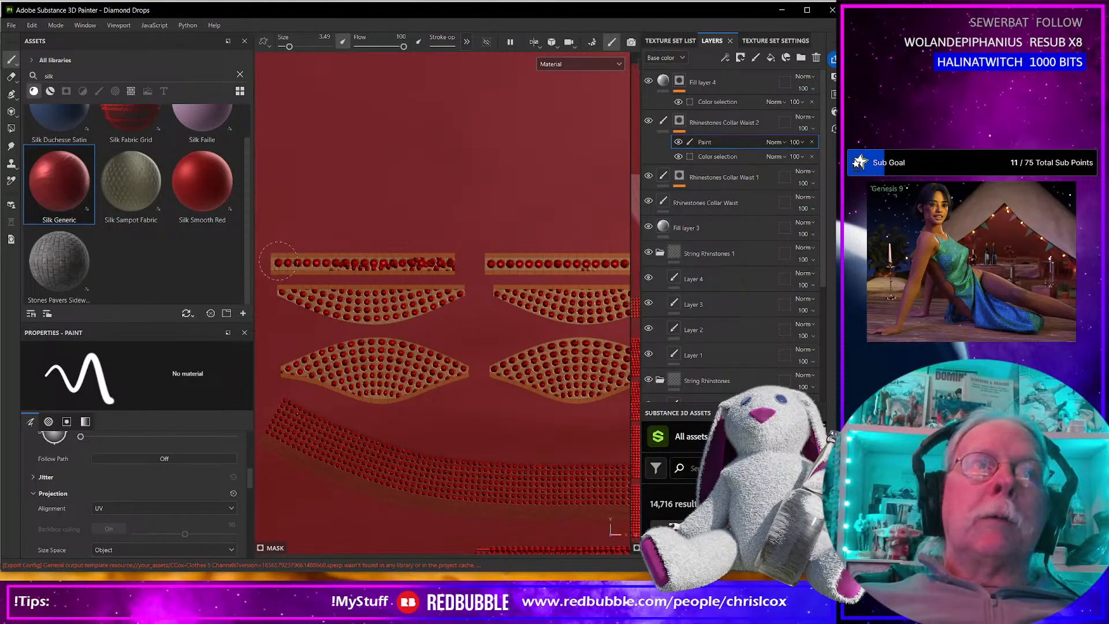
pyautogui.moveTo(314, 260); pyautogui.dragTo(433, 254)
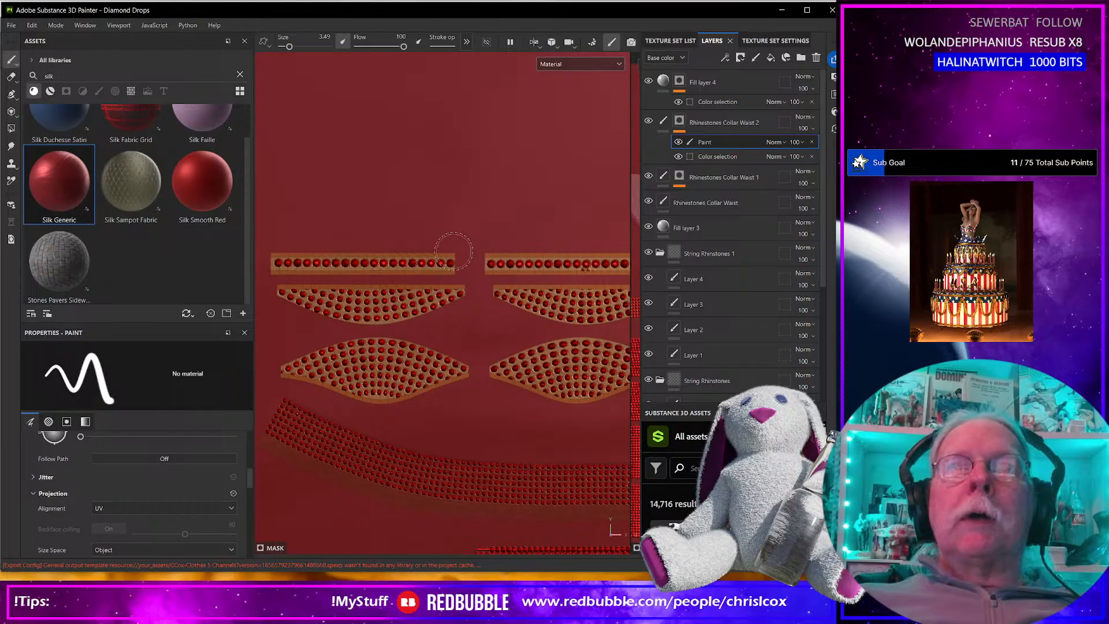
# Examine the rhinestone coverage of the bra top, collar, waistband and hanging strings on the 3D model.
pyautogui.scroll(-8, 454, 250)
pyautogui.moveTo(328, 286)
pyautogui.keyDown('alt'); pyautogui.mouseDown(button='middle')
pyautogui.moveTo(476, 270)
pyautogui.moveTo(304, 262)
pyautogui.moveTo(455, 285)
pyautogui.mouseUp(button='middle'); pyautogui.keyUp('alt')
pyautogui.scroll(3, 306, 267)
pyautogui.scroll(3, 433, 291)
pyautogui.keyDown('alt'); pyautogui.moveTo(327, 311); pyautogui.dragTo(416, 322, button='middle'); pyautogui.keyUp('alt')
pyautogui.scroll(2, 507, 328)
pyautogui.keyDown('alt'); pyautogui.moveTo(292, 350); pyautogui.dragTo(340, 275, button='middle'); pyautogui.keyUp('alt')
pyautogui.scroll(-1, 544, 317)
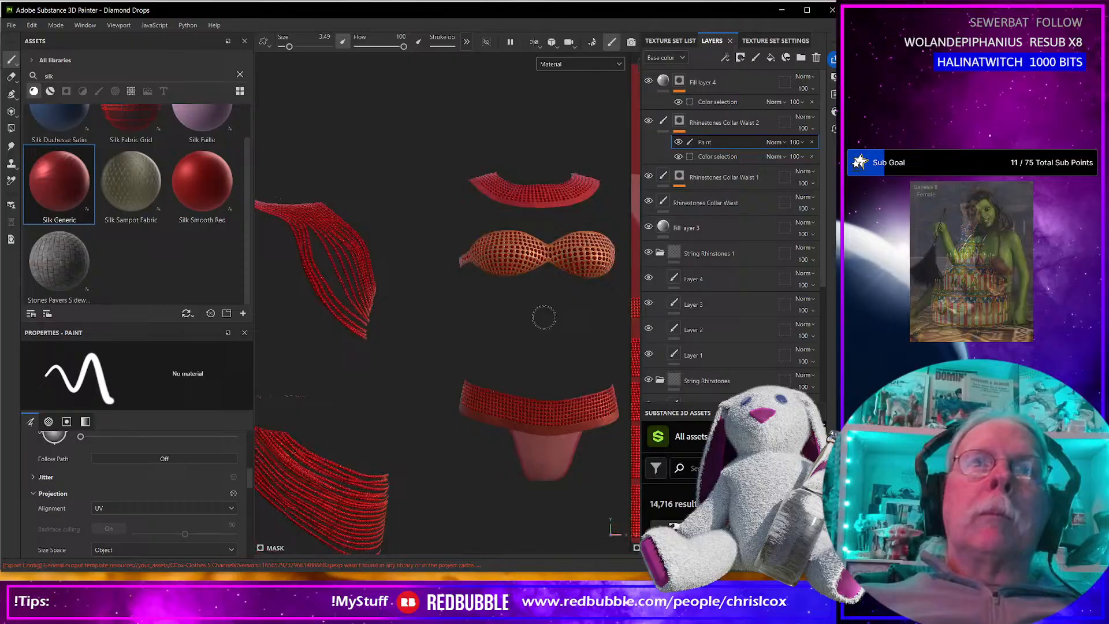
pyautogui.scroll(-2, 544, 317)
pyautogui.scroll(-1, 482, 306)
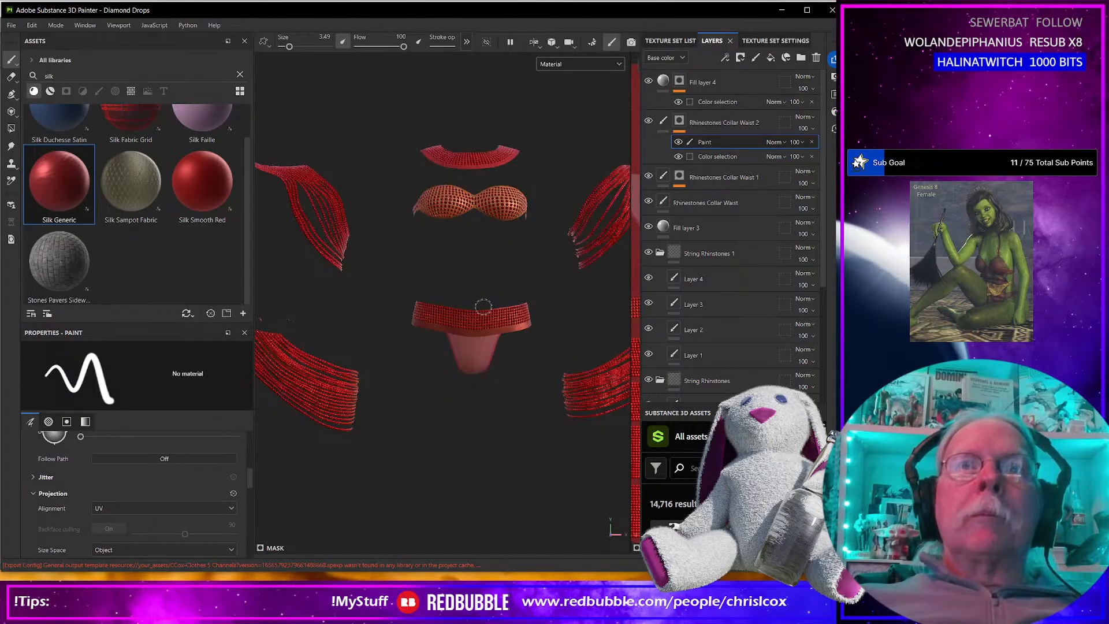
pyautogui.scroll(2, 482, 306)
pyautogui.scroll(-2, 505, 332)
pyautogui.keyDown('alt'); pyautogui.moveTo(505, 330); pyautogui.dragTo(392, 322, button='middle'); pyautogui.keyUp('alt')
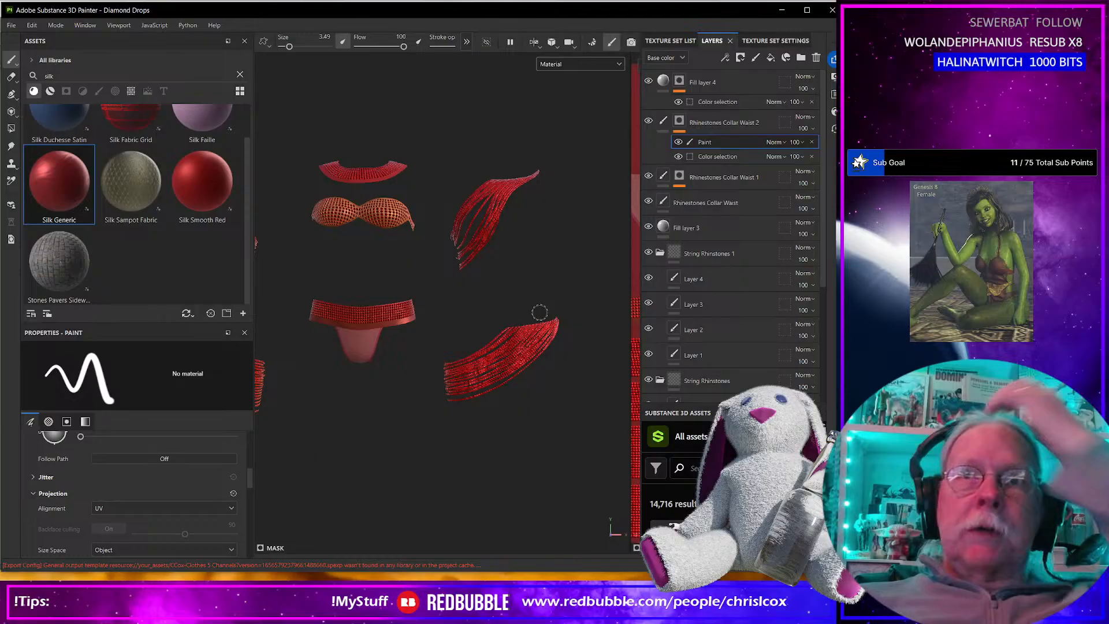
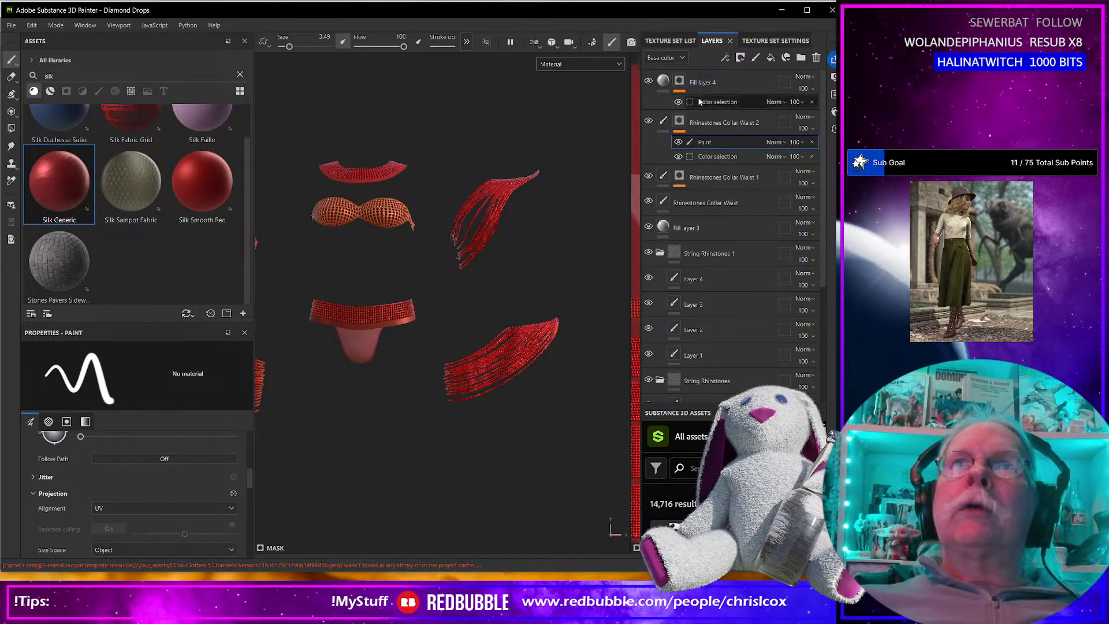
# Examine the Fill layer 4 and Rhinestones Collar Waist 2 masks against the UV layout.
pyautogui.click(680, 81)
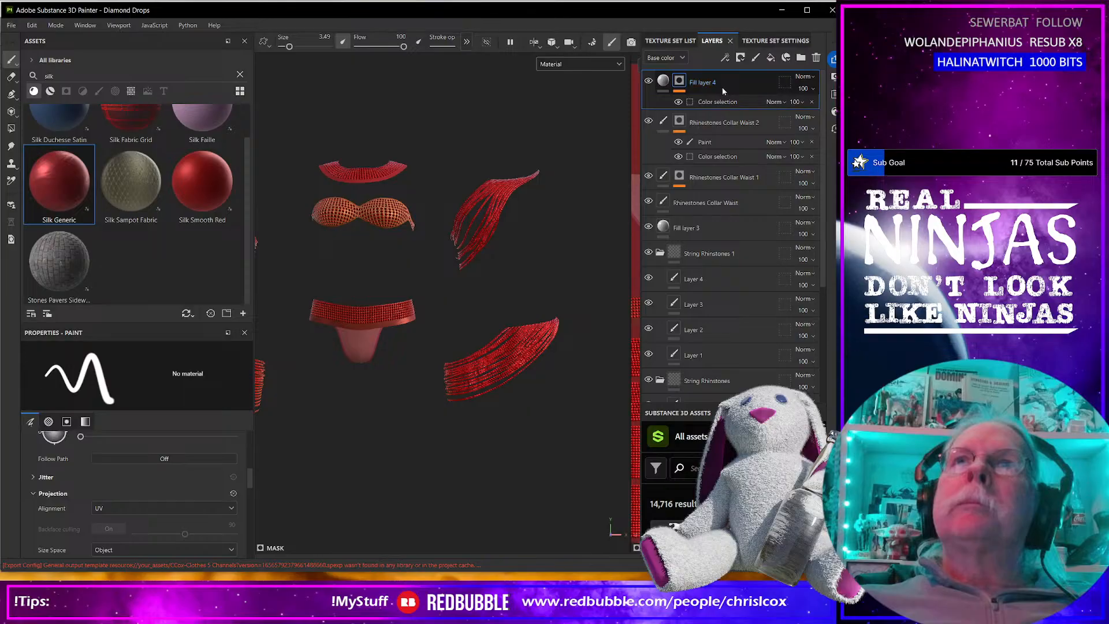
pyautogui.click(710, 123)
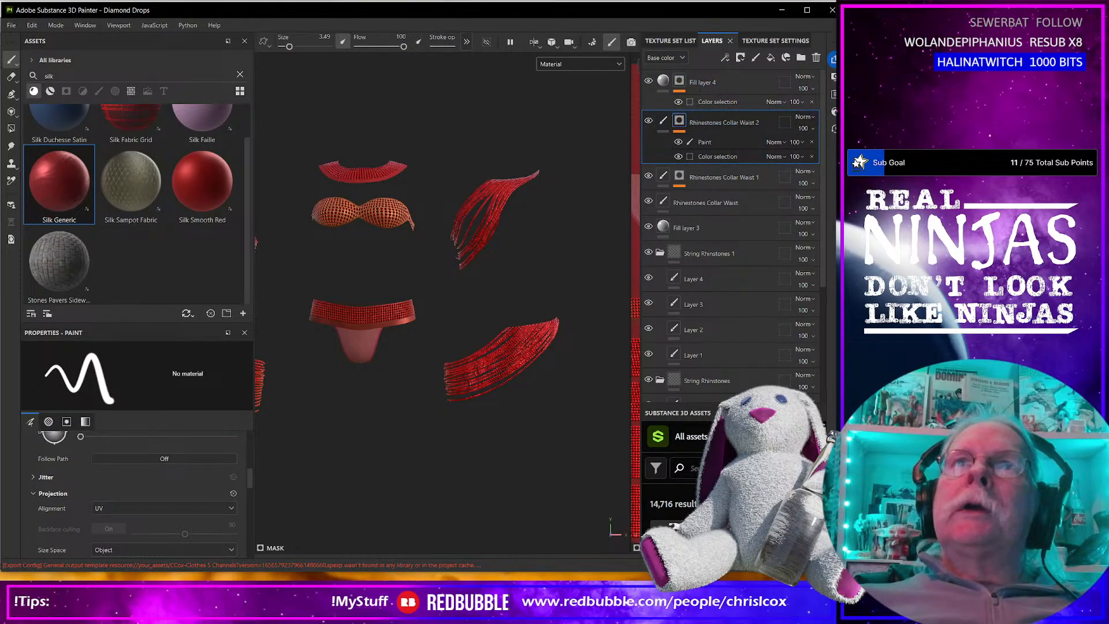
pyautogui.press('F1')
pyautogui.click(710, 81)
pyautogui.keyDown('shift'); pyautogui.click(713, 122); pyautogui.keyUp('shift')
pyautogui.click(711, 82)
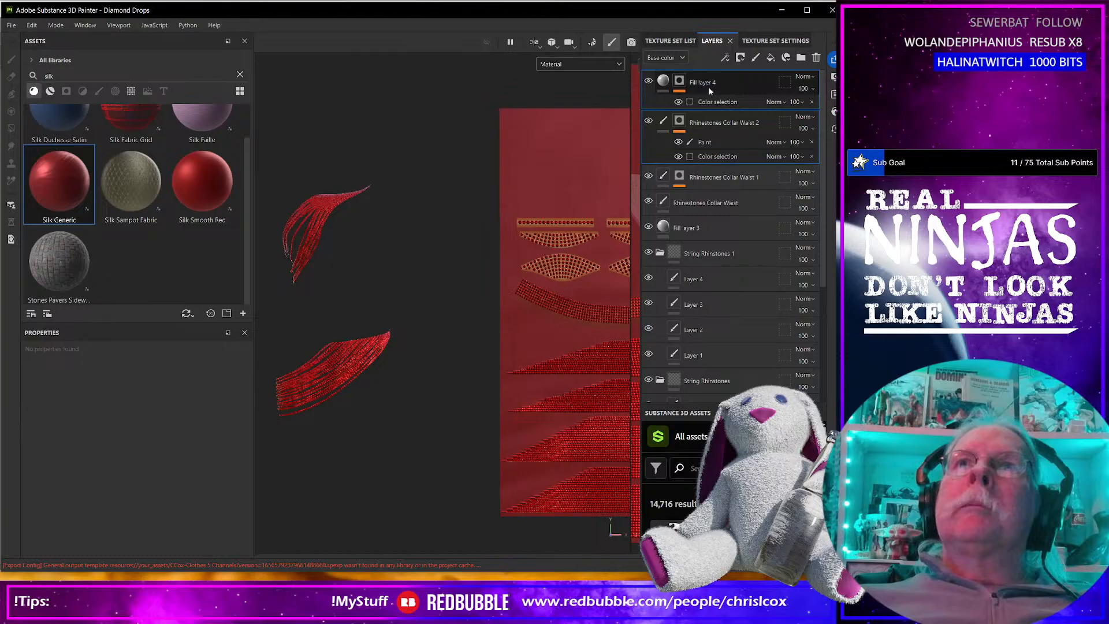
pyautogui.click(709, 128)
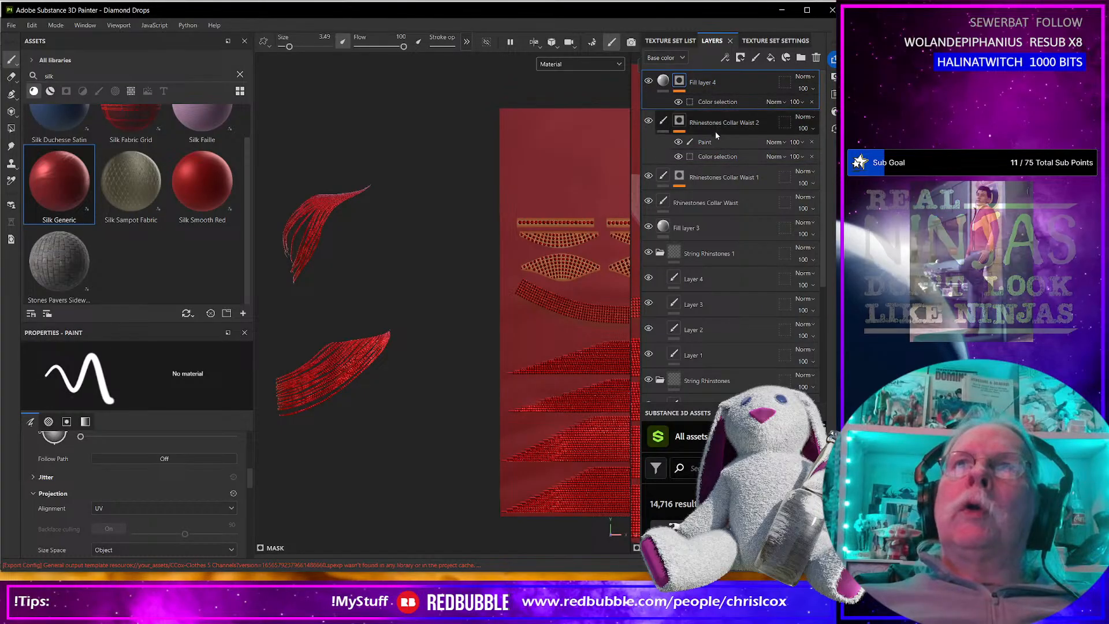
pyautogui.click(713, 81)
pyautogui.moveTo(541, 222); pyautogui.dragTo(331, 207, button='middle')
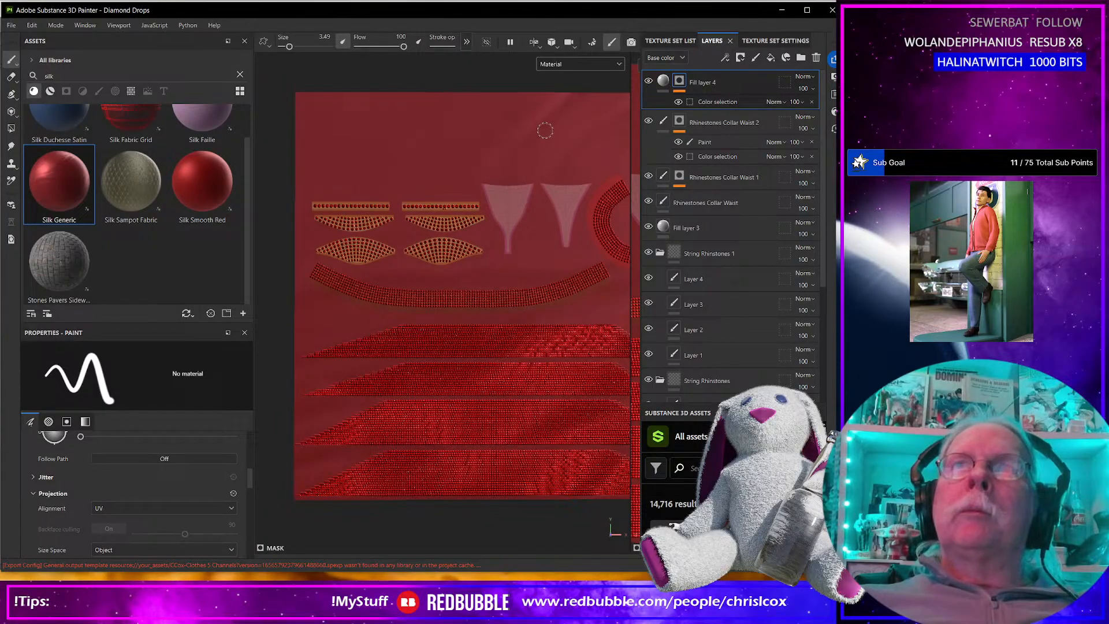
# Hide Fill layer 4 and Fill layer 1 in the layer stack.
pyautogui.click(591, 62)
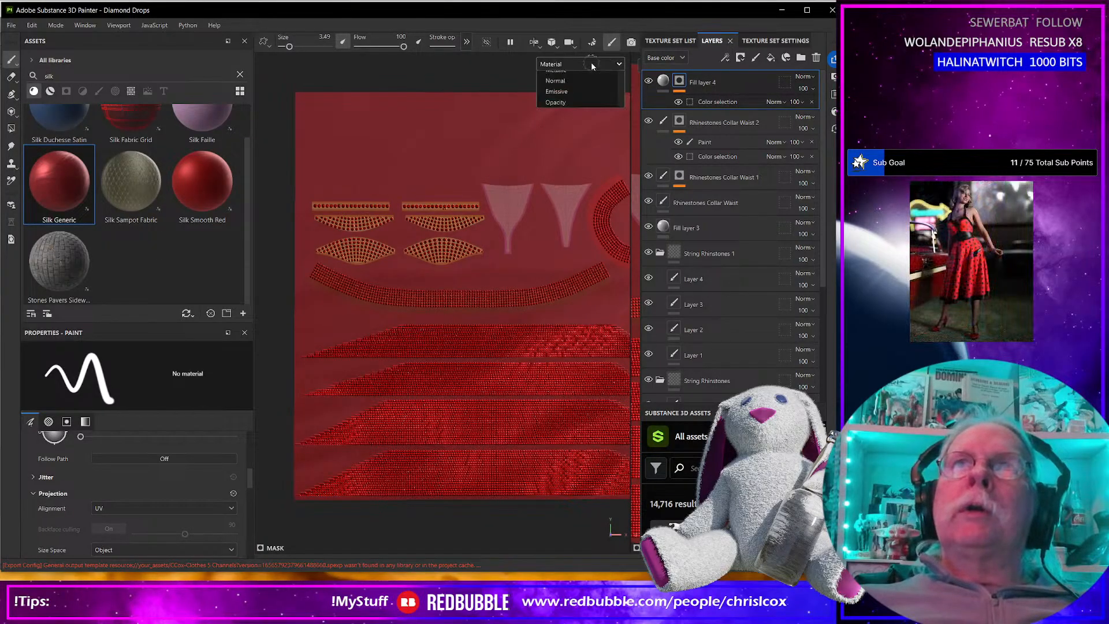
pyautogui.click(648, 80)
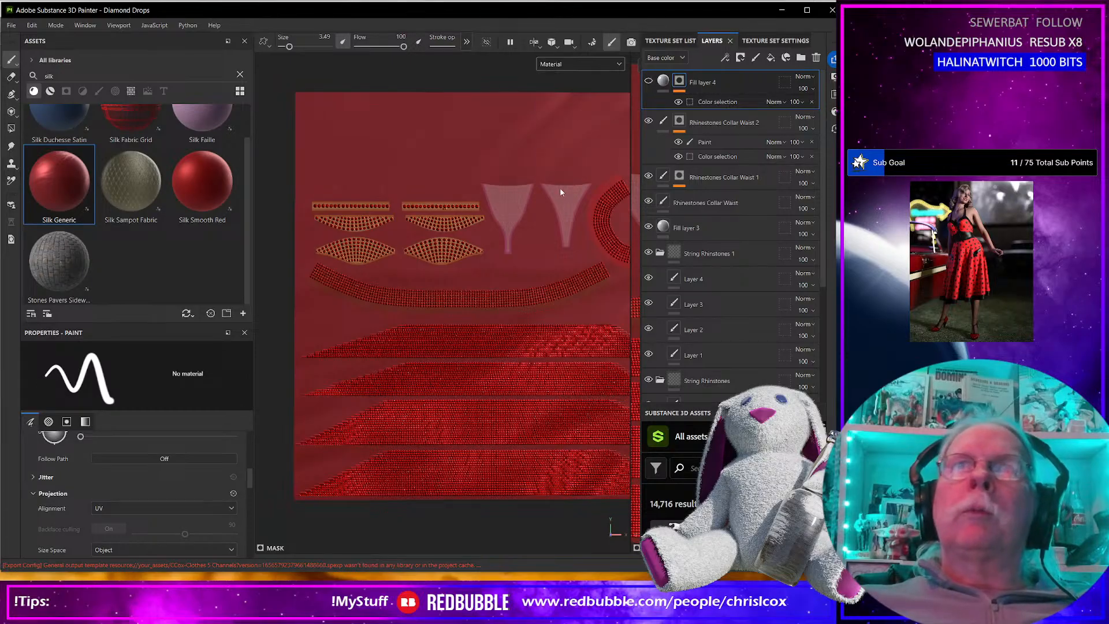
pyautogui.scroll(-3, 710, 260)
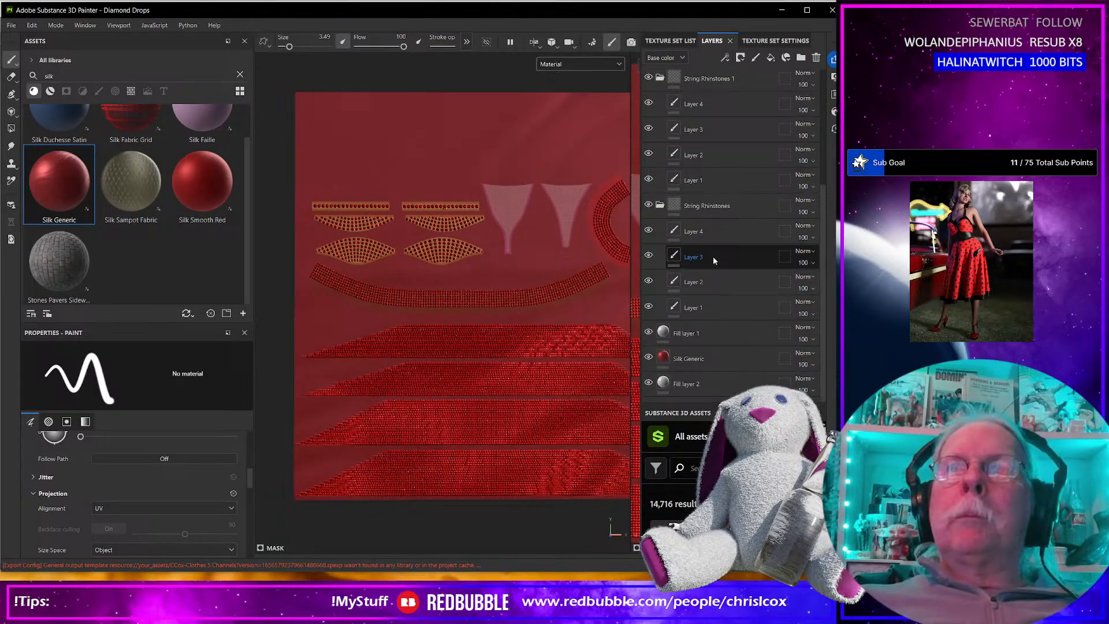
pyautogui.click(648, 332)
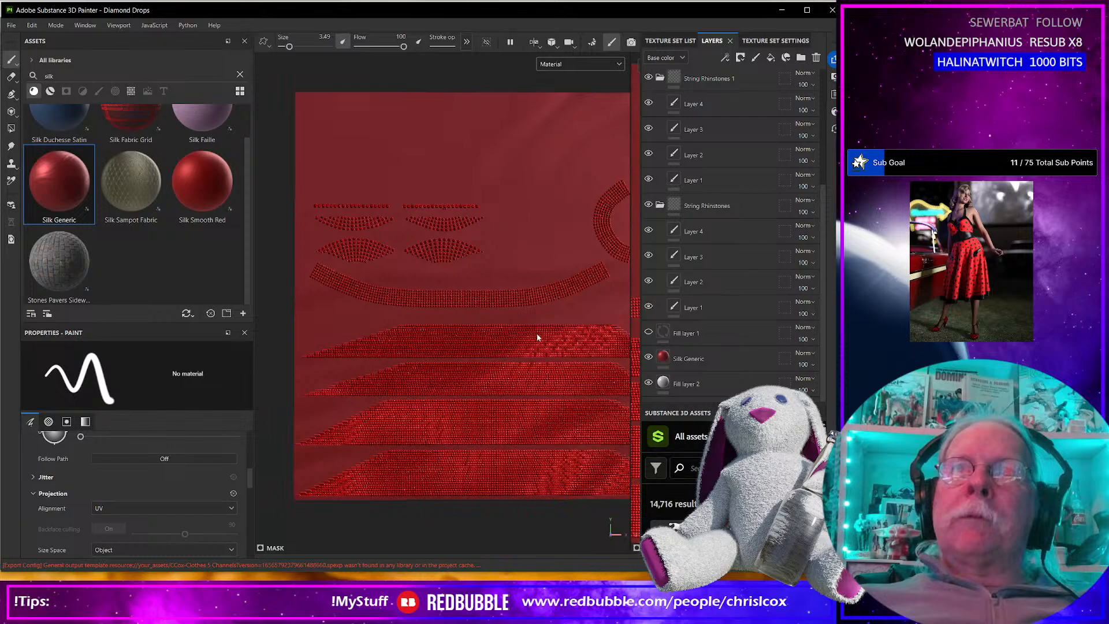
# Examine the bare silk and rhinestones on the UV layout and on the 3D model's waistband and thong.
pyautogui.scroll(4, 456, 322)
pyautogui.scroll(-4, 456, 321)
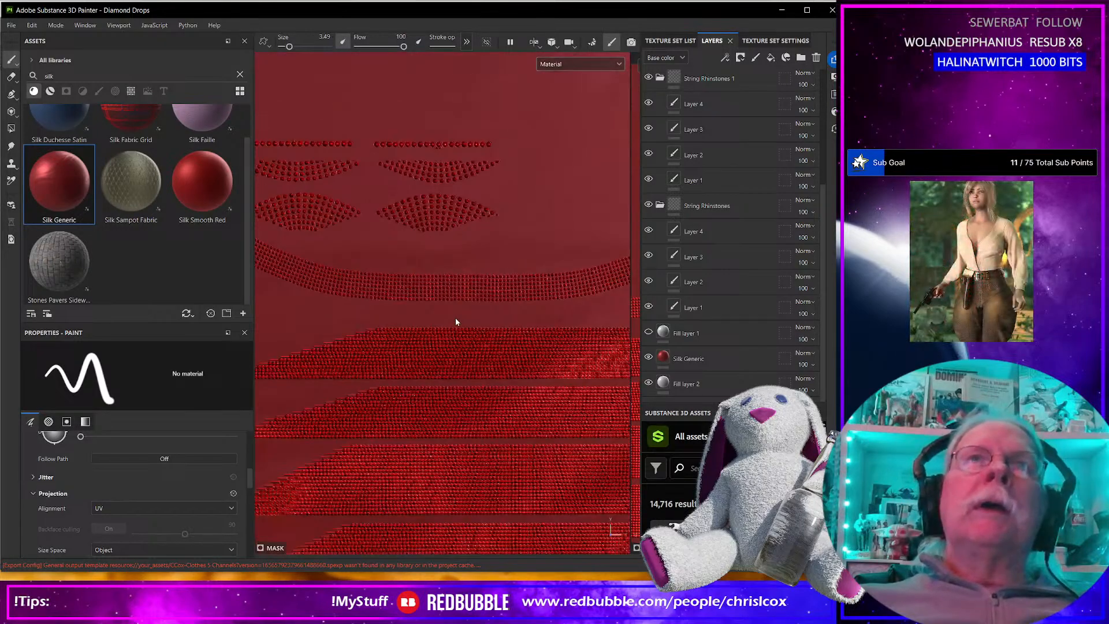
pyautogui.scroll(-2, 455, 322)
pyautogui.keyDown('alt'); pyautogui.moveTo(421, 317); pyautogui.dragTo(562, 299, button='middle'); pyautogui.keyUp('alt')
pyautogui.keyDown('alt'); pyautogui.moveTo(368, 316); pyautogui.dragTo(514, 317, button='middle'); pyautogui.keyUp('alt')
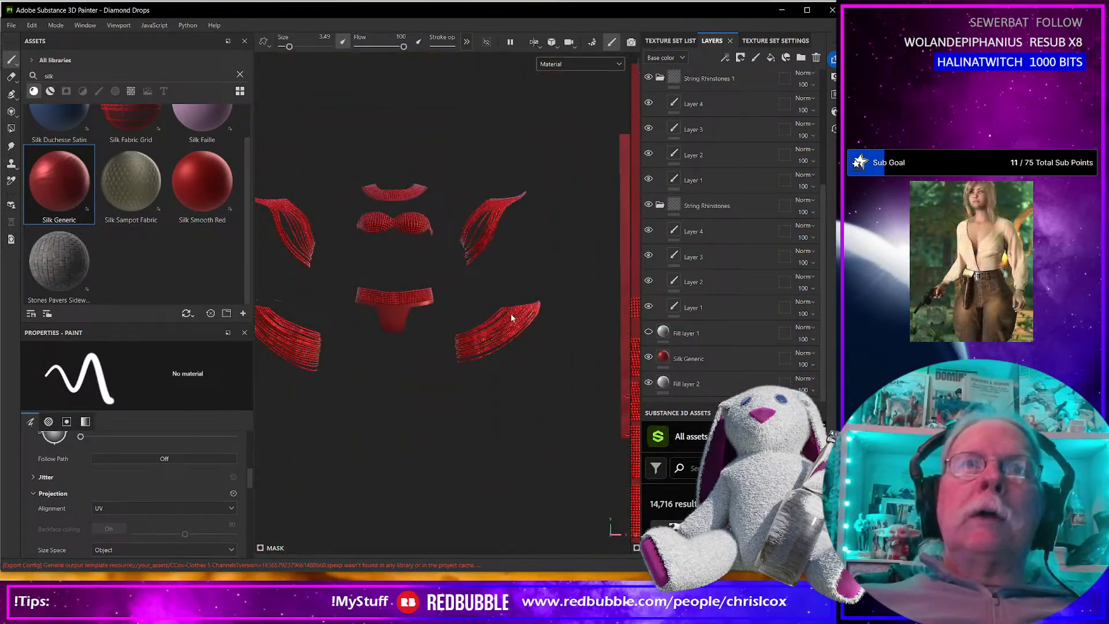
pyautogui.scroll(5, 382, 317)
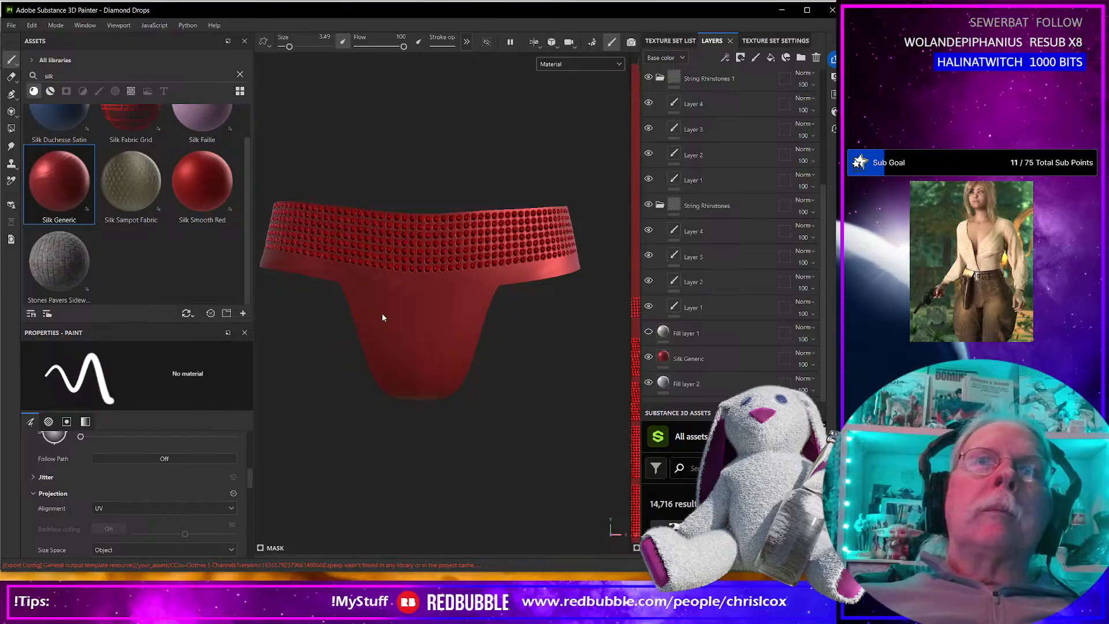
pyautogui.scroll(-3, 383, 317)
pyautogui.scroll(6, 382, 316)
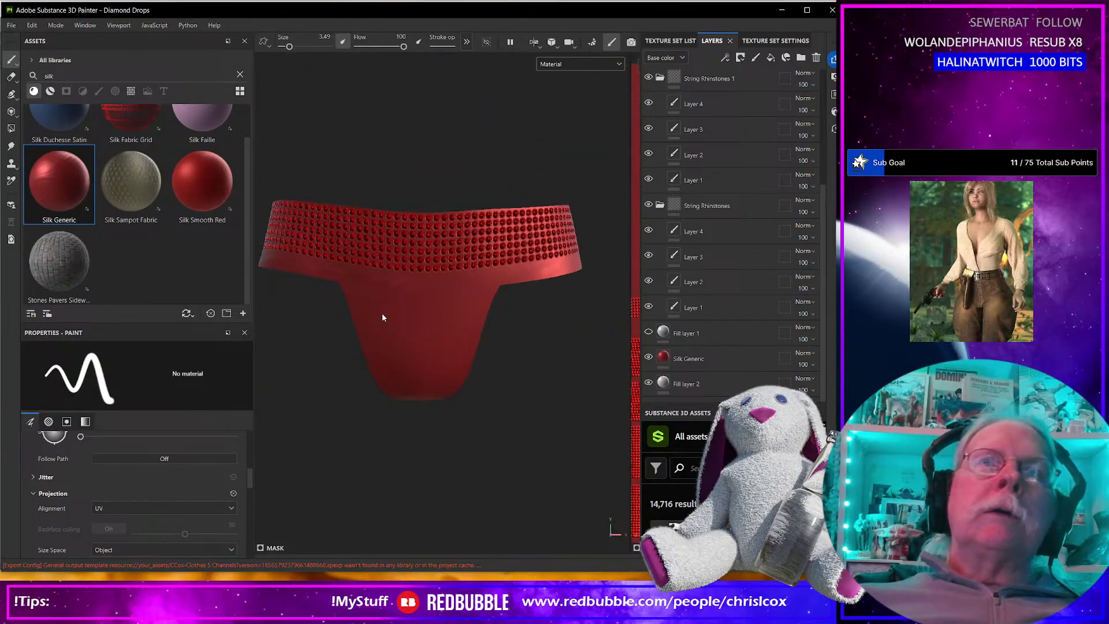
pyautogui.moveTo(384, 317)
pyautogui.keyDown('alt'); pyautogui.mouseDown()
pyautogui.moveTo(396, 235)
pyautogui.moveTo(372, 322)
pyautogui.moveTo(393, 303)
pyautogui.mouseUp(); pyautogui.keyUp('alt')
# Enable the normal channel in the Silk Generic fill layer's material.
pyautogui.click(691, 359)
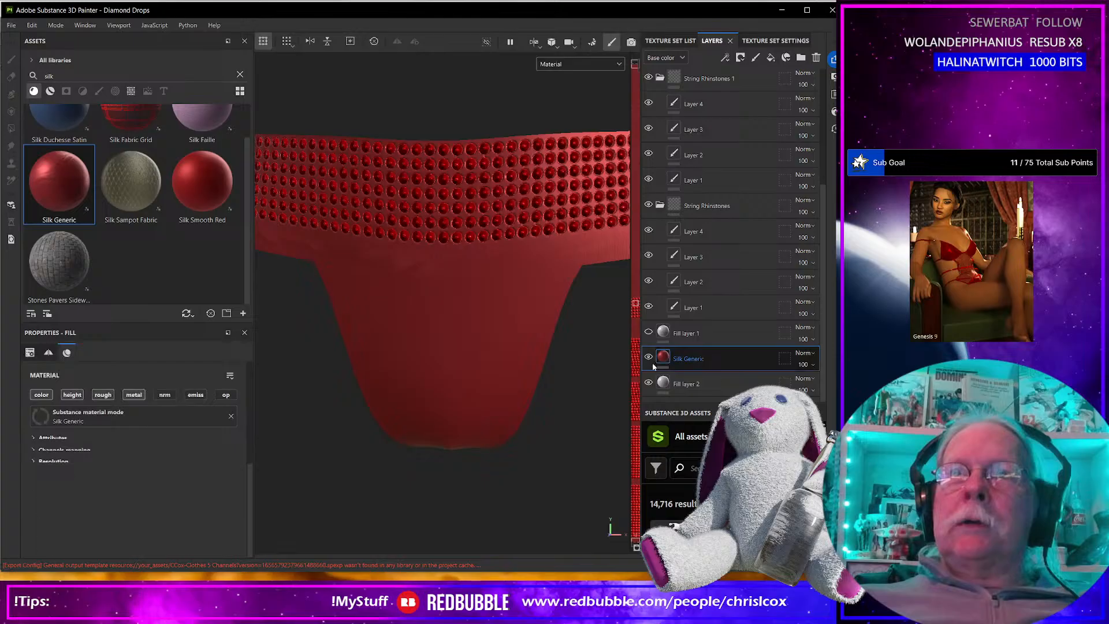
pyautogui.scroll(-5, 112, 455)
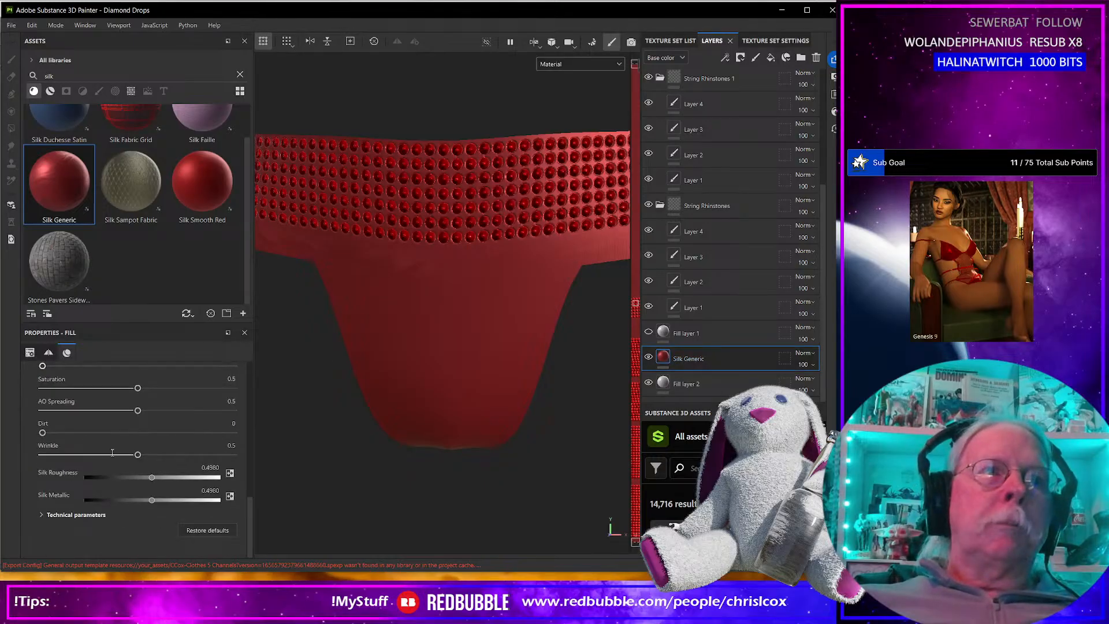
pyautogui.scroll(5, 128, 489)
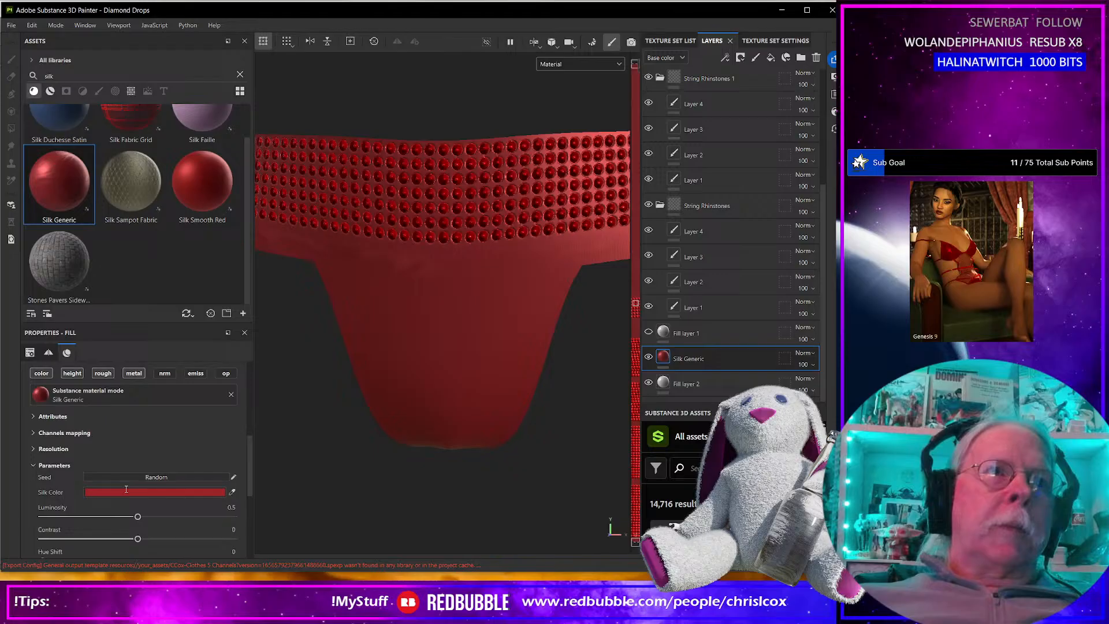
pyautogui.scroll(4, 126, 489)
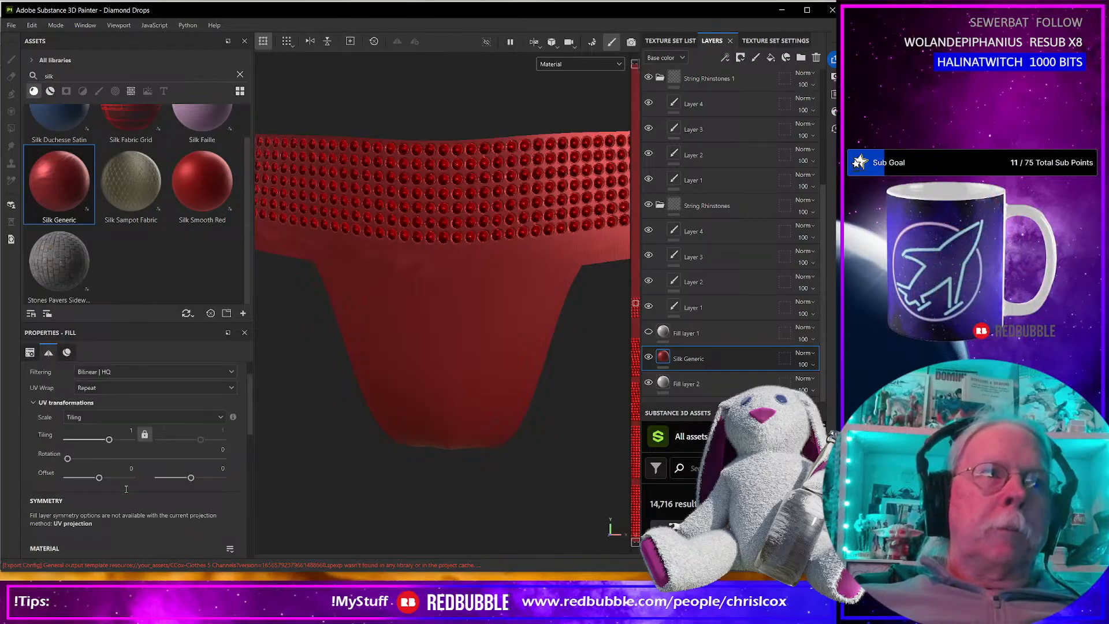
pyautogui.scroll(-1, 126, 489)
pyautogui.click(165, 502)
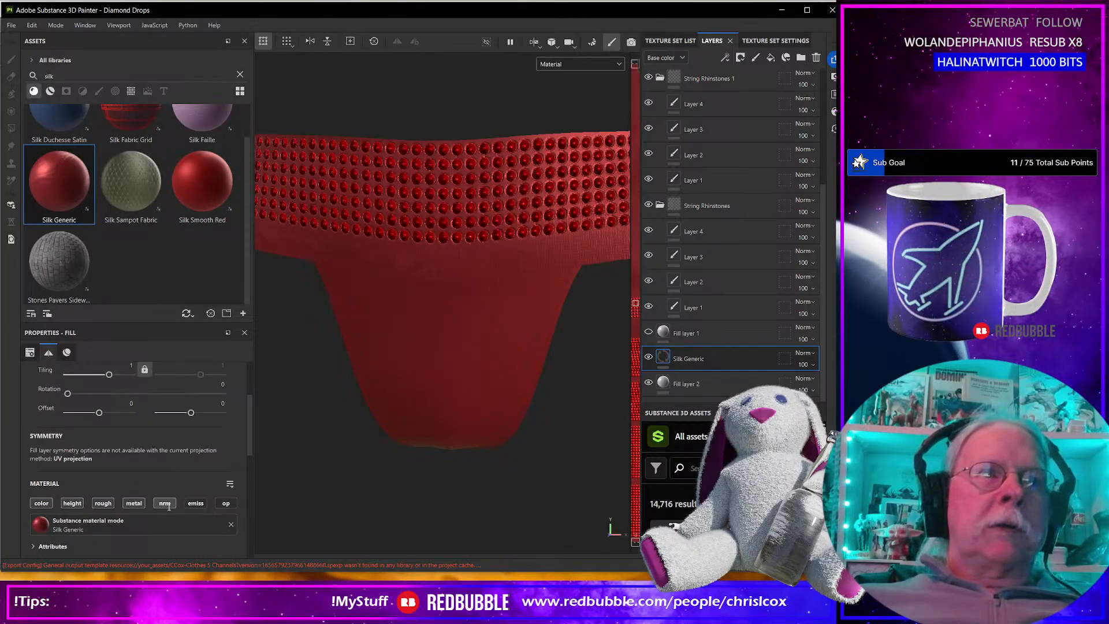
# Try a tri-planar projection with 0.19 tiling on the Silk Generic layer and return it to UV projection.
pyautogui.scroll(1, 133, 470)
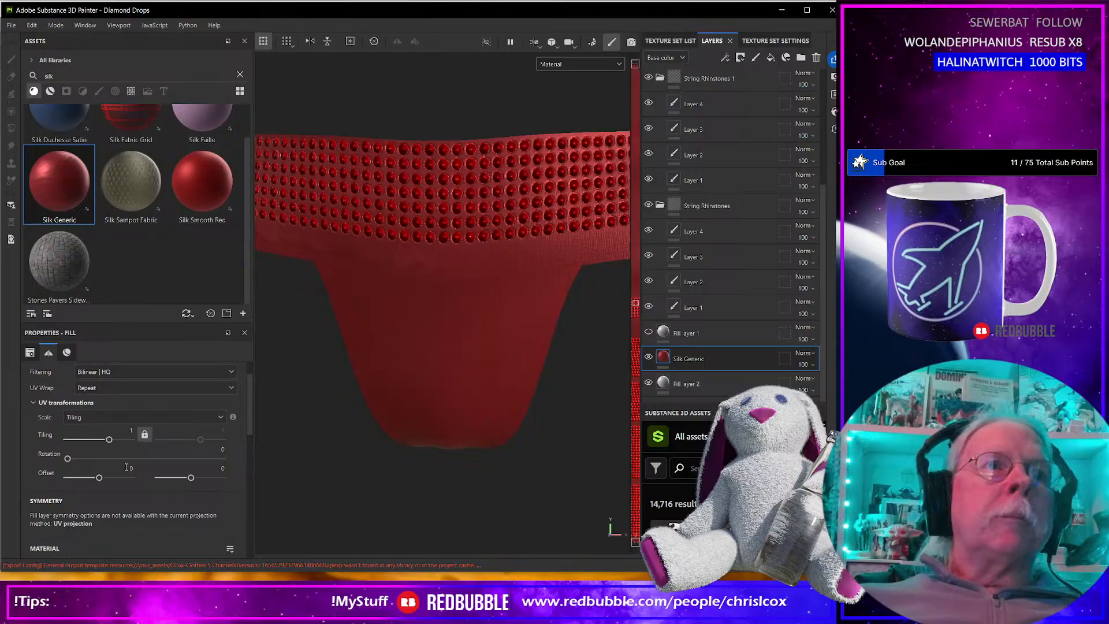
pyautogui.scroll(1, 126, 466)
pyautogui.click(115, 392)
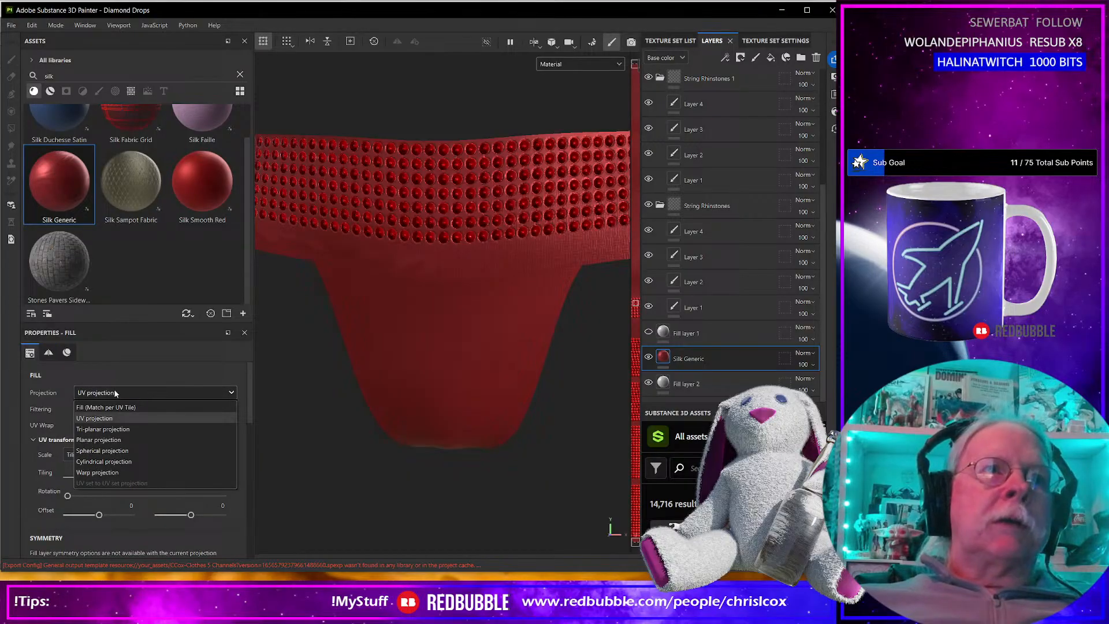
pyautogui.click(115, 431)
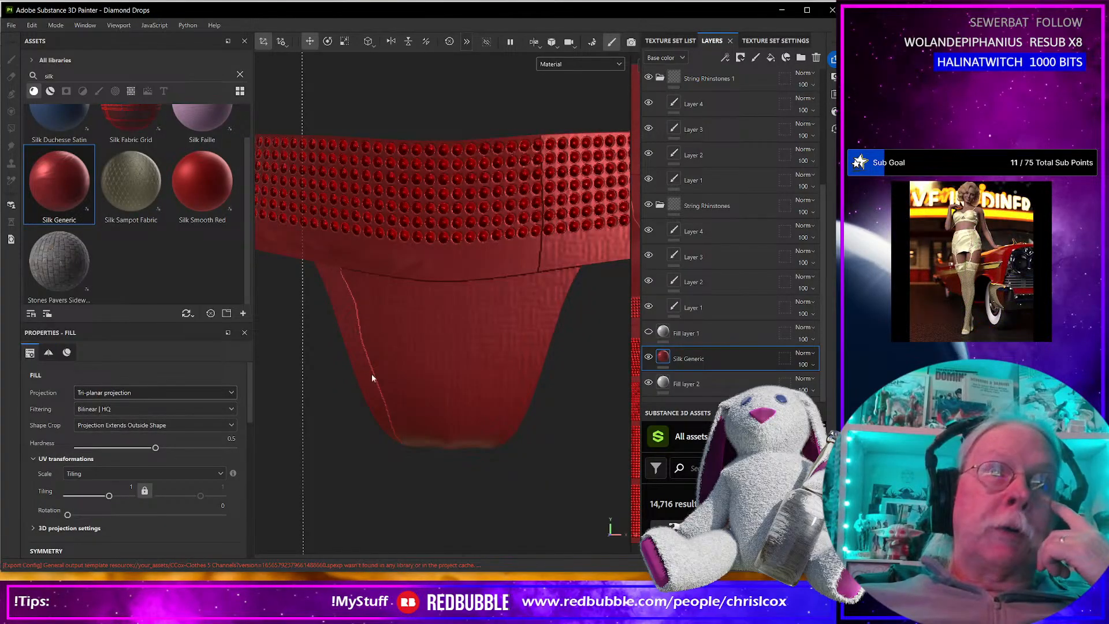
pyautogui.scroll(-6, 404, 379)
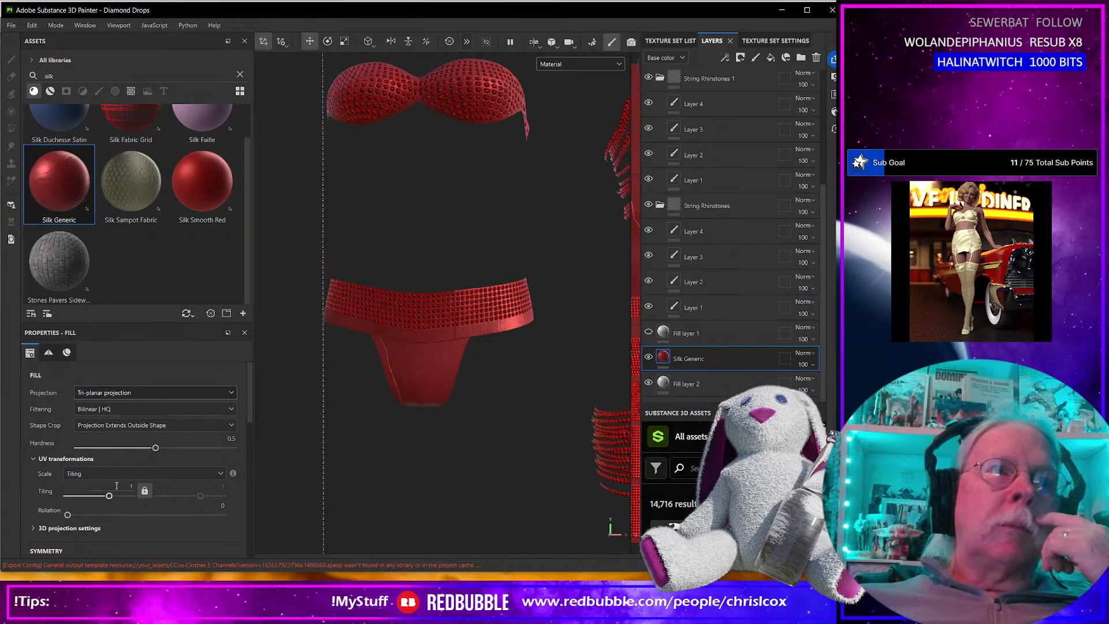
pyautogui.moveTo(109, 495); pyautogui.dragTo(105, 497)
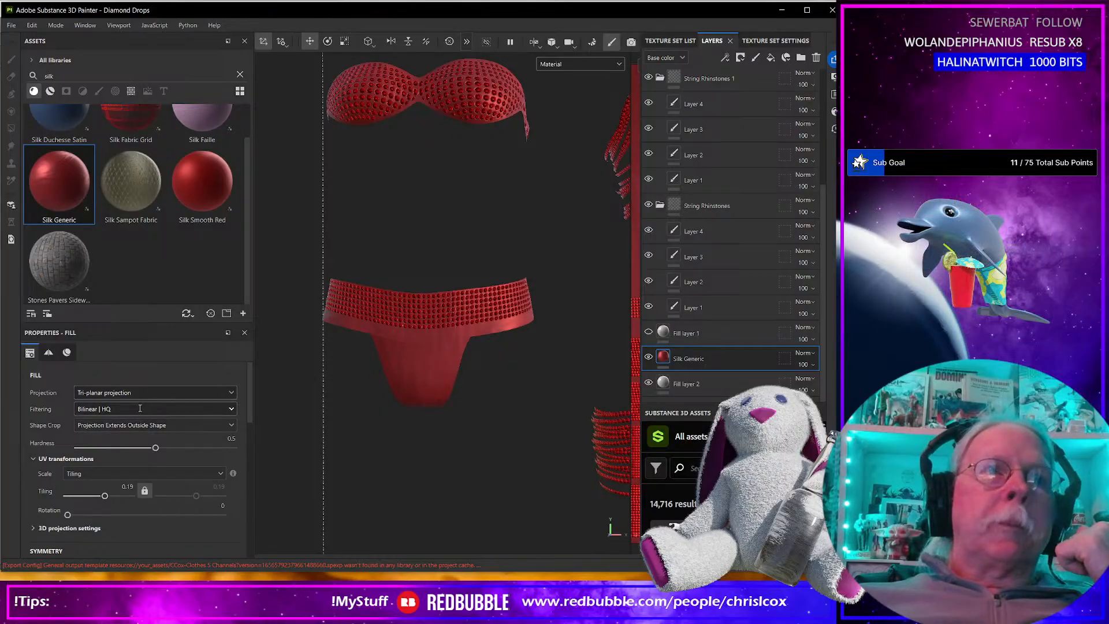
pyautogui.click(123, 392)
pyautogui.click(94, 417)
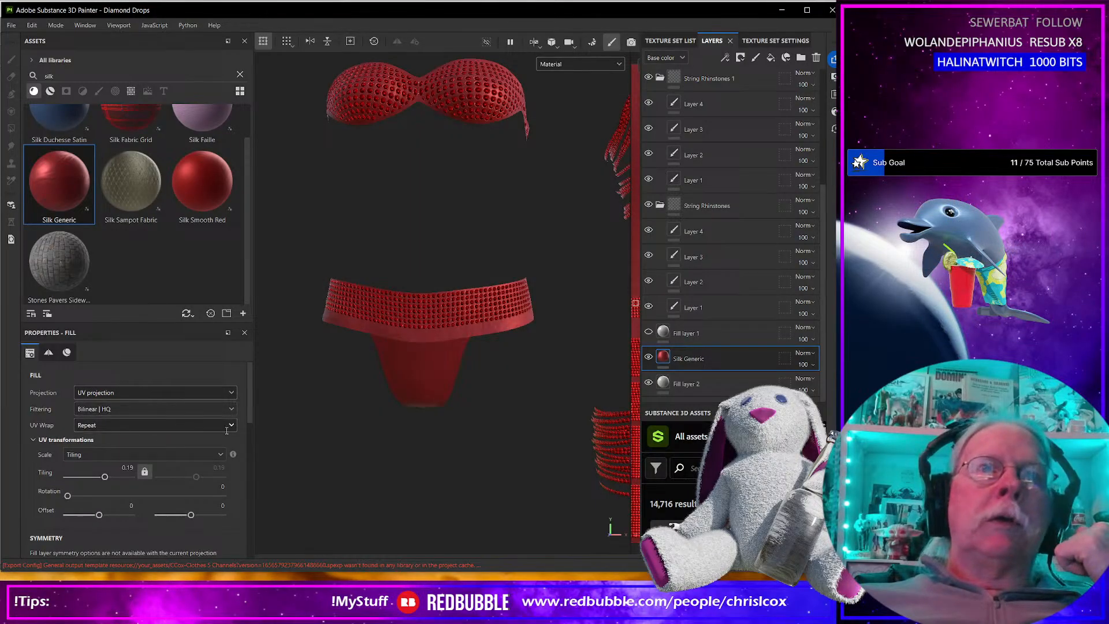
# Set the Silk Generic layer's tiling to 3.32 and check the silk across the whole outfit.
pyautogui.scroll(3, 387, 434)
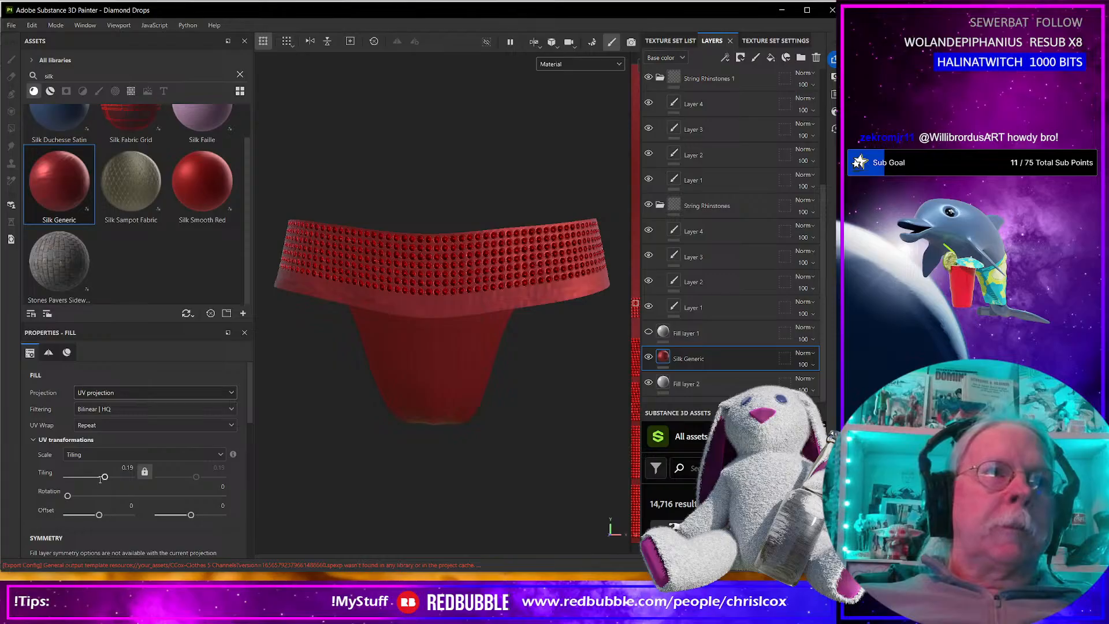
pyautogui.moveTo(105, 475); pyautogui.dragTo(114, 476)
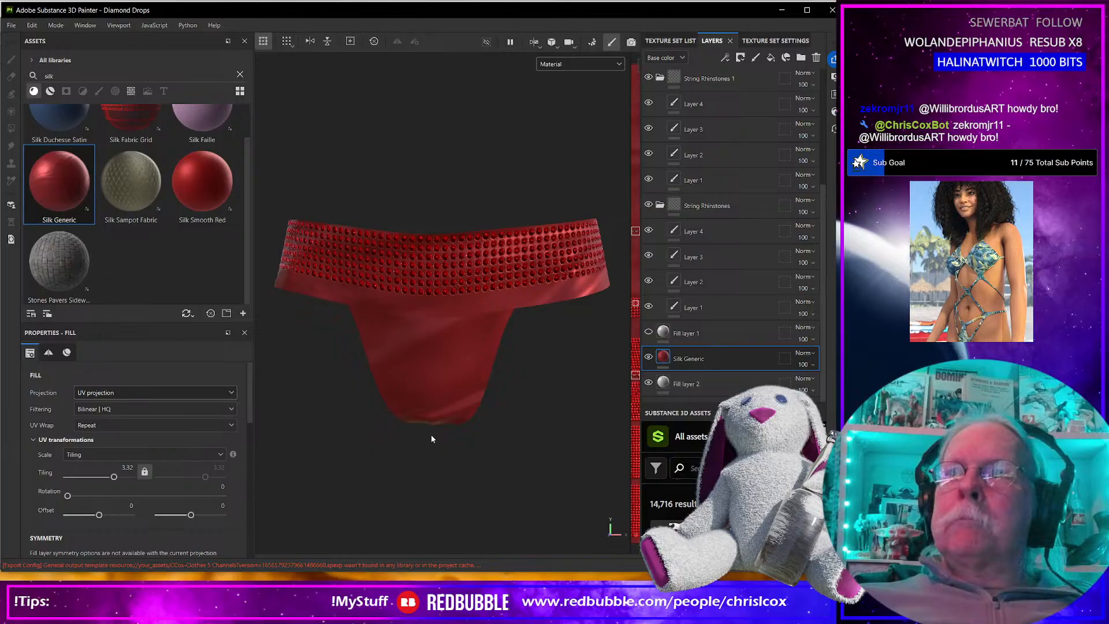
pyautogui.scroll(-3, 434, 428)
pyautogui.scroll(-3, 435, 421)
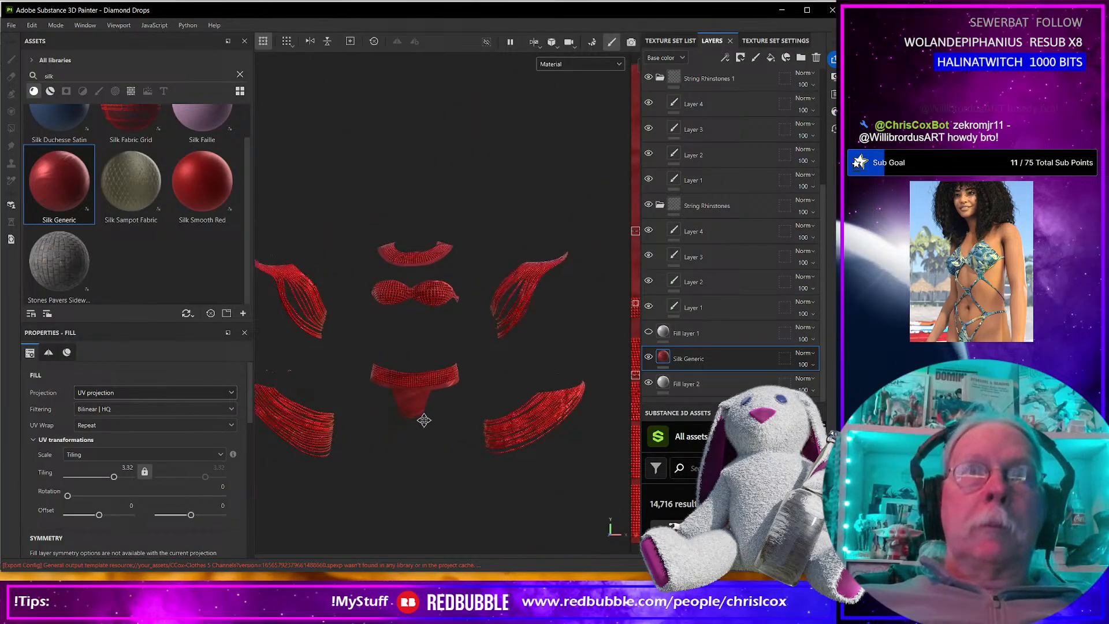
pyautogui.scroll(6, 448, 401)
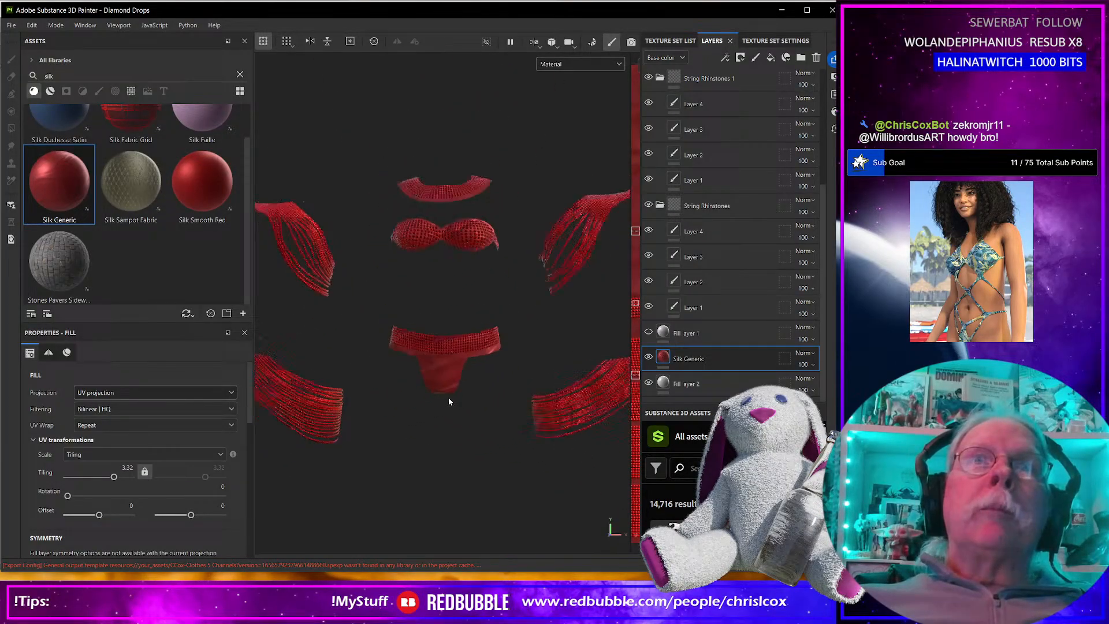
pyautogui.scroll(-4, 448, 399)
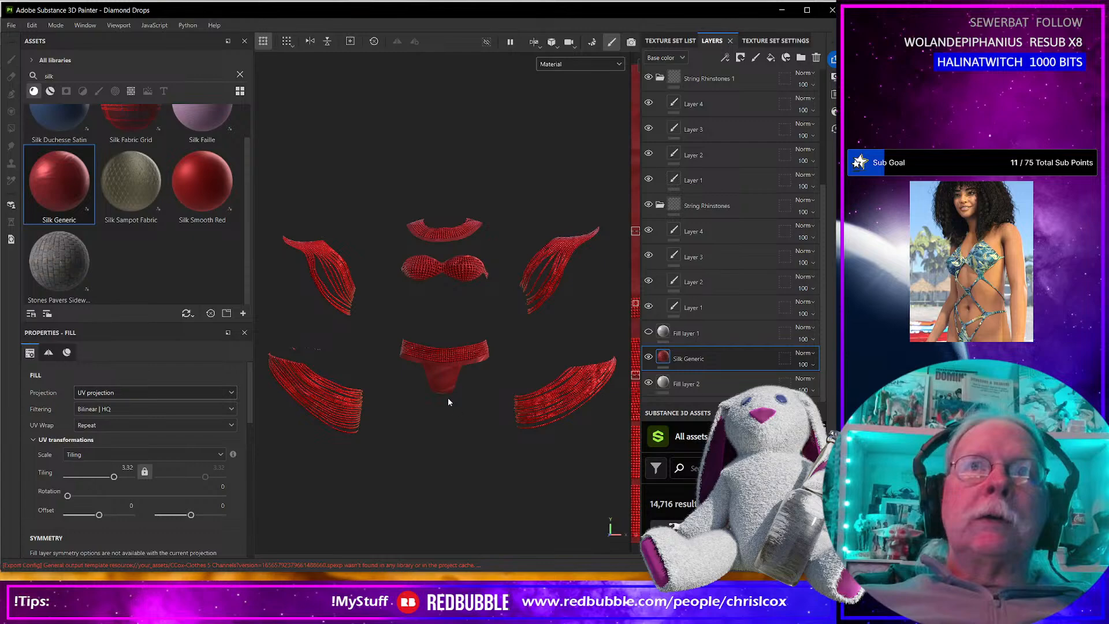
pyautogui.keyDown('alt'); pyautogui.moveTo(453, 426); pyautogui.dragTo(484, 424); pyautogui.keyUp('alt')
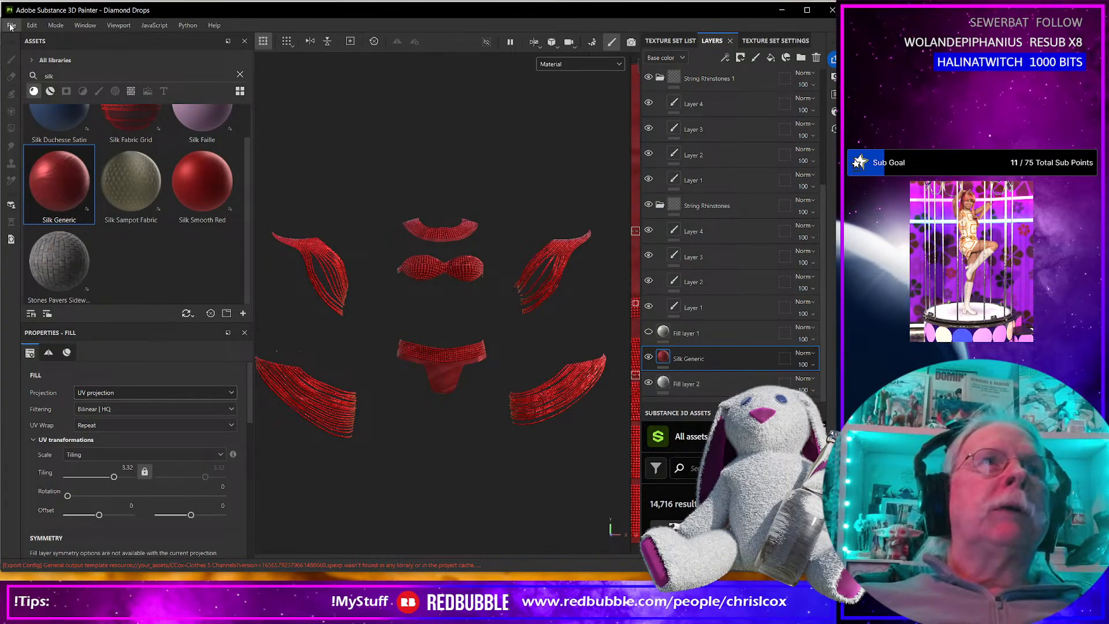
# Delete the hidden Fill layer 4 from the layer stack.
pyautogui.scroll(-2, 471, 438)
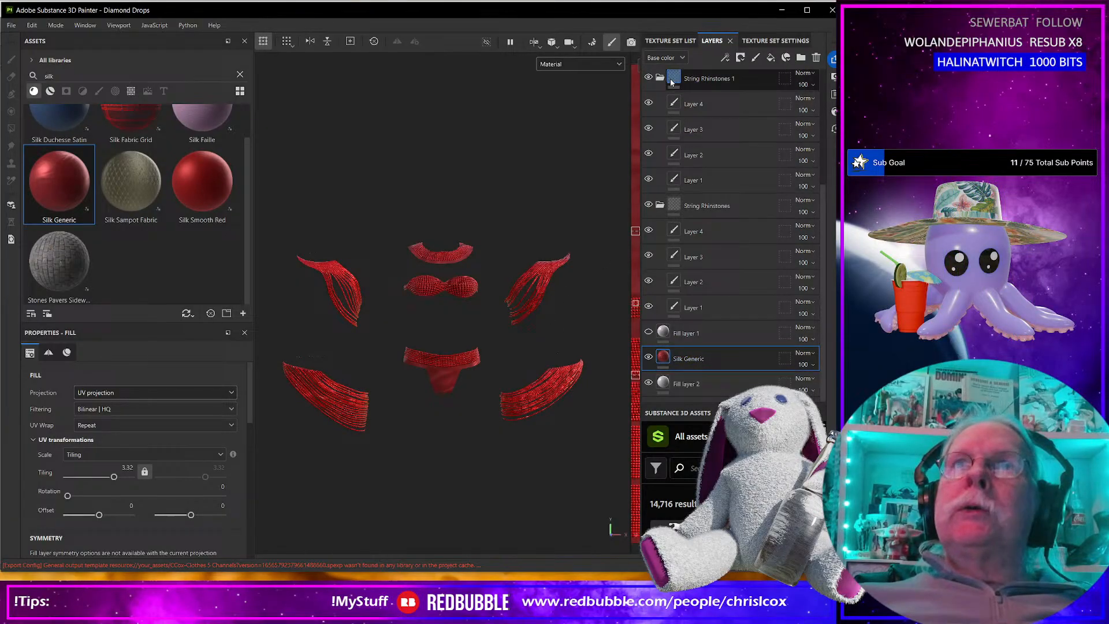
pyautogui.scroll(5, 750, 173)
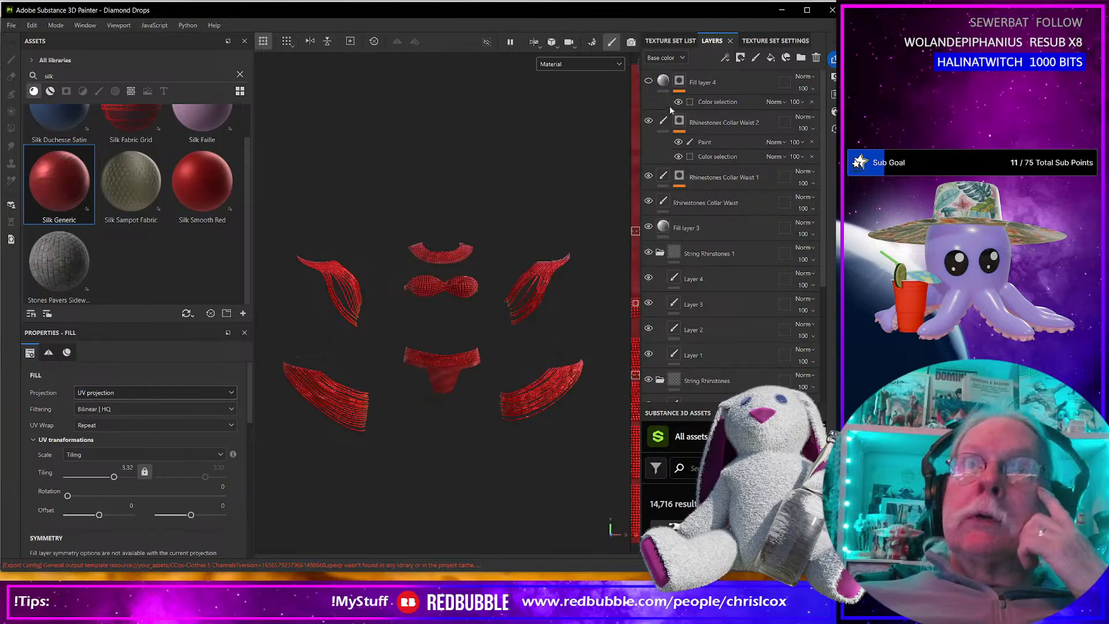
pyautogui.click(729, 82)
pyautogui.click(730, 83)
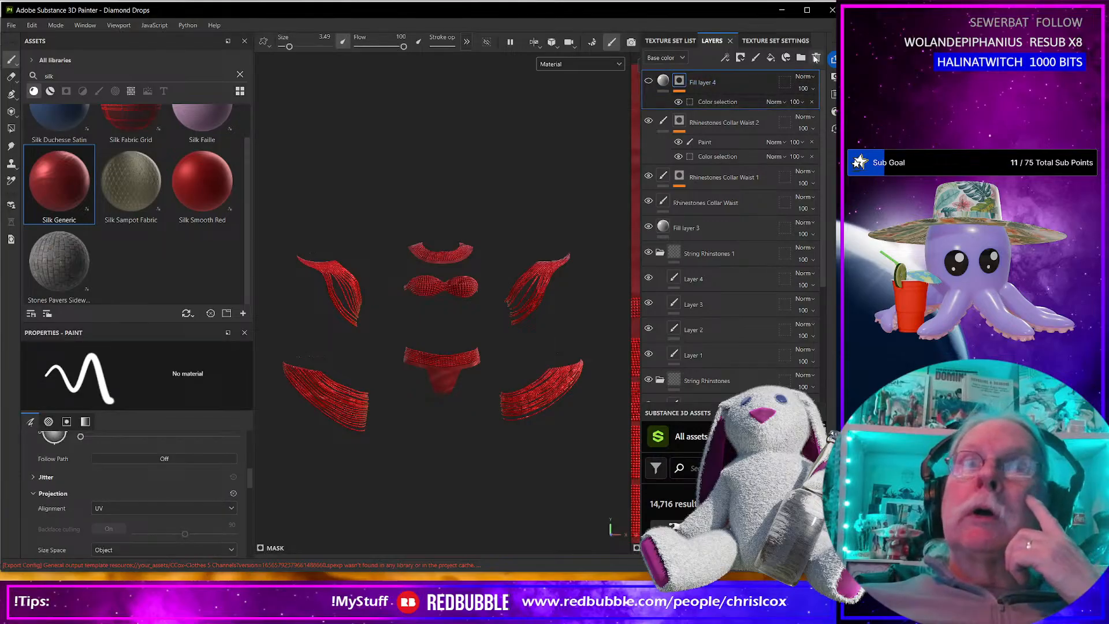
pyautogui.click(816, 58)
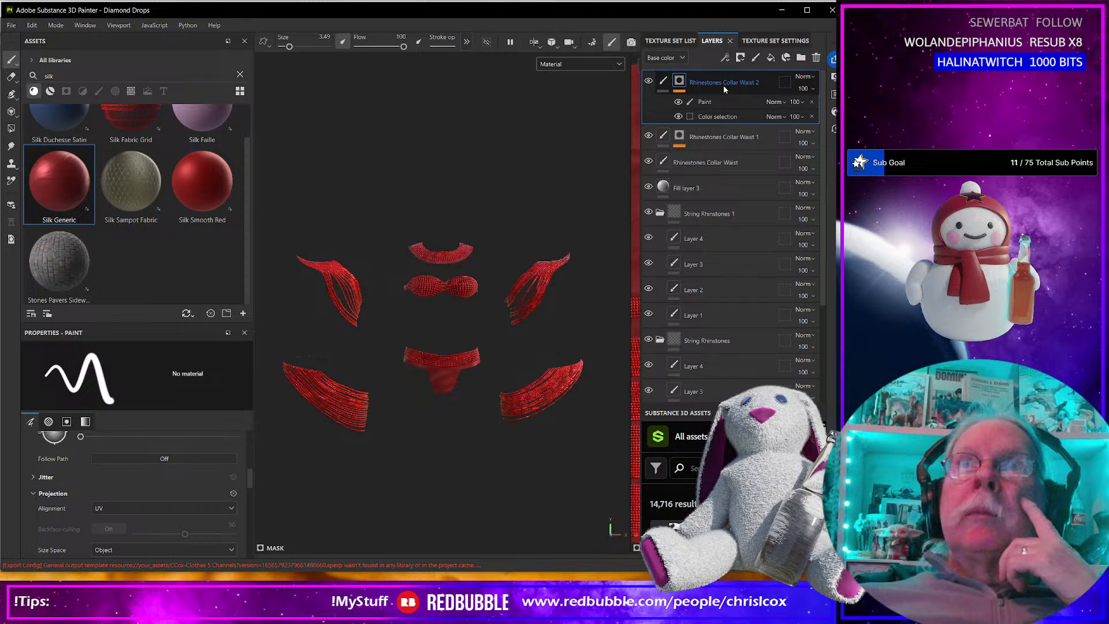
# Group the Rhinestones Collar Waist 2 and Rhinestones Collar Waist 1 layers into a folder.
pyautogui.doubleClick(723, 84)
pyautogui.keyDown('alt'); pyautogui.moveTo(588, 240); pyautogui.dragTo(345, 252, button='middle'); pyautogui.keyUp('alt')
pyautogui.keyDown('ctrl'); pyautogui.click(706, 139); pyautogui.keyUp('ctrl')
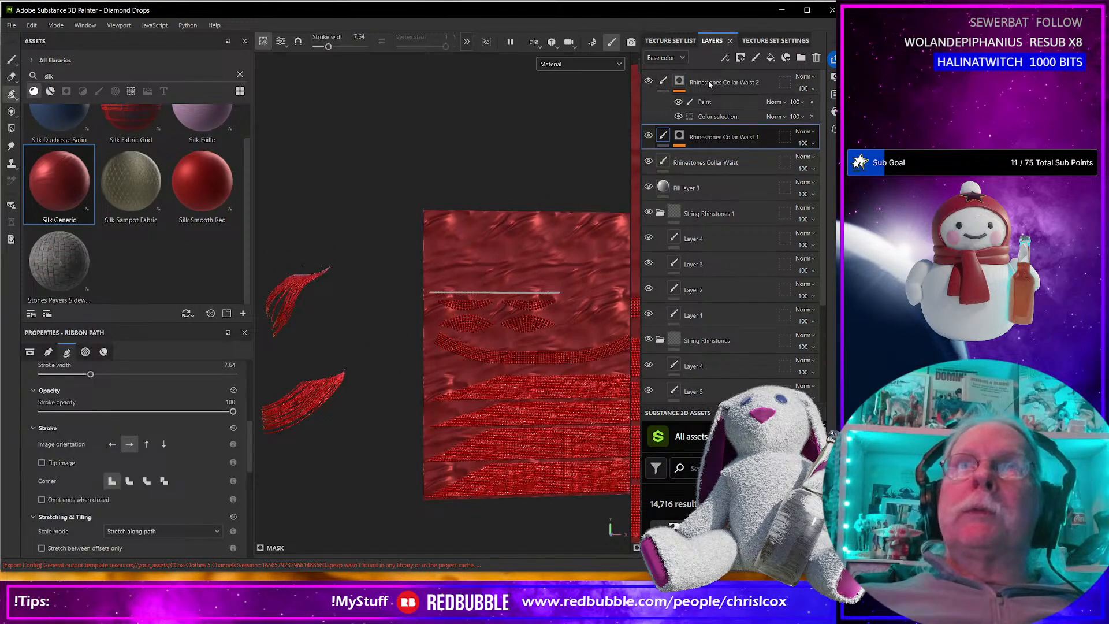
pyautogui.rightClick(710, 82)
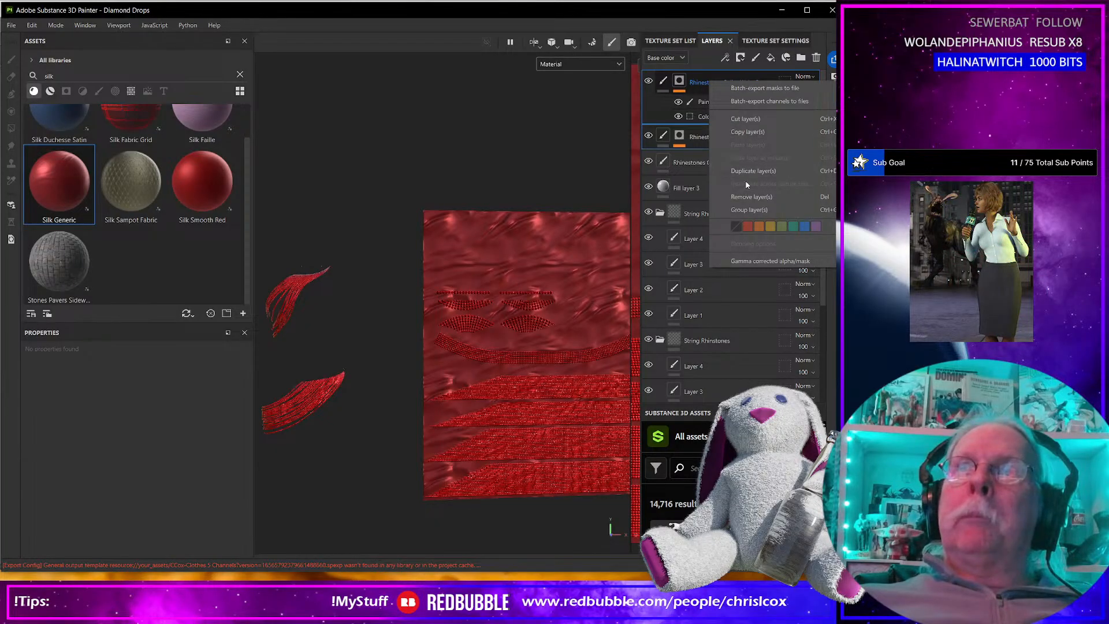
pyautogui.click(749, 215)
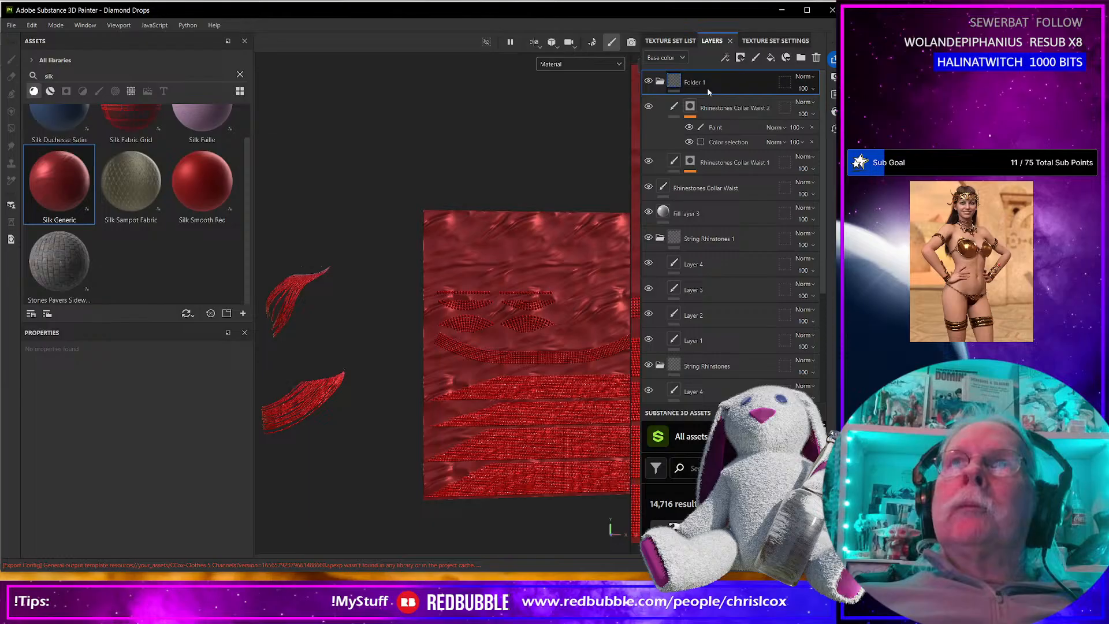
# Rename the new folder as Top Rhinestones and collapse it.
pyautogui.doubleClick(687, 84)
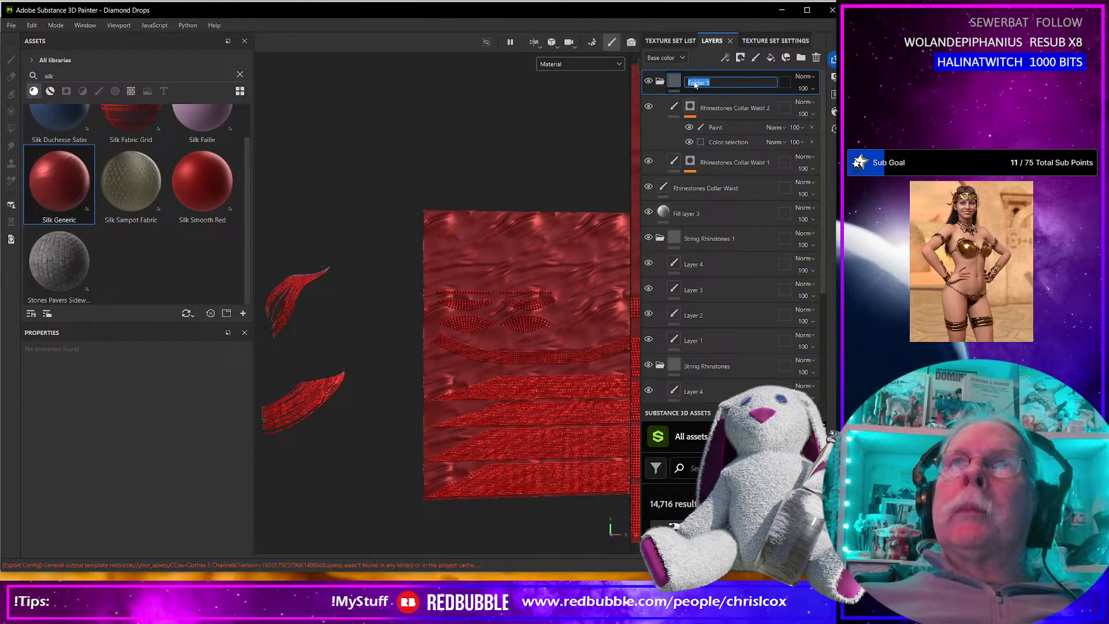
pyautogui.write('T')
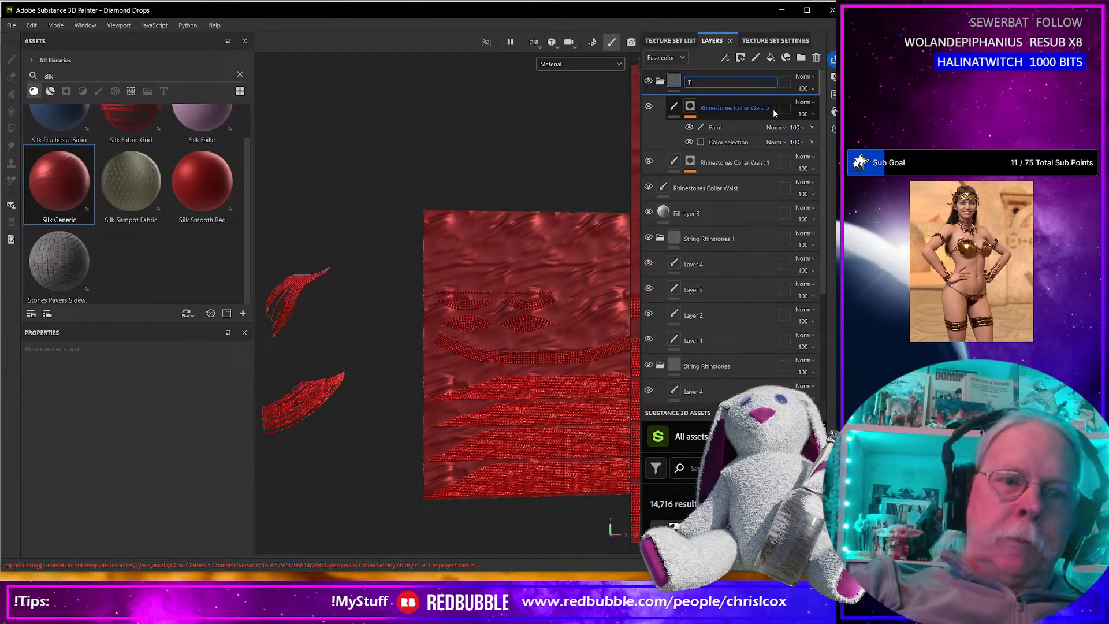
pyautogui.write('op Ri')
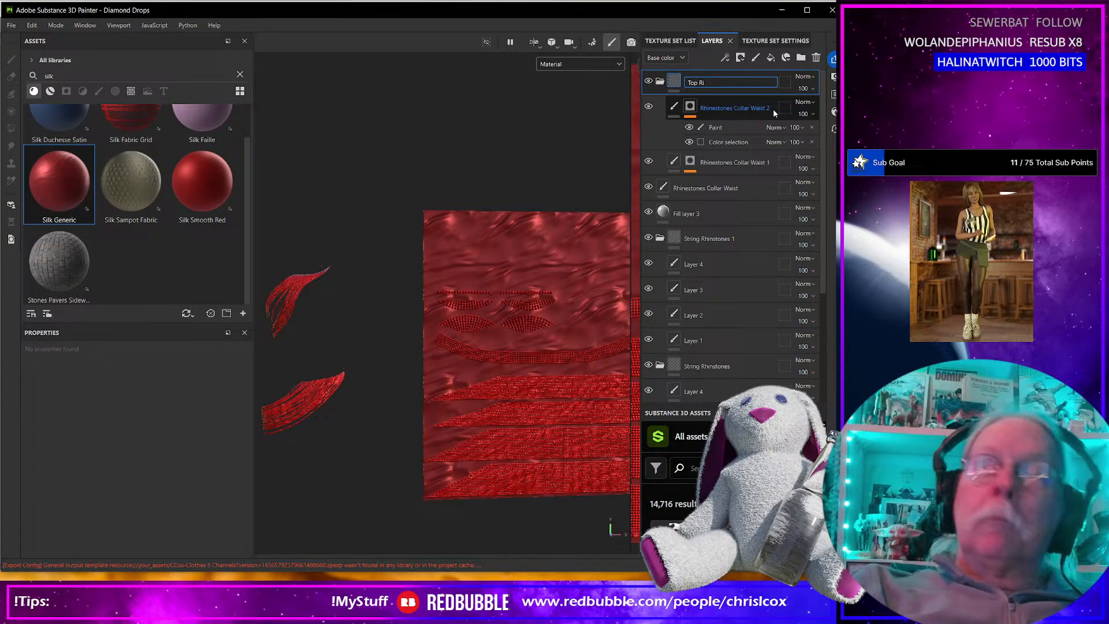
pyautogui.press('BackSpace')
pyautogui.write('hin')
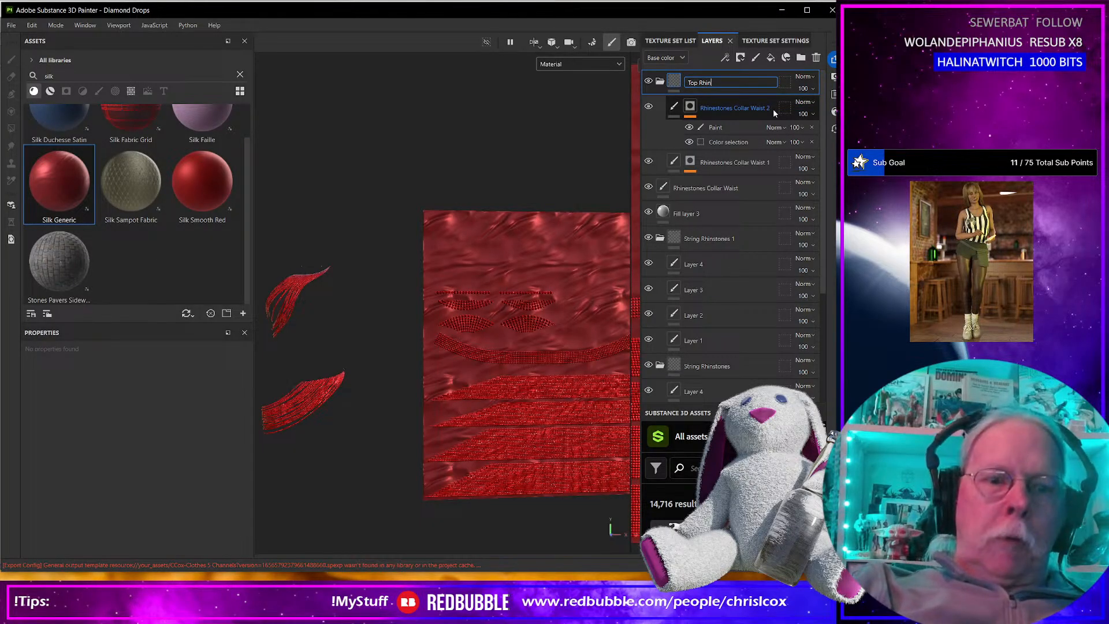
pyautogui.write('estones')
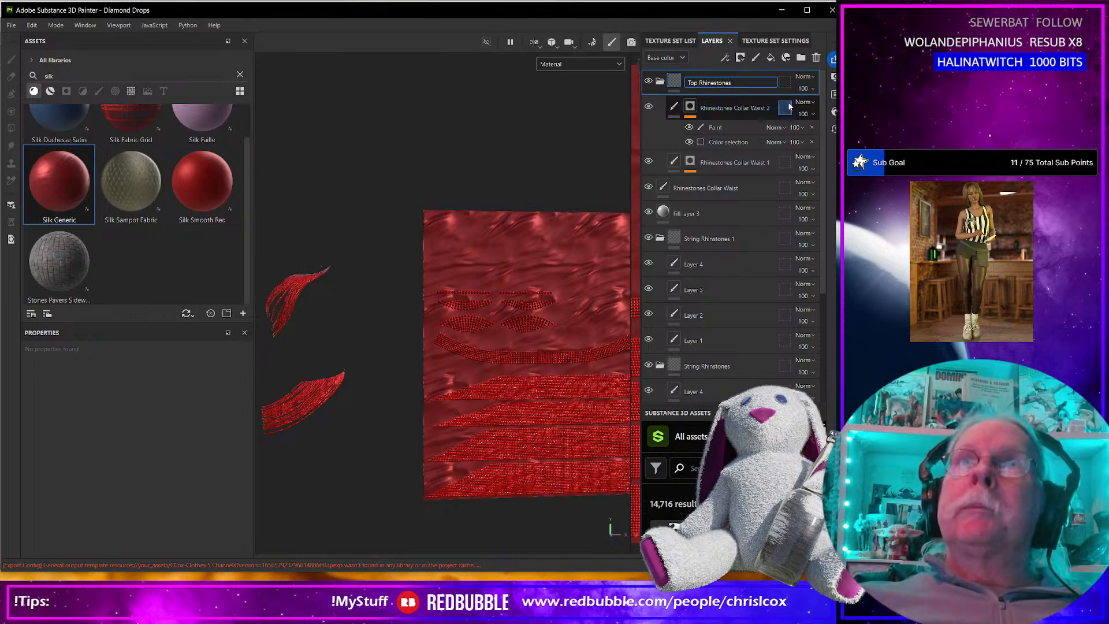
pyautogui.press('Return')
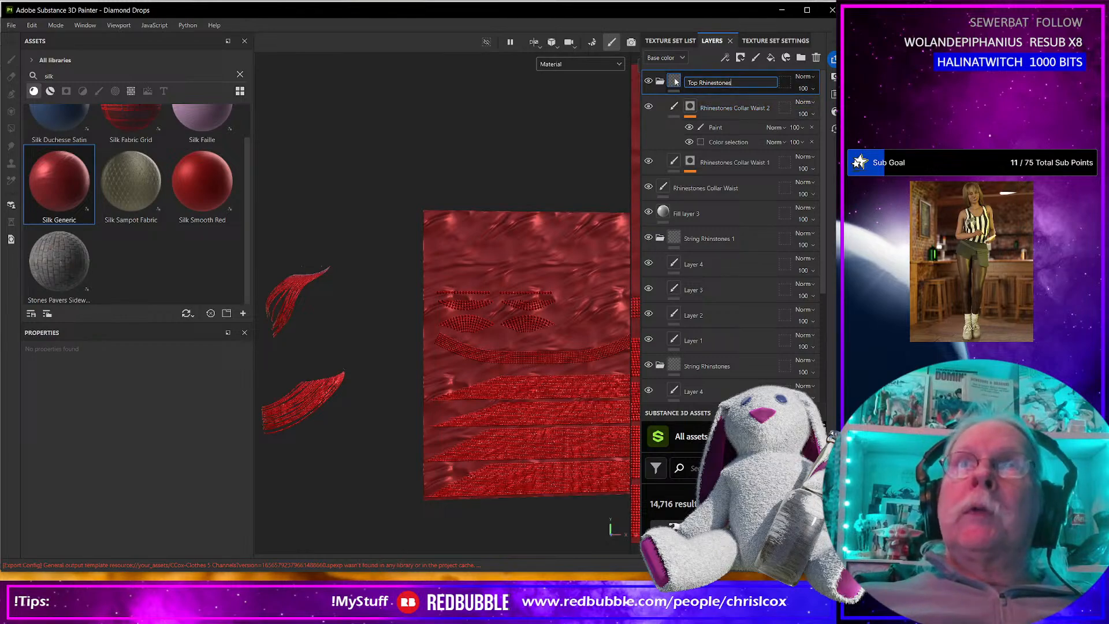
pyautogui.click(661, 82)
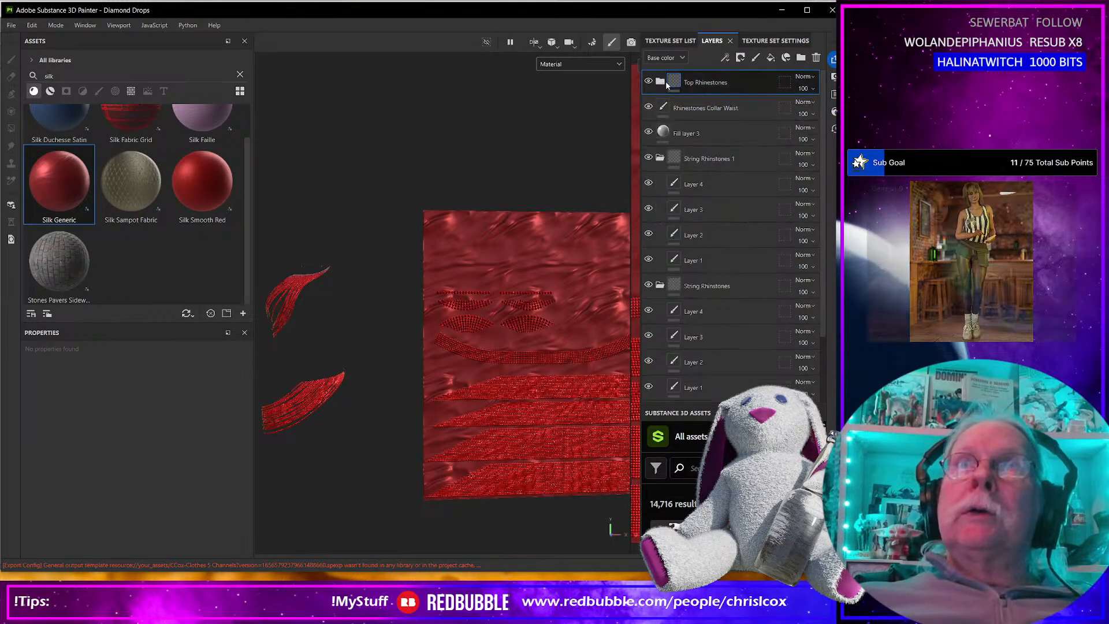
# Check Fill layer 3 against the outfit's textures and hide that layer.
pyautogui.click(733, 109)
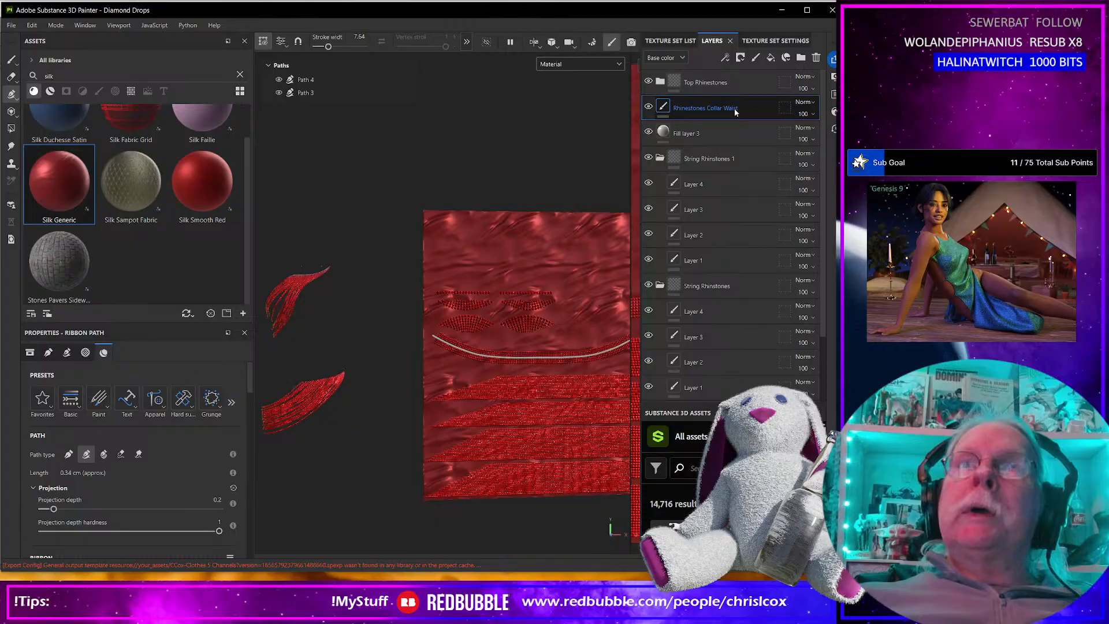
pyautogui.click(689, 135)
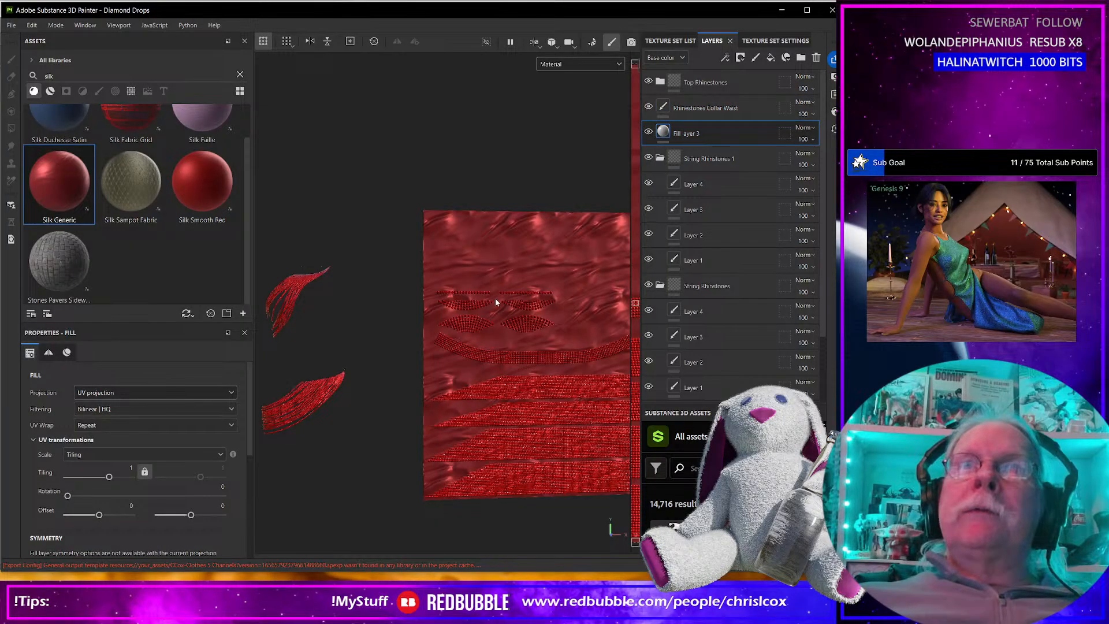
pyautogui.scroll(2, 494, 297)
pyautogui.moveTo(518, 294); pyautogui.dragTo(430, 193, button='middle')
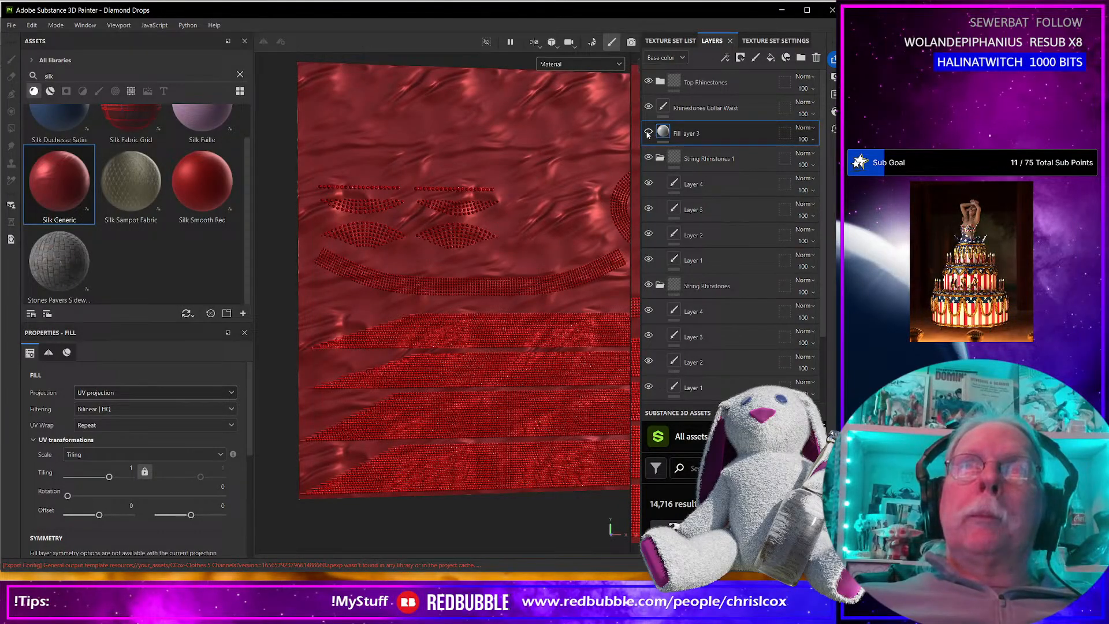
pyautogui.scroll(-4, 565, 260)
pyautogui.keyDown('alt'); pyautogui.moveTo(466, 288); pyautogui.dragTo(398, 247, button='middle'); pyautogui.keyUp('alt')
pyautogui.scroll(5, 466, 271)
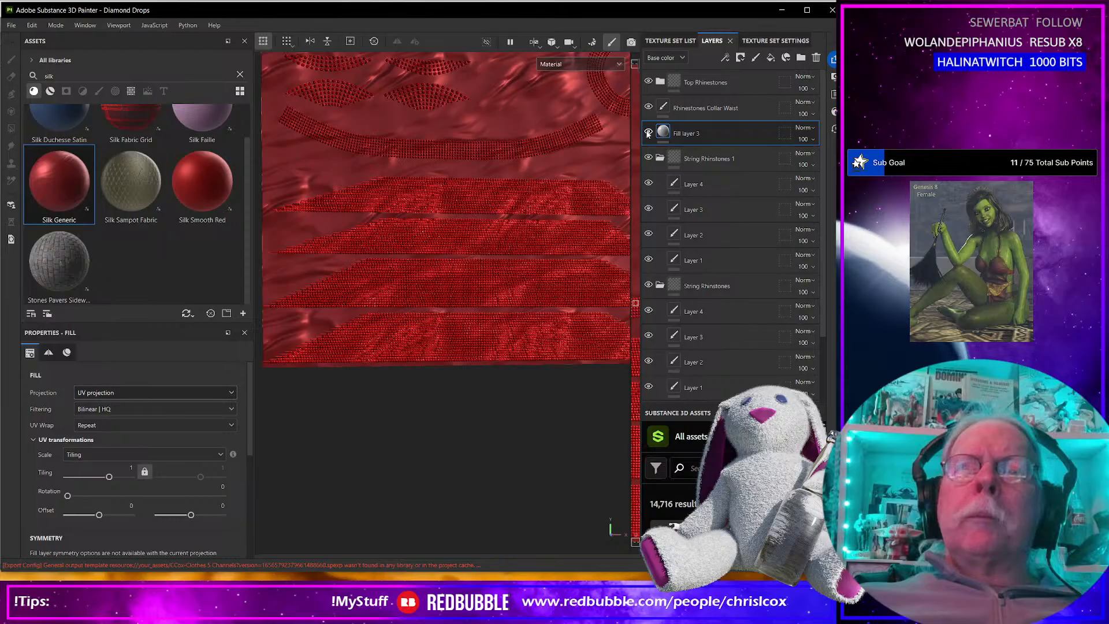
pyautogui.click(647, 133)
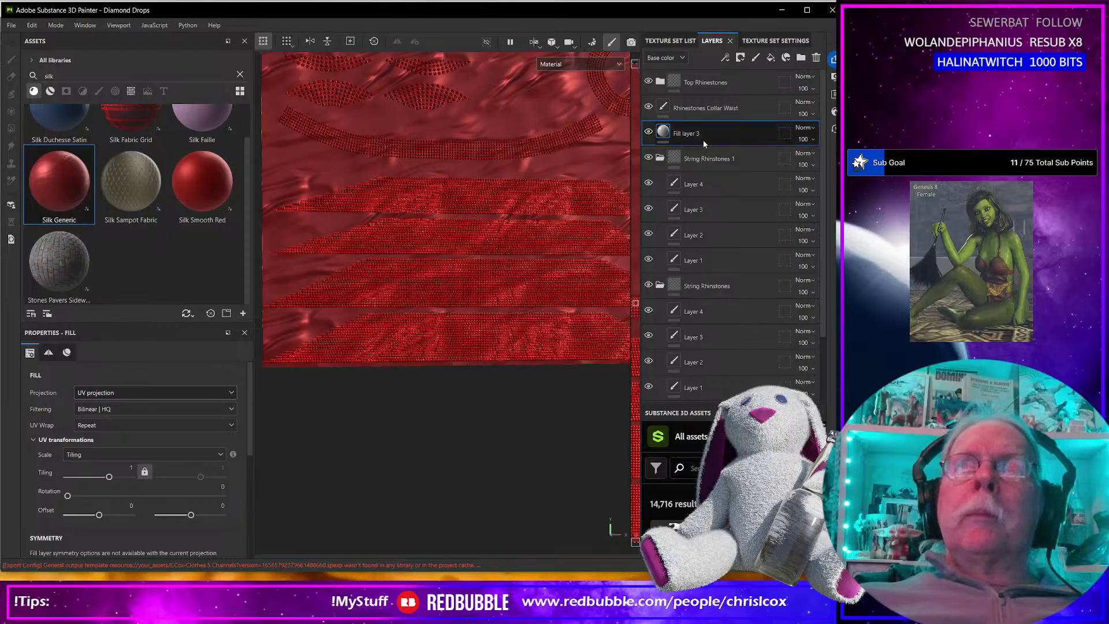
# Collapse both String Rhinstones folders and group them with Rhinestones Collar Waist and Top Rhinestones in one folder, leaving out Fill layer 3.
pyautogui.click(660, 158)
pyautogui.click(660, 184)
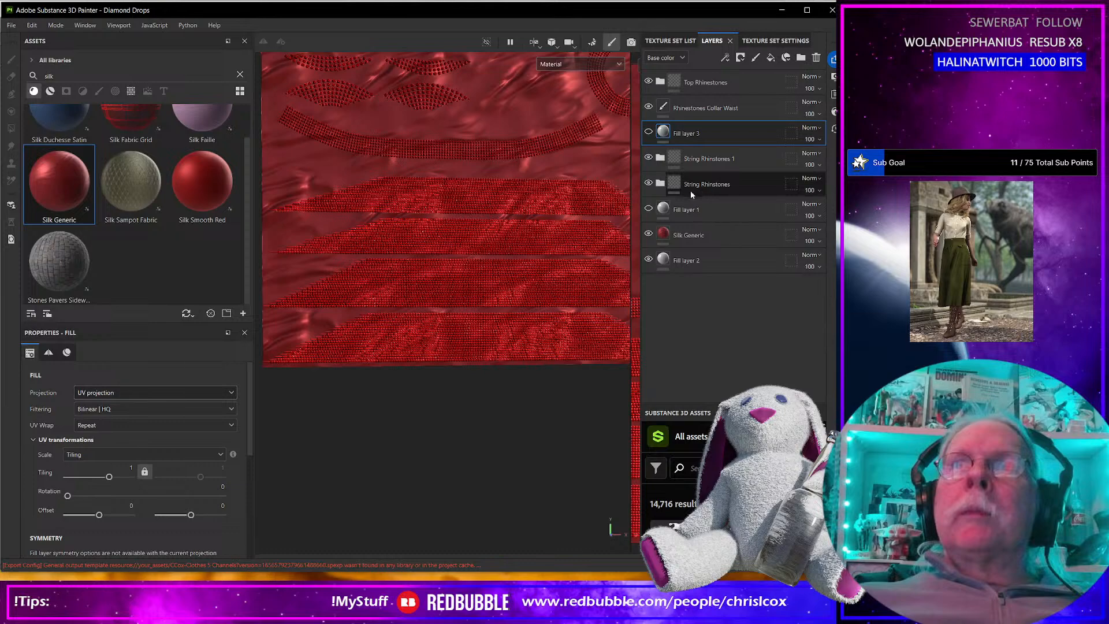
pyautogui.click(705, 182)
pyautogui.keyDown('ctrl'); pyautogui.click(702, 159); pyautogui.keyUp('ctrl')
pyautogui.keyDown('ctrl'); pyautogui.click(695, 109); pyautogui.keyUp('ctrl')
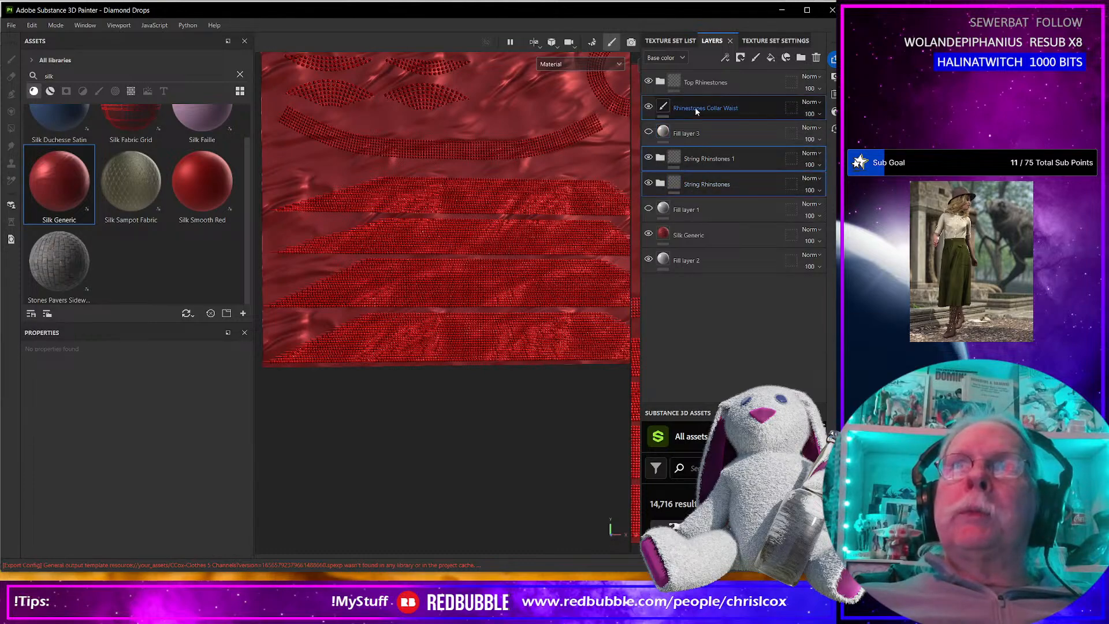
pyautogui.keyDown('ctrl'); pyautogui.click(702, 82); pyautogui.keyUp('ctrl')
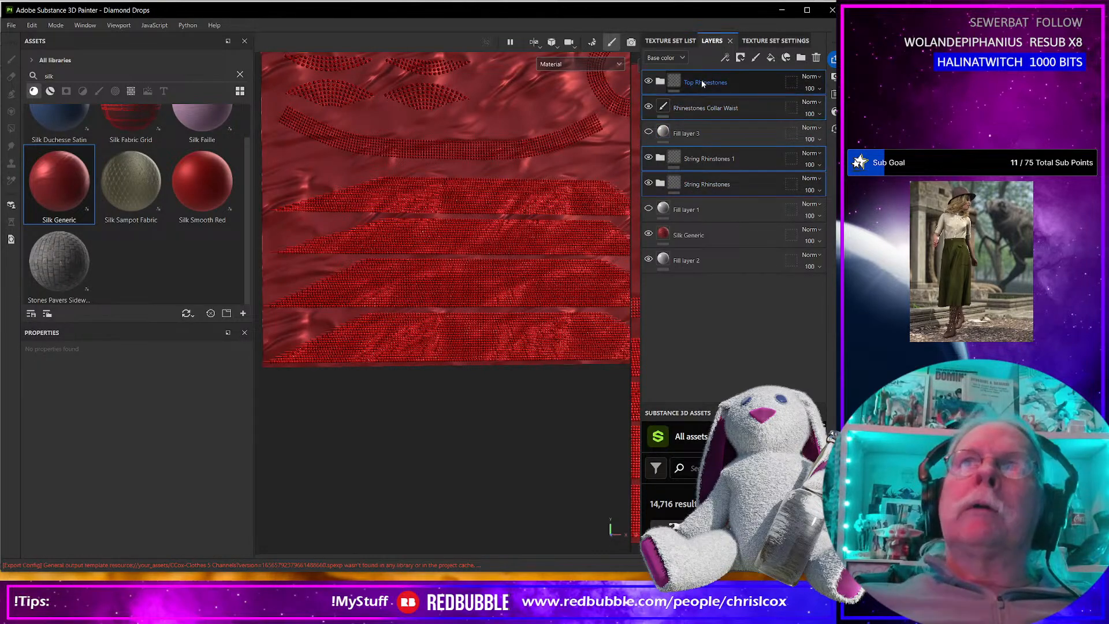
pyautogui.rightClick(702, 82)
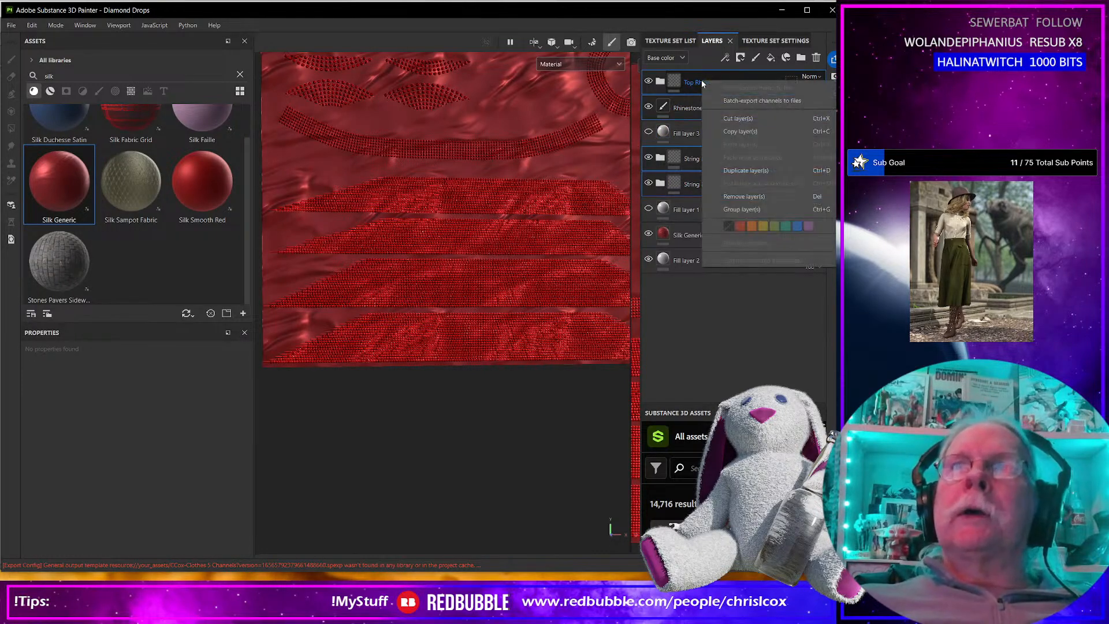
pyautogui.click(740, 210)
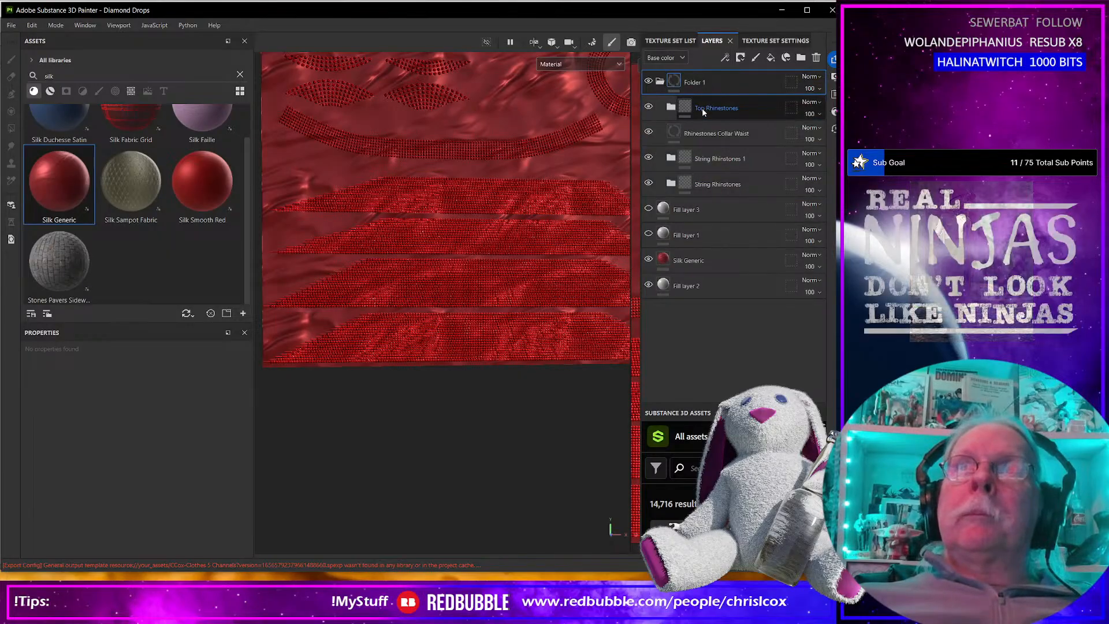
# Rename the new parent folder as Rhine.
pyautogui.doubleClick(695, 82)
pyautogui.write('Rhine')
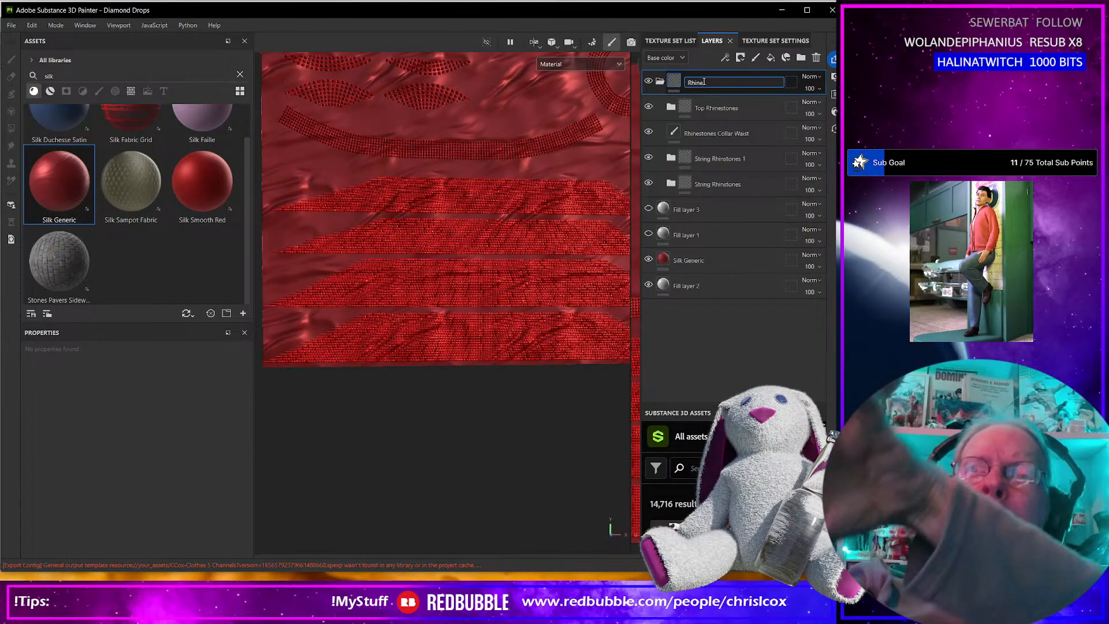
pyautogui.press('Return')
# Inspect what the String Rhinstones folder contributes to the bead strings and move it out of the Rhine folder, directly beneath it.
pyautogui.scroll(4, 474, 245)
pyautogui.scroll(5, 473, 240)
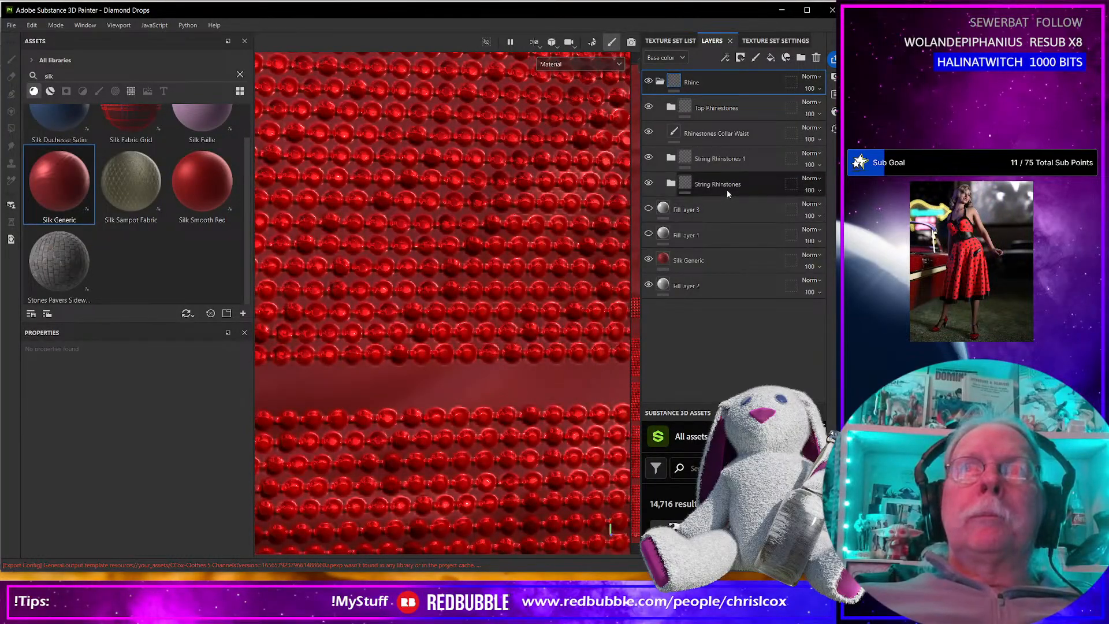
pyautogui.click(649, 183)
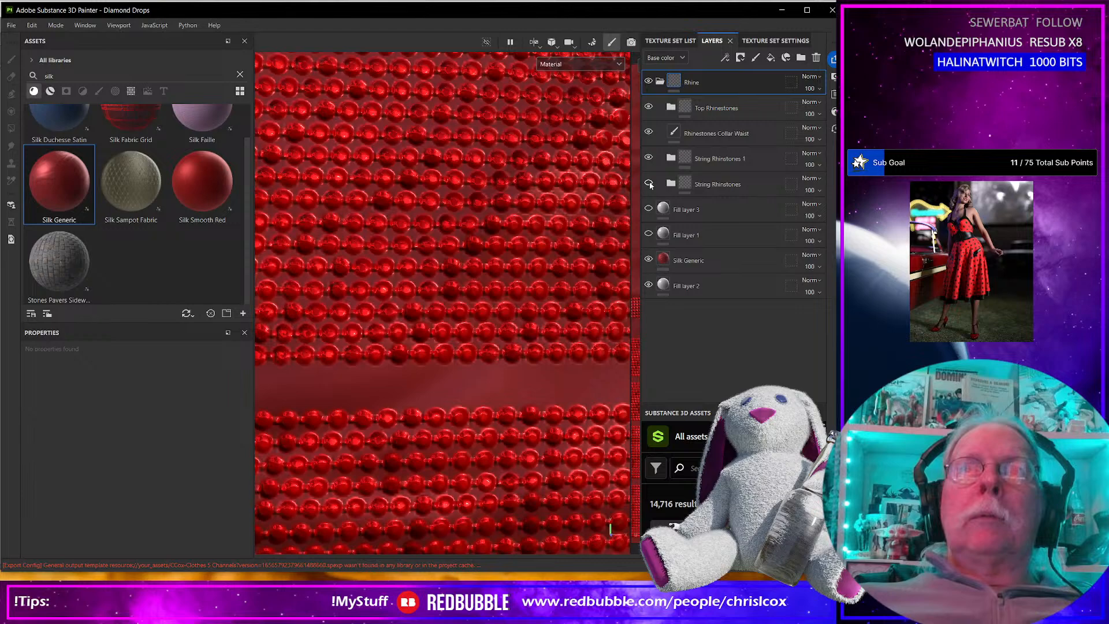
pyautogui.click(649, 183)
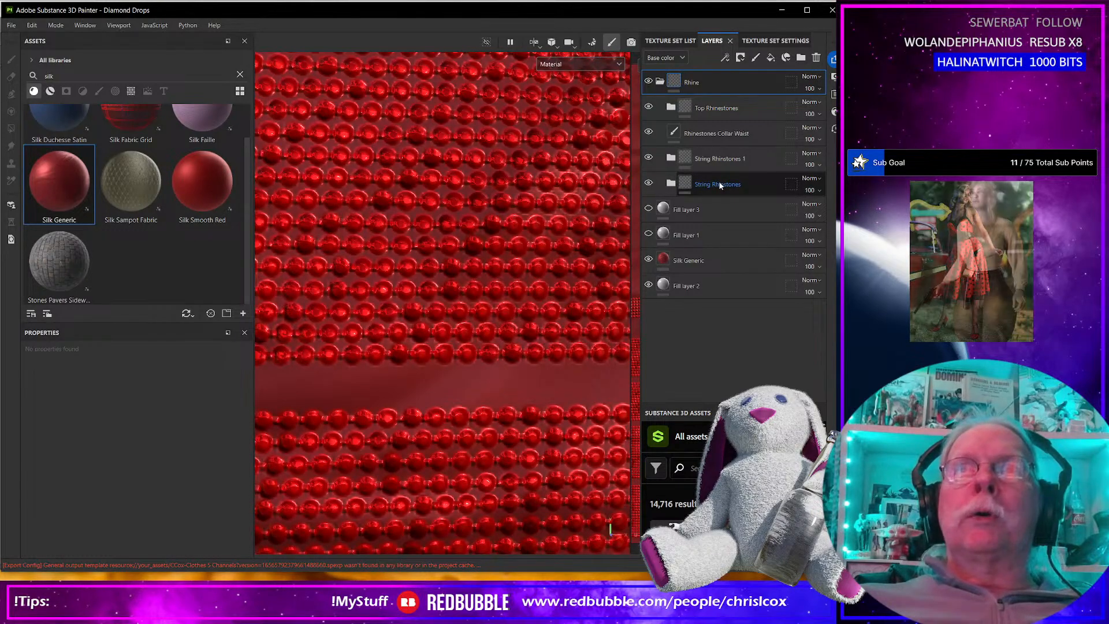
pyautogui.moveTo(719, 185); pyautogui.dragTo(719, 200)
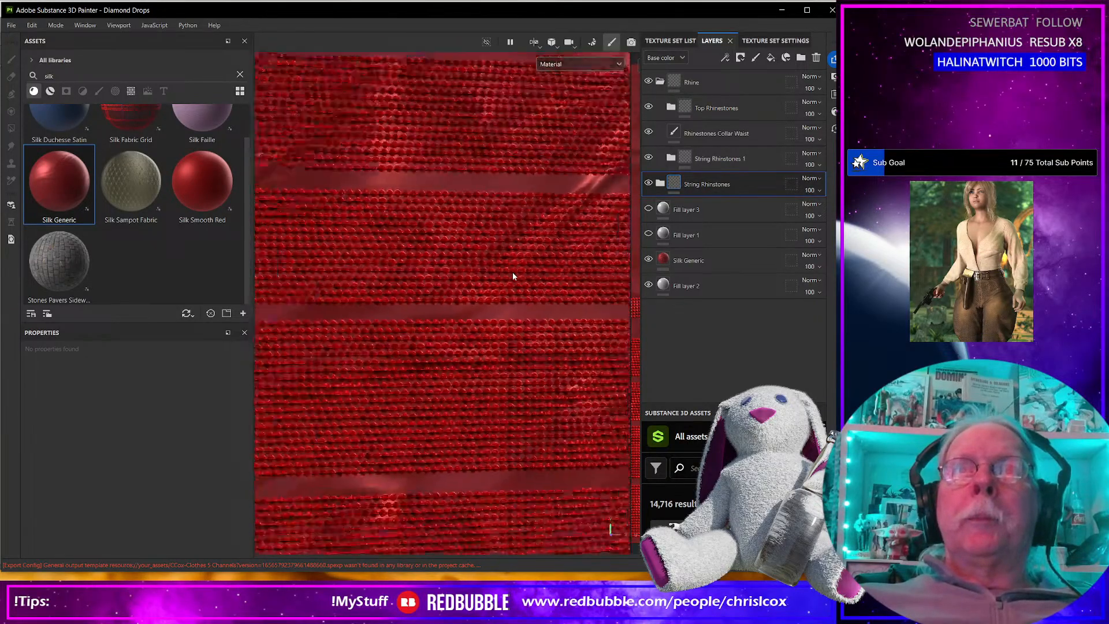
# Hide the String Rhinstones folder to check the strings without it, and rename it as String Cords.
pyautogui.click(648, 182)
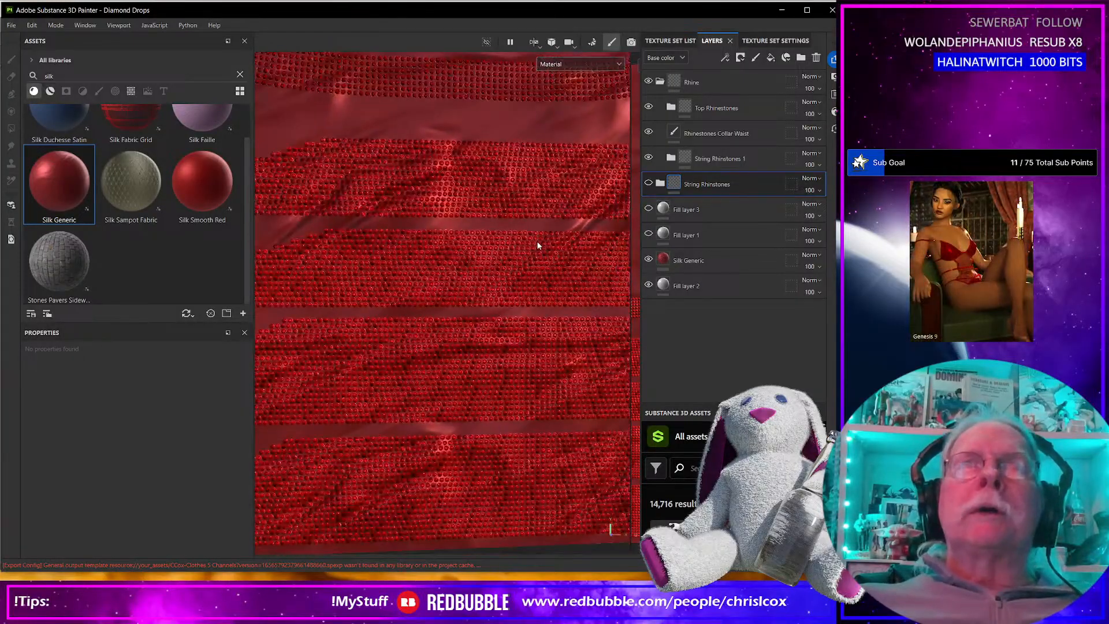
pyautogui.doubleClick(707, 185)
pyautogui.click(705, 184)
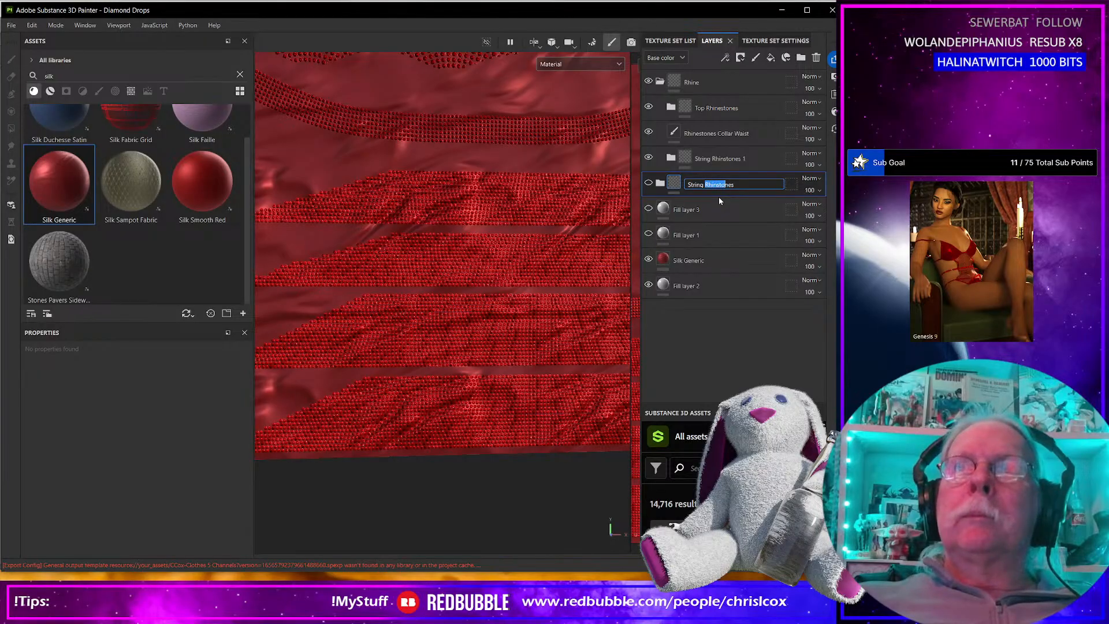
pyautogui.write('Co')
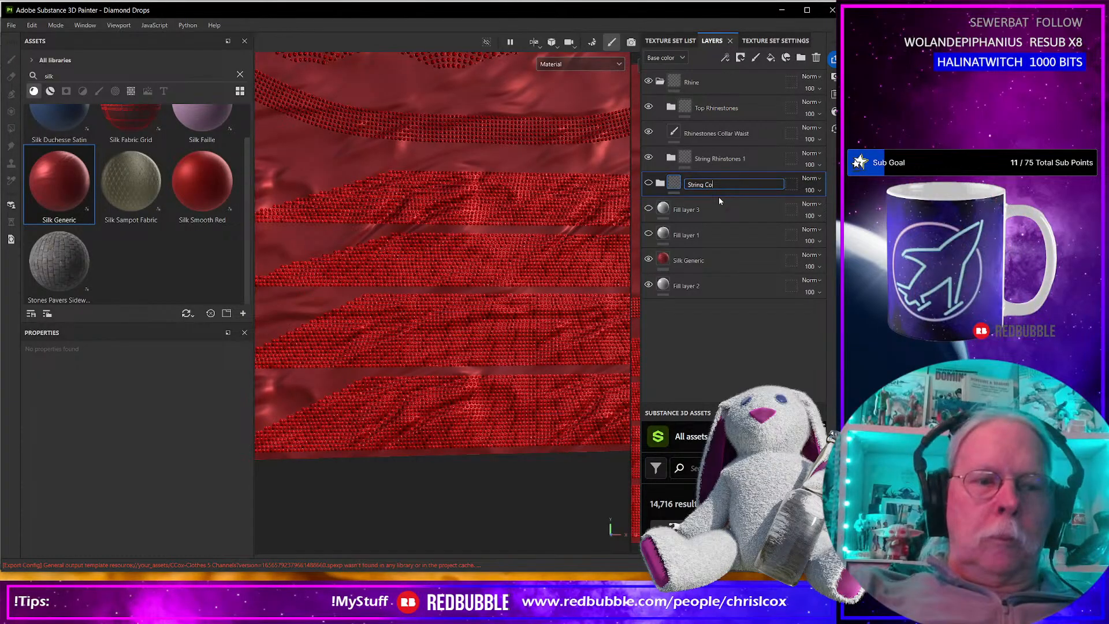
pyautogui.write('rds')
pyautogui.press('Return')
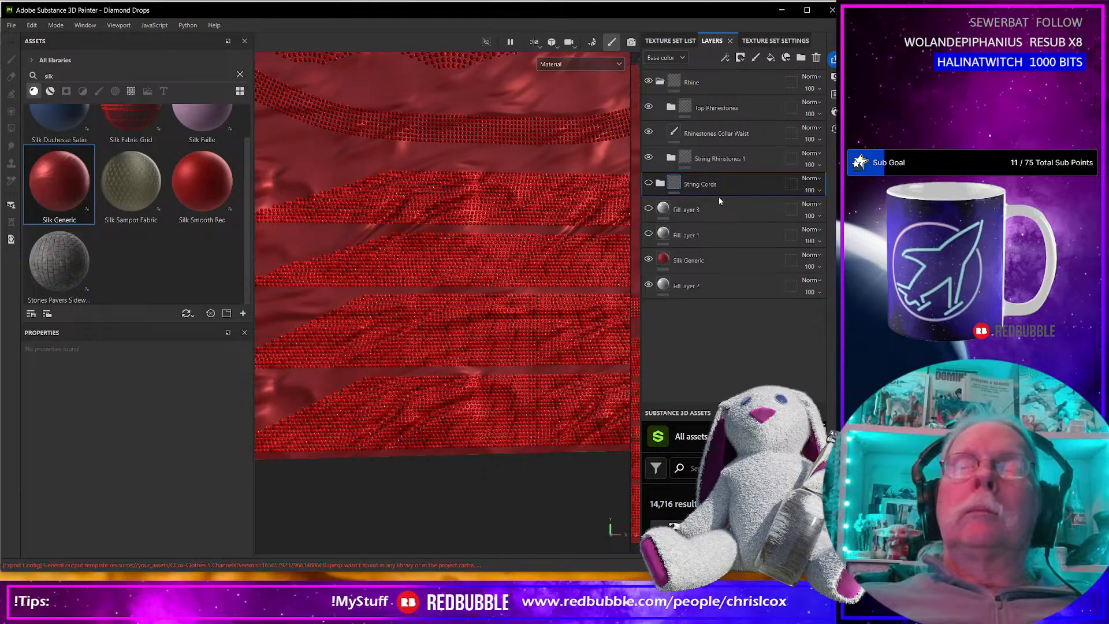
# Compare the bead strings with and without the String Cords folder, leaving the folder shown.
pyautogui.click(649, 183)
pyautogui.click(650, 183)
pyautogui.click(649, 183)
pyautogui.click(650, 183)
pyautogui.click(649, 183)
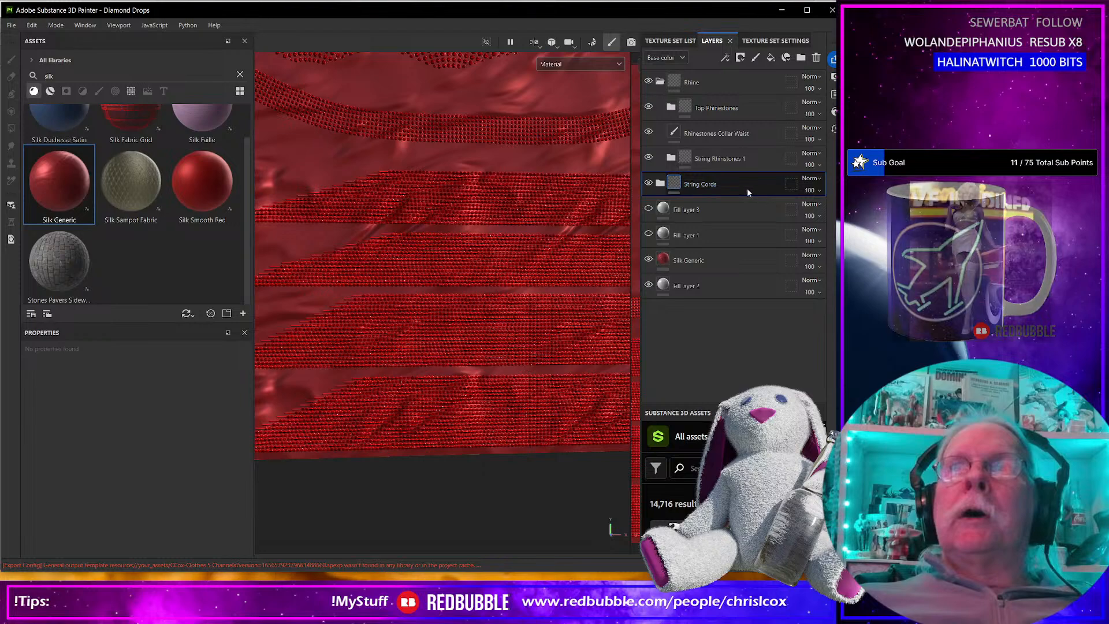
# Switch the layer stack to the Height channel and set the String Cords folder's blending mode to Normal.
pyautogui.click(679, 57)
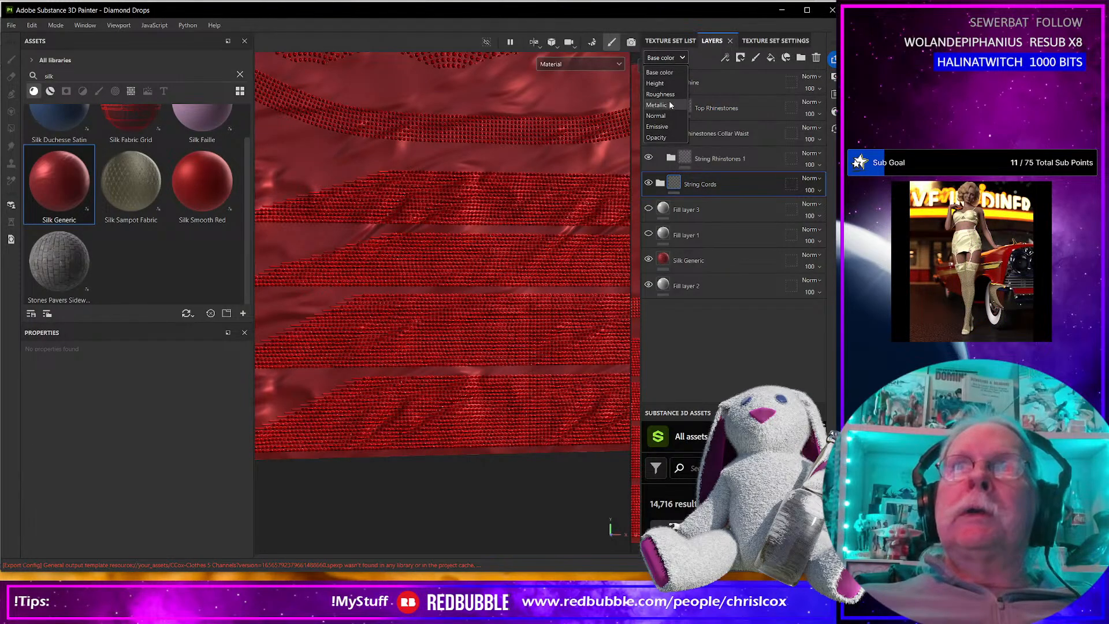
pyautogui.click(660, 94)
pyautogui.click(658, 59)
pyautogui.click(659, 82)
pyautogui.click(809, 178)
pyautogui.click(810, 190)
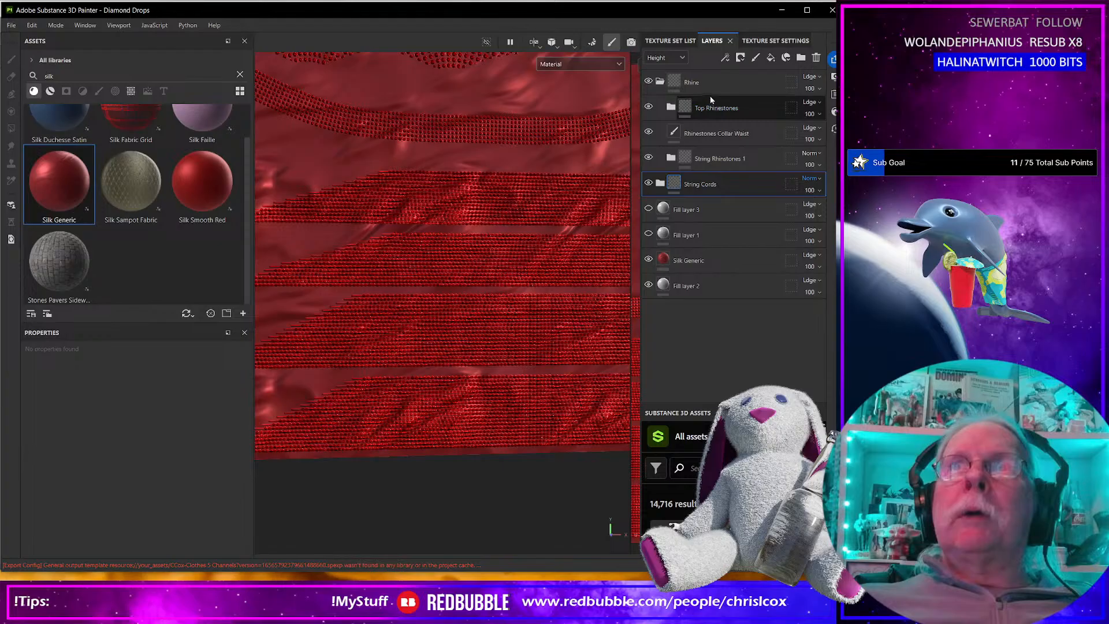
# Rename the Rhine folder as Rhinestones and collapse it.
pyautogui.doubleClick(691, 82)
pyautogui.press('Right')
pyautogui.write('stones')
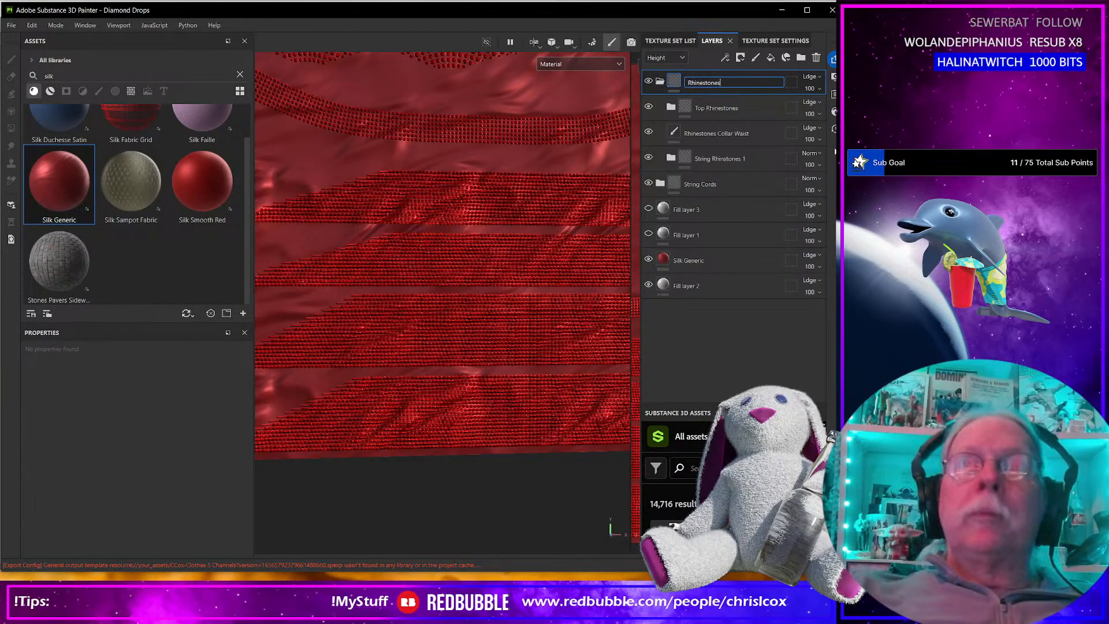
pyautogui.press('Return')
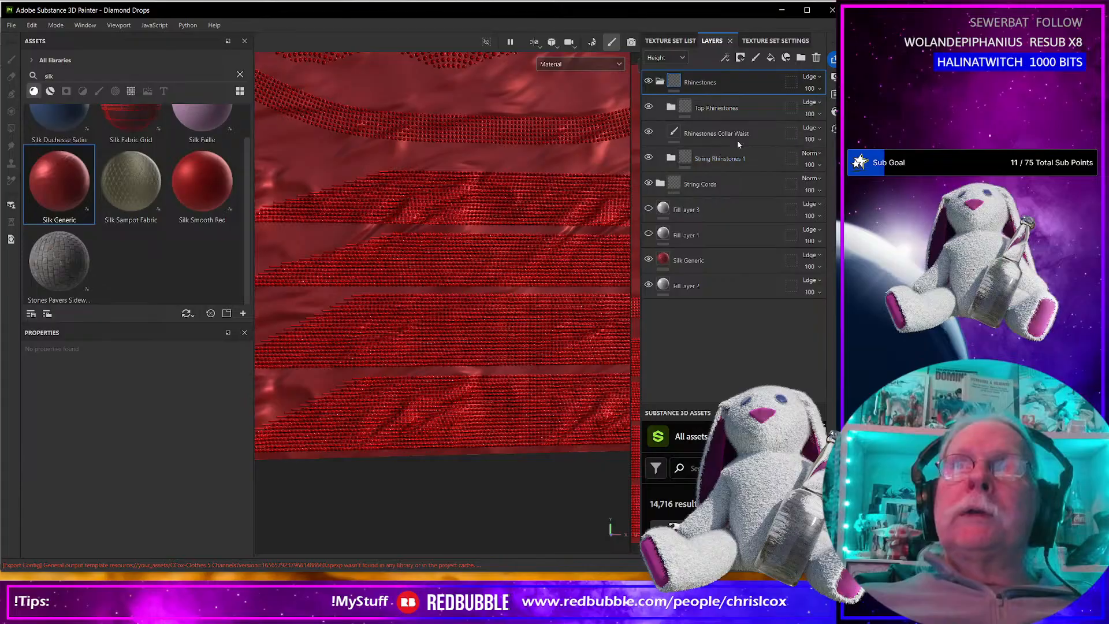
pyautogui.click(660, 82)
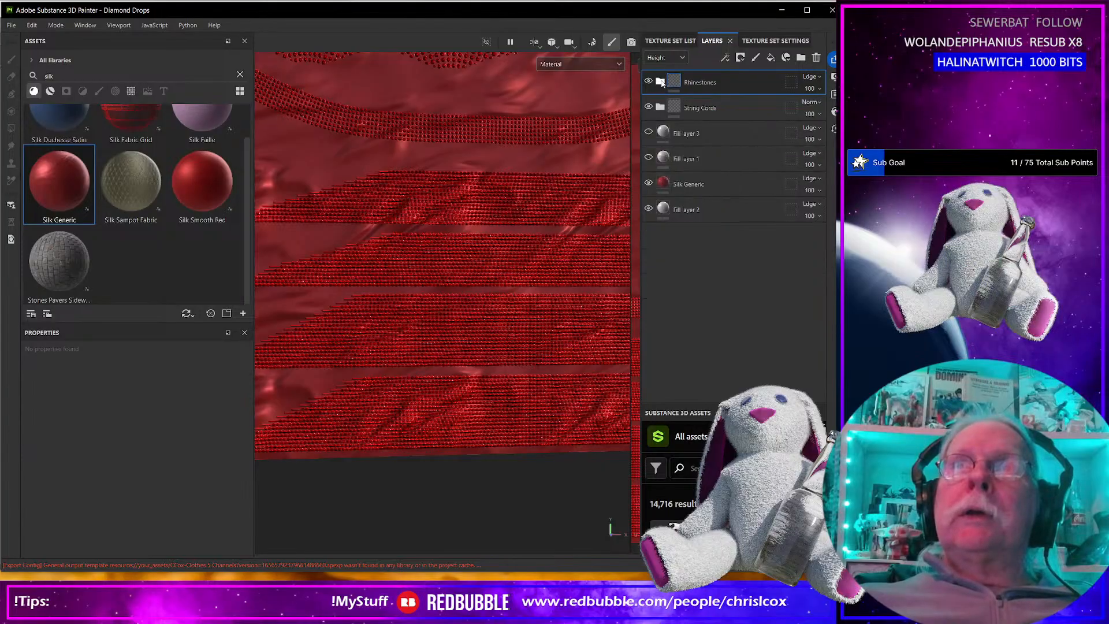
# Set the Silk Generic layer's Silk Color to AA1D1D.
pyautogui.click(691, 134)
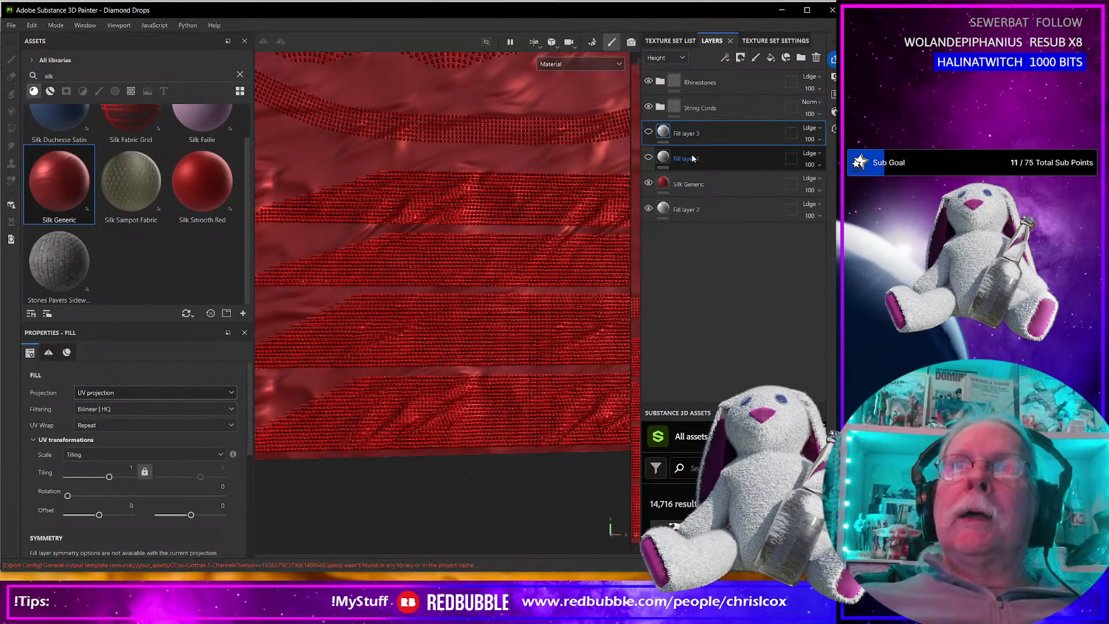
pyautogui.keyDown('ctrl'); pyautogui.click(693, 158); pyautogui.keyUp('ctrl')
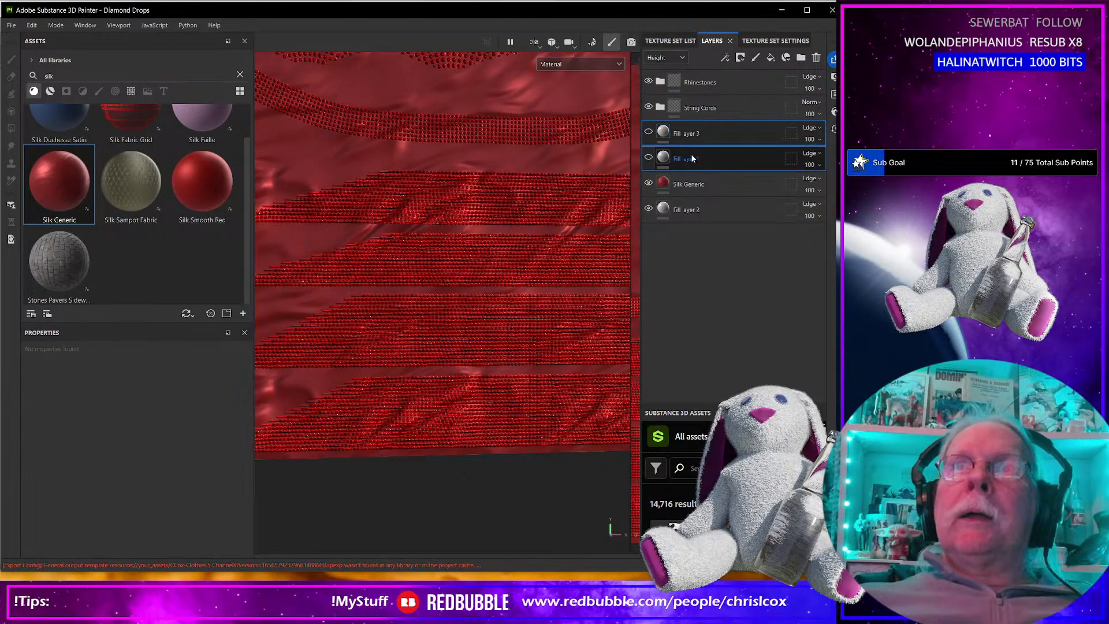
pyautogui.click(669, 185)
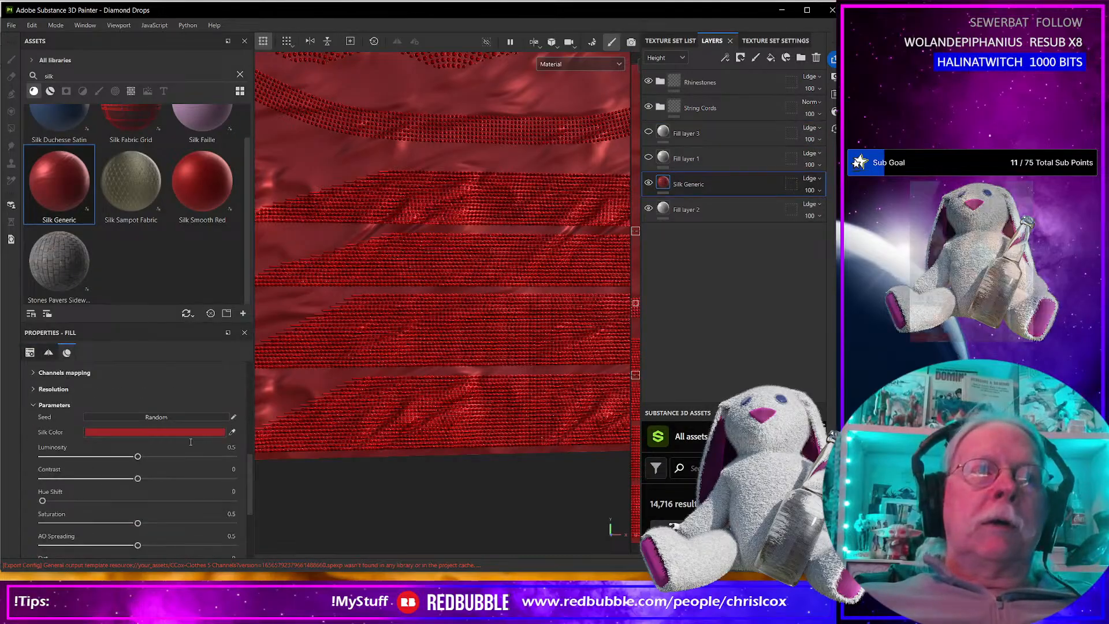
pyautogui.click(214, 432)
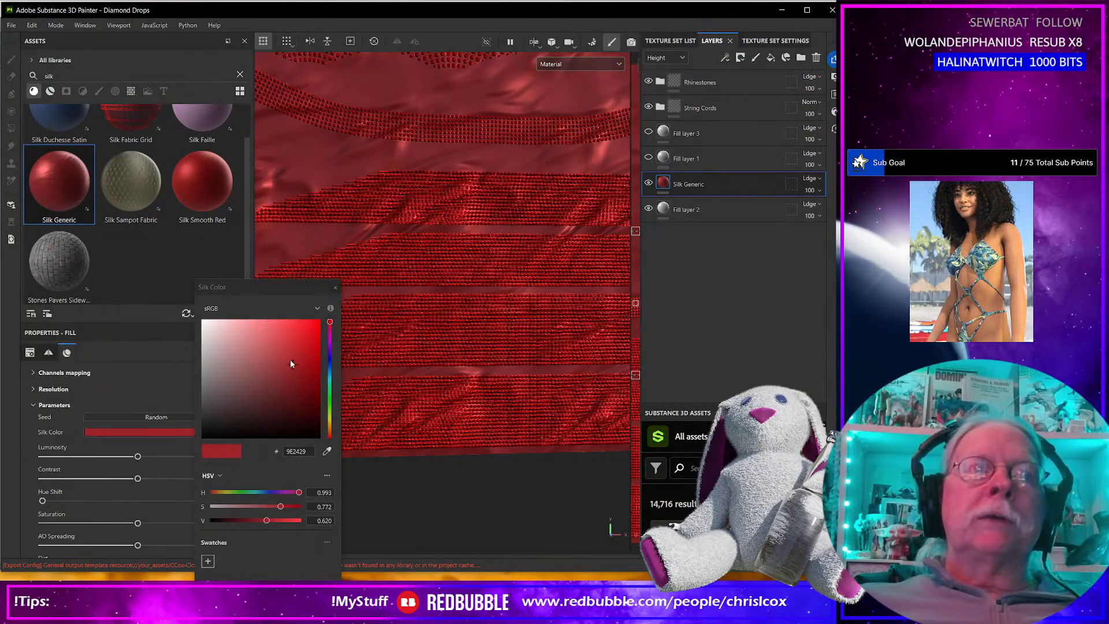
pyautogui.moveTo(291, 363); pyautogui.dragTo(300, 358)
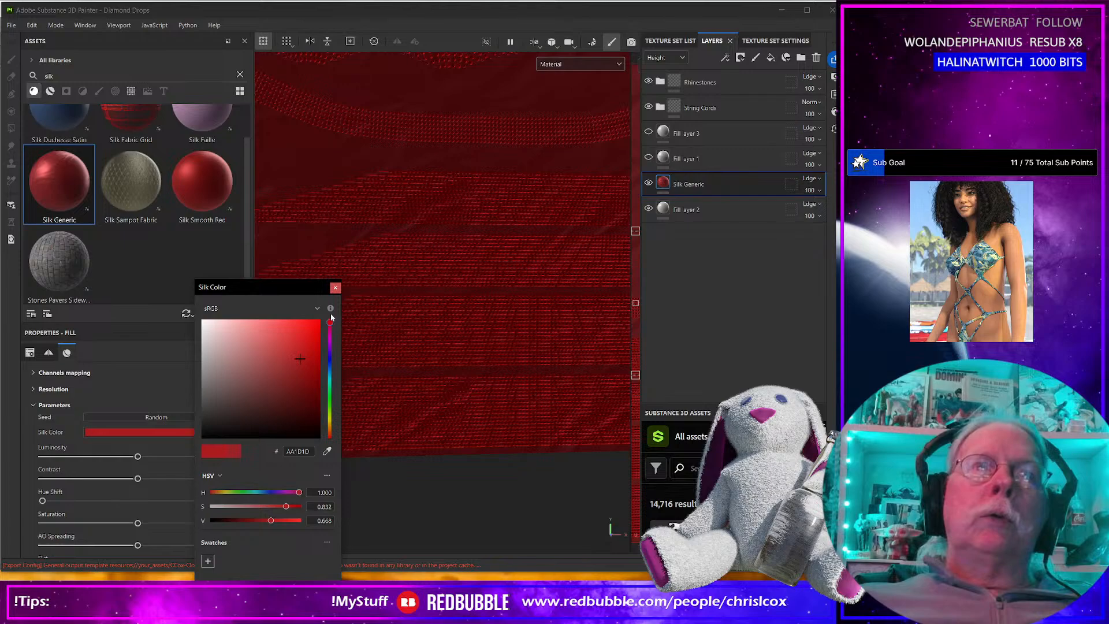
pyautogui.click(484, 316)
pyautogui.click(336, 287)
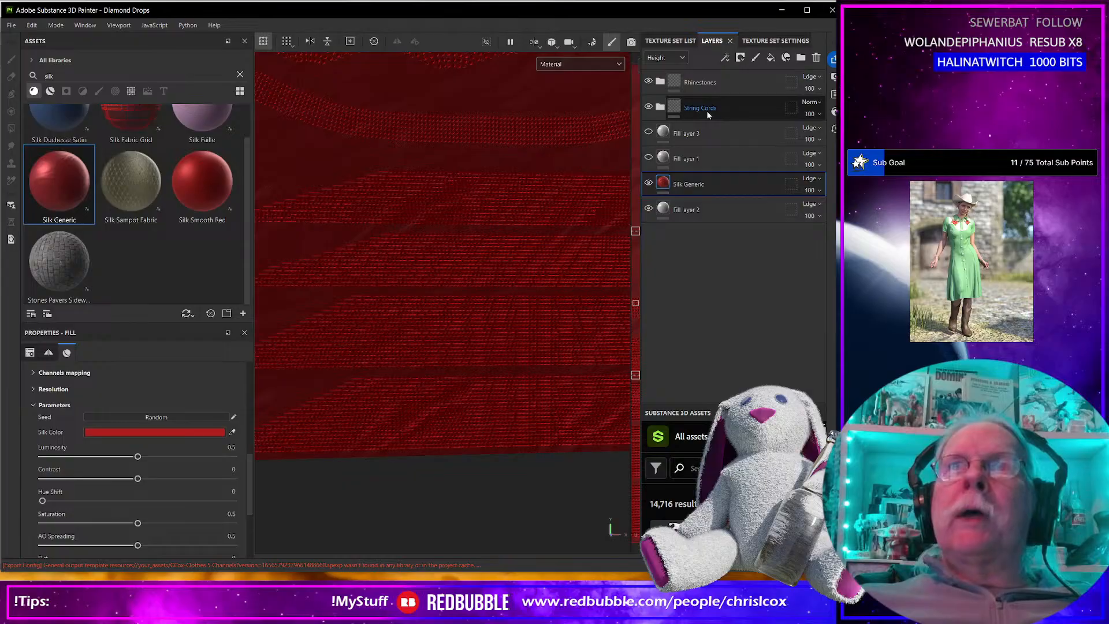
# Move the String Cords folder directly above the Silk Generic layer and group the two into a new folder.
pyautogui.moveTo(709, 114); pyautogui.dragTo(712, 167)
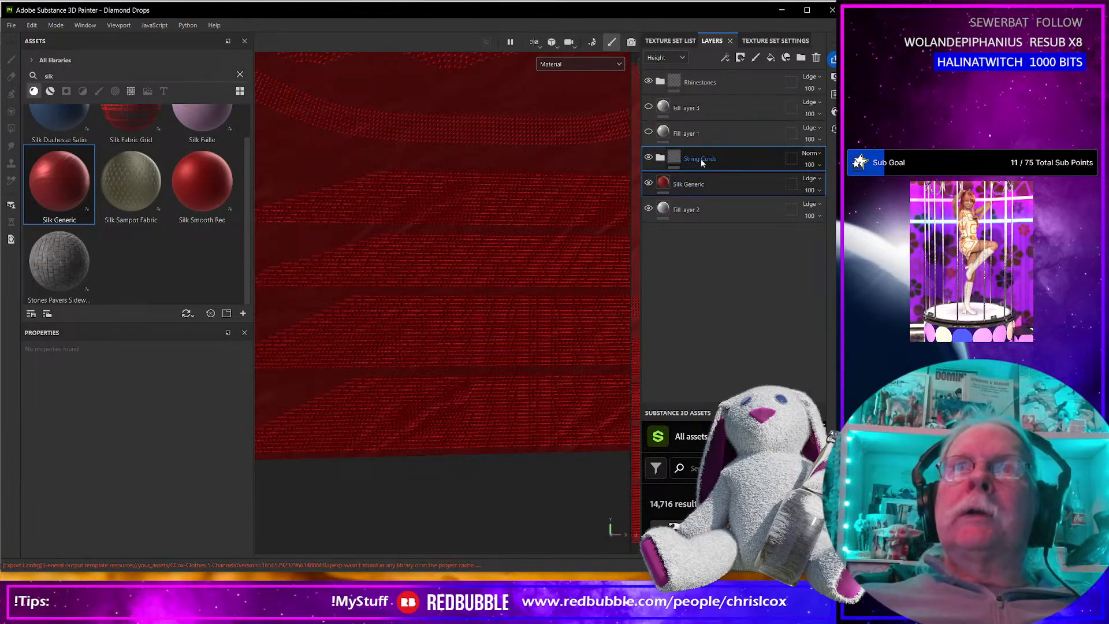
pyautogui.rightClick(701, 159)
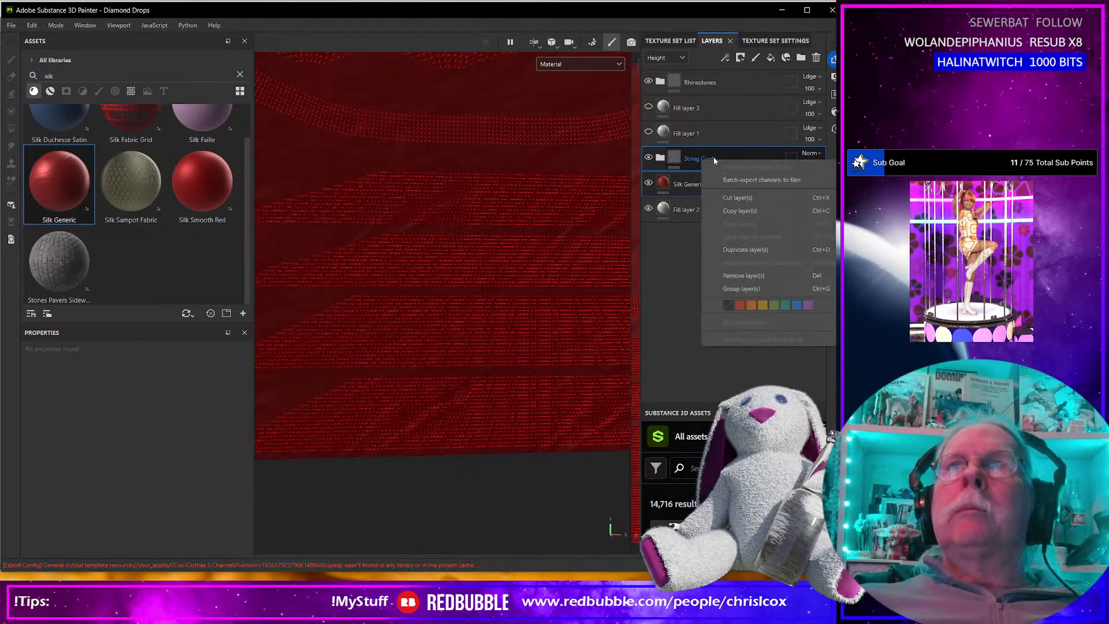
pyautogui.click(750, 288)
# Set the Silk Generic layer's Silk Color to the bright red FD0000.
pyautogui.click(676, 210)
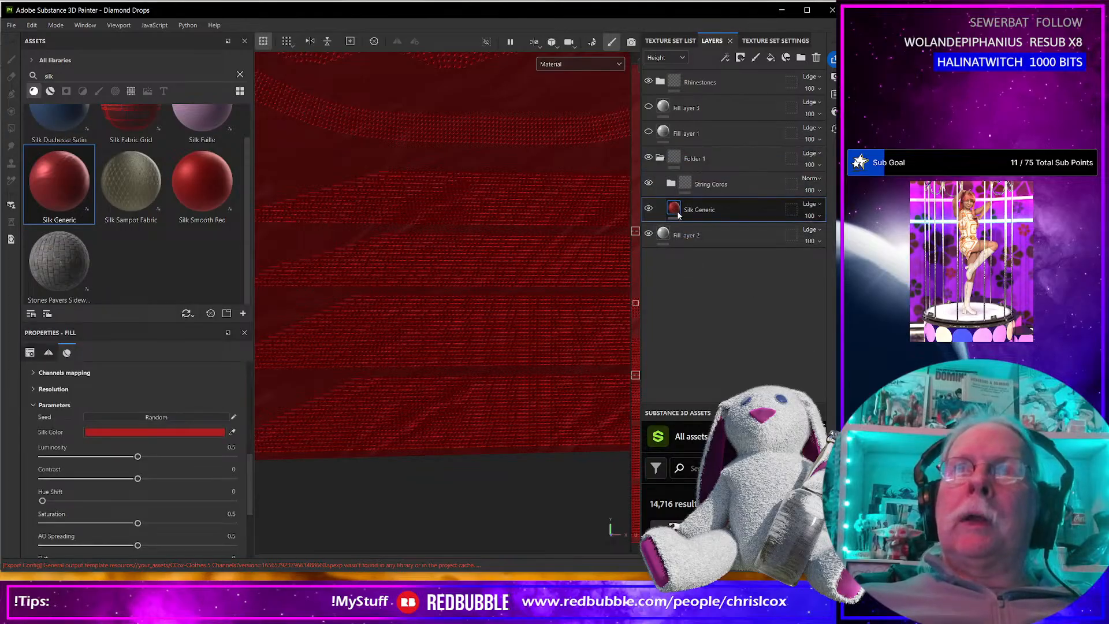
pyautogui.click(210, 431)
pyautogui.moveTo(275, 392); pyautogui.dragTo(344, 322)
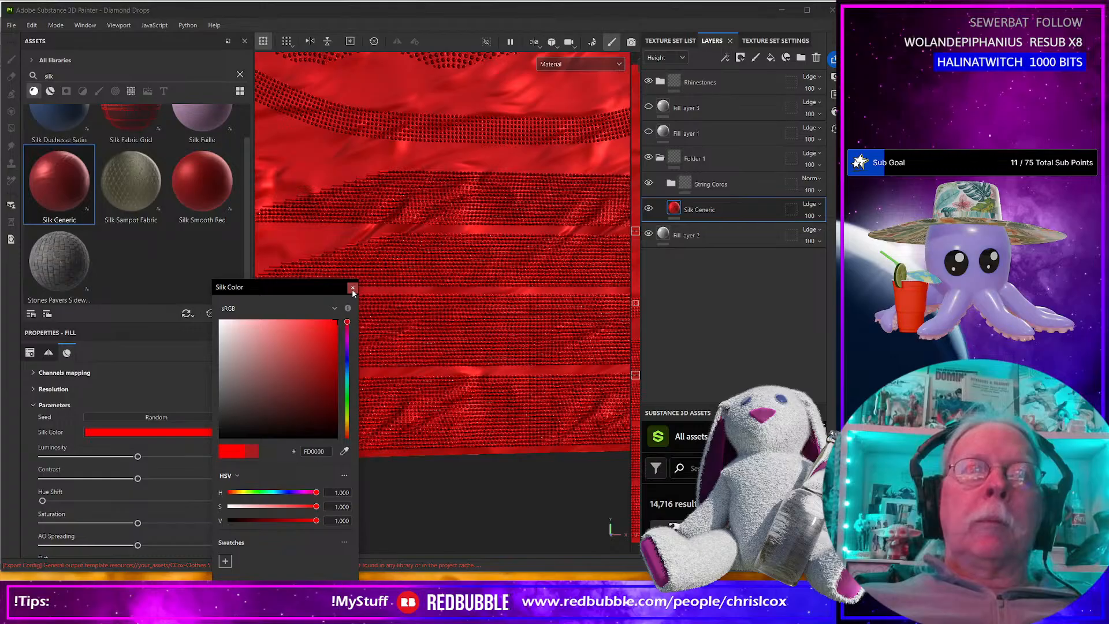
pyautogui.click(352, 287)
# Collapse Folder 1 and set its blending mode to Normal in both the Height and Normal channels.
pyautogui.click(661, 159)
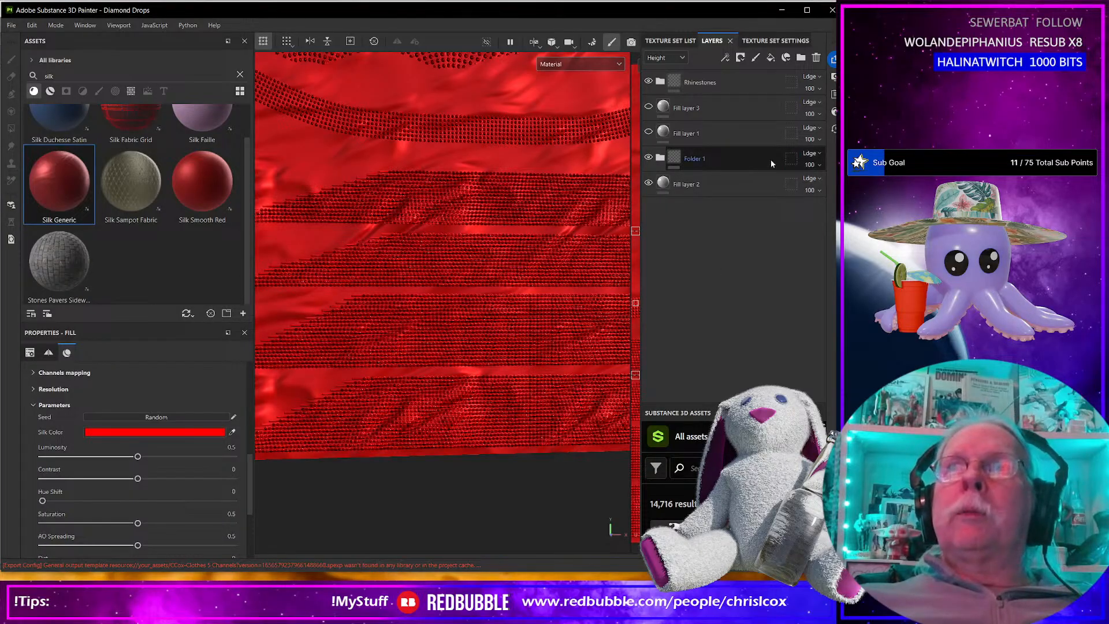
pyautogui.click(810, 154)
pyautogui.click(812, 165)
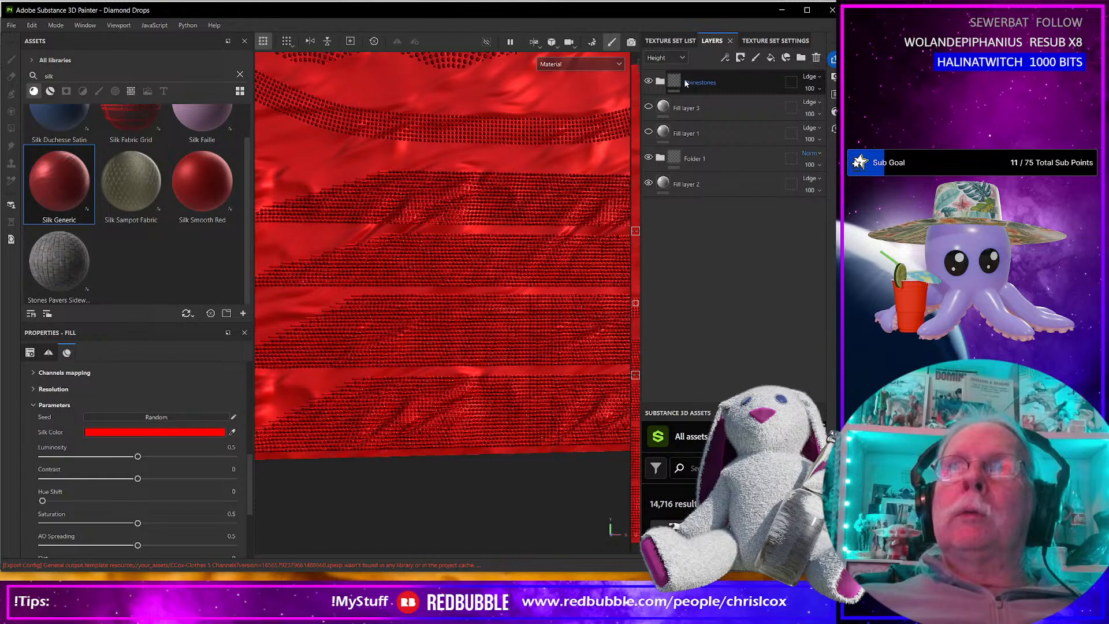
pyautogui.click(657, 59)
pyautogui.click(665, 114)
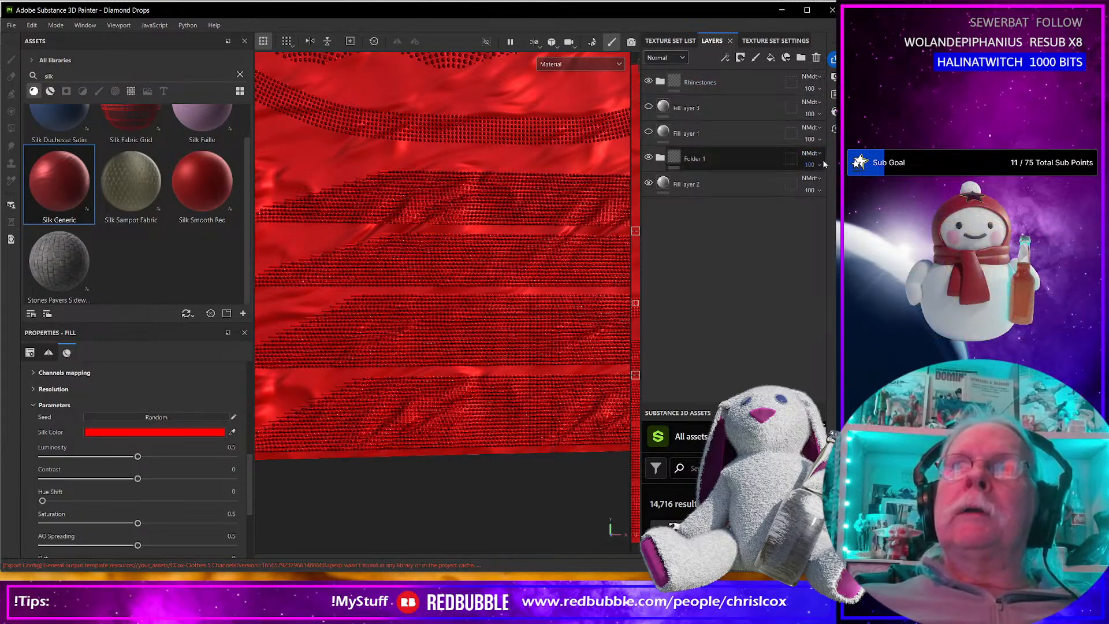
pyautogui.click(813, 154)
pyautogui.click(811, 164)
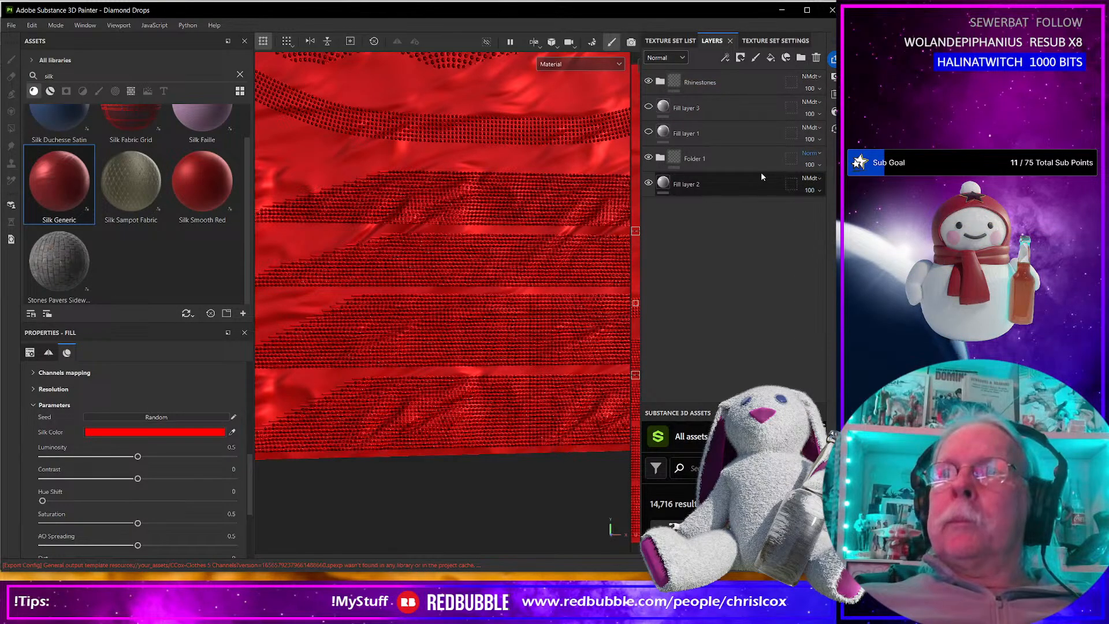
# Set the Rhinestones folder's blending mode to Normal in both the Normal and Height channels, leaving the folder collapsed.
pyautogui.click(660, 82)
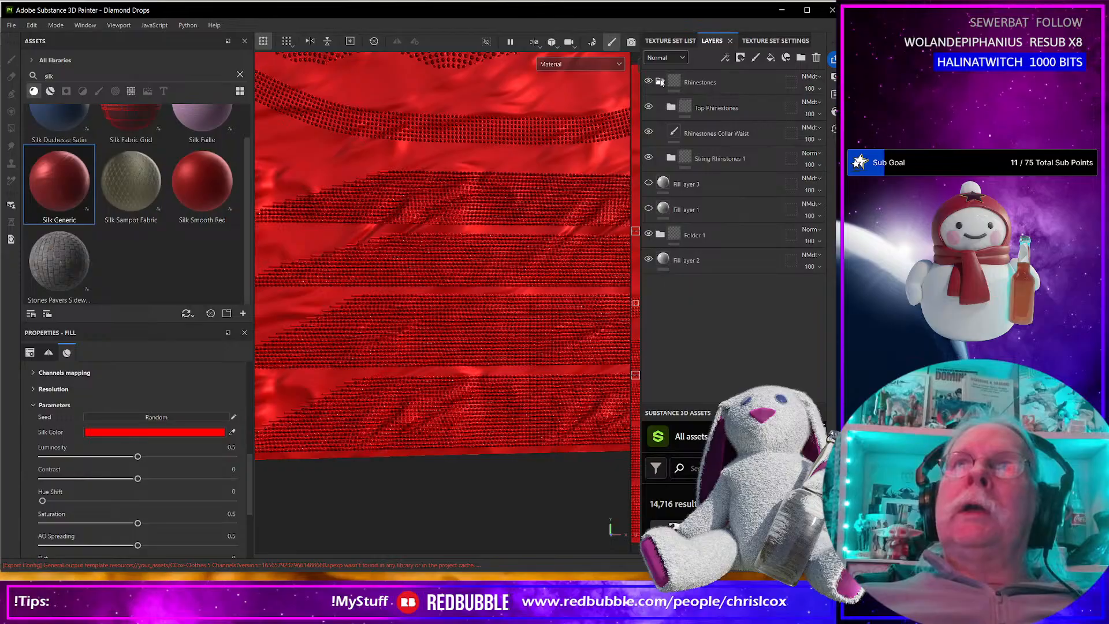
pyautogui.click(813, 80)
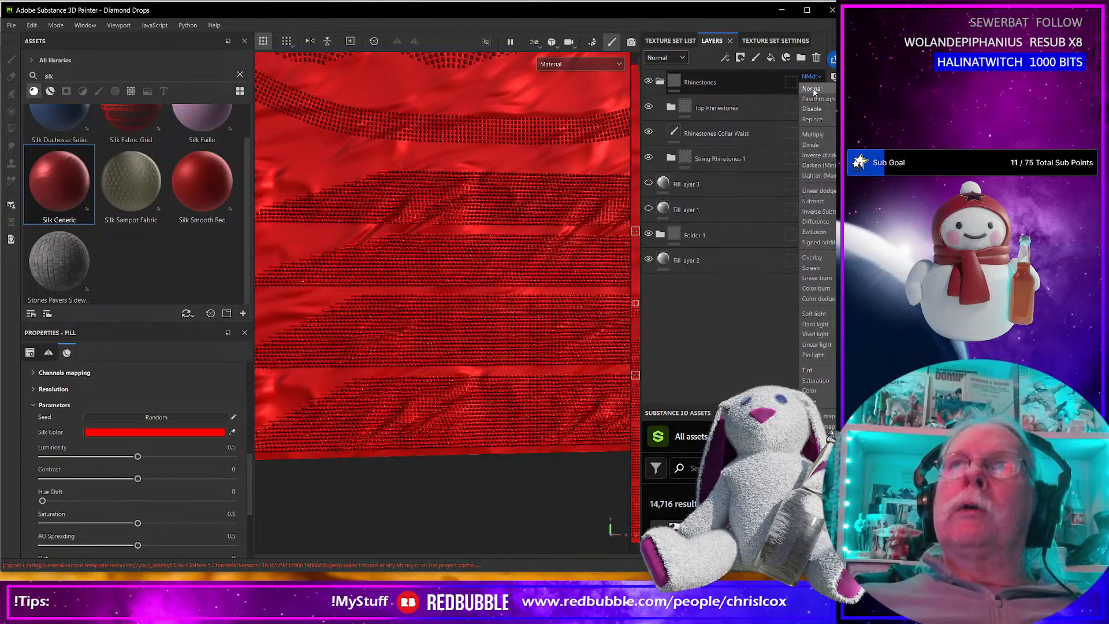
pyautogui.click(813, 90)
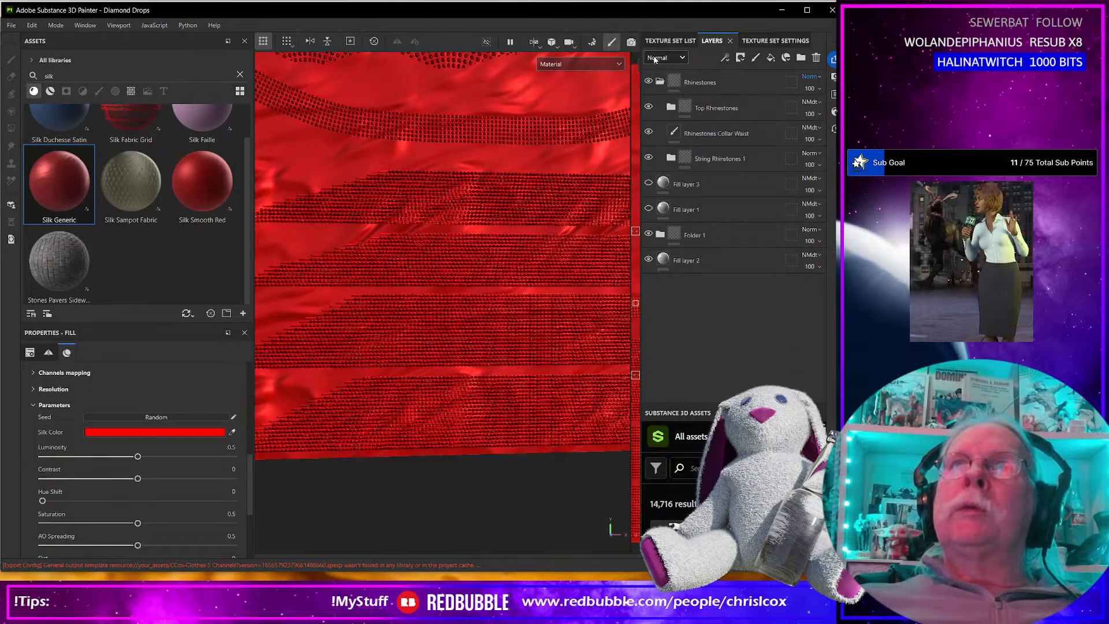
pyautogui.click(659, 58)
pyautogui.click(659, 83)
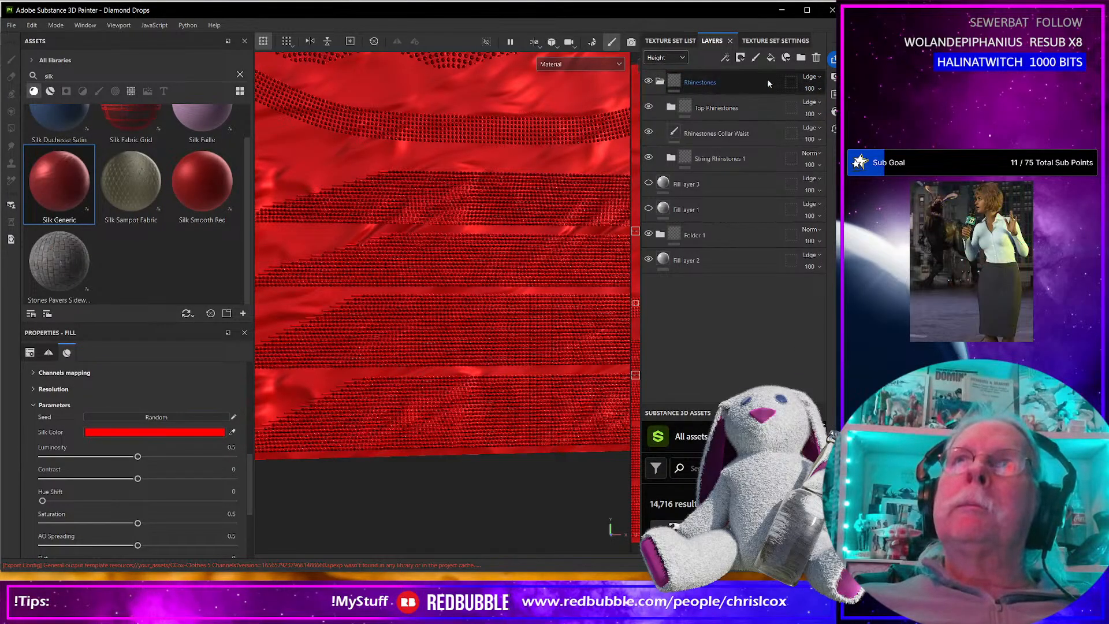
pyautogui.click(810, 77)
pyautogui.click(811, 88)
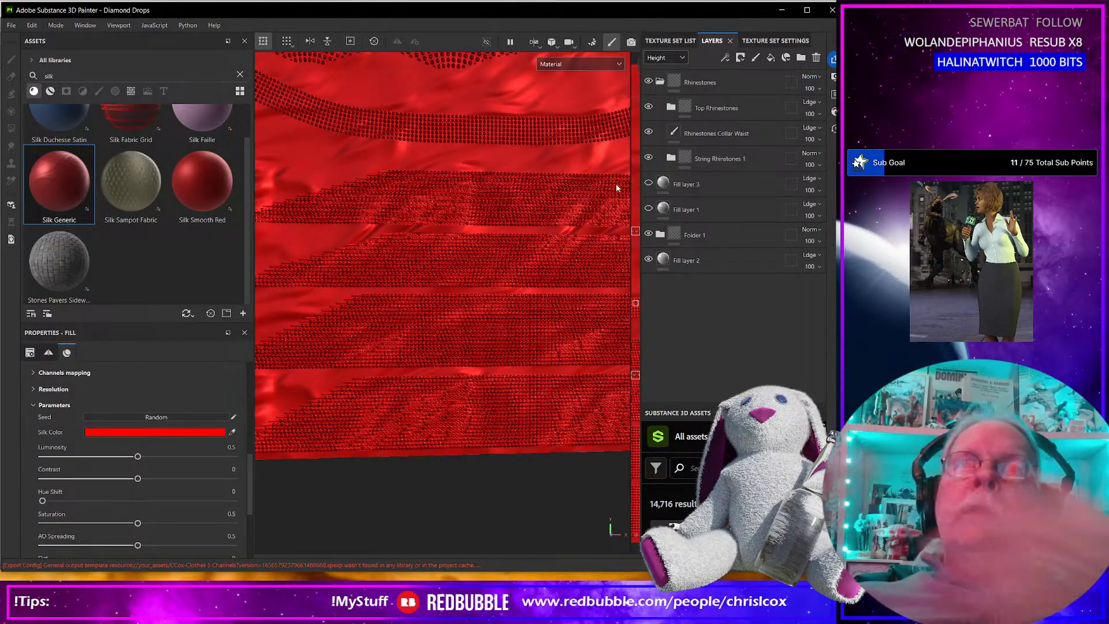
pyautogui.scroll(5, 513, 353)
pyautogui.scroll(-6, 508, 351)
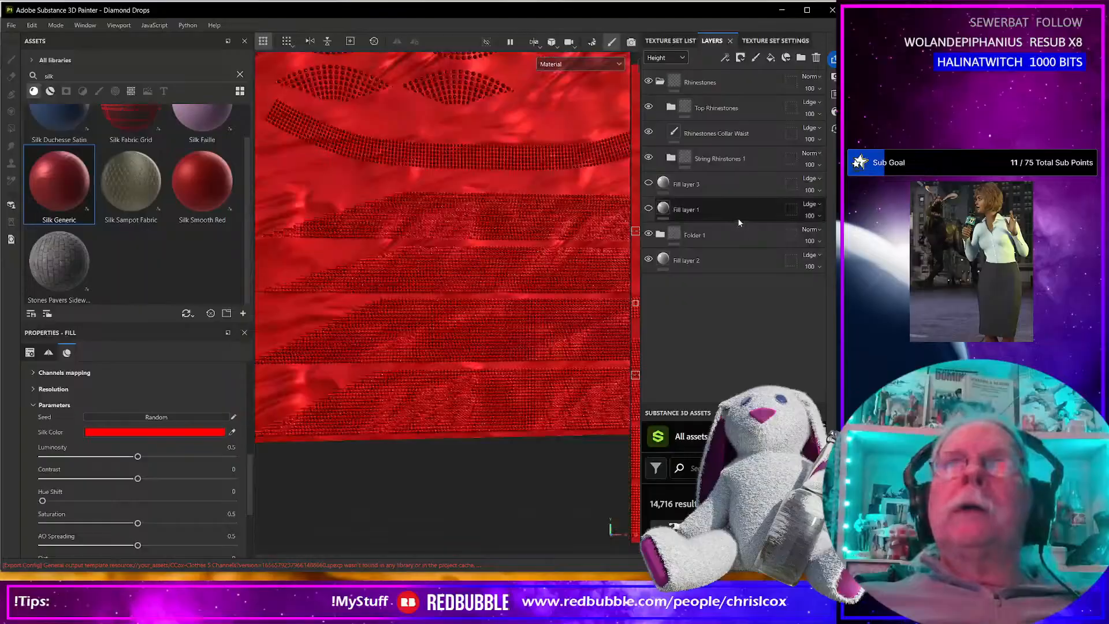
pyautogui.keyDown('alt'); pyautogui.moveTo(522, 299); pyautogui.dragTo(505, 379); pyautogui.keyUp('alt')
pyautogui.click(660, 82)
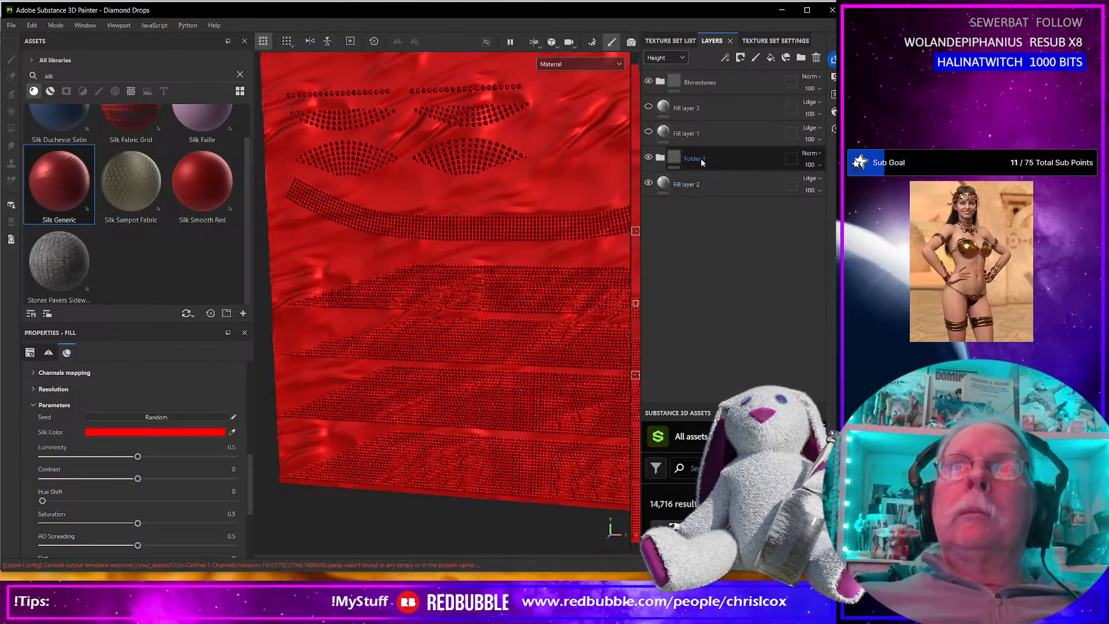
# Expand Folder 1 and add an HSL Perceptive filter to the Silk Generic layer.
pyautogui.click(661, 158)
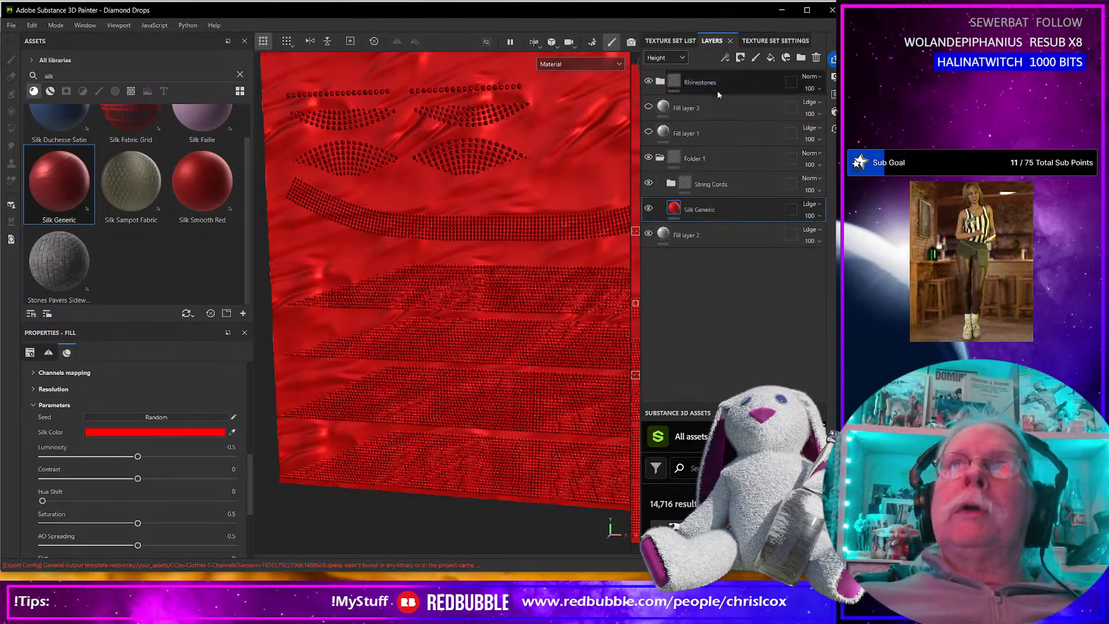
pyautogui.click(726, 58)
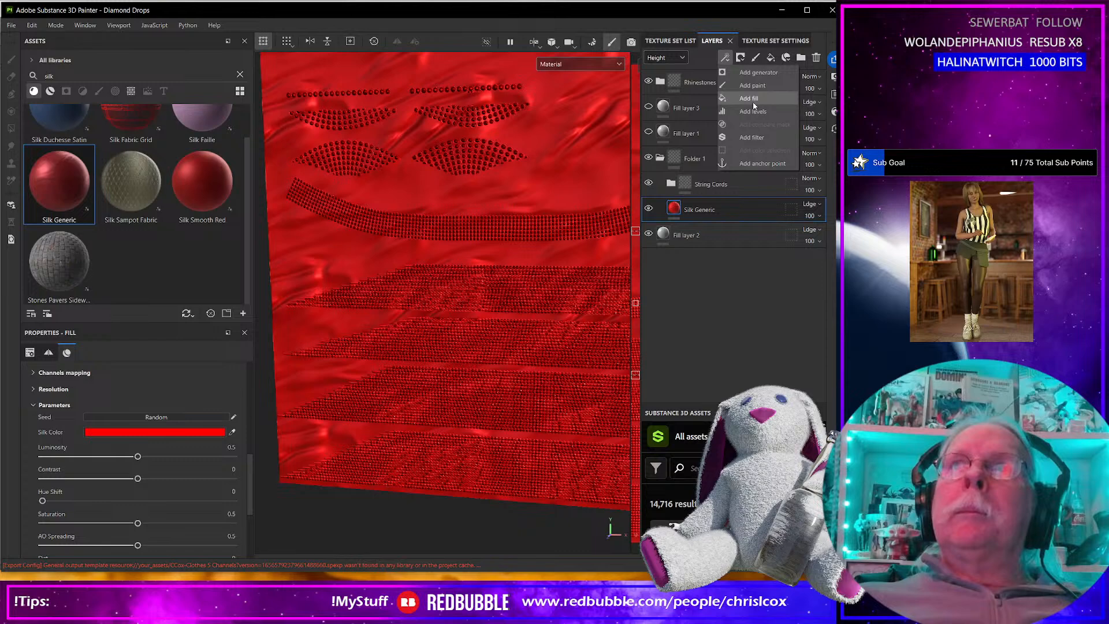
pyautogui.click(761, 138)
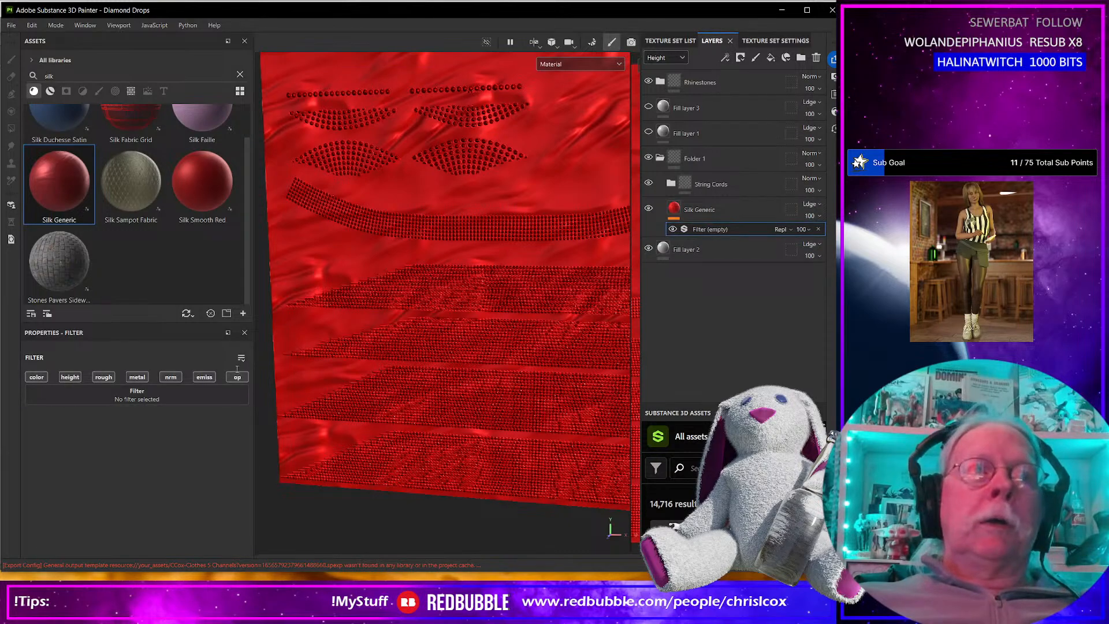
pyautogui.click(182, 391)
pyautogui.scroll(-3, 273, 477)
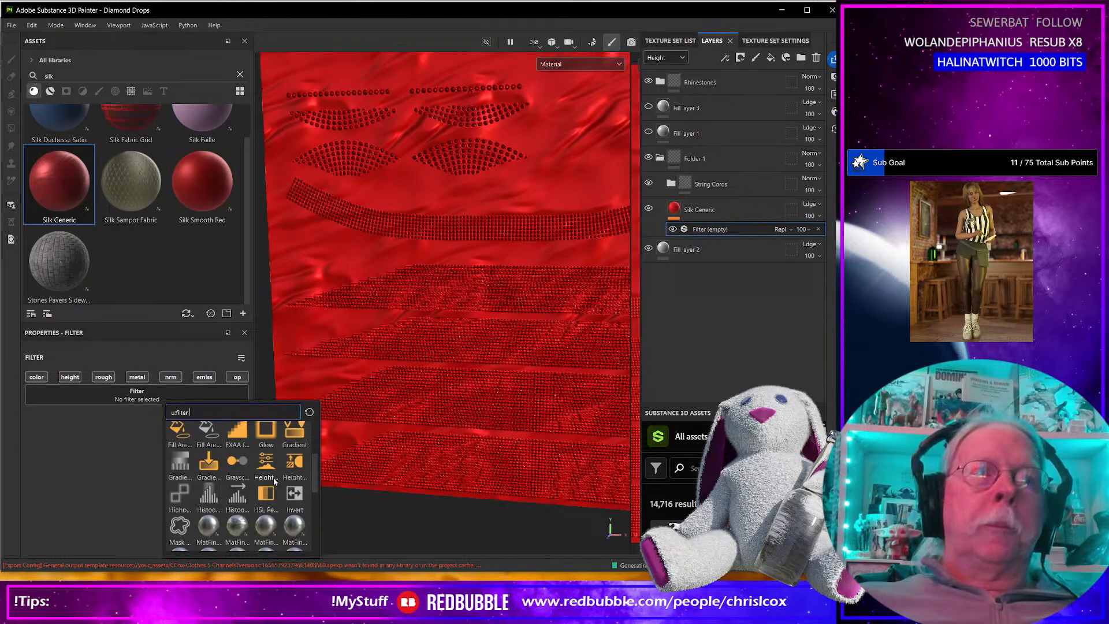
pyautogui.click(266, 494)
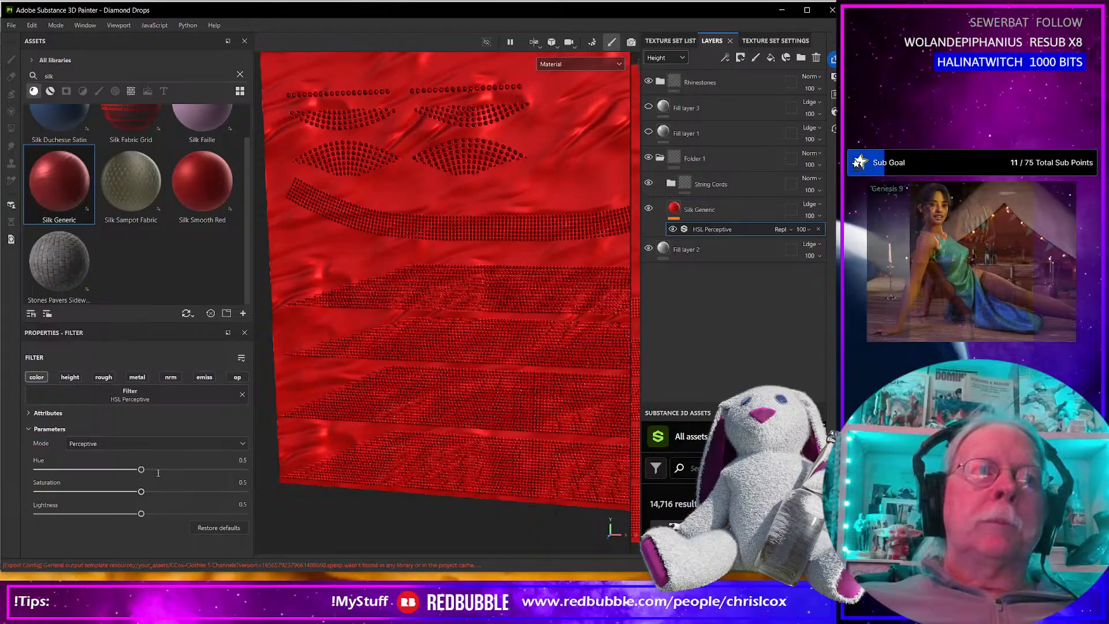
# Try a slight hue shift in the Silk Generic layer's HSL Perceptive filter and undo it.
pyautogui.moveTo(141, 468)
pyautogui.mouseDown()
pyautogui.moveTo(173, 468)
pyautogui.moveTo(140, 466)
pyautogui.moveTo(151, 467)
pyautogui.mouseUp()
pyautogui.hotkey('ctrl', 'z')
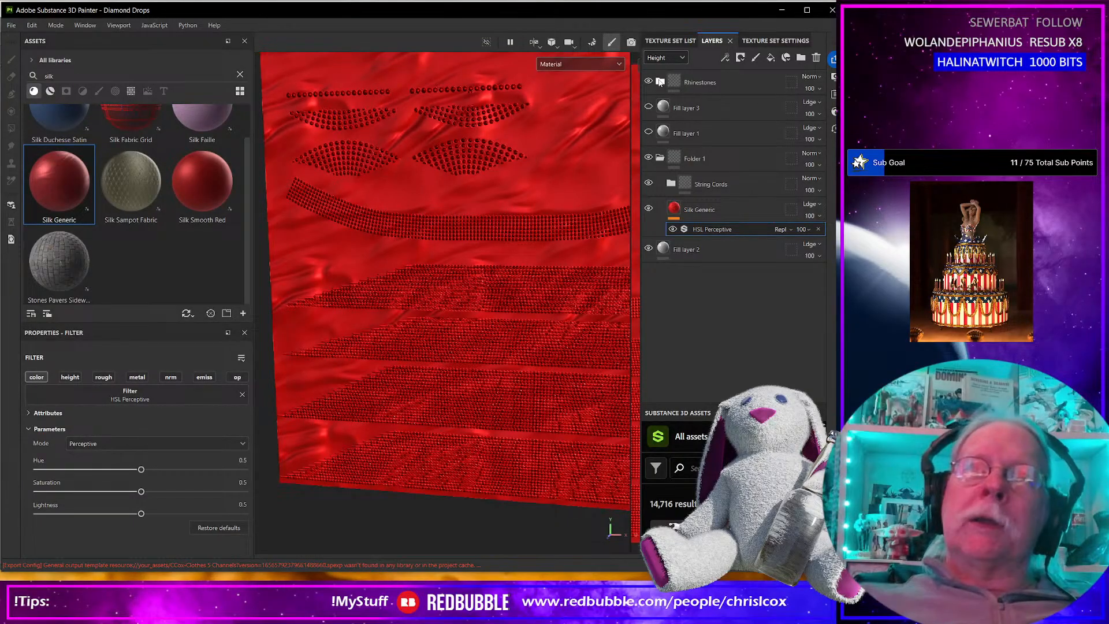
pyautogui.scroll(5, 506, 279)
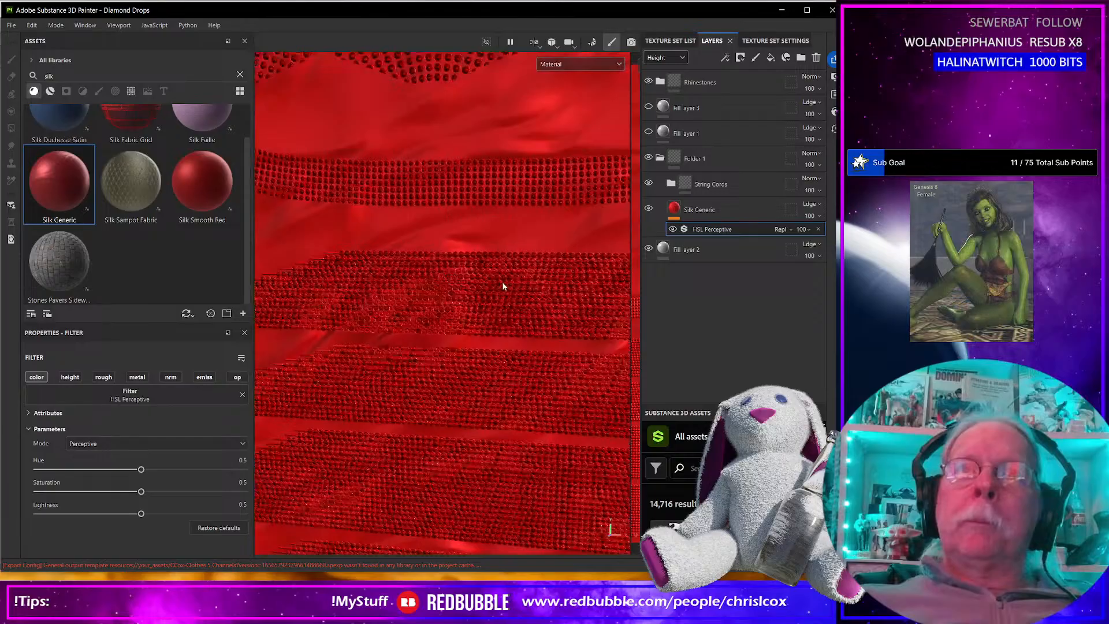
pyautogui.scroll(-3, 503, 284)
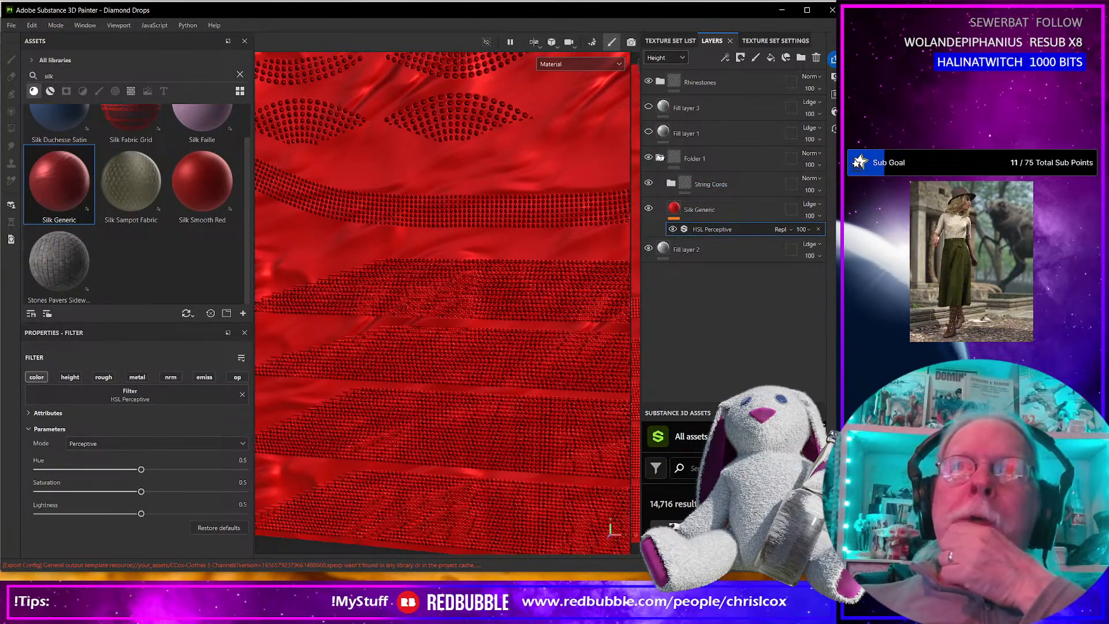
# Try adding a second HSL Perceptive filter to the Silk Generic layer, with the Rhinestones folder expanded.
pyautogui.click(660, 84)
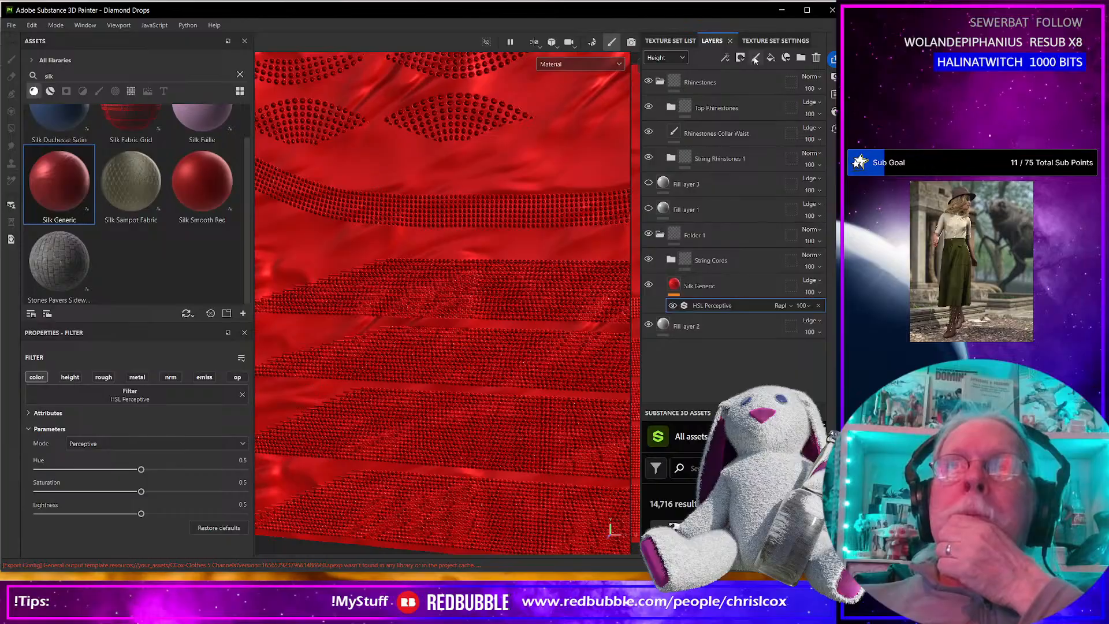
pyautogui.click(725, 57)
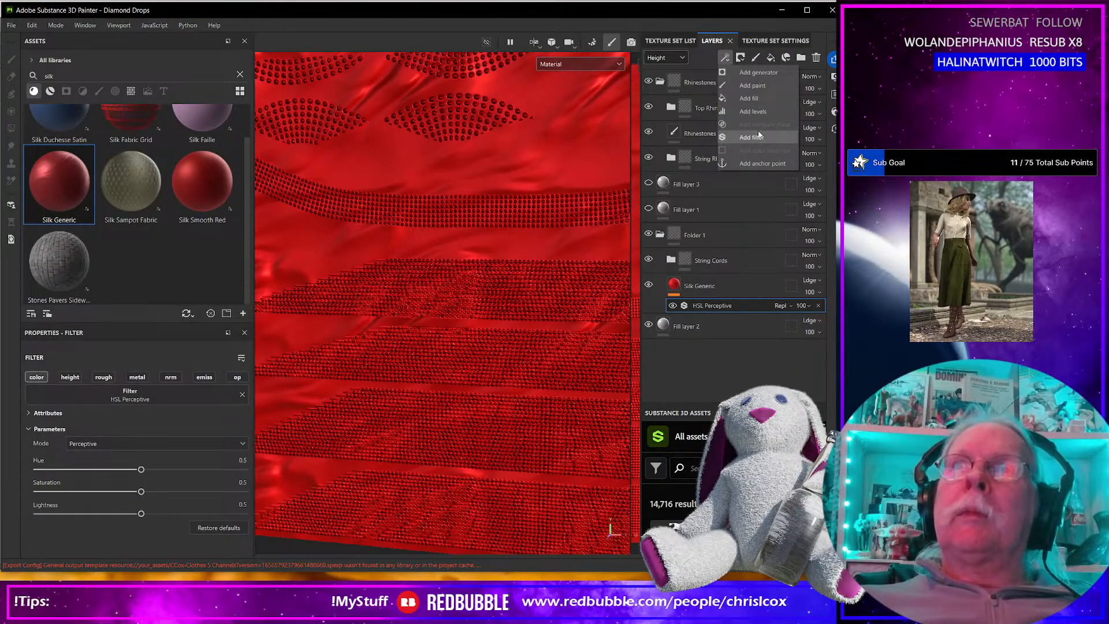
pyautogui.click(751, 138)
pyautogui.click(177, 397)
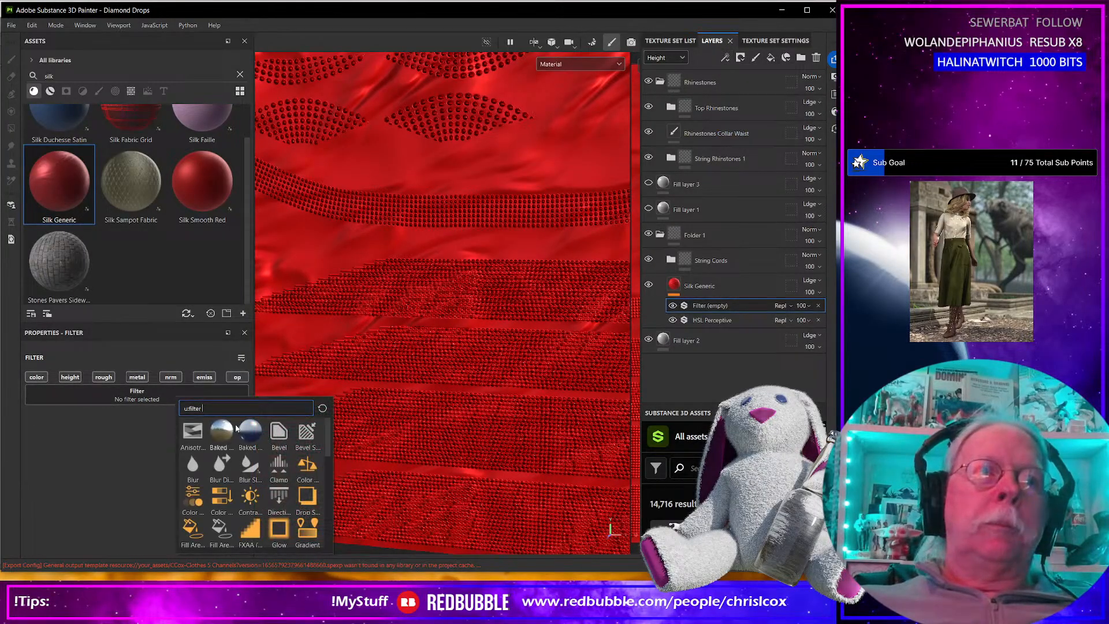
pyautogui.scroll(-3, 289, 463)
pyautogui.click(279, 491)
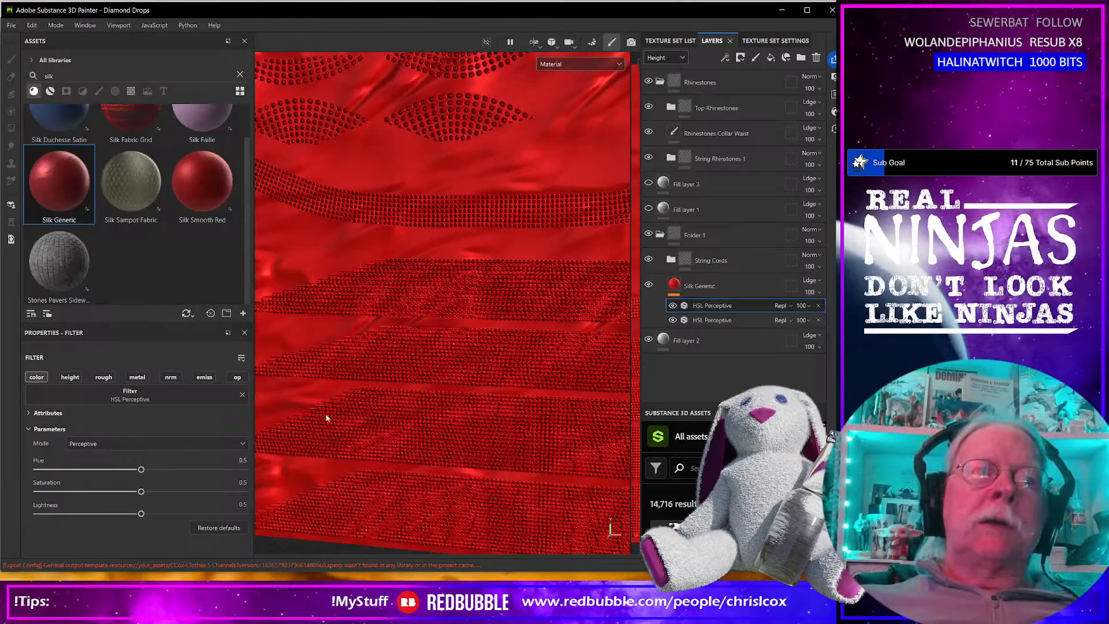
pyautogui.click(659, 82)
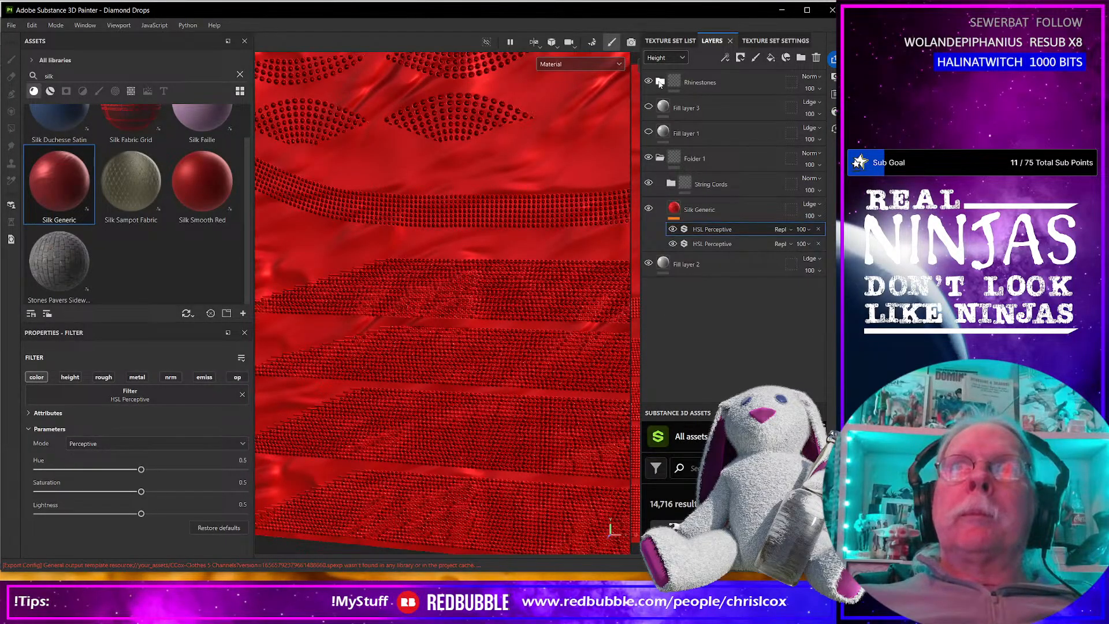
pyautogui.click(659, 82)
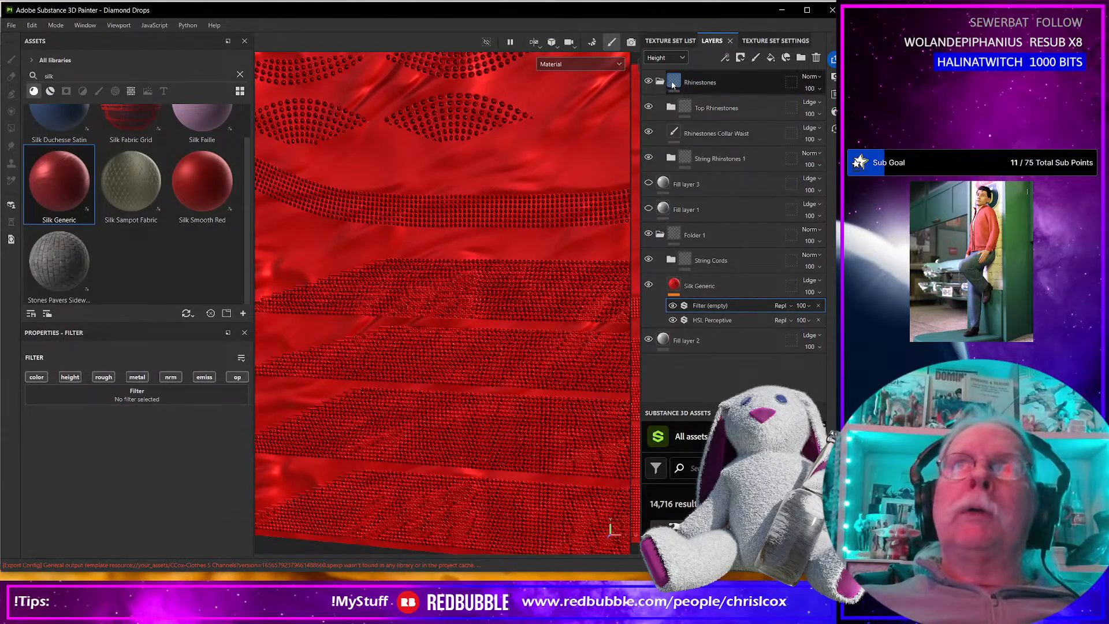
pyautogui.click(659, 82)
pyautogui.click(725, 59)
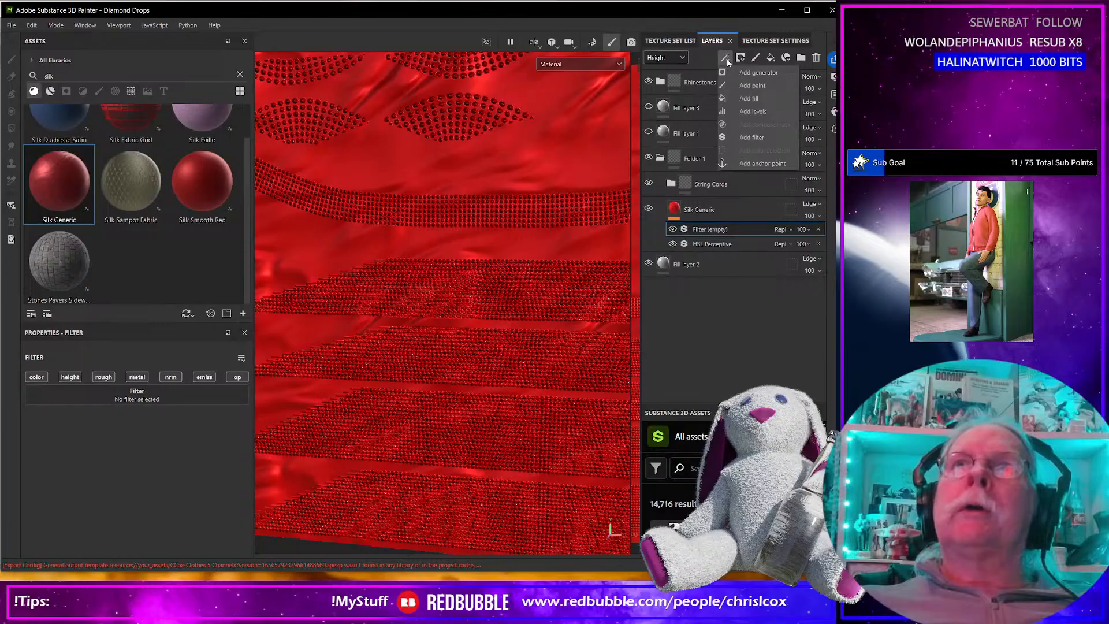
pyautogui.click(751, 137)
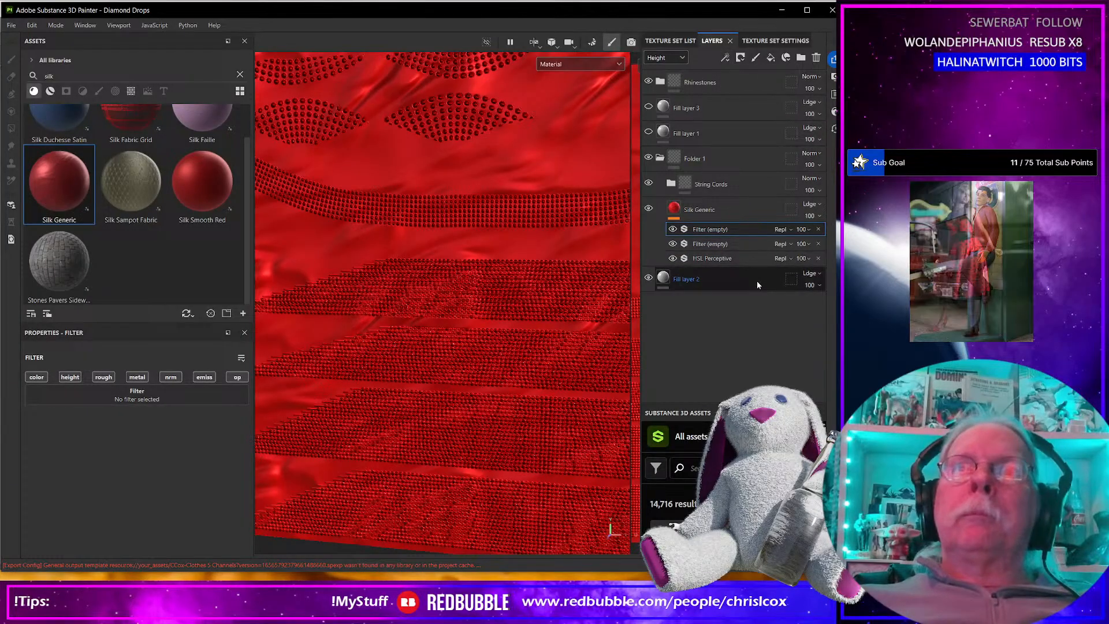
pyautogui.press('Delete')
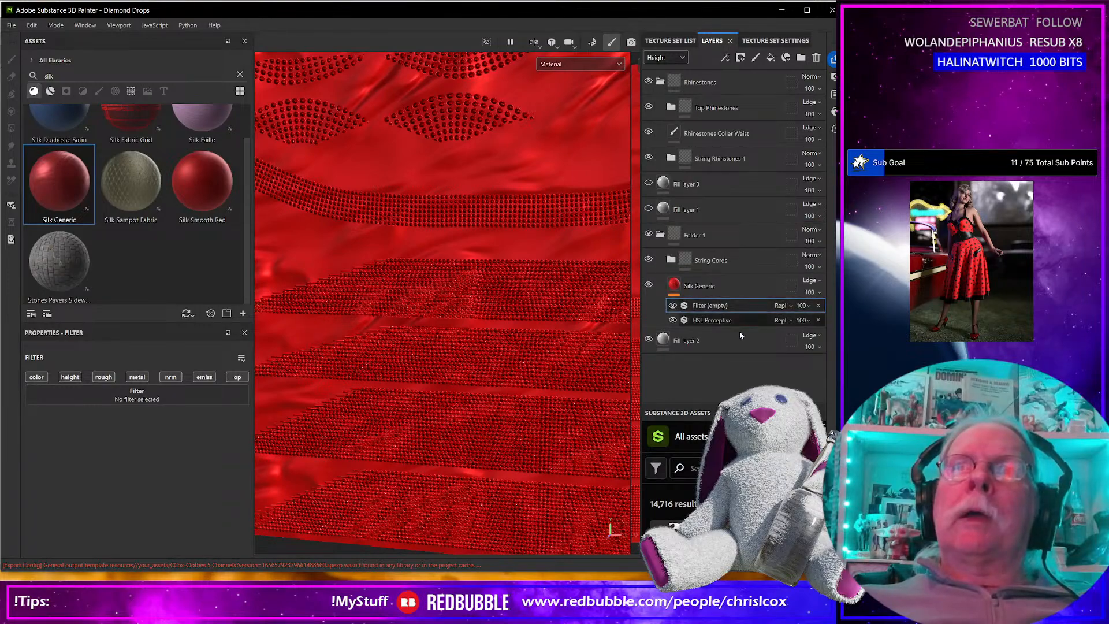
# Remove the empty filter from the Silk Generic layer and add an HSL Perceptive filter to the Rhinestones folder.
pyautogui.click(816, 57)
pyautogui.click(722, 85)
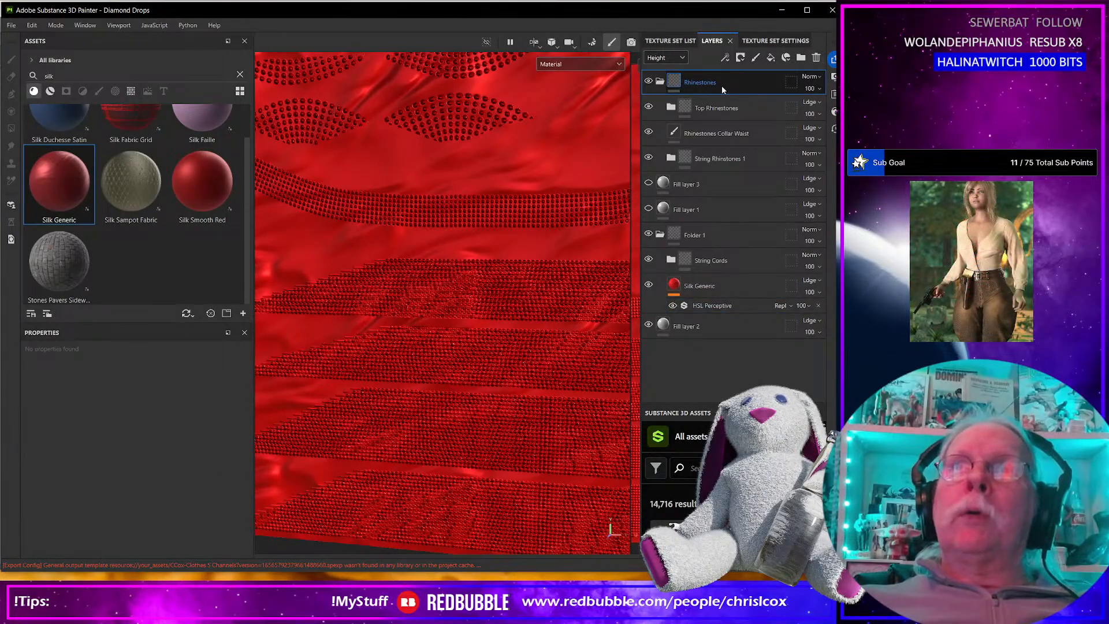
pyautogui.click(724, 58)
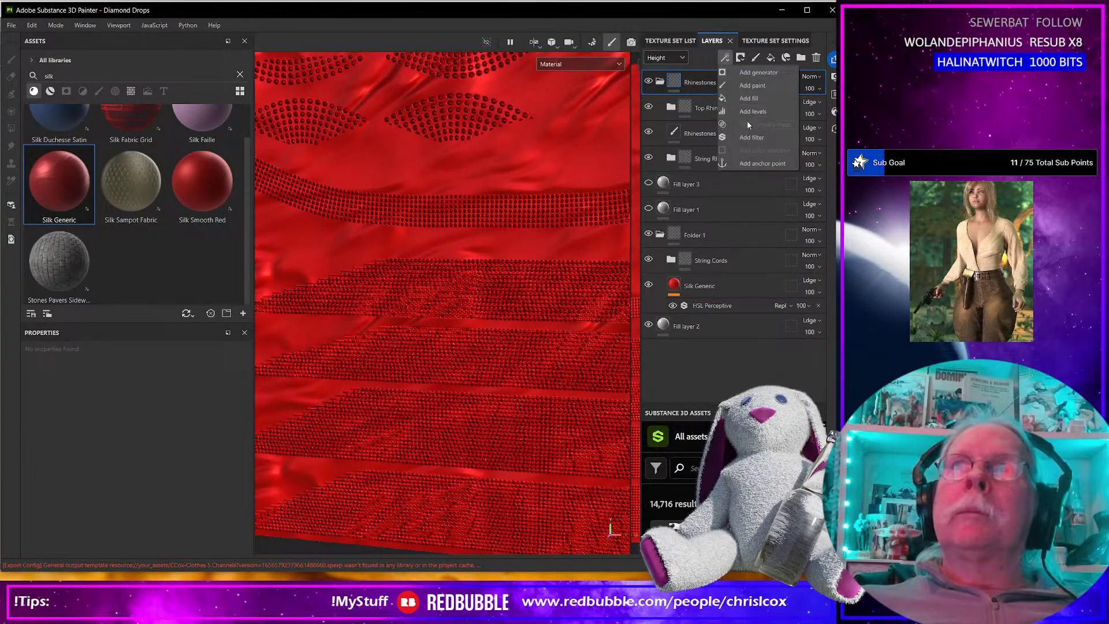
pyautogui.click(751, 138)
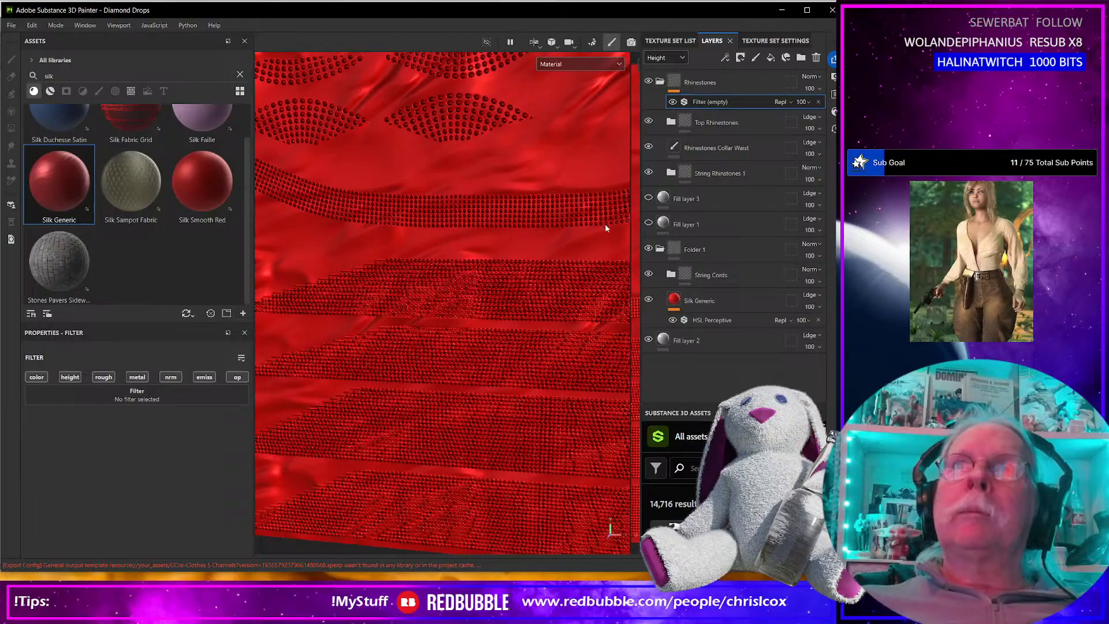
pyautogui.click(239, 402)
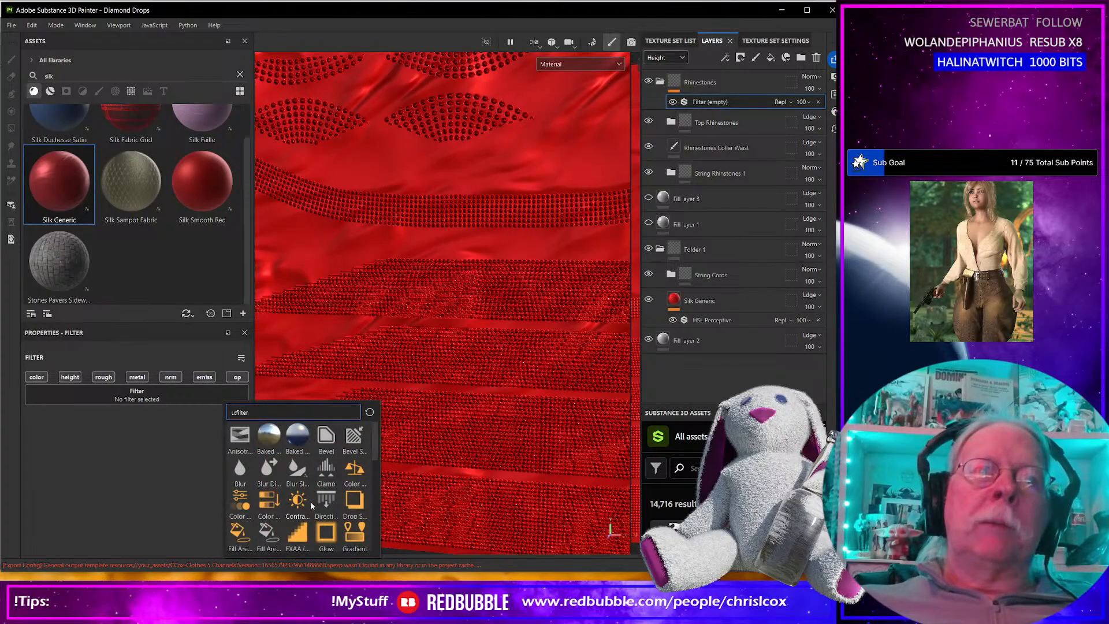
pyautogui.scroll(-3, 311, 503)
pyautogui.click(325, 492)
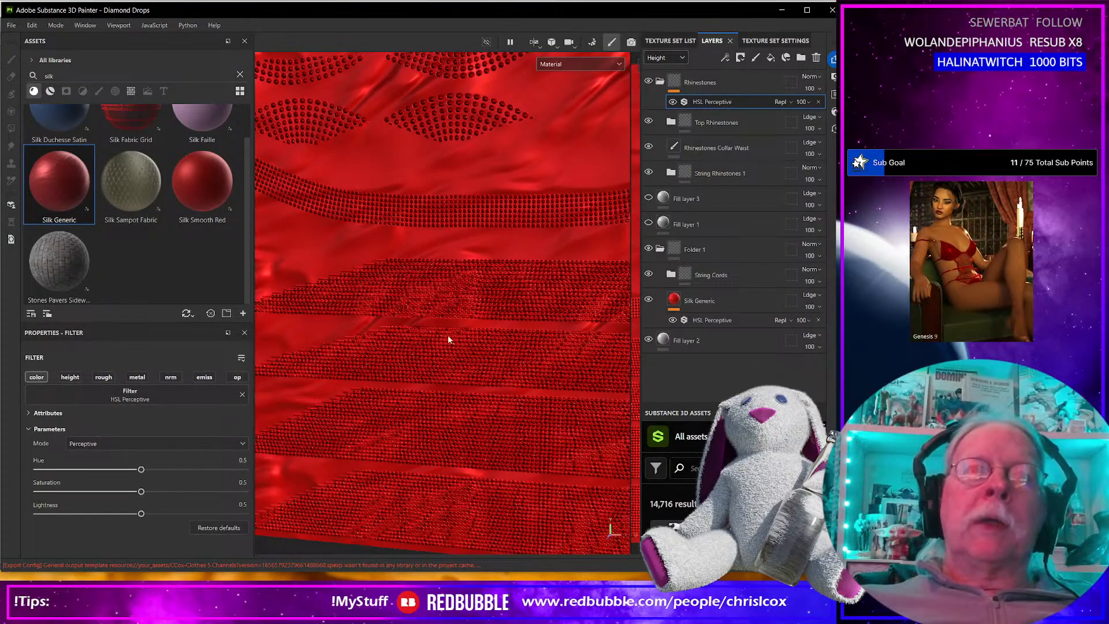
# Collapse the Rhinestones folder and move Fill layer 3 and Fill layer 1 below Folder 1, just above Fill layer 2.
pyautogui.click(659, 81)
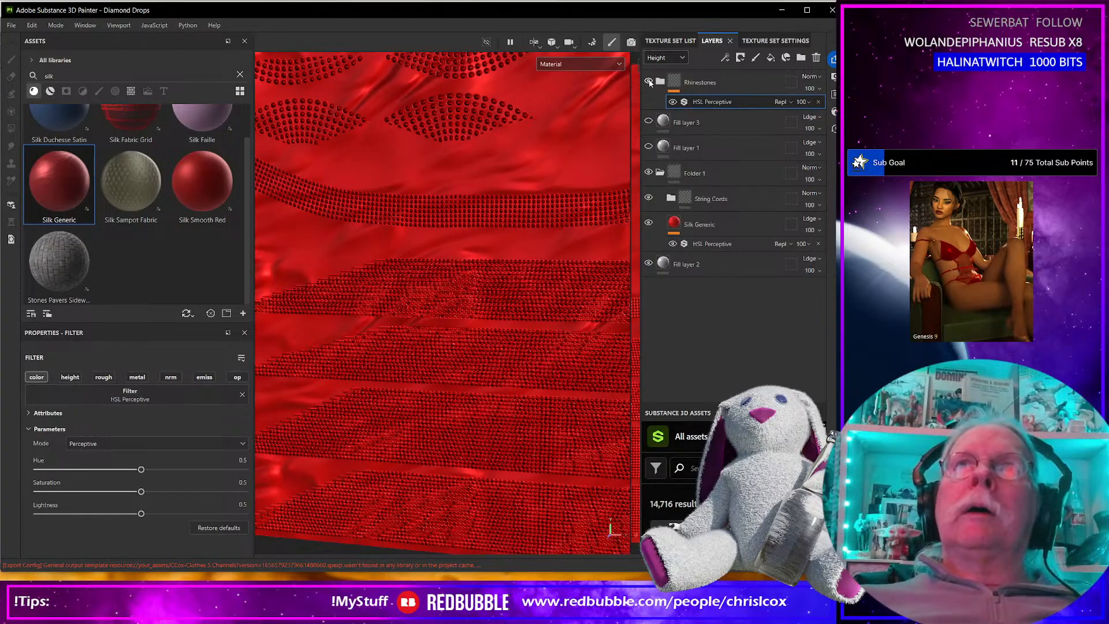
pyautogui.click(726, 83)
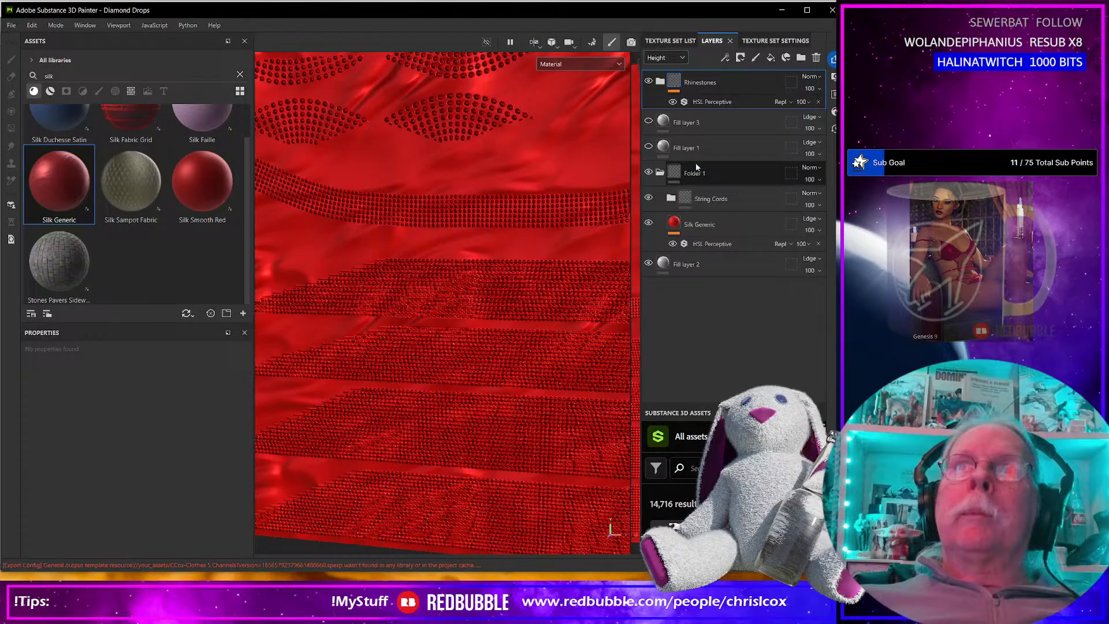
pyautogui.click(701, 147)
pyautogui.keyDown('shift'); pyautogui.click(704, 123); pyautogui.keyUp('shift')
pyautogui.moveTo(705, 123); pyautogui.dragTo(718, 260)
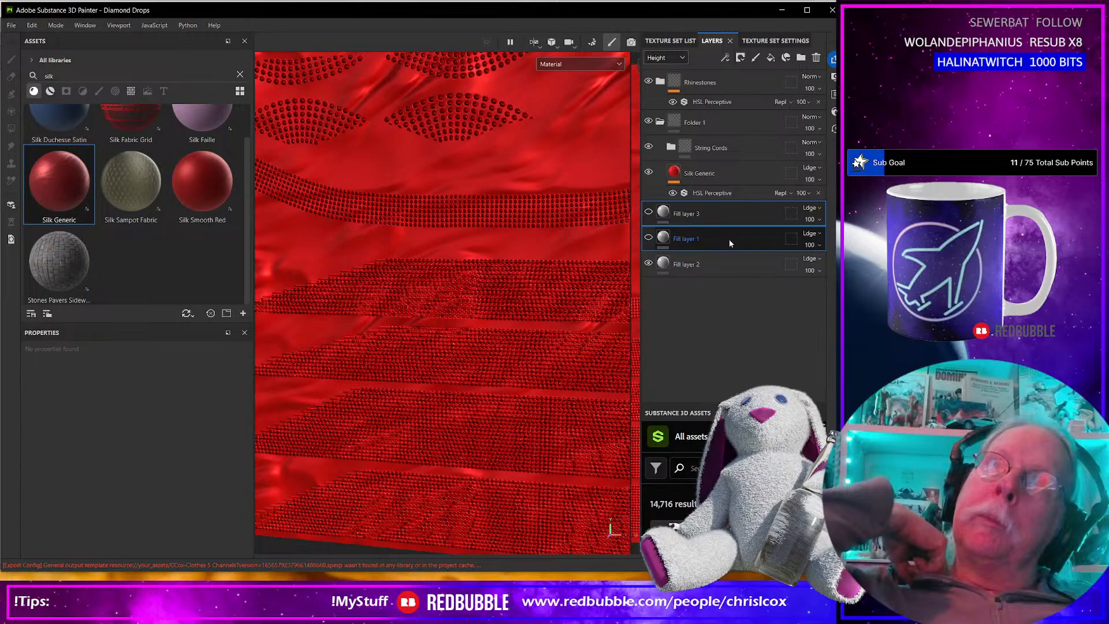
pyautogui.click(727, 213)
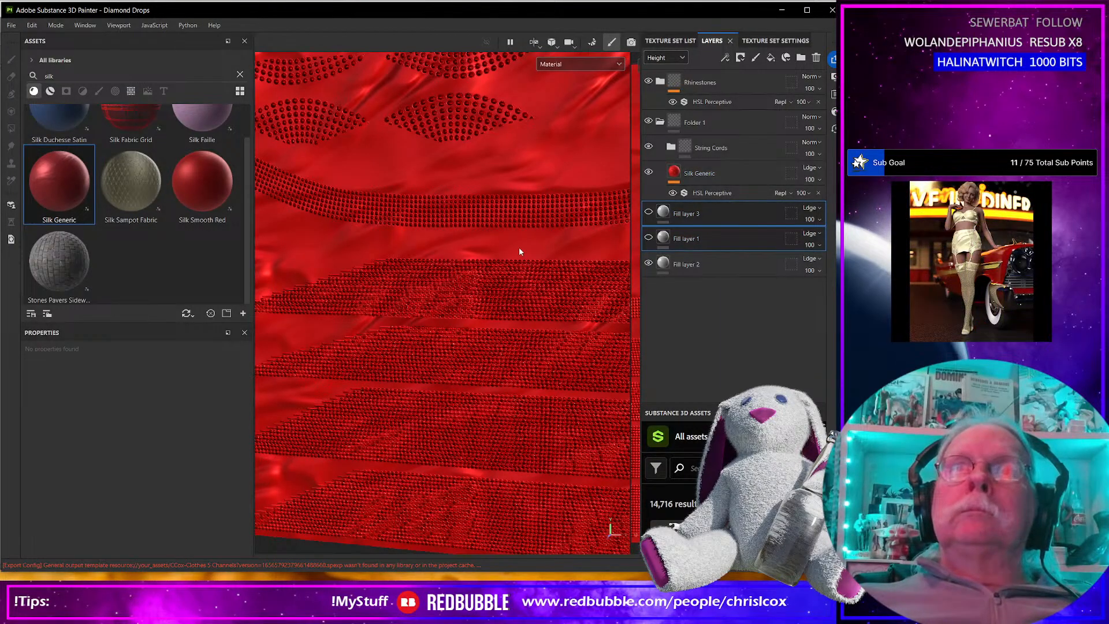
# Reduce the Silk Generic layer's Wrinkle parameter to 0.34.
pyautogui.scroll(-8, 476, 274)
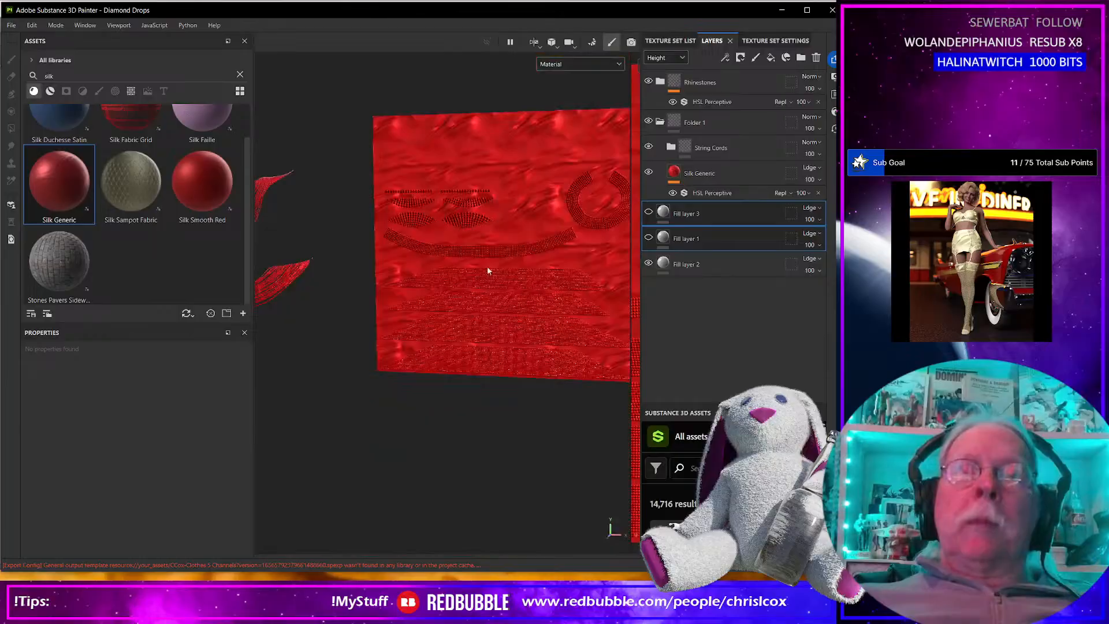
pyautogui.moveTo(486, 276)
pyautogui.keyDown('alt'); pyautogui.mouseDown()
pyautogui.moveTo(428, 210)
pyautogui.moveTo(503, 250)
pyautogui.moveTo(469, 283)
pyautogui.moveTo(532, 239)
pyautogui.moveTo(458, 324)
pyautogui.moveTo(497, 223)
pyautogui.moveTo(501, 290)
pyautogui.mouseUp(); pyautogui.keyUp('alt')
pyautogui.scroll(5, 493, 253)
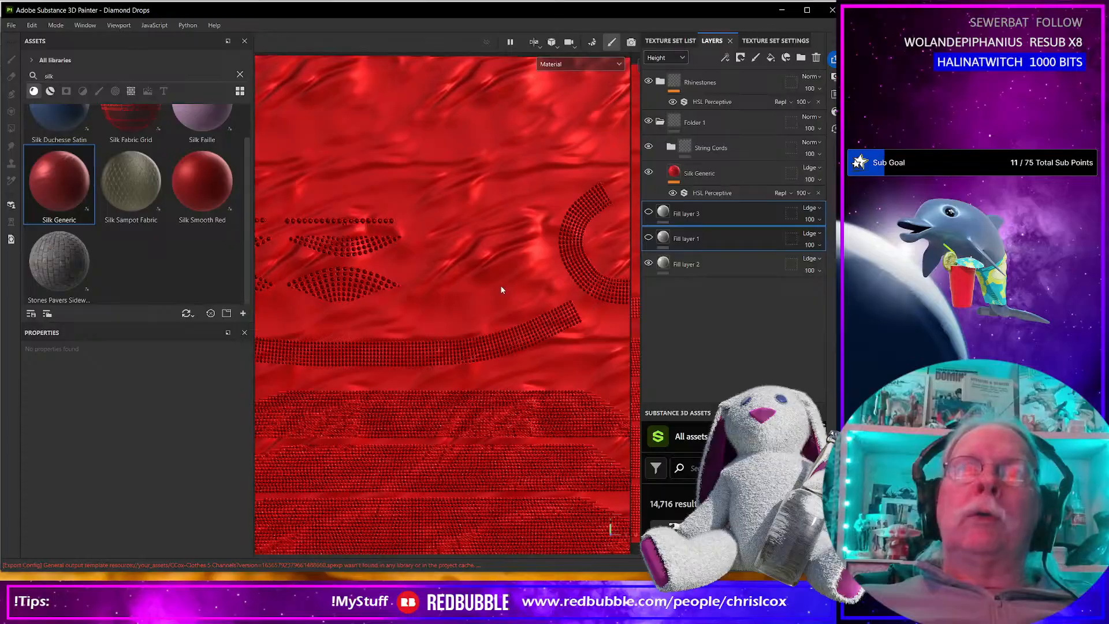
pyautogui.keyDown('alt'); pyautogui.moveTo(515, 241); pyautogui.dragTo(408, 296); pyautogui.keyUp('alt')
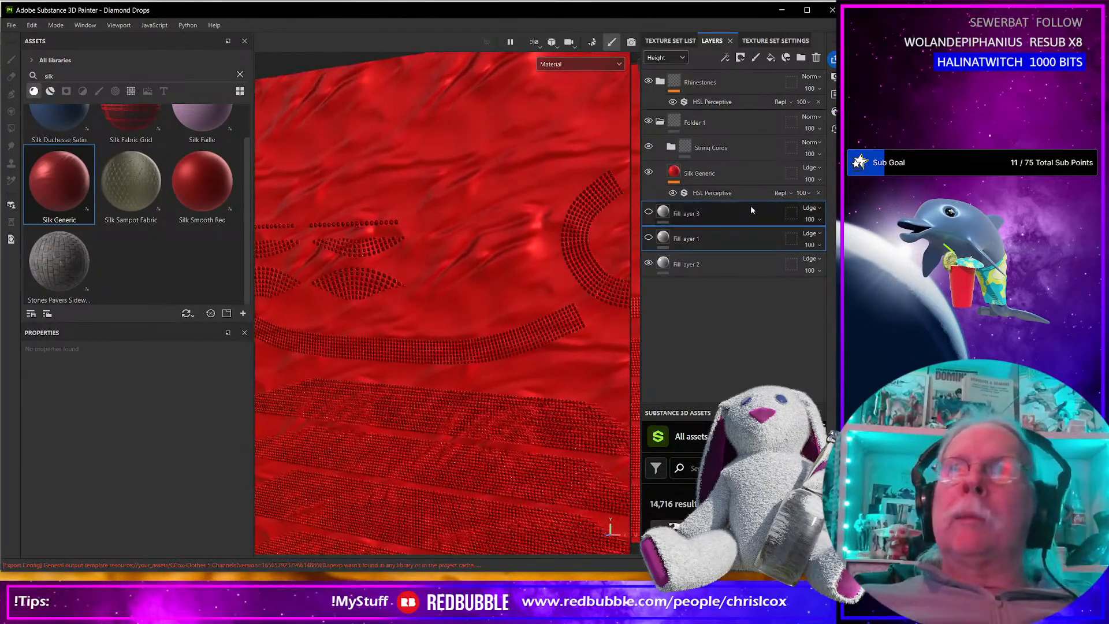
pyautogui.click(674, 174)
pyautogui.scroll(-5, 138, 453)
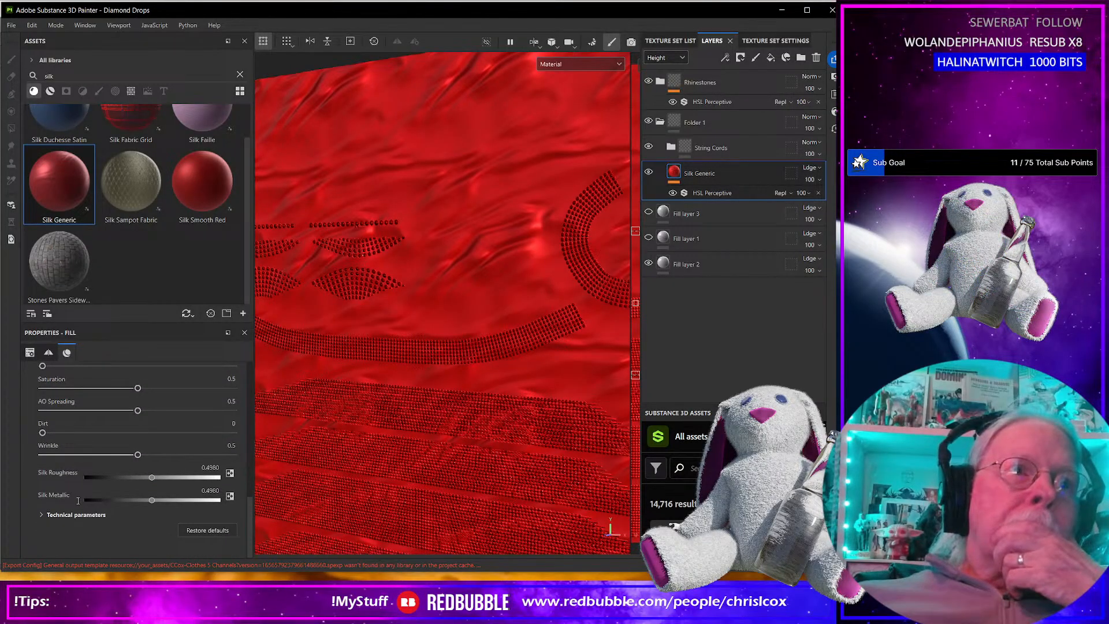
pyautogui.scroll(5, 78, 500)
pyautogui.scroll(3, 78, 500)
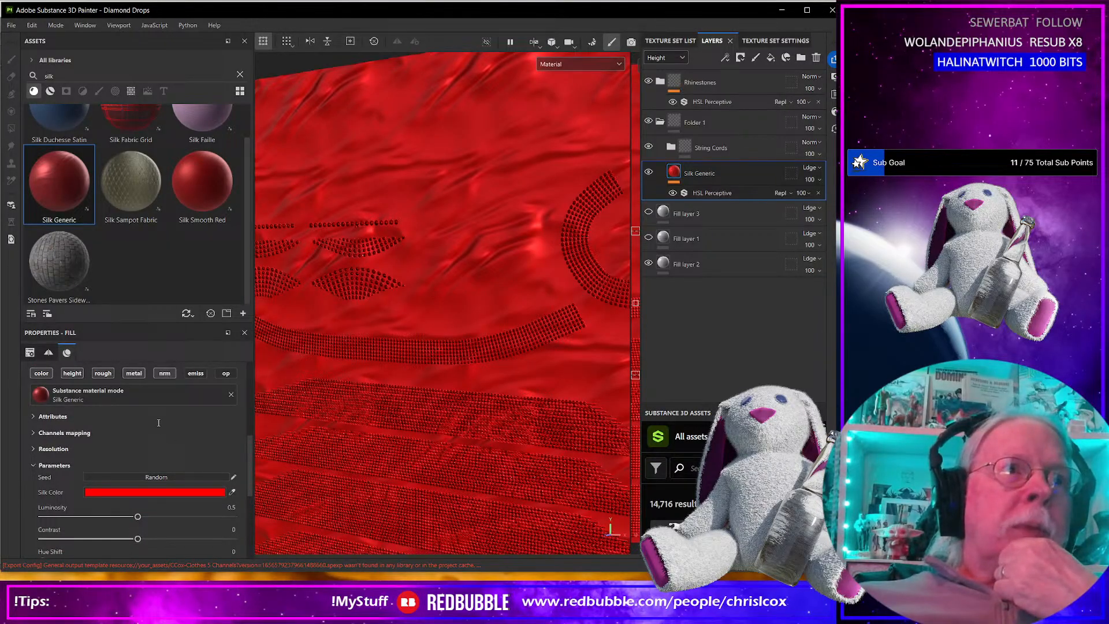
pyautogui.scroll(-1, 152, 432)
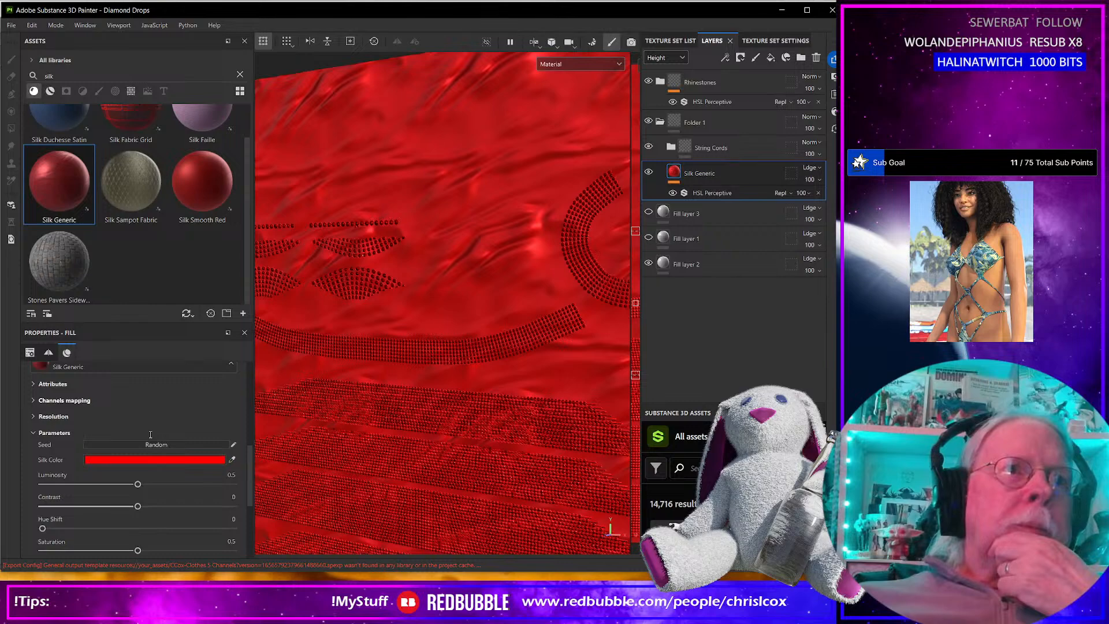
pyautogui.scroll(-2, 151, 434)
pyautogui.scroll(-2, 151, 435)
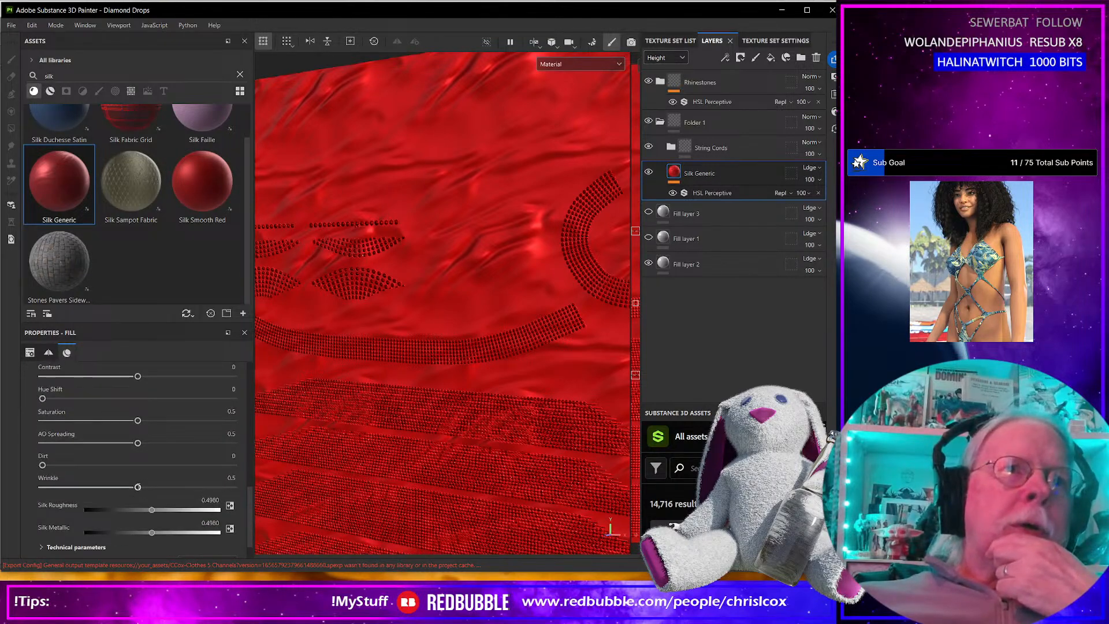
pyautogui.moveTo(136, 486); pyautogui.dragTo(98, 484)
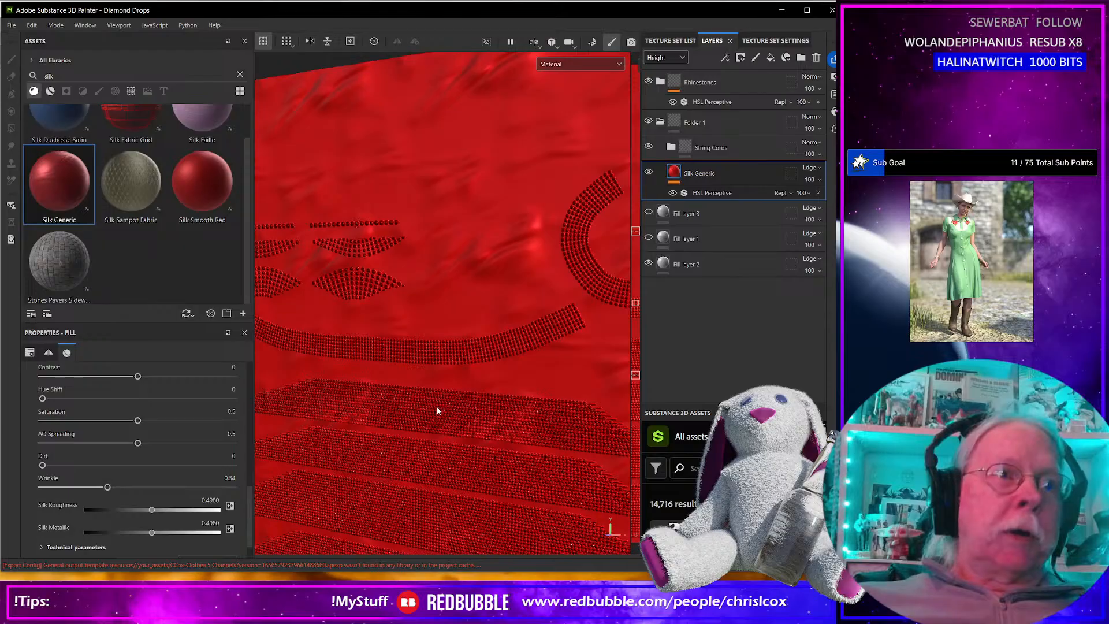
pyautogui.scroll(-5, 434, 376)
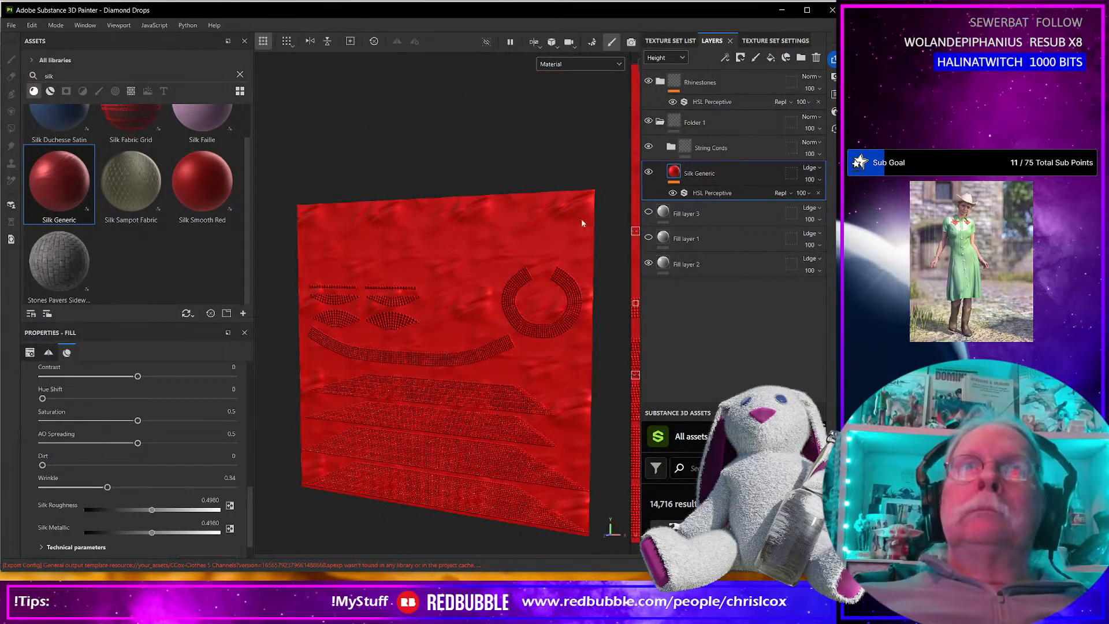
# Collapse Folder 1 and rename it as Cloth.
pyautogui.click(713, 120)
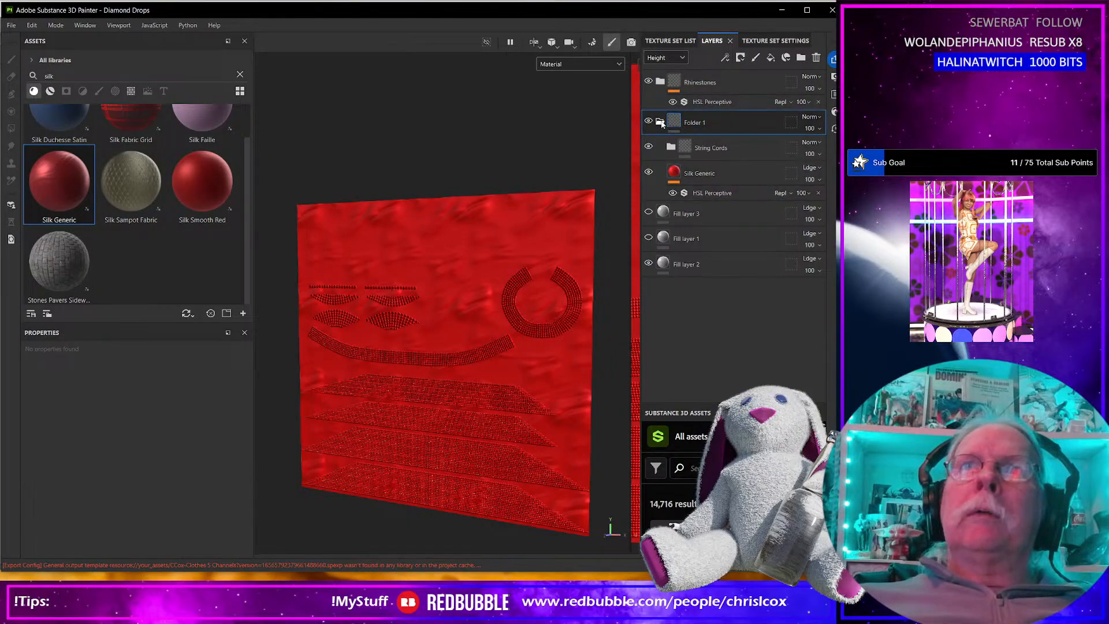
pyautogui.click(660, 121)
pyautogui.doubleClick(703, 124)
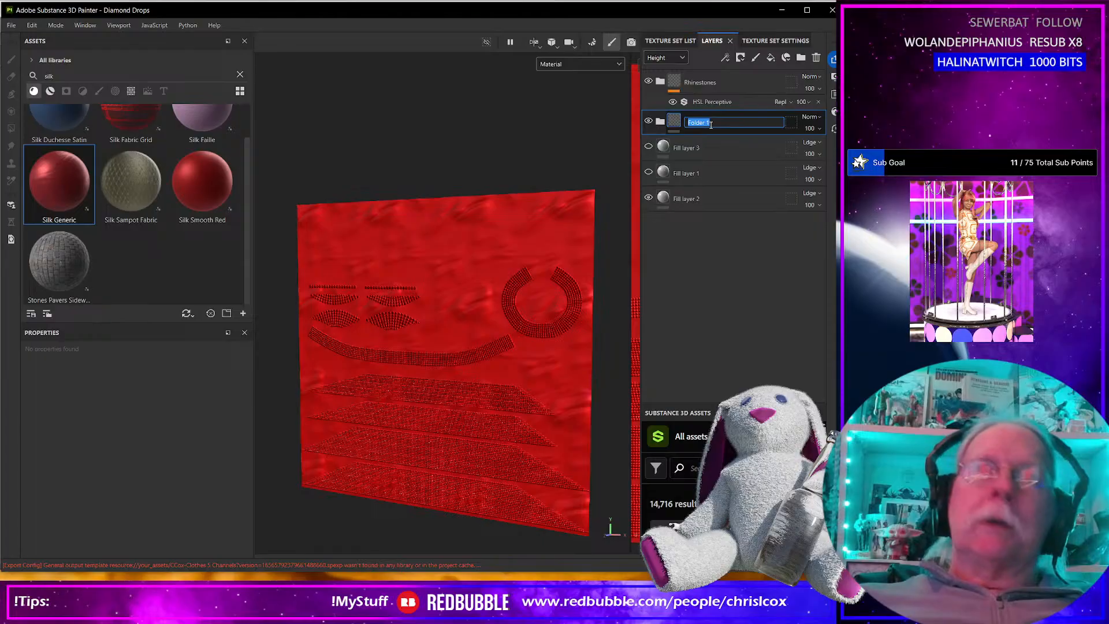
pyautogui.write('Cloth')
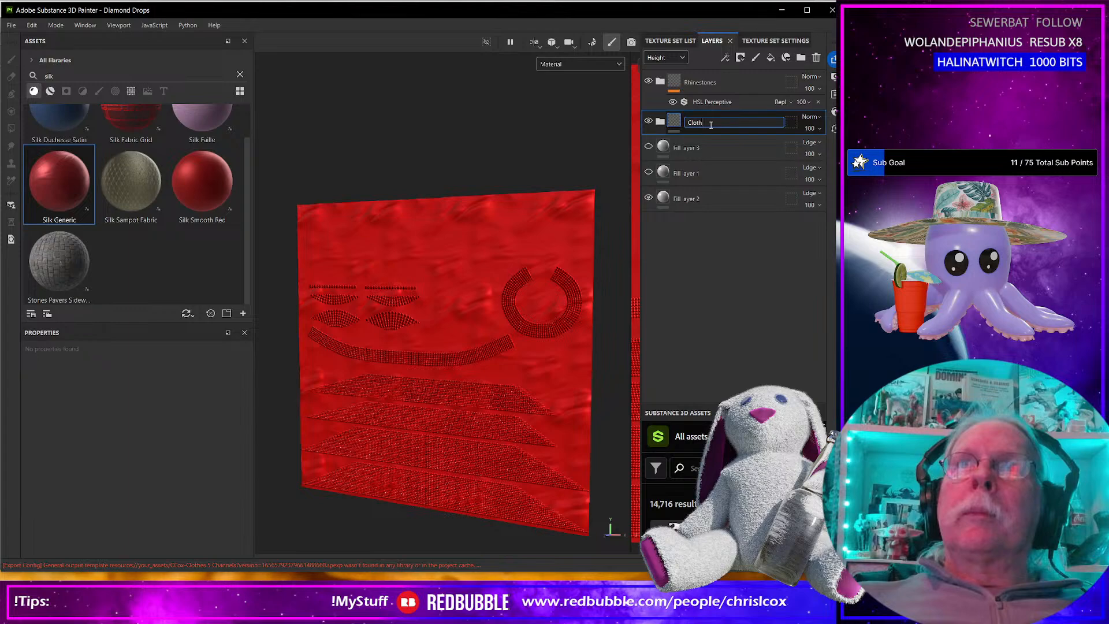
pyautogui.press('Return')
# Group the Rhinestones and Cloth folders into a new folder named White.
pyautogui.click(743, 84)
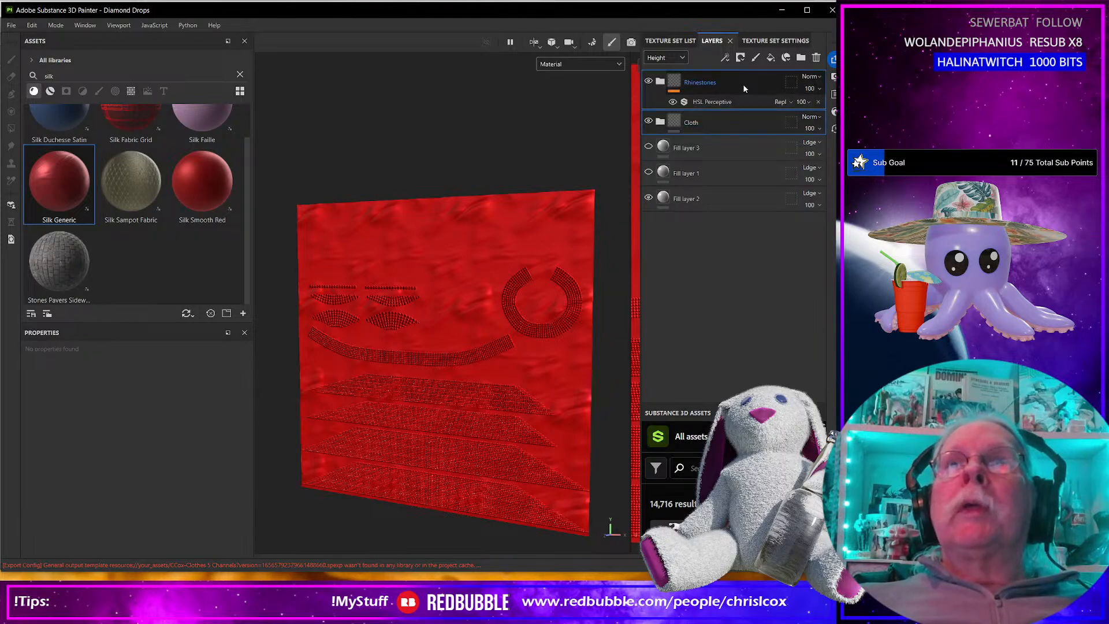
pyautogui.rightClick(742, 86)
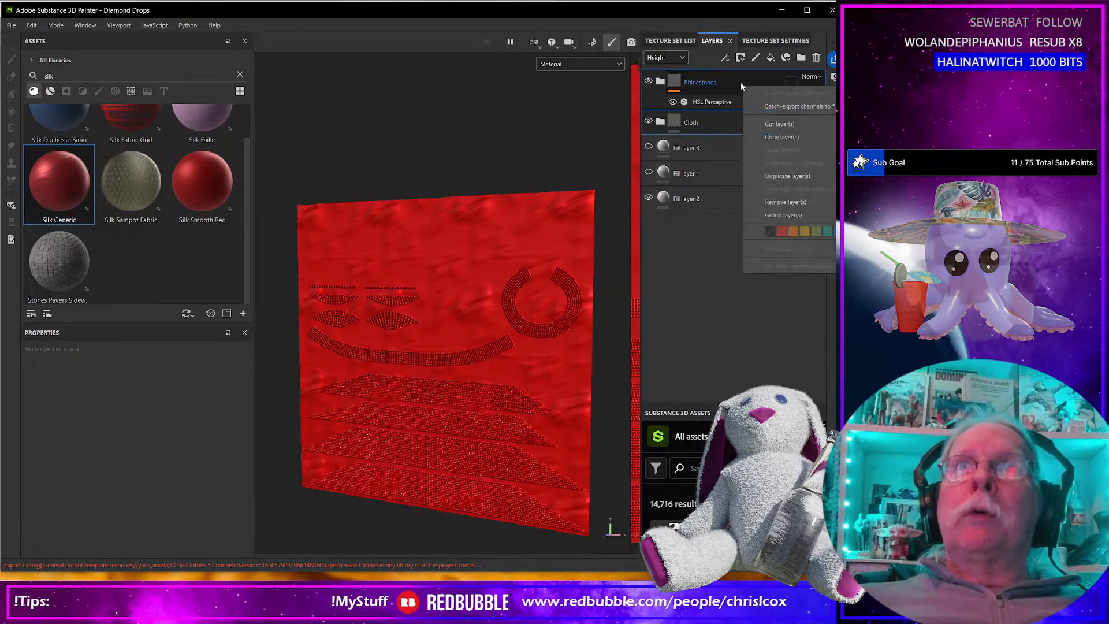
pyautogui.click(785, 216)
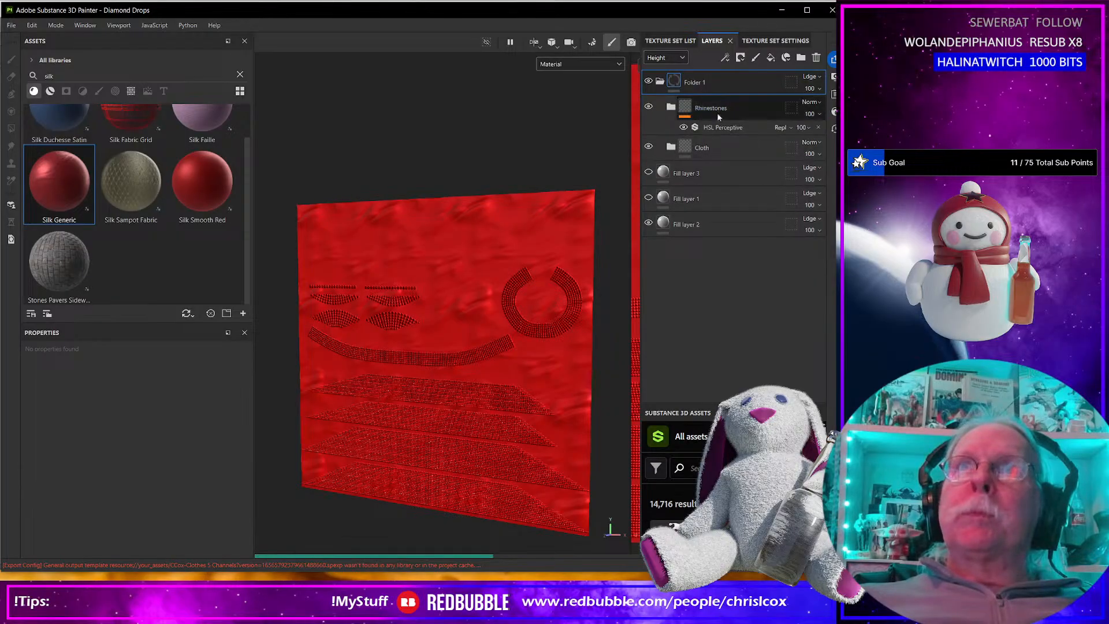
pyautogui.doubleClick(702, 84)
pyautogui.write('W')
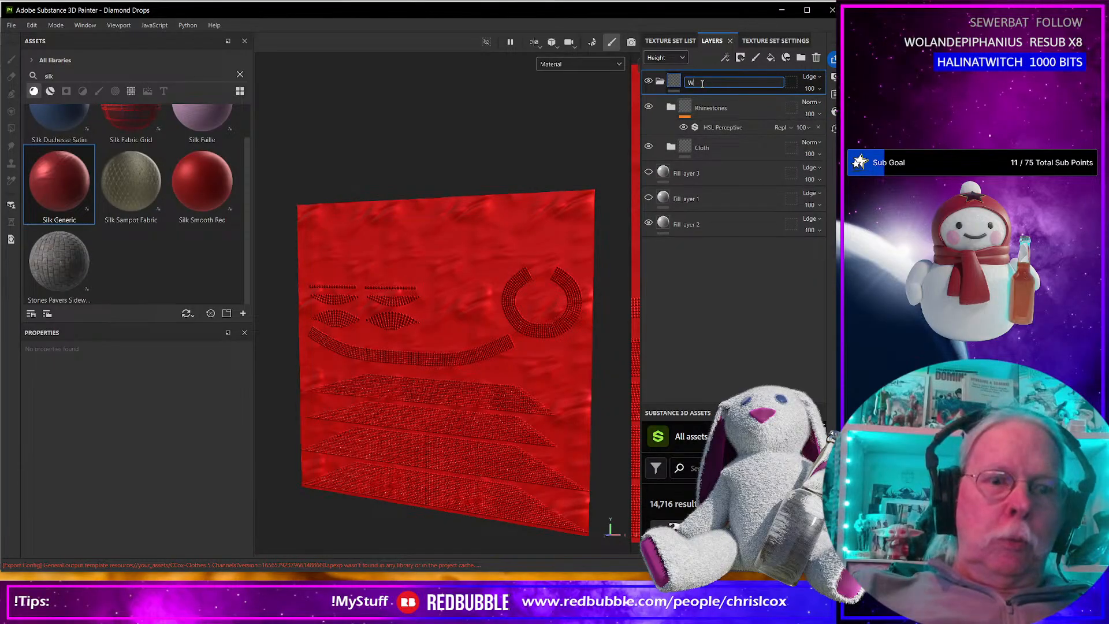
pyautogui.write('hite')
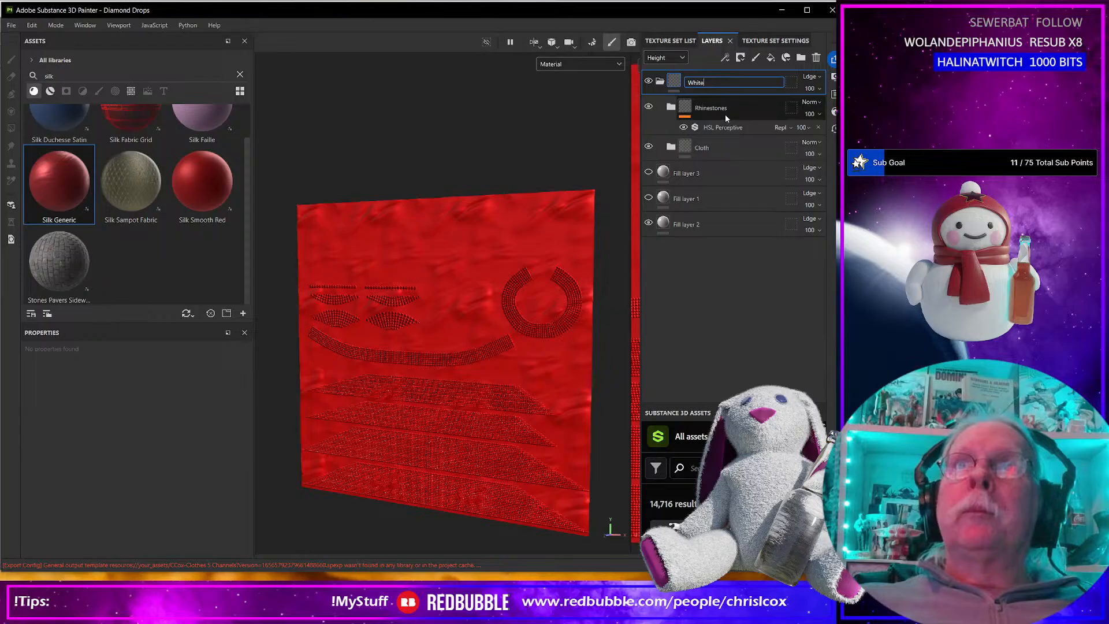
pyautogui.press('Return')
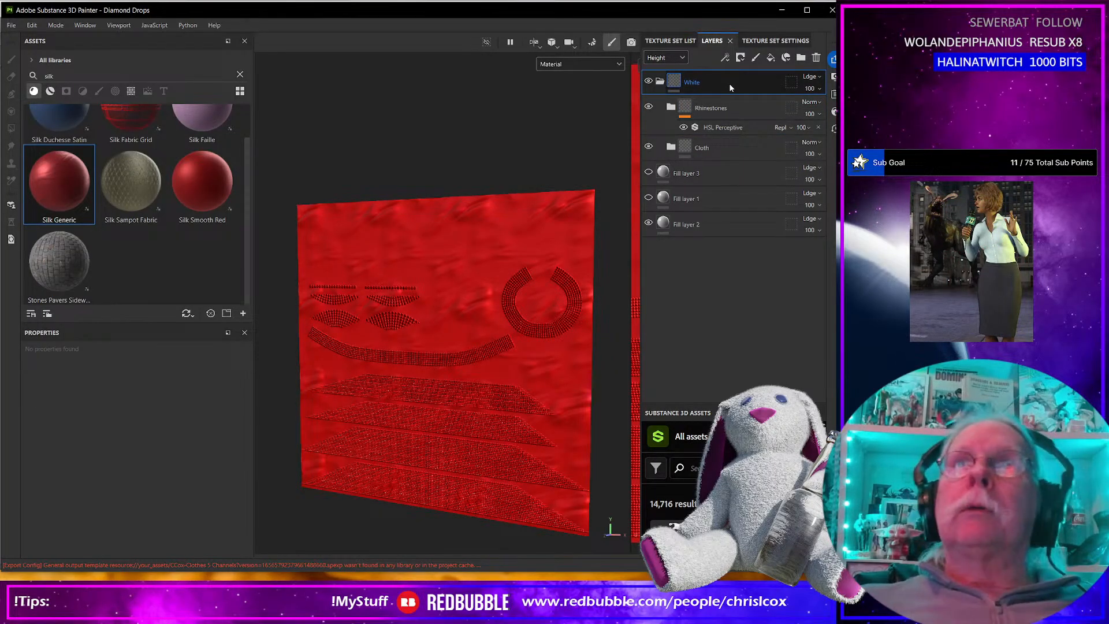
# Duplicate the White folder, collapse the original and rename the copy as Black.
pyautogui.hotkey('ctrl', 'd')
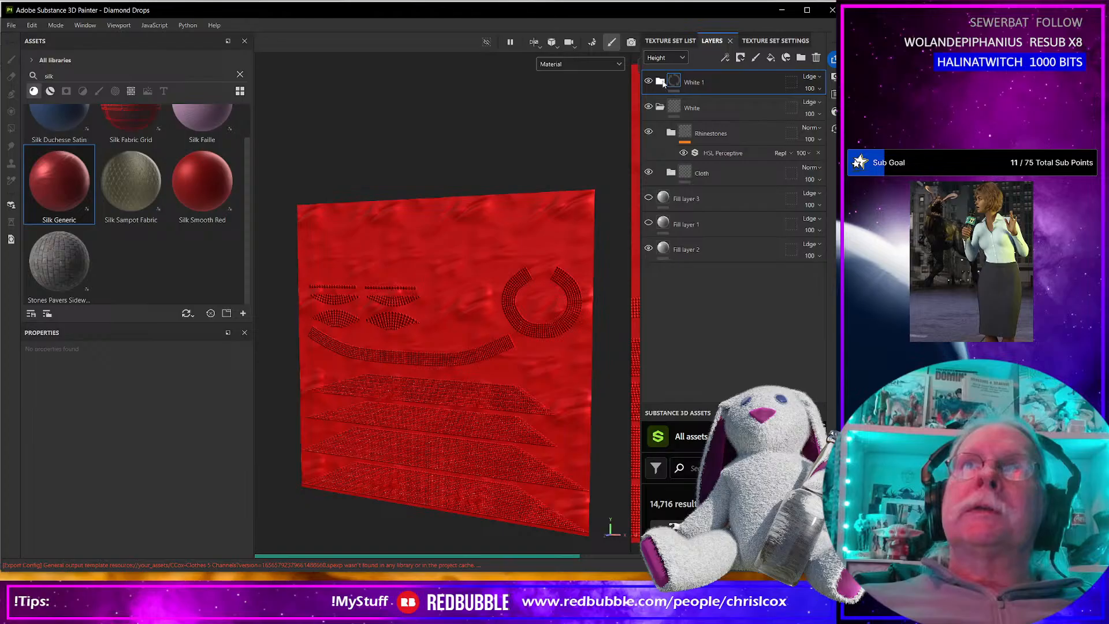
pyautogui.doubleClick(700, 83)
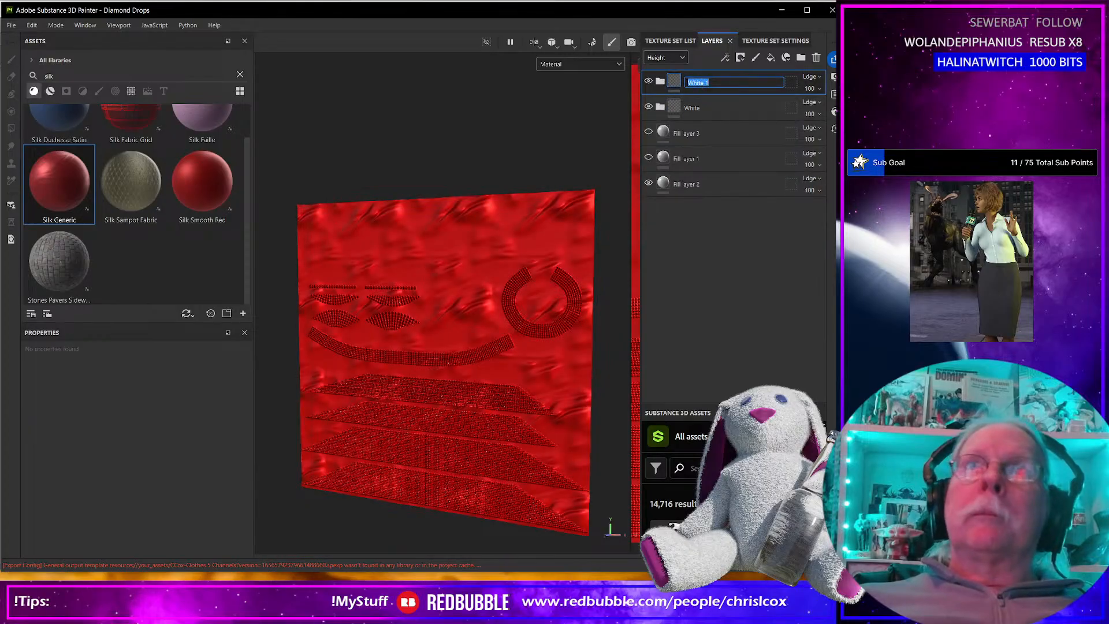
pyautogui.write('Black')
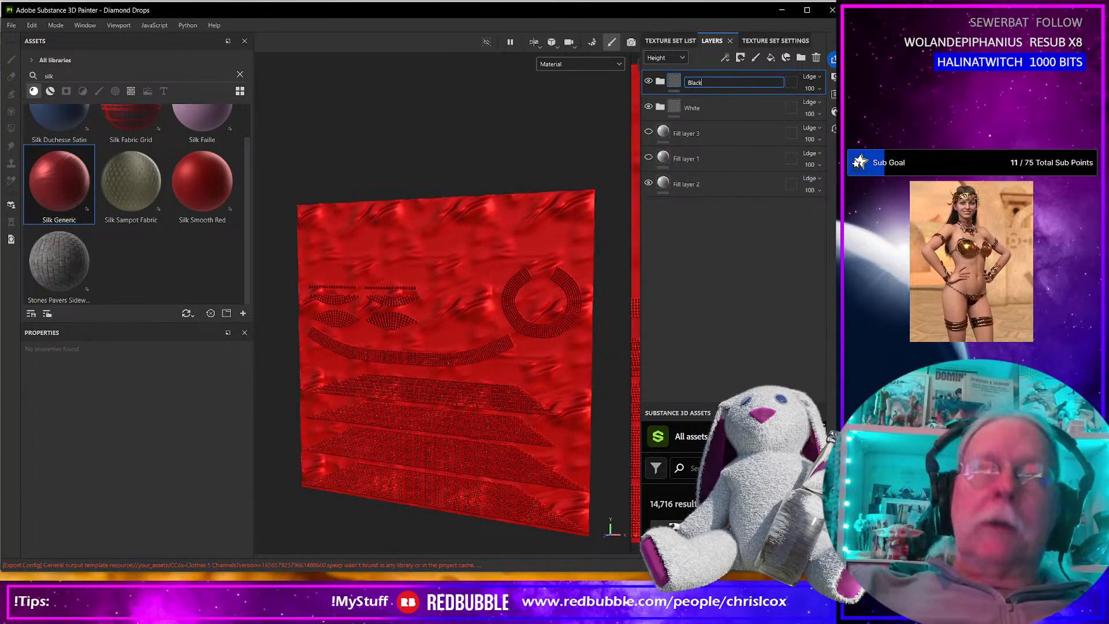
pyautogui.press('Return')
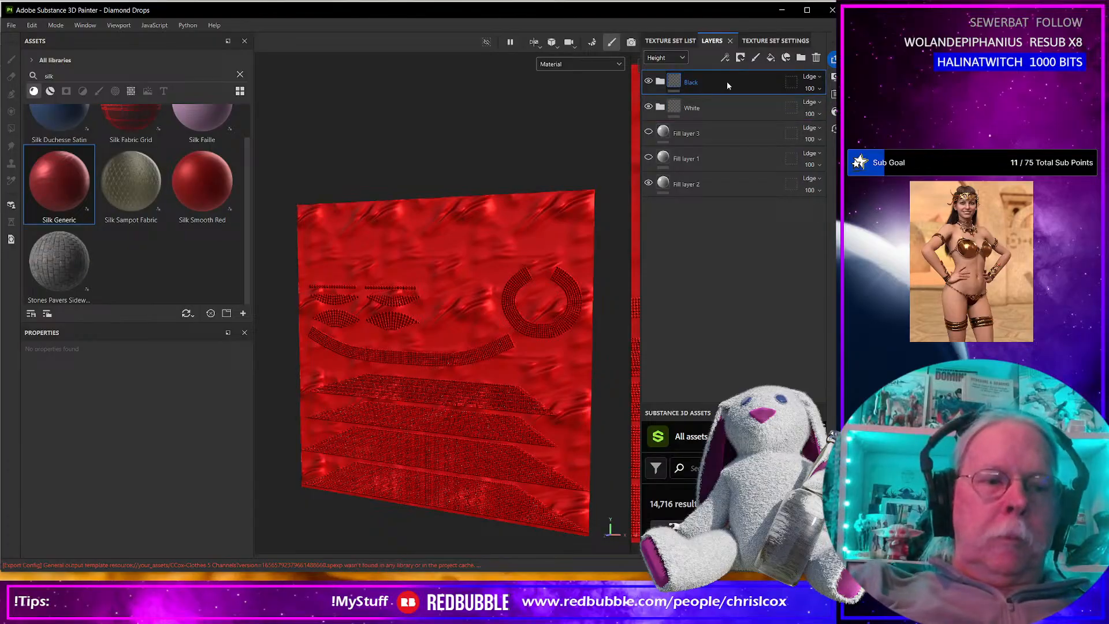
# Duplicate the Black folder and rename the copy as Silver.
pyautogui.hotkey('ctrl', 'd')
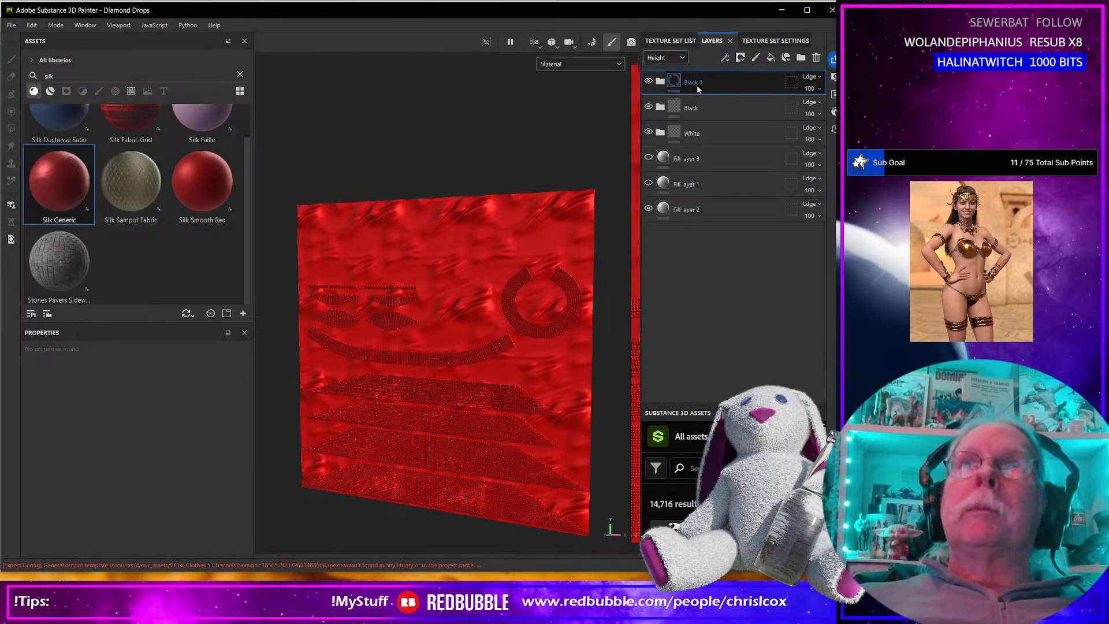
pyautogui.doubleClick(694, 82)
pyautogui.write('Silver')
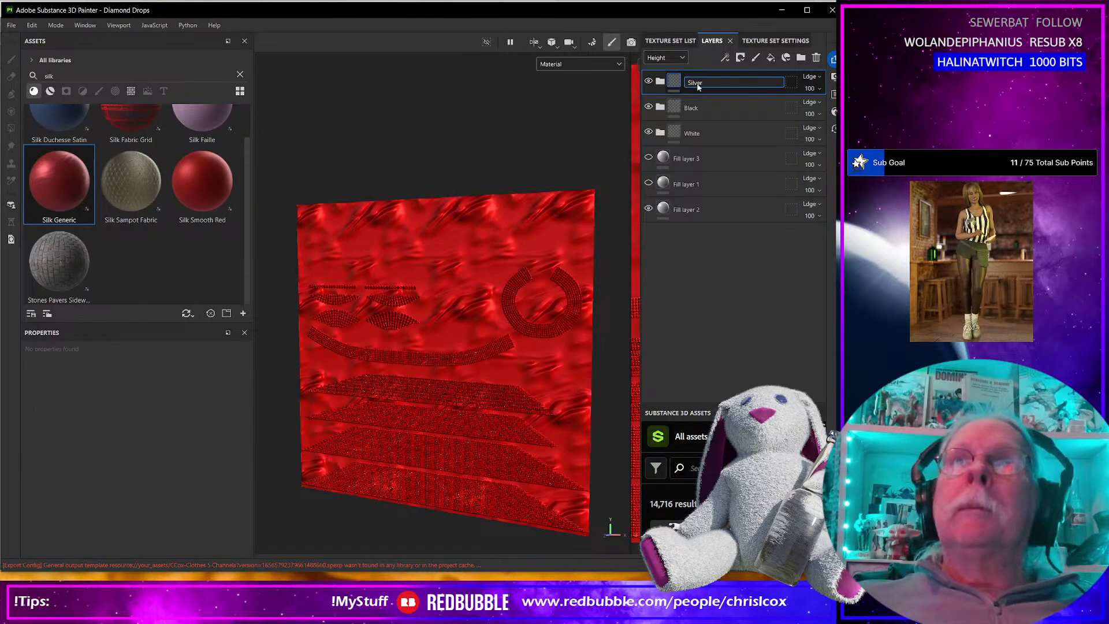
pyautogui.press('Return')
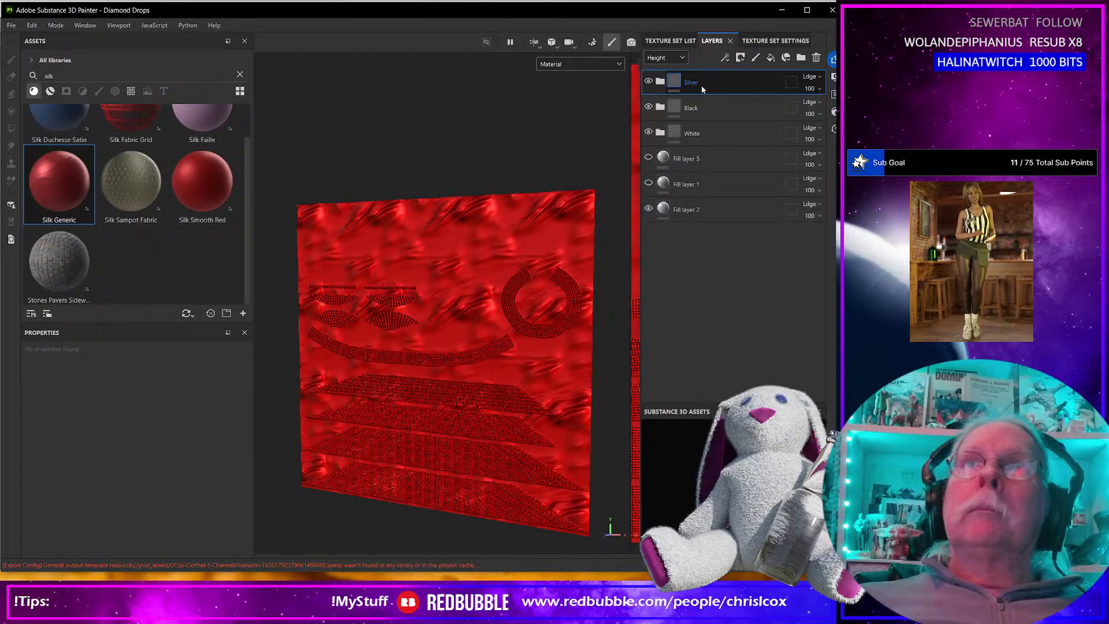
# Duplicate the Silver folder and rename the copy as Gold.
pyautogui.hotkey('ctrl', 'd')
pyautogui.doubleClick(693, 82)
pyautogui.write('G')
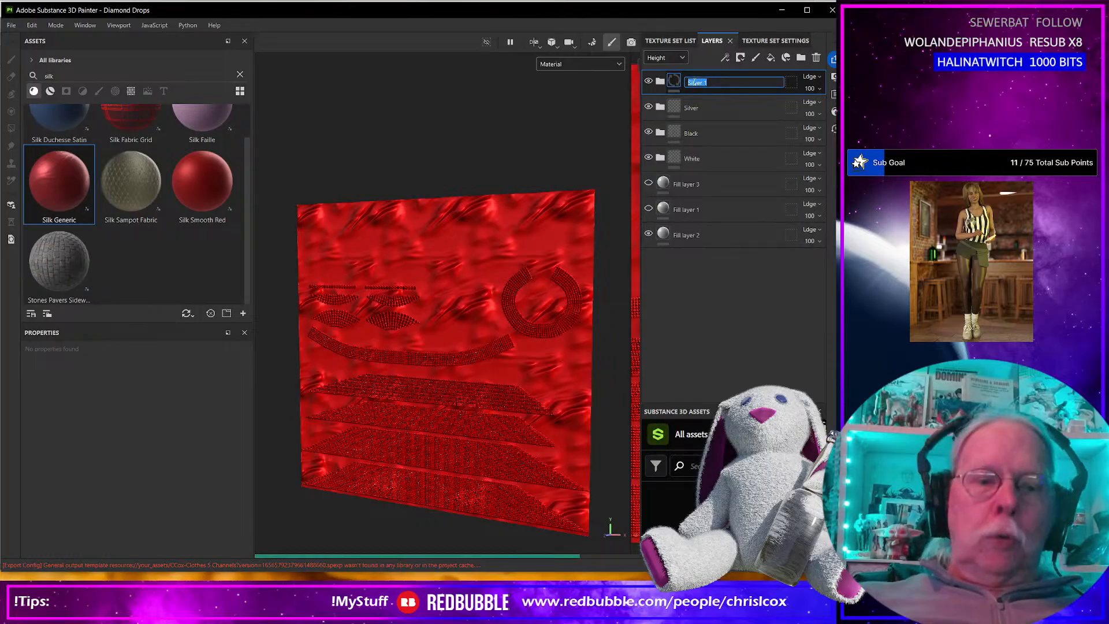
pyautogui.write('old')
pyautogui.press('Return')
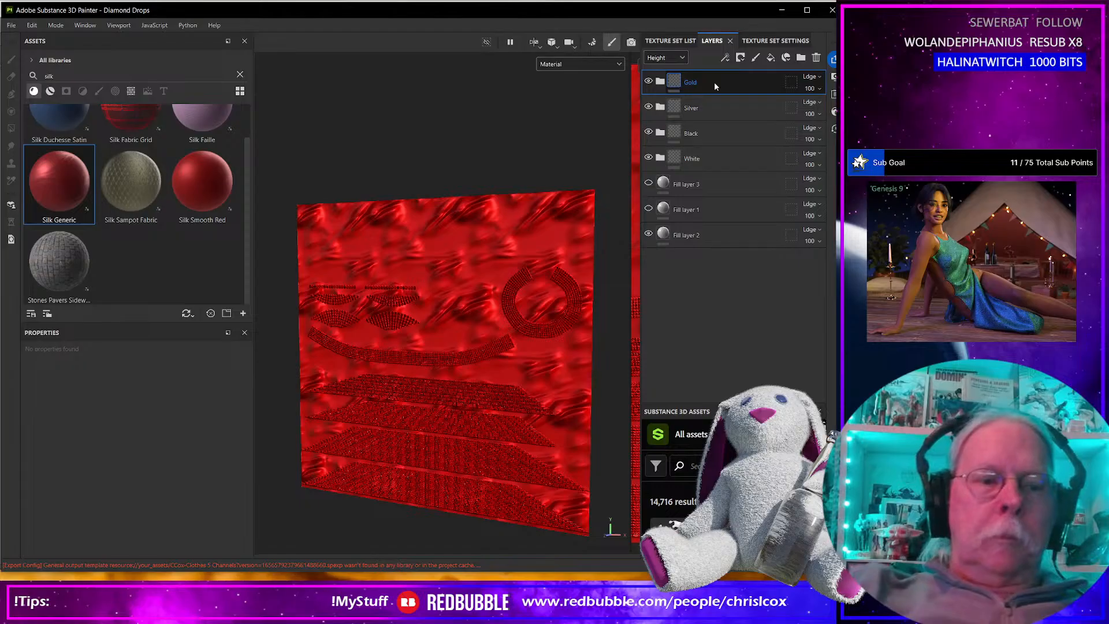
# Duplicate the Gold folder, rename the copy as Pink, and duplicate the Pink folder for another color variant.
pyautogui.hotkey('ctrl', 'd')
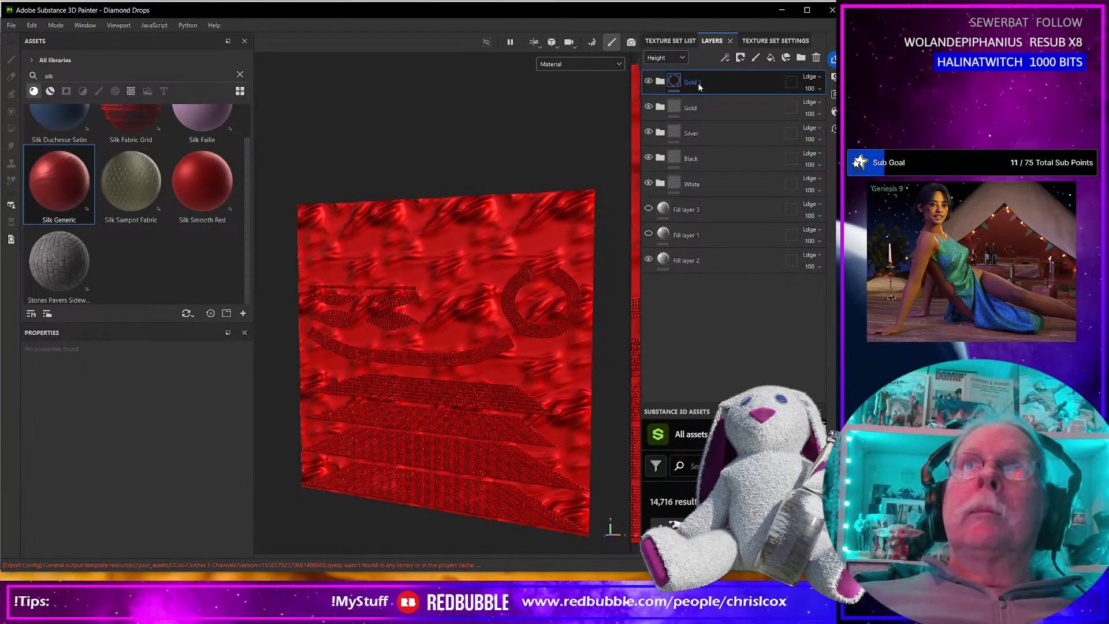
pyautogui.doubleClick(698, 82)
pyautogui.write('Pink')
pyautogui.press('Return')
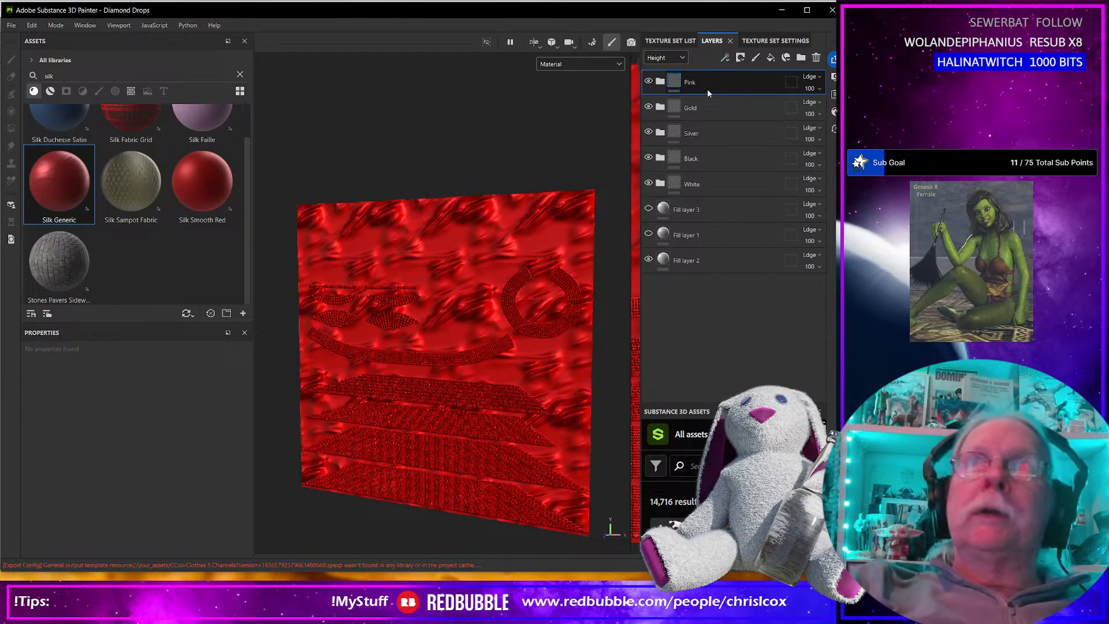
pyautogui.hotkey('ctrl', 'd')
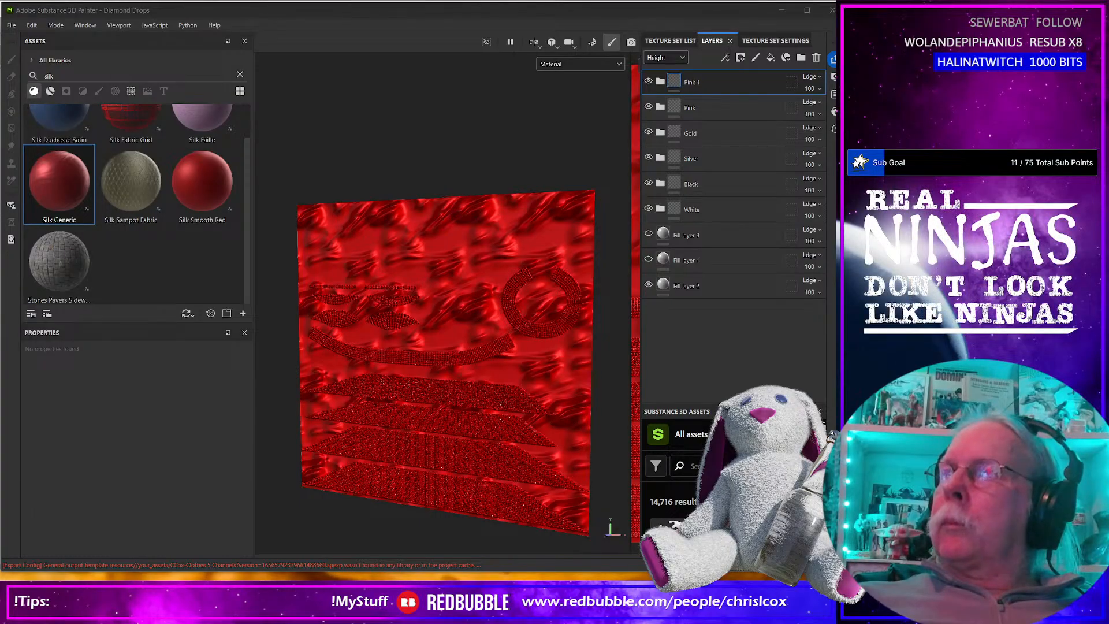
# Switch to the web browser and search Google for light blue color names.
pyautogui.moveTo(836, 89)
pyautogui.mouseDown()
pyautogui.moveTo(366, 49)
pyautogui.moveTo(312, 91)
pyautogui.mouseUp()
pyautogui.click(248, 309)
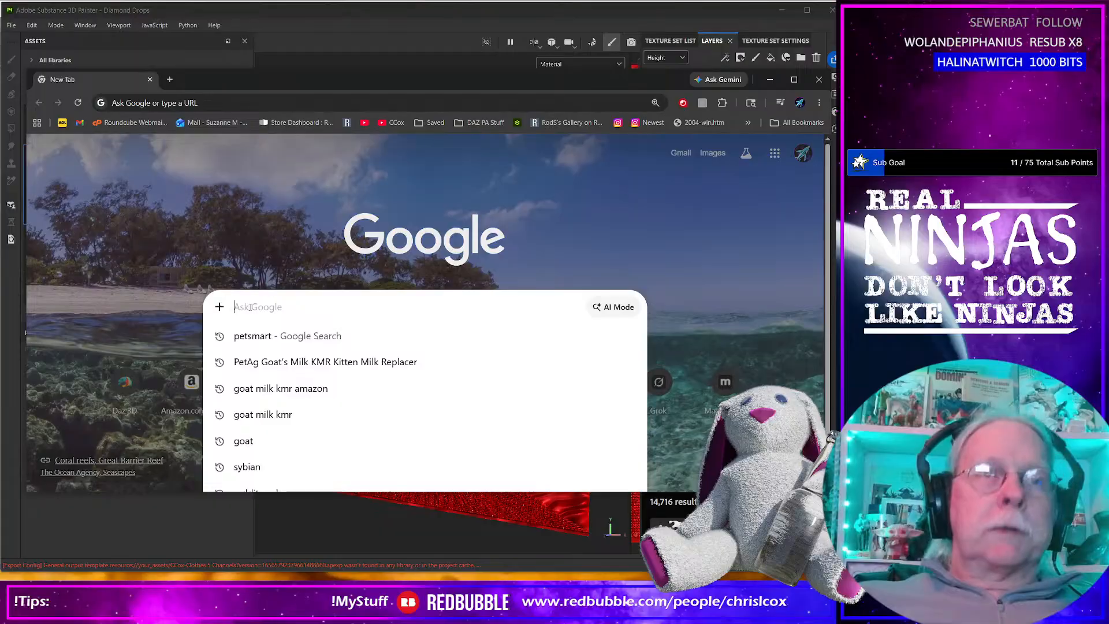
pyautogui.write('light ')
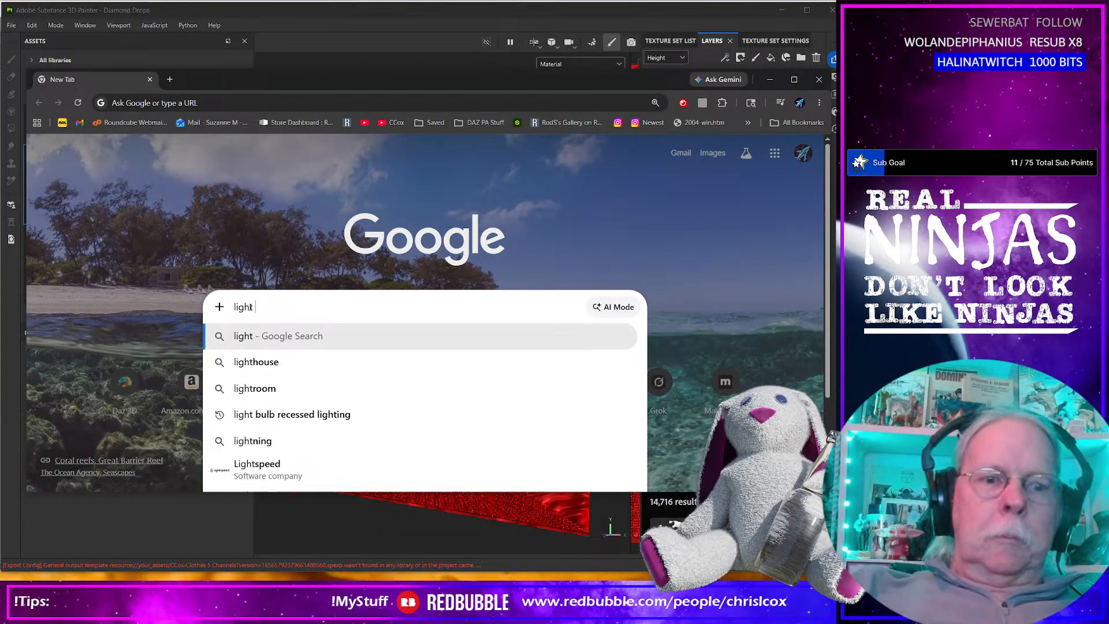
pyautogui.write('bkue col')
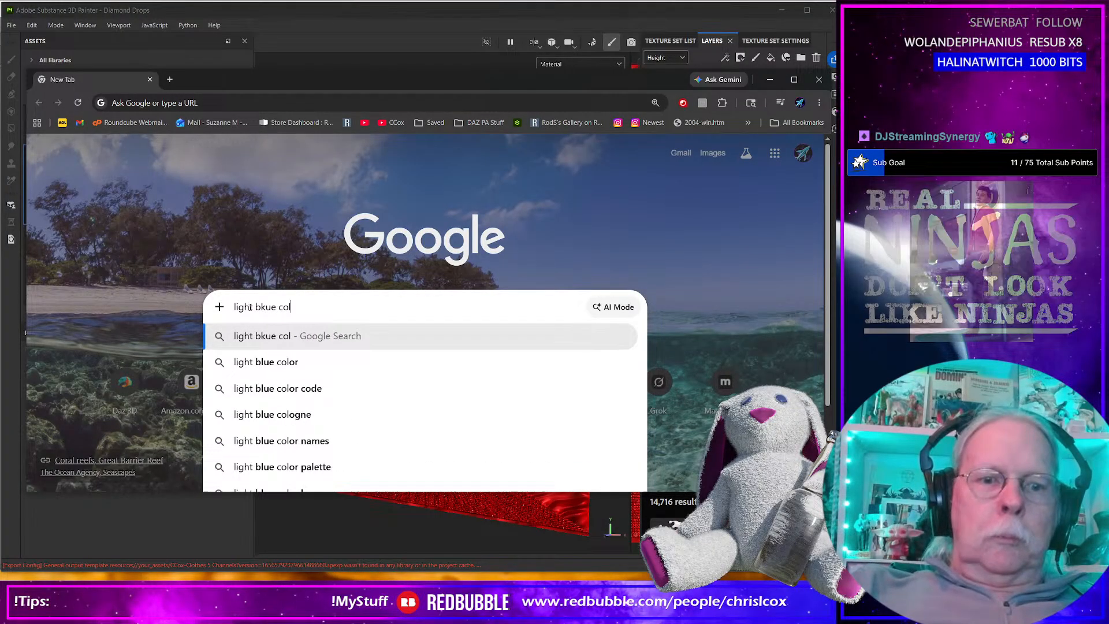
pyautogui.write('or names')
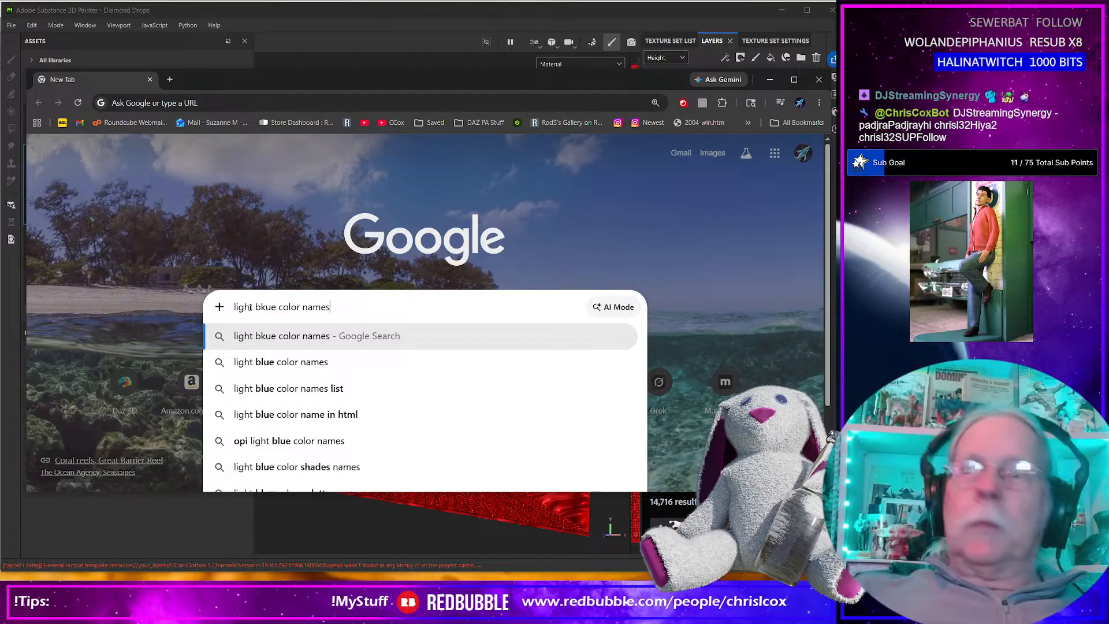
pyautogui.press('Return')
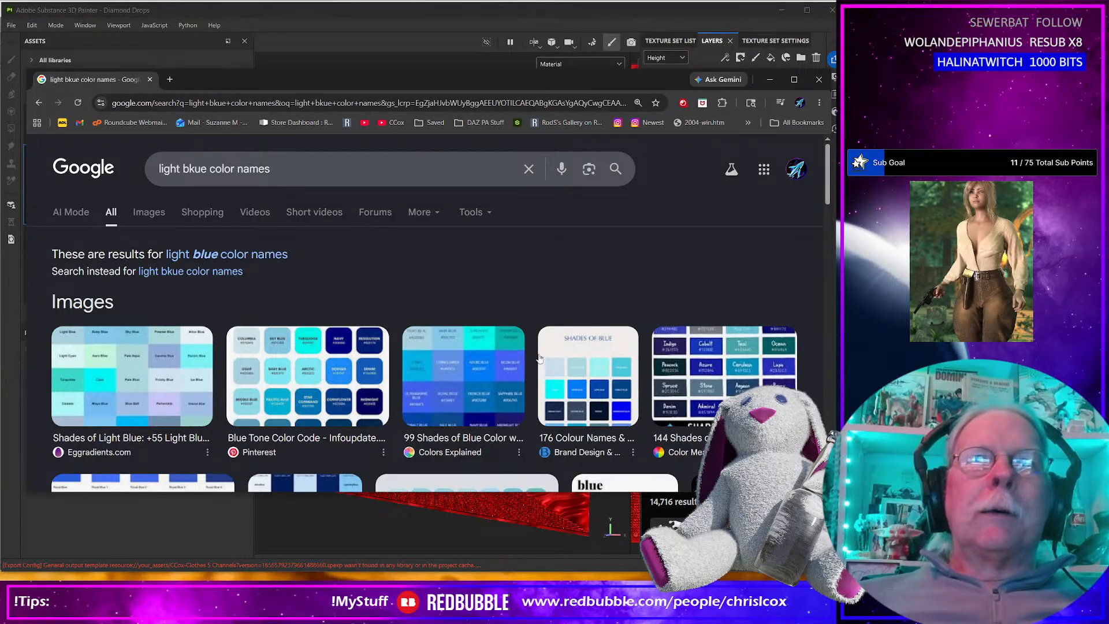
# Open the "99 Shades of Blue Color" page from the image results, look through its named swatches, and move the browser out of the way.
pyautogui.click(506, 366)
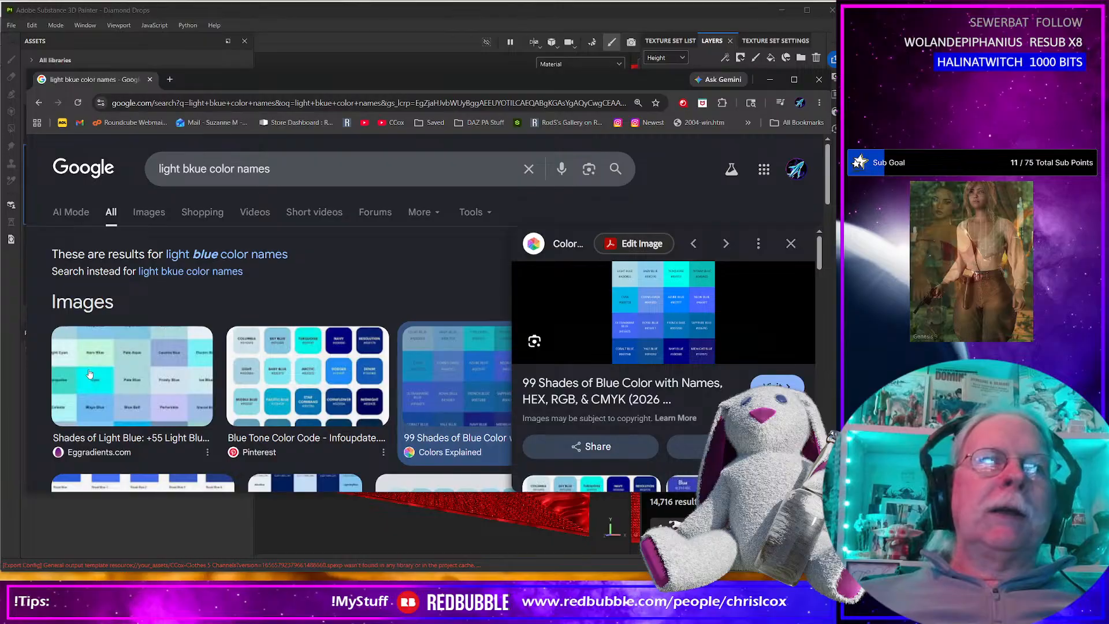
pyautogui.click(647, 301)
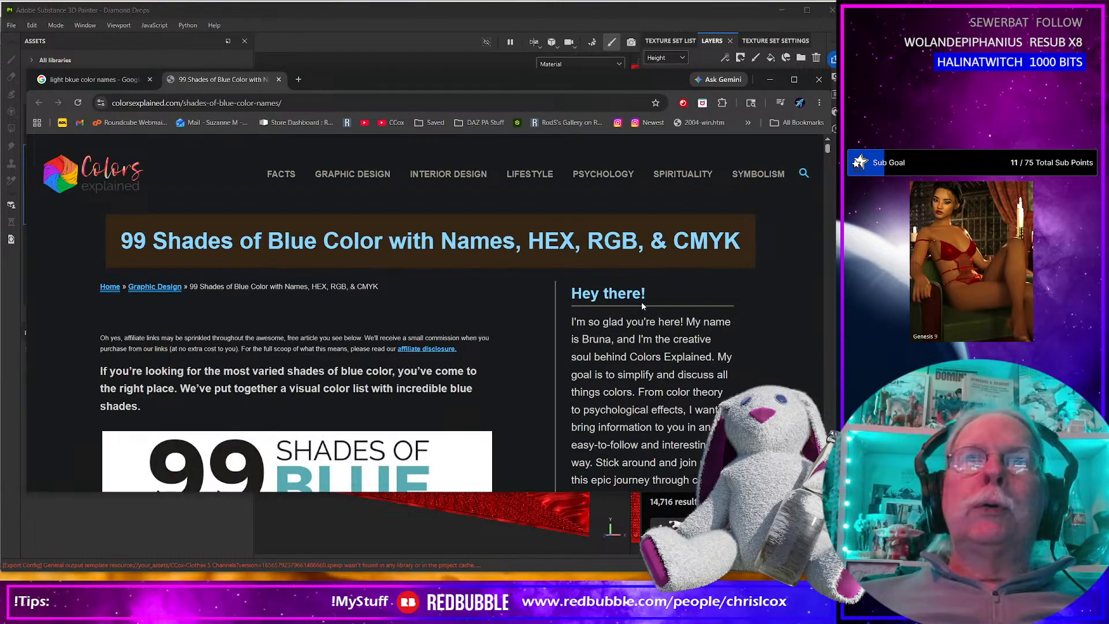
pyautogui.scroll(-5, 292, 394)
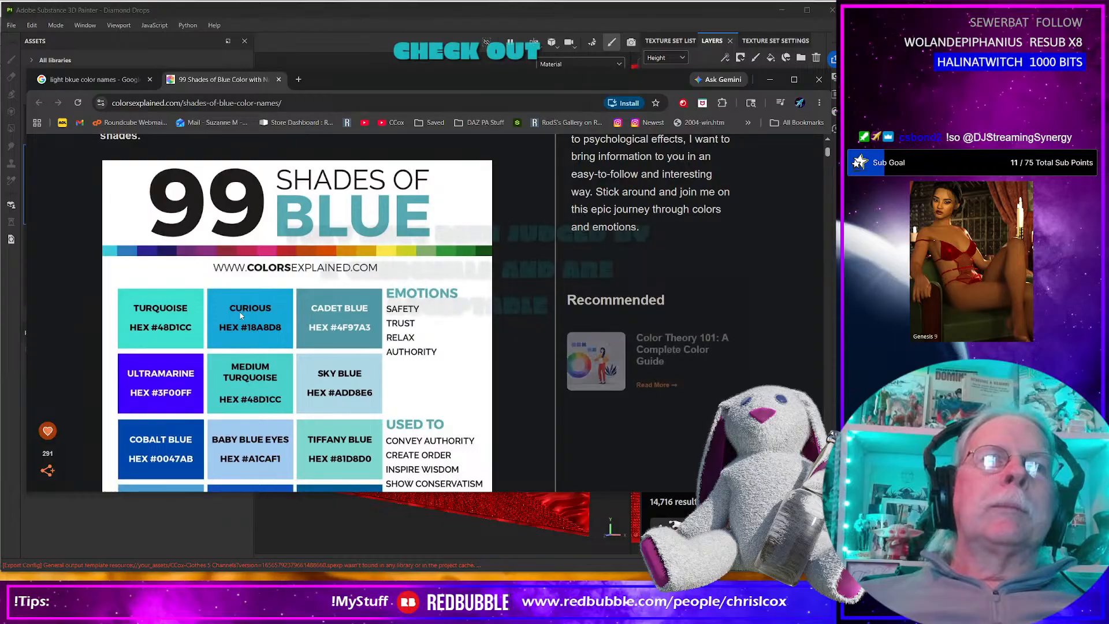
pyautogui.scroll(-1, 276, 356)
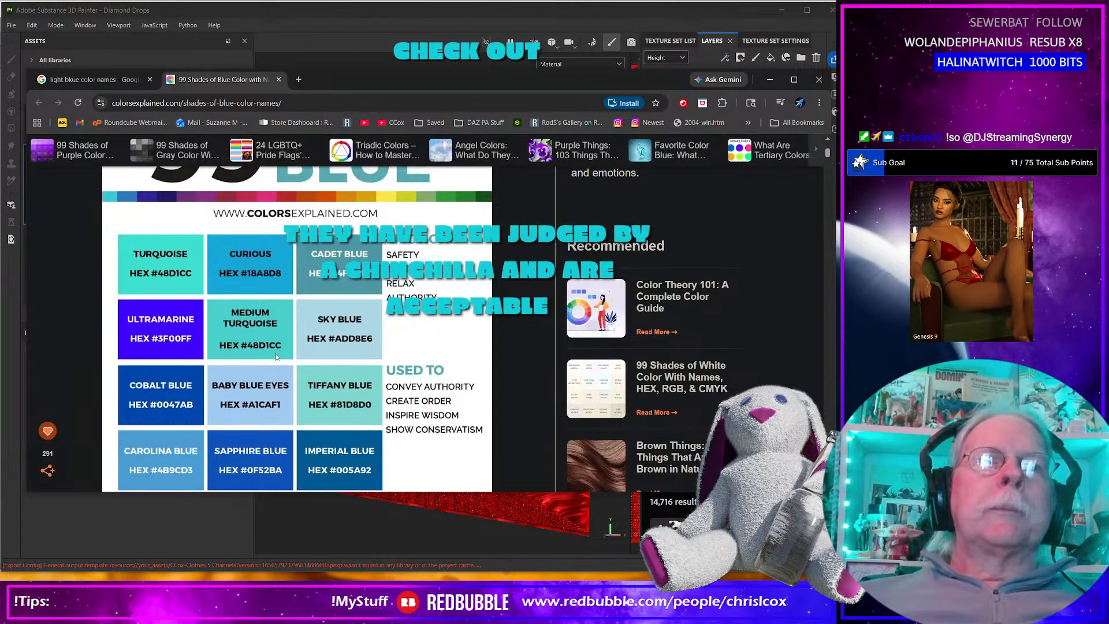
pyautogui.scroll(-1, 257, 388)
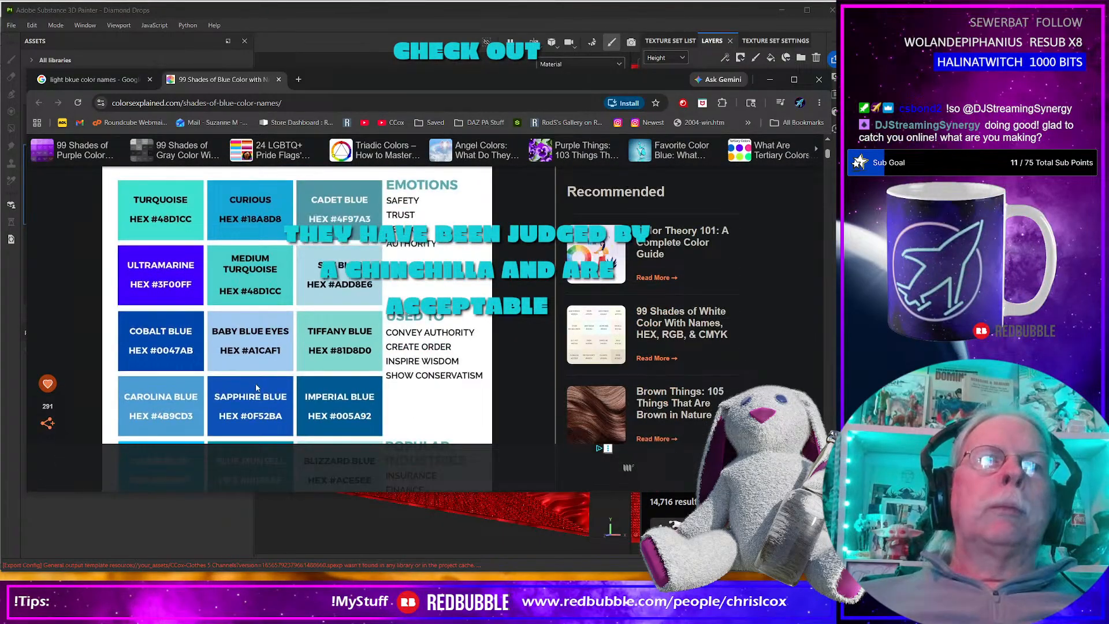
pyautogui.scroll(-1, 257, 388)
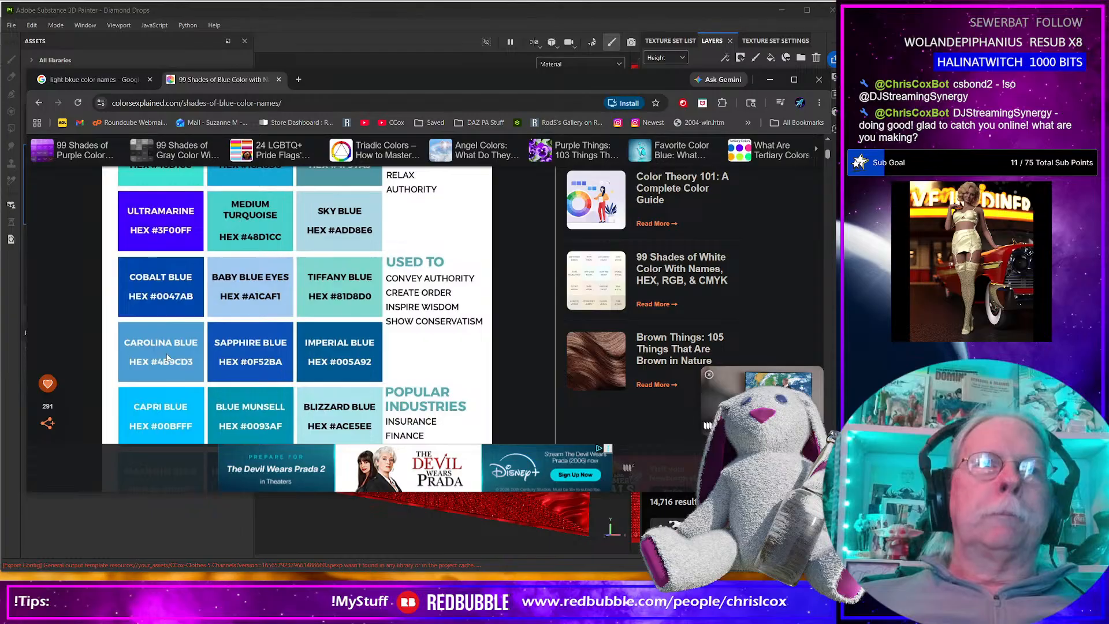
pyautogui.scroll(-2, 172, 358)
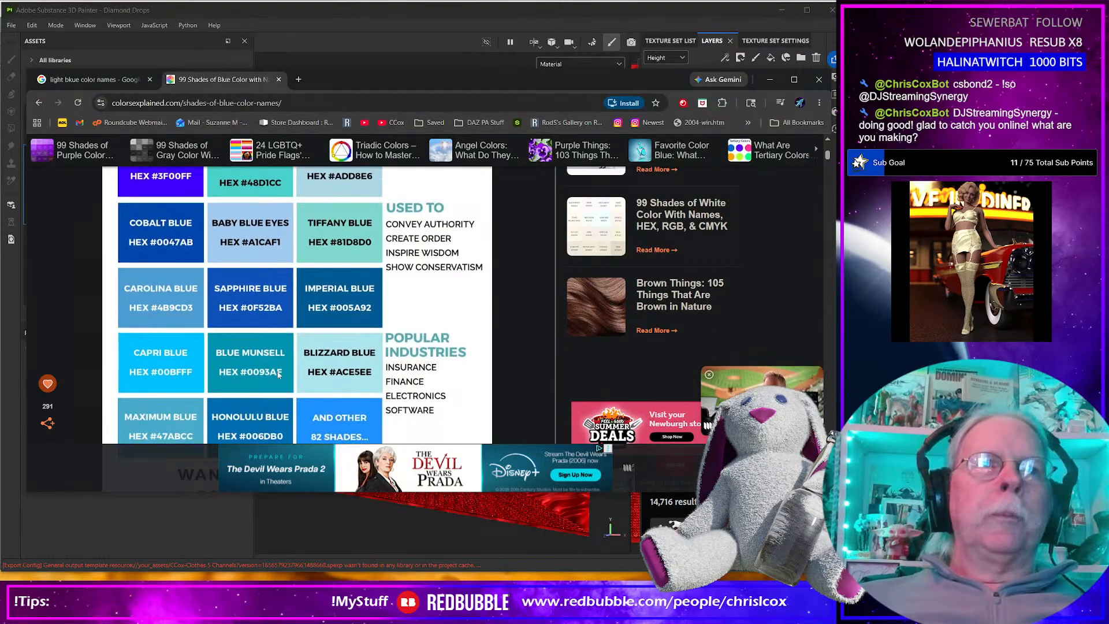
pyautogui.scroll(2, 270, 379)
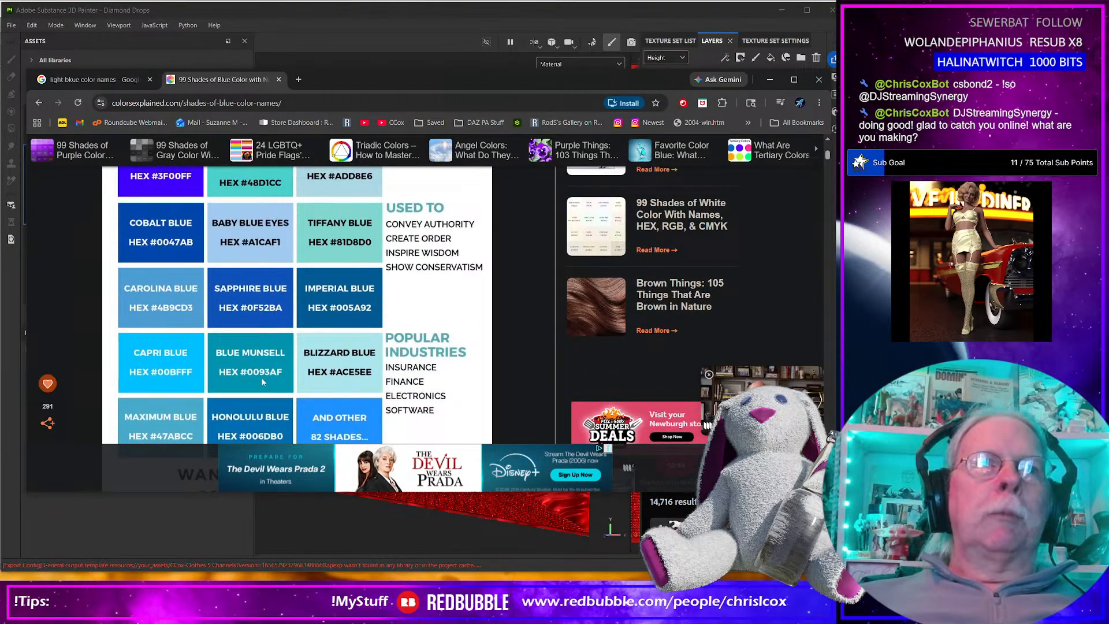
pyautogui.moveTo(341, 78); pyautogui.dragTo(835, 104)
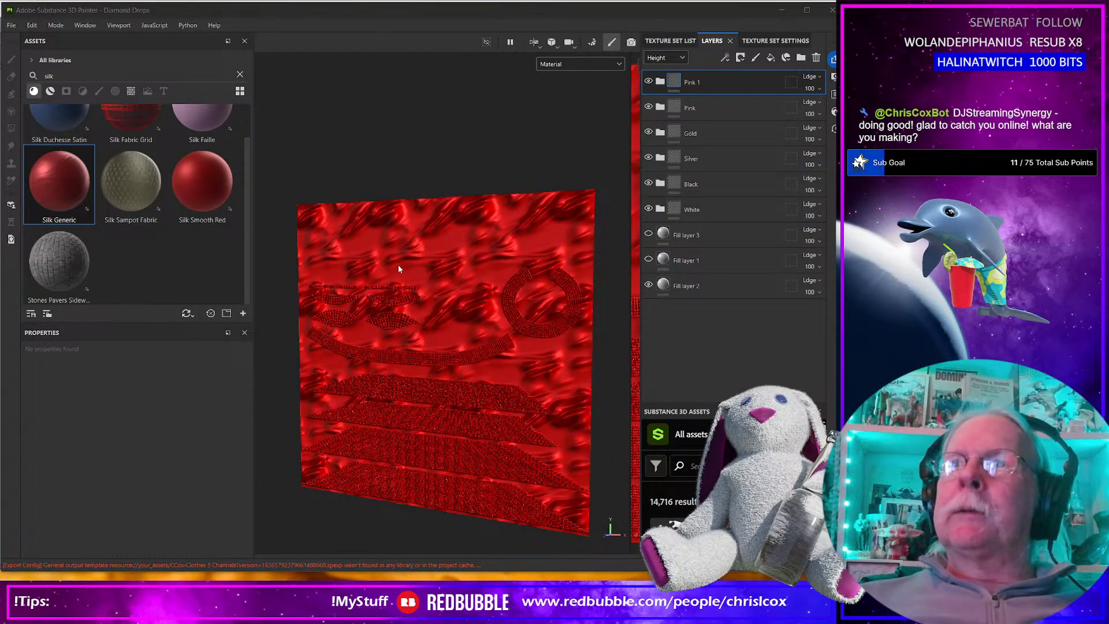
# Switch to Daz Studio and delete the Diamond Drops G9 BASE Shell Instances group from the scene.
pyautogui.click(393, 335)
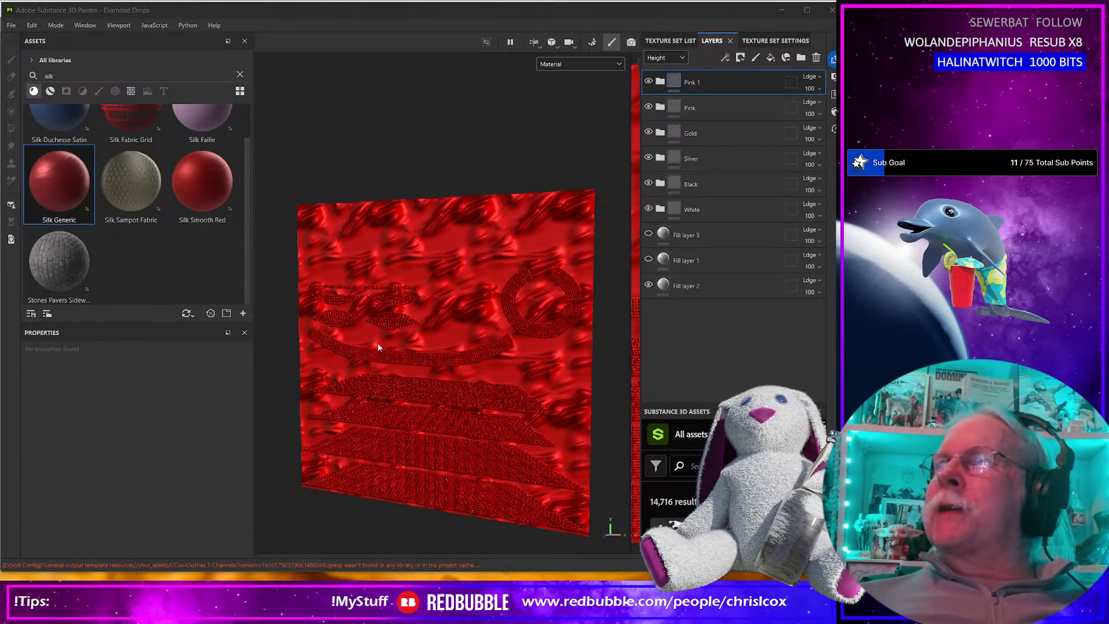
pyautogui.hotkey('alt', 'Tab')
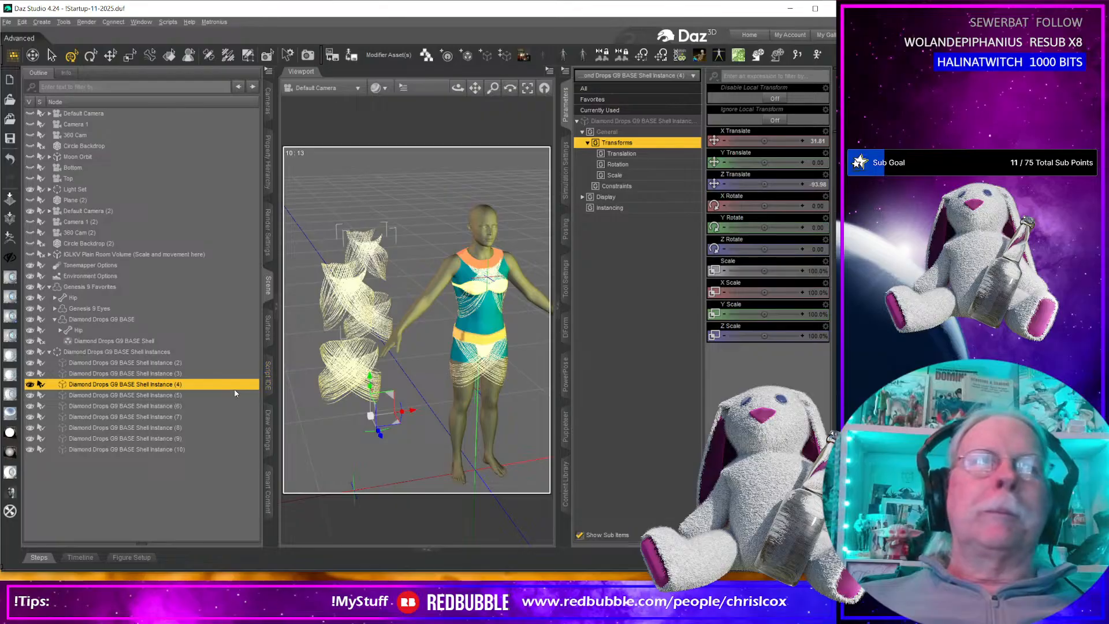
pyautogui.click(101, 352)
pyautogui.press('Delete')
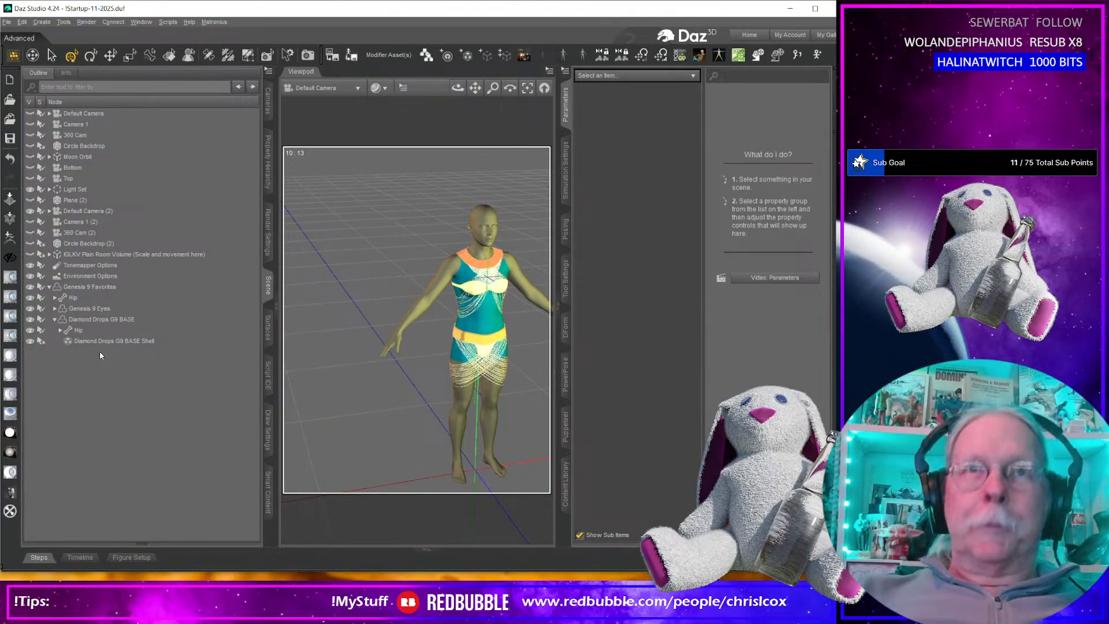
# Select the Genesis 9 Favorites figure and raise its favorited Base Feminine shape.
pyautogui.moveTo(381, 387); pyautogui.dragTo(432, 399, button='middle')
pyautogui.scroll(5, 472, 420)
pyautogui.scroll(5, 485, 398)
pyautogui.click(393, 402)
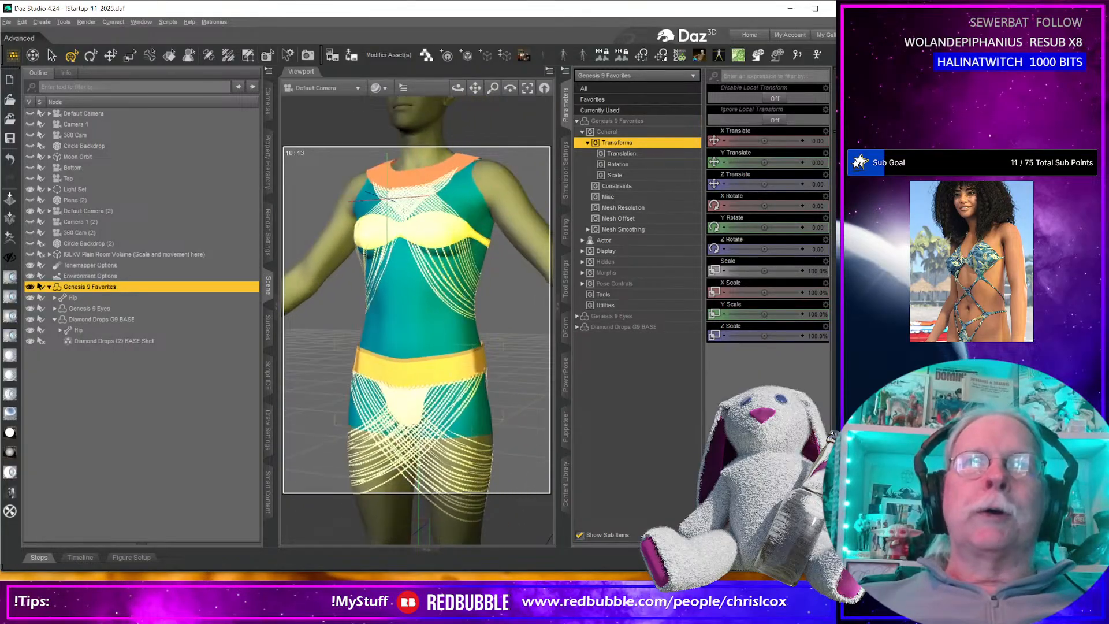
pyautogui.click(533, 164)
pyautogui.click(515, 194)
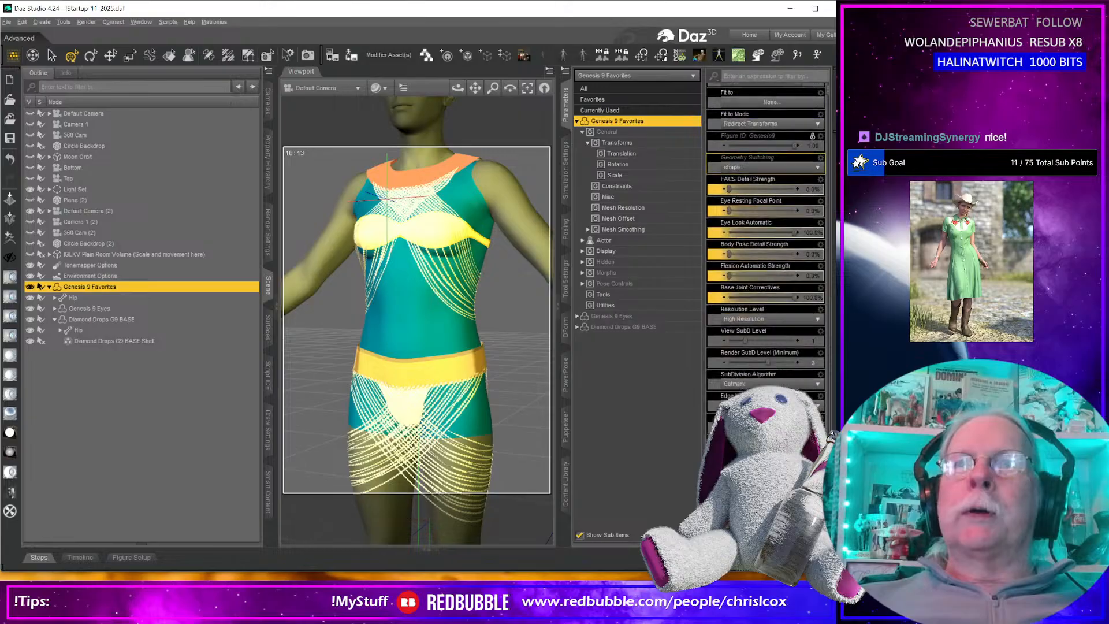
pyautogui.click(601, 99)
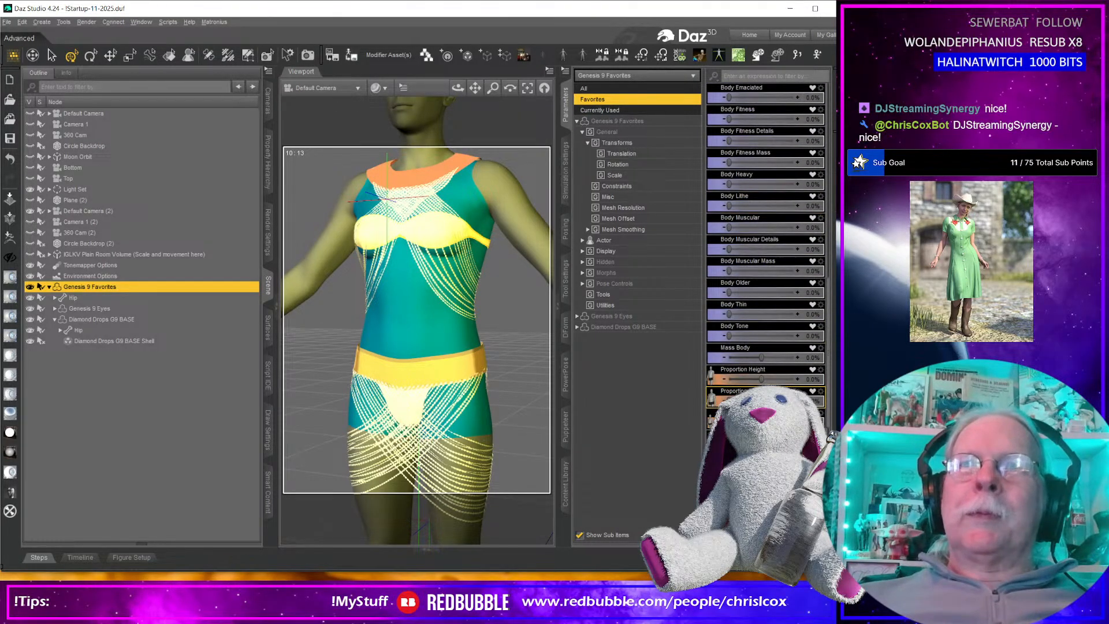
pyautogui.scroll(-5, 732, 343)
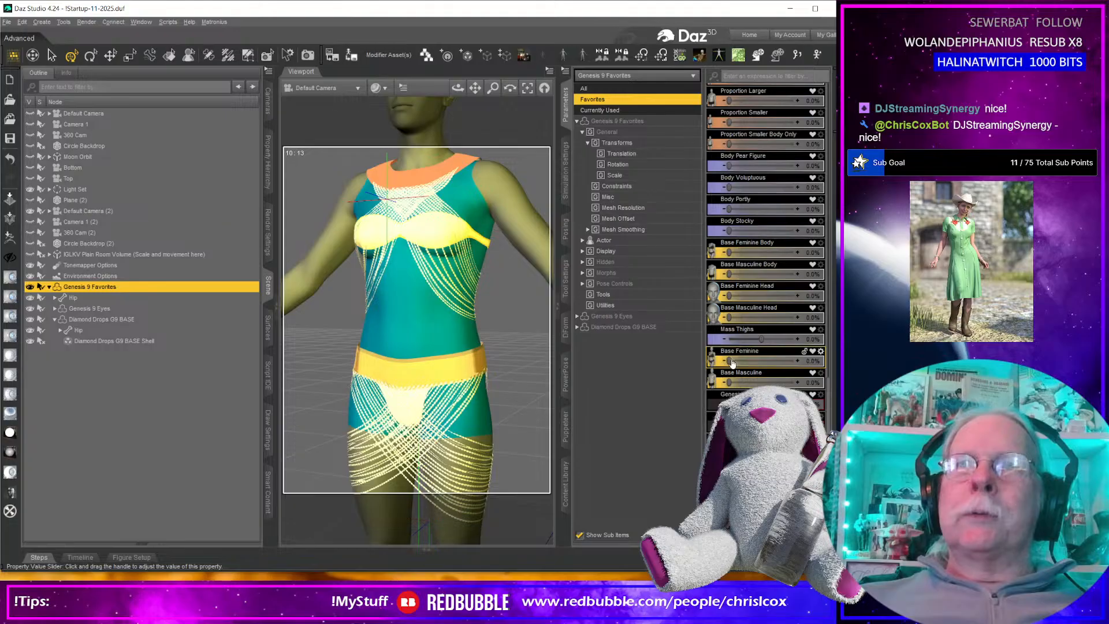
pyautogui.moveTo(727, 360); pyautogui.dragTo(797, 361)
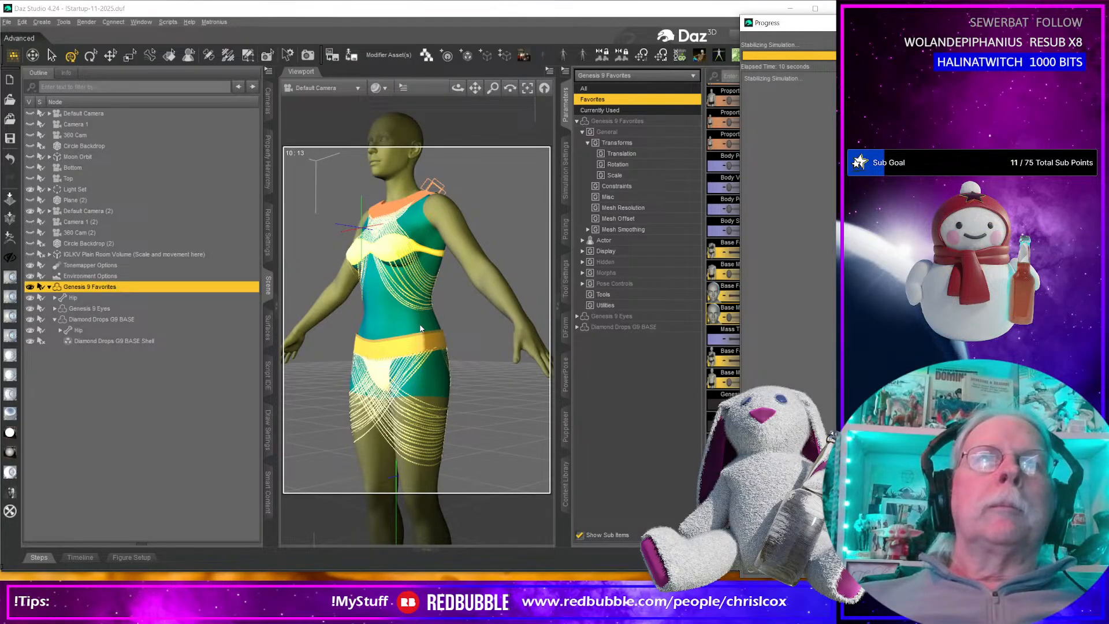
# Frame the figure from the front, render the outfit, and reposition and enlarge the render window.
pyautogui.moveTo(402, 332); pyautogui.dragTo(376, 296, button='middle')
pyautogui.hotkey('ctrl', 'r')
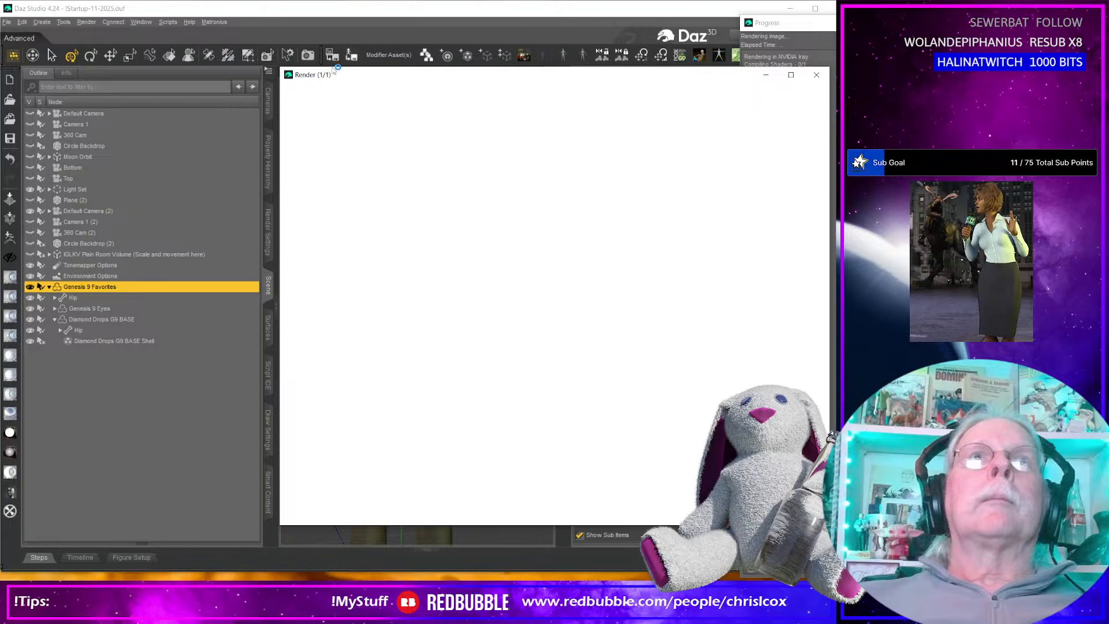
pyautogui.moveTo(390, 75); pyautogui.dragTo(234, 11)
pyautogui.moveTo(481, 460); pyautogui.dragTo(484, 575)
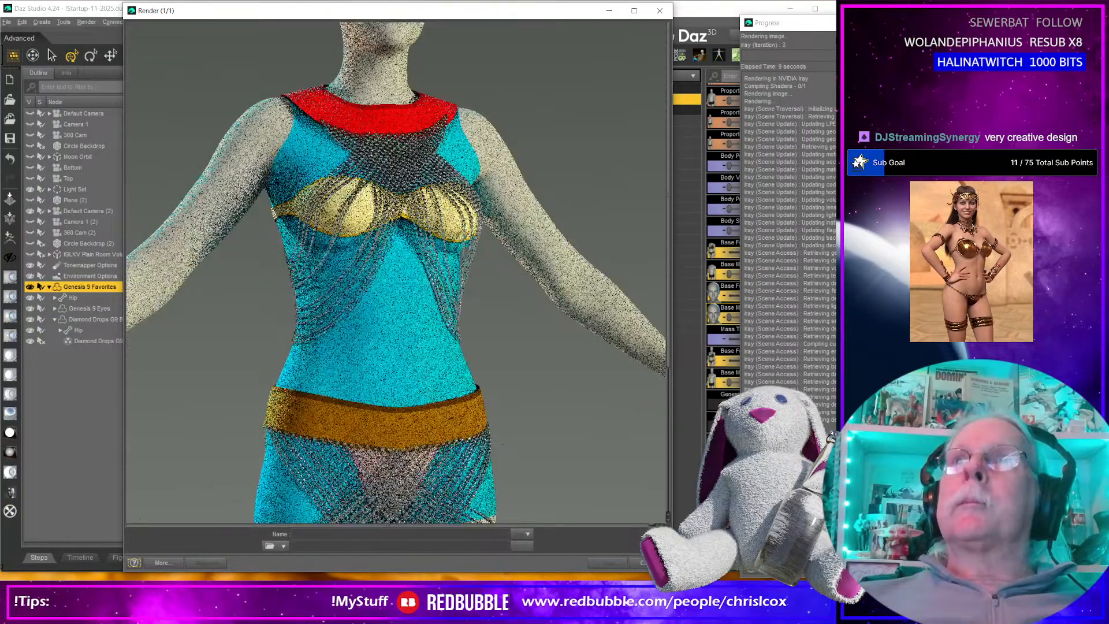
# Bring the render back to the front and examine the rhinestone strands from the bust down to the thighs.
pyautogui.click(734, 38)
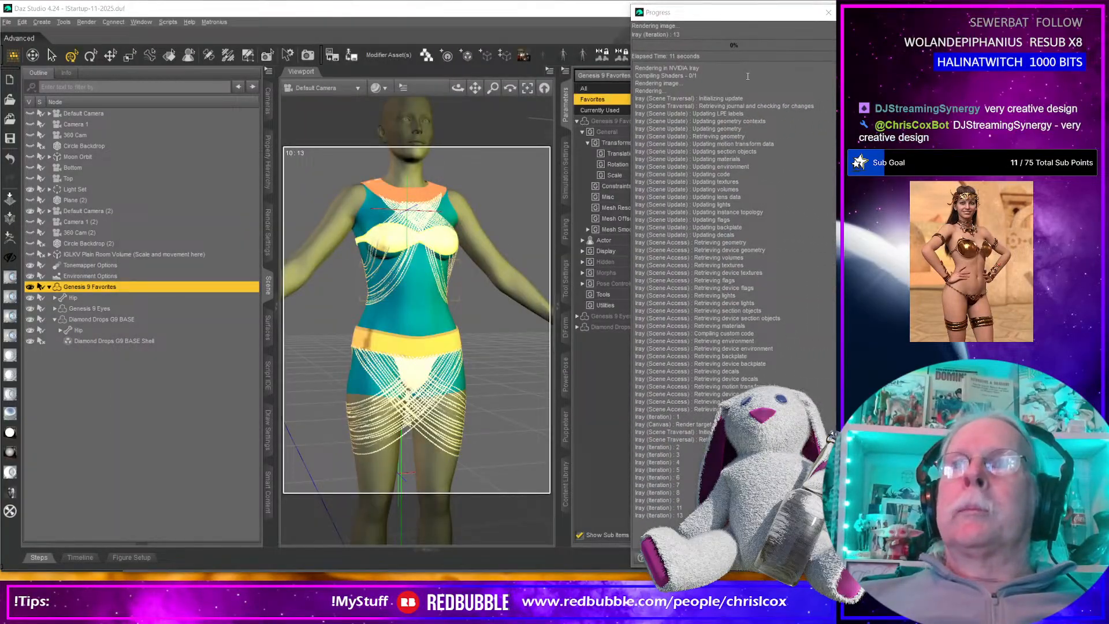
pyautogui.hotkey('alt', 'Tab')
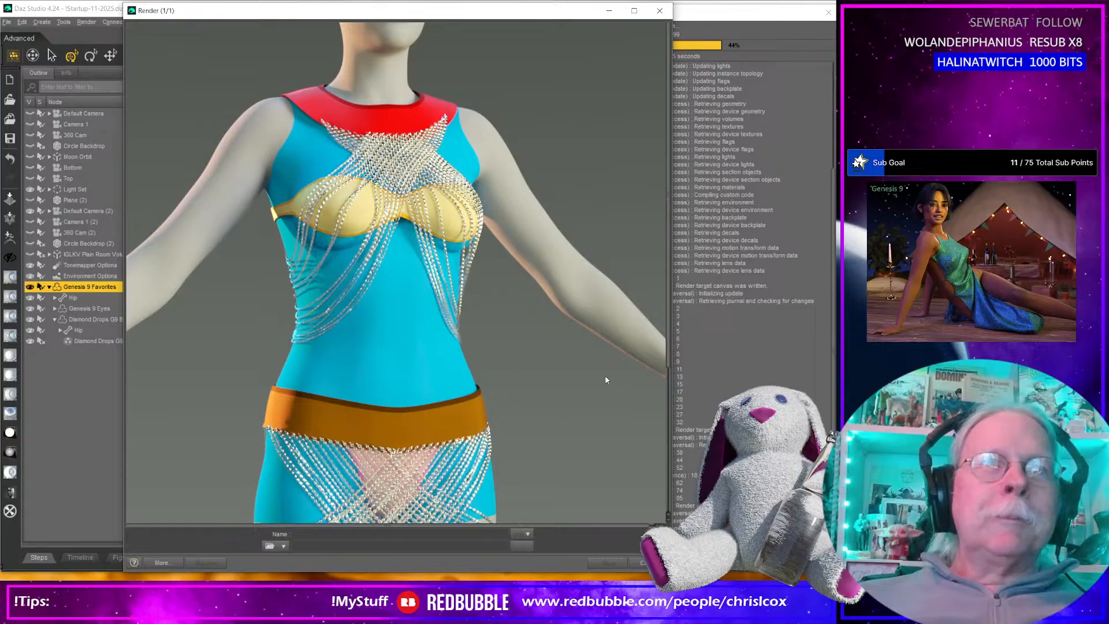
pyautogui.scroll(-2, 605, 378)
pyautogui.scroll(-3, 606, 379)
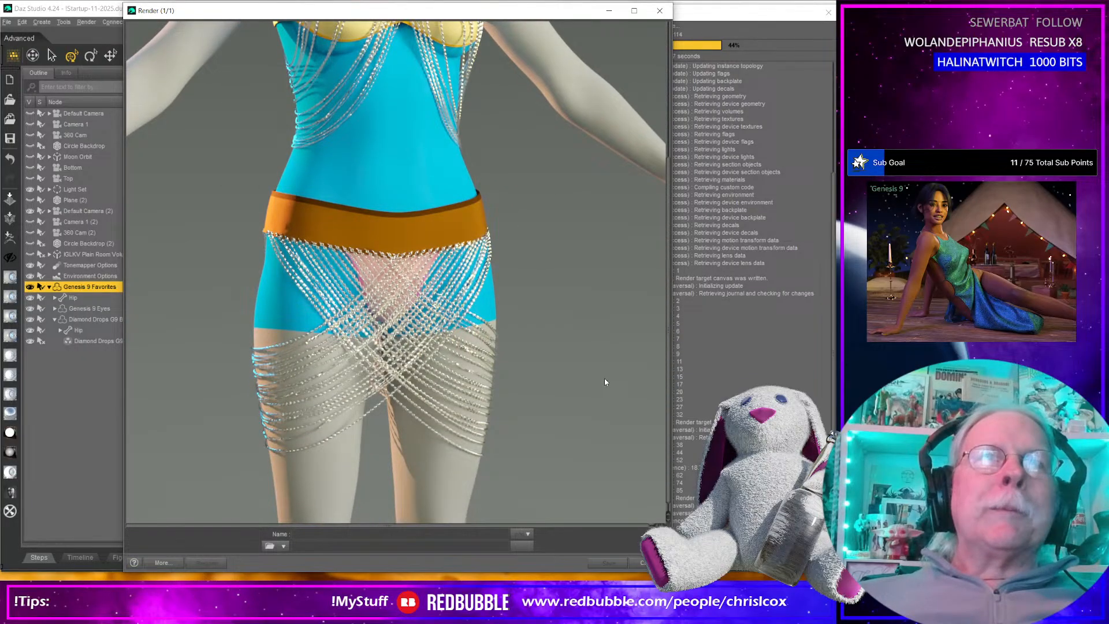
# Examine the outfit render from the hip strands up to the collar.
pyautogui.scroll(2, 605, 382)
pyautogui.scroll(3, 604, 382)
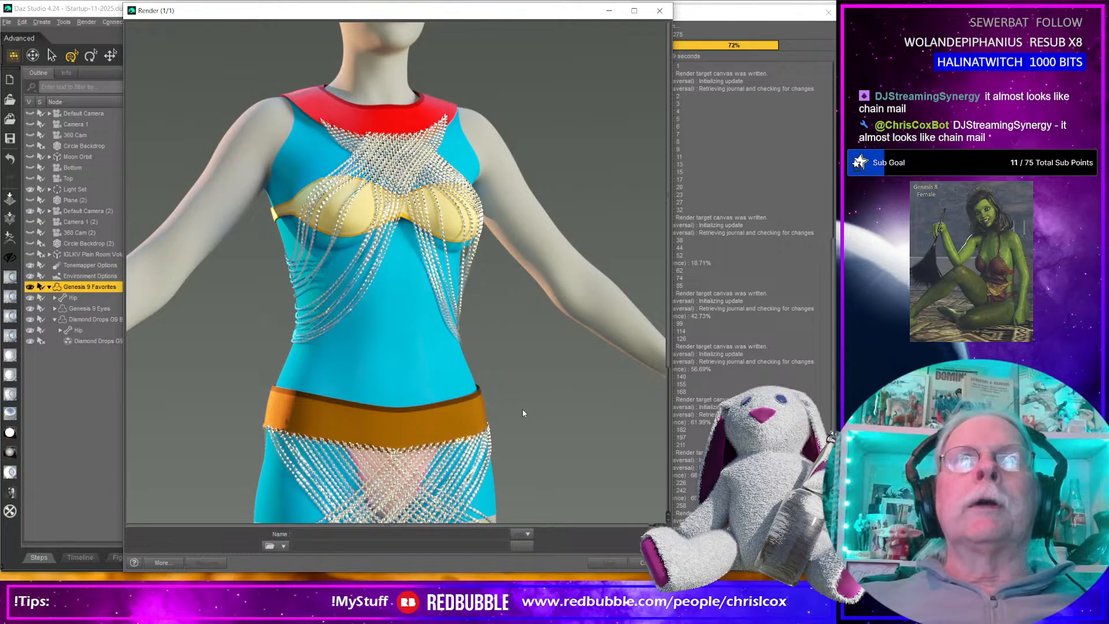
pyautogui.click(667, 8)
pyautogui.click(385, 303)
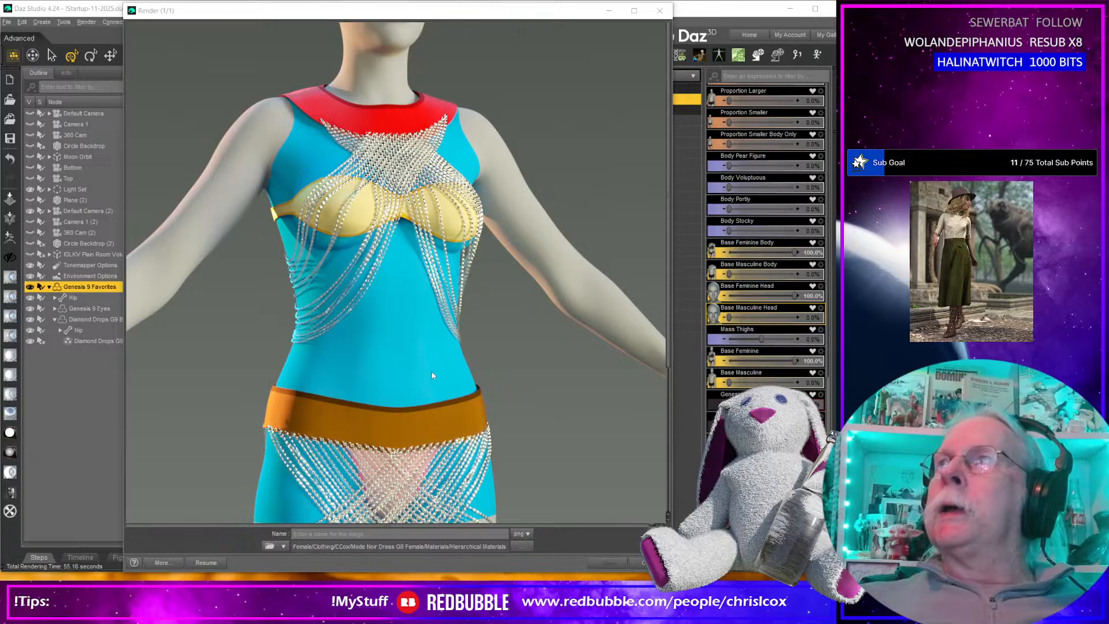
# Switch to Substance 3D Painter, frame the bra and belt pieces, and close the leftover Daz Studio render window.
pyautogui.hotkey('alt', 'Tab')
pyautogui.moveTo(414, 390)
pyautogui.keyDown('alt'); pyautogui.mouseDown()
pyautogui.moveTo(501, 373)
pyautogui.moveTo(559, 378)
pyautogui.moveTo(419, 380)
pyautogui.mouseUp(); pyautogui.keyUp('alt')
pyautogui.keyDown('alt'); pyautogui.moveTo(419, 380); pyautogui.dragTo(594, 369, button='middle'); pyautogui.keyUp('alt')
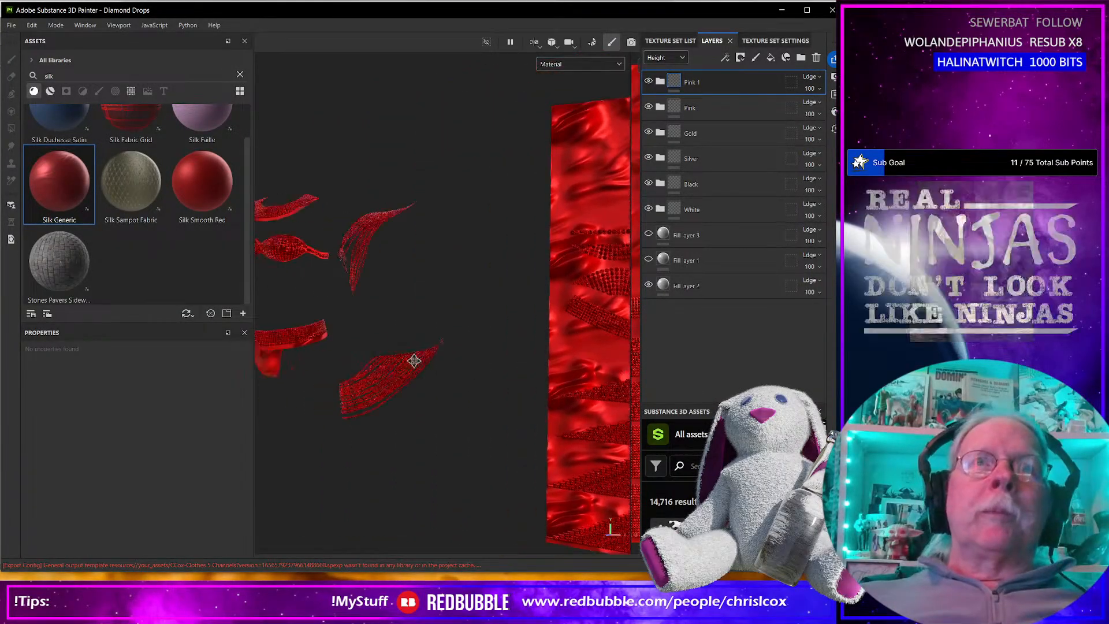
pyautogui.keyDown('alt'); pyautogui.moveTo(443, 371); pyautogui.dragTo(362, 358, button='middle'); pyautogui.keyUp('alt')
pyautogui.scroll(3, 396, 344)
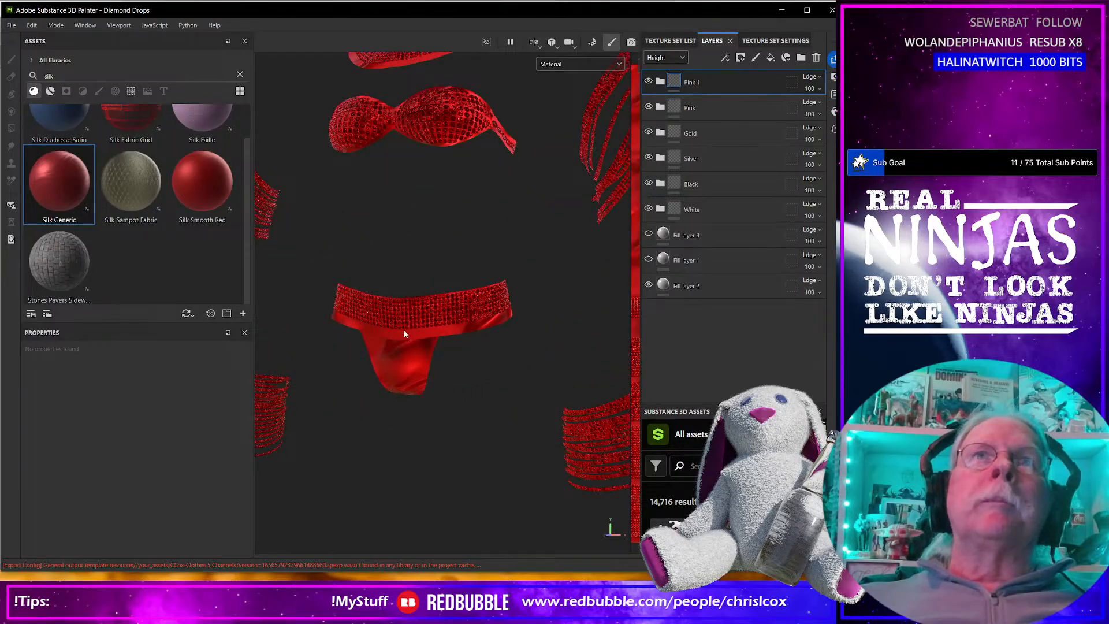
pyautogui.doubleClick(692, 83)
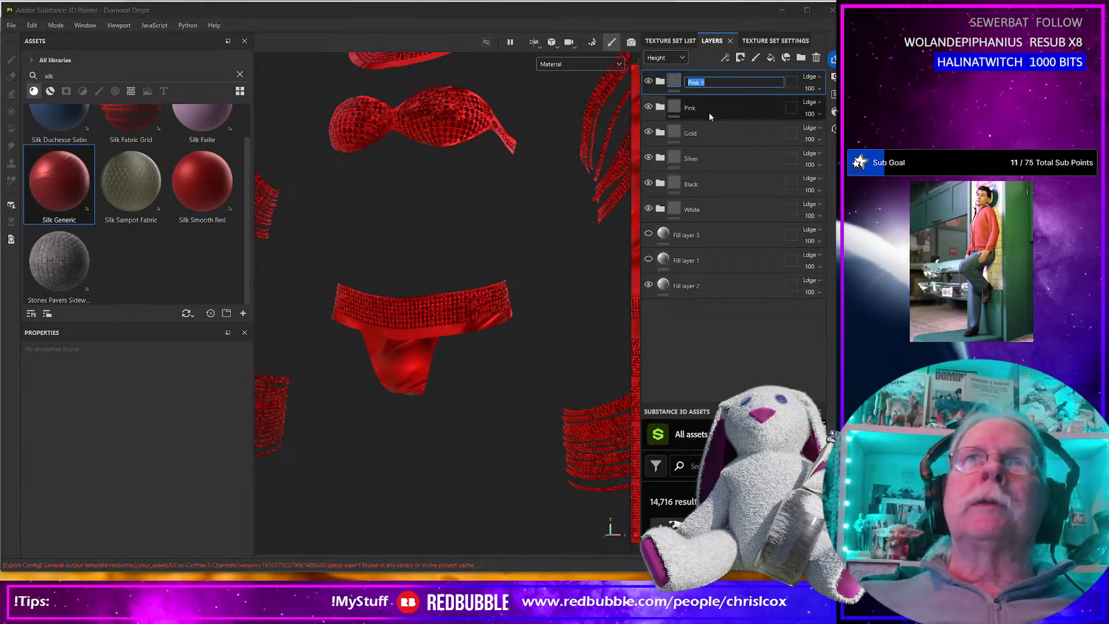
pyautogui.press('Return')
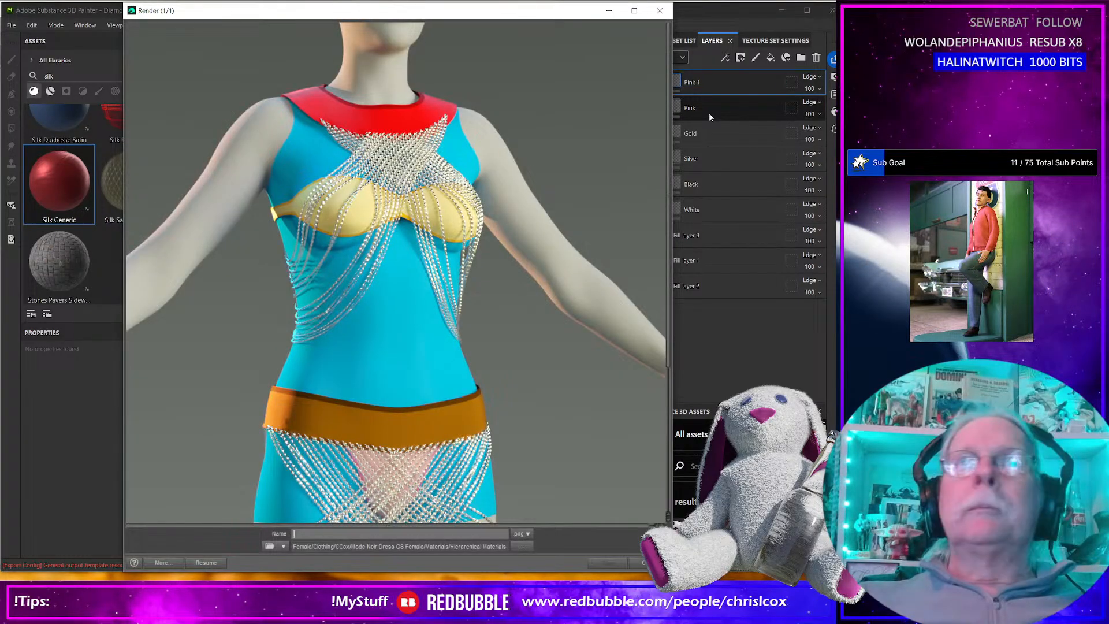
pyautogui.click(659, 11)
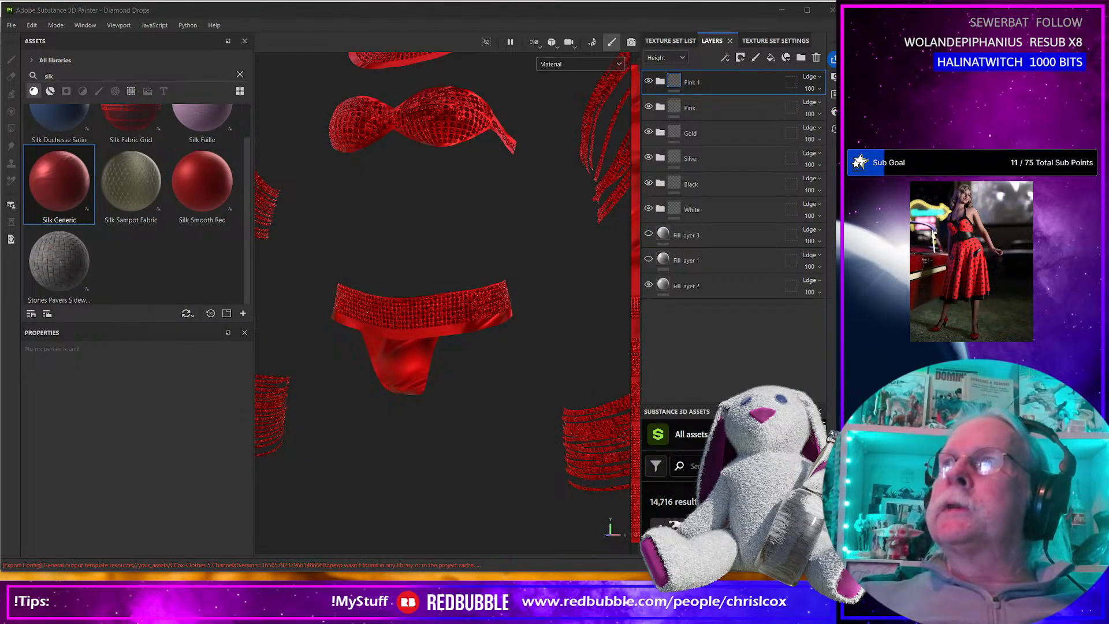
# Rename the duplicated Pink 1 folder as Corolina.
pyautogui.moveTo(834, 84)
pyautogui.mouseDown()
pyautogui.moveTo(630, 91)
pyautogui.moveTo(834, 92)
pyautogui.mouseUp()
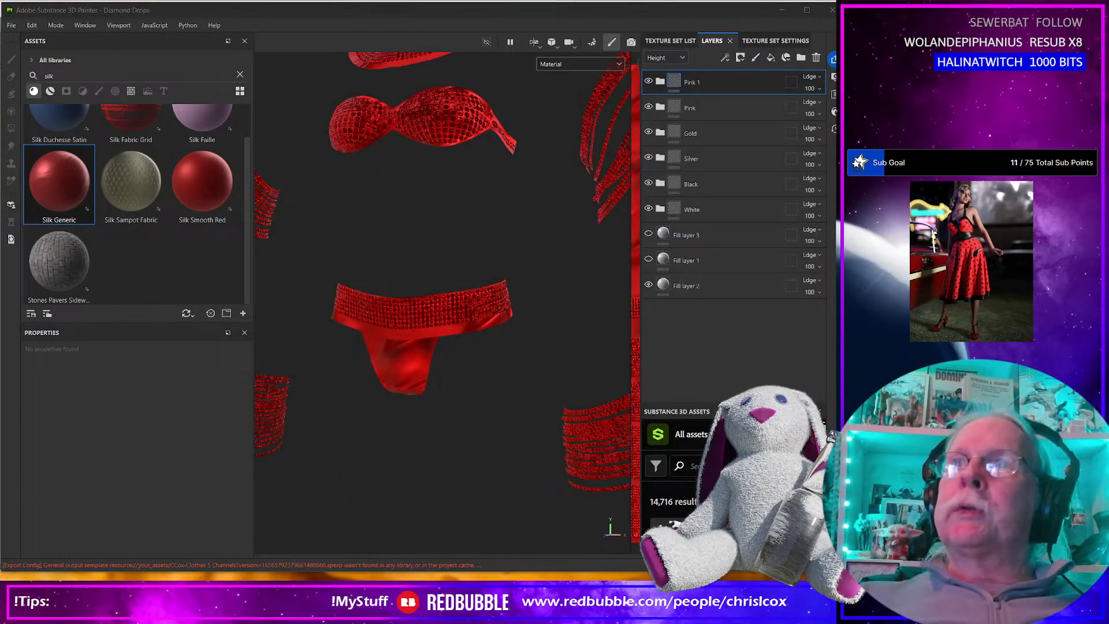
pyautogui.click(690, 84)
pyautogui.doubleClick(690, 84)
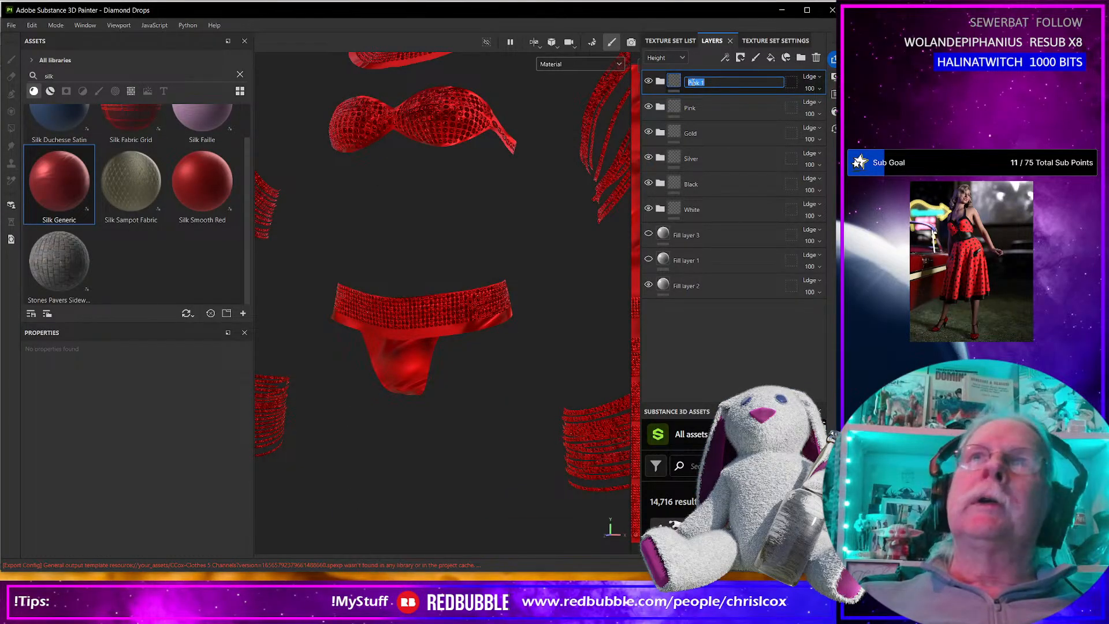
pyautogui.write('Corolina')
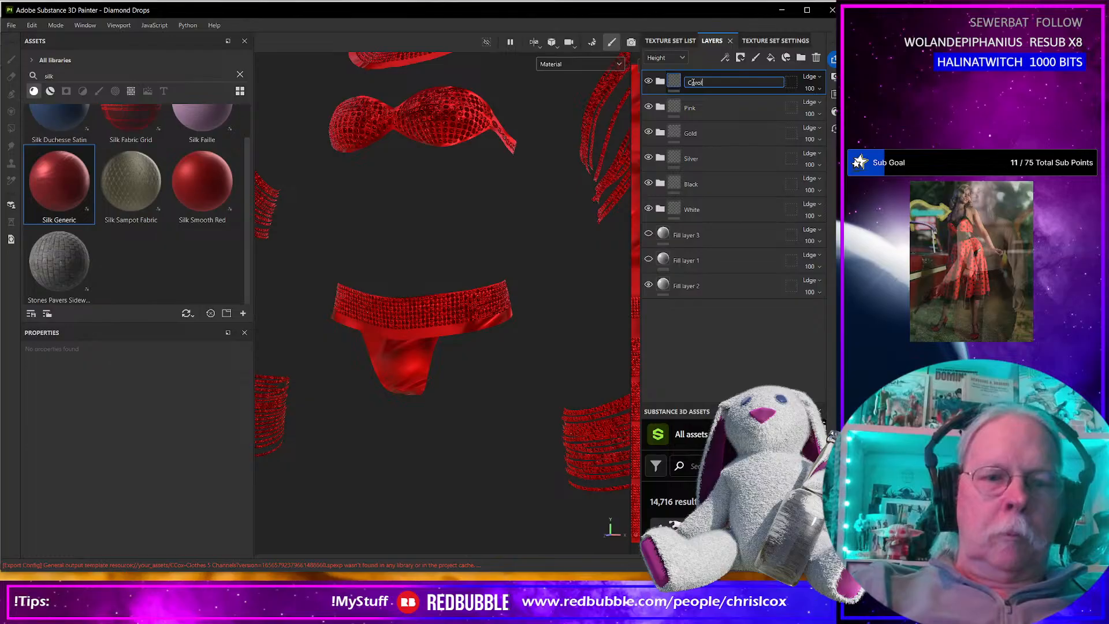
pyautogui.click(733, 109)
pyautogui.click(724, 87)
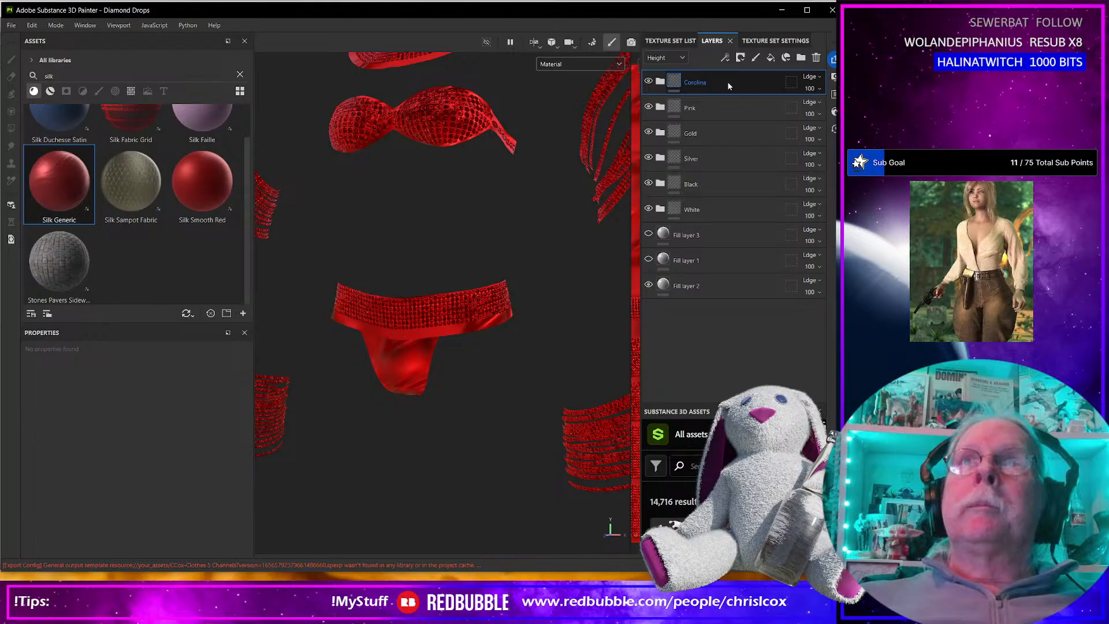
# Duplicate the Corolina folder and rename the copy as Lillaci.
pyautogui.hotkey('ctrl', 'd')
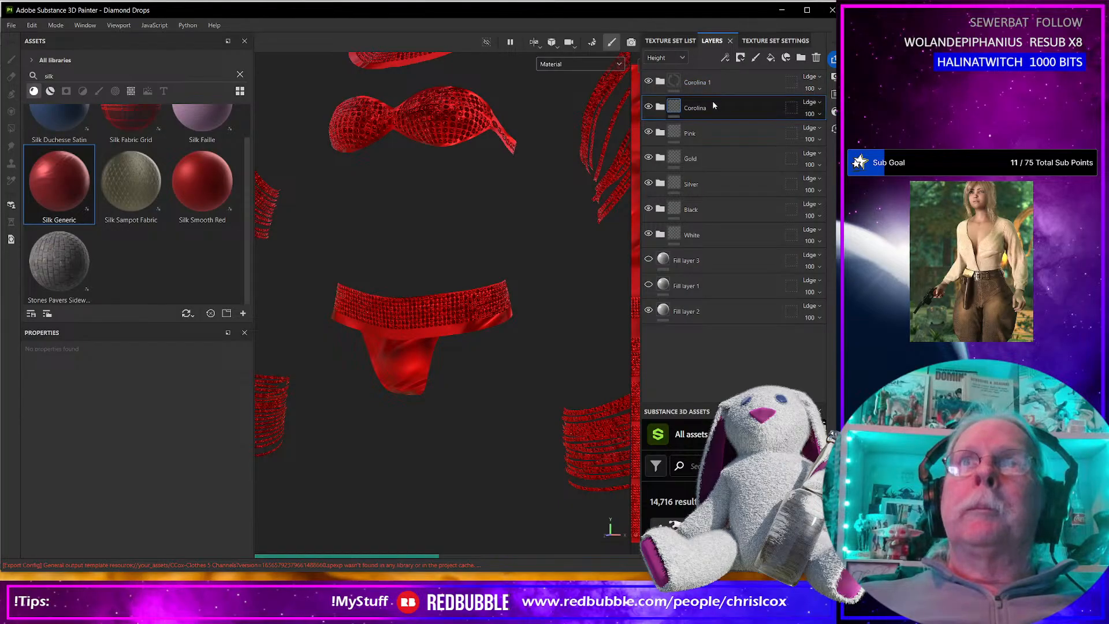
pyautogui.doubleClick(715, 84)
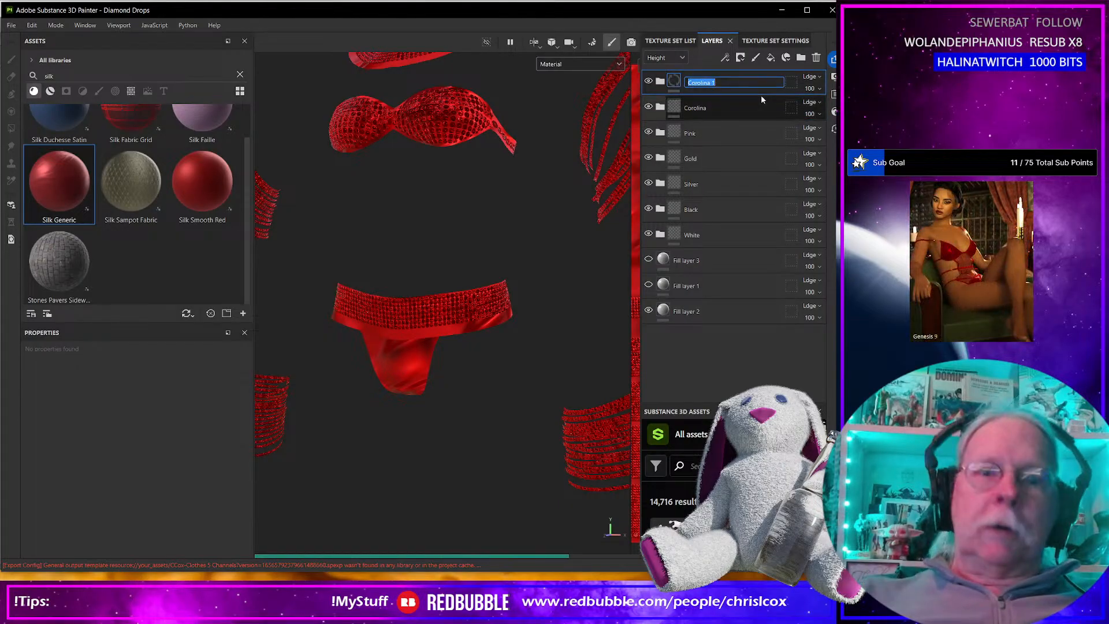
pyautogui.write('Lillaci')
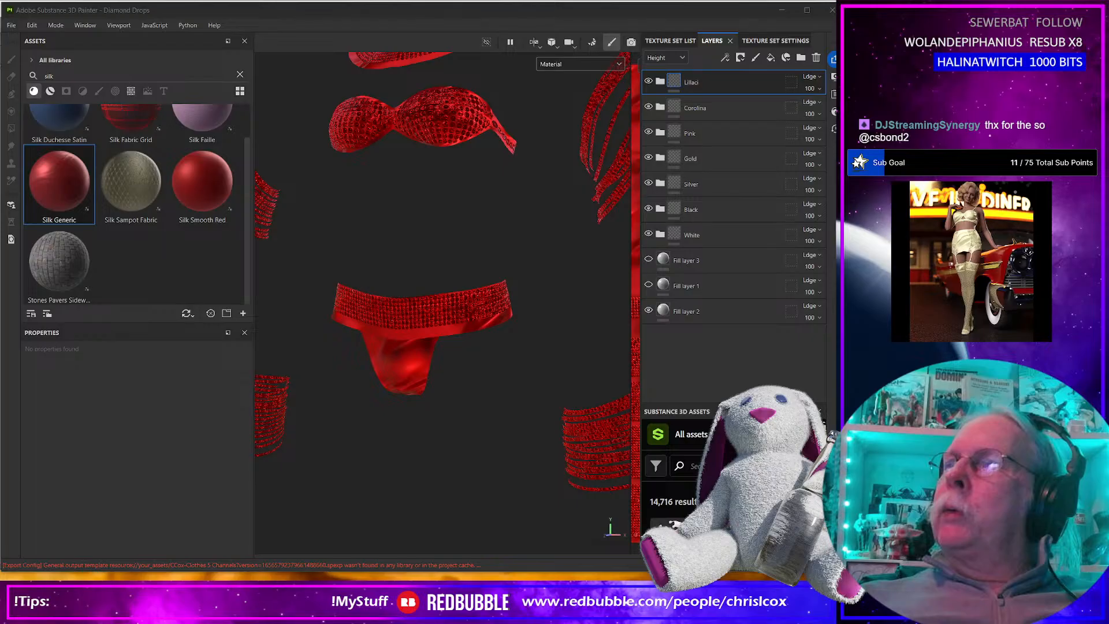
# Check the lilac color search results in the browser, then return to the Lillaci folder.
pyautogui.moveTo(836, 71); pyautogui.dragTo(533, 92)
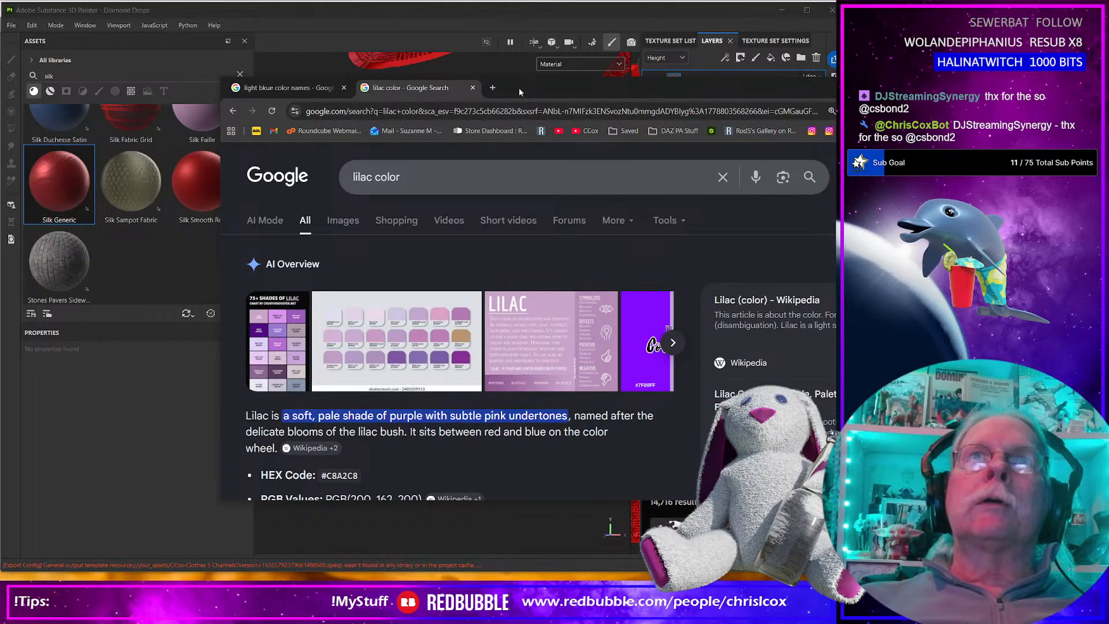
pyautogui.moveTo(518, 89); pyautogui.dragTo(835, 80)
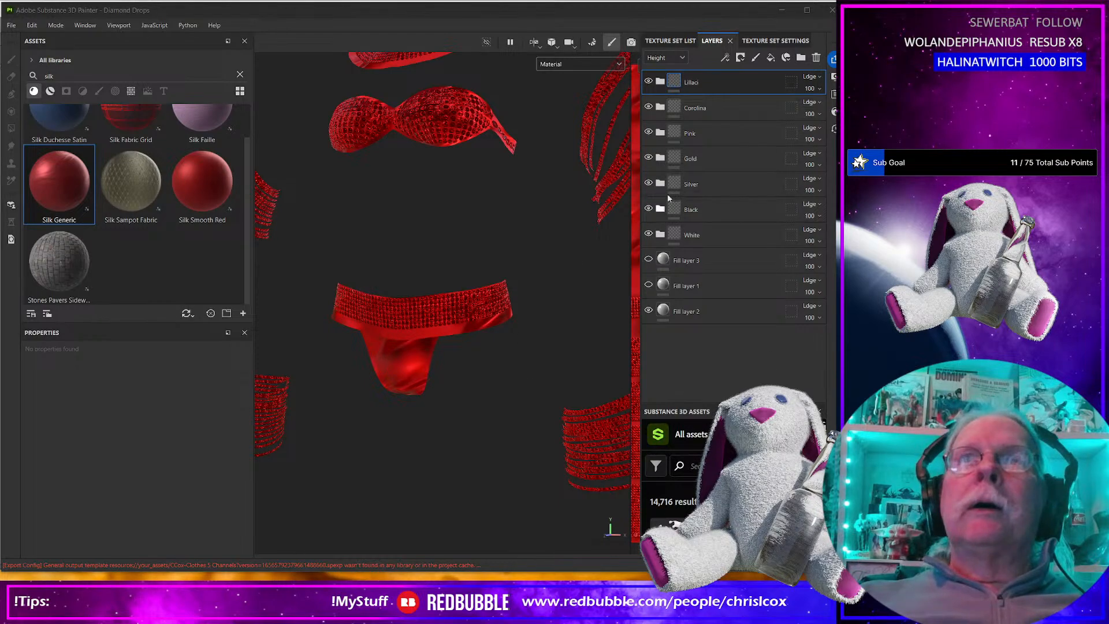
pyautogui.click(723, 82)
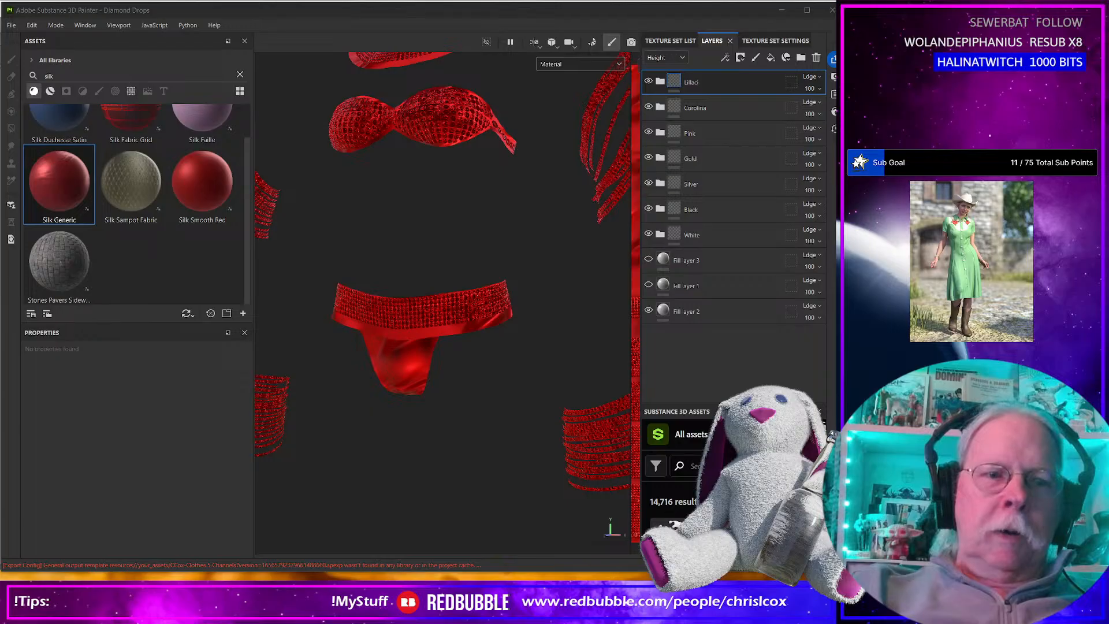
# Open the colorguide.org light green page in the browser and examine its color names and swatches.
pyautogui.moveTo(836, 152)
pyautogui.mouseDown()
pyautogui.moveTo(685, 141)
pyautogui.moveTo(422, 96)
pyautogui.mouseUp()
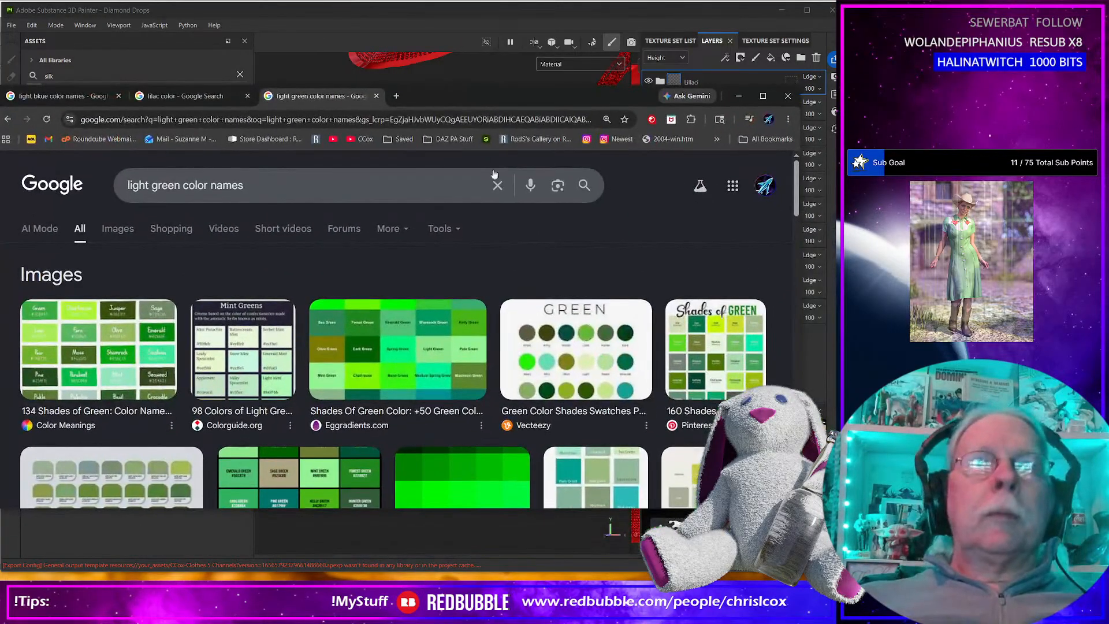
pyautogui.click(273, 398)
pyautogui.click(617, 325)
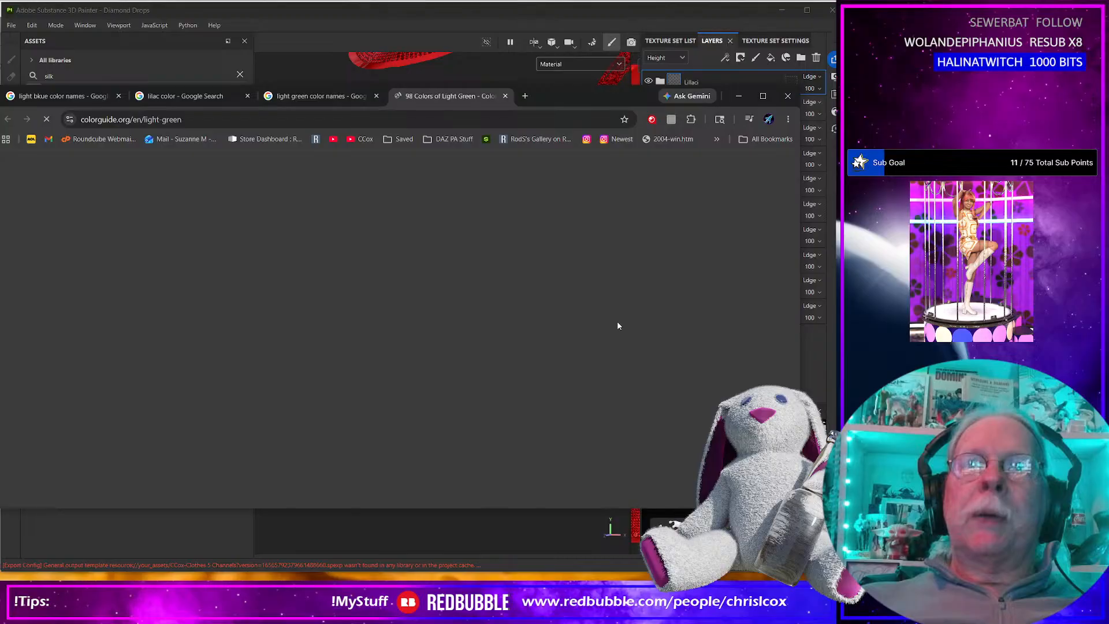
pyautogui.scroll(-8, 317, 334)
pyautogui.scroll(-12, 226, 318)
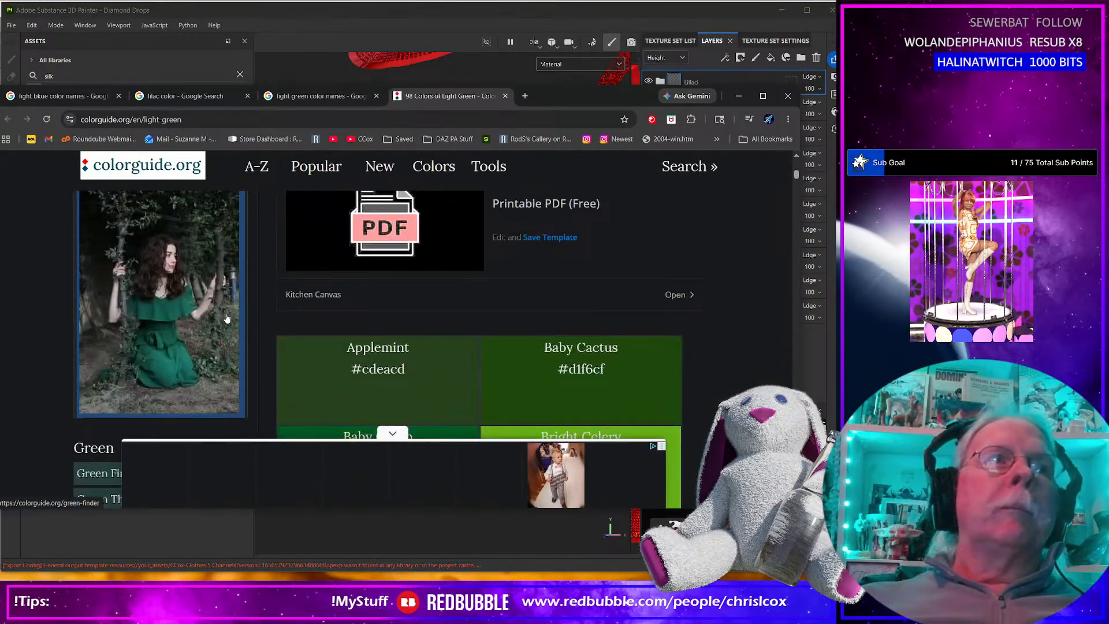
pyautogui.scroll(-20, 413, 317)
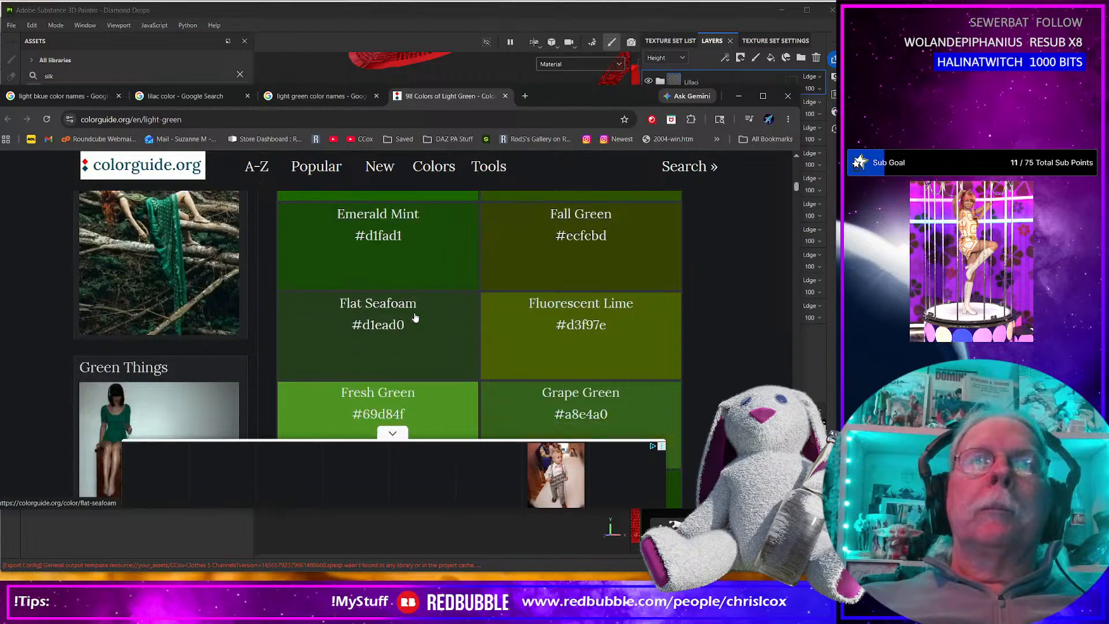
pyautogui.scroll(-20, 479, 311)
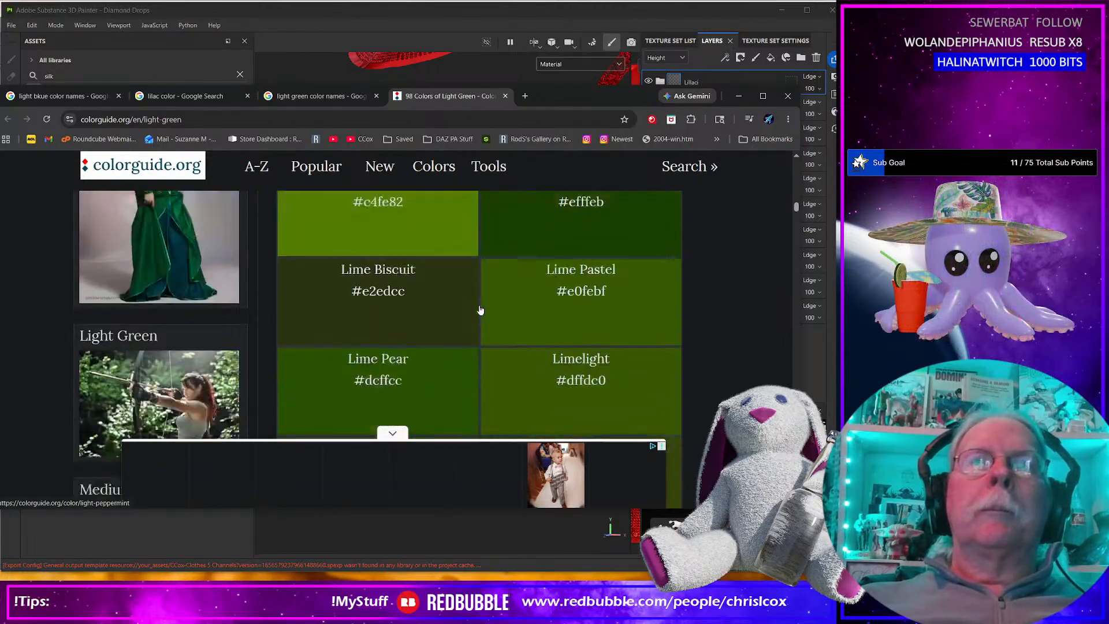
pyautogui.scroll(-20, 511, 303)
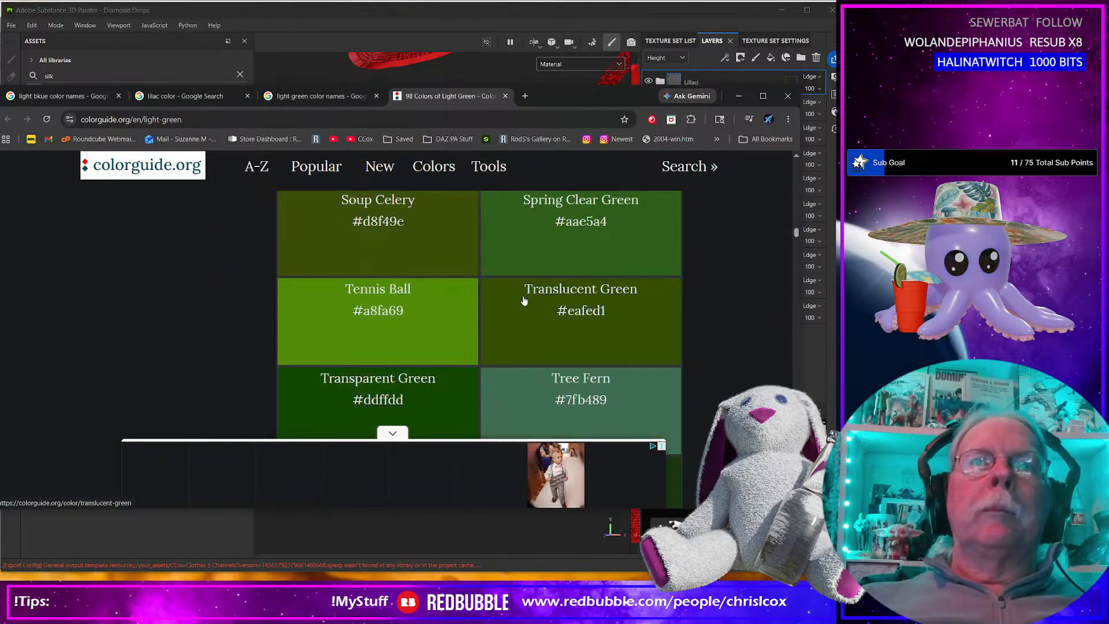
pyautogui.scroll(-6, 527, 297)
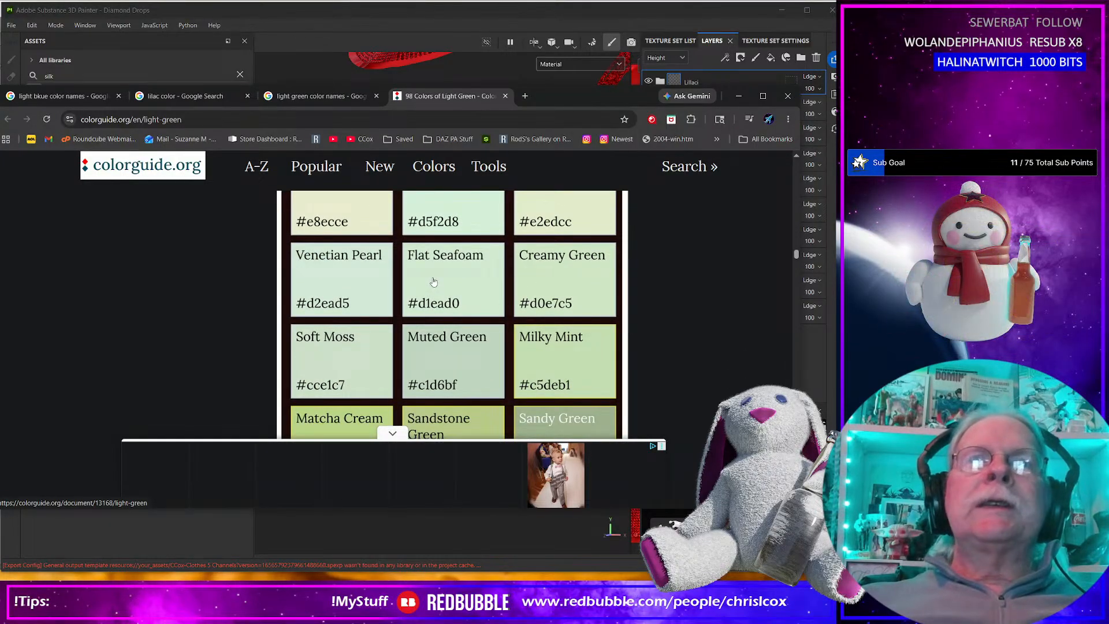
pyautogui.scroll(-1, 439, 285)
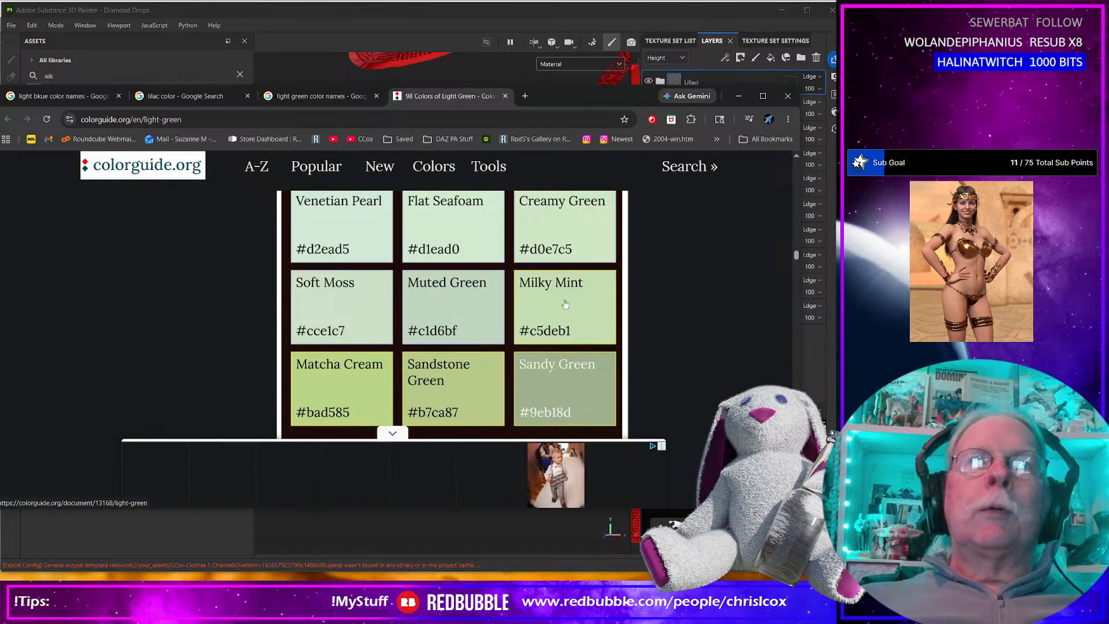
pyautogui.moveTo(543, 101); pyautogui.dragTo(1103, 118)
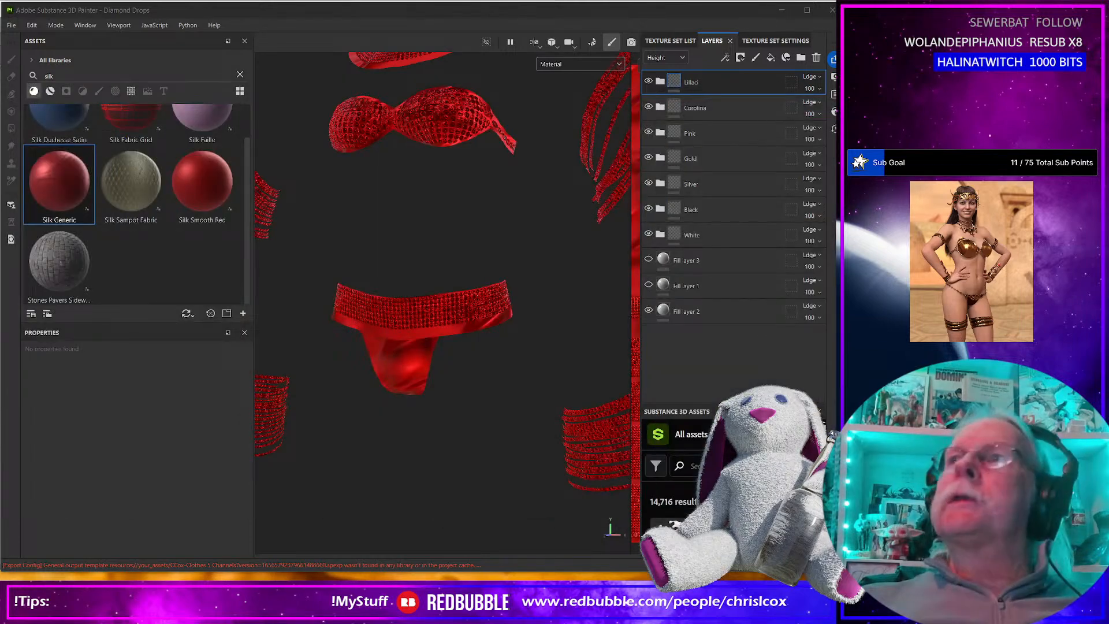
# Duplicate the Lillaci folder and rename the copy as Mint.
pyautogui.click(736, 86)
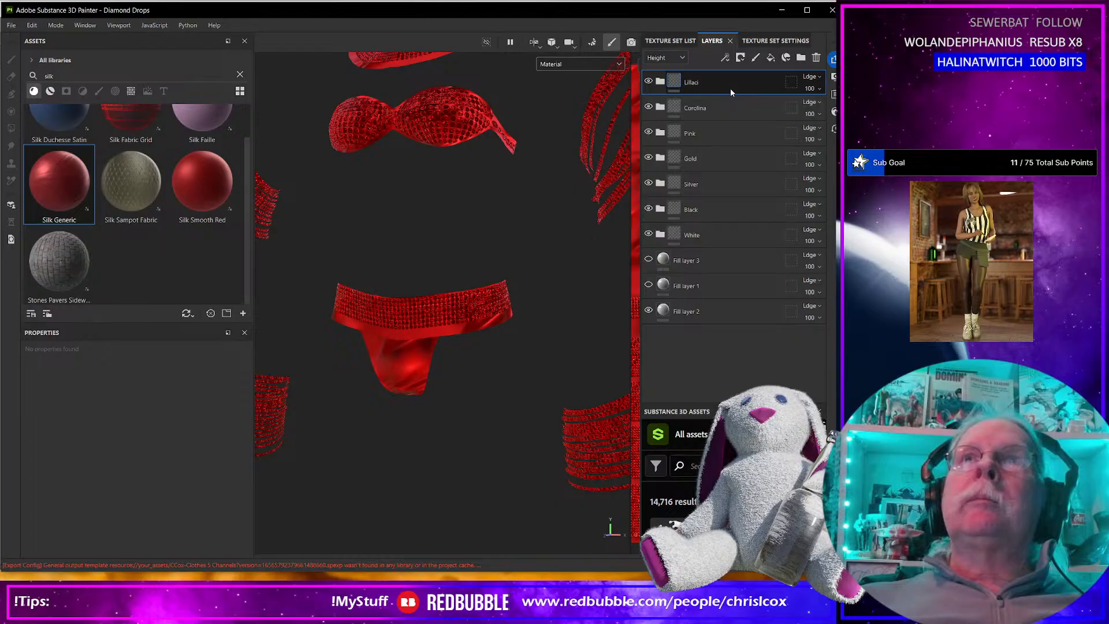
pyautogui.hotkey('ctrl', 'd')
pyautogui.doubleClick(695, 83)
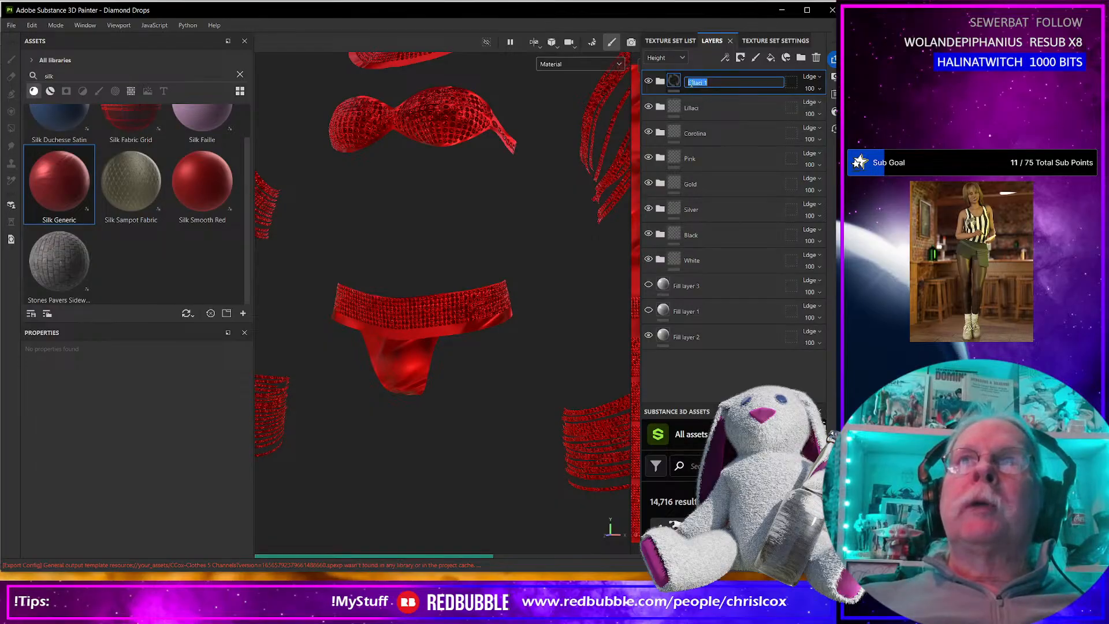
pyautogui.write('Mint')
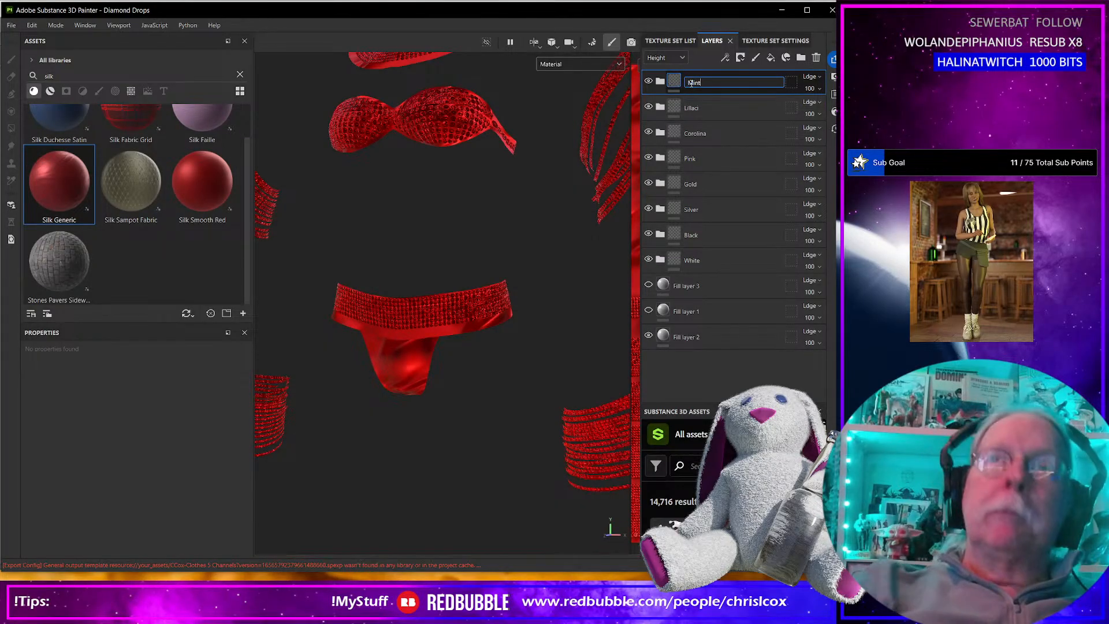
pyautogui.press('Return')
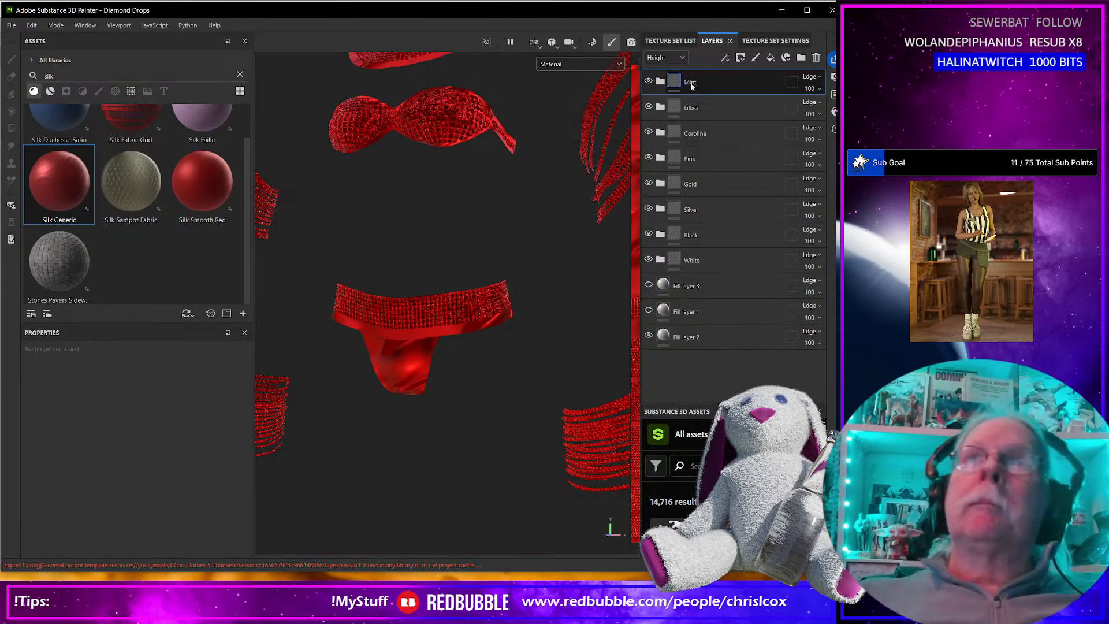
# Hide the White, Black, Silver, Gold, Pink, Corolina and Lillaci folders, leaving only the Mint color folder shown.
pyautogui.click(660, 83)
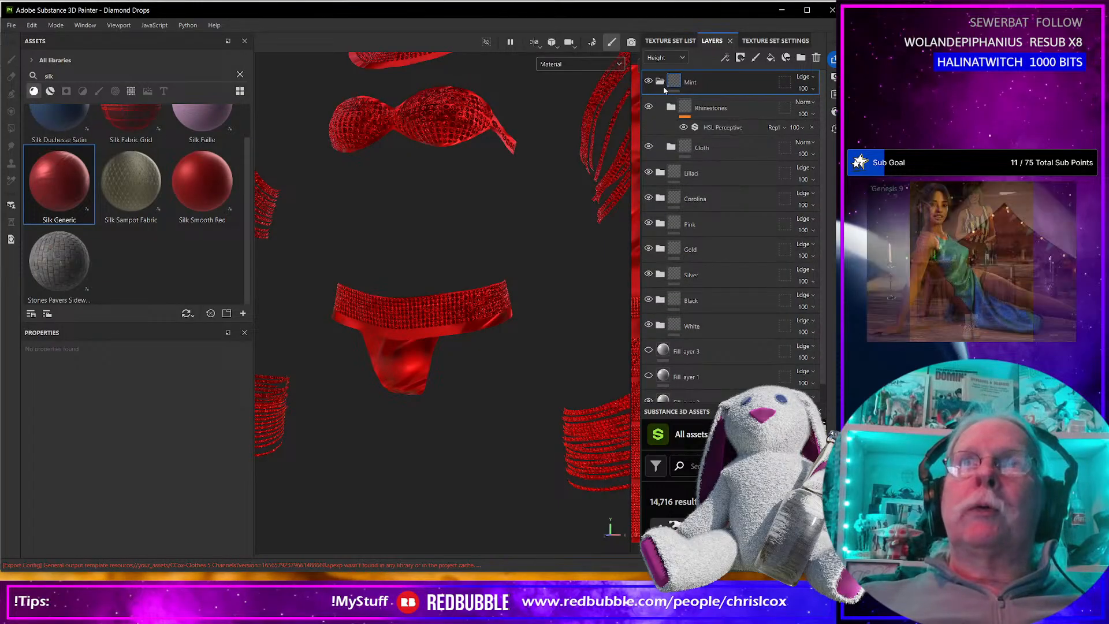
pyautogui.click(660, 82)
pyautogui.click(648, 259)
pyautogui.click(649, 234)
pyautogui.click(648, 209)
pyautogui.click(648, 183)
pyautogui.click(649, 158)
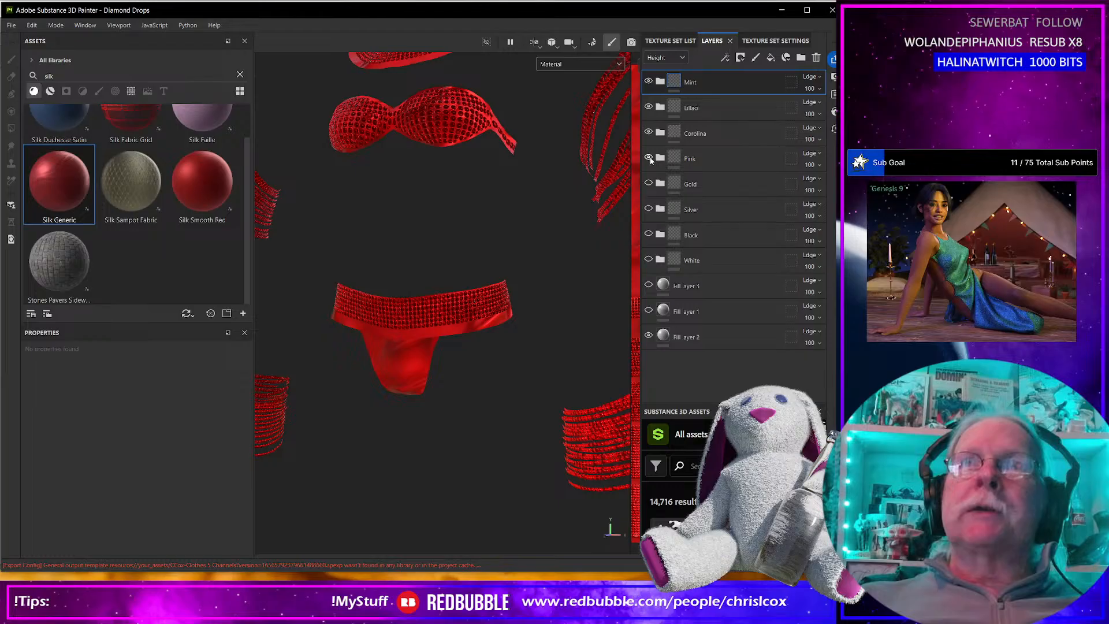
pyautogui.click(649, 132)
pyautogui.click(648, 107)
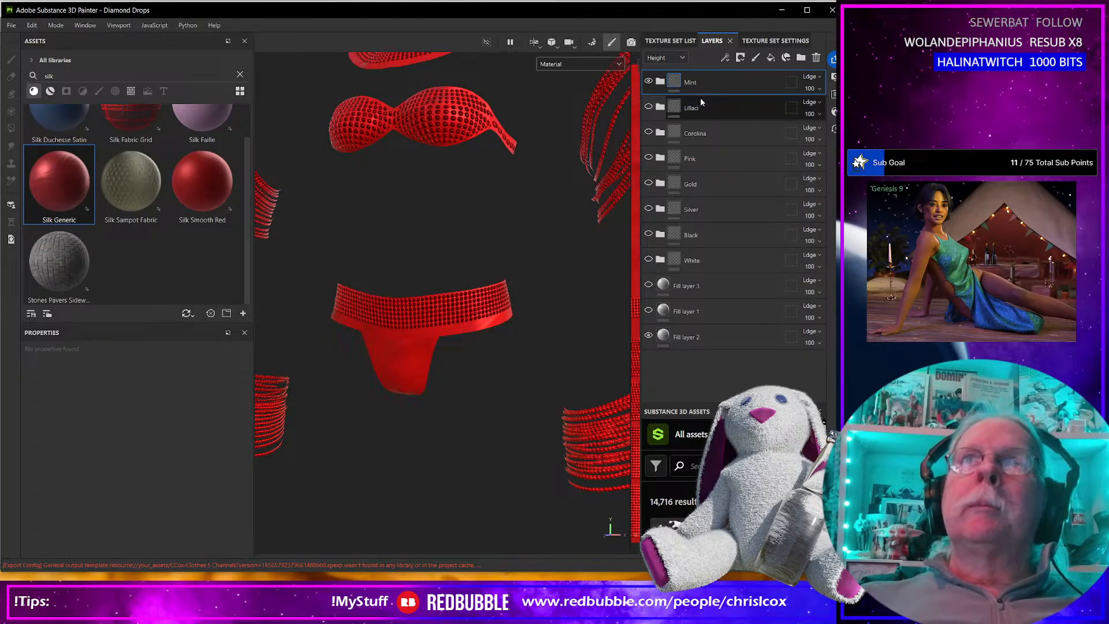
# Set the hue of the HSL Perceptive filter on the Mint folder's Rhinestones group to 0.688.
pyautogui.click(663, 84)
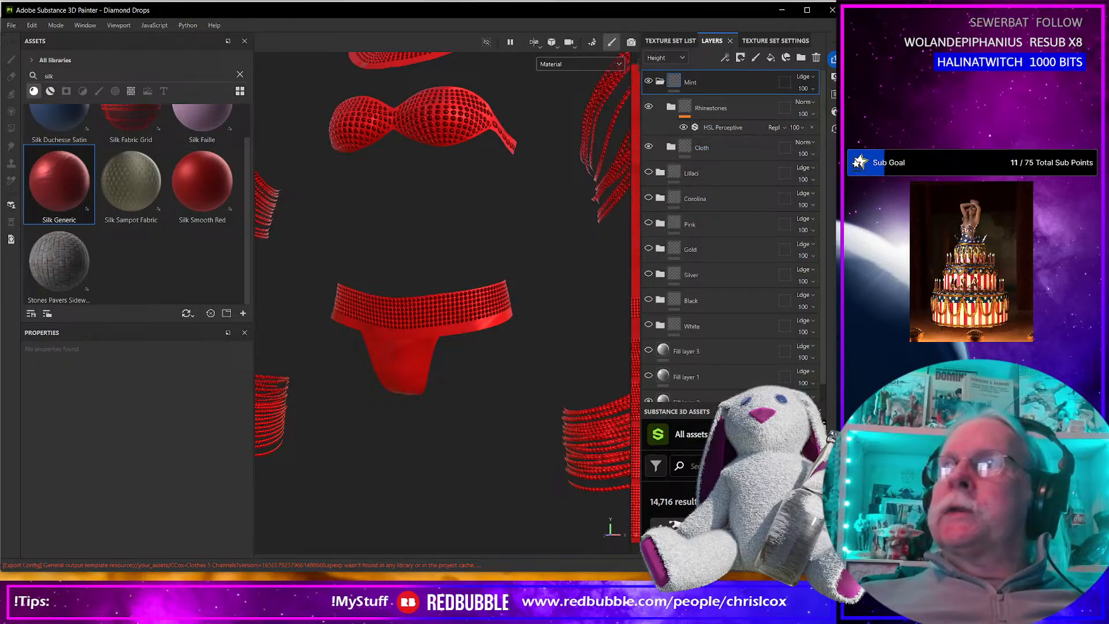
pyautogui.click(715, 129)
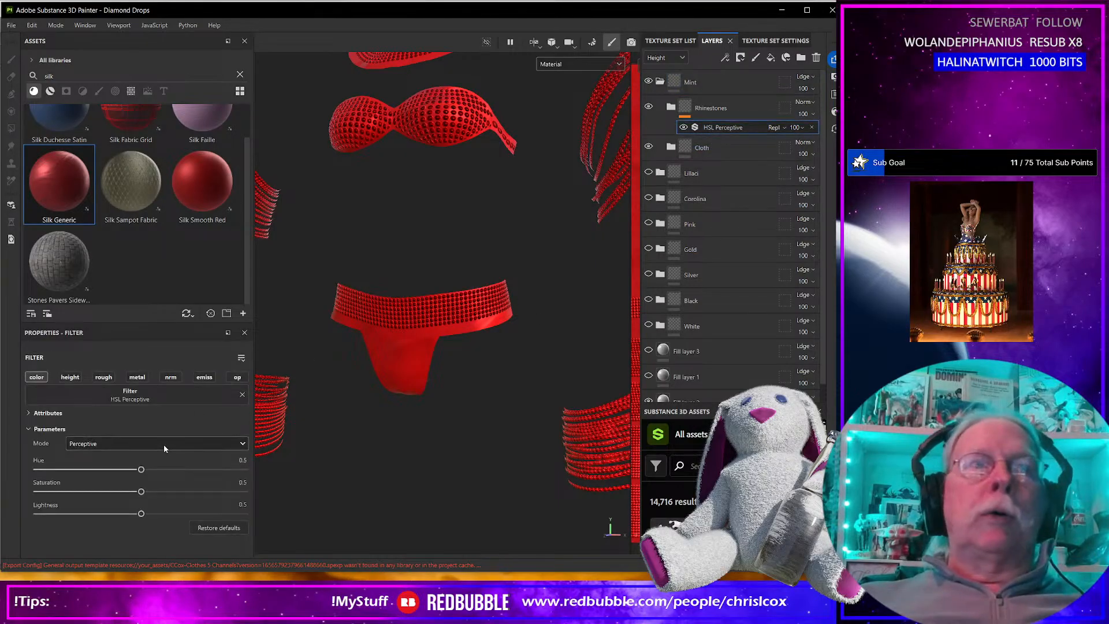
pyautogui.moveTo(142, 470); pyautogui.dragTo(181, 470)
pyautogui.scroll(-5, 398, 316)
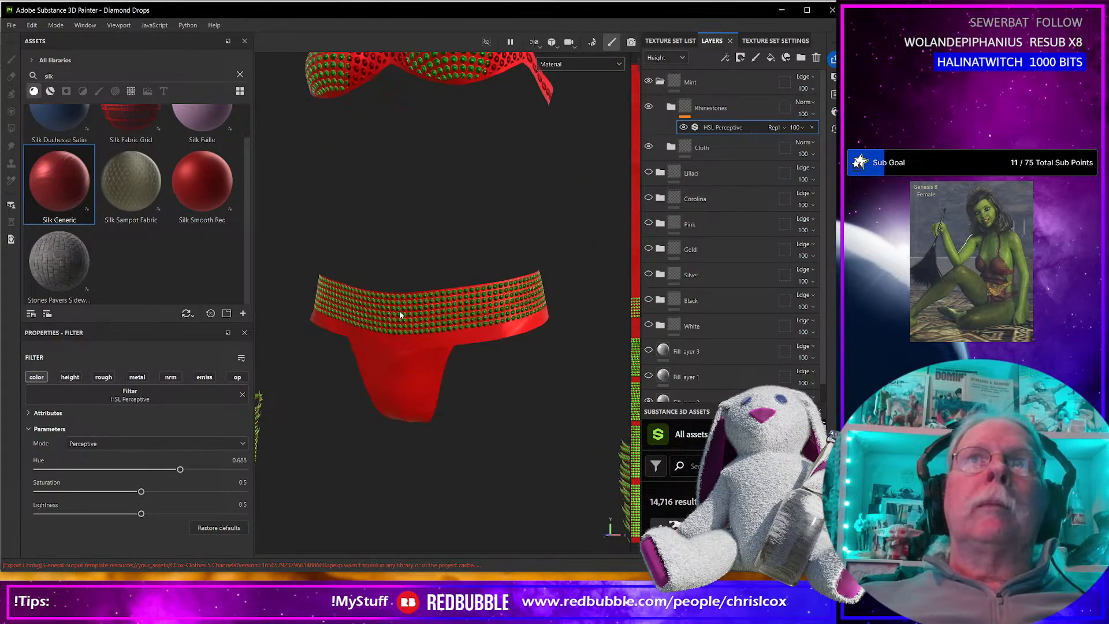
pyautogui.scroll(5, 402, 316)
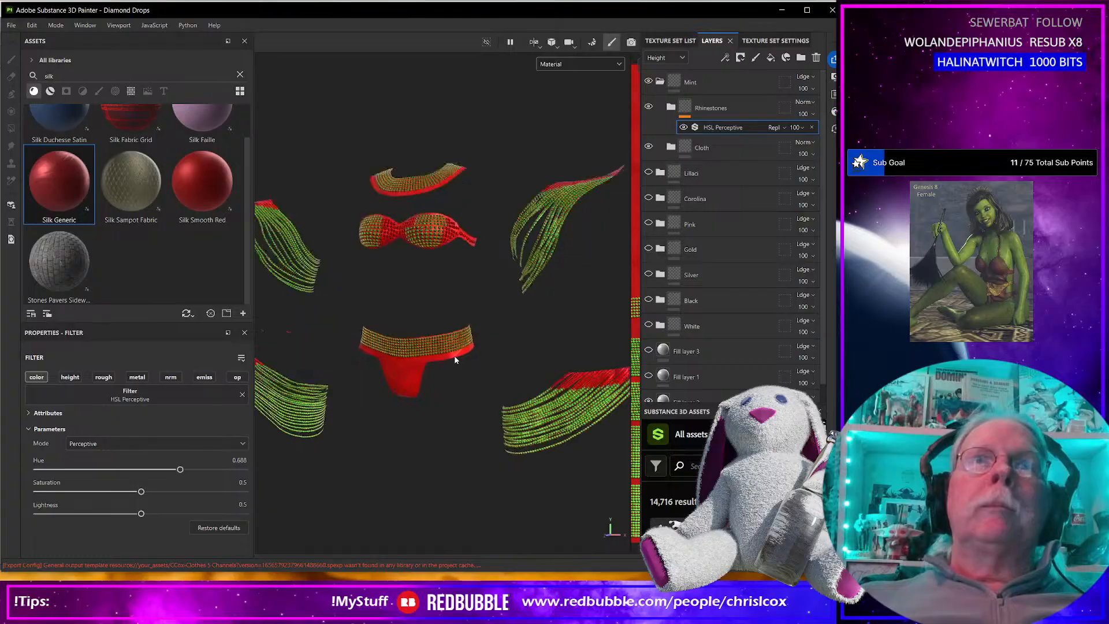
pyautogui.scroll(10, 518, 382)
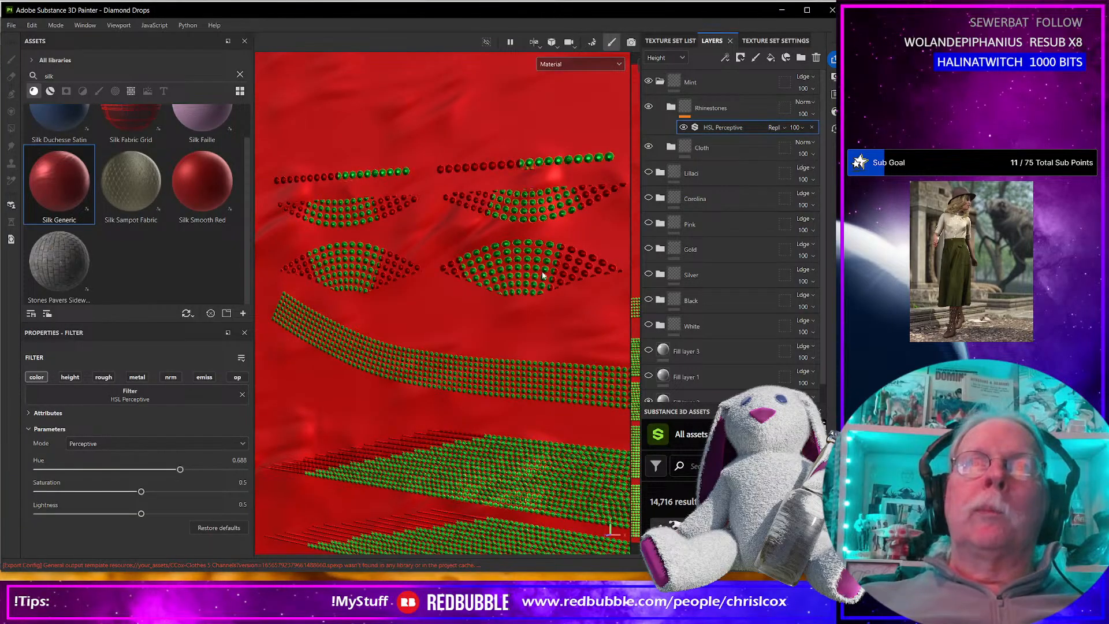
# Inspect the rhinestone coloring in the Base color channel view, then return to the Material view.
pyautogui.click(574, 68)
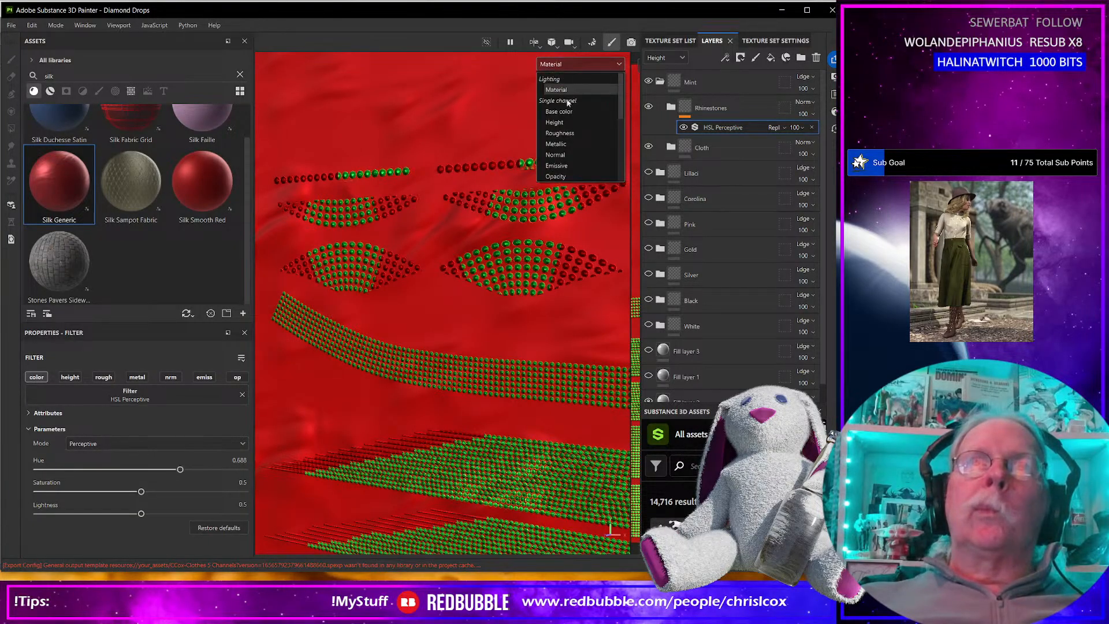
pyautogui.click(563, 113)
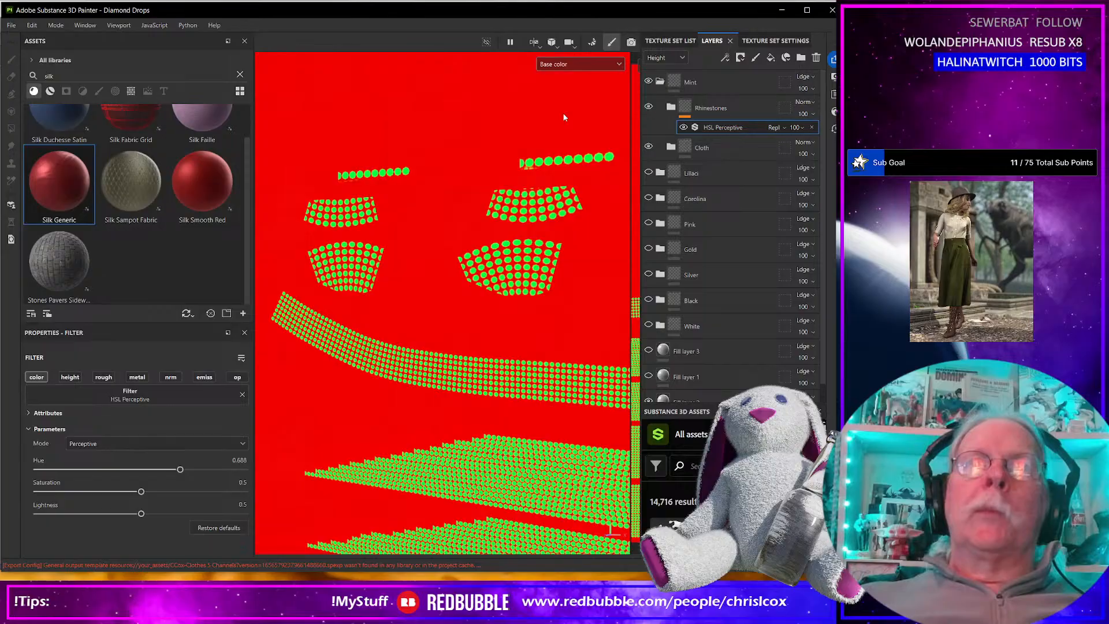
pyautogui.click(567, 64)
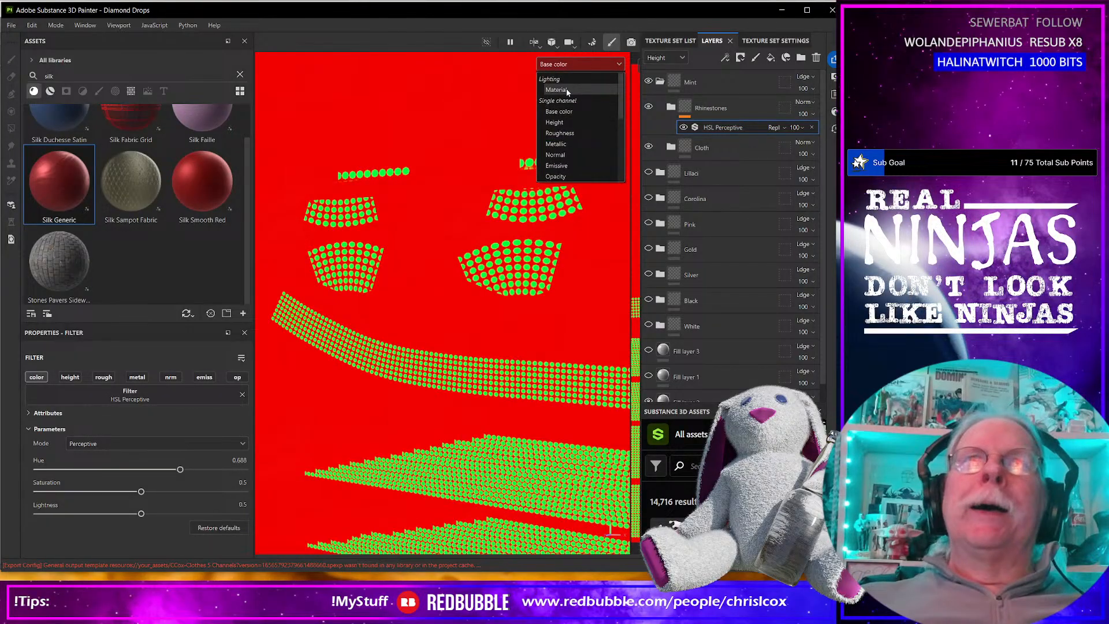
pyautogui.click(567, 90)
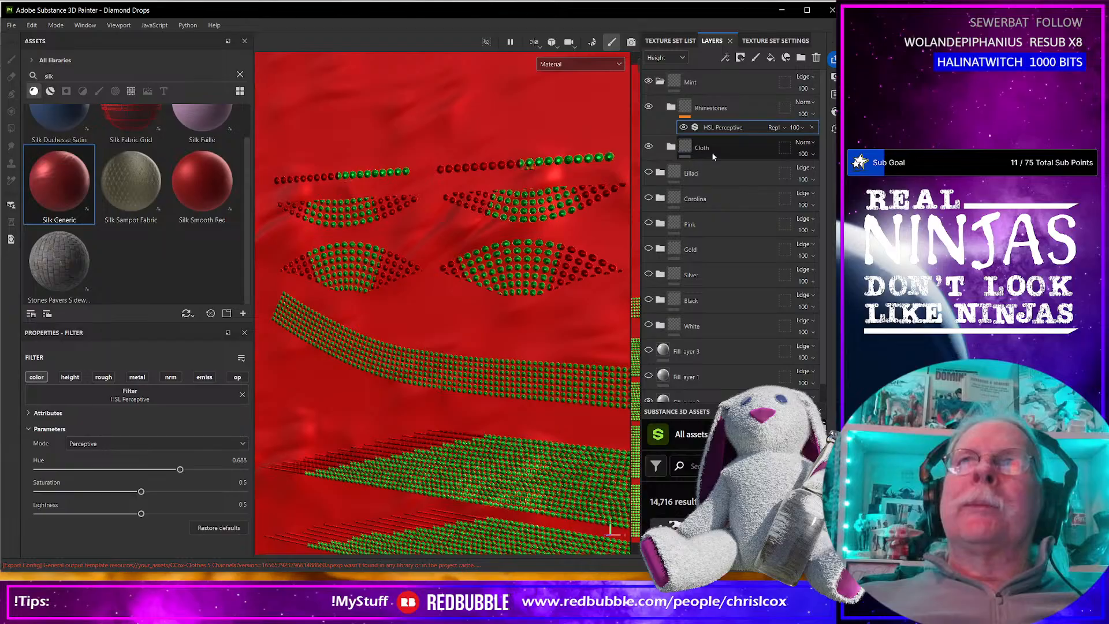
# Add an HSL Perceptive filter to the Cloth group in the Mint folder.
pyautogui.click(685, 149)
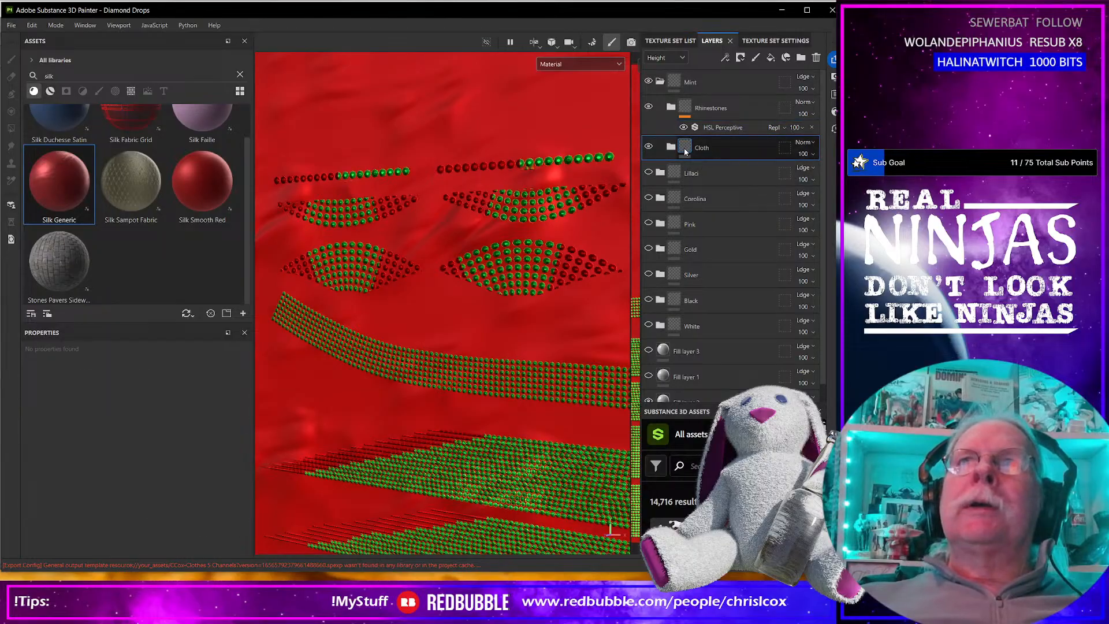
pyautogui.click(725, 57)
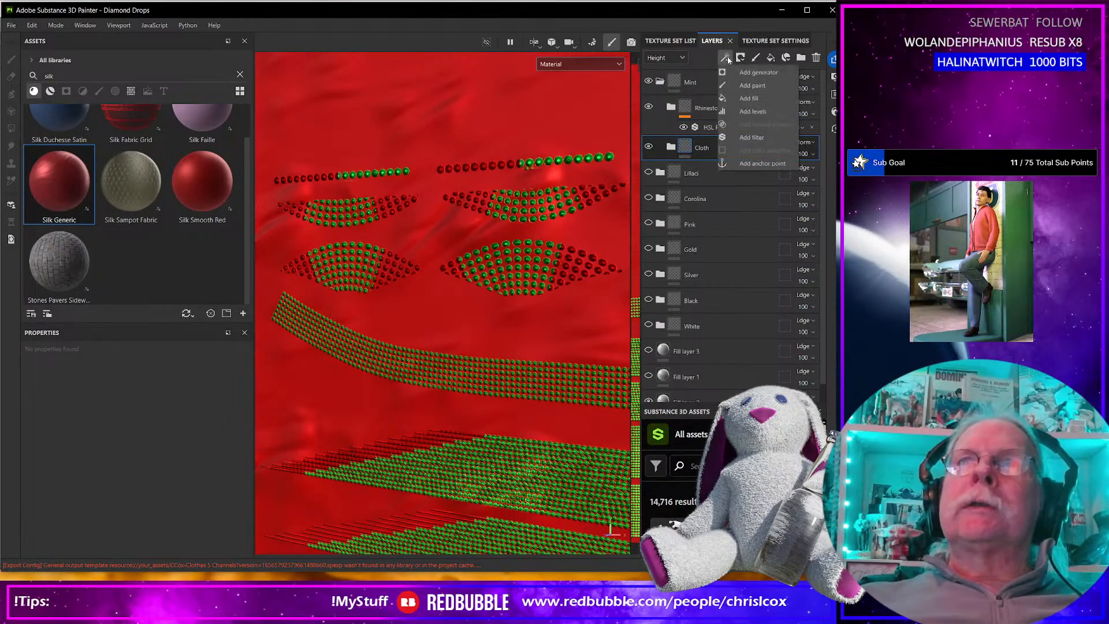
pyautogui.click(750, 138)
pyautogui.click(203, 397)
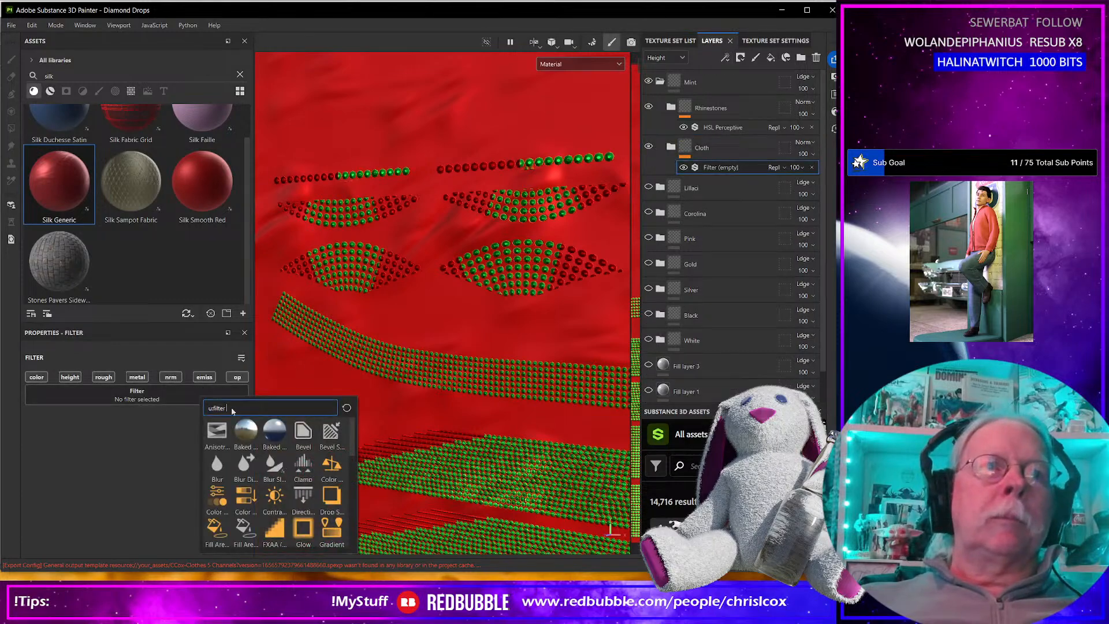
pyautogui.scroll(-6, 307, 502)
pyautogui.scroll(5, 307, 508)
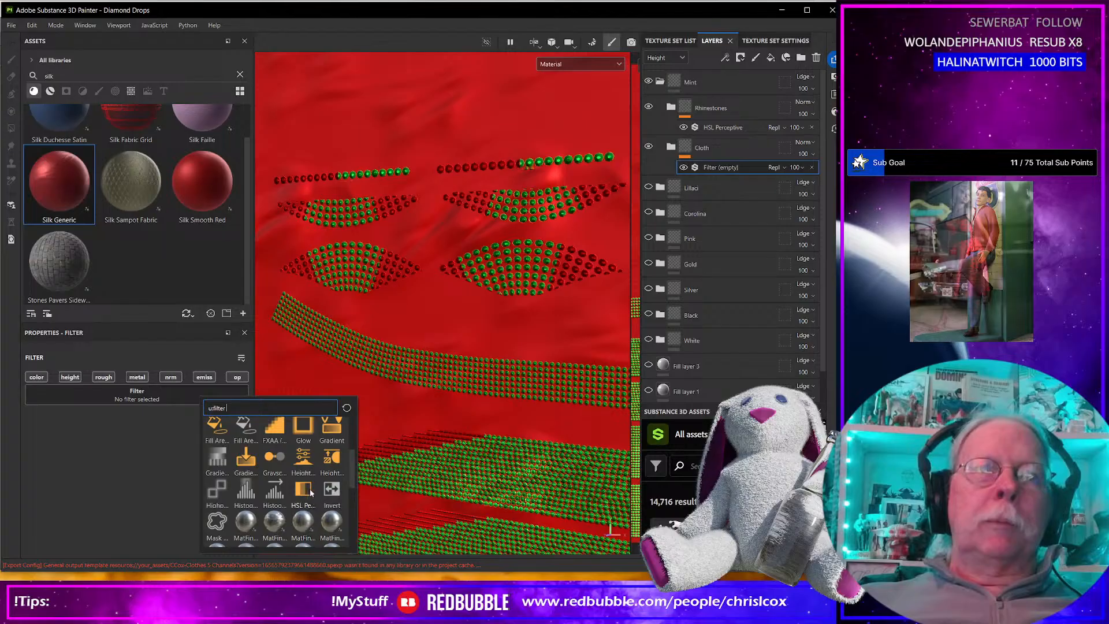
pyautogui.click(310, 479)
# Set the Cloth filter's hue to 0.67, saturation to 0.23 and lightness to 0.733.
pyautogui.moveTo(141, 469); pyautogui.dragTo(177, 472)
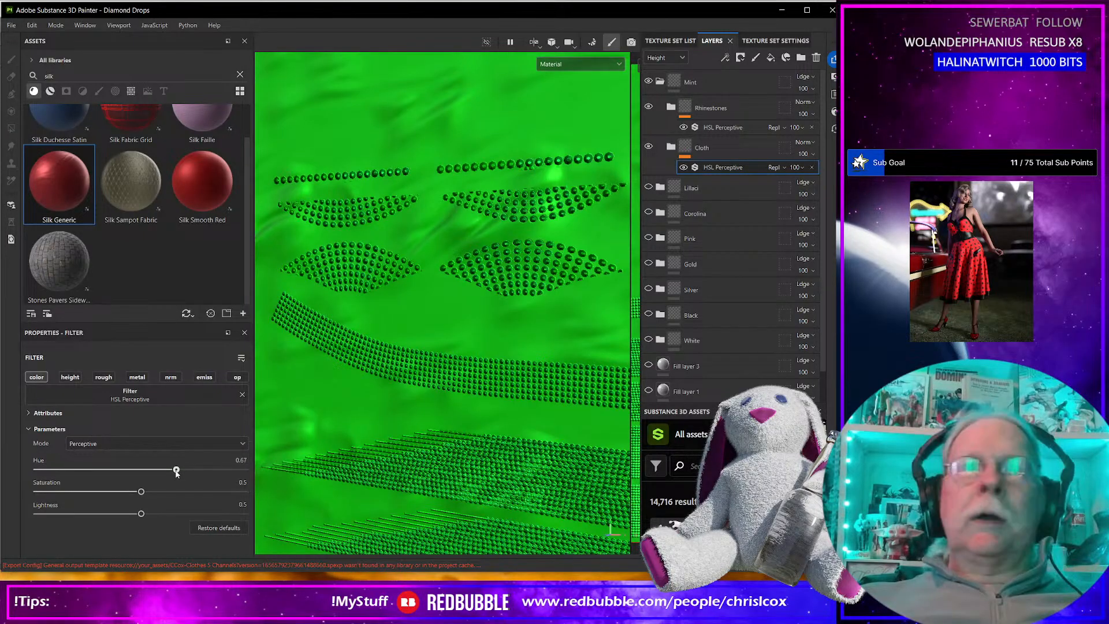
pyautogui.moveTo(141, 492); pyautogui.dragTo(85, 492)
pyautogui.moveTo(141, 513); pyautogui.dragTo(189, 518)
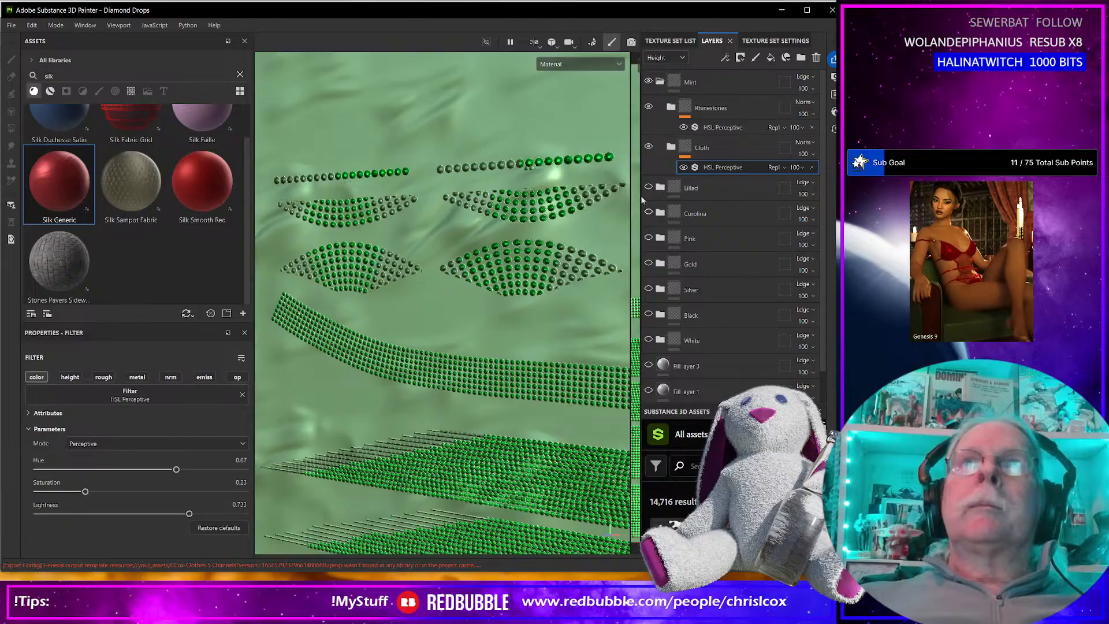
# Set the Rhinestones HSL Perceptive filter to hue 0.691, saturation 0.144 and lightness 0.681.
pyautogui.click(722, 127)
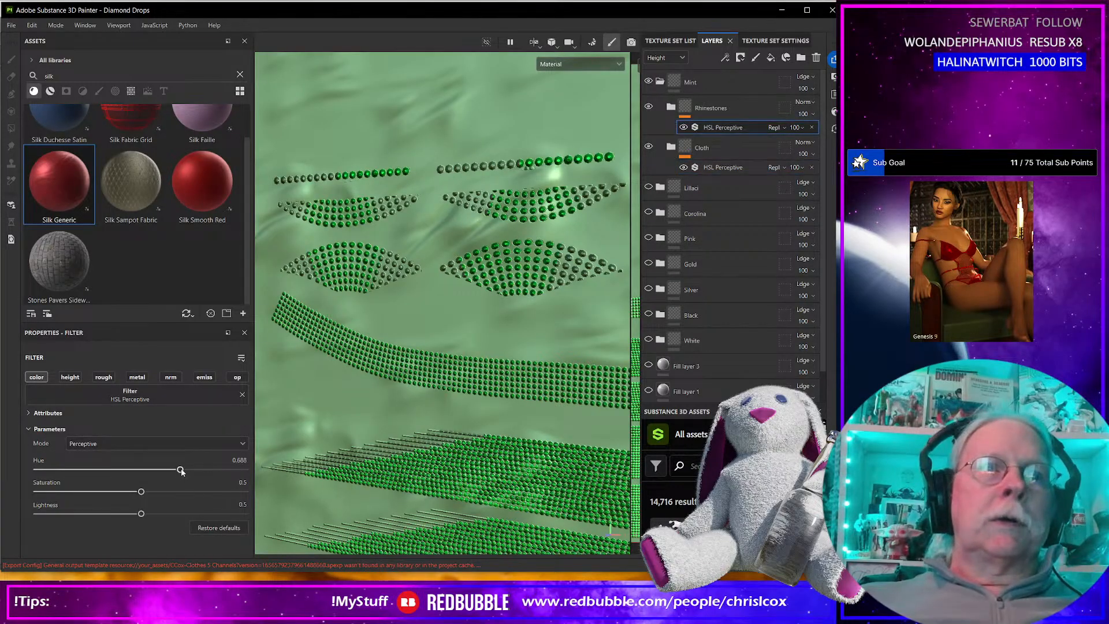
pyautogui.moveTo(180, 471); pyautogui.dragTo(181, 470)
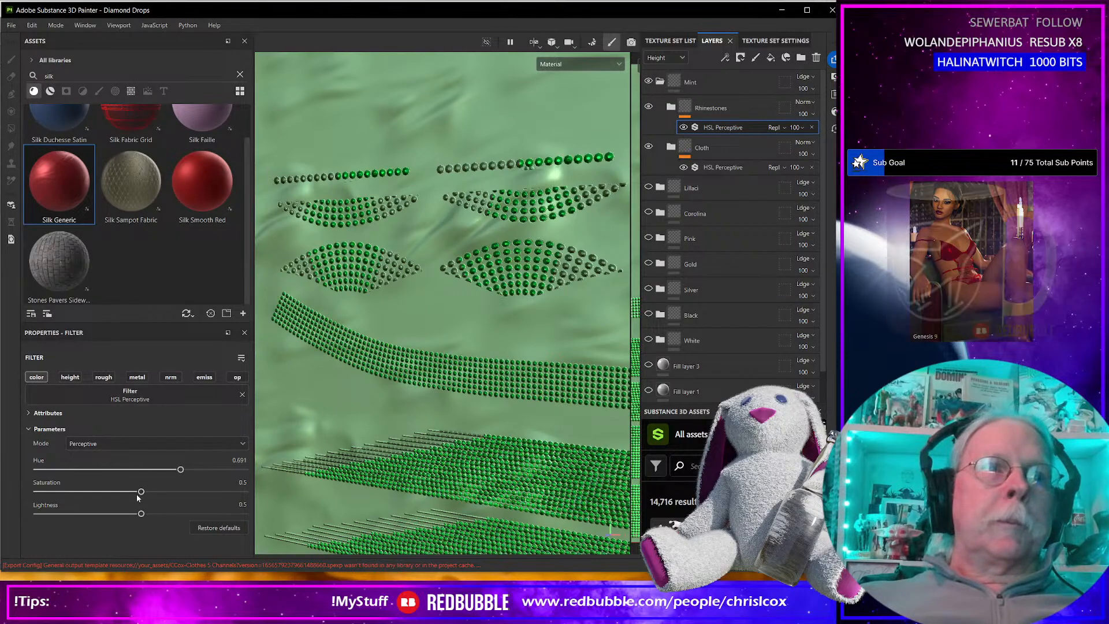
pyautogui.moveTo(141, 491); pyautogui.dragTo(68, 492)
pyautogui.moveTo(141, 513); pyautogui.dragTo(177, 515)
pyautogui.scroll(2, 491, 338)
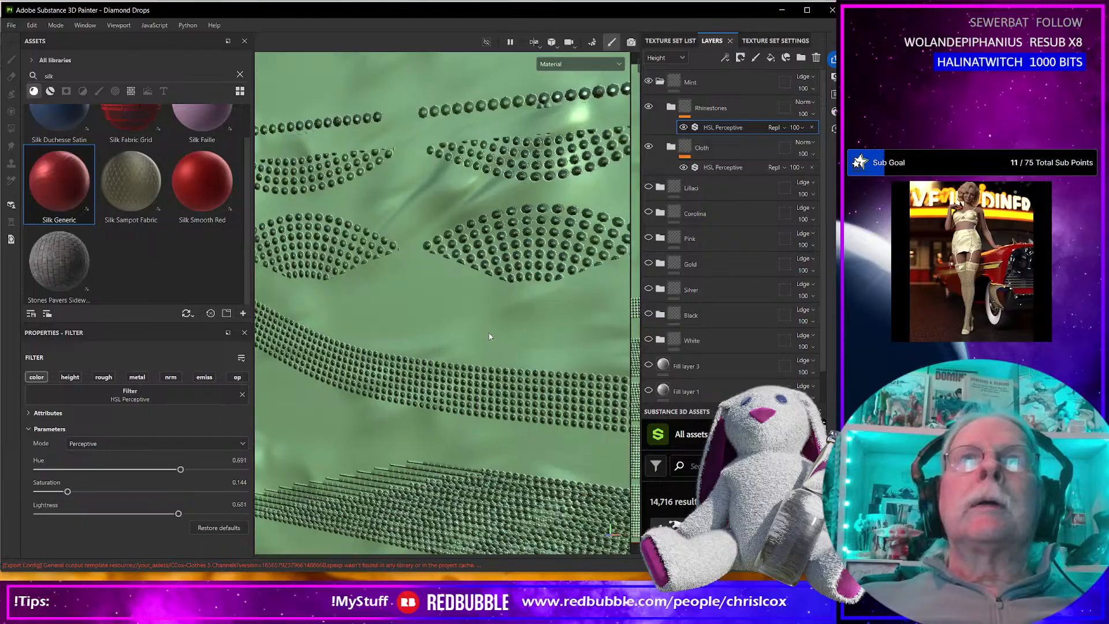
# Display the Base color channel and raise the Rhinestones filter's saturation to 0.223, checking the color across the model.
pyautogui.click(557, 66)
pyautogui.click(561, 111)
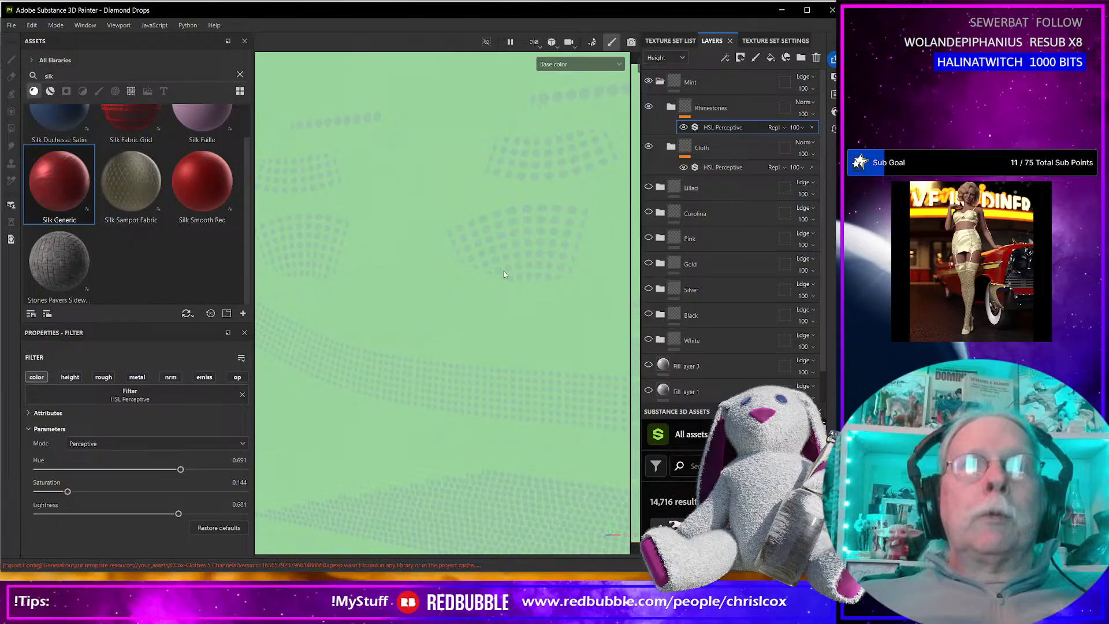
pyautogui.moveTo(68, 491); pyautogui.dragTo(84, 492)
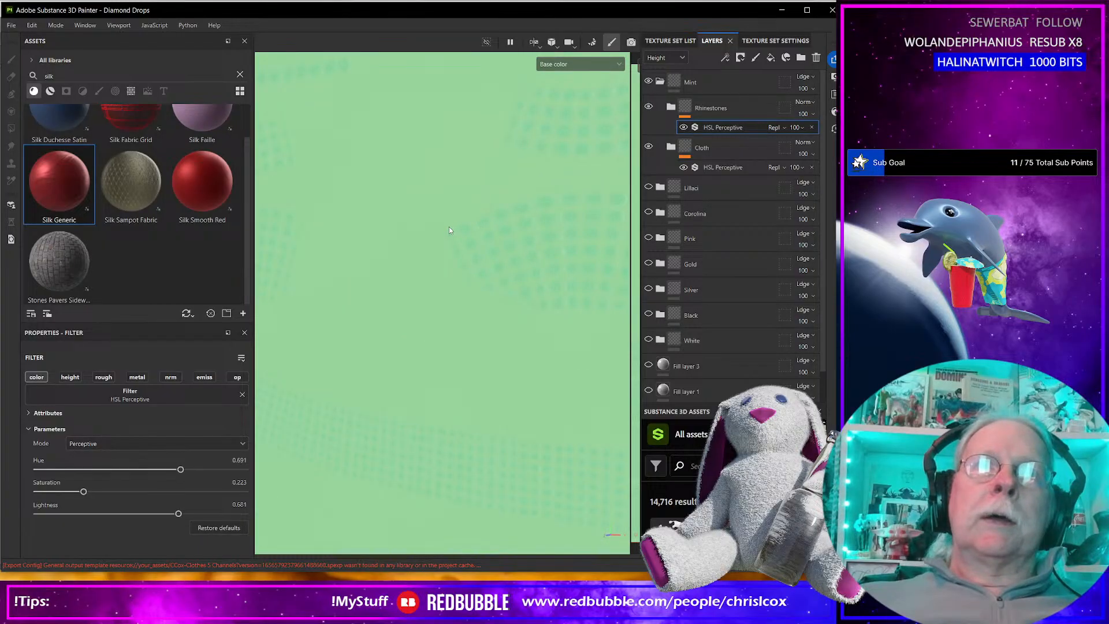
pyautogui.scroll(-5, 448, 227)
pyautogui.keyDown('alt'); pyautogui.moveTo(448, 226); pyautogui.dragTo(264, 294); pyautogui.keyUp('alt')
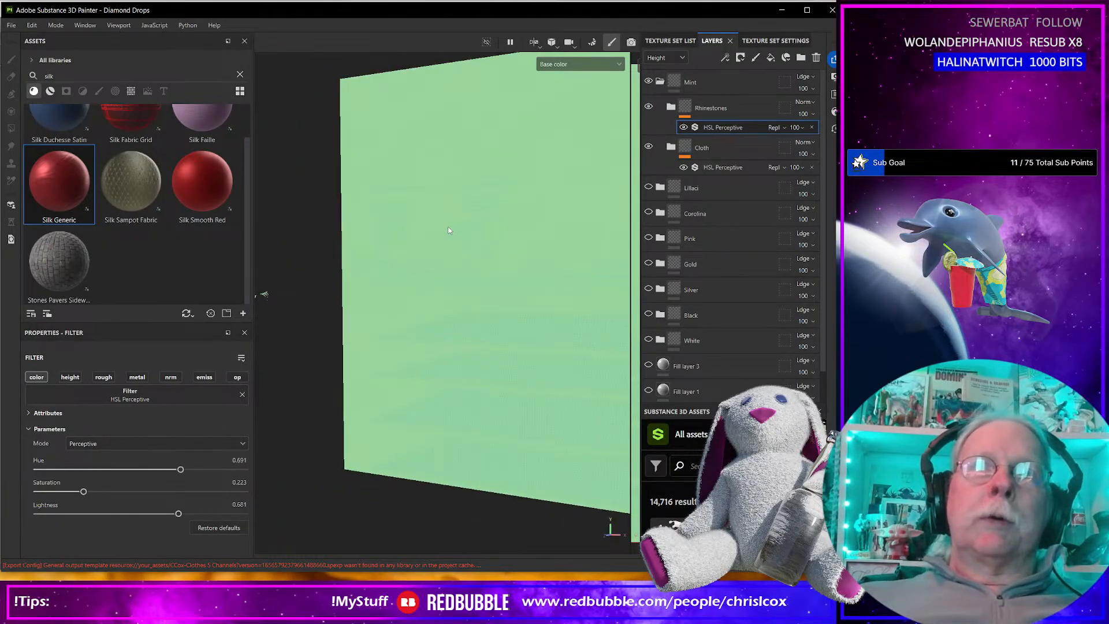
pyautogui.scroll(1, 448, 230)
pyautogui.moveTo(518, 225); pyautogui.dragTo(411, 219, button='middle')
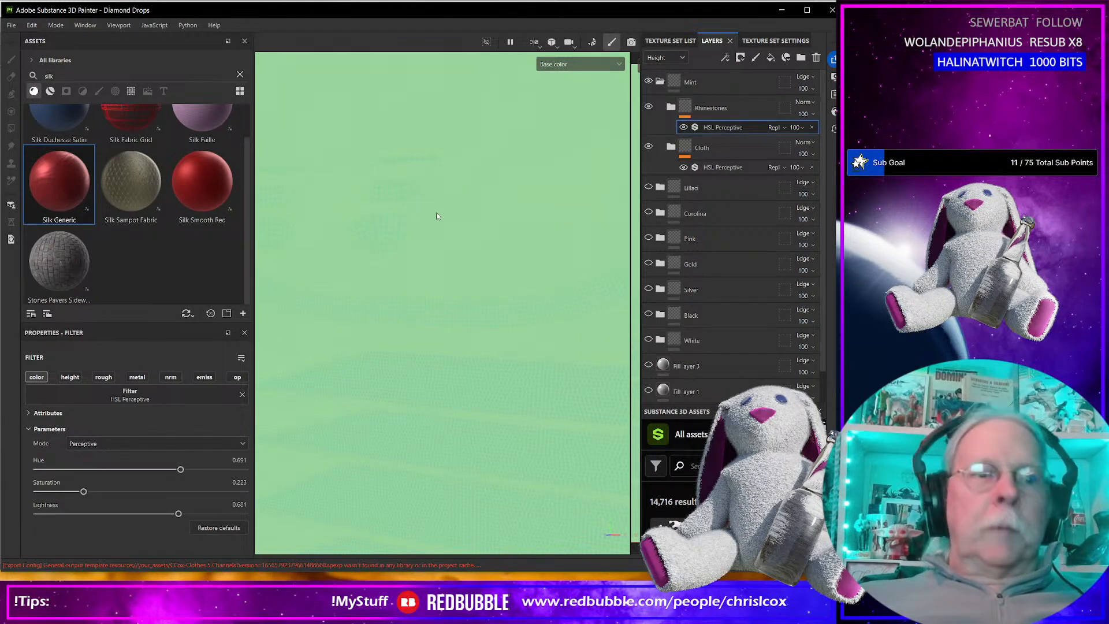
# Export the Mint textures as 8-bit jpeg at size 4096 with the CCox-Clothes 5 Channels output template.
pyautogui.hotkey('ctrl', 'shift', 'e')
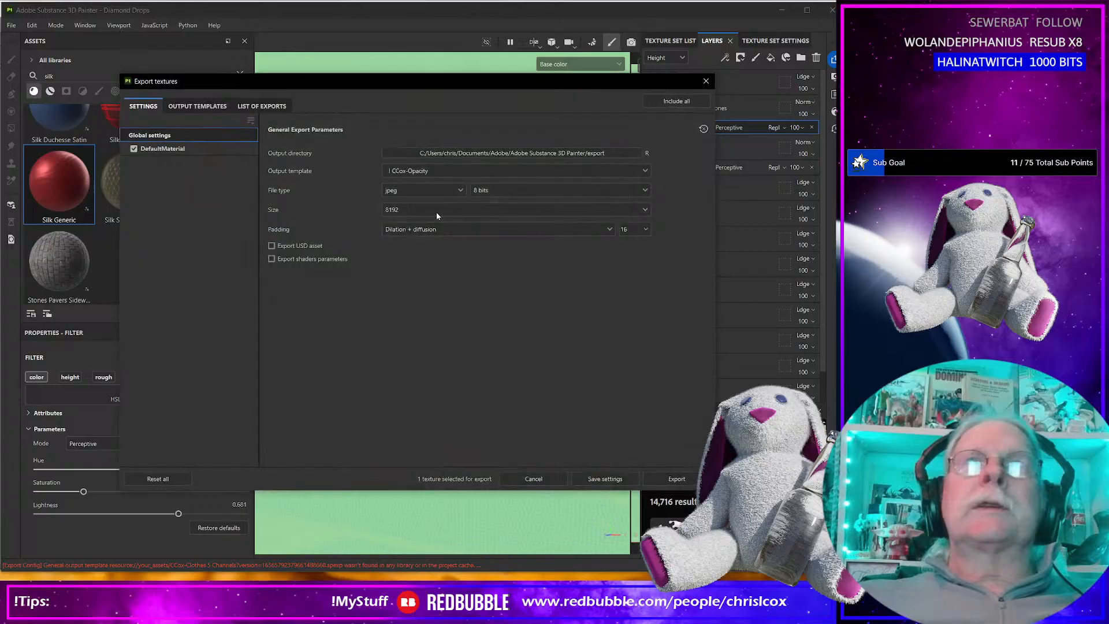
pyautogui.click(444, 210)
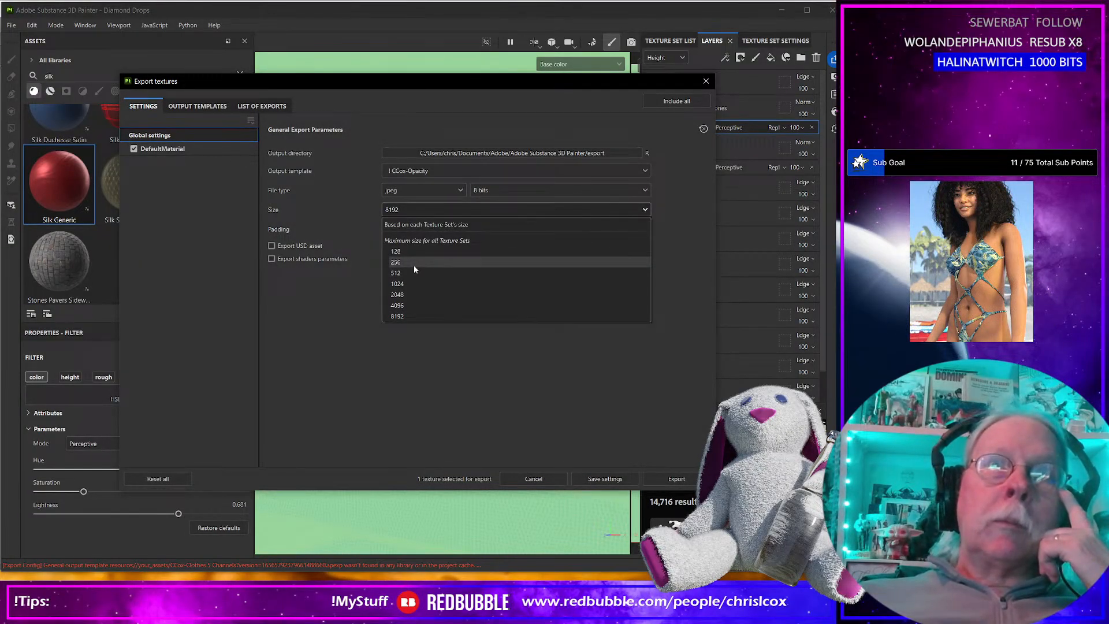
pyautogui.click(410, 303)
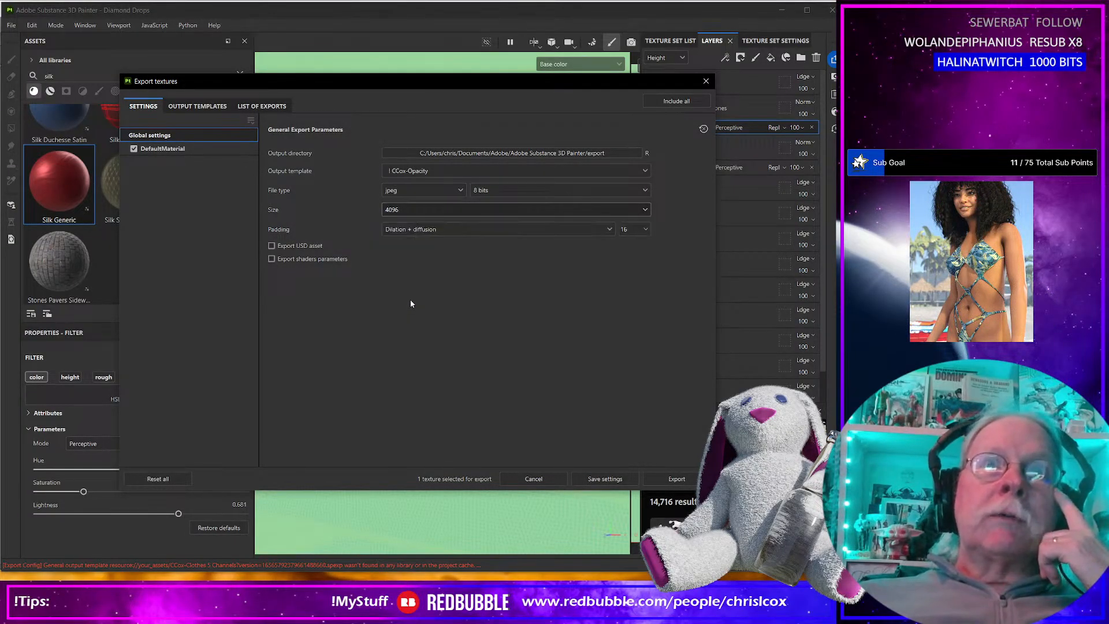
pyautogui.click(489, 172)
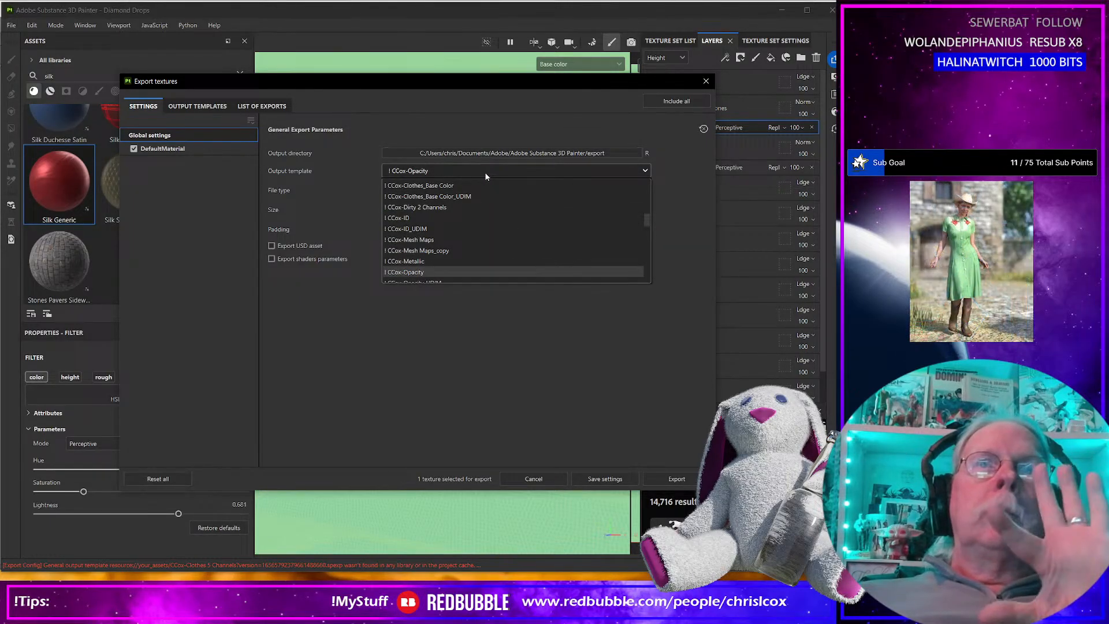
pyautogui.scroll(4, 466, 225)
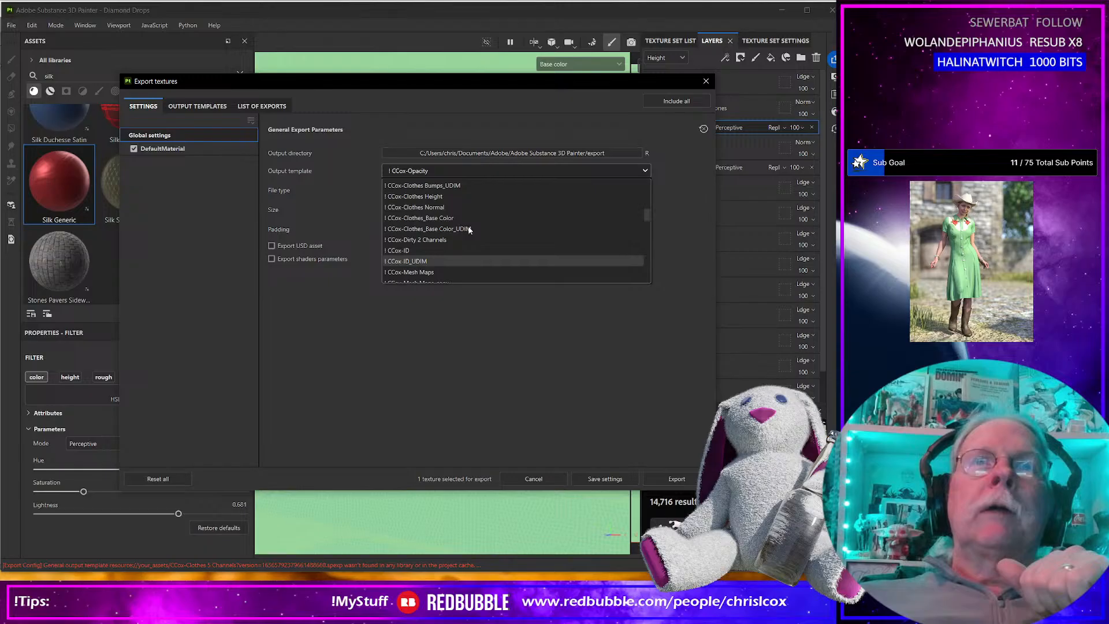
pyautogui.click(458, 207)
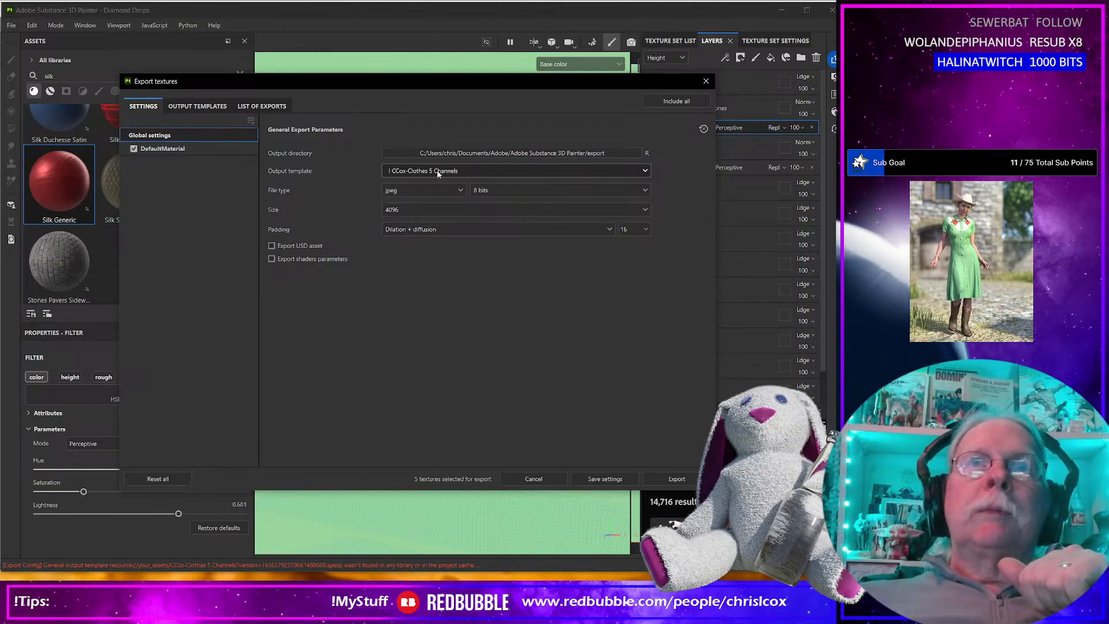
pyautogui.click(667, 482)
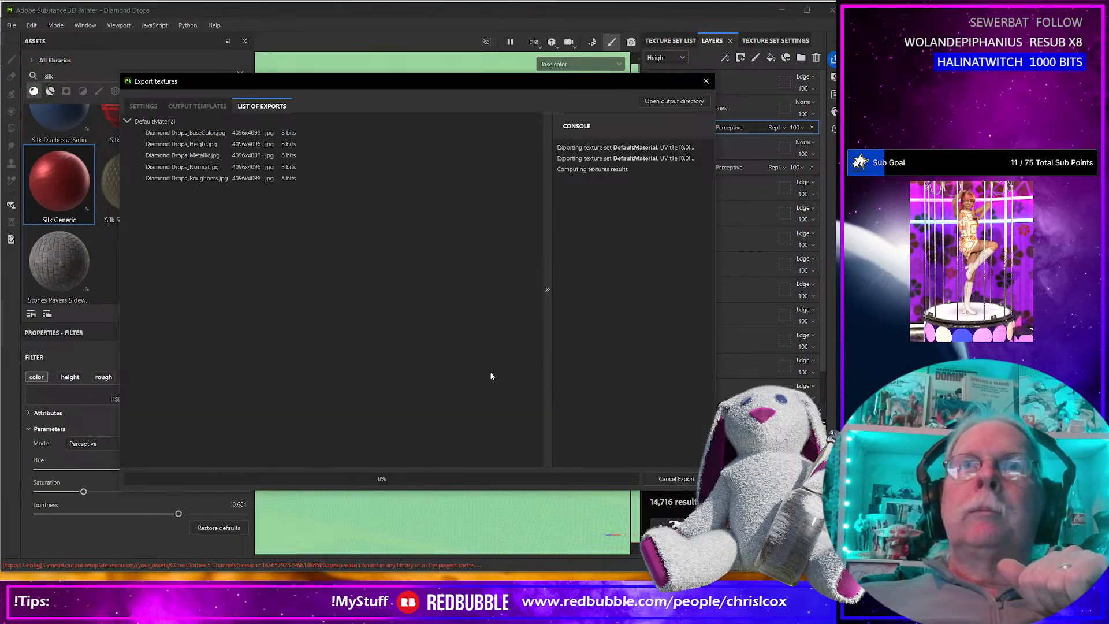
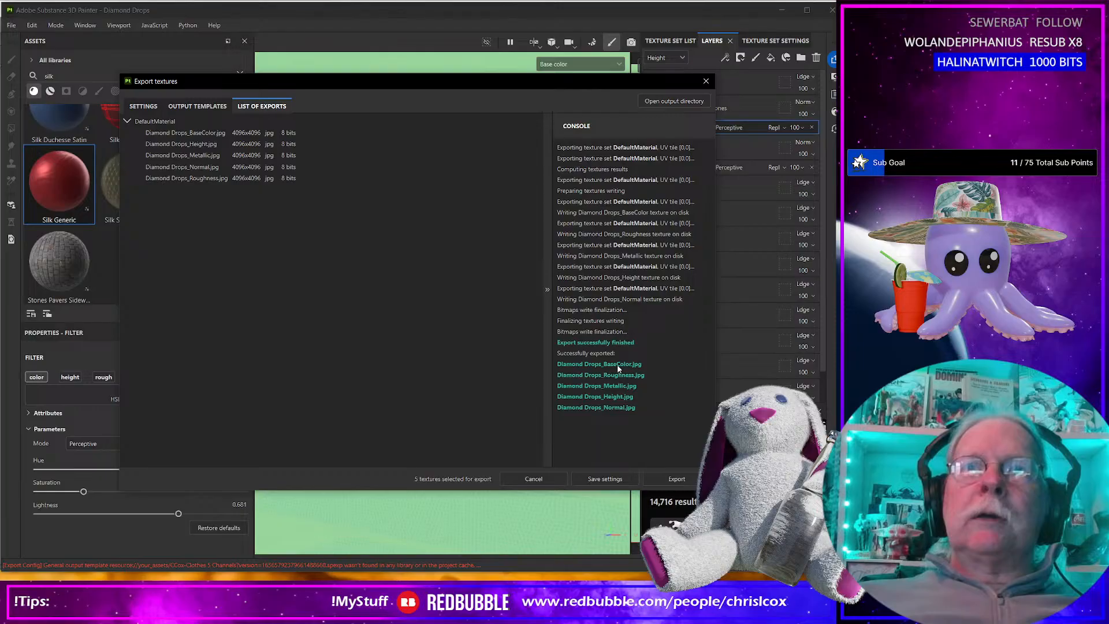
# Inspect the exported Normal and Roughness maps in the output directory, then return to the layer stack.
pyautogui.click(665, 103)
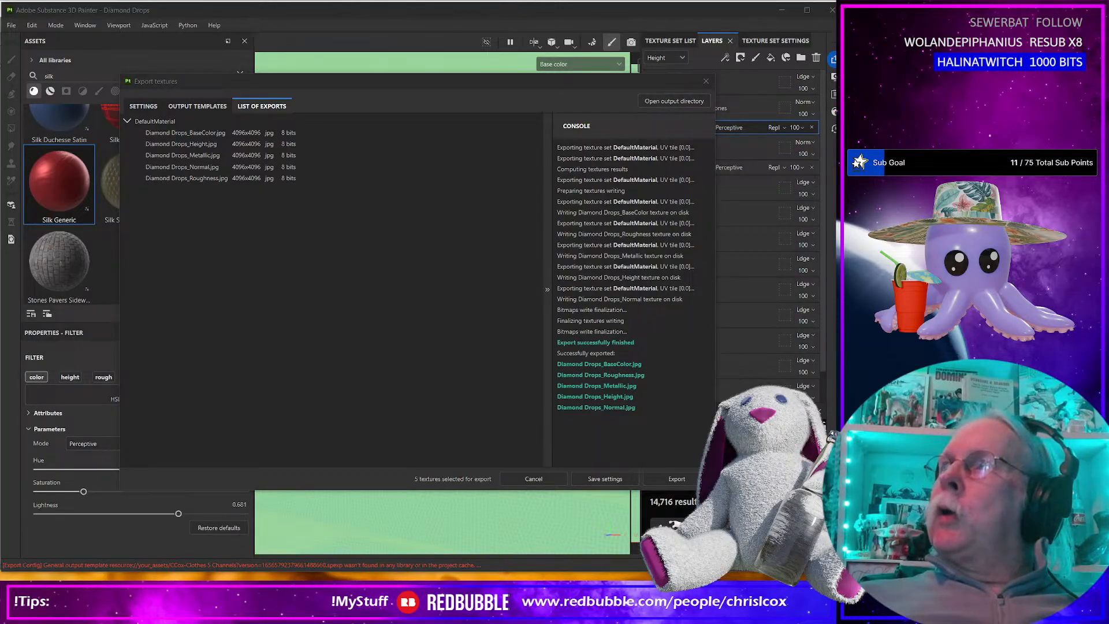
pyautogui.moveTo(718, 186); pyautogui.dragTo(382, 138)
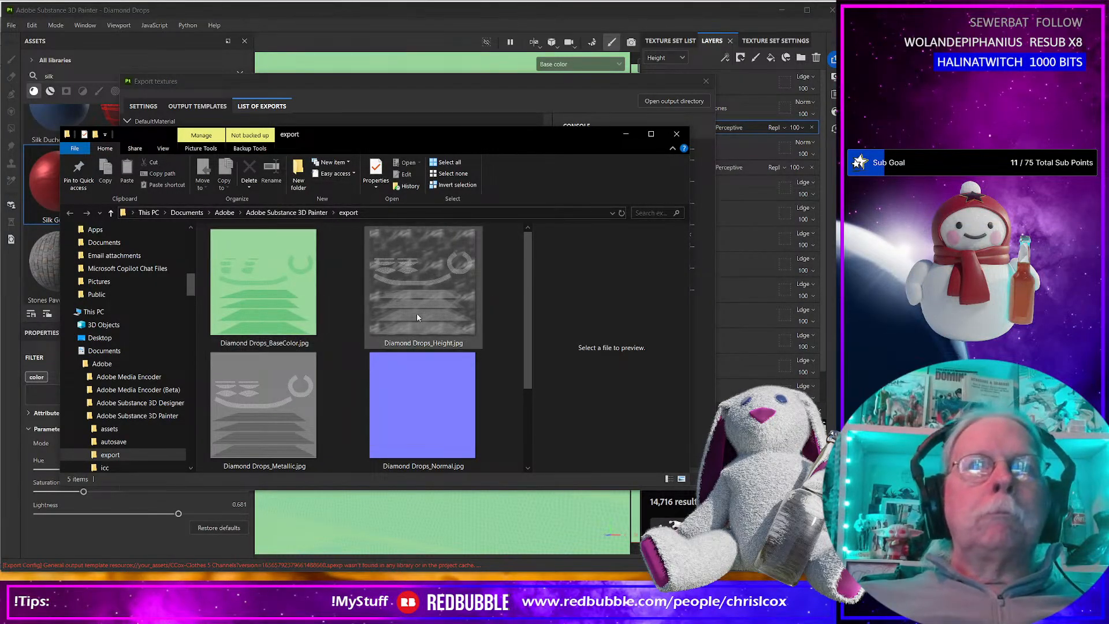
pyautogui.doubleClick(417, 421)
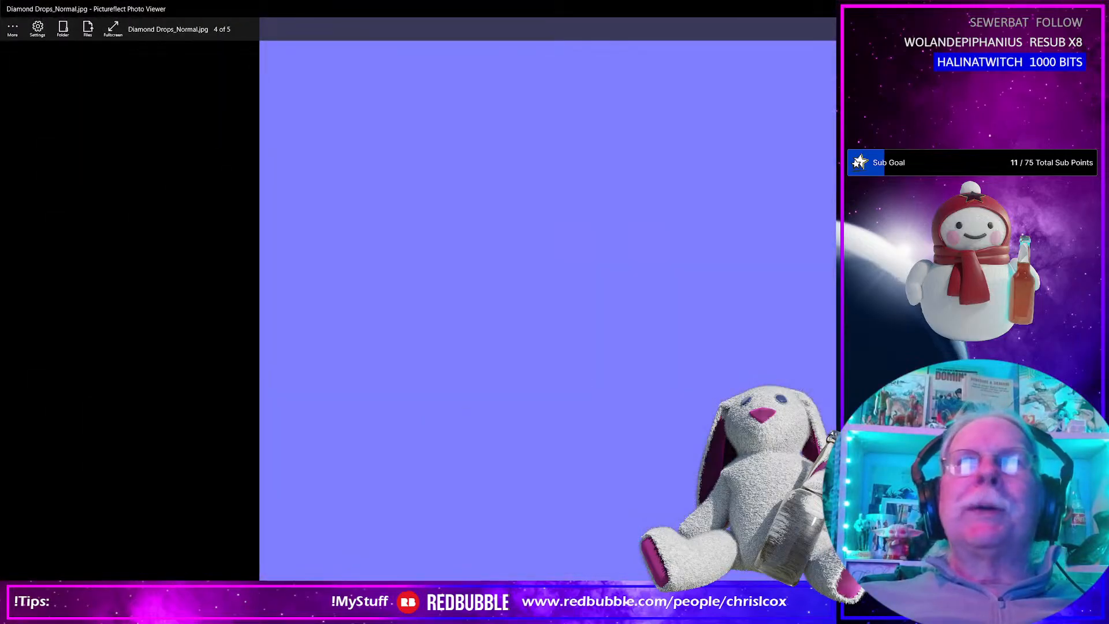
pyautogui.click(1095, 9)
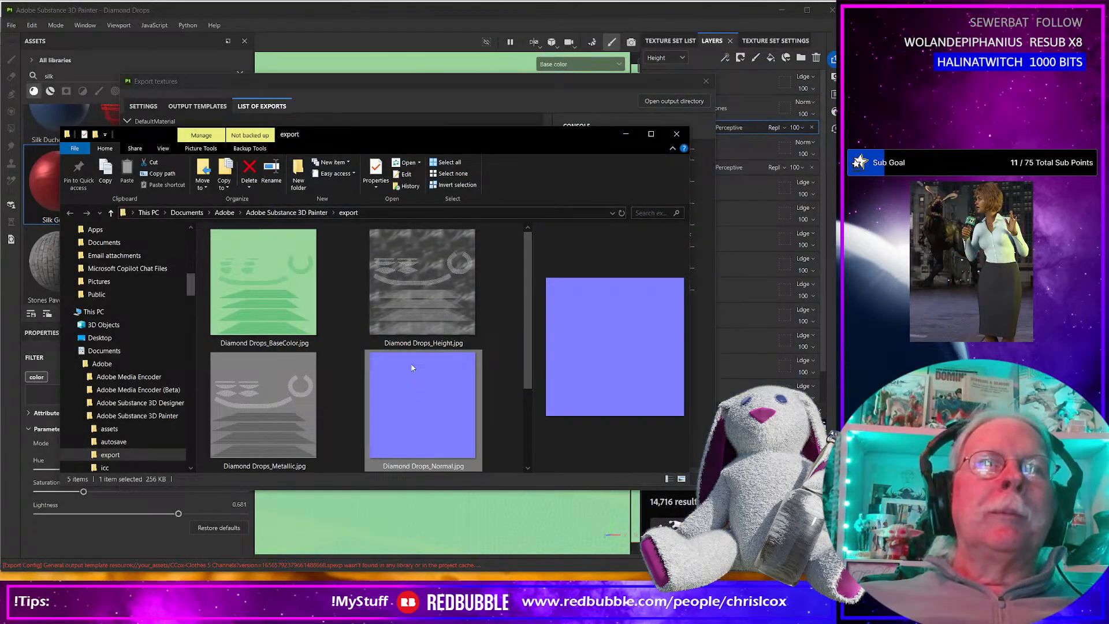
pyautogui.scroll(-2, 412, 367)
pyautogui.click(294, 414)
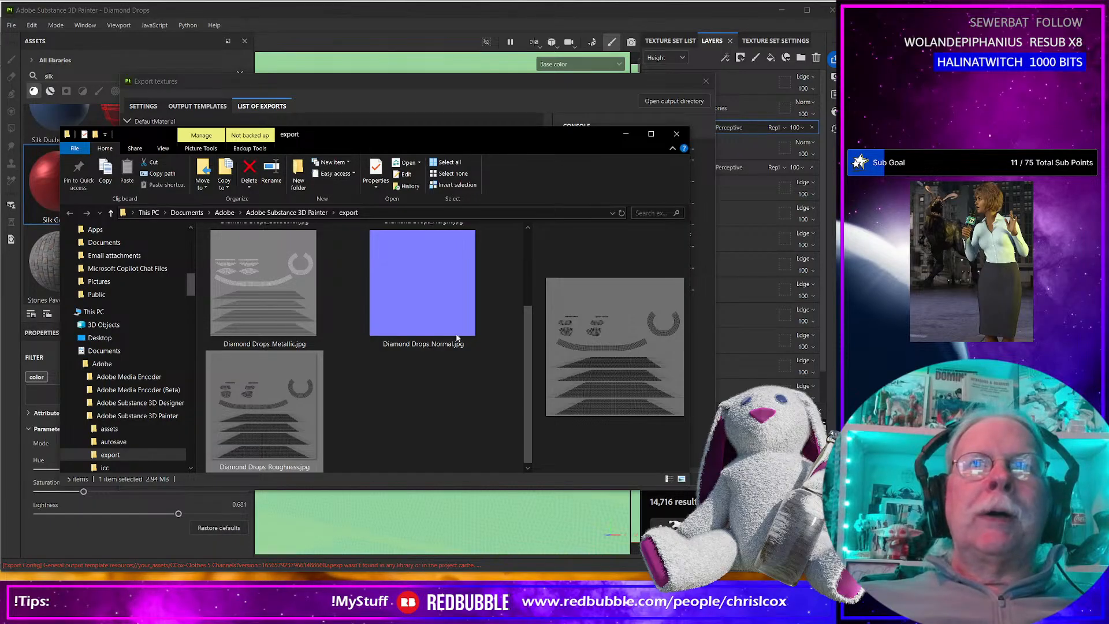
pyautogui.click(676, 134)
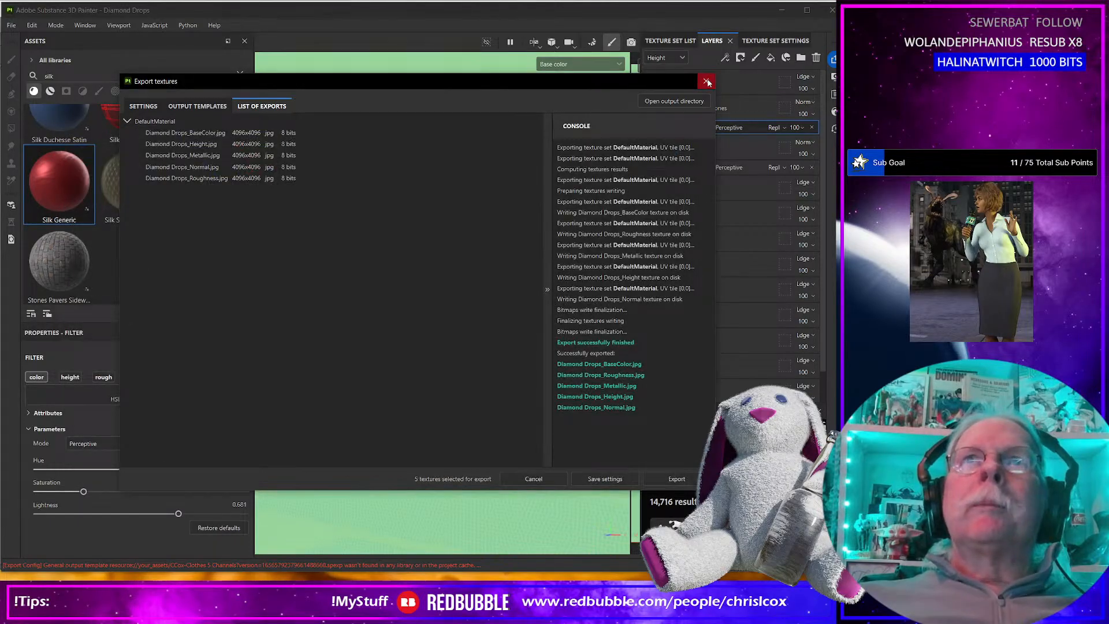
pyautogui.click(707, 82)
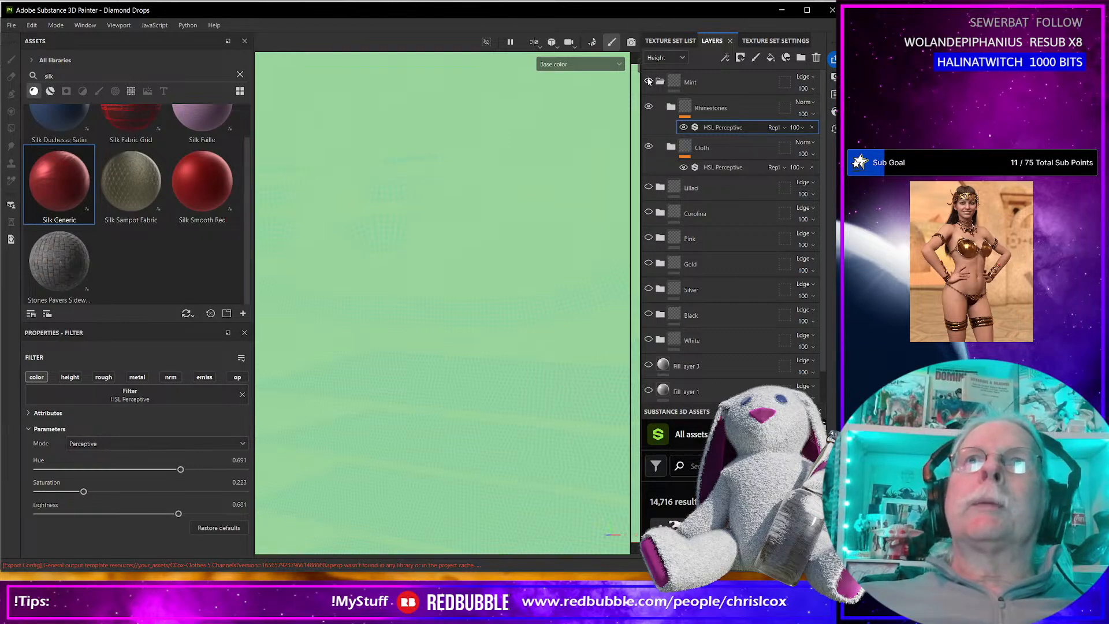
# Show the lilac folder in place of Mint and set its Rhinestones HSL Perceptive filter to hue 0.38 and saturation 0.175.
pyautogui.click(649, 81)
pyautogui.click(658, 82)
pyautogui.click(647, 108)
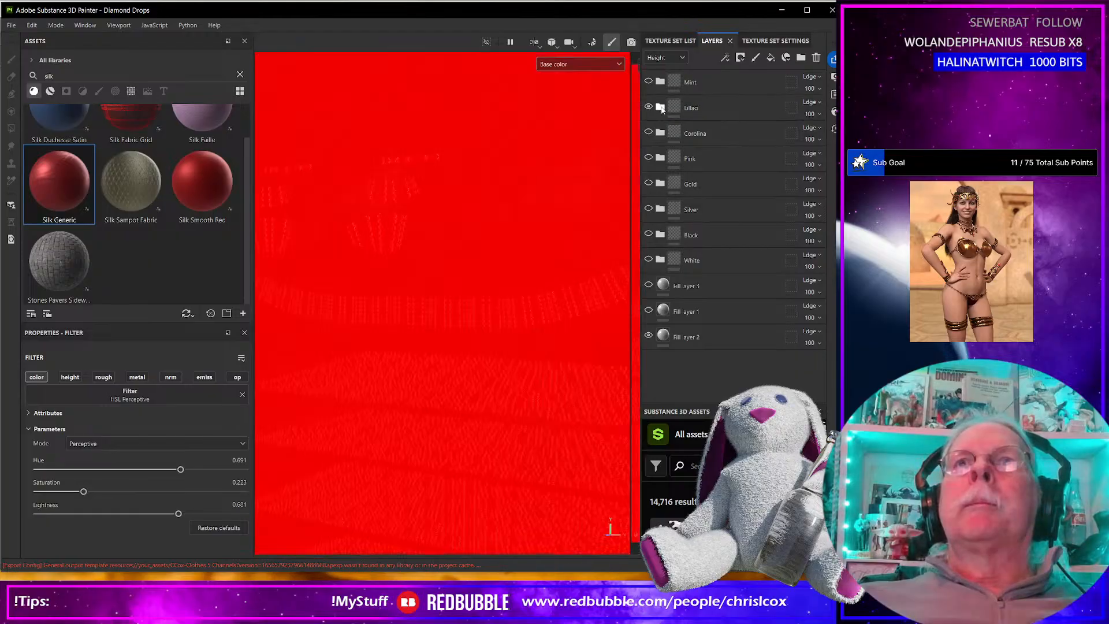
pyautogui.click(661, 108)
pyautogui.click(710, 154)
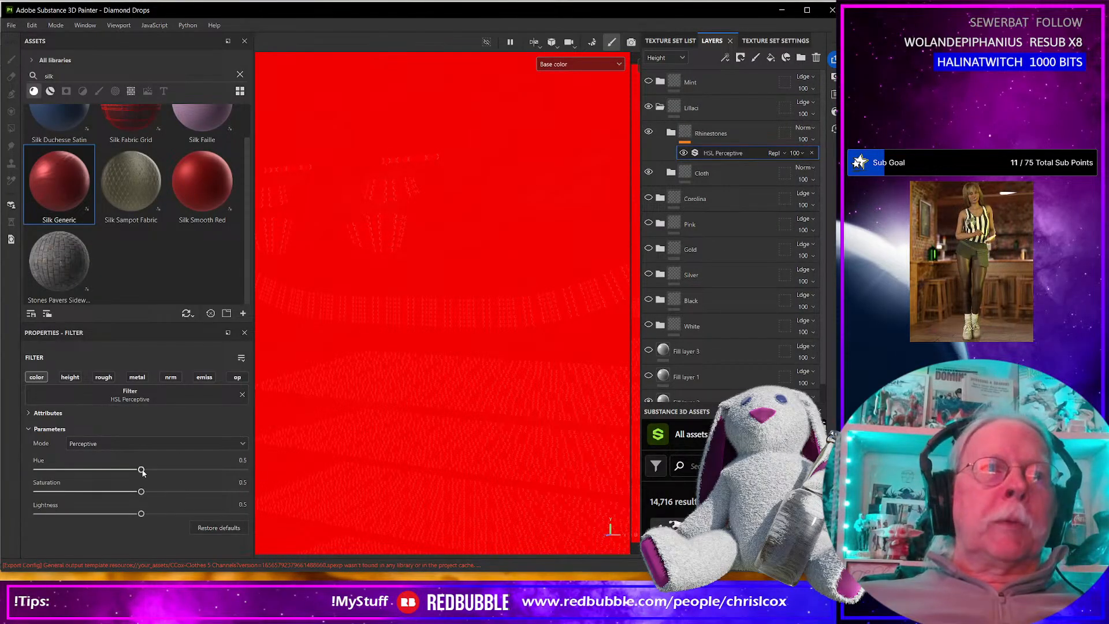
pyautogui.moveTo(141, 471); pyautogui.dragTo(73, 492)
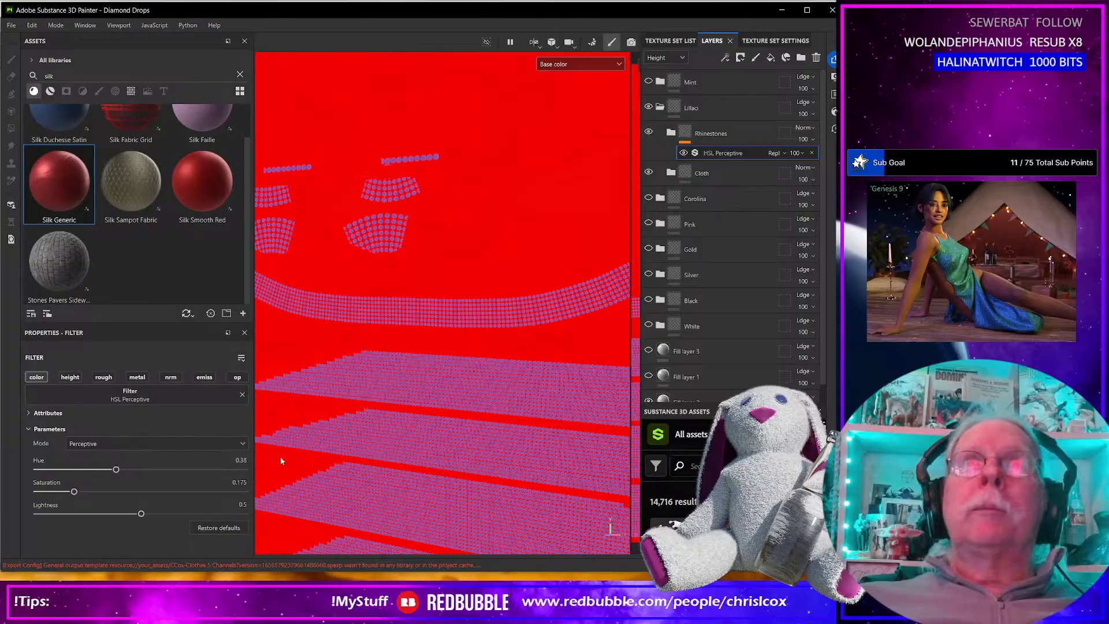
# Add an HSL Perceptive filter to the Cloth folder inside the lilac variant.
pyautogui.click(691, 174)
pyautogui.click(725, 58)
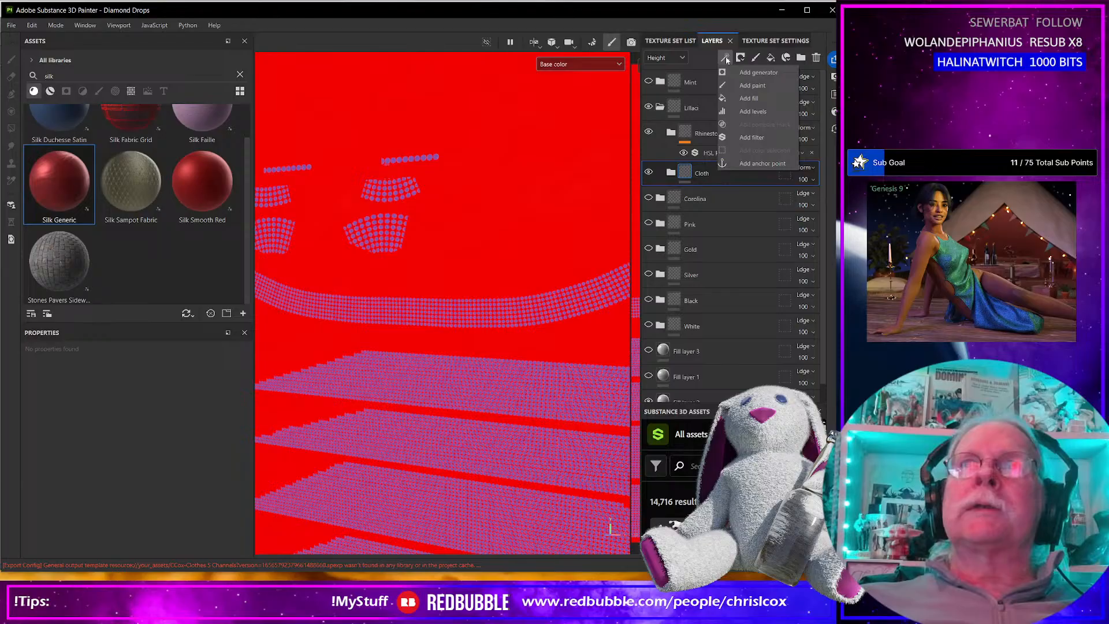
pyautogui.click(757, 140)
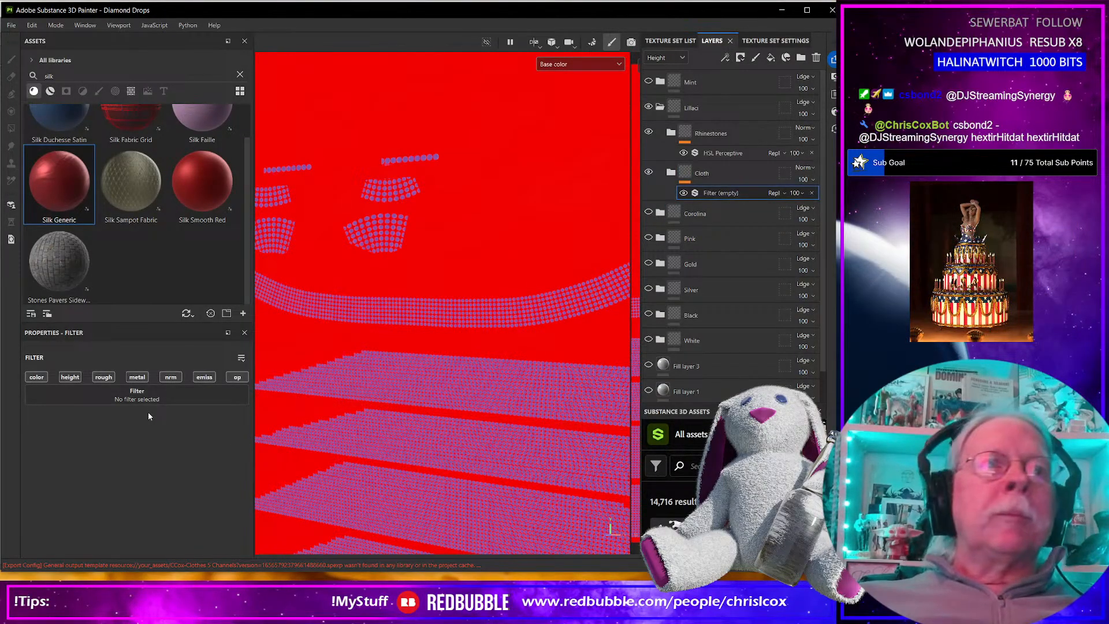
pyautogui.click(170, 396)
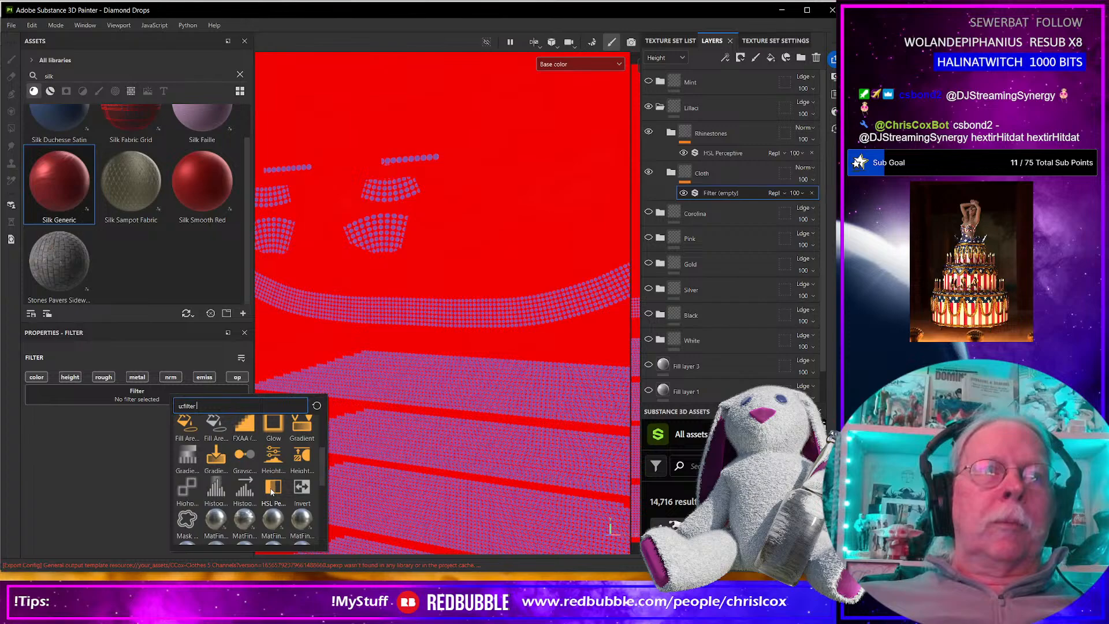
pyautogui.click(304, 471)
# Set the lilac Cloth filter's hue to 0.38, saturation to 0.257 and lightness to 0.555.
pyautogui.moveTo(141, 469); pyautogui.dragTo(153, 517)
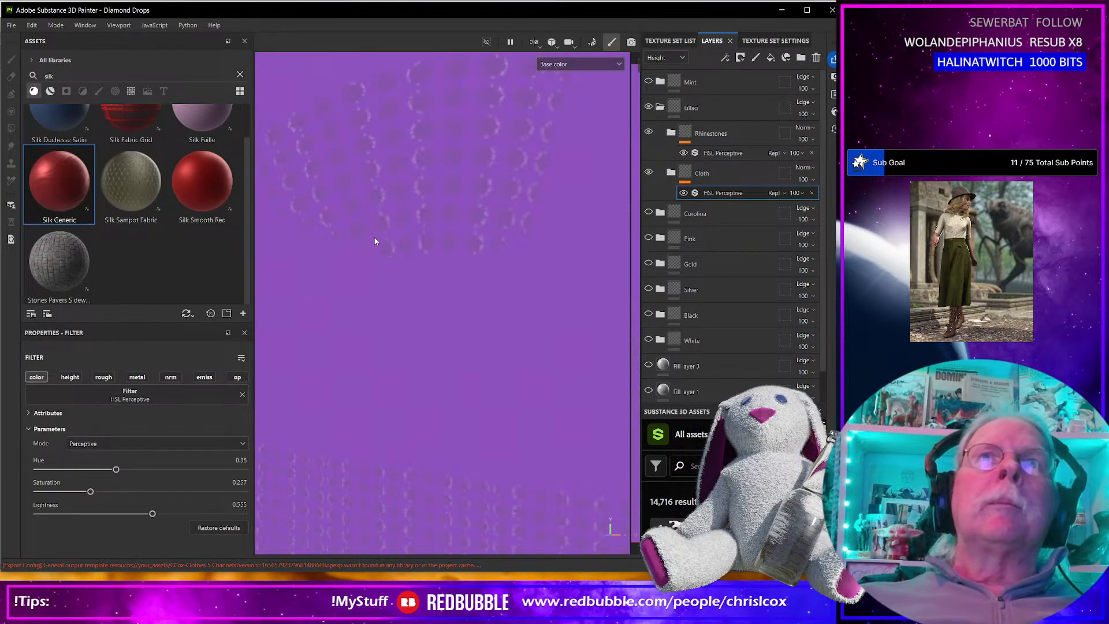
pyautogui.keyDown('alt'); pyautogui.moveTo(369, 261); pyautogui.dragTo(396, 309, button='middle'); pyautogui.keyUp('alt')
pyautogui.scroll(1, 452, 270)
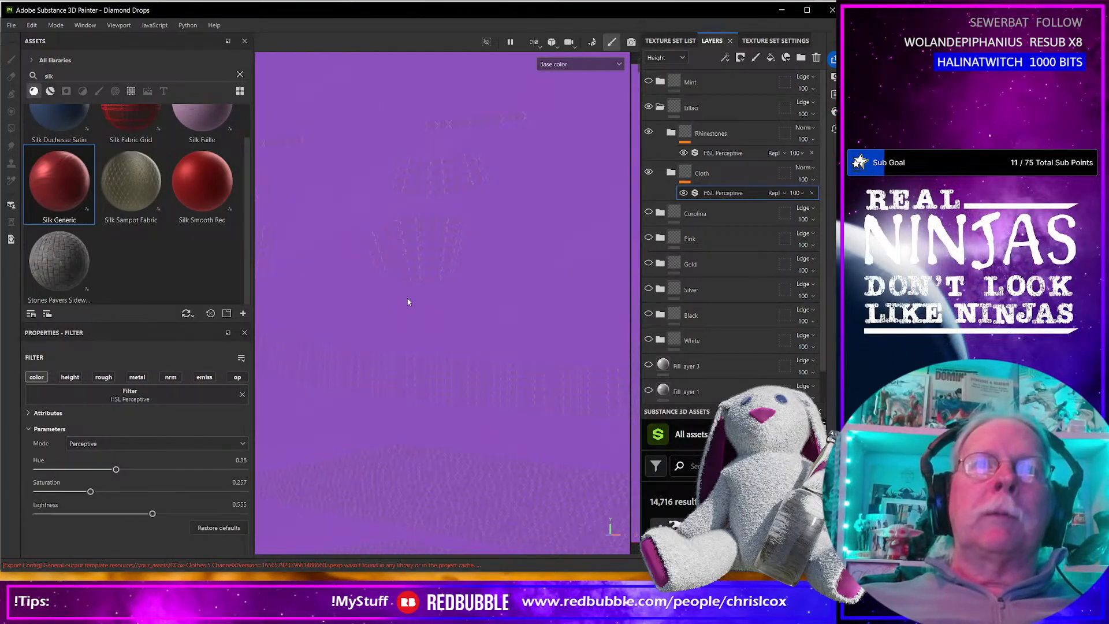
pyautogui.scroll(-1, 407, 301)
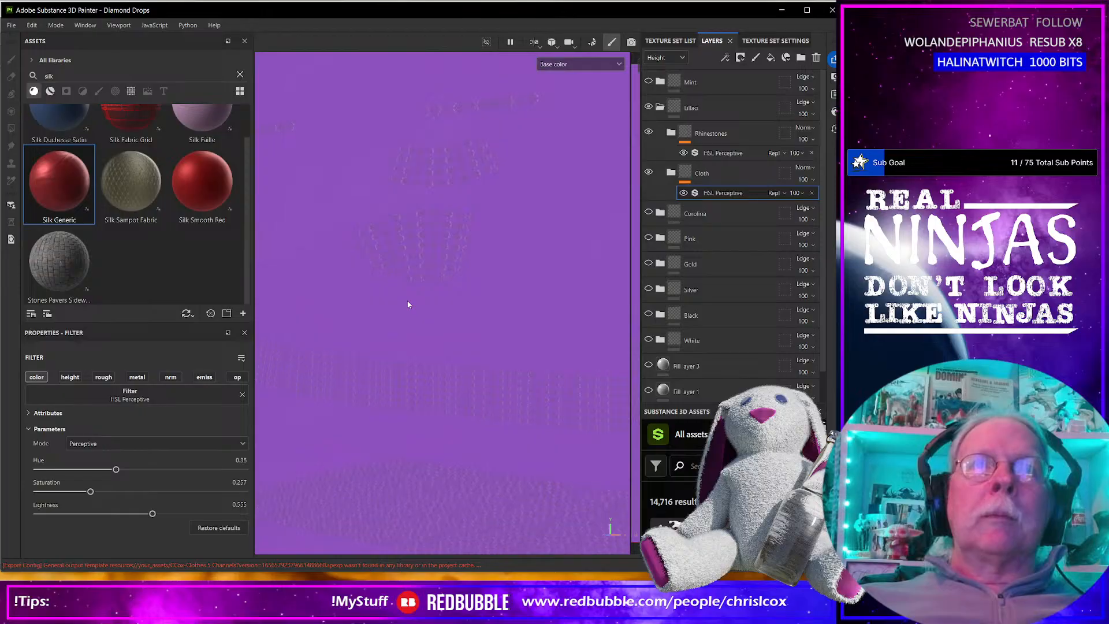
pyautogui.keyDown('alt'); pyautogui.moveTo(453, 361); pyautogui.dragTo(401, 277, button='middle'); pyautogui.keyUp('alt')
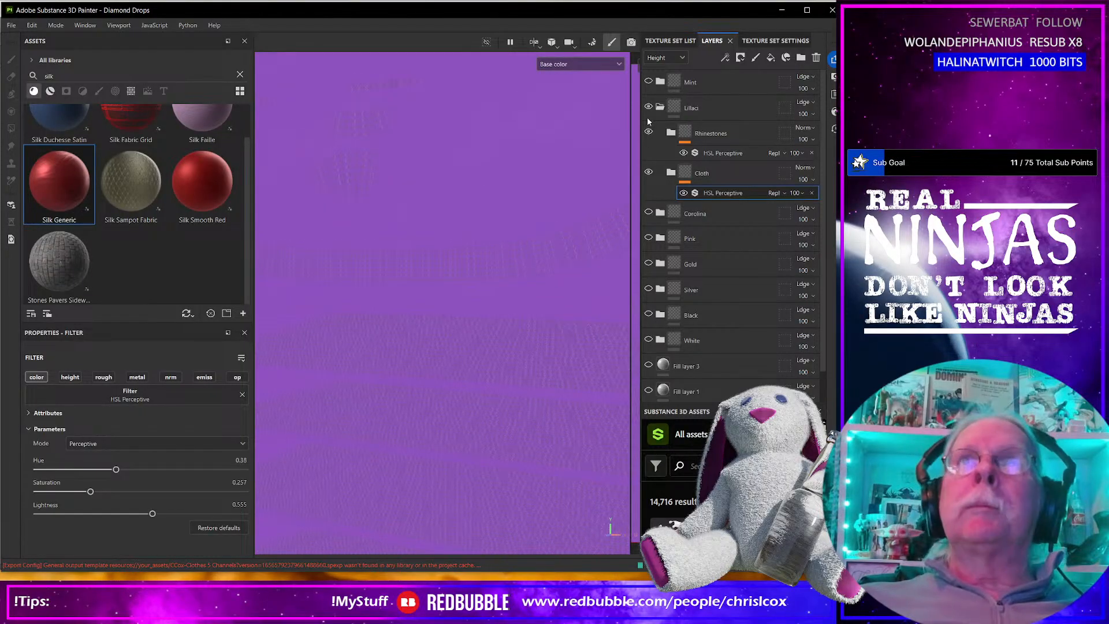
# Hide and collapse the lilac folder, then show the Carolina folder and expand it down to its Cloth contents.
pyautogui.click(659, 108)
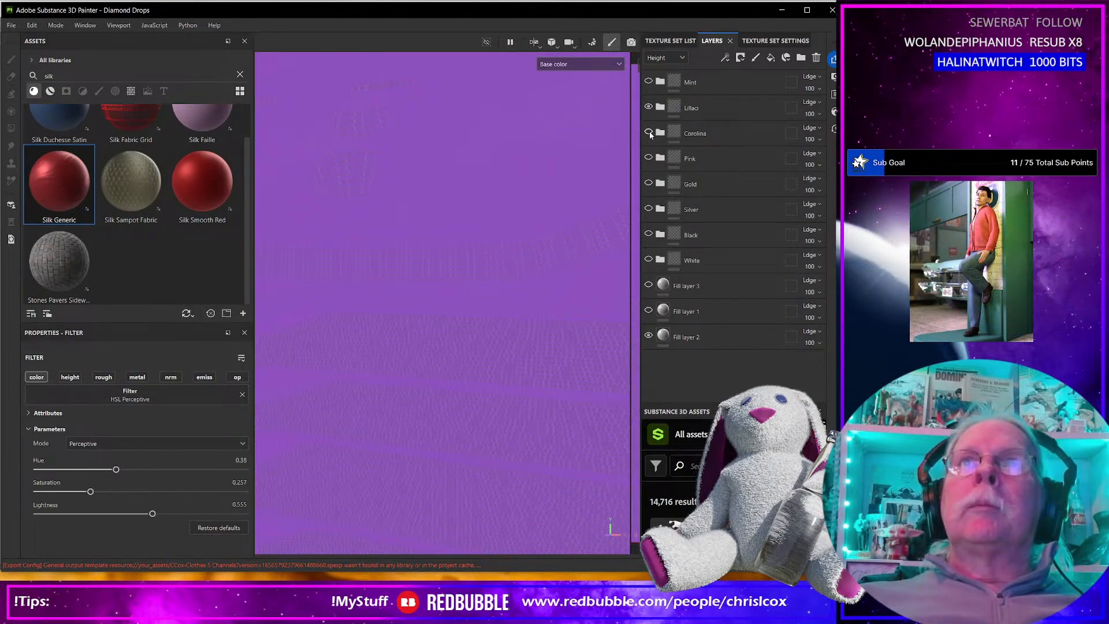
pyautogui.click(660, 133)
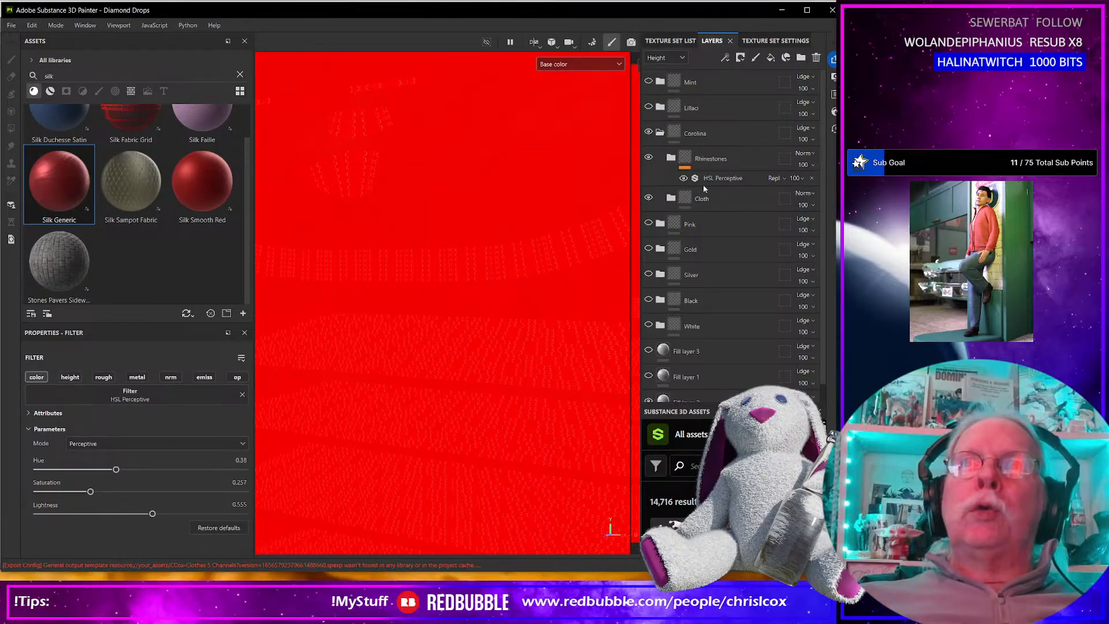
pyautogui.click(671, 198)
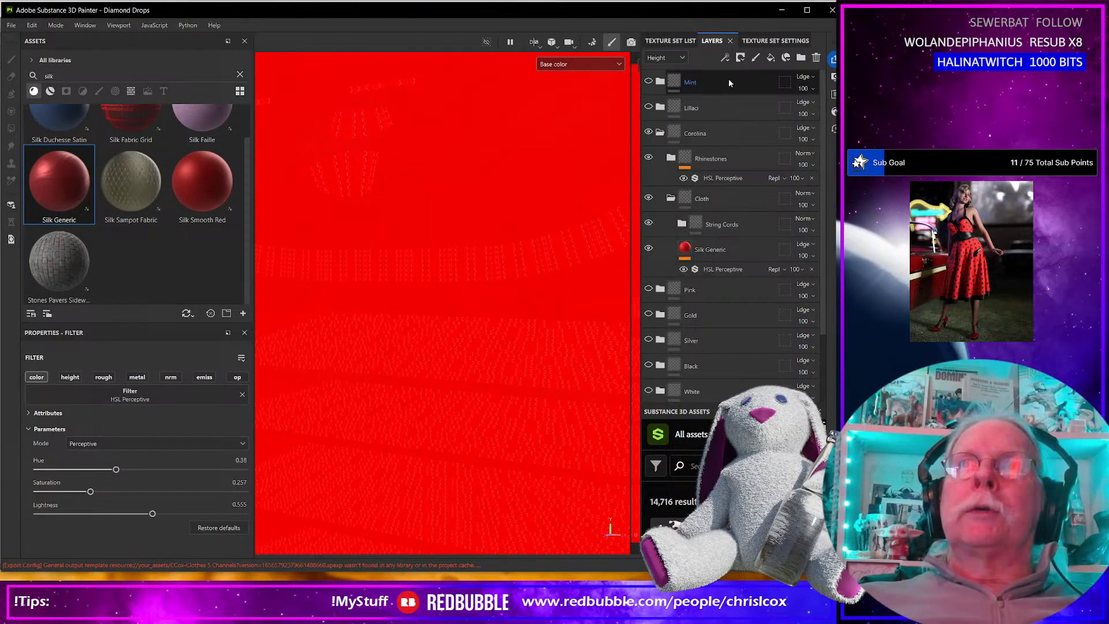
pyautogui.click(725, 57)
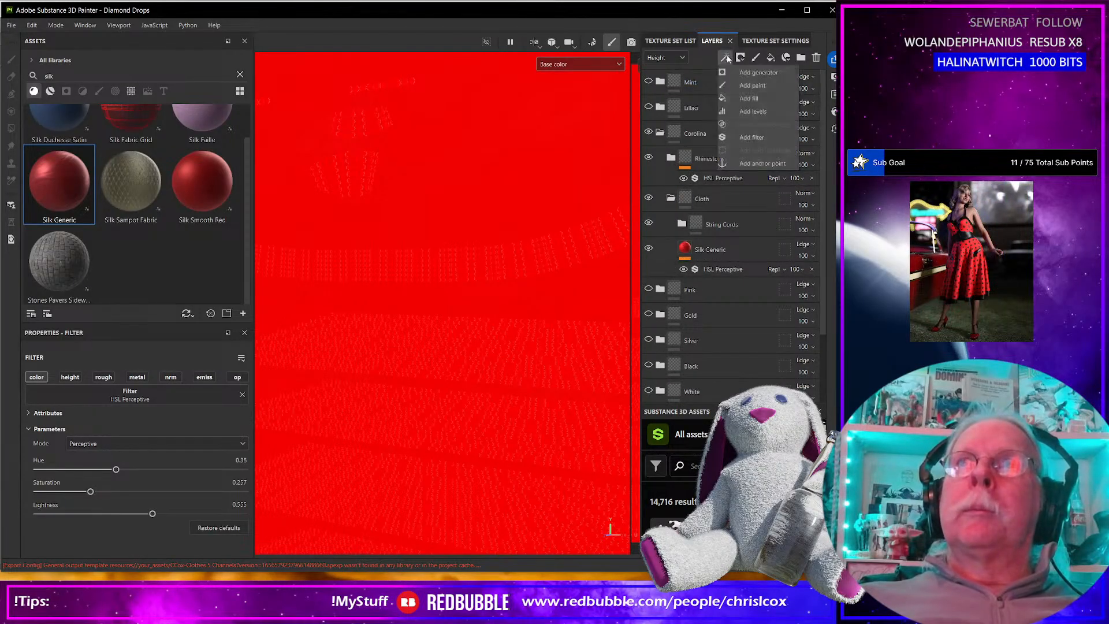
pyautogui.click(750, 138)
pyautogui.click(163, 397)
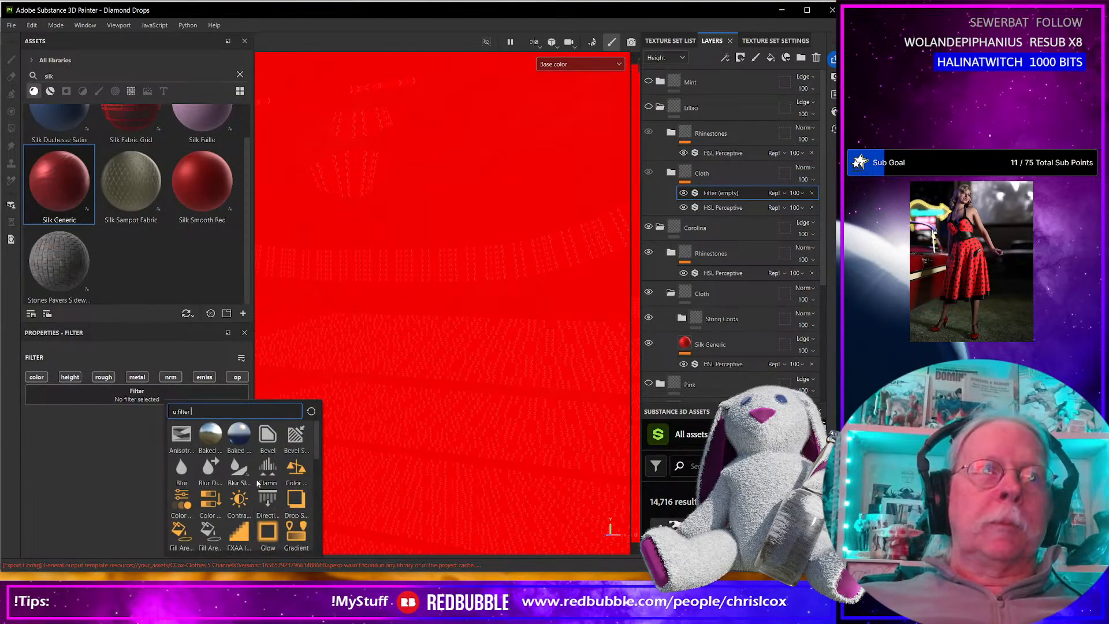
pyautogui.scroll(3, 277, 504)
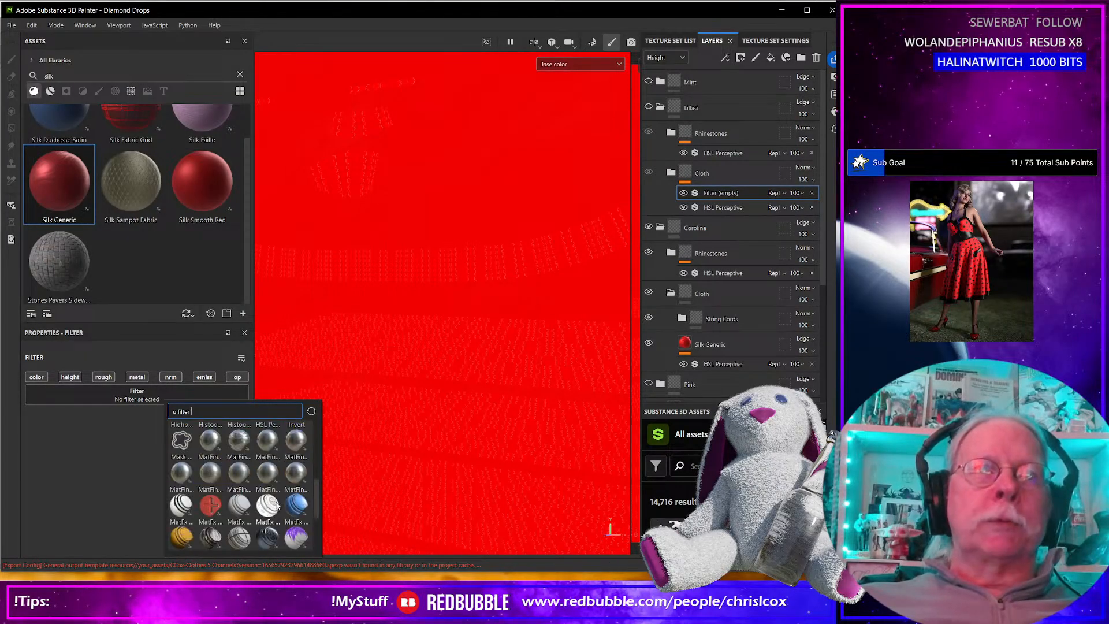
pyautogui.moveTo(286, 504)
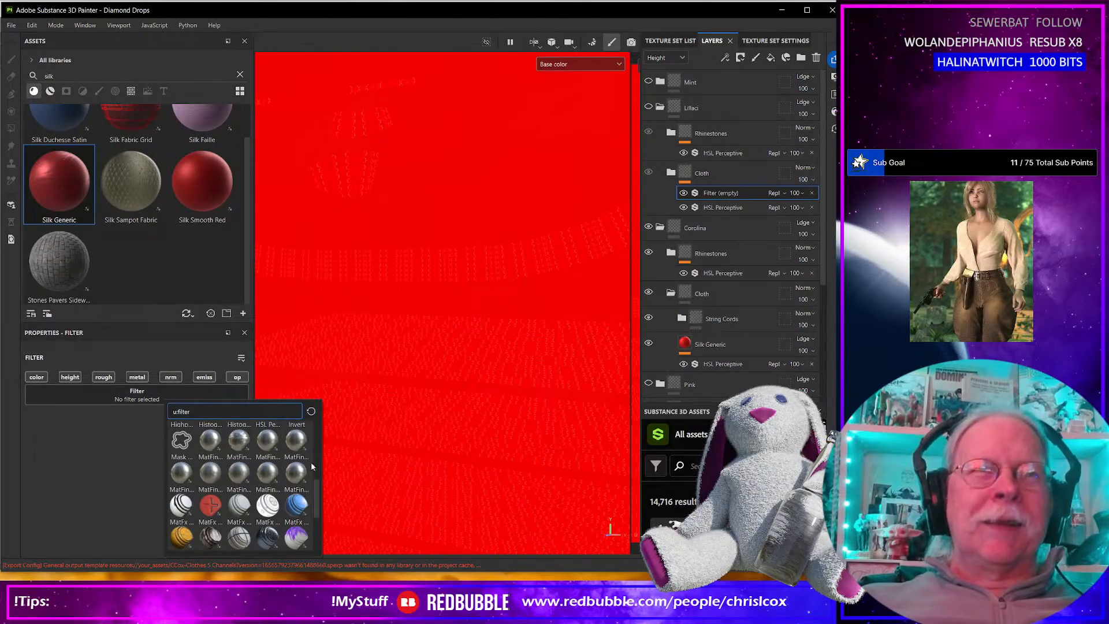
pyautogui.moveTo(298, 470)
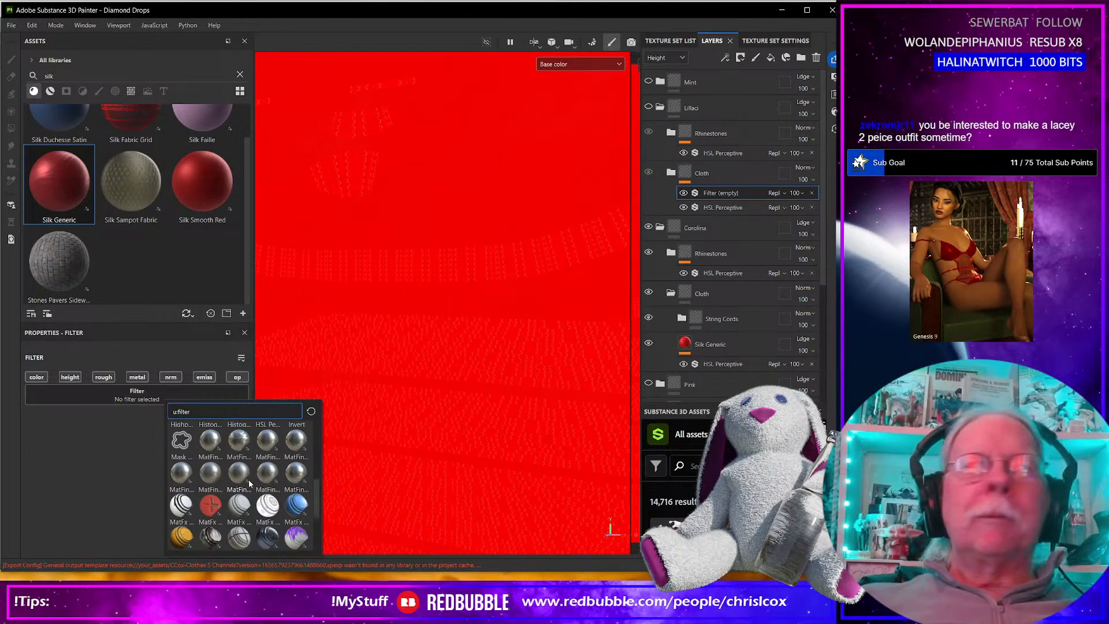
pyautogui.moveTo(249, 482)
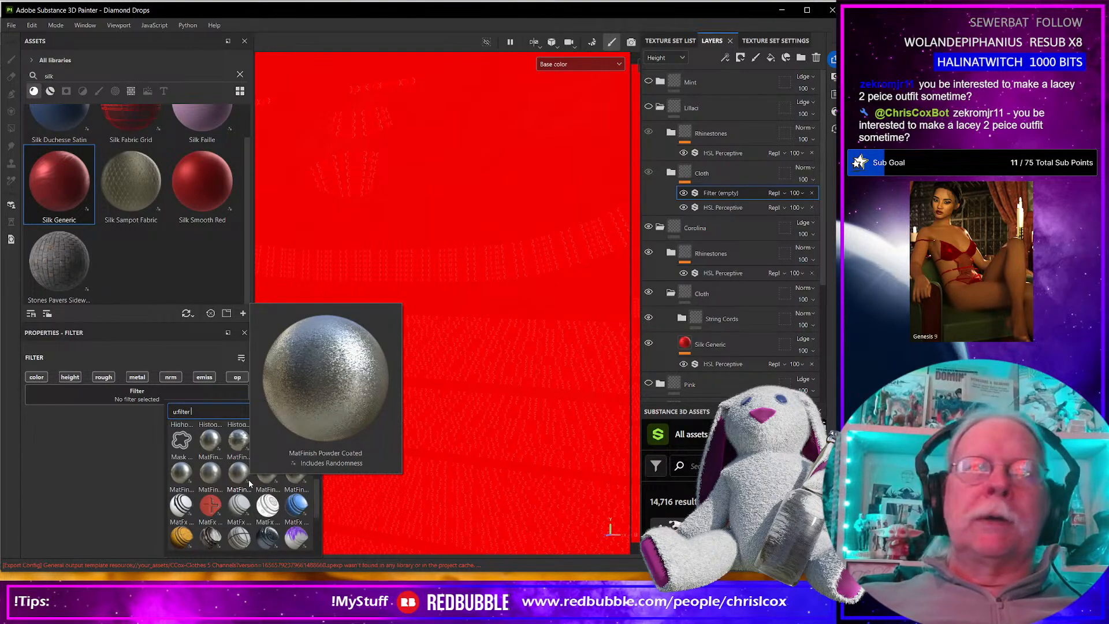
pyautogui.scroll(5, 245, 488)
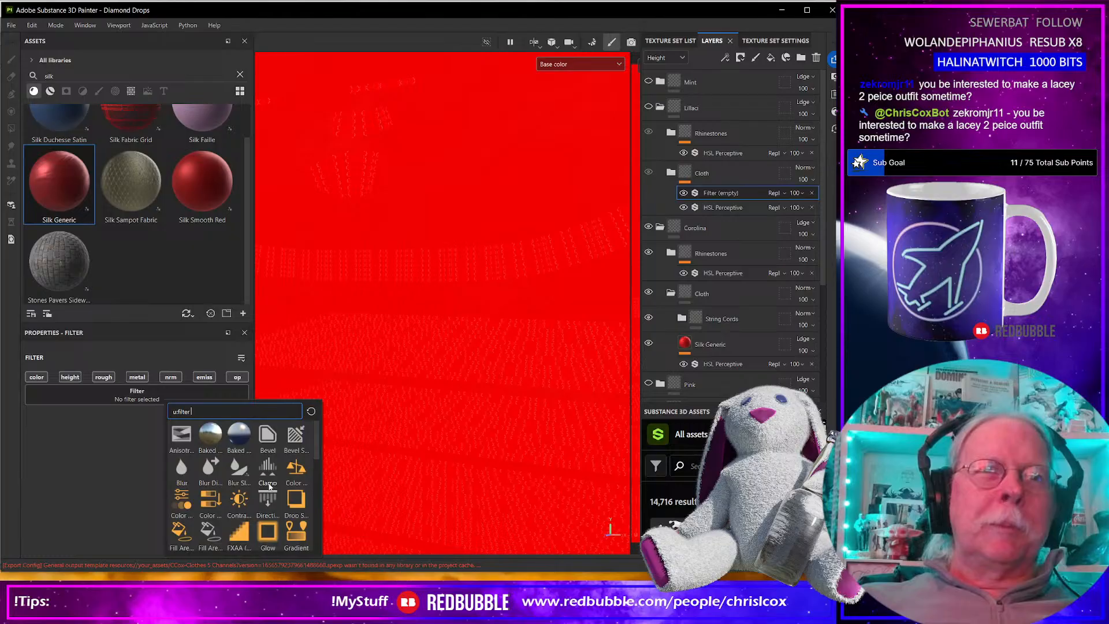
pyautogui.scroll(-3, 278, 489)
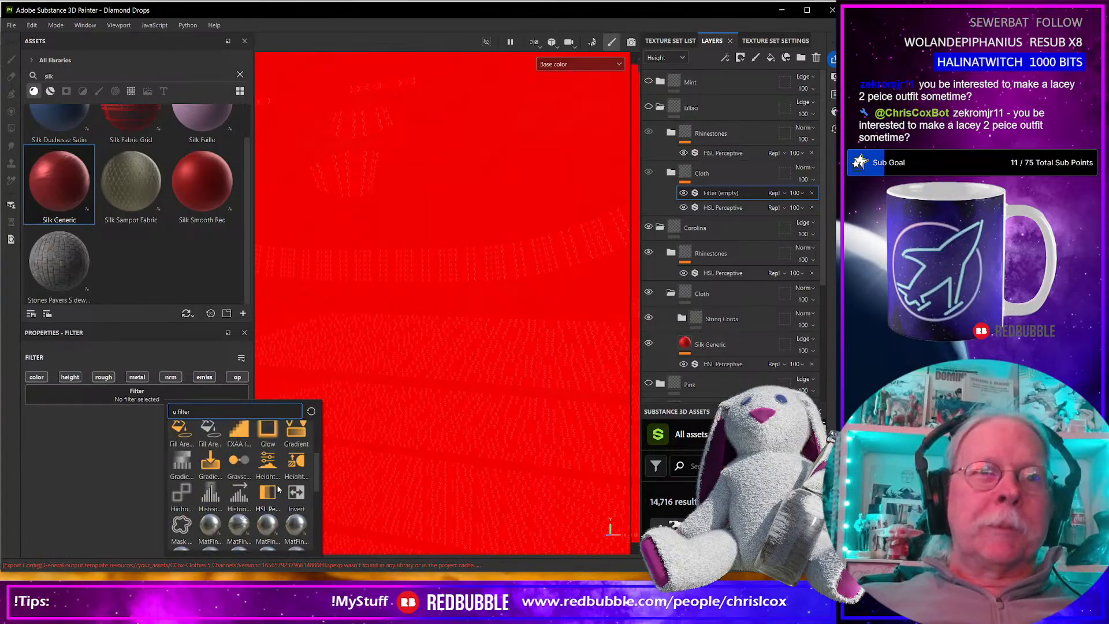
pyautogui.click(265, 492)
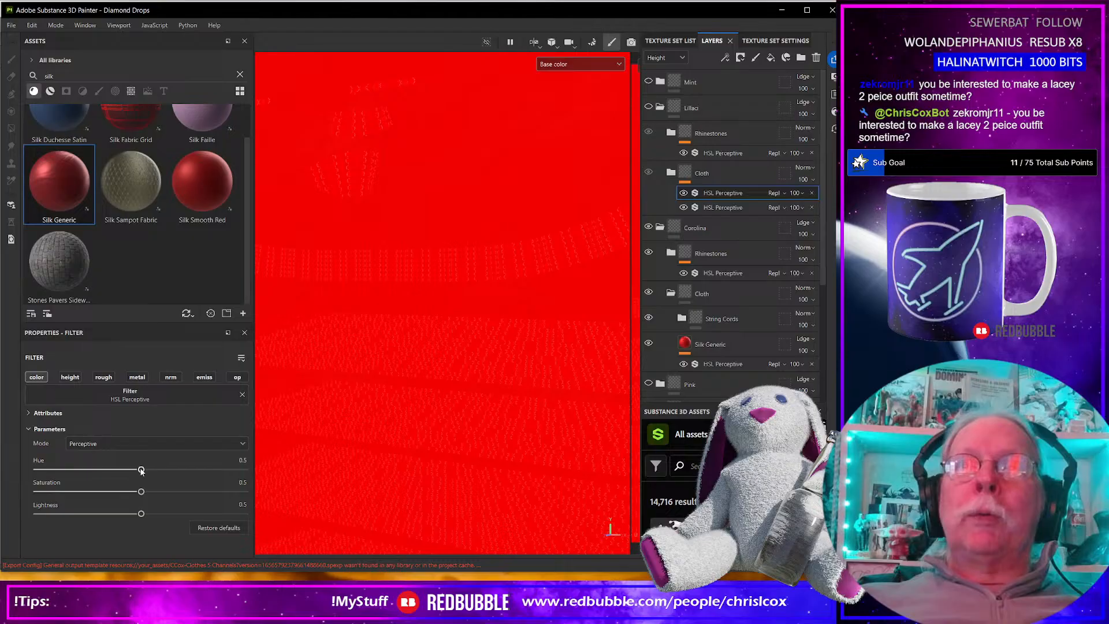
pyautogui.moveTo(141, 470); pyautogui.dragTo(185, 472)
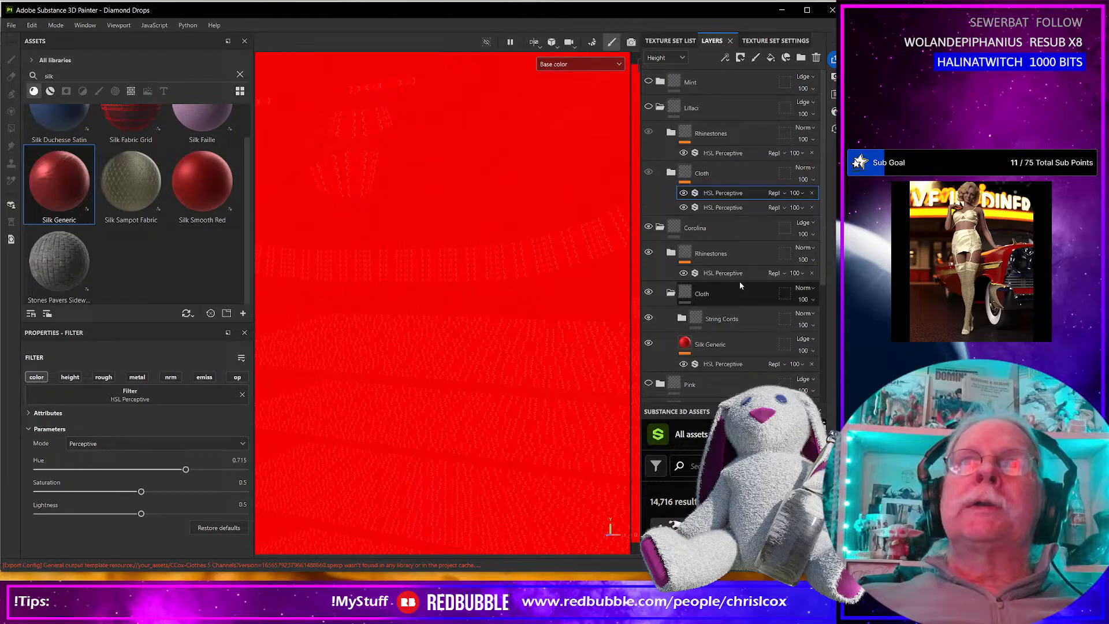
pyautogui.hotkey('ctrl', 'z')
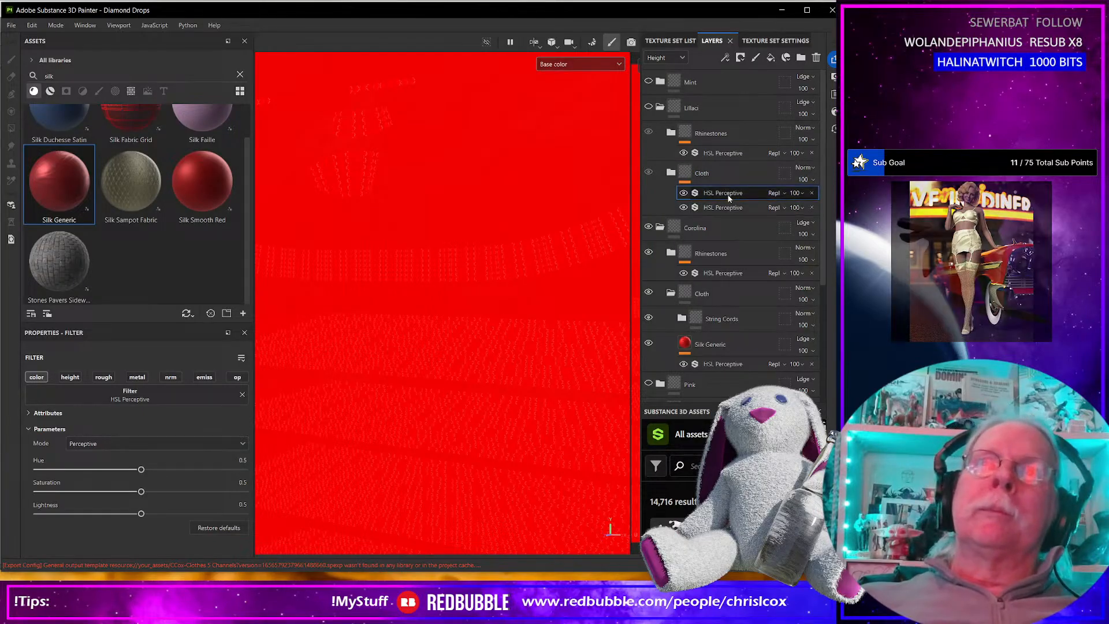
pyautogui.hotkey('ctrl', 'z')
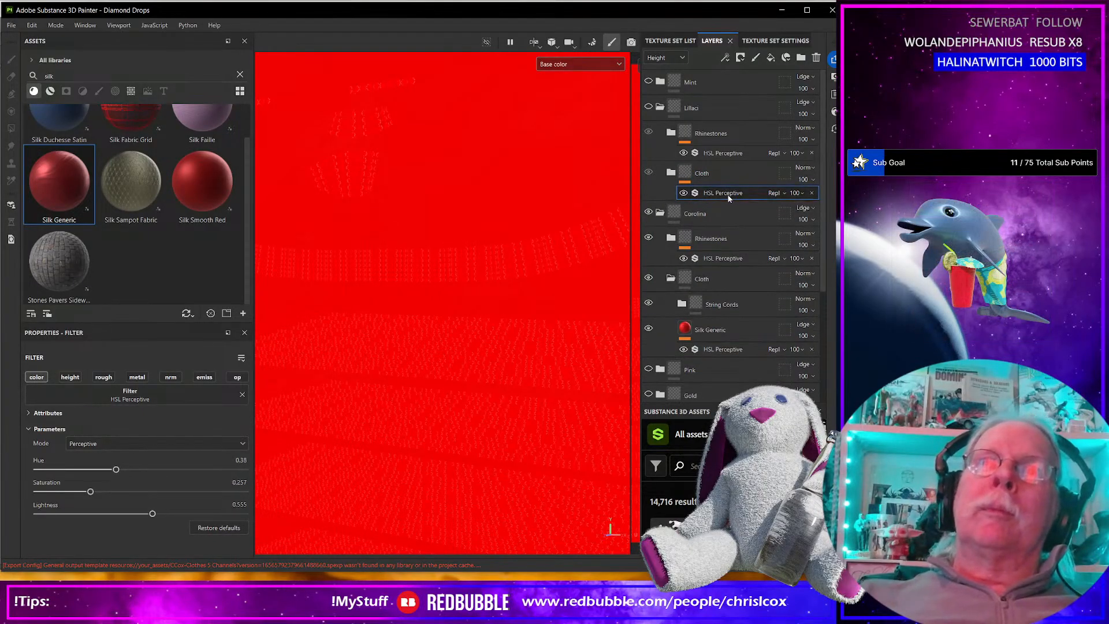
# Add an HSL Perceptive filter to the Cloth folder inside the Carolina variant.
pyautogui.click(696, 279)
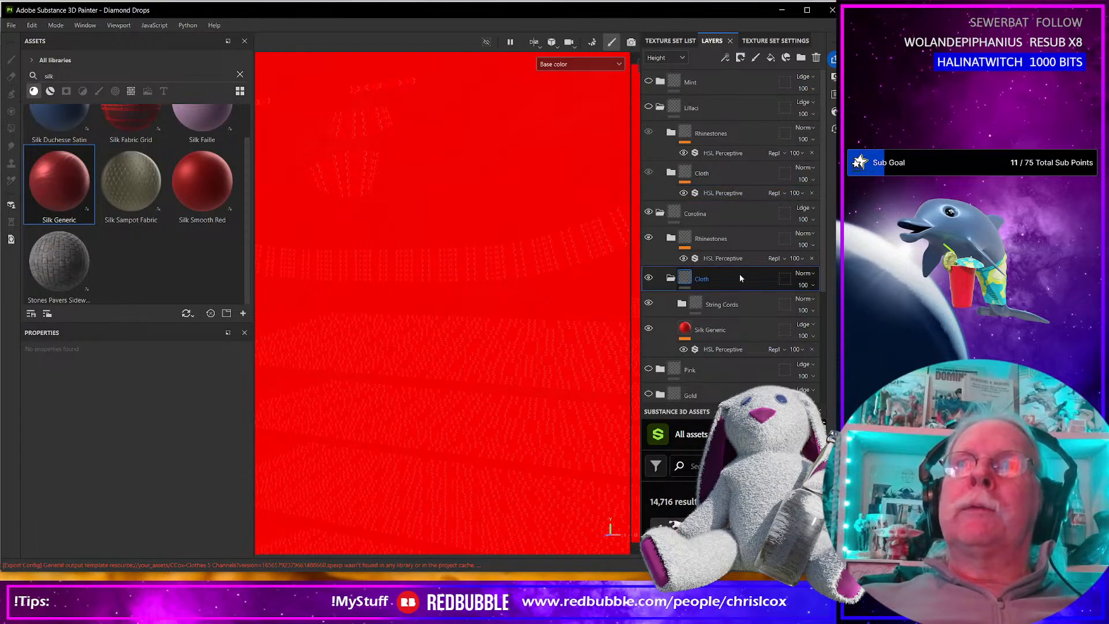
pyautogui.click(726, 58)
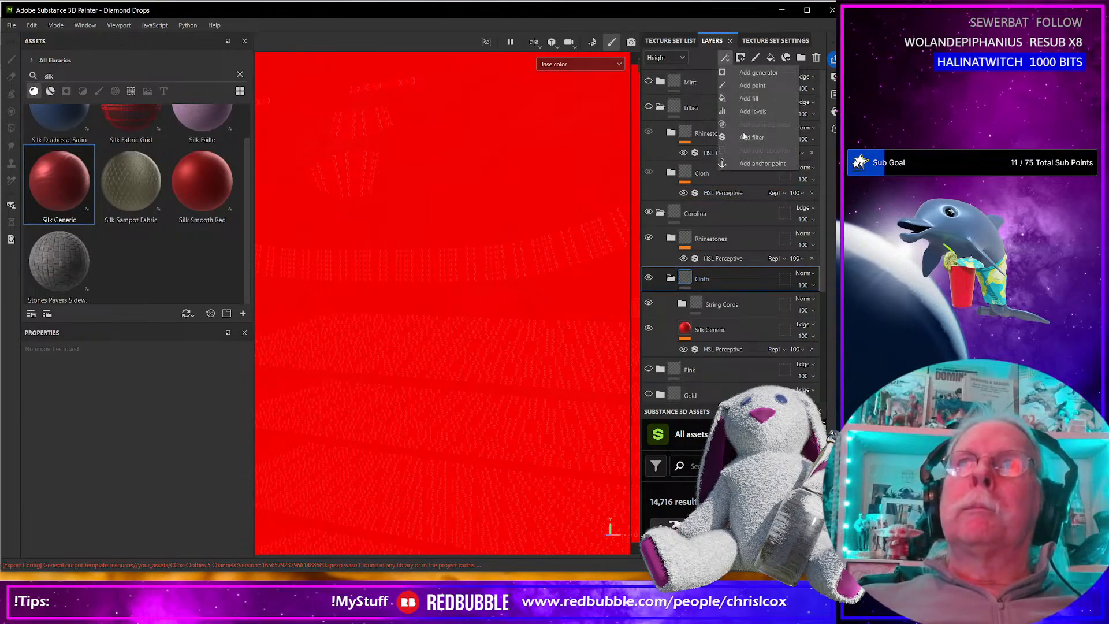
pyautogui.click(751, 137)
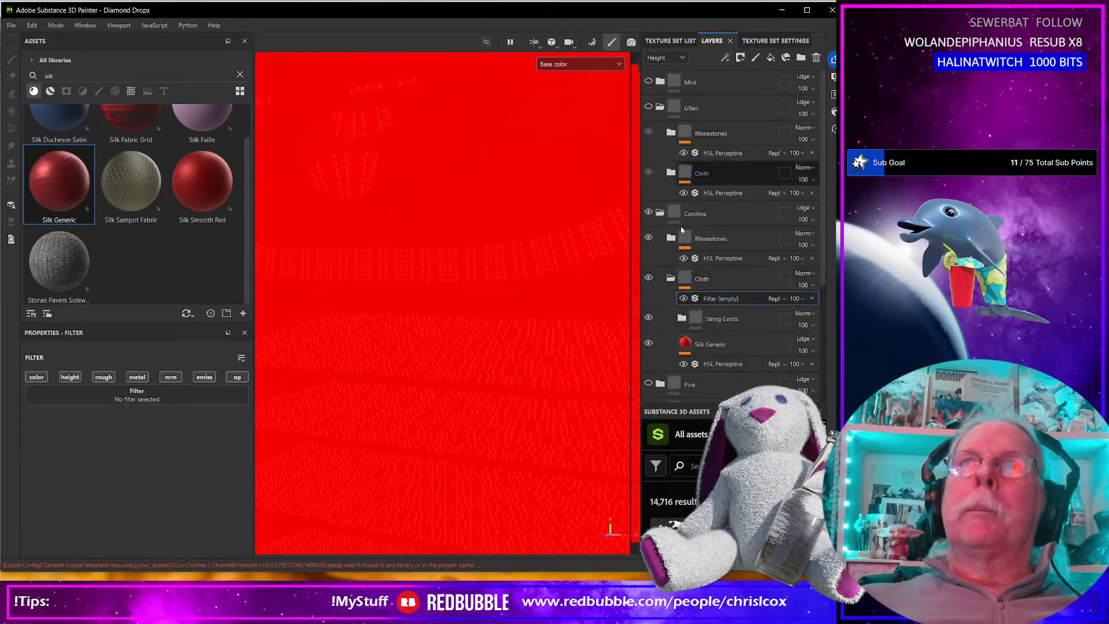
pyautogui.click(186, 399)
pyautogui.scroll(-3, 288, 480)
pyautogui.click(288, 487)
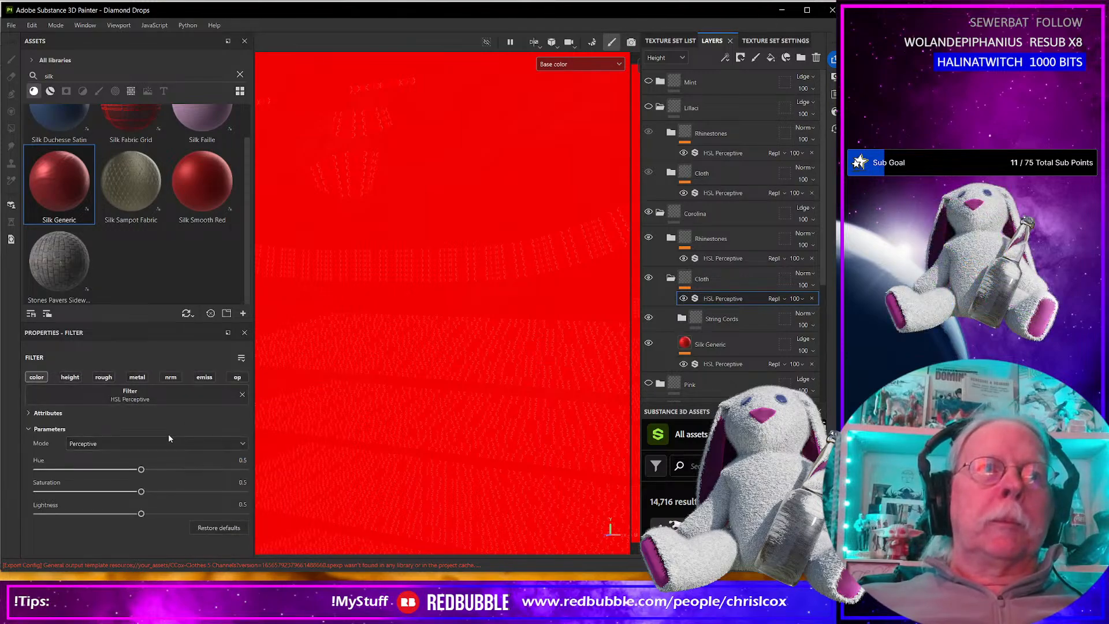
# Set the Carolina Cloth filter's hue to 0.793, saturation to 0.343 and lightness to 0.738.
pyautogui.moveTo(141, 472); pyautogui.dragTo(109, 492)
pyautogui.moveTo(195, 471); pyautogui.dragTo(201, 471)
pyautogui.moveTo(146, 514); pyautogui.dragTo(189, 515)
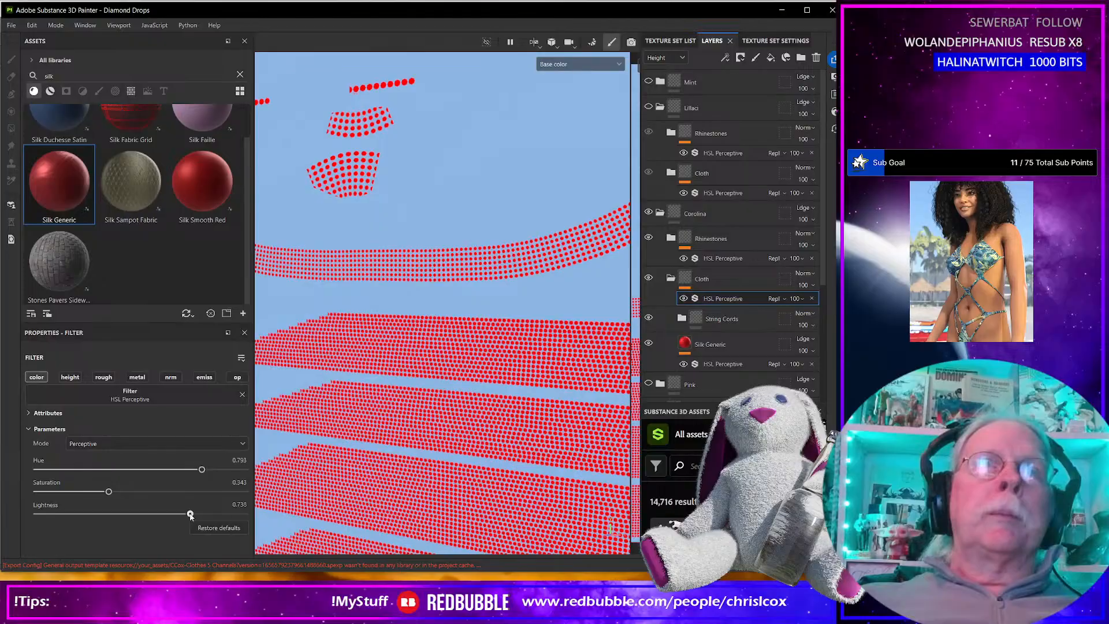
# Set the Carolina Rhinestones HSL Perceptive filter to hue 0.785, saturation 0.419 and lightness 0.668.
pyautogui.click(715, 260)
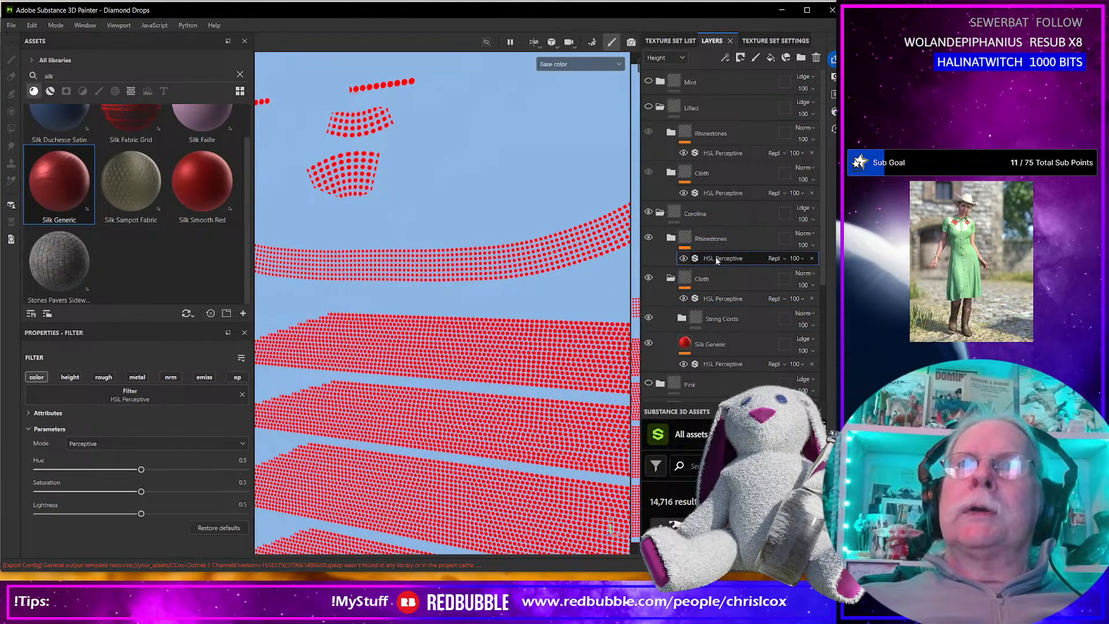
pyautogui.moveTo(140, 472); pyautogui.dragTo(124, 492)
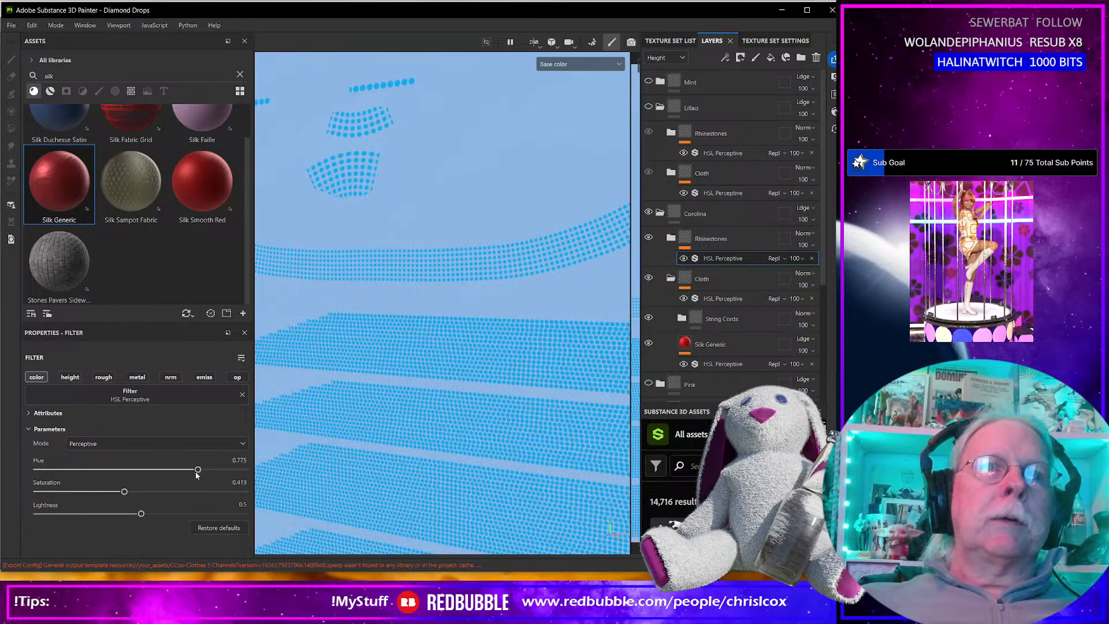
pyautogui.moveTo(198, 469); pyautogui.dragTo(199, 470)
pyautogui.moveTo(141, 513); pyautogui.dragTo(176, 514)
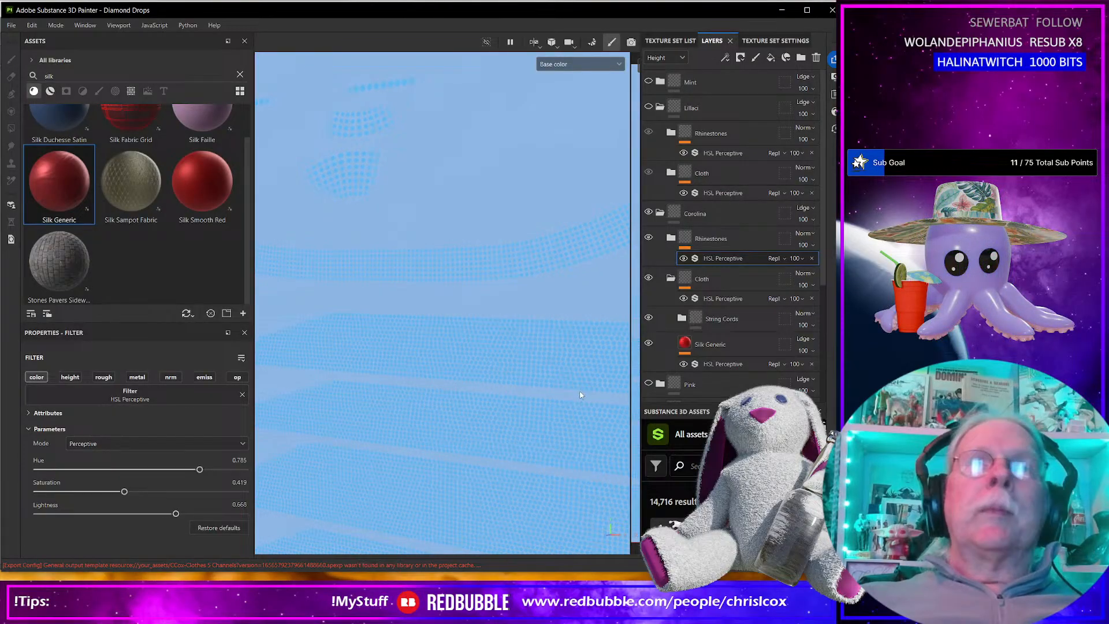
# Collapse the Carolina and lilac folders, then show and expand the Pink folder in place of Carolina.
pyautogui.click(660, 212)
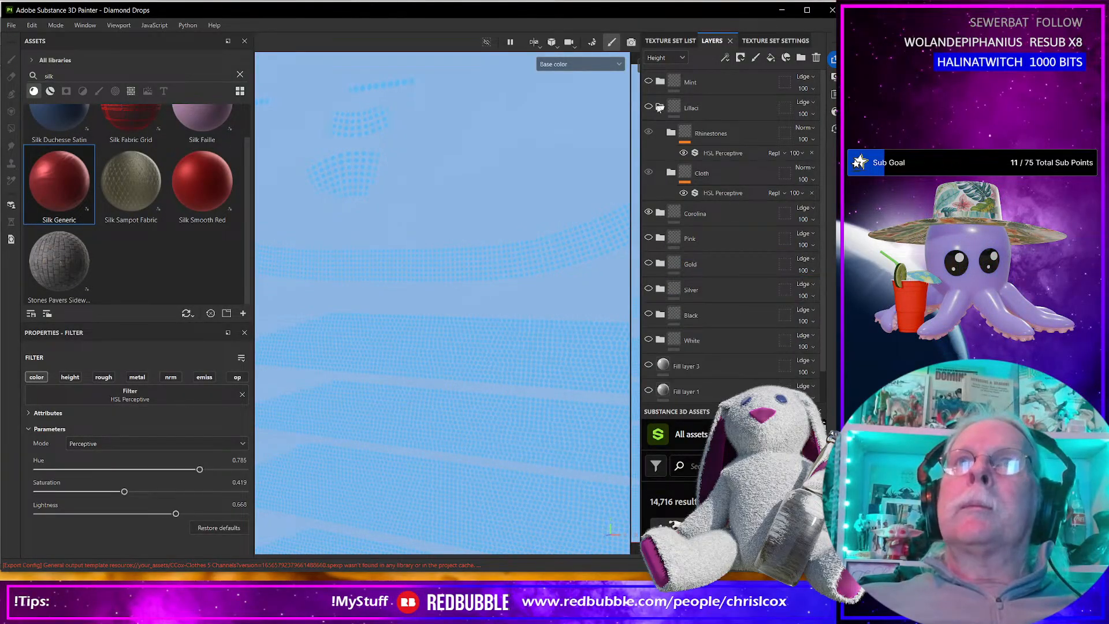
pyautogui.click(659, 108)
pyautogui.click(649, 133)
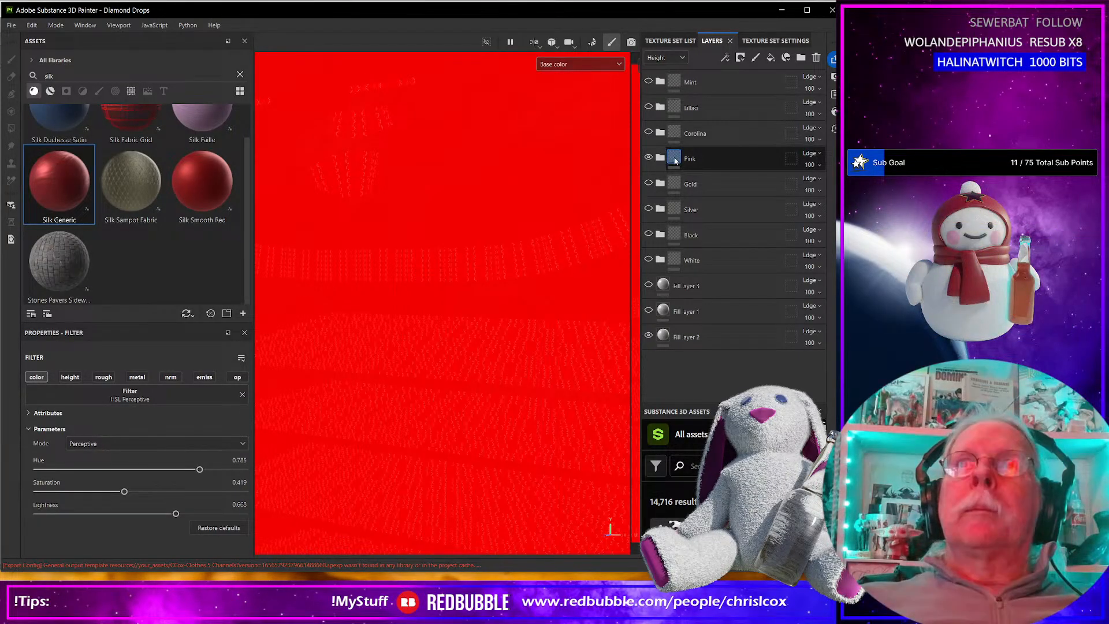
pyautogui.click(660, 157)
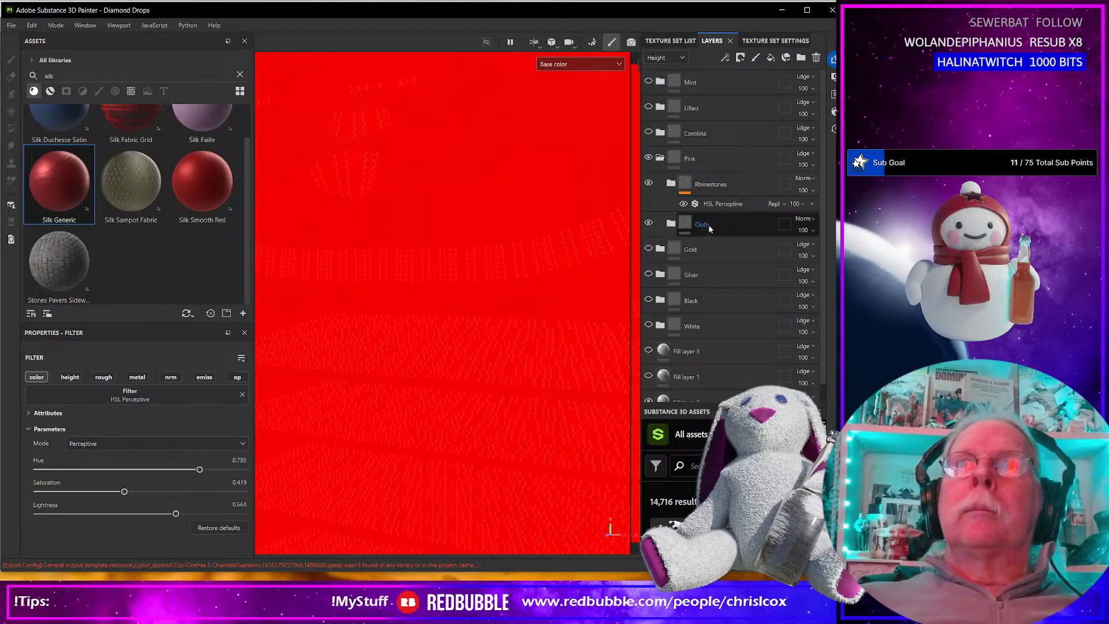
# Add an HSL Perceptive filter to the Cloth folder inside the Pink variant.
pyautogui.click(685, 225)
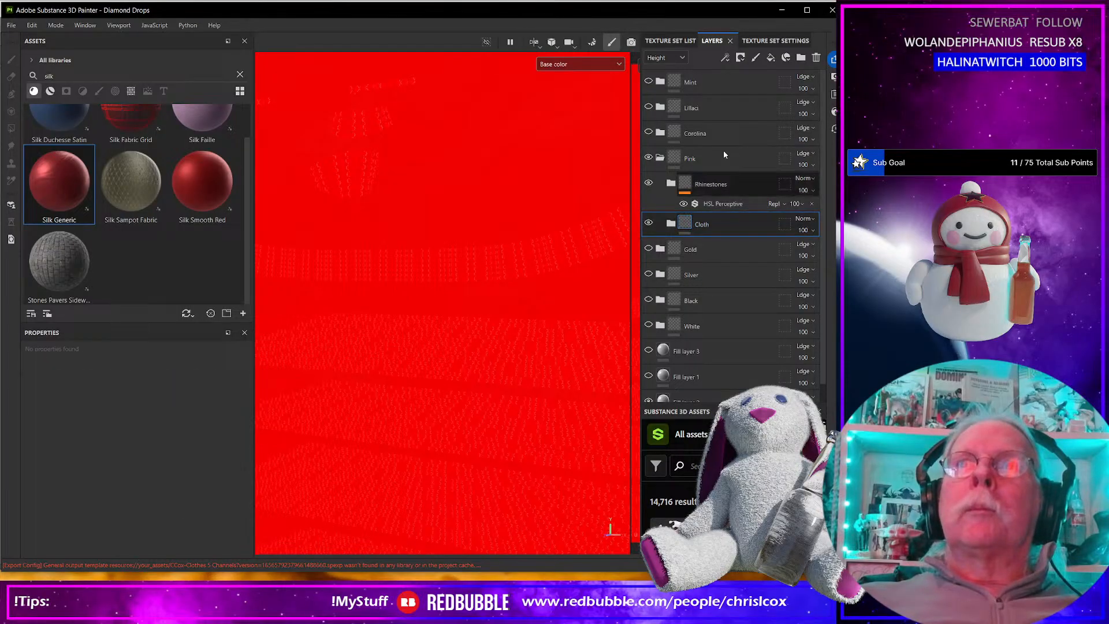
pyautogui.click(725, 57)
pyautogui.click(751, 138)
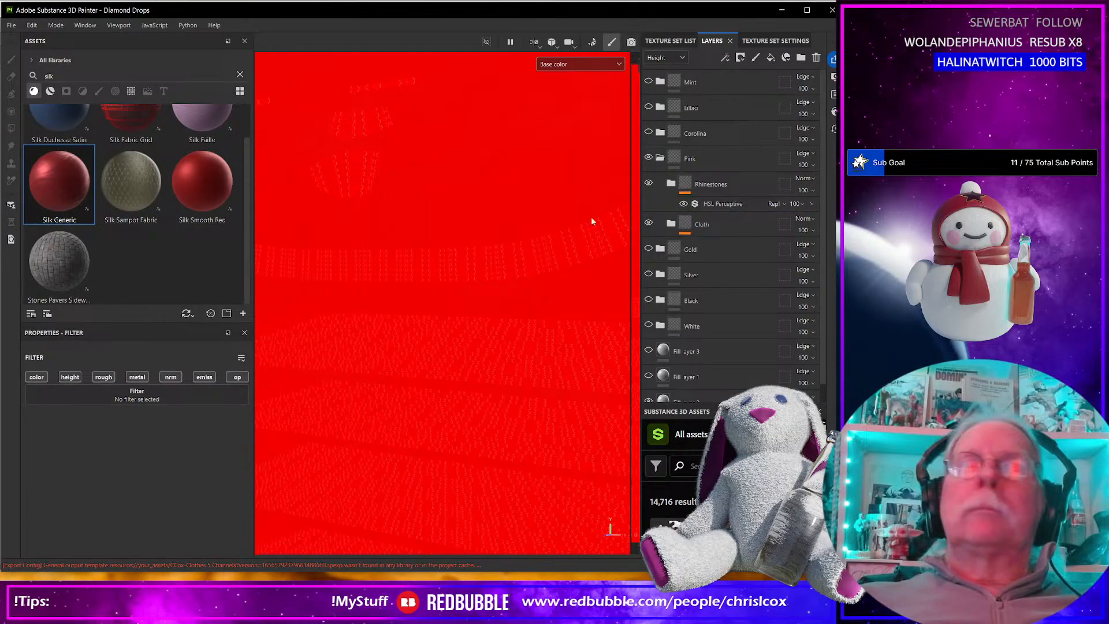
pyautogui.click(216, 399)
pyautogui.scroll(-1, 283, 477)
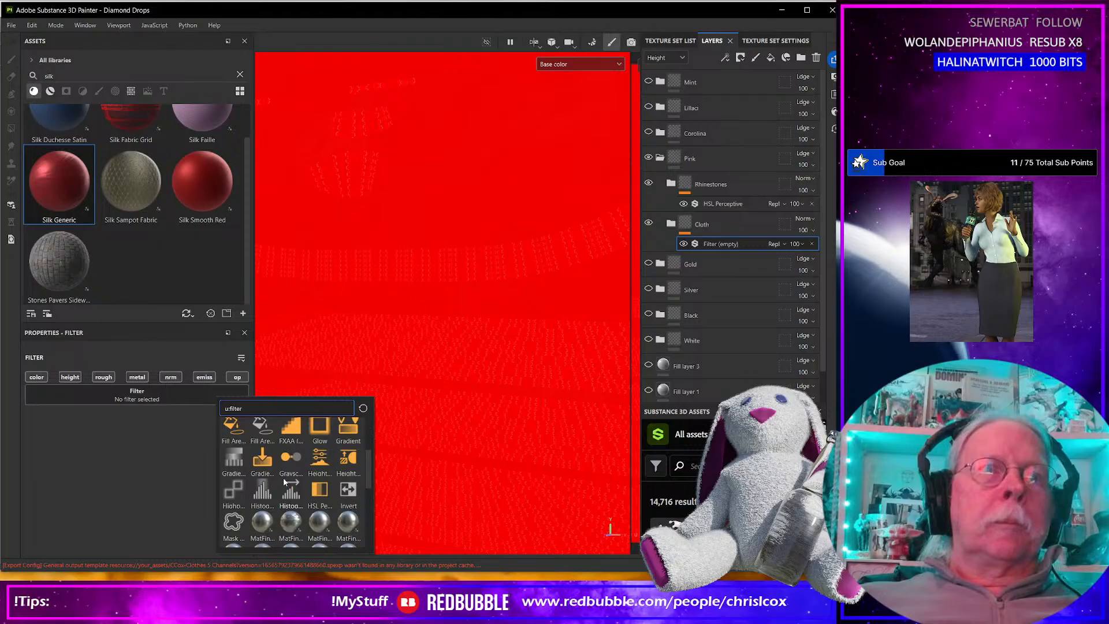
pyautogui.click(319, 495)
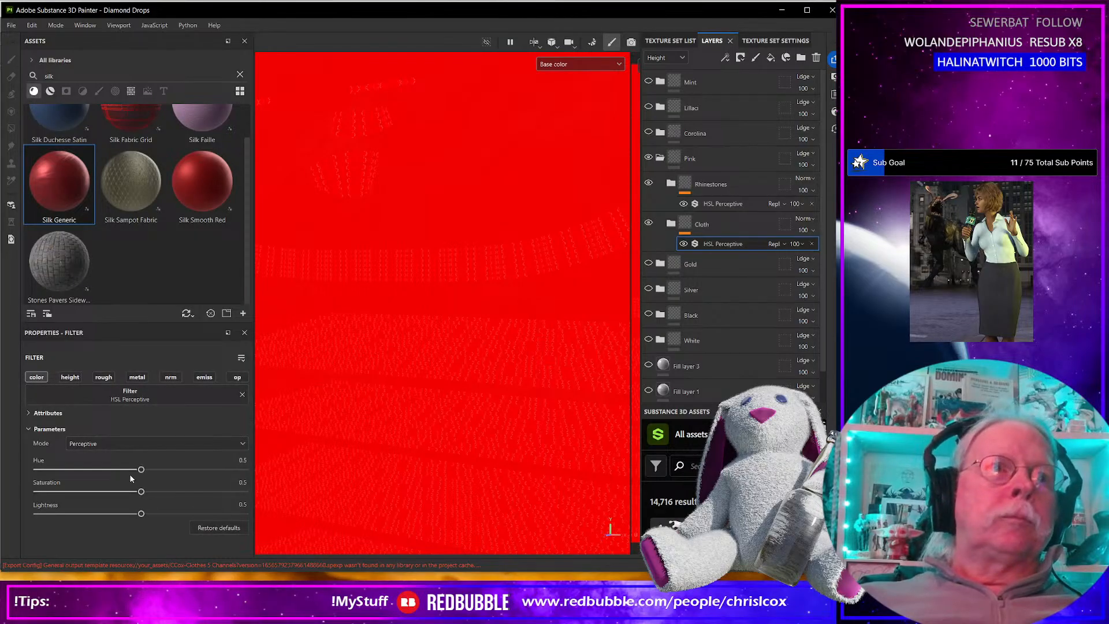
# Set Pink's Cloth filter to hue 0.469, saturation 0.429, lightness 0.746 and its Rhinestones filter to hue 0.44, saturation 0.406, lightness 0.759.
pyautogui.moveTo(141, 469); pyautogui.dragTo(140, 471)
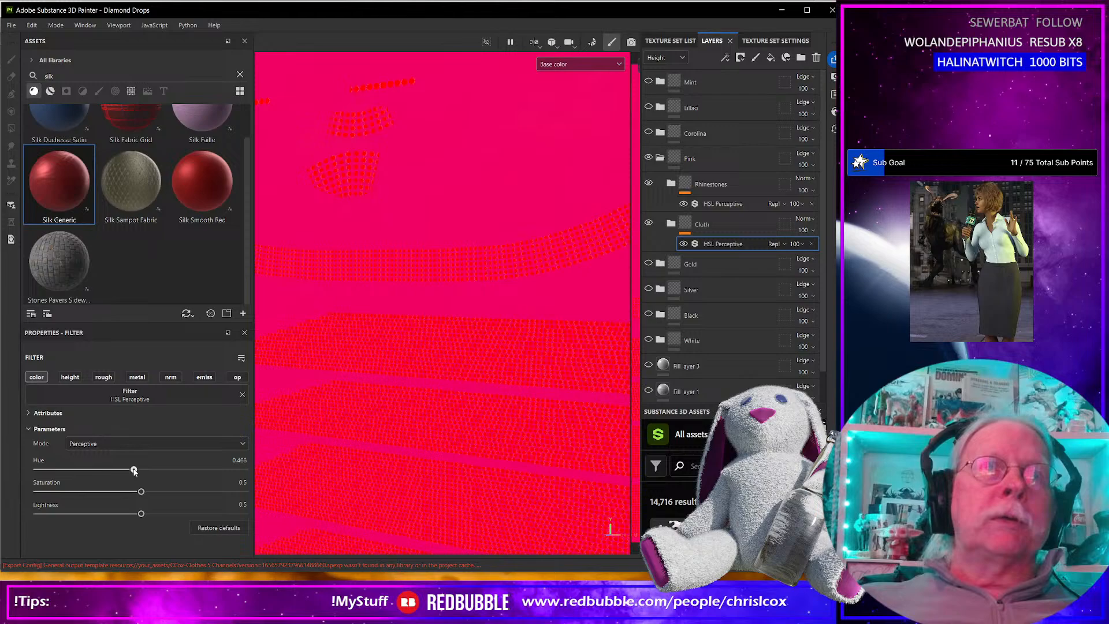
pyautogui.moveTo(141, 491); pyautogui.dragTo(192, 514)
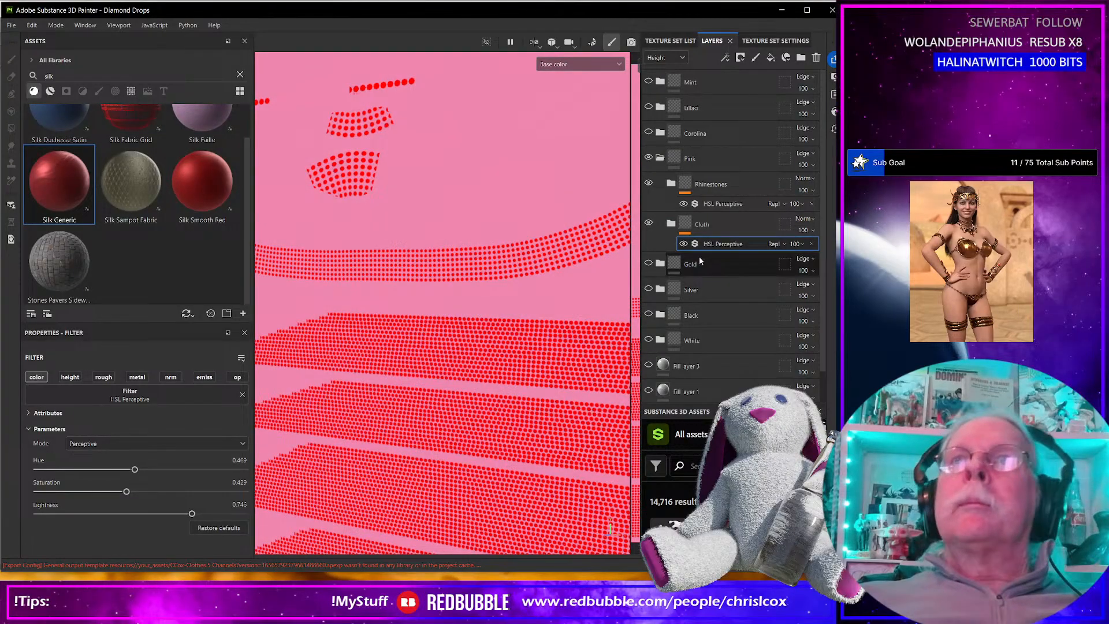
pyautogui.click(709, 204)
pyautogui.moveTo(141, 469); pyautogui.dragTo(194, 516)
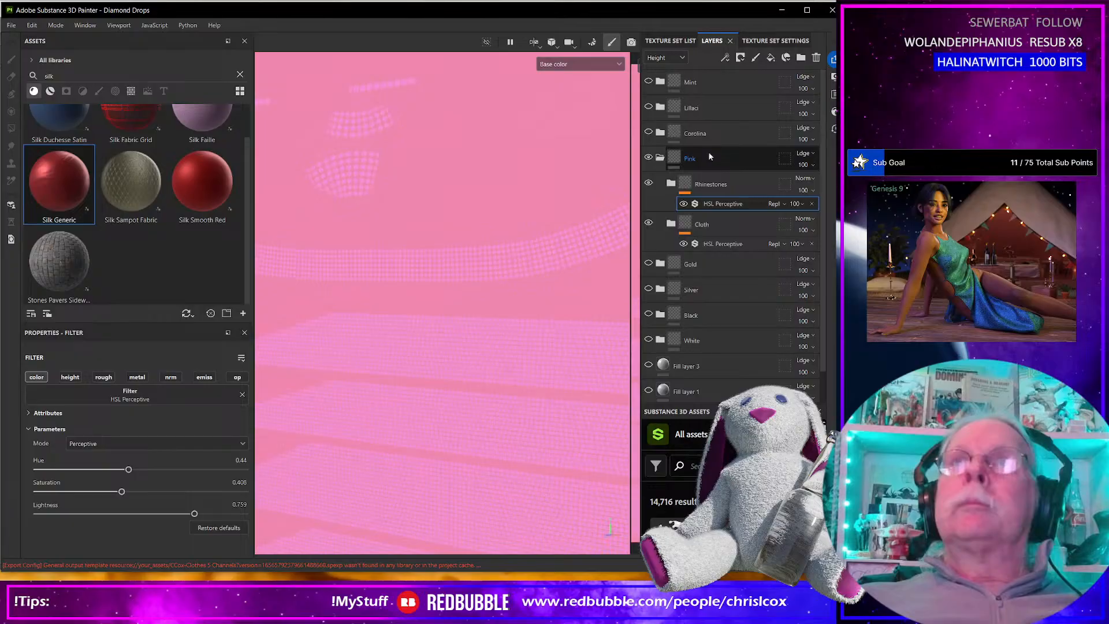
# Collapse and hide the Pink folder, then show the Gold folder and expand it.
pyautogui.click(659, 159)
pyautogui.click(648, 158)
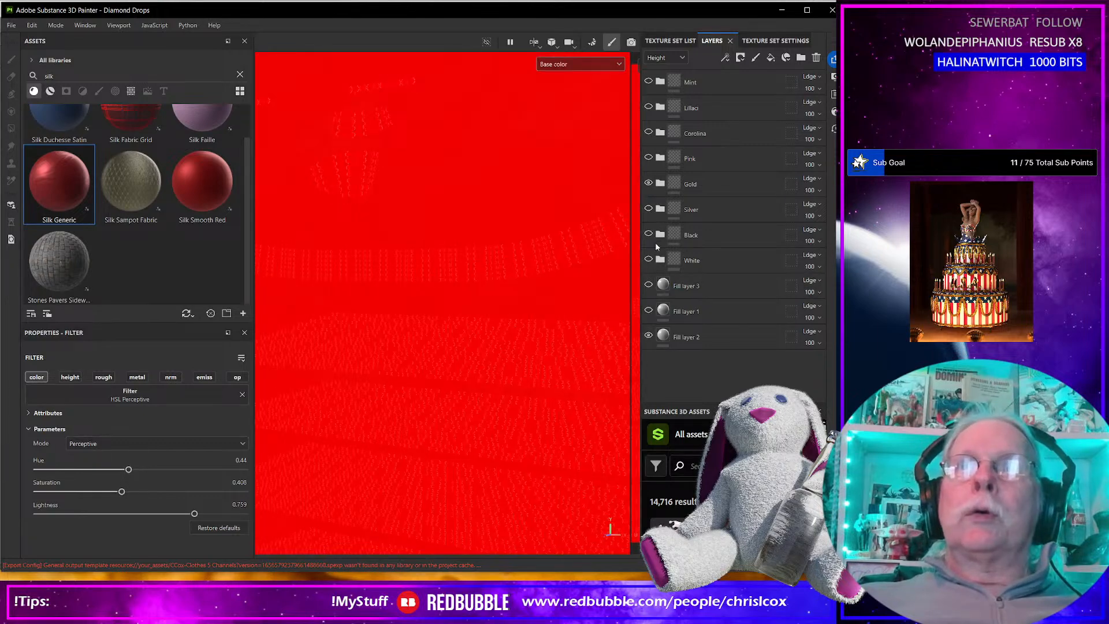
pyautogui.click(660, 184)
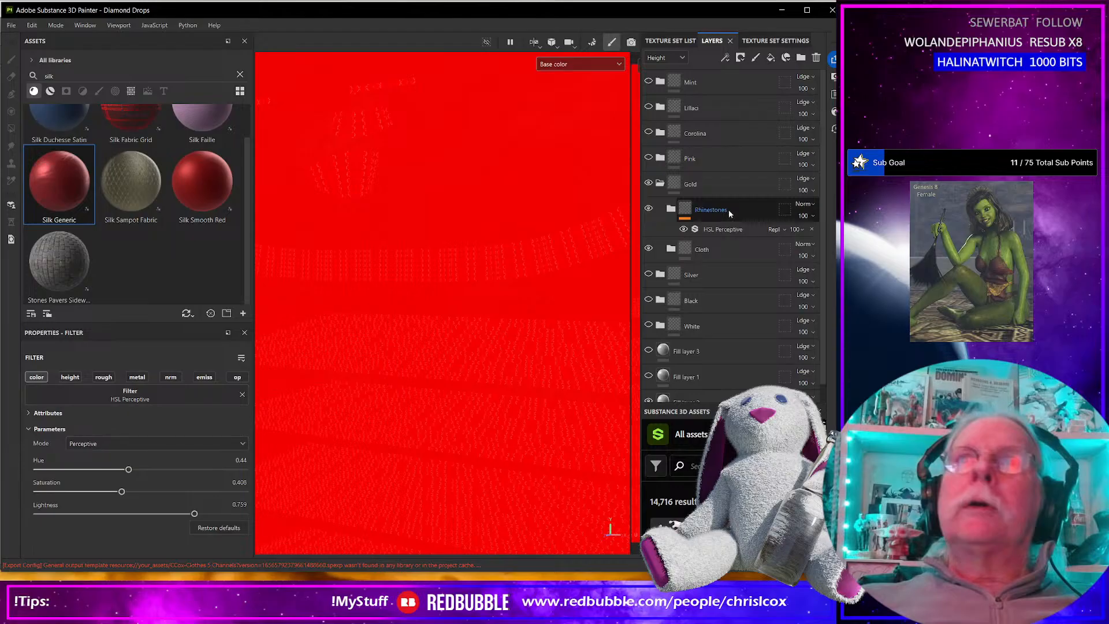
# Add an HSL Perceptive filter to the Cloth folder inside the Gold variant.
pyautogui.click(692, 249)
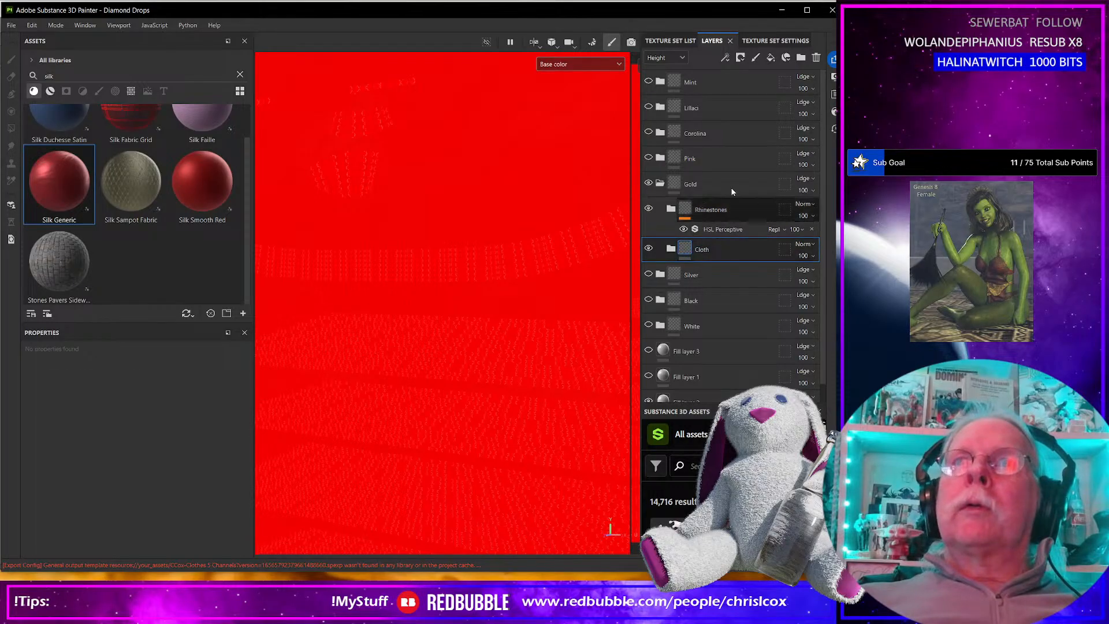
pyautogui.click(738, 57)
pyautogui.click(740, 143)
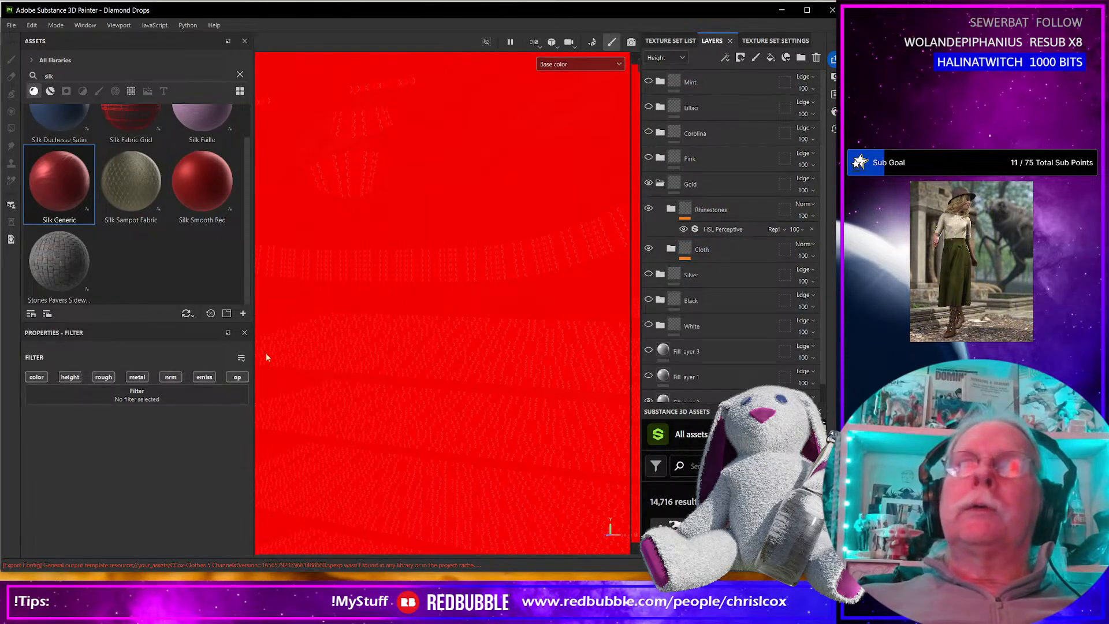
pyautogui.click(223, 399)
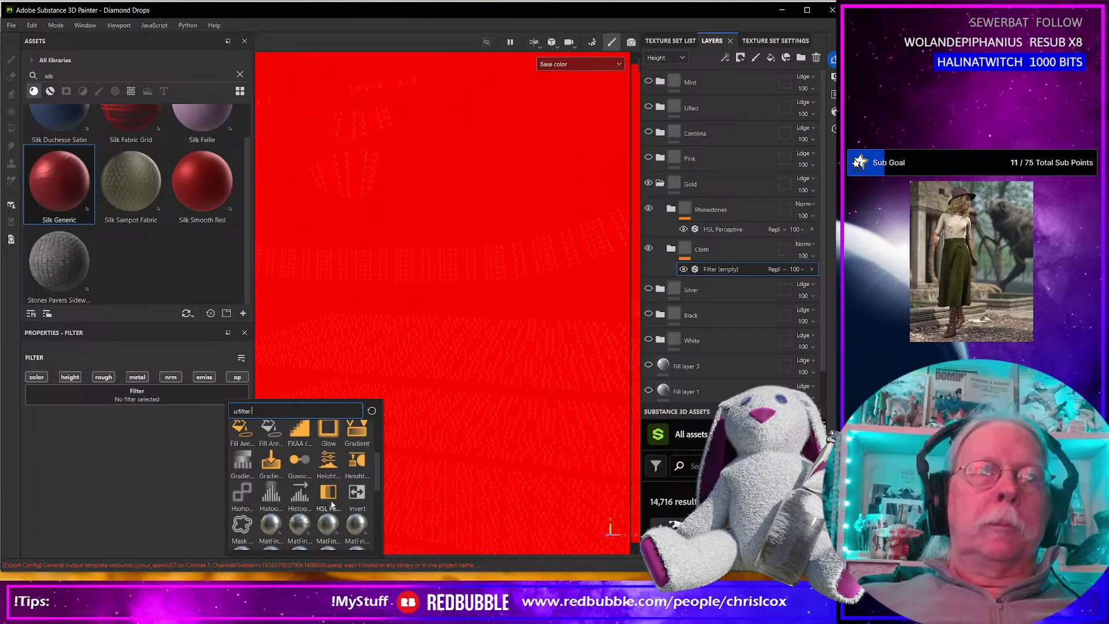
pyautogui.click(328, 494)
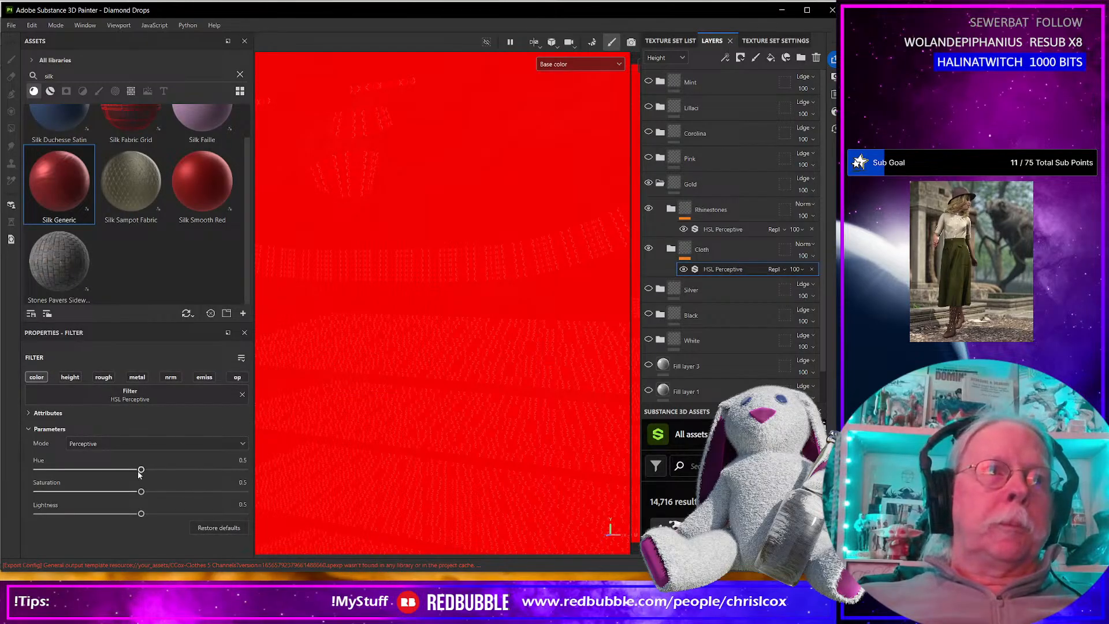
# Set Gold's Cloth filter to hue 0.545, saturation 0.393, lightness 0.518 and its Rhinestones filter to hue 0.537, saturation 0.319.
pyautogui.moveTo(140, 470); pyautogui.dragTo(150, 470)
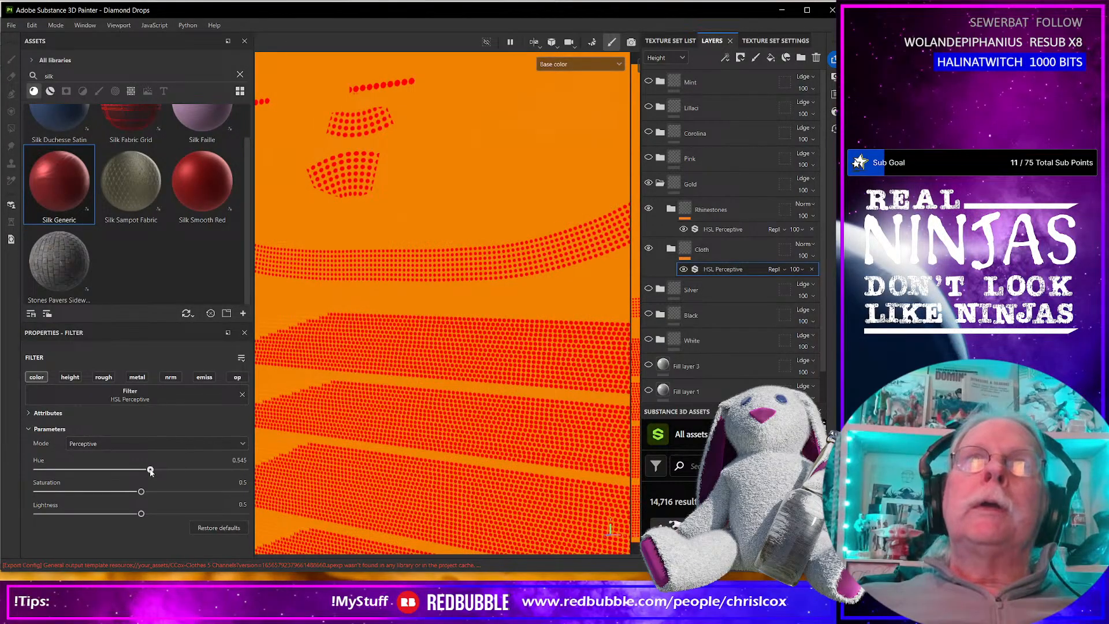
pyautogui.moveTo(141, 492); pyautogui.dragTo(144, 515)
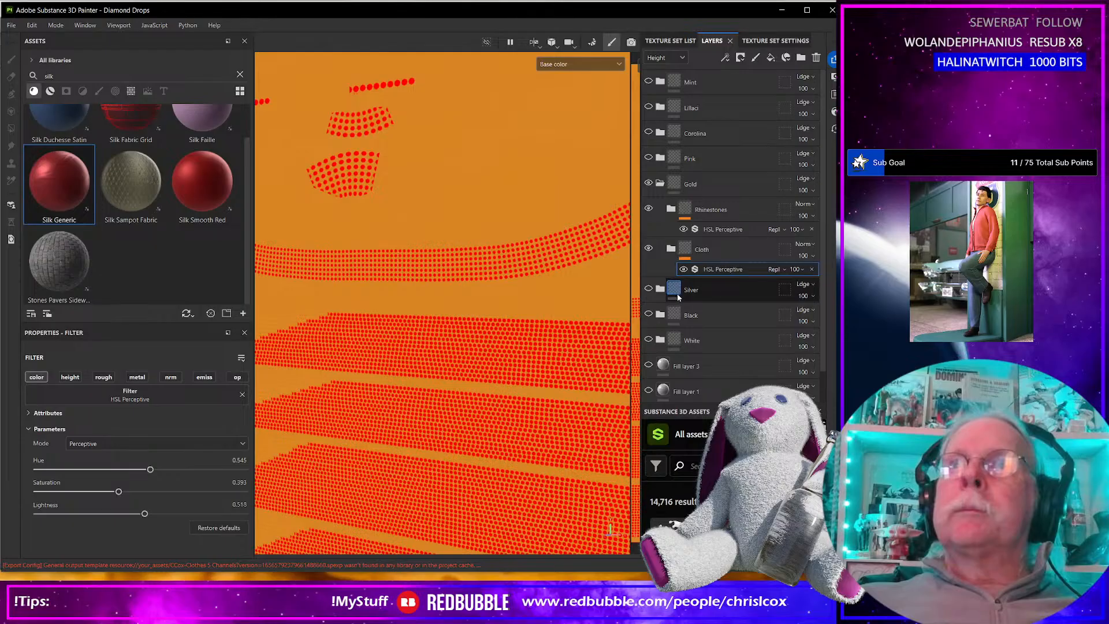
pyautogui.click(712, 228)
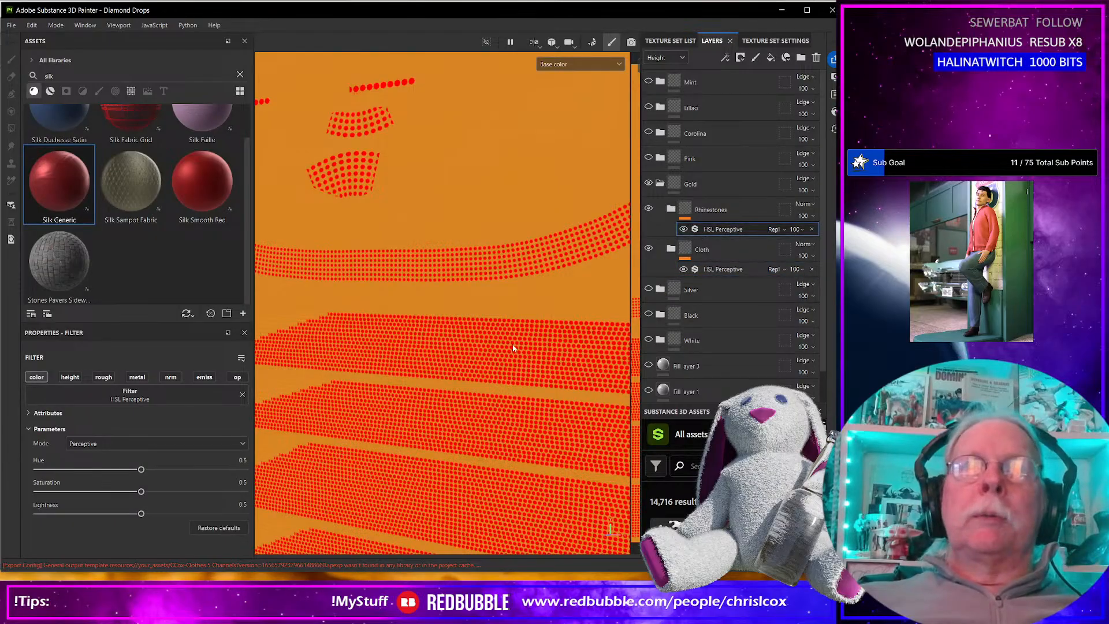
pyautogui.moveTo(141, 469); pyautogui.dragTo(104, 492)
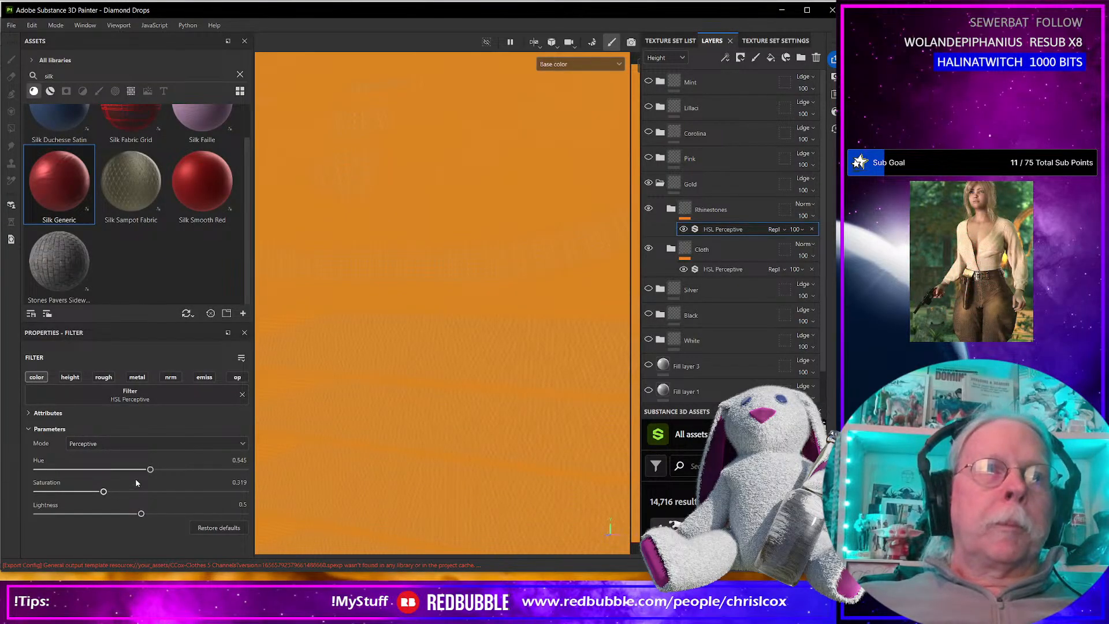
pyautogui.moveTo(150, 470); pyautogui.dragTo(148, 470)
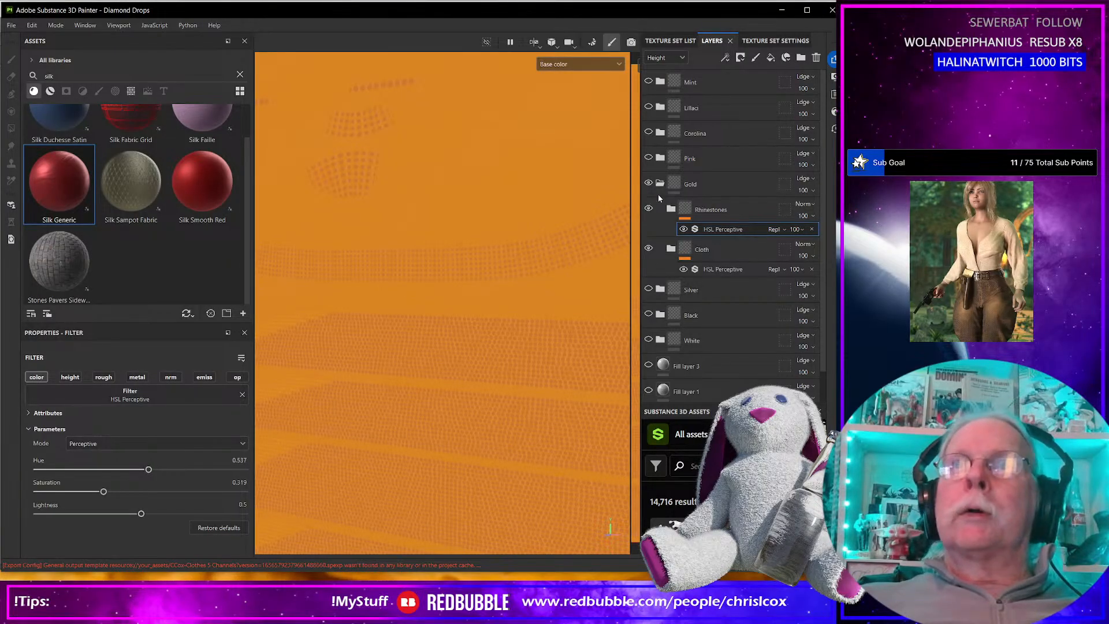
# Collapse and hide the Gold folder, then show the Silver folder and expand it.
pyautogui.click(660, 185)
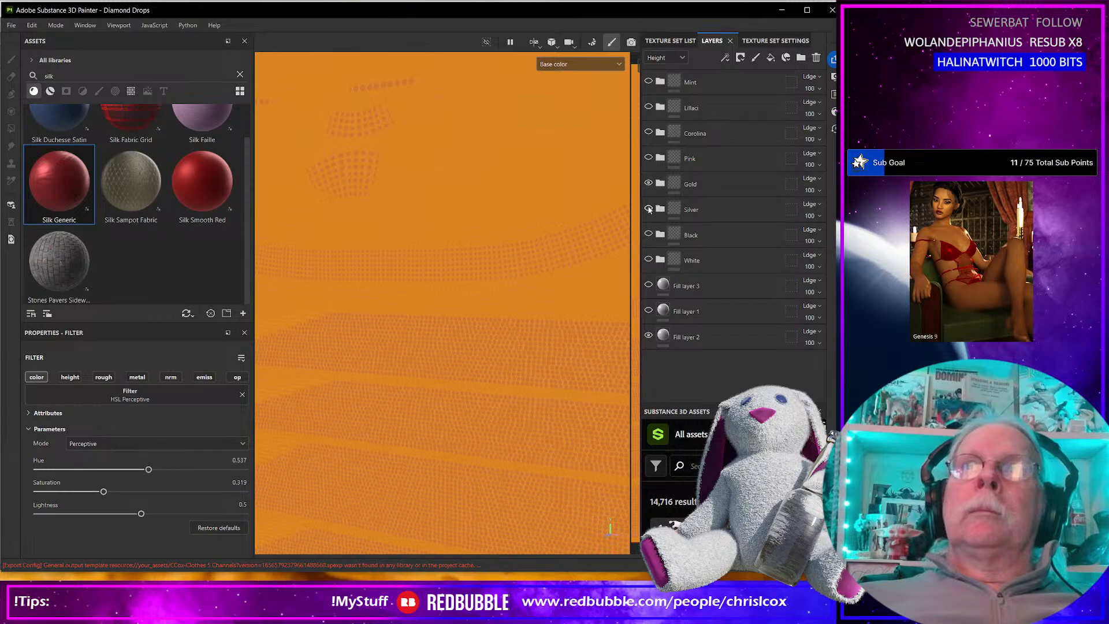
pyautogui.click(660, 209)
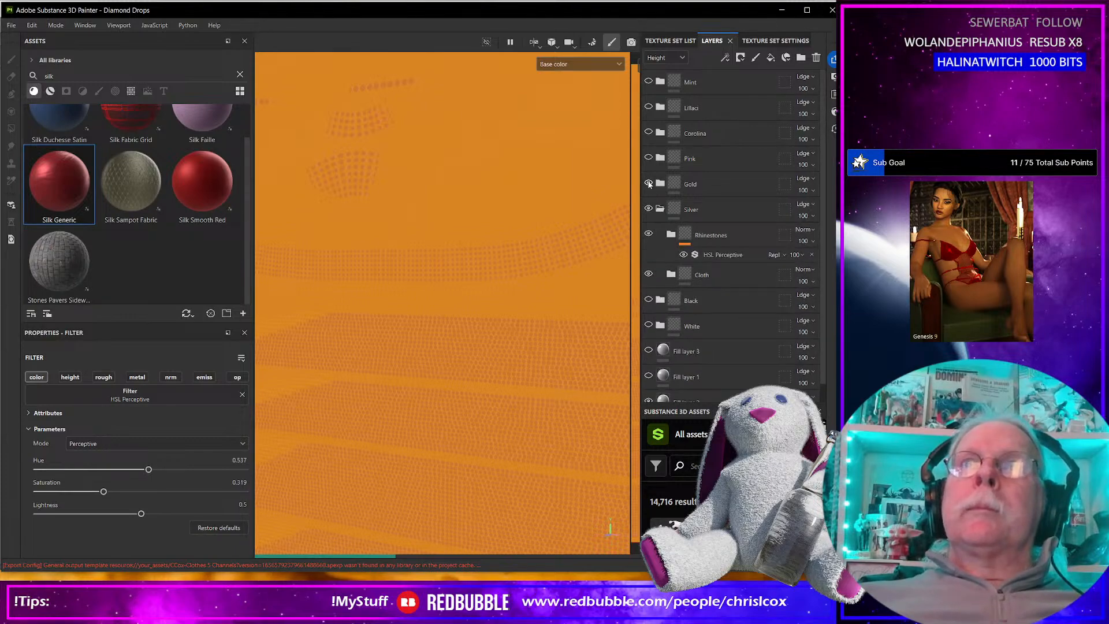
pyautogui.click(728, 237)
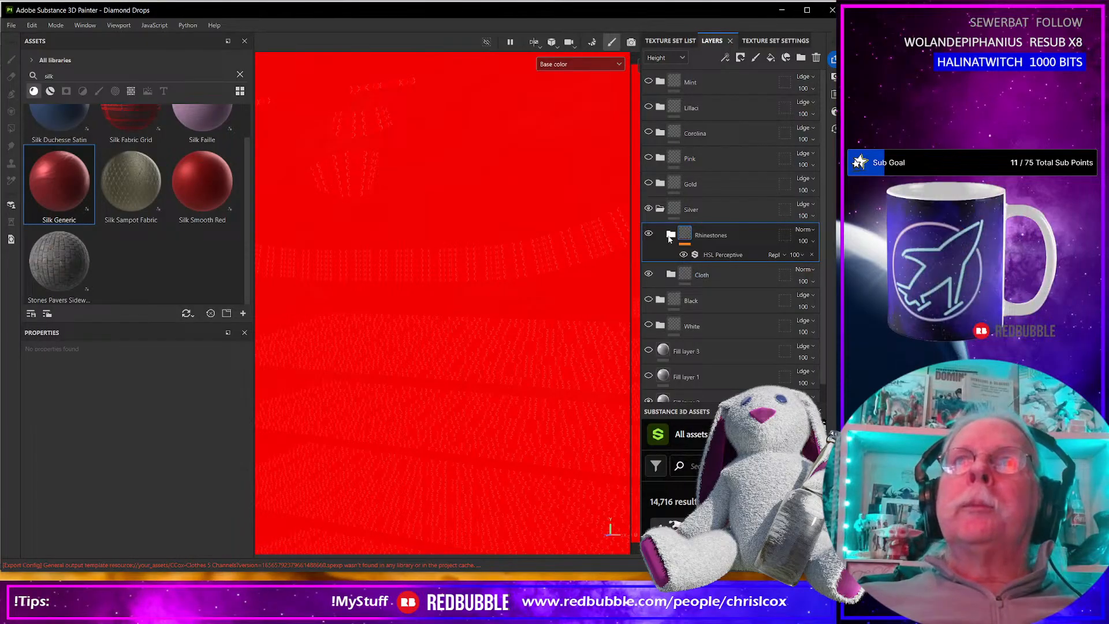
# Add an HSL Perceptive filter to the Cloth folder inside the Silver variant.
pyautogui.click(705, 275)
pyautogui.click(740, 58)
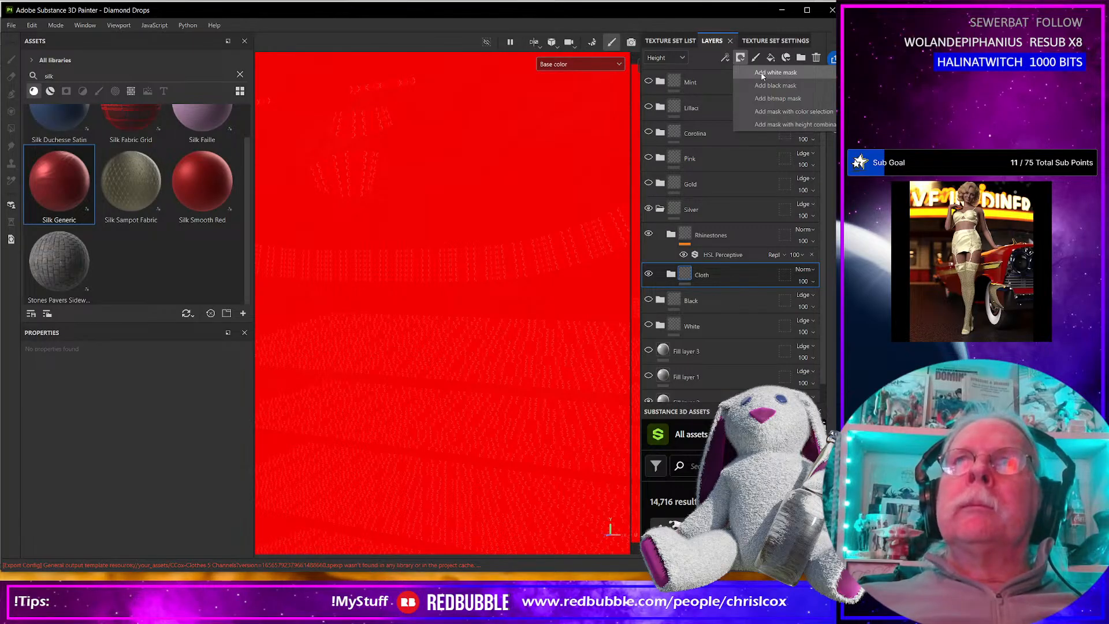
pyautogui.click(728, 58)
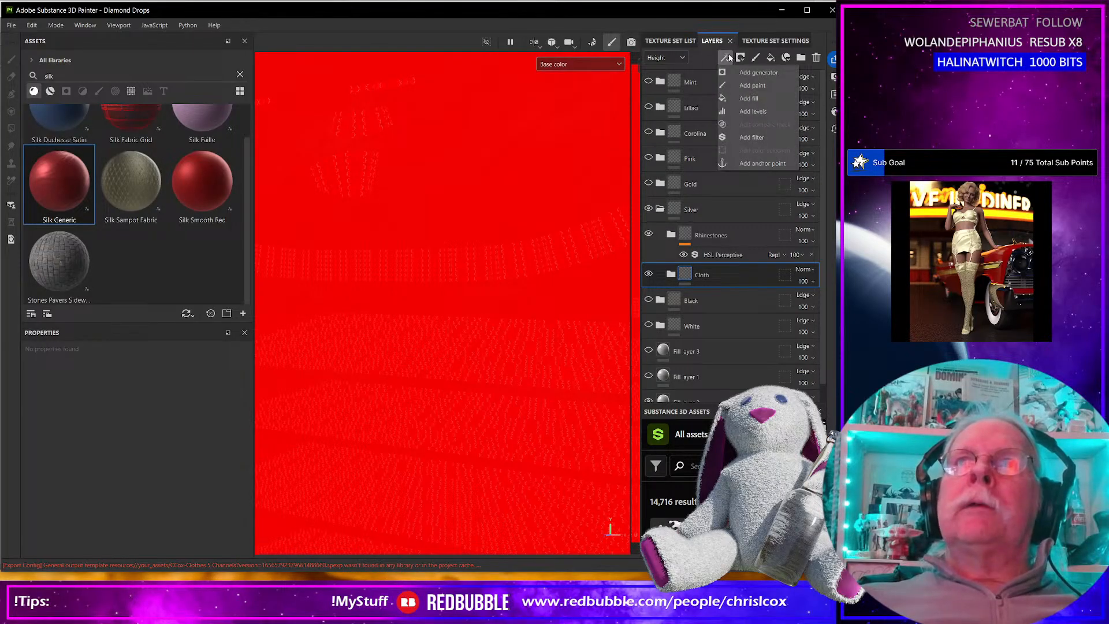
pyautogui.click(747, 138)
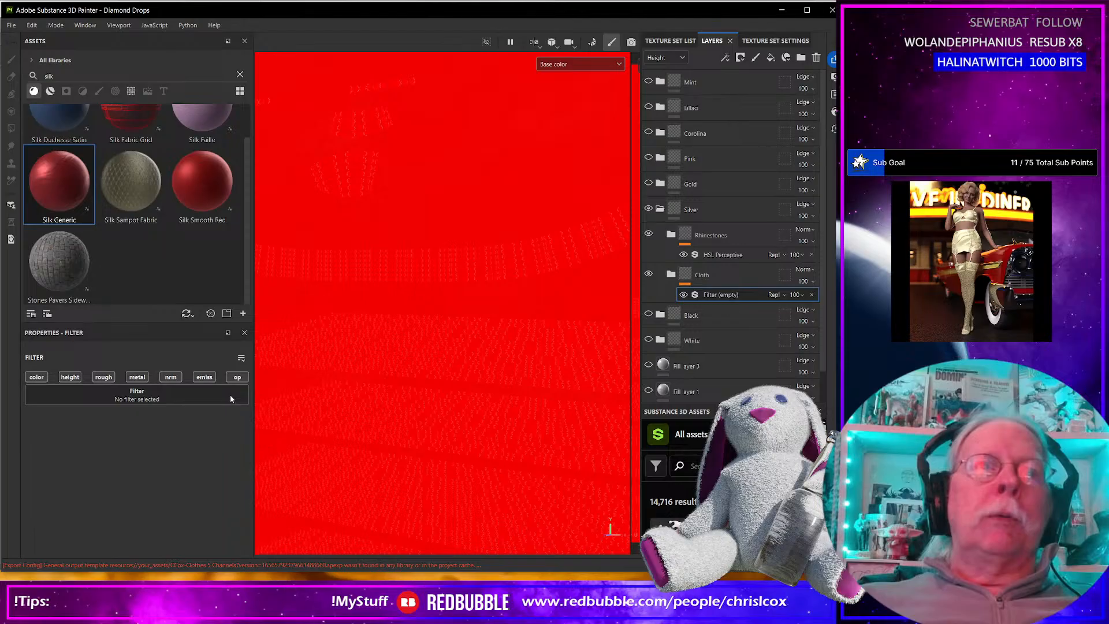
pyautogui.click(230, 397)
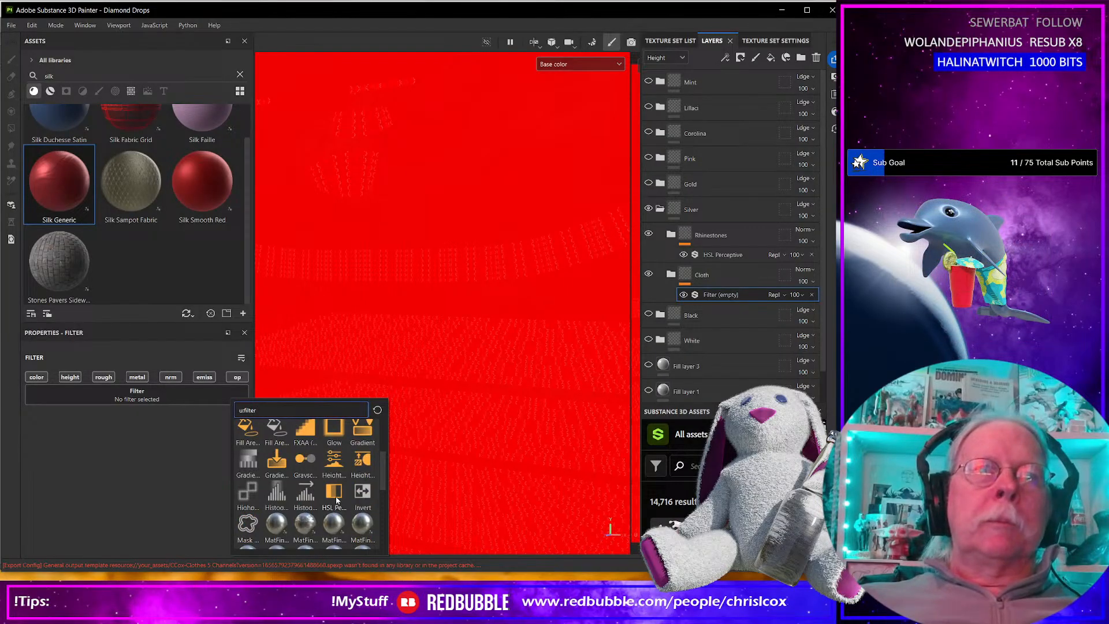
pyautogui.click(334, 494)
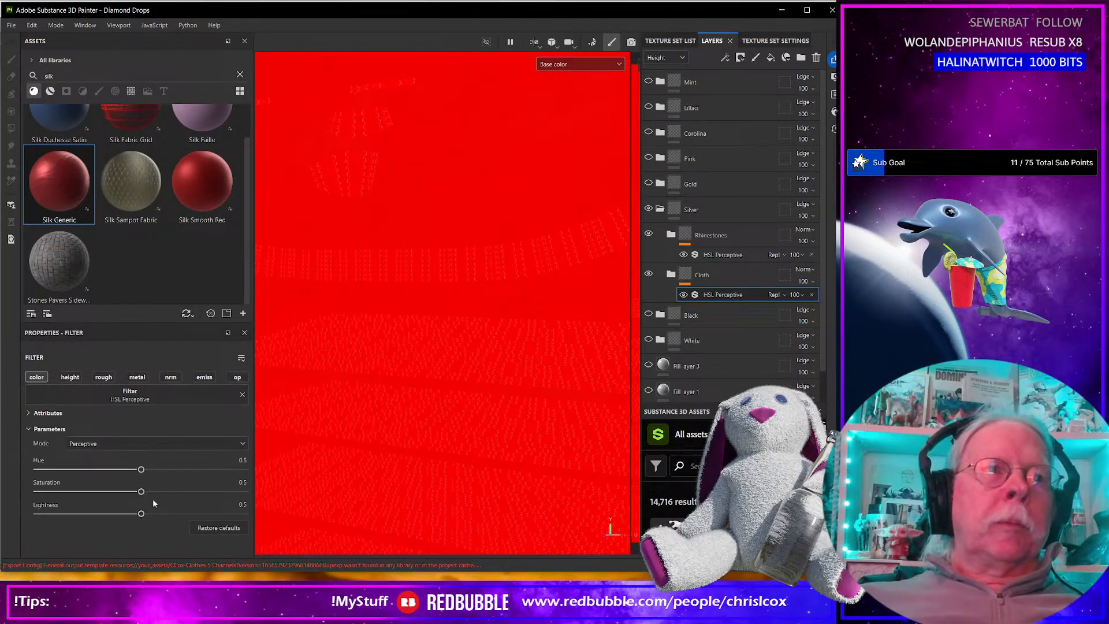
# Set Silver's Cloth filter to hue 0.314, saturation 0.079, lightness 0.754 and its Rhinestones filter to hue 0.335, saturation 0.149, lightness 0.793.
pyautogui.moveTo(141, 469); pyautogui.dragTo(53, 491)
pyautogui.moveTo(140, 513); pyautogui.dragTo(194, 514)
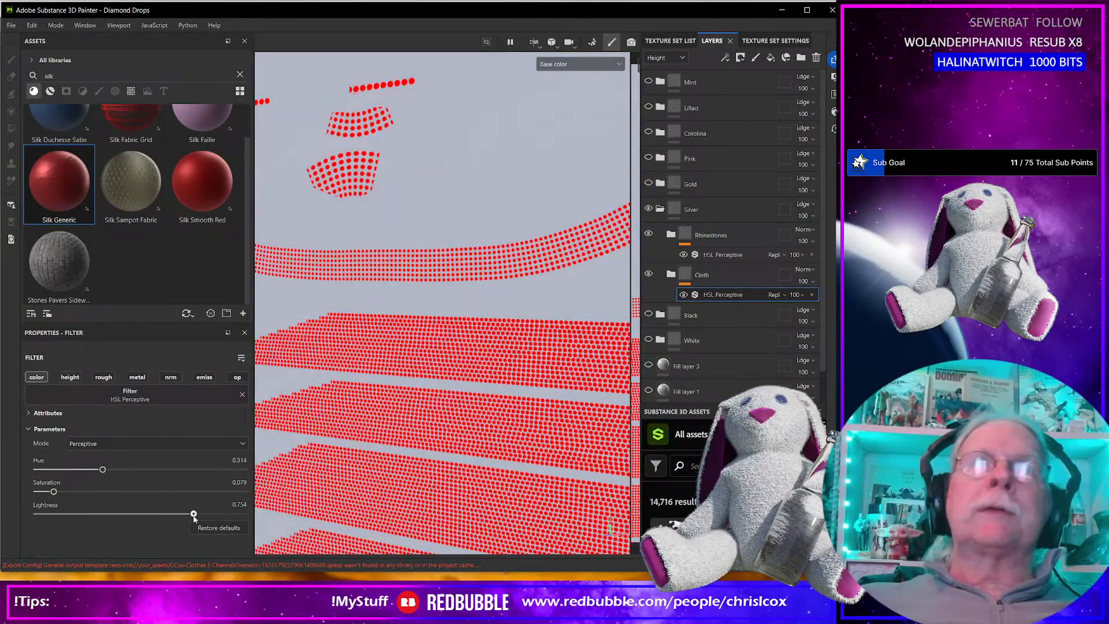
pyautogui.click(727, 254)
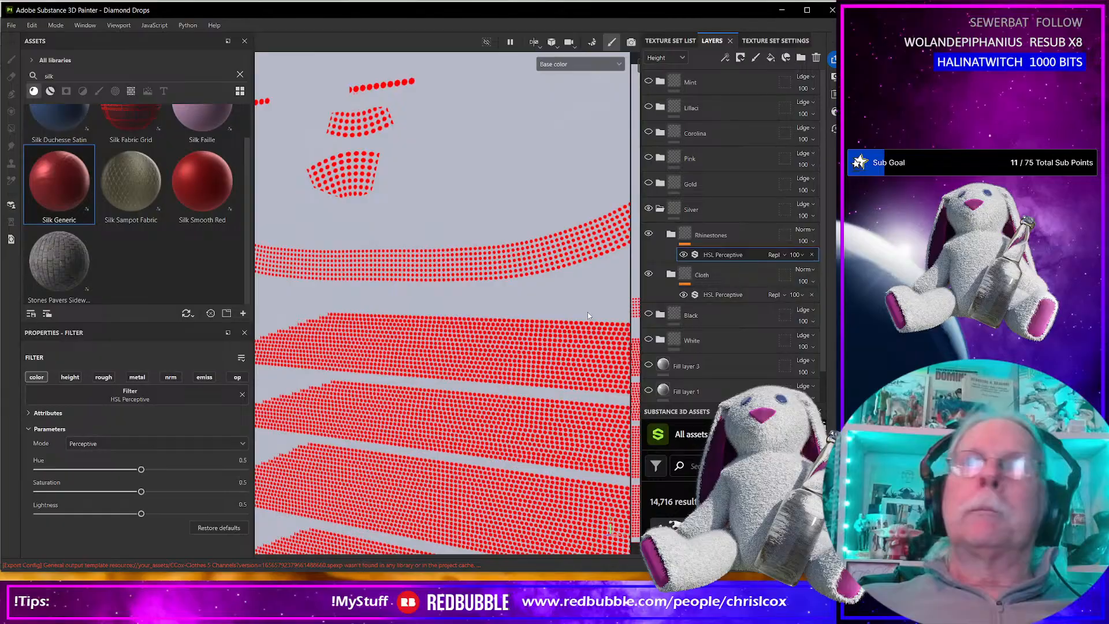
pyautogui.moveTo(140, 514); pyautogui.dragTo(108, 468)
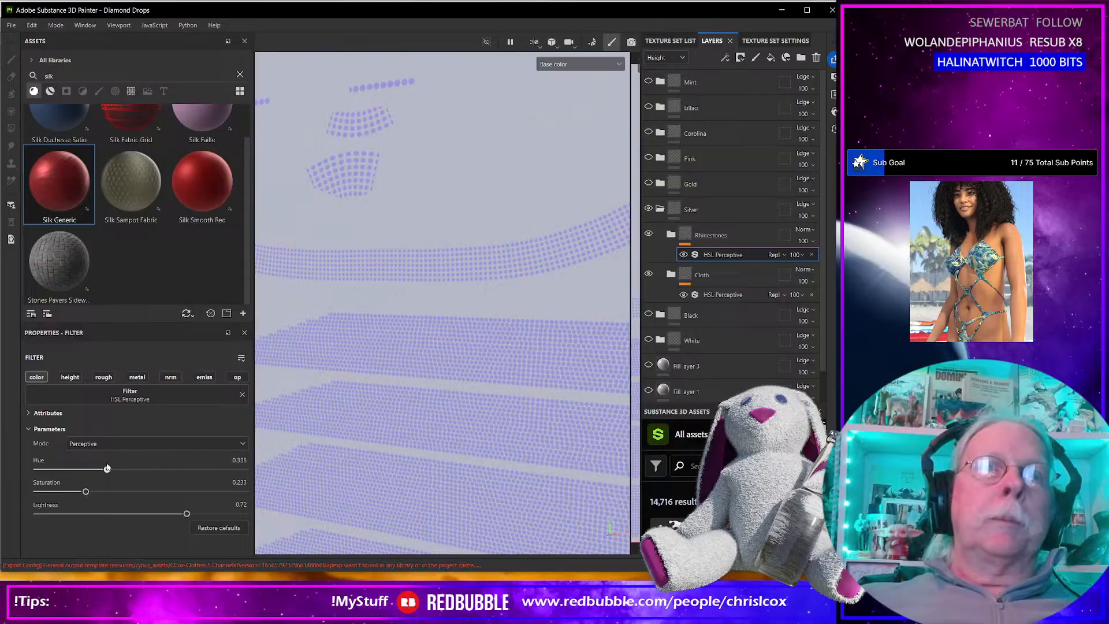
pyautogui.moveTo(187, 514); pyautogui.dragTo(201, 514)
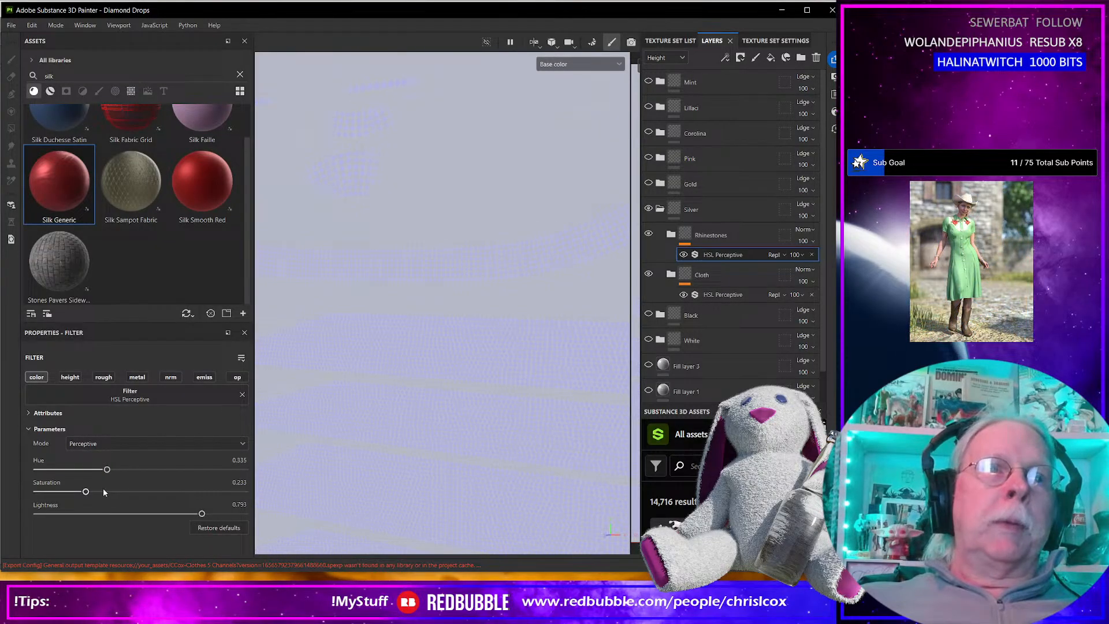
pyautogui.moveTo(87, 492); pyautogui.dragTo(68, 490)
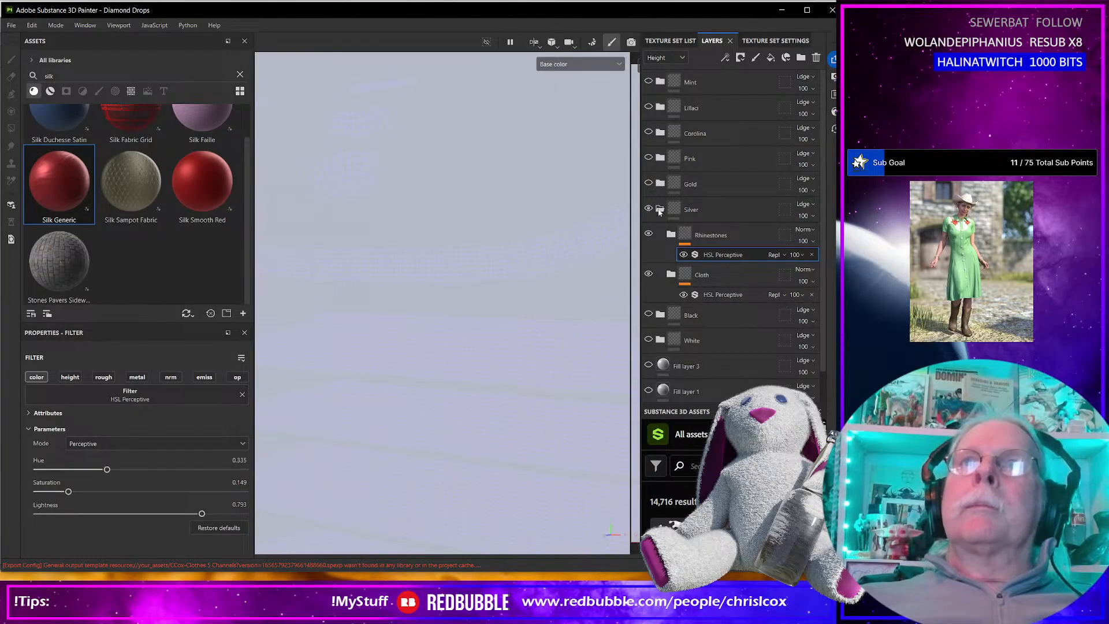
# Switch the visible, expanded folder from Silver to Black and add an HSL Perceptive filter to Black's Cloth folder.
pyautogui.click(659, 209)
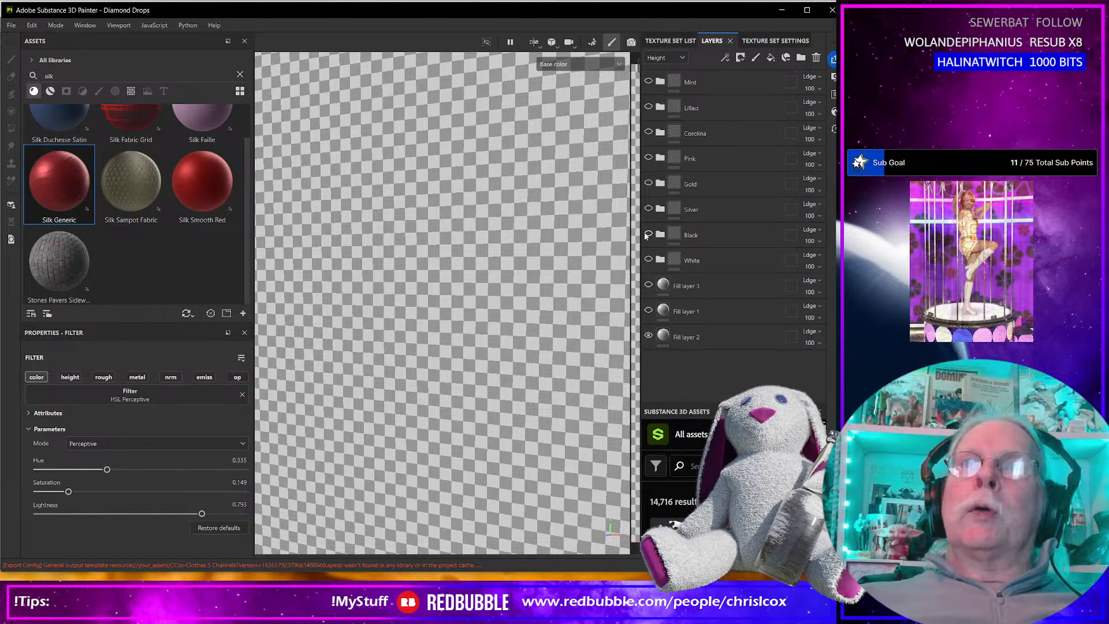
pyautogui.click(660, 234)
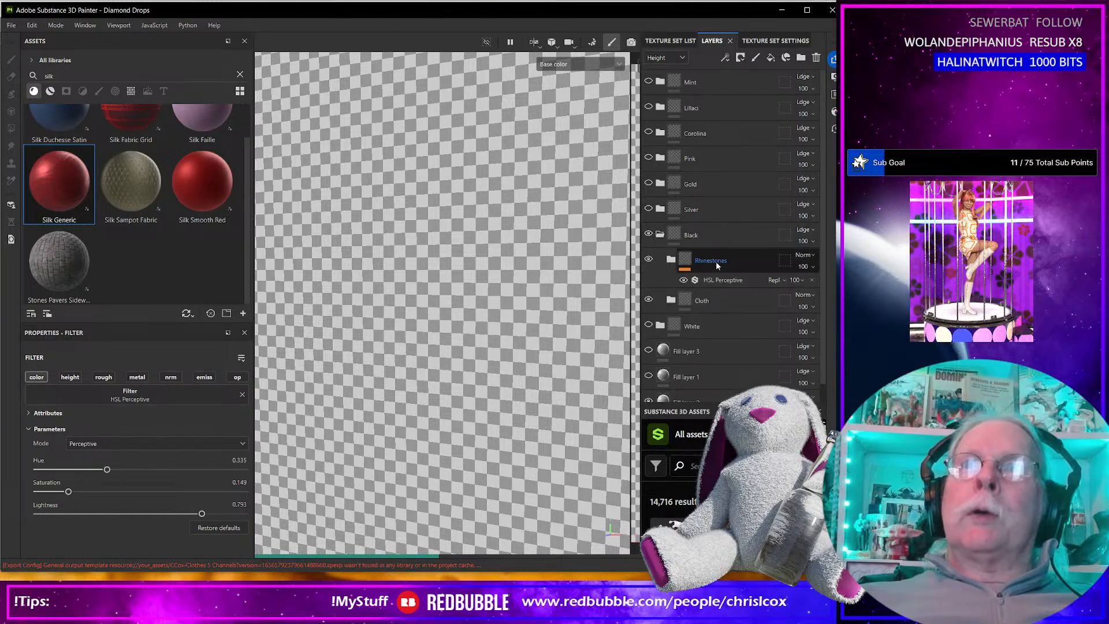
pyautogui.click(715, 296)
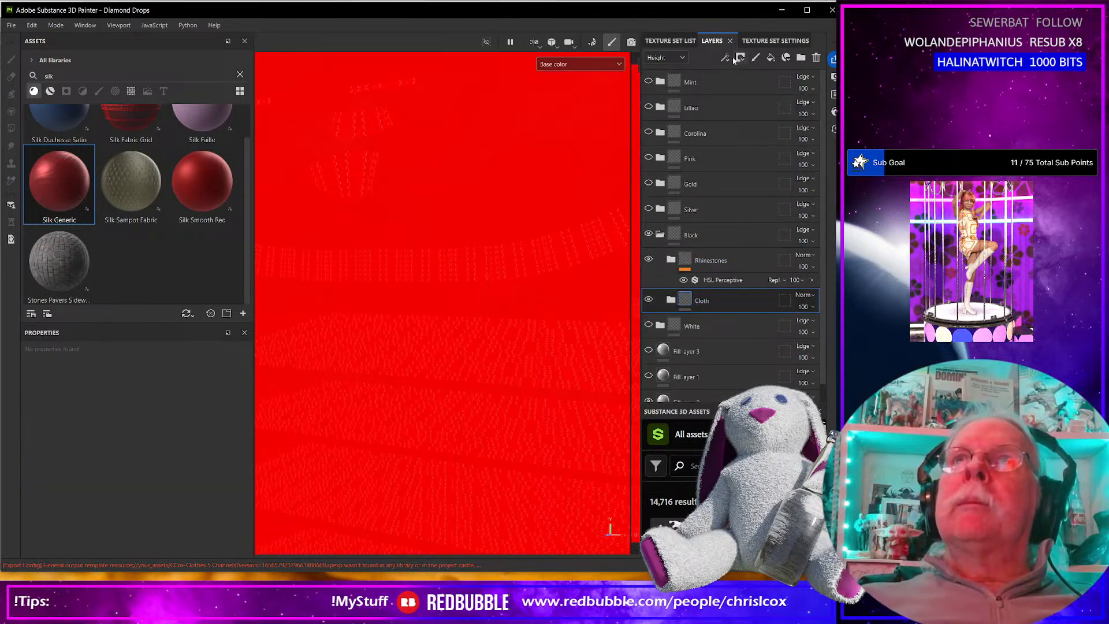
pyautogui.click(739, 58)
pyautogui.click(751, 137)
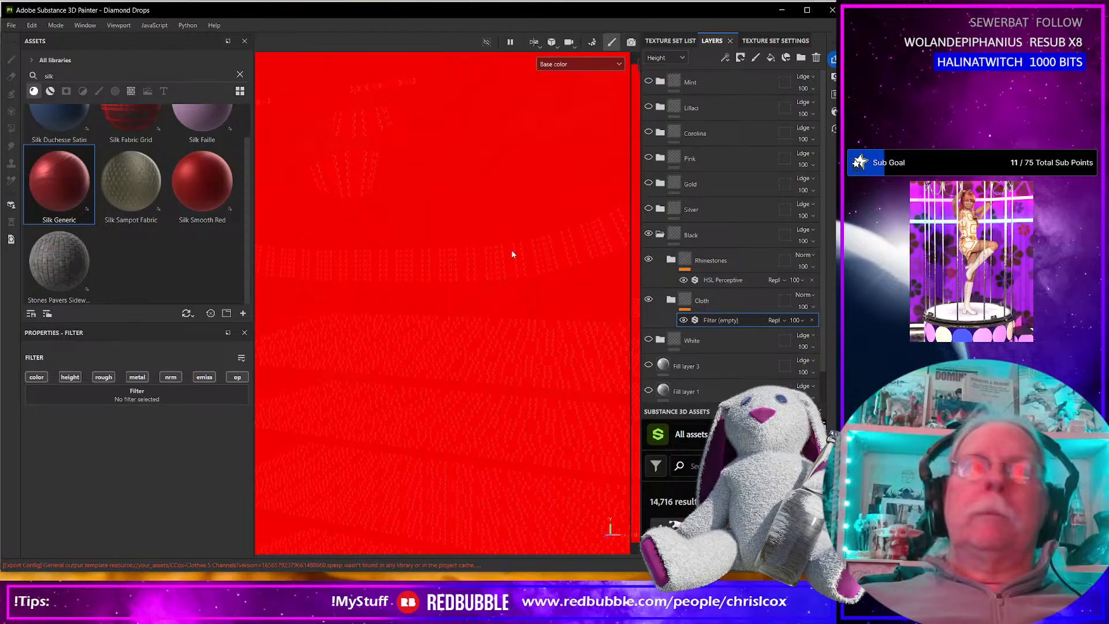
pyautogui.click(220, 391)
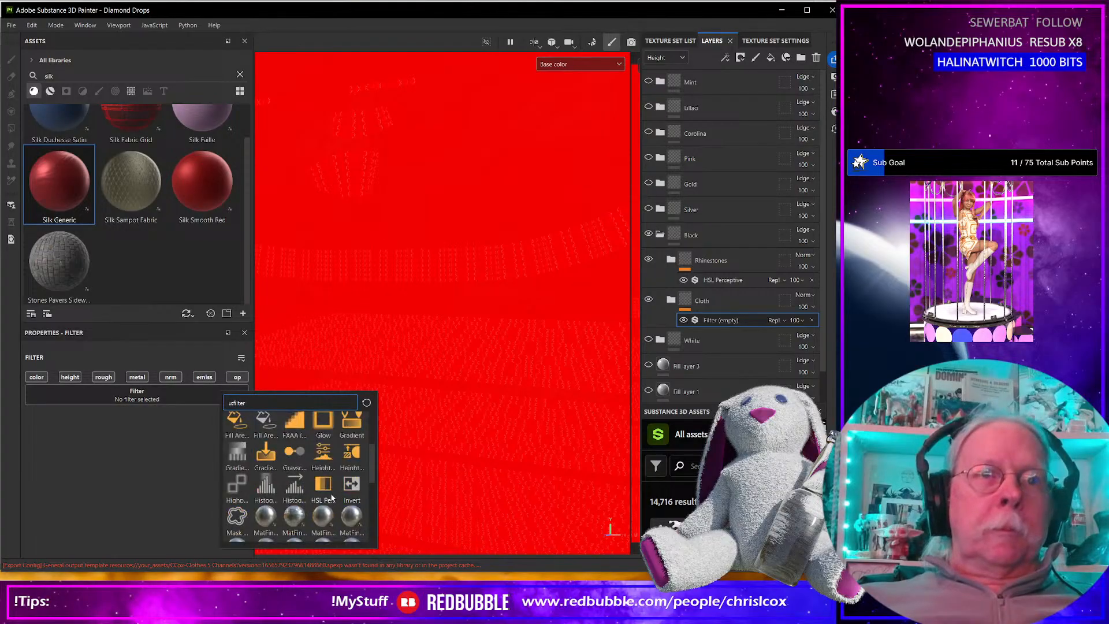
pyautogui.scroll(5, 327, 494)
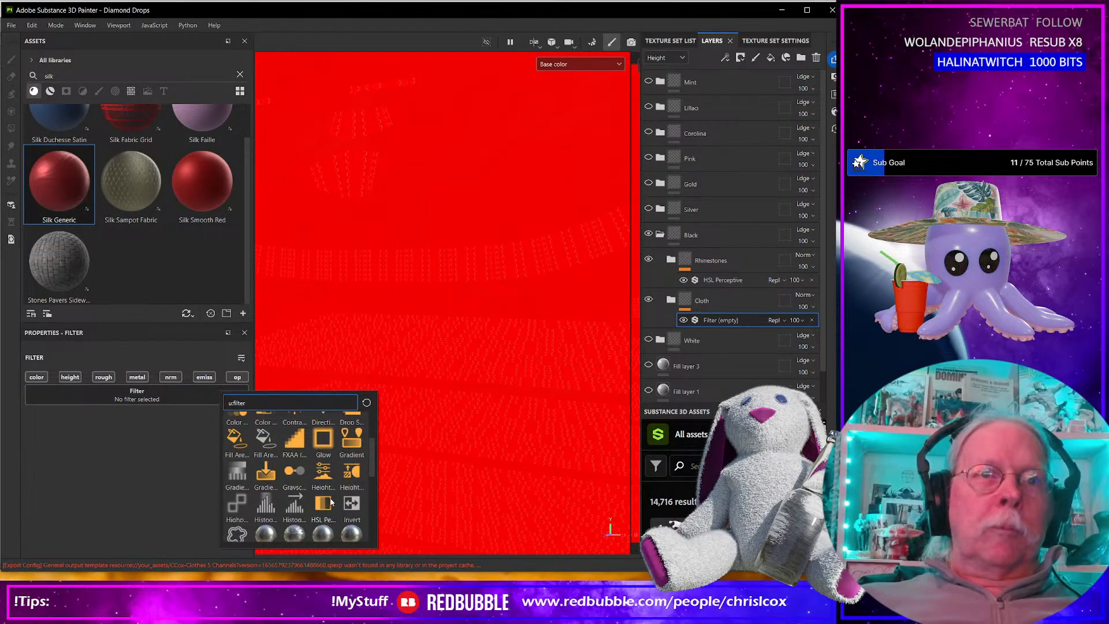
pyautogui.click(323, 504)
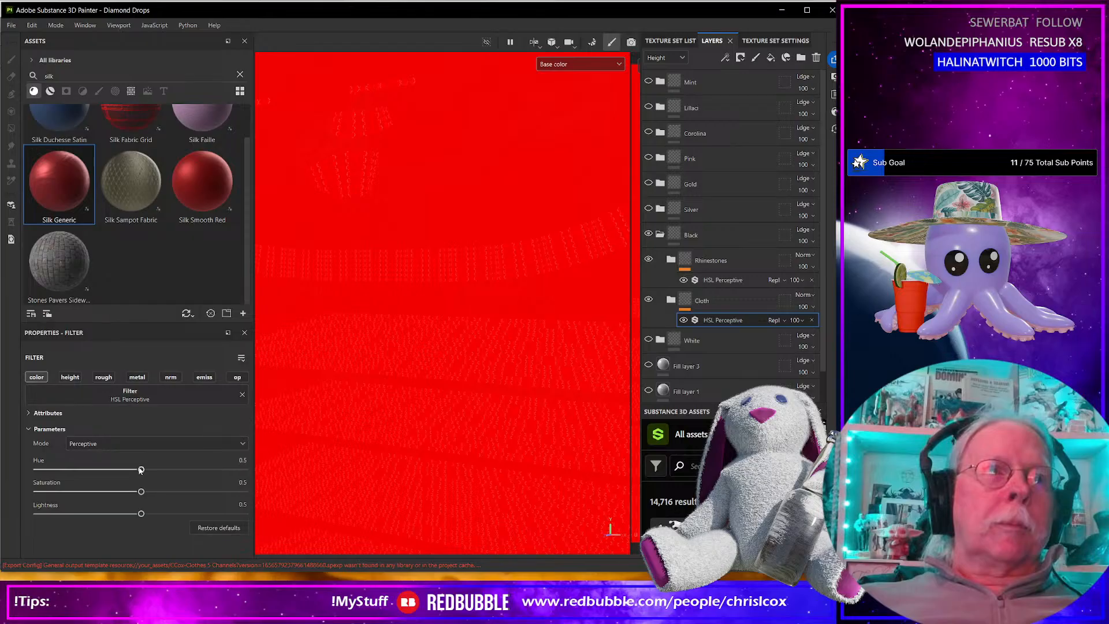
# Set Black's Cloth filter to saturation 0, lightness 0.079 and its Rhinestones filter to saturation 0, lightness 0.084.
pyautogui.moveTo(141, 493); pyautogui.dragTo(36, 492)
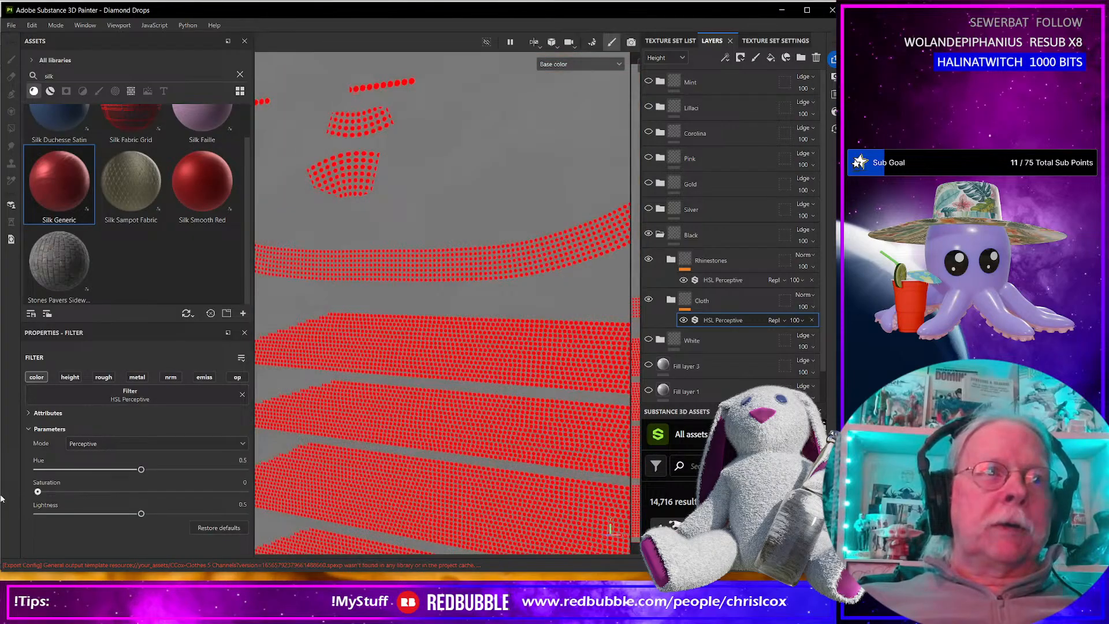
pyautogui.moveTo(142, 514); pyautogui.dragTo(54, 514)
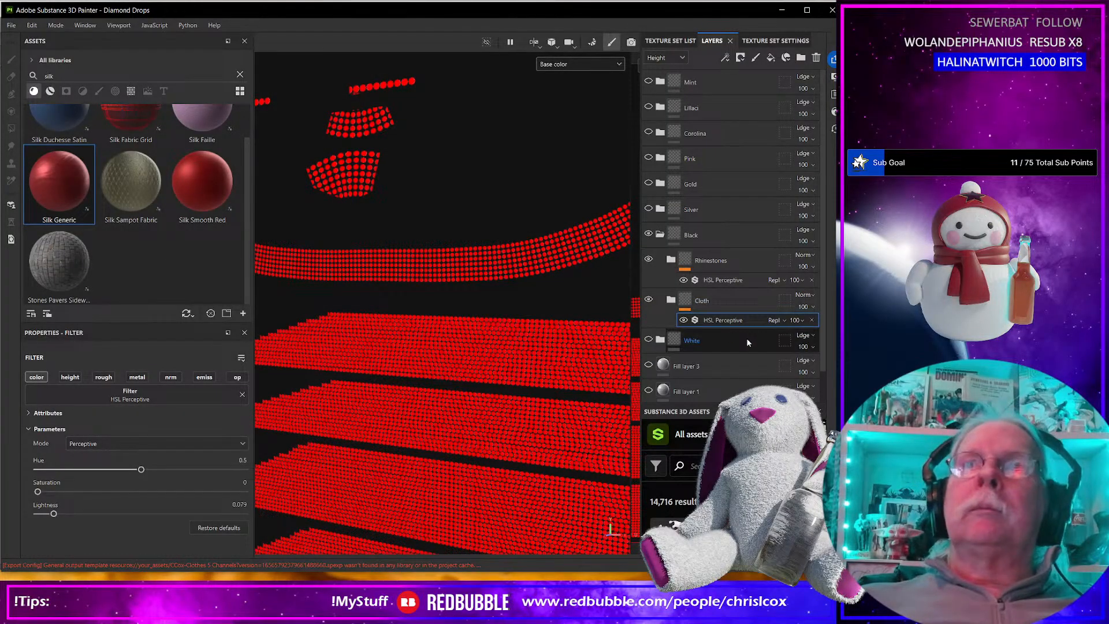
pyautogui.click(716, 281)
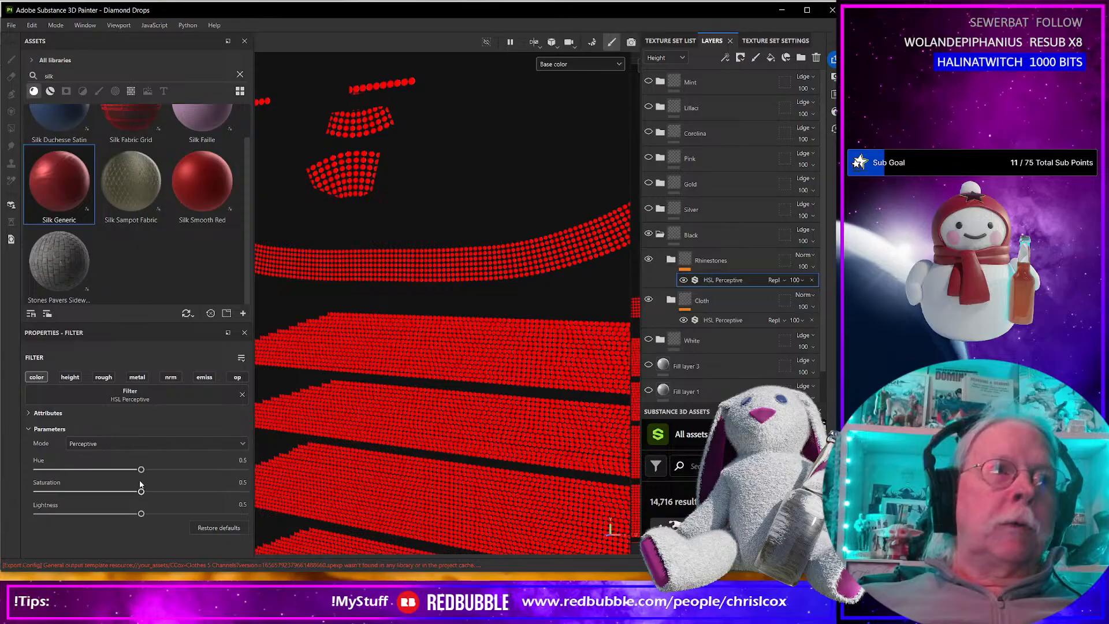
pyautogui.moveTo(141, 492); pyautogui.dragTo(38, 492)
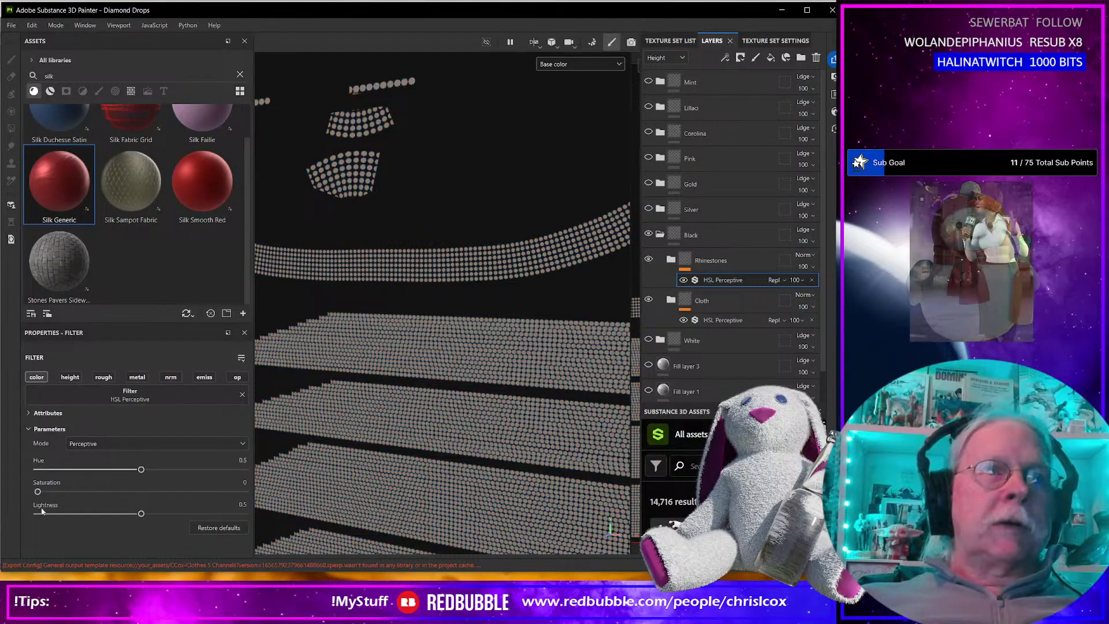
pyautogui.moveTo(141, 515); pyautogui.dragTo(55, 513)
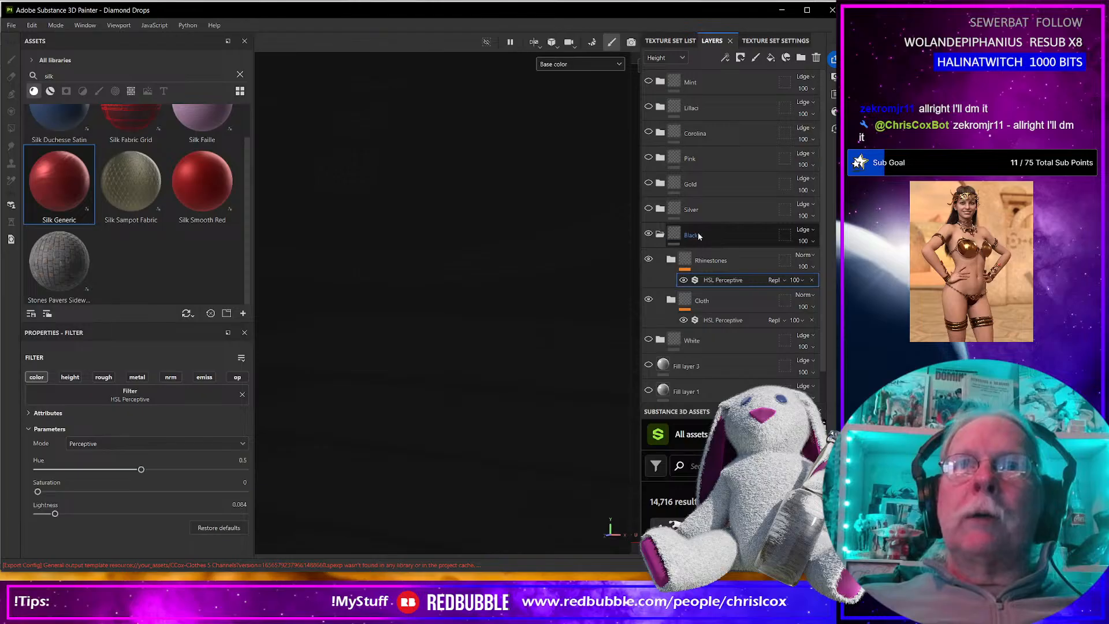
# Collapse and hide the Black folder, then show the White folder and expand it.
pyautogui.click(659, 233)
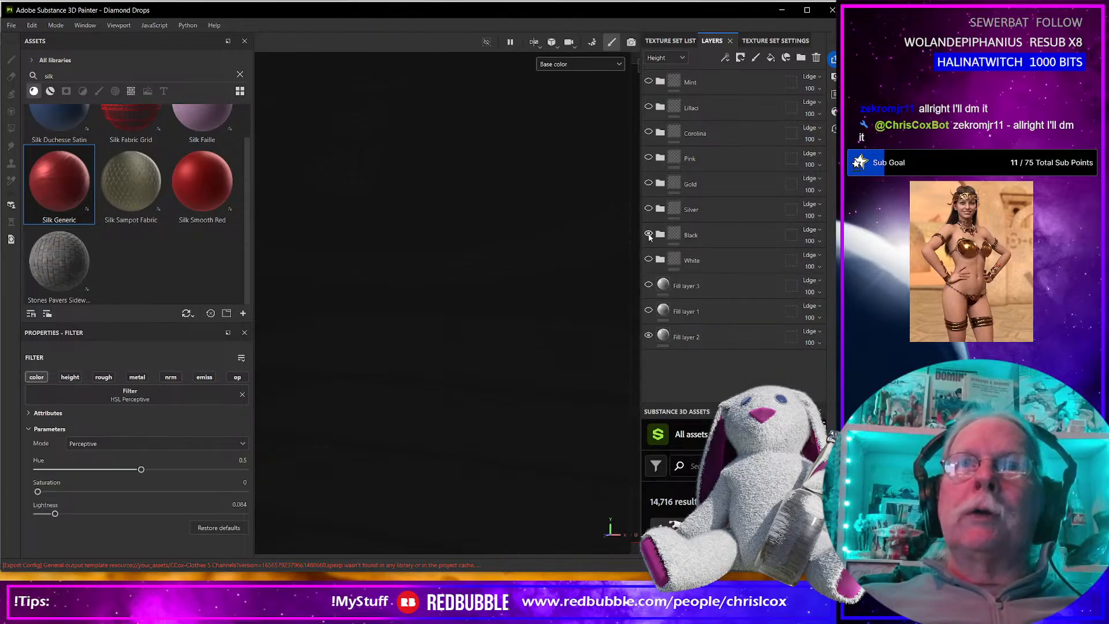
pyautogui.click(659, 260)
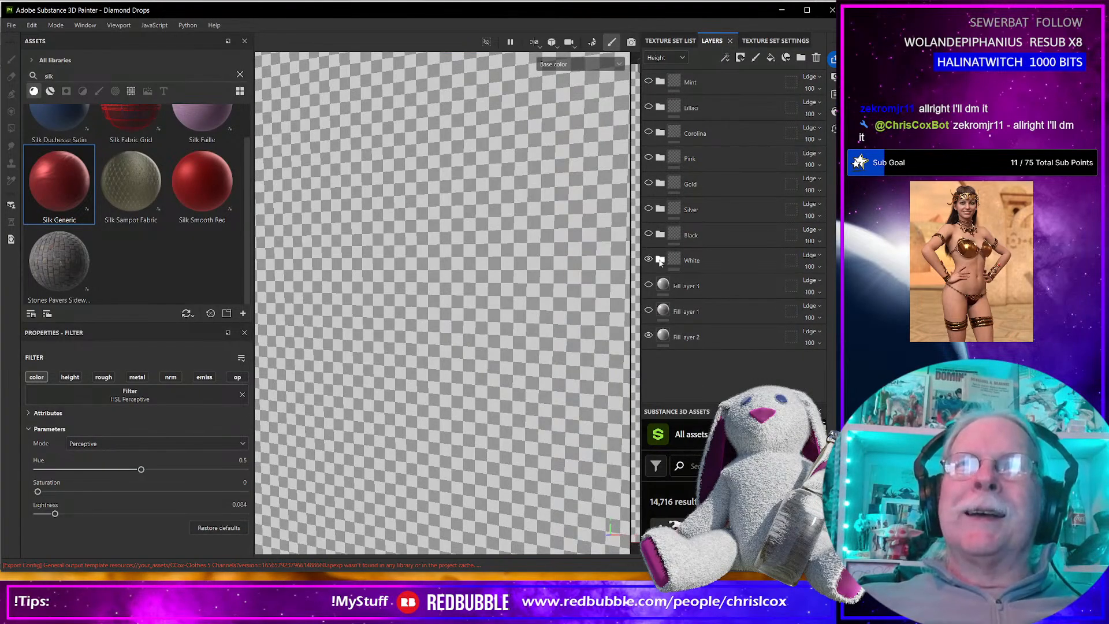
pyautogui.click(726, 261)
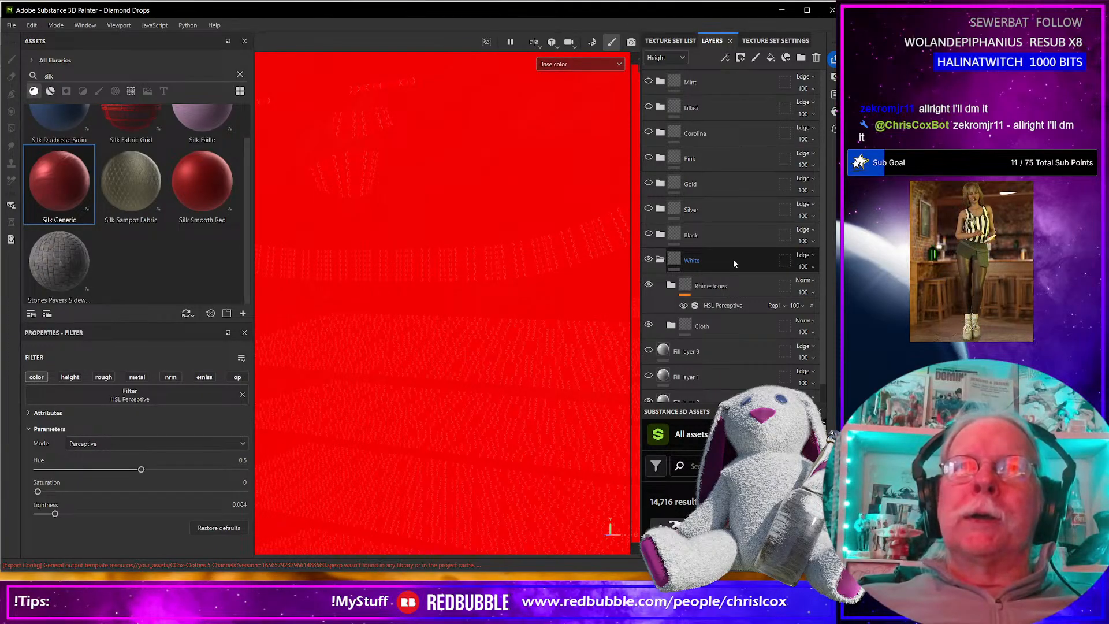
# Add an HSL Perceptive filter to the Cloth folder inside the White variant.
pyautogui.click(715, 326)
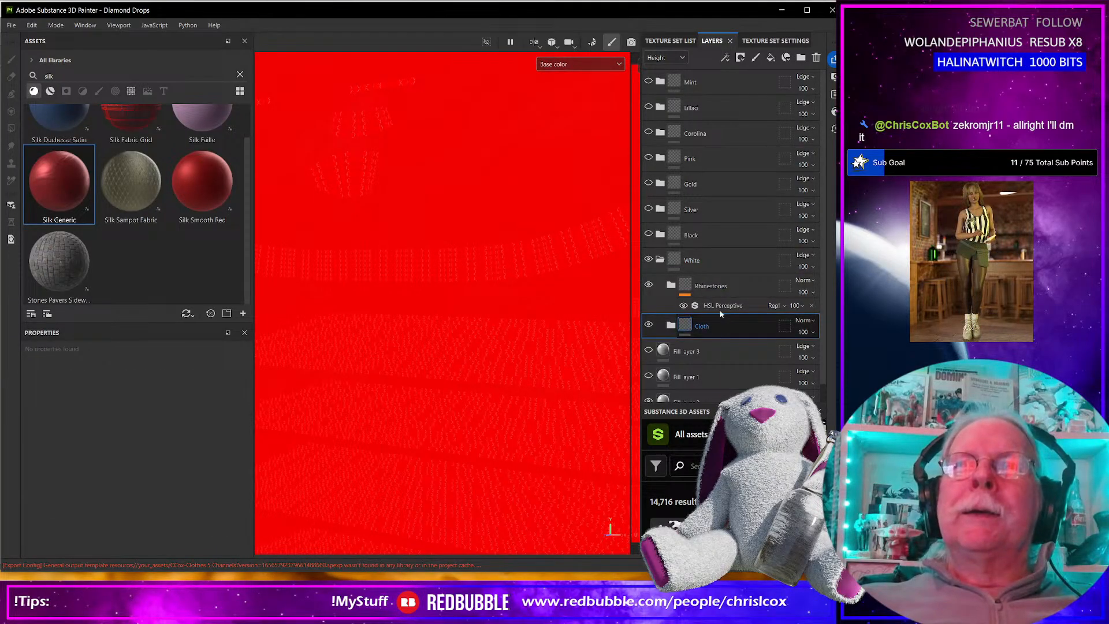
pyautogui.click(739, 58)
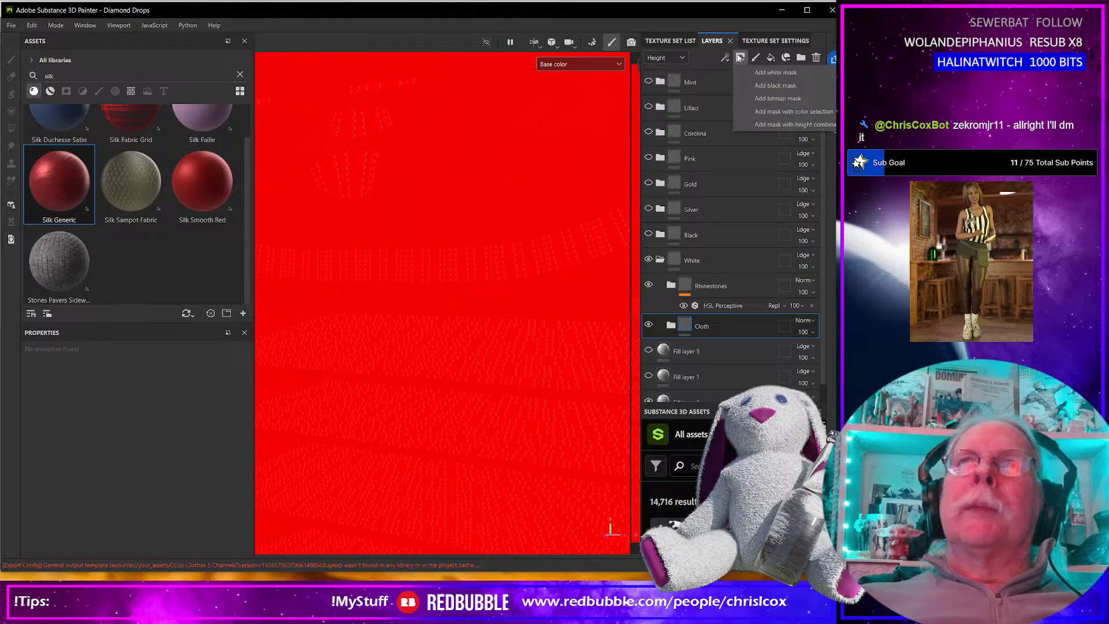
pyautogui.click(724, 58)
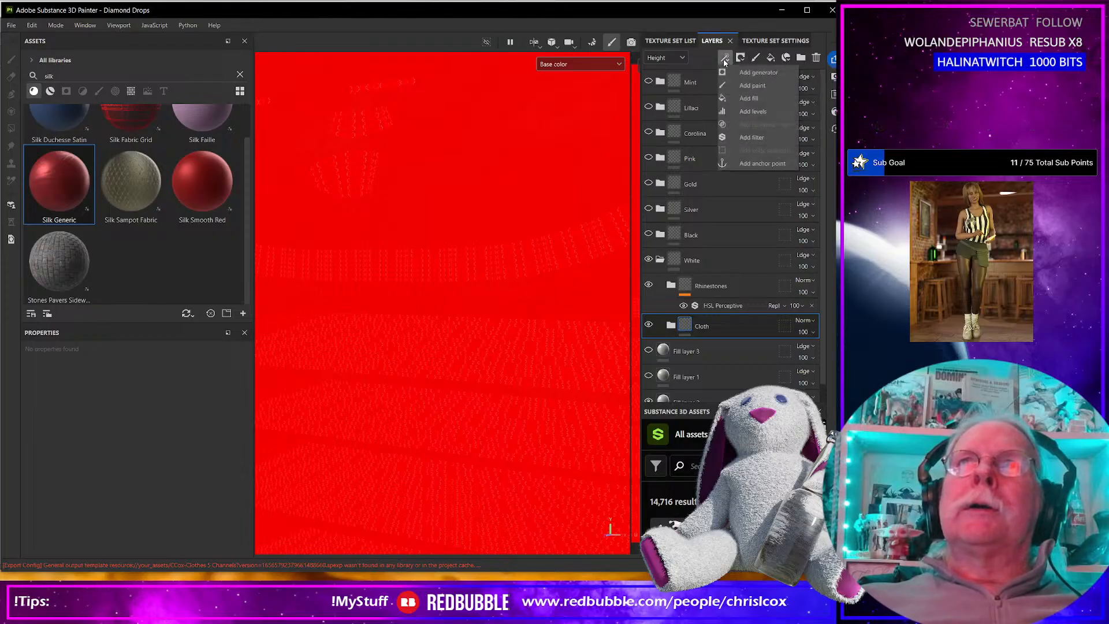
pyautogui.click(744, 136)
pyautogui.click(207, 399)
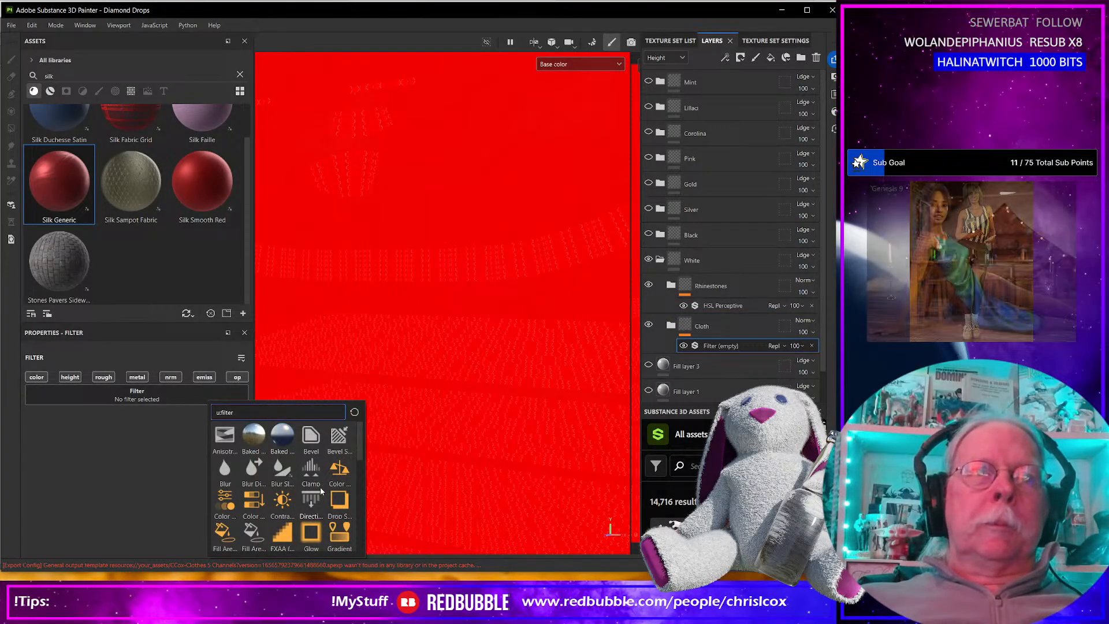
pyautogui.scroll(-3, 321, 491)
pyautogui.click(309, 498)
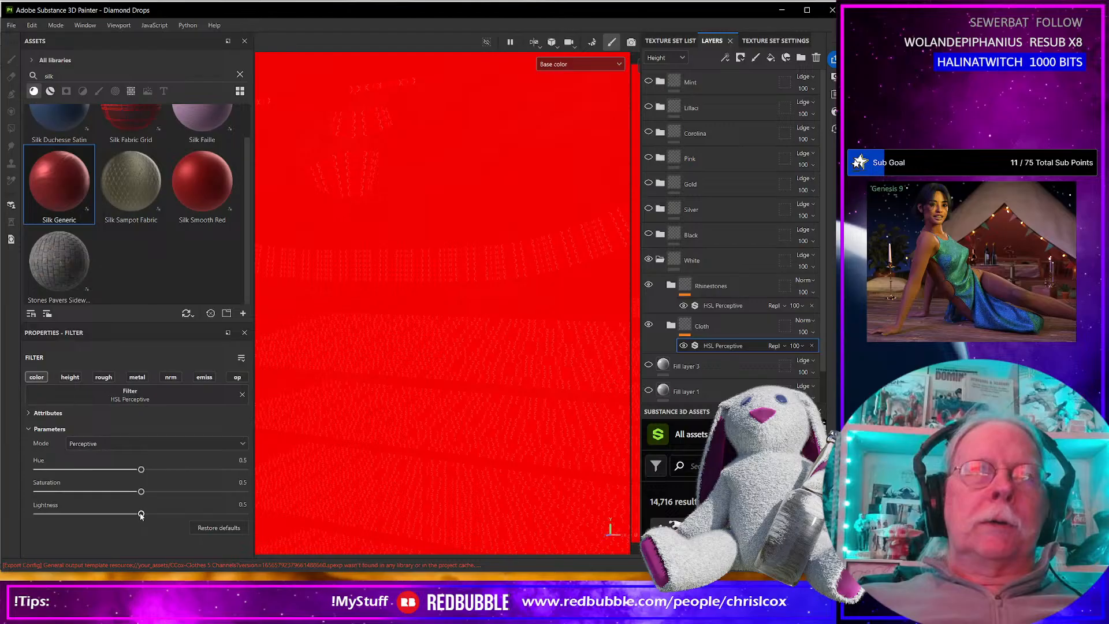
# Set White's Cloth filter to saturation 0, lightness 0.764 and its Rhinestones filter to saturation 0, lightness 0.882.
pyautogui.moveTo(141, 491); pyautogui.dragTo(4, 491)
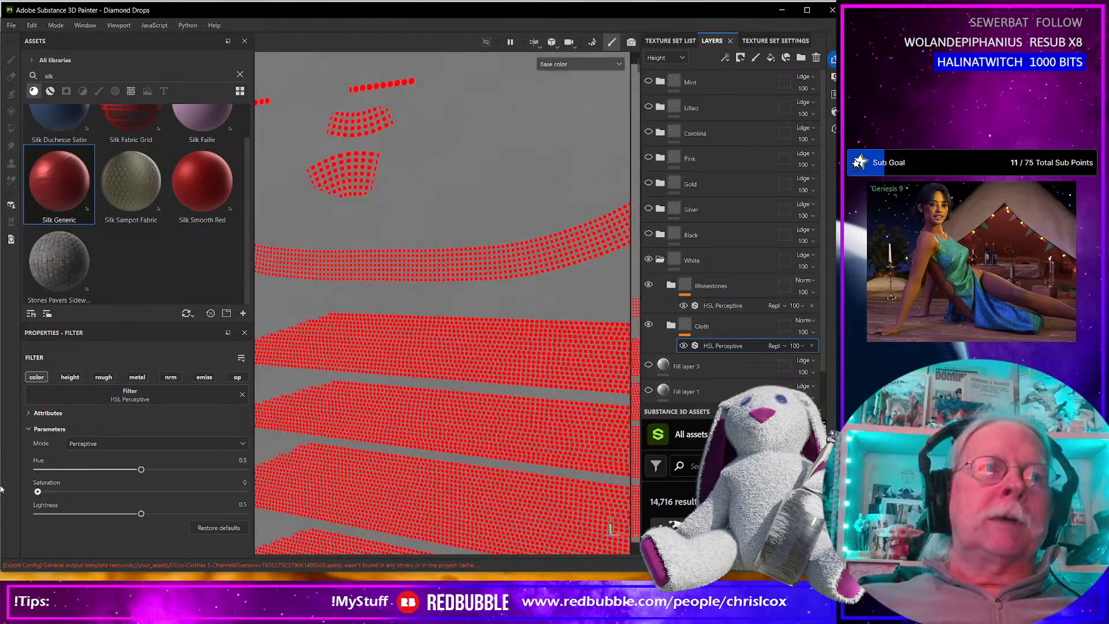
pyautogui.moveTo(141, 514); pyautogui.dragTo(197, 521)
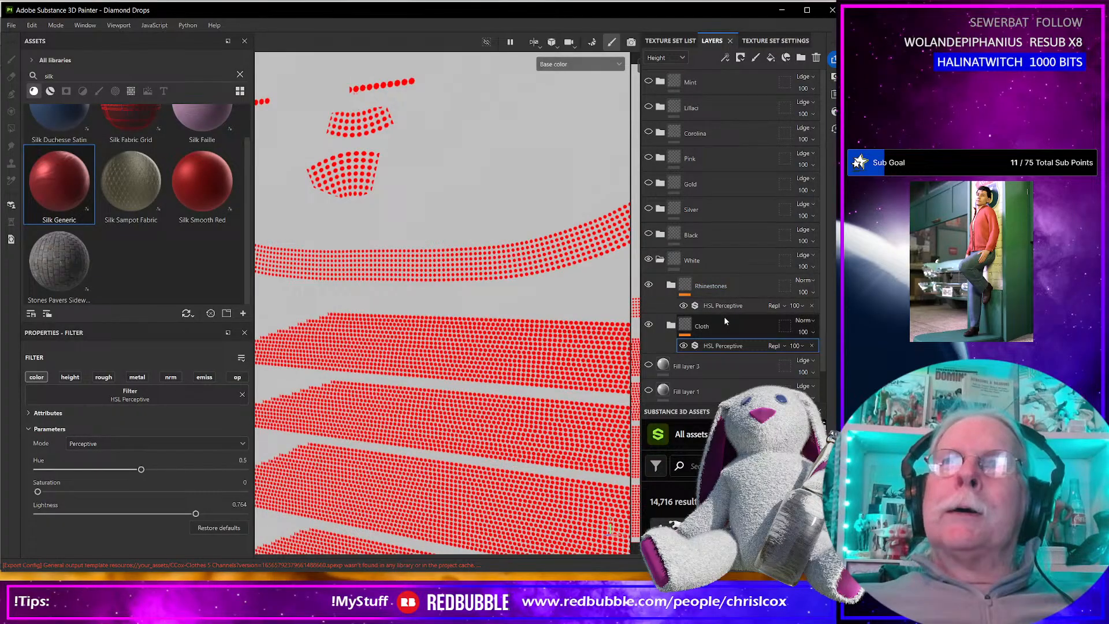
pyautogui.click(710, 305)
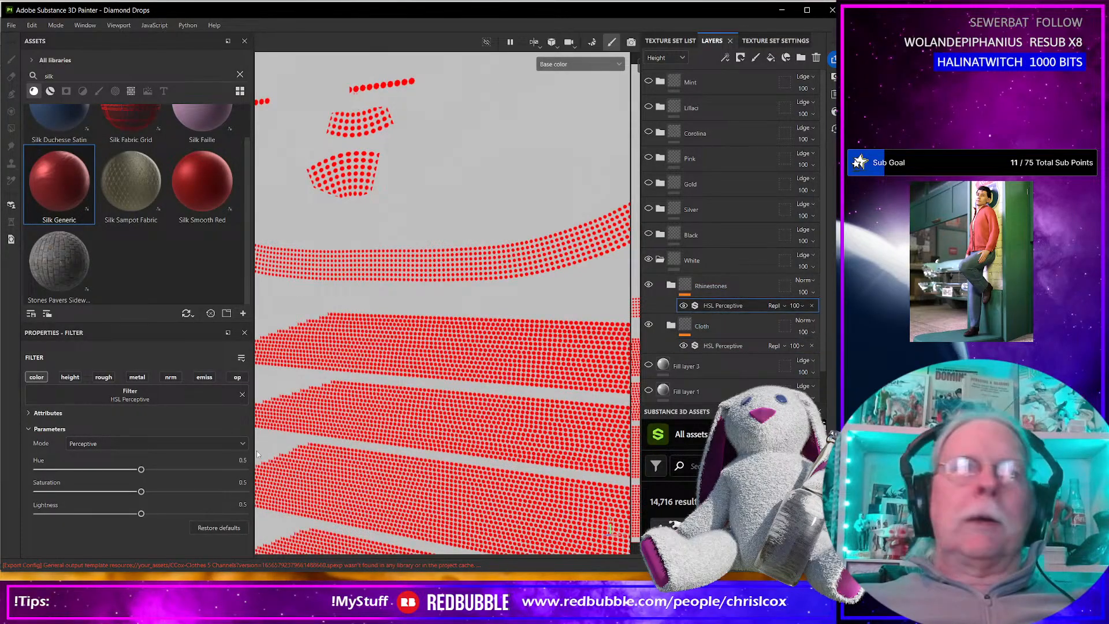
pyautogui.moveTo(141, 512); pyautogui.dragTo(220, 512)
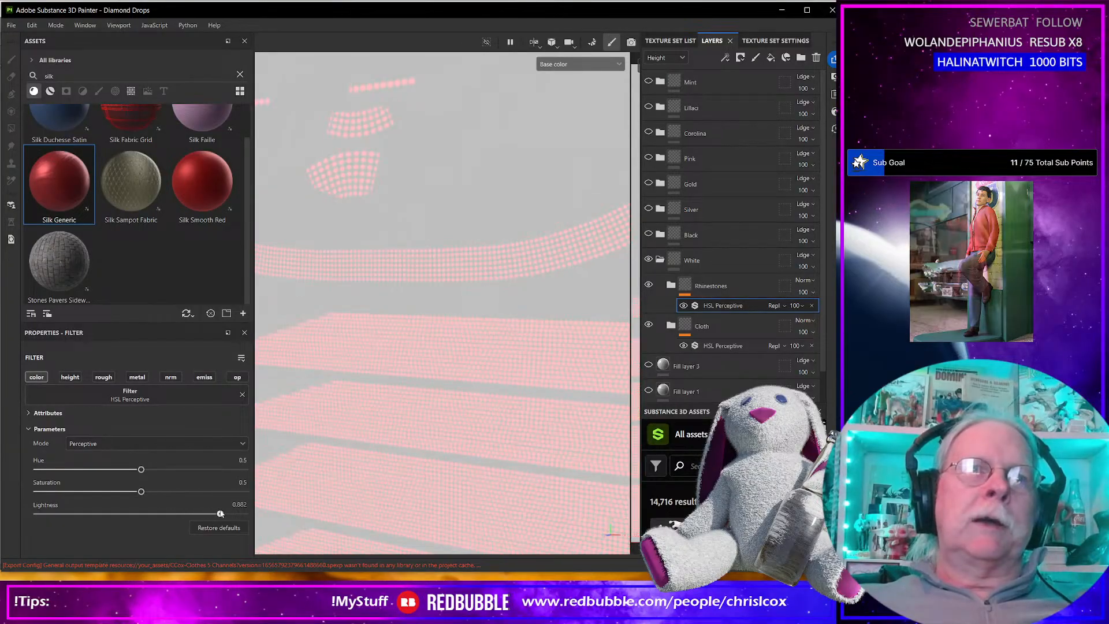
pyautogui.moveTo(140, 491); pyautogui.dragTo(24, 488)
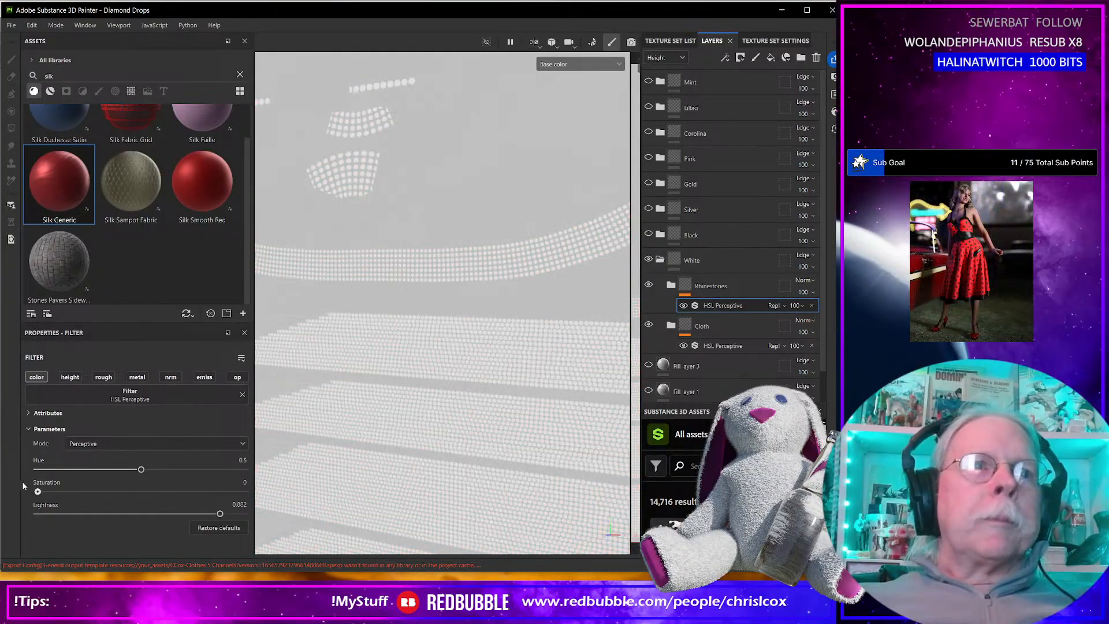
# Collapse the White folder and quit Substance 3D Painter.
pyautogui.scroll(-6, 526, 400)
pyautogui.moveTo(693, 370); pyautogui.dragTo(678, 284)
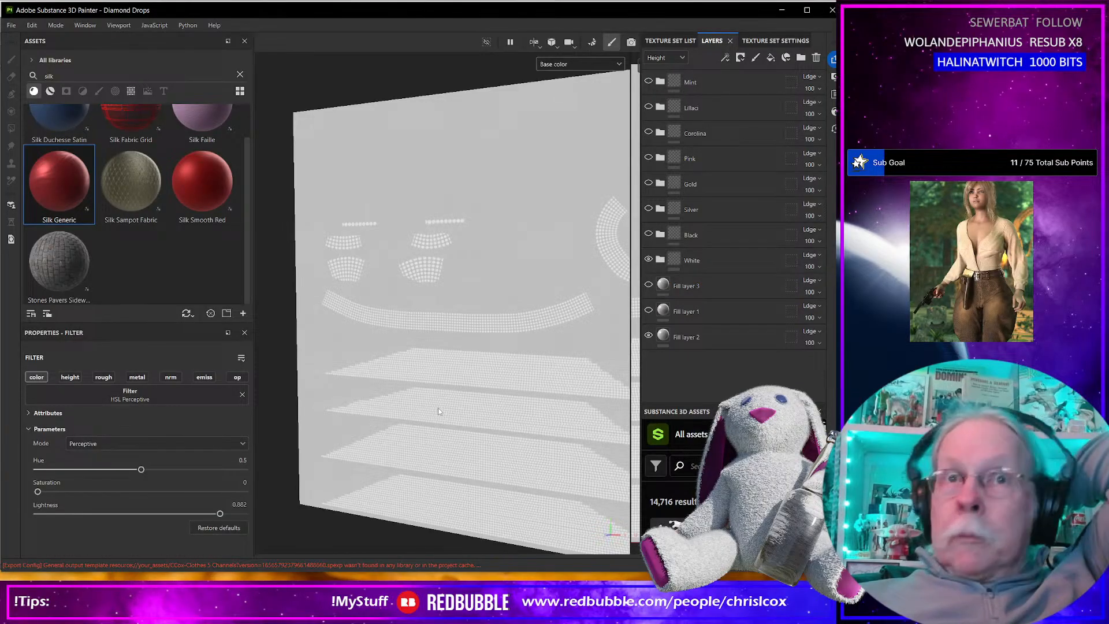
pyautogui.click(832, 8)
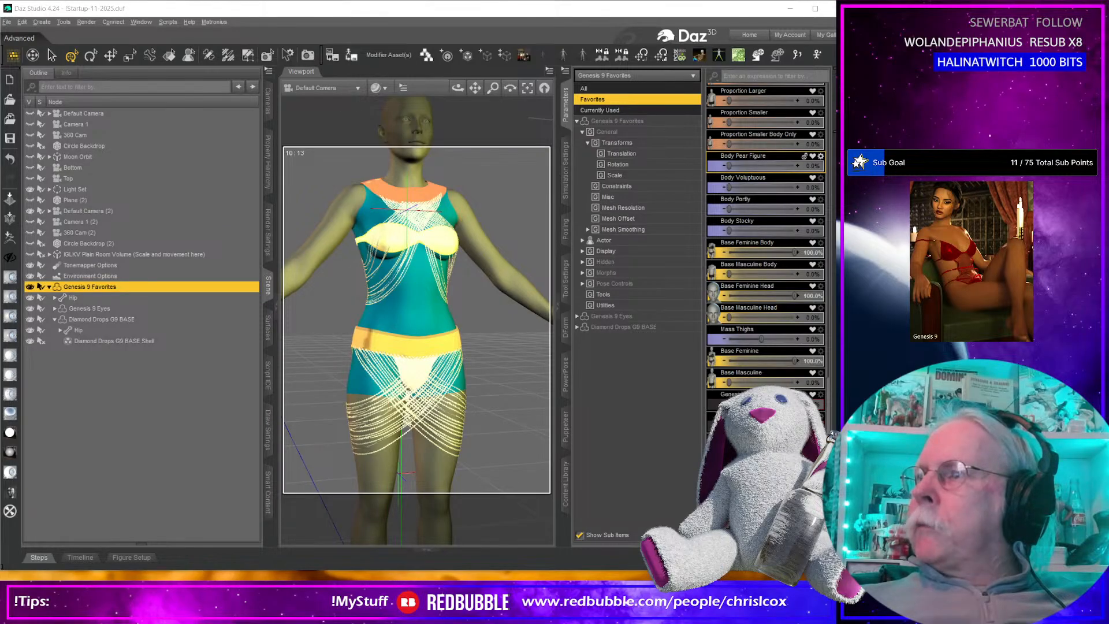
# Switch to Photoshop and quit it, saving the open document as Diamond Drops_Opacity.psd in the Diamond Drops project's WIP folder.
pyautogui.hotkey('alt', 'Tab')
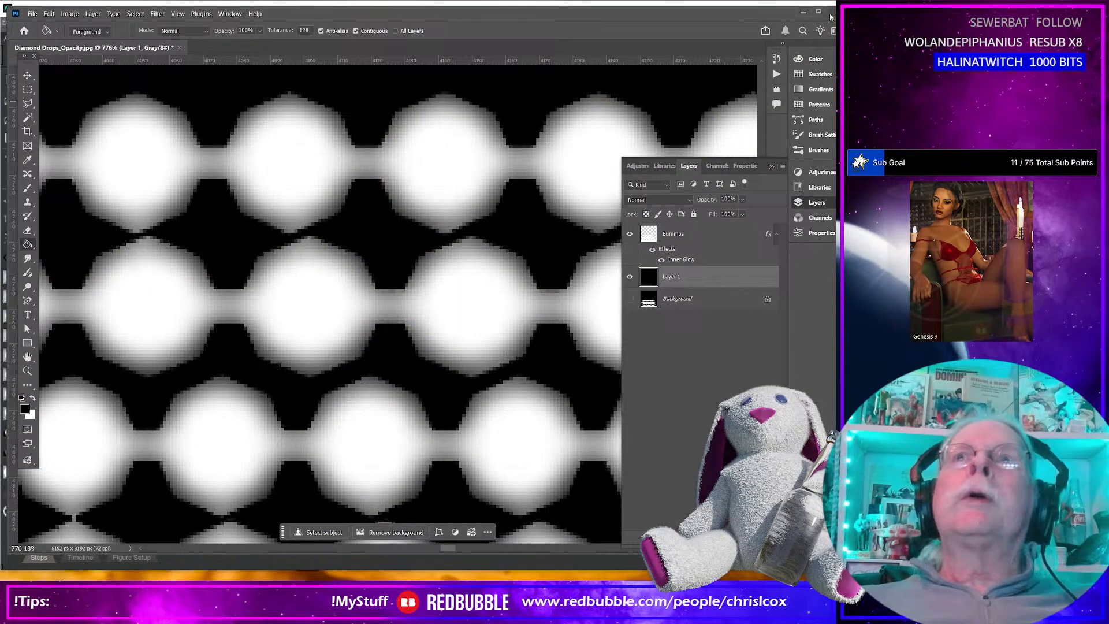
pyautogui.click(830, 12)
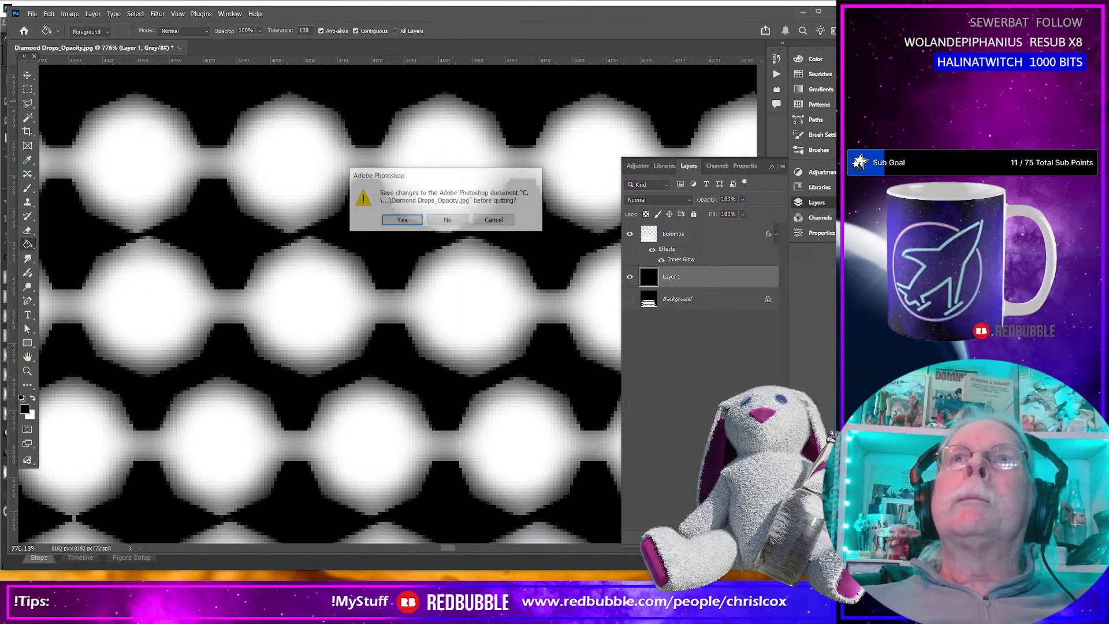
pyautogui.click(411, 221)
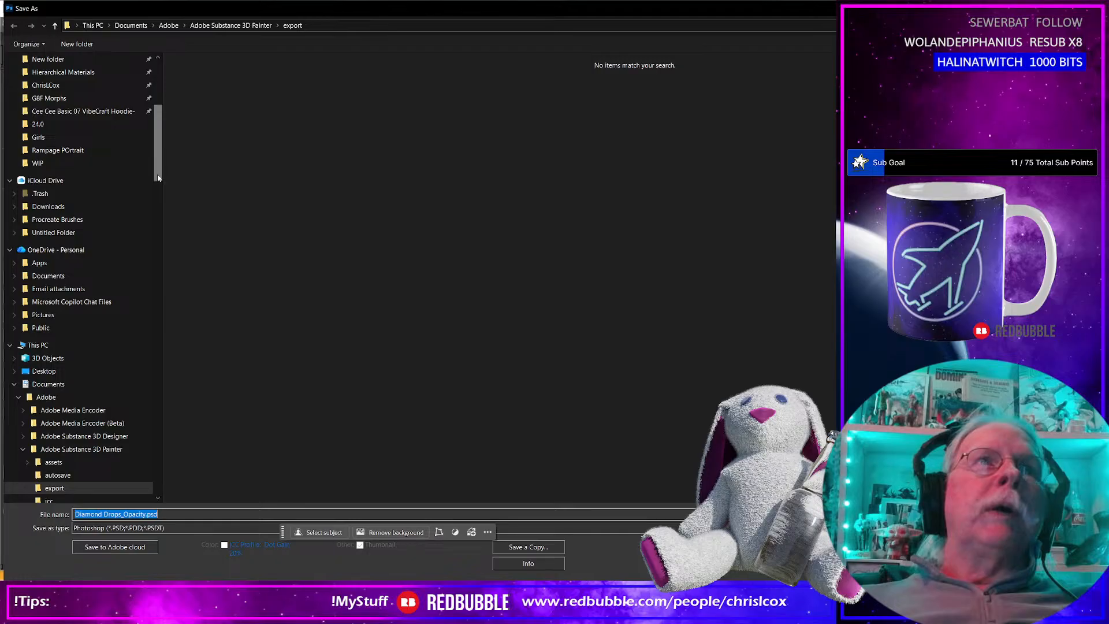
pyautogui.scroll(7, 100, 205)
pyautogui.click(37, 418)
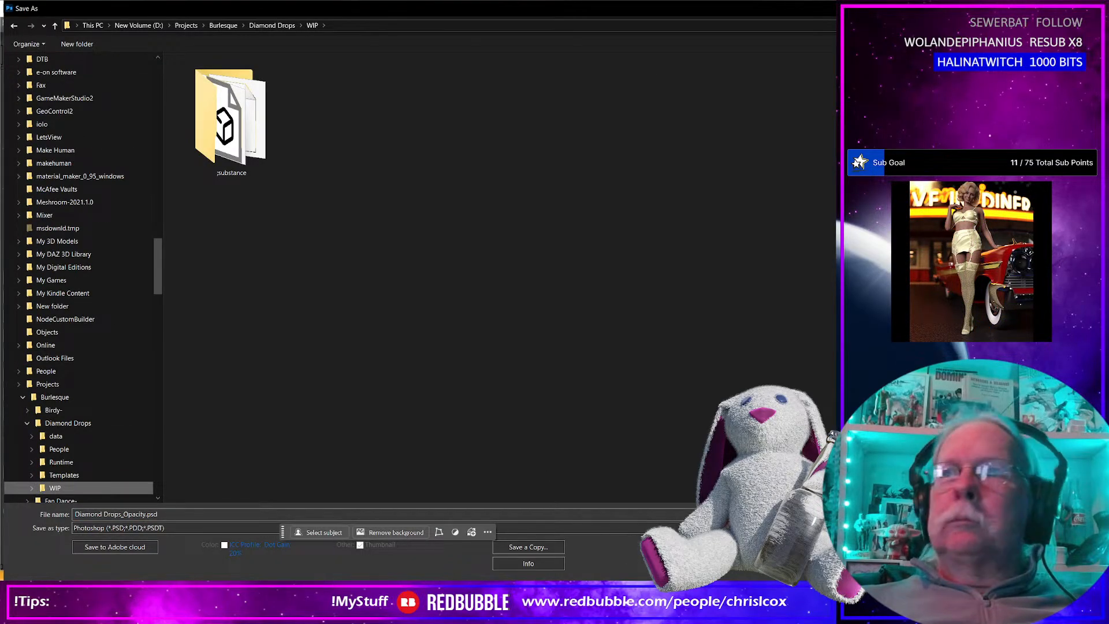
pyautogui.click(999, 587)
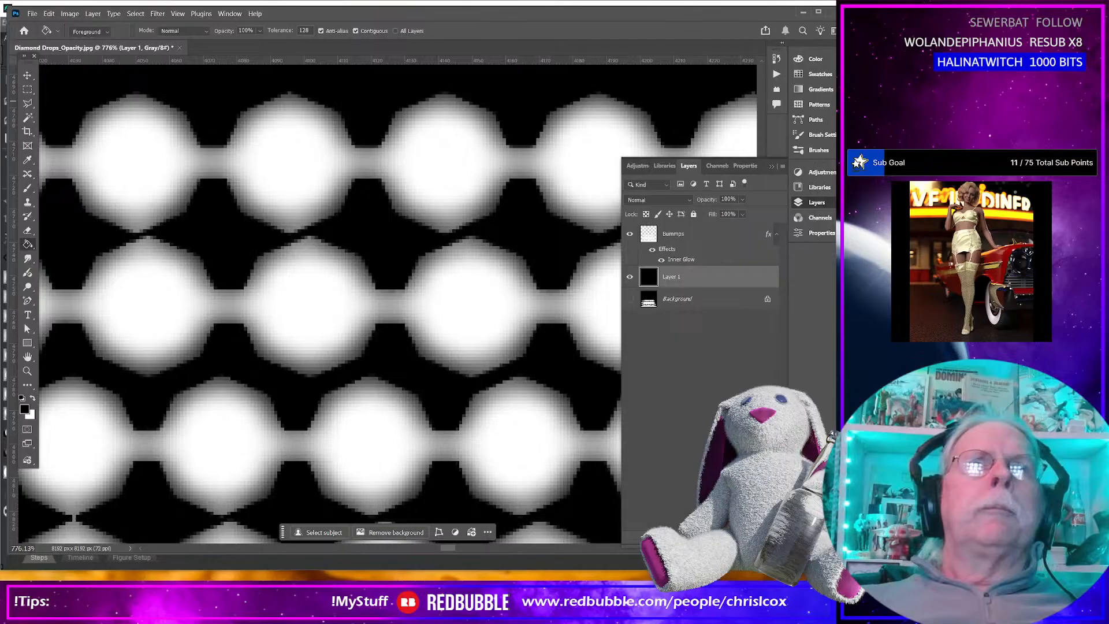
pyautogui.click(456, 240)
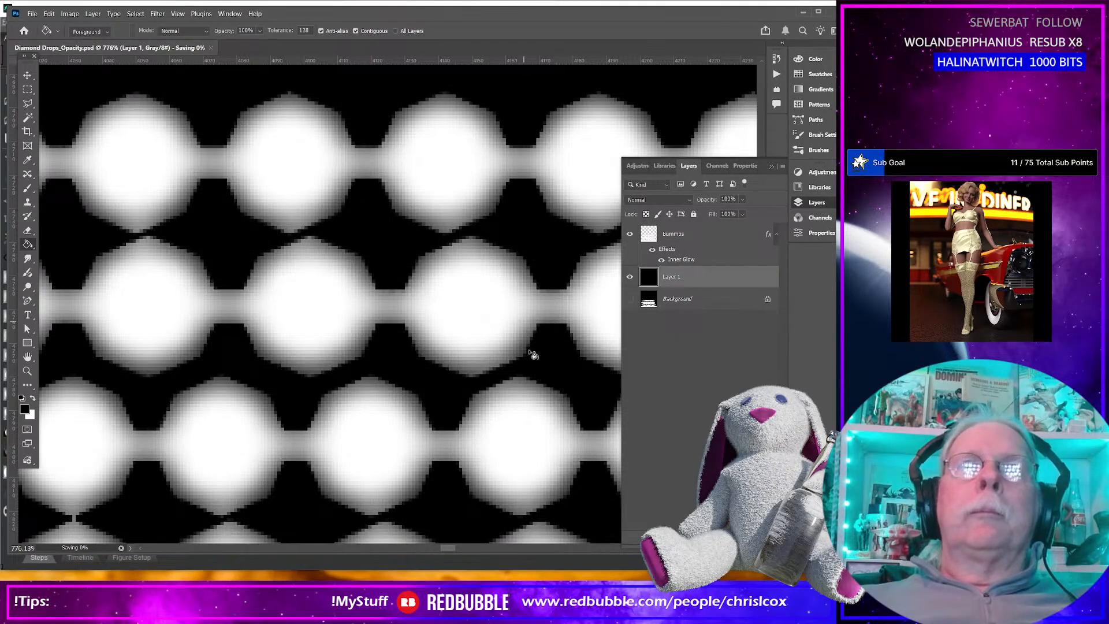
# Switch to PowerPoint and close the Promo Roseblade Portrait presentation, saving its changes.
pyautogui.hotkey('alt', 'Tab')
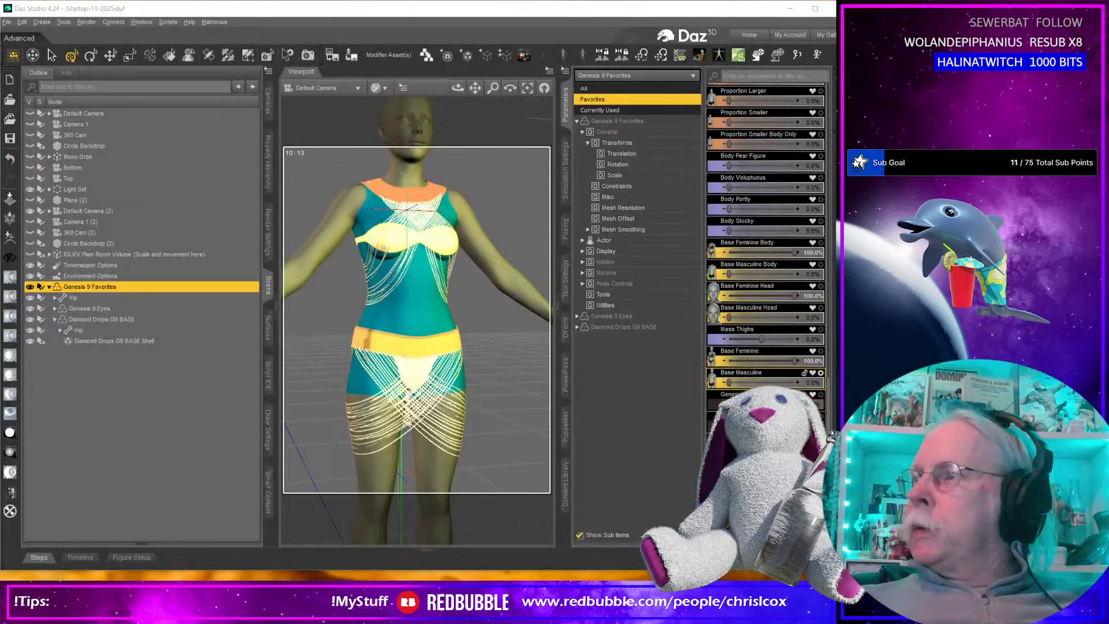
pyautogui.hotkey('alt', 'Tab')
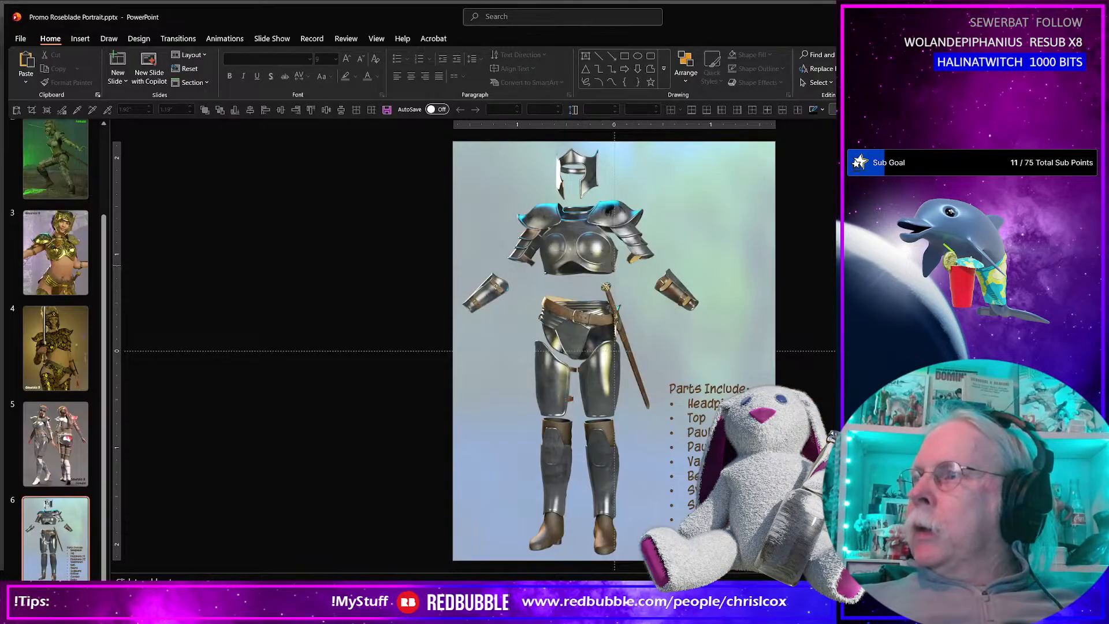
pyautogui.hotkey('alt', 'F4')
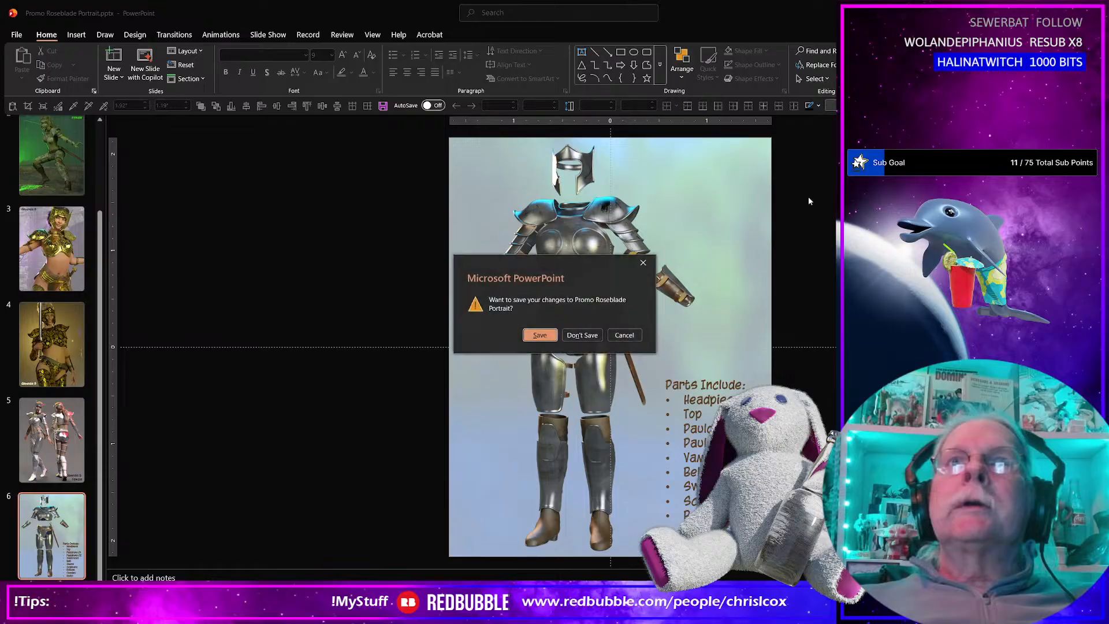
pyautogui.press('Return')
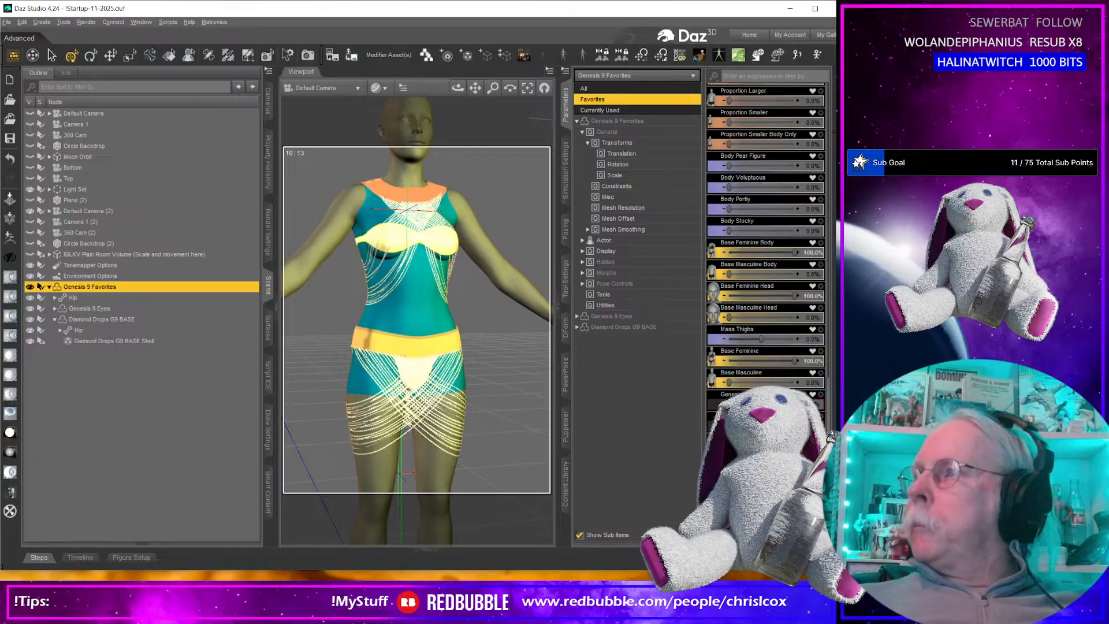
pyautogui.hotkey('alt', 'Tab')
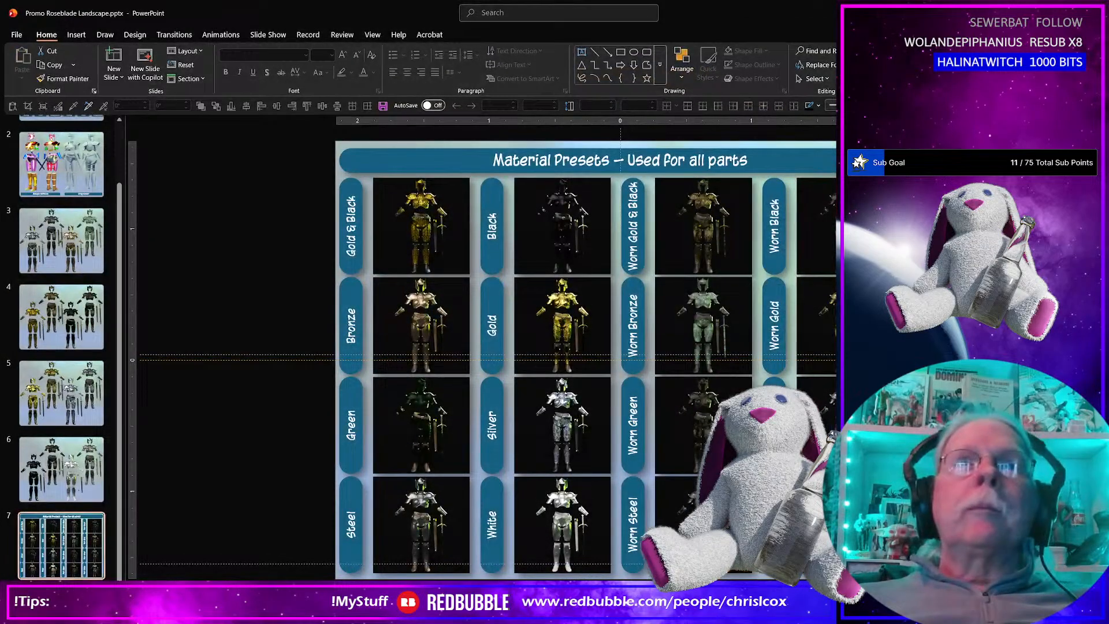
# Return to the relaunched Substance 3D Painter, dismiss its home screen and reopen the recent Diamond Drops project.
pyautogui.hotkey('alt', 'Tab')
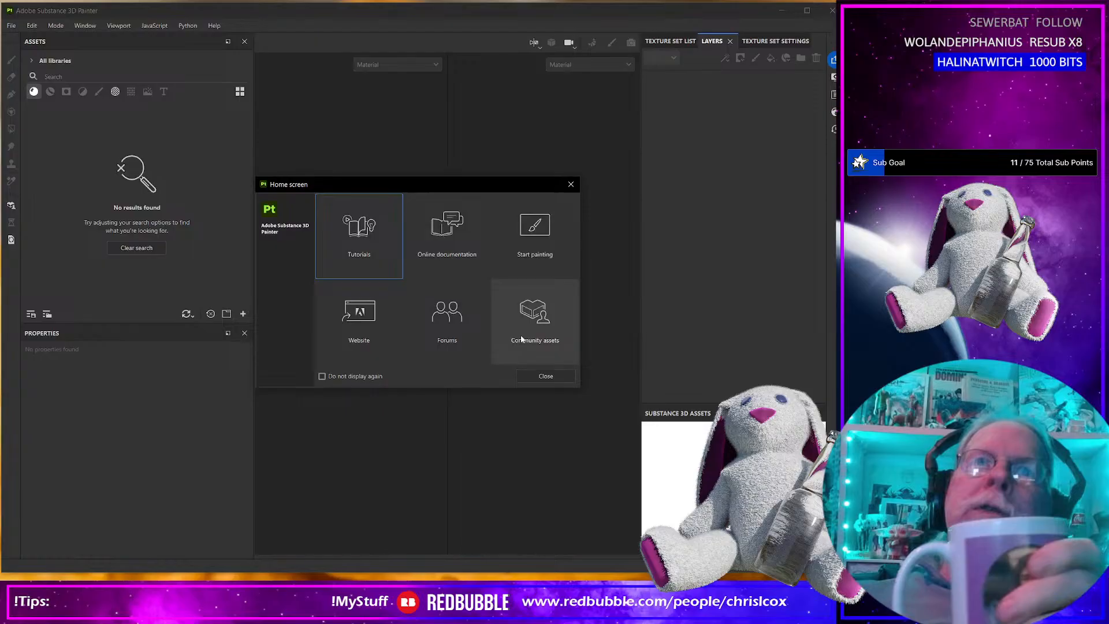
pyautogui.click(546, 375)
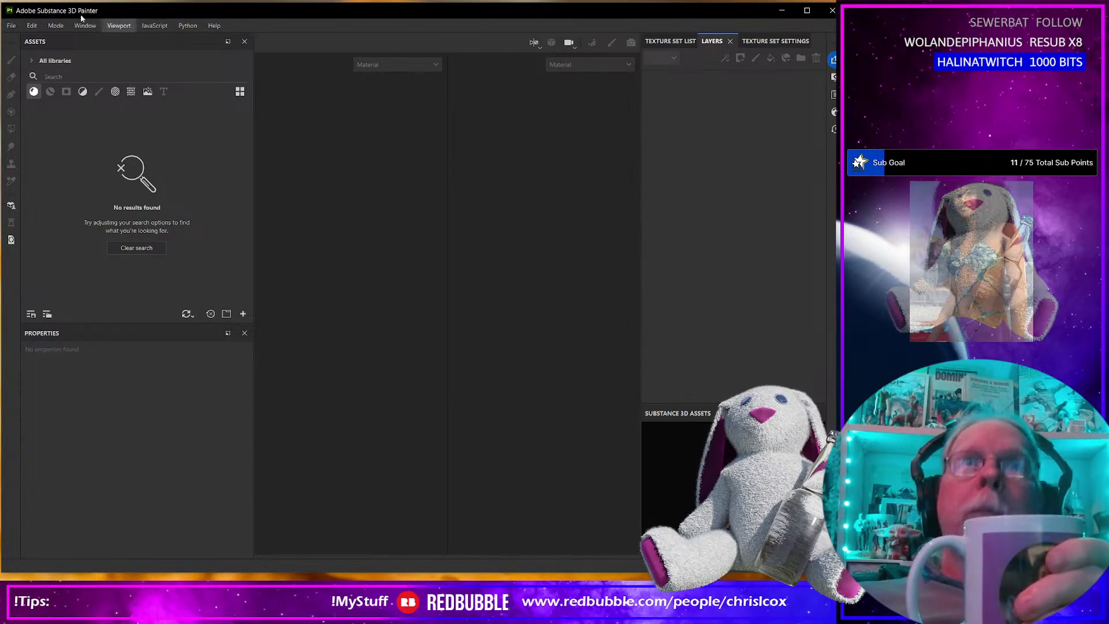
pyautogui.click(11, 26)
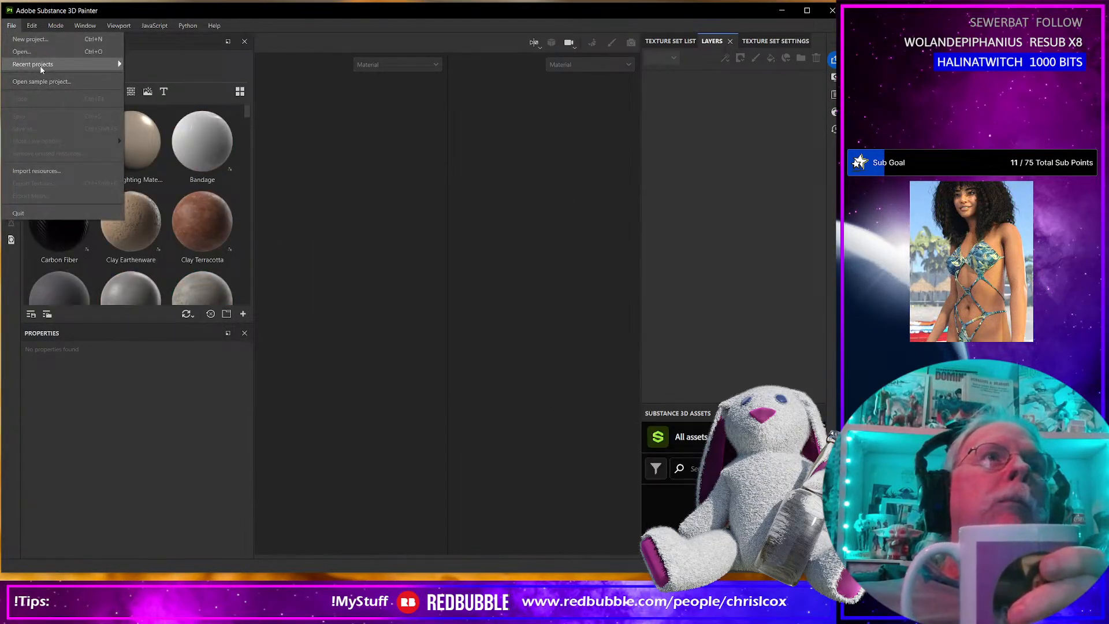
pyautogui.moveTo(41, 67)
pyautogui.click(258, 65)
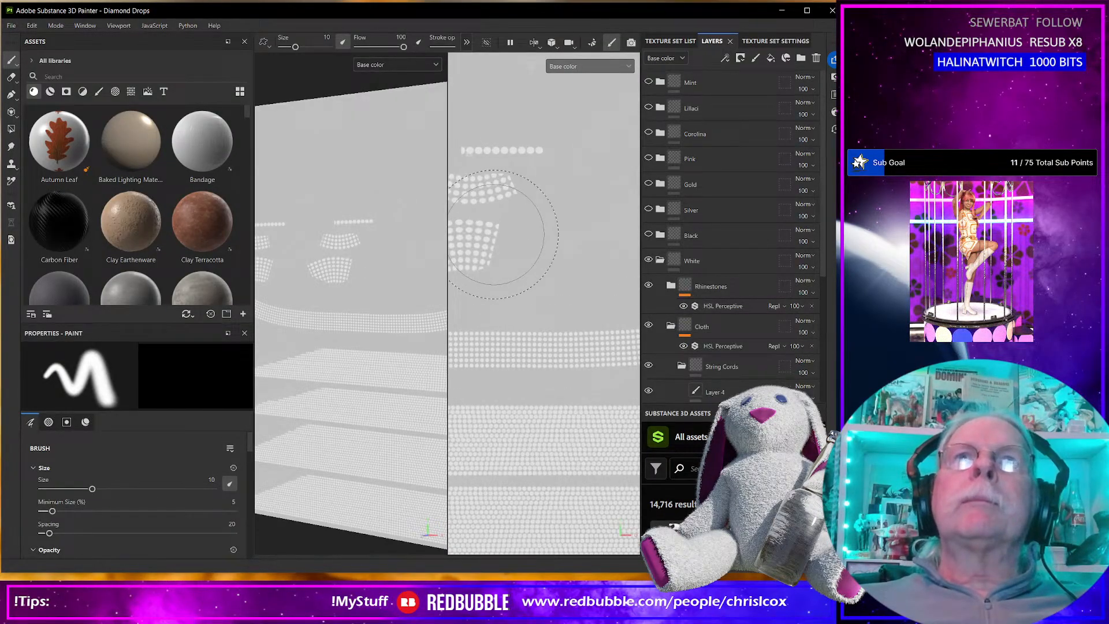
# Hide and collapse the White folder, then show and expand the Mint folder.
pyautogui.scroll(2, 495, 234)
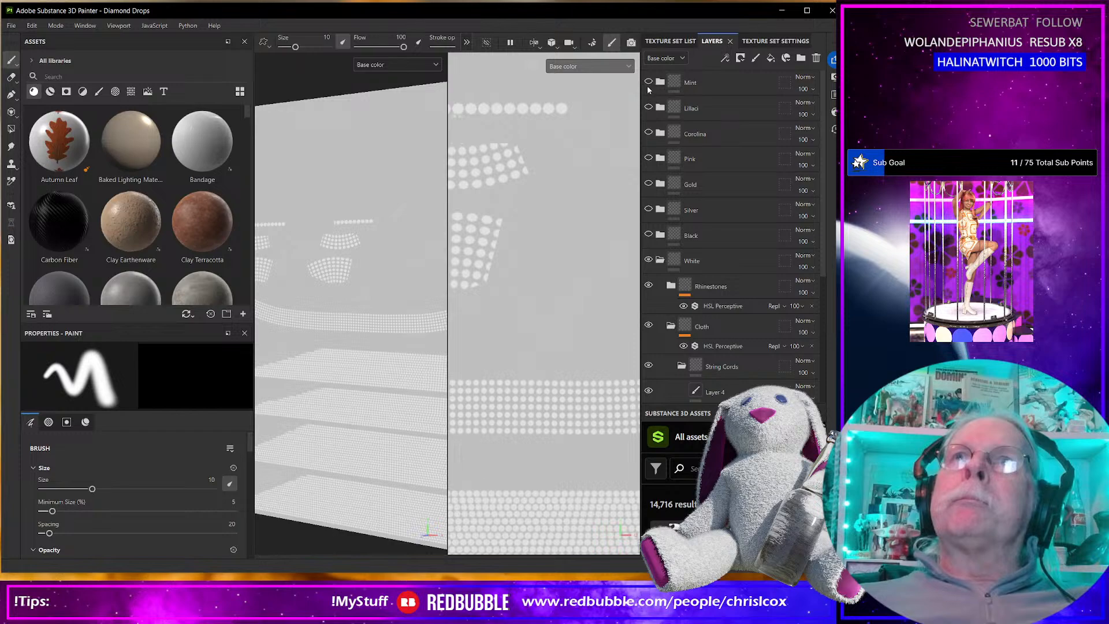
pyautogui.click(648, 259)
pyautogui.click(659, 259)
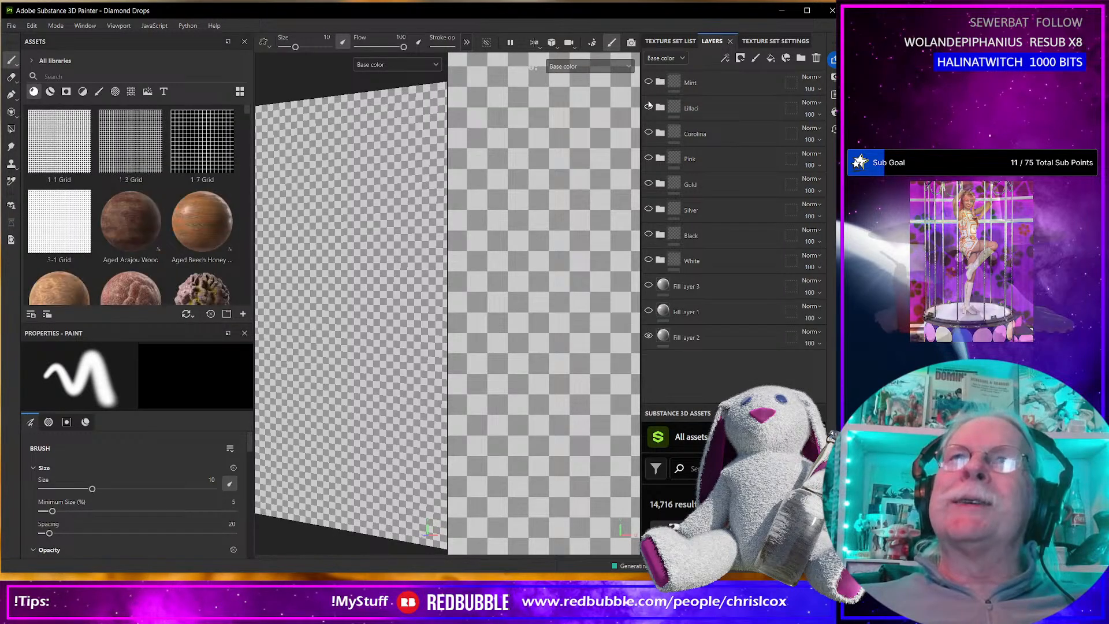
pyautogui.click(660, 83)
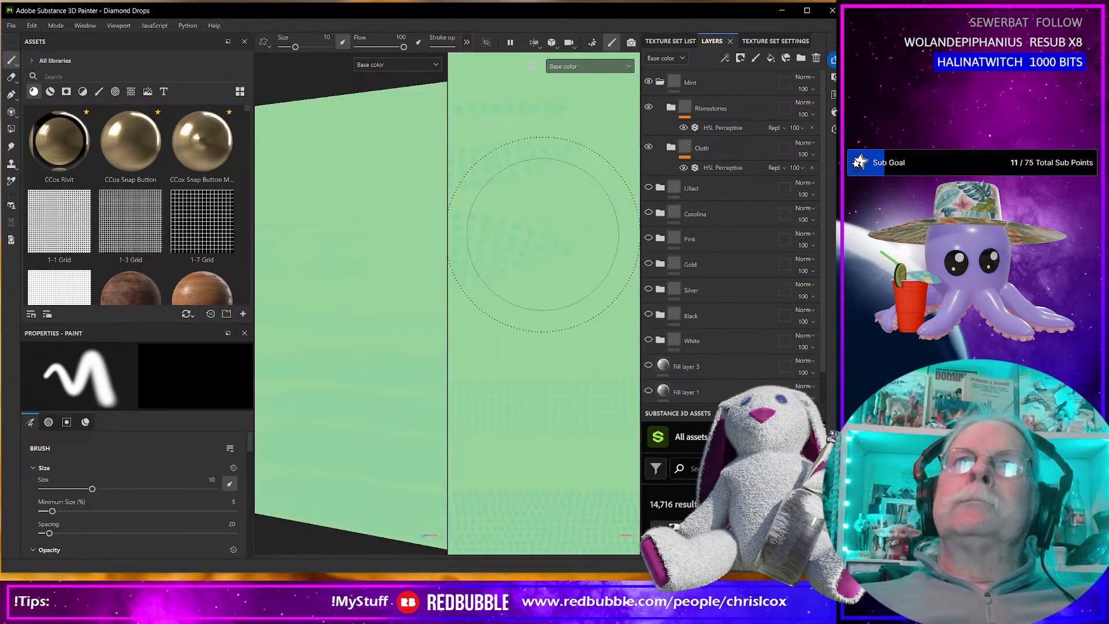
# Switch the viewports to the Material display and examine Mint's rhinestones and cloth up close.
pyautogui.click(597, 67)
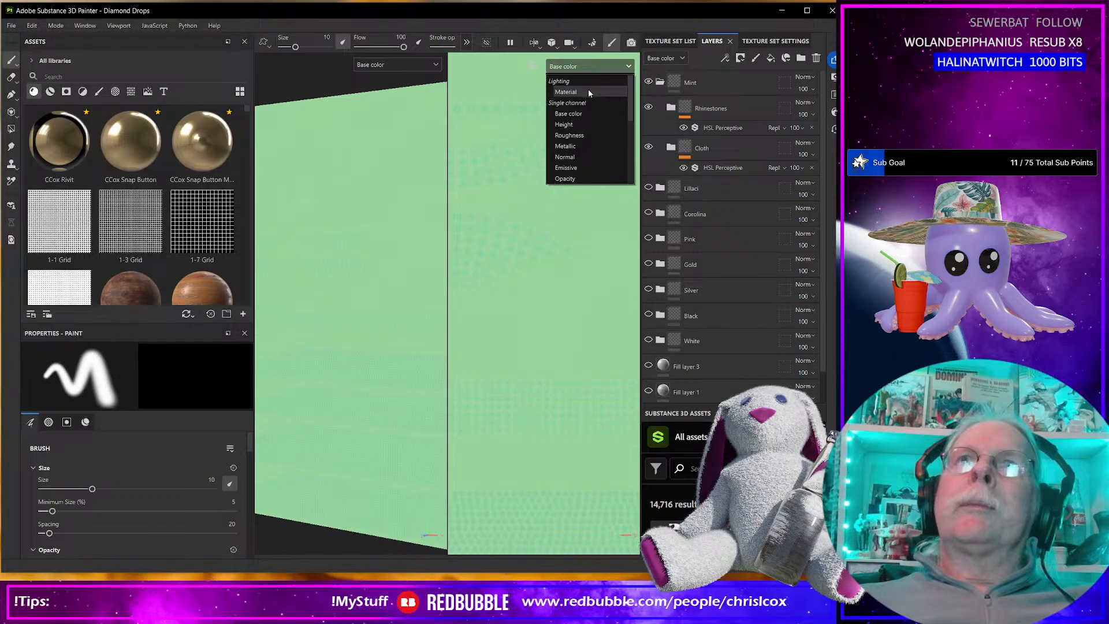
pyautogui.click(587, 92)
pyautogui.keyDown('alt'); pyautogui.moveTo(530, 254); pyautogui.dragTo(581, 270, button='middle'); pyautogui.keyUp('alt')
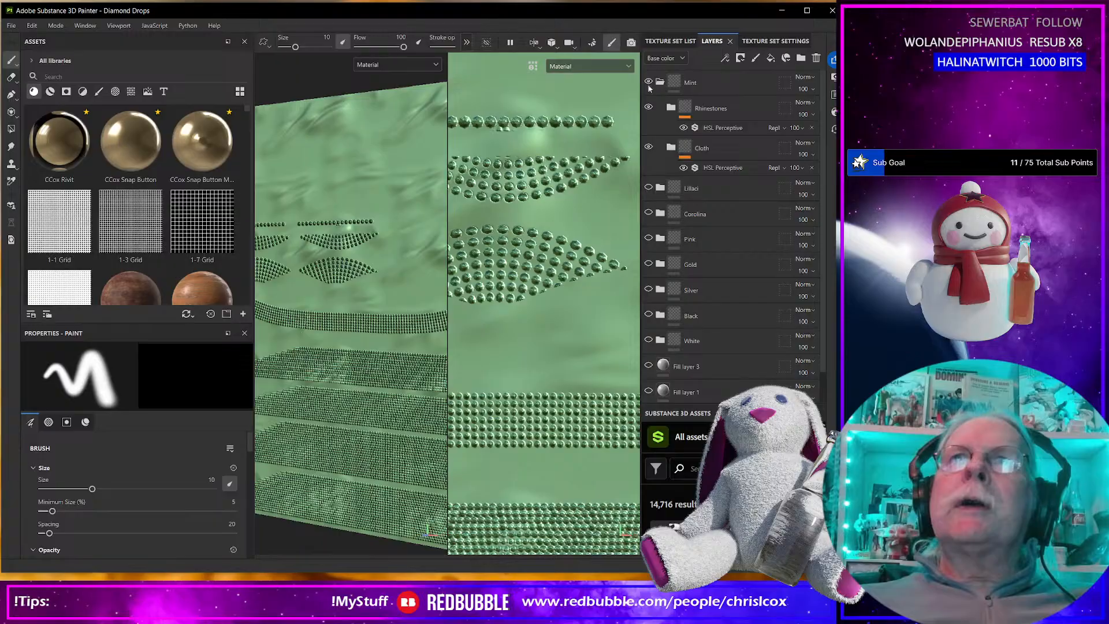
pyautogui.scroll(2, 558, 286)
pyautogui.keyDown('alt'); pyautogui.moveTo(523, 305); pyautogui.dragTo(537, 303, button='middle'); pyautogui.keyUp('alt')
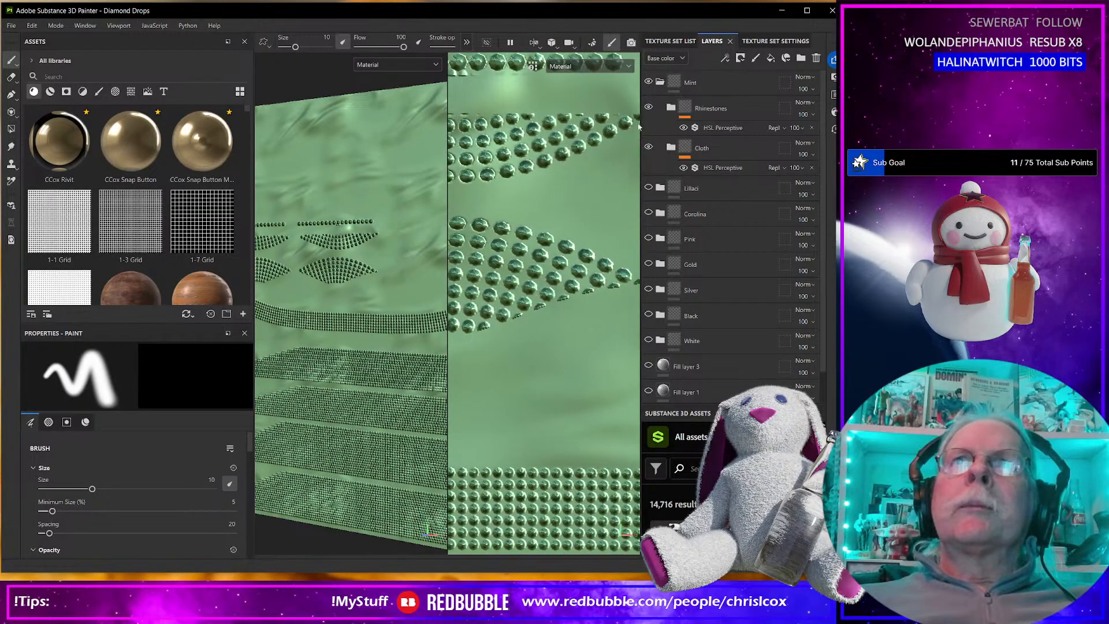
# Set the viewports back to the Base color channel and examine Mint's rhinestone rows.
pyautogui.click(588, 66)
pyautogui.click(578, 114)
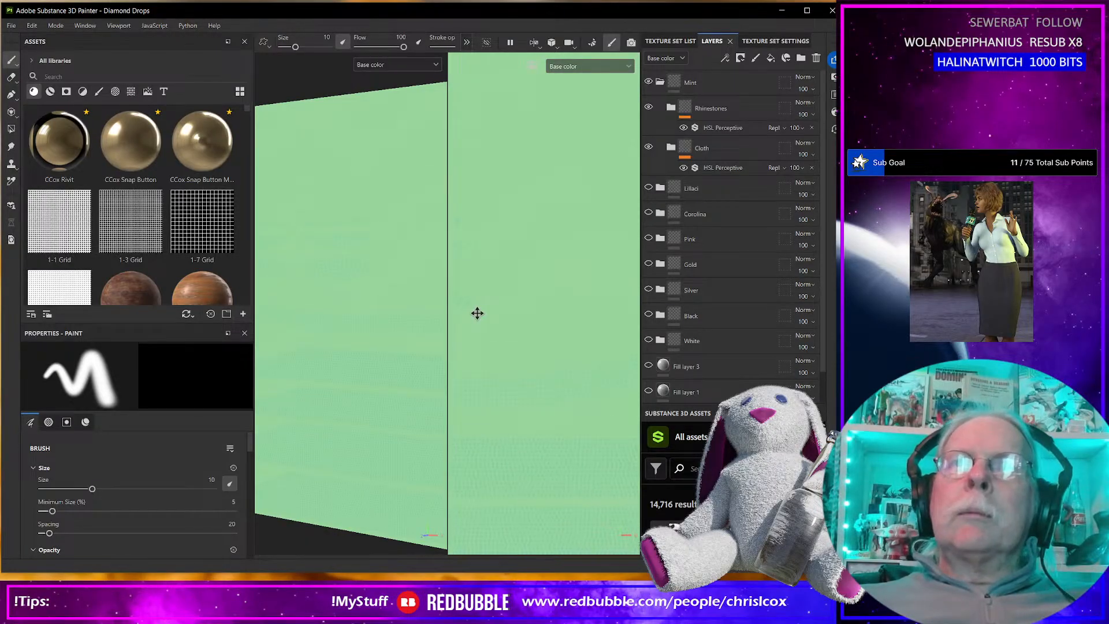
pyautogui.moveTo(515, 302); pyautogui.dragTo(425, 259, button='middle')
pyautogui.keyDown('alt'); pyautogui.moveTo(554, 264); pyautogui.dragTo(445, 290, button='middle'); pyautogui.keyUp('alt')
pyautogui.keyDown('alt'); pyautogui.moveTo(541, 290); pyautogui.dragTo(461, 299, button='middle'); pyautogui.keyUp('alt')
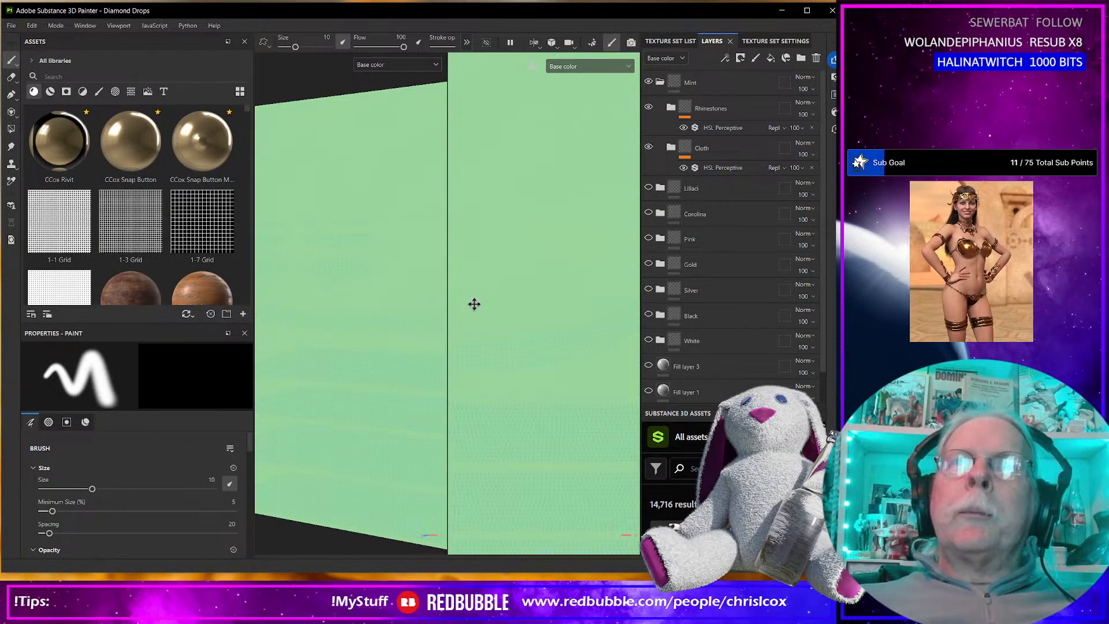
pyautogui.keyDown('alt'); pyautogui.moveTo(599, 313); pyautogui.dragTo(506, 293, button='middle'); pyautogui.keyUp('alt')
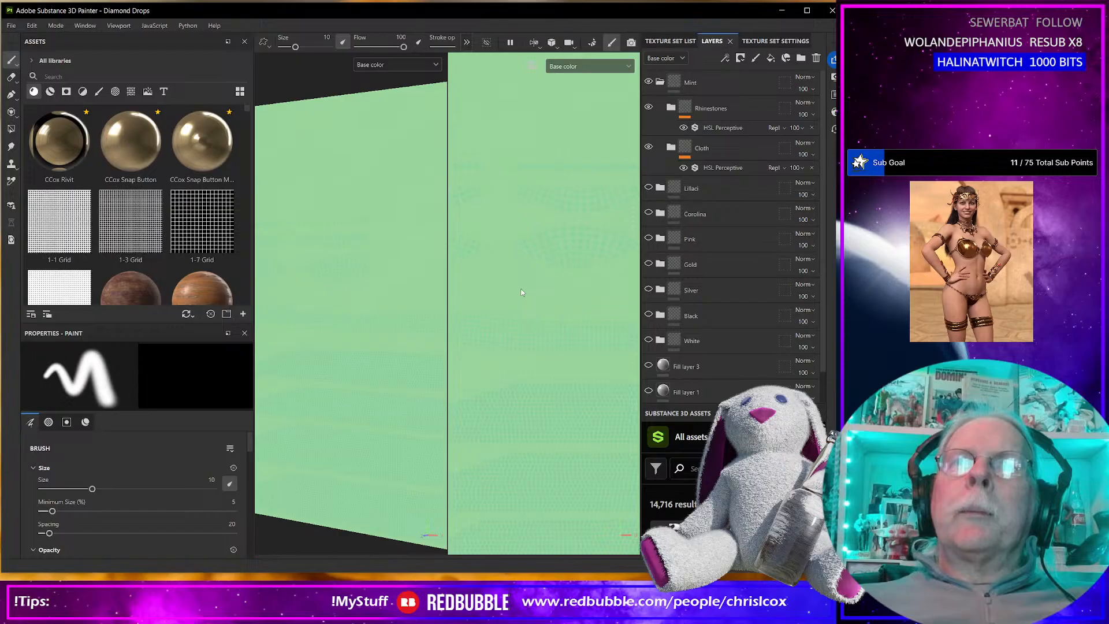
# Examine the Mint garment pieces in base color, then display the Normal channel in the viewports.
pyautogui.scroll(-5, 349, 324)
pyautogui.keyDown('alt'); pyautogui.moveTo(350, 324); pyautogui.dragTo(428, 283, button='middle'); pyautogui.keyUp('alt')
pyautogui.keyDown('alt'); pyautogui.moveTo(273, 313); pyautogui.dragTo(331, 317, button='middle'); pyautogui.keyUp('alt')
pyautogui.scroll(3, 330, 317)
pyautogui.scroll(5, 331, 317)
pyautogui.scroll(-6, 325, 317)
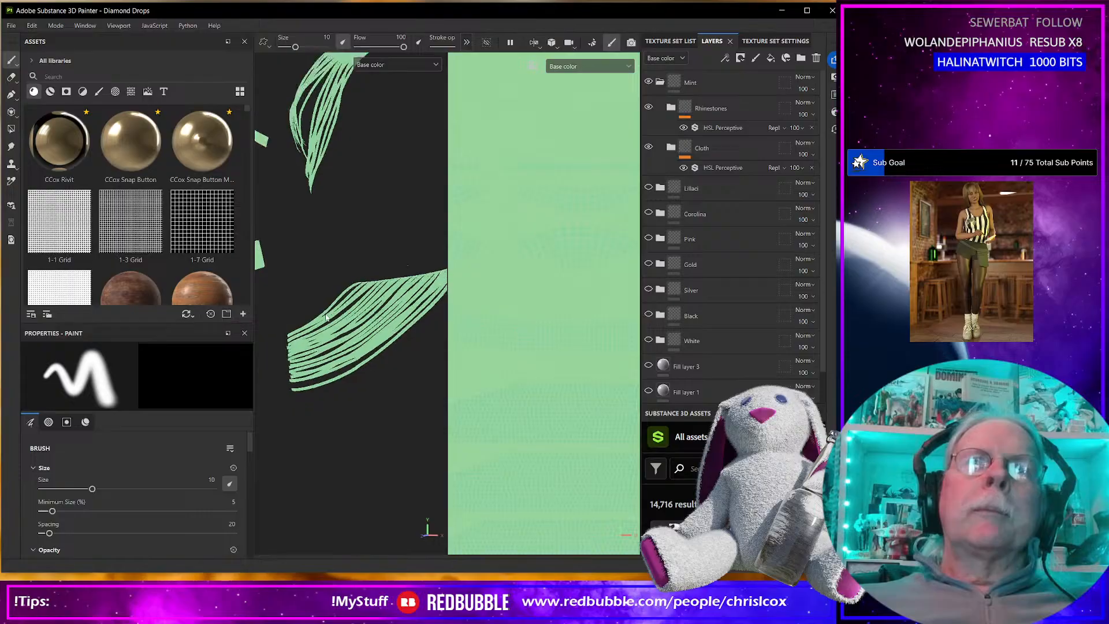
pyautogui.keyDown('alt'); pyautogui.moveTo(325, 317); pyautogui.dragTo(391, 326, button='middle'); pyautogui.keyUp('alt')
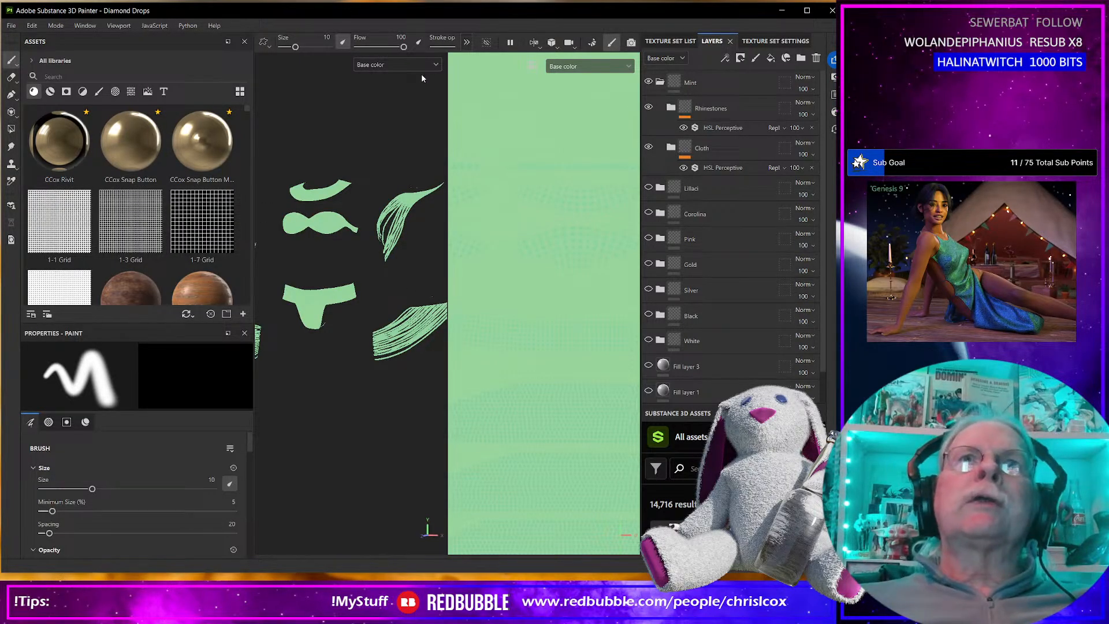
pyautogui.click(397, 65)
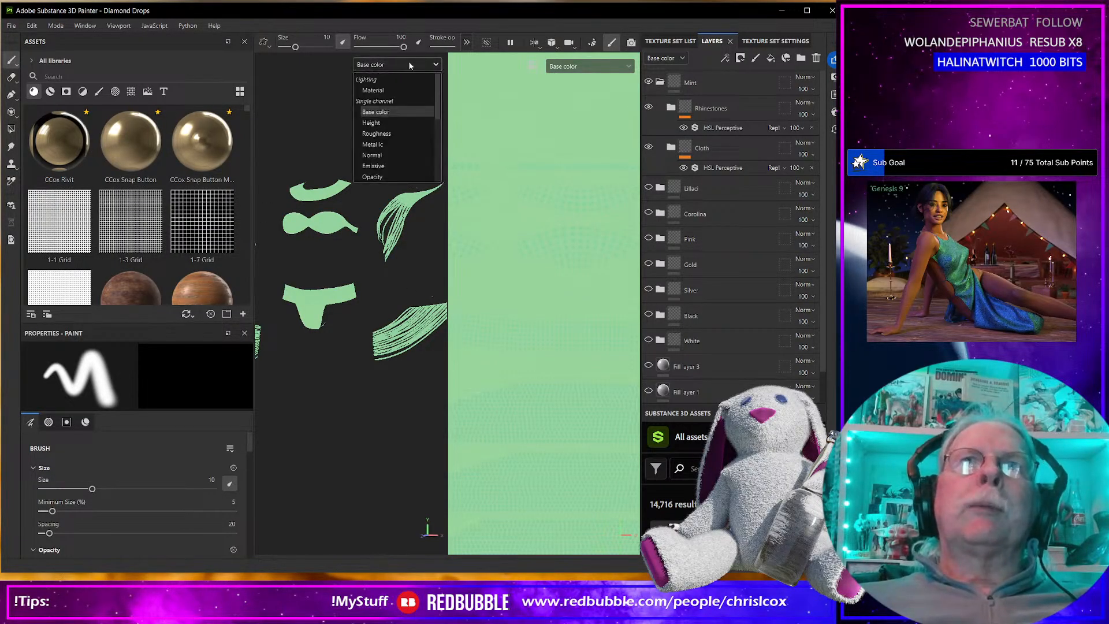
pyautogui.click(379, 155)
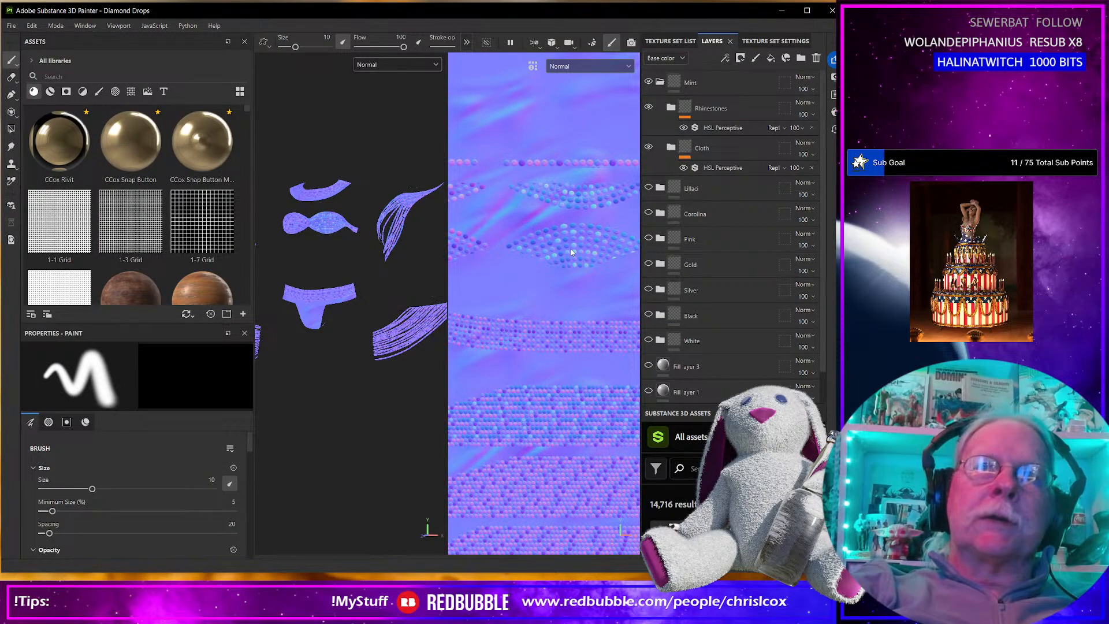
# Export the Mint textures with the CCox-Clothes 5 Channels template as 8-bit 4096 JPEGs and open the output directory.
pyautogui.hotkey('ctrl', 'shift', 'e')
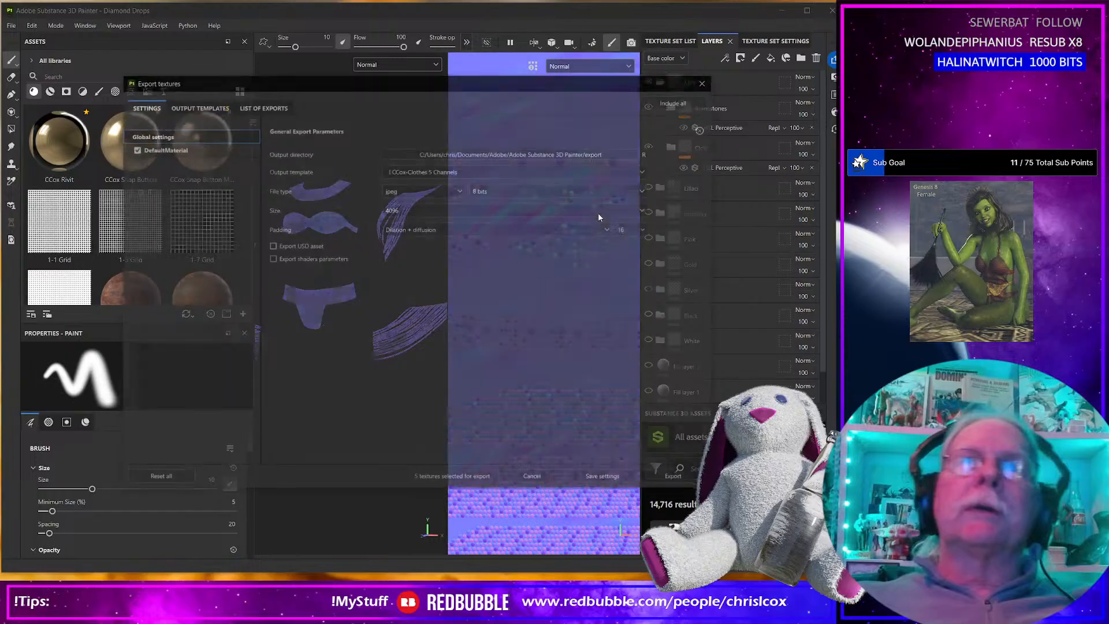
pyautogui.click(677, 478)
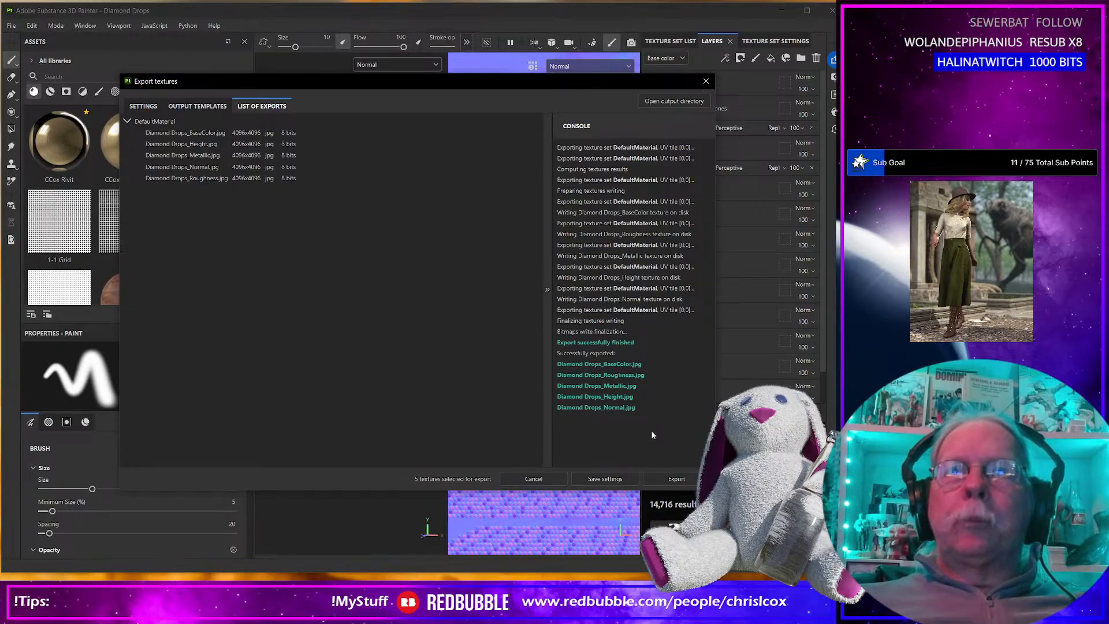
pyautogui.click(658, 102)
# Enlarge the export folder window and open Diamond Drops_Normal.jpg to inspect the exported normal map.
pyautogui.moveTo(547, 156); pyautogui.dragTo(307, 65)
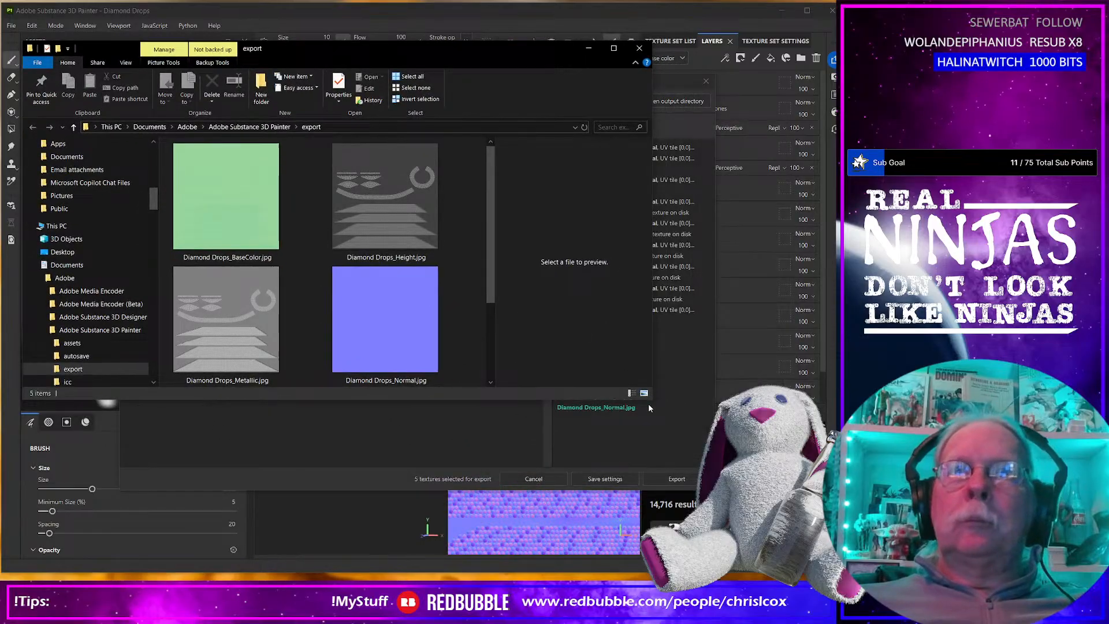
pyautogui.moveTo(650, 398); pyautogui.dragTo(831, 569)
pyautogui.click(654, 217)
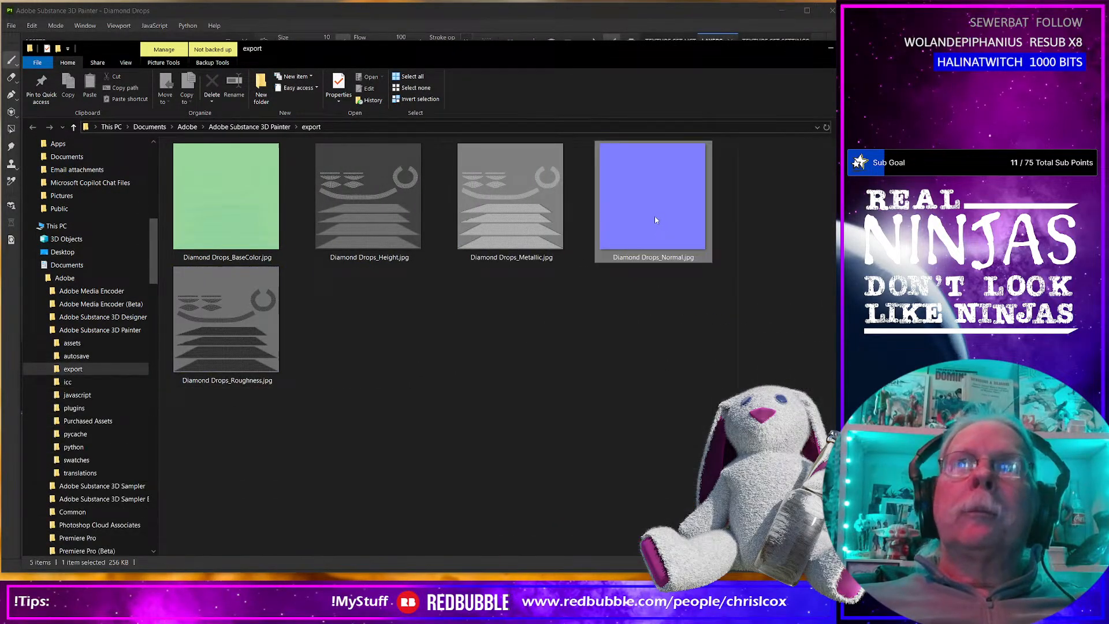
pyautogui.doubleClick(654, 217)
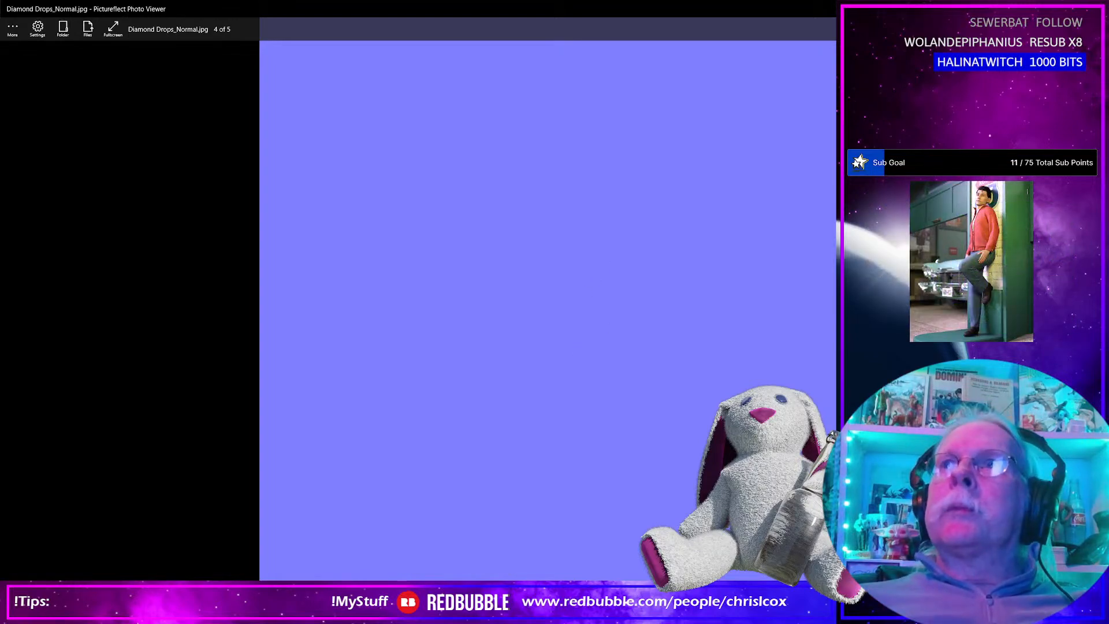
# Close the image viewer, delete Diamond Drops_Normal.jpg from the export folder and check the remaining exported maps.
pyautogui.click(1095, 9)
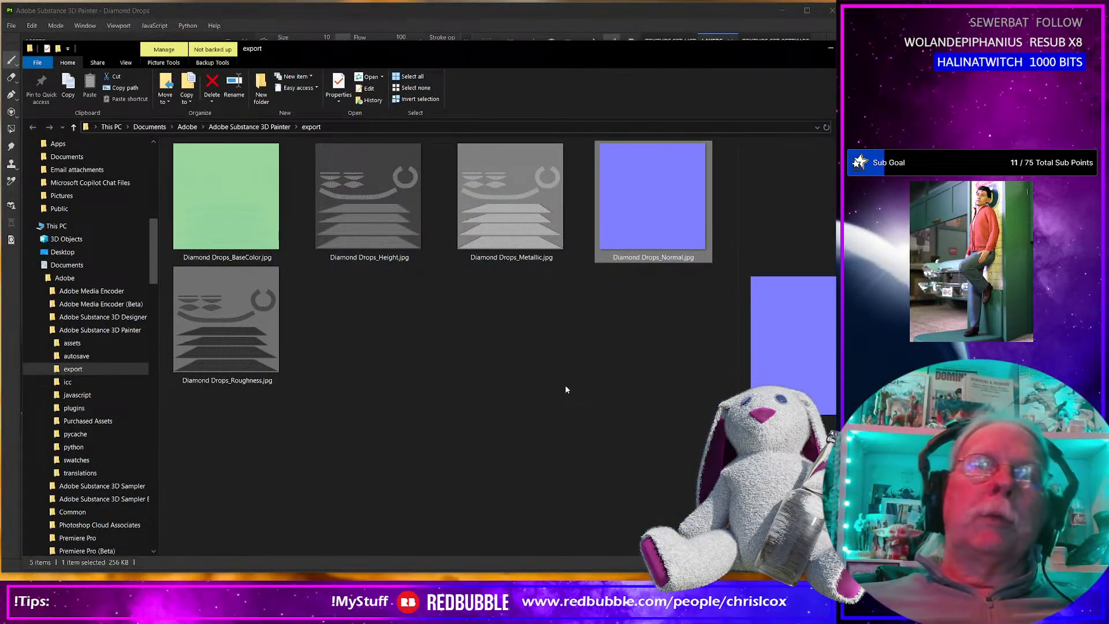
pyautogui.press('Delete')
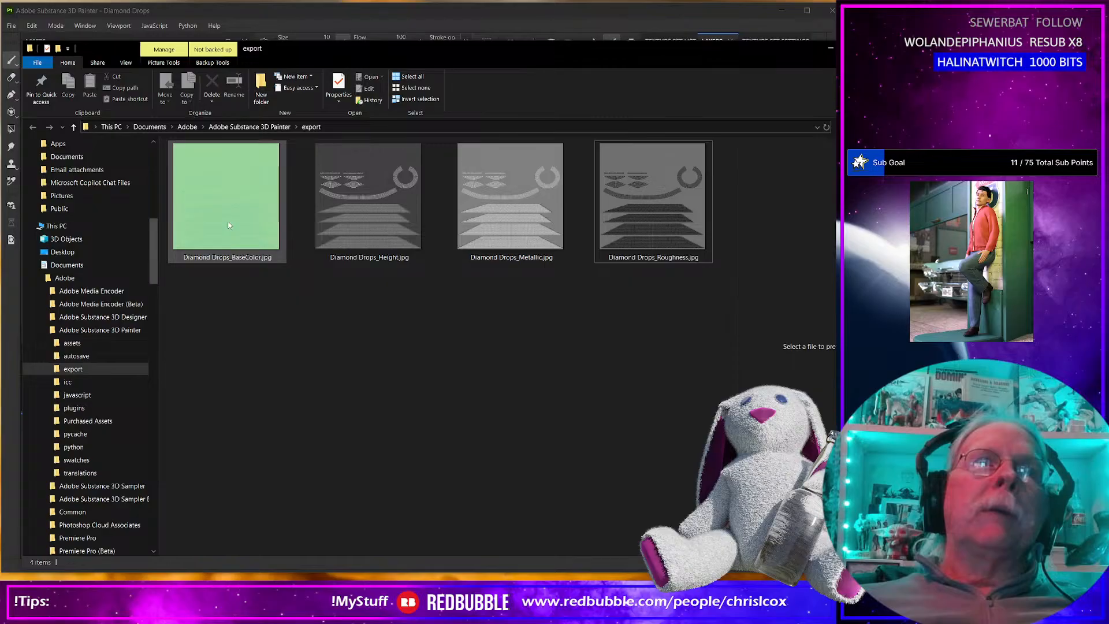
pyautogui.click(369, 239)
pyautogui.click(511, 220)
pyautogui.press('Right')
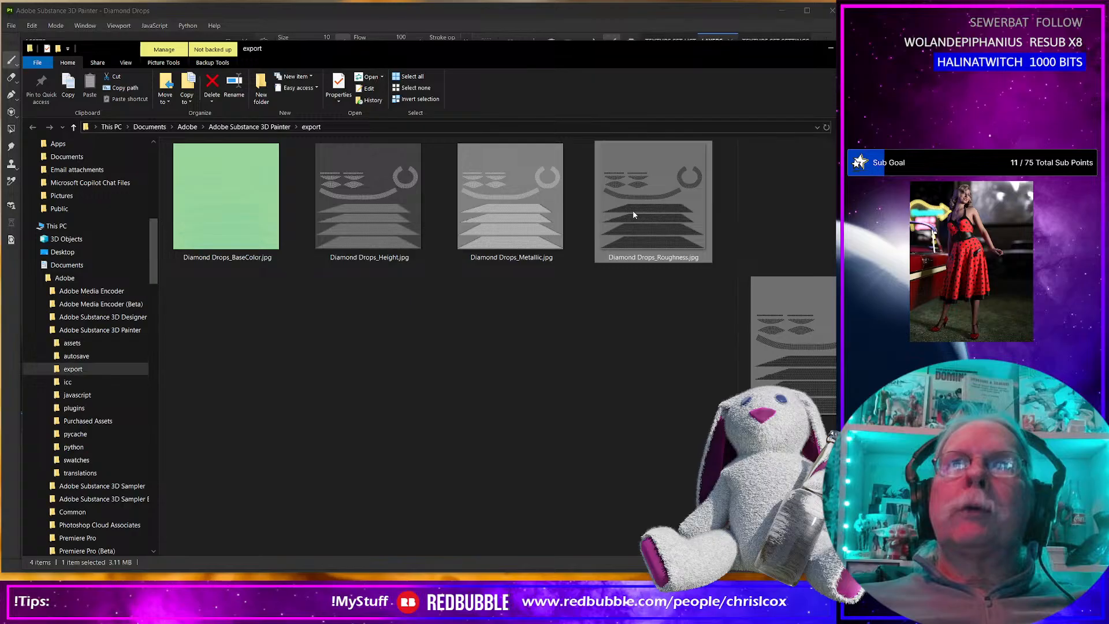
# Rename the base color map in the export folder as Diamond Drops_Mint_BaseColor.jpg.
pyautogui.click(236, 256)
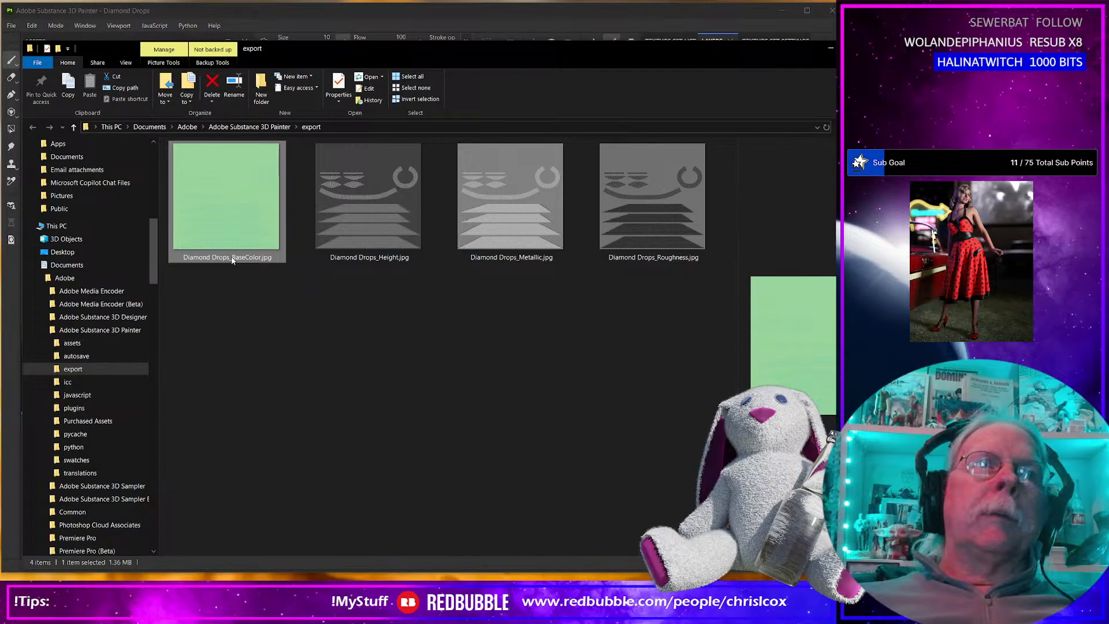
pyautogui.click(232, 258)
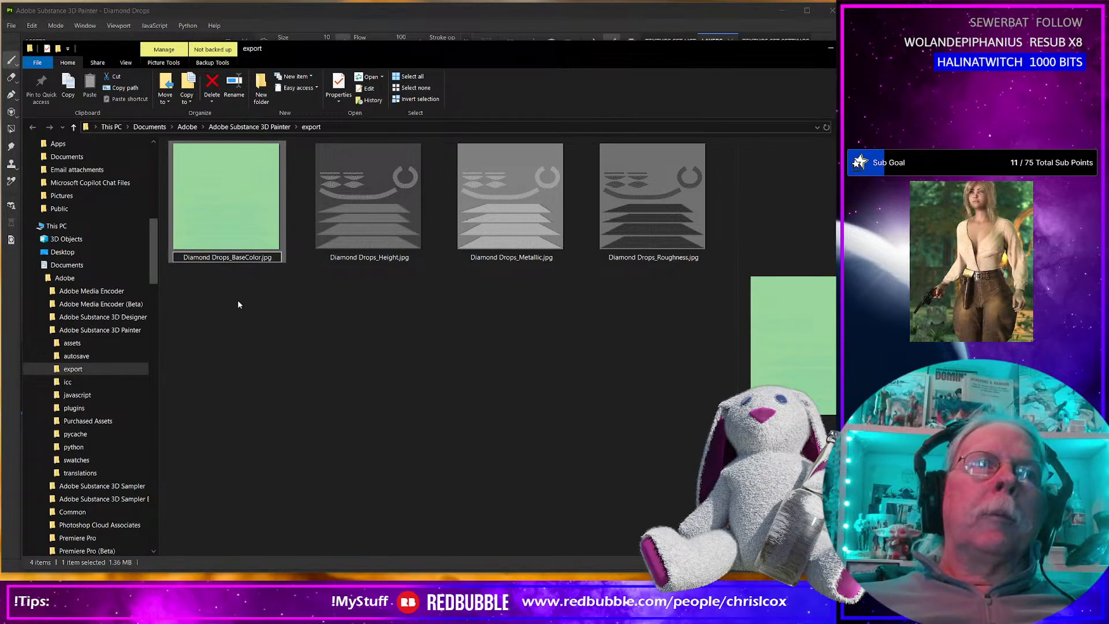
pyautogui.write('Mint_')
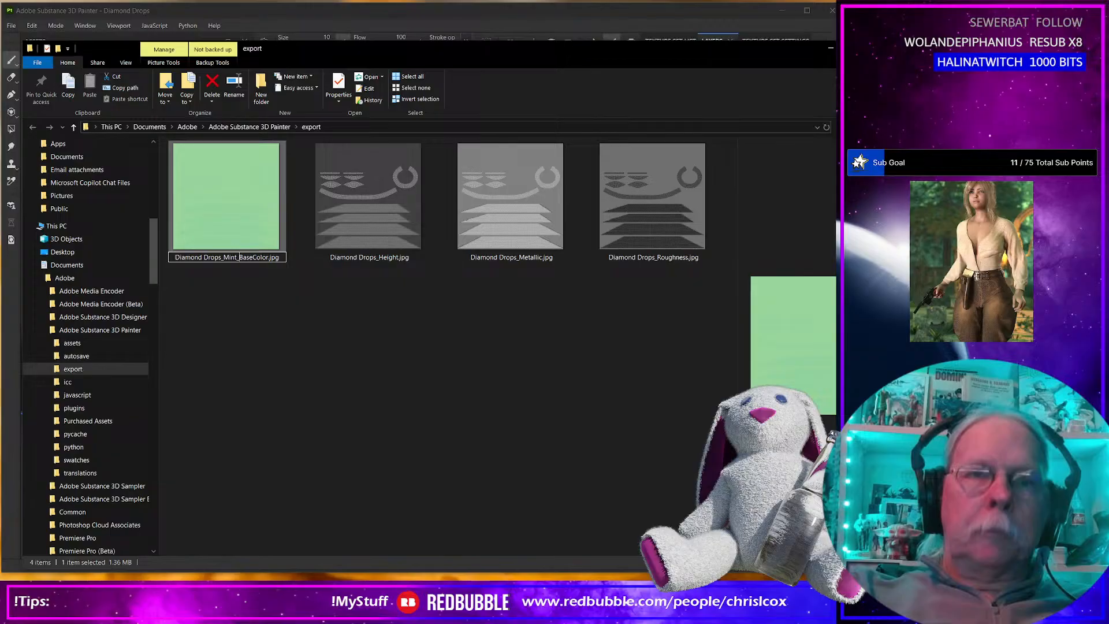
pyautogui.press('Return')
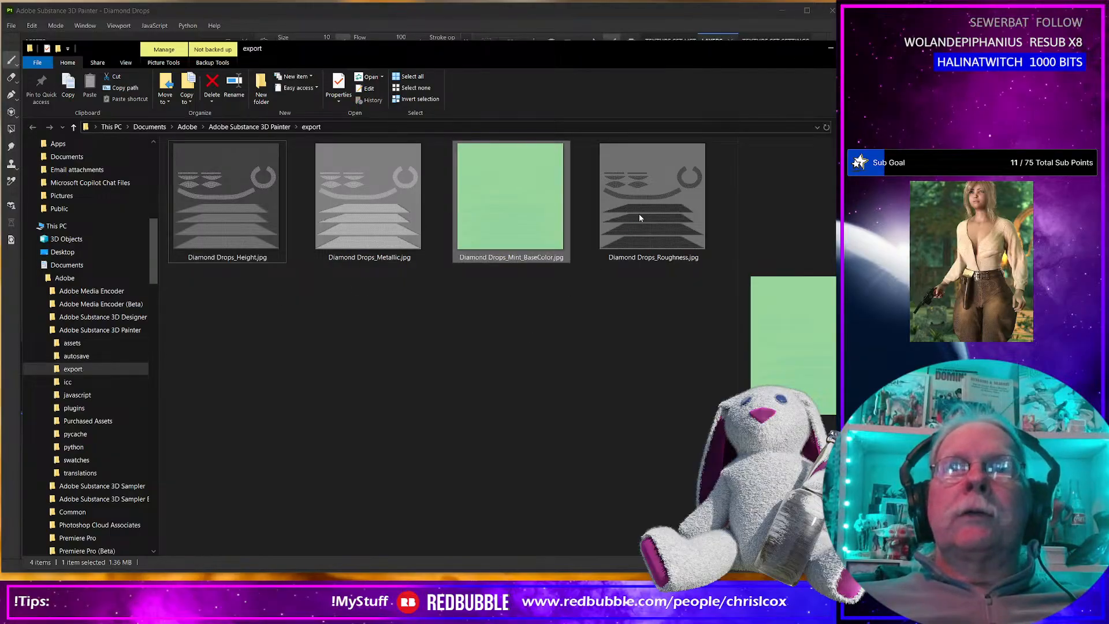
# Cut all four exported maps and open the Diamond Drops project's Runtime > Textures > CCox folder in a new File Explorer window.
pyautogui.click(635, 217)
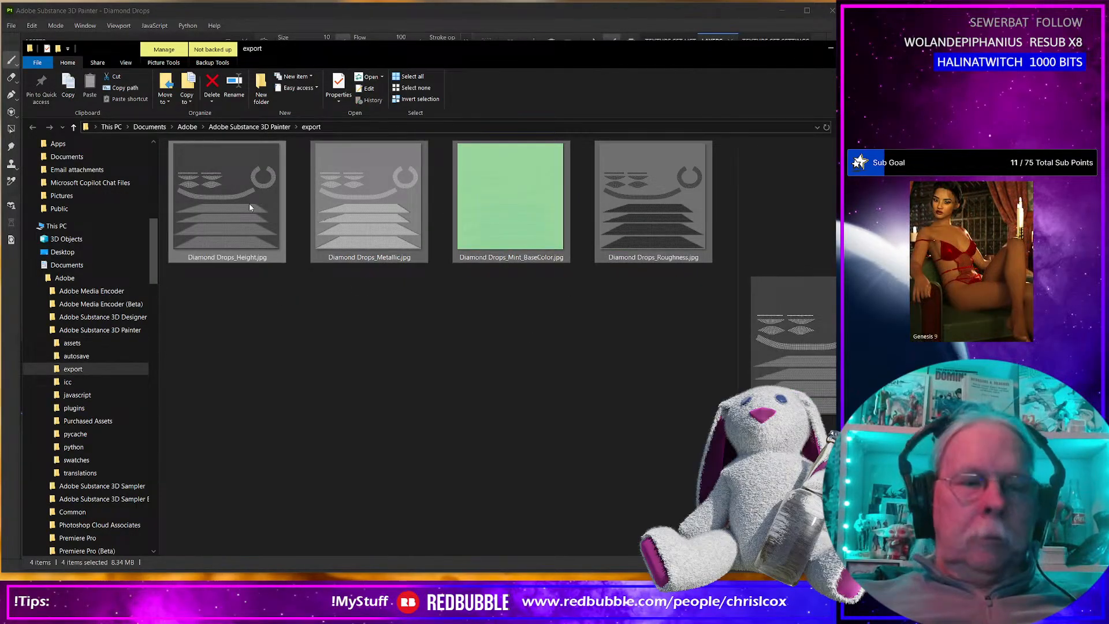
pyautogui.keyDown('shift'); pyautogui.click(249, 205); pyautogui.keyUp('shift')
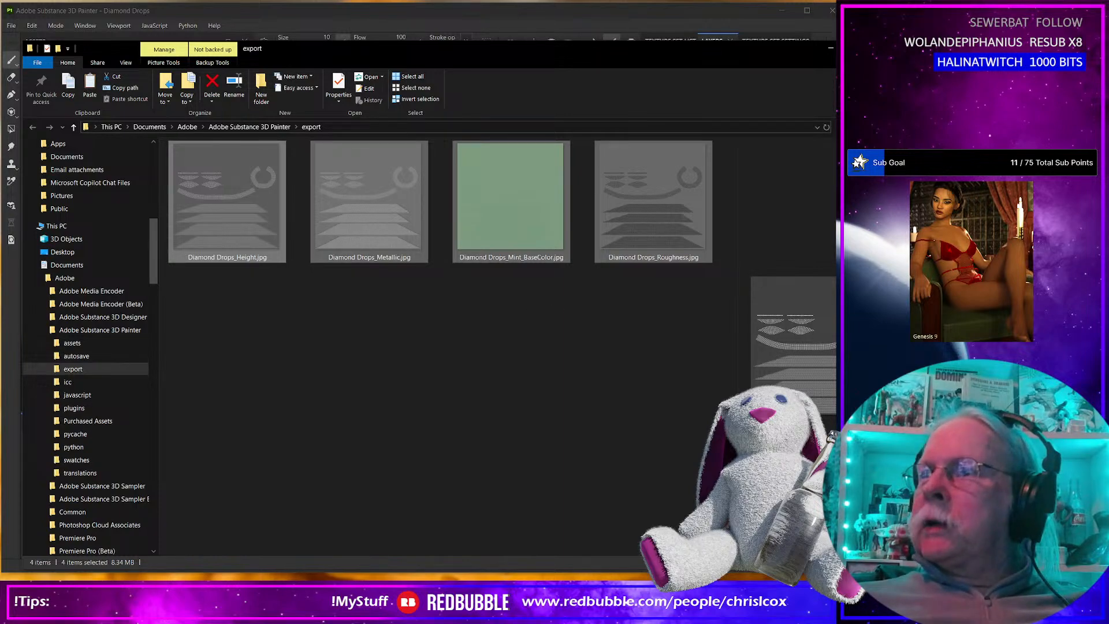
pyautogui.press('super+e')
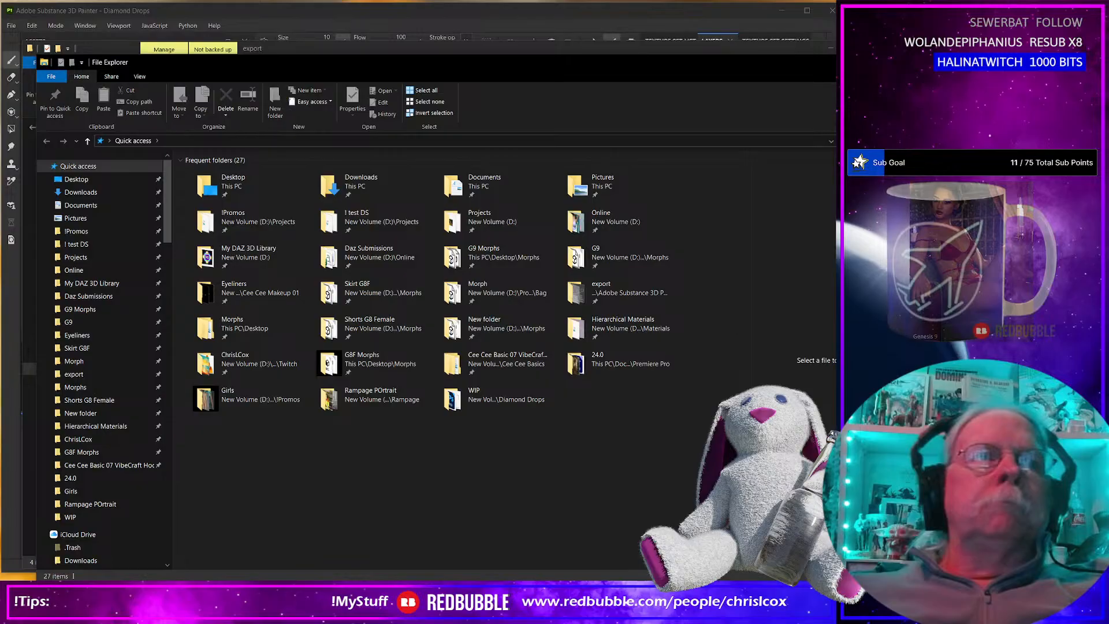
pyautogui.click(101, 515)
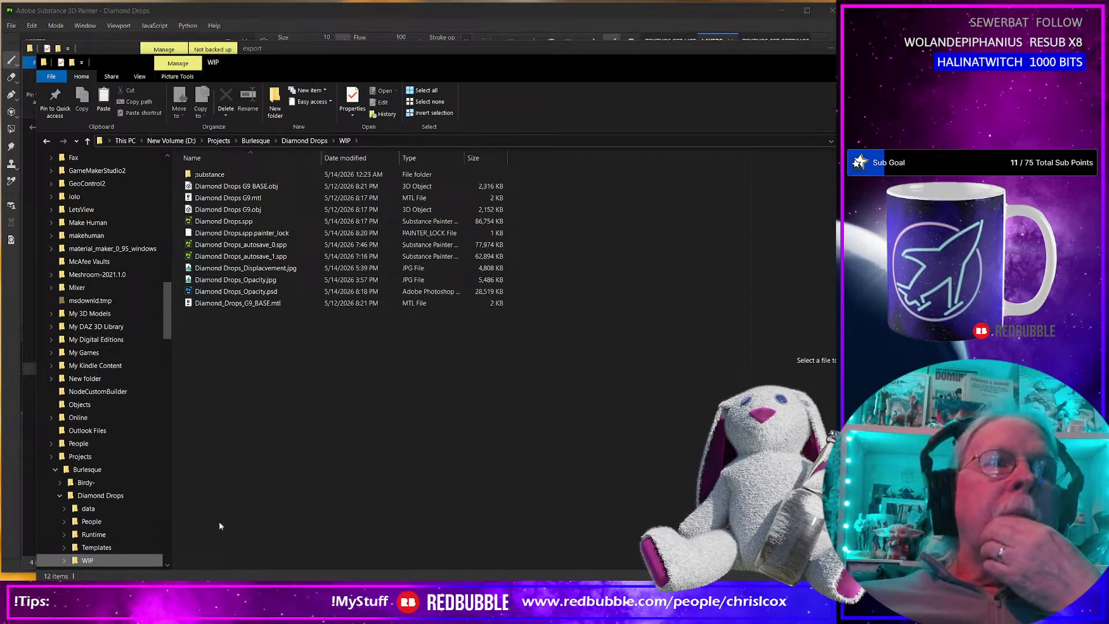
pyautogui.click(109, 534)
pyautogui.click(220, 179)
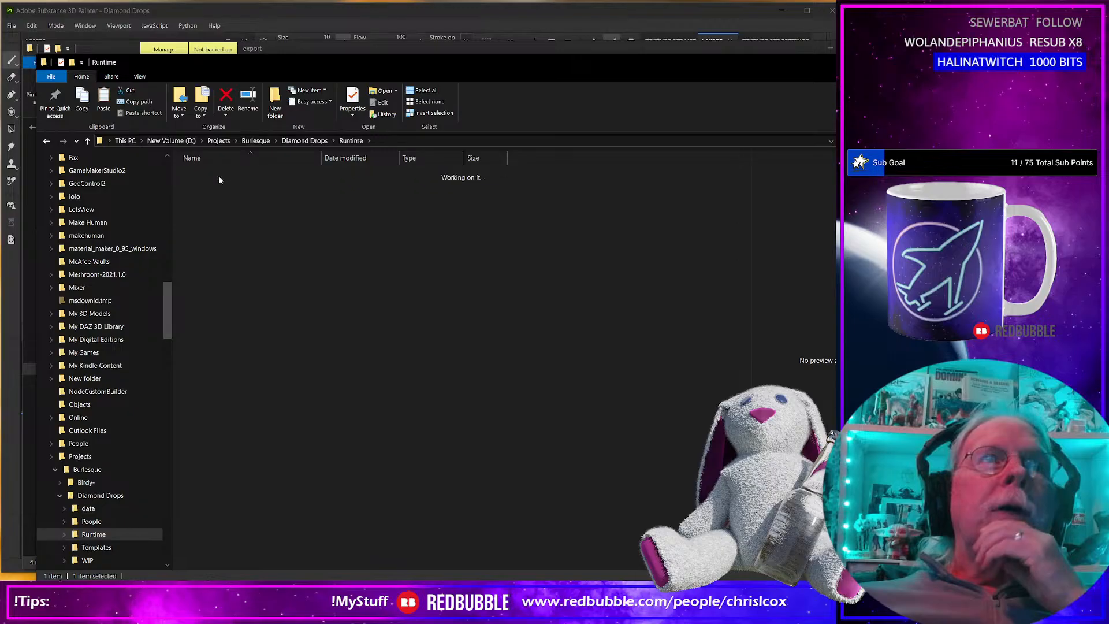
pyautogui.doubleClick(219, 175)
pyautogui.doubleClick(218, 175)
# Rename the Project folder inside CCox as Diamond Drops and open it.
pyautogui.click(215, 188)
pyautogui.press('F2')
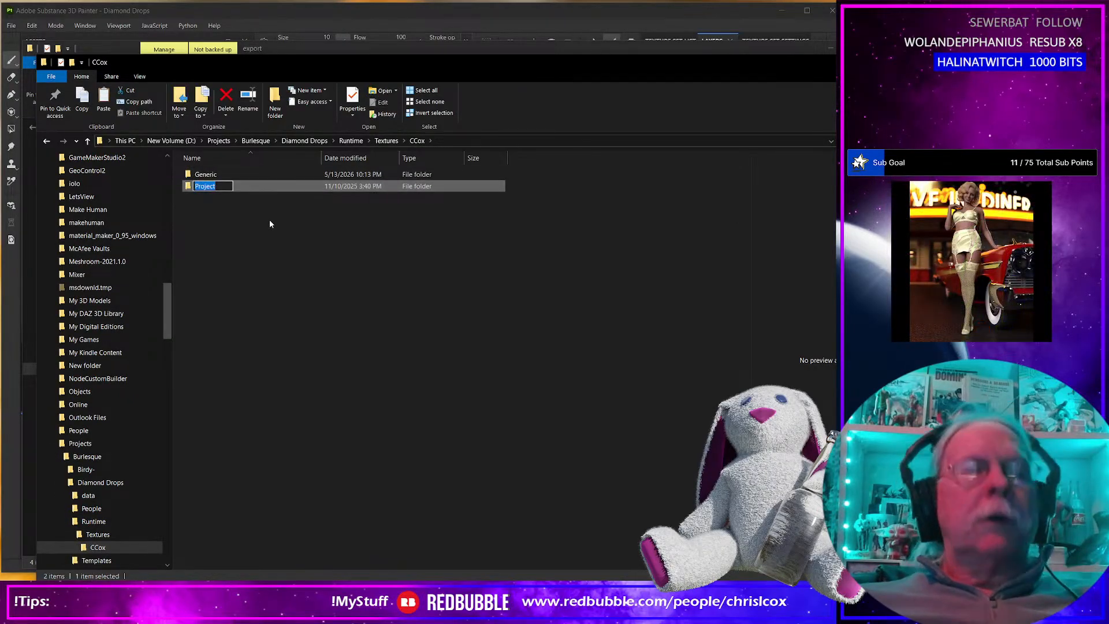
pyautogui.write('Diamond Drops')
pyautogui.press('Return')
pyautogui.press('Return')
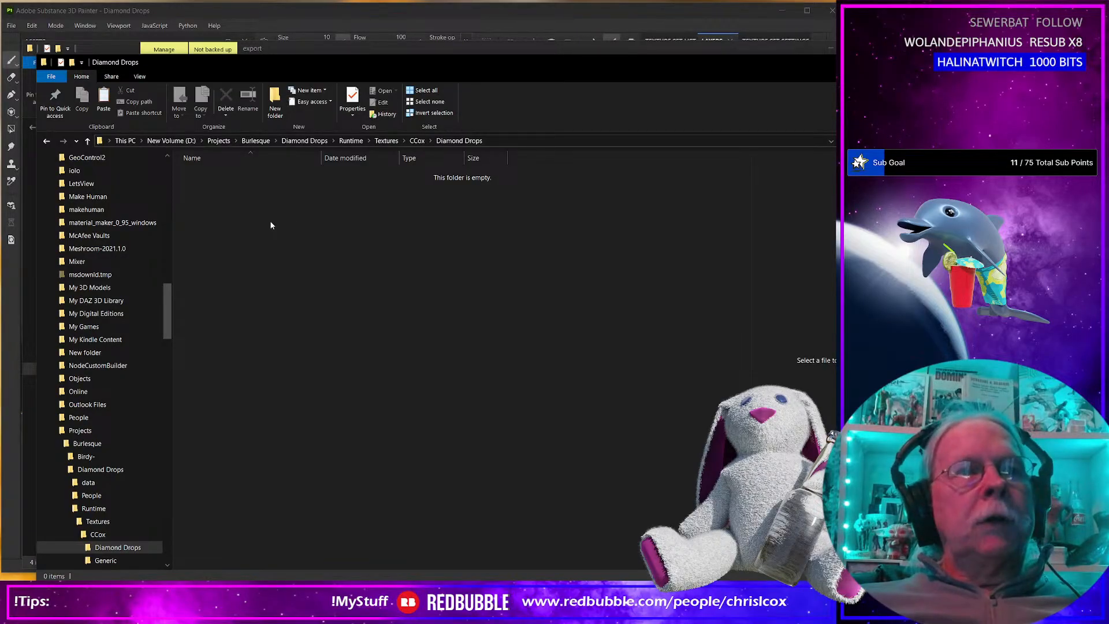
# Paste the four cut maps into the Diamond Drops textures folder and check the export folder.
pyautogui.rightClick(271, 225)
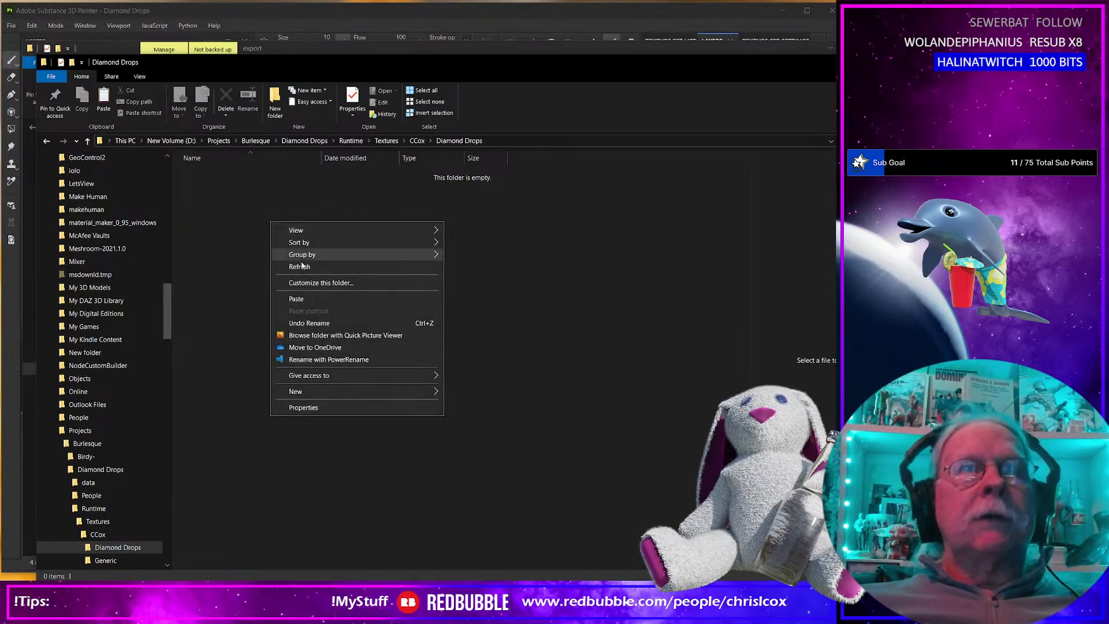
pyautogui.click(304, 300)
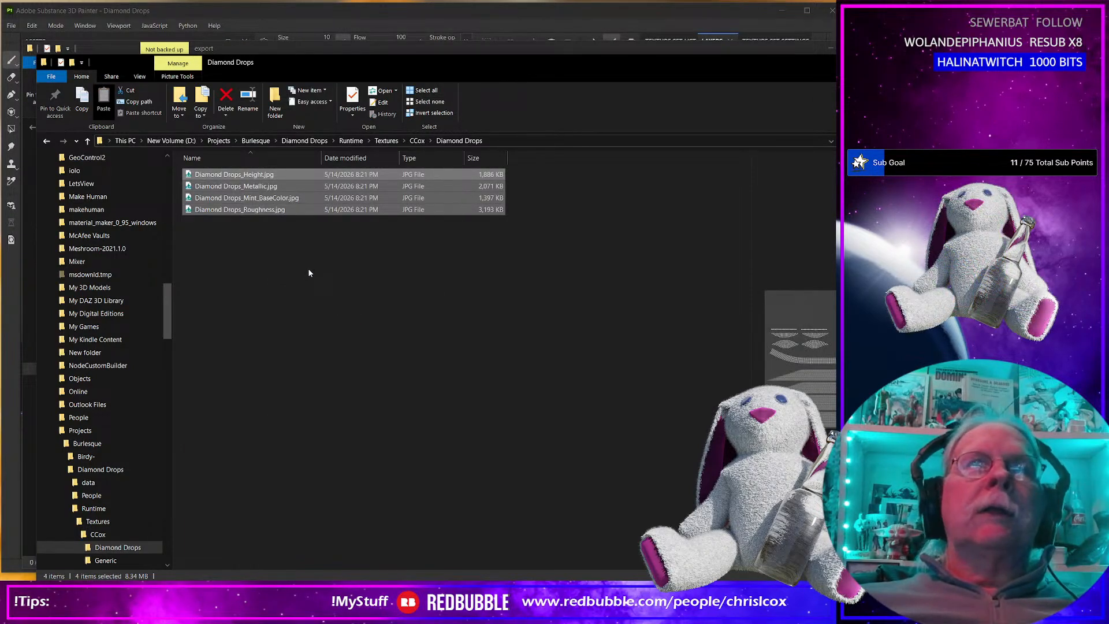
pyautogui.hotkey('alt', 'Tab')
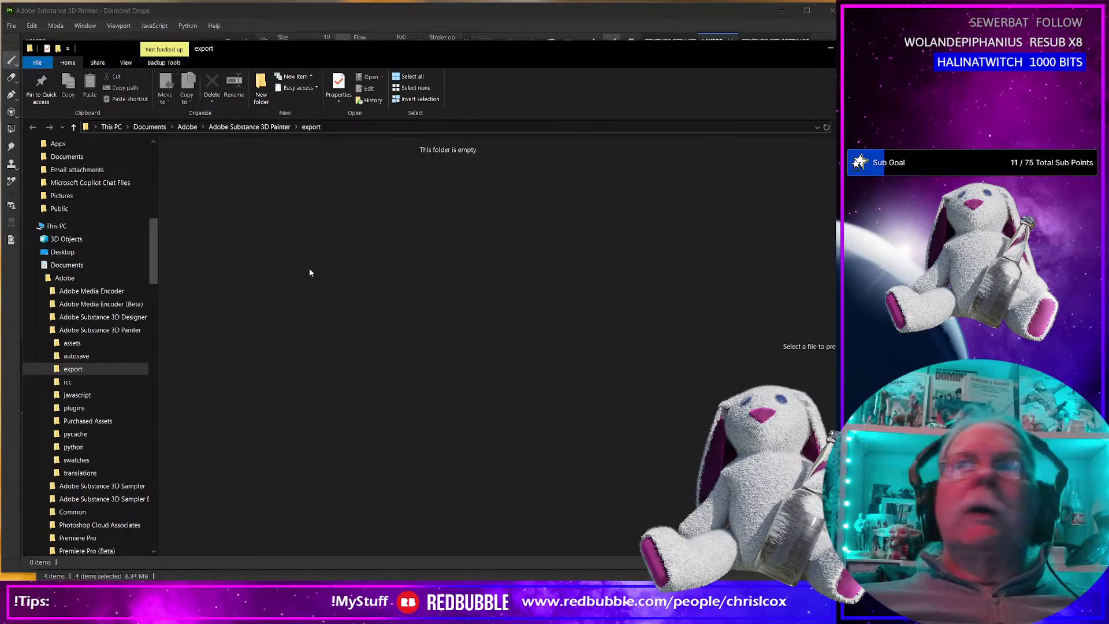
pyautogui.hotkey('alt', 'Tab')
# Return to Substance 3D Painter and export only the normal map using the CCox-Clothes Normal output template.
pyautogui.click(614, 12)
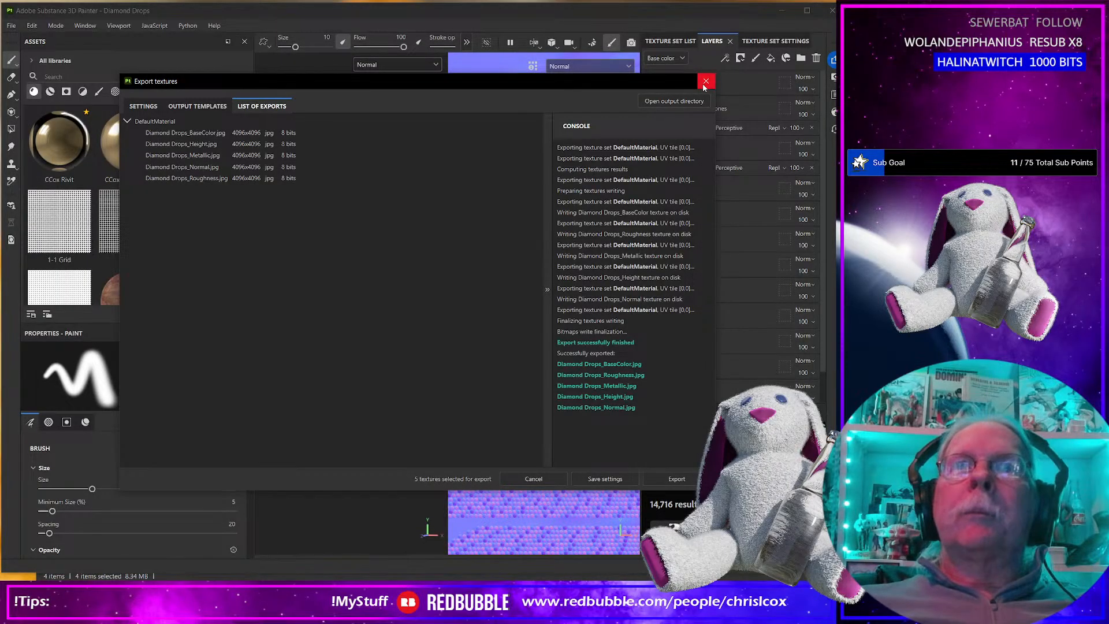
pyautogui.click(147, 107)
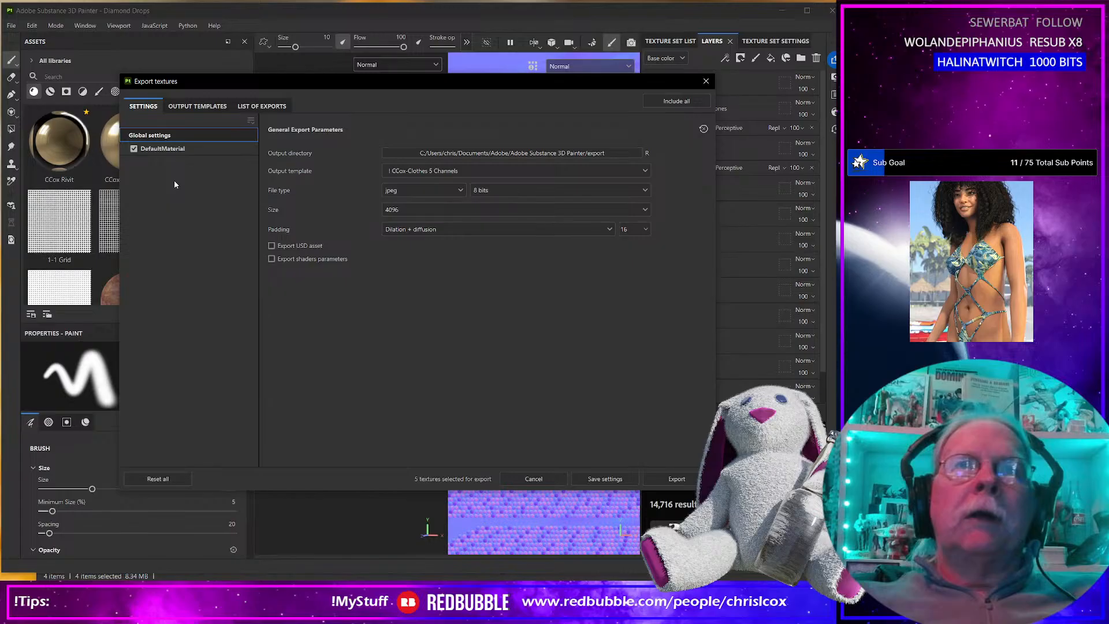
pyautogui.click(494, 171)
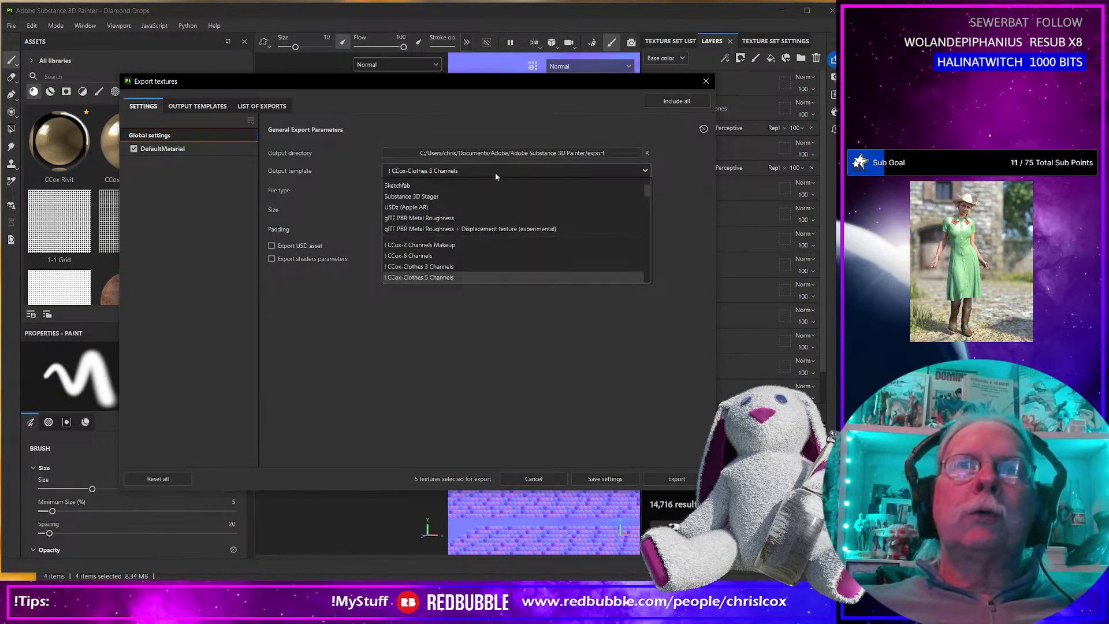
pyautogui.scroll(-3, 477, 234)
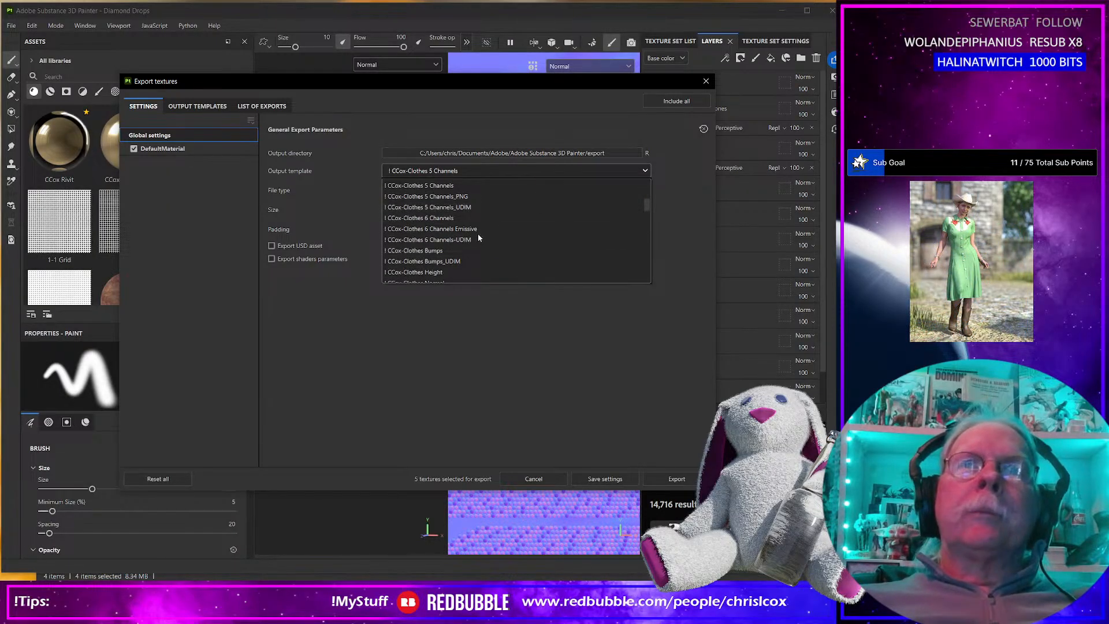
pyautogui.scroll(-2, 456, 261)
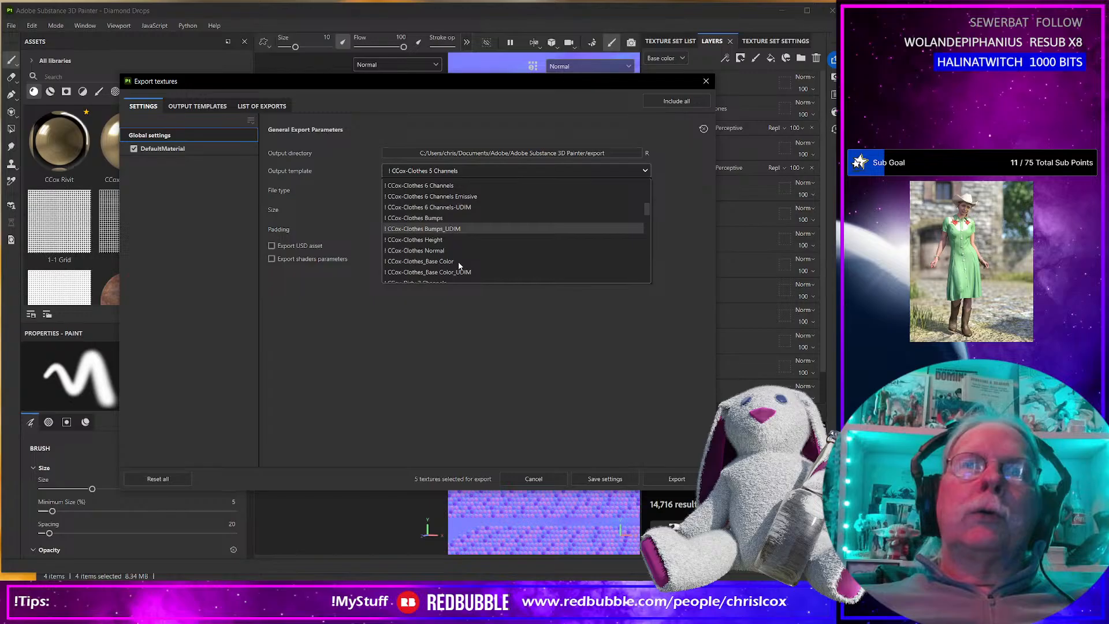
pyautogui.click(407, 257)
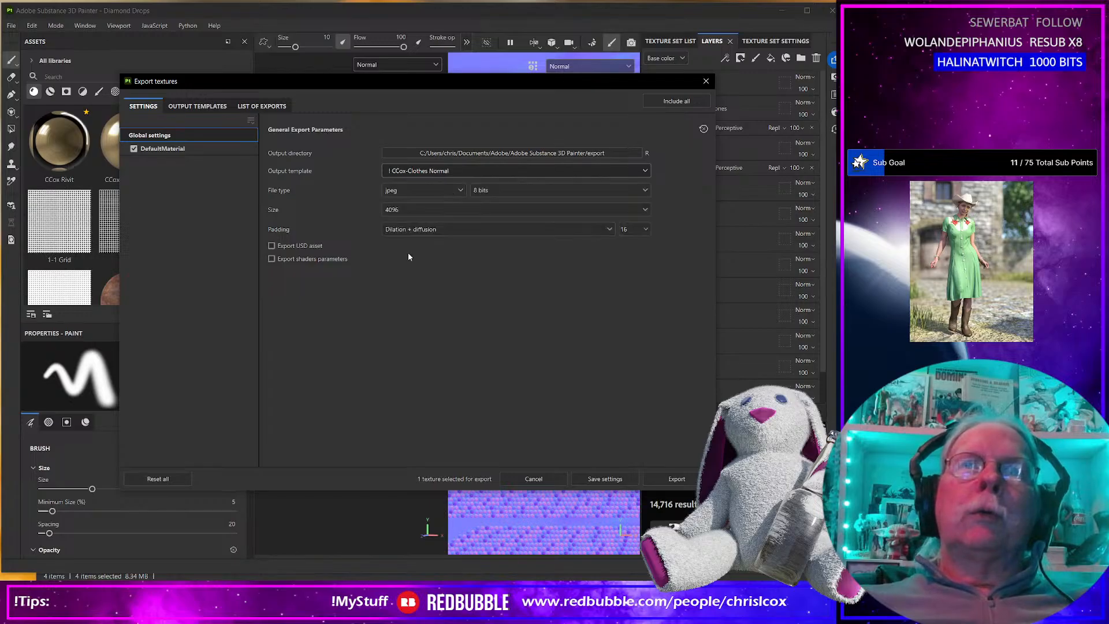
pyautogui.click(677, 481)
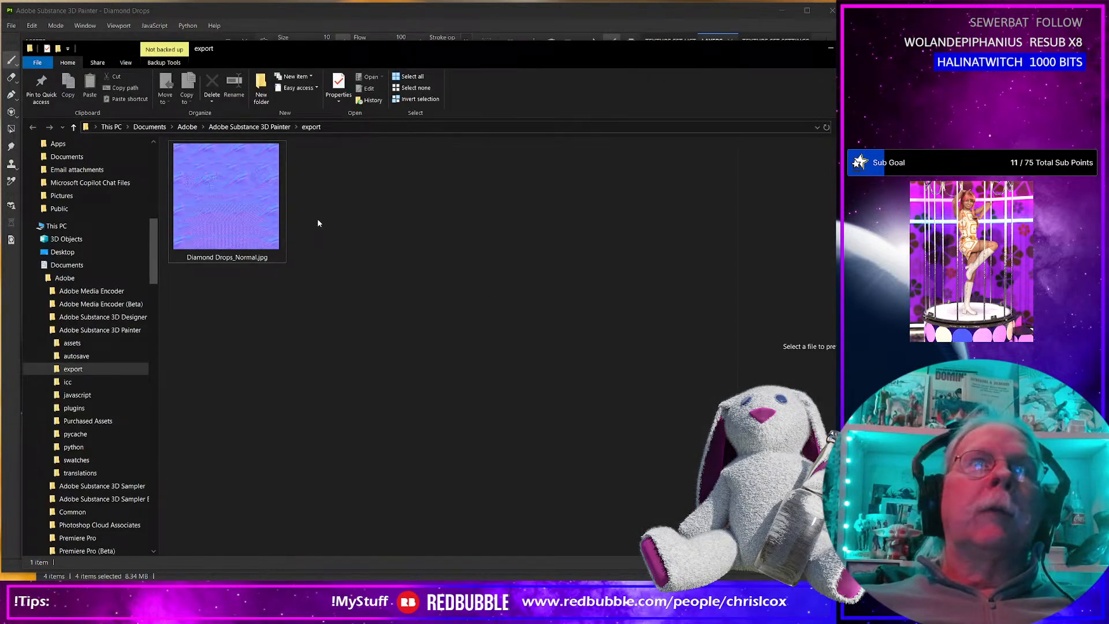
# Open the newly exported Diamond Drops_Normal.jpg to inspect its rhinestone and fabric detail, and close the viewer.
pyautogui.click(240, 224)
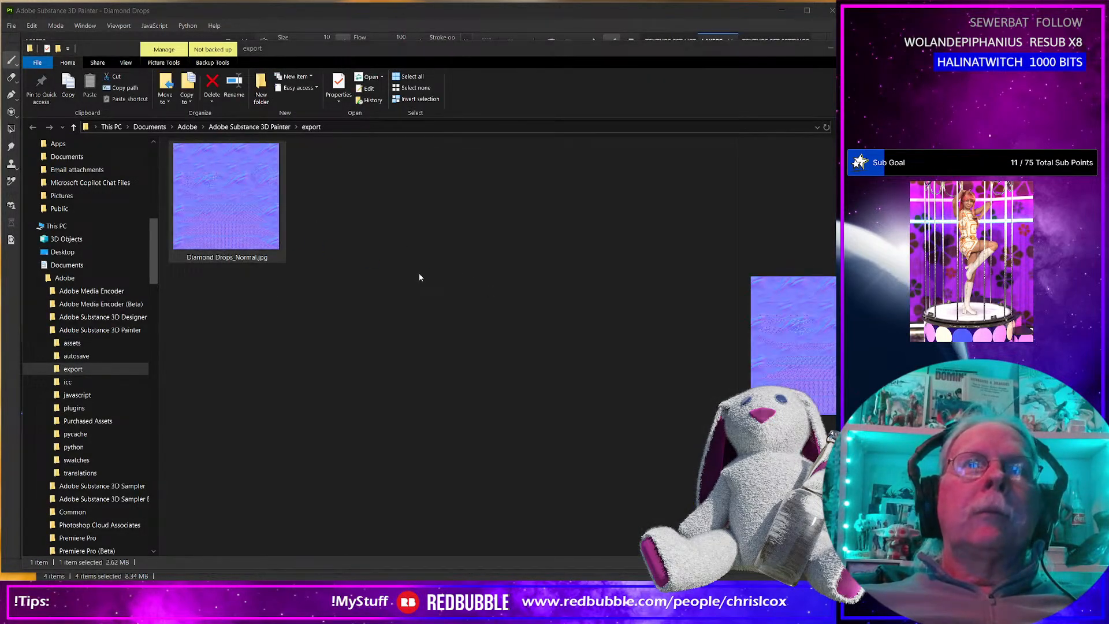
pyautogui.press('Return')
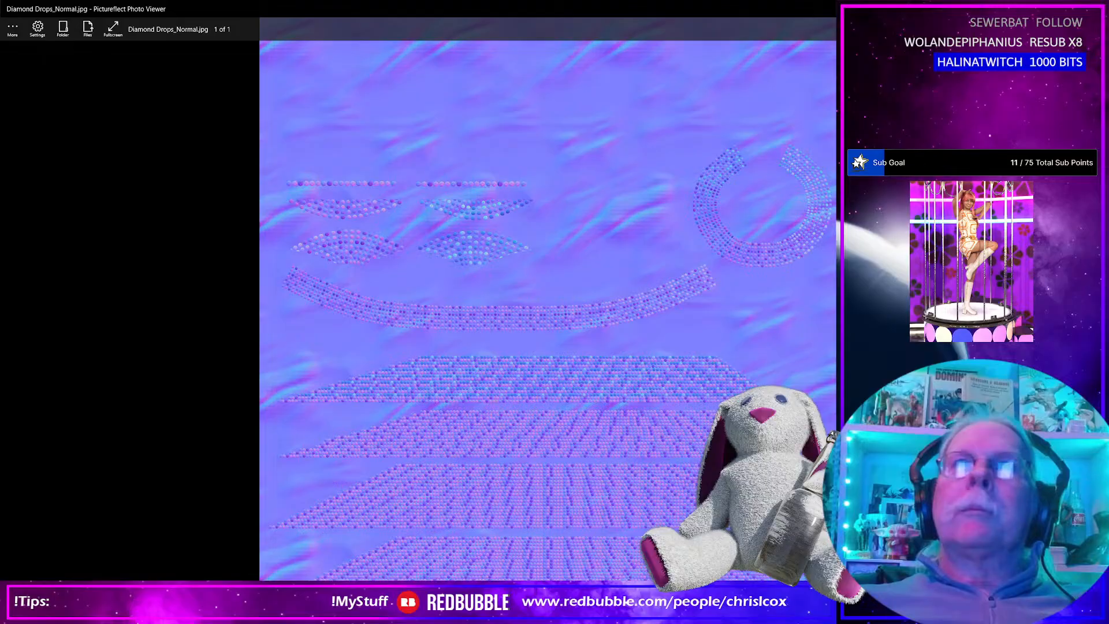
pyautogui.press('Escape')
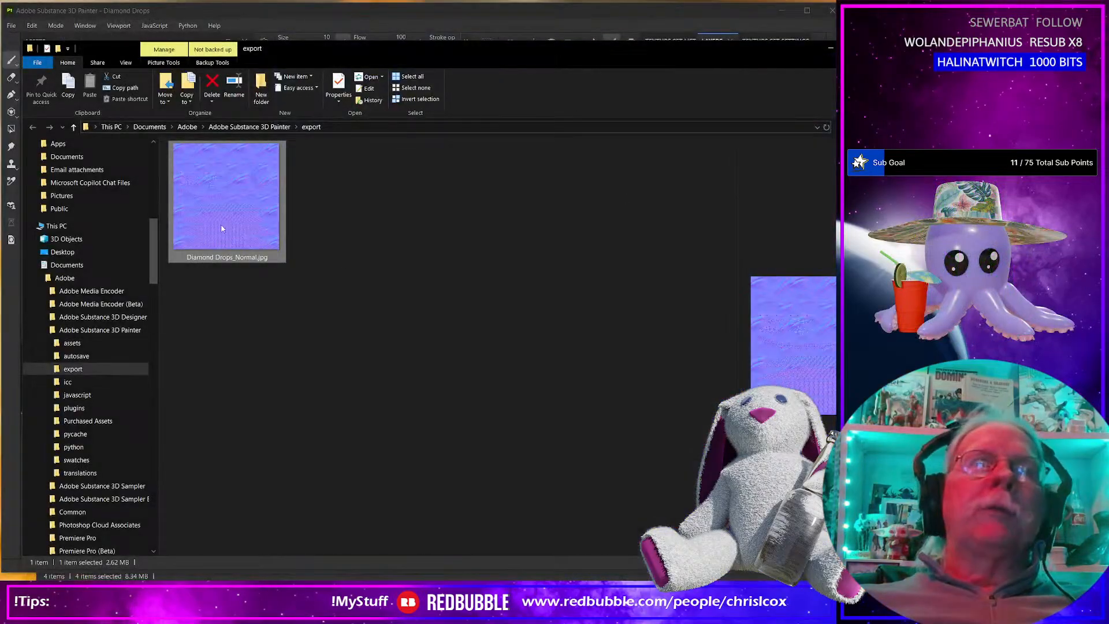
# Move Diamond Drops_Normal.jpg from the export folder into the Diamond Drops textures folder.
pyautogui.rightClick(219, 224)
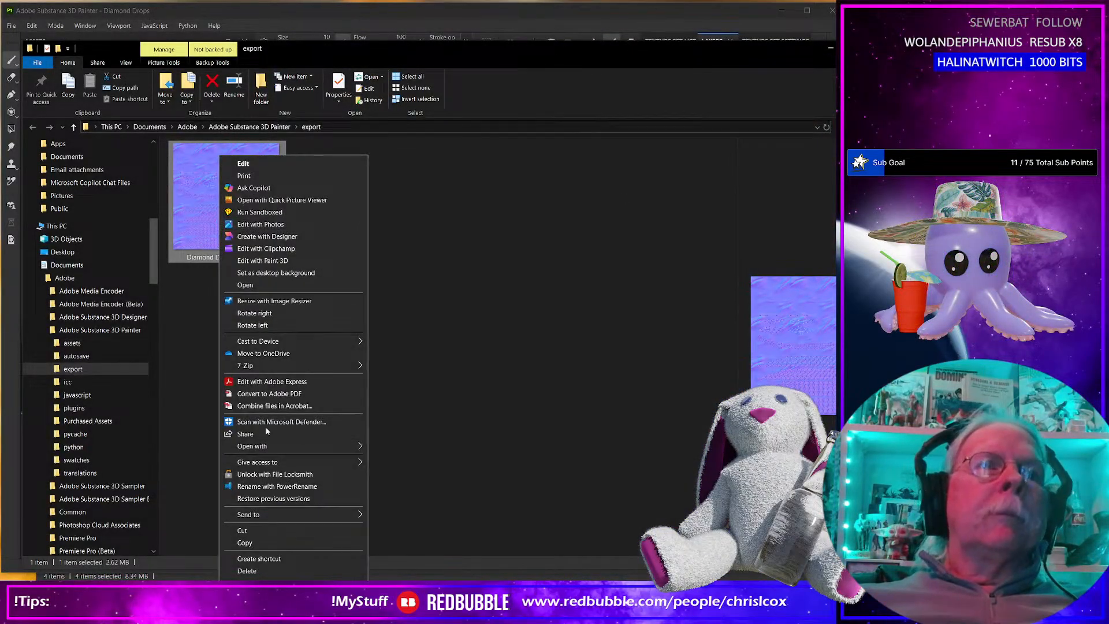
pyautogui.click(250, 529)
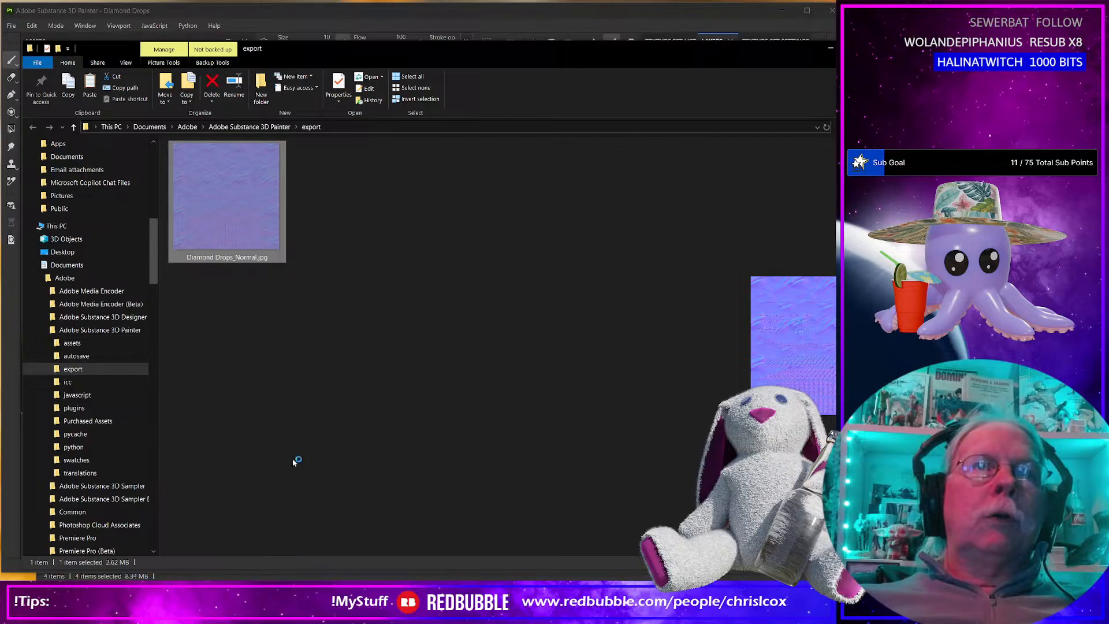
pyautogui.hotkey('alt', 'Tab')
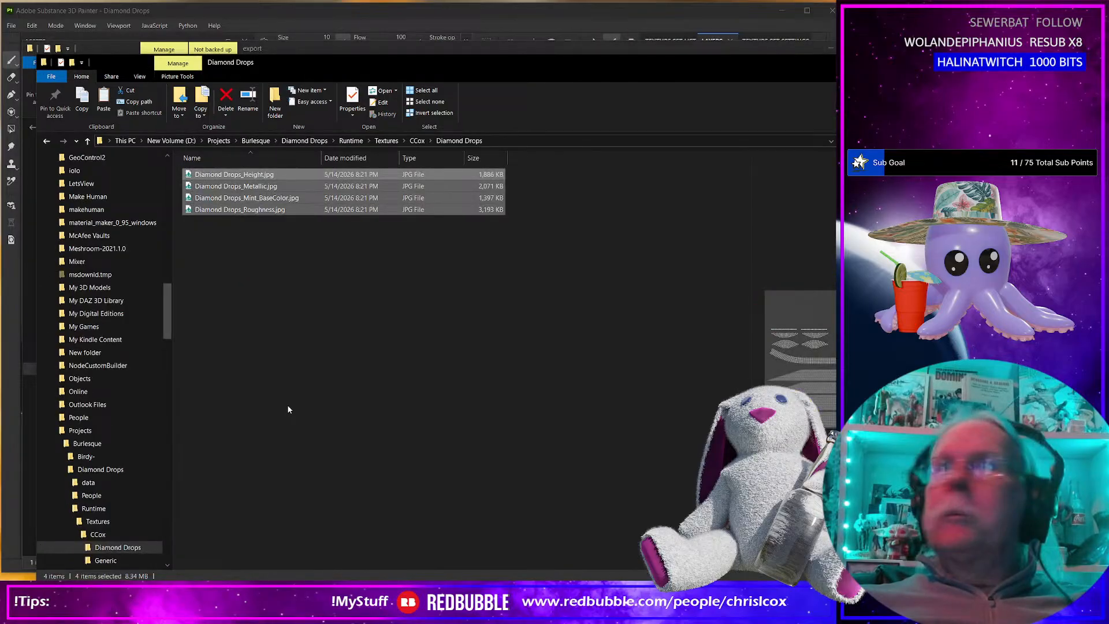
pyautogui.hotkey('ctrl', 'v')
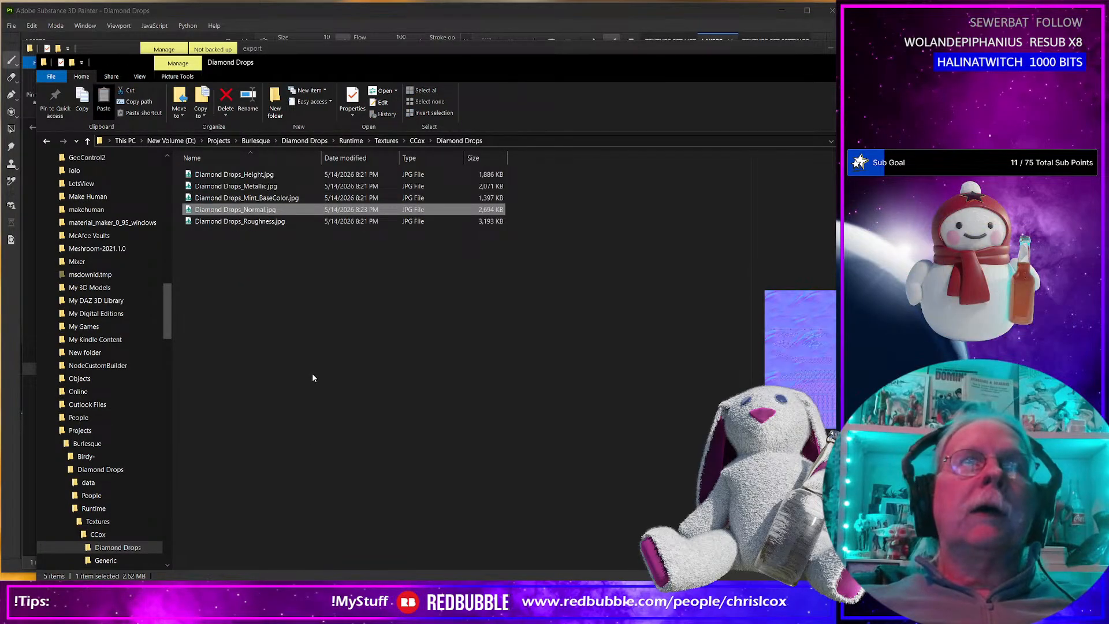
pyautogui.hotkey('alt', 'Tab')
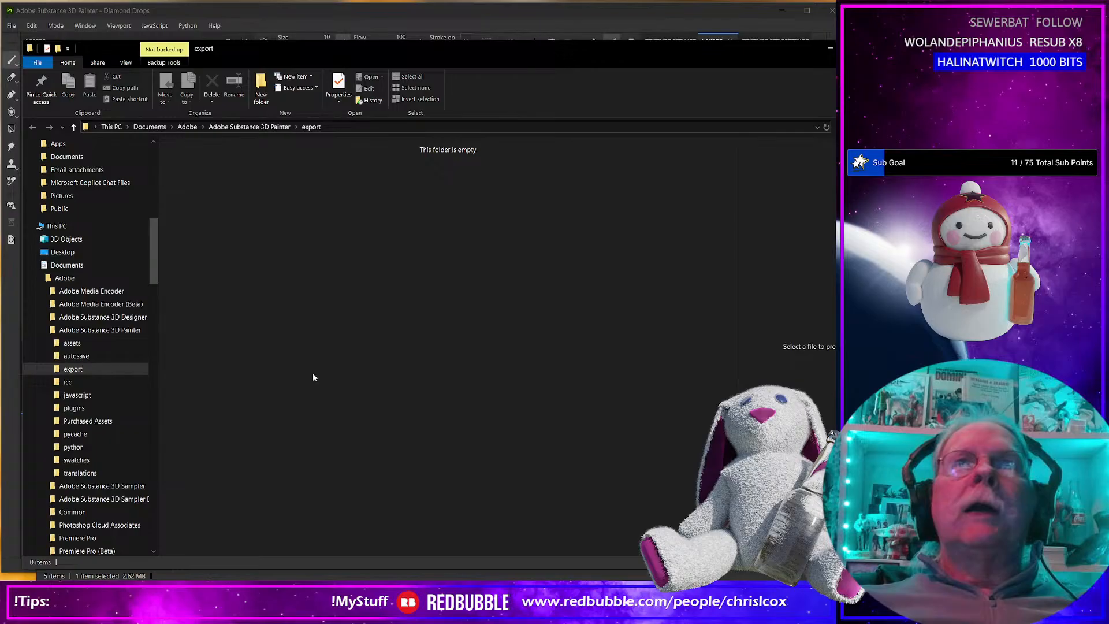
# Return to Substance 3D Painter and export only the ID map using the CCox-ID output template.
pyautogui.hotkey('alt', 'Tab')
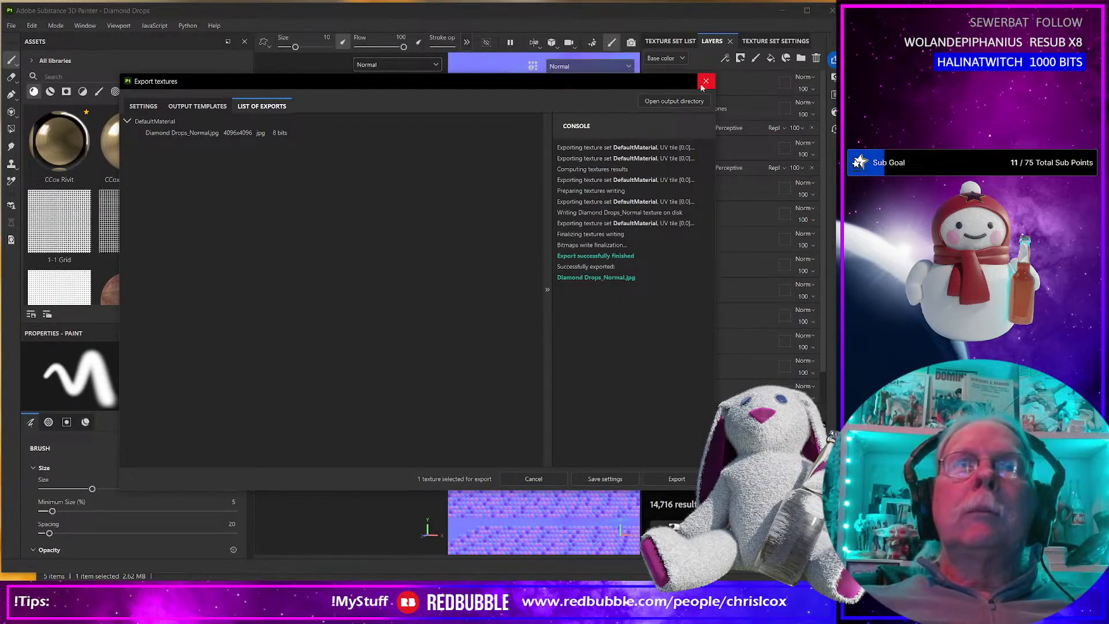
pyautogui.click(143, 106)
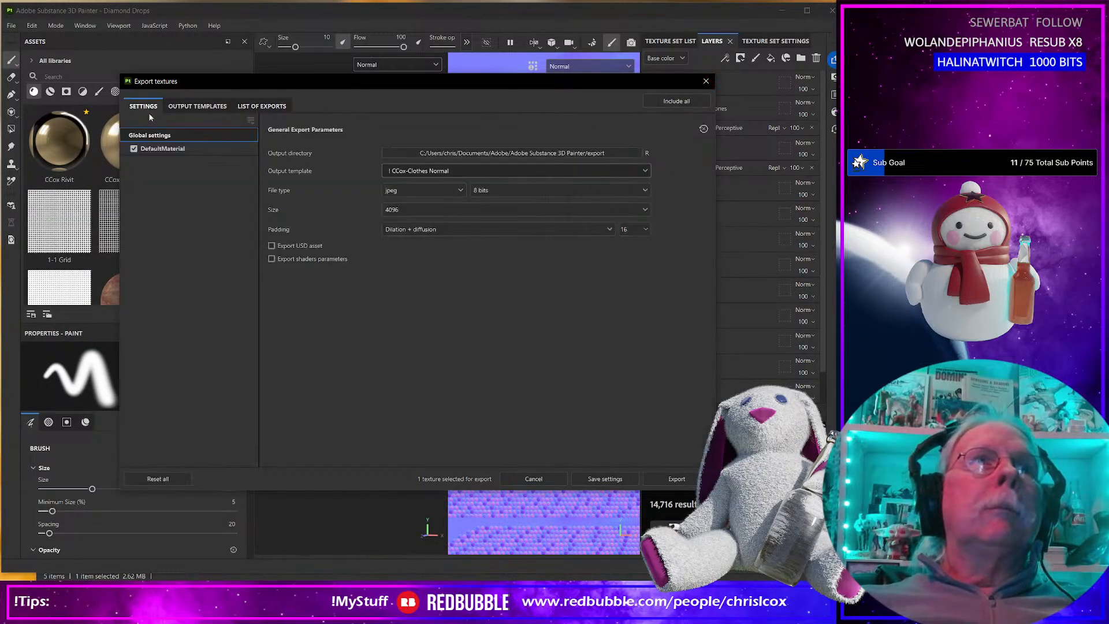
pyautogui.click(491, 169)
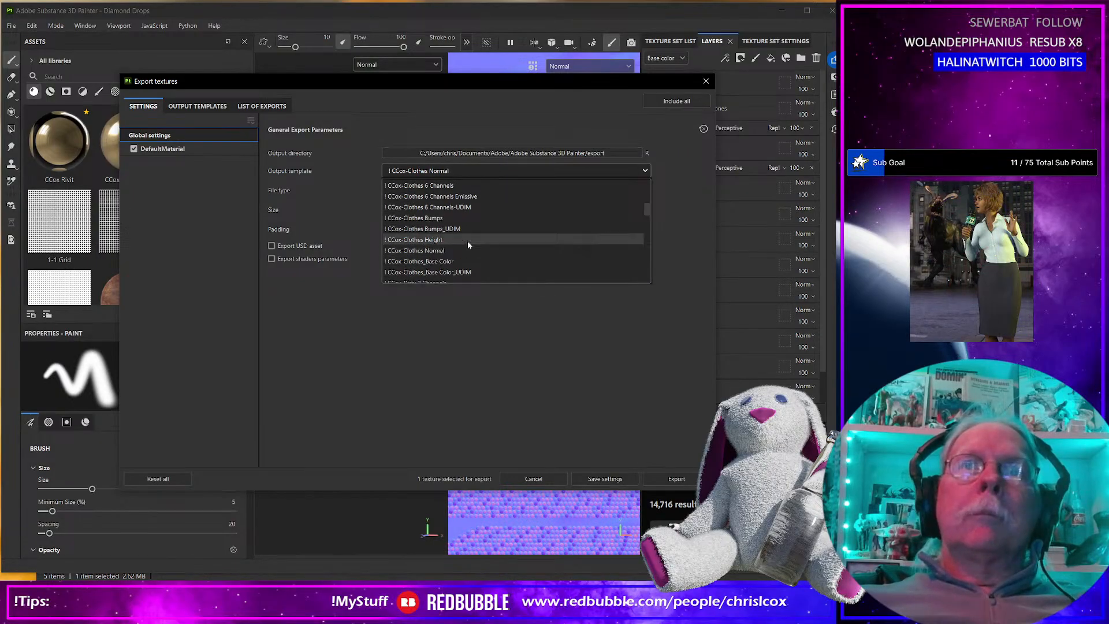
pyautogui.scroll(-2, 467, 244)
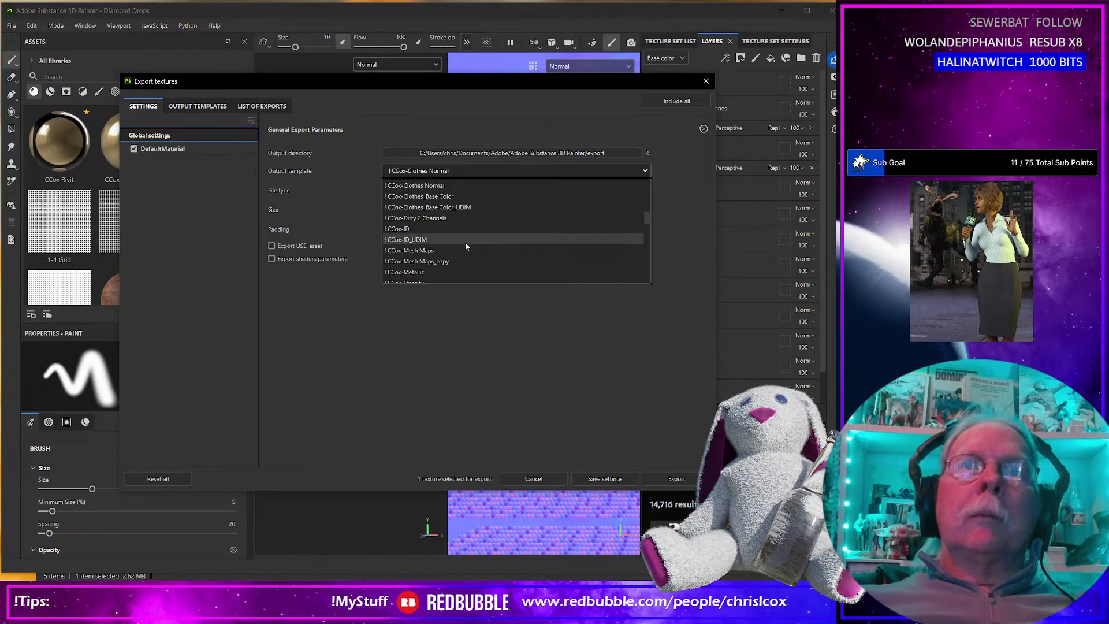
pyautogui.scroll(-1, 466, 243)
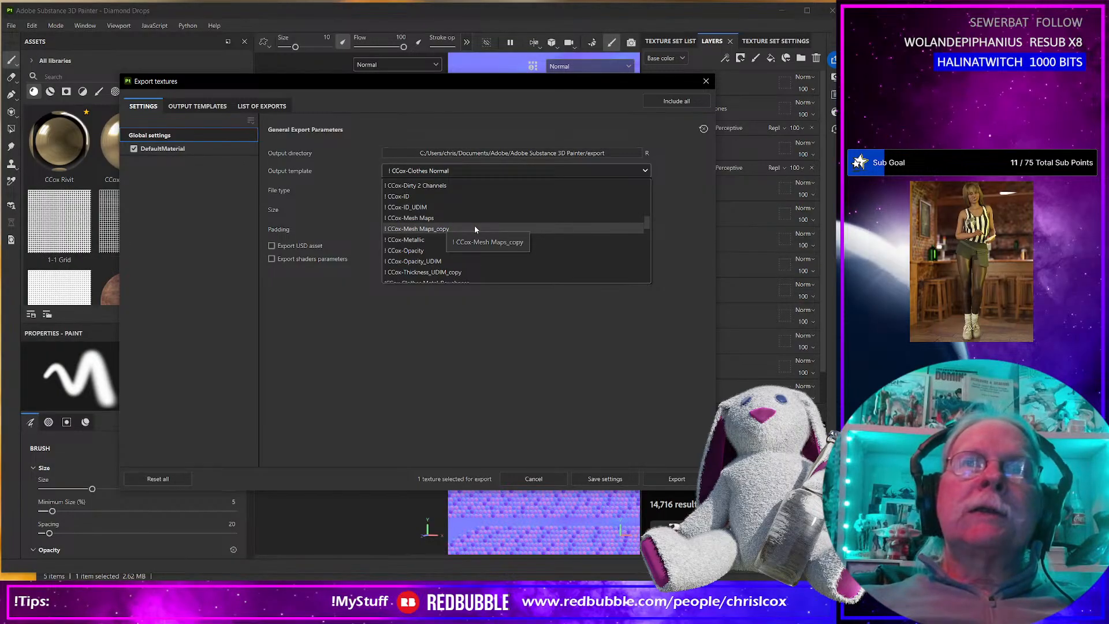
pyautogui.click(436, 196)
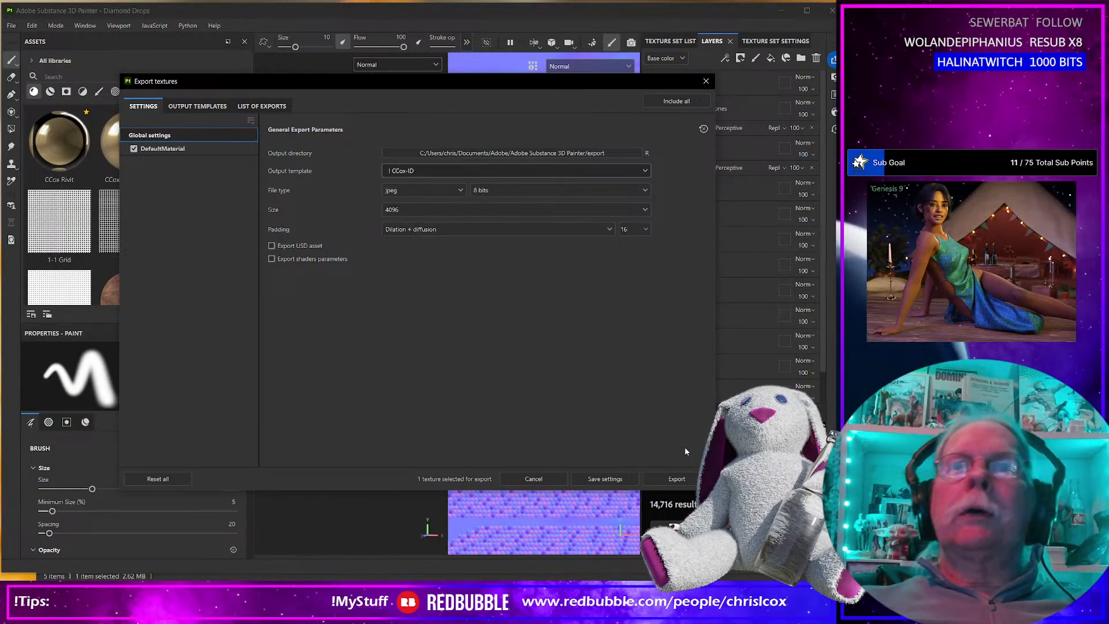
pyautogui.click(681, 478)
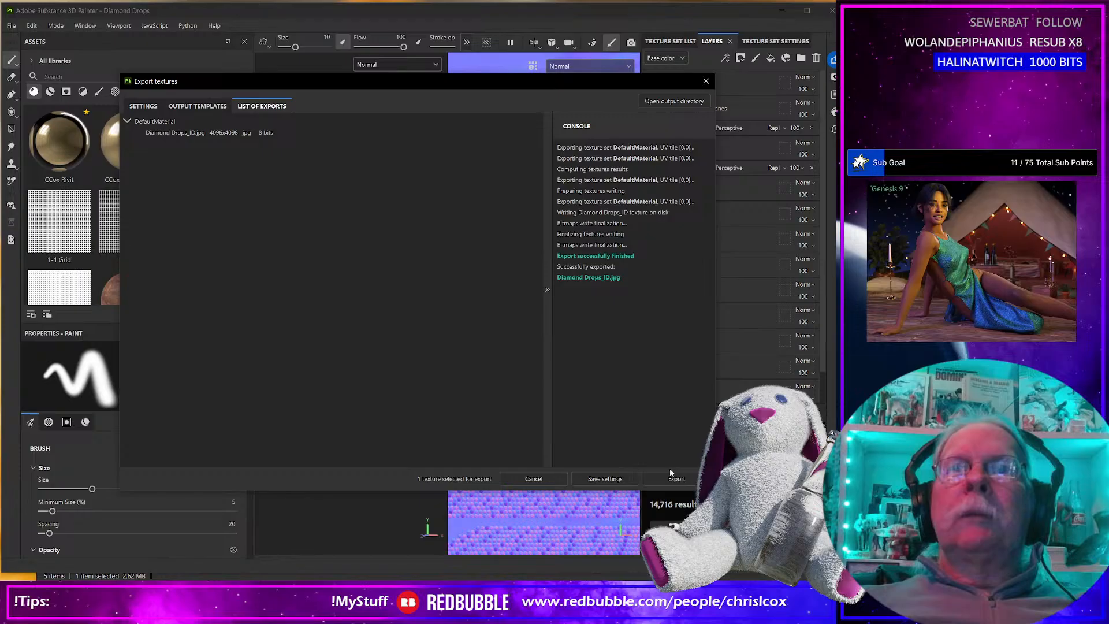
# Set the export size to 8192 and export the ID map again.
pyautogui.click(143, 107)
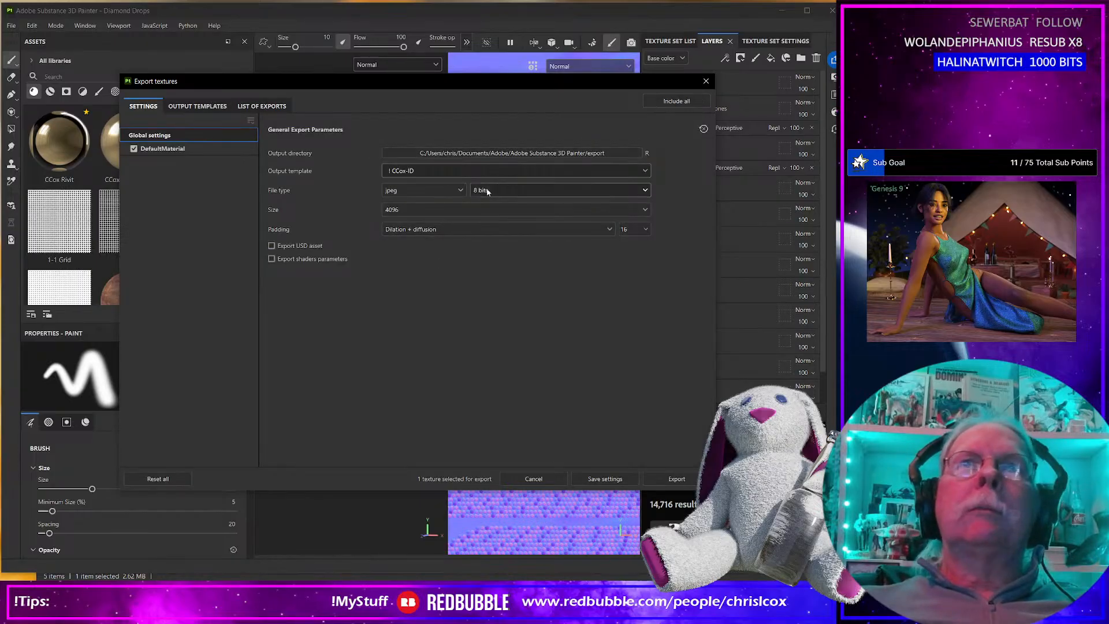
pyautogui.click(421, 210)
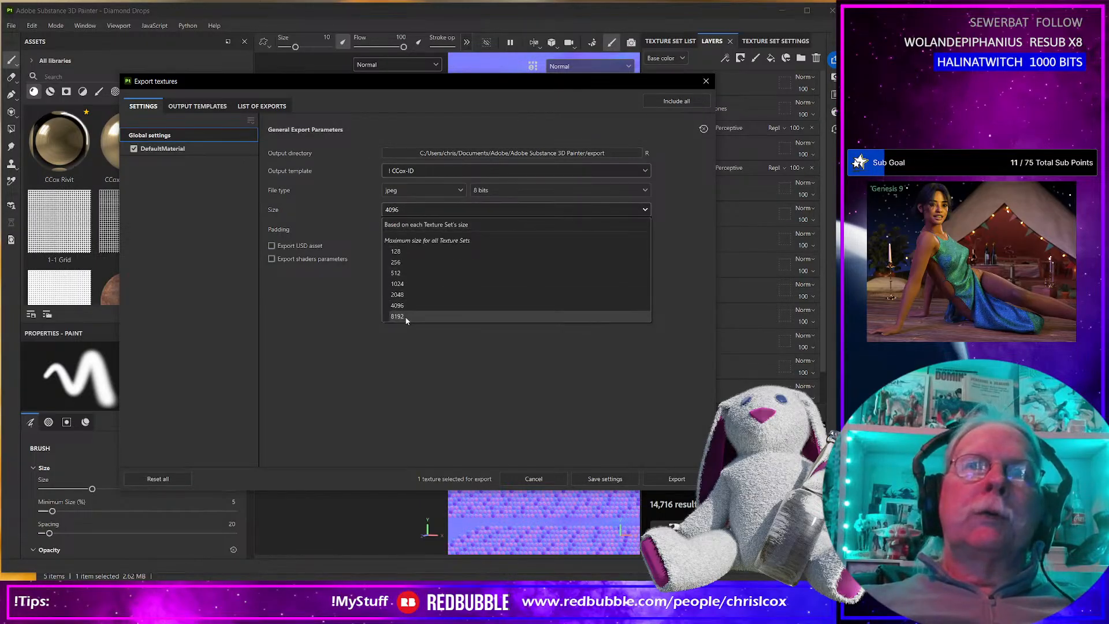
pyautogui.click(406, 317)
pyautogui.click(674, 478)
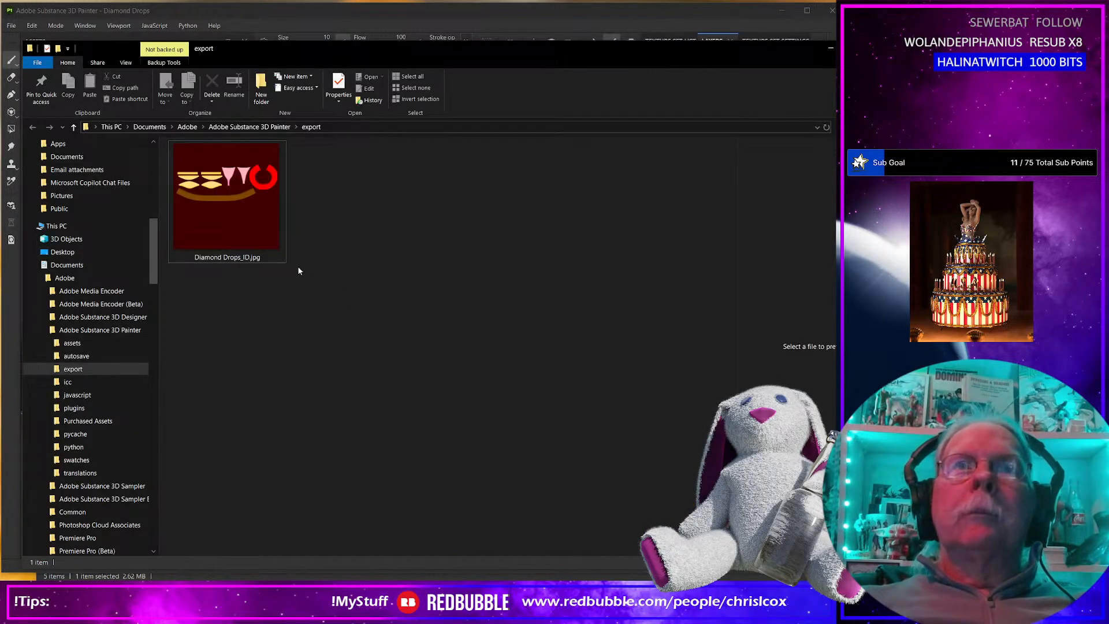
# Open the exported Diamond Drops_ID.jpg to inspect its color regions for the garment pieces, and close the viewer.
pyautogui.doubleClick(215, 229)
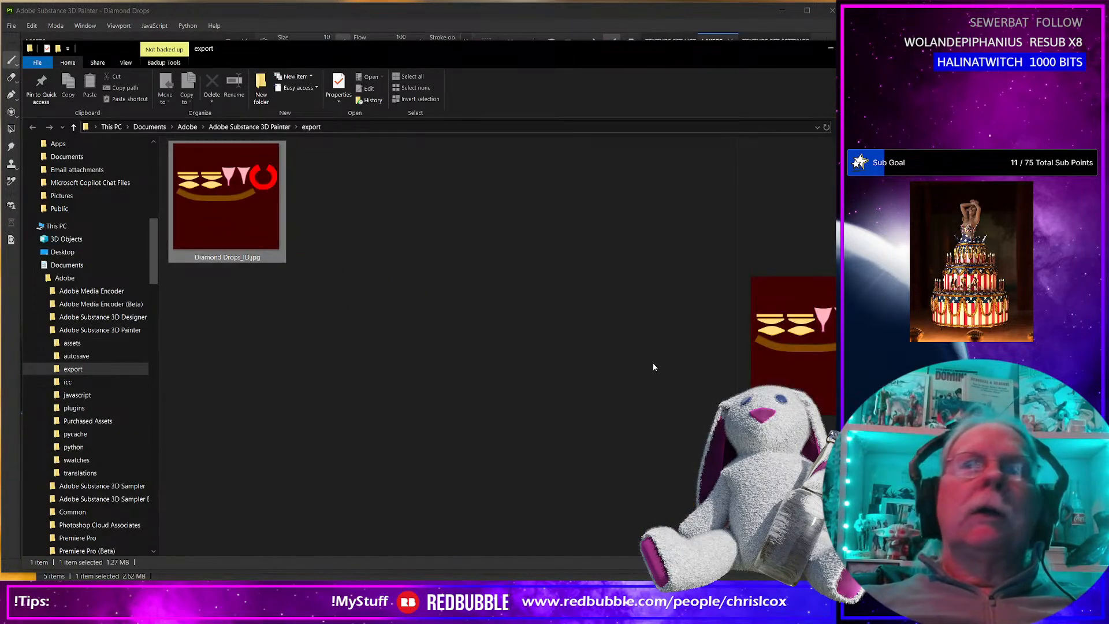
pyautogui.scroll(-3, 561, 431)
pyautogui.scroll(3, 561, 431)
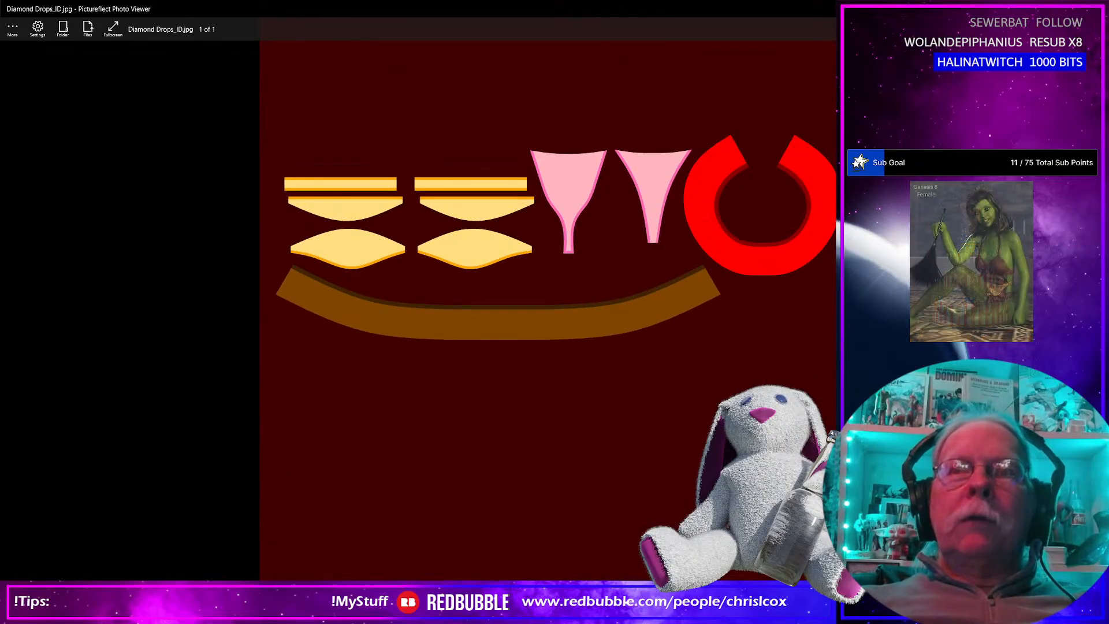
pyautogui.scroll(-2, 552, 431)
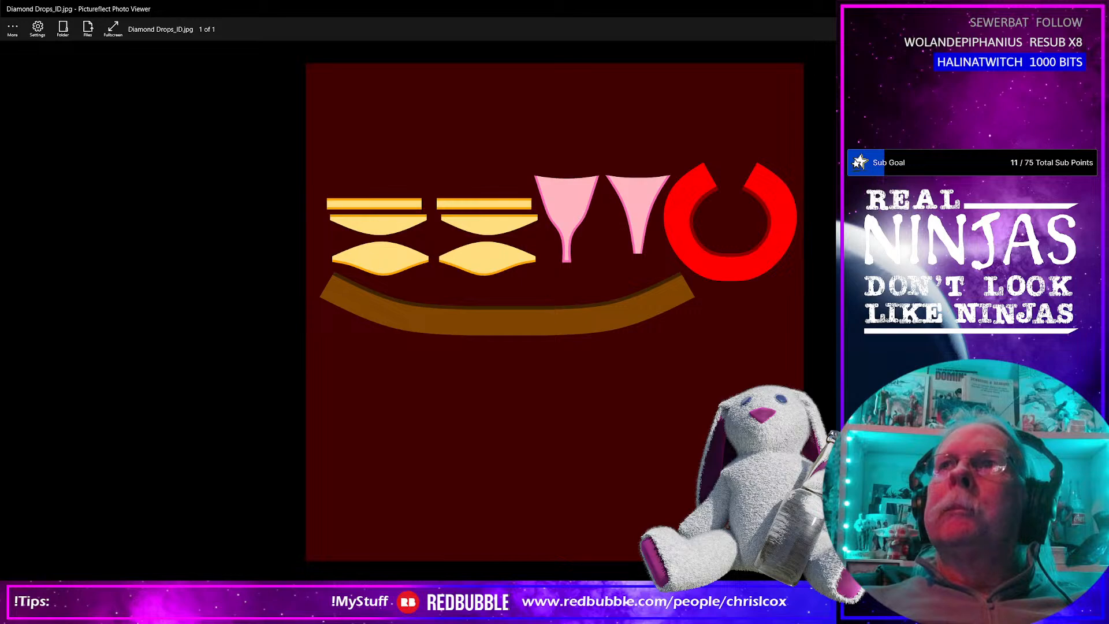
pyautogui.press('Escape')
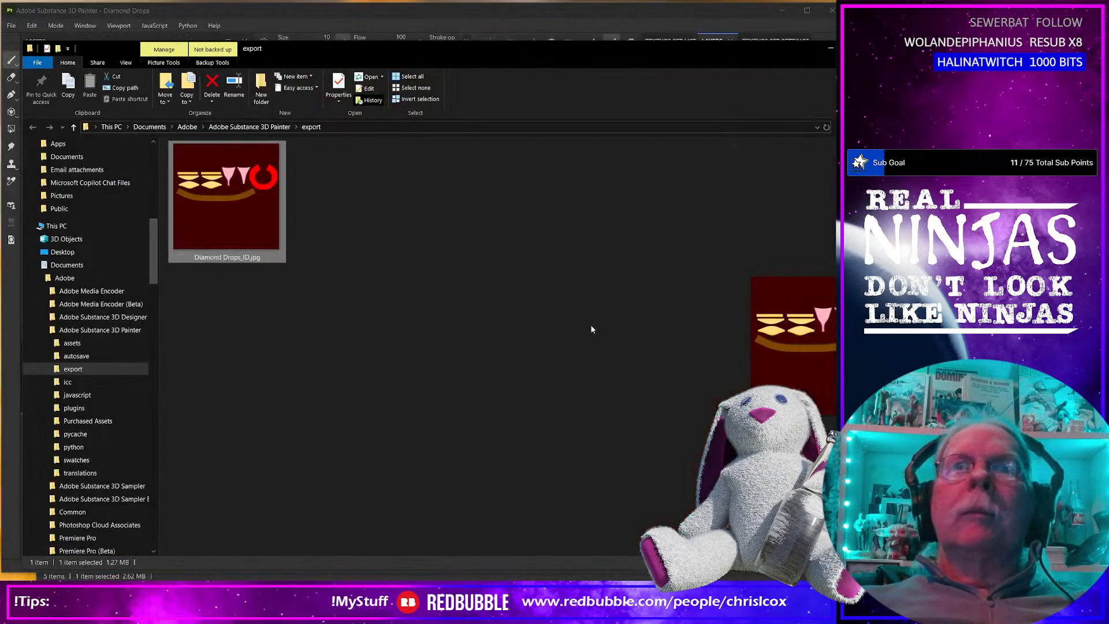
# Move Diamond Drops_ID.jpg from the export folder into the Diamond Drops project's WIP folder.
pyautogui.rightClick(227, 218)
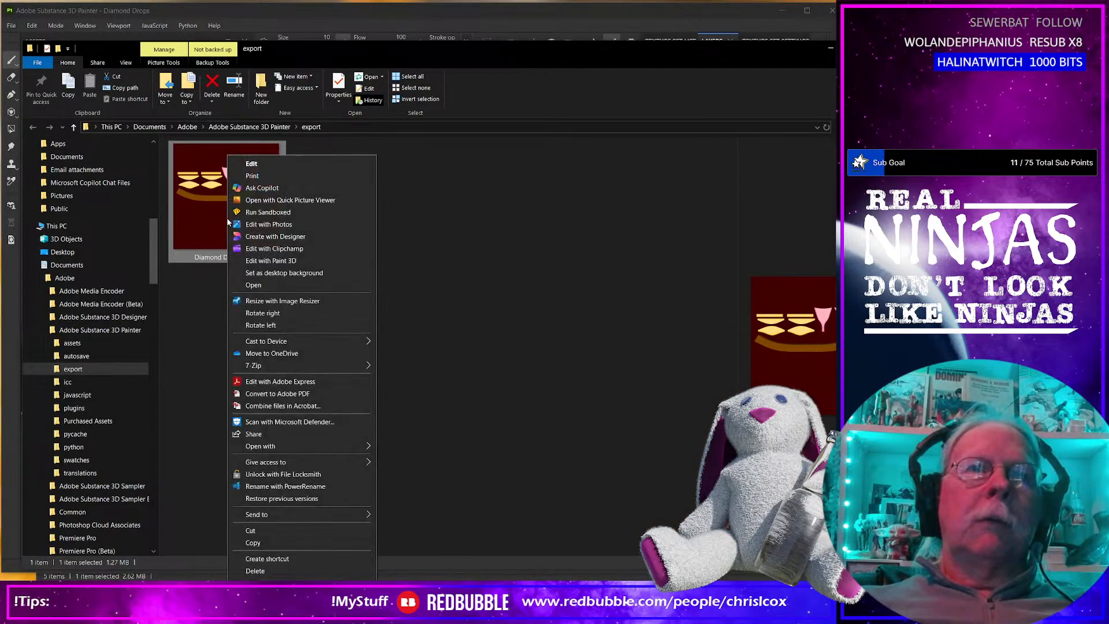
pyautogui.click(273, 530)
pyautogui.hotkey('alt', 'Tab')
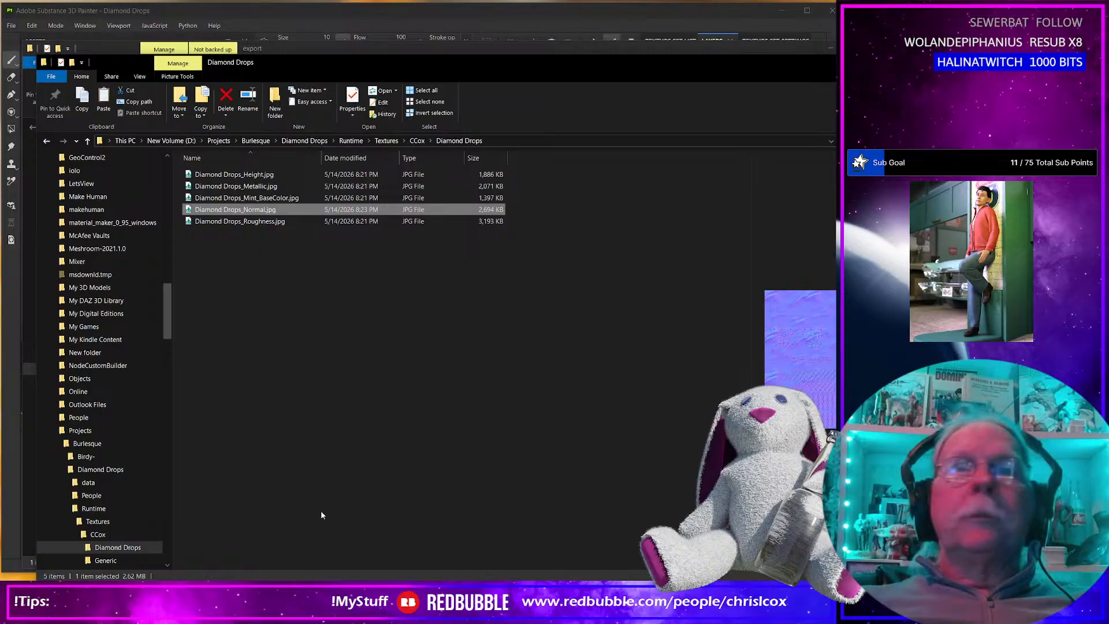
pyautogui.scroll(-4, 121, 490)
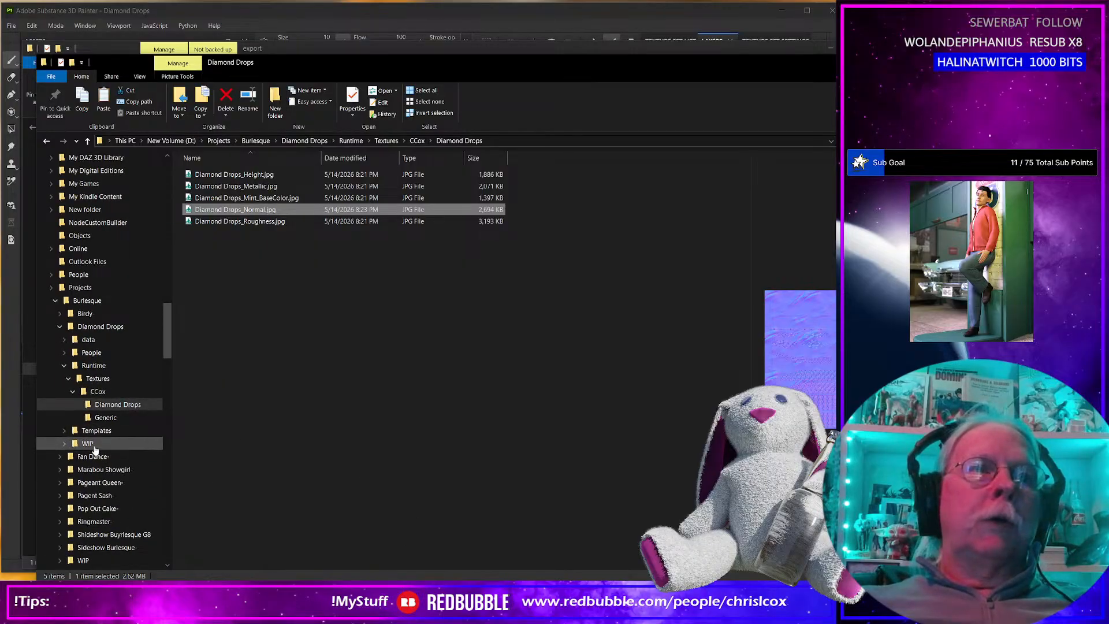
pyautogui.click(87, 443)
pyautogui.rightClick(290, 450)
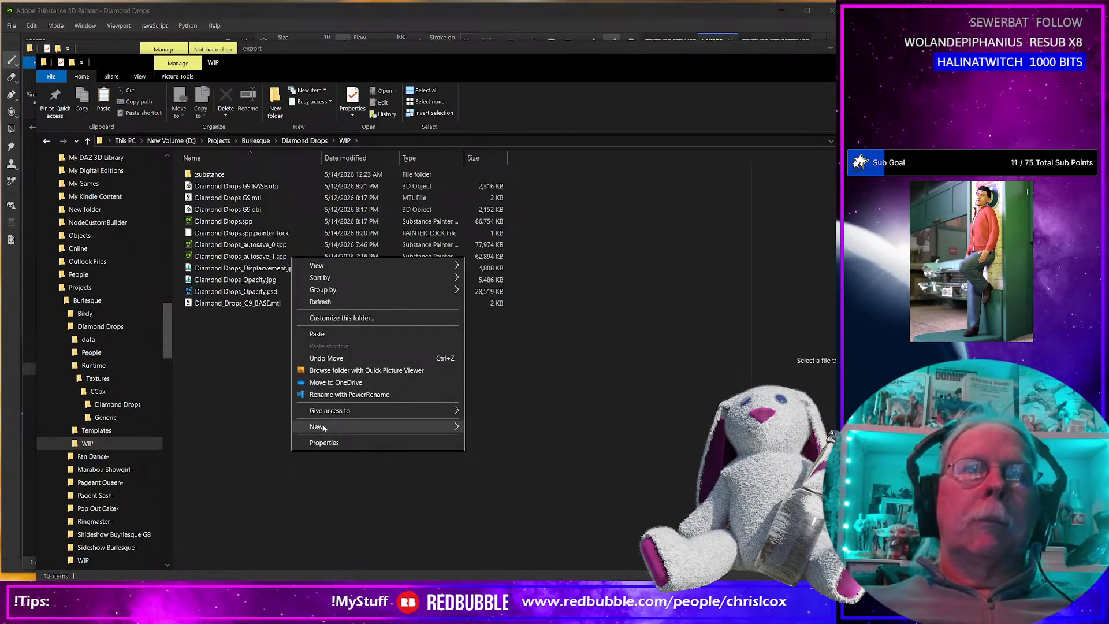
pyautogui.click(318, 334)
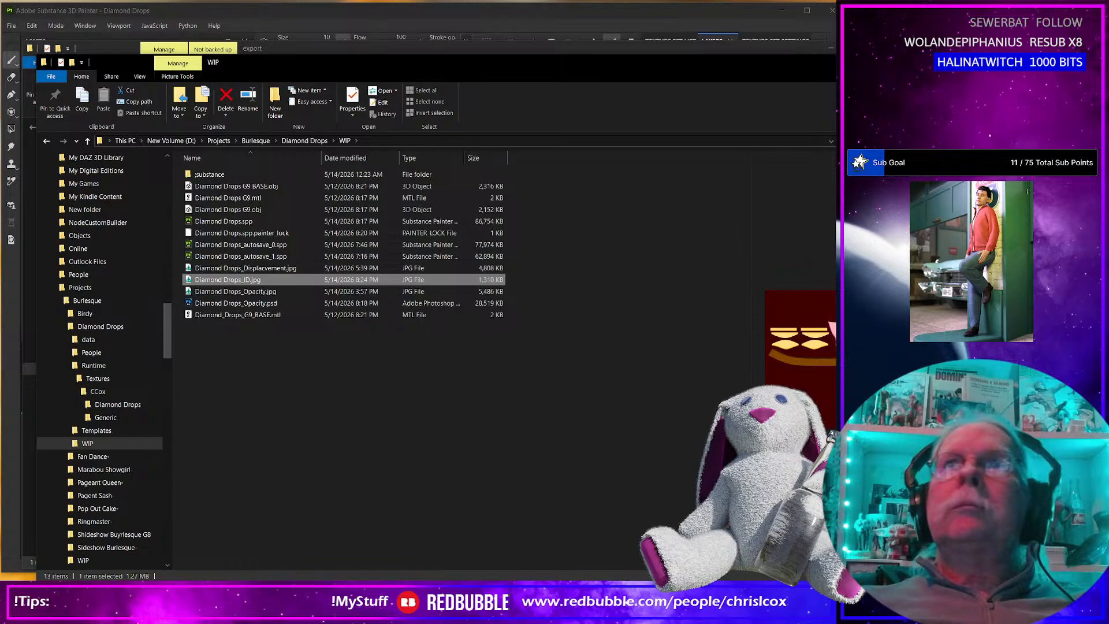
# Close the file windows and the texture export dialog, and collapse the Mint layer group.
pyautogui.hotkey('alt', 'F4')
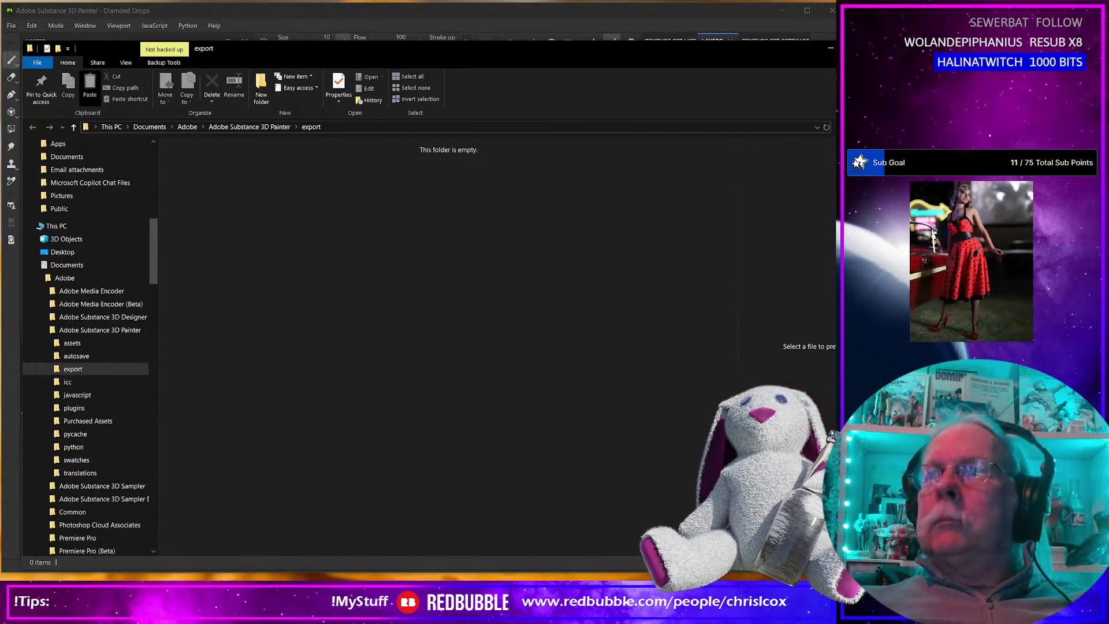
pyautogui.click(828, 49)
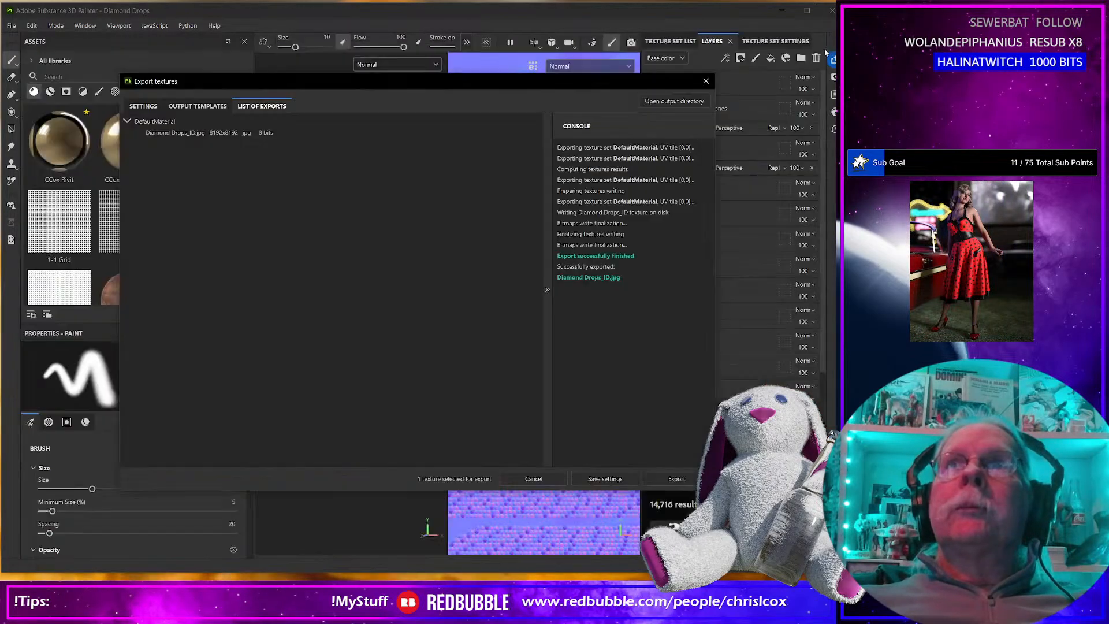
pyautogui.click(705, 82)
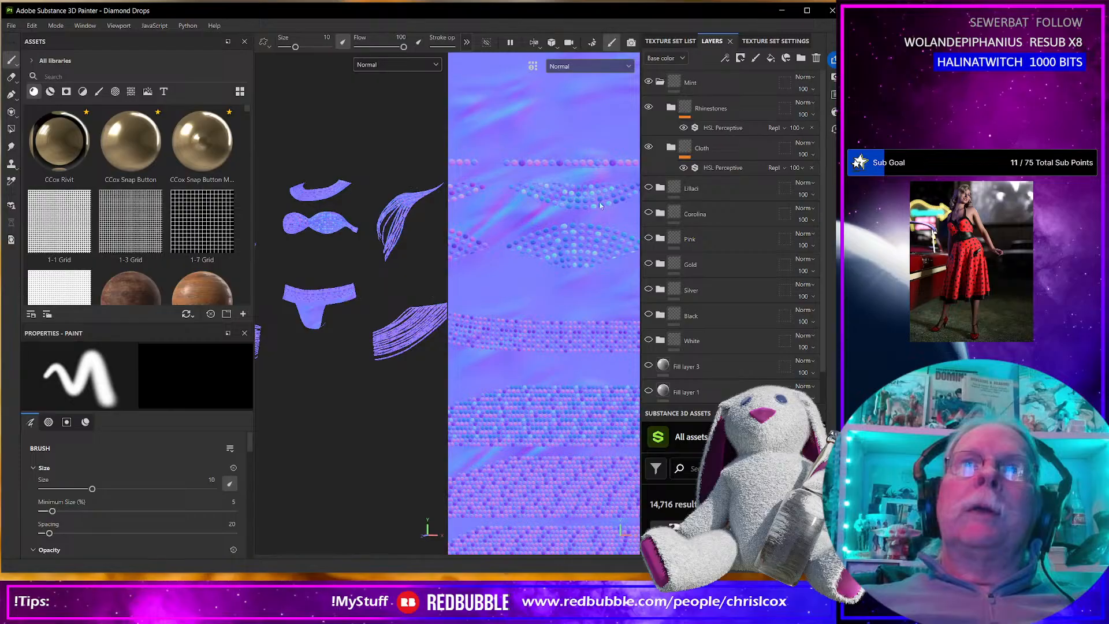
pyautogui.click(660, 81)
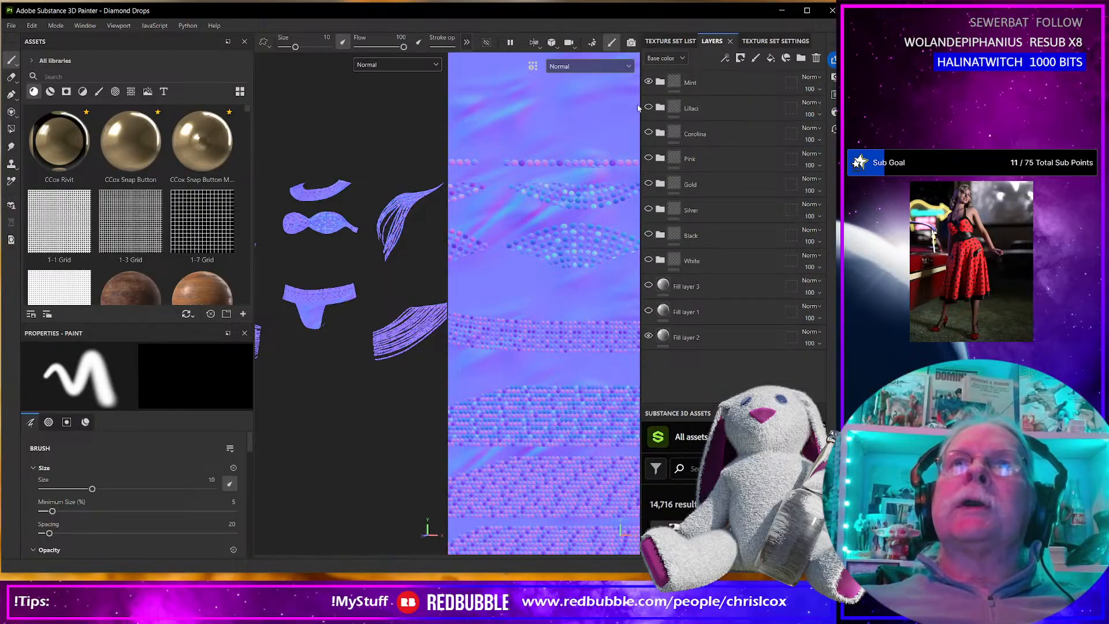
# Search the smart materials for "storm" and add the CCox Storm Raider Dirt and Wear material above the Mint group.
pyautogui.click(90, 72)
pyautogui.write('st')
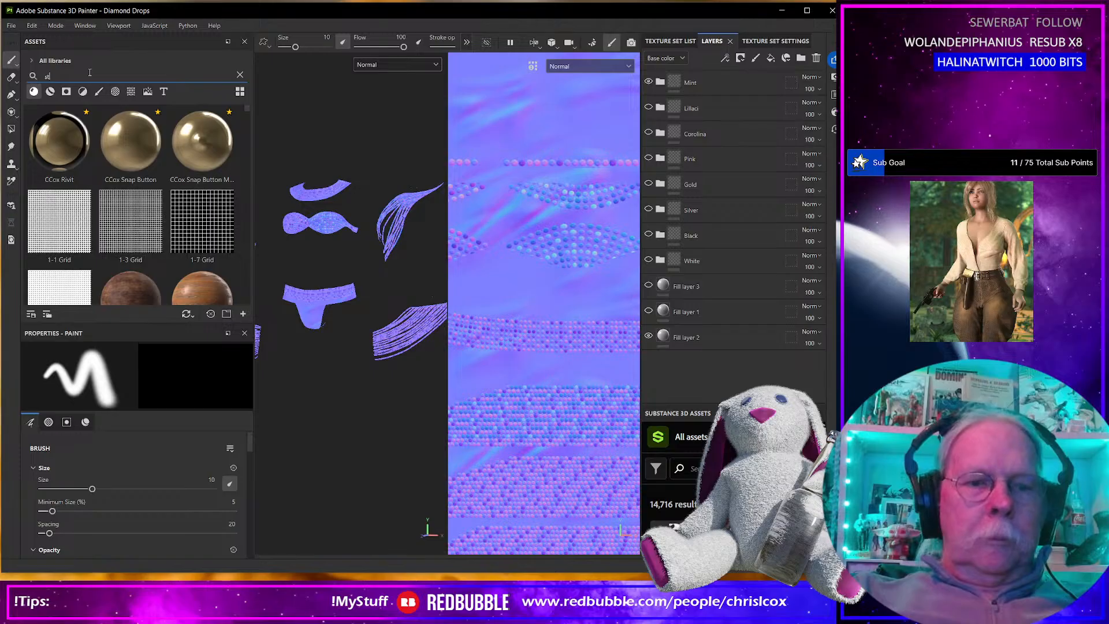
pyautogui.write('oem')
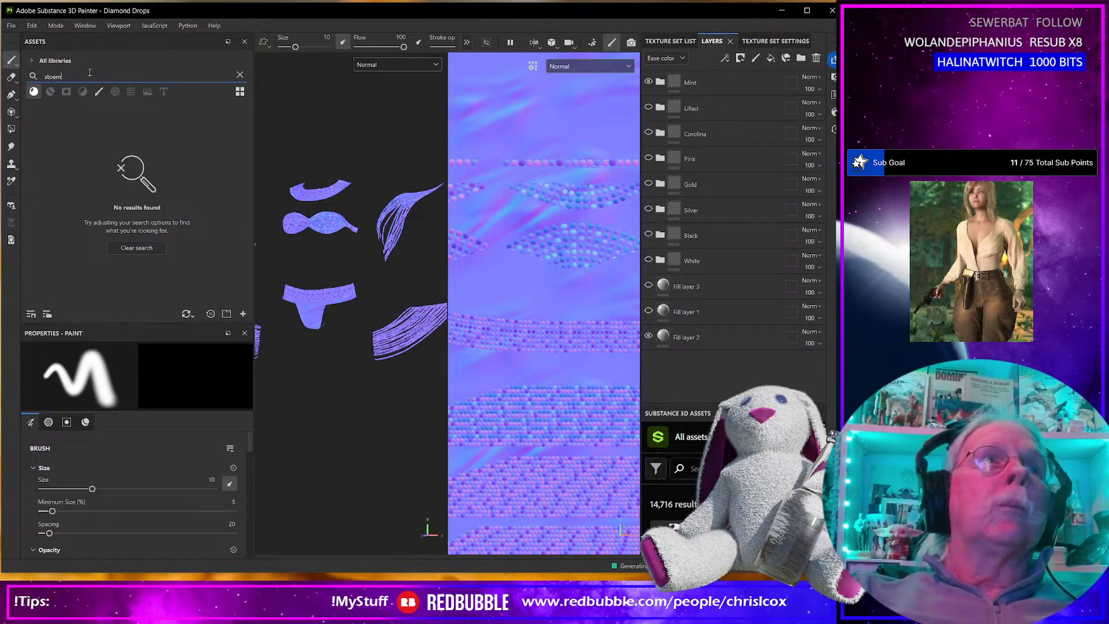
pyautogui.press('BackSpace')
pyautogui.press('BackSpace')
pyautogui.press('BackSpace')
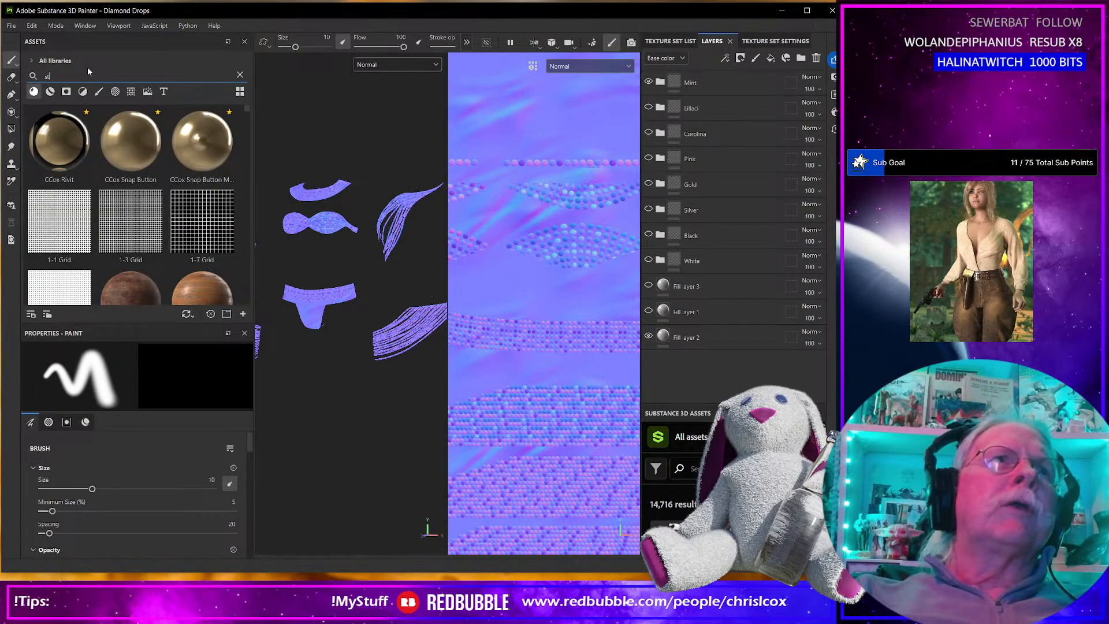
pyautogui.write('orm')
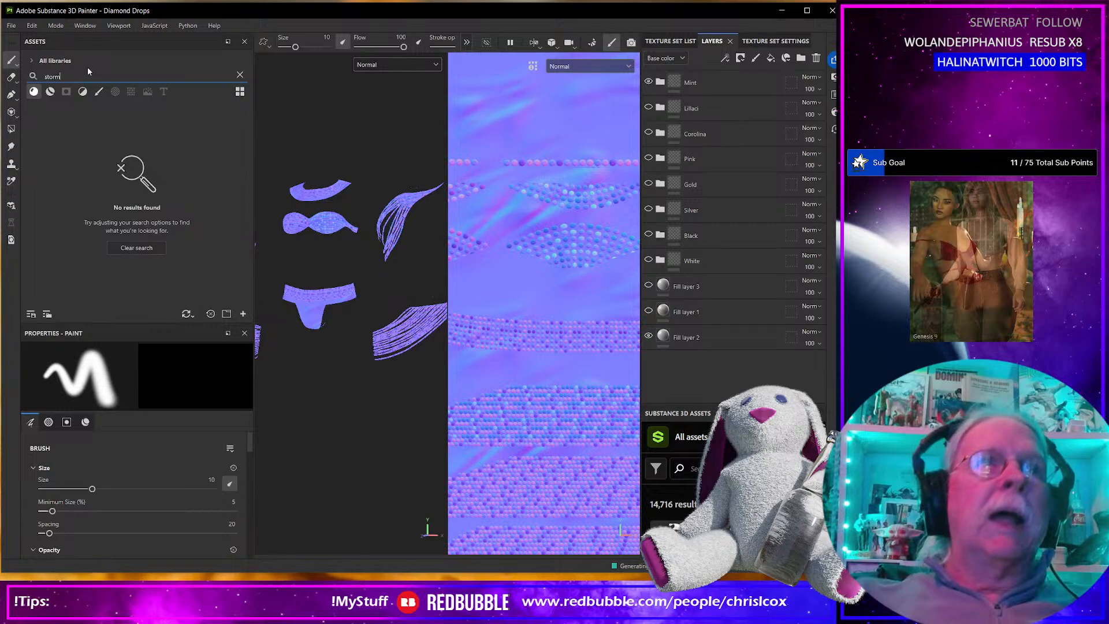
pyautogui.click(50, 91)
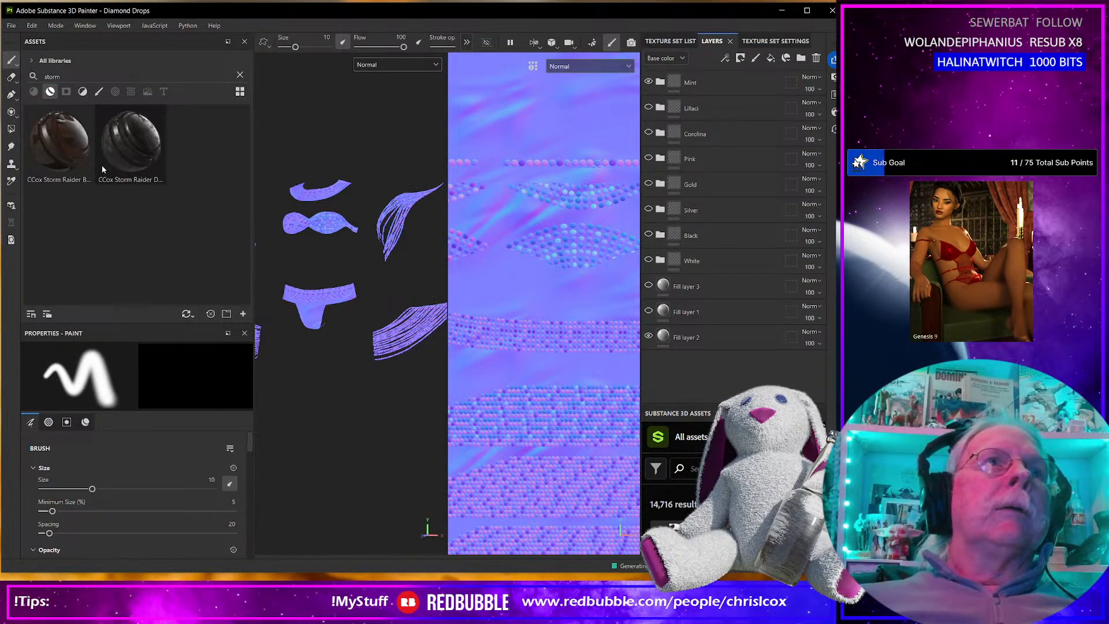
pyautogui.moveTo(136, 149); pyautogui.dragTo(453, 273)
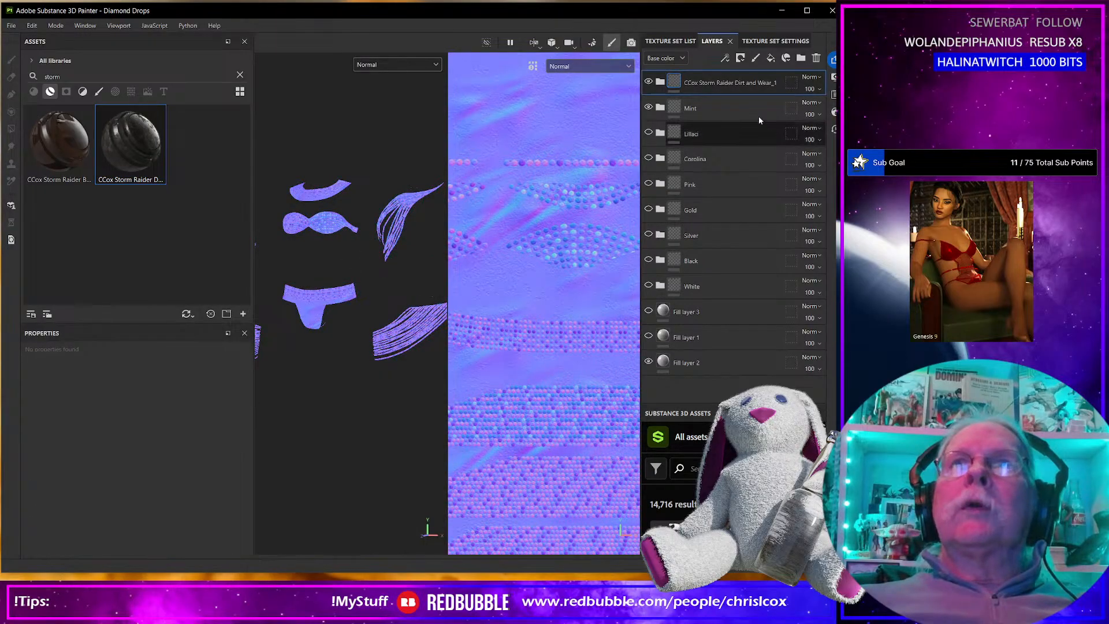
# Switch the viewport display from Normal to Material and zoom in on the dirtied outfit.
pyautogui.click(591, 68)
pyautogui.click(588, 156)
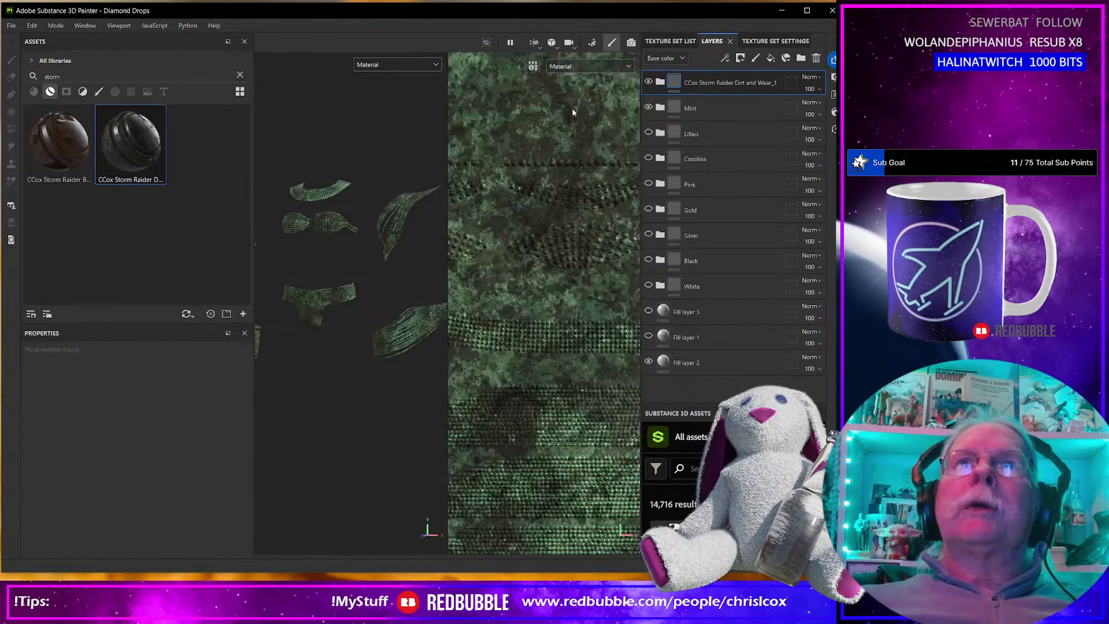
pyautogui.scroll(5, 358, 297)
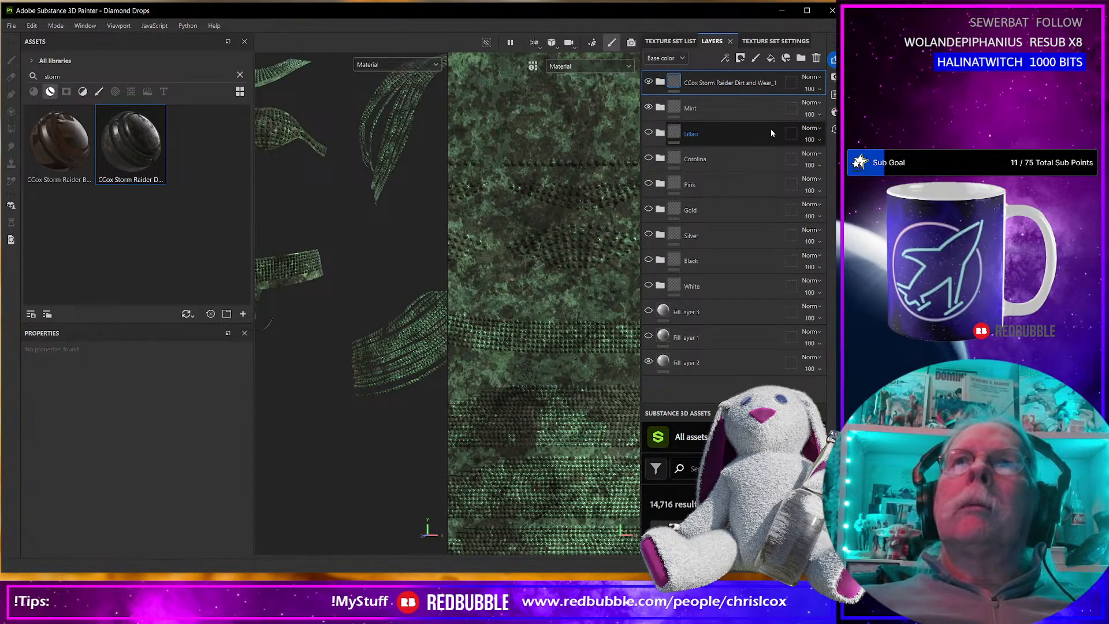
# Expand the CCox Storm Raider Dirt and Wear group and examine its dirt pattern across the UV layout.
pyautogui.click(661, 84)
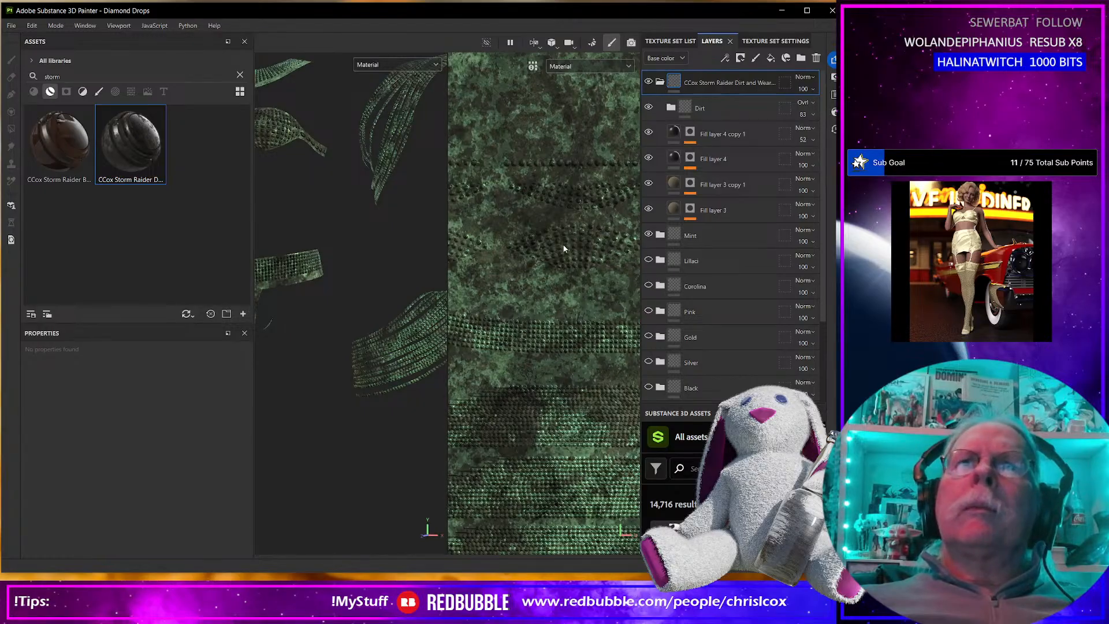
pyautogui.scroll(-5, 562, 246)
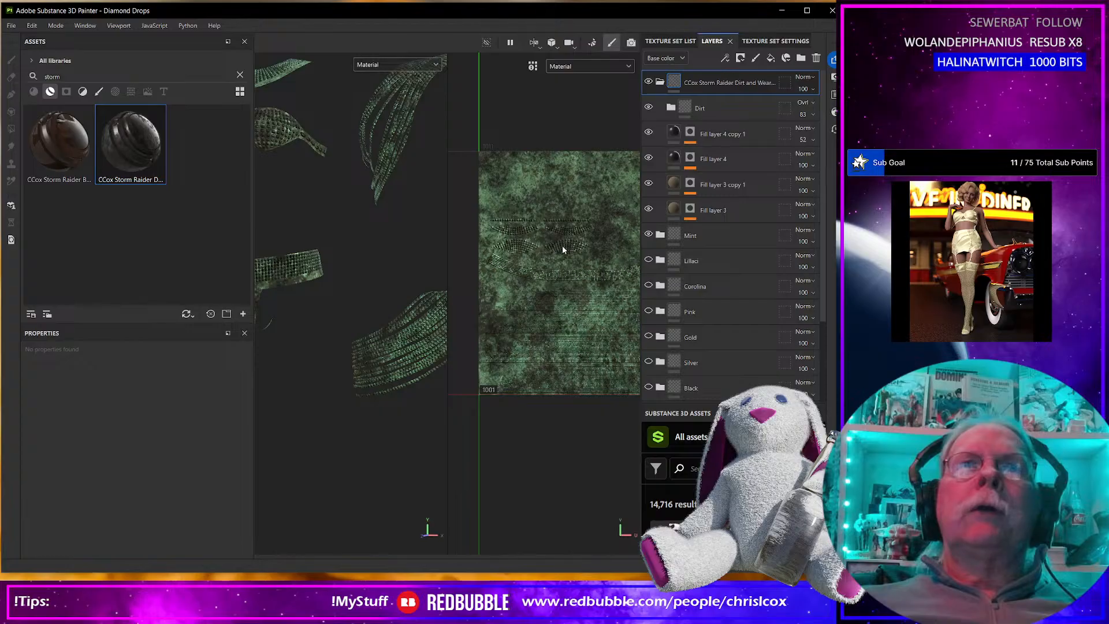
pyautogui.scroll(3, 562, 246)
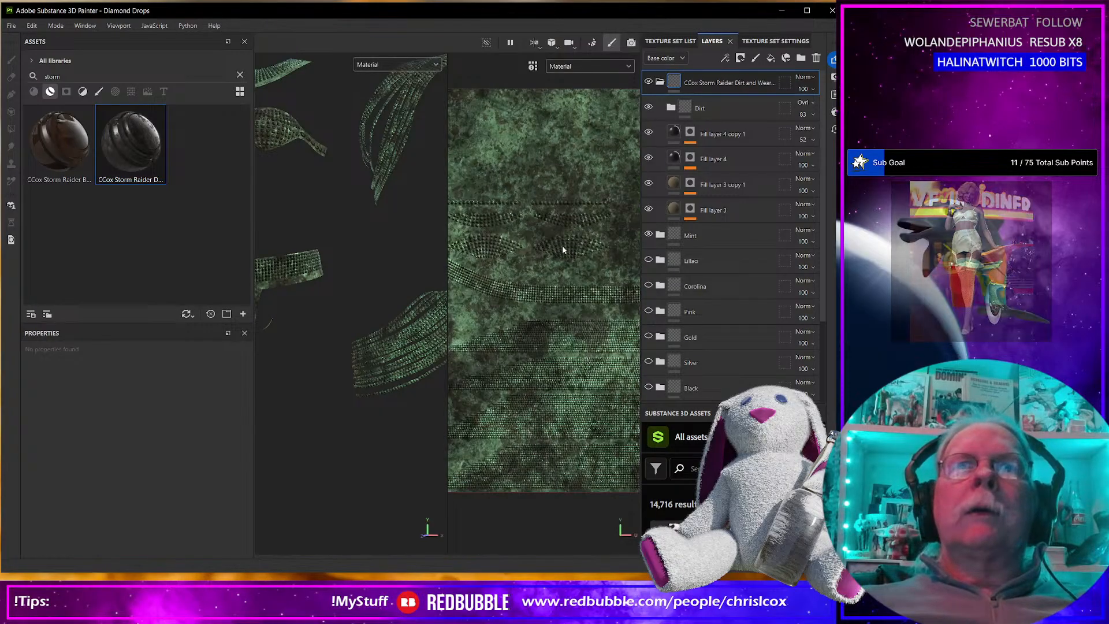
pyautogui.scroll(-2, 562, 246)
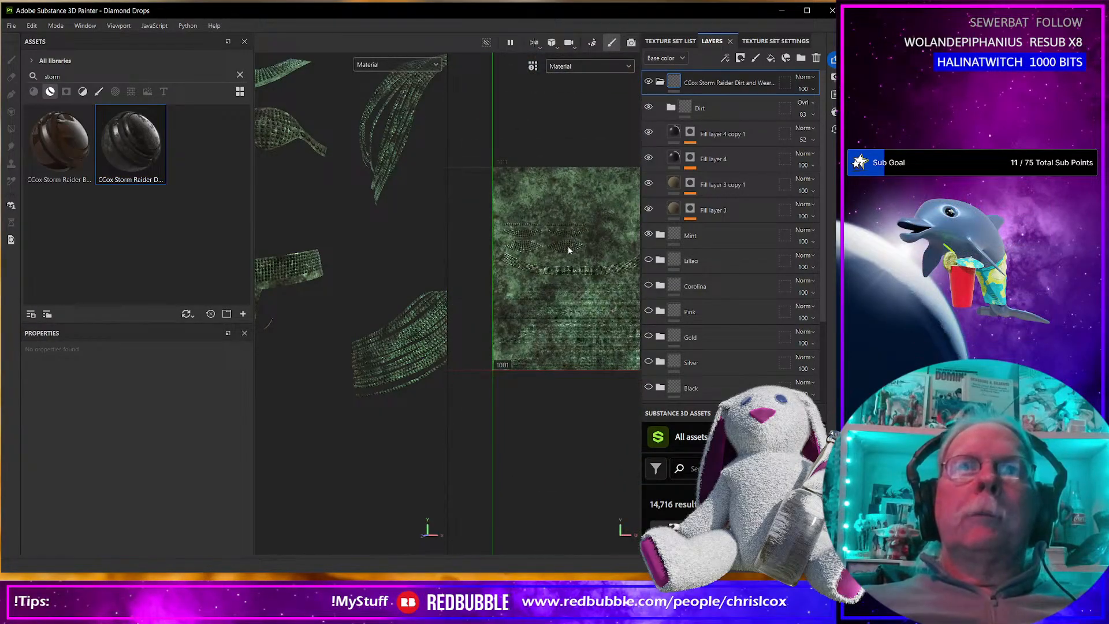
# Set up a texture export using the CCox-Clothes 3 Channels output template.
pyautogui.moveTo(578, 247); pyautogui.dragTo(544, 245, button='middle')
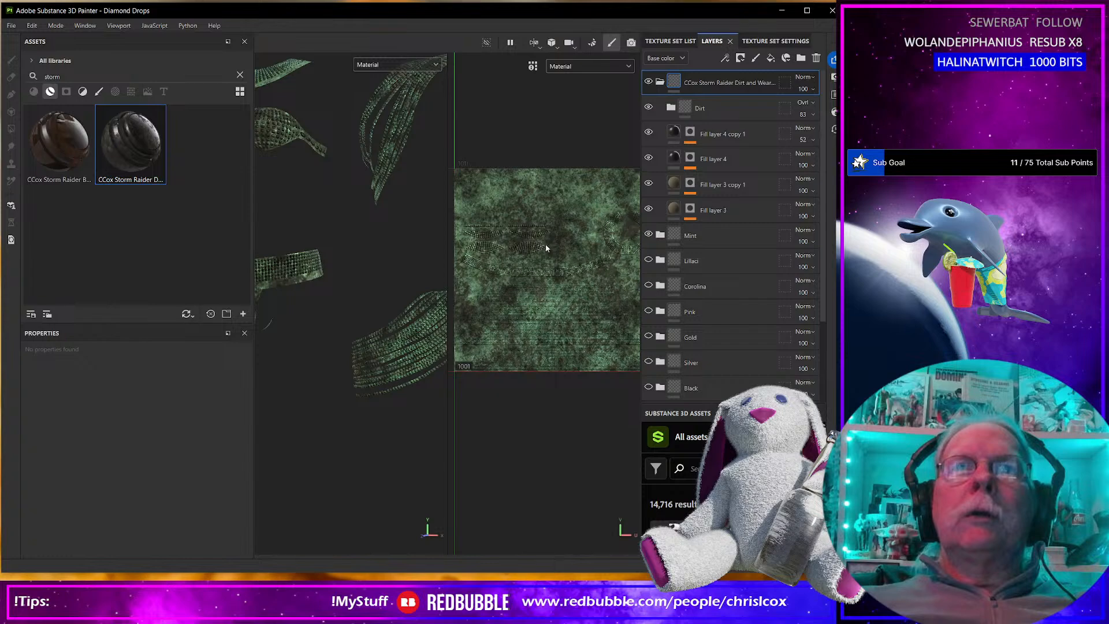
pyautogui.hotkey('ctrl', 'shift', 'e')
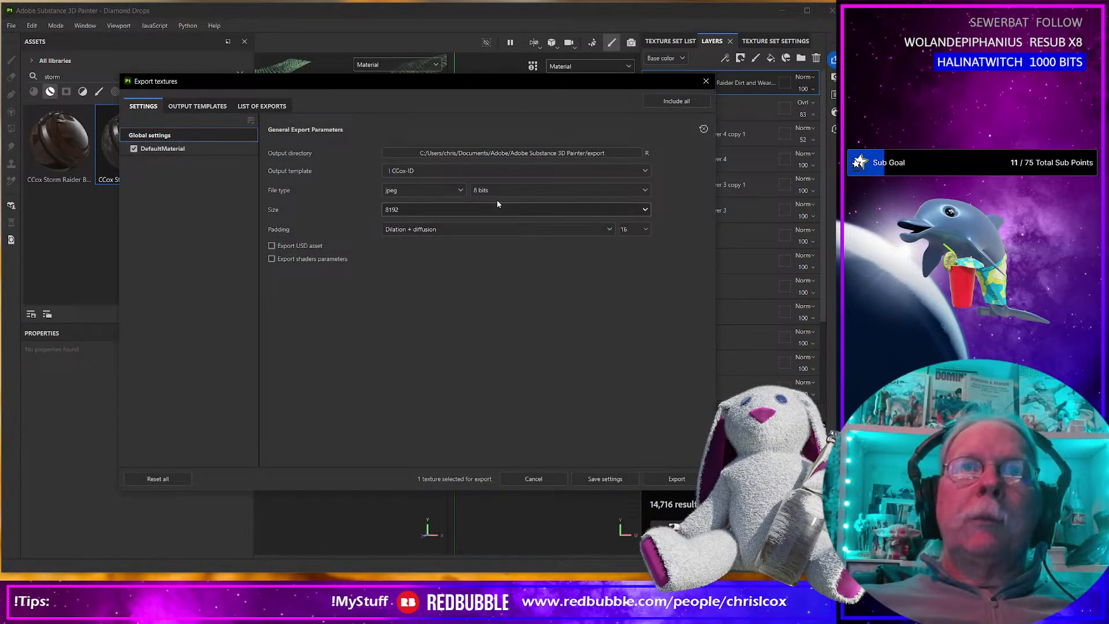
pyautogui.click(452, 170)
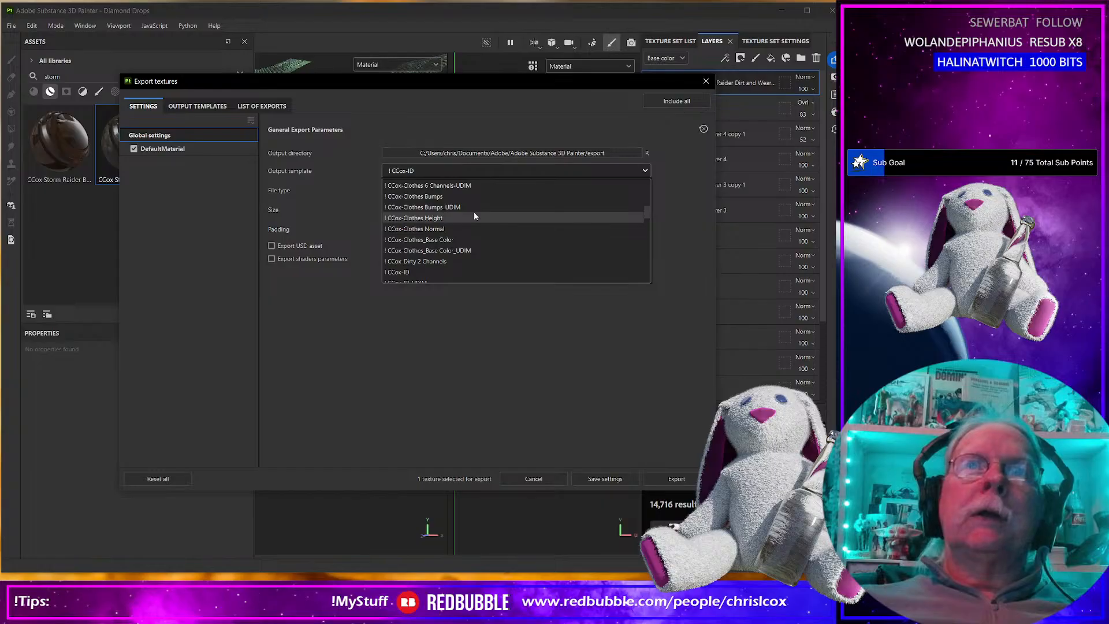
pyautogui.scroll(3, 473, 211)
pyautogui.click(446, 213)
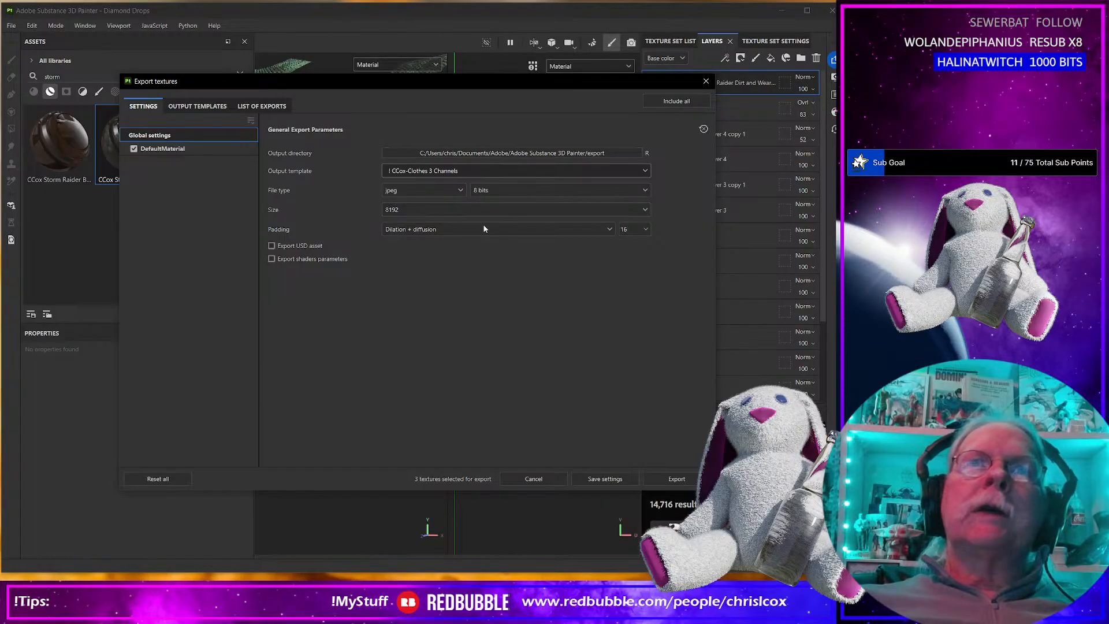
# Start the texture export, cancel it, and export the maps again at size 4096.
pyautogui.click(676, 479)
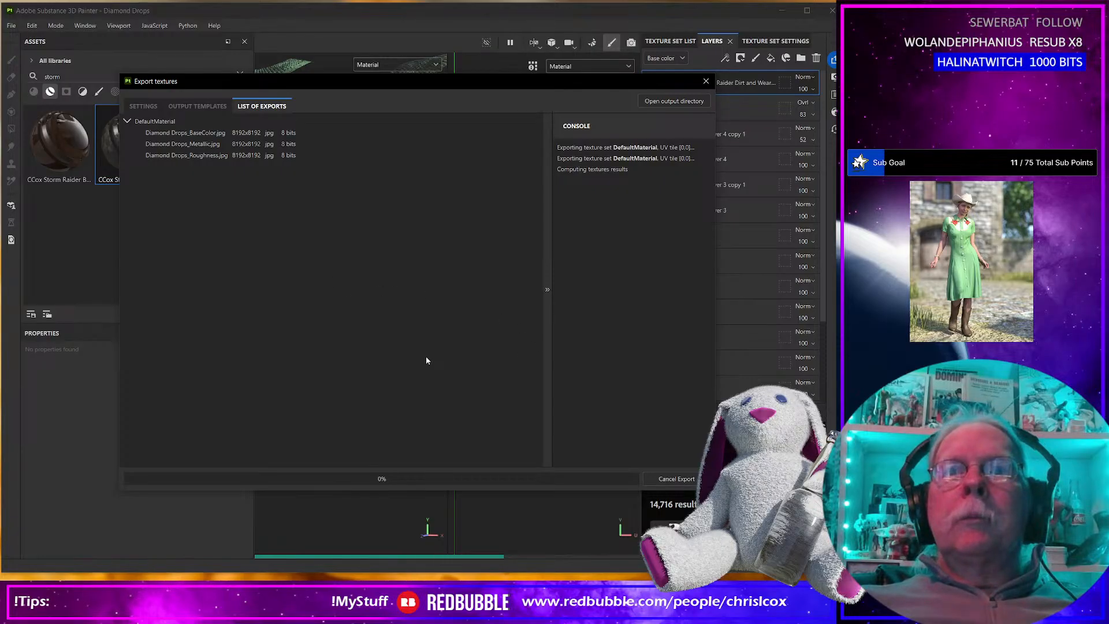
pyautogui.click(684, 481)
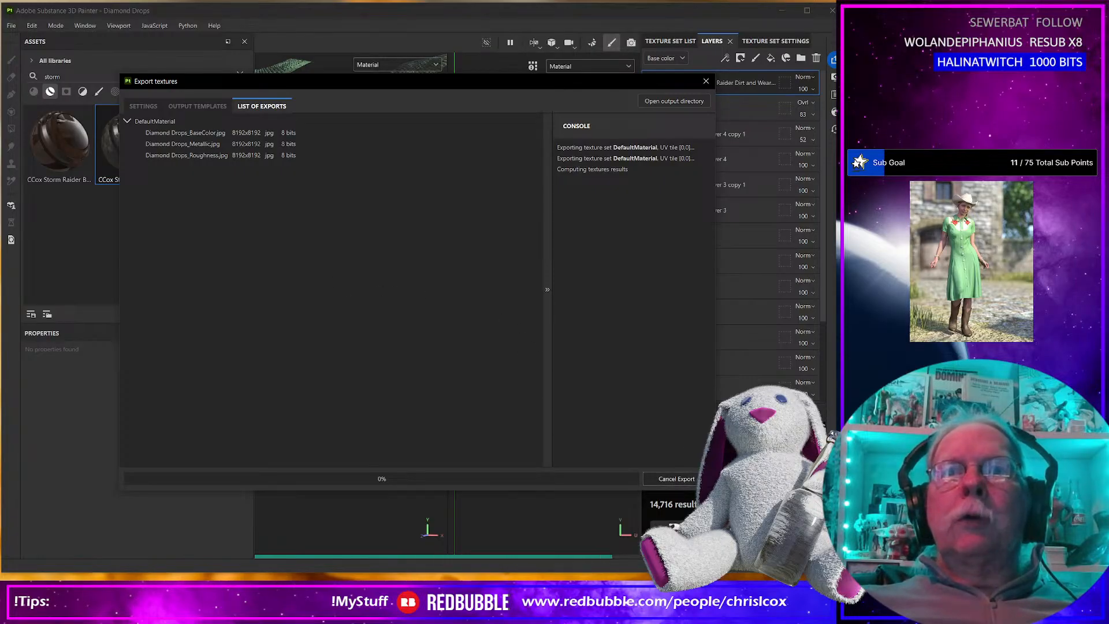
pyautogui.click(151, 110)
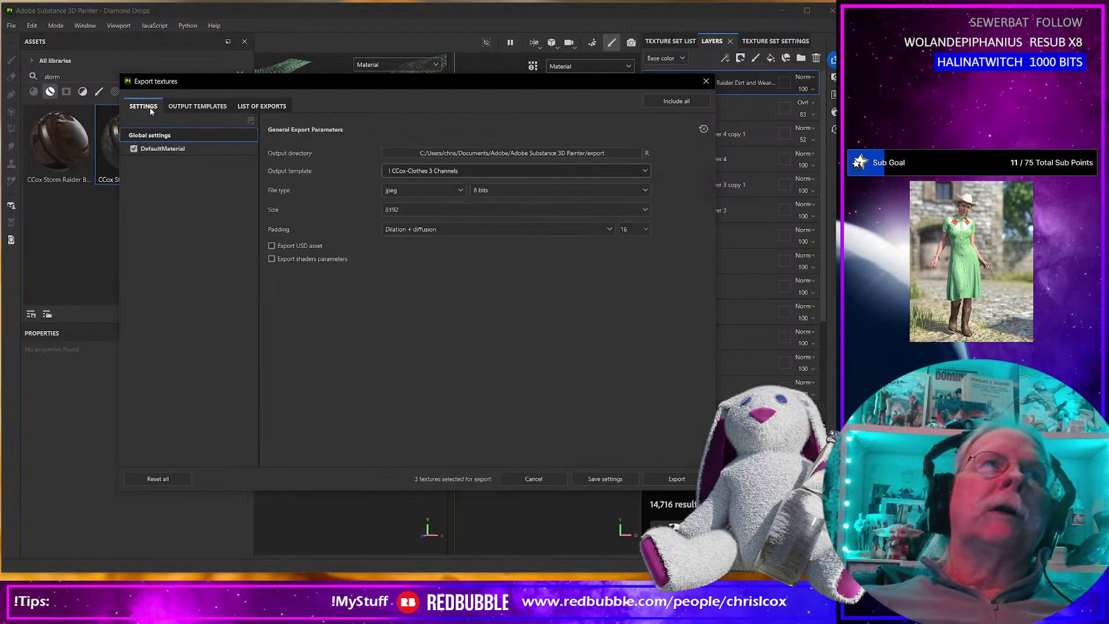
pyautogui.click(414, 214)
pyautogui.click(409, 306)
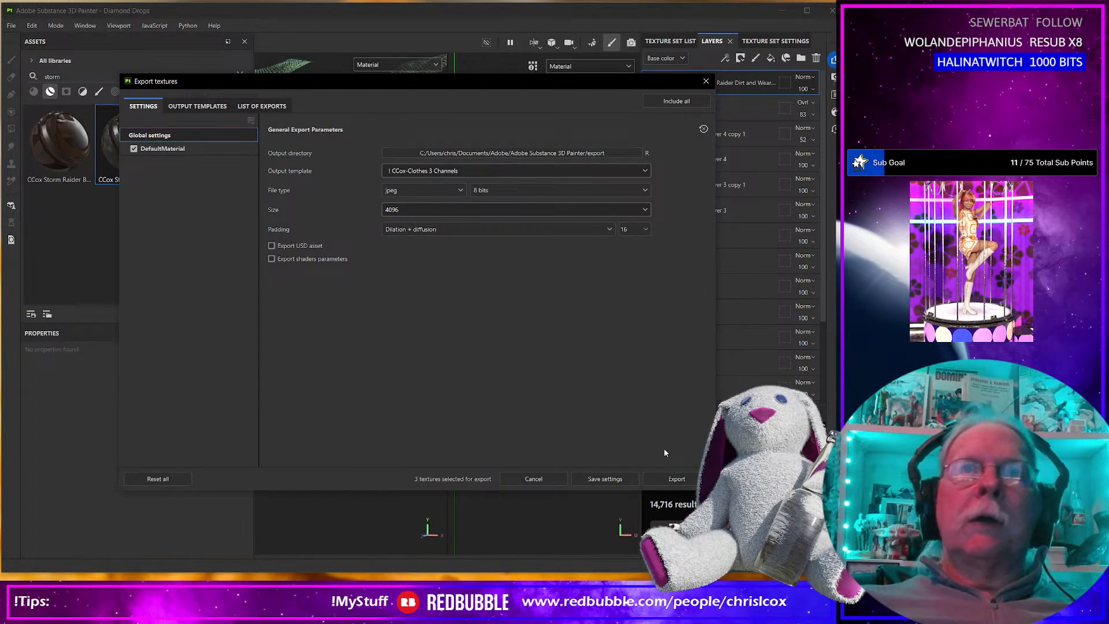
pyautogui.click(682, 479)
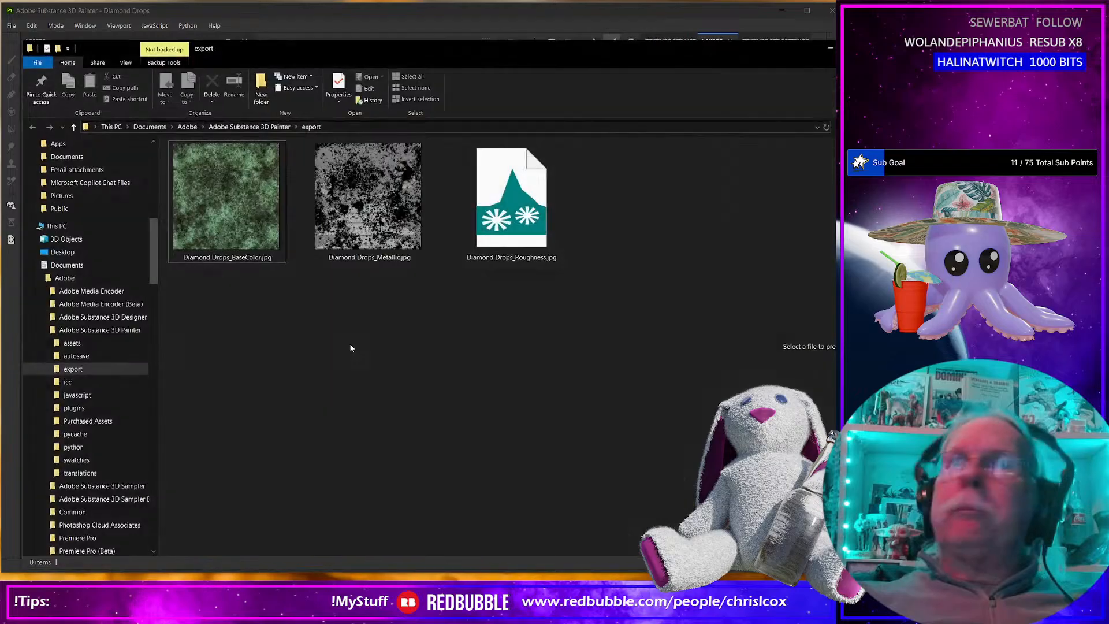
# Rename the exported base color map as Diamond Drops_Worn_Mint_BaseColor.jpg.
pyautogui.click(378, 260)
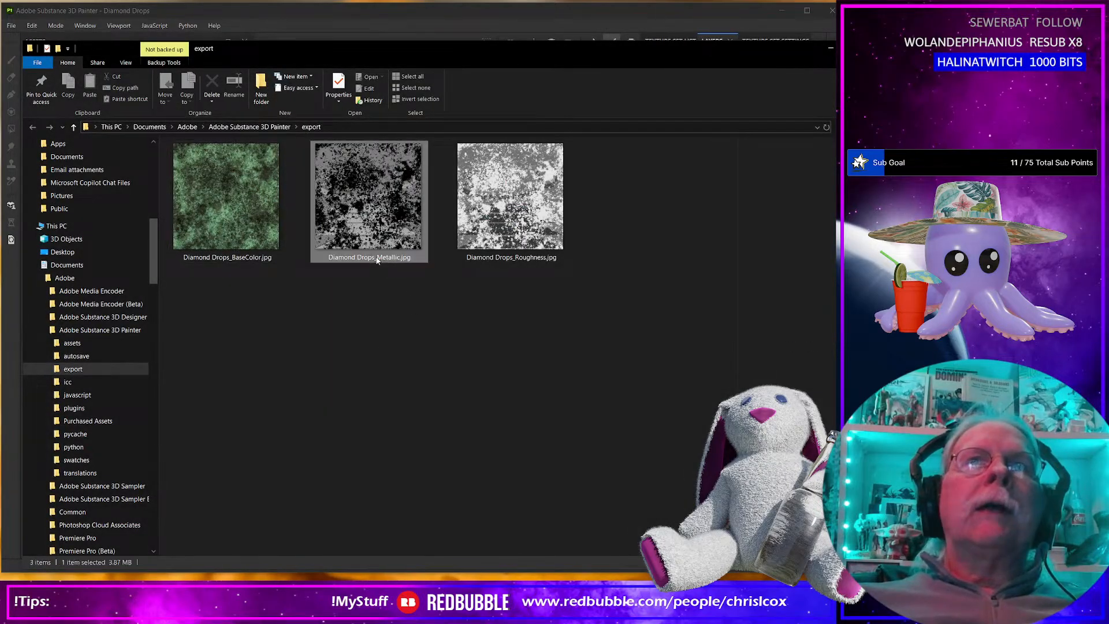
pyautogui.click(378, 260)
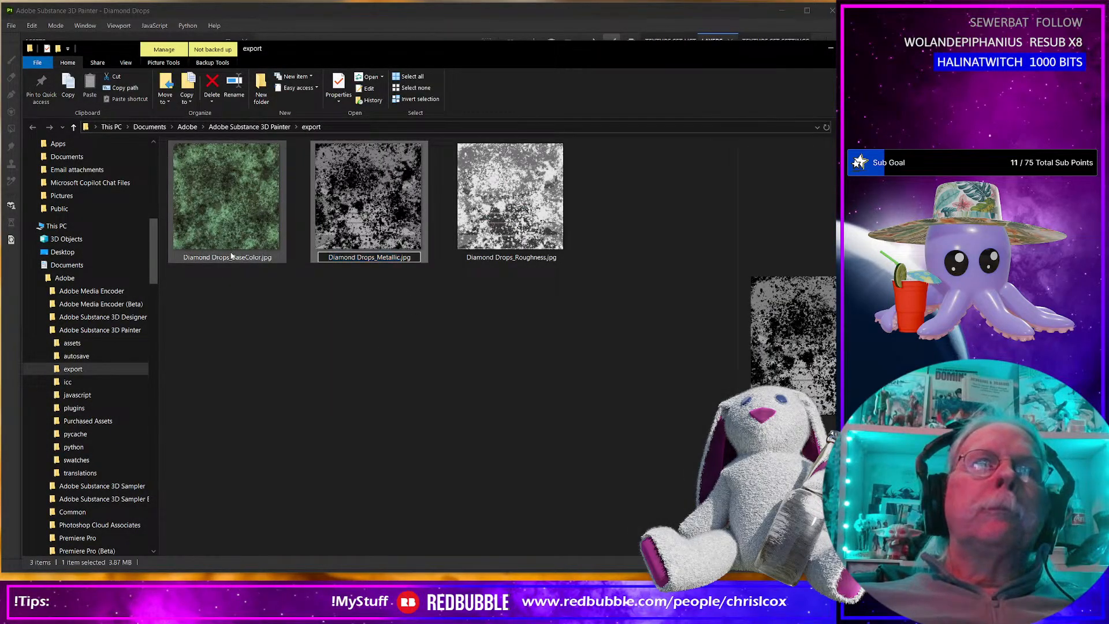
pyautogui.click(234, 261)
pyautogui.click(234, 260)
pyautogui.click(232, 257)
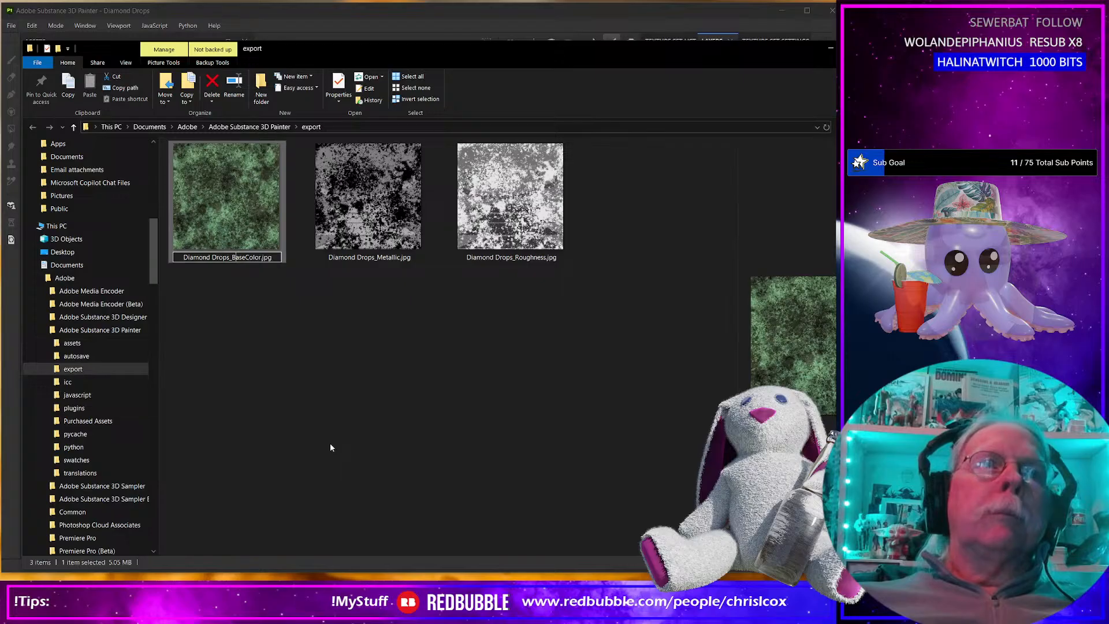
pyautogui.write('Worn_')
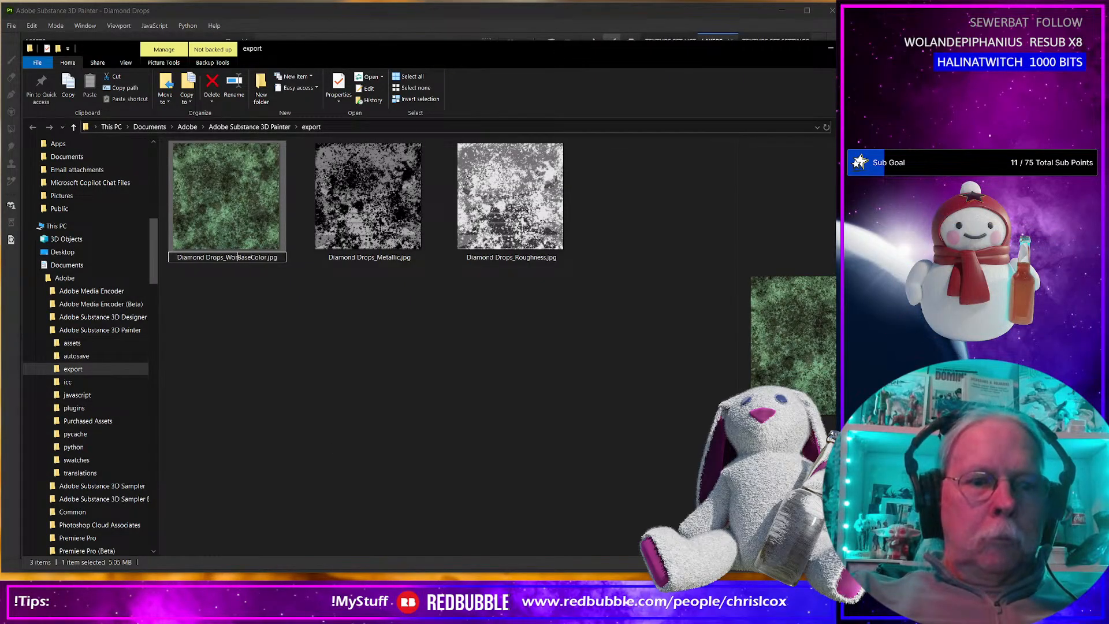
pyautogui.write('Mit')
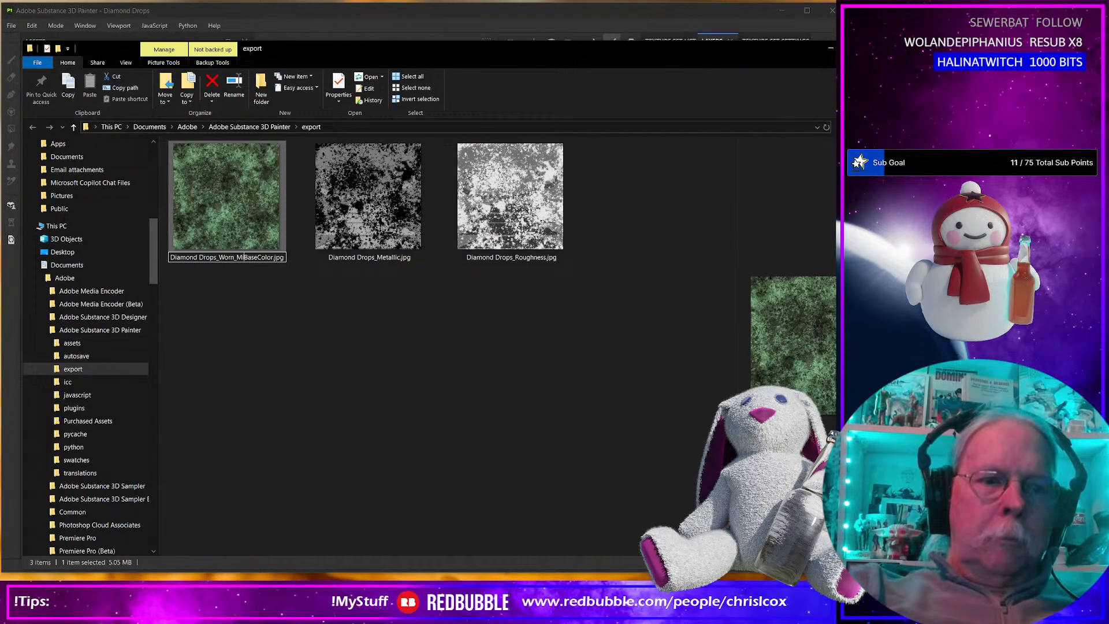
pyautogui.press('BackSpace')
pyautogui.write('nt_')
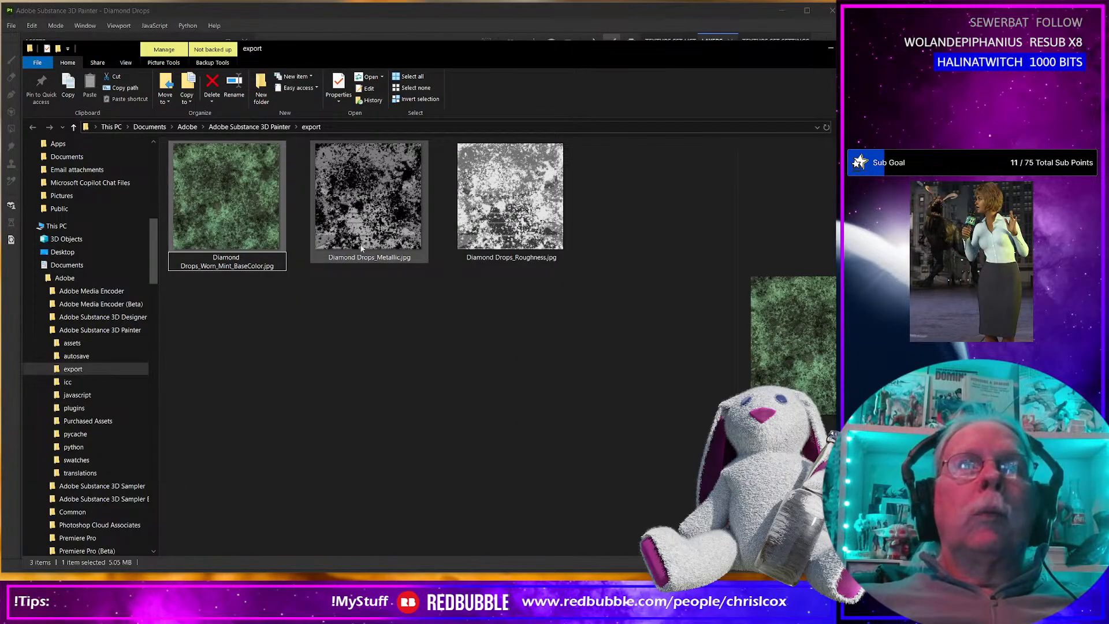
pyautogui.press('Return')
# Rename the exported metallic map as Diamond Drops_Worn_Metallic.jpg.
pyautogui.click(230, 261)
pyautogui.click(237, 258)
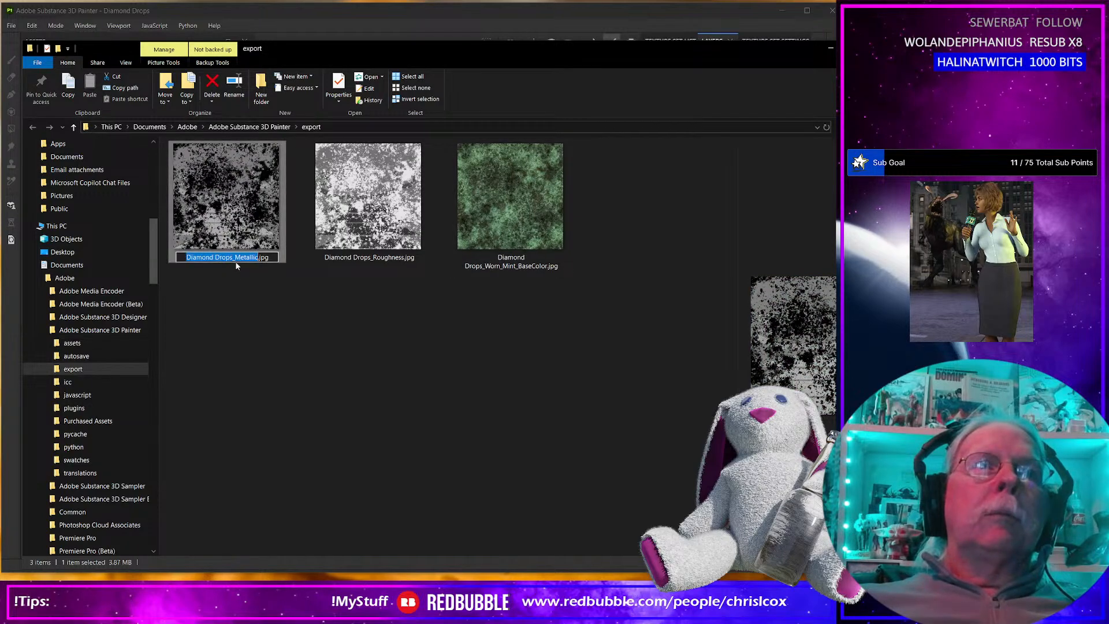
pyautogui.write('Worn')
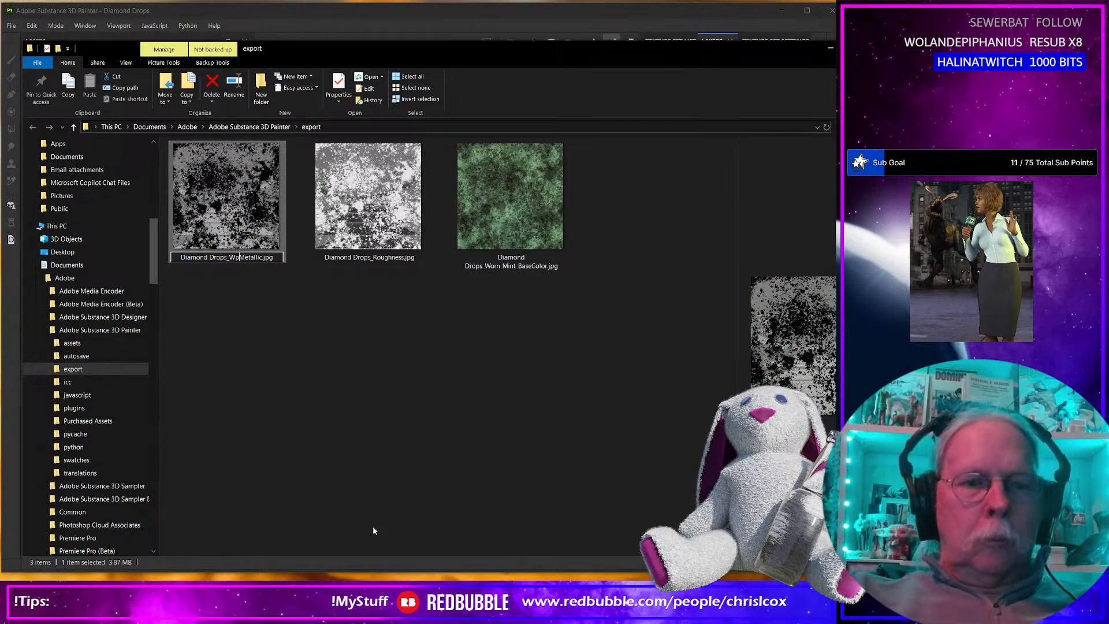
pyautogui.write('_')
pyautogui.press('Return')
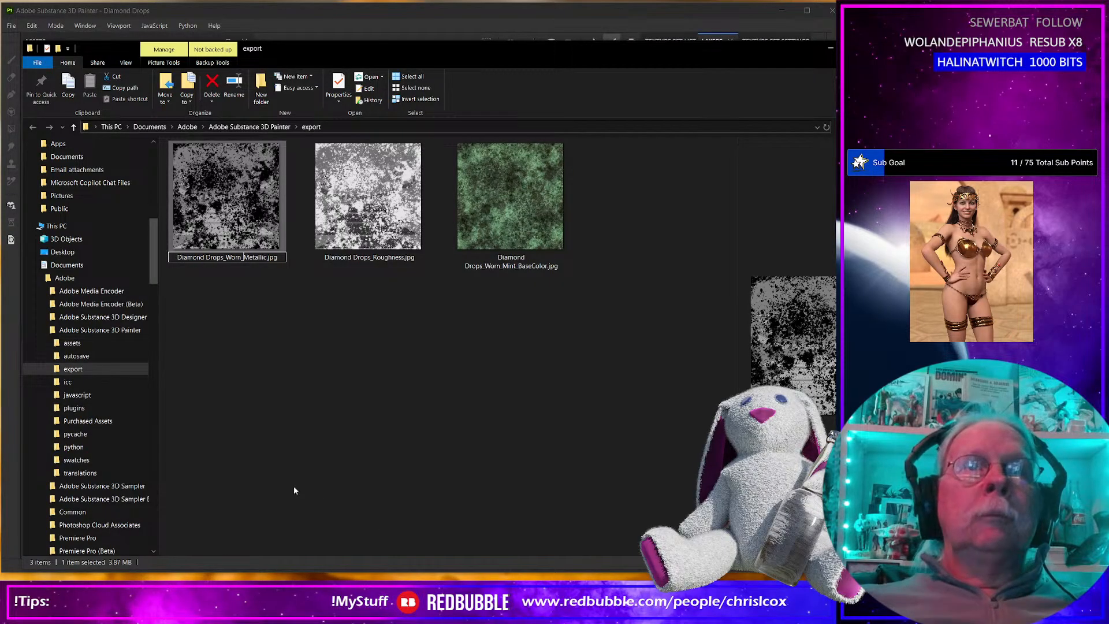
# Rename the exported roughness map as Diamond Drops_Worn_Roughness.jpg.
pyautogui.click(236, 258)
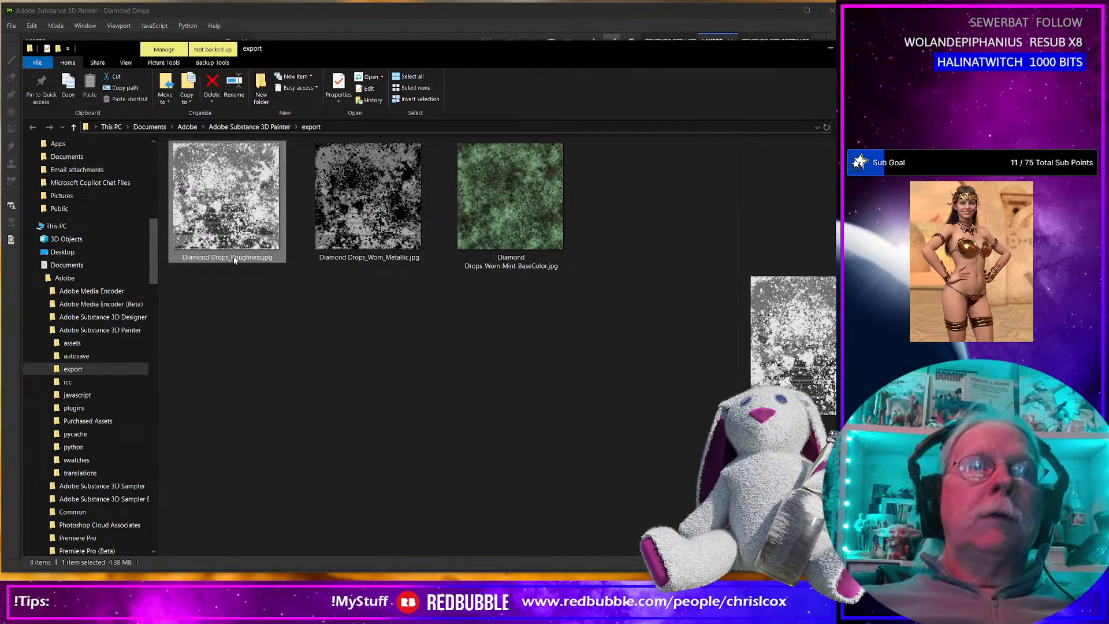
pyautogui.click(235, 258)
pyautogui.click(234, 257)
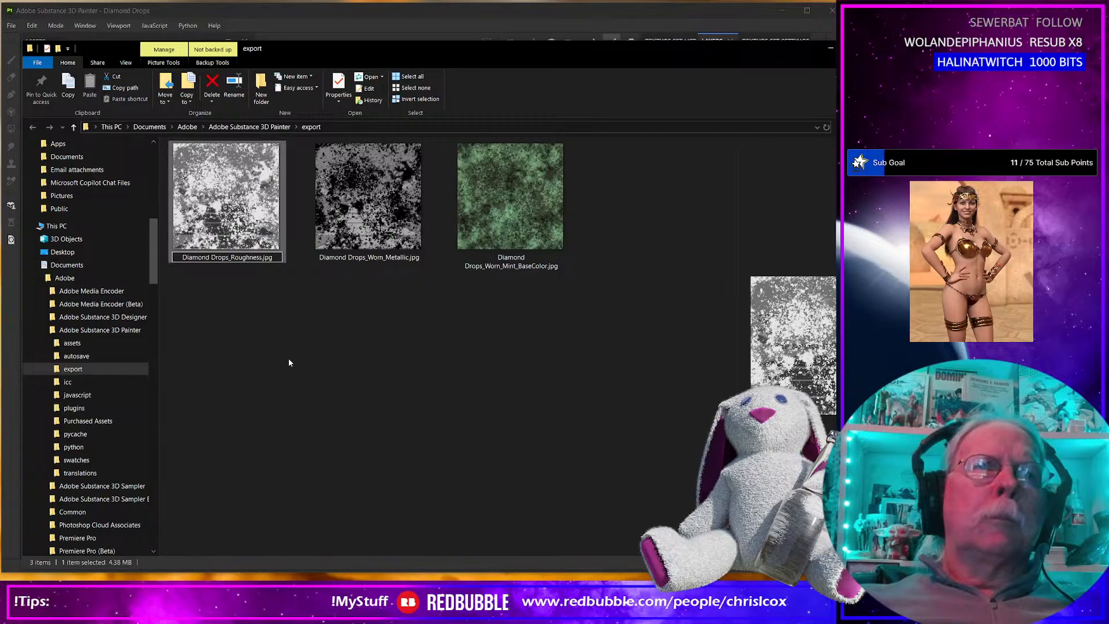
pyautogui.write('Worn')
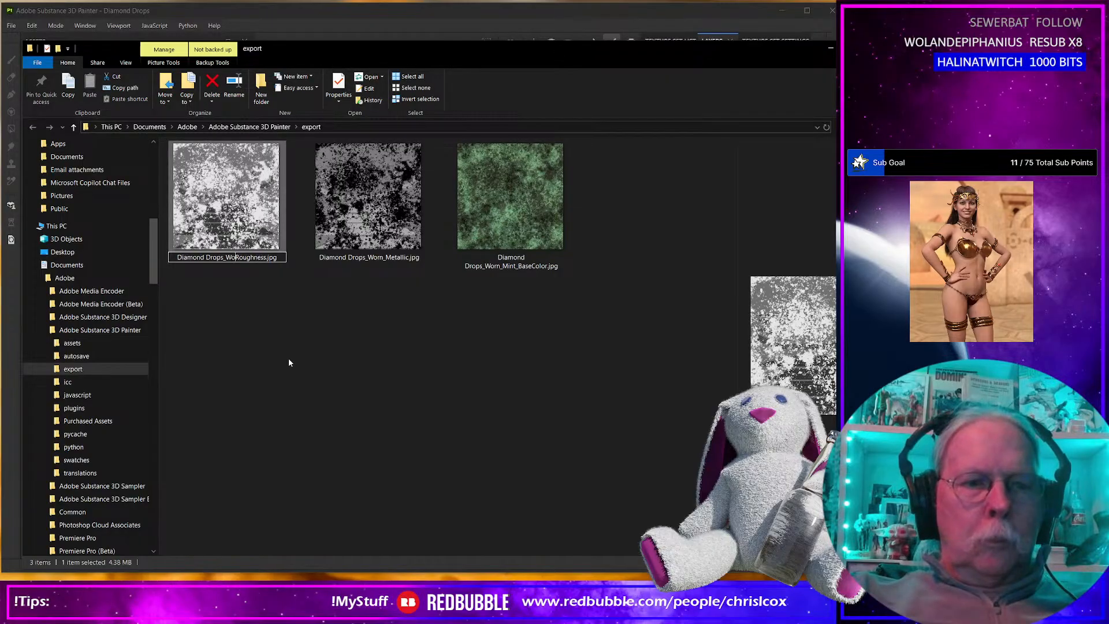
pyautogui.write('_')
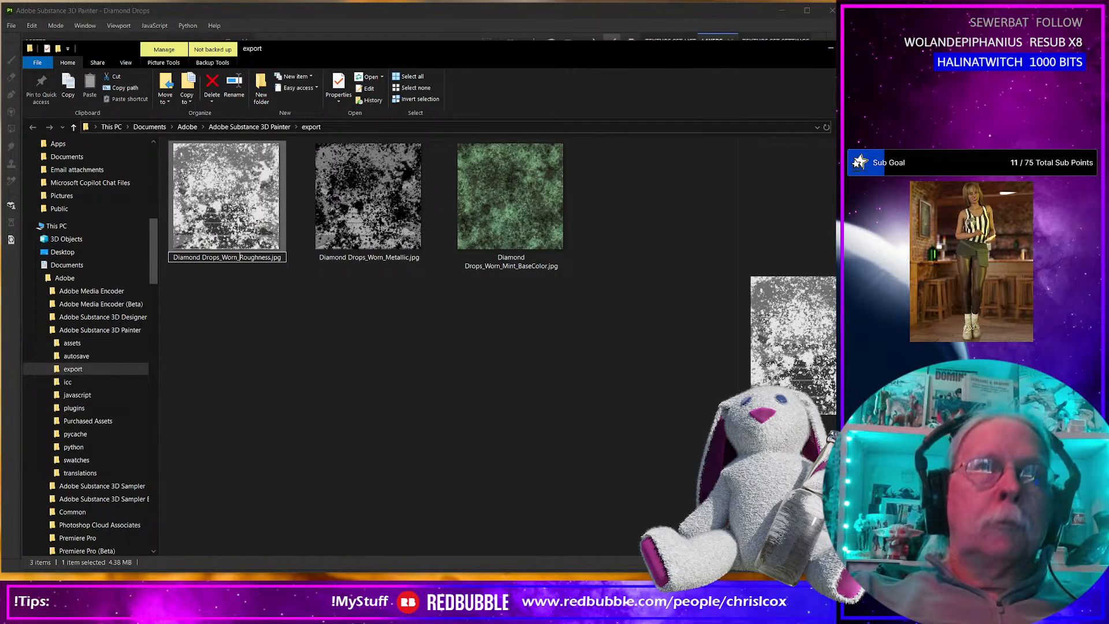
pyautogui.press('Return')
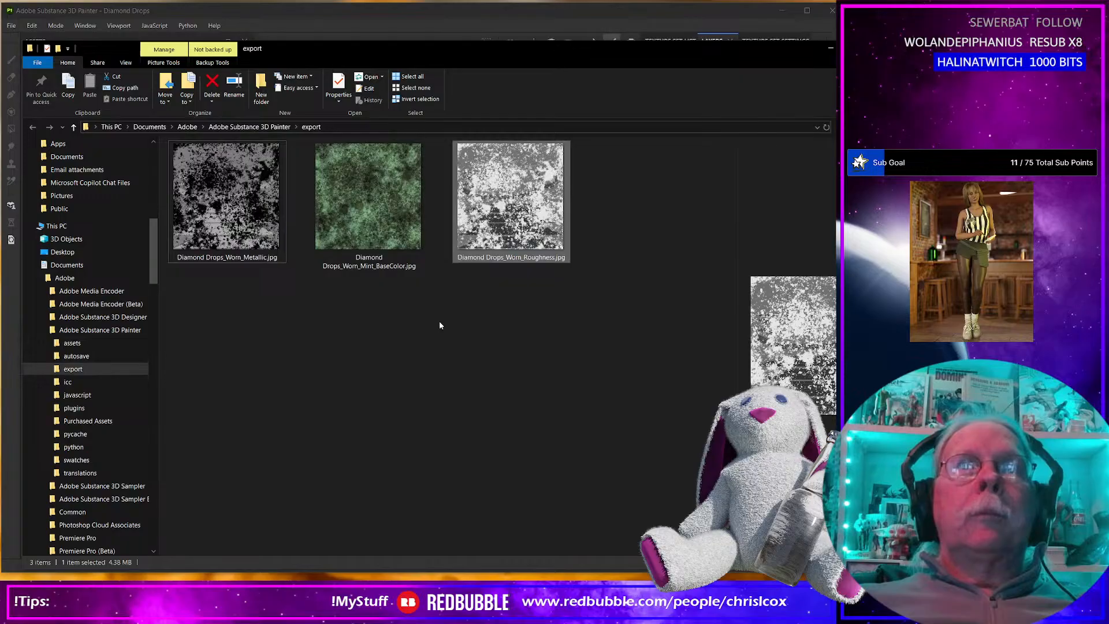
# Copy the three worn maps from the export folder into the project's Runtime/Textures/CCox/Diamond Drops folder.
pyautogui.hotkey('ctrl', 'a')
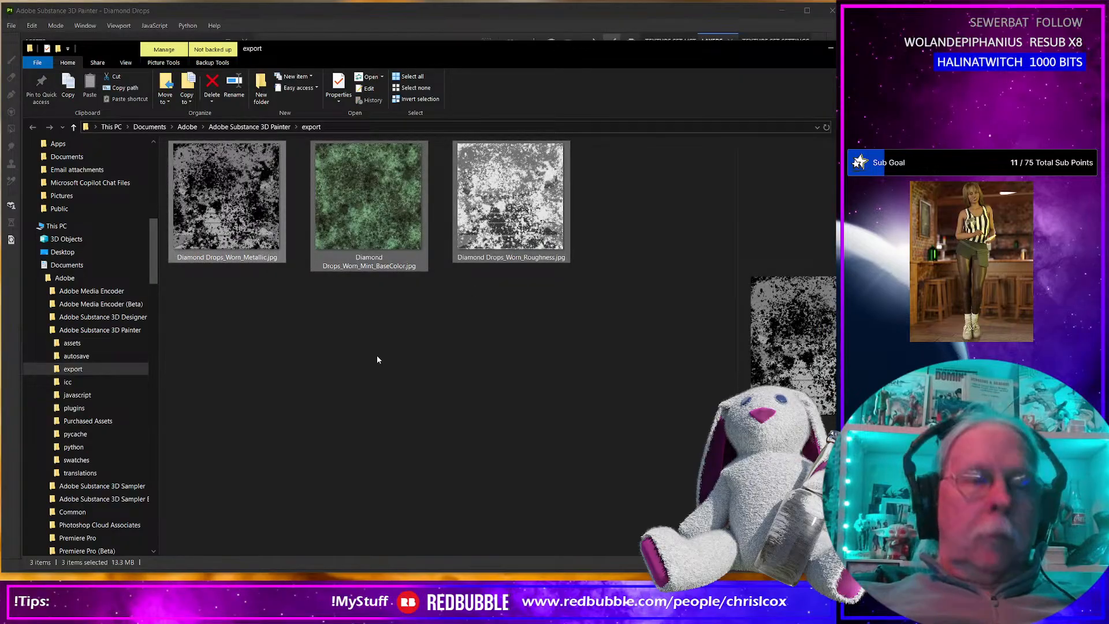
pyautogui.hotkey('ctrl', 'c')
pyautogui.hotkey('alt', 'Tab')
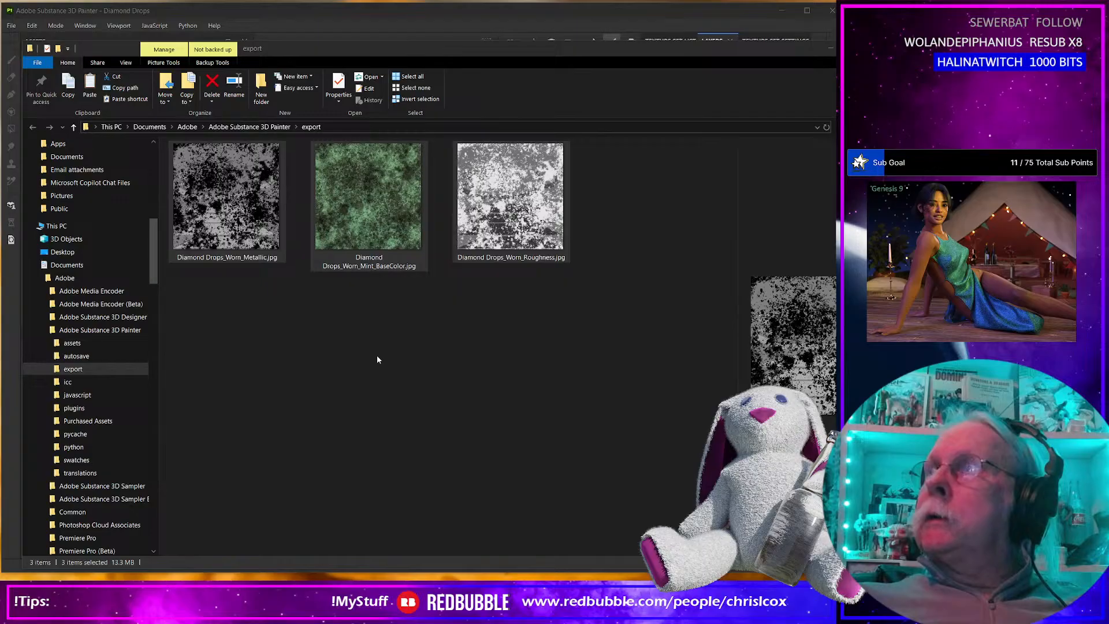
pyautogui.hotkey('alt', 'Tab')
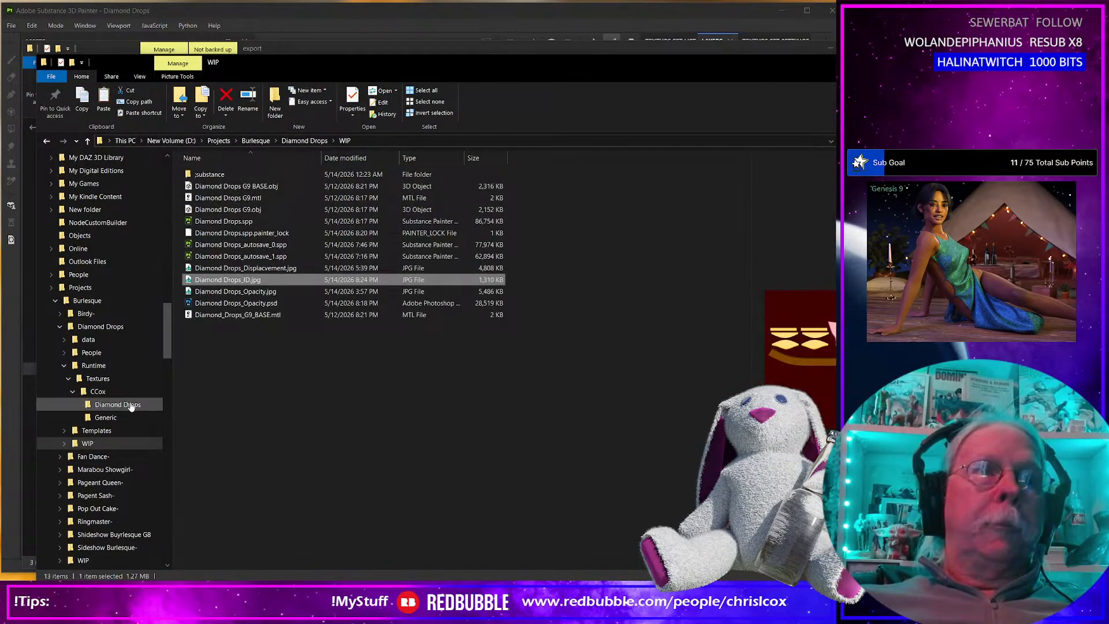
pyautogui.click(131, 404)
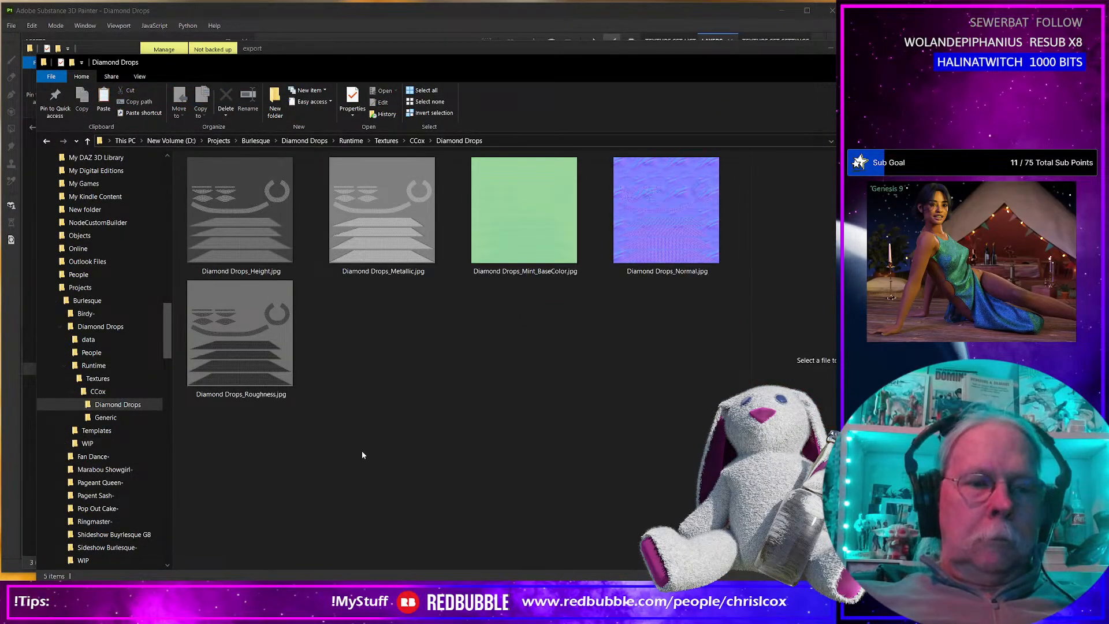
pyautogui.hotkey('ctrl', 'v')
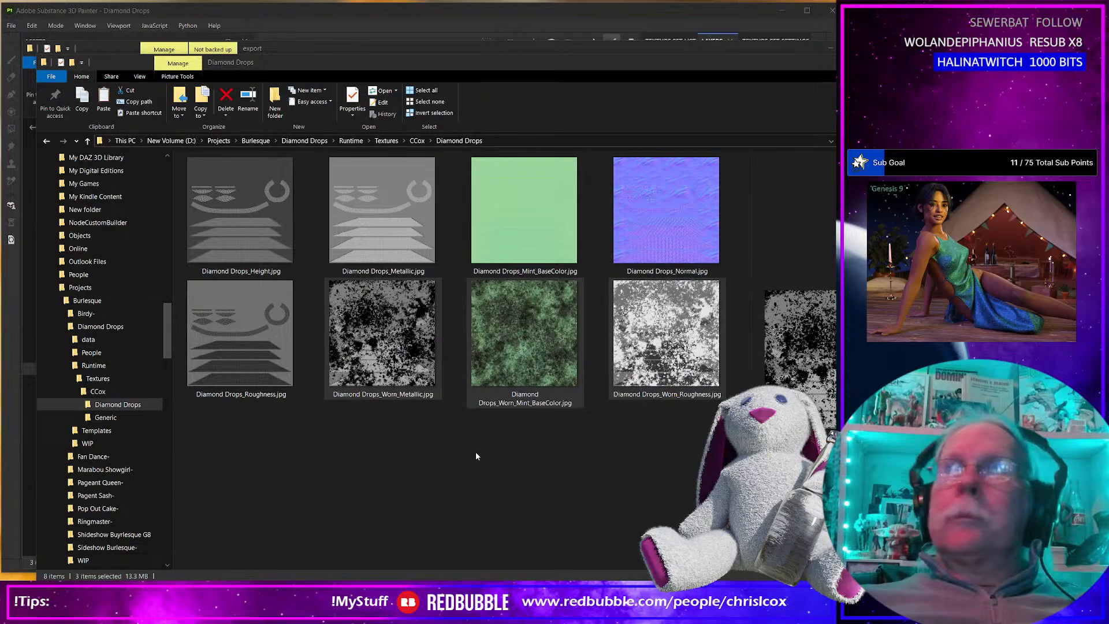
# Close the export folder window and return to Substance 3D Painter to close the texture export dialog.
pyautogui.hotkey('alt', 'Tab')
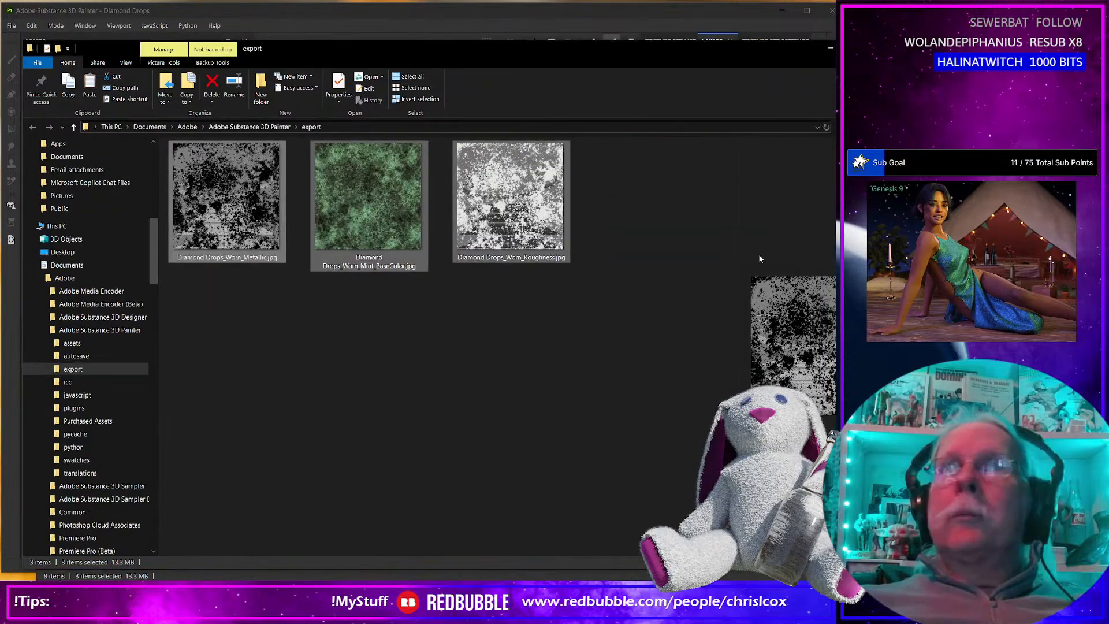
pyautogui.click(831, 50)
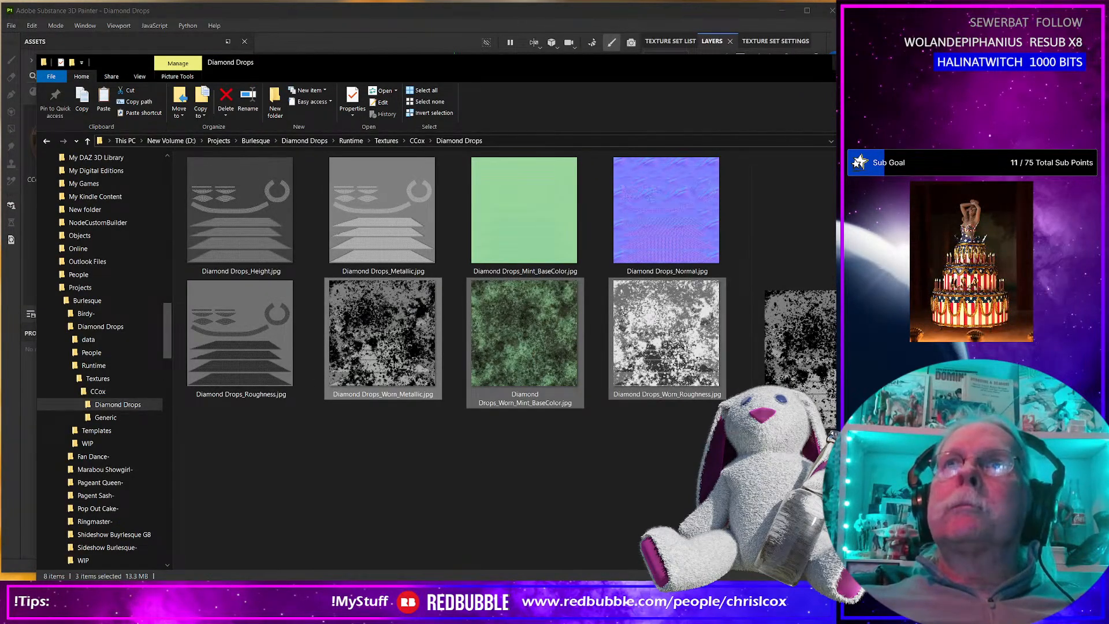
pyautogui.hotkey('alt', 'Tab')
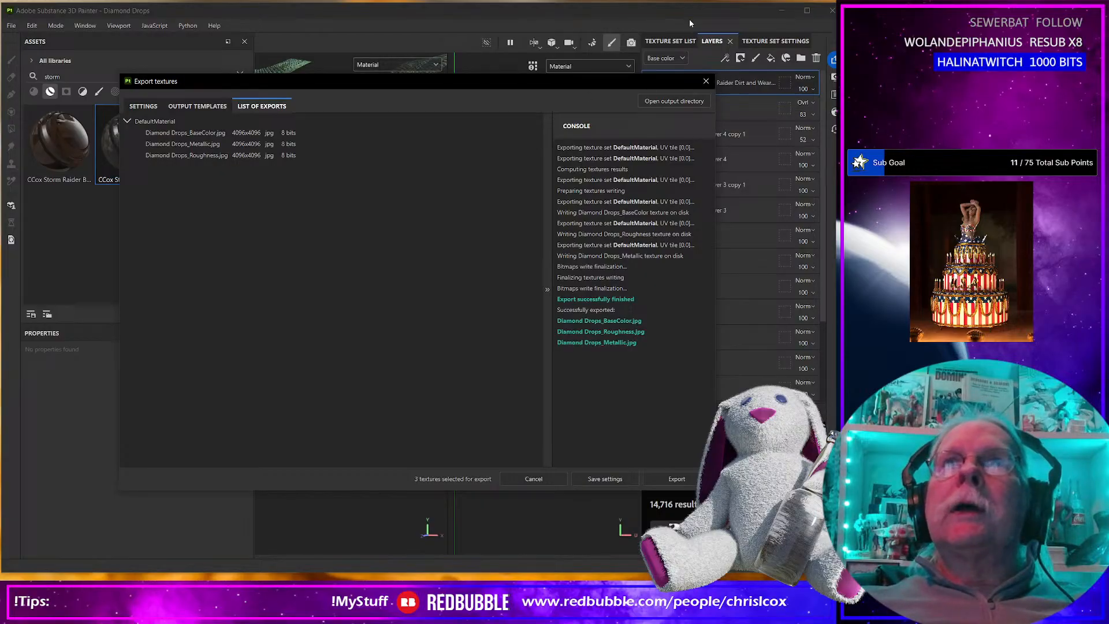
pyautogui.click(705, 80)
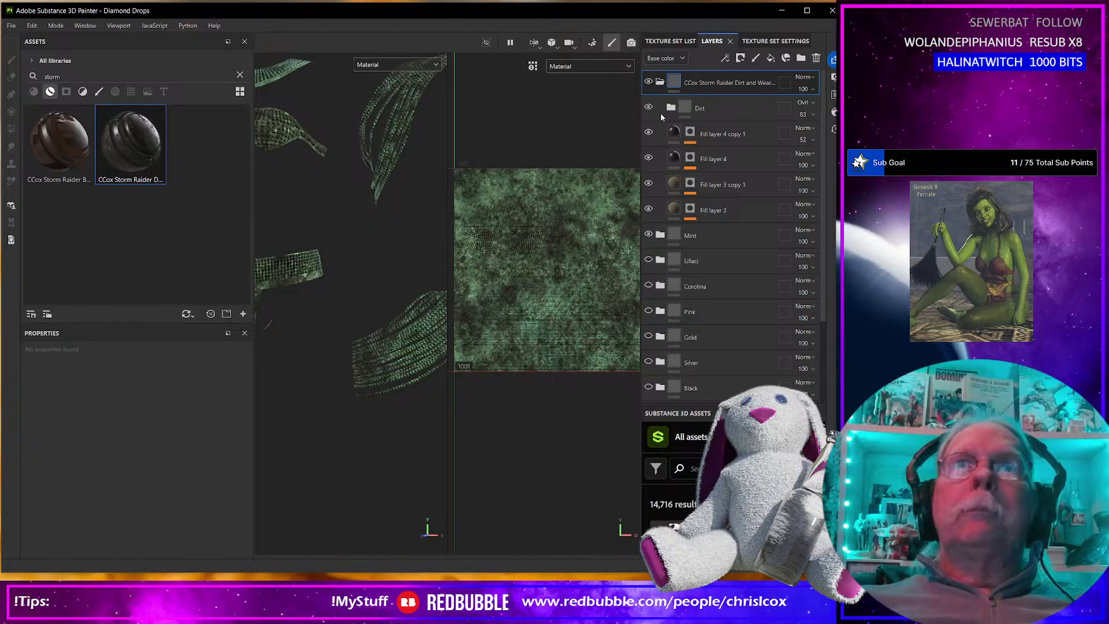
# Collapse the Storm Raider Dirt and Wear group, hide it and the Mint group, and show the Lillaci group.
pyautogui.click(659, 82)
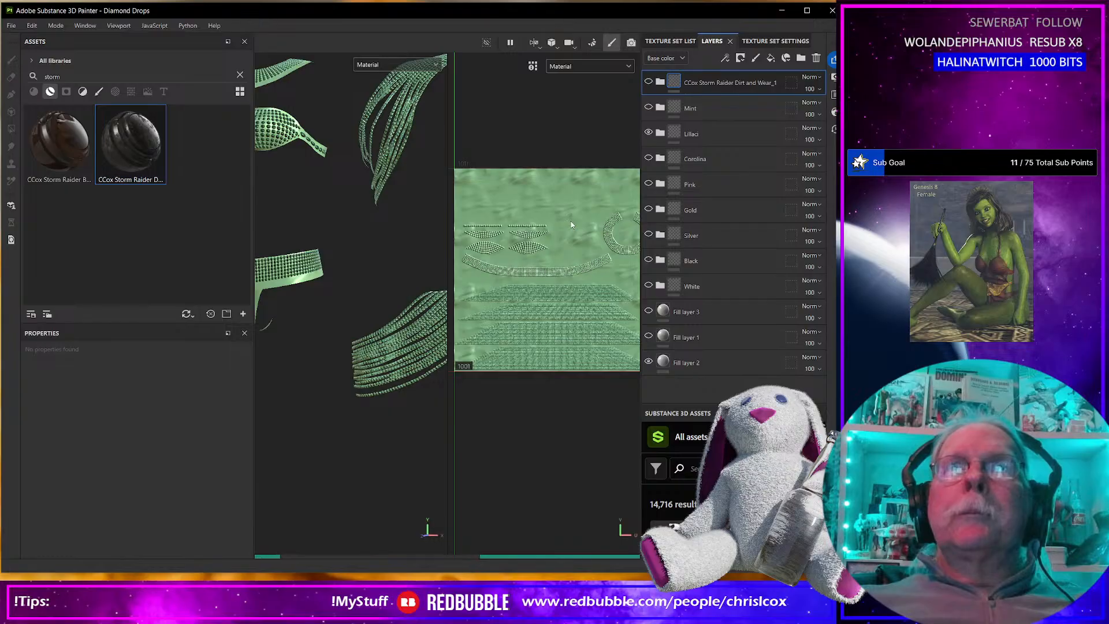
pyautogui.scroll(5, 528, 251)
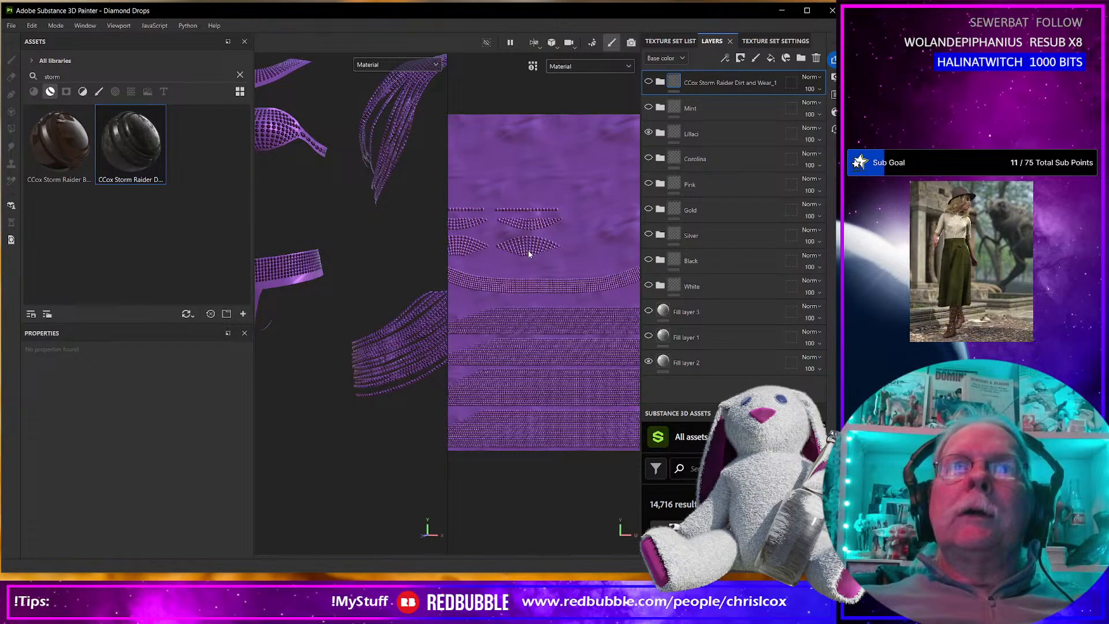
pyautogui.scroll(-1, 528, 251)
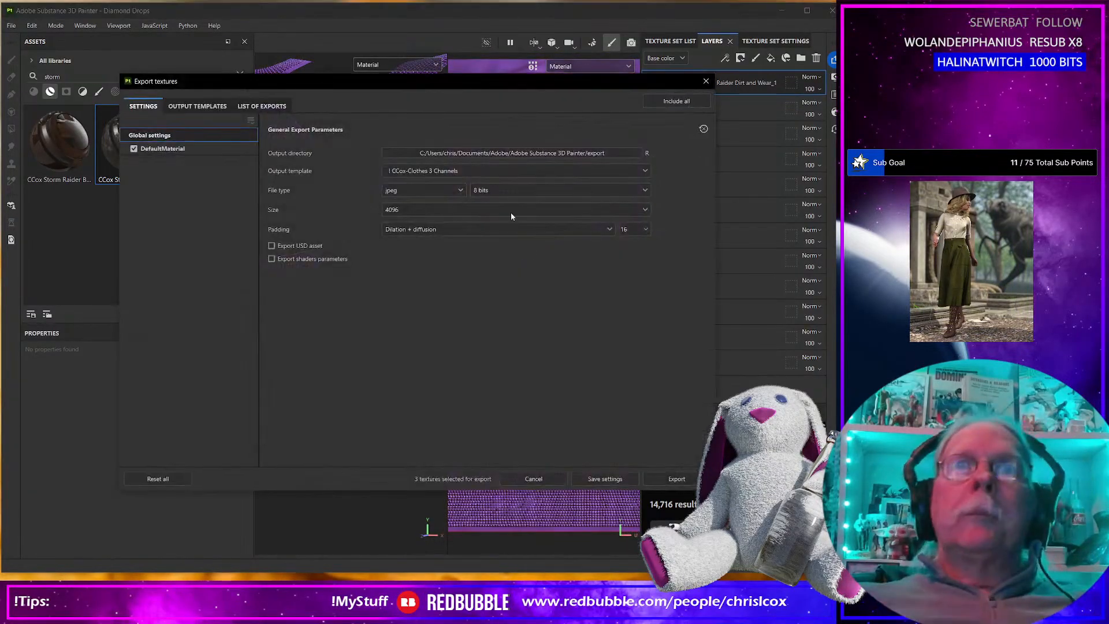
# Export the Lillaci variant's base color texture using the CCox-Clothes_Base Color output template.
pyautogui.click(509, 170)
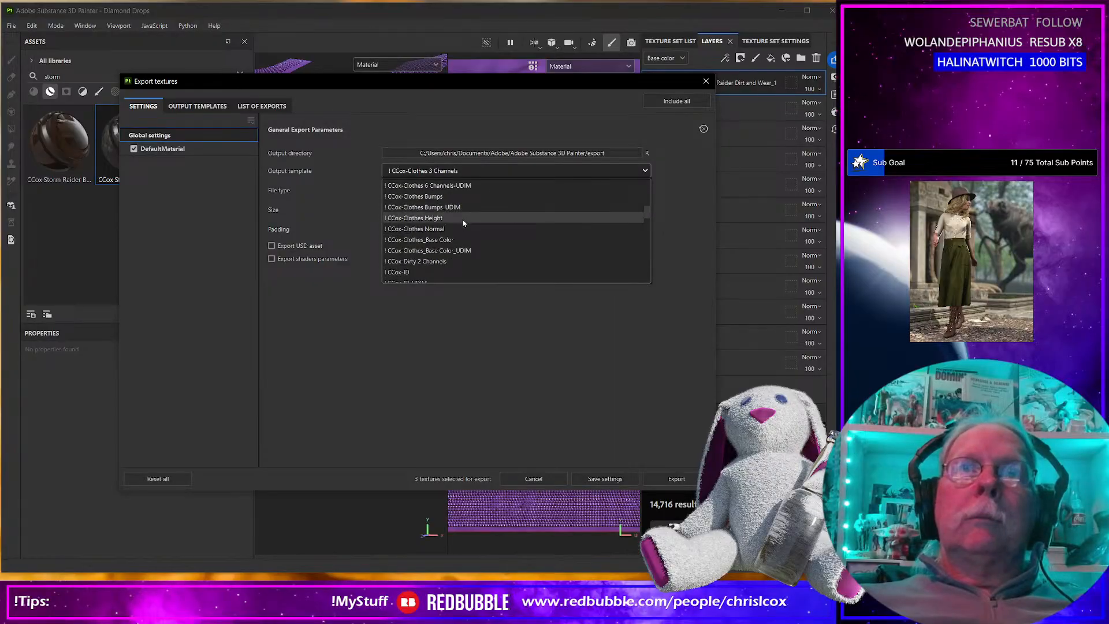
pyautogui.click(452, 240)
pyautogui.click(695, 480)
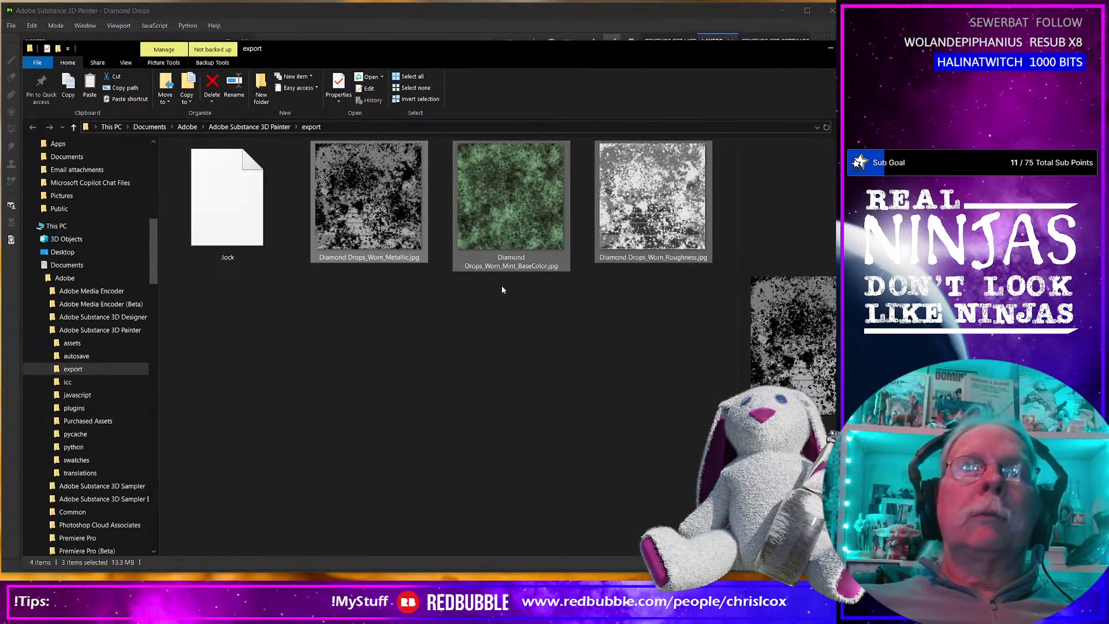
pyautogui.click(494, 288)
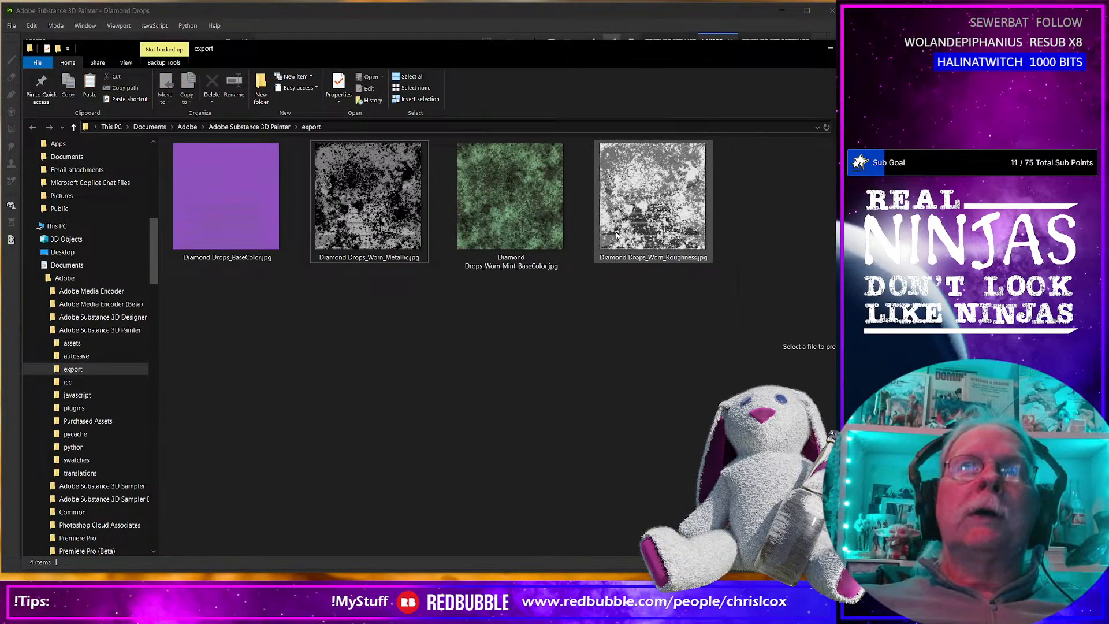
# Rename the exported purple base color map as Diamond Drops_Lillac_BaseColor.jpg.
pyautogui.click(617, 234)
pyautogui.click(235, 262)
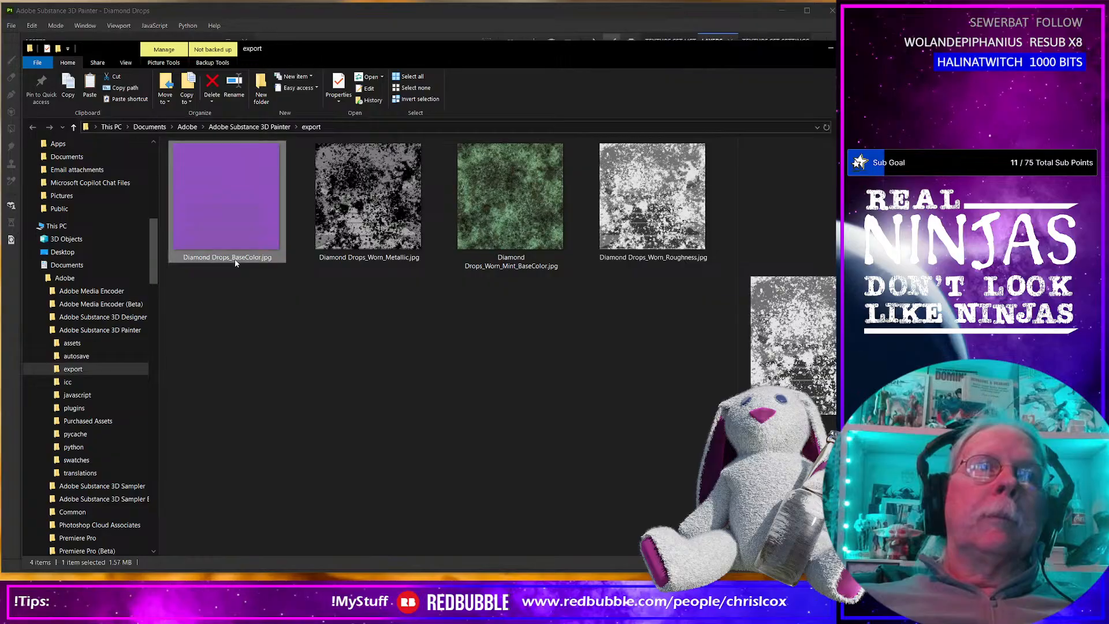
pyautogui.click(233, 264)
pyautogui.click(230, 258)
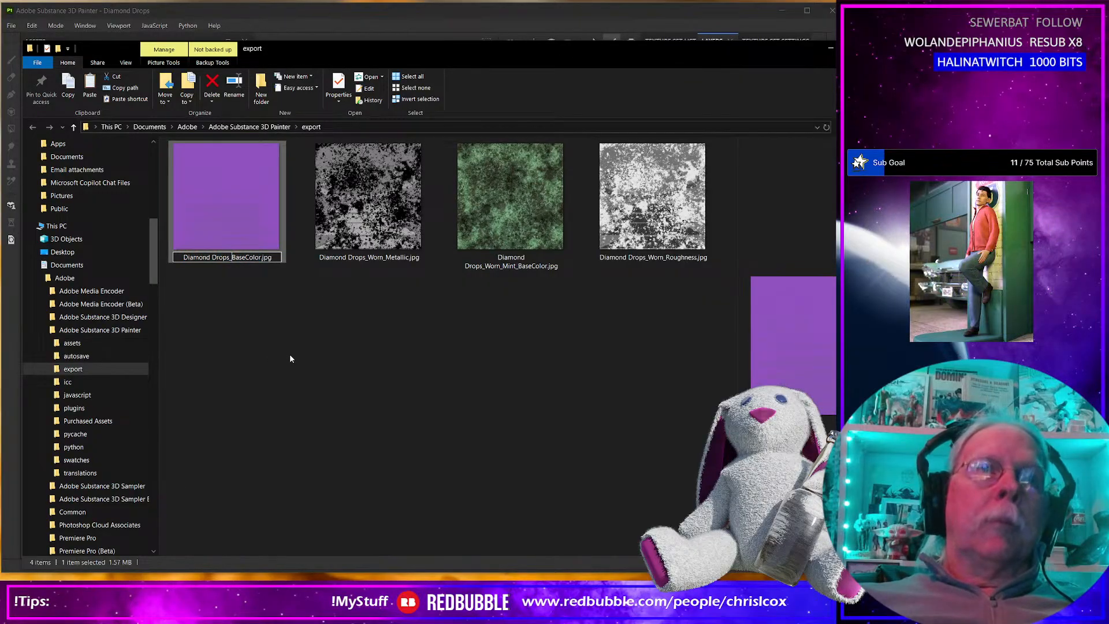
pyautogui.write('Lillac')
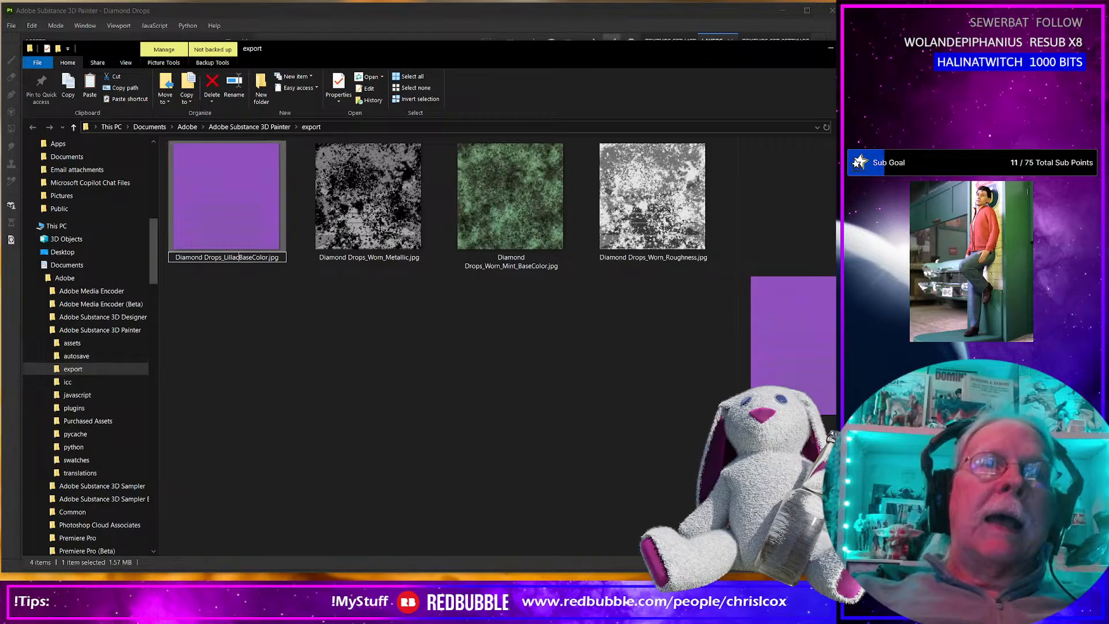
pyautogui.write('_')
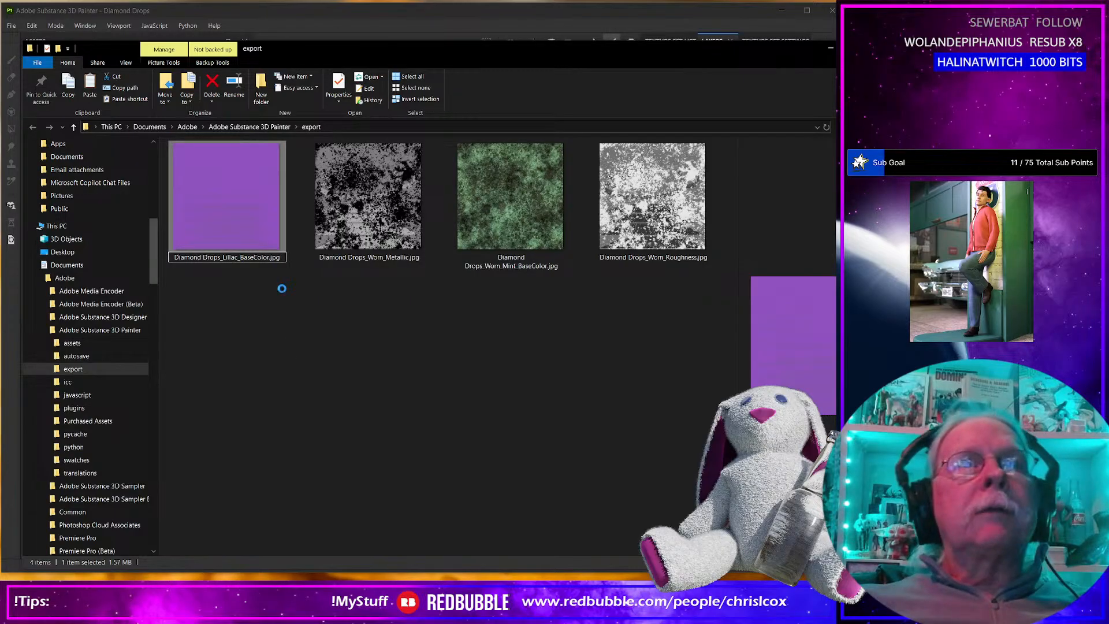
# Move all four maps from the export folder into the project's CCox/Diamond Drops texture folder, replacing the files with the same names.
pyautogui.click(231, 214)
pyautogui.keyDown('shift'); pyautogui.click(642, 220); pyautogui.keyUp('shift')
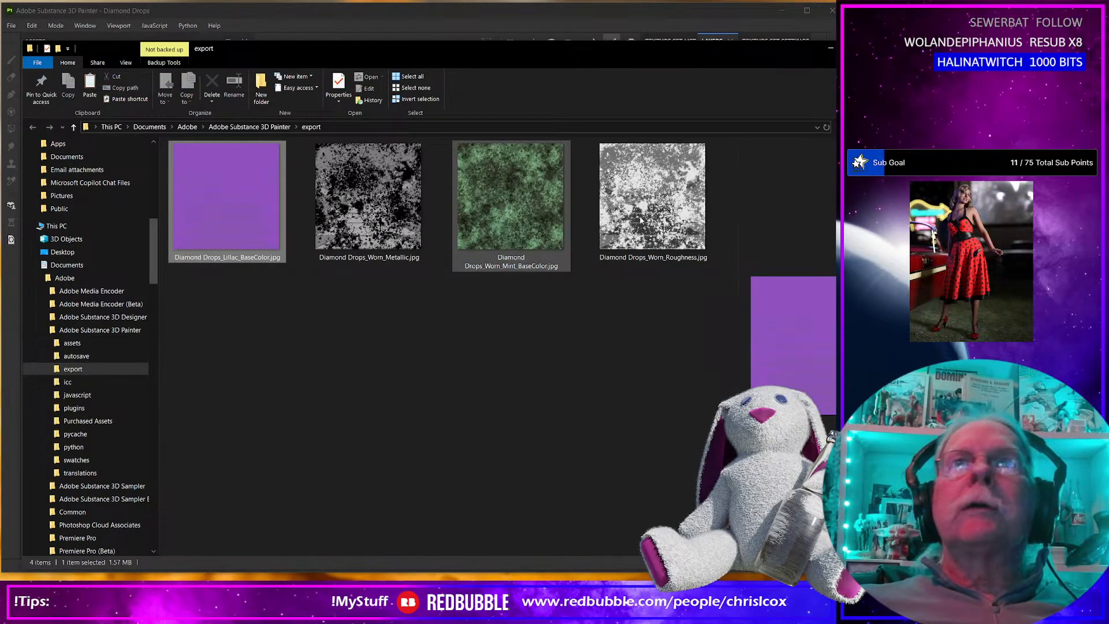
pyautogui.hotkey('alt', 'Tab')
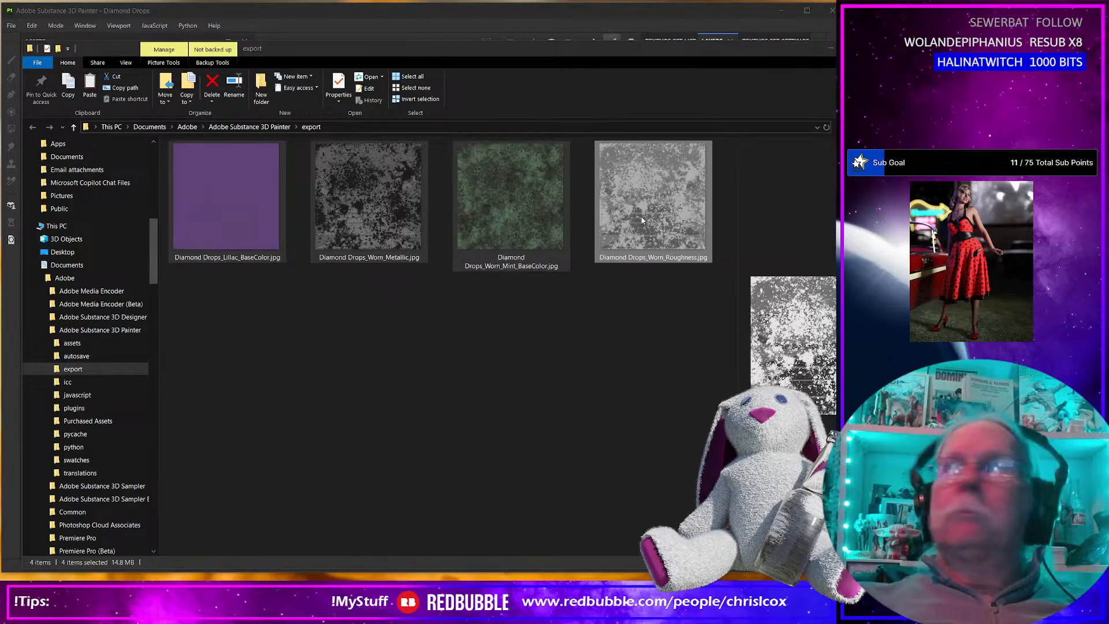
pyautogui.hotkey('alt', 'Tab')
pyautogui.hotkey('ctrl', 'v')
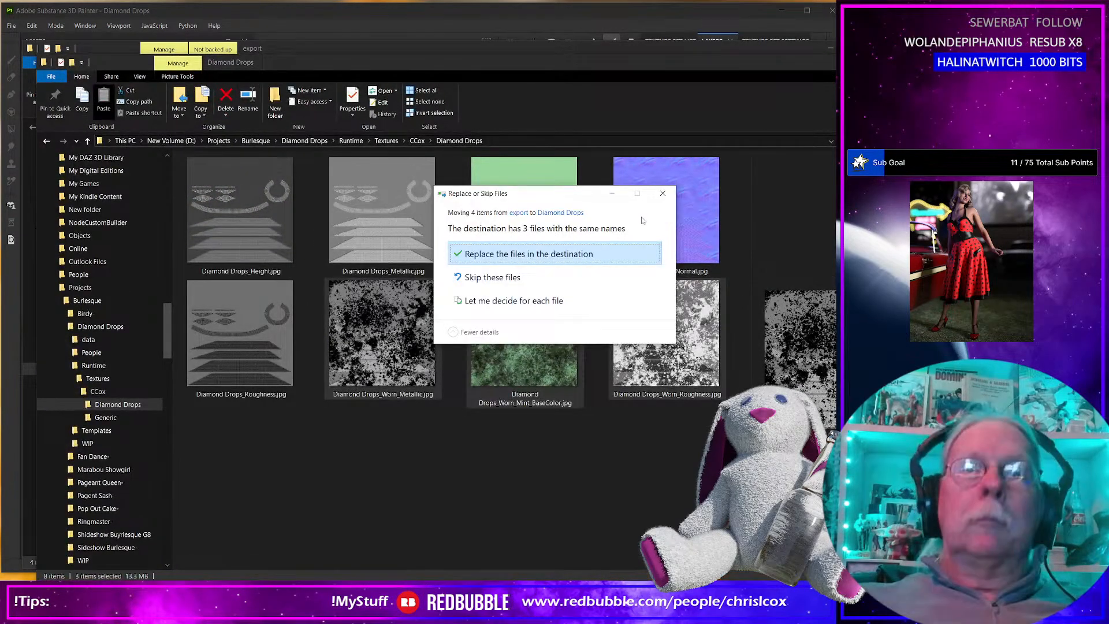
pyautogui.click(573, 258)
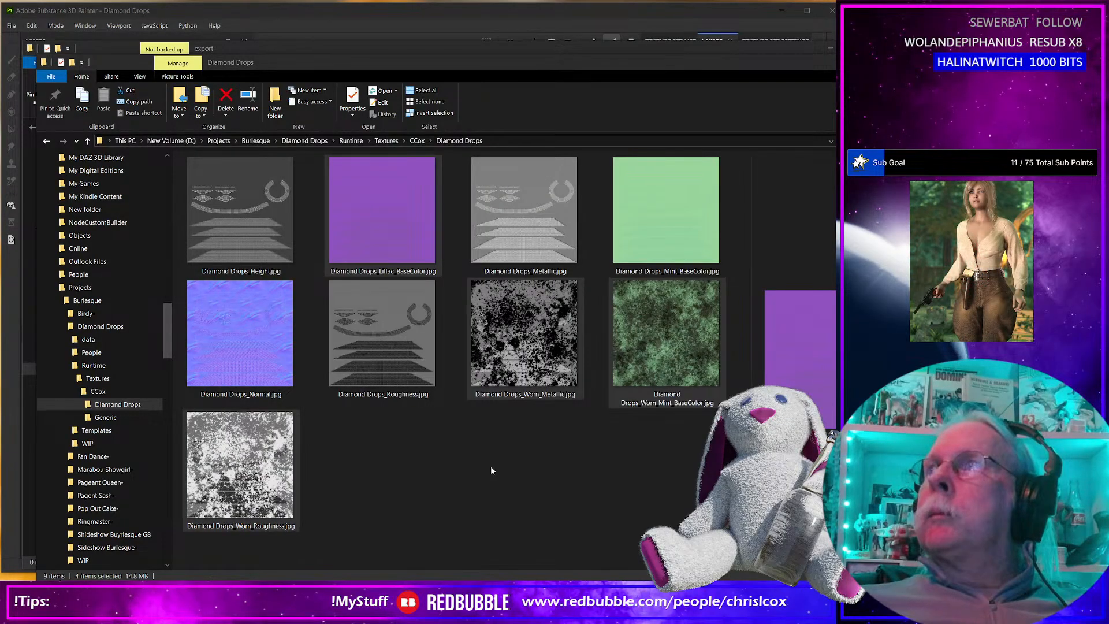
# Return to Substance 3D Painter, show the Carolina group instead of Lillaci, and export its base color texture.
pyautogui.hotkey('alt', 'Tab')
pyautogui.click(704, 82)
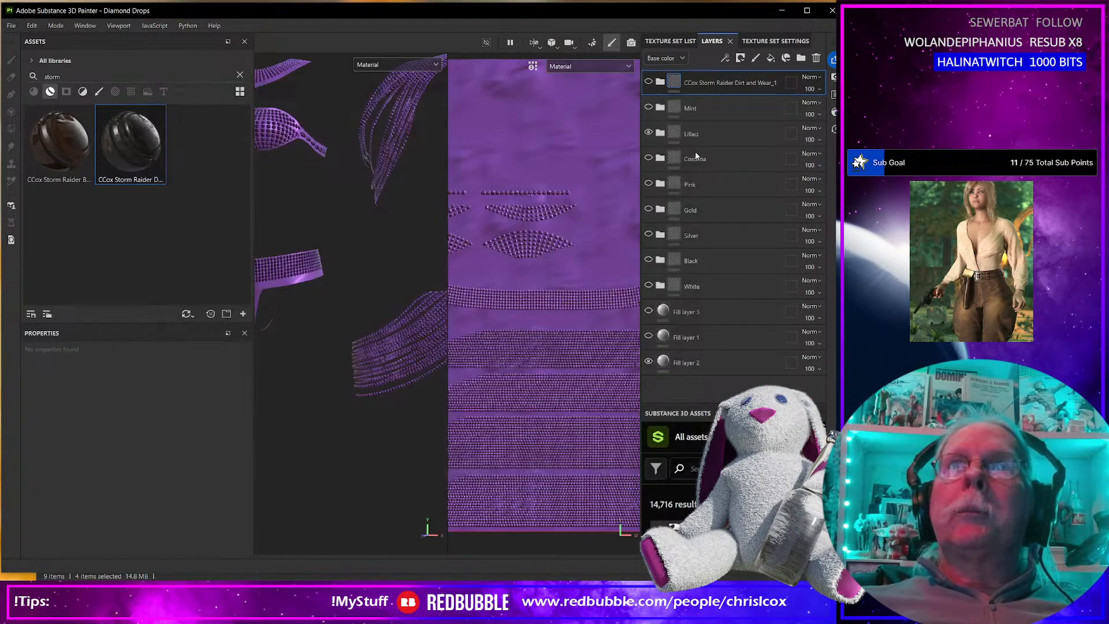
pyautogui.click(648, 159)
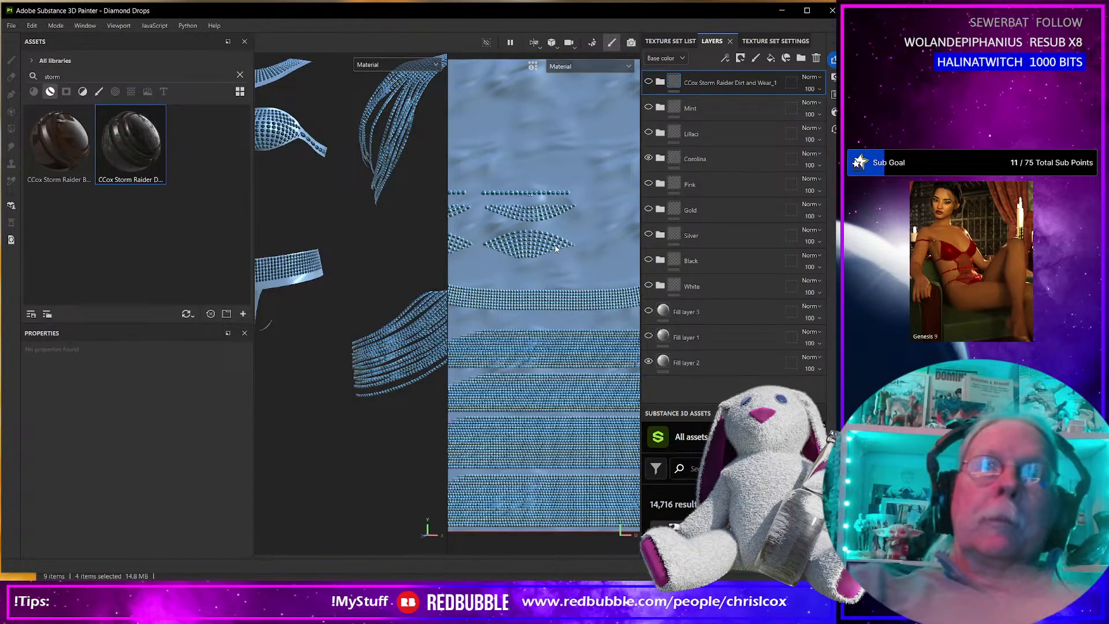
pyautogui.hotkey('ctrl', 'shift', 'e')
pyautogui.click(691, 479)
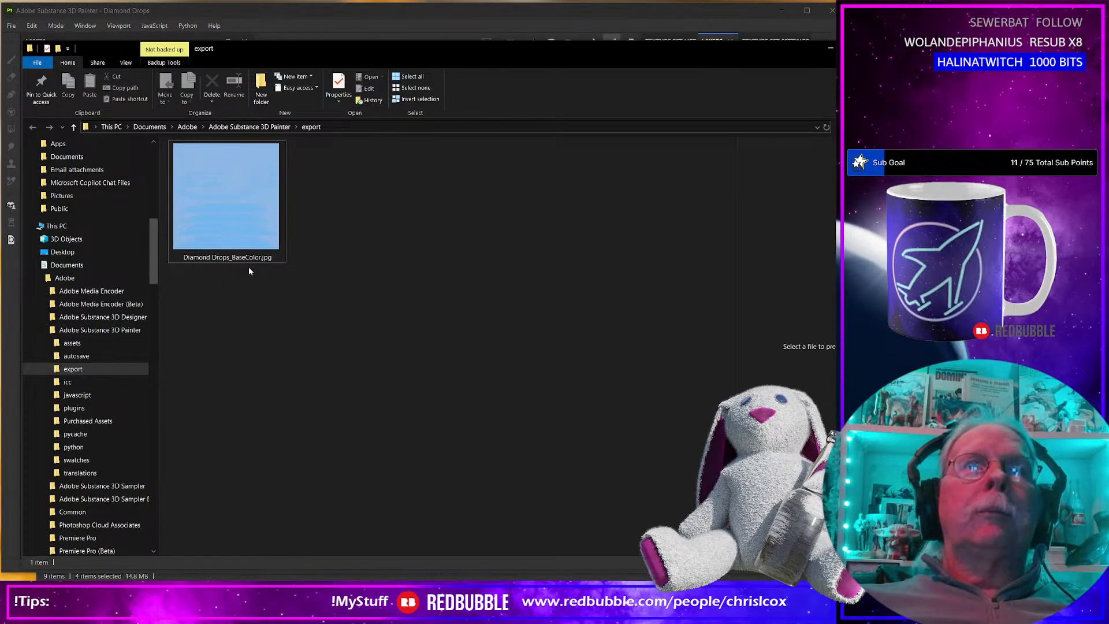
# Rename the exported light blue base color map as Diamond Drops_Carolina_Blue_BaseColor.jpg.
pyautogui.click(234, 263)
pyautogui.click(233, 261)
pyautogui.click(230, 258)
pyautogui.write('Carolina')
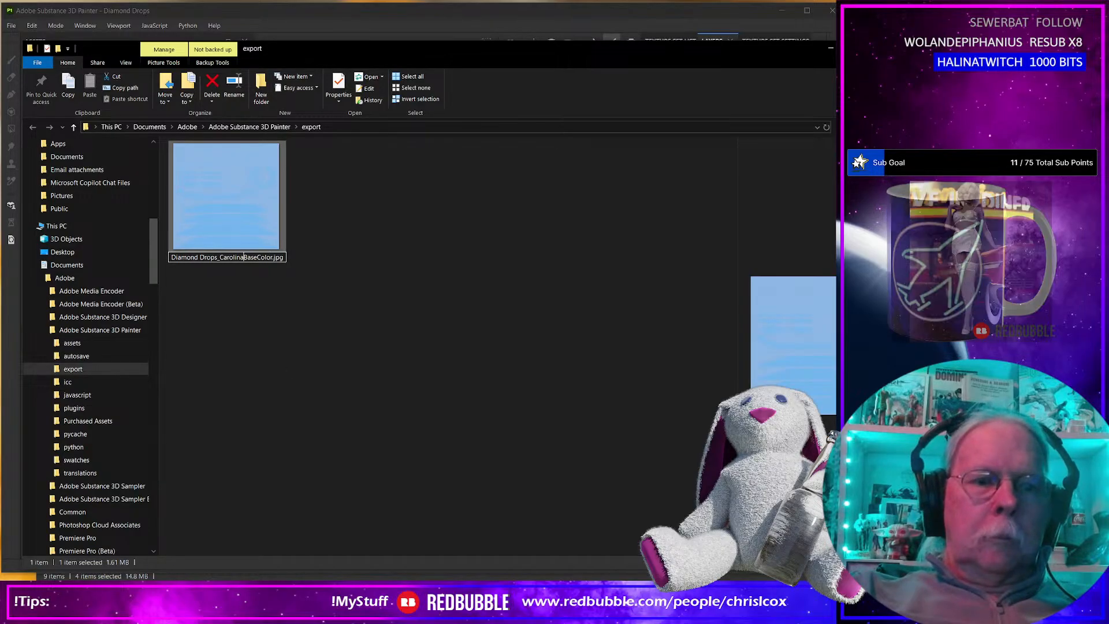
pyautogui.write('_Bl')
pyautogui.write('ue_')
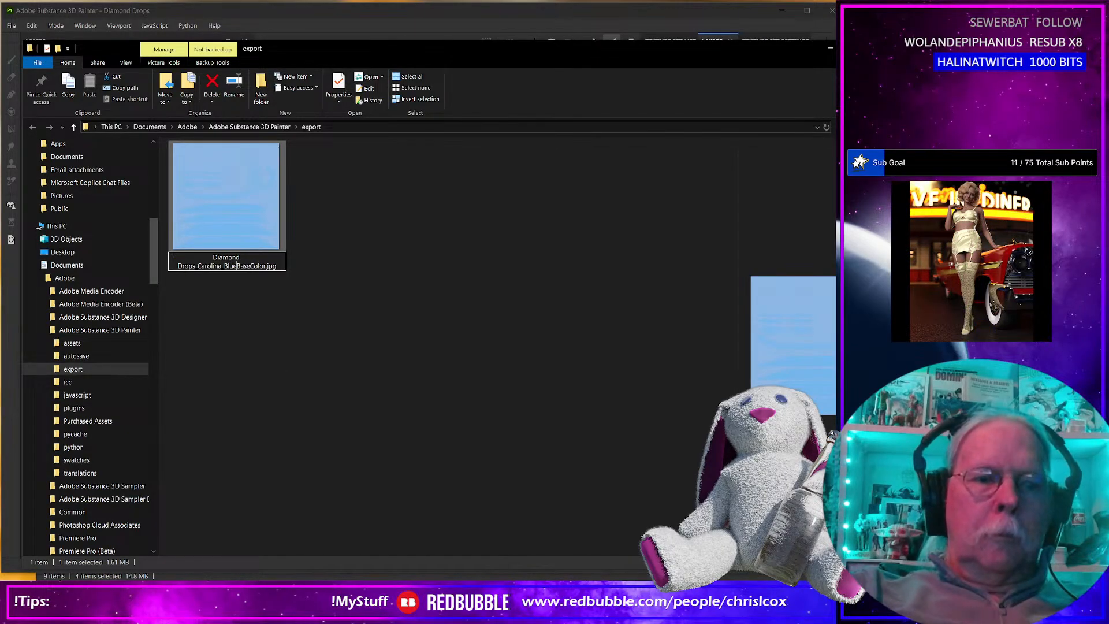
pyautogui.click(301, 376)
# Return to Substance 3D Painter, show the Pink group instead of Carolina, and export its base color texture.
pyautogui.click(881, 49)
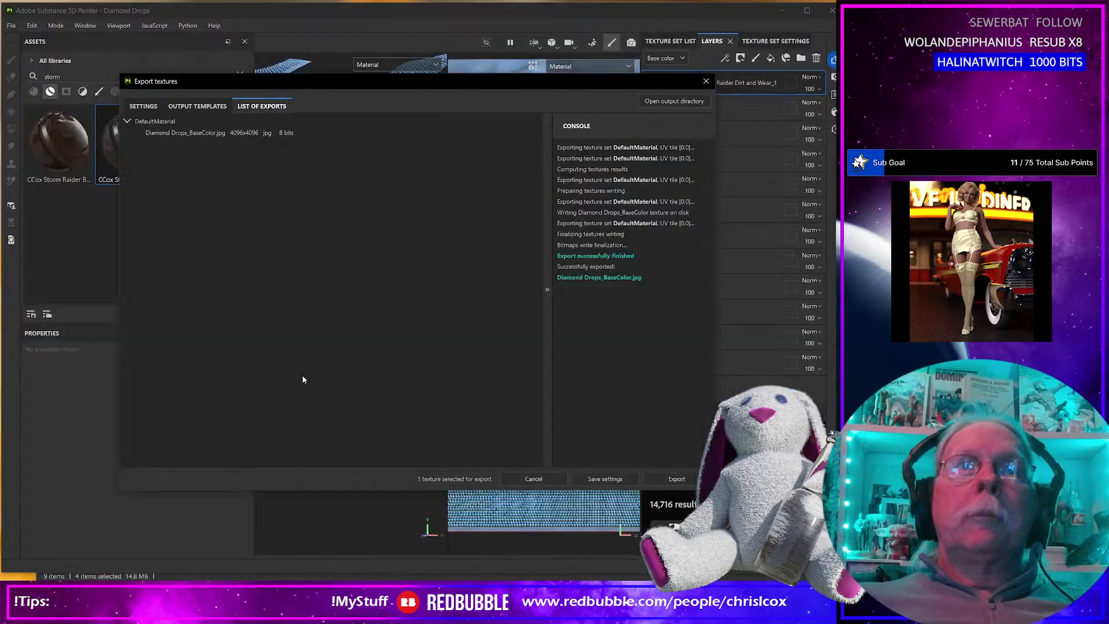
pyautogui.click(706, 81)
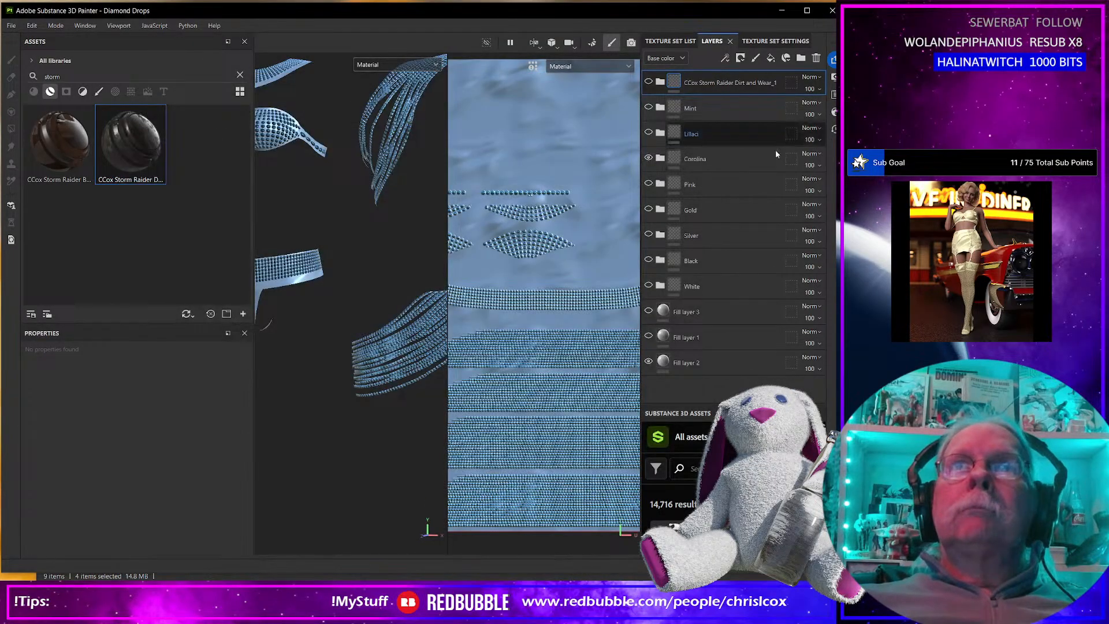
pyautogui.click(648, 184)
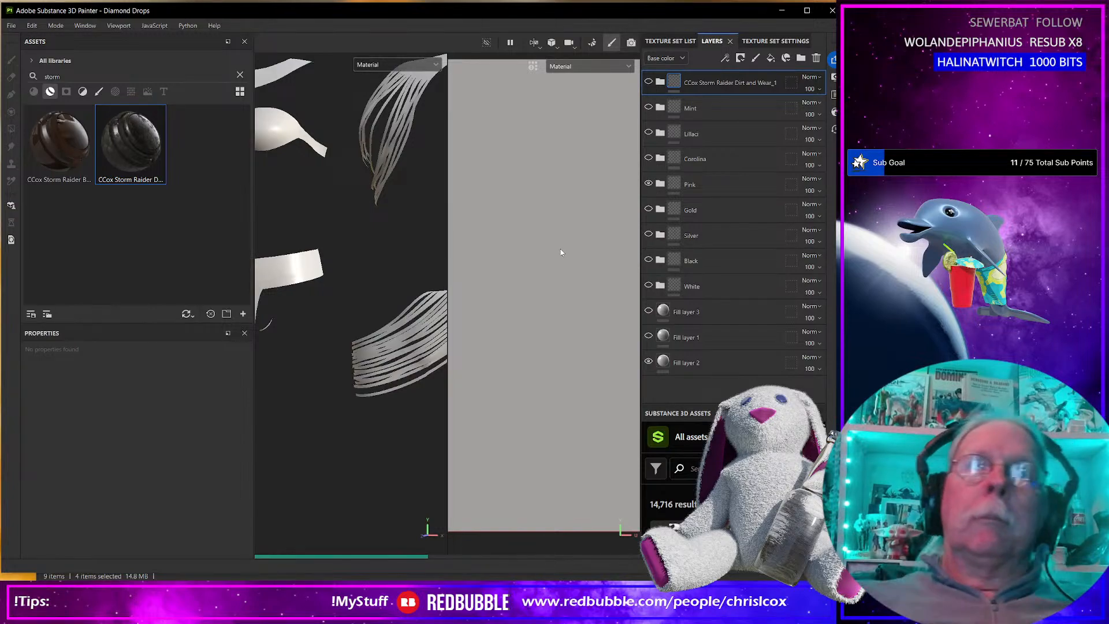
pyautogui.hotkey('ctrl', 'shift', 'e')
pyautogui.click(677, 479)
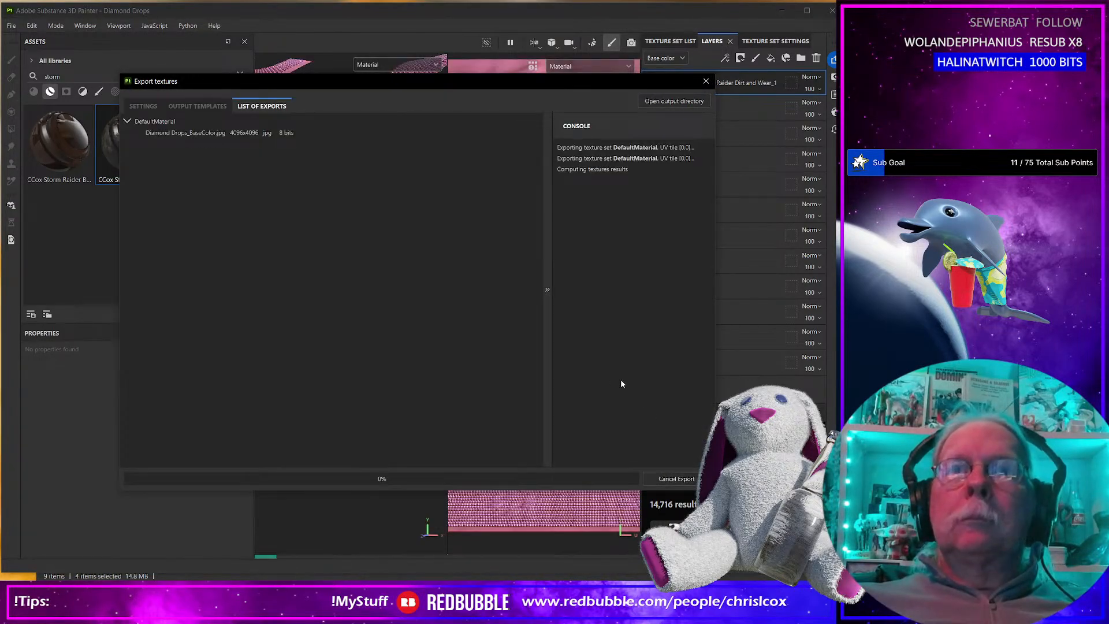
# Switch to the export folder and rename the pink base color map as Diamond Drops_Pink_BaseColor.jpg.
pyautogui.hotkey('alt', 'Tab')
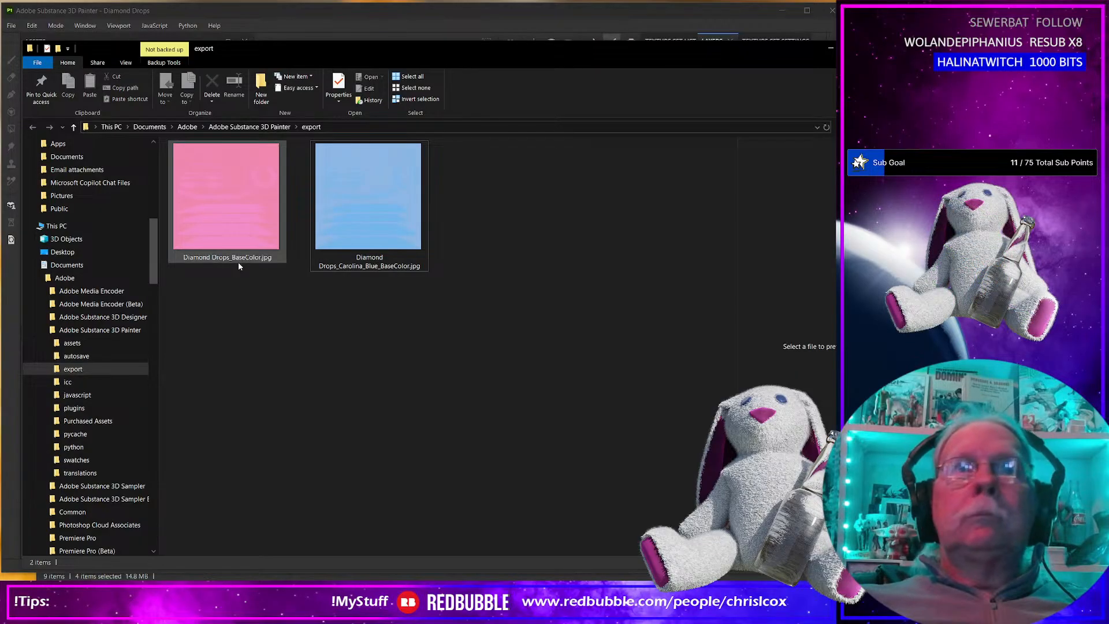
pyautogui.click(233, 260)
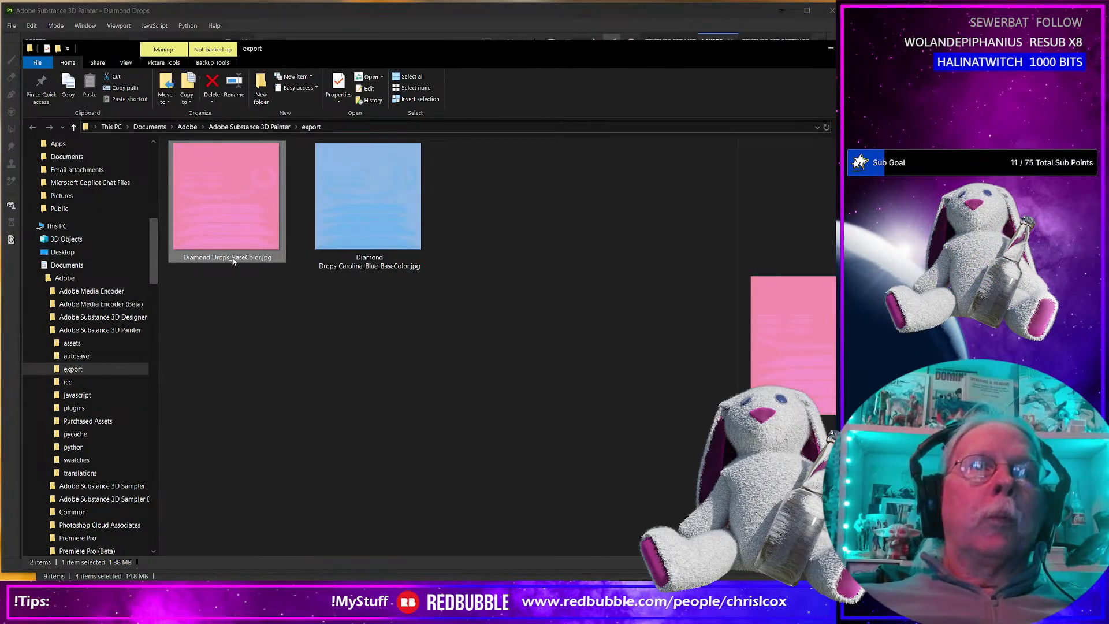
pyautogui.click(233, 259)
pyautogui.click(233, 258)
pyautogui.write('Pin')
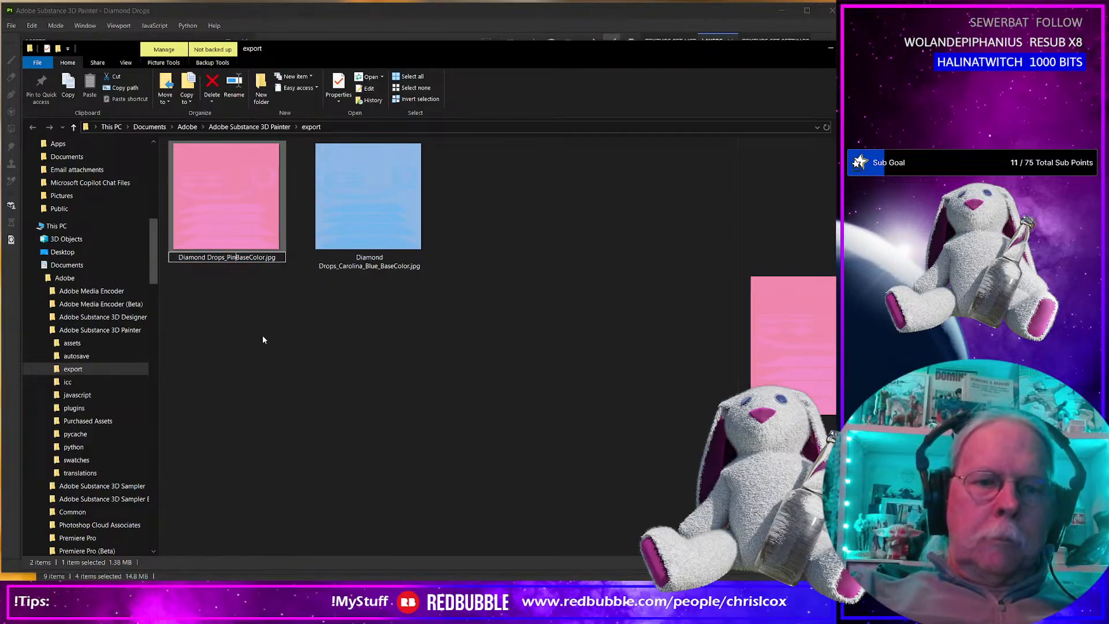
pyautogui.write('k_')
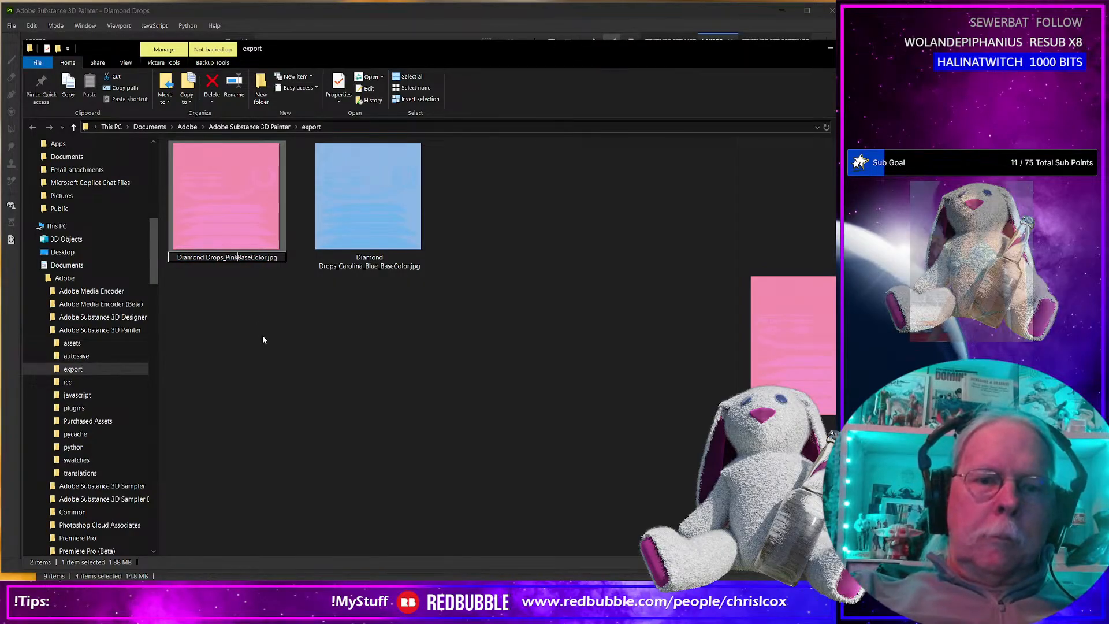
# Return to Substance 3D Painter, show the Gold group instead of Pink, and export its base color texture.
pyautogui.hotkey('alt', 'Tab')
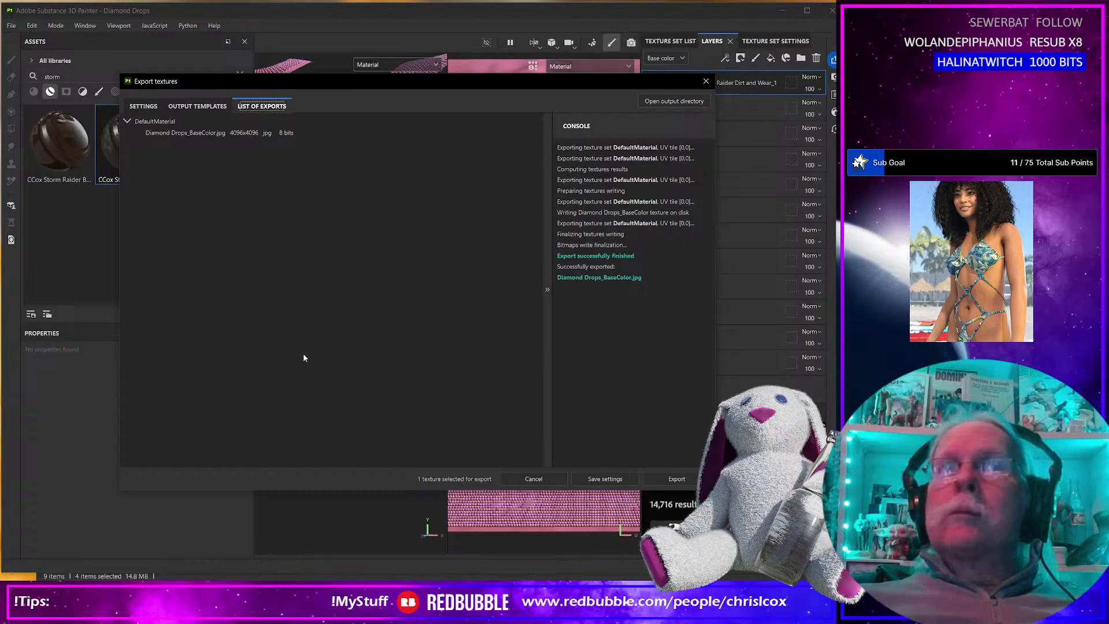
pyautogui.click(705, 81)
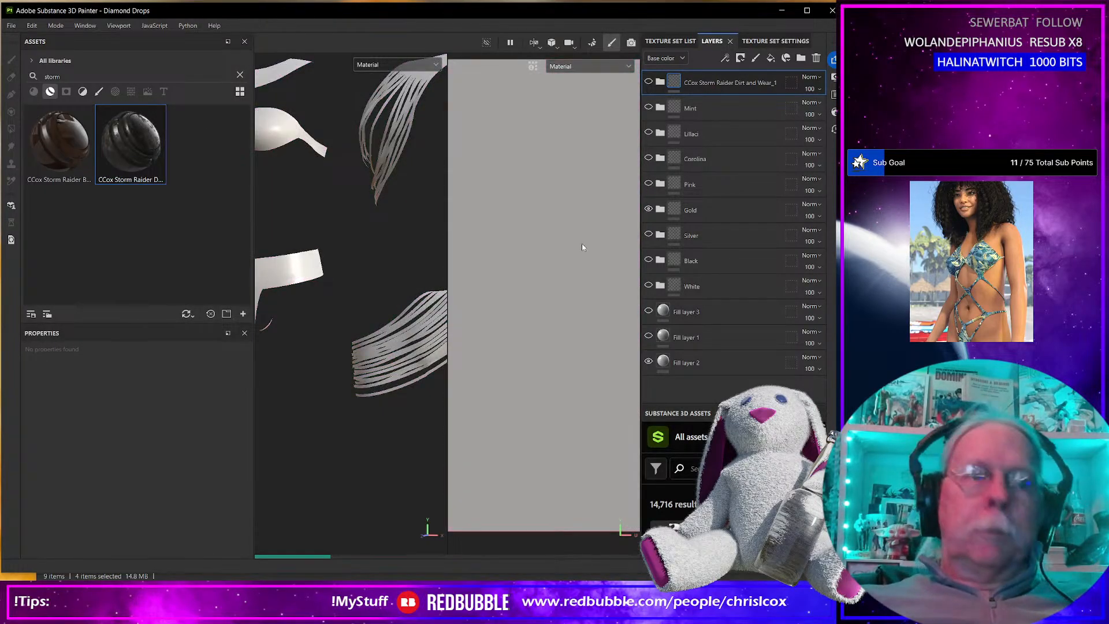
pyautogui.hotkey('ctrl', 'shift', 'e')
pyautogui.click(675, 478)
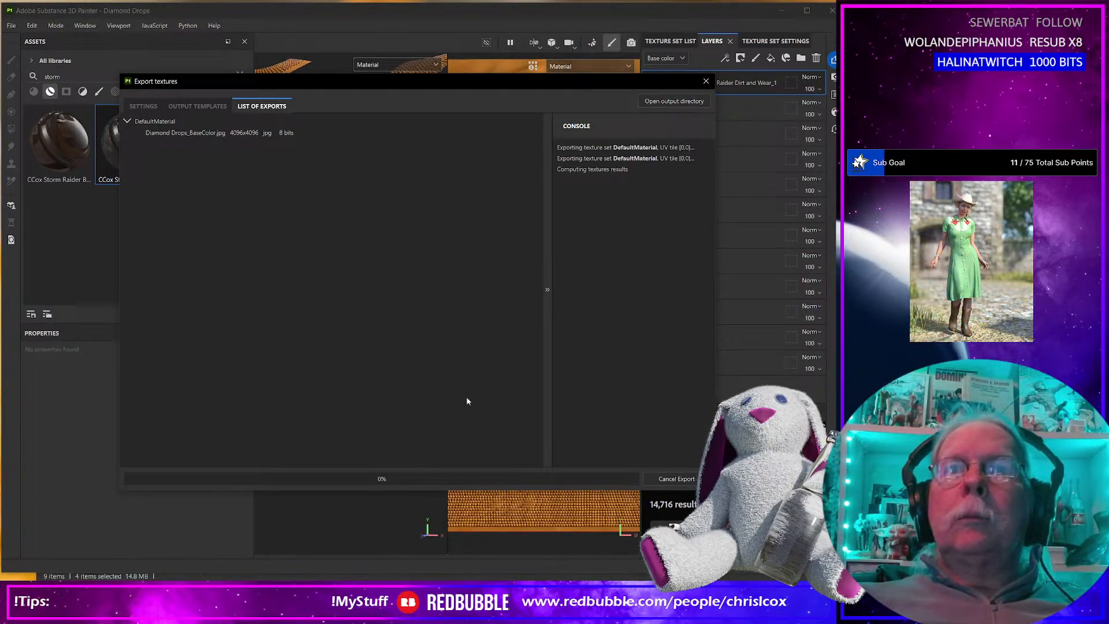
# Switch to the export folder and open the gold base color map's file name for editing.
pyautogui.hotkey('alt', 'Tab')
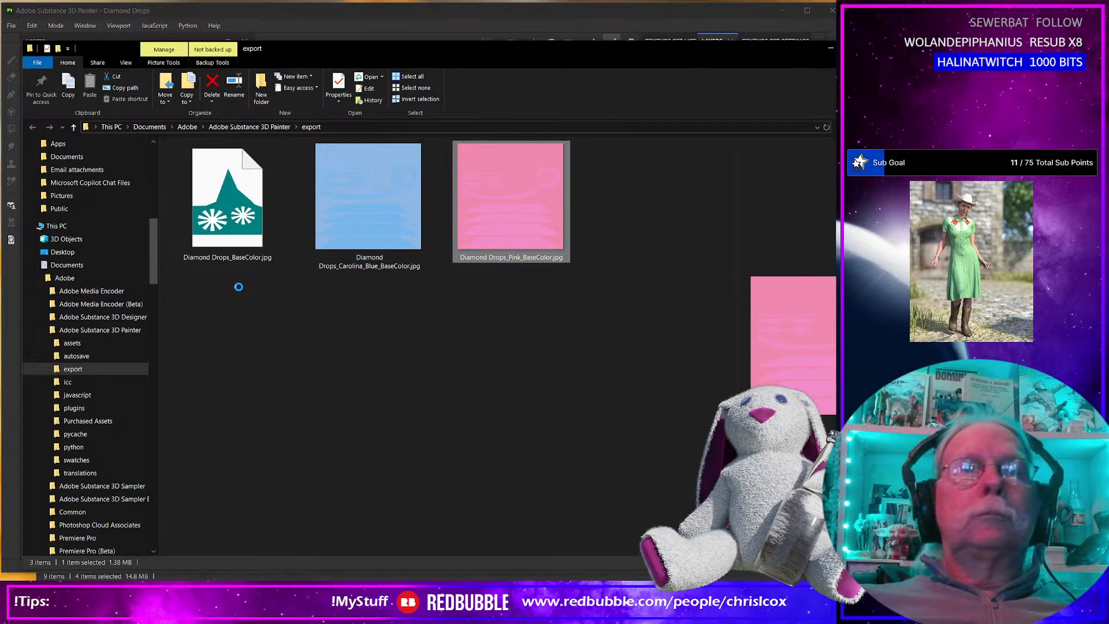
pyautogui.click(234, 258)
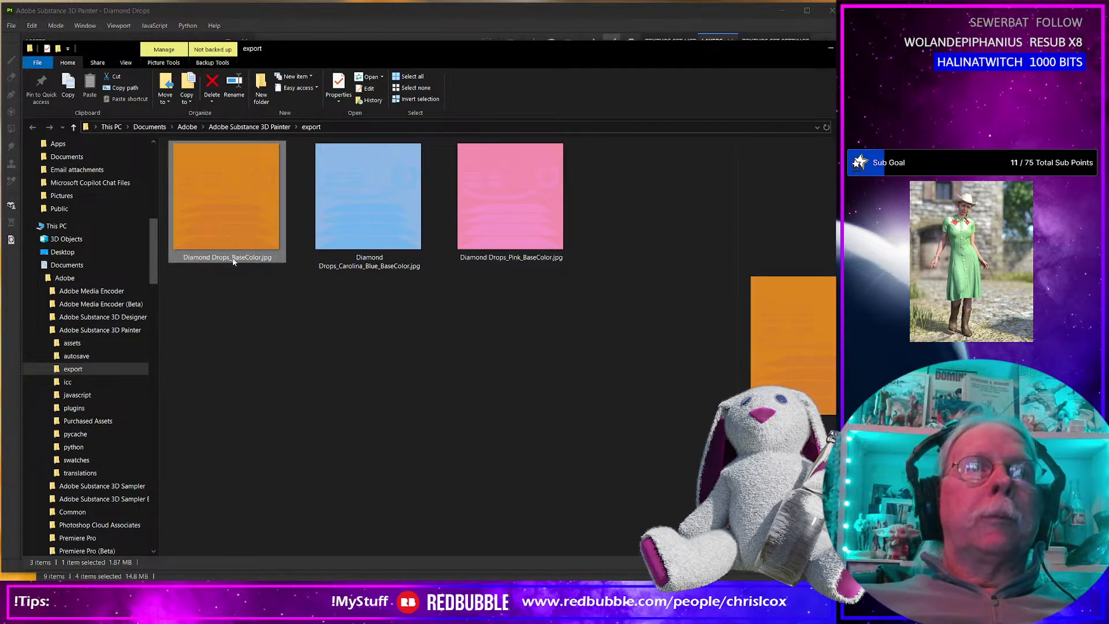
pyautogui.click(233, 258)
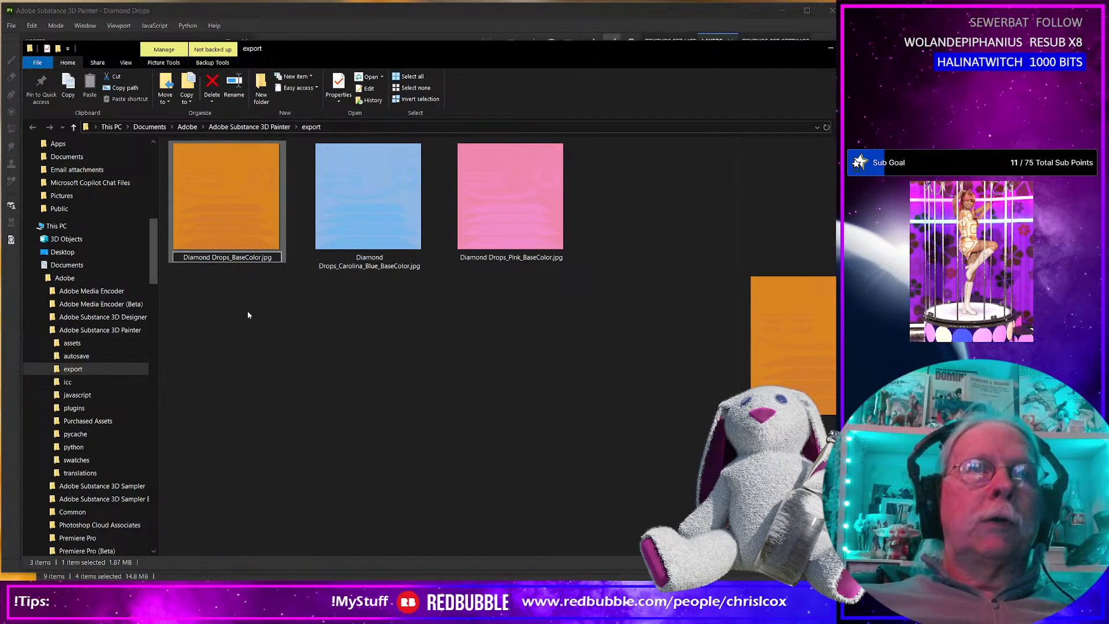
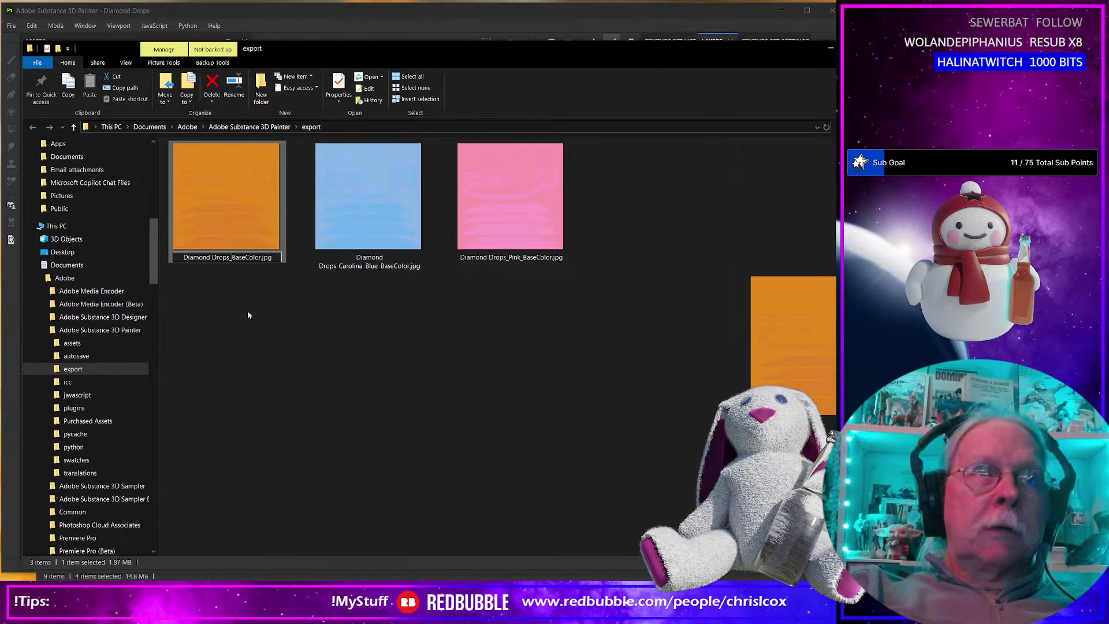
# Finish renaming the orange texture as Diamond Drops_Gold_BaseColor.jpg and switch back to Substance 3D Painter.
pyautogui.write('Gold')
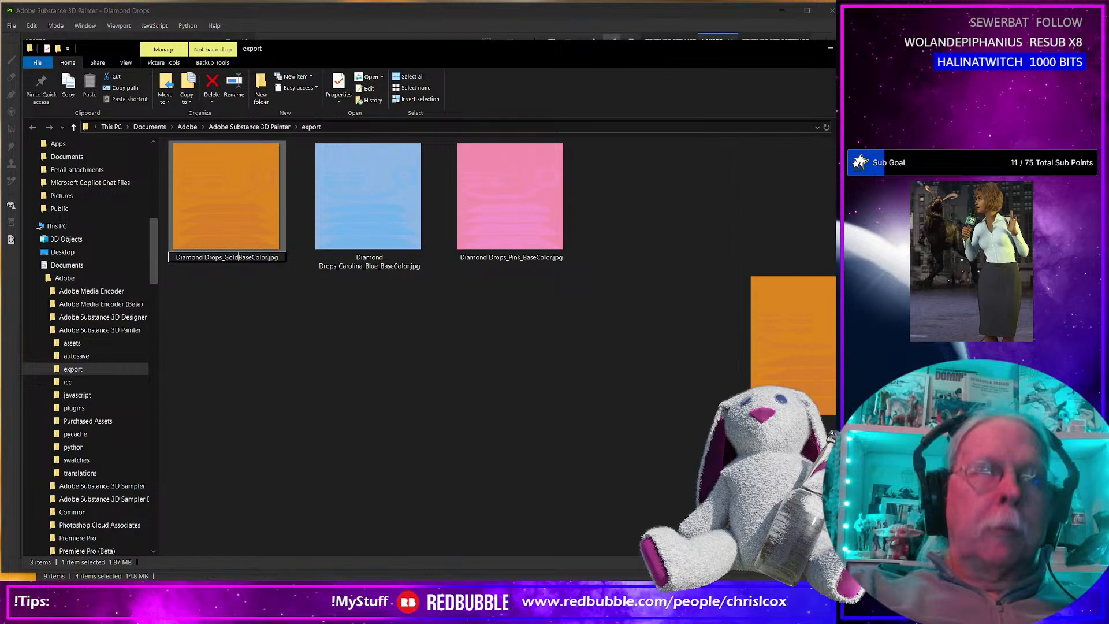
pyautogui.write('_')
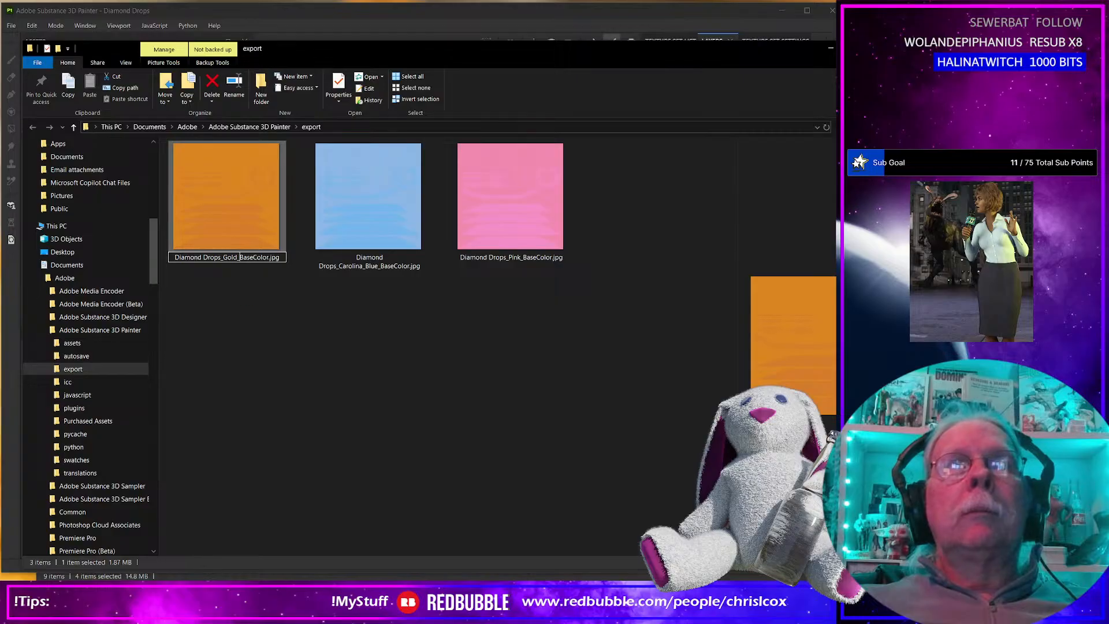
pyautogui.hotkey('alt', 'Tab')
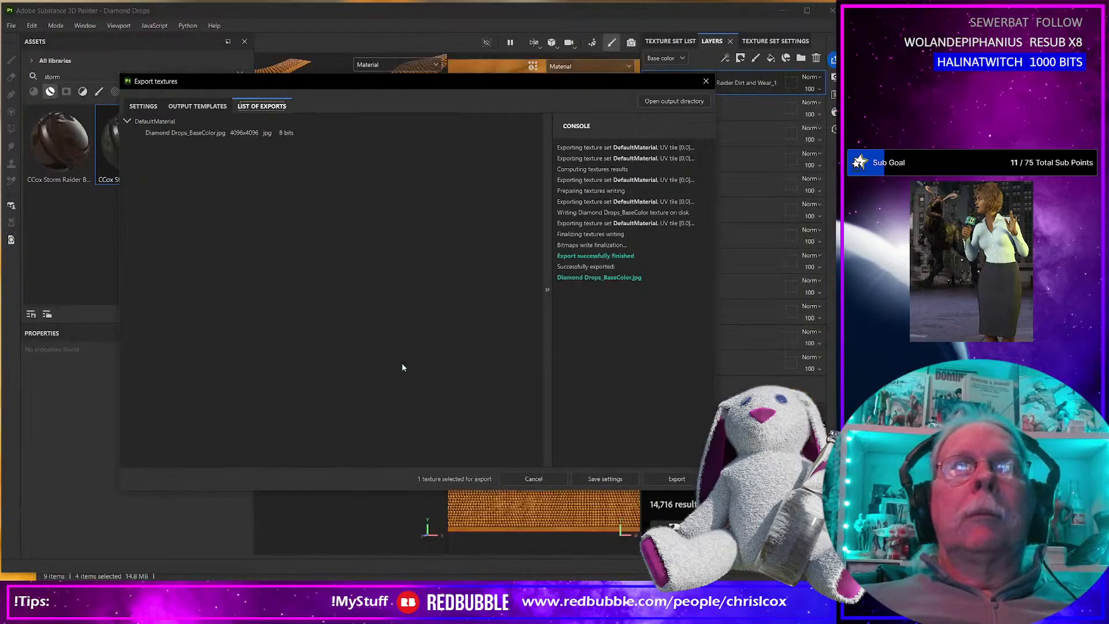
# Hide the Gold layer group, show Silver instead, and export its base colour texture as an 8-bit 4096 JPEG.
pyautogui.click(705, 82)
pyautogui.click(648, 209)
pyautogui.click(649, 234)
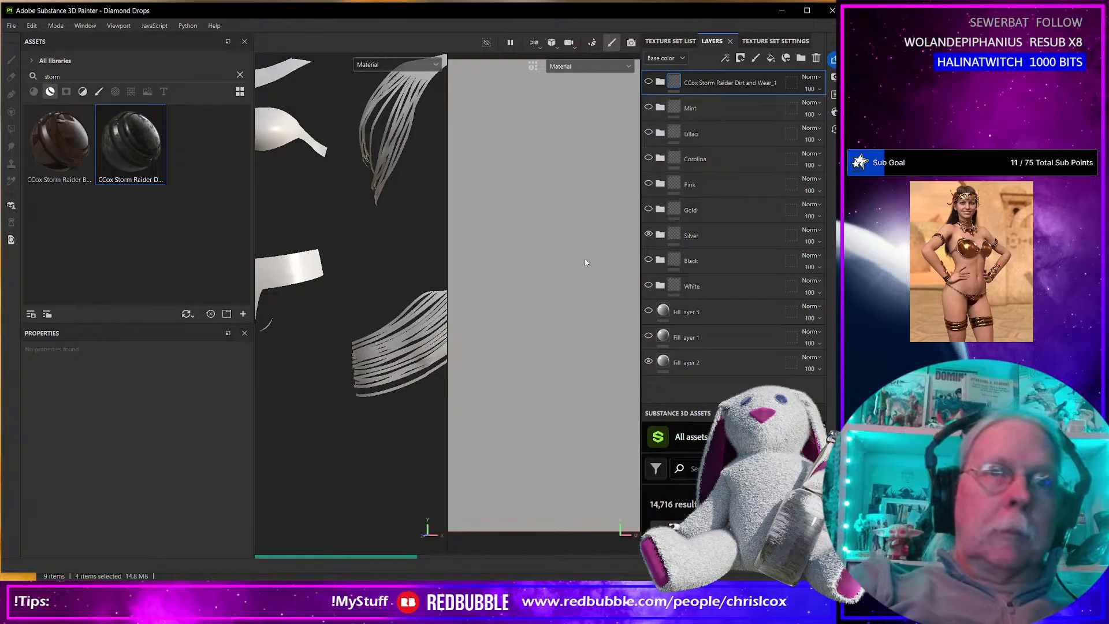
pyautogui.hotkey('ctrl', 'shift', 'e')
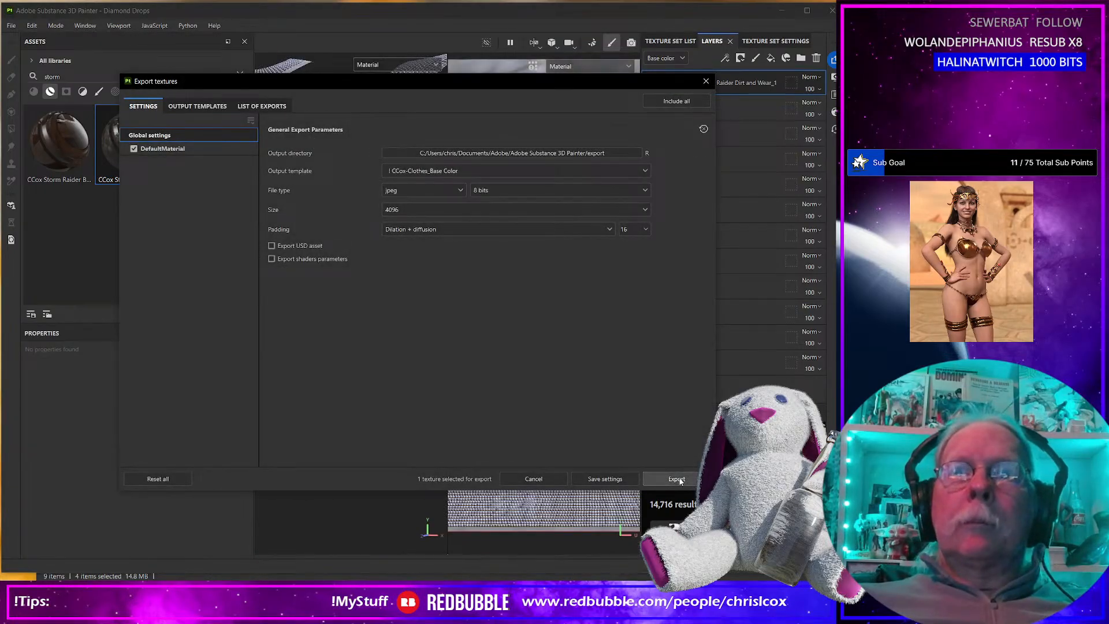
pyautogui.click(676, 478)
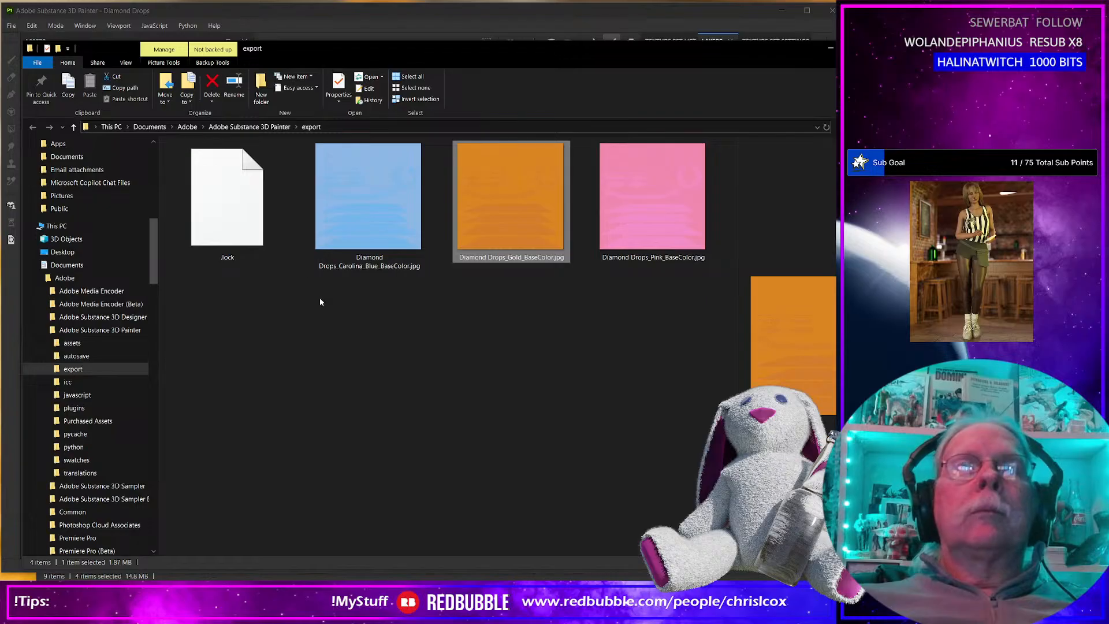
# Rename the newly exported texture in the export folder as Diamond Drops_Silver_BaseColor.jpg.
pyautogui.click(240, 254)
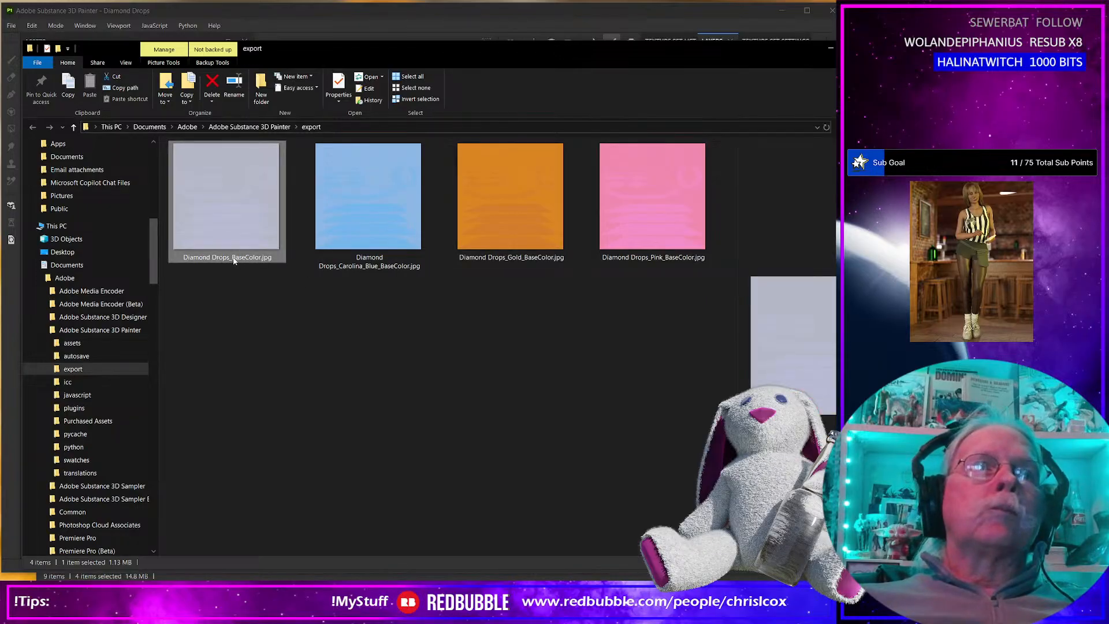
pyautogui.click(231, 257)
pyautogui.click(234, 257)
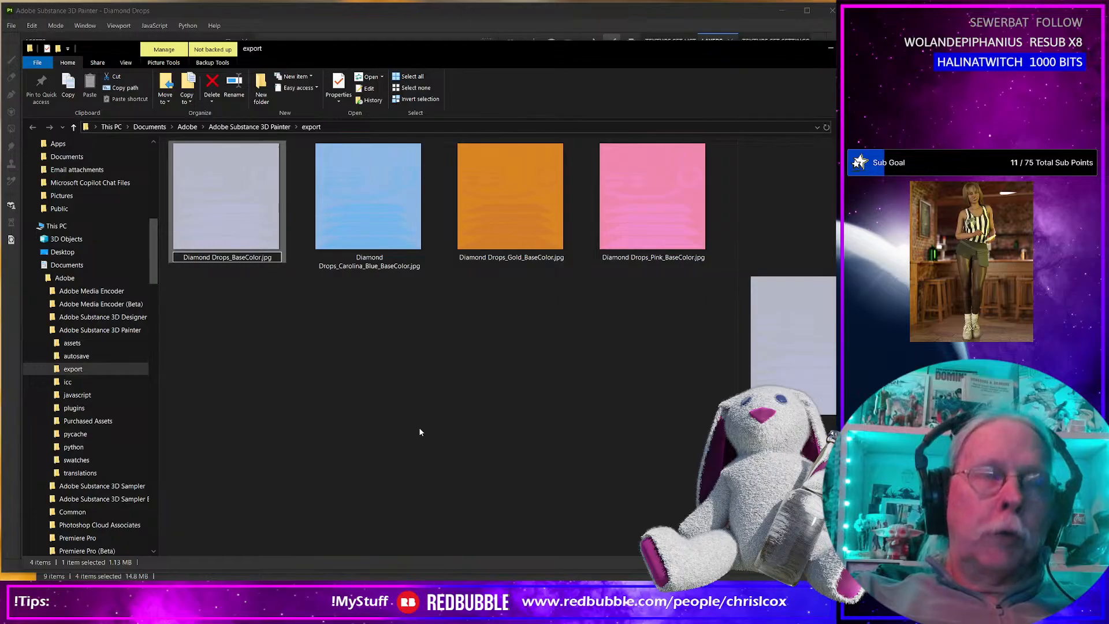
pyautogui.write('Silver')
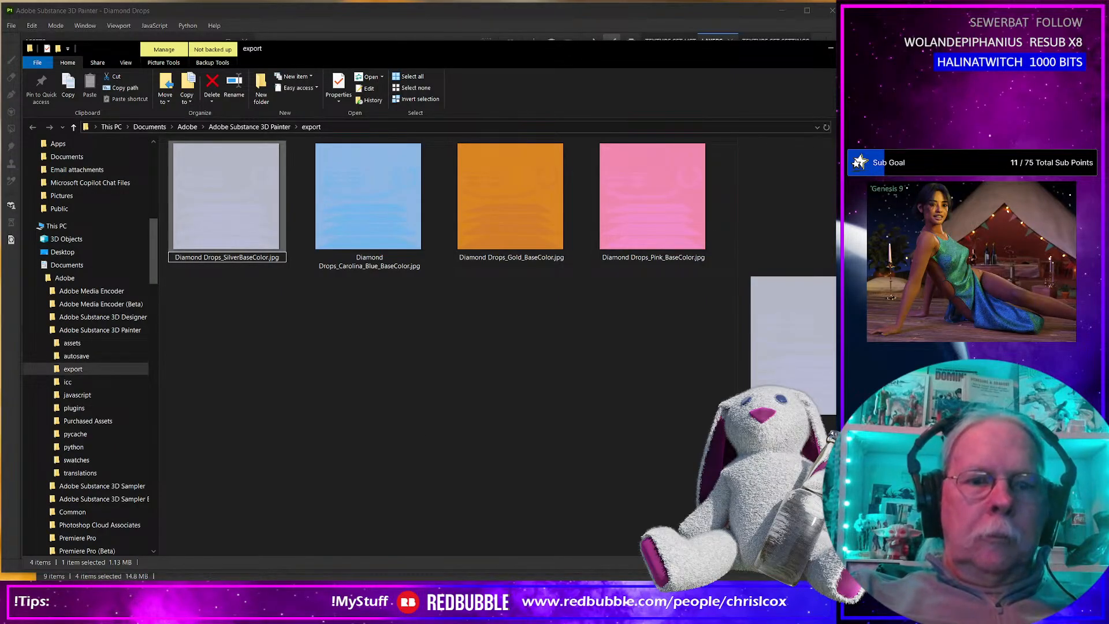
pyautogui.write('_')
pyautogui.press('Return')
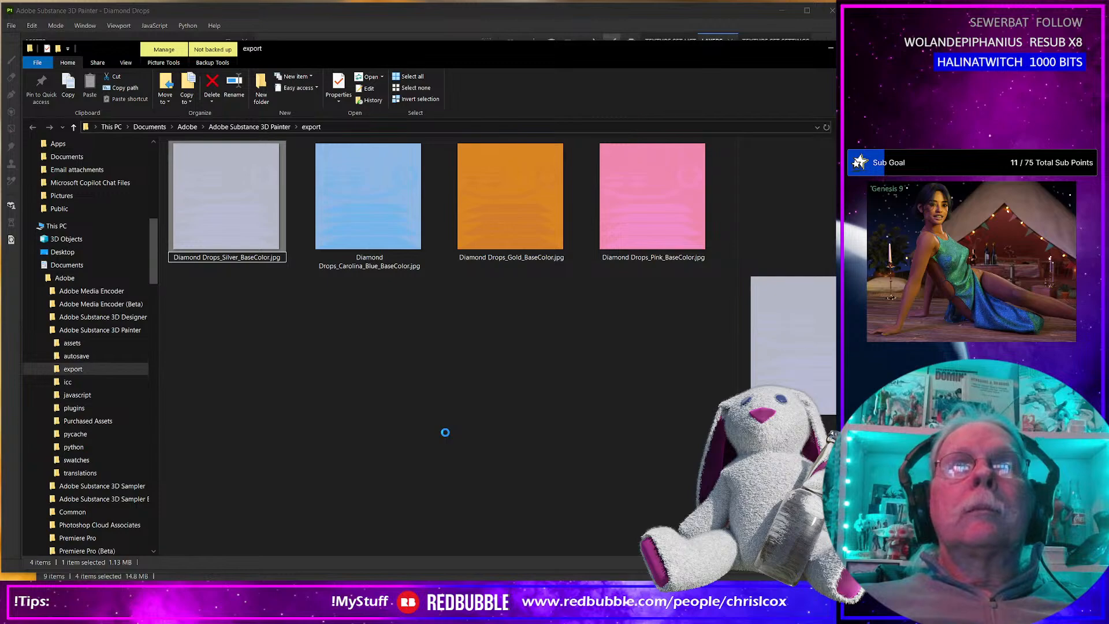
# Back in Substance 3D Painter, show the Black layer group in place of Silver and export the base colour texture.
pyautogui.hotkey('alt', 'Tab')
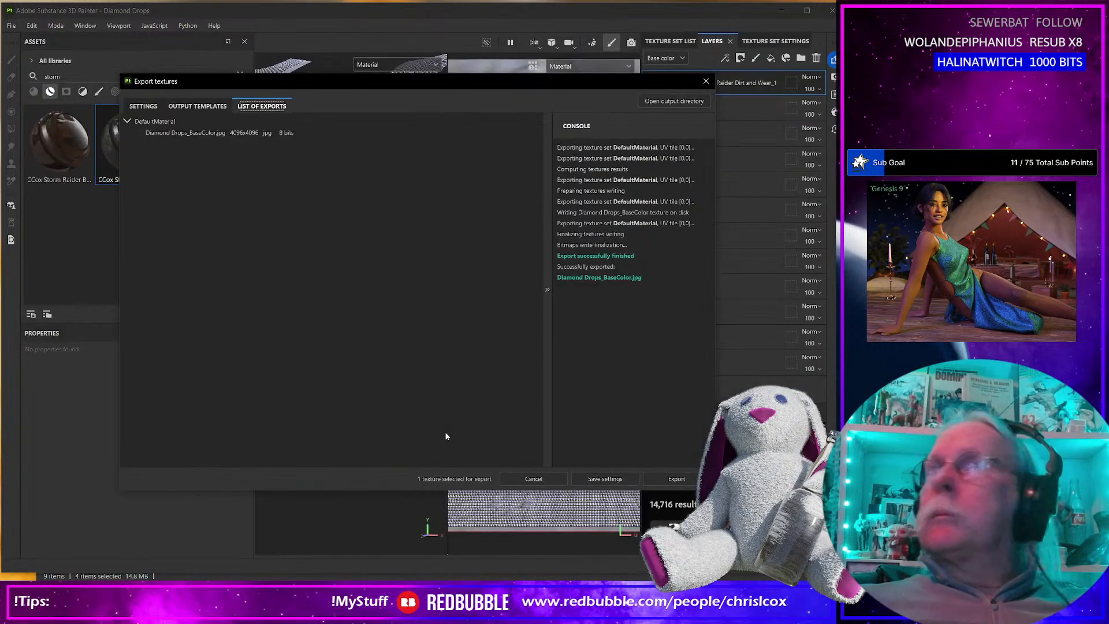
pyautogui.click(705, 81)
pyautogui.click(649, 235)
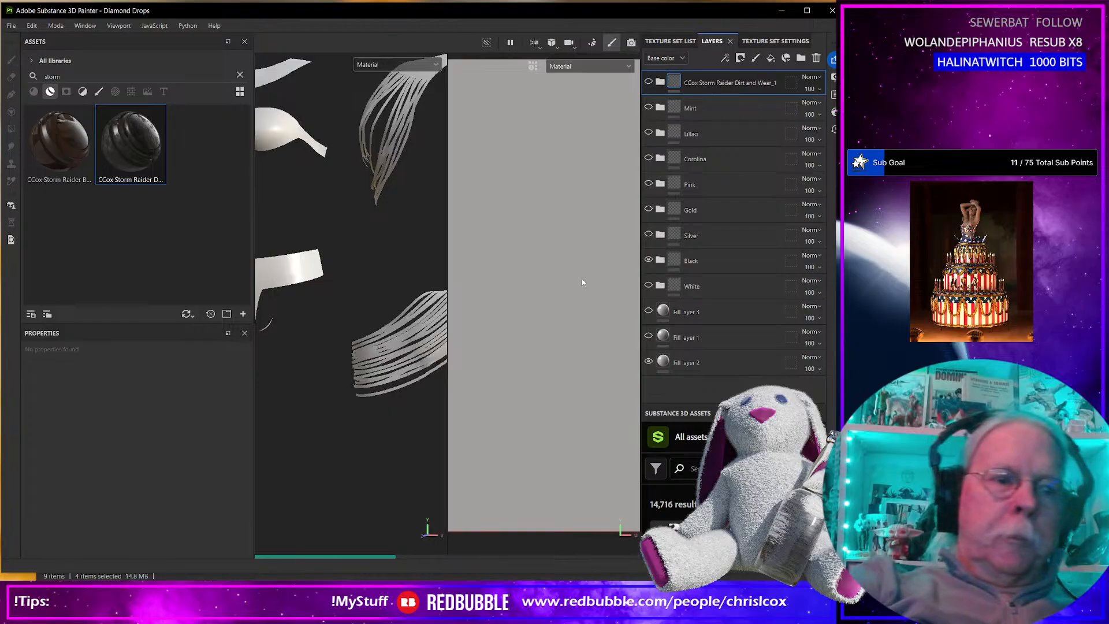
pyautogui.hotkey('ctrl', 'shift', 'e')
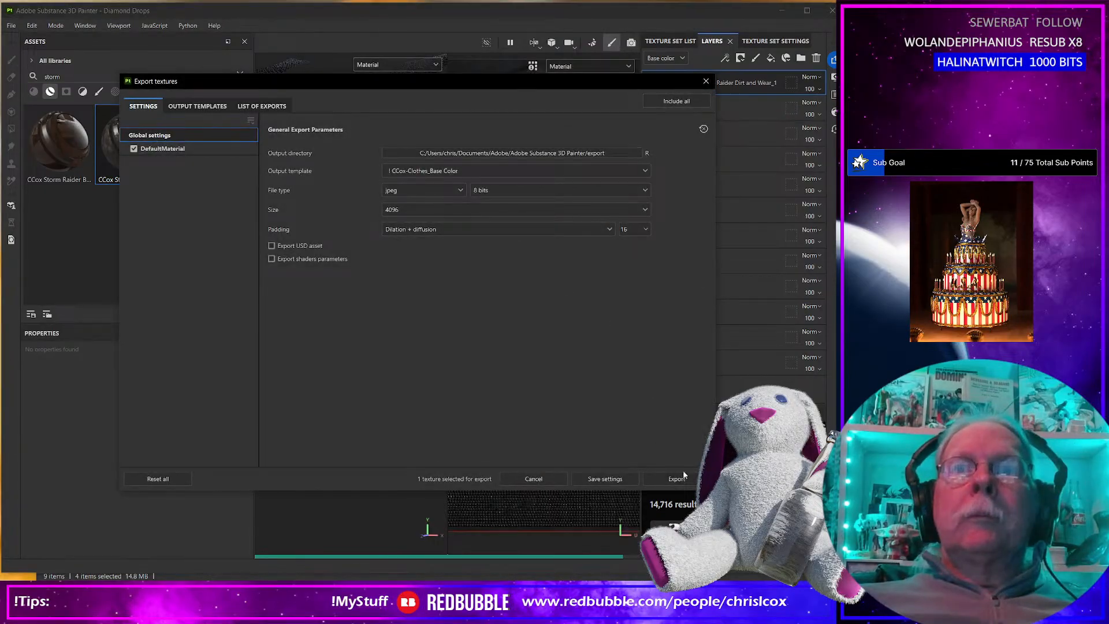
pyautogui.click(676, 478)
# Switch to the export folder and rename the new black texture as Diamond Drops_Black_BaseColor.jpg.
pyautogui.hotkey('alt', 'Tab')
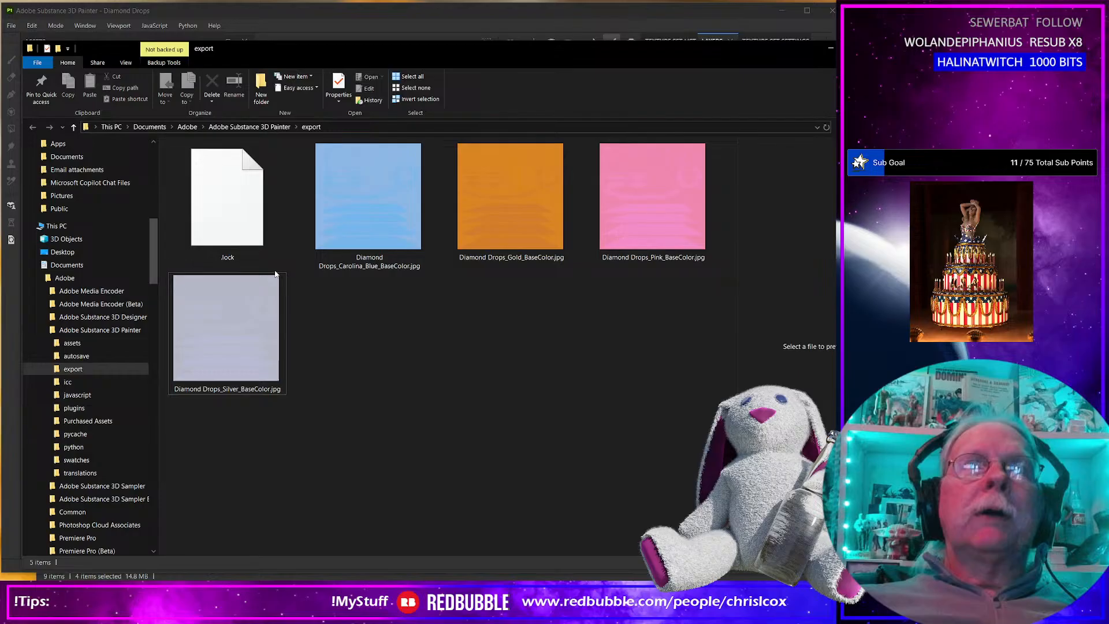
pyautogui.click(231, 258)
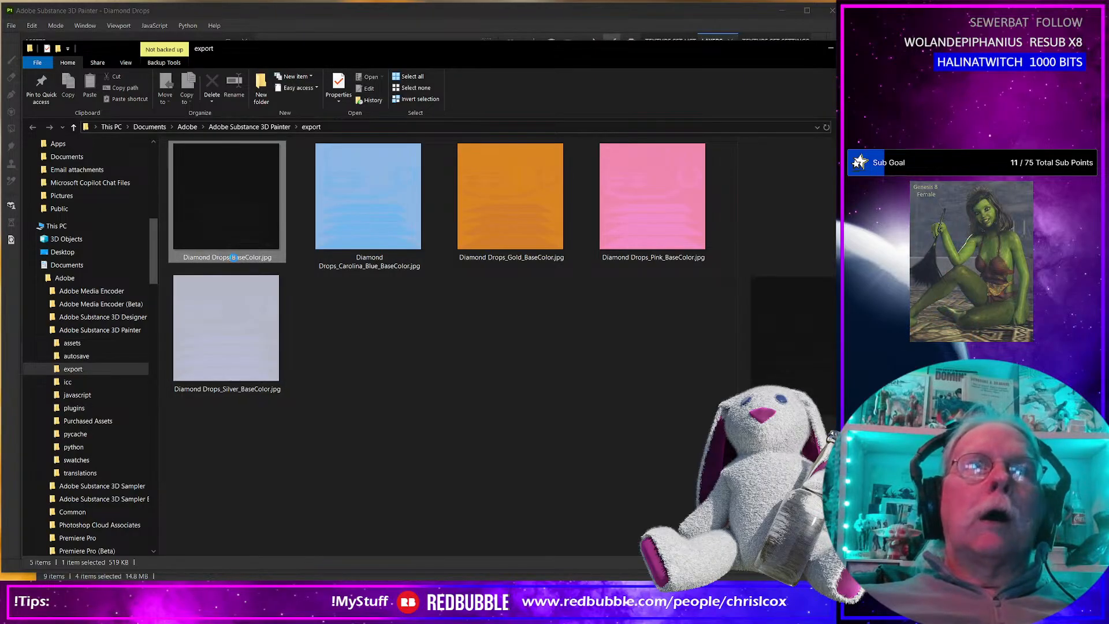
pyautogui.write('Black')
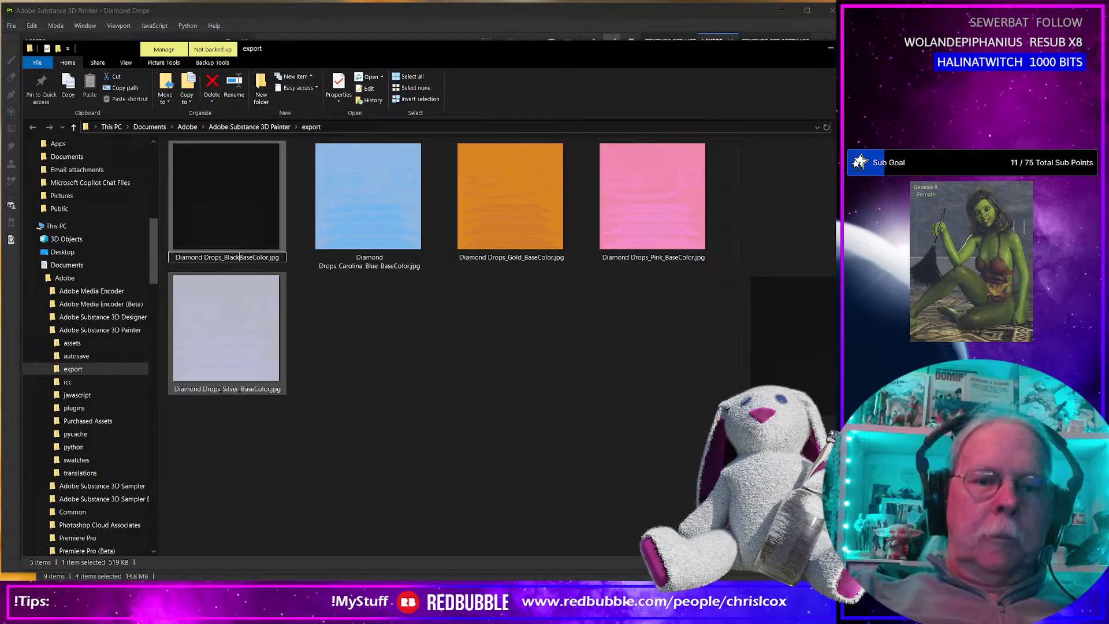
pyautogui.press('Return')
# Return to Substance 3D Painter, show the White layer group in place of Black, and export the base colour texture.
pyautogui.hotkey('alt', 'Tab')
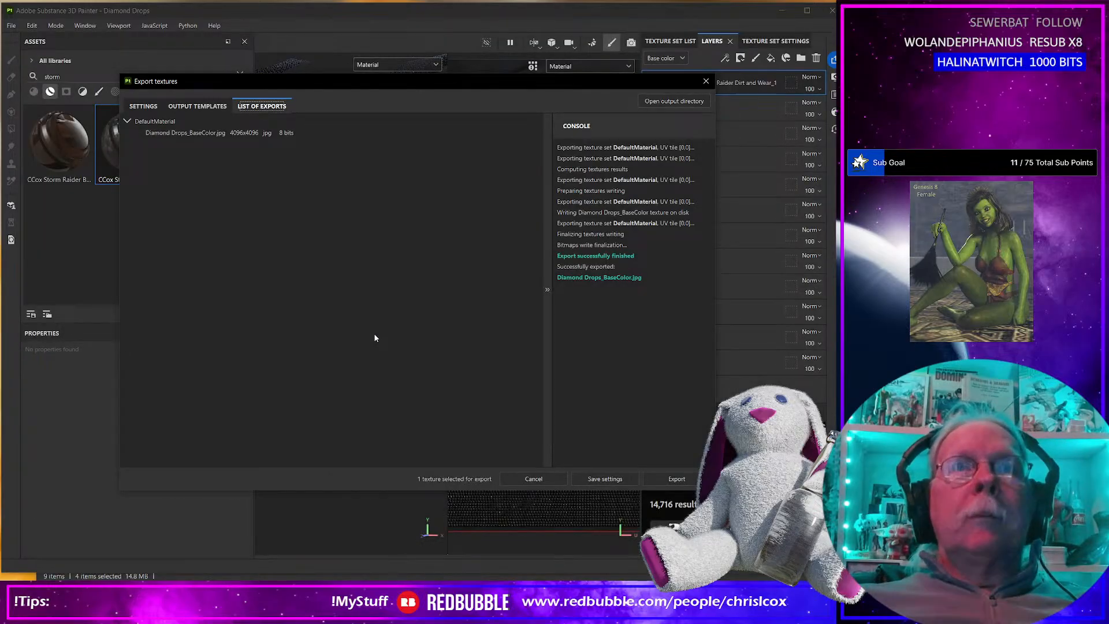
pyautogui.click(706, 80)
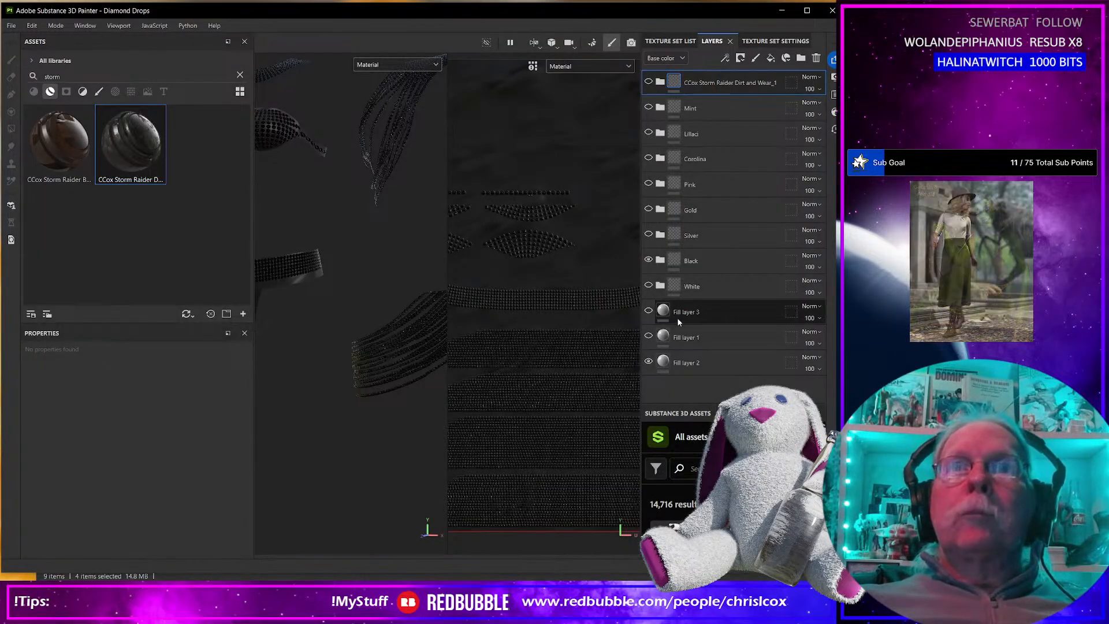
pyautogui.click(648, 261)
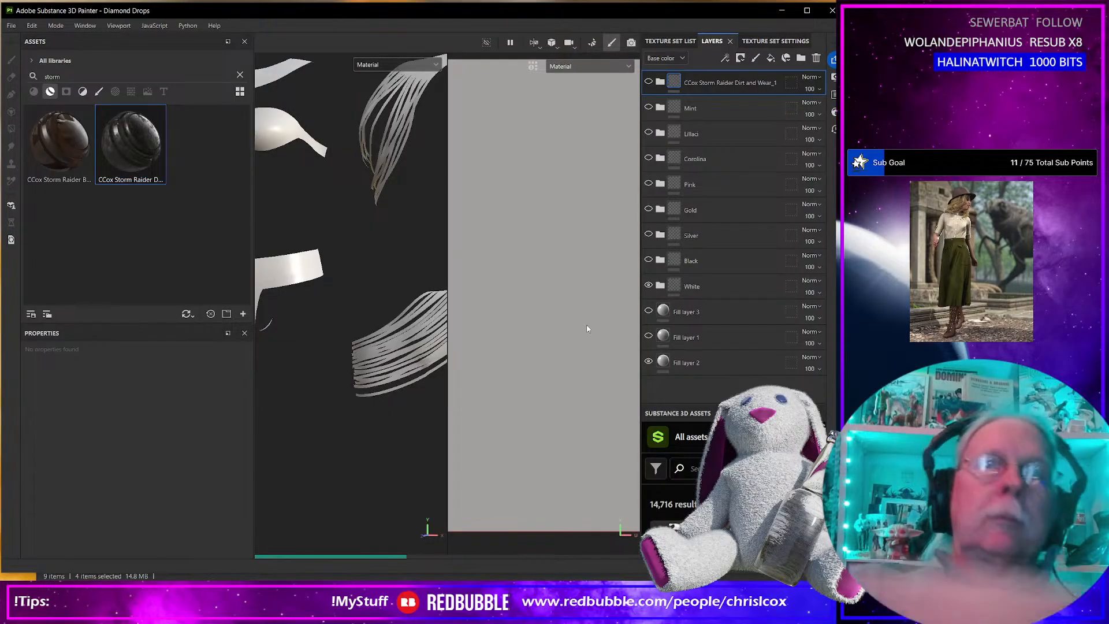
pyautogui.hotkey('ctrl', 'shift', 'e')
pyautogui.click(679, 479)
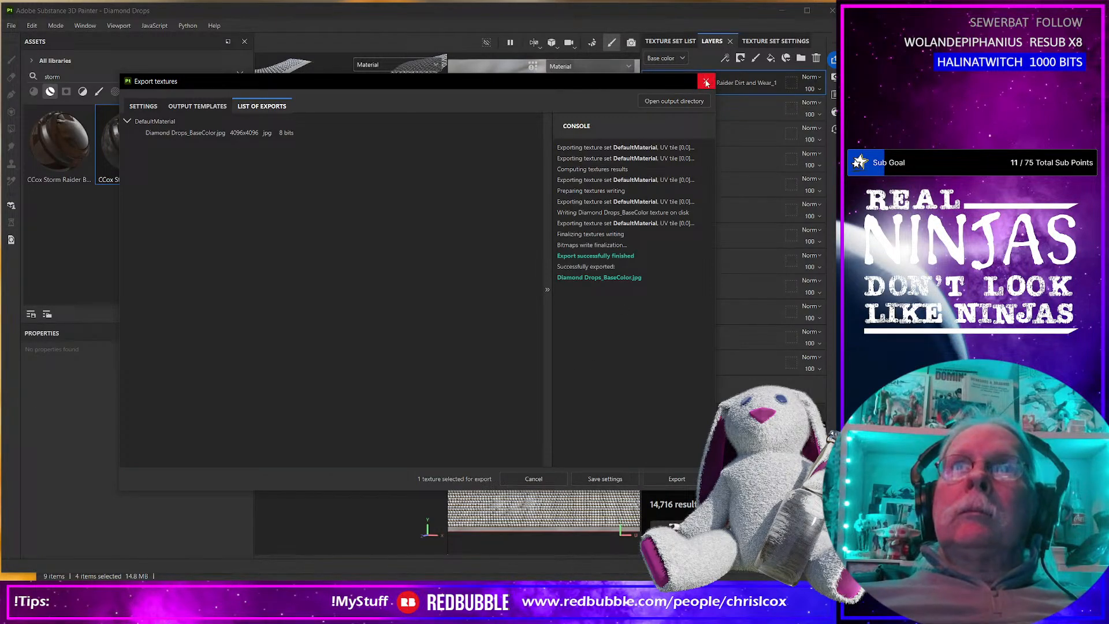
pyautogui.click(706, 83)
# Switch to the export folder and rename the new white texture as Diamond Drops_White_BaseColor.jpg.
pyautogui.hotkey('alt', 'Tab')
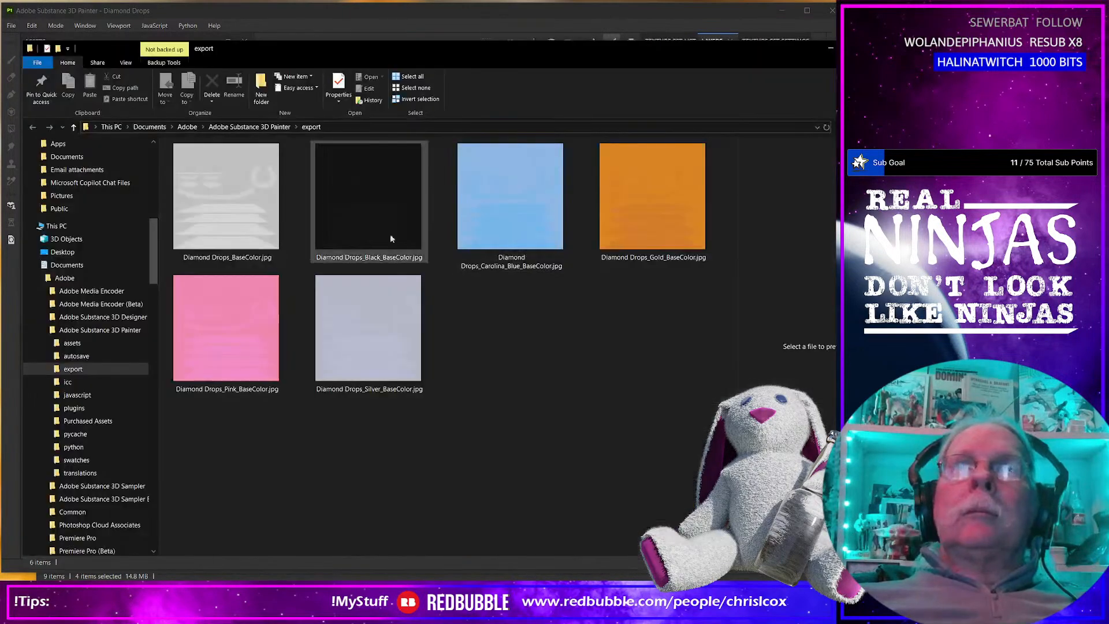
pyautogui.click(238, 257)
pyautogui.click(236, 258)
pyautogui.click(230, 257)
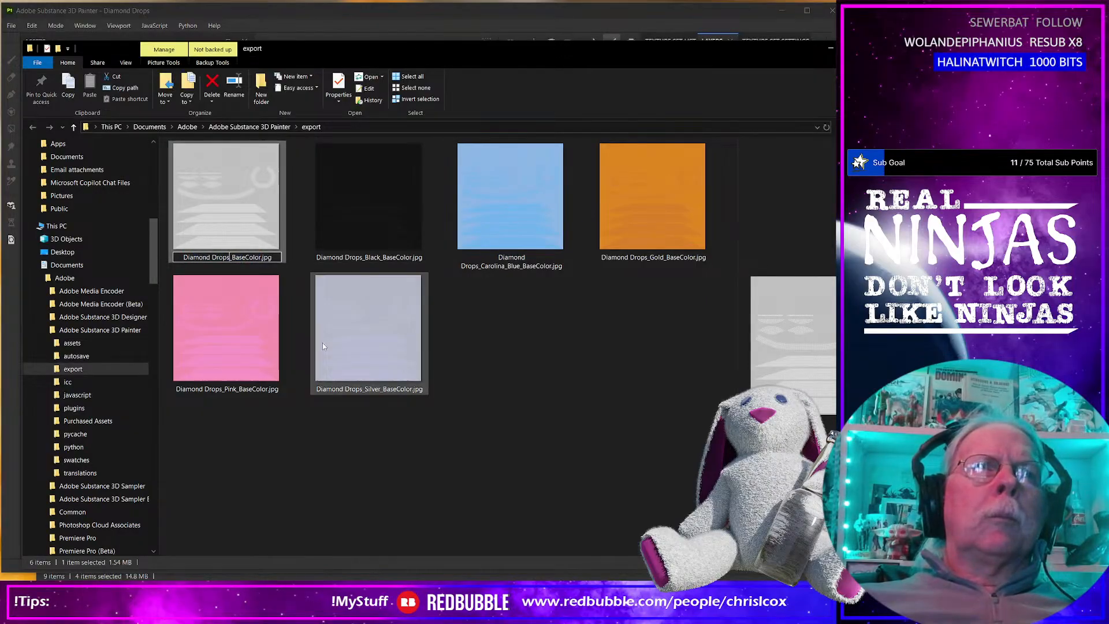
pyautogui.write('White_')
pyautogui.press('Return')
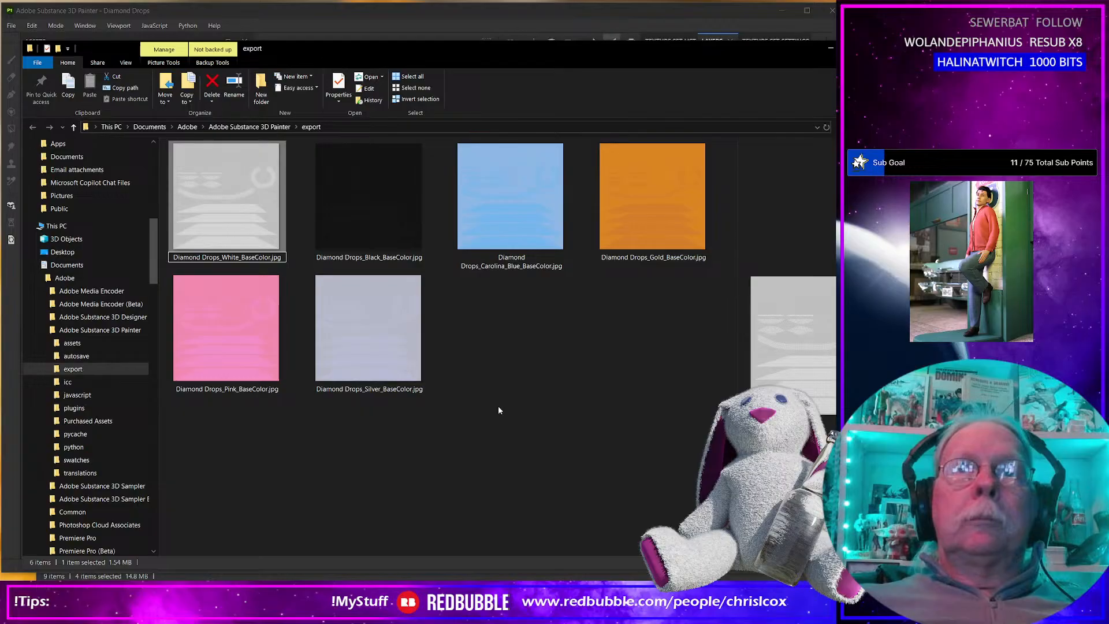
# In Substance 3D Painter, show the Lillac and Storm Raider Dirt and Wear layer groups and export the base colour texture.
pyautogui.hotkey('alt', 'Tab')
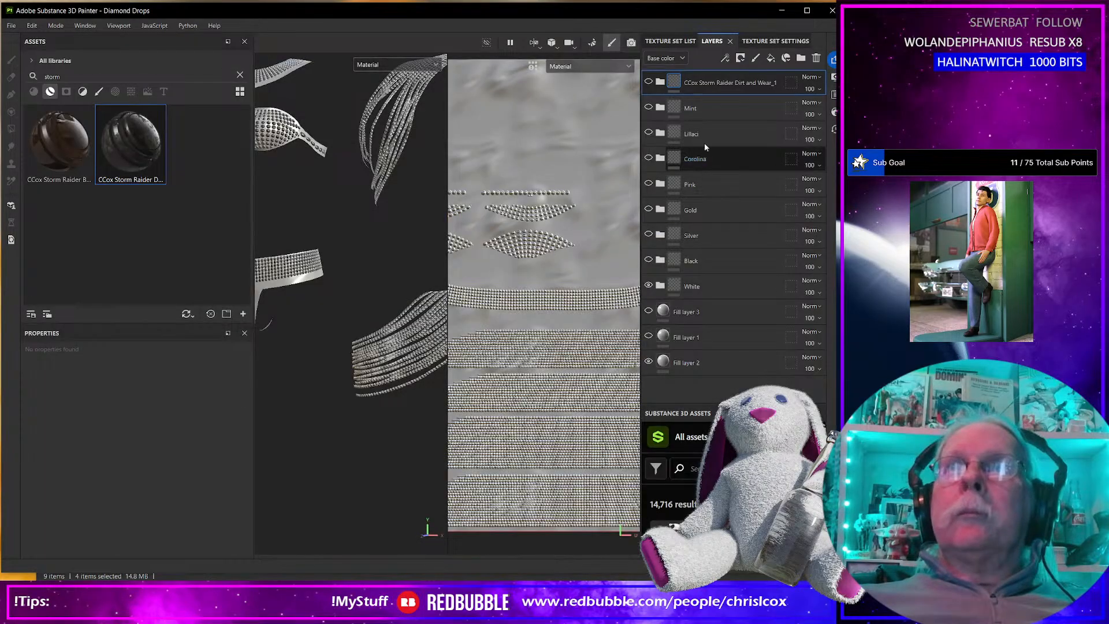
pyautogui.click(648, 132)
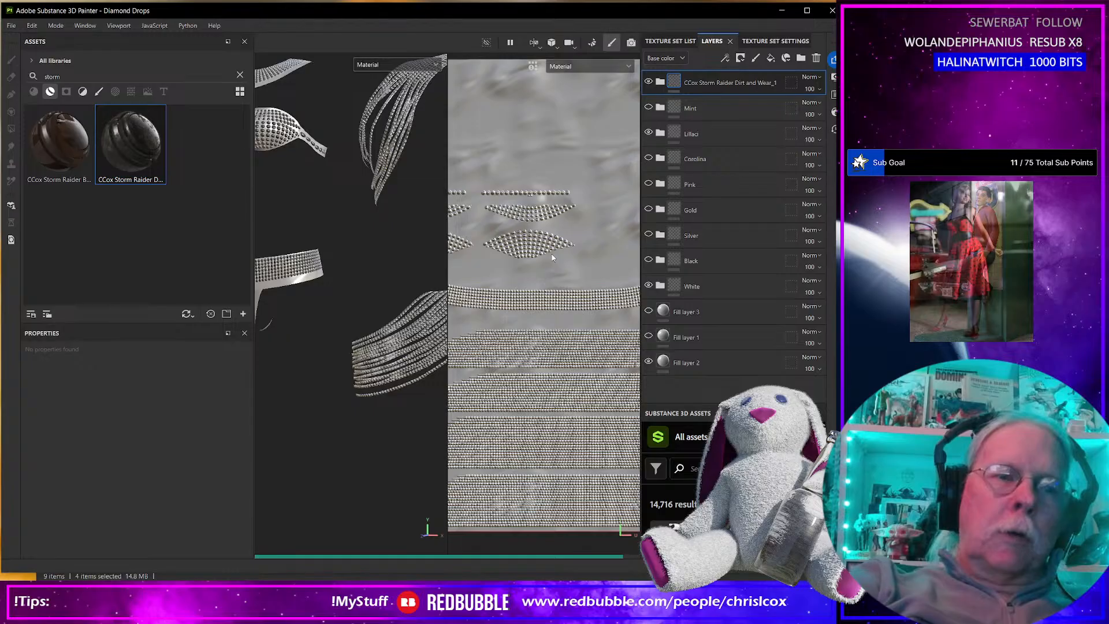
pyautogui.hotkey('ctrl', 'shift', 'e')
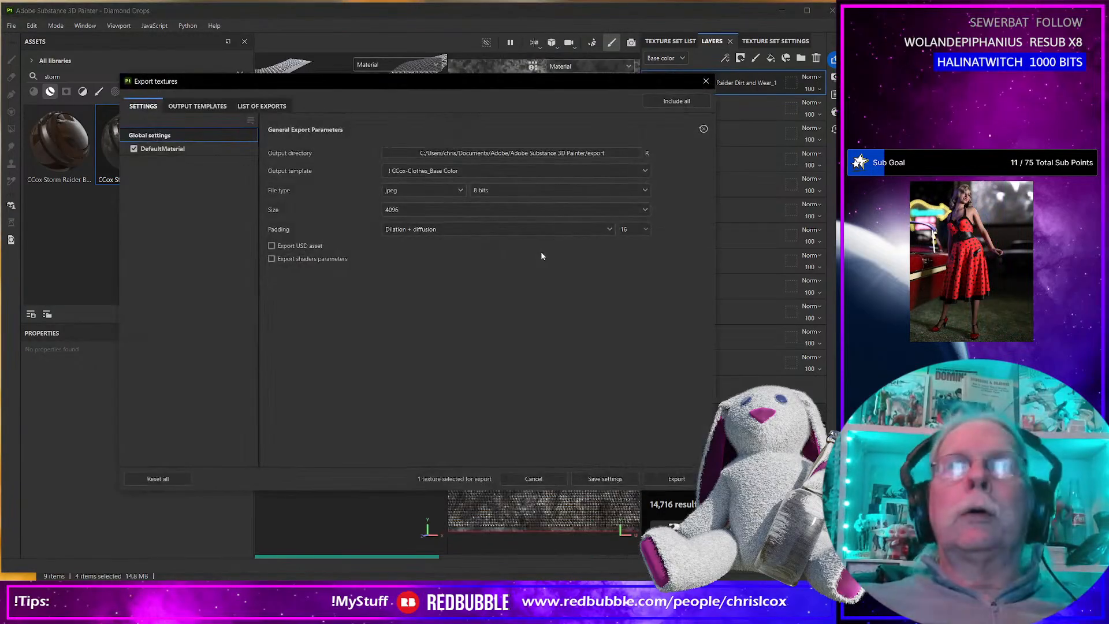
pyautogui.click(676, 479)
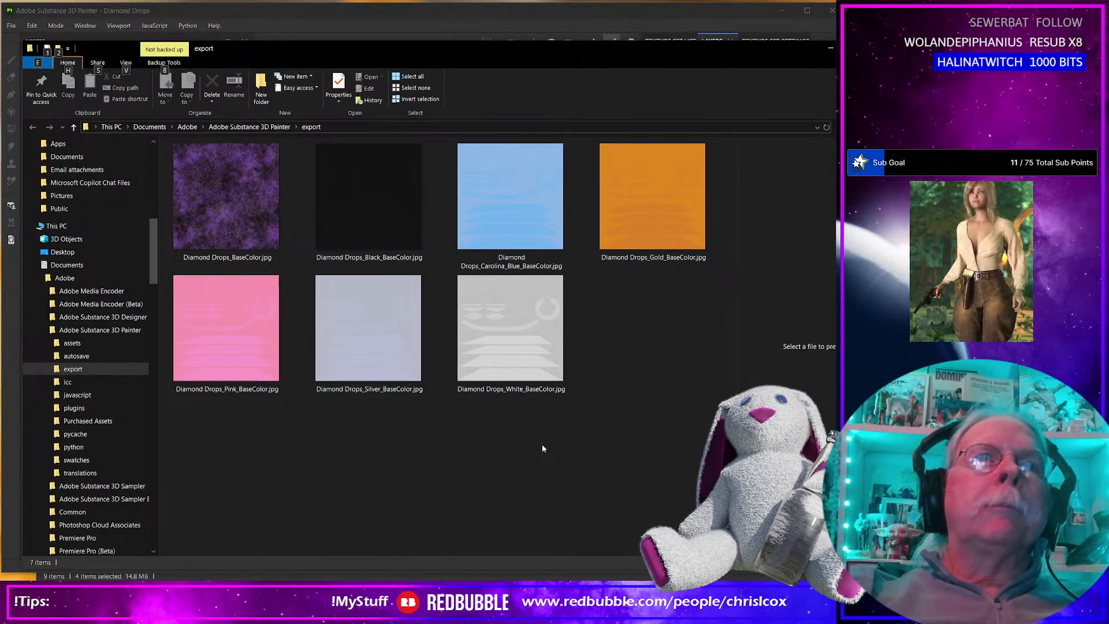
# Rename the mottled purple texture in the export folder as Diamond Drops_Worn_Lillac_BaseColor.jpg.
pyautogui.click(231, 261)
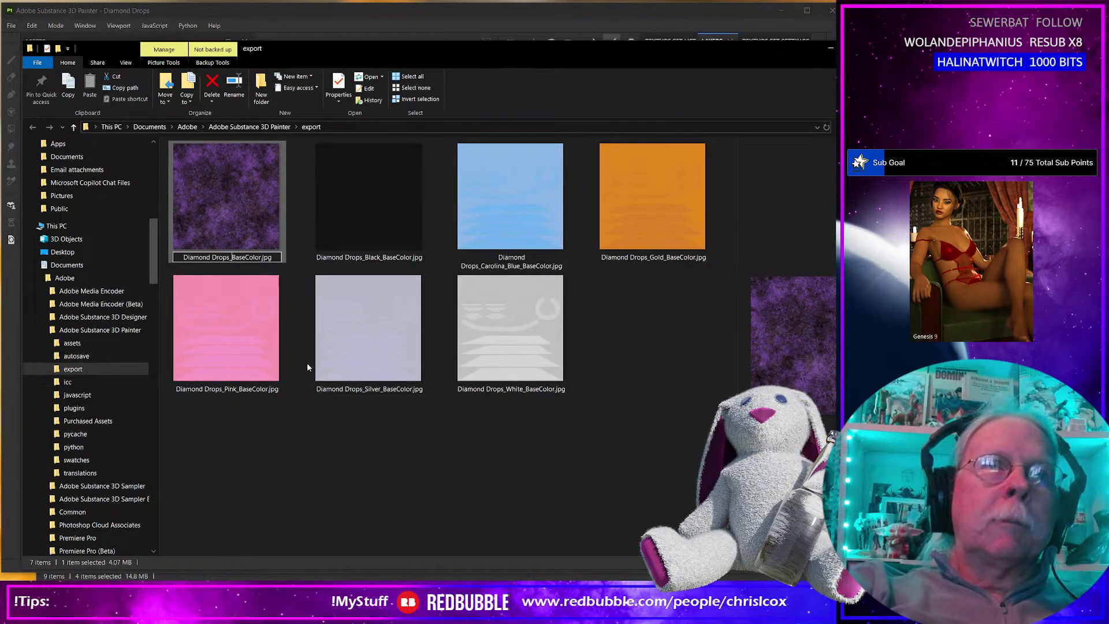
pyautogui.write('Worn')
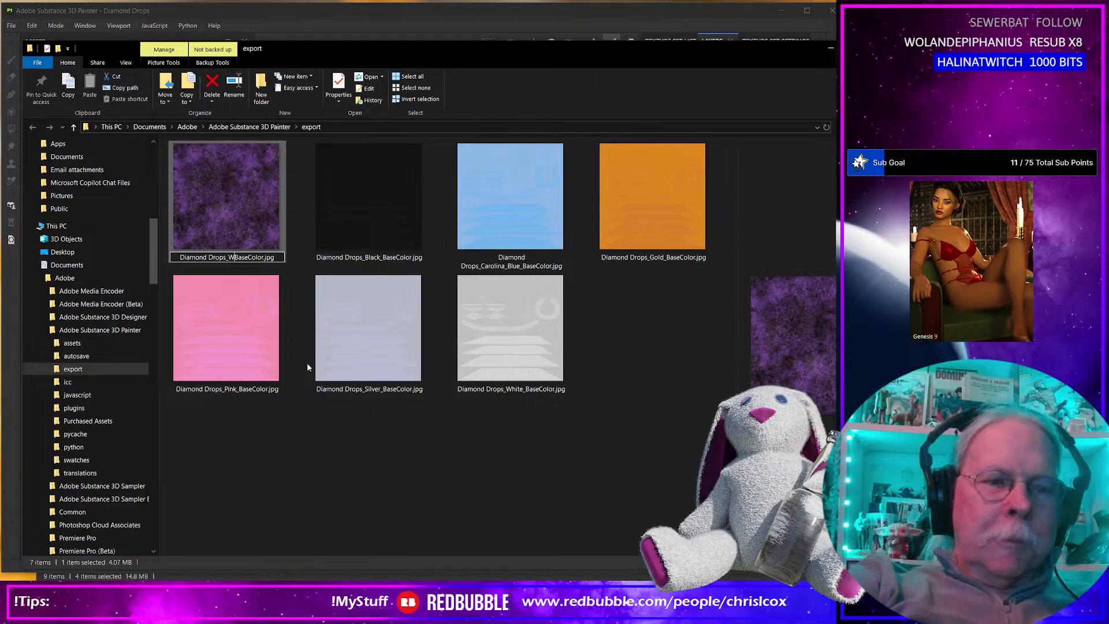
pyautogui.write('_')
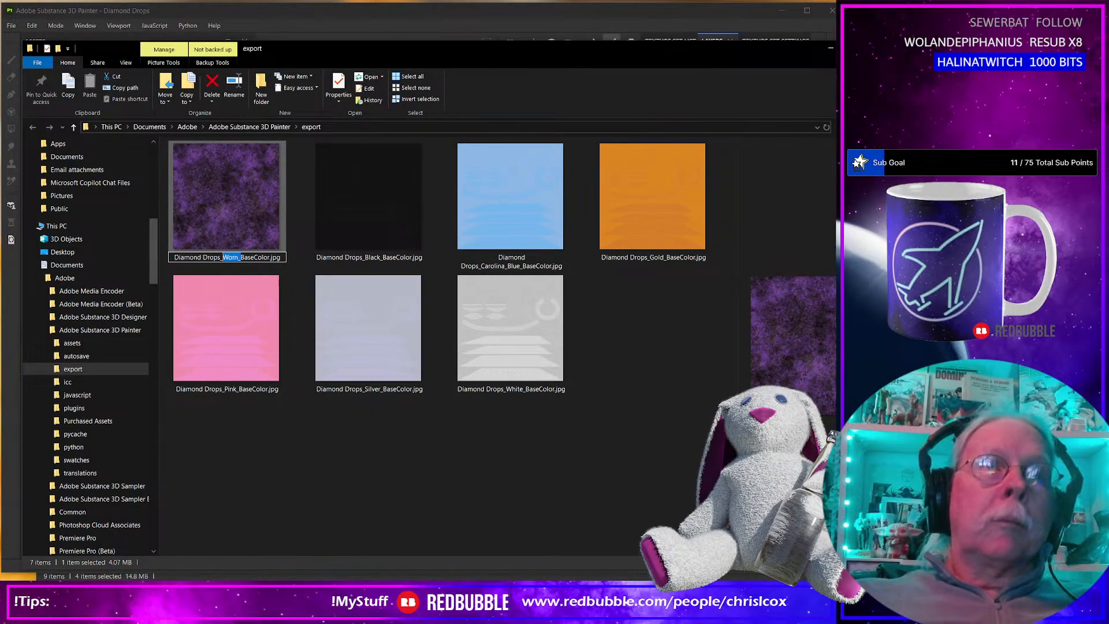
pyautogui.write('Lillac')
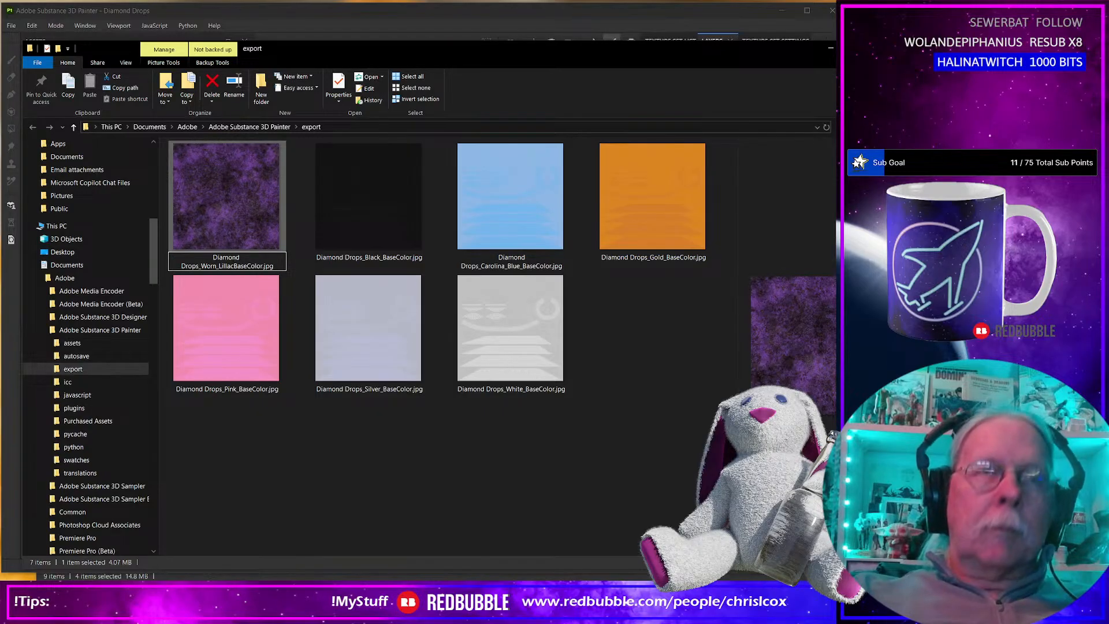
pyautogui.write('_')
# Back in Substance 3D Painter, show Carolina in place of Lillac with the wear layer on, and export the base colour texture.
pyautogui.hotkey('alt', 'Tab')
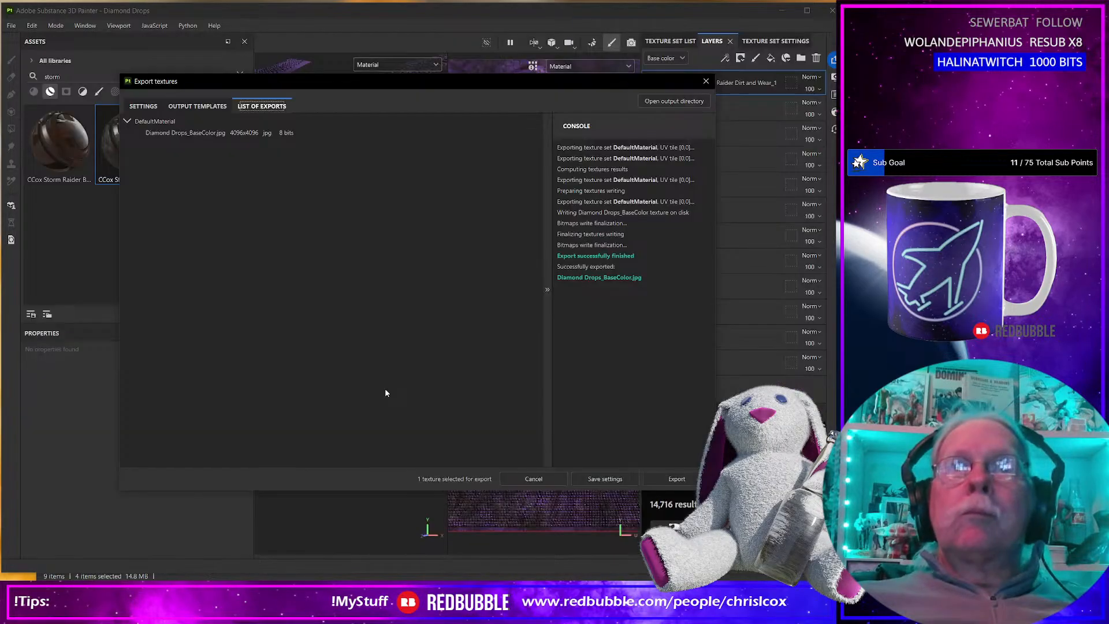
pyautogui.click(705, 81)
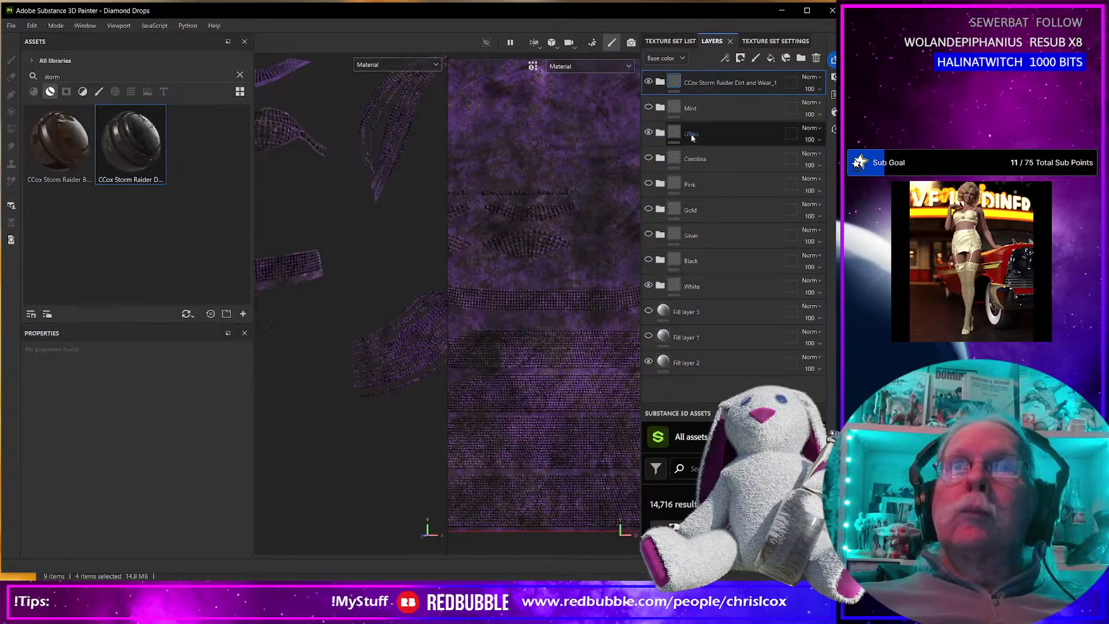
pyautogui.click(648, 158)
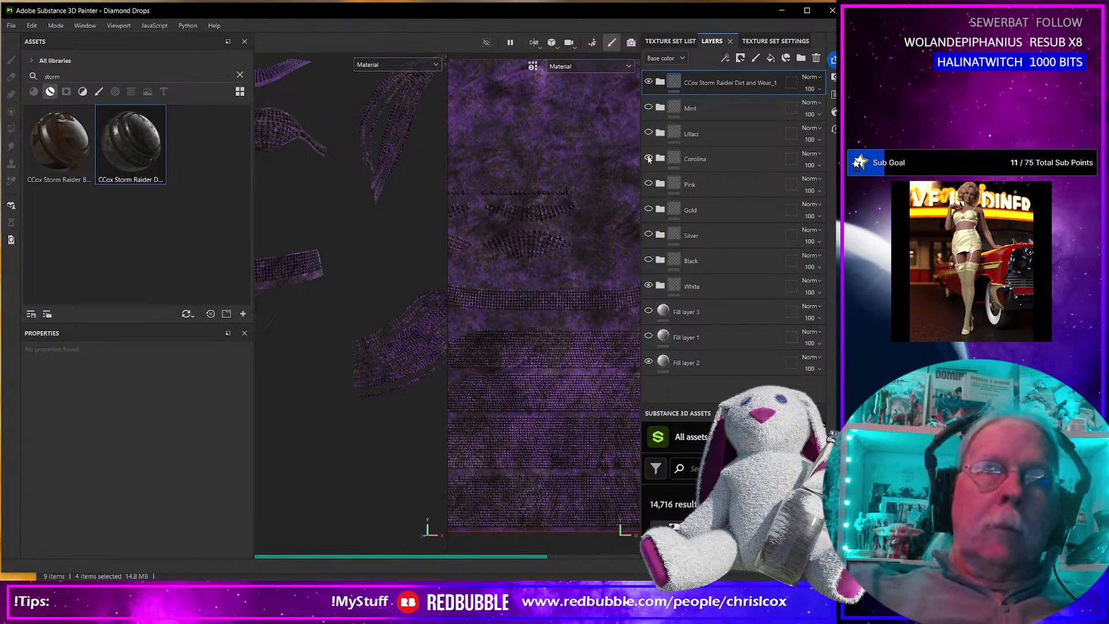
pyautogui.hotkey('ctrl', 'shift', 'e')
pyautogui.click(687, 480)
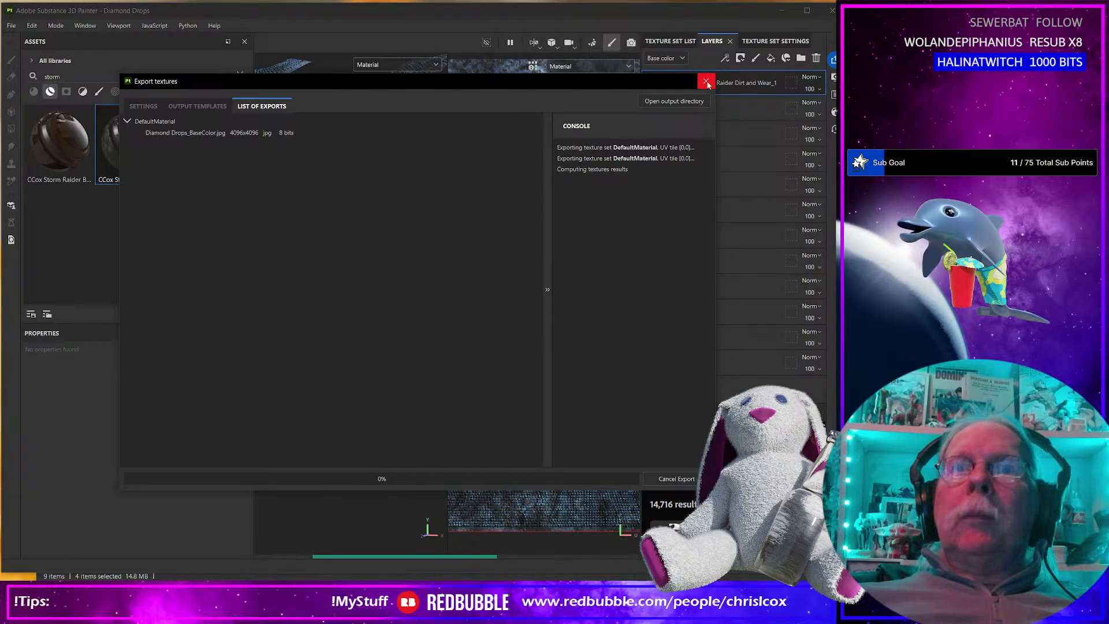
# Switch to the export folder and rename the mottled blue texture as Diamond Drops_Worn_Carolina_Blue_BaseColor.jpg.
pyautogui.click(707, 82)
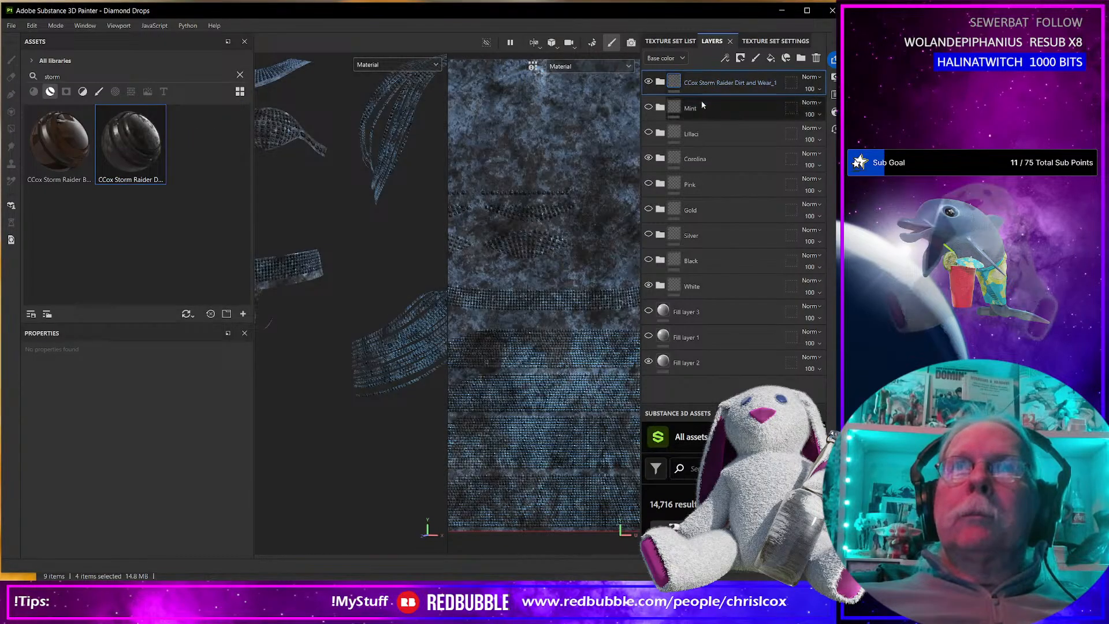
pyautogui.hotkey('alt', 'Tab')
pyautogui.click(225, 261)
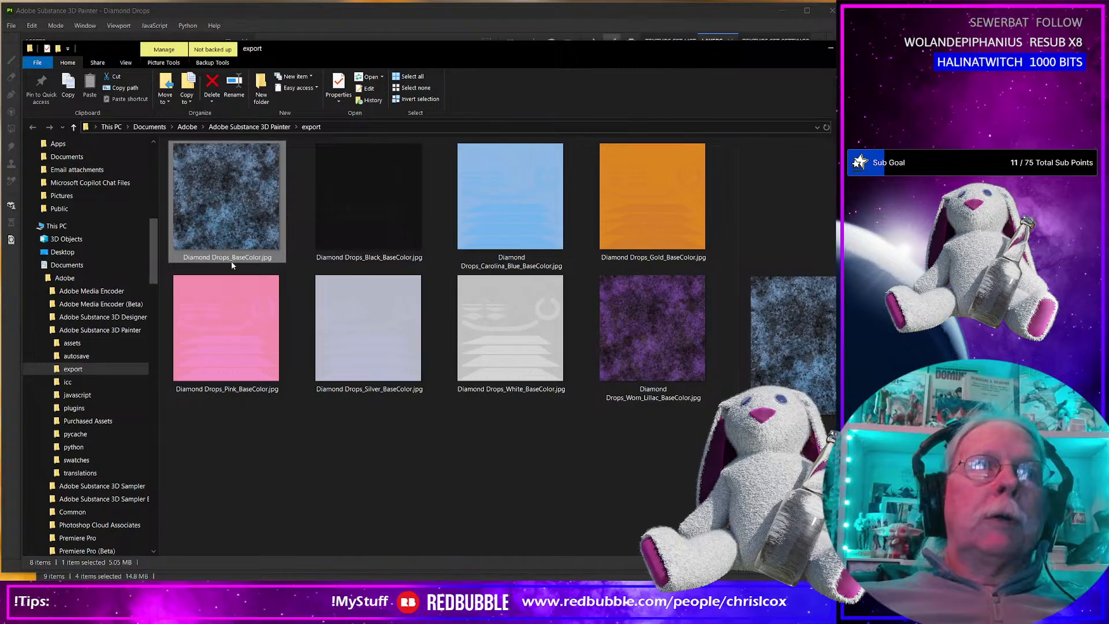
pyautogui.click(234, 259)
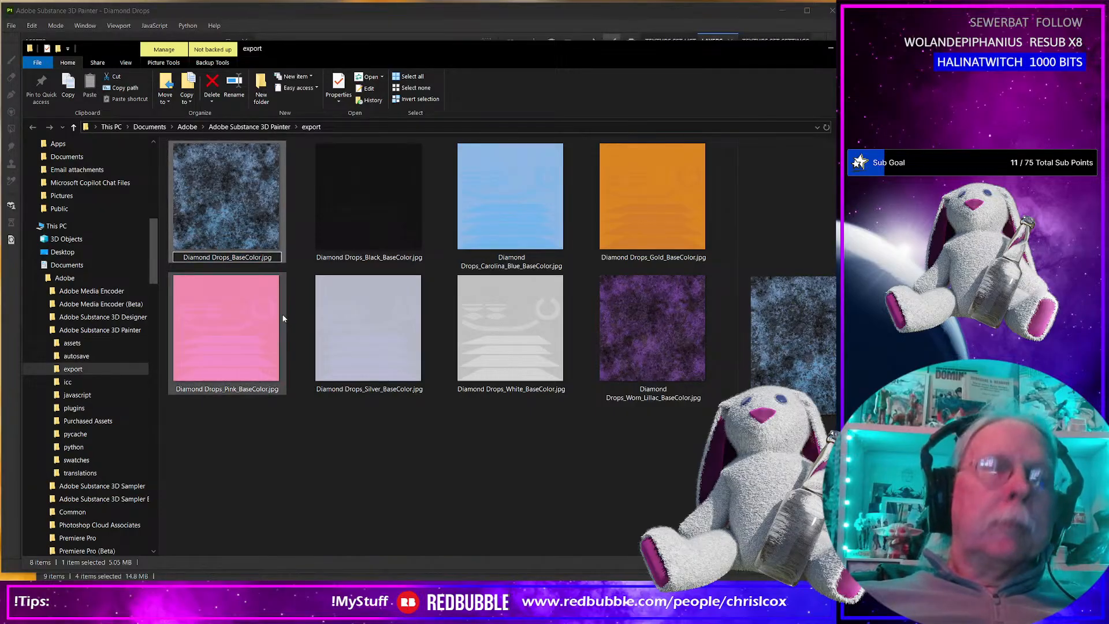
pyautogui.write('Carolina')
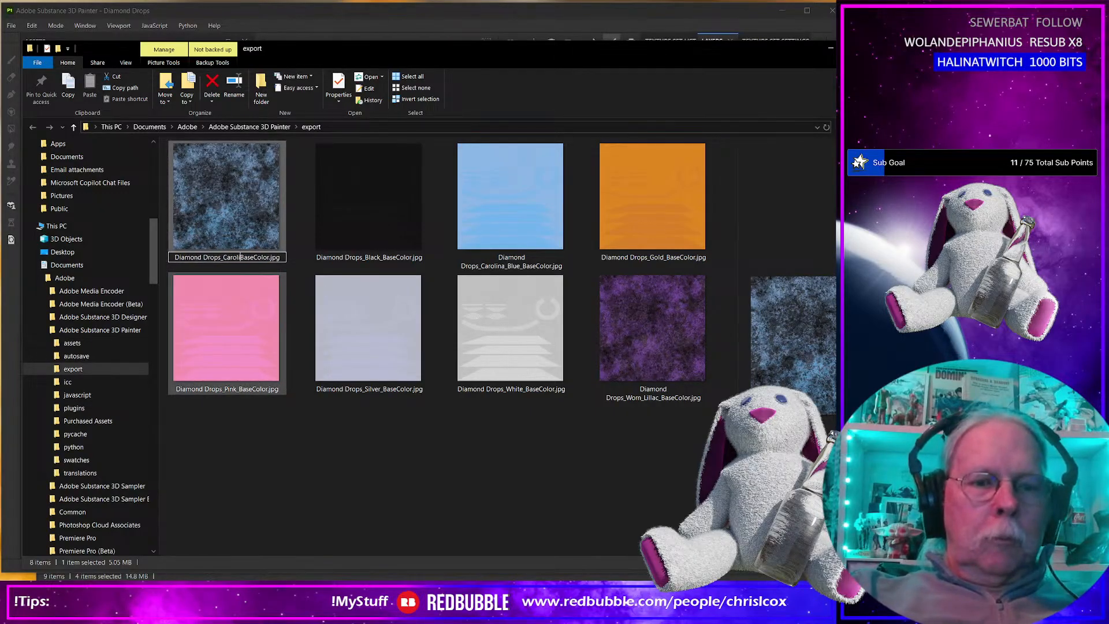
pyautogui.write('_Blue')
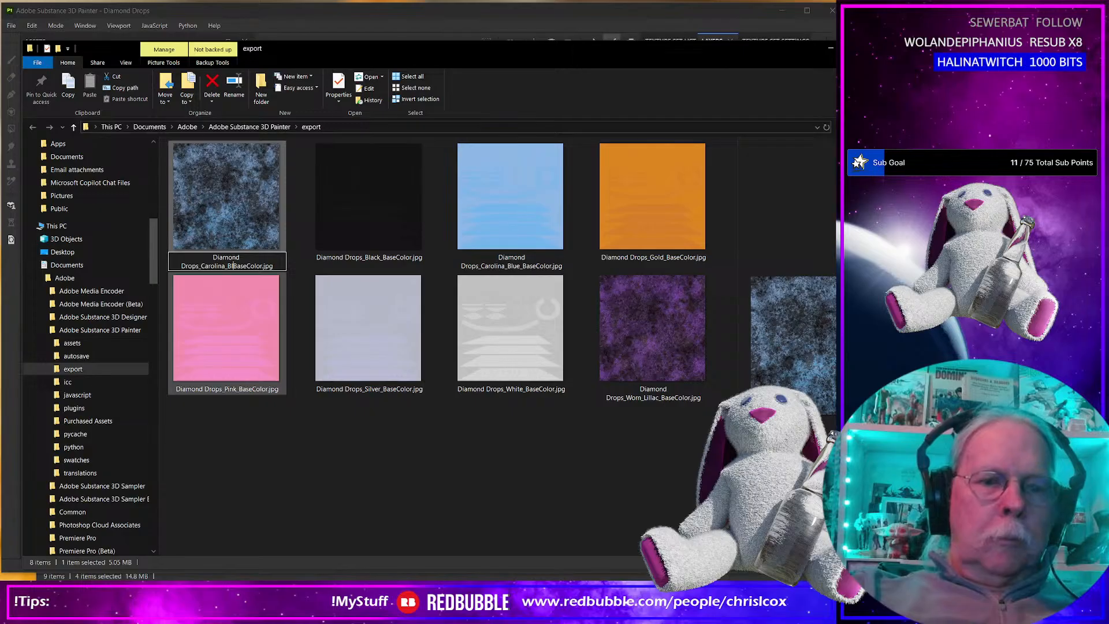
pyautogui.write('_')
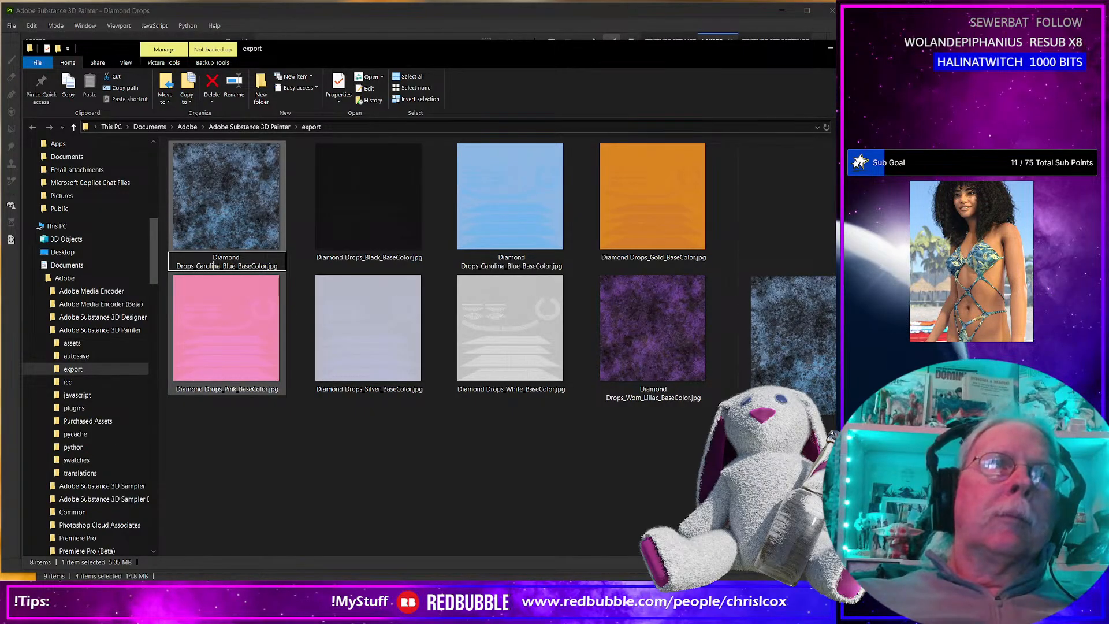
pyautogui.write('Worn_')
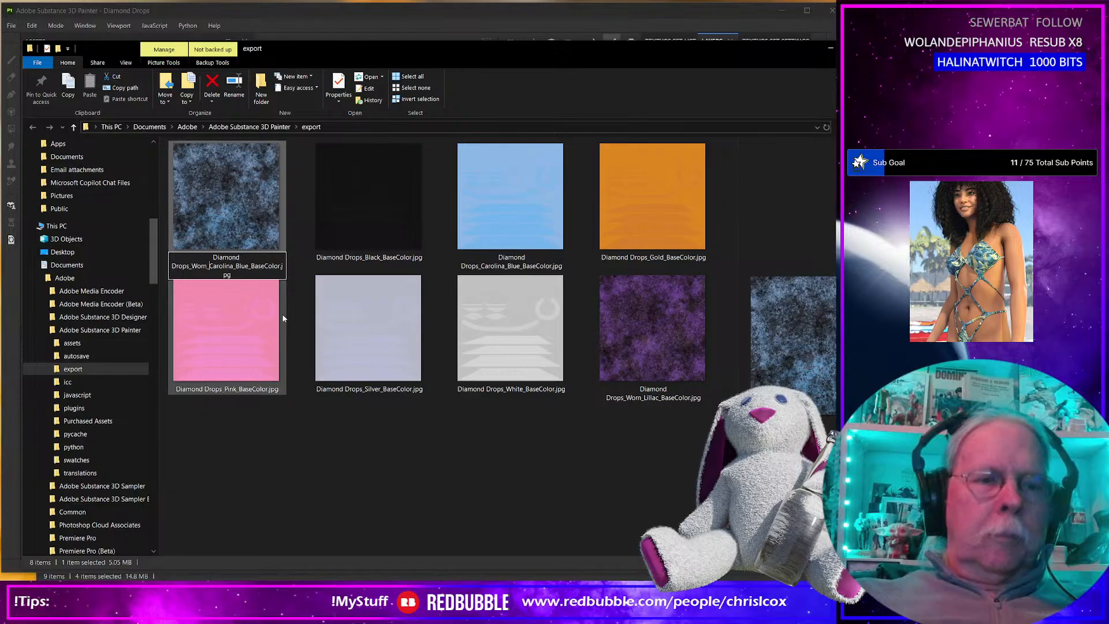
# Back in Substance 3D Painter, show Pink in place of Carolina with the wear layer on, and export the base colour texture.
pyautogui.hotkey('alt', 'Tab')
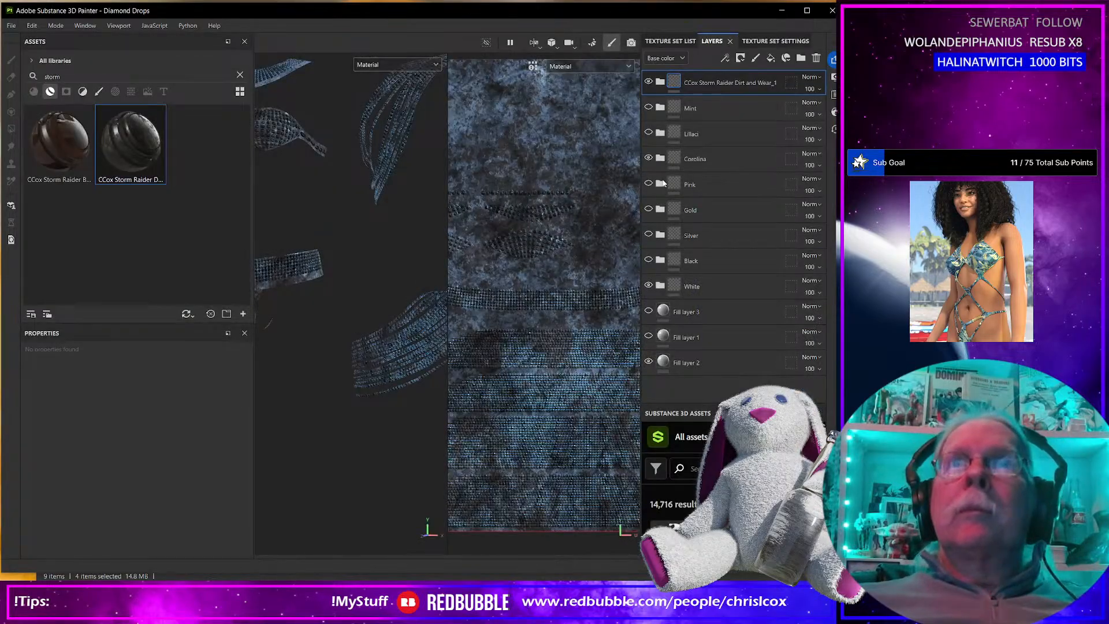
pyautogui.click(648, 183)
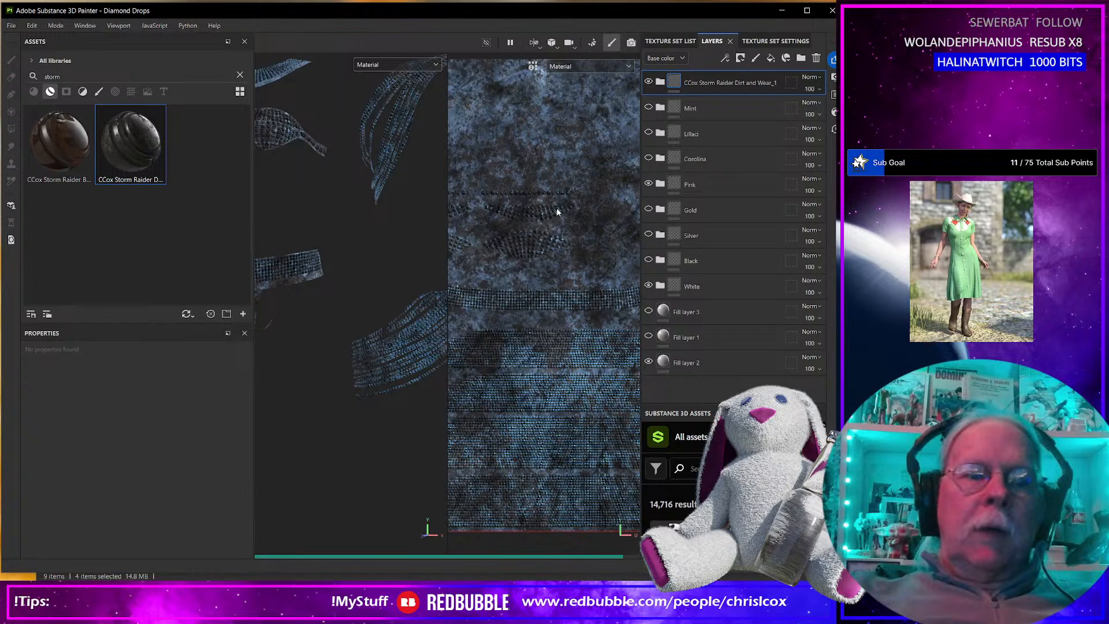
pyautogui.hotkey('ctrl', 'shift', 'e')
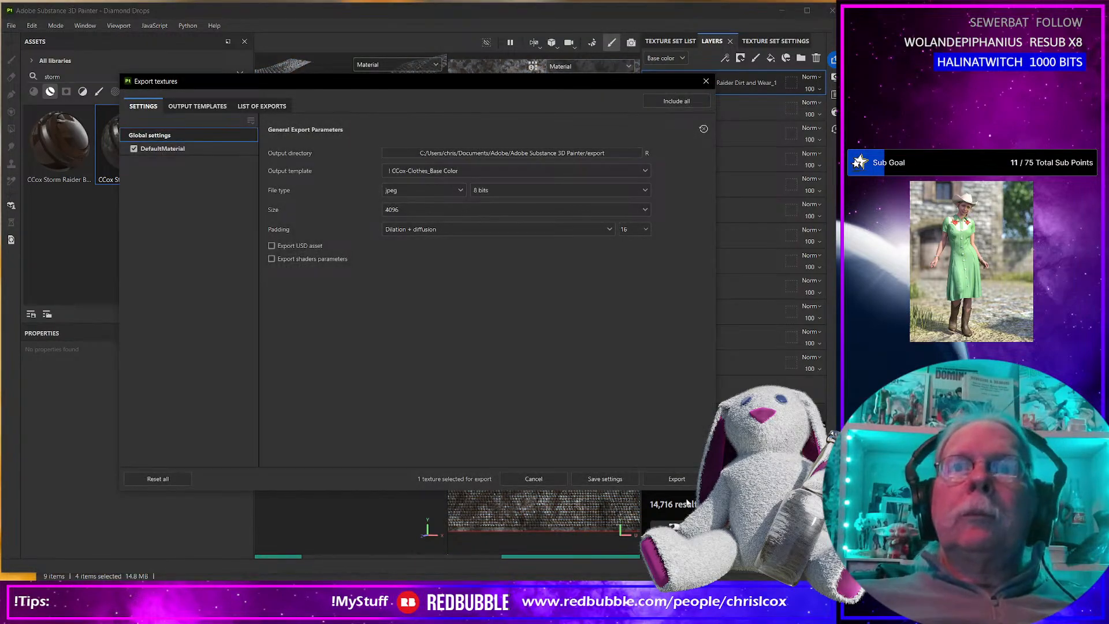
pyautogui.click(685, 482)
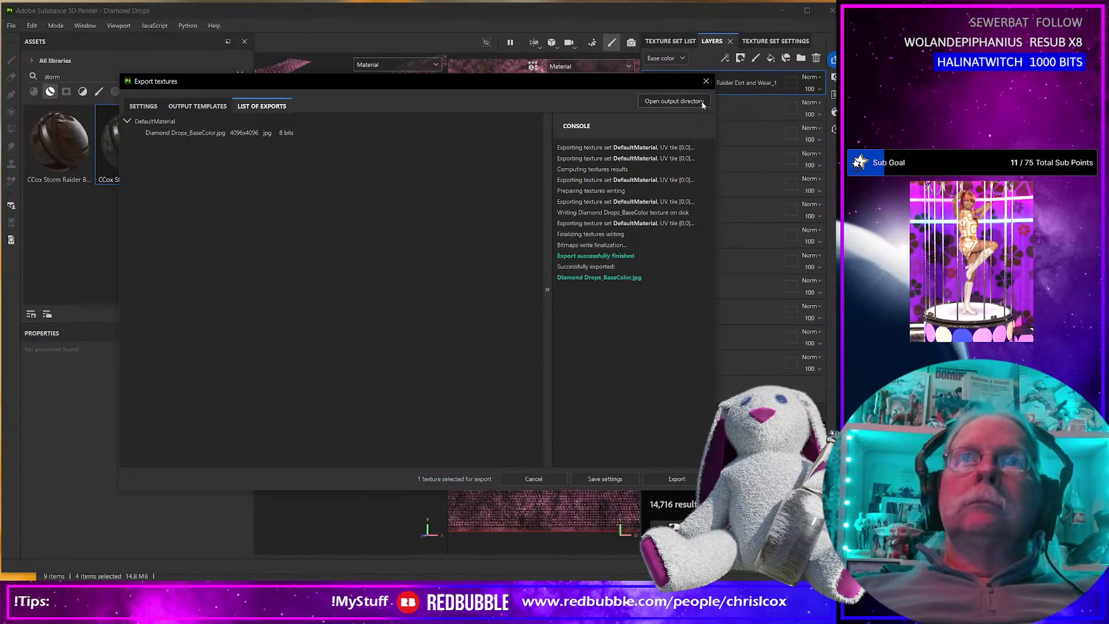
pyautogui.click(705, 82)
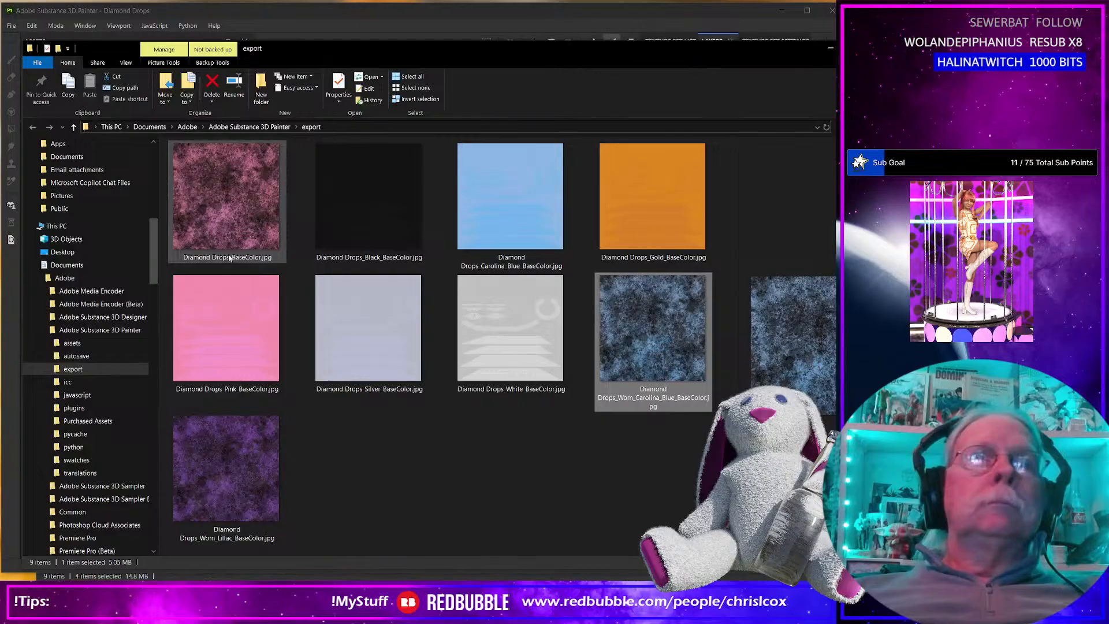
# Rename the mottled pink texture in the export folder as Diamond Drops_Worn_Pink_BaseColor.jpg and return to Substance 3D Painter.
pyautogui.click(232, 257)
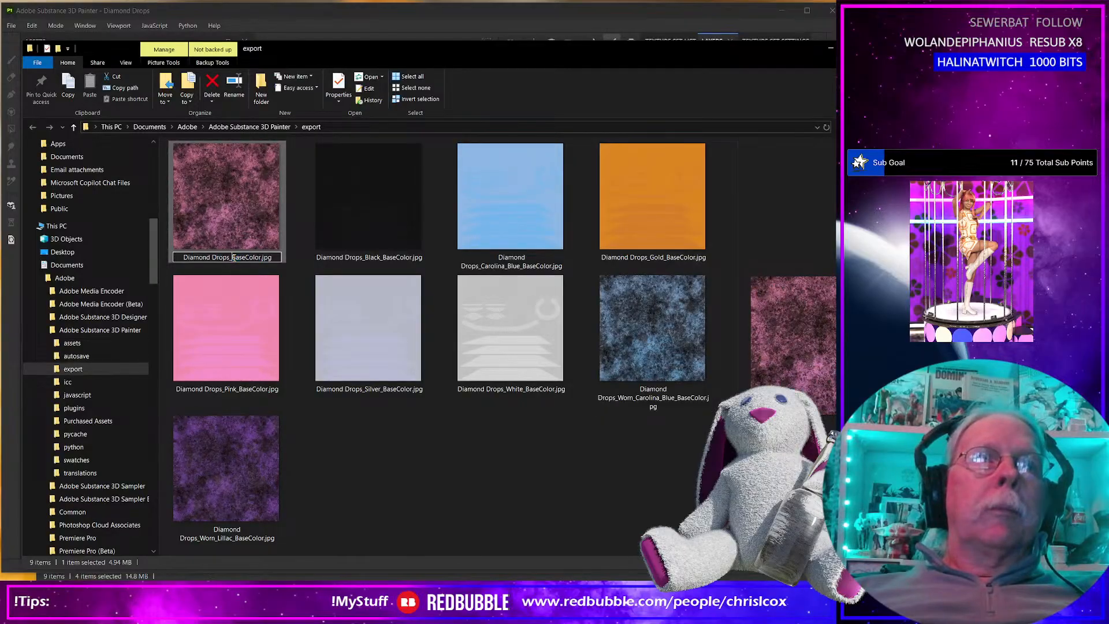
pyautogui.write('Worn_Pink_')
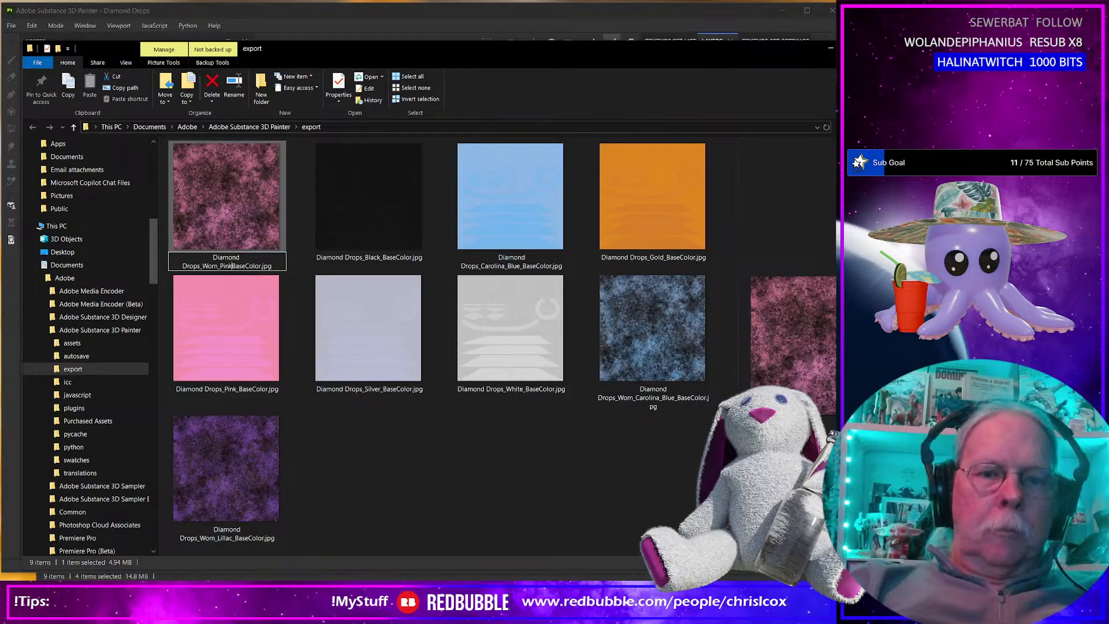
pyautogui.click(325, 570)
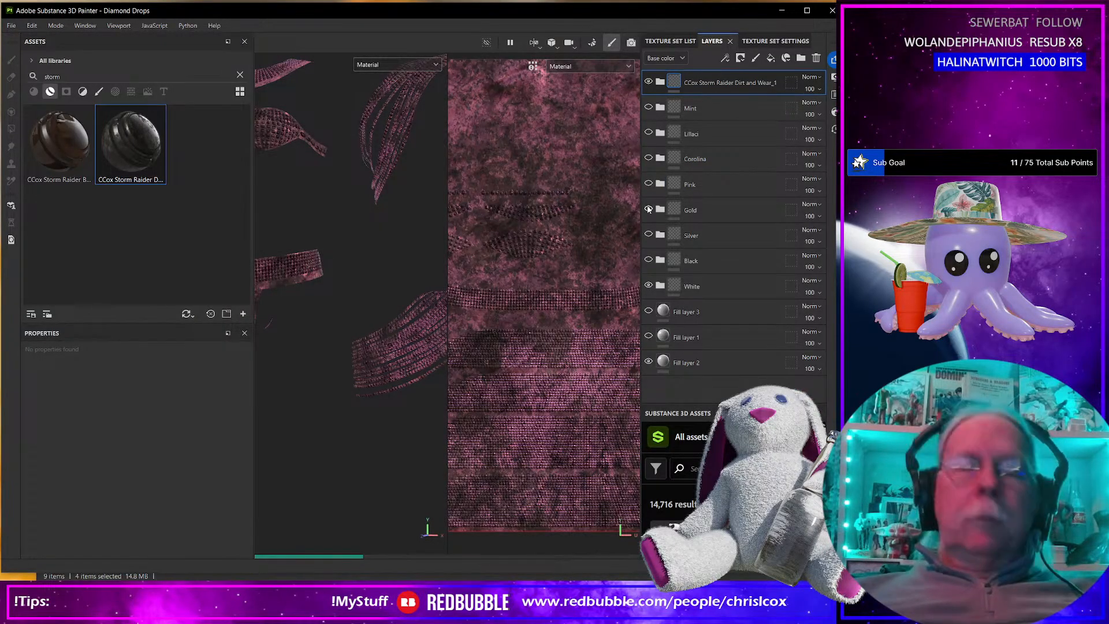
# Show Gold in place of Pink with the wear layer on, and export the base colour texture.
pyautogui.hotkey('ctrl', 'shift', 'e')
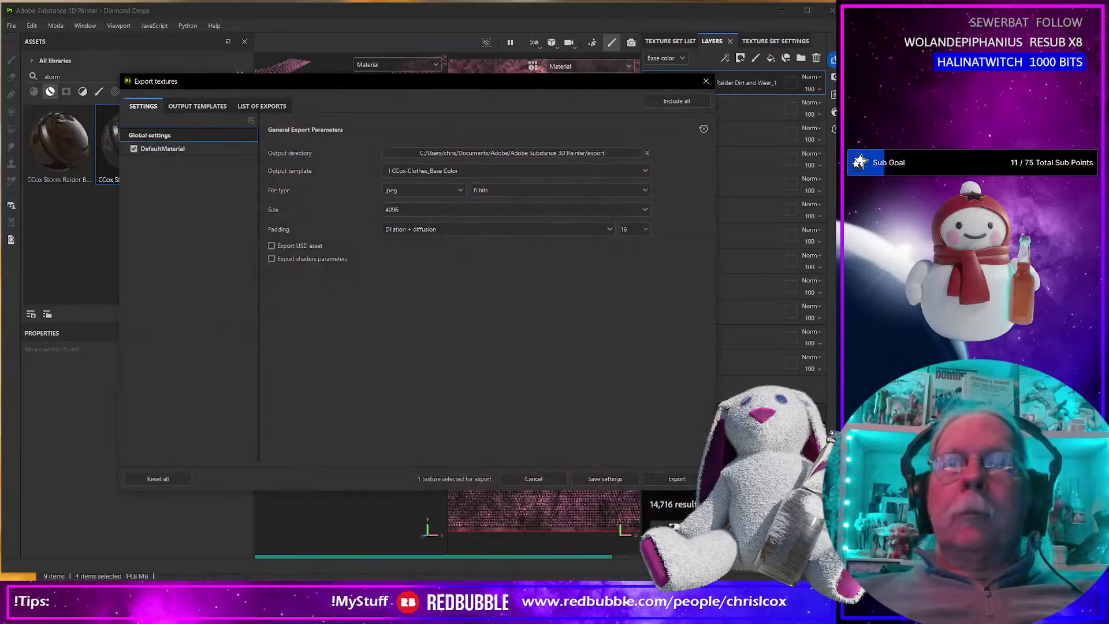
pyautogui.click(680, 477)
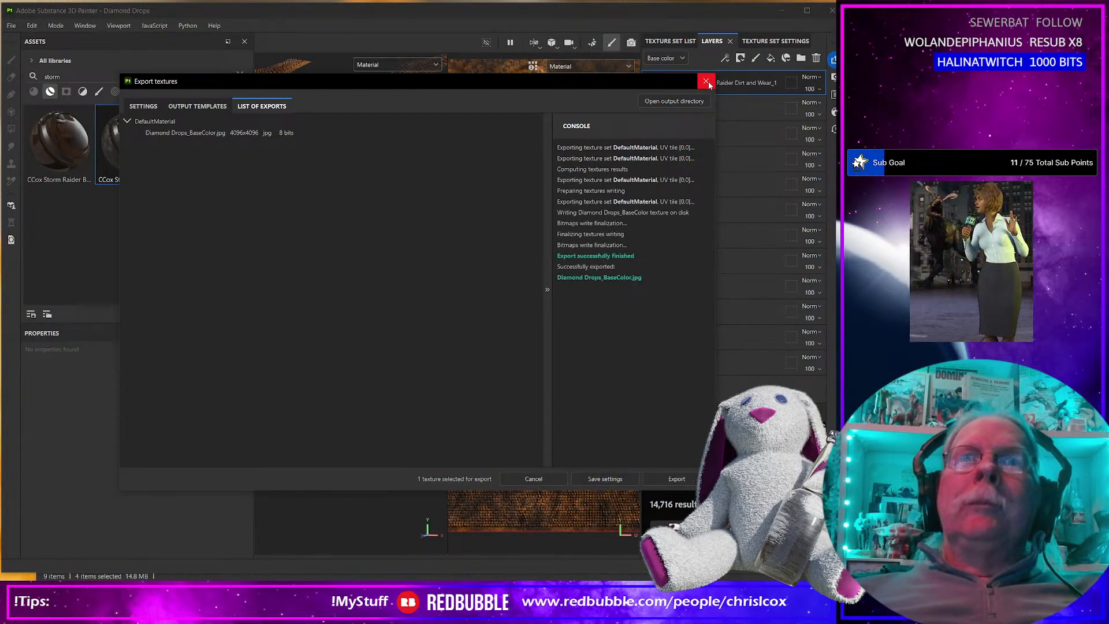
pyautogui.click(708, 81)
# Switch to the export folder and rename the mottled gold texture as Diamond Drops_Worn_Gold_BaseColor.jpg.
pyautogui.hotkey('alt', 'Tab')
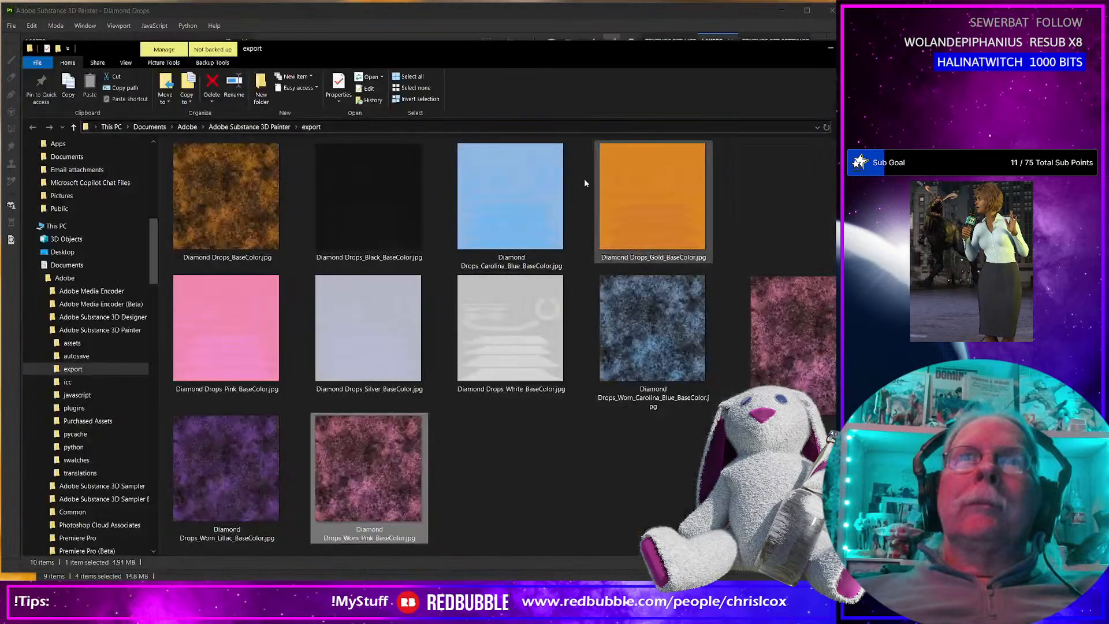
pyautogui.click(233, 261)
pyautogui.click(232, 257)
pyautogui.click(232, 258)
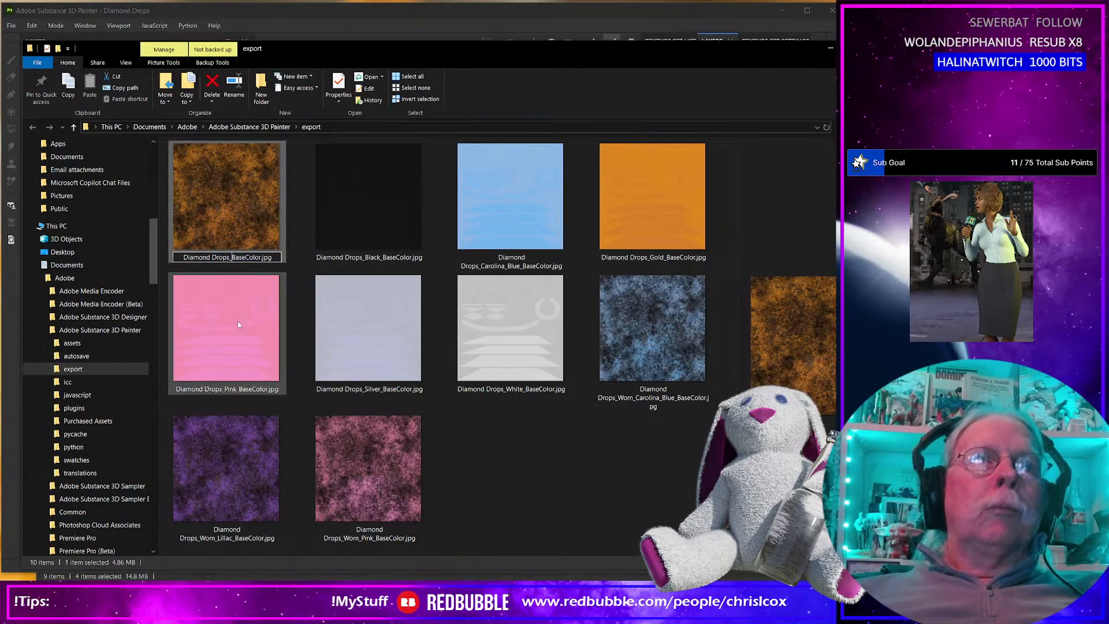
pyautogui.write('Worn')
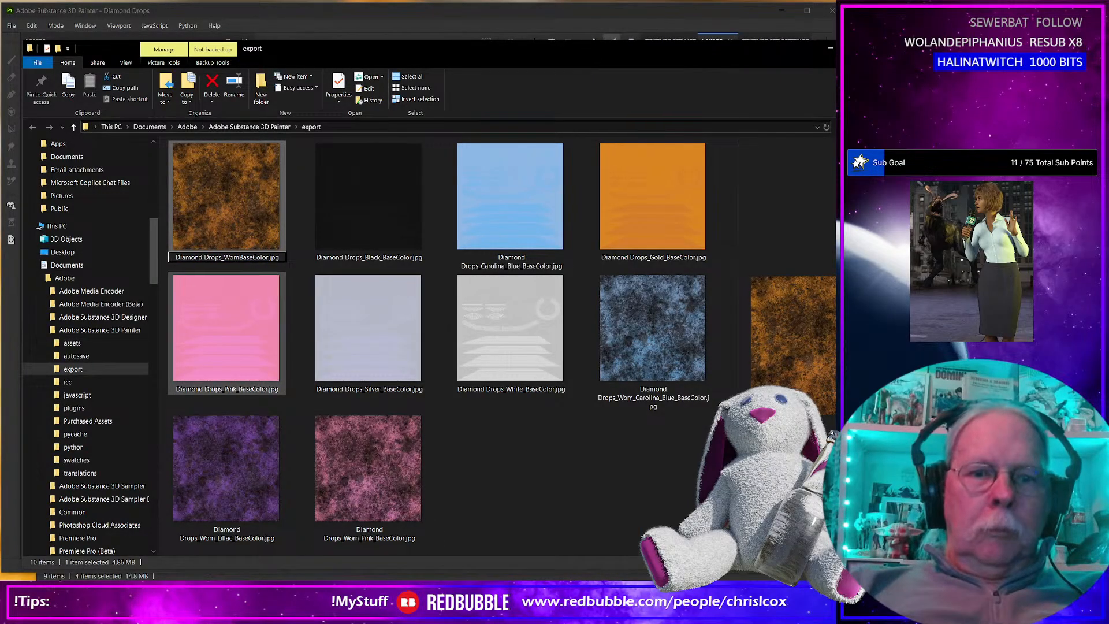
pyautogui.write('_Gold')
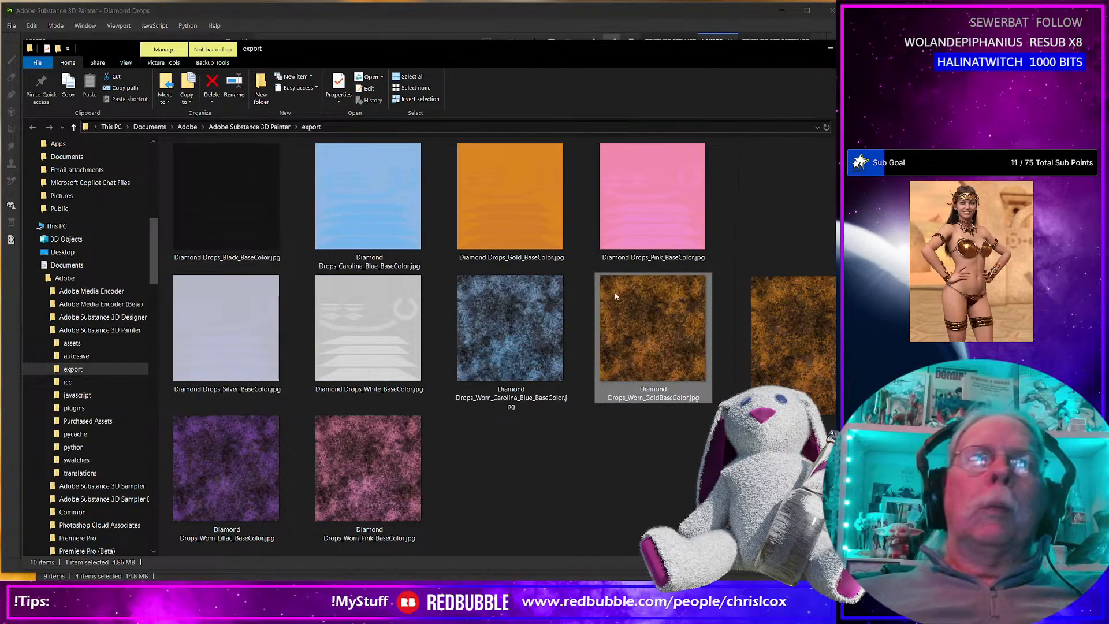
pyautogui.click(670, 399)
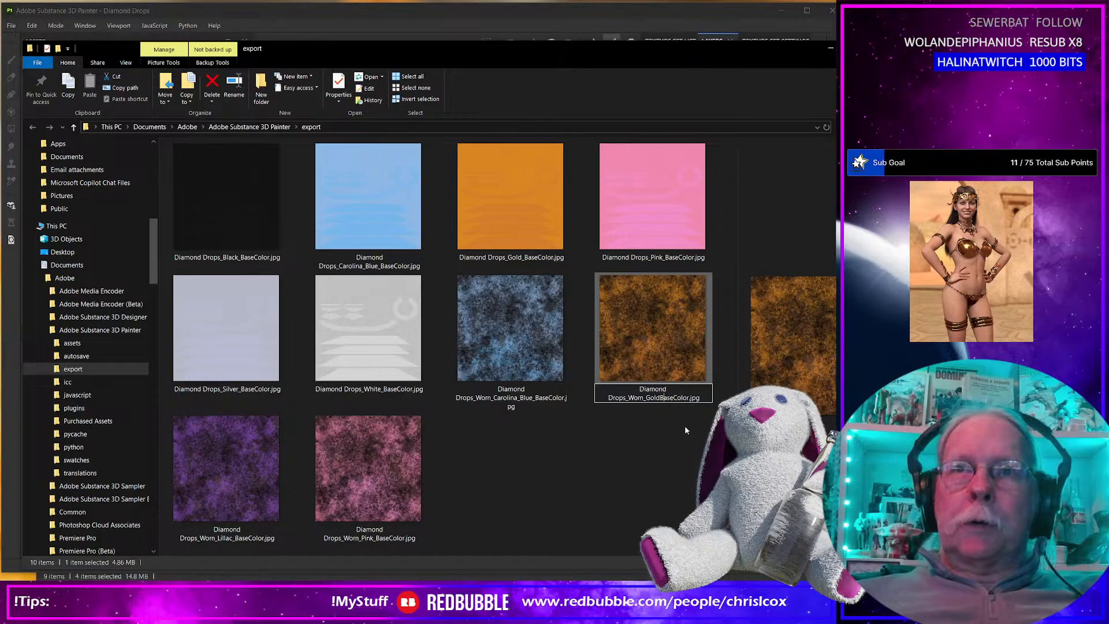
pyautogui.write('_')
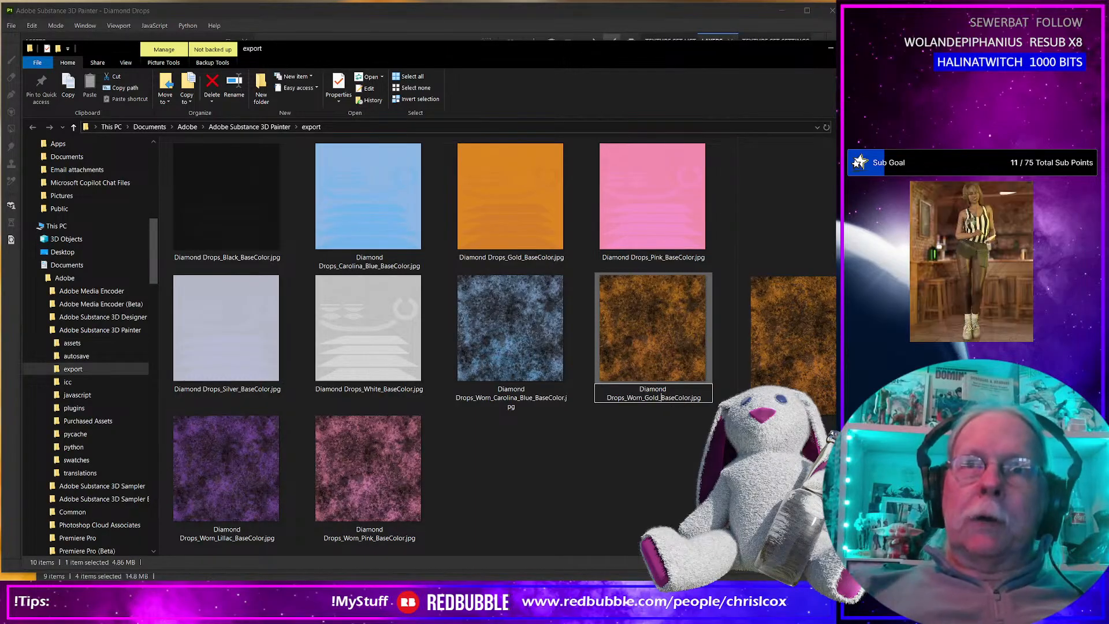
pyautogui.press('Return')
# Back in Substance 3D Painter, show Silver in place of Gold with the wear layer on, and export the base colour texture.
pyautogui.hotkey('alt', 'Tab')
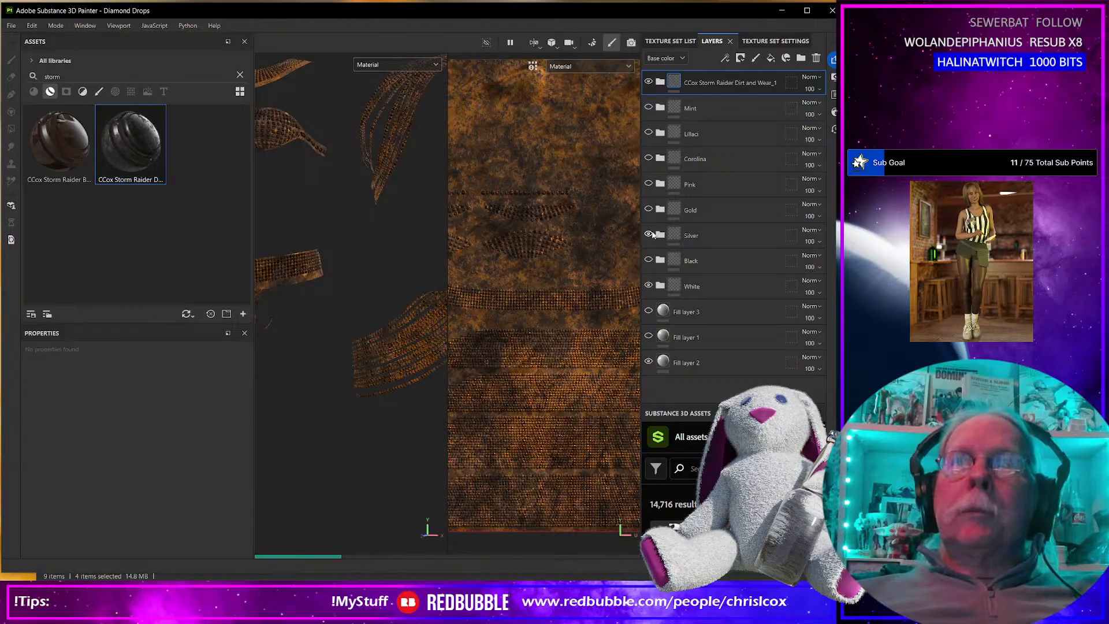
pyautogui.hotkey('ctrl', 'shift', 'e')
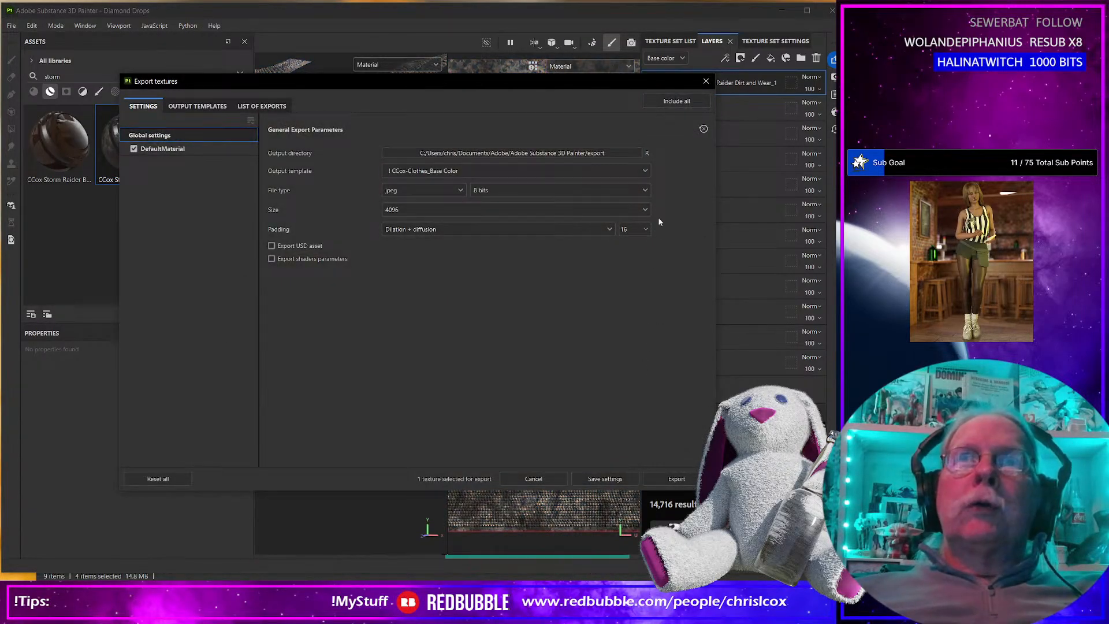
pyautogui.moveTo(611, 82); pyautogui.dragTo(590, 83)
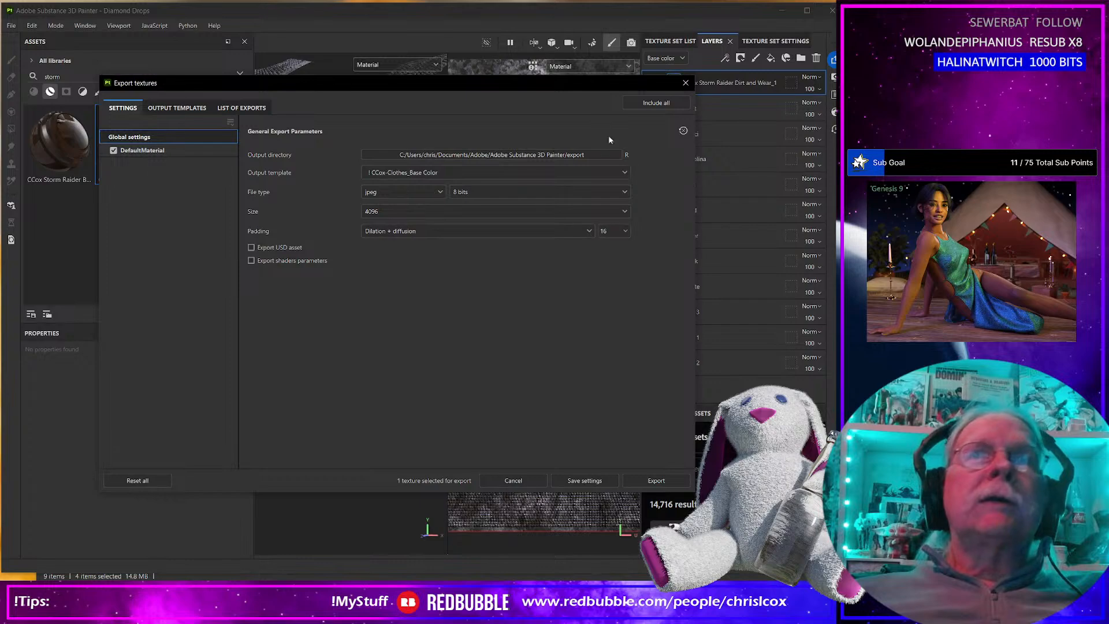
pyautogui.click(678, 481)
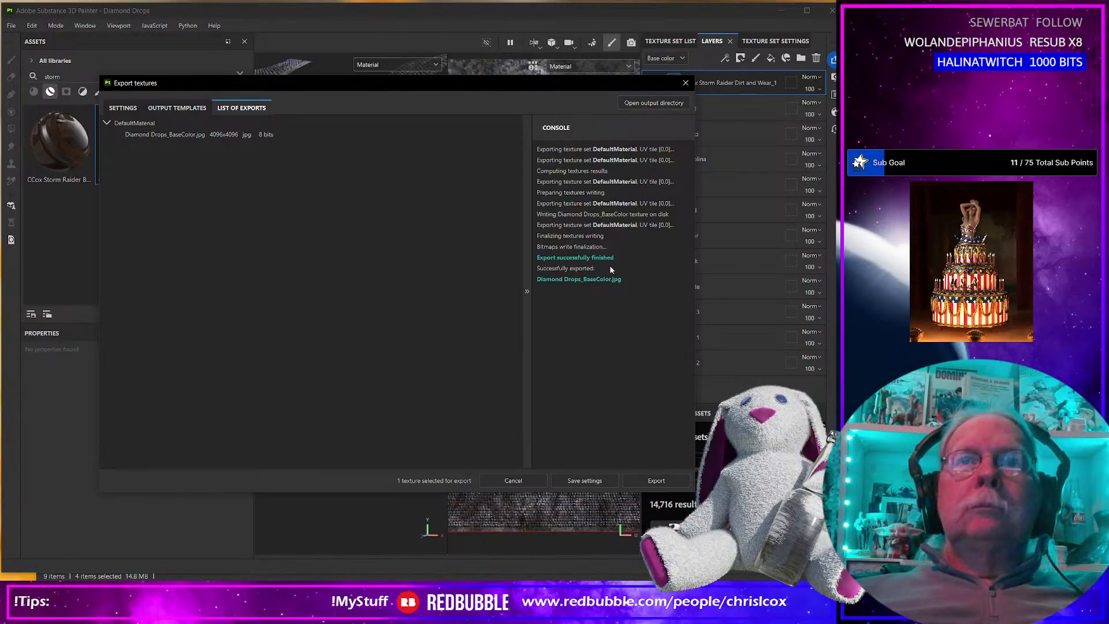
pyautogui.click(687, 83)
# Switch to the export folder and rename the mottled silver texture as Diamond Drops_Worn_Silver_BaseColor.jpg.
pyautogui.hotkey('alt', 'Tab')
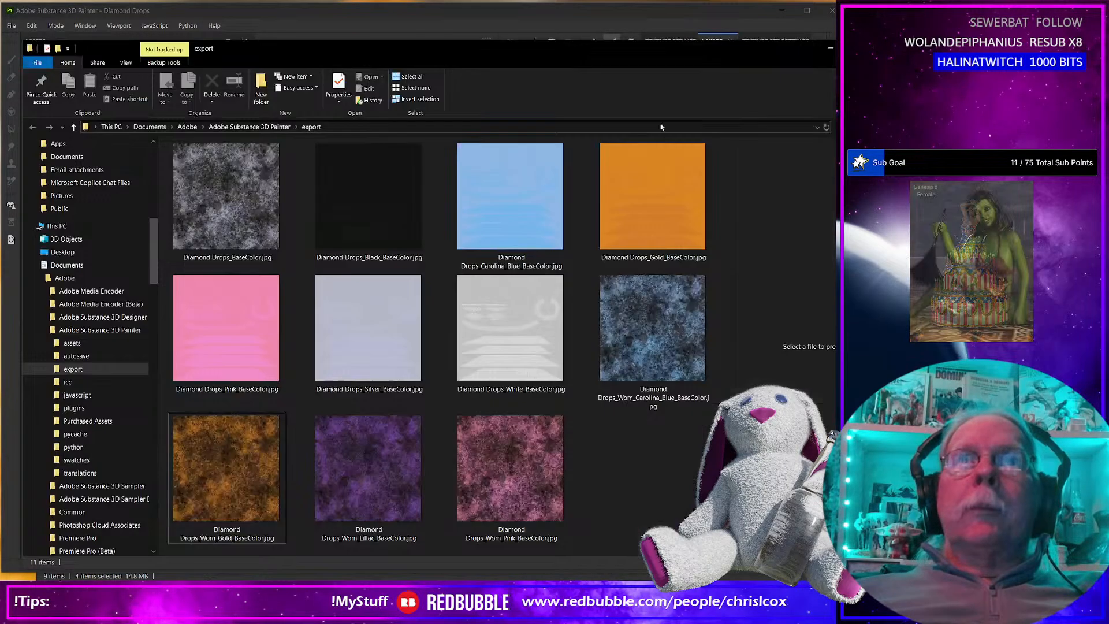
pyautogui.click(235, 261)
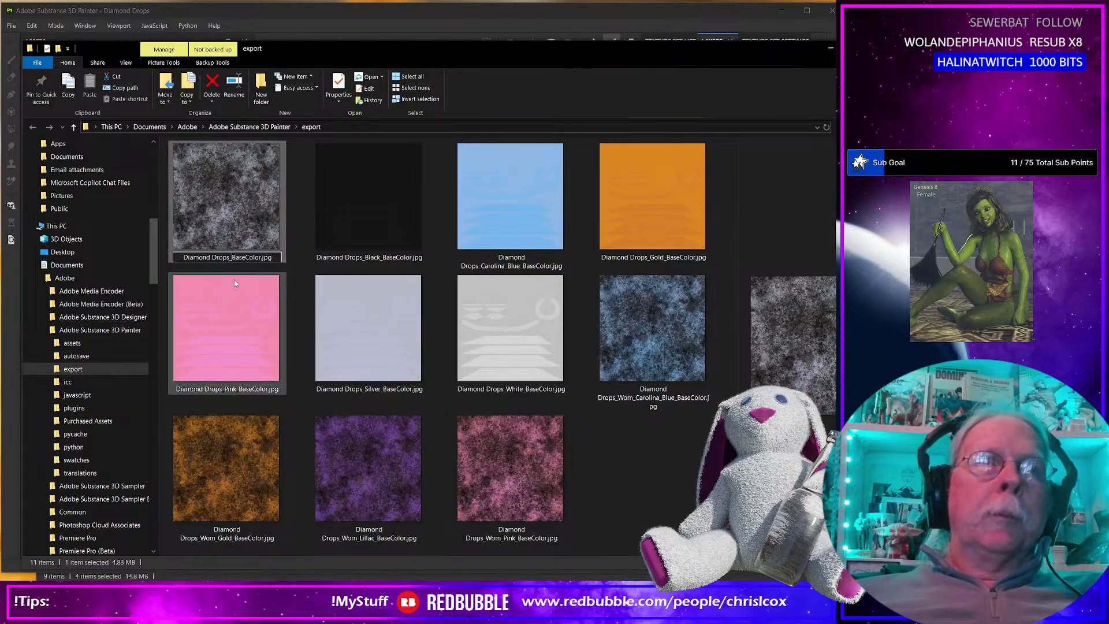
pyautogui.write('Worn_Silver_')
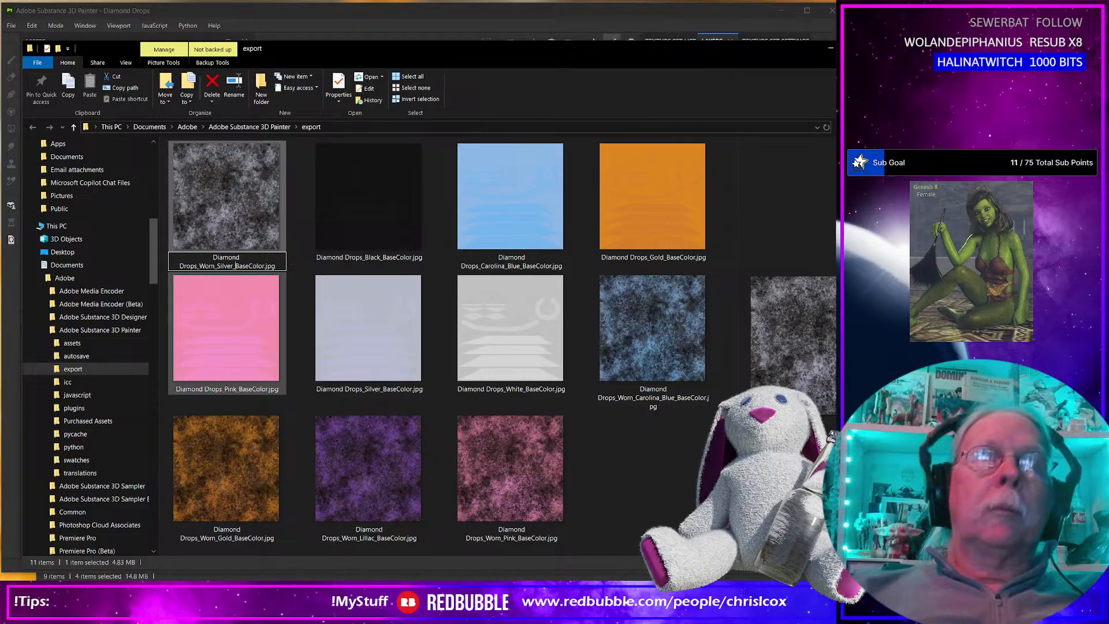
# Back in Substance 3D Painter, show Black in place of Silver with the wear layer on, and export the base colour texture.
pyautogui.hotkey('alt', 'Tab')
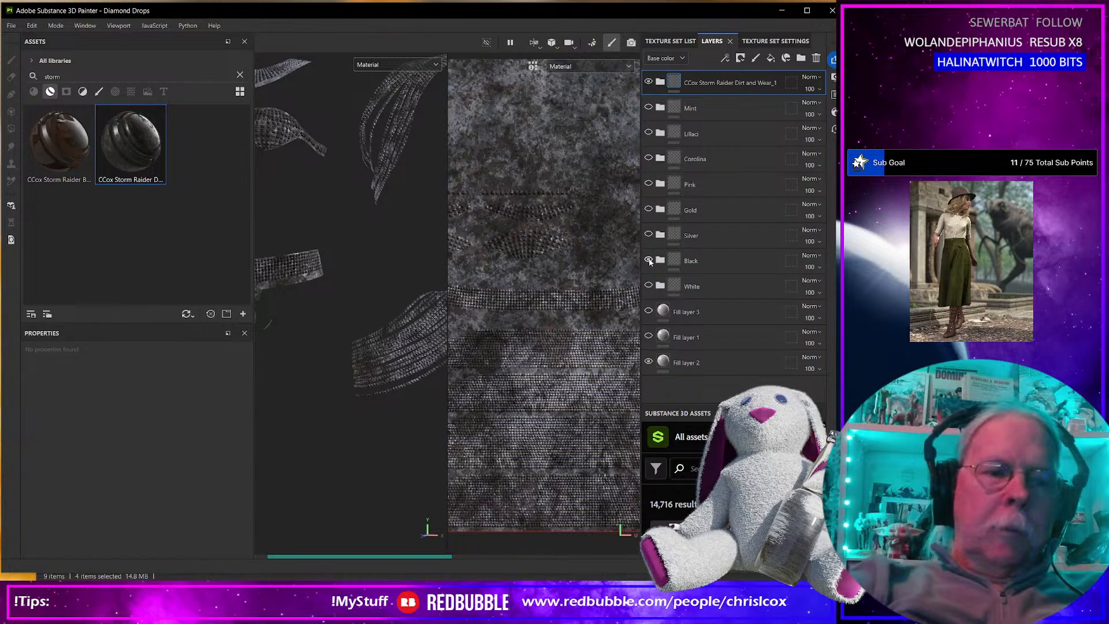
pyautogui.hotkey('ctrl', 'shift', 'e')
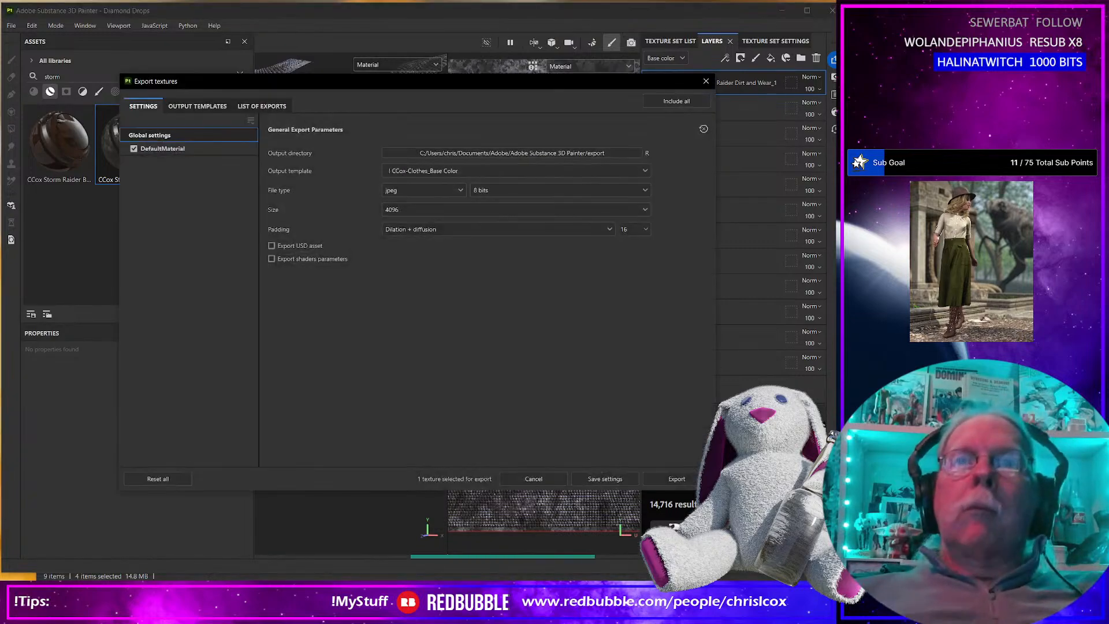
pyautogui.click(676, 479)
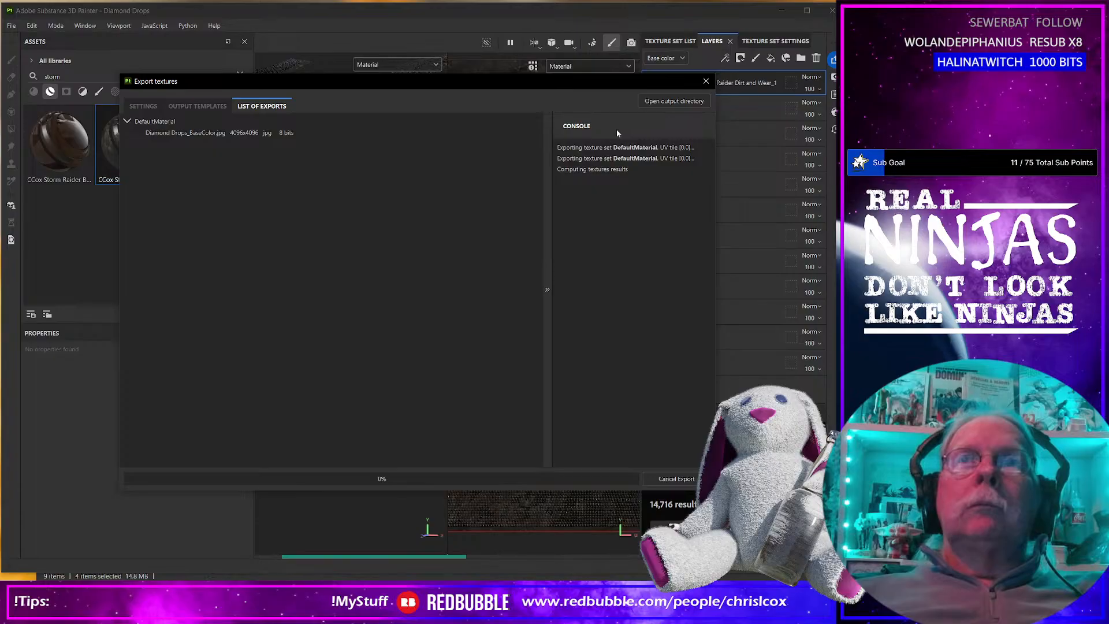
pyautogui.click(705, 82)
# Switch to the export folder and rename the mottled black texture as Diamond Drops_Worn_Black_BaseColor.jpg.
pyautogui.hotkey('alt', 'Tab')
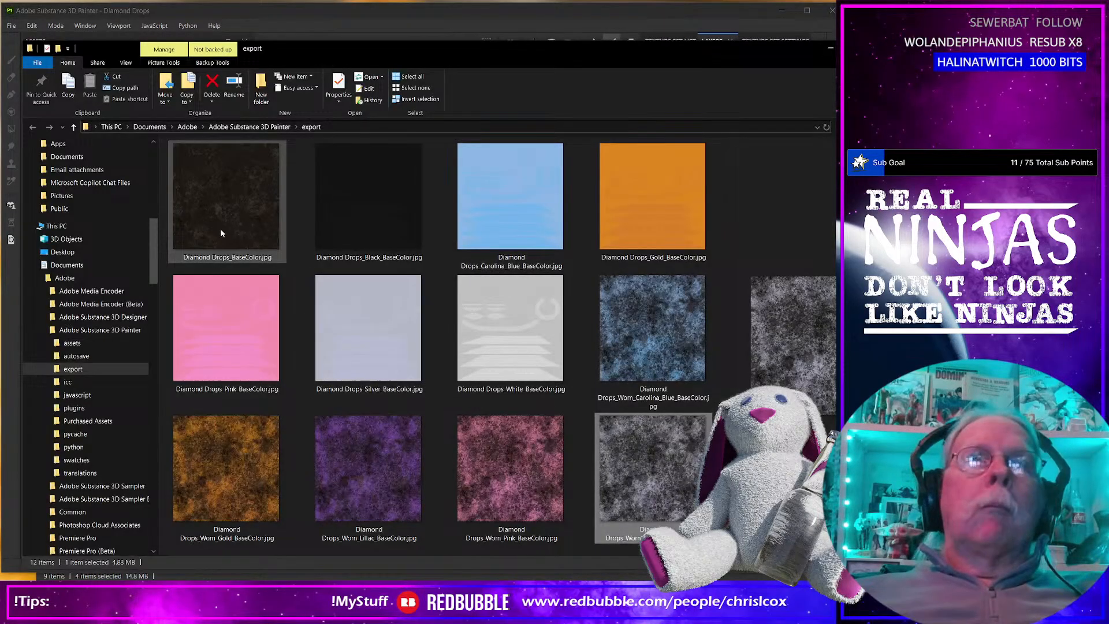
pyautogui.click(234, 261)
pyautogui.click(232, 256)
pyautogui.write('Worn')
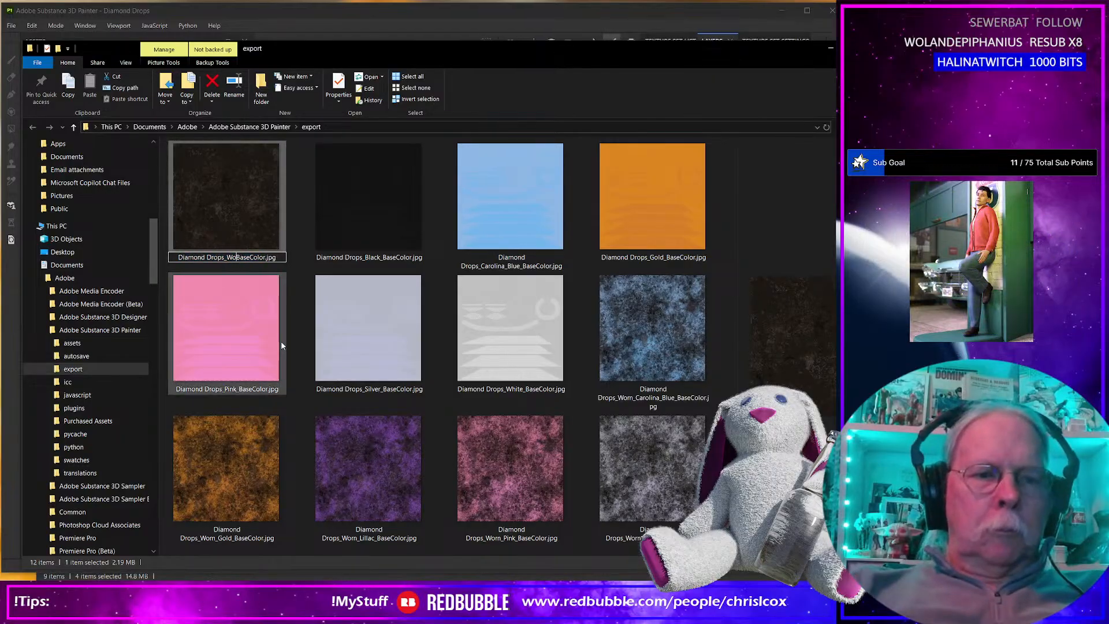
pyautogui.write('_B')
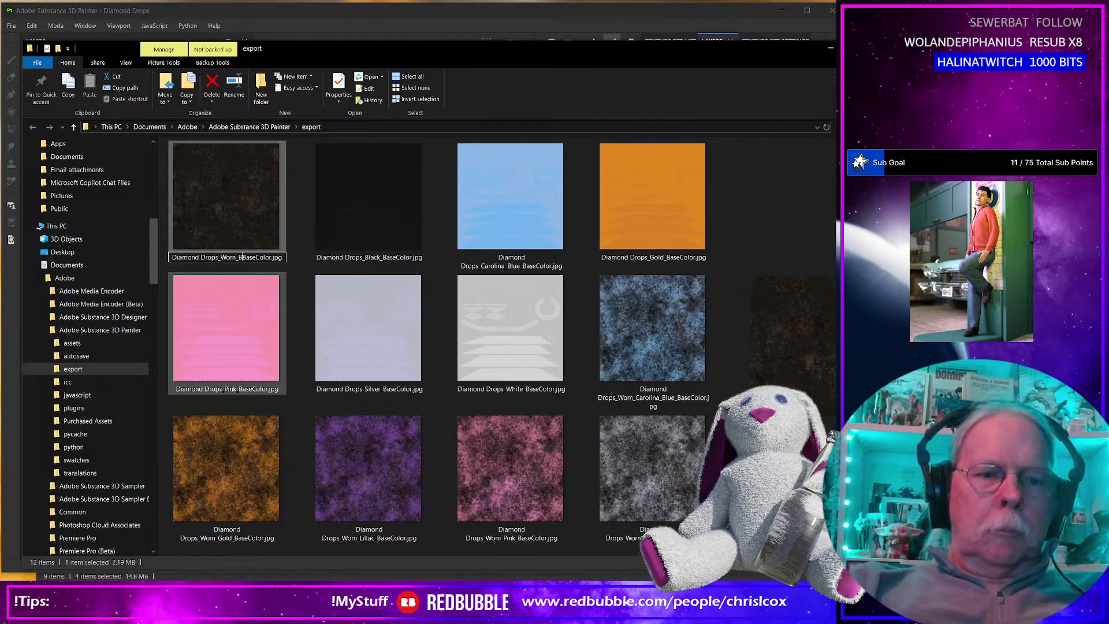
pyautogui.write('lack_')
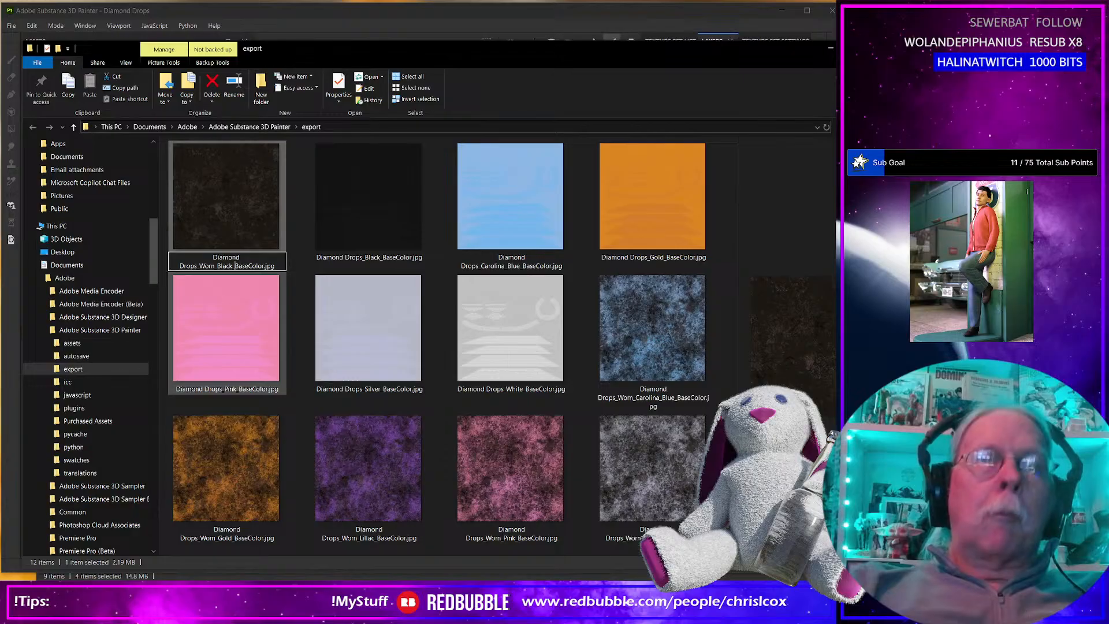
# Back in Substance 3D Painter, show White in place of Black with the wear layer on, and export the base colour texture.
pyautogui.hotkey('alt', 'Tab')
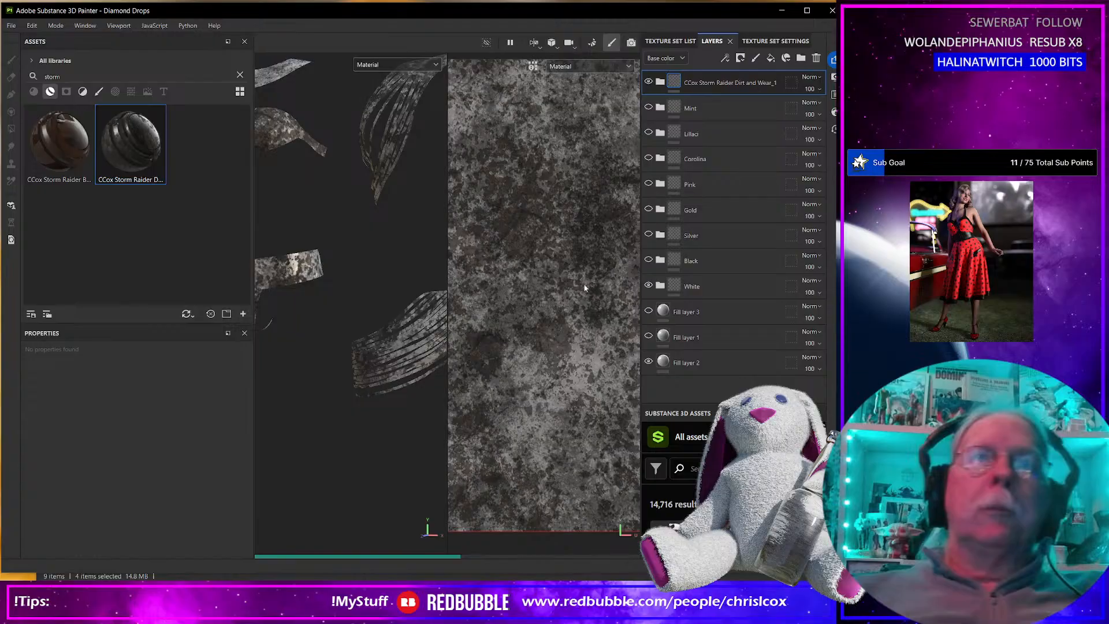
pyautogui.hotkey('ctrl', 'shift', 'e')
pyautogui.click(685, 478)
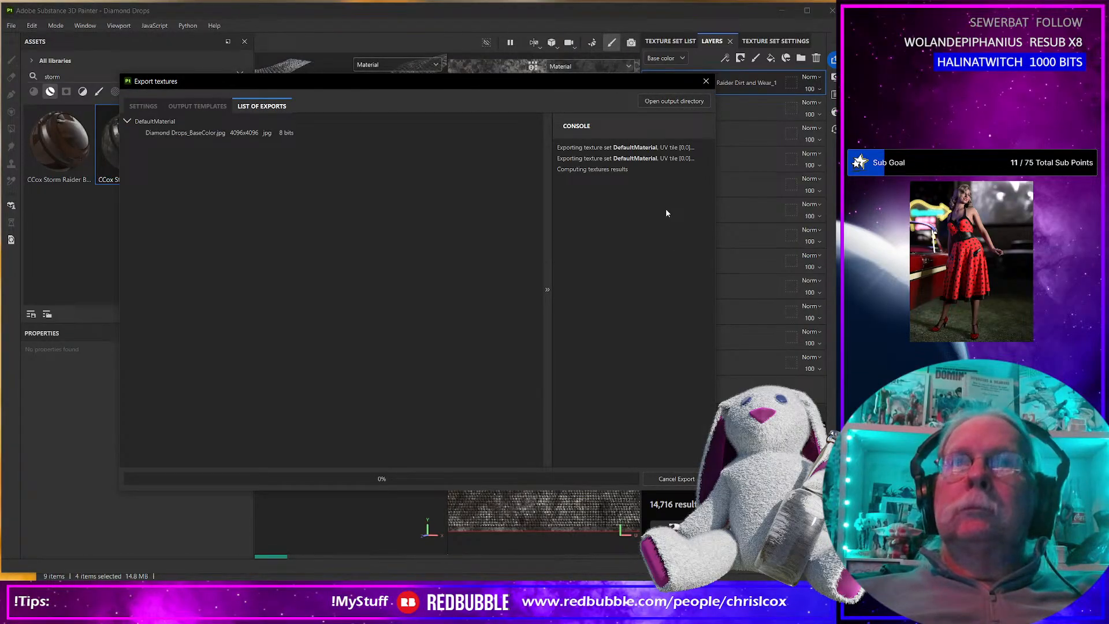
pyautogui.click(705, 81)
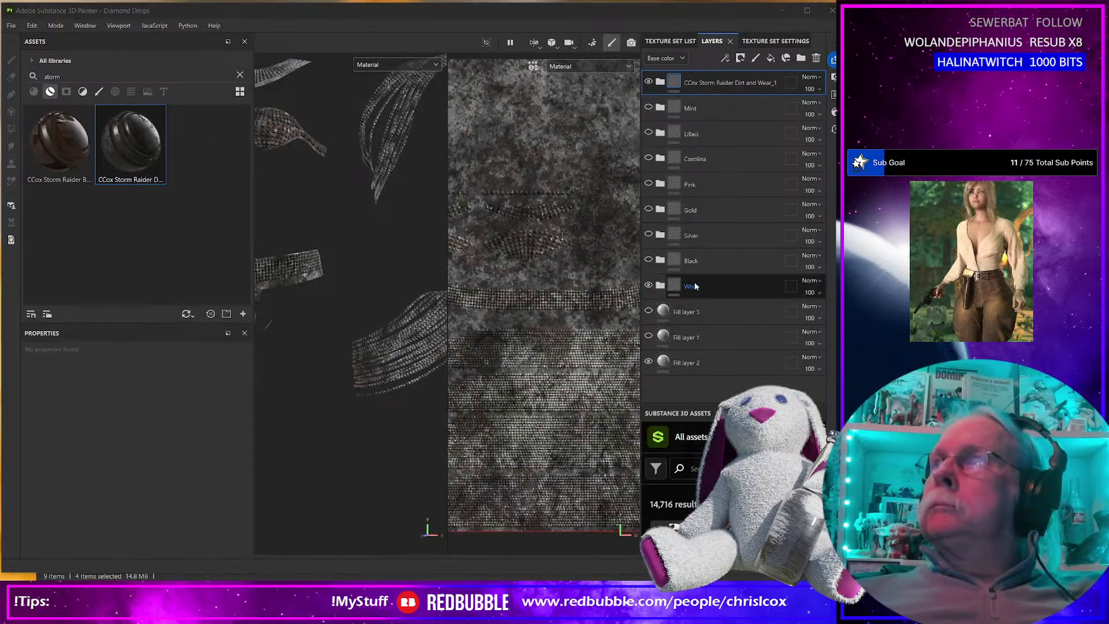
# Switch to the export folder and rename the mottled white texture as Diamond Drops_Worn_White_BaseColor.jpg.
pyautogui.hotkey('alt', 'Tab')
pyautogui.click(234, 257)
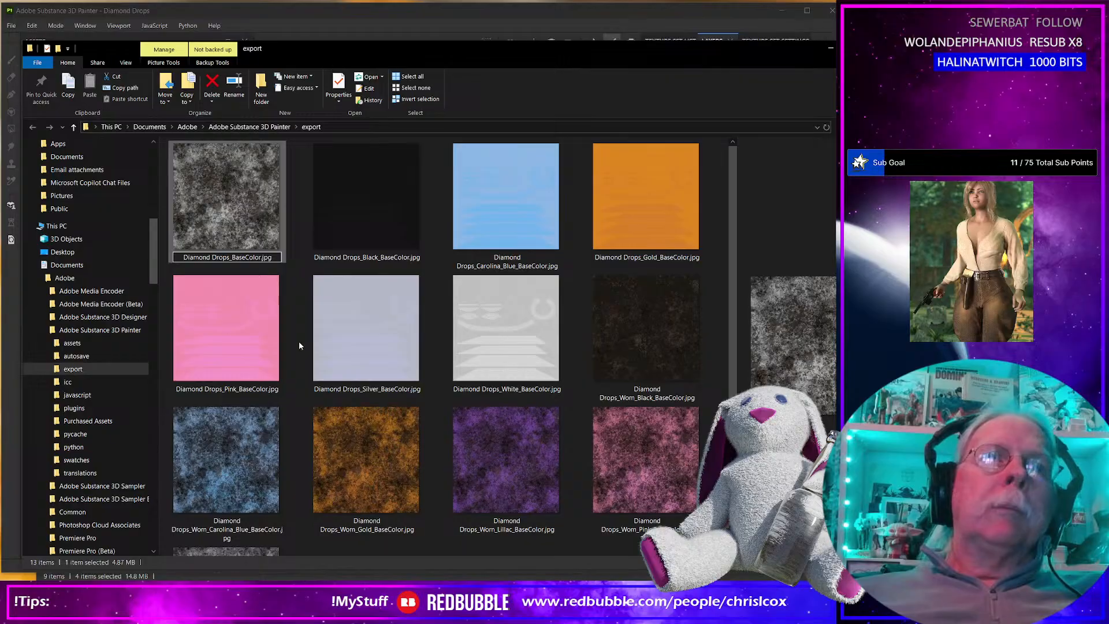
pyautogui.write('Worn_Whi')
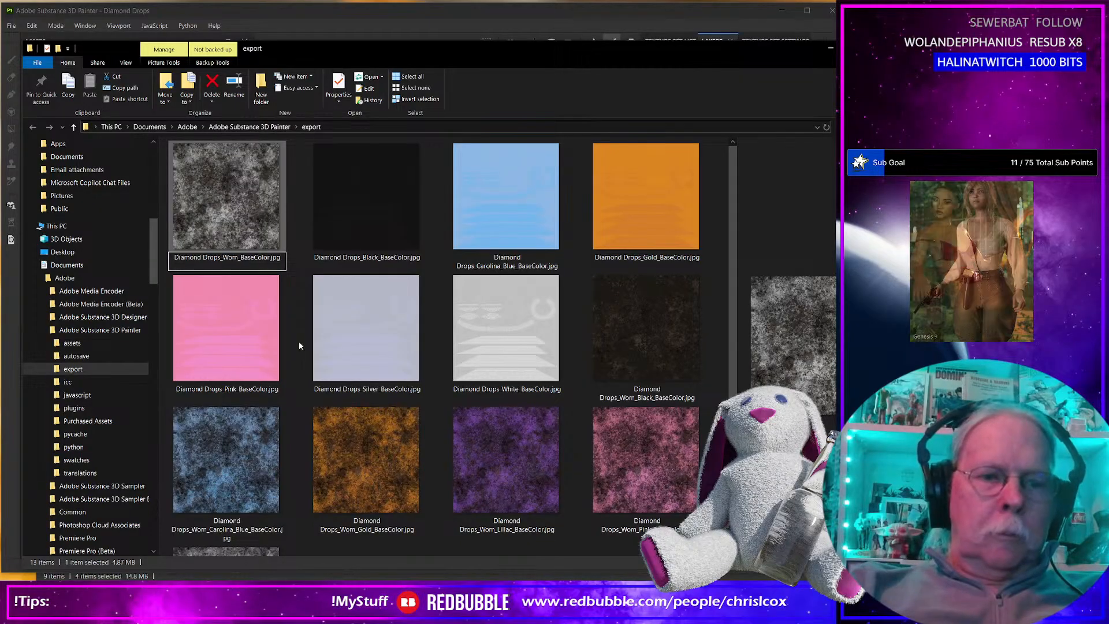
pyautogui.write('te_')
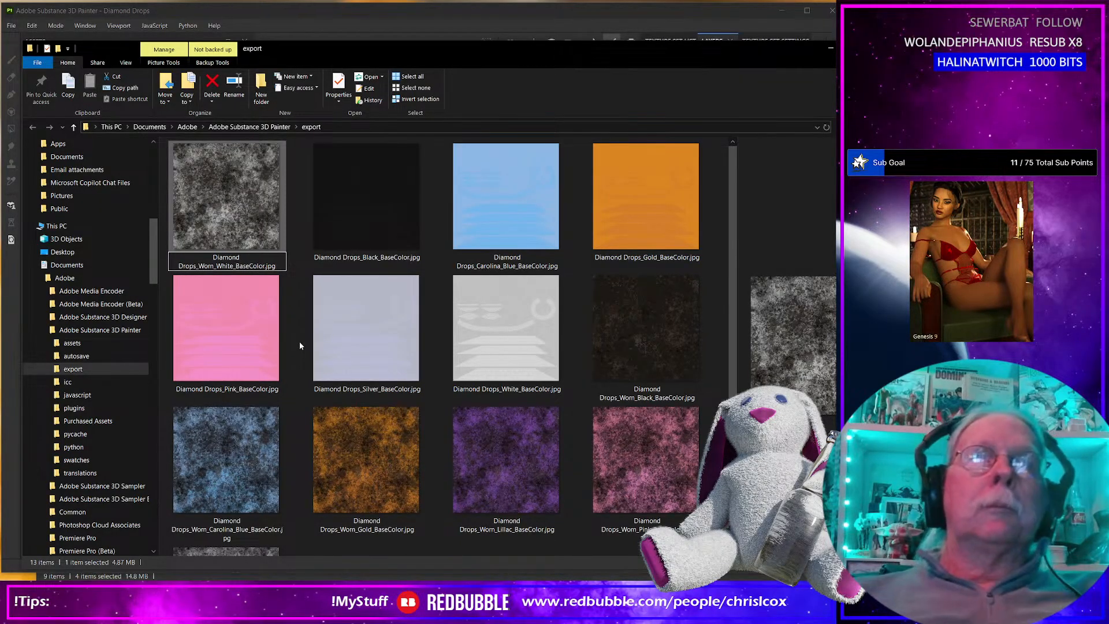
pyautogui.press('Return')
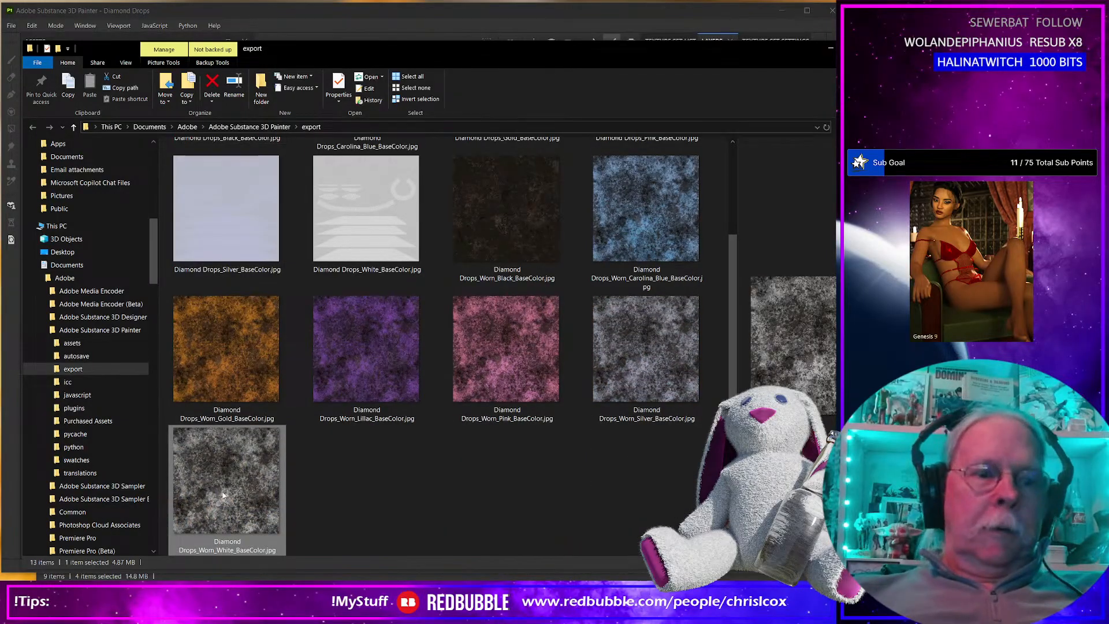
# Move all the renamed textures from the export folder into the project's Runtime\Textures\CCox\Diamond Drops folder.
pyautogui.hotkey('alt', 'Tab')
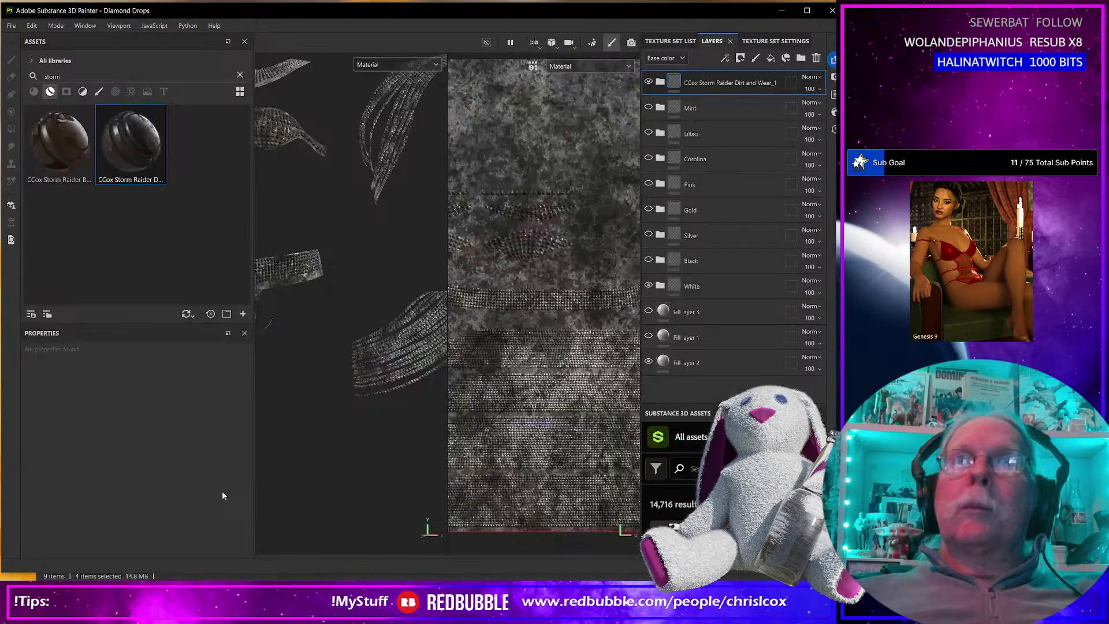
pyautogui.hotkey('alt', 'Tab')
pyautogui.click(366, 477)
pyautogui.hotkey('ctrl', 'a')
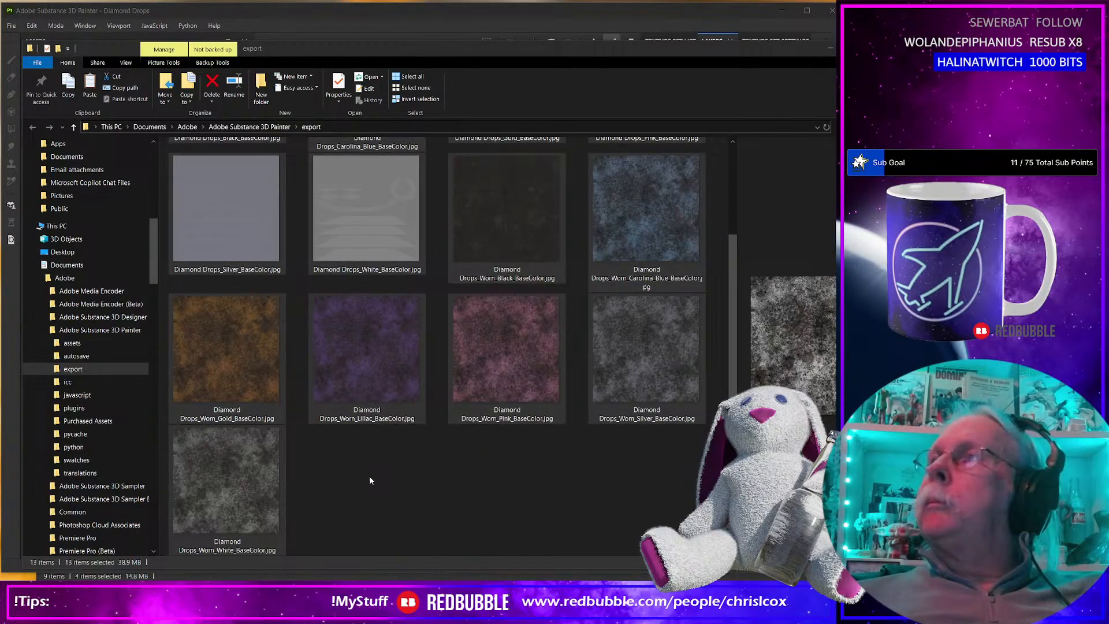
pyautogui.hotkey('alt', 'Tab')
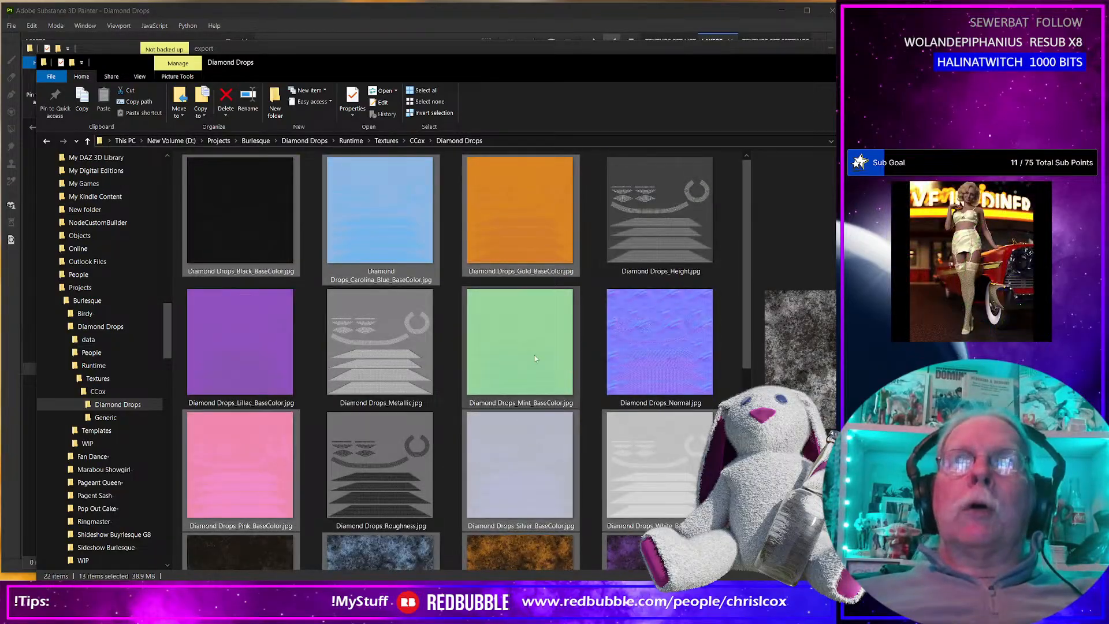
pyautogui.hotkey('alt', 'Tab')
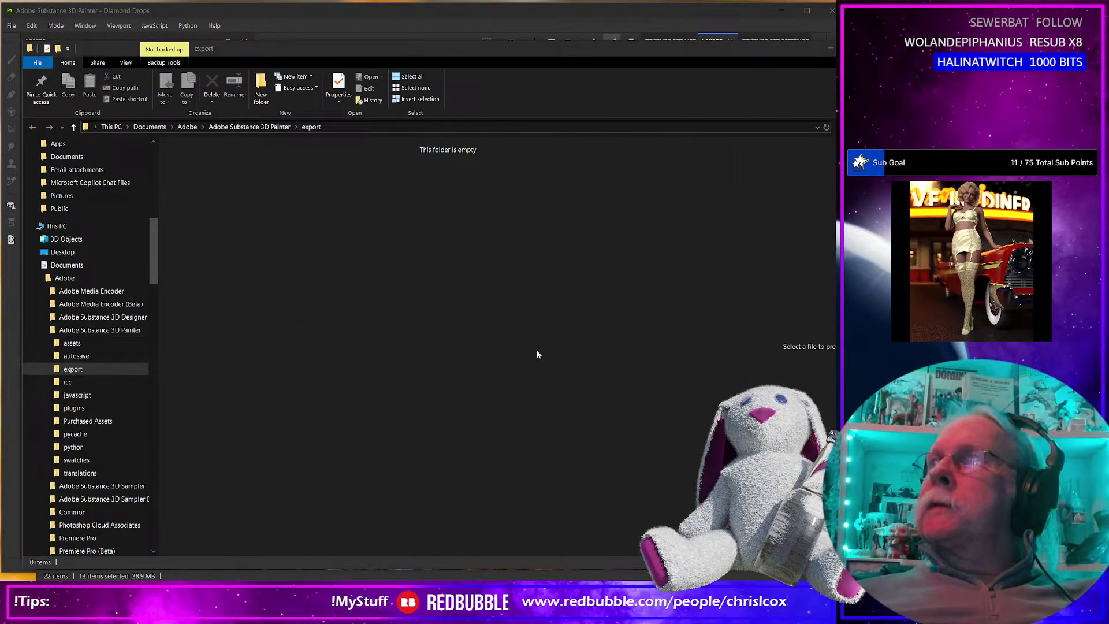
# Switch to Daz Studio, set the viewport shading to Wire Texture Shaded and examine the outfit's mesh on the figure.
pyautogui.hotkey('alt', 'Tab')
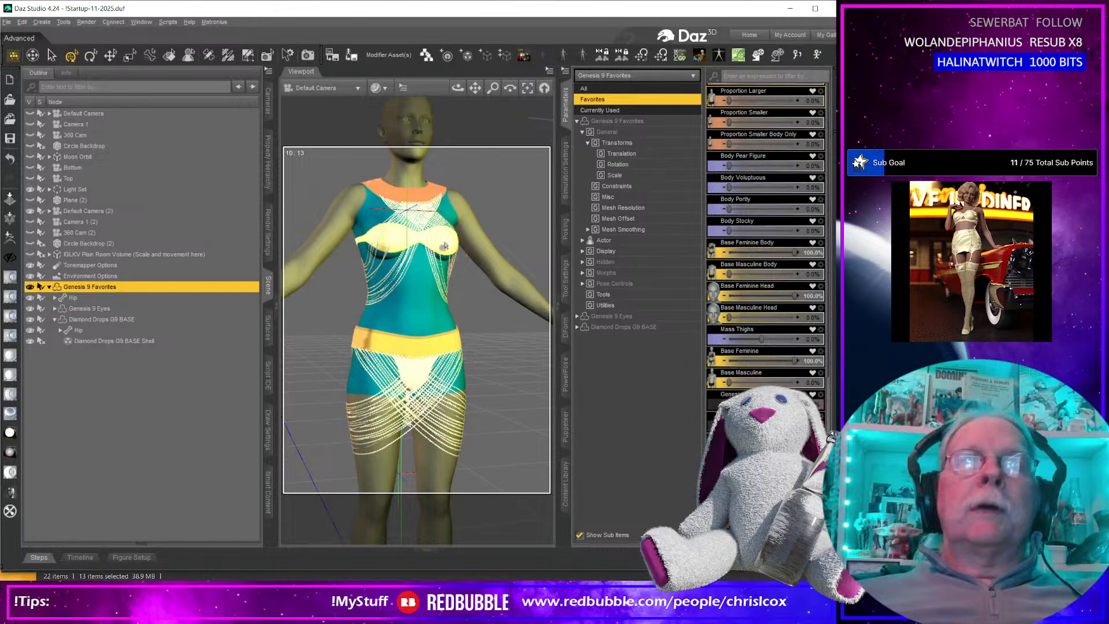
pyautogui.scroll(5, 445, 245)
pyautogui.scroll(3, 446, 214)
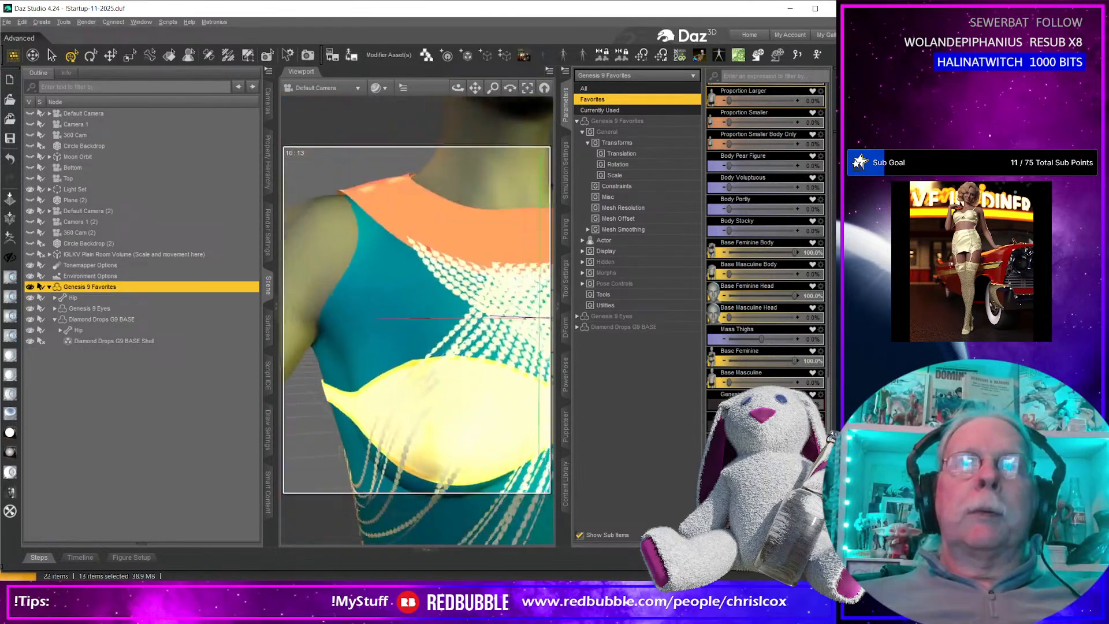
pyautogui.moveTo(520, 280); pyautogui.dragTo(456, 216, button='middle')
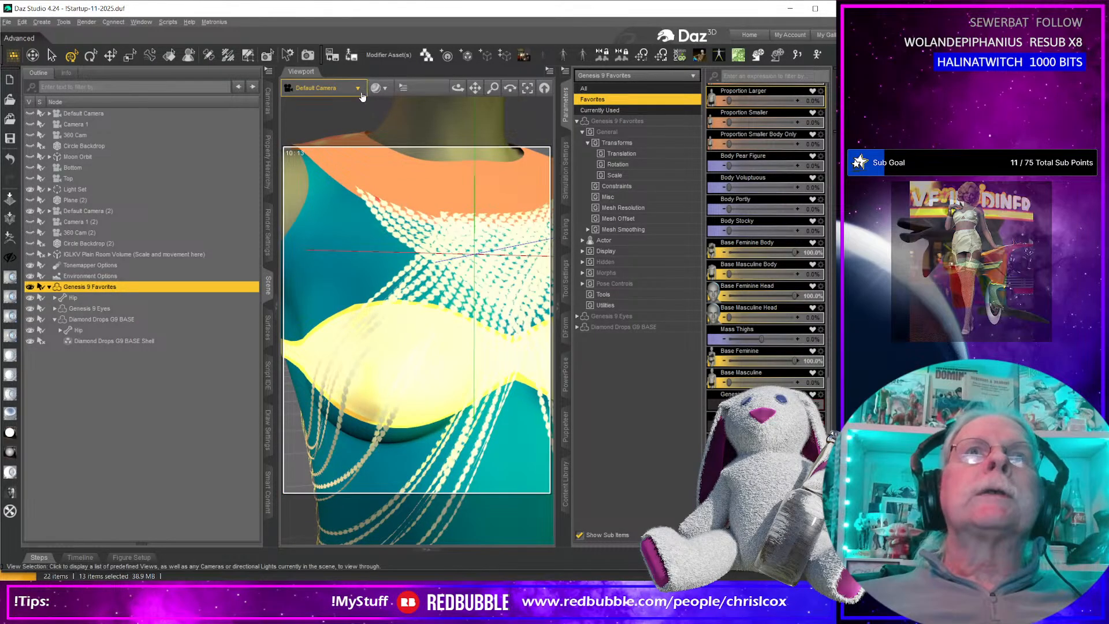
pyautogui.click(378, 88)
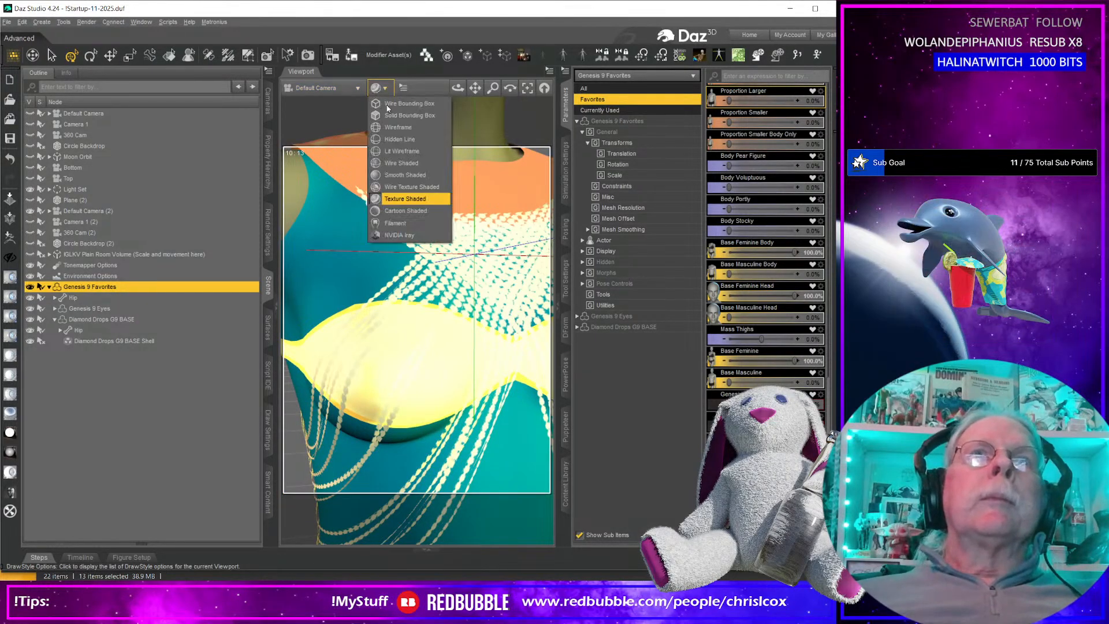
pyautogui.click(410, 186)
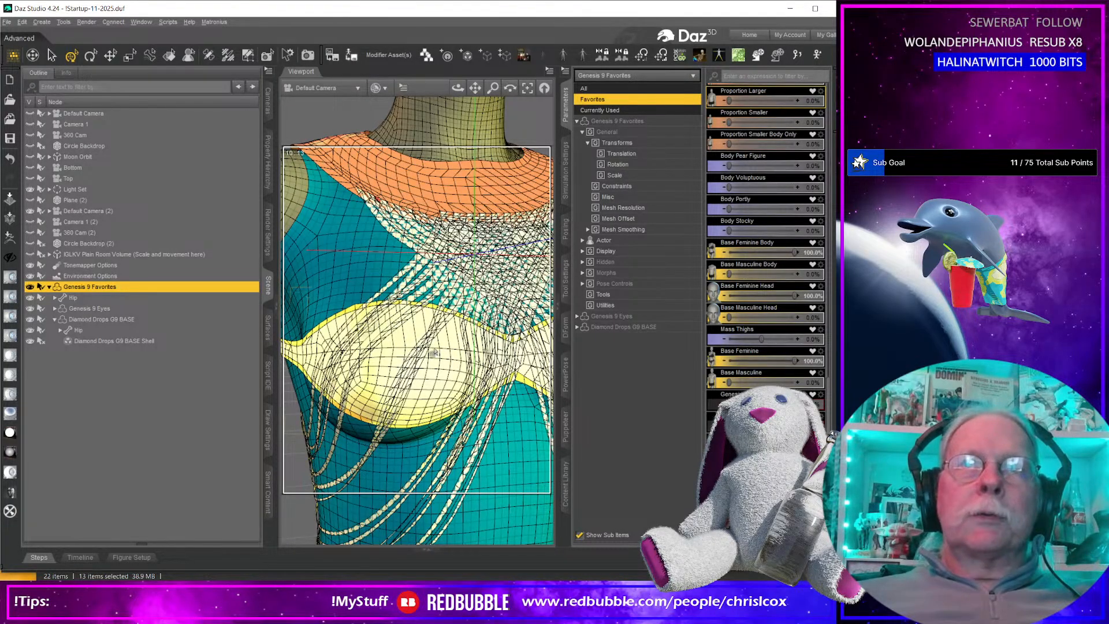
pyautogui.scroll(2, 434, 352)
pyautogui.scroll(-8, 436, 350)
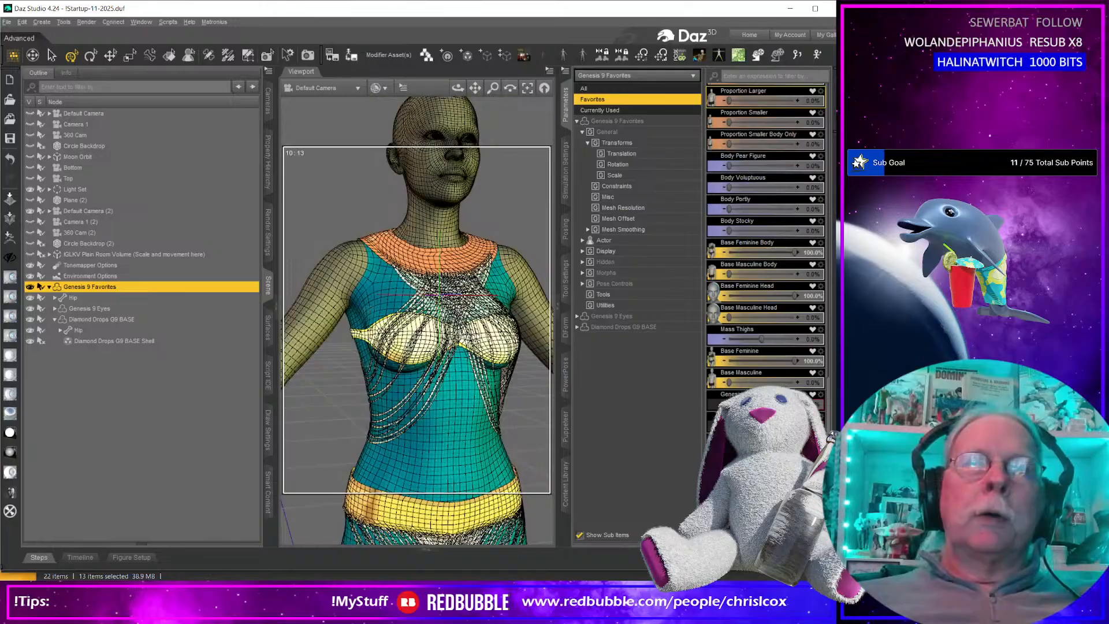
# Delete the Diamond Drops G9 BASE outfit and its shell from the scene.
pyautogui.click(142, 342)
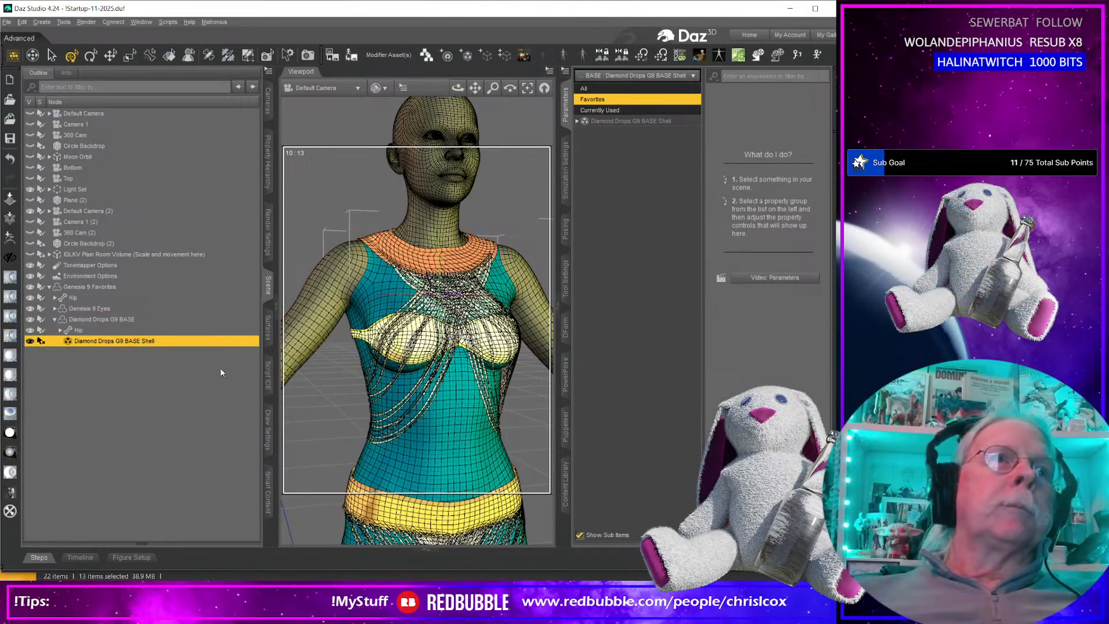
pyautogui.press('Delete')
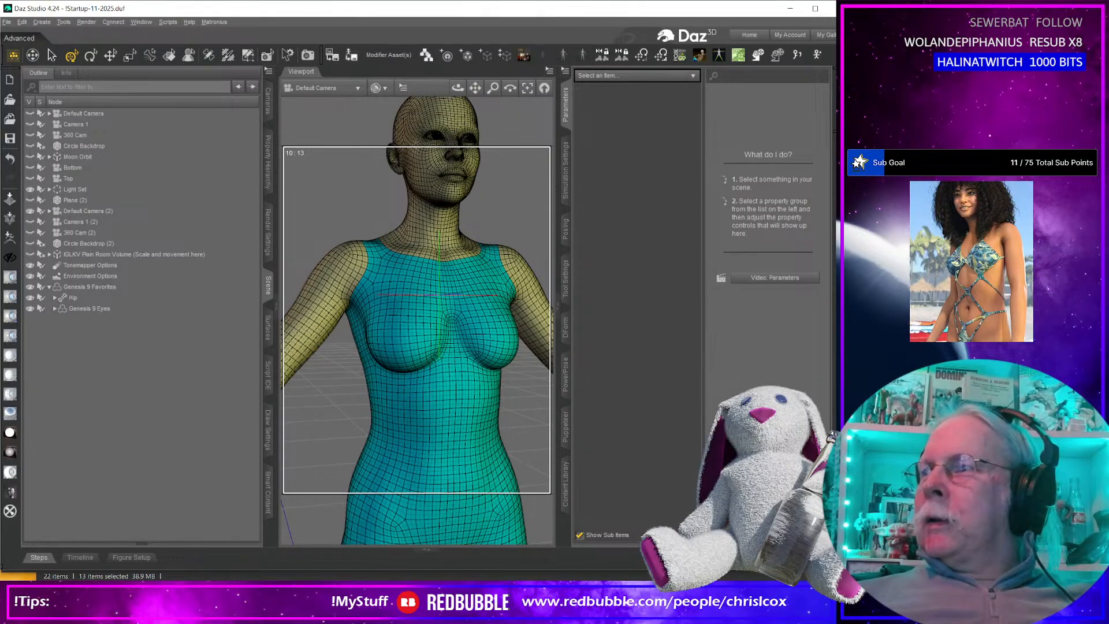
# Minimize Substance 3D Painter, switch to Marvelous Designer and open the recent project Stringy Stringy 2.zprj.
pyautogui.hotkey('alt', 'Tab')
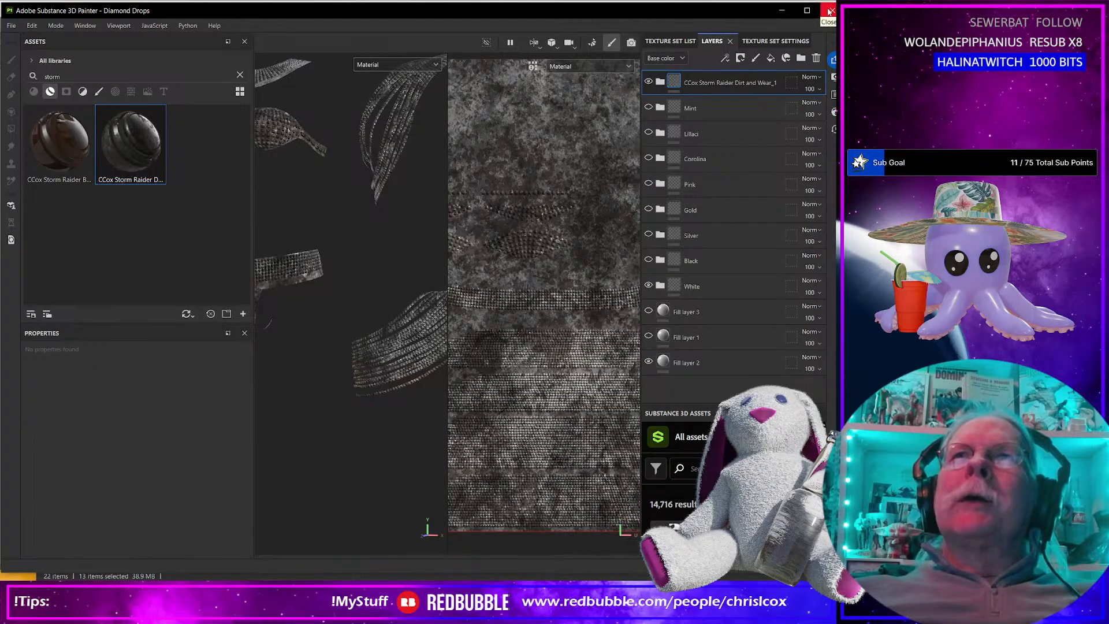
pyautogui.click(783, 12)
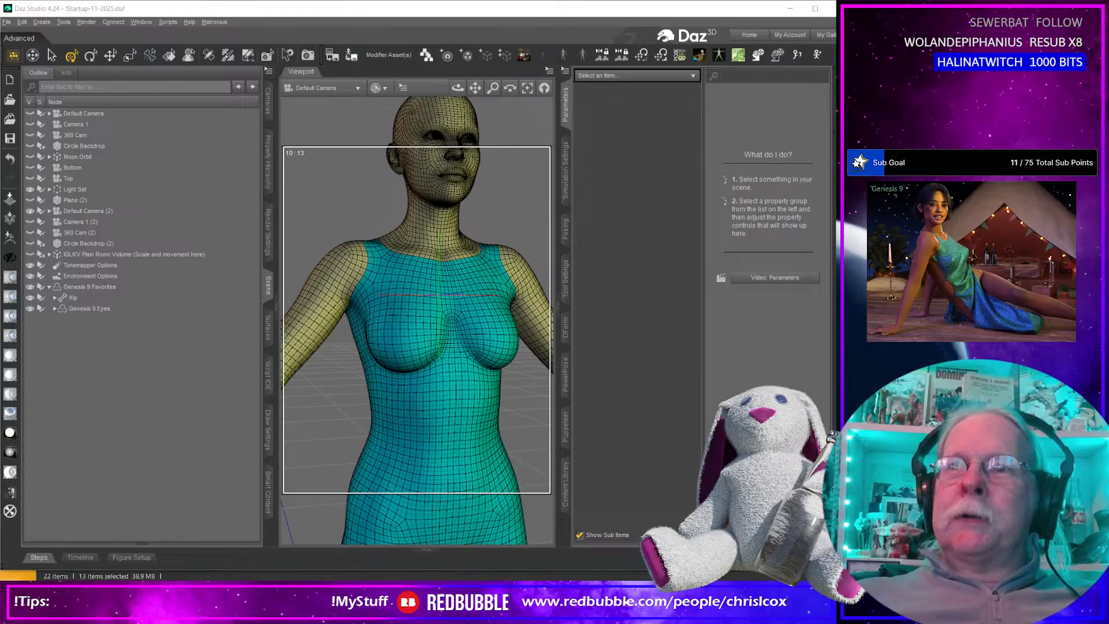
pyautogui.hotkey('alt', 'Tab')
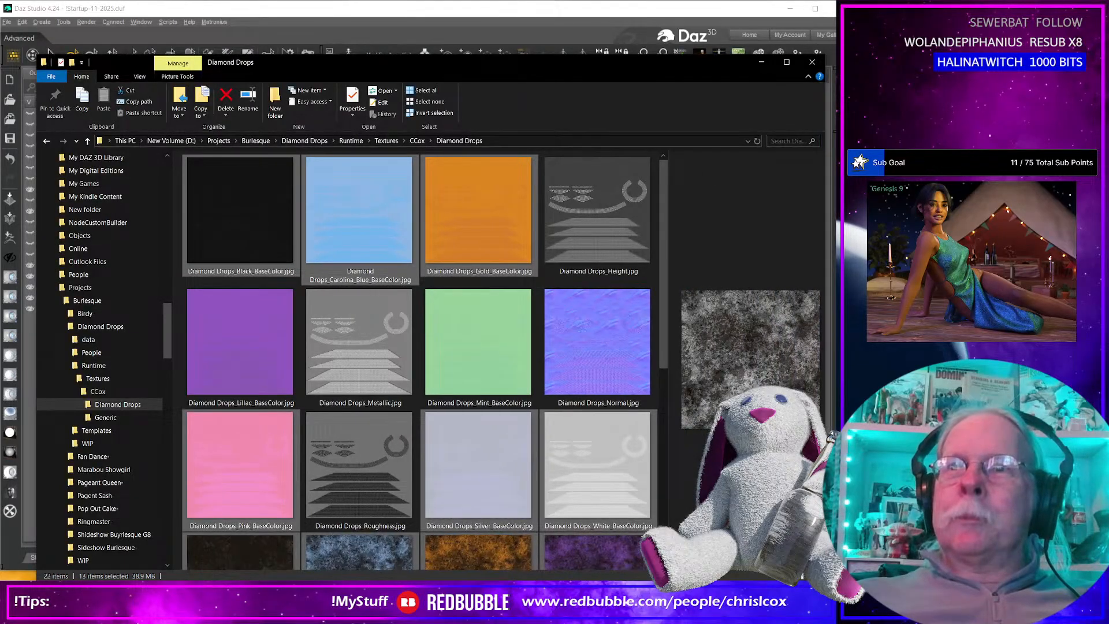
pyautogui.hotkey('alt', 'Tab')
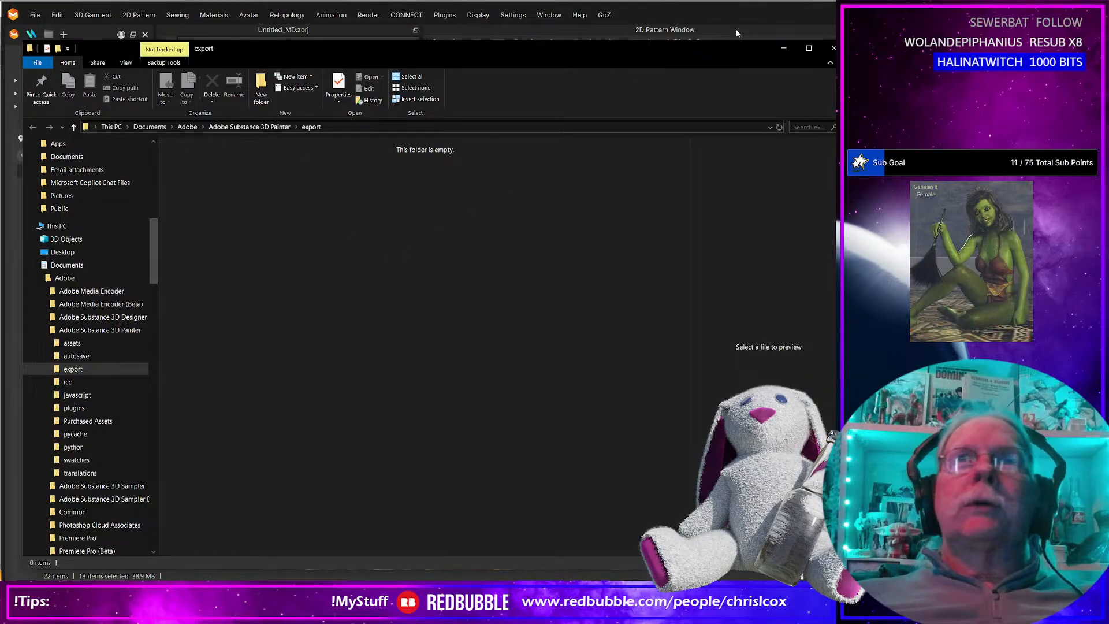
pyautogui.click(725, 9)
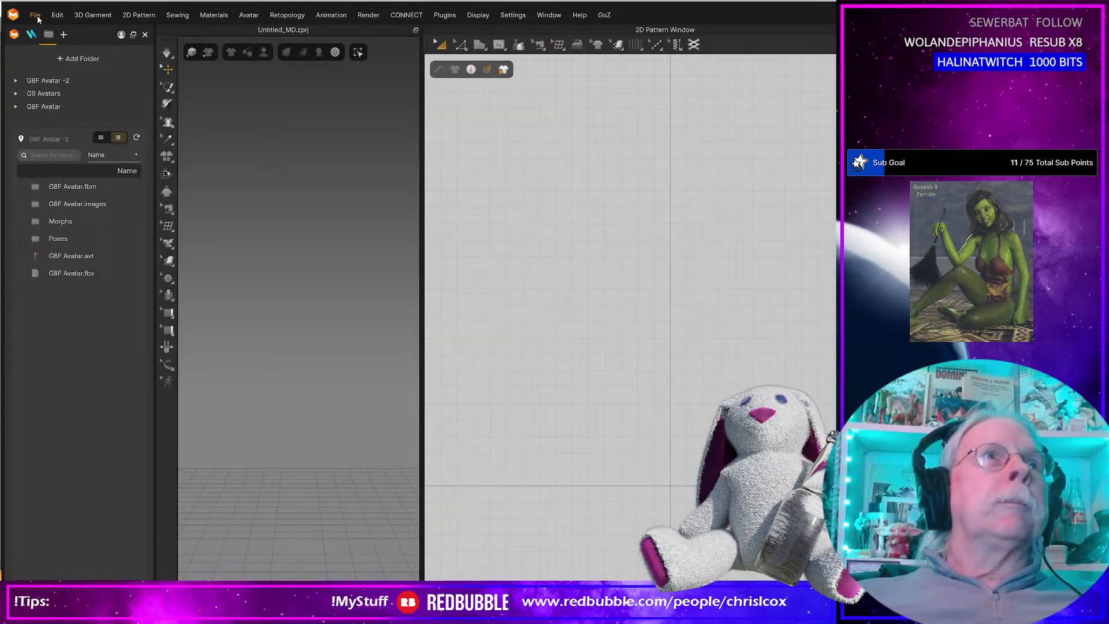
pyautogui.click(35, 15)
pyautogui.moveTo(62, 168)
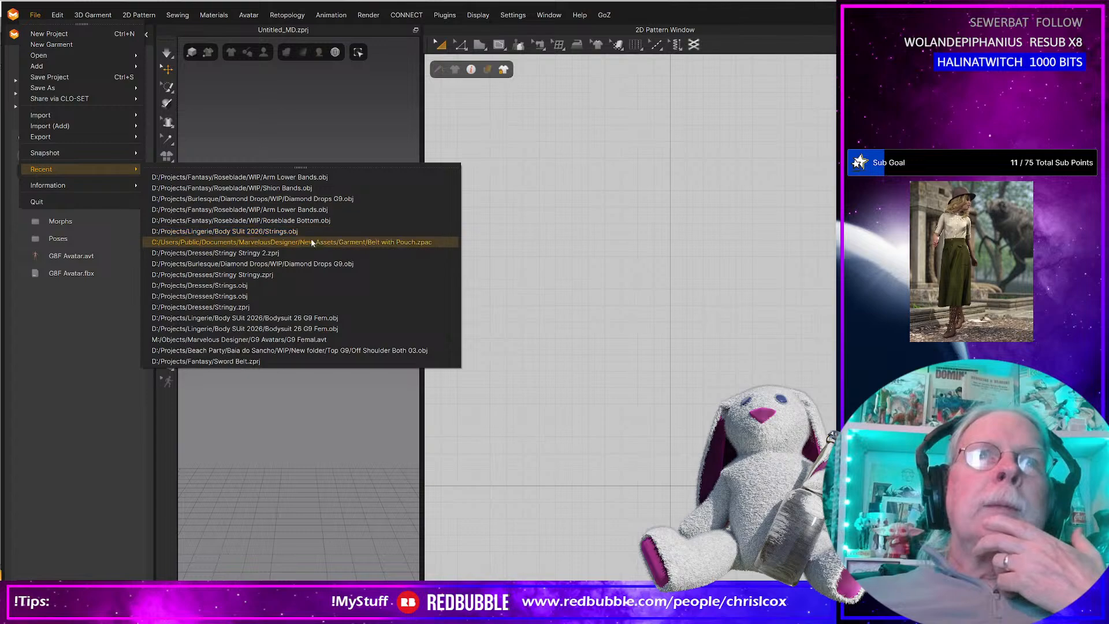
pyautogui.click(254, 254)
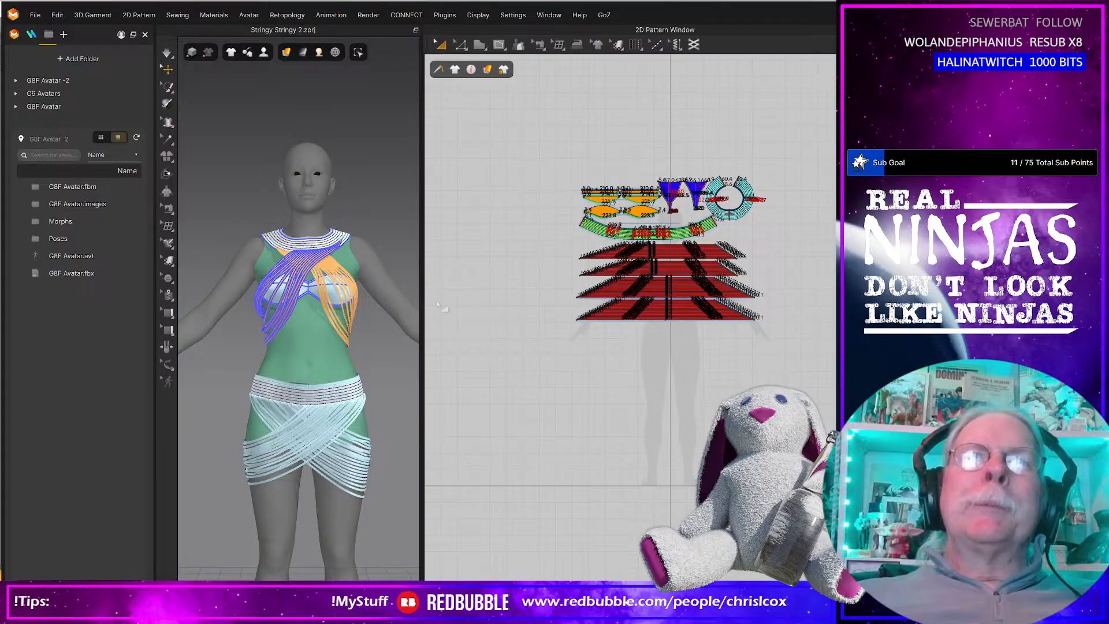
# Select all the pattern pieces in the 2D window, examine them up close, and clear the selection.
pyautogui.scroll(-5, 638, 266)
pyautogui.scroll(4, 638, 265)
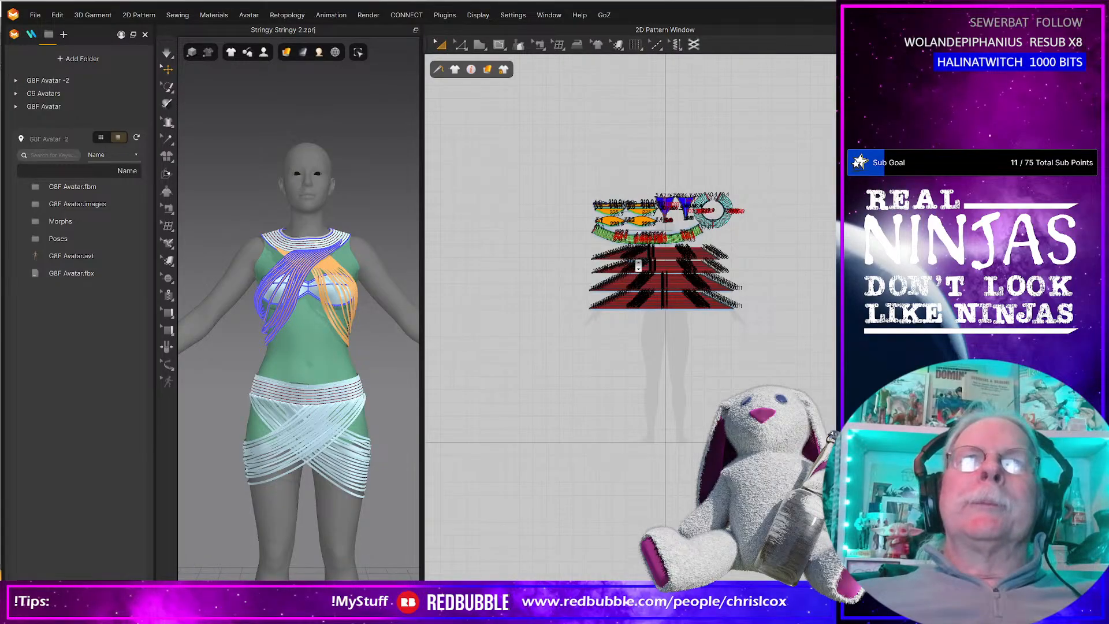
pyautogui.scroll(2, 638, 265)
pyautogui.moveTo(527, 147); pyautogui.dragTo(826, 367)
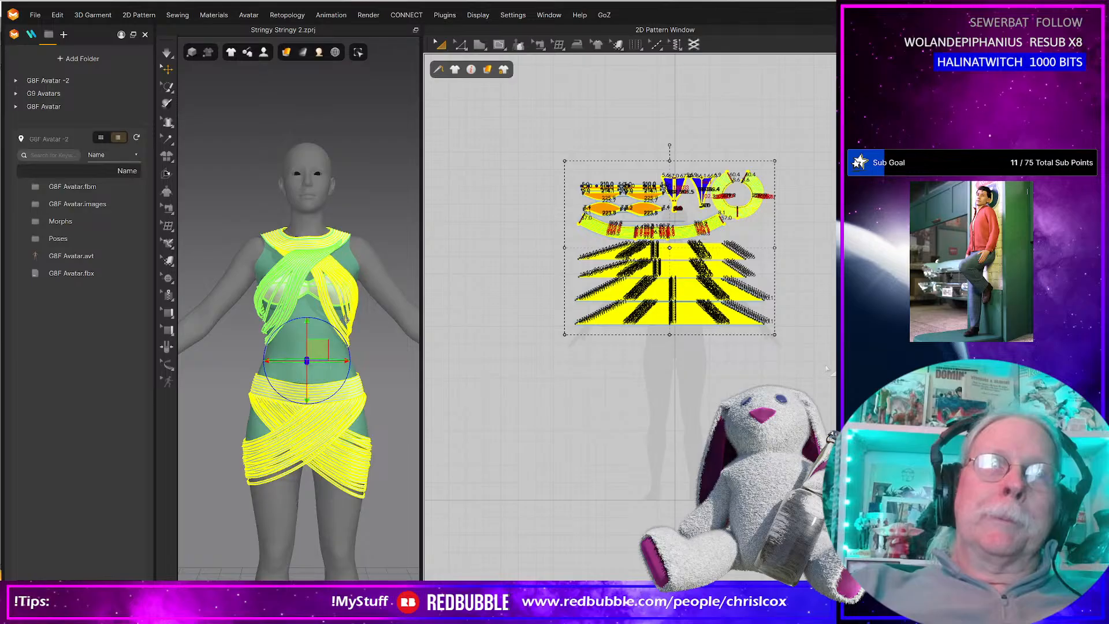
pyautogui.scroll(3, 796, 275)
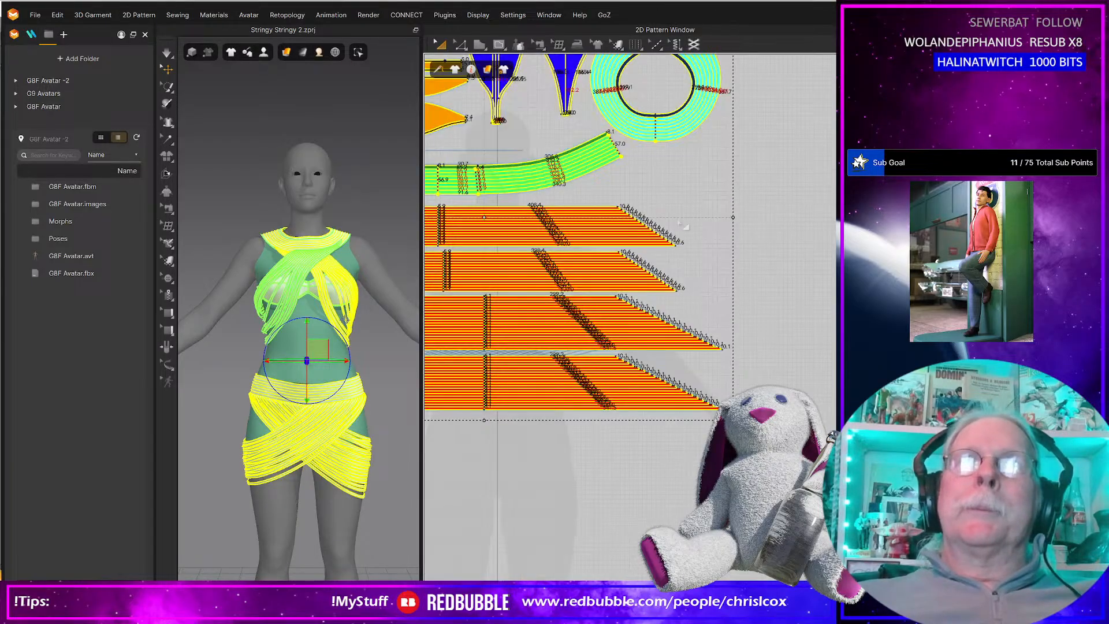
pyautogui.scroll(-1, 774, 289)
pyautogui.scroll(-1, 806, 266)
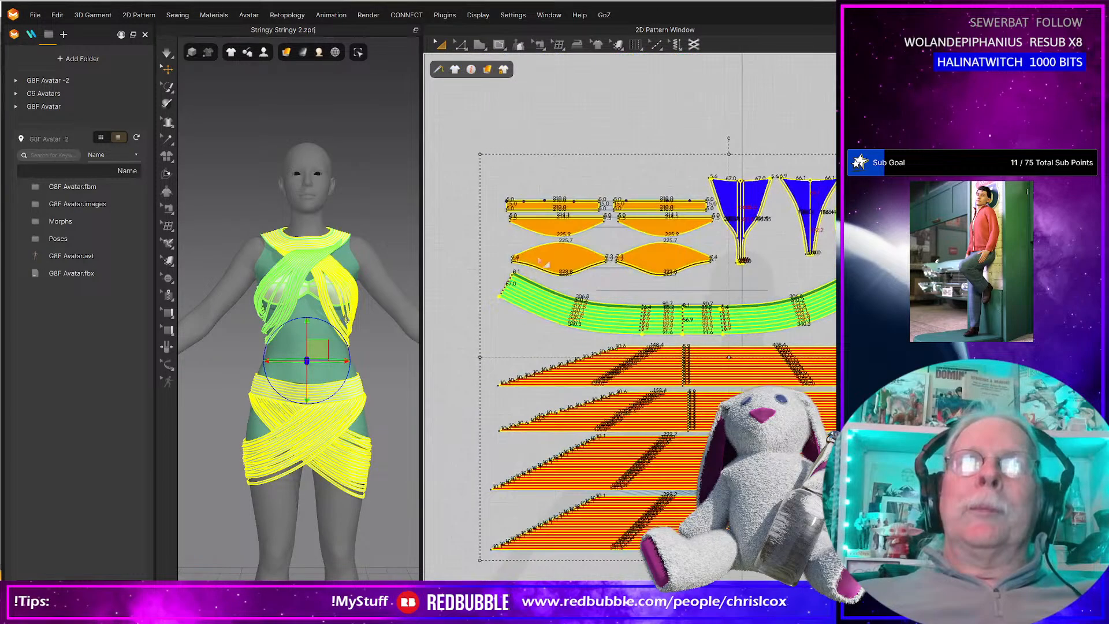
pyautogui.scroll(4, 554, 260)
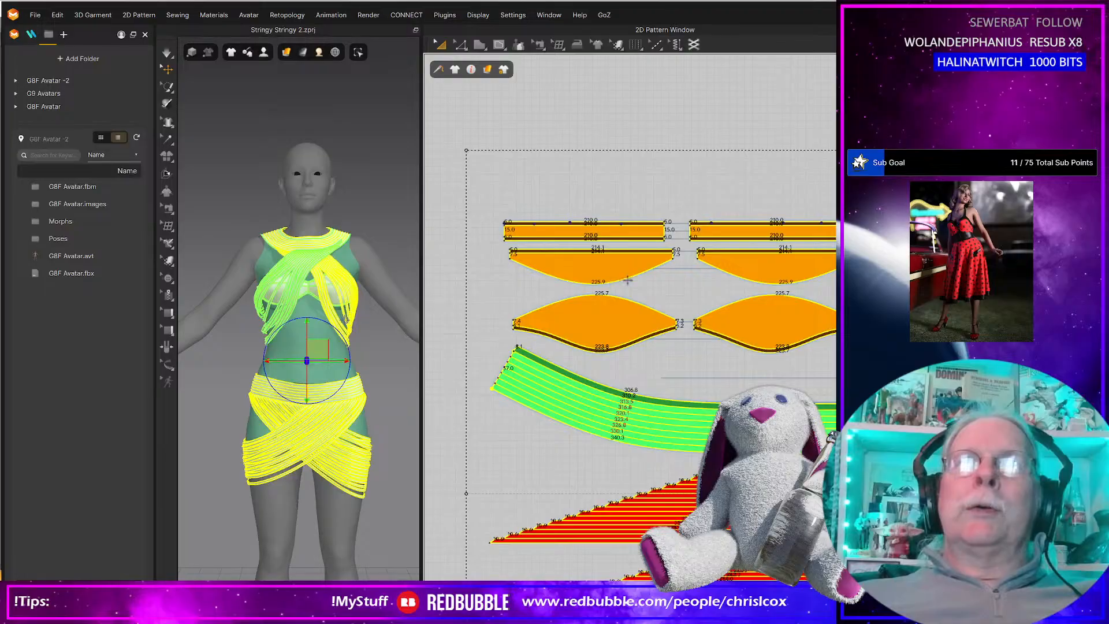
pyautogui.click(599, 110)
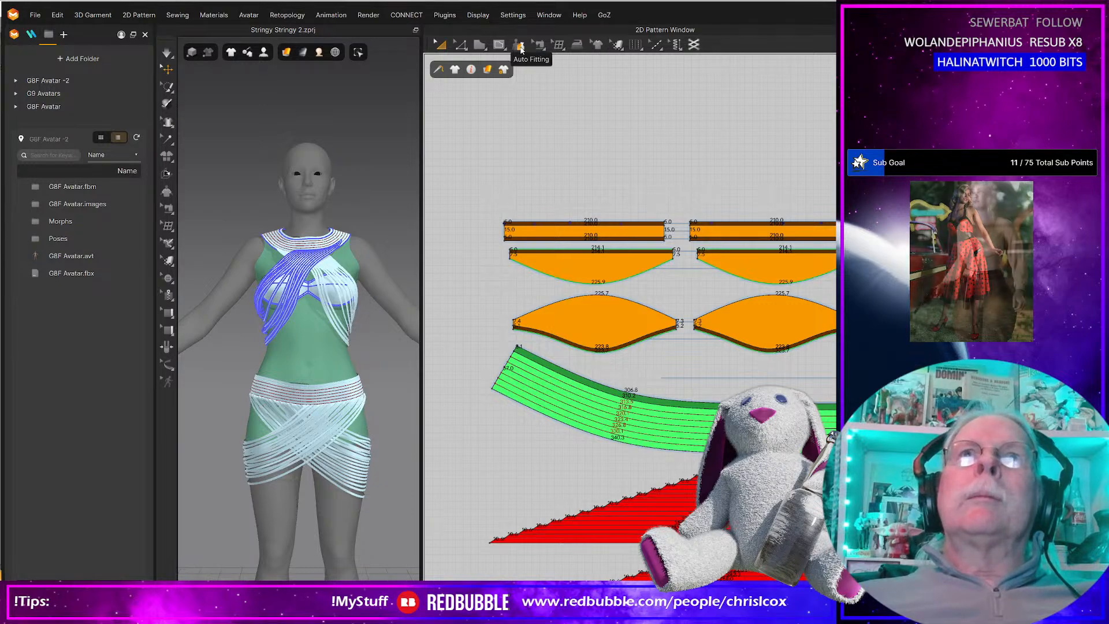
# Set the 2D pattern garment rendering style to Wireframe and examine the mesh on the pattern pieces.
pyautogui.moveTo(462, 48)
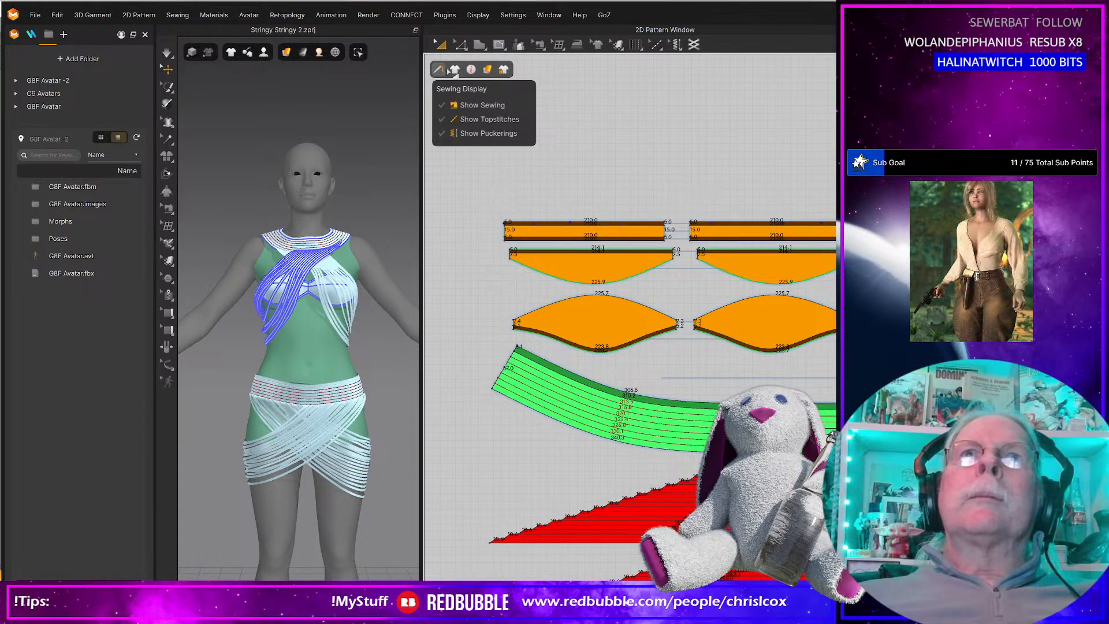
pyautogui.moveTo(487, 70)
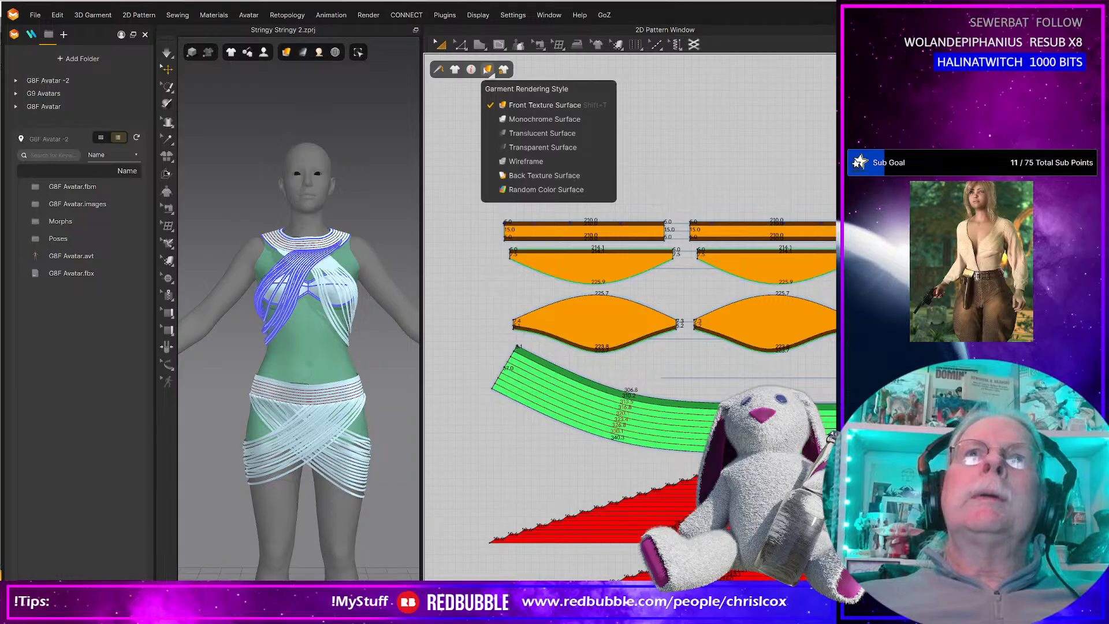
pyautogui.click(522, 163)
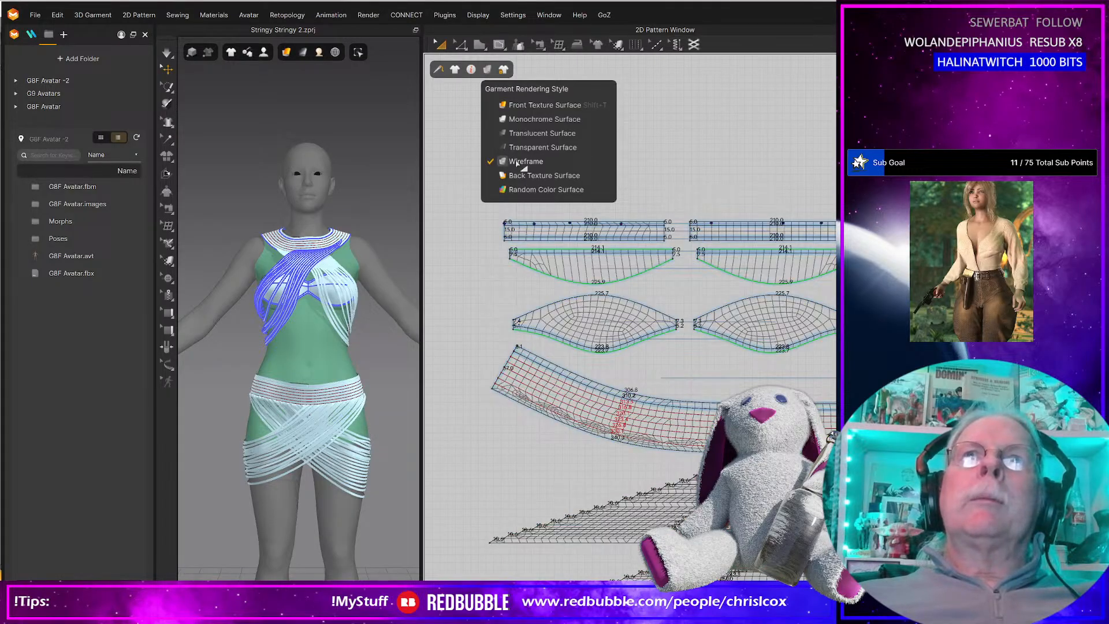
pyautogui.scroll(-3, 590, 261)
pyautogui.scroll(5, 600, 281)
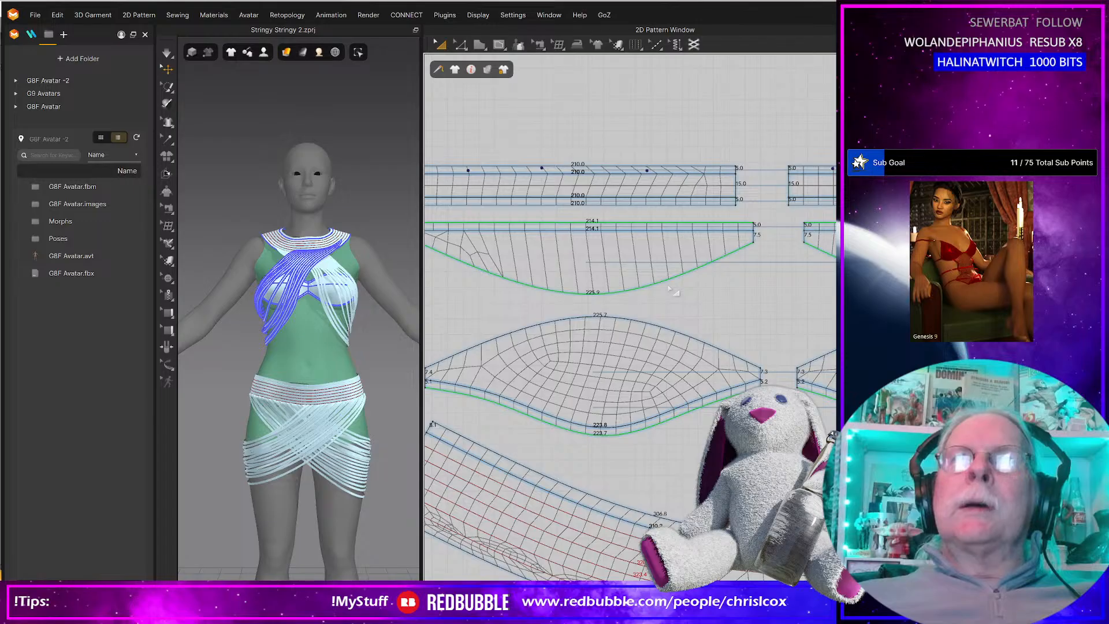
pyautogui.scroll(-2, 673, 291)
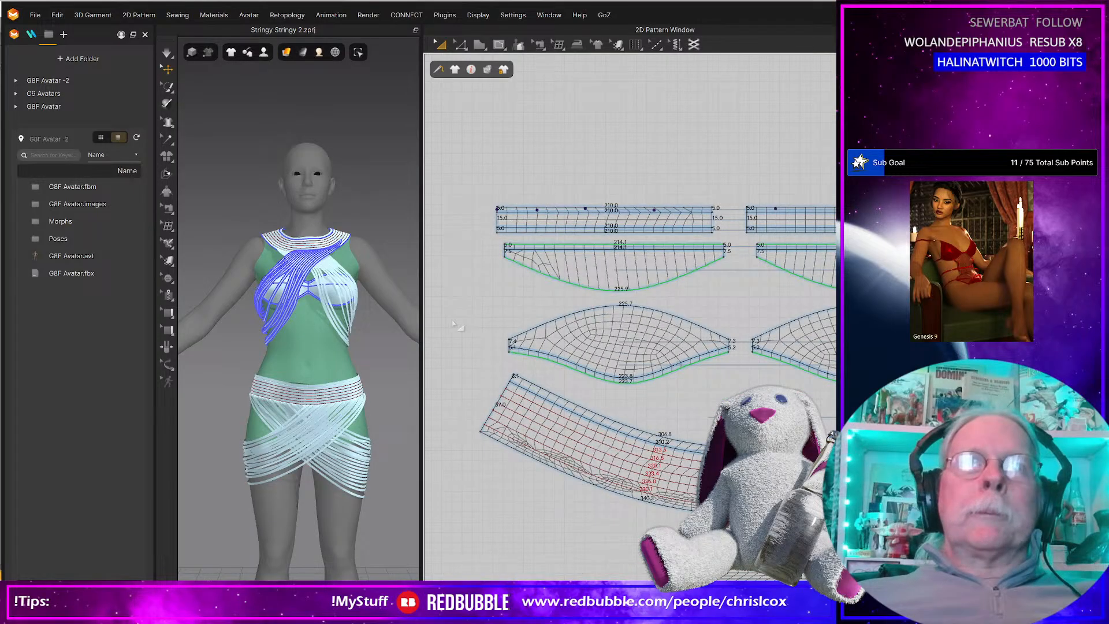
# Try offsetting the curved lower edge of the second-row crescent piece as one internal line at 9 mm, with Extend and Maintain Curvature.
pyautogui.click(605, 287)
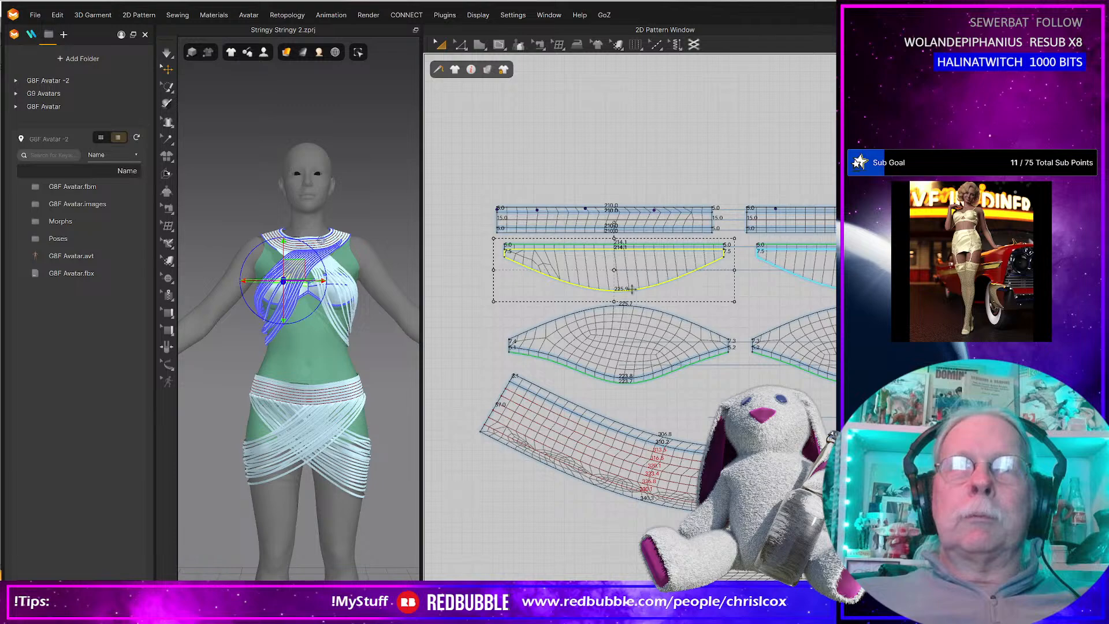
pyautogui.click(668, 299)
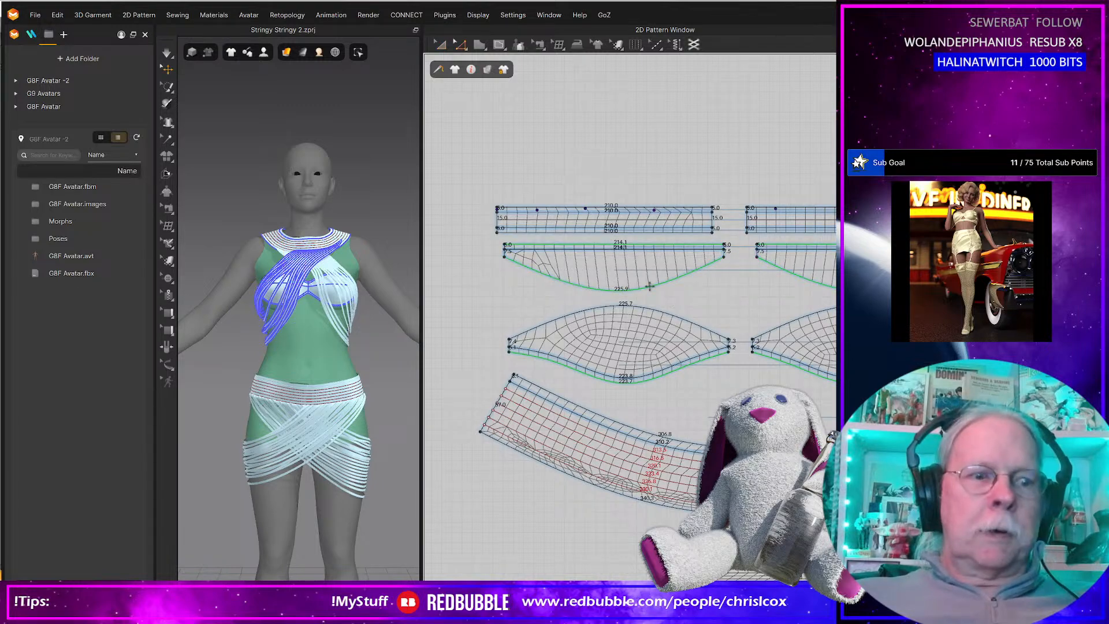
pyautogui.click(651, 290)
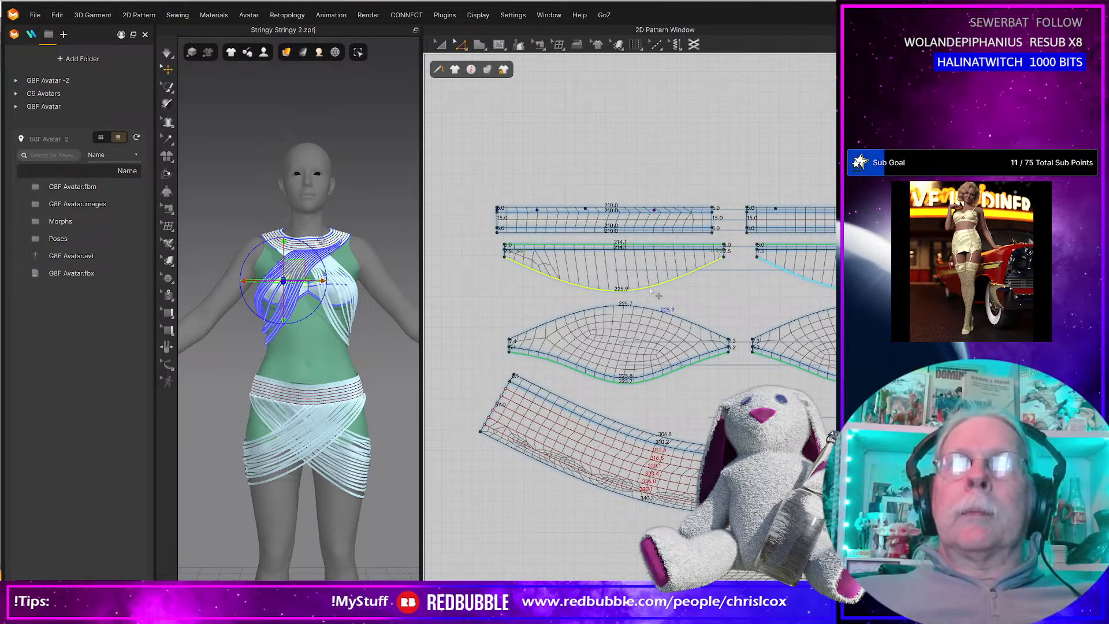
pyautogui.rightClick(651, 292)
pyautogui.click(697, 418)
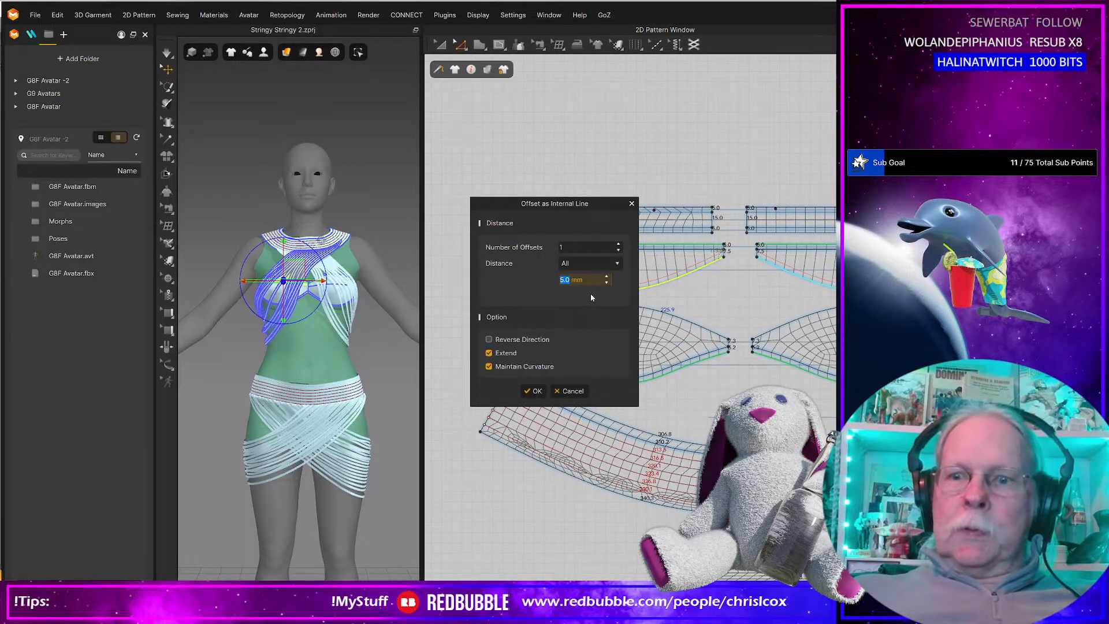
pyautogui.write('9')
pyautogui.moveTo(581, 207); pyautogui.dragTo(553, 362)
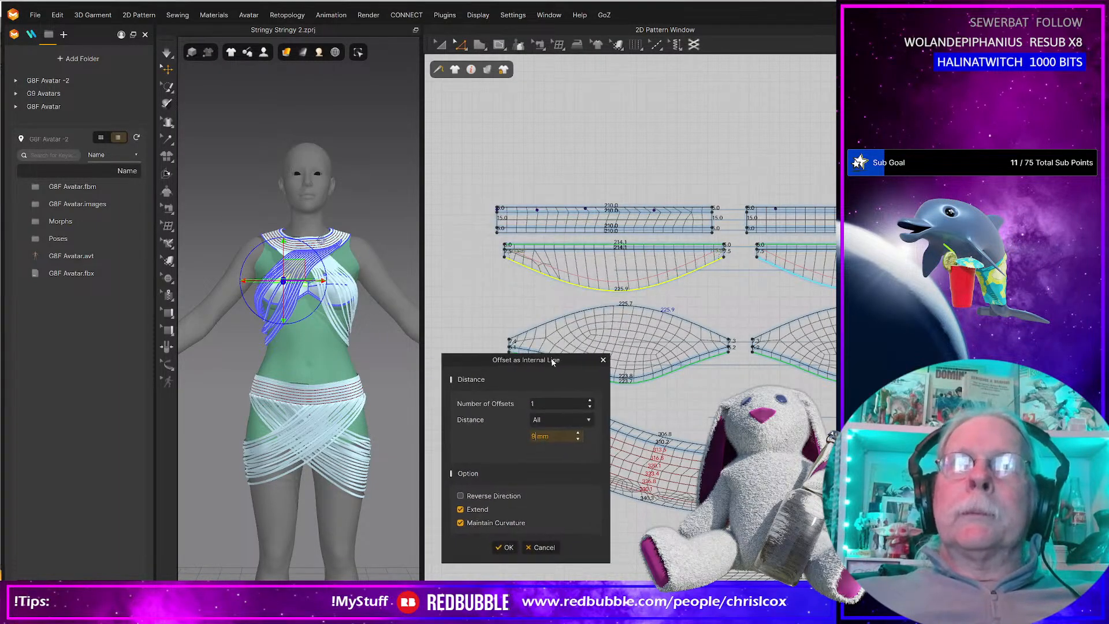
pyautogui.click(505, 547)
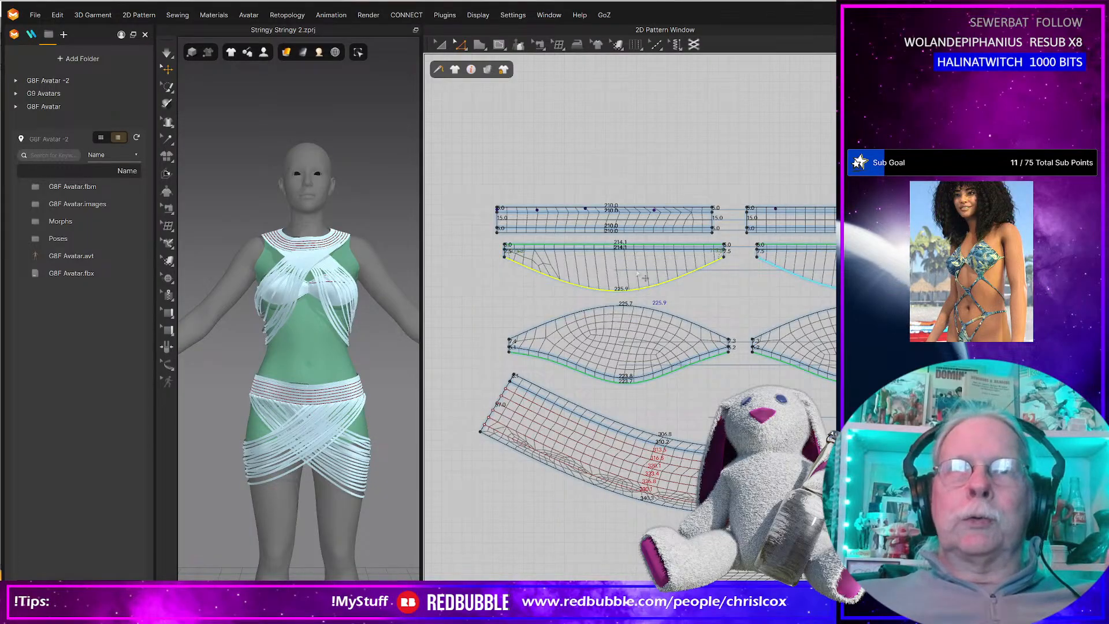
# Offset the crescent piece's curved lower edge as three internal lines spaced 9 mm apart, and clear the selection.
pyautogui.rightClick(635, 289)
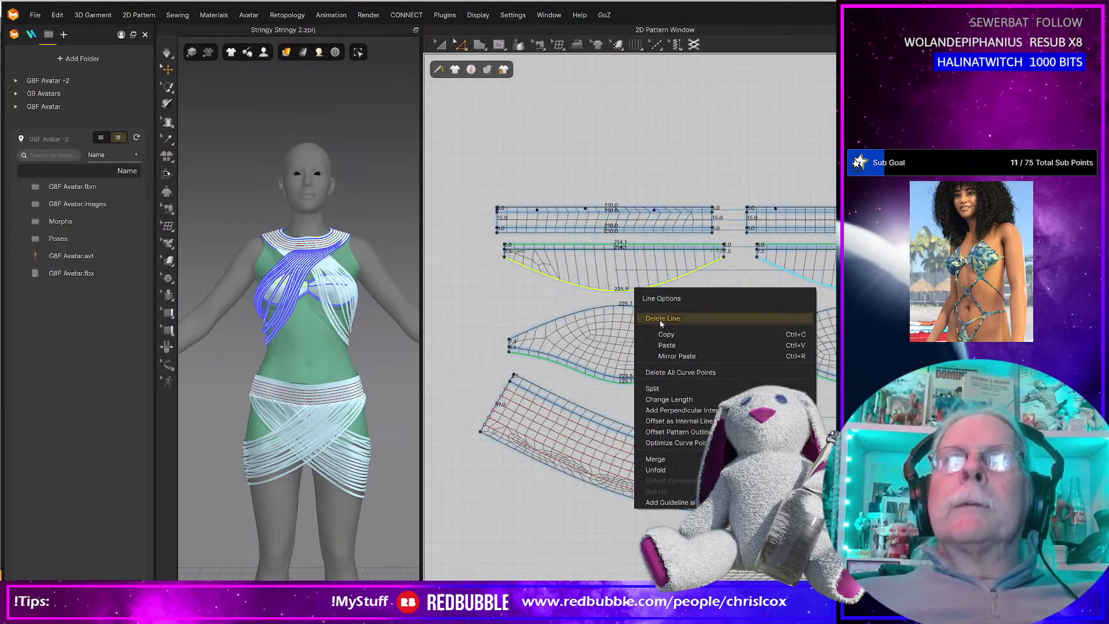
pyautogui.click(675, 421)
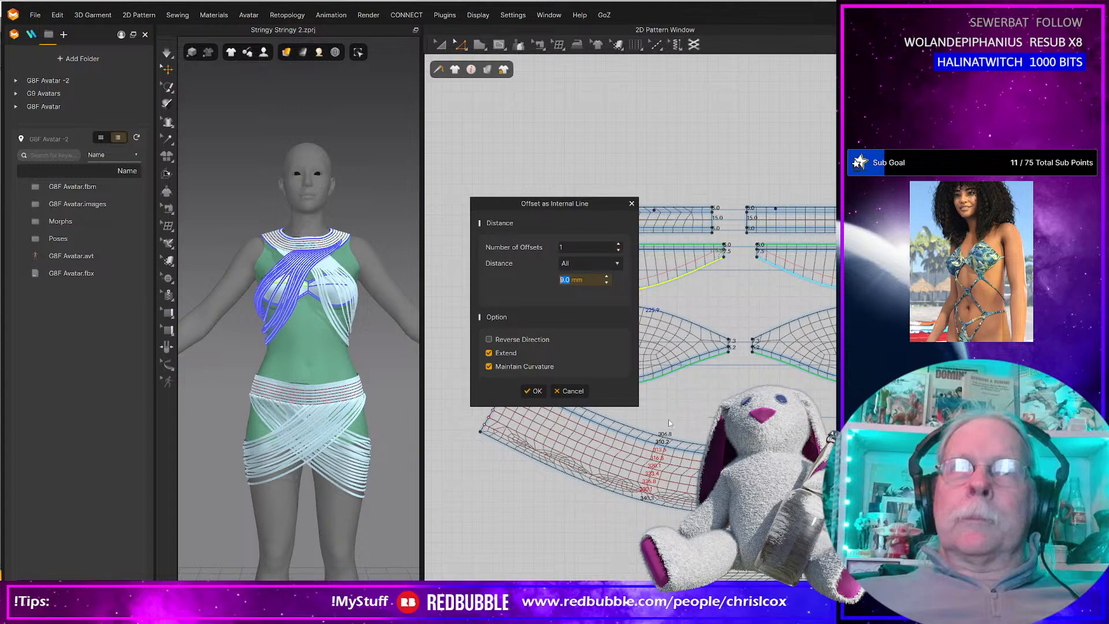
pyautogui.moveTo(563, 208); pyautogui.dragTo(428, 269)
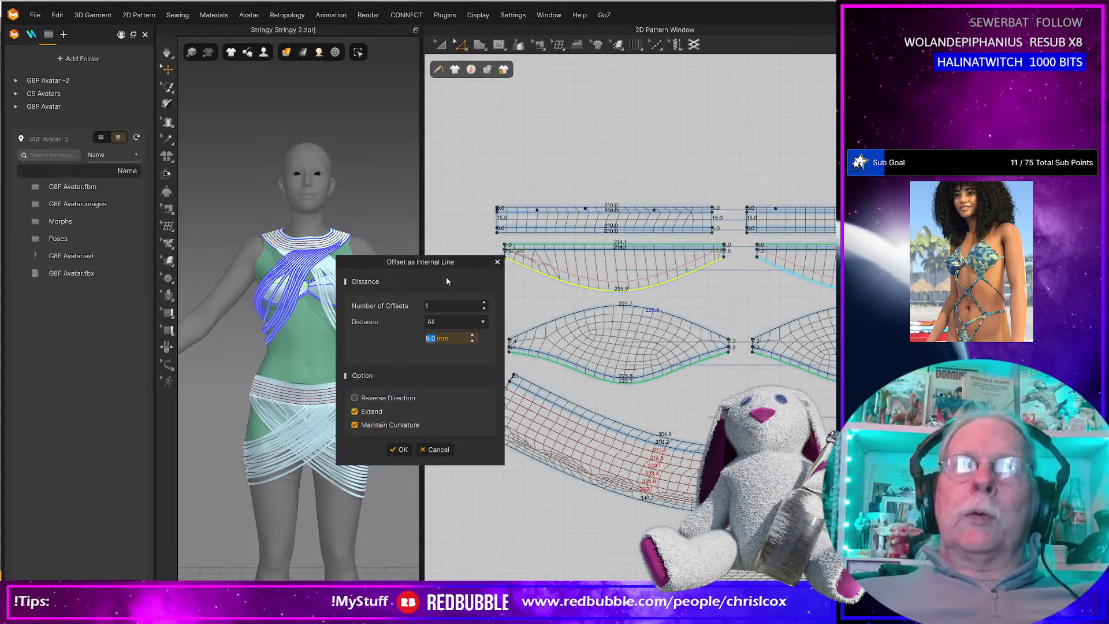
pyautogui.click(484, 303)
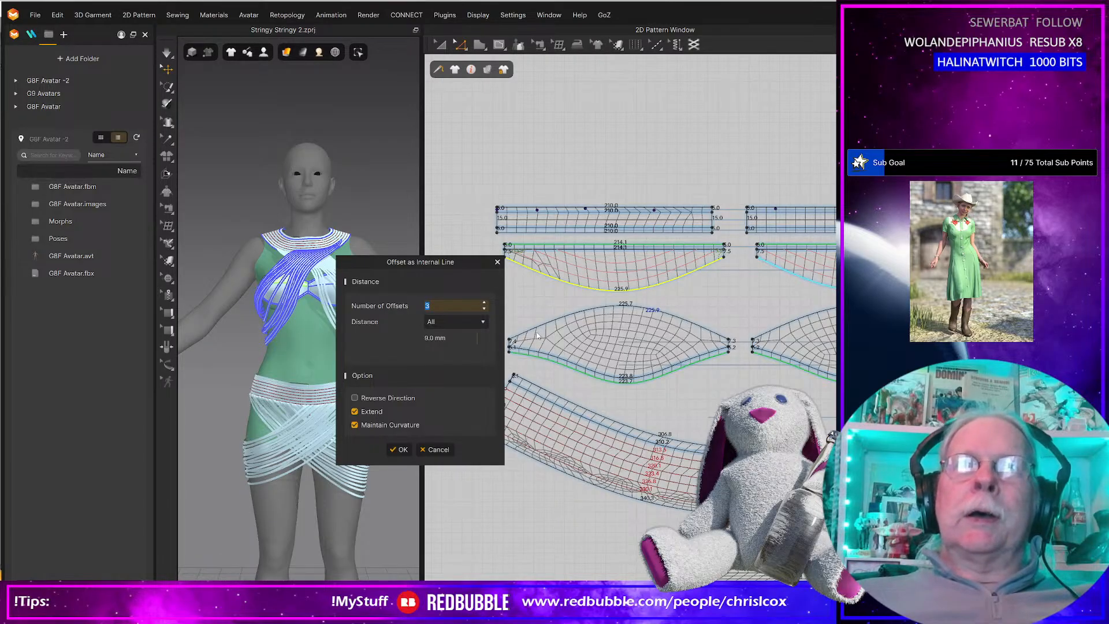
pyautogui.click(409, 450)
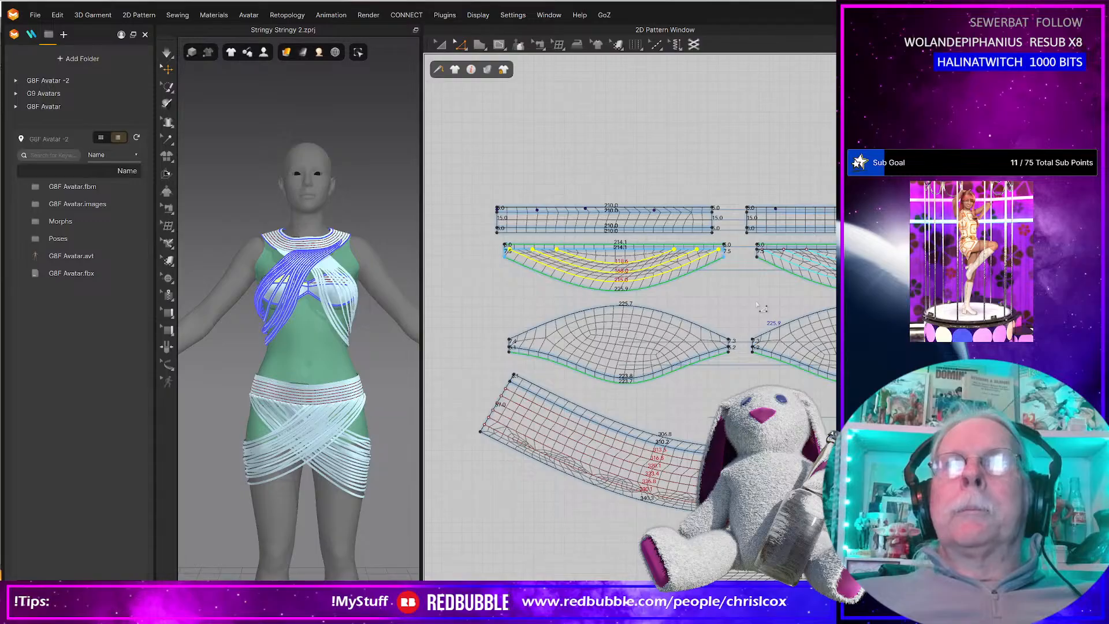
pyautogui.moveTo(755, 300); pyautogui.dragTo(736, 301, button='right')
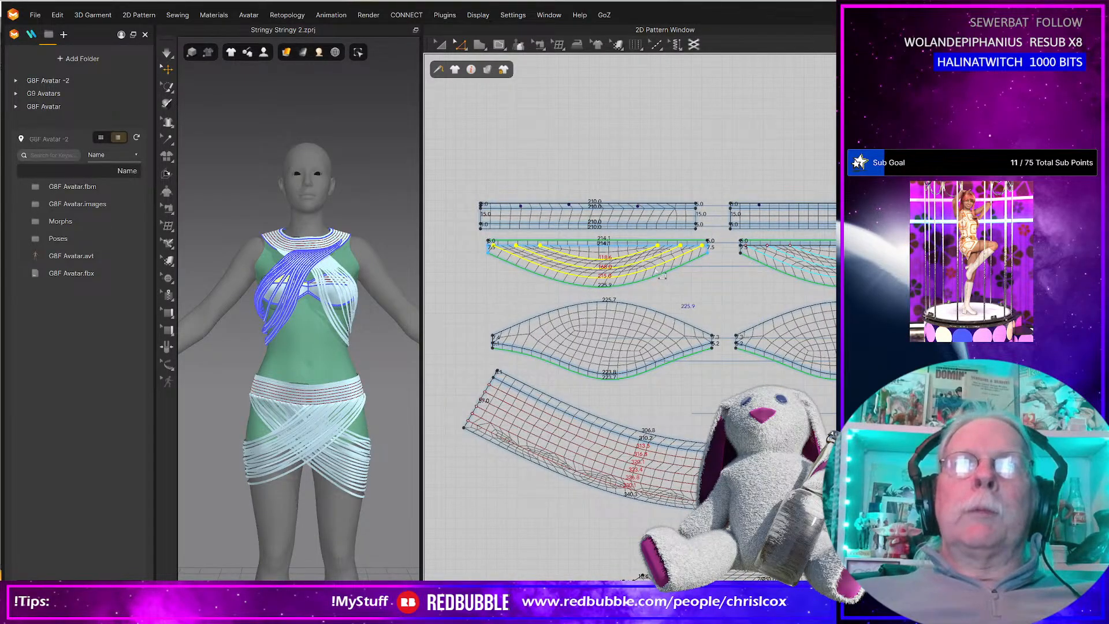
pyautogui.click(685, 296)
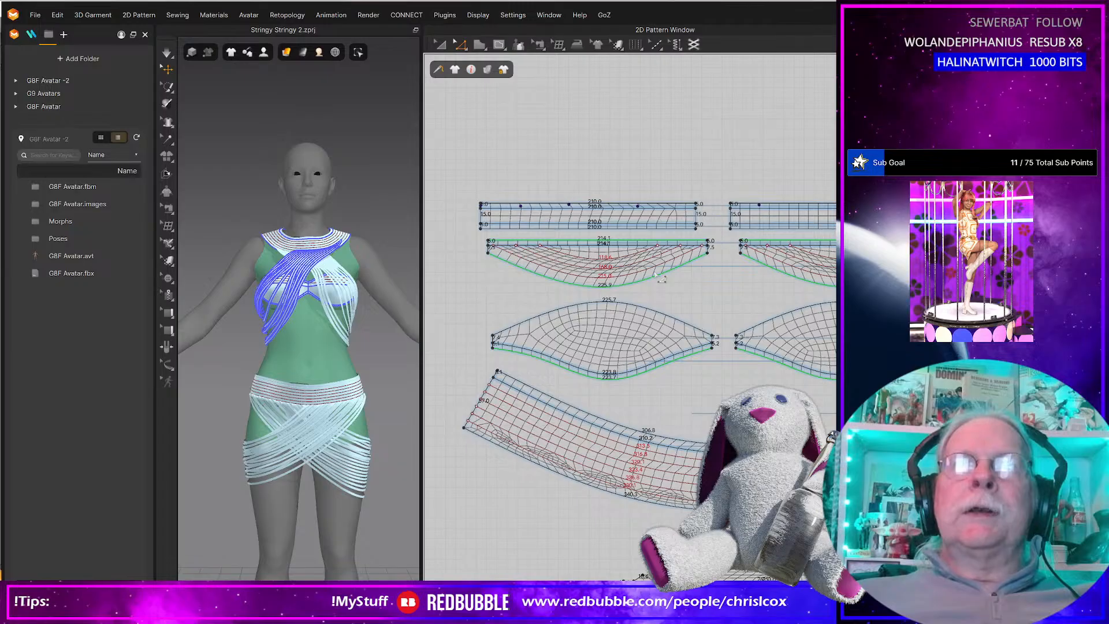
# Undo the three 9 mm internal offset lines on the crescent piece.
pyautogui.scroll(2, 658, 278)
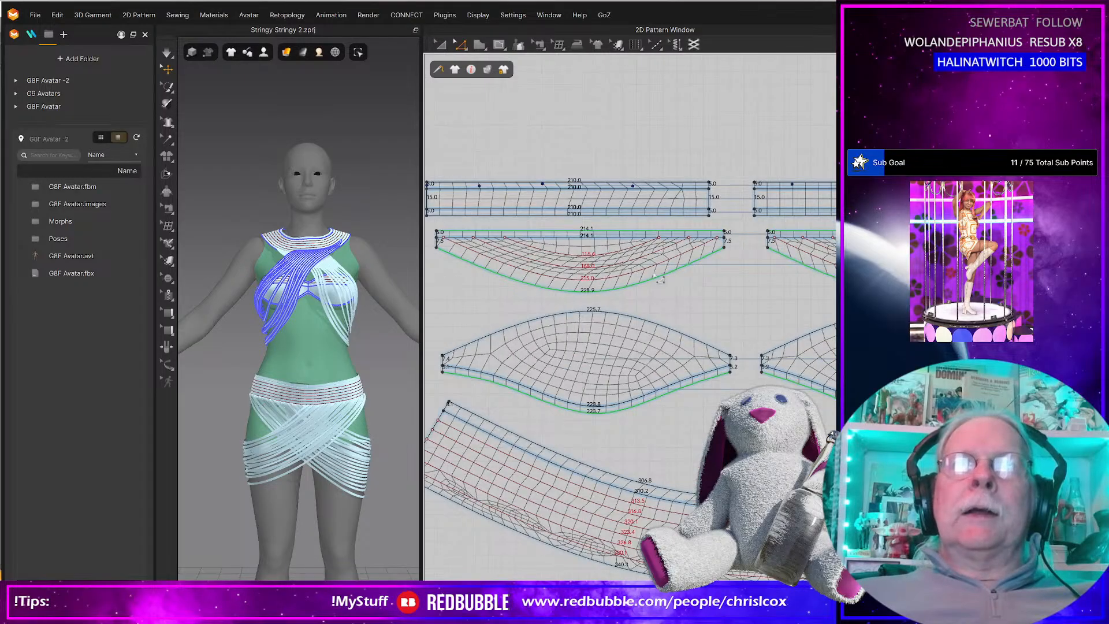
pyautogui.hotkey('ctrl', 'z')
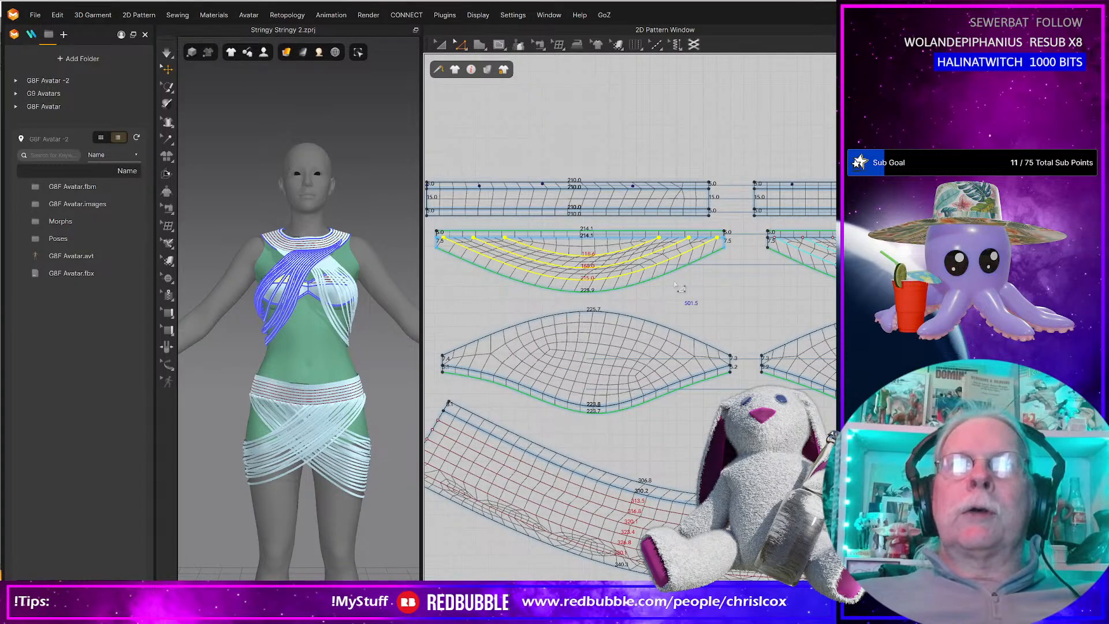
pyautogui.press('Delete')
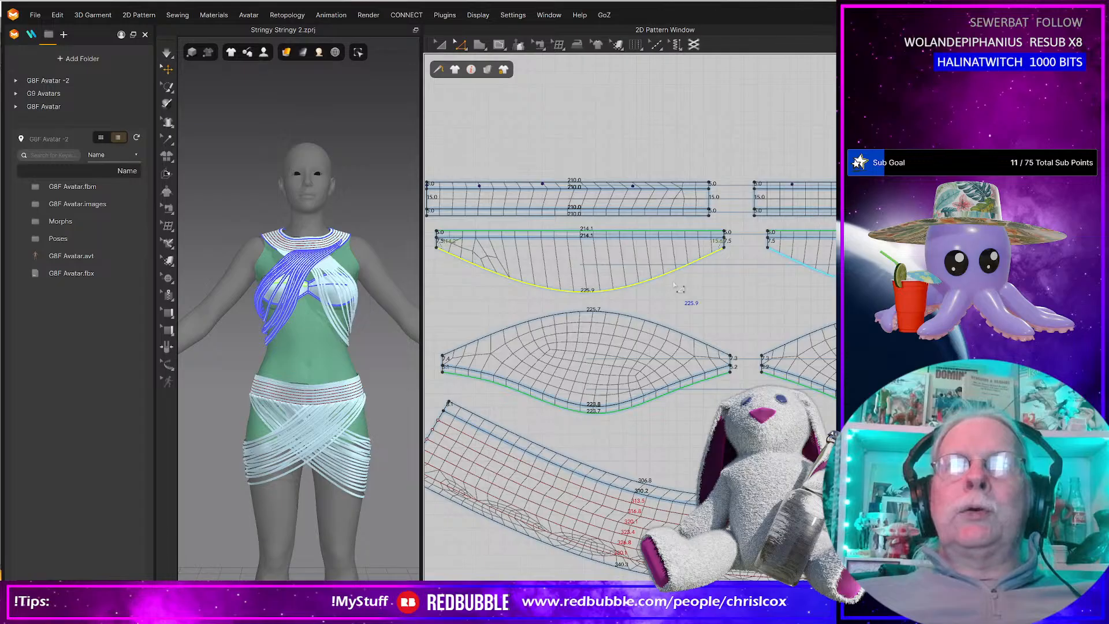
# Try three internal offset lines at 10 mm from the crescent piece's curved edge, examine the mesh, and remove them.
pyautogui.rightClick(637, 284)
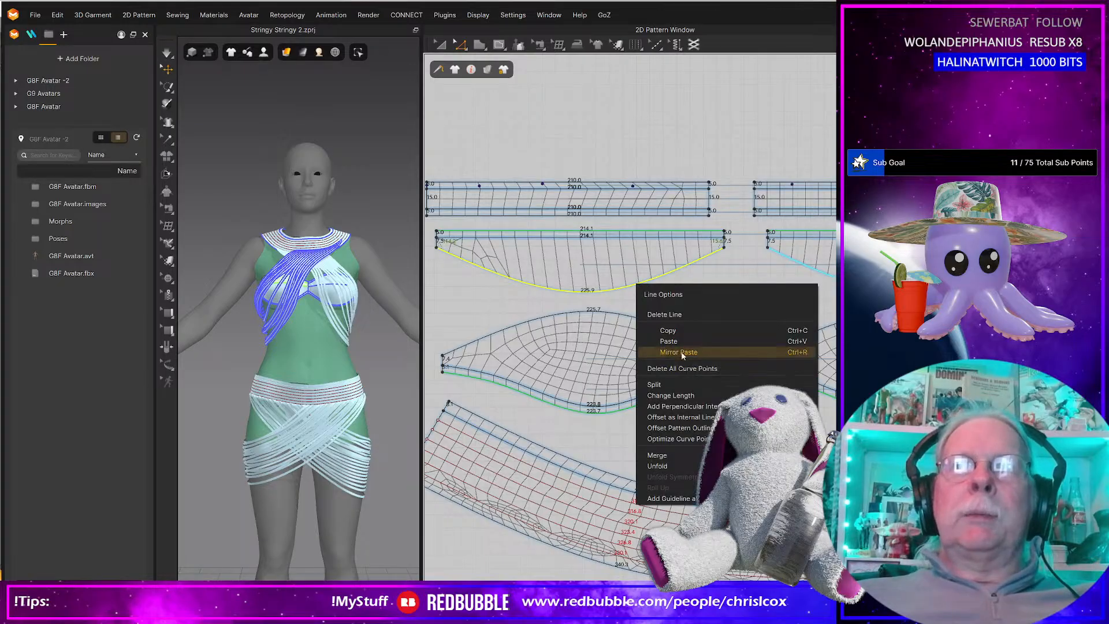
pyautogui.click(683, 417)
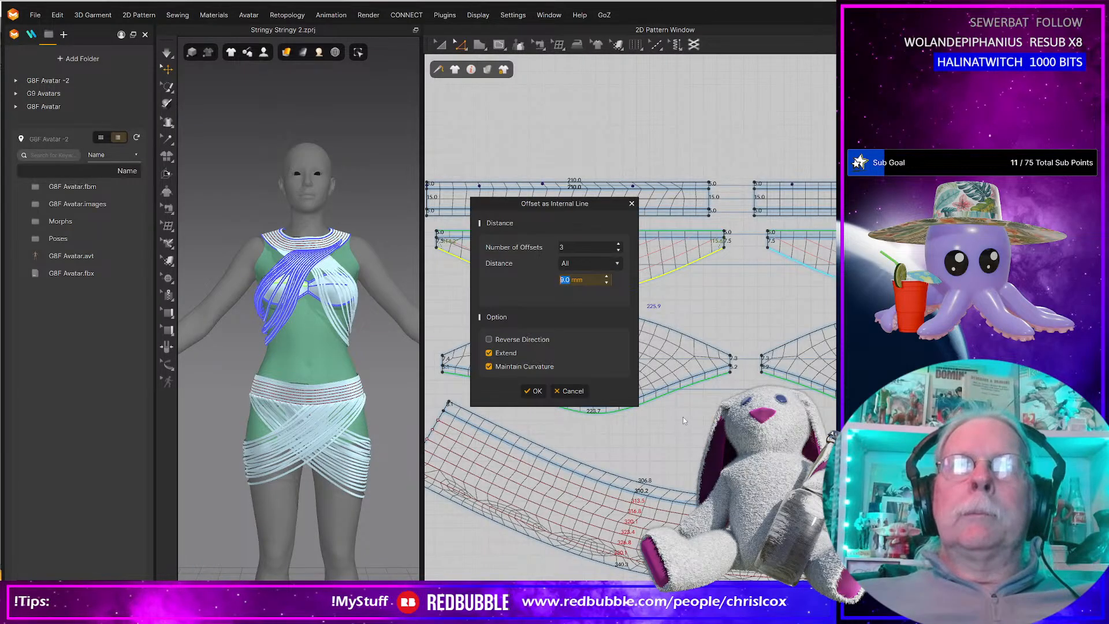
pyautogui.write('10')
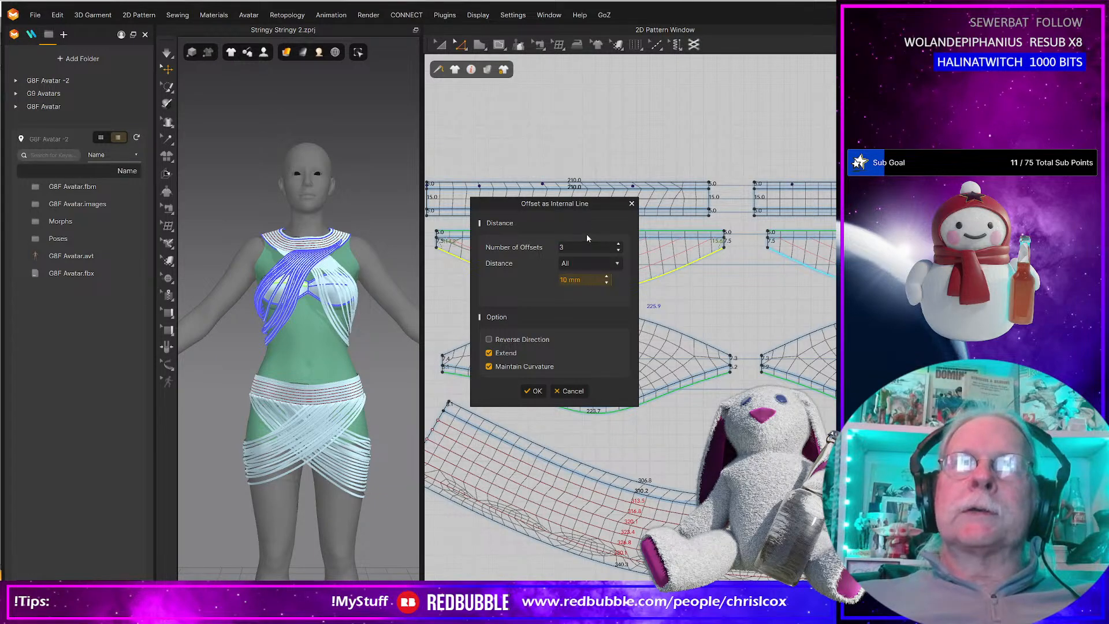
pyautogui.click(532, 391)
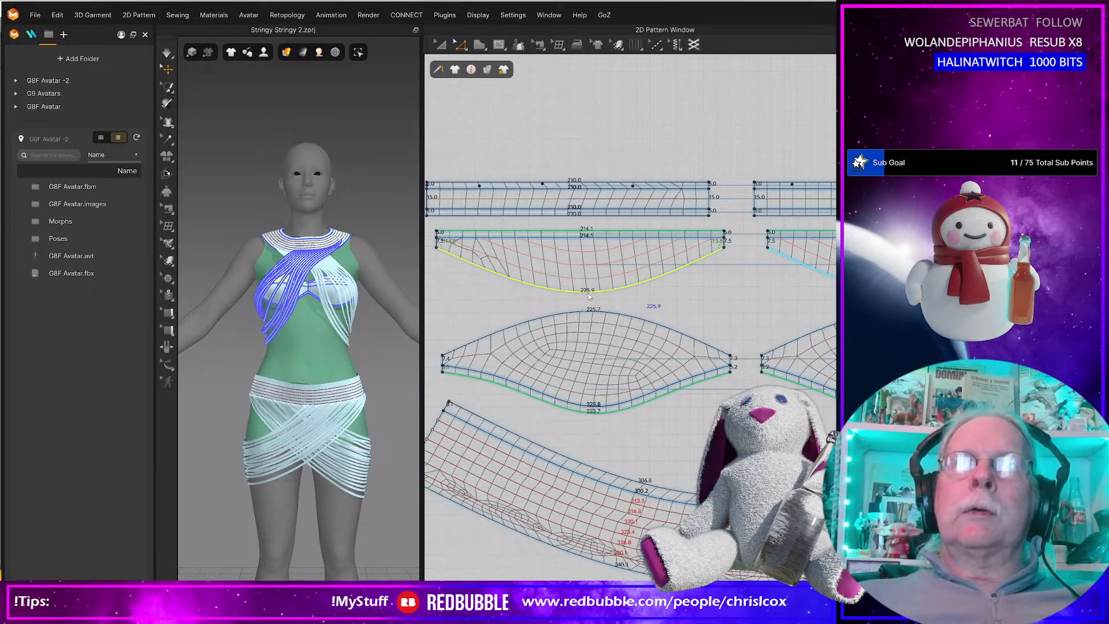
pyautogui.scroll(-2, 662, 295)
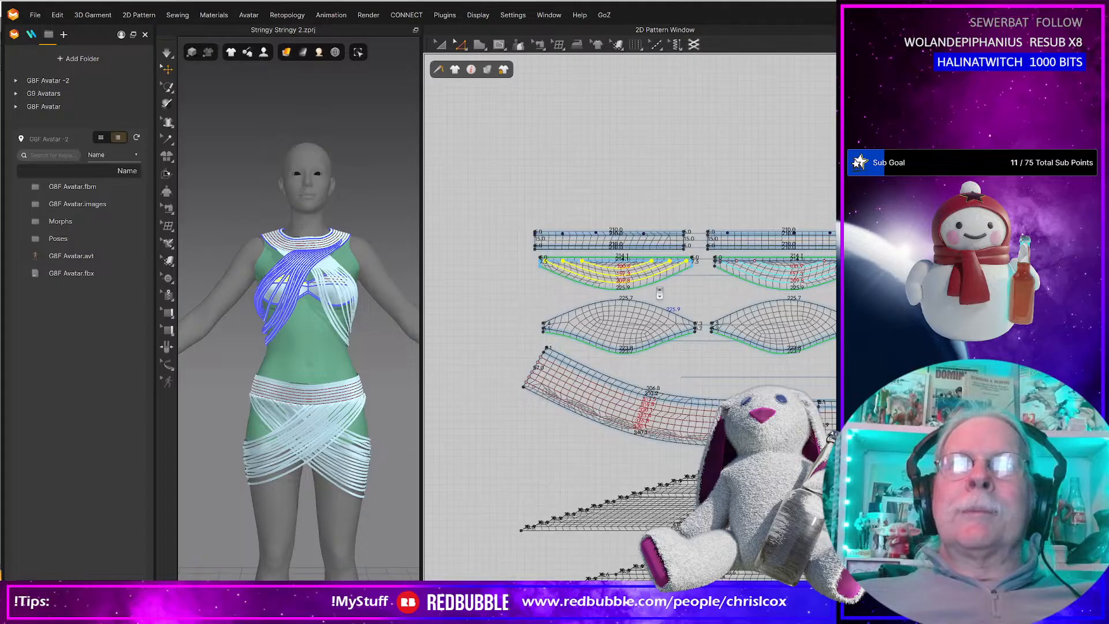
pyautogui.scroll(2, 662, 294)
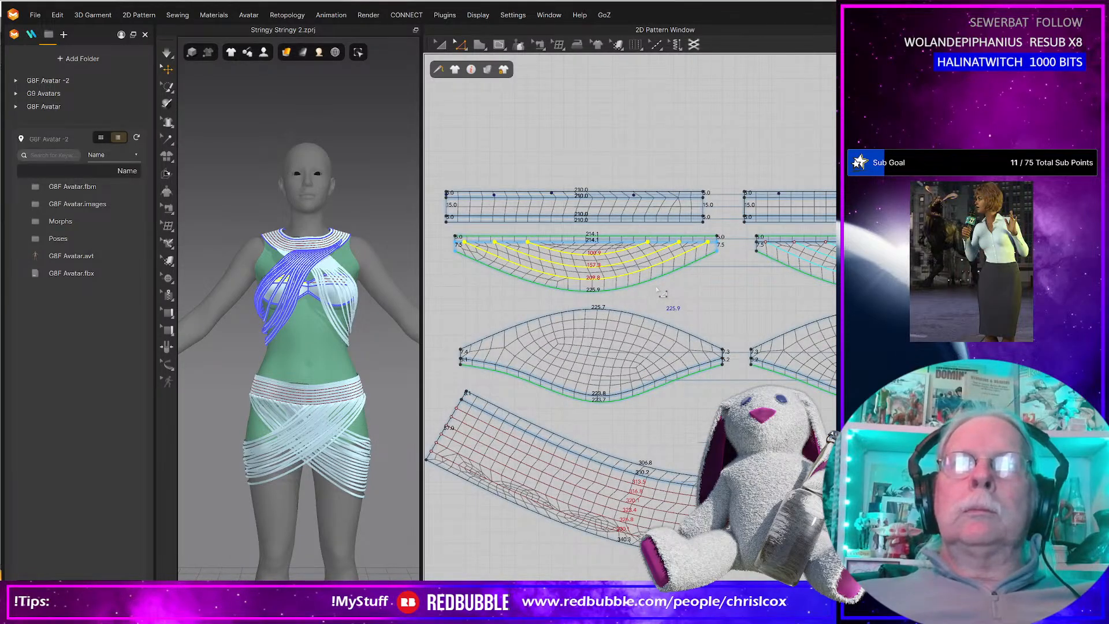
pyautogui.press('Delete')
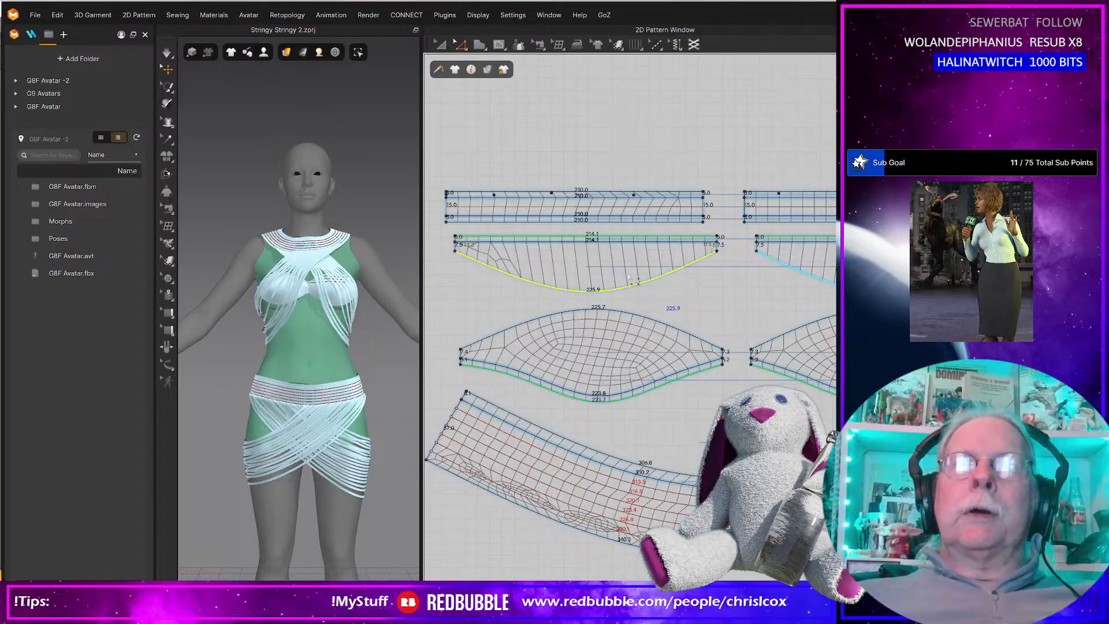
# Try three internal offset lines at 7 mm from the crescent piece's curved edge, and remove them.
pyautogui.rightClick(628, 288)
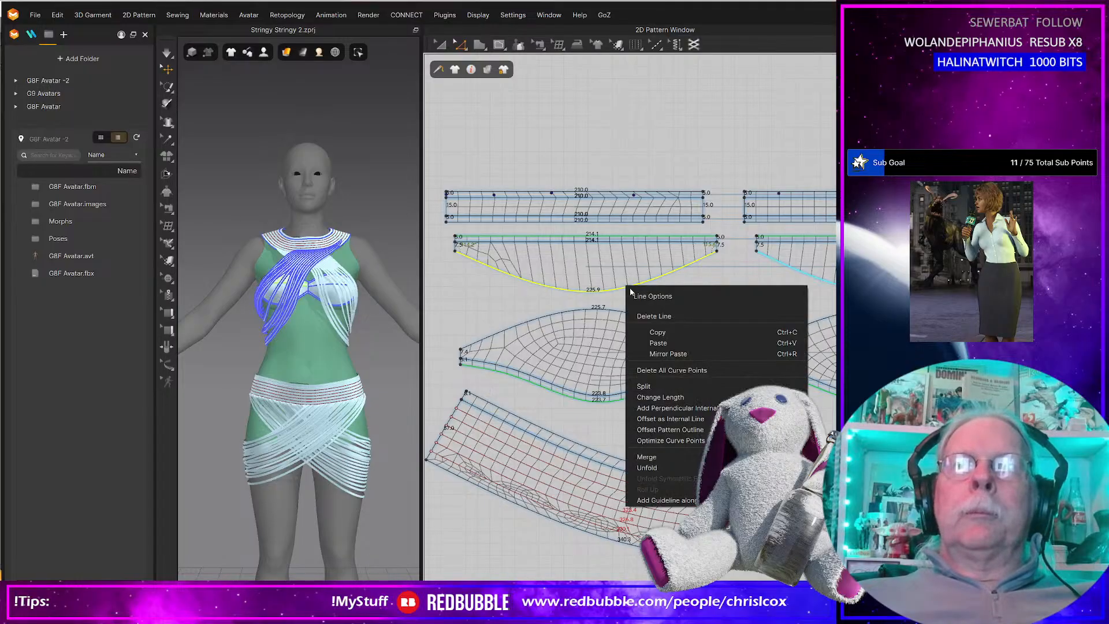
pyautogui.click(670, 418)
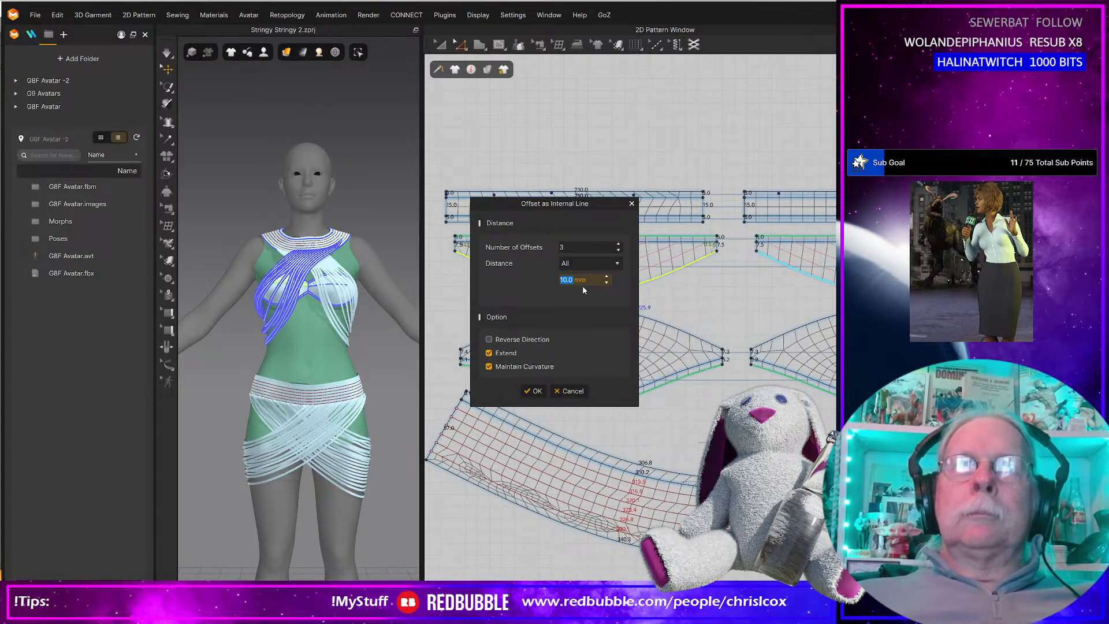
pyautogui.write('7')
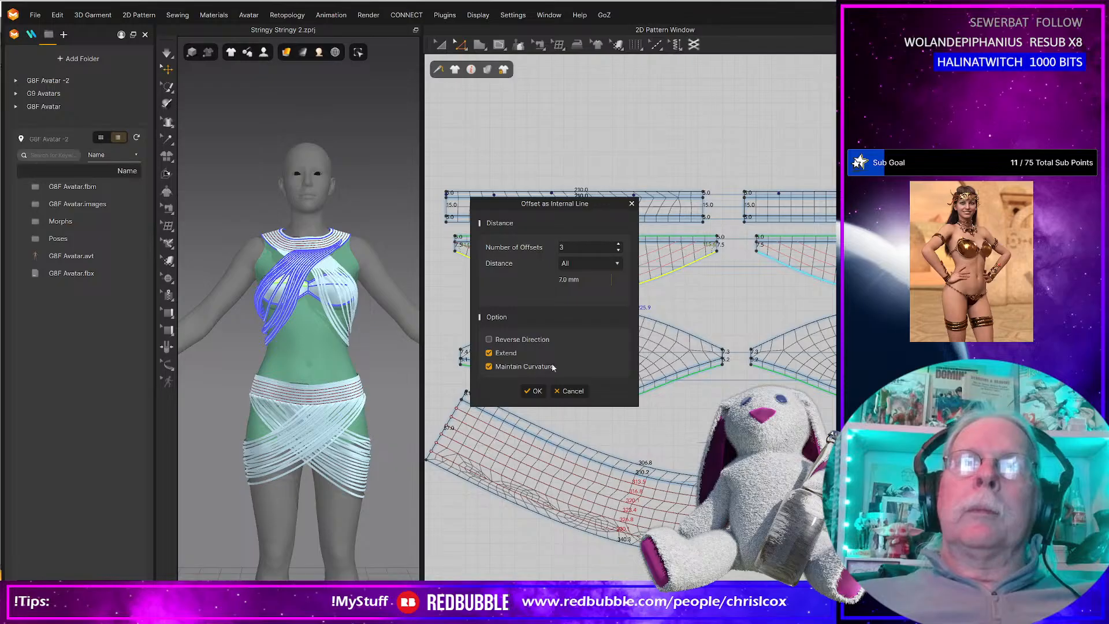
pyautogui.click(534, 391)
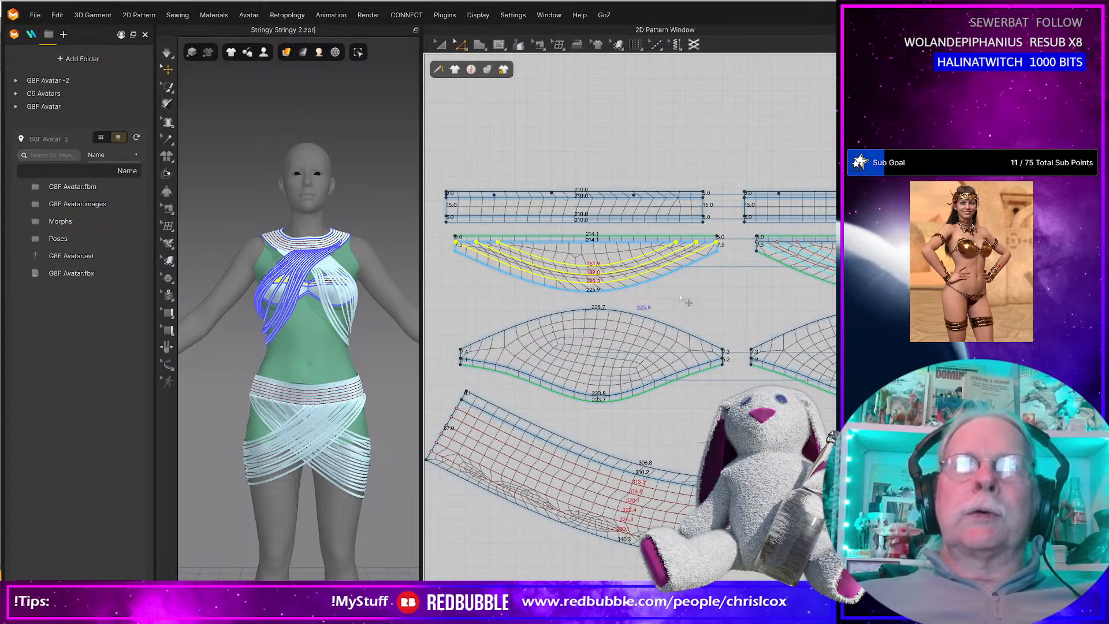
pyautogui.press('Delete')
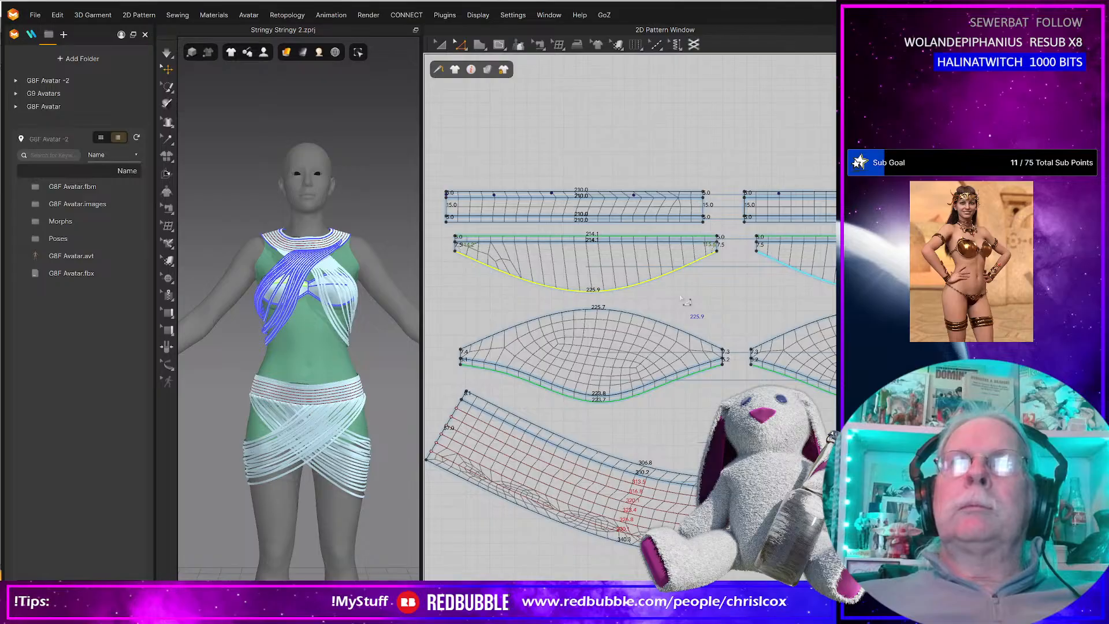
# Offset the crescent piece's curved lower edge as three internal lines spaced 10 mm apart.
pyautogui.rightClick(641, 286)
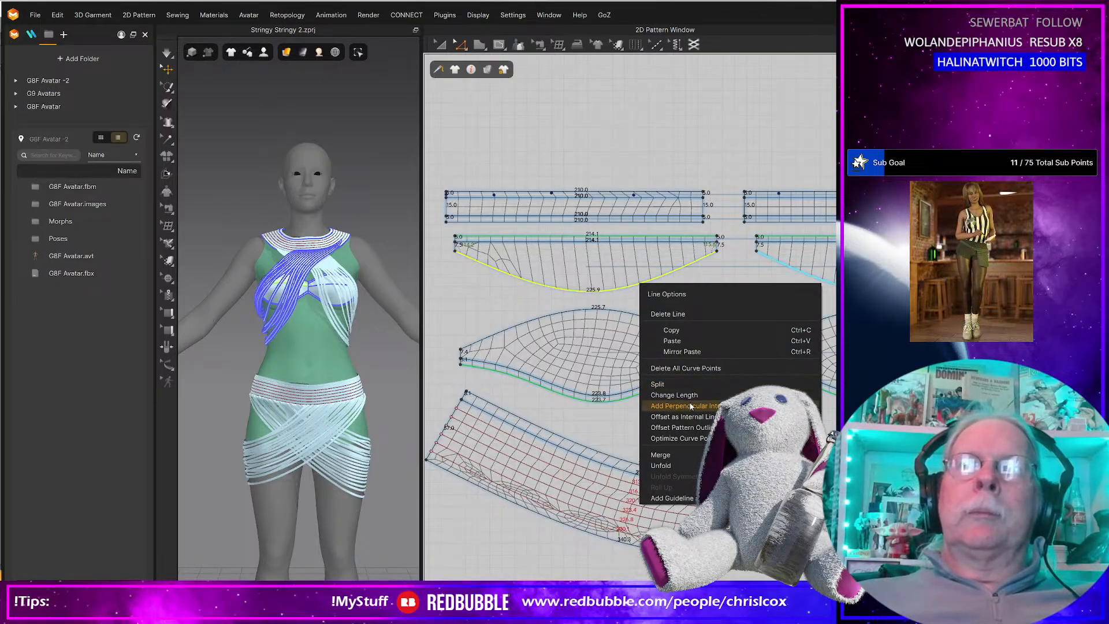
pyautogui.moveTo(692, 408)
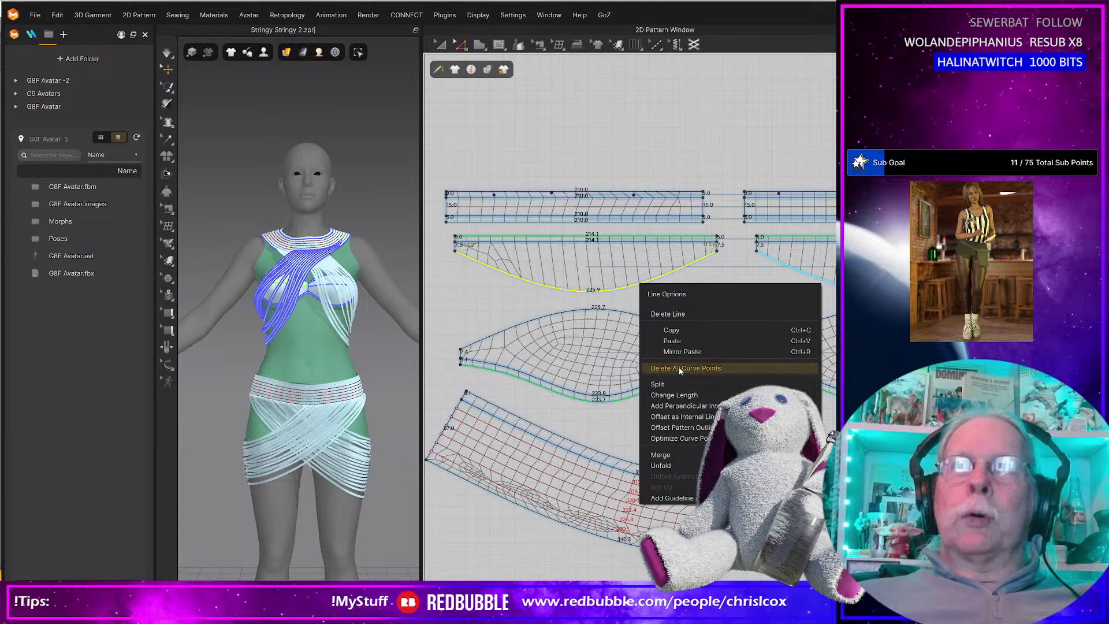
pyautogui.click(693, 417)
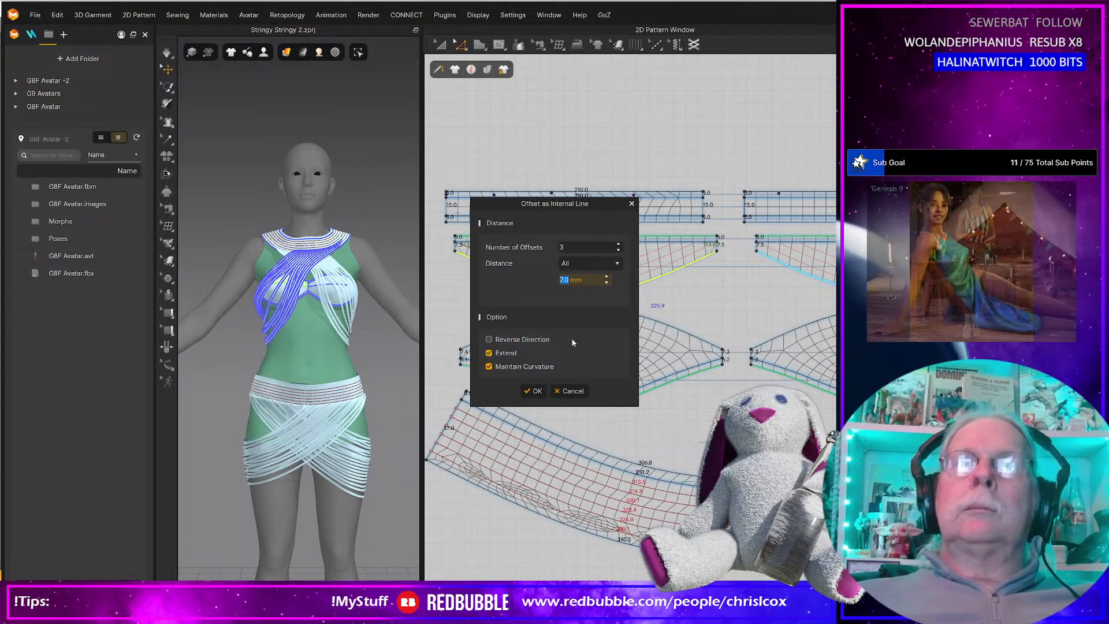
pyautogui.write('10')
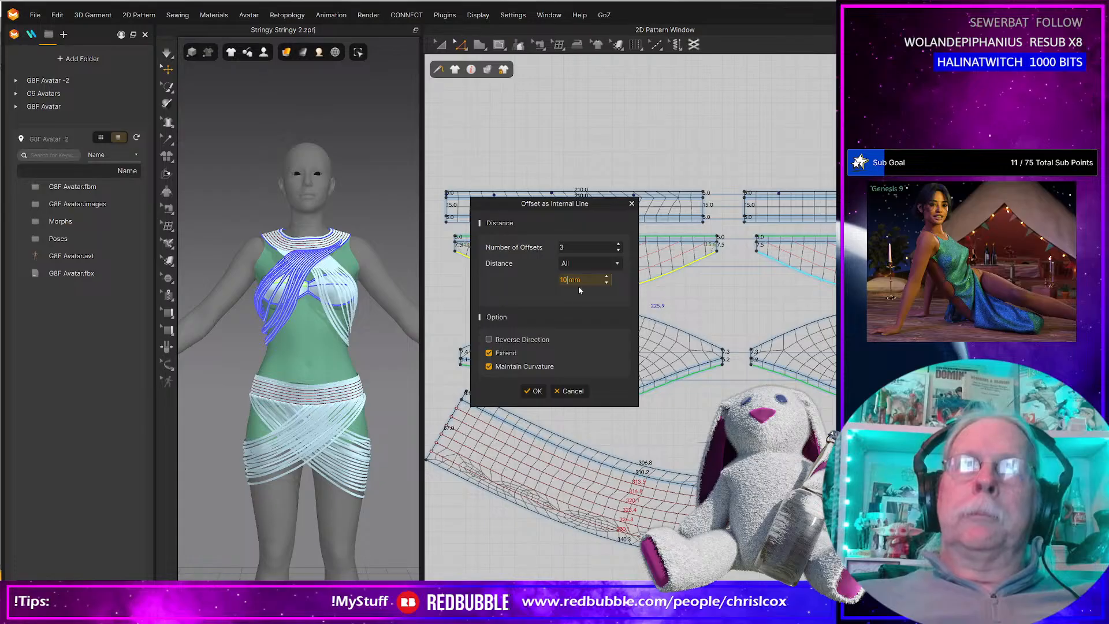
pyautogui.click(534, 392)
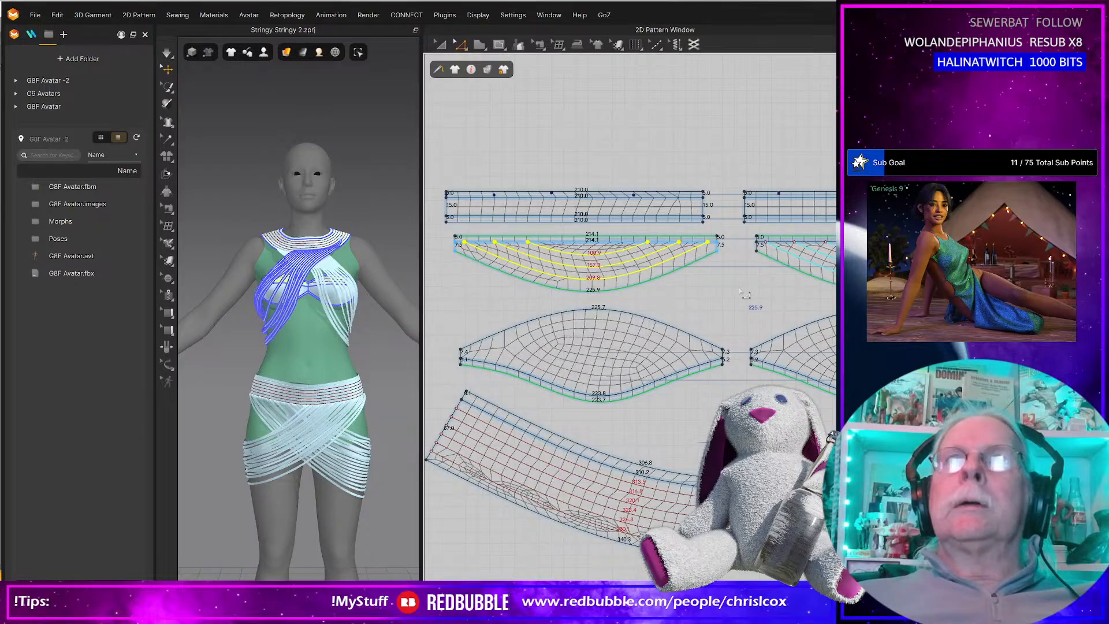
# Select both crescent pieces and briefly simulate the garment, checking the fit around the bust.
pyautogui.click(669, 262)
pyautogui.keyDown('shift'); pyautogui.click(791, 265); pyautogui.keyUp('shift')
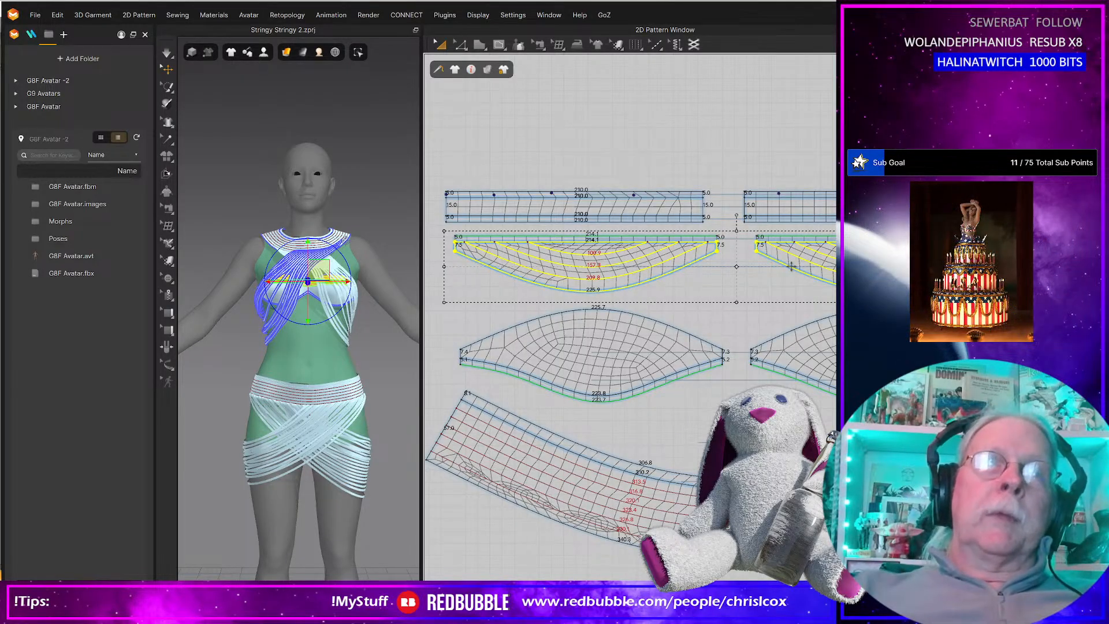
pyautogui.scroll(8, 358, 289)
pyautogui.moveTo(376, 303); pyautogui.dragTo(346, 477, button='right')
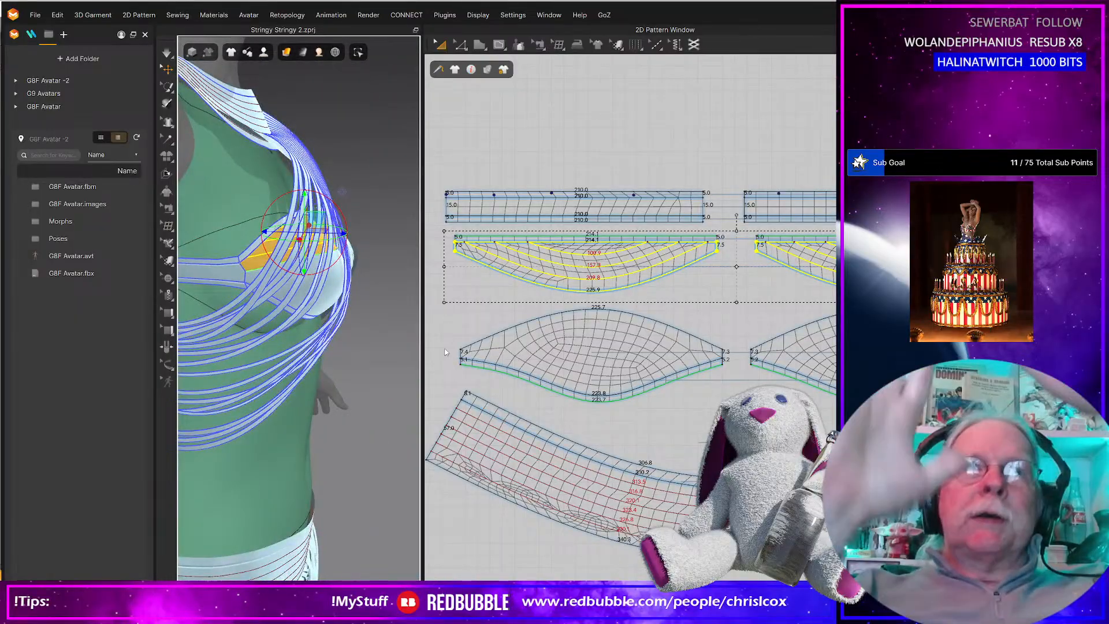
pyautogui.press('space')
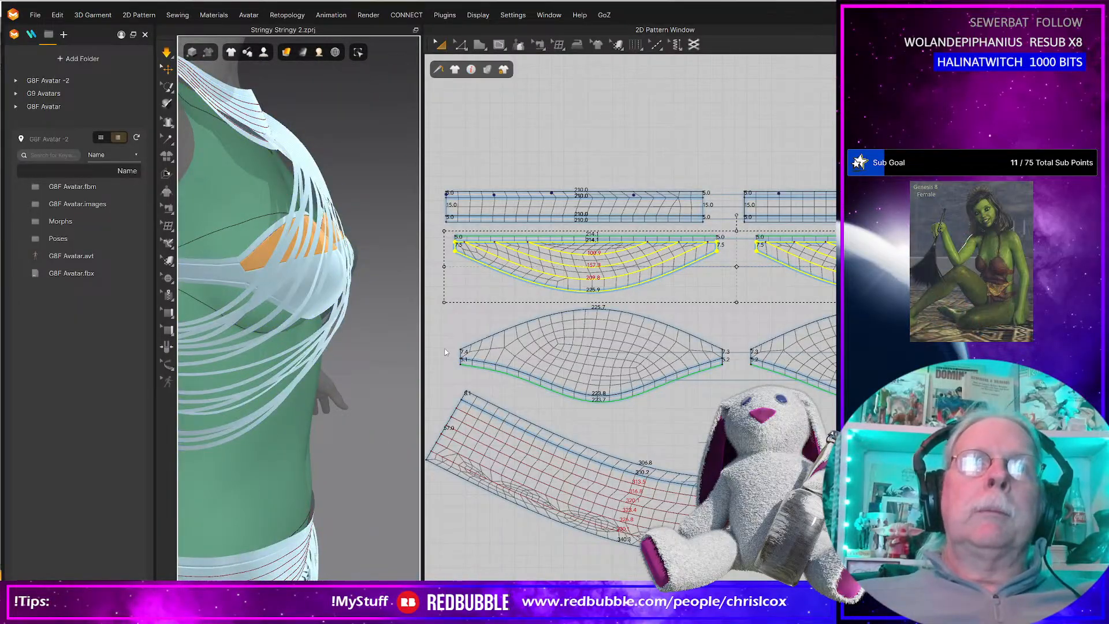
pyautogui.moveTo(409, 335); pyautogui.dragTo(321, 331, button='right')
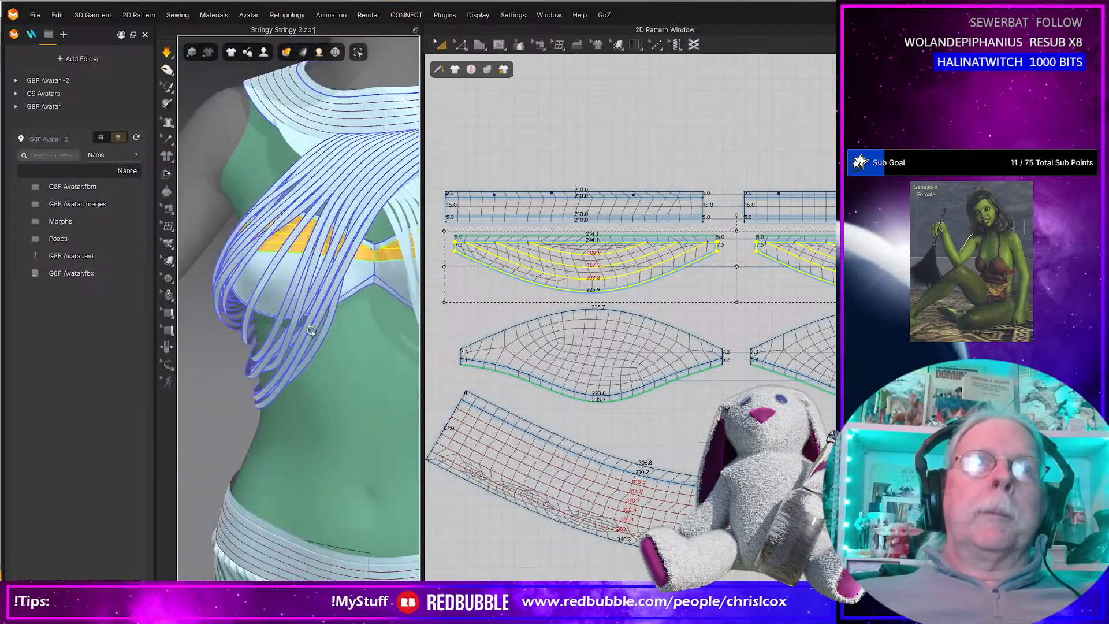
pyautogui.press('space')
# Select all of the garment's pattern pieces and save the project.
pyautogui.scroll(-8, 514, 341)
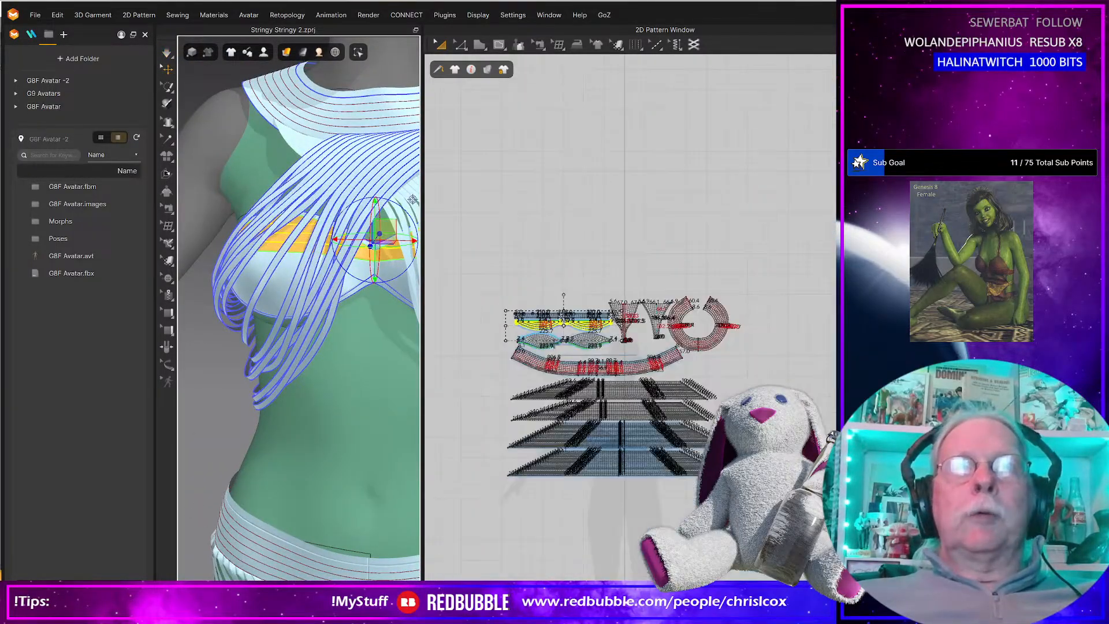
pyautogui.moveTo(495, 266); pyautogui.dragTo(723, 461)
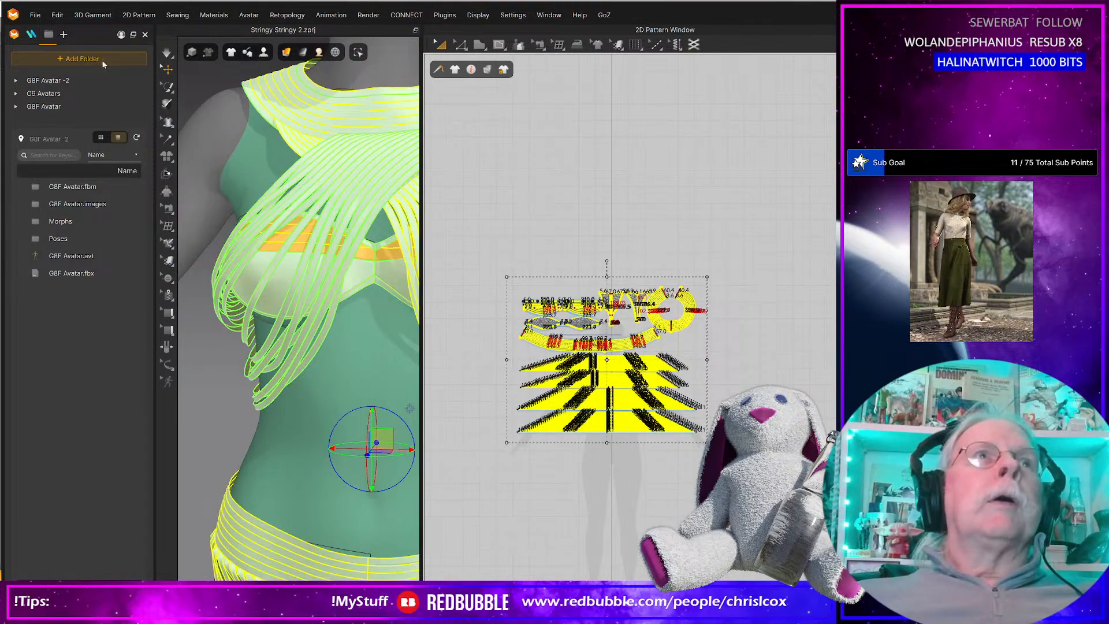
pyautogui.hotkey('ctrl', 's')
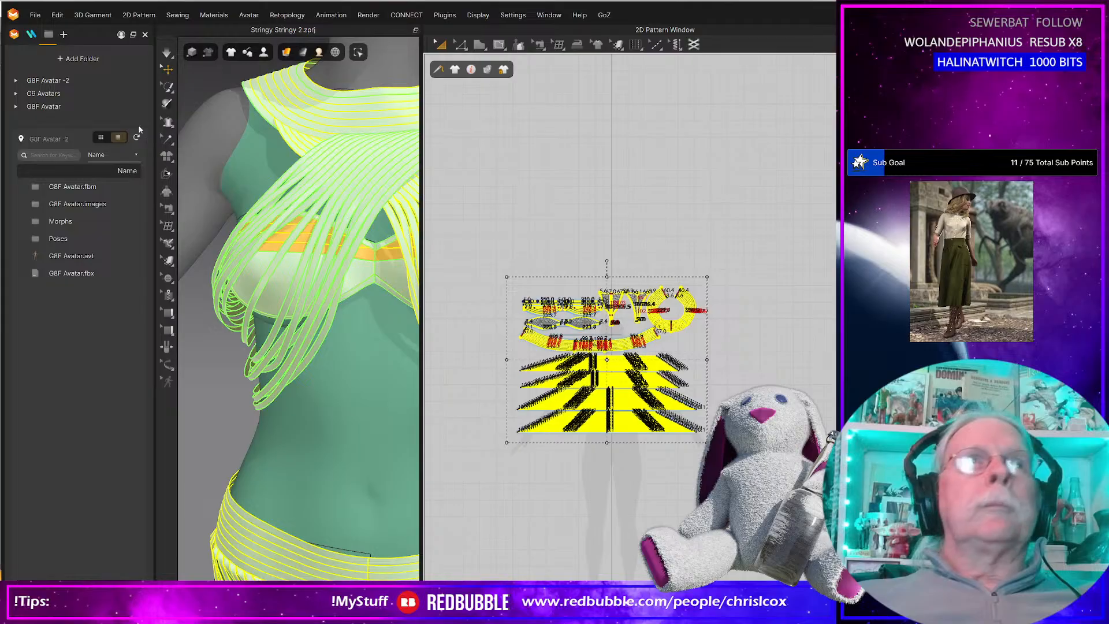
# Export the selected patterns as OBJ, replacing Diamond Drops G9.obj, with the avatar excluded from the unified UV coordinates.
pyautogui.click(38, 16)
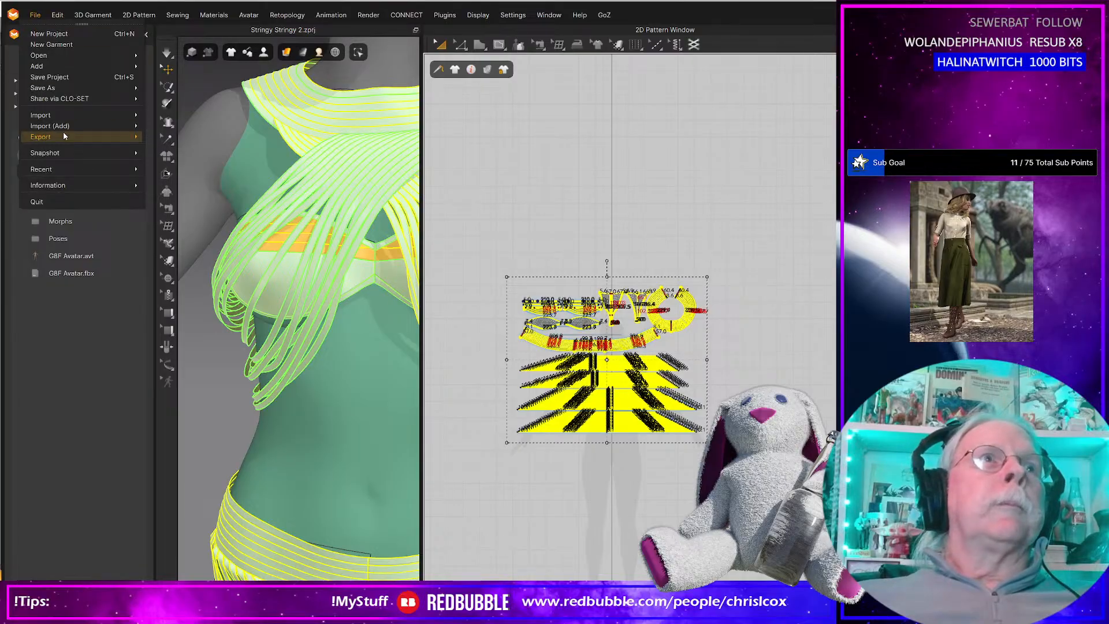
pyautogui.moveTo(64, 131)
pyautogui.click(197, 156)
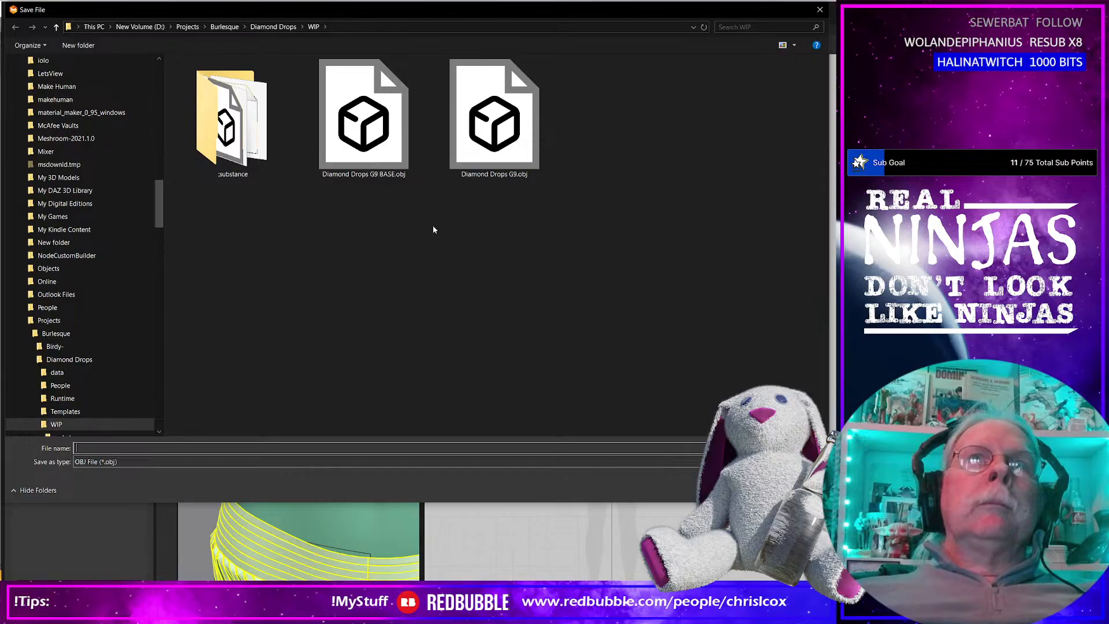
pyautogui.doubleClick(494, 145)
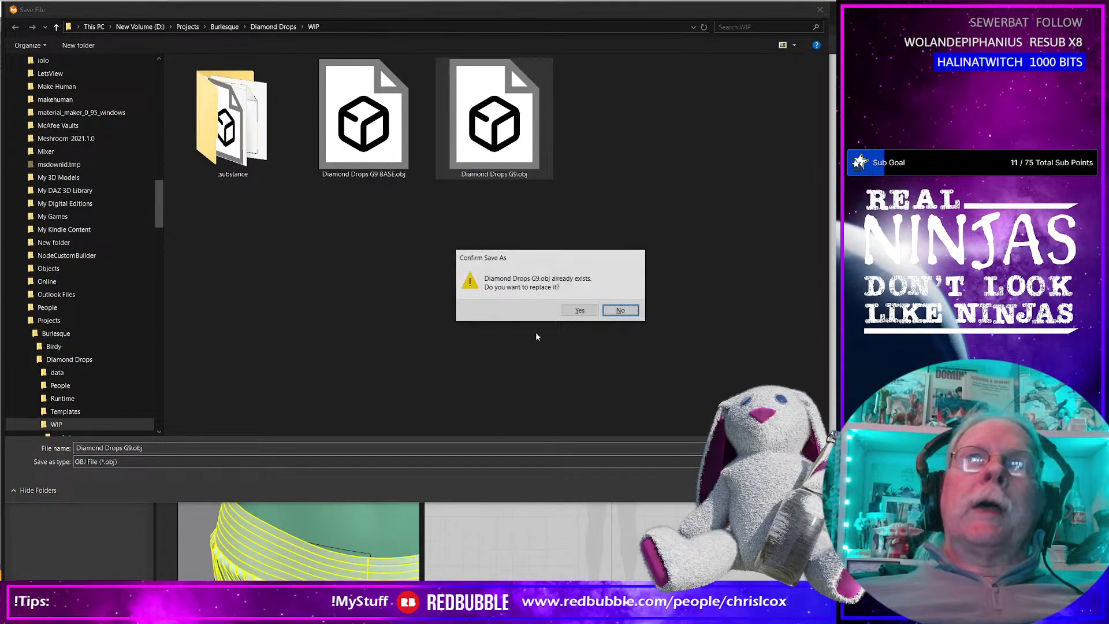
pyautogui.click(578, 312)
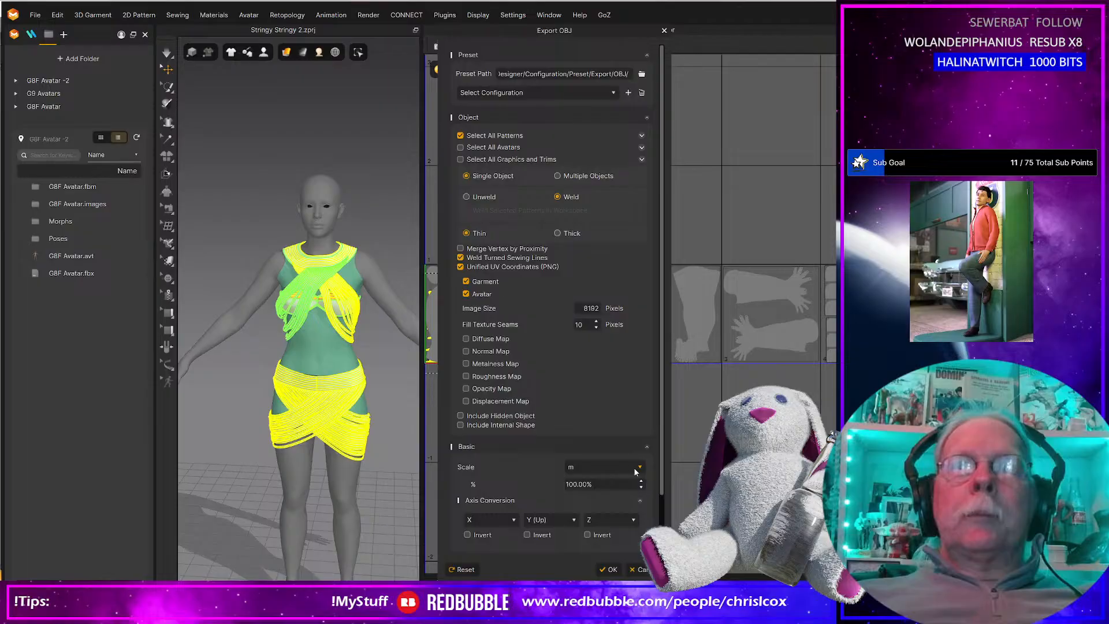
pyautogui.click(466, 294)
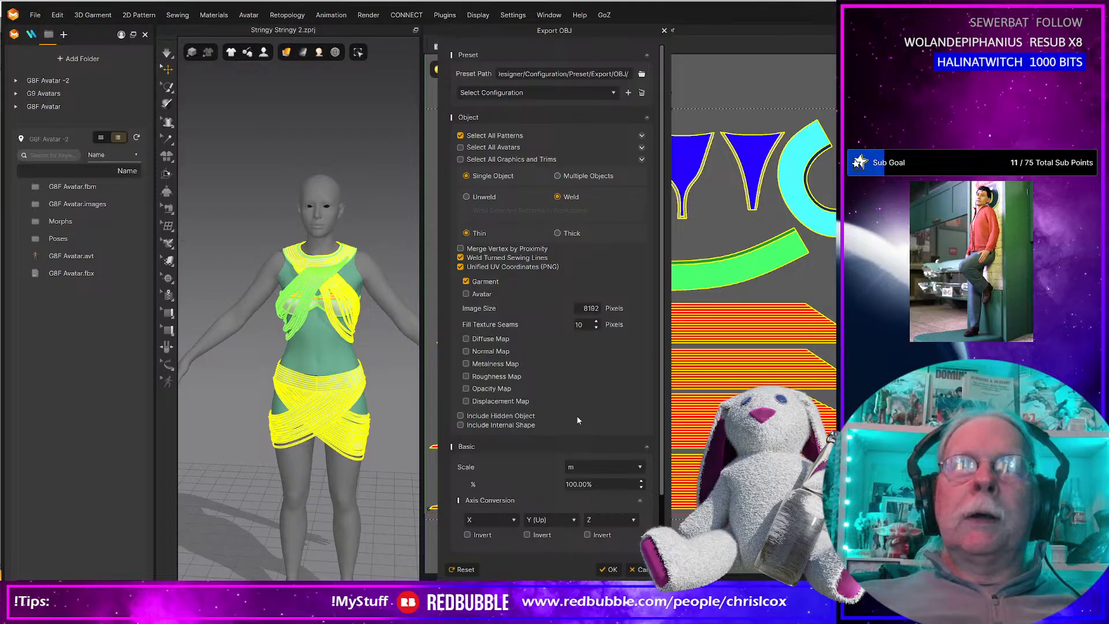
pyautogui.click(611, 570)
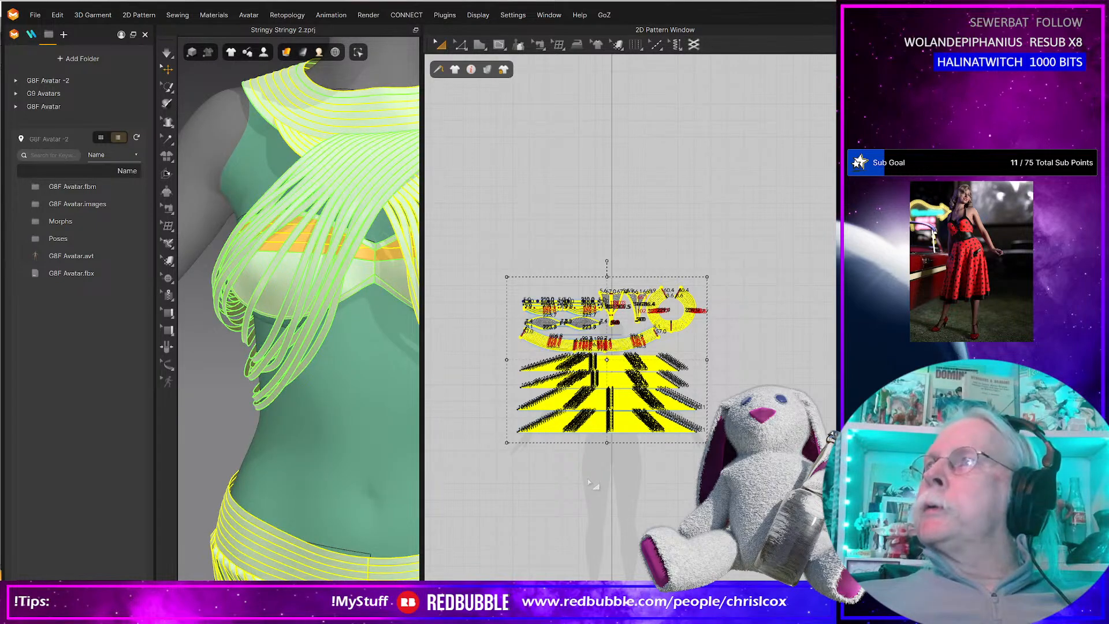
# Switch to Daz Studio and import Diamond Drops G9.obj onto the Genesis 9 figure using the current OBJ import options.
pyautogui.hotkey('alt', 'Tab')
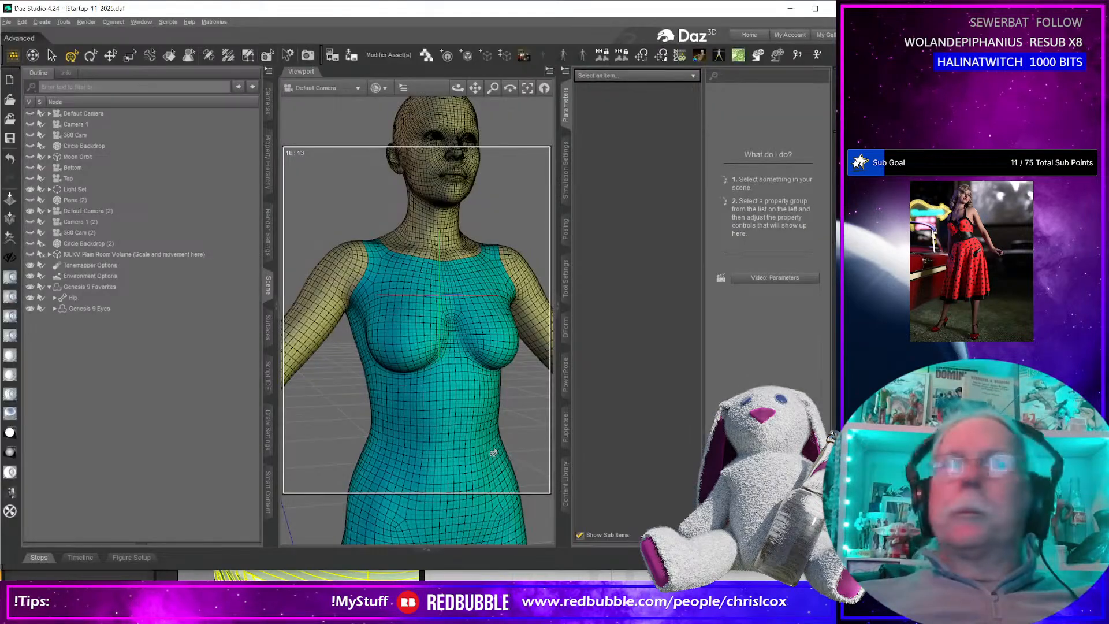
pyautogui.click(463, 433)
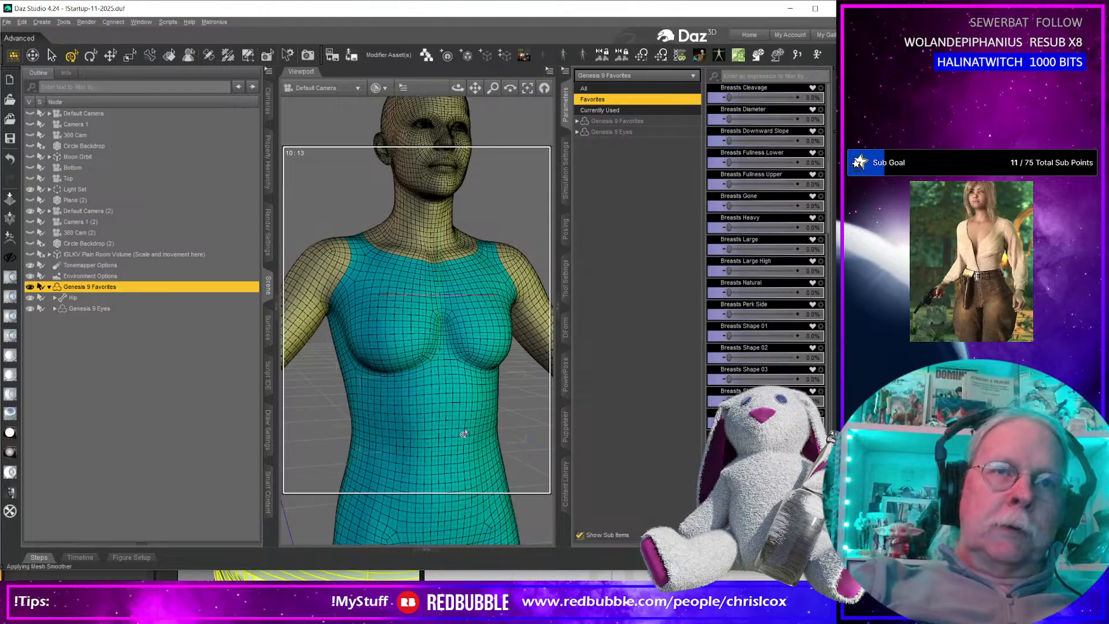
pyautogui.scroll(-10, 464, 433)
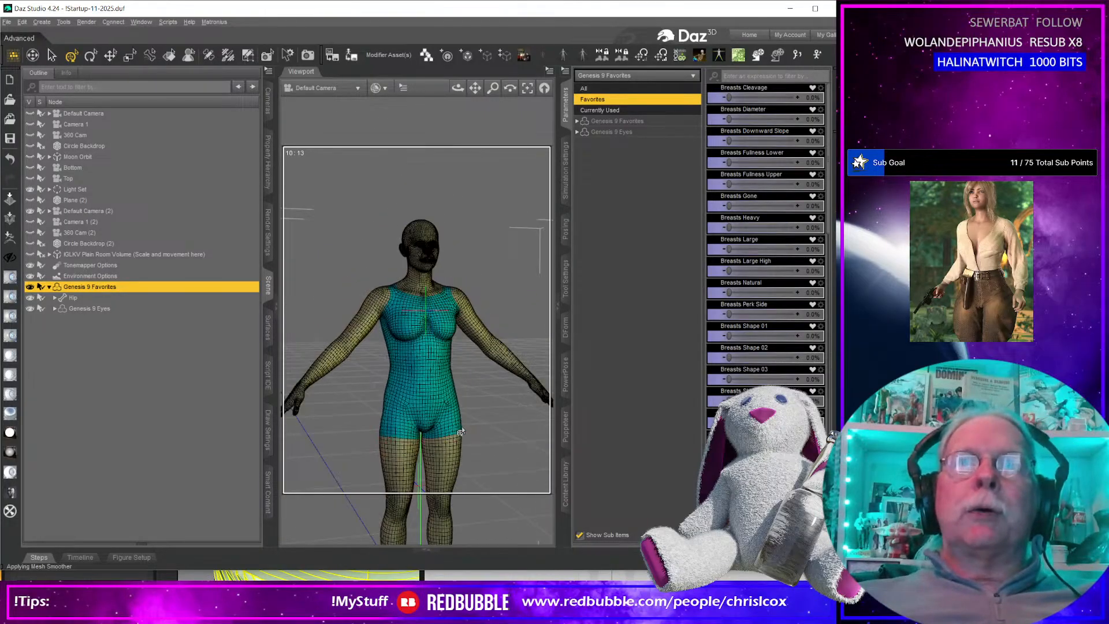
pyautogui.scroll(-2, 474, 436)
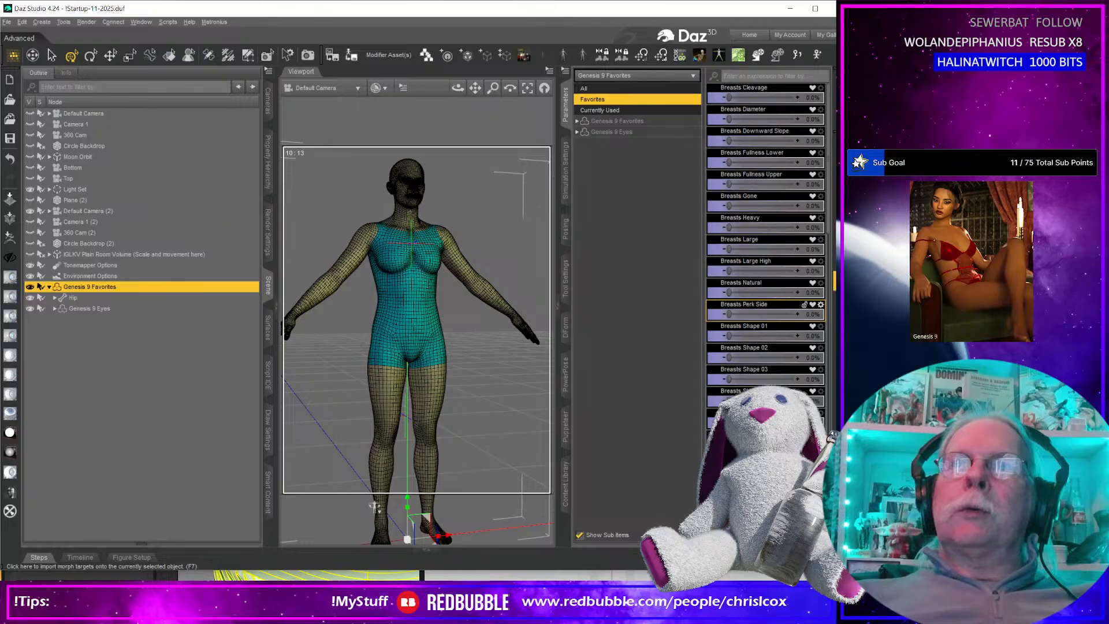
pyautogui.click(840, 300)
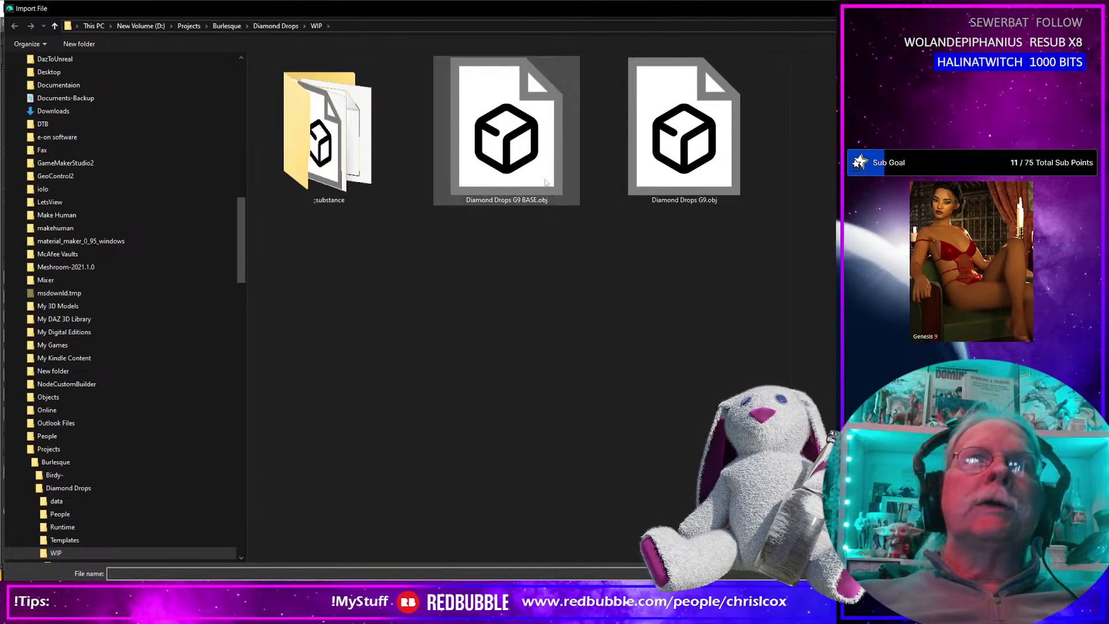
pyautogui.doubleClick(683, 133)
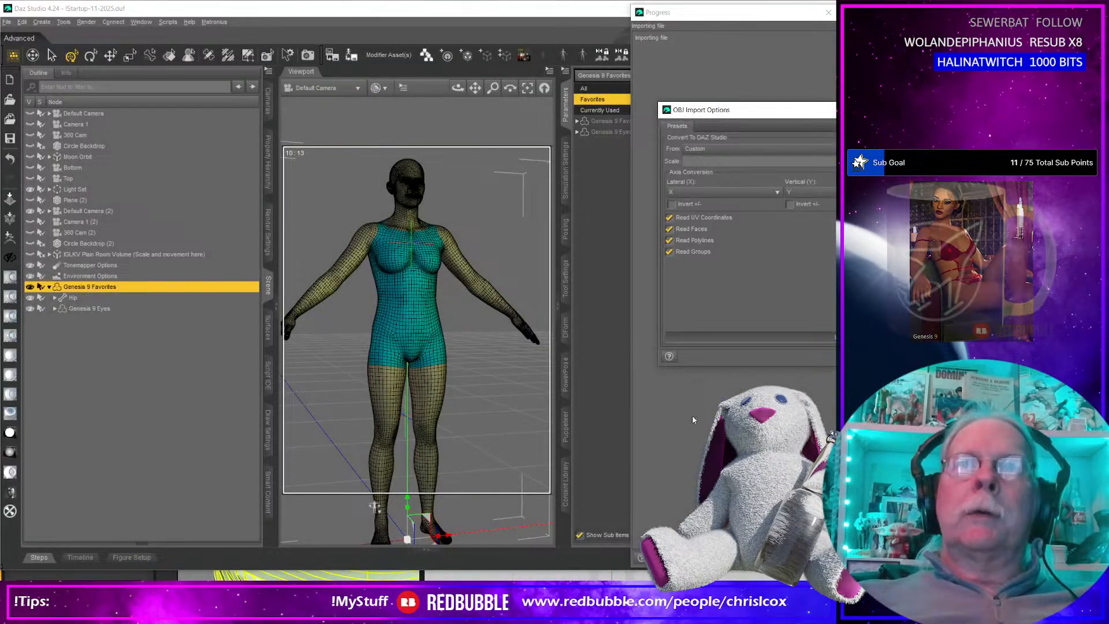
pyautogui.press('Return')
pyautogui.moveTo(495, 426)
pyautogui.mouseDown(button='middle')
pyautogui.moveTo(398, 426)
pyautogui.moveTo(489, 429)
pyautogui.moveTo(482, 413)
pyautogui.moveTo(495, 446)
pyautogui.mouseUp(button='middle')
pyautogui.scroll(2, 489, 429)
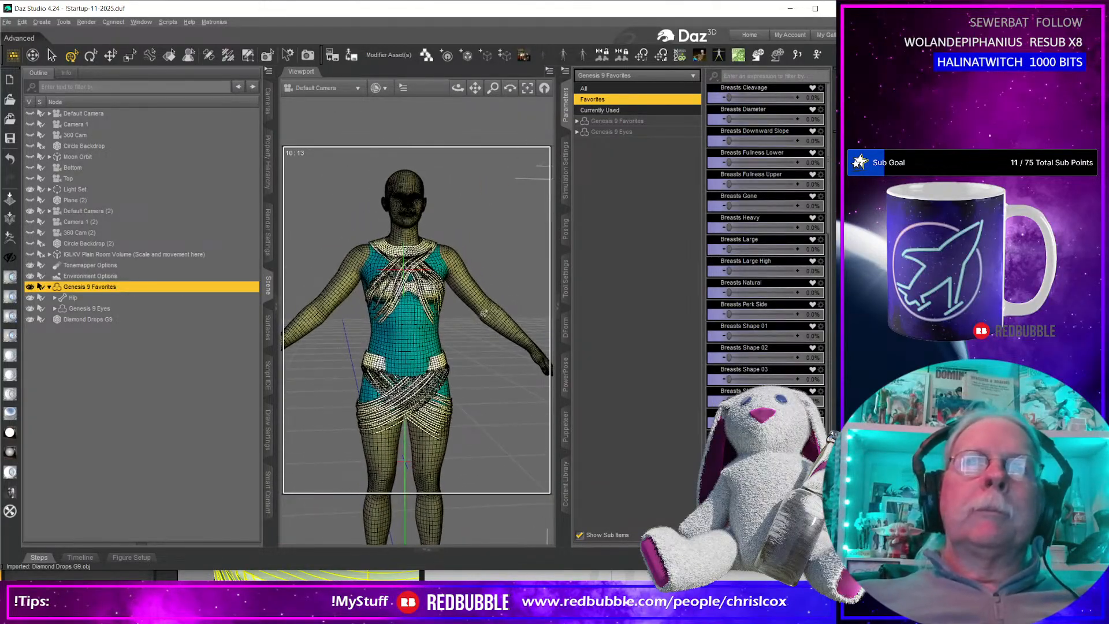
# Run the Transfer Utility from Genesis 9 Favorites to Diamond Drops G9 with the Base/Bodysuit Tight Template projection.
pyautogui.click(483, 310)
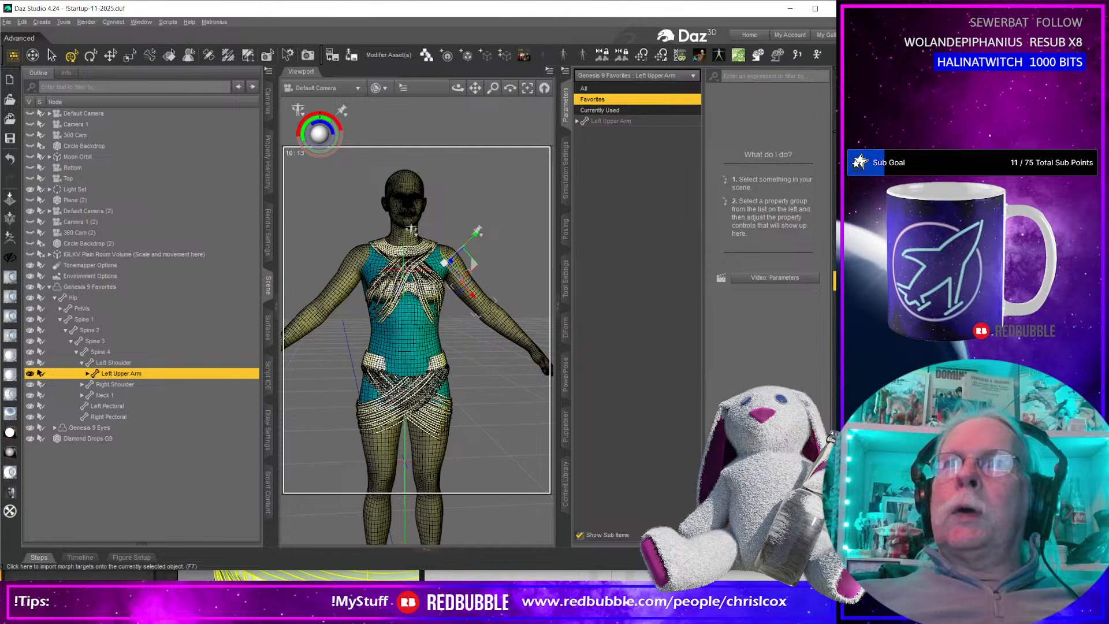
pyautogui.click(840, 262)
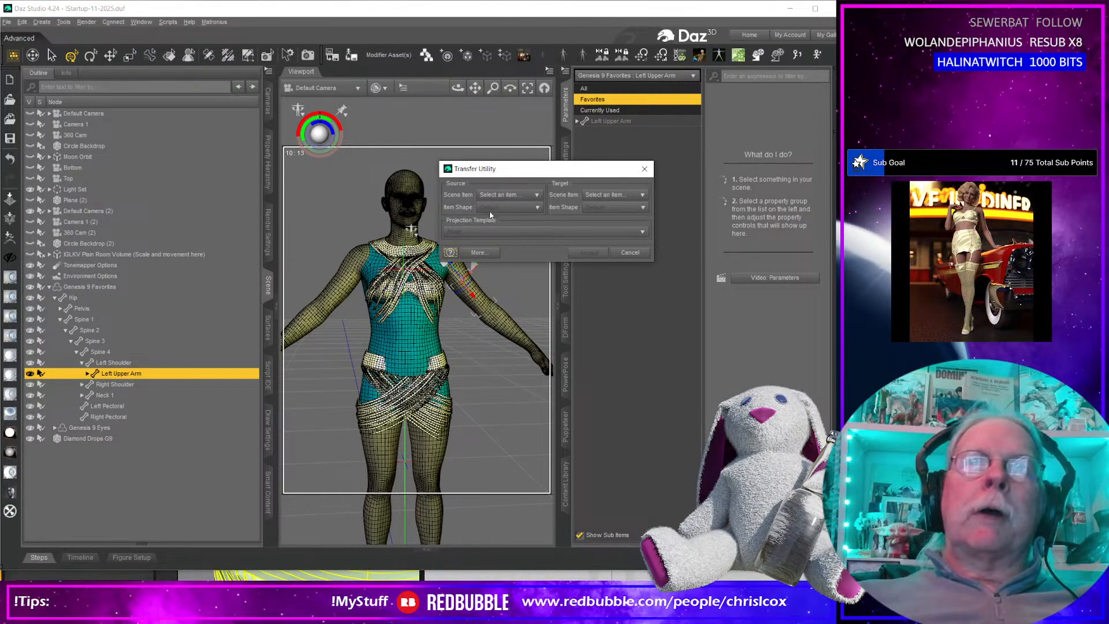
pyautogui.click(501, 195)
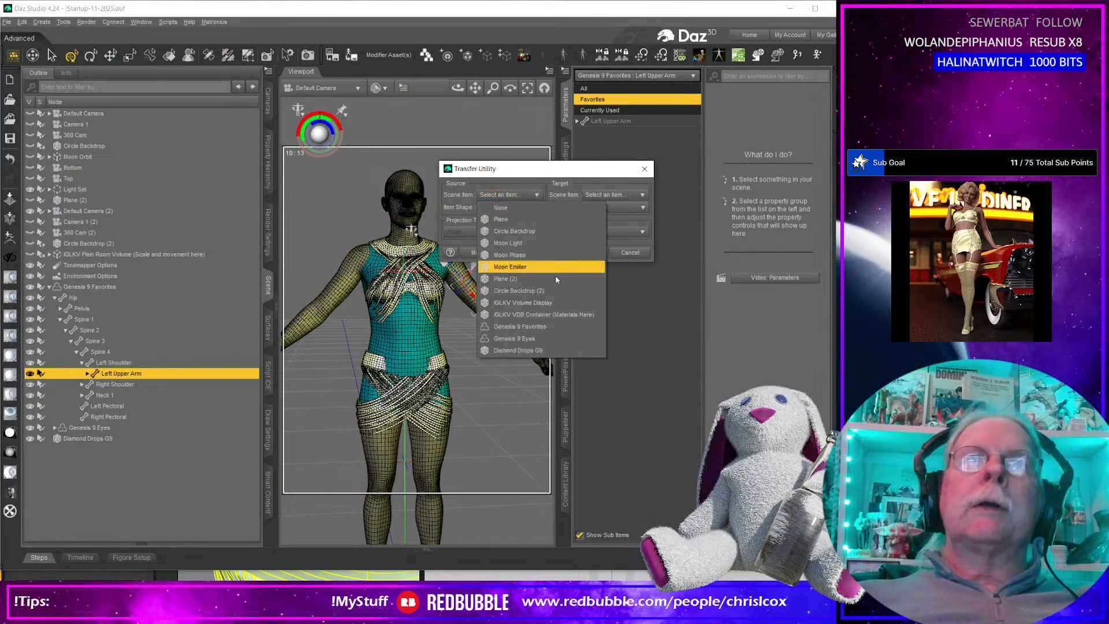
pyautogui.click(549, 327)
pyautogui.click(653, 194)
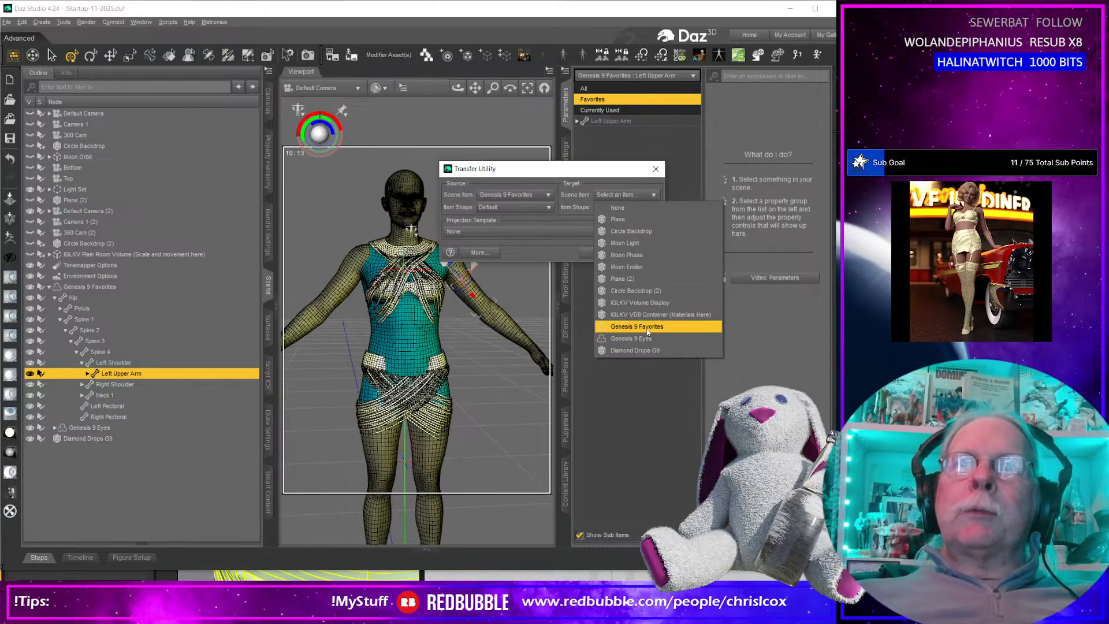
pyautogui.click(635, 350)
pyautogui.click(482, 231)
pyautogui.moveTo(462, 255)
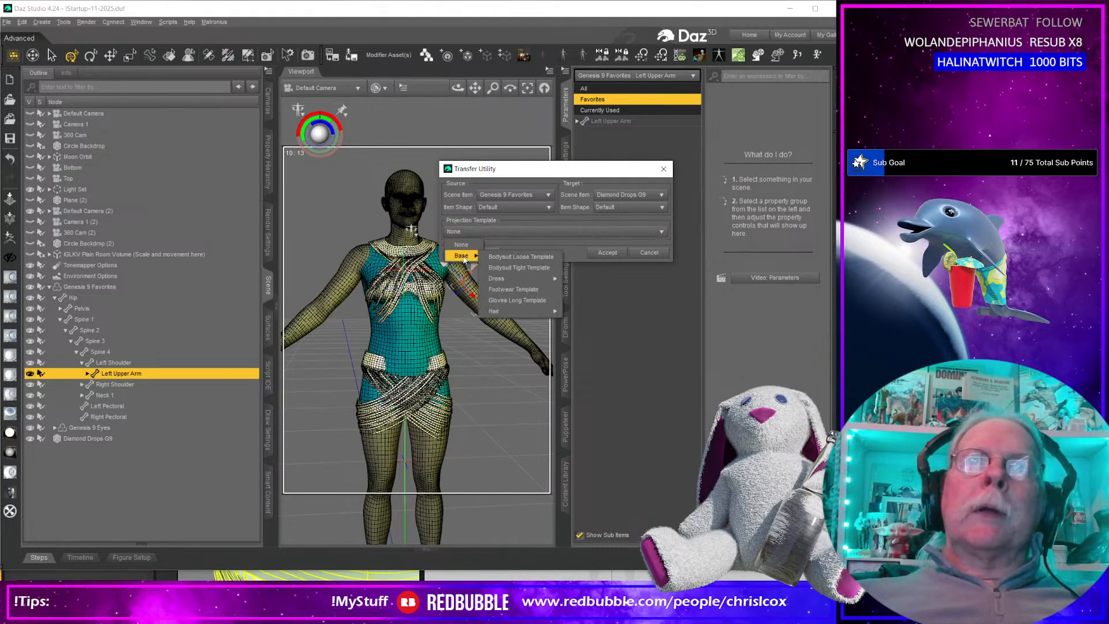
pyautogui.click(518, 268)
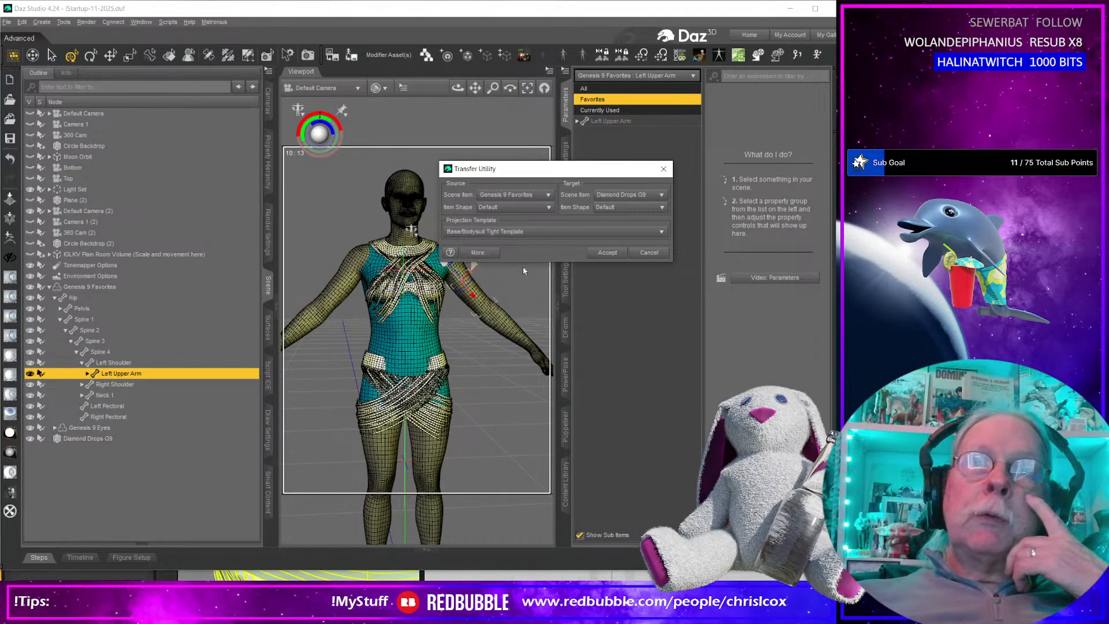
pyautogui.click(602, 254)
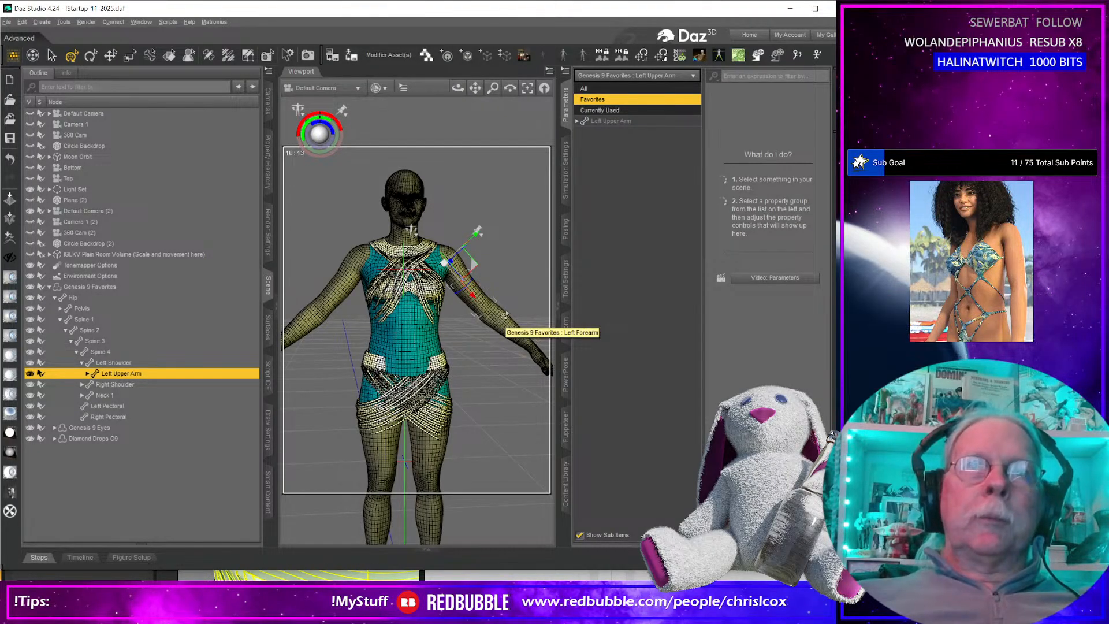
# Select the Genesis 9 Favorites figure and set its Base Feminine Body morph to 100%.
pyautogui.click(520, 205)
pyautogui.click(488, 308)
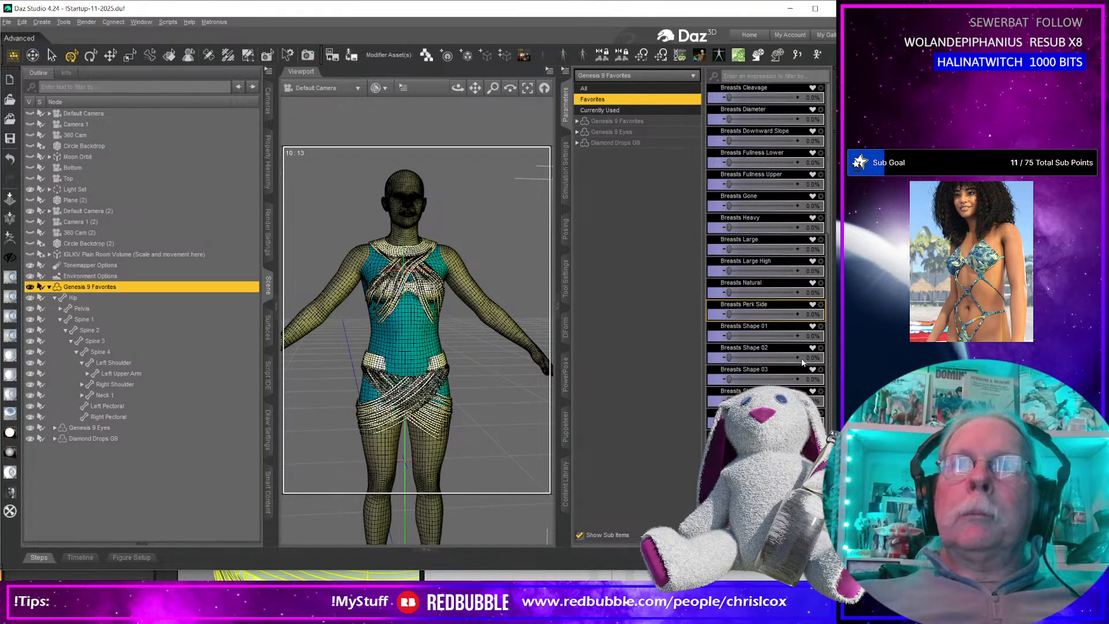
pyautogui.scroll(-10, 801, 362)
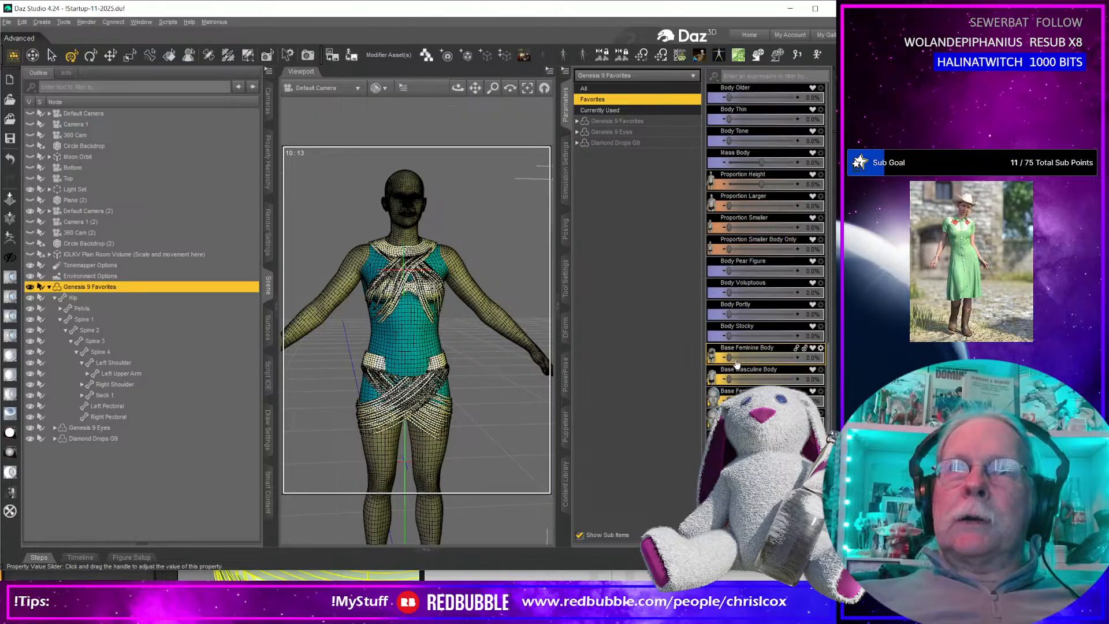
pyautogui.moveTo(729, 358); pyautogui.dragTo(826, 358)
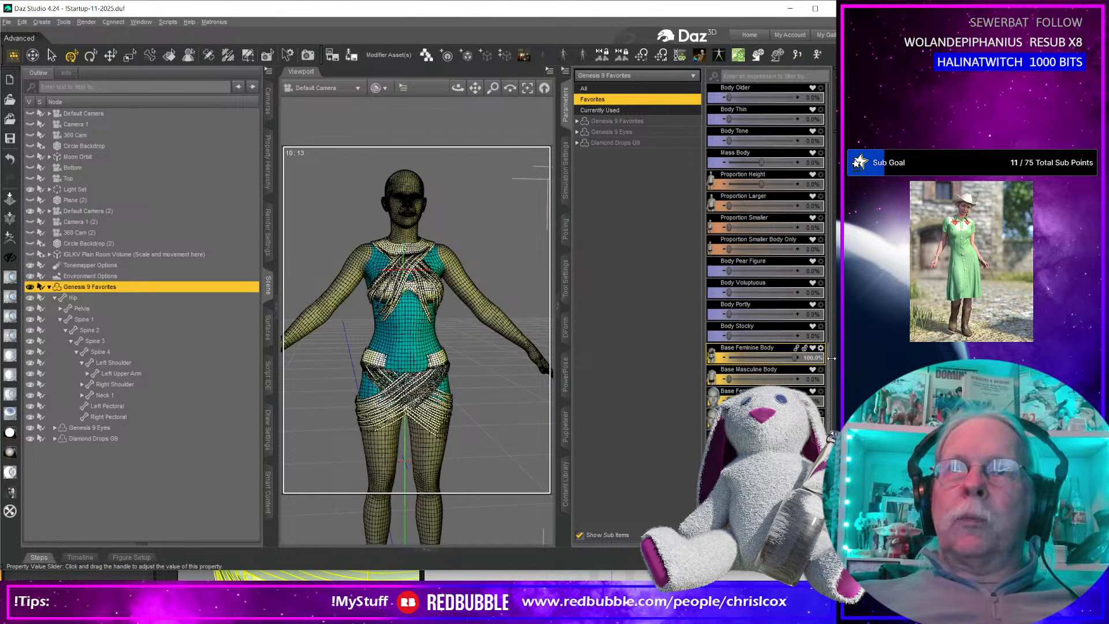
# Try to load Diamond Drops G9.obj from the Burlesque/Diamond Drops/WIP folder as a Morph Loader Pro morph on the Genesis 9 figure.
pyautogui.moveTo(507, 421)
pyautogui.mouseDown(button='middle')
pyautogui.moveTo(568, 420)
pyautogui.moveTo(503, 420)
pyautogui.moveTo(537, 421)
pyautogui.moveTo(513, 412)
pyautogui.mouseUp(button='middle')
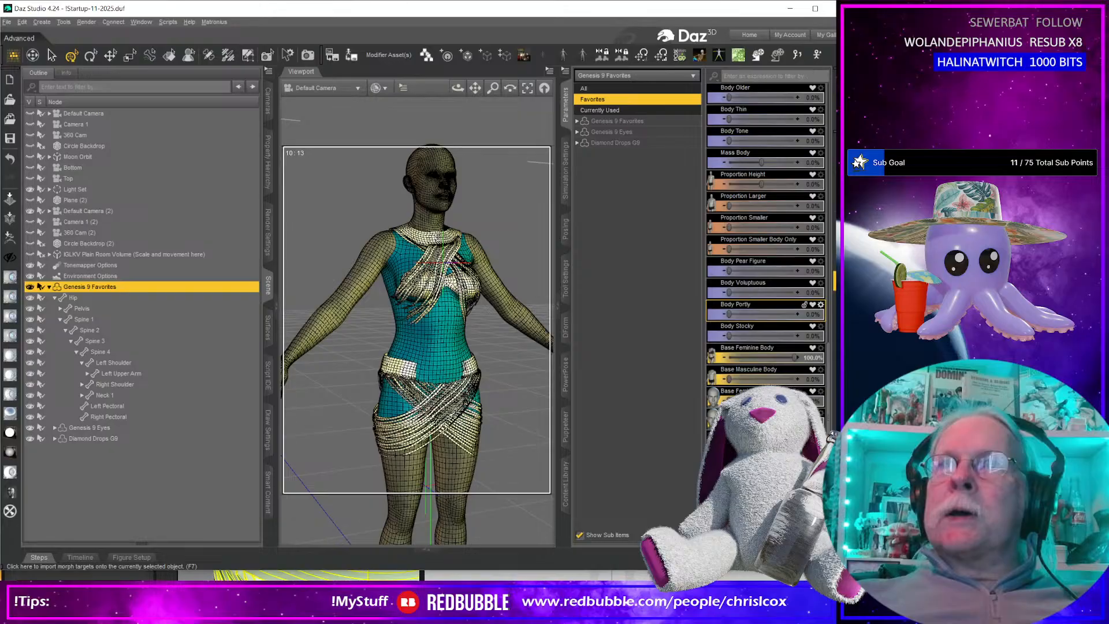
pyautogui.click(841, 280)
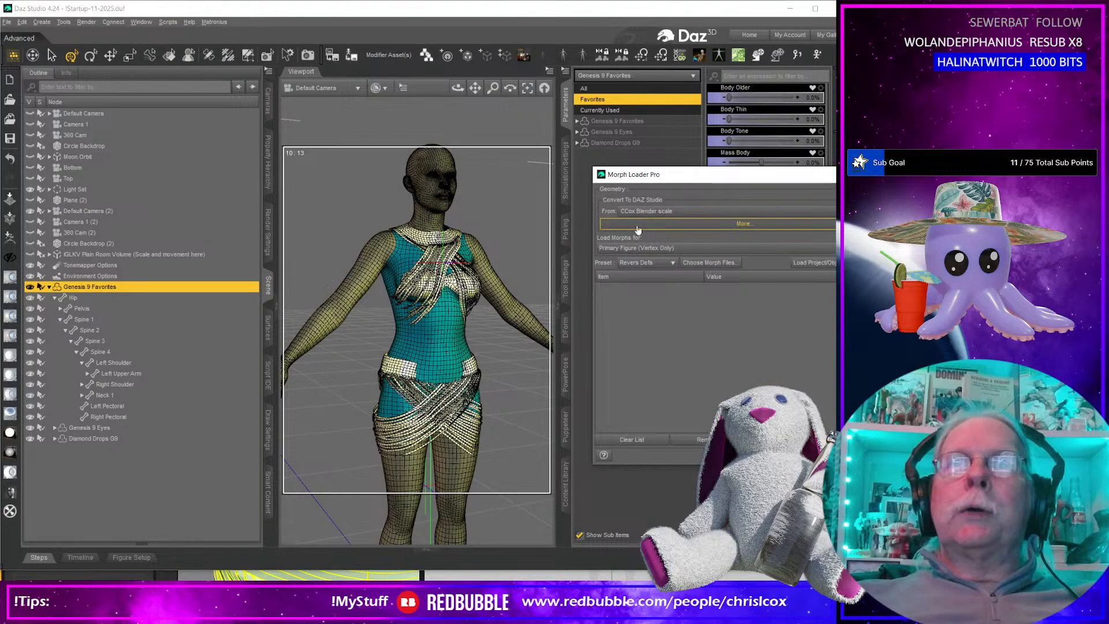
pyautogui.click(698, 262)
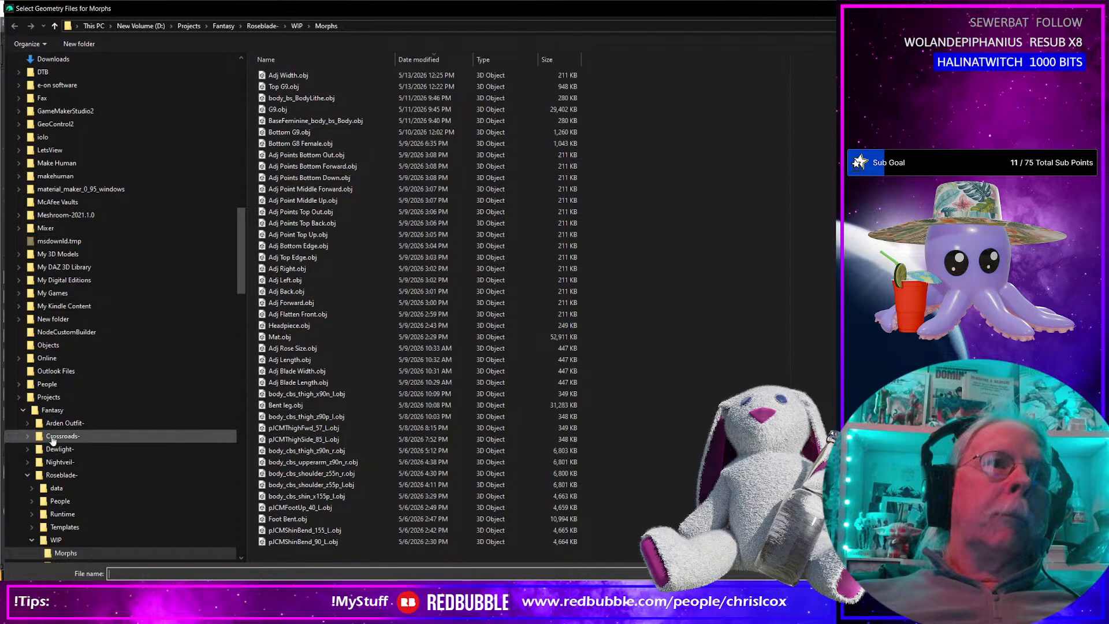
pyautogui.click(51, 399)
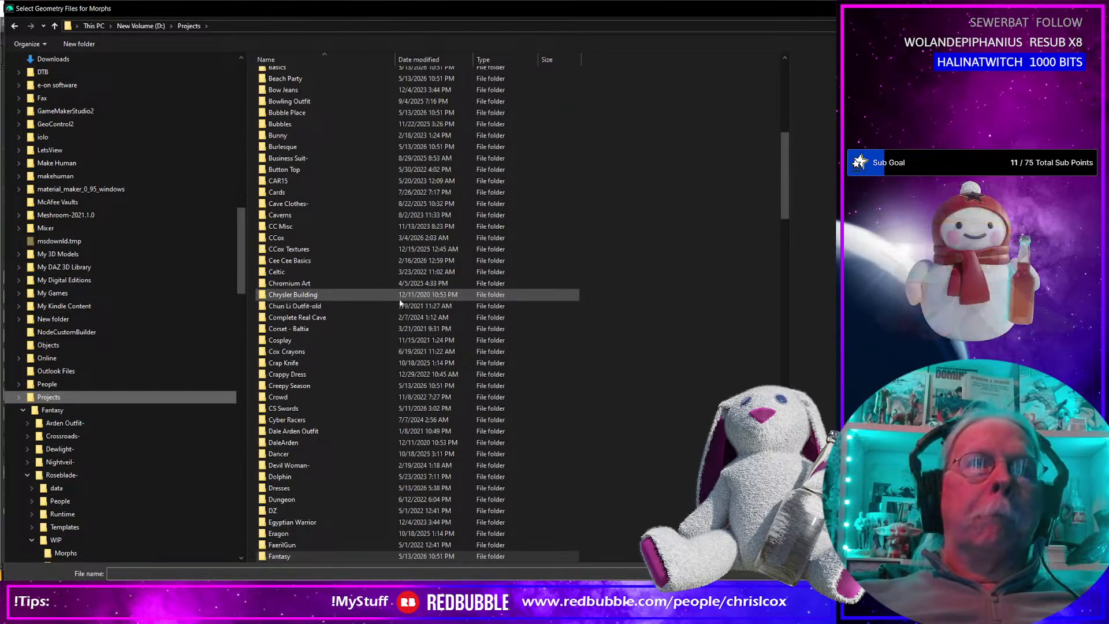
pyautogui.doubleClick(313, 147)
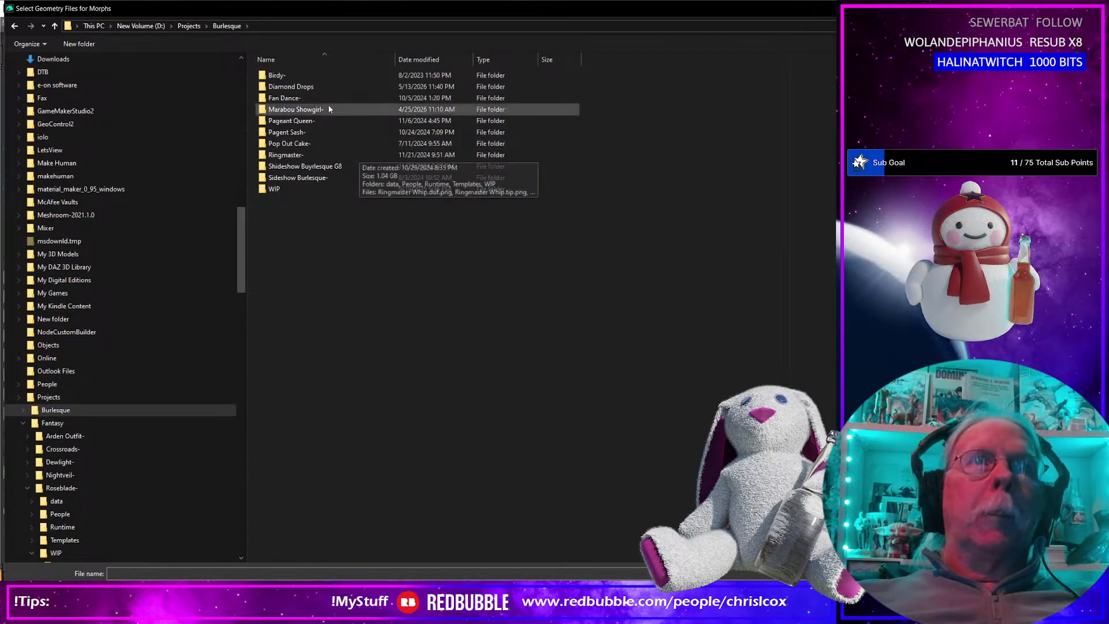
pyautogui.doubleClick(291, 87)
pyautogui.doubleClick(277, 120)
pyautogui.click(686, 171)
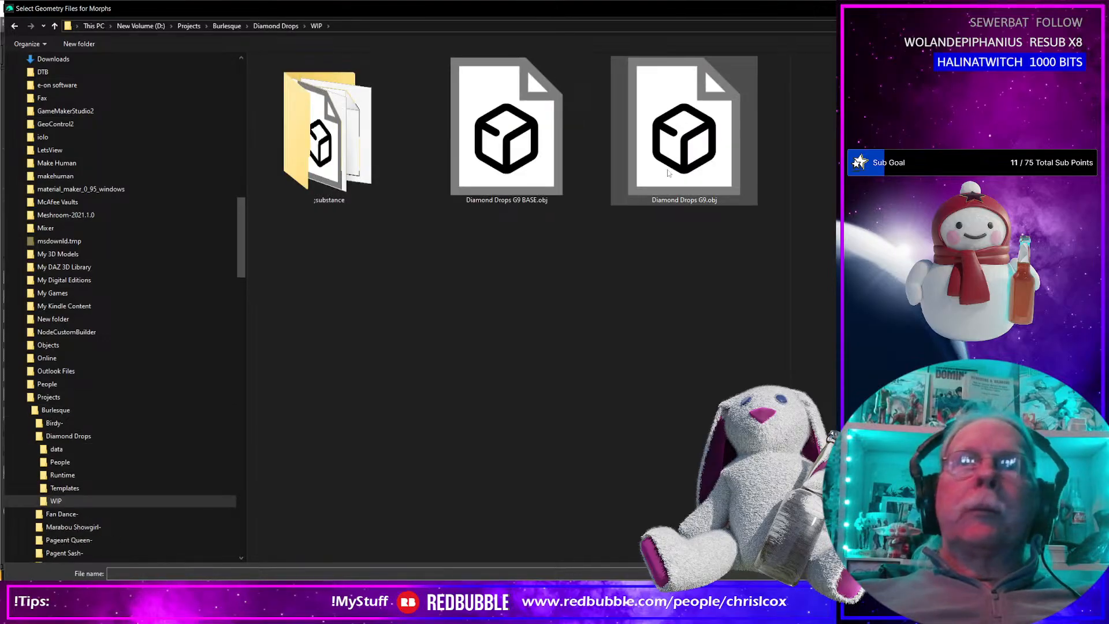
pyautogui.doubleClick(685, 171)
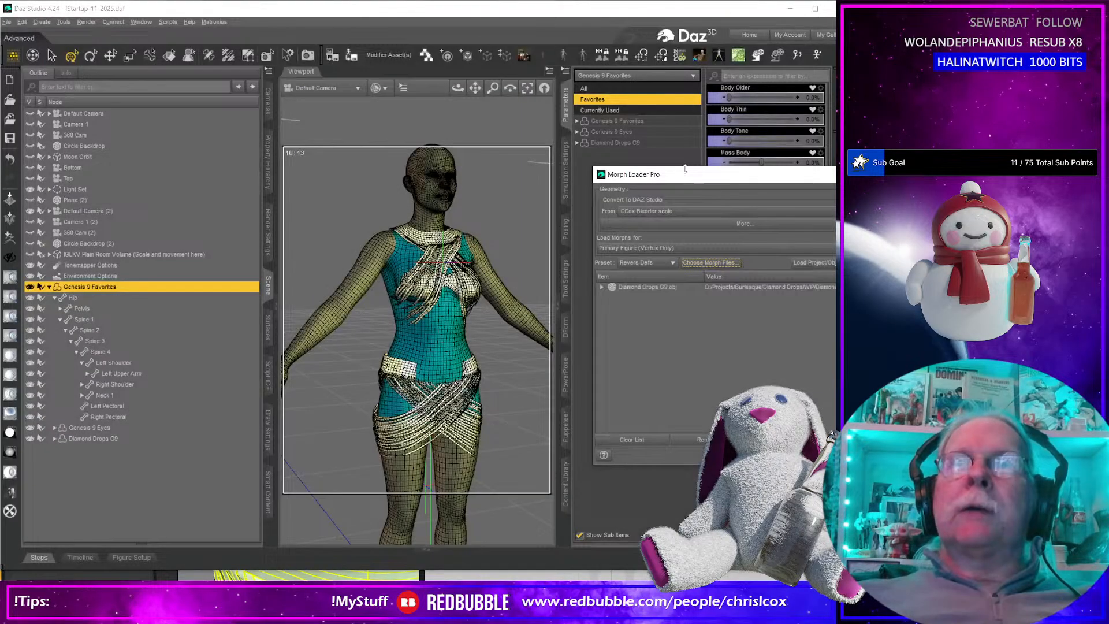
pyautogui.press('Return')
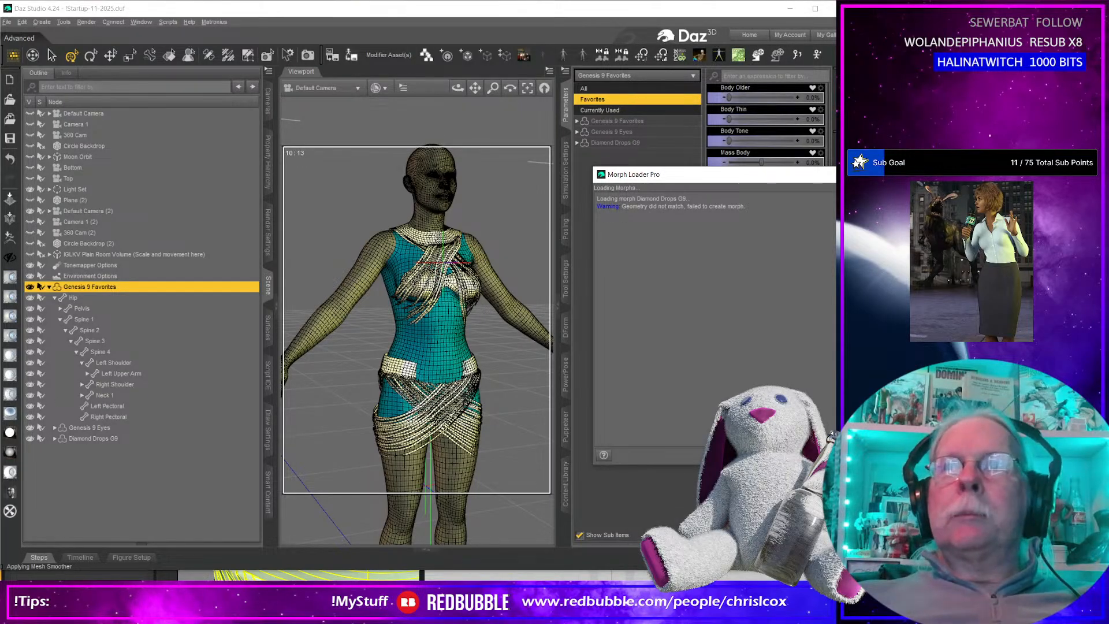
# Select the Diamond Drops G9 garment and load Diamond Drops G9.obj onto it as a morph using the Reverse Defs preset.
pyautogui.click(102, 438)
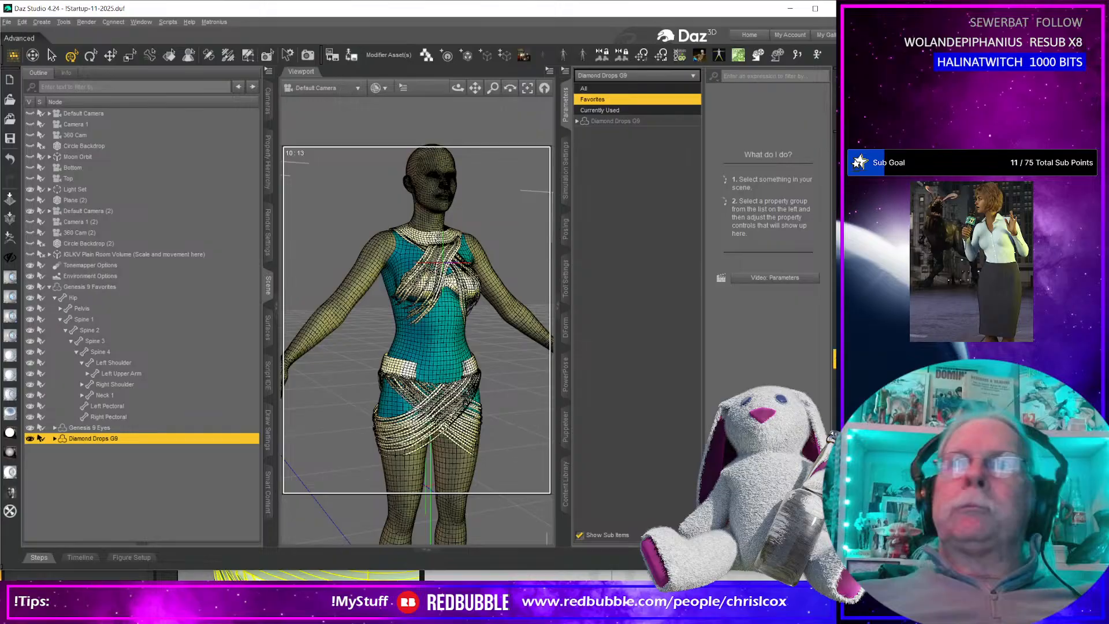
pyautogui.press('F7')
pyautogui.click(717, 264)
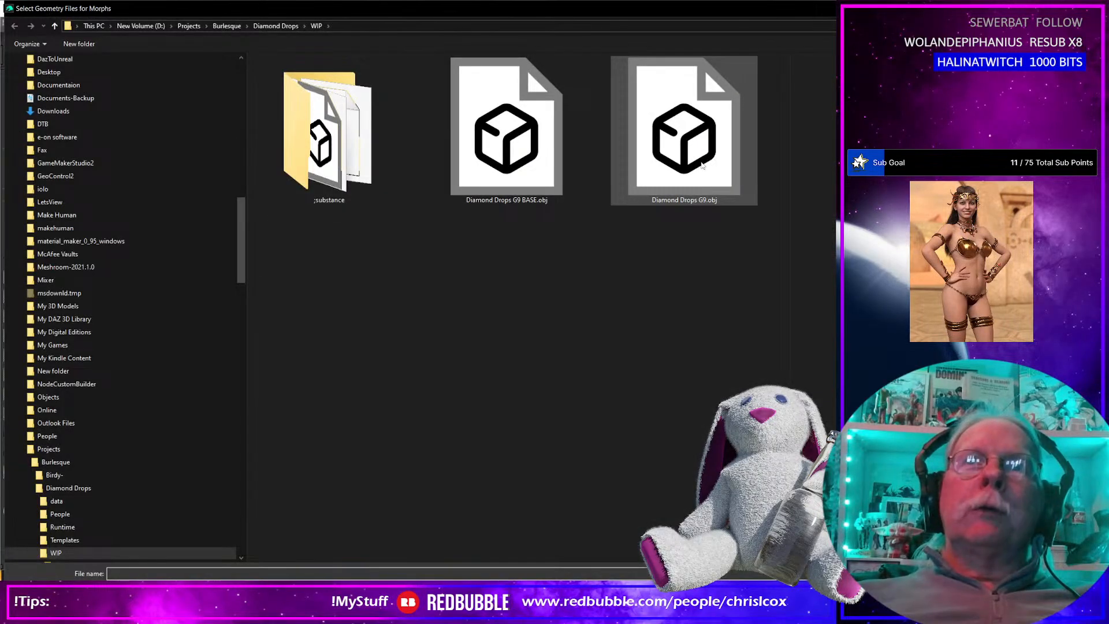
pyautogui.click(714, 173)
pyautogui.click(930, 593)
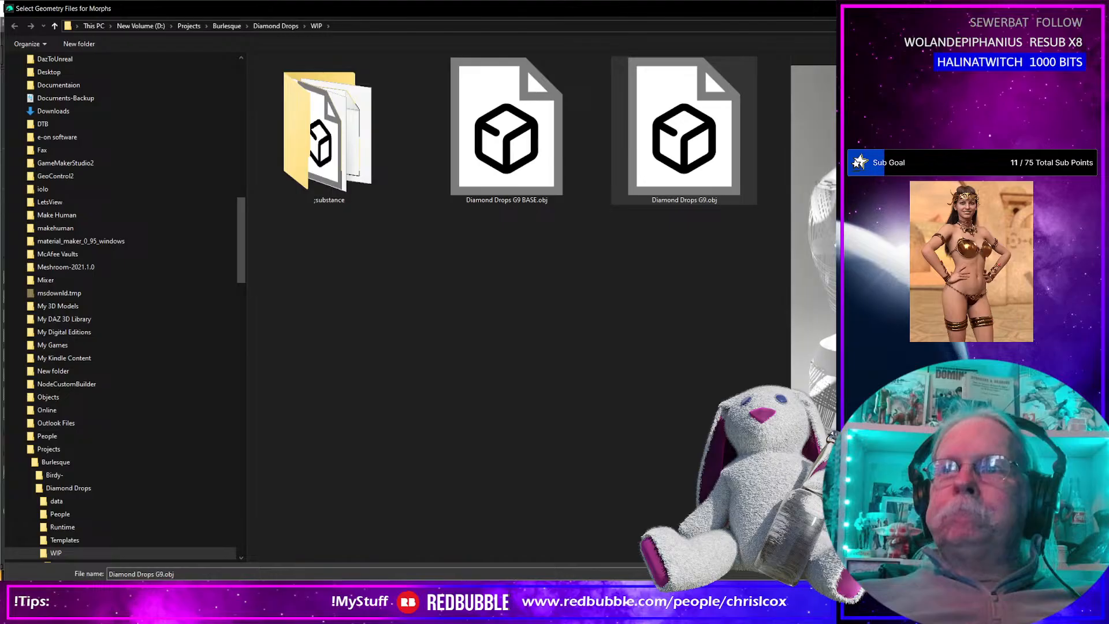
pyautogui.click(638, 289)
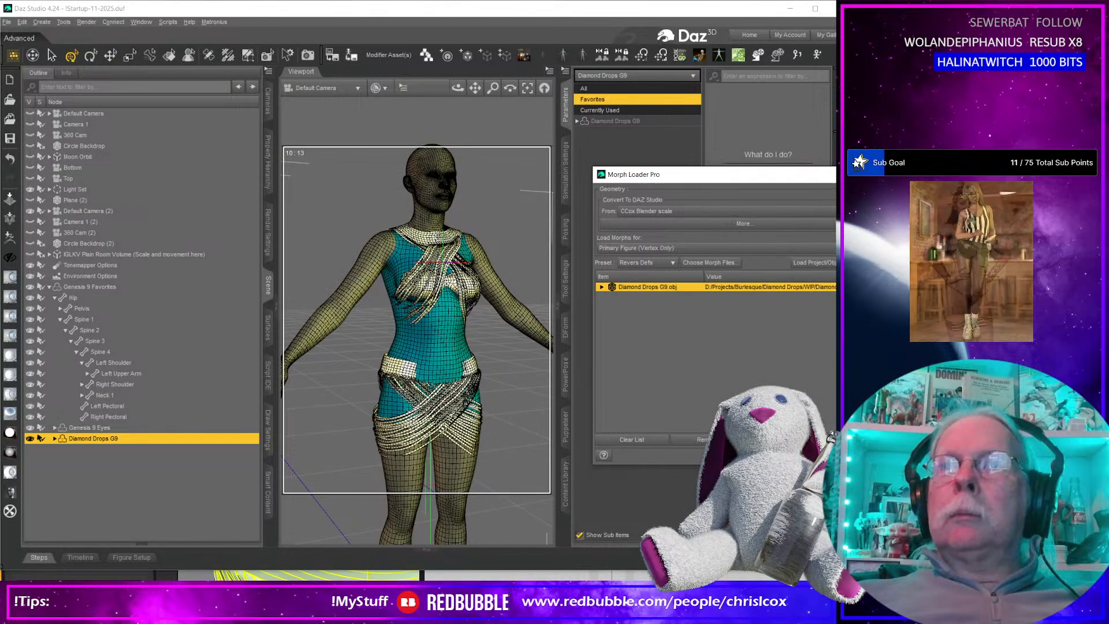
pyautogui.click(822, 455)
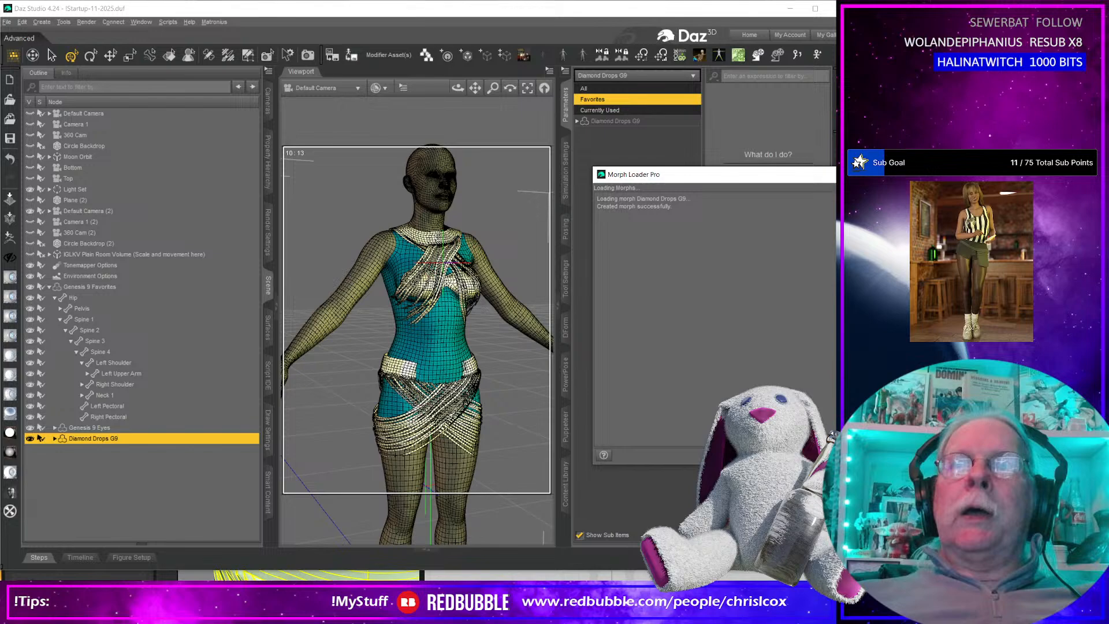
# Set the garment's Diamond Drops G9 morph to 100% and return the Genesis 9 figure to its base shape.
pyautogui.click(578, 122)
pyautogui.click(617, 175)
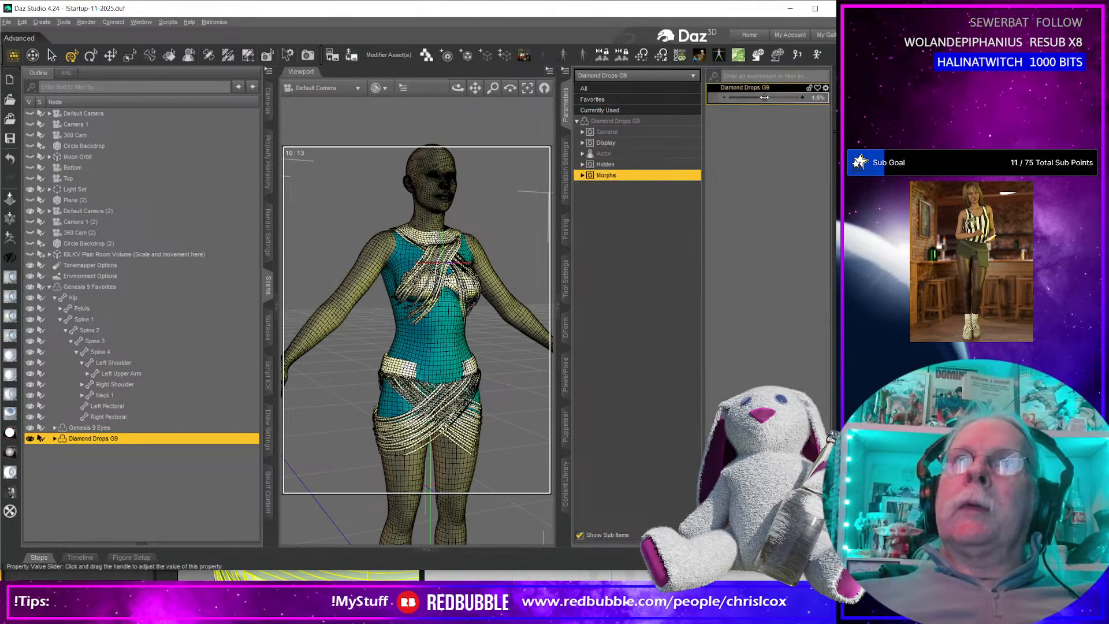
pyautogui.moveTo(764, 97); pyautogui.dragTo(804, 97)
pyautogui.moveTo(467, 397)
pyautogui.mouseDown(button='middle')
pyautogui.moveTo(341, 395)
pyautogui.moveTo(488, 400)
pyautogui.mouseUp(button='middle')
pyautogui.click(450, 192)
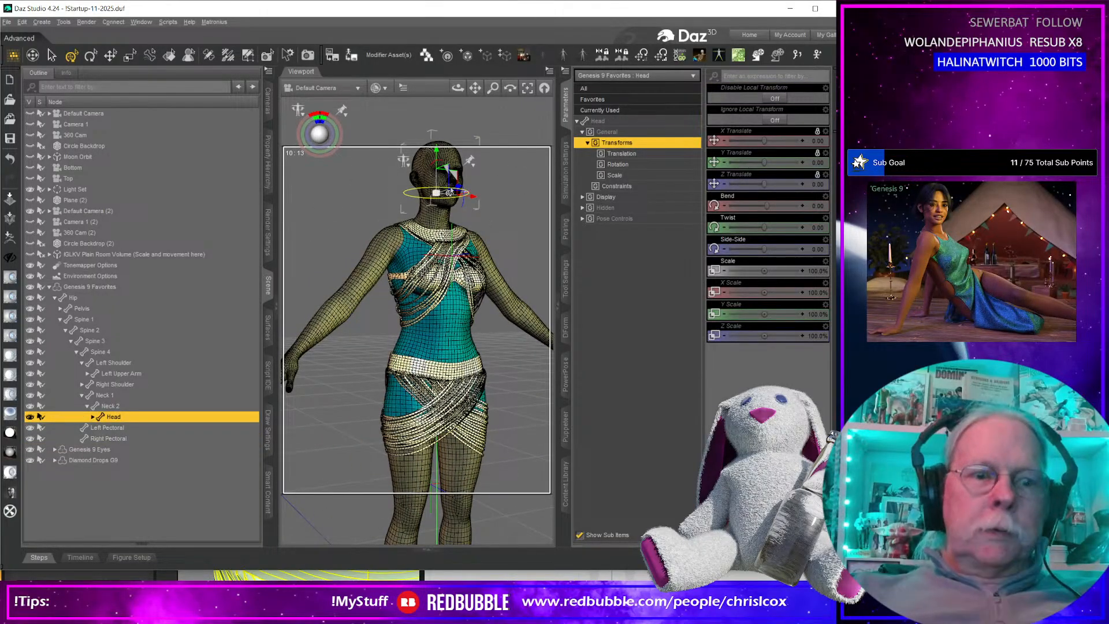
pyautogui.moveTo(480, 193); pyautogui.dragTo(513, 219, button='middle')
# Export the Diamond Drops G9 garment as OBJ to the WIP folder, replacing Diamond Drops G9 BASE.obj.
pyautogui.click(134, 460)
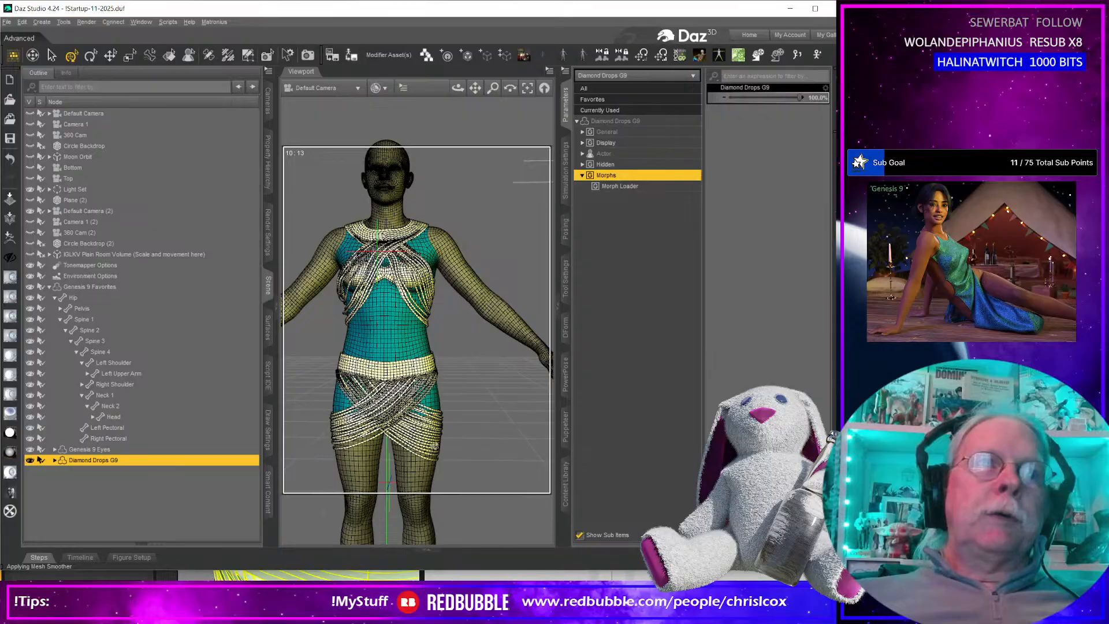
pyautogui.hotkey('ctrl', 'e')
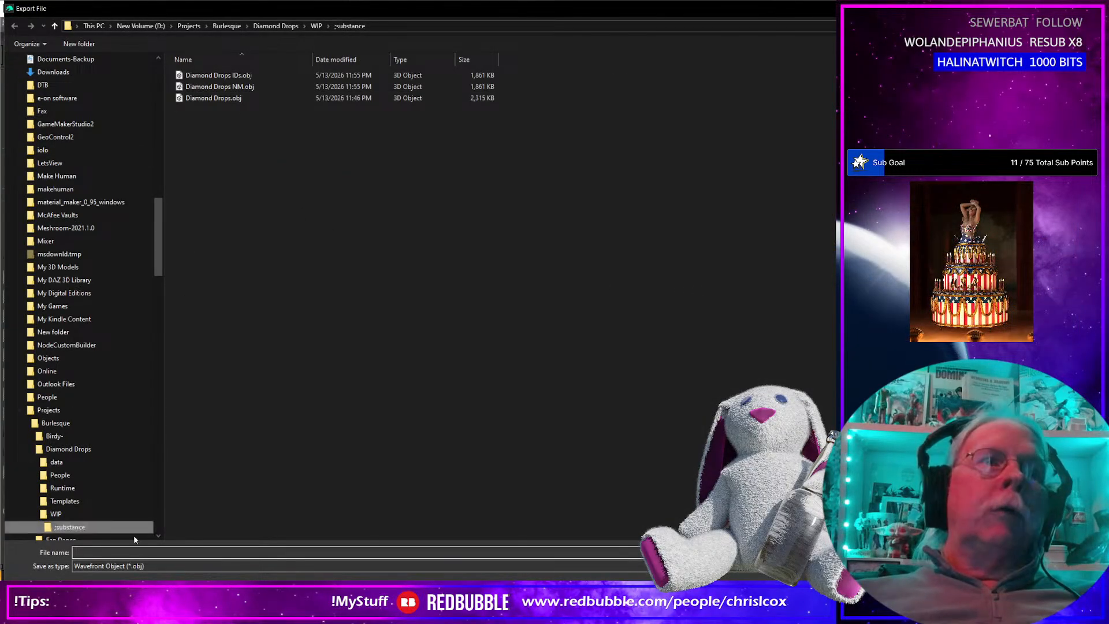
pyautogui.click(55, 513)
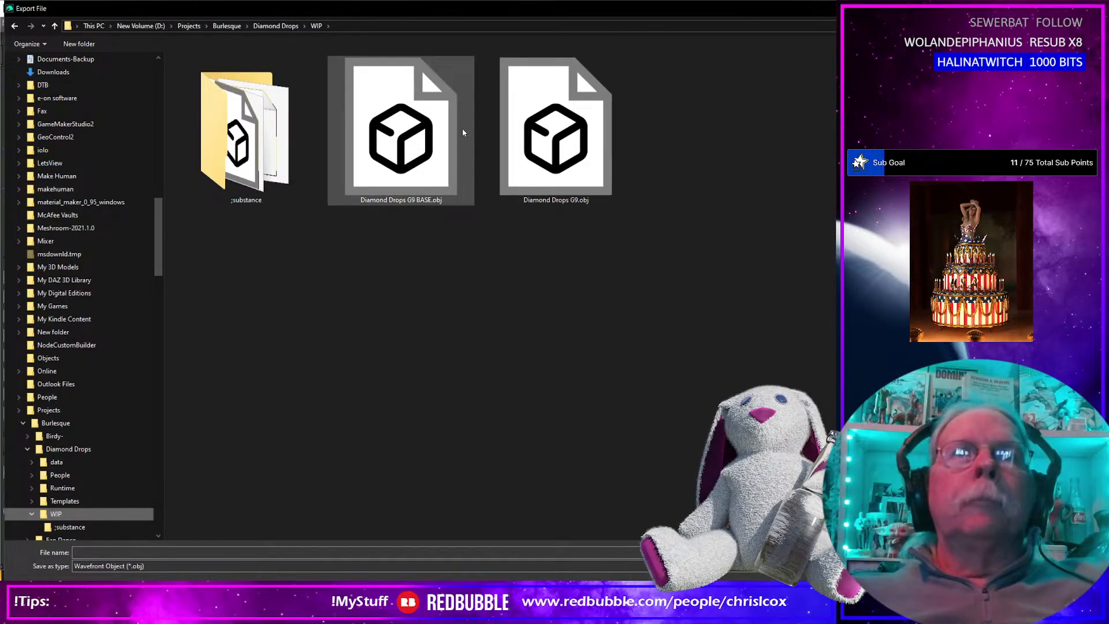
pyautogui.click(404, 139)
pyautogui.press('Return')
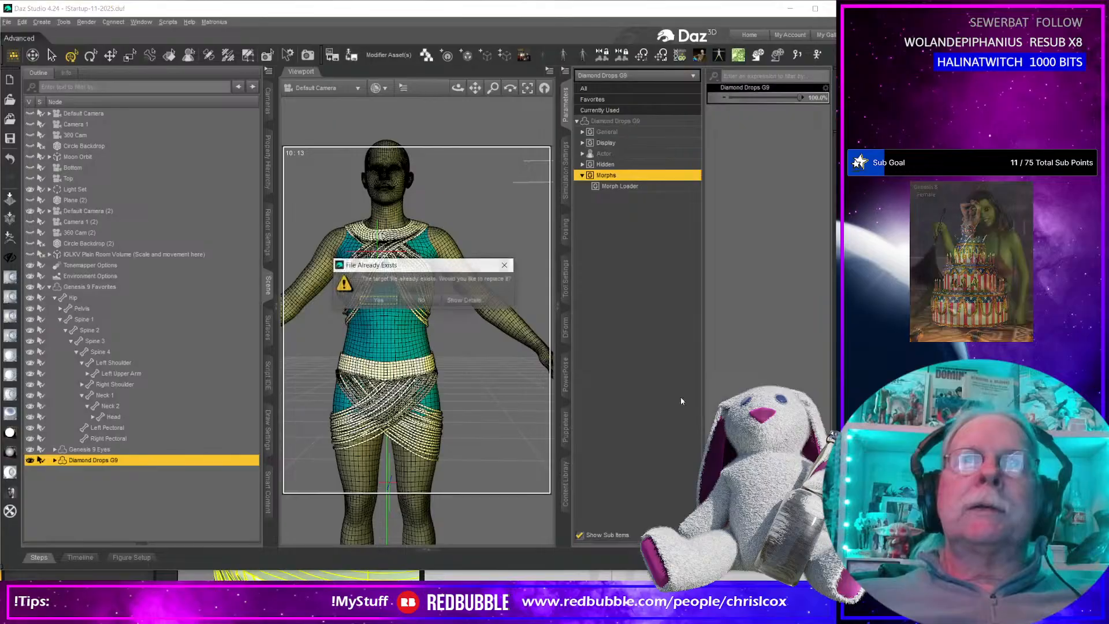
pyautogui.click(384, 300)
pyautogui.click(751, 492)
# Undo the garment's 100% morph setting and update its base geometry vertex positions from the file Diamond Drops G9 BASE.obj.
pyautogui.hotkey('ctrl', 'z')
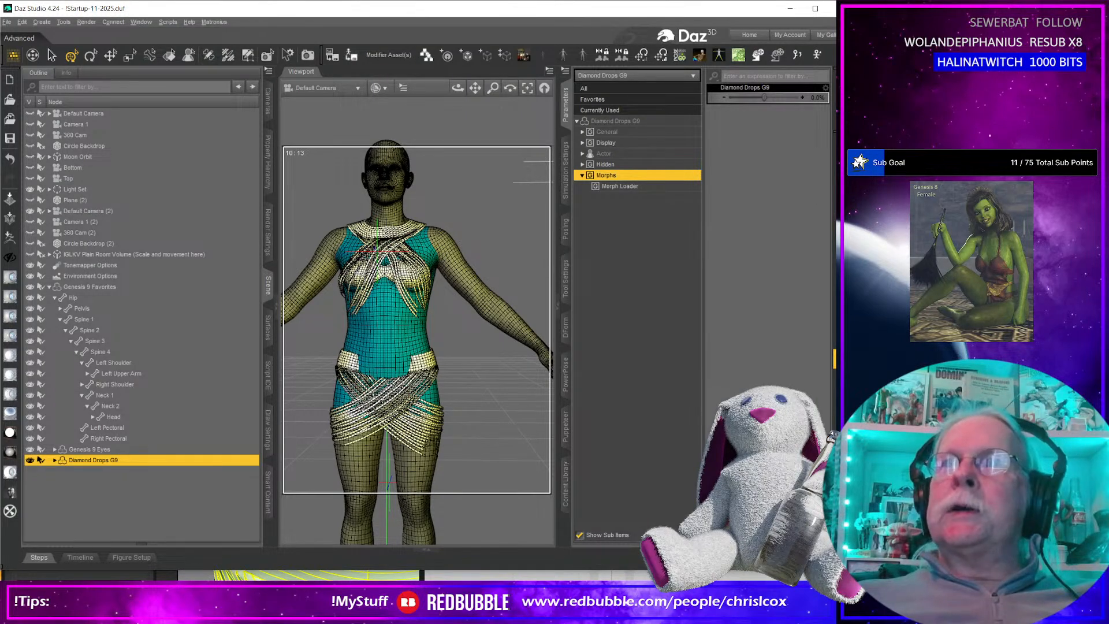
pyautogui.click(466, 55)
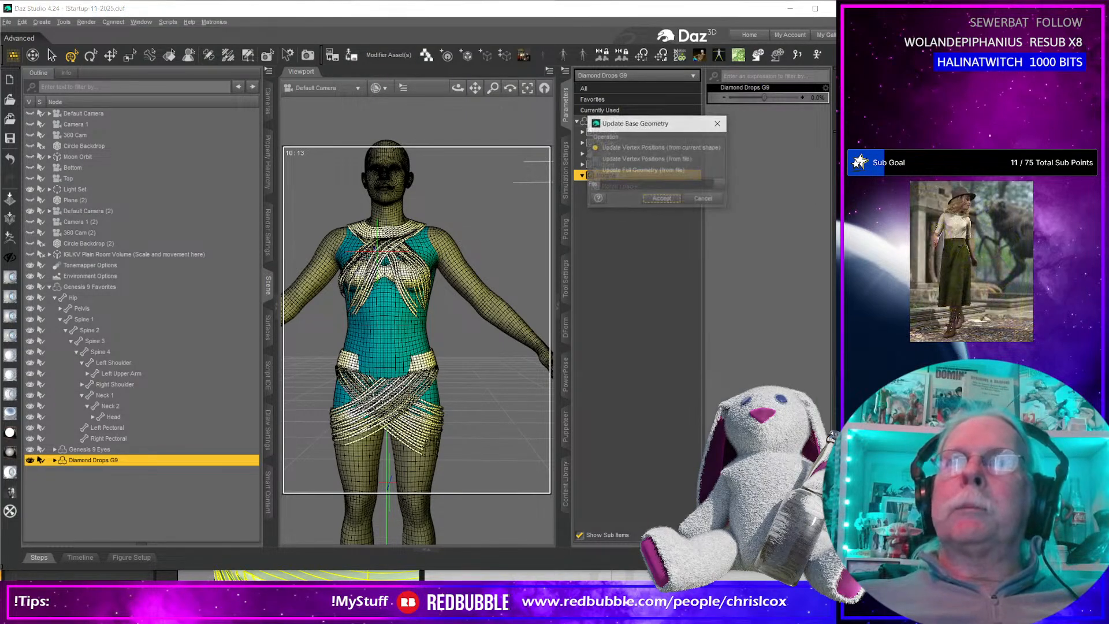
pyautogui.click(669, 159)
pyautogui.click(720, 186)
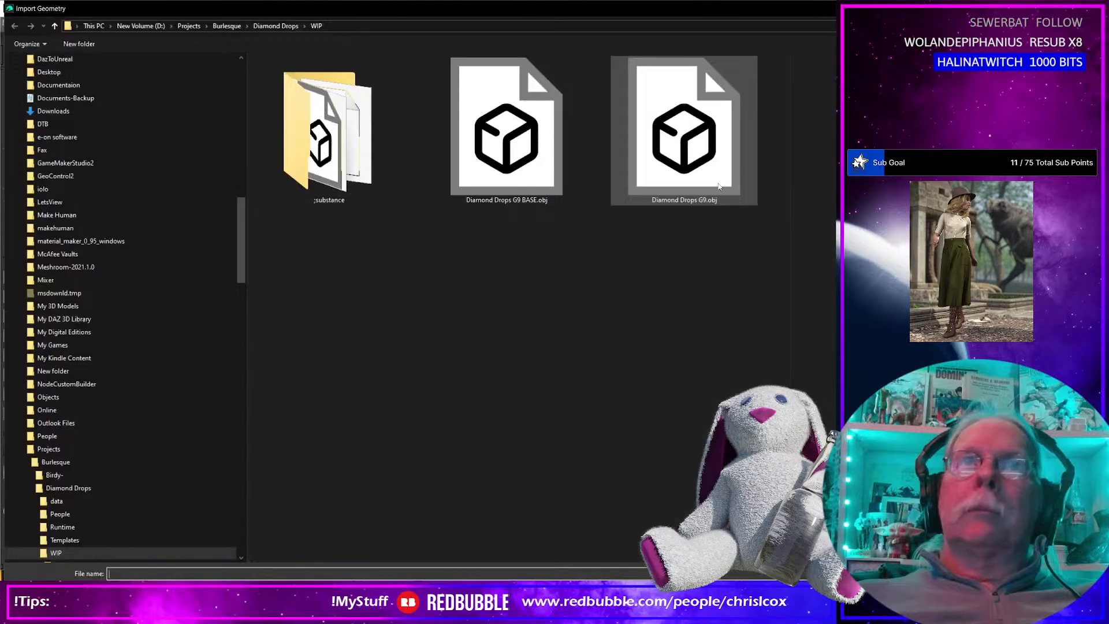
pyautogui.click(536, 167)
pyautogui.doubleClick(537, 167)
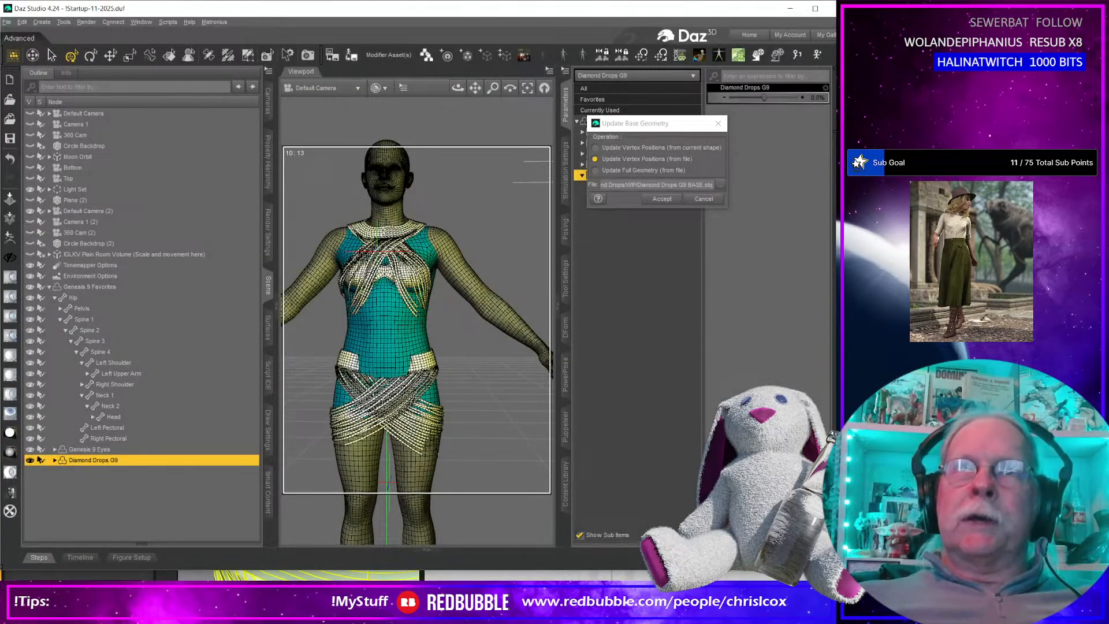
pyautogui.click(662, 198)
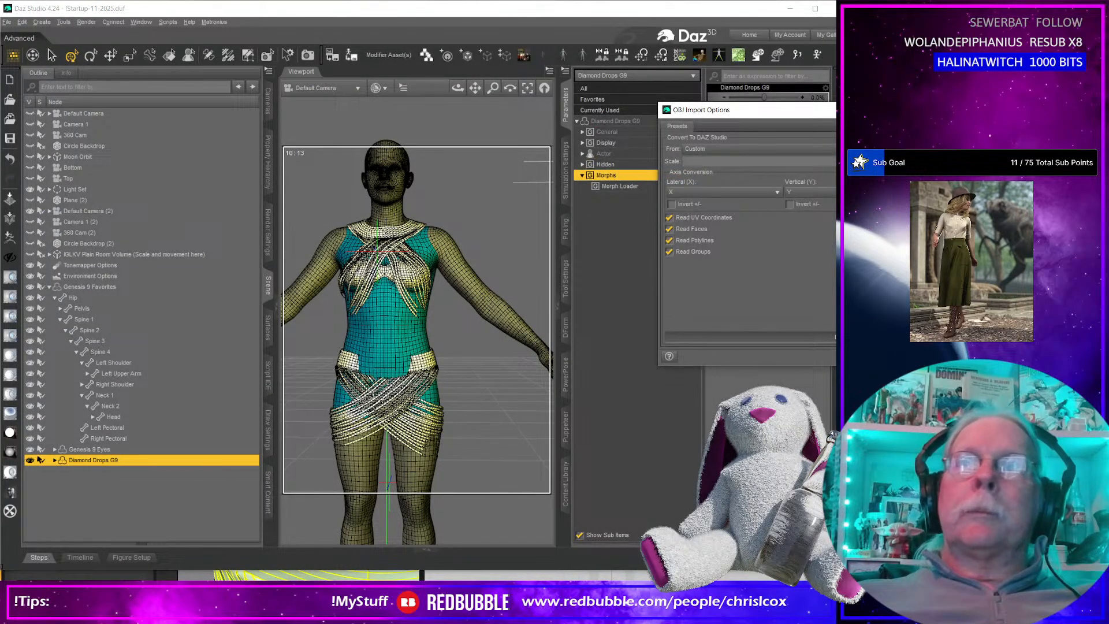
pyautogui.press('Return')
pyautogui.moveTo(452, 421); pyautogui.dragTo(460, 443, button='middle')
pyautogui.scroll(2, 388, 362)
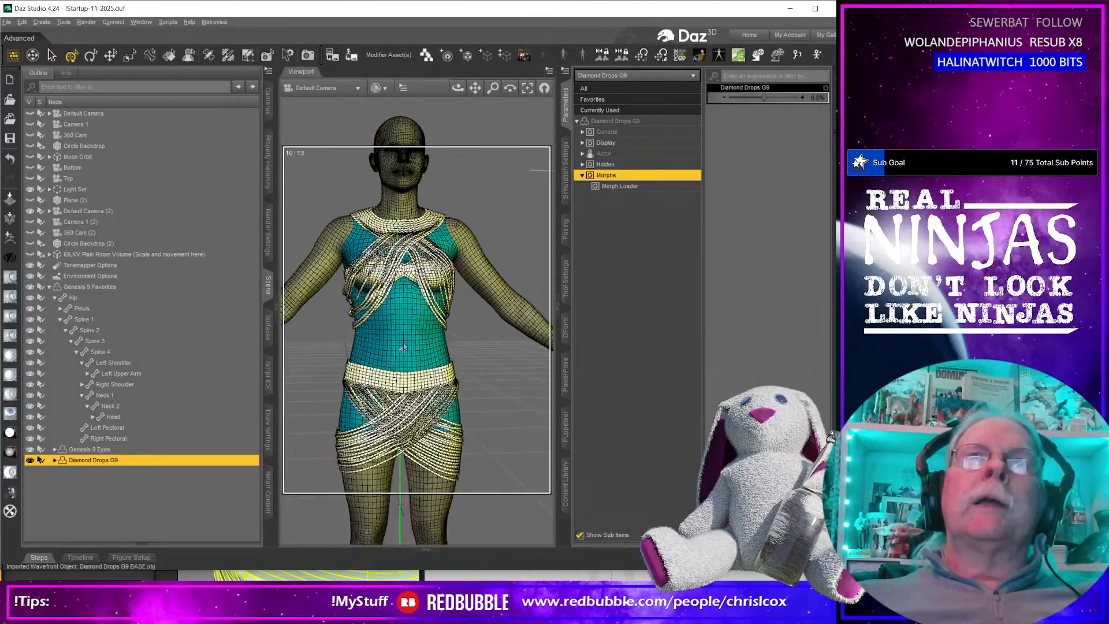
# Select the Genesis 9 Favorites figure and set its Base Feminine morph to 100%.
pyautogui.click(595, 99)
pyautogui.click(389, 180)
pyautogui.scroll(-9, 768, 397)
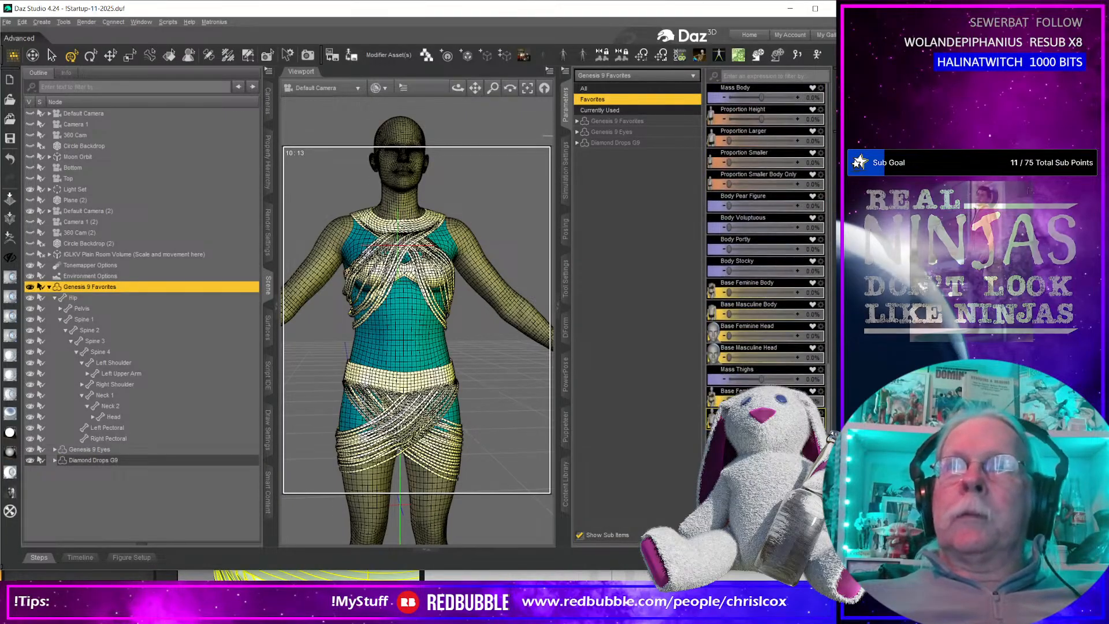
pyautogui.moveTo(731, 401); pyautogui.dragTo(804, 400)
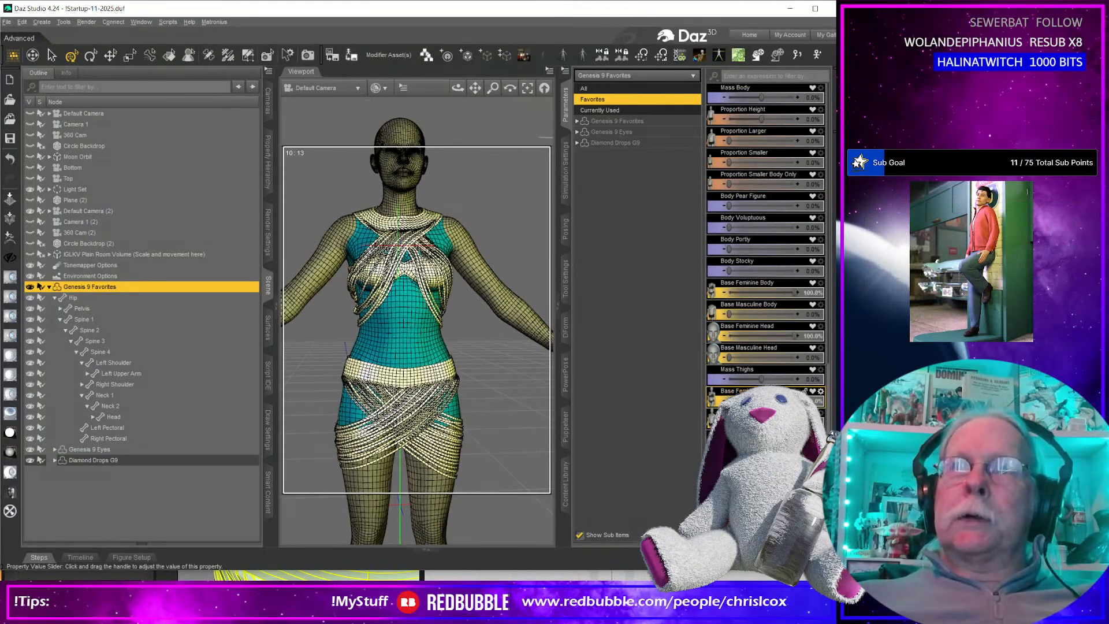
# Copy the internal name BaseFeminine_figure_ctrl_Character from the Base Feminine morph's parameter settings, leaving the settings unchanged.
pyautogui.click(820, 392)
pyautogui.click(829, 399)
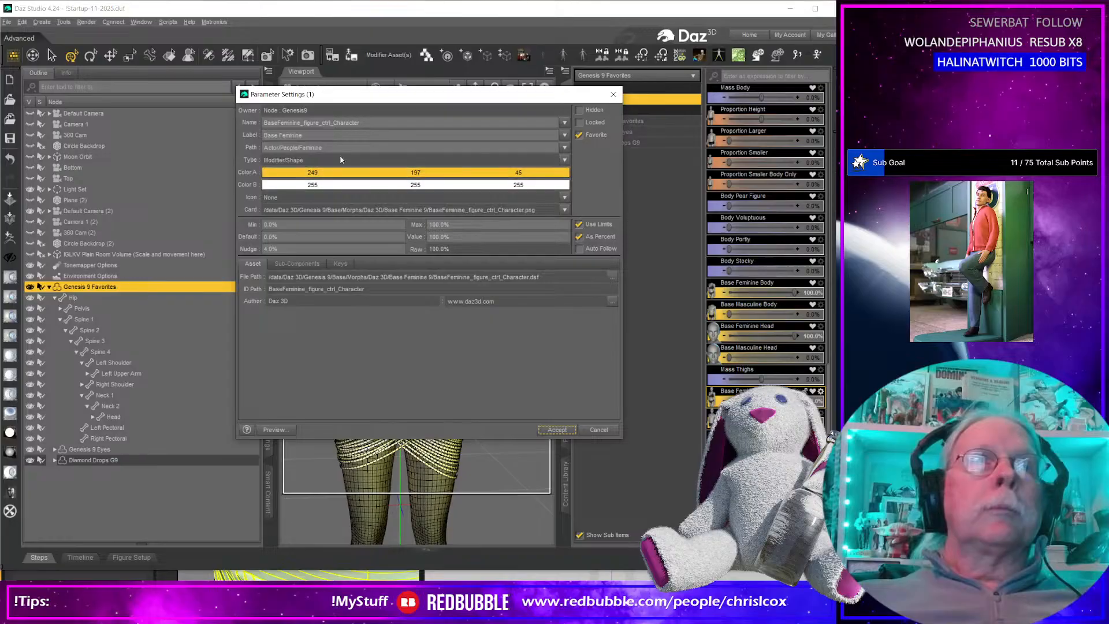
pyautogui.moveTo(372, 122); pyautogui.dragTo(231, 121)
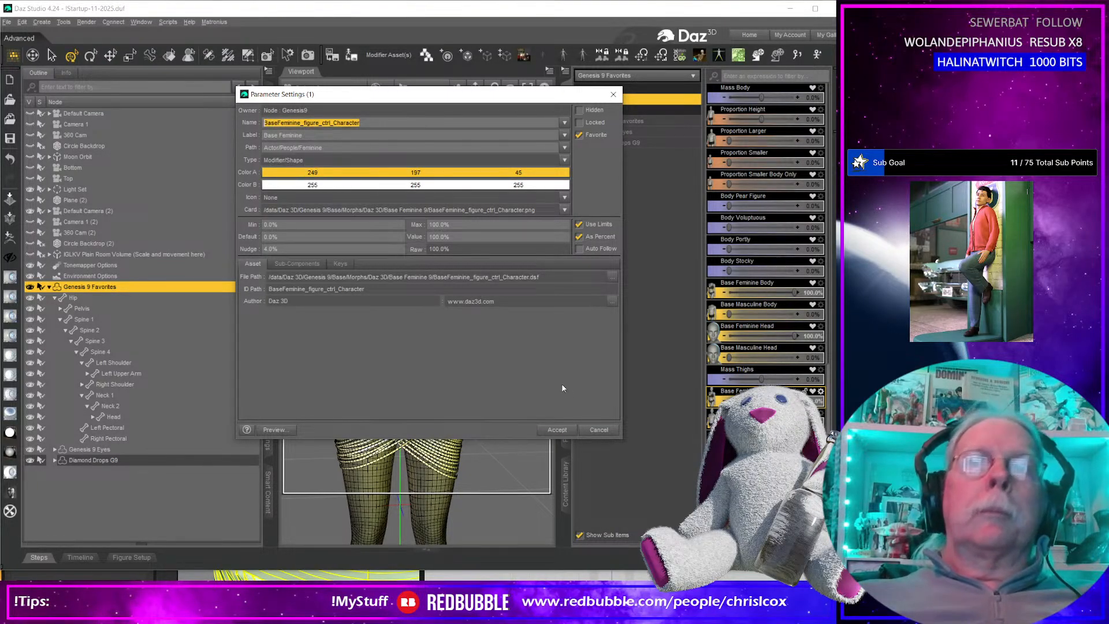
pyautogui.click(598, 431)
pyautogui.moveTo(404, 262)
pyautogui.mouseDown(button='middle')
pyautogui.moveTo(483, 265)
pyautogui.moveTo(403, 267)
pyautogui.moveTo(413, 275)
pyautogui.mouseUp(button='middle')
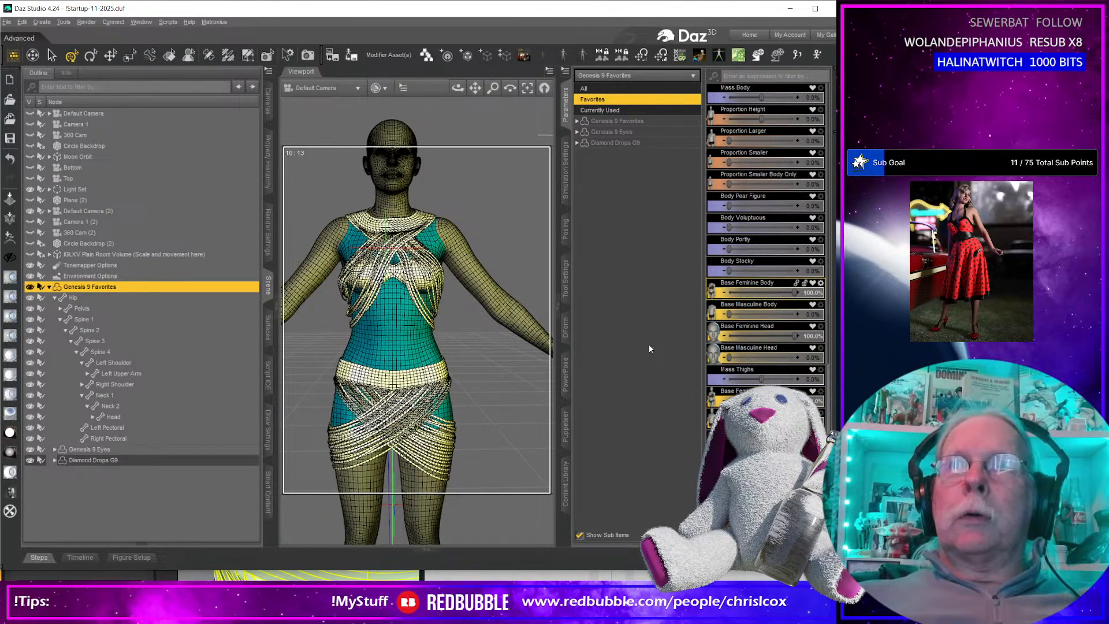
# With Genesis 9 Favorites selected, choose Diamond Drops G9.obj from the WIP folder as a morph file in Morph Loader Pro.
pyautogui.click(838, 282)
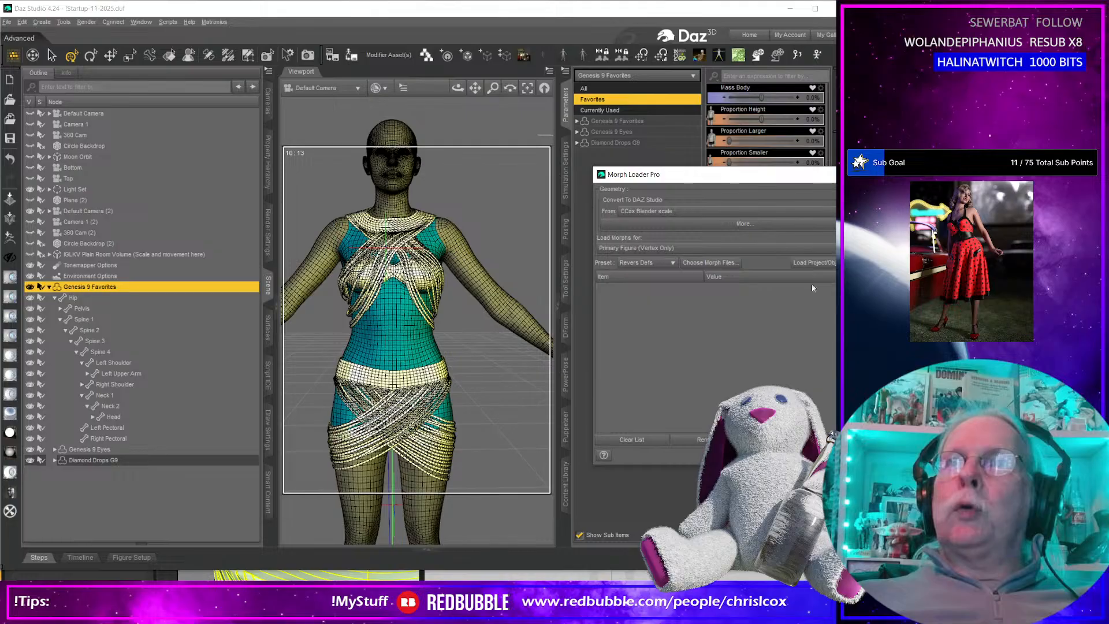
pyautogui.click(711, 264)
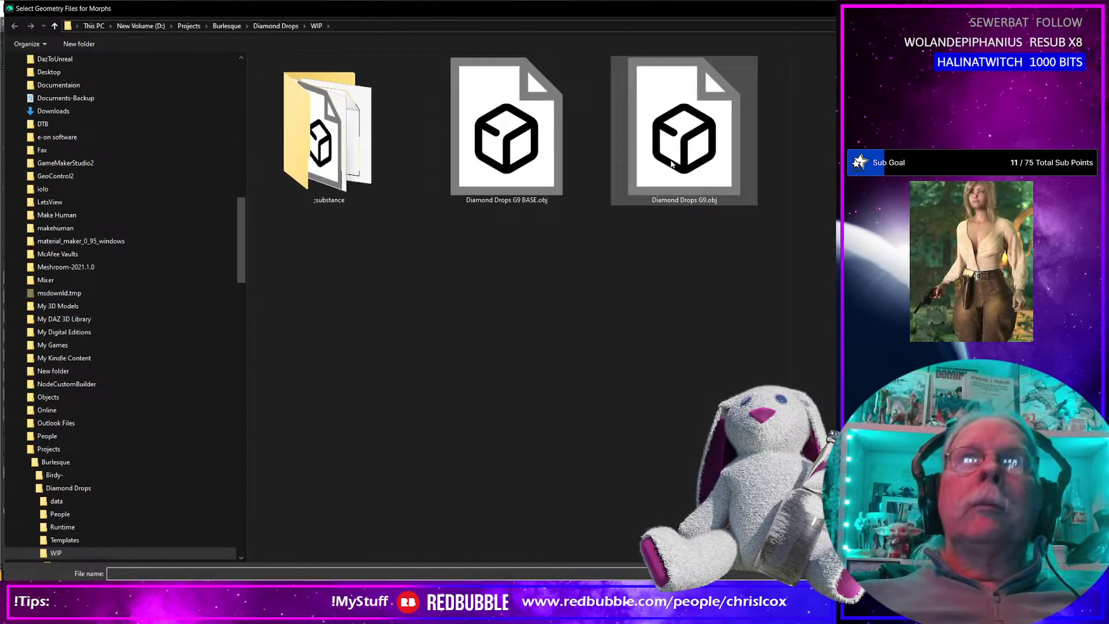
pyautogui.press('Return')
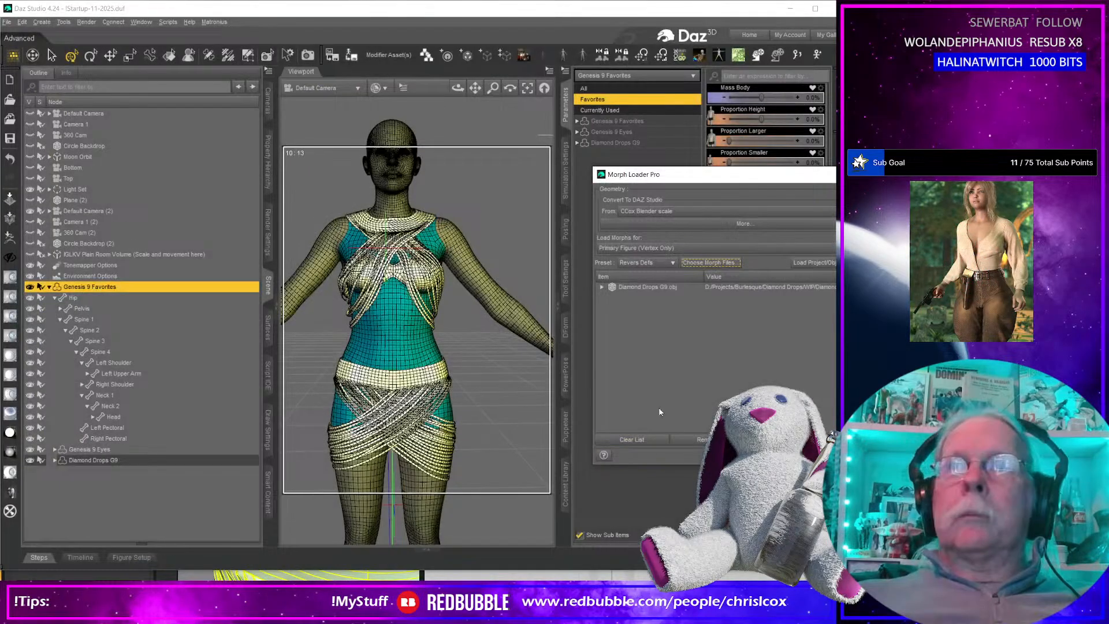
pyautogui.click(603, 287)
pyautogui.click(721, 296)
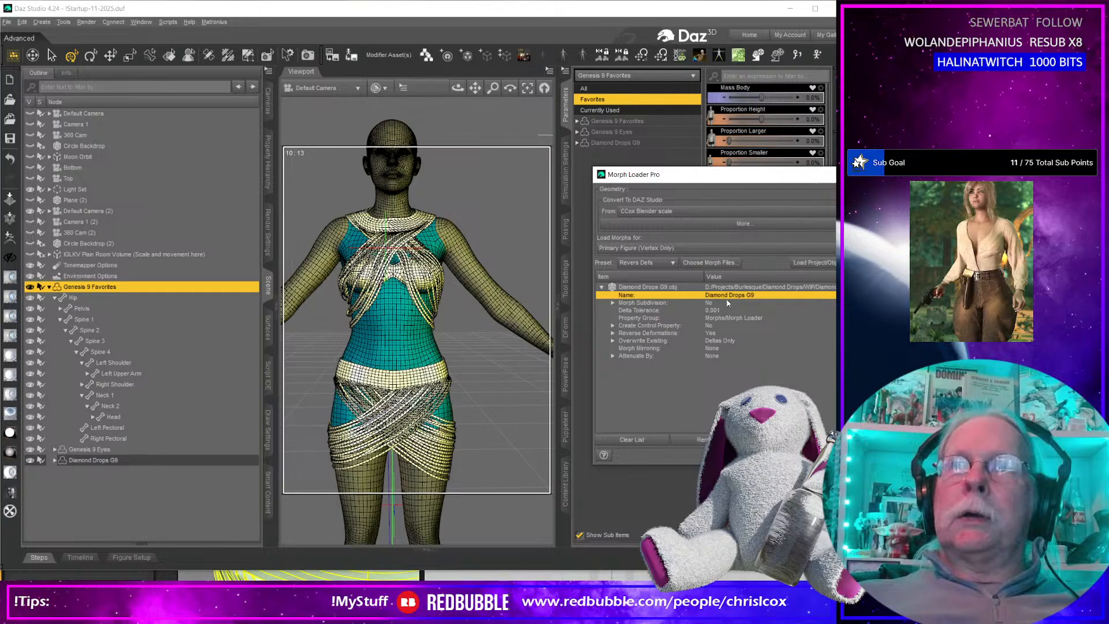
pyautogui.click(727, 302)
pyautogui.click(728, 295)
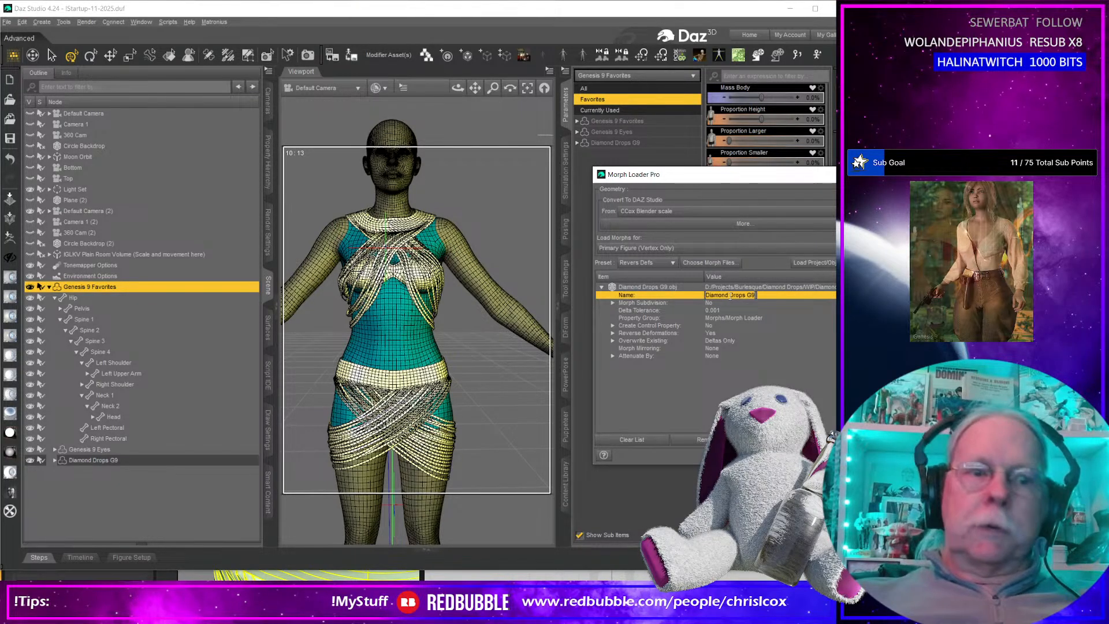
pyautogui.doubleClick(730, 296)
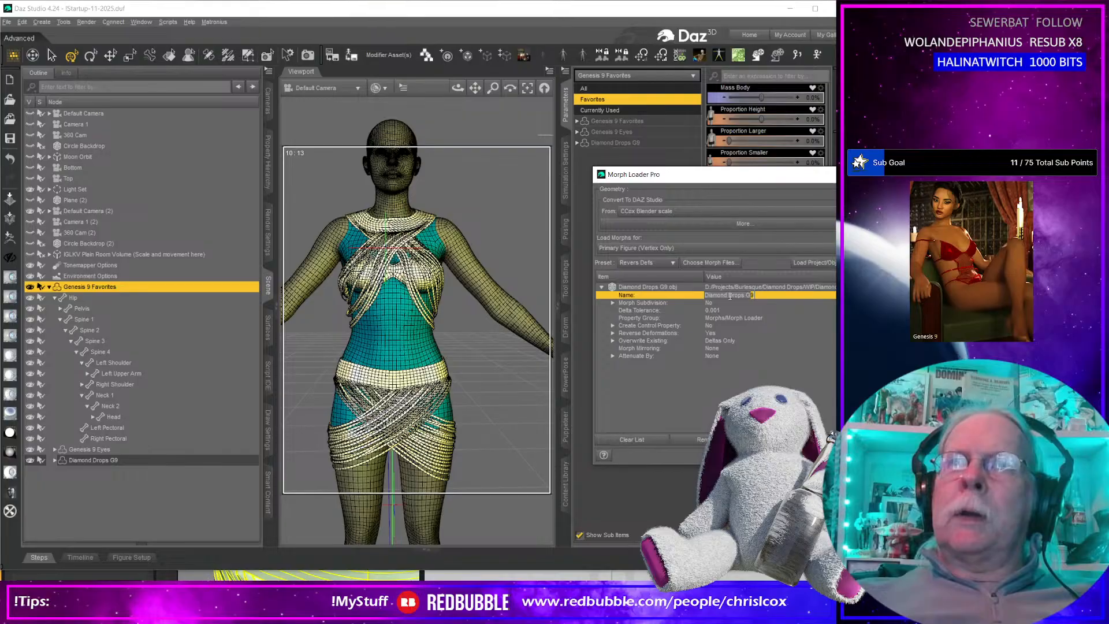
pyautogui.click(730, 296)
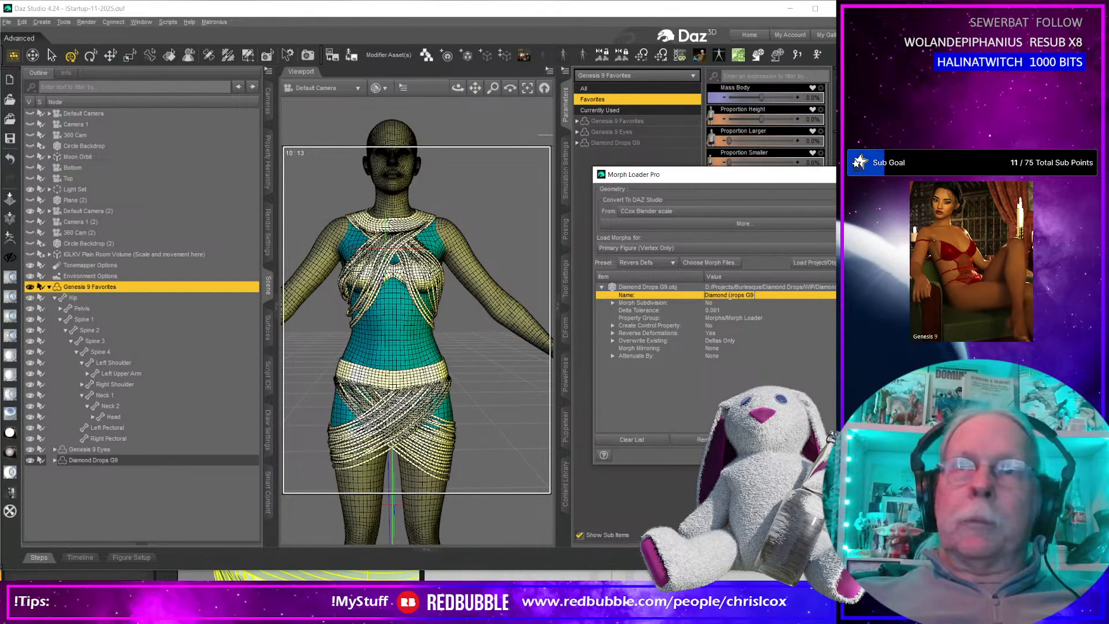
pyautogui.doubleClick(730, 295)
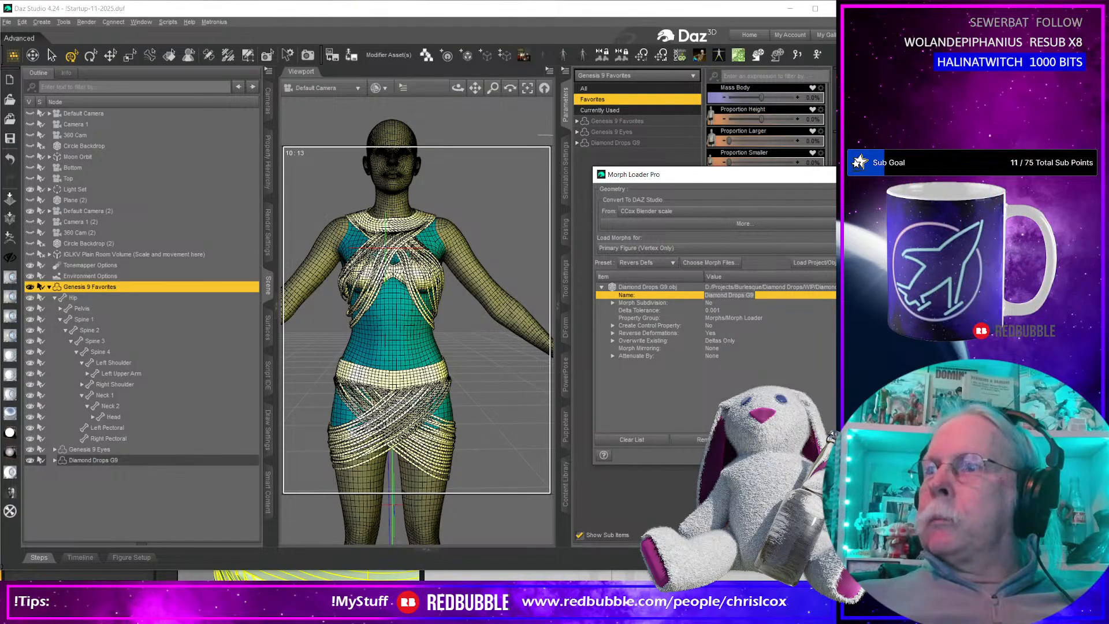
# Switch to File Explorer, copy the name BaseFeminine_body_bs_Body from the OBJ in Morphs > G9 Morphs, and return to Daz Studio.
pyautogui.hotkey('alt', 'Tab')
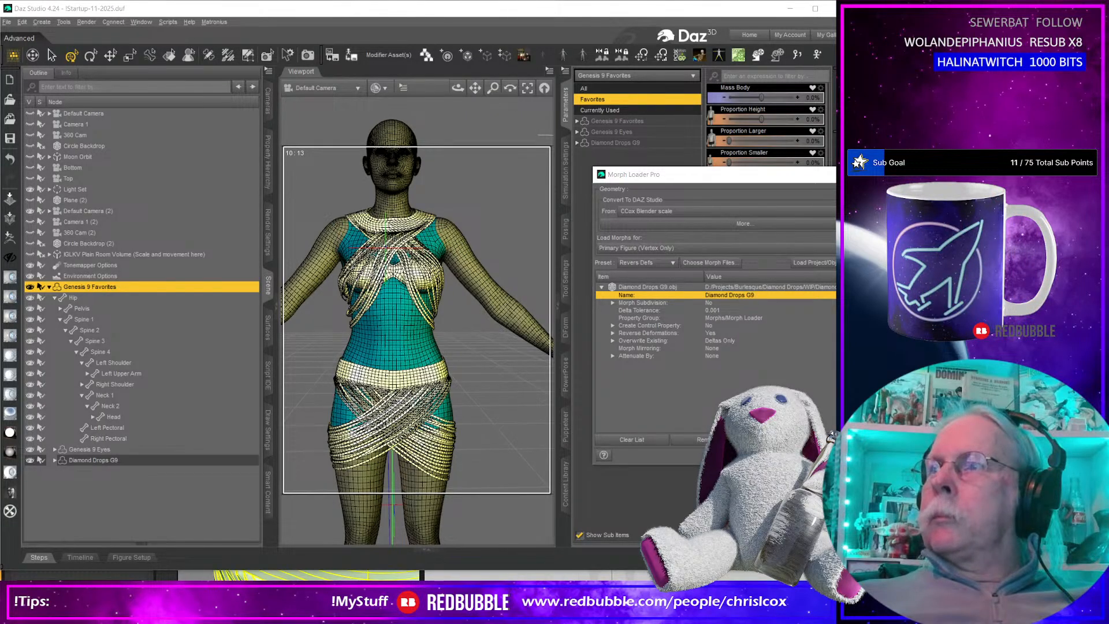
pyautogui.press('super+e')
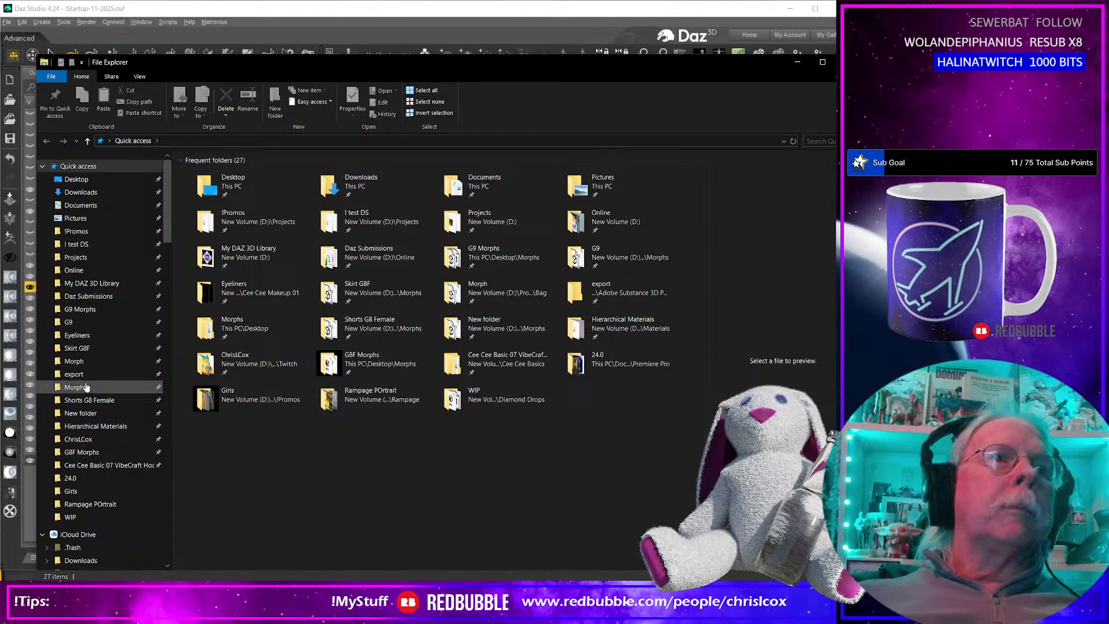
pyautogui.click(86, 386)
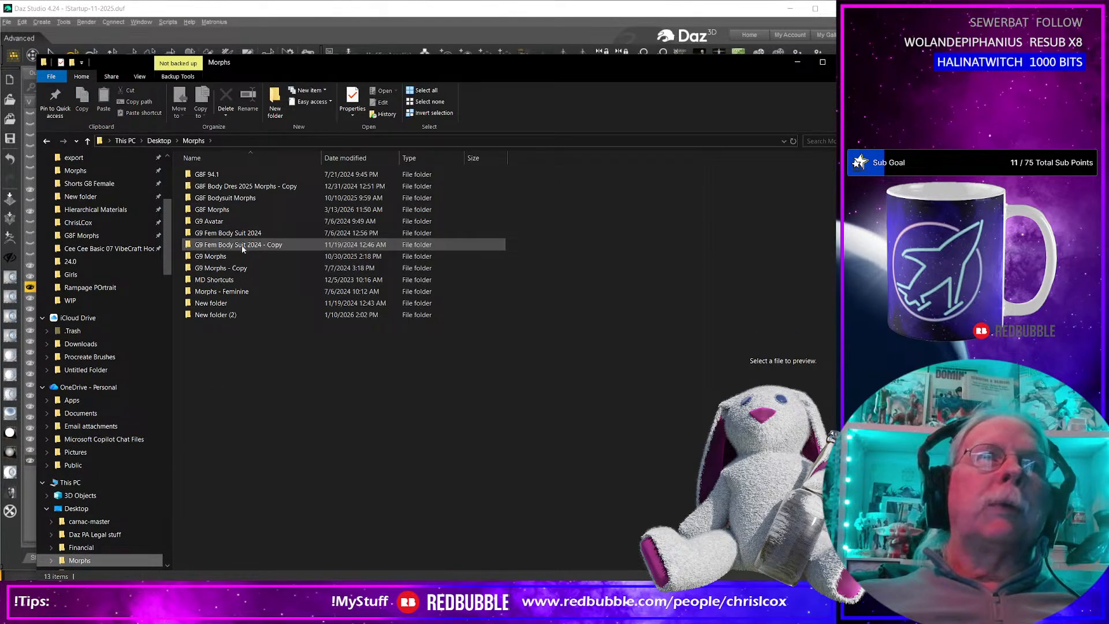
pyautogui.doubleClick(244, 257)
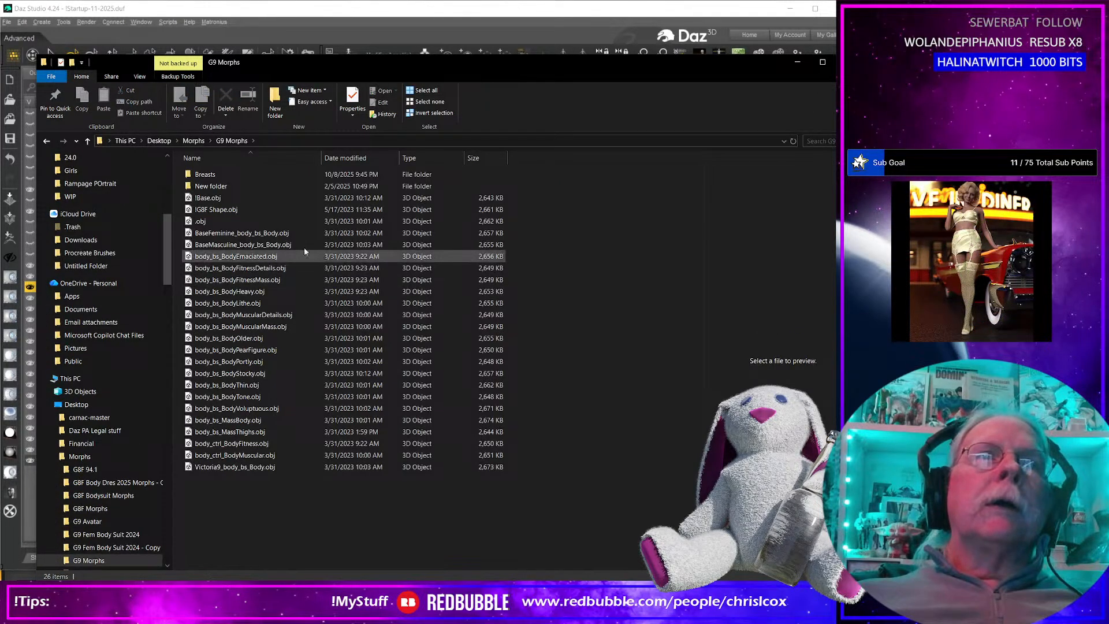
pyautogui.click(260, 234)
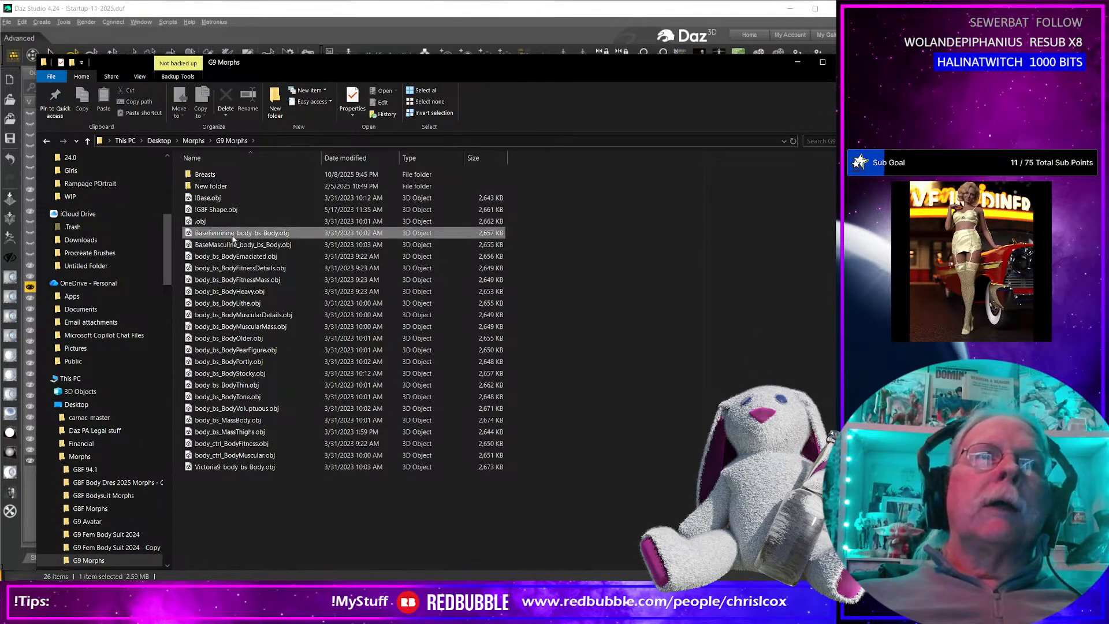
pyautogui.click(234, 233)
pyautogui.rightClick(234, 234)
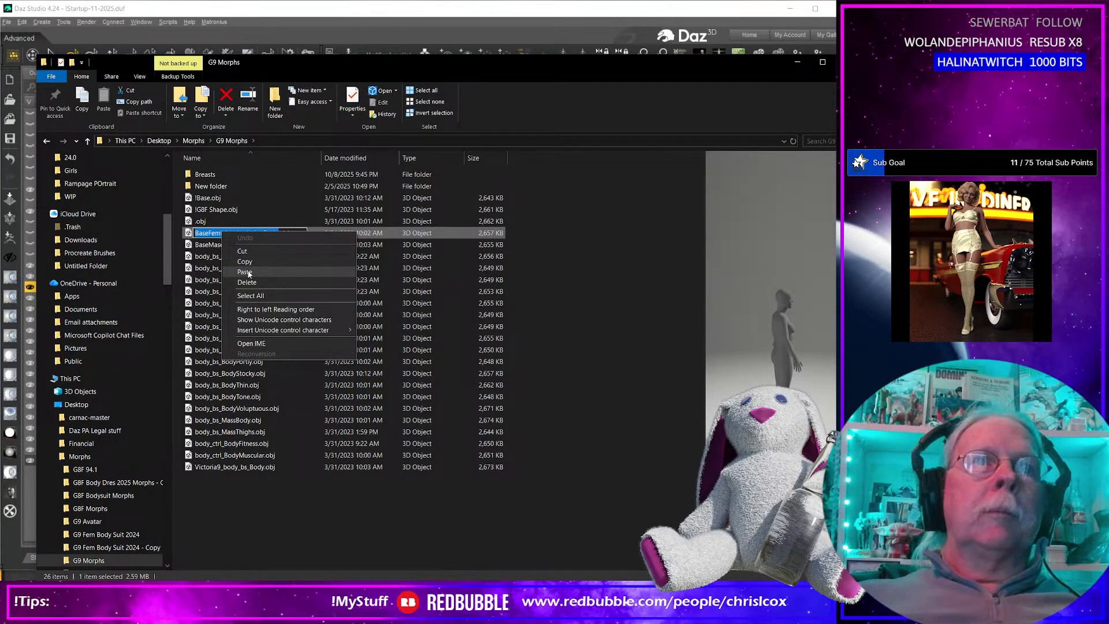
pyautogui.click(244, 261)
pyautogui.click(797, 61)
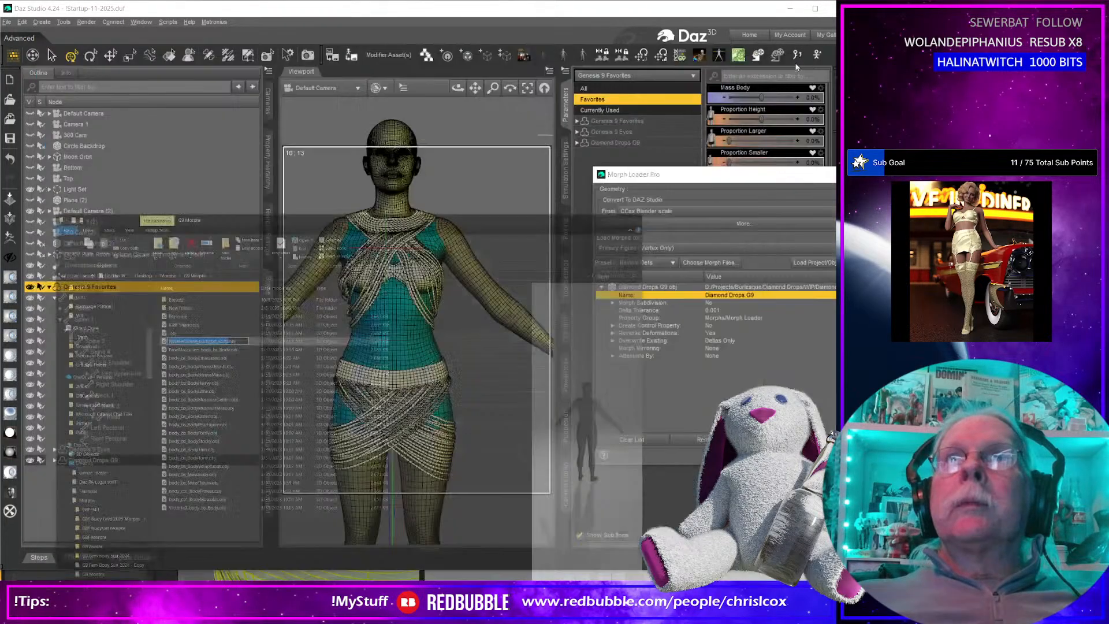
# Try to load the morph onto the Genesis 9 figure as BaseFeminine_body_bs_Body, and dial its Base Feminine morph up to 100%.
pyautogui.doubleClick(728, 295)
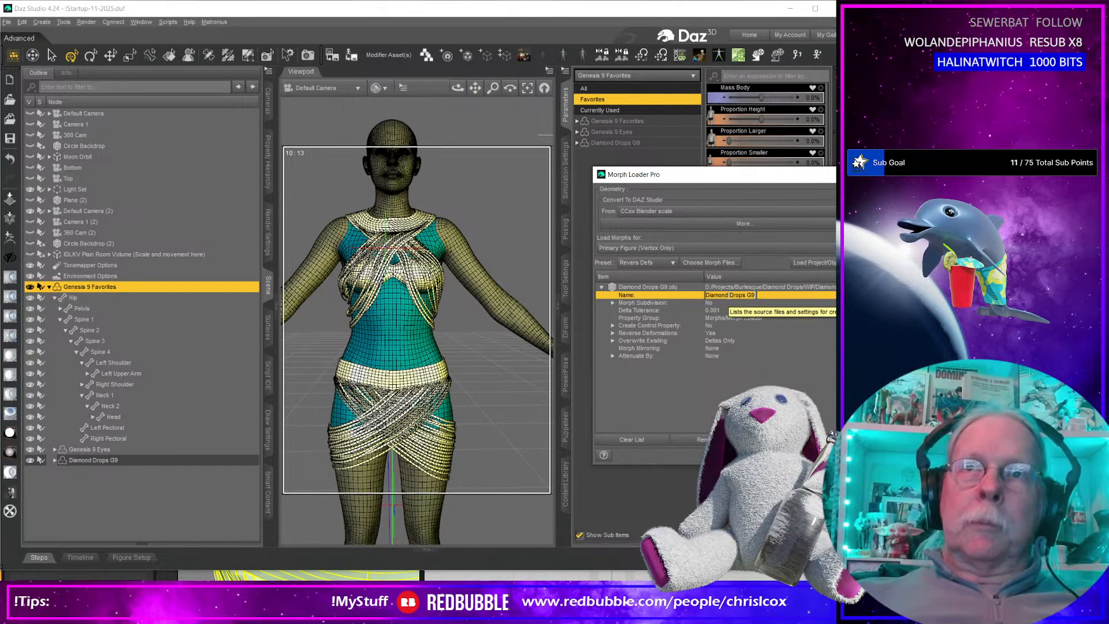
pyautogui.hotkey('ctrl', 'v')
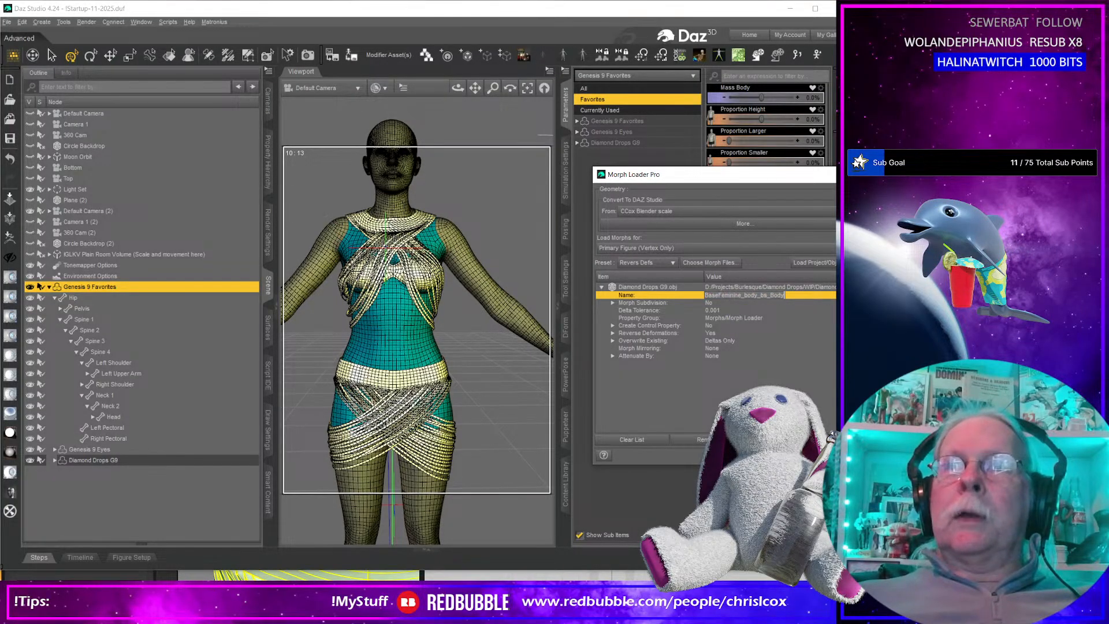
pyautogui.press('Return')
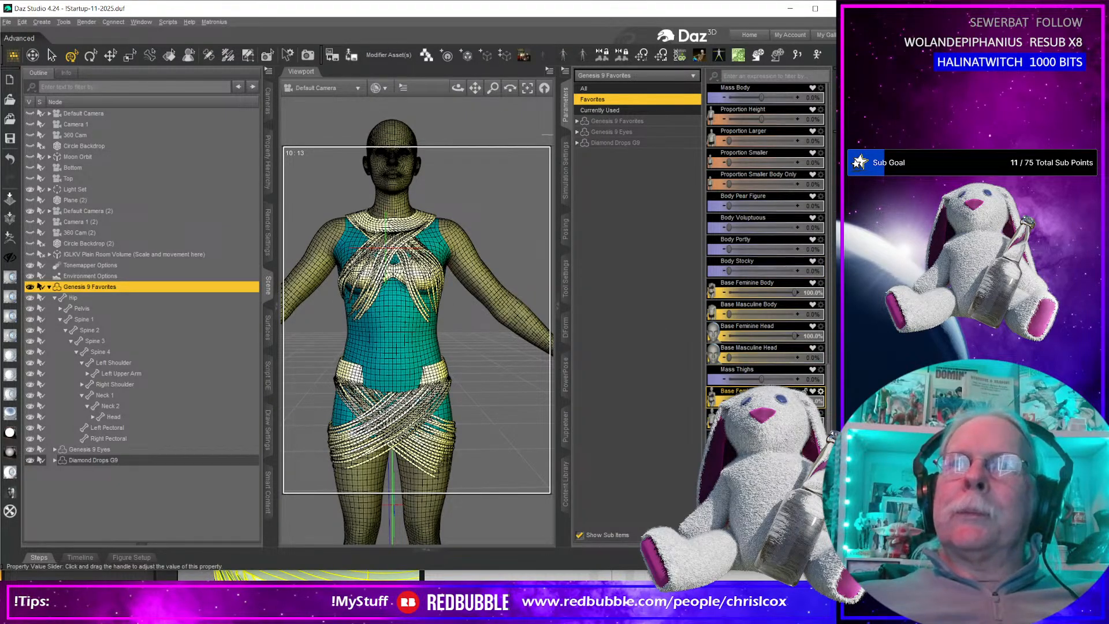
pyautogui.moveTo(729, 401); pyautogui.dragTo(795, 401)
pyautogui.moveTo(535, 386); pyautogui.dragTo(483, 383, button='middle')
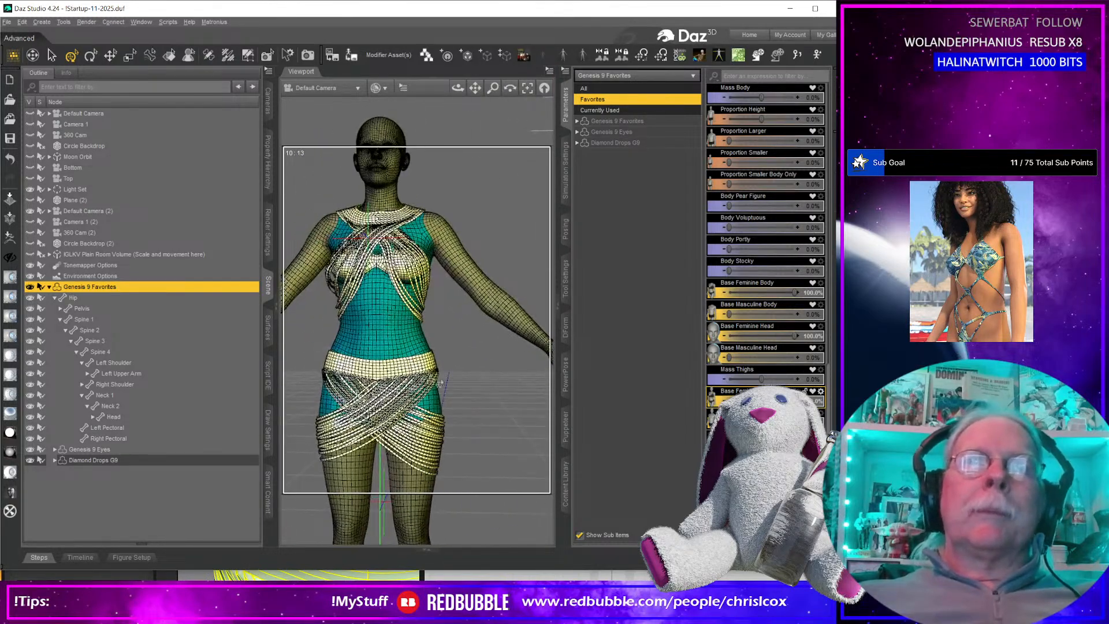
# Select the Diamond Drops G9 garment and choose Diamond Drops G9.obj from the WIP folder as its morph file in Morph Loader Pro.
pyautogui.click(135, 460)
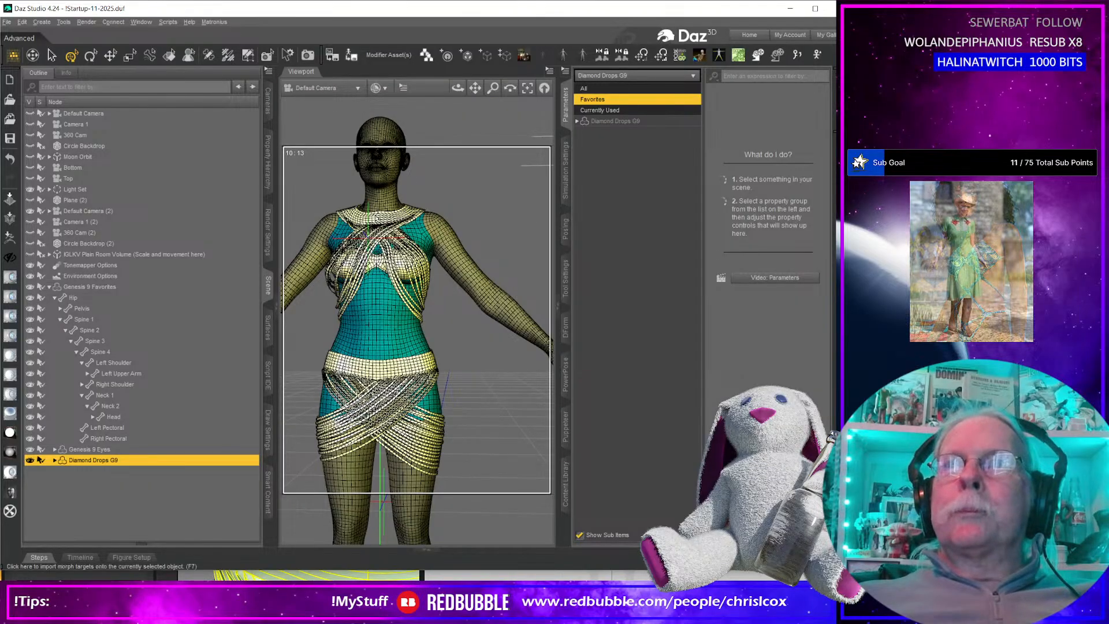
pyautogui.press('F7')
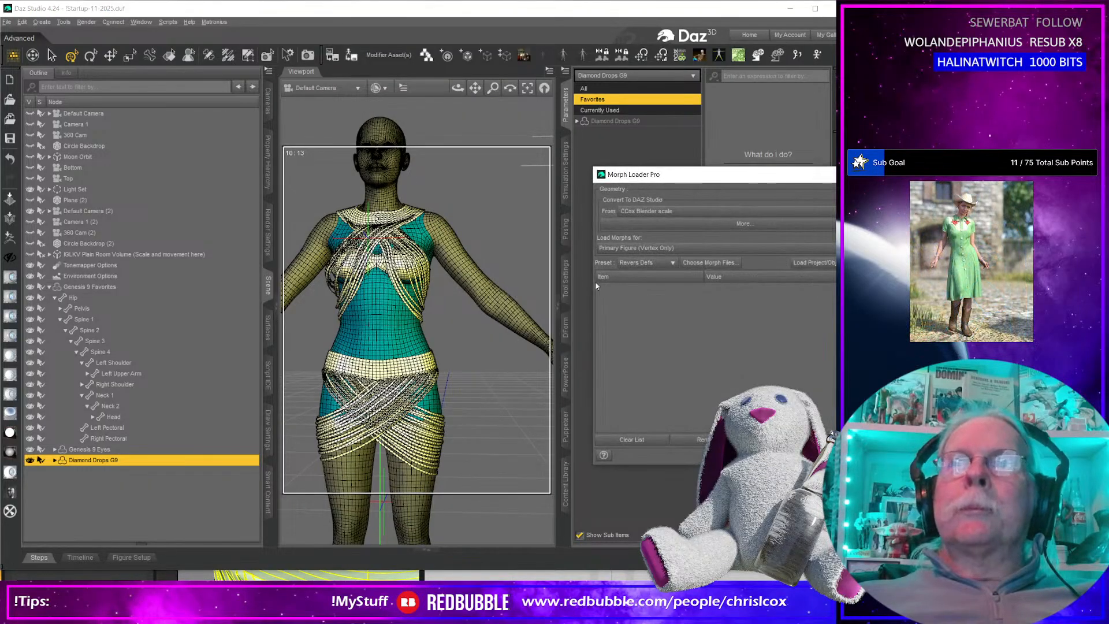
pyautogui.click(710, 268)
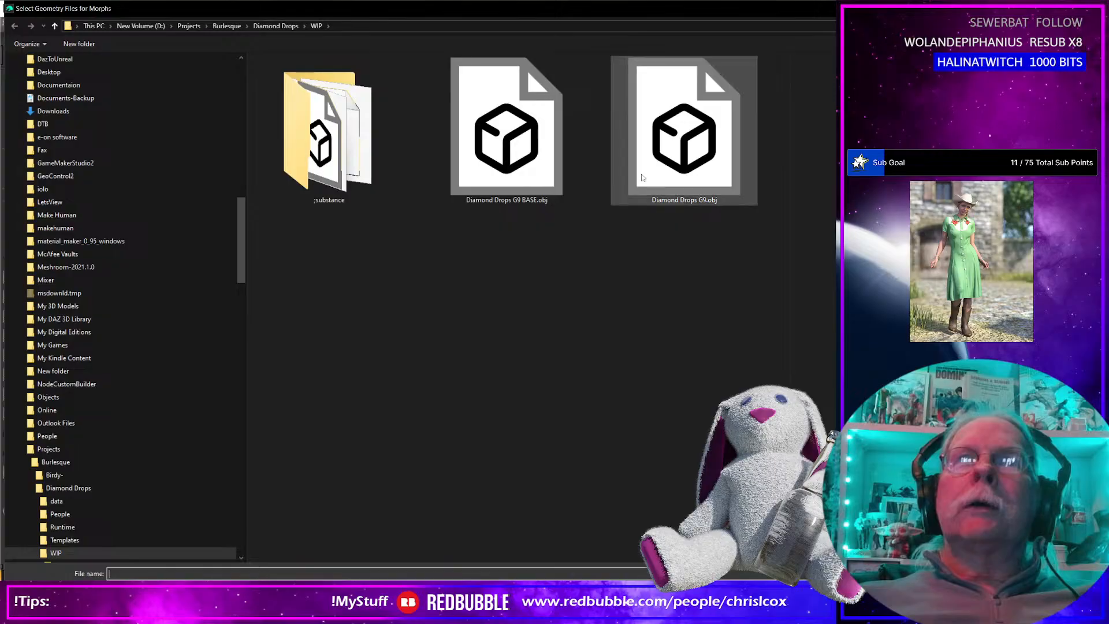
pyautogui.doubleClick(673, 182)
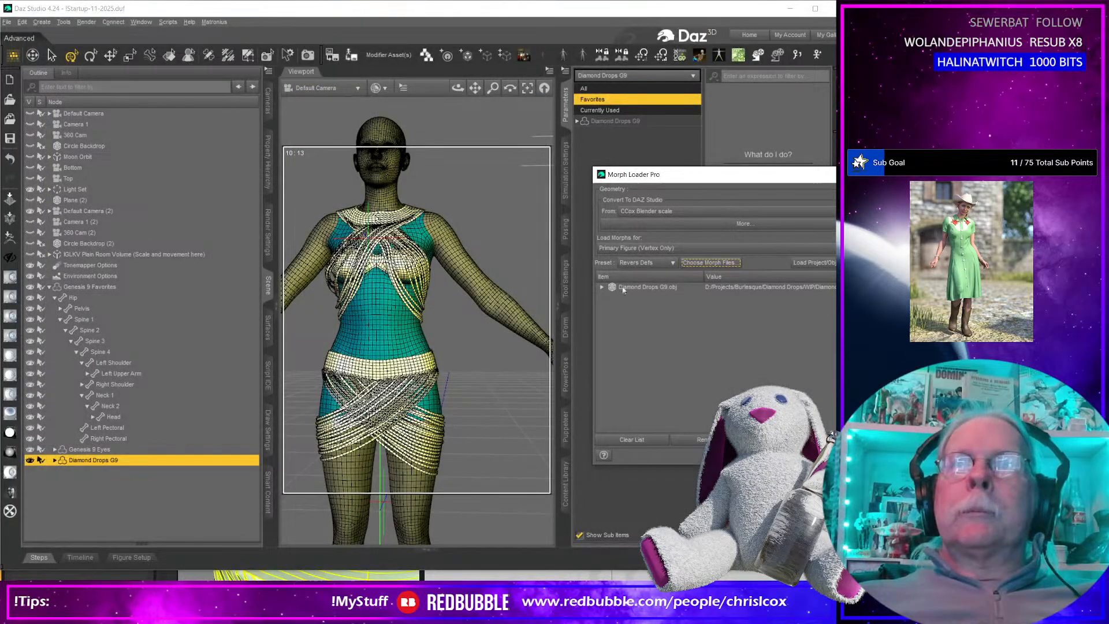
# Name the garment's morph BaseFeminine_body_bs_Body and load it onto Diamond Drops G9.
pyautogui.click(602, 289)
pyautogui.click(721, 295)
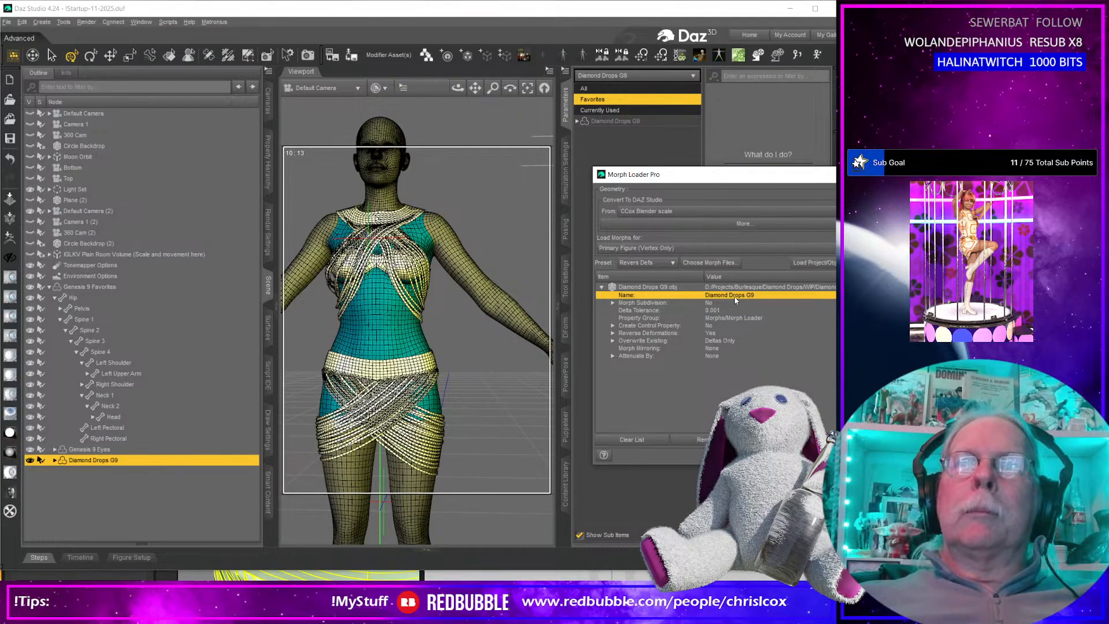
pyautogui.doubleClick(736, 295)
pyautogui.hotkey('ctrl', 'v')
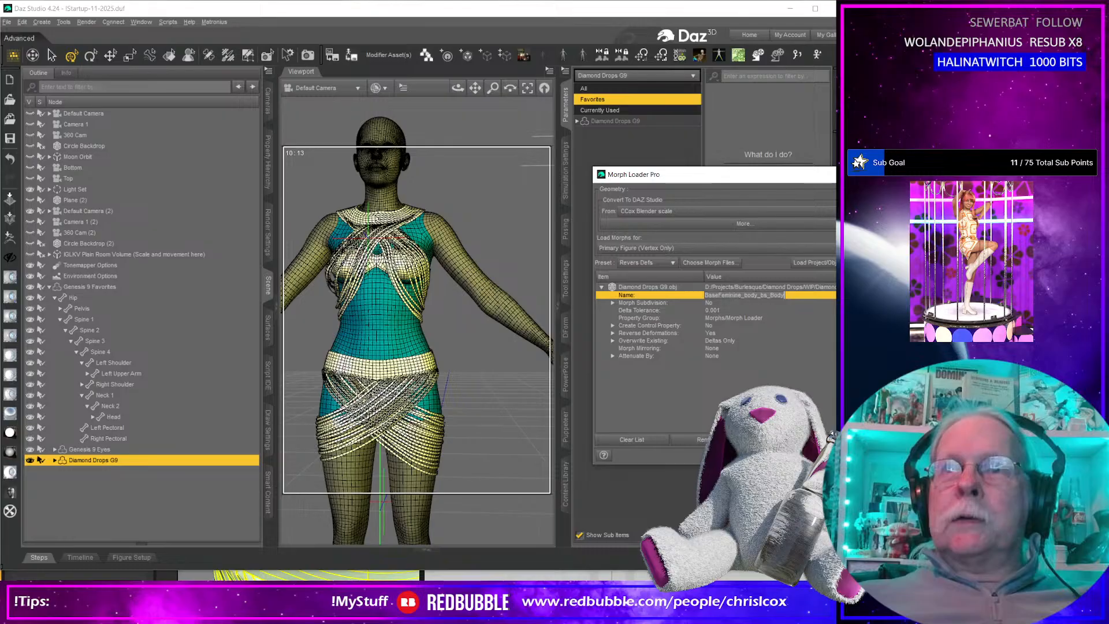
pyautogui.press('Return')
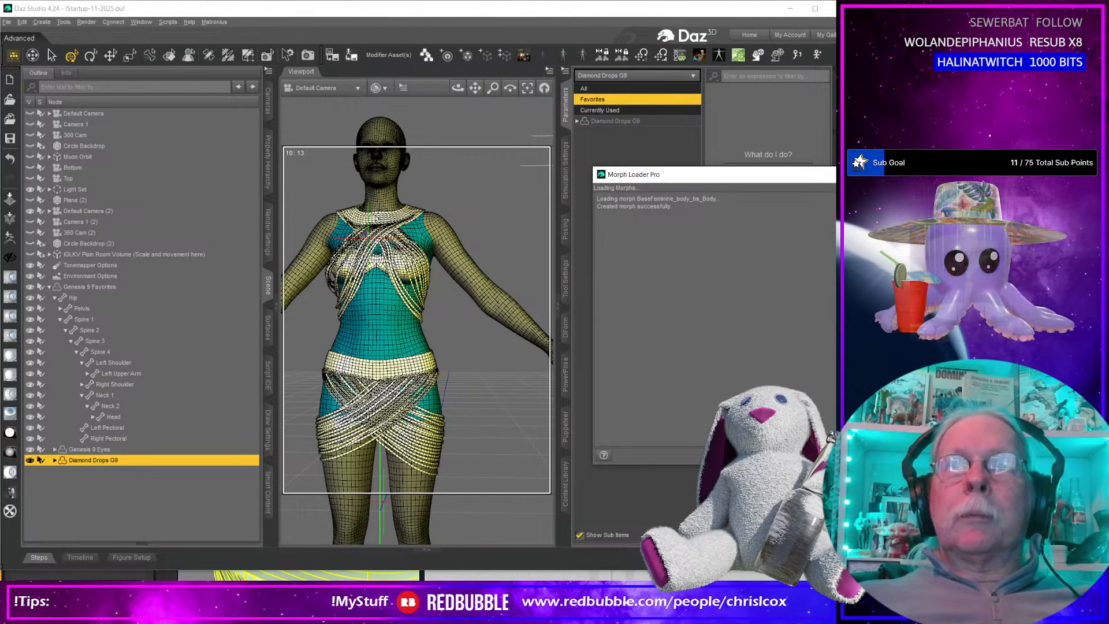
pyautogui.press('Return')
pyautogui.moveTo(448, 409)
pyautogui.mouseDown(button='middle')
pyautogui.moveTo(565, 381)
pyautogui.moveTo(349, 400)
pyautogui.moveTo(453, 410)
pyautogui.mouseUp(button='middle')
pyautogui.moveTo(432, 371); pyautogui.dragTo(422, 350, button='middle')
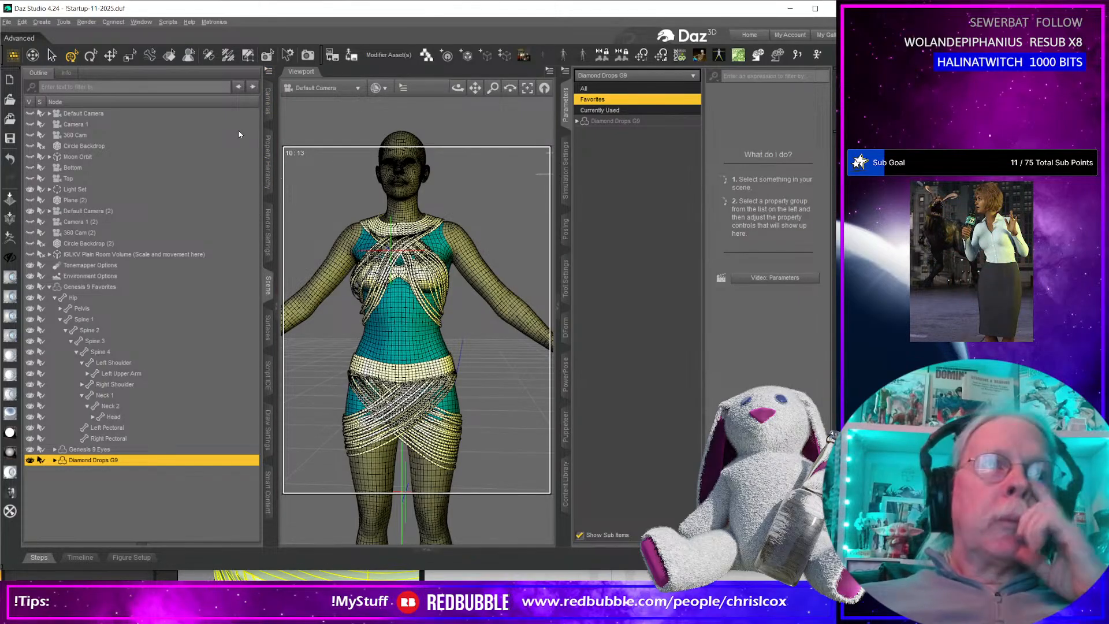
# Activate the Geometry Editor with its tool settings and rename the garment's Bottom_FRONT surface as Bottom.
pyautogui.click(248, 56)
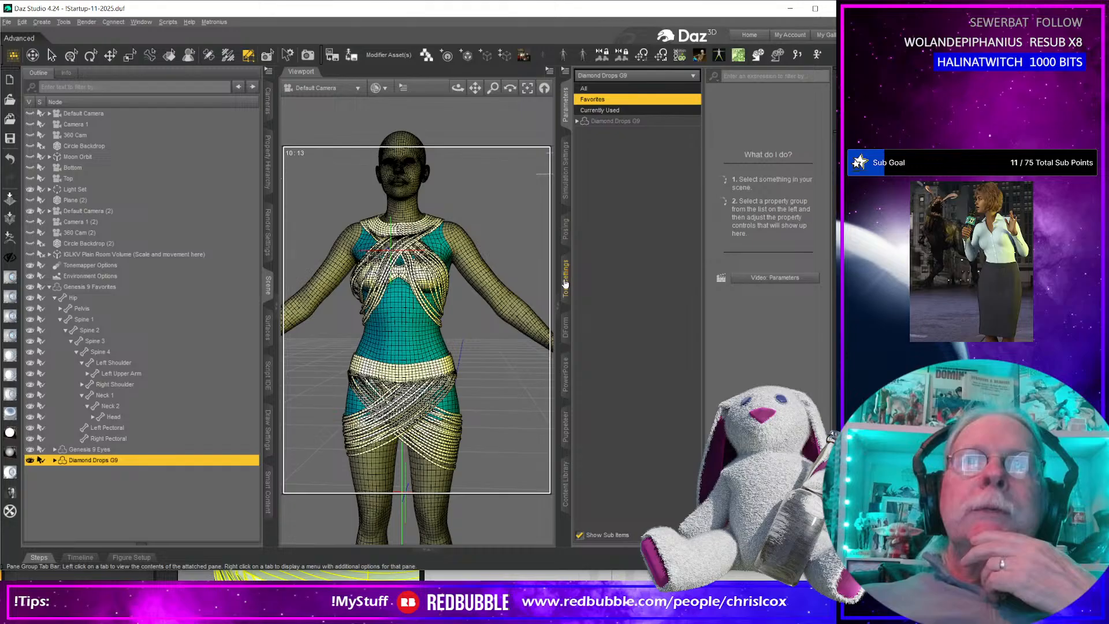
pyautogui.click(566, 280)
pyautogui.click(631, 336)
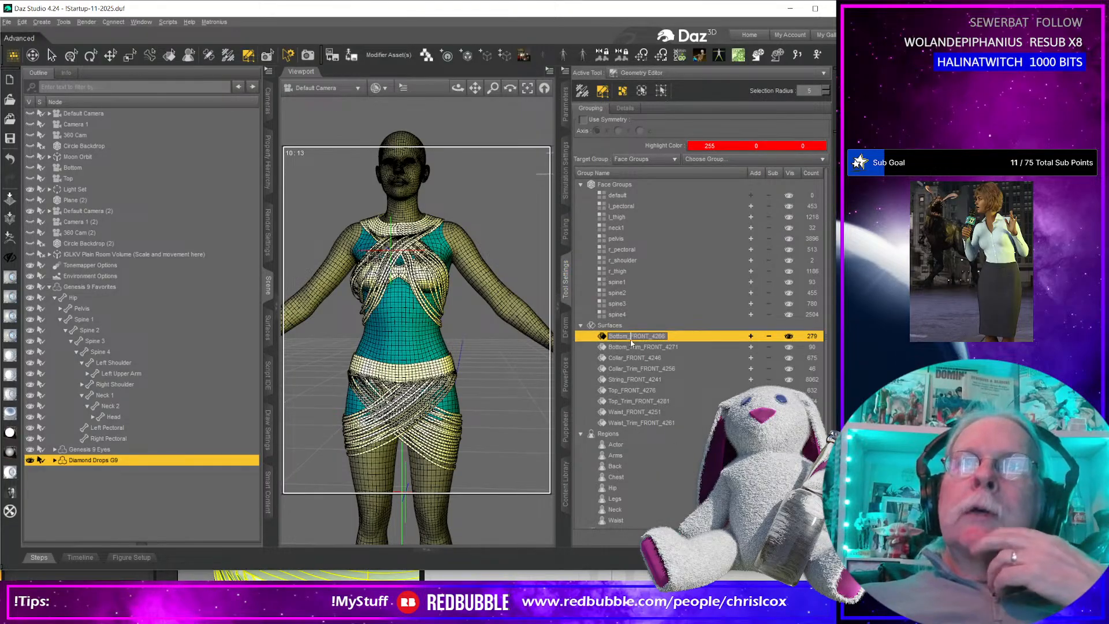
pyautogui.press('Left')
pyautogui.hotkey('shift', 'End')
pyautogui.press('Delete')
pyautogui.press('Return')
# Rename the garment surface Bottom_Trim_FRONT_4271 as Bottom_Trim.
pyautogui.scroll(5, 441, 310)
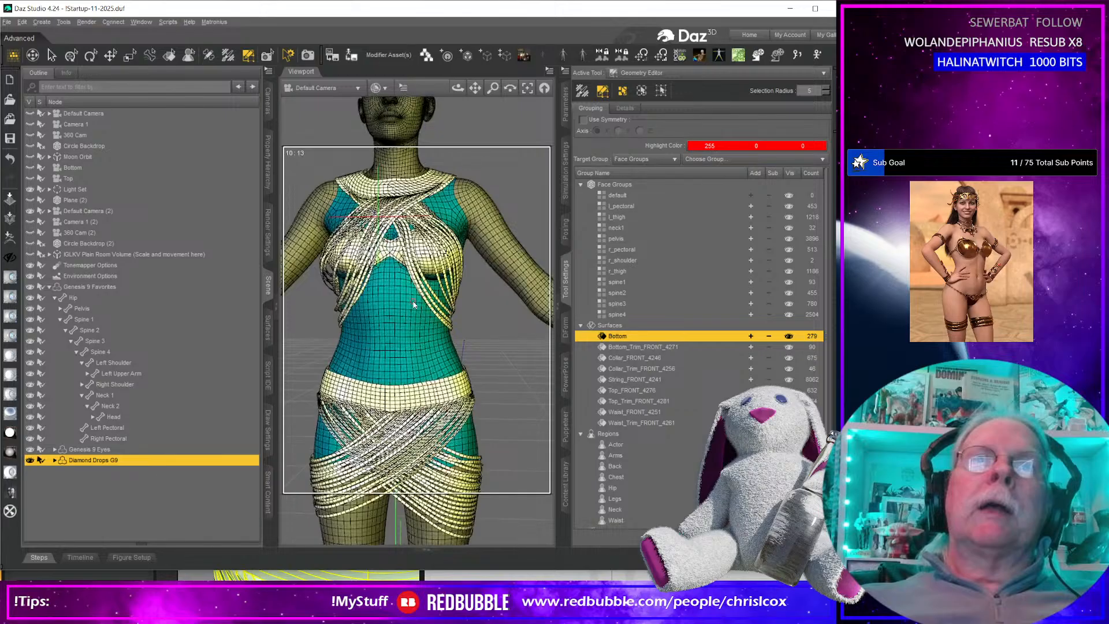
pyautogui.moveTo(450, 310); pyautogui.dragTo(463, 350, button='middle')
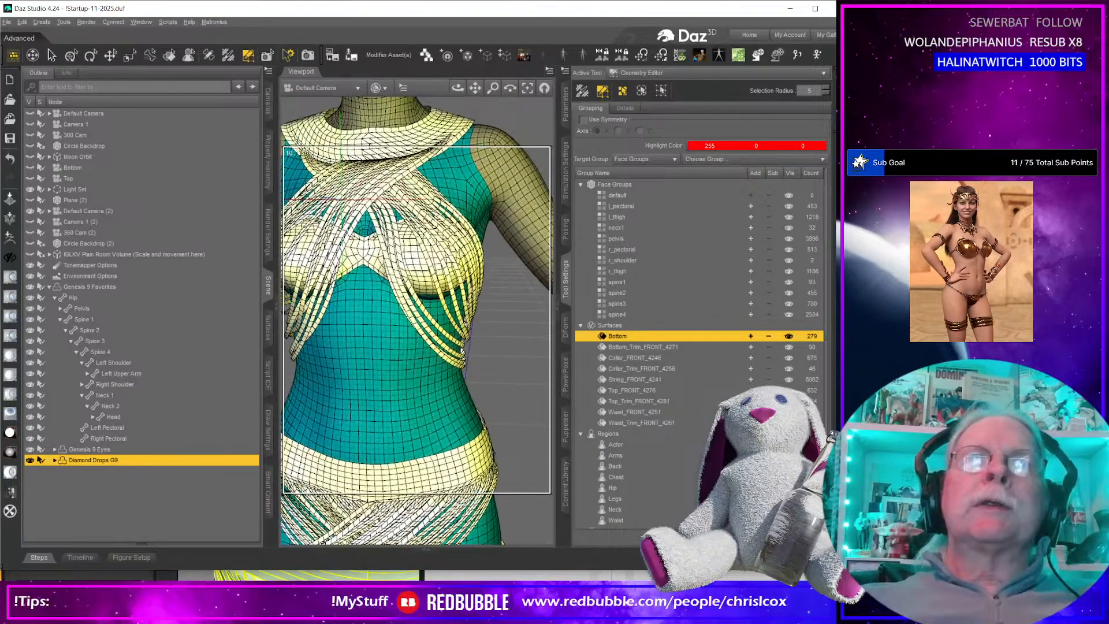
pyautogui.doubleClick(640, 348)
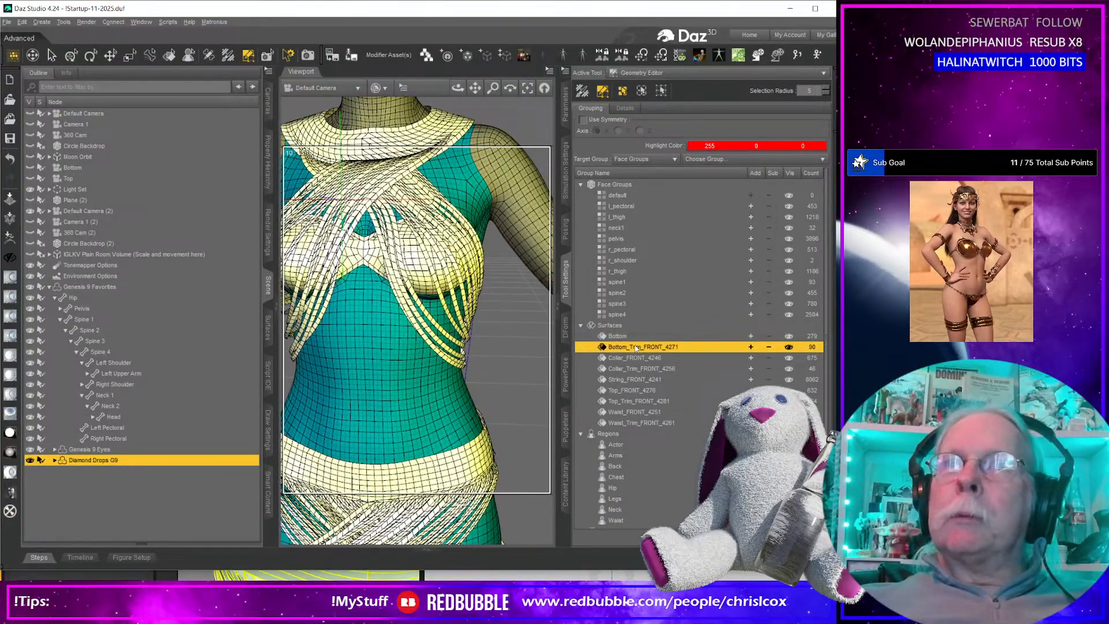
pyautogui.hotkey('ctrl', 'a')
pyautogui.hotkey('shift', 'Left')
pyautogui.hotkey('shift', 'Left')
pyautogui.hotkey('shift', 'Left')
pyautogui.hotkey('shift', 'Left')
pyautogui.hotkey('shift', 'Left')
pyautogui.hotkey('shift', 'Left')
pyautogui.press('Delete')
# Rename the garment surface Collar_FRONT_4246 as Collar.
pyautogui.click(652, 357)
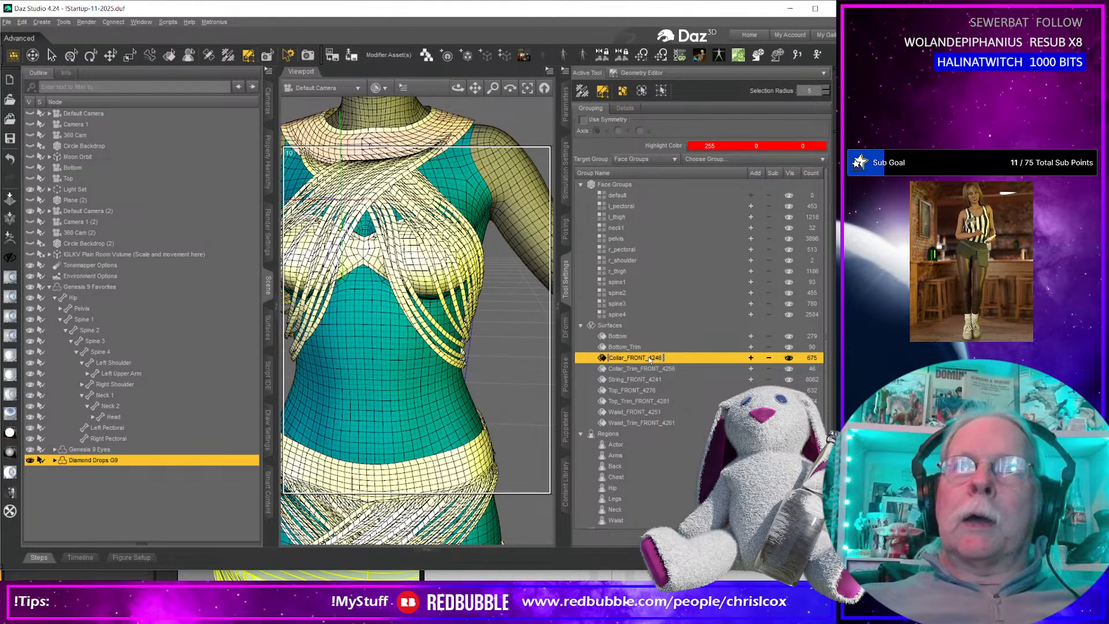
pyautogui.hotkey('shift', 'Home')
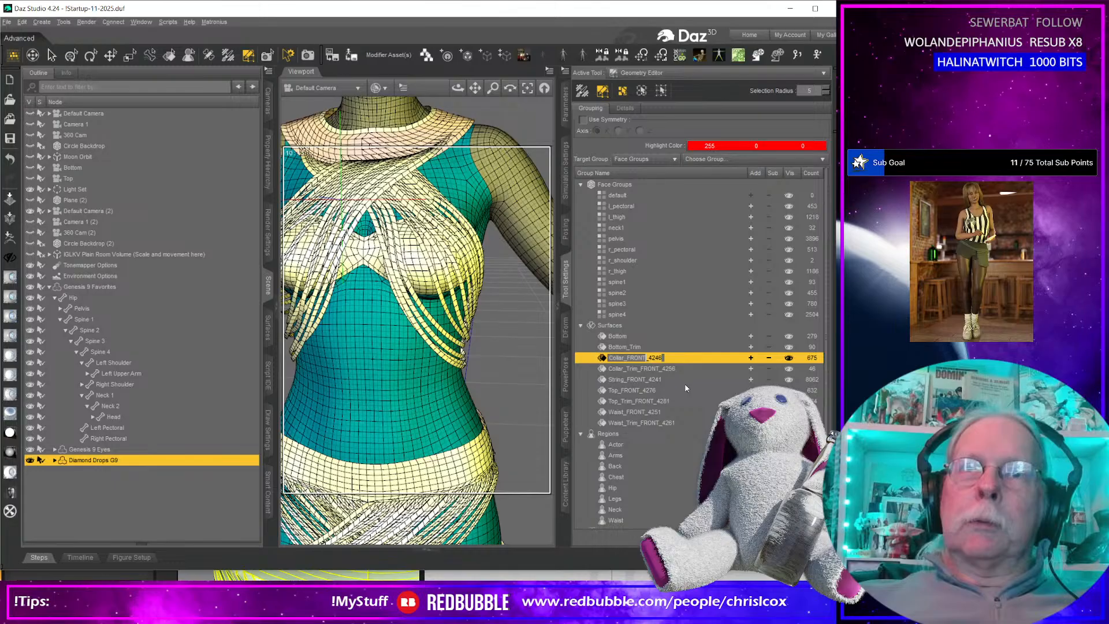
pyautogui.press('Delete')
# Rename the garment surface Collar_Trim_FRONT_4256 as Collar_Trim.
pyautogui.click(645, 368)
pyautogui.click(645, 369)
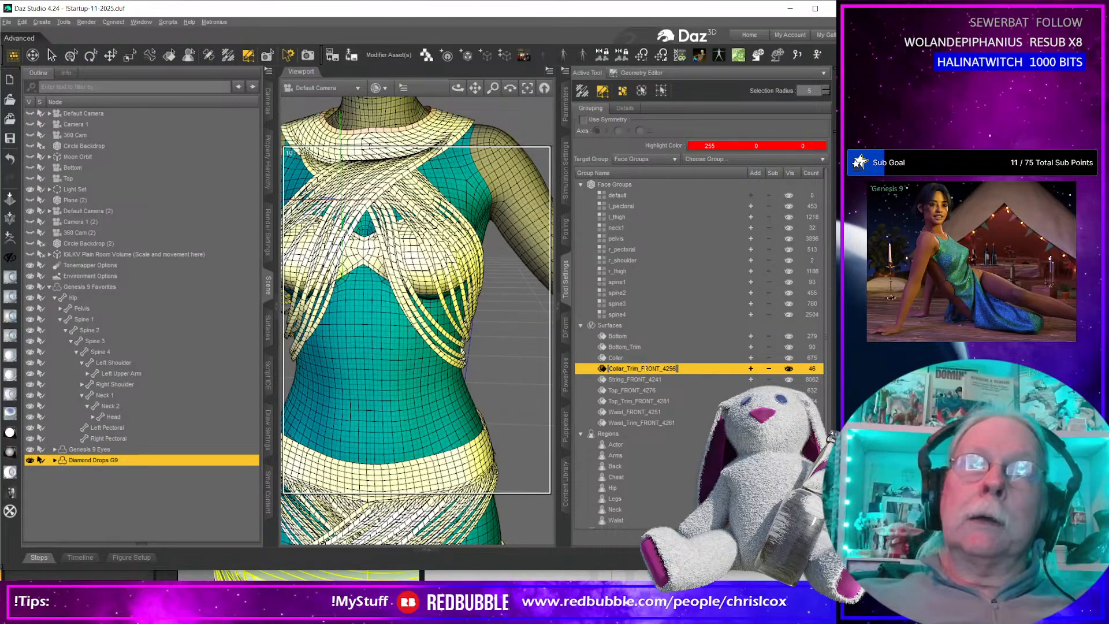
pyautogui.doubleClick(645, 368)
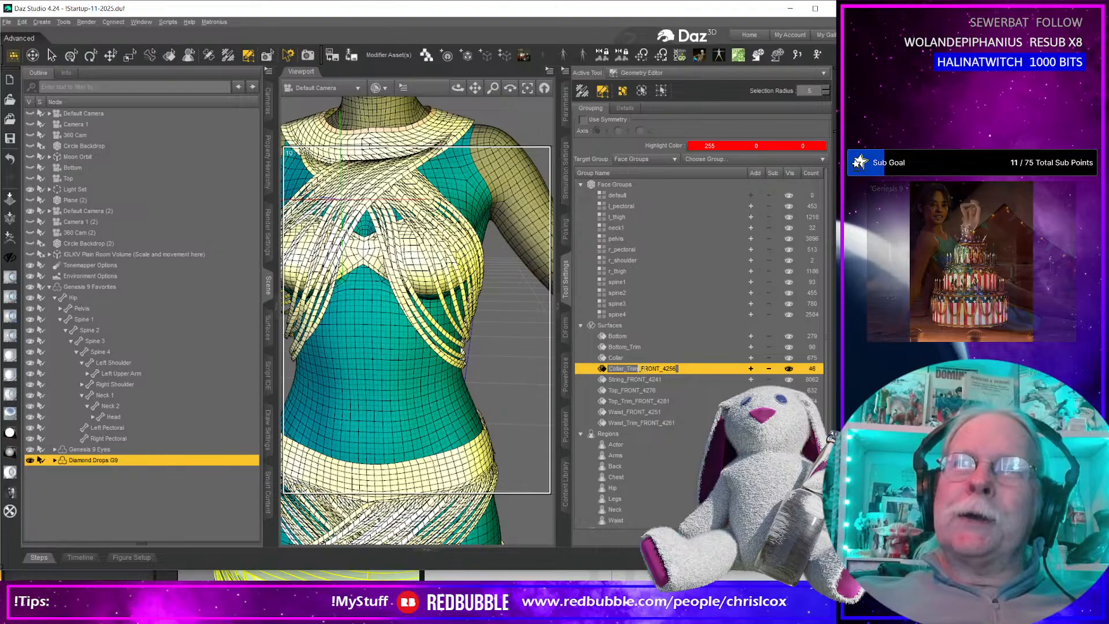
pyautogui.press('BackSpace')
pyautogui.press('BackSpace')
# Rename the garment surface String_FRONT_4241 as String.
pyautogui.click(628, 381)
pyautogui.doubleClick(642, 380)
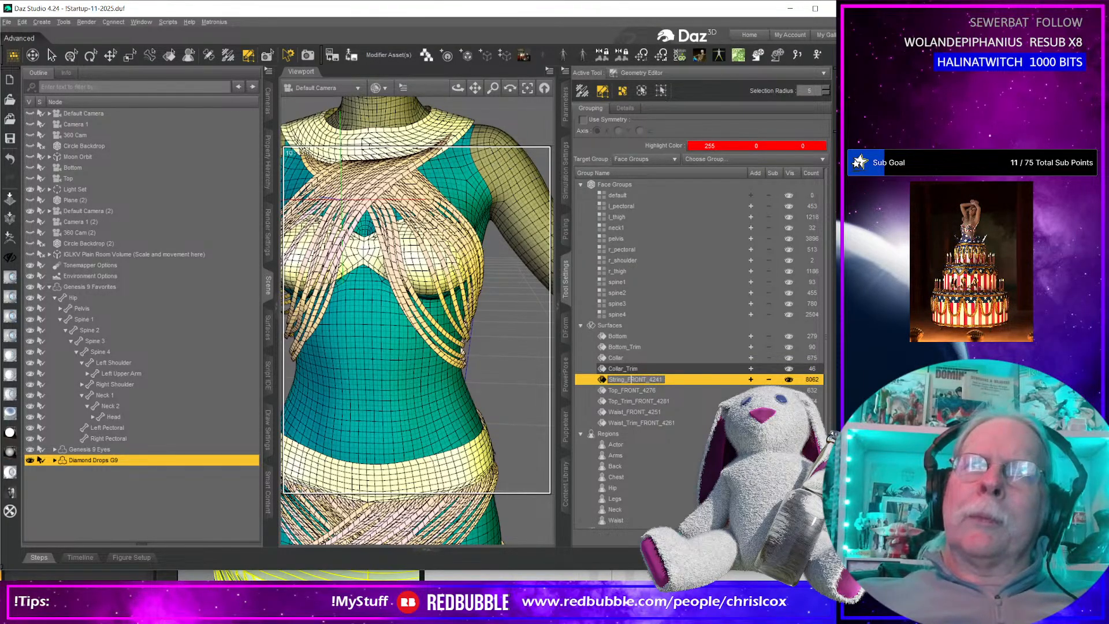
pyautogui.hotkey('shift', 'End')
pyautogui.press('BackSpace')
pyautogui.press('Return')
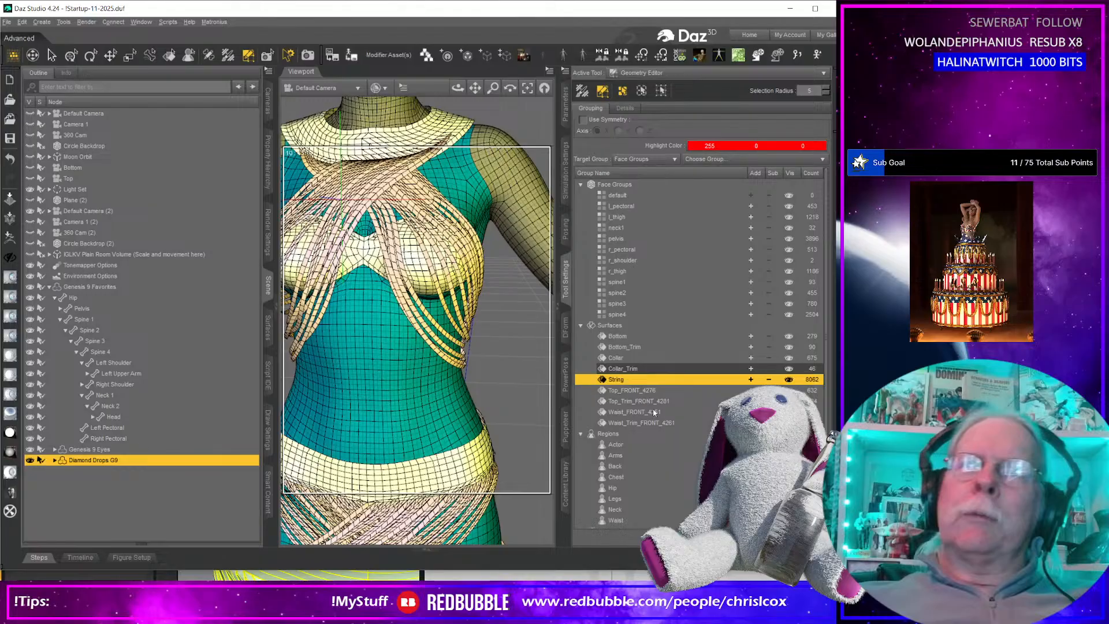
# Rename the garment surface Top_FRONT_4276 as Top.
pyautogui.click(635, 390)
pyautogui.doubleClick(635, 390)
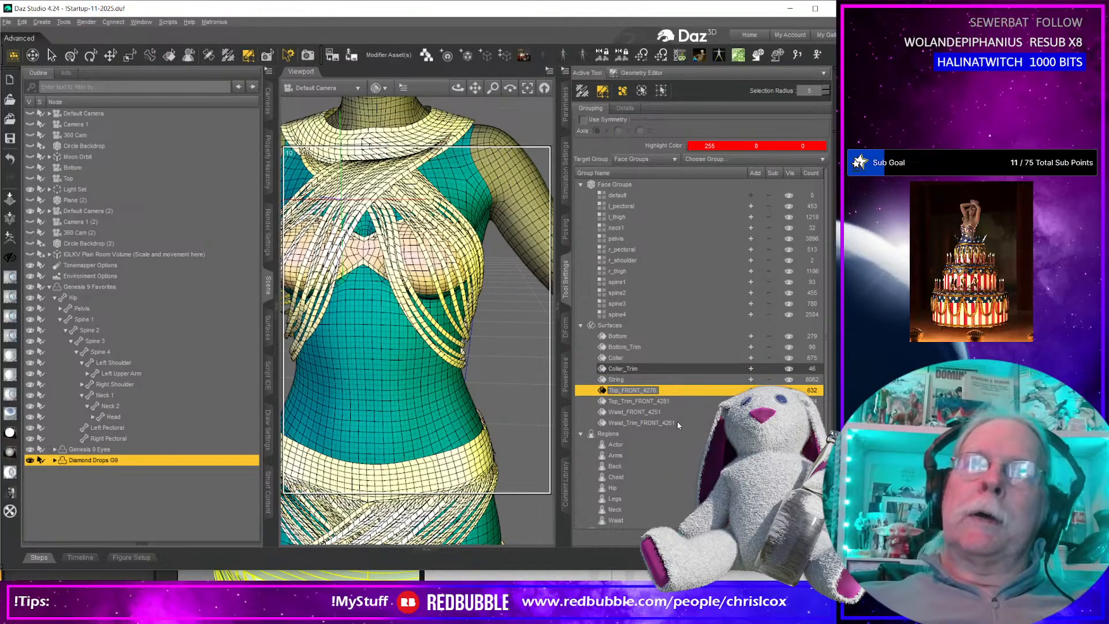
pyautogui.press('Home')
pyautogui.press('Right')
pyautogui.press('Right')
pyautogui.press('Right')
pyautogui.hotkey('shift', 'End')
pyautogui.press('BackSpace')
pyautogui.press('Return')
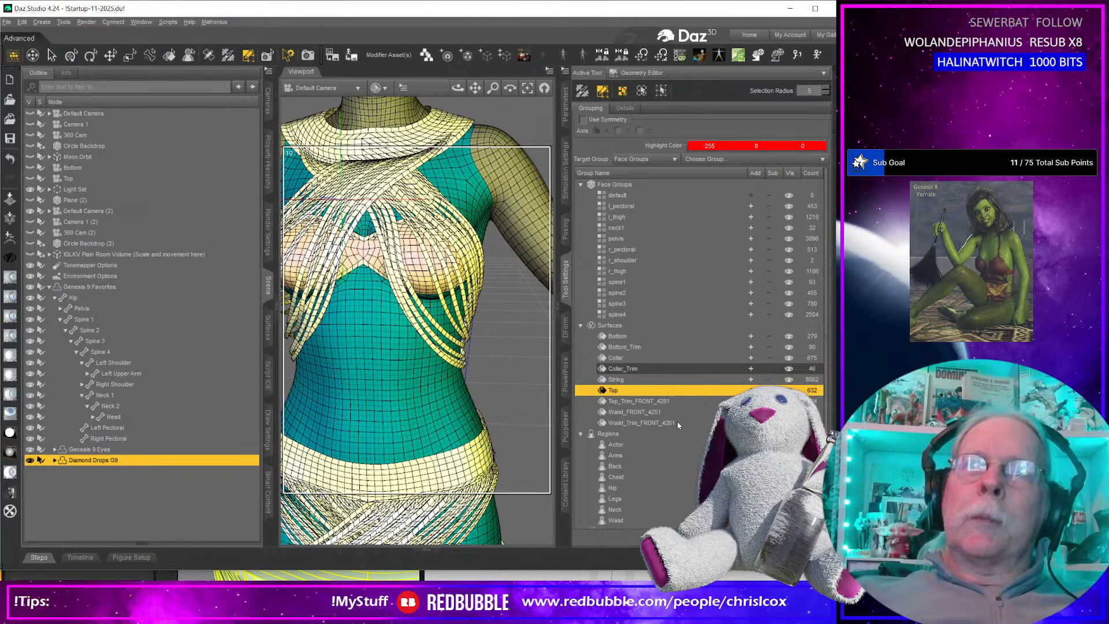
# Rename the garment surface Top_Trim_FRONT_4281 as Top_Trim.
pyautogui.click(638, 401)
pyautogui.doubleClick(638, 400)
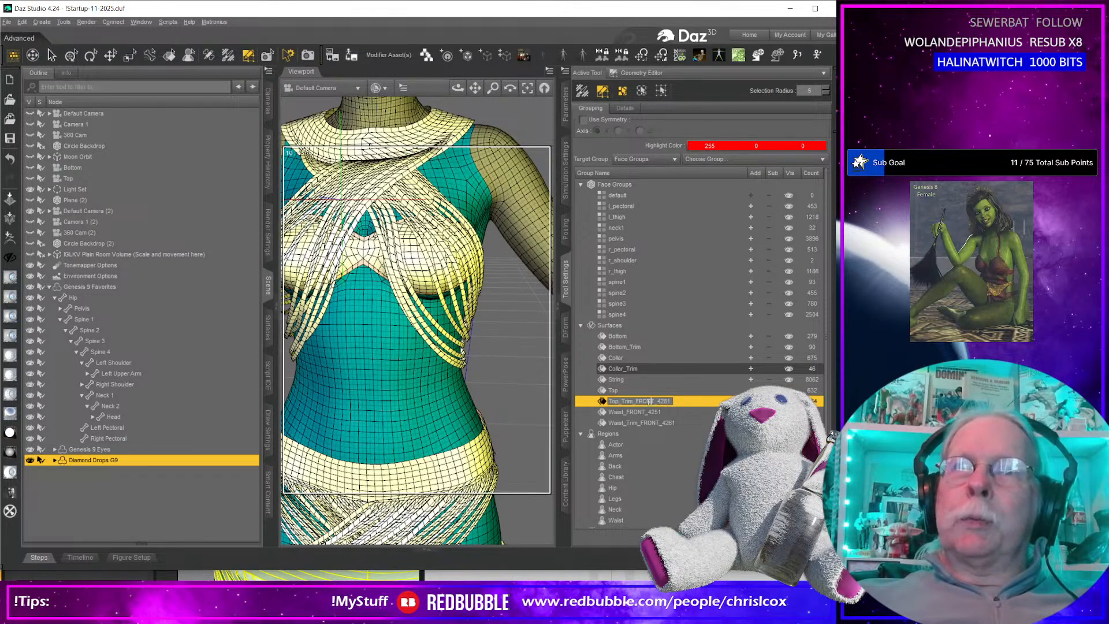
pyautogui.hotkey('shift', 'End')
pyautogui.press('BackSpace')
pyautogui.press('Return')
# Rename the garment surface Waist_FRONT_4251 as Waist.
pyautogui.click(635, 411)
pyautogui.doubleClick(635, 412)
pyautogui.hotkey('shift', 'End')
pyautogui.press('BackSpace')
pyautogui.press('Return')
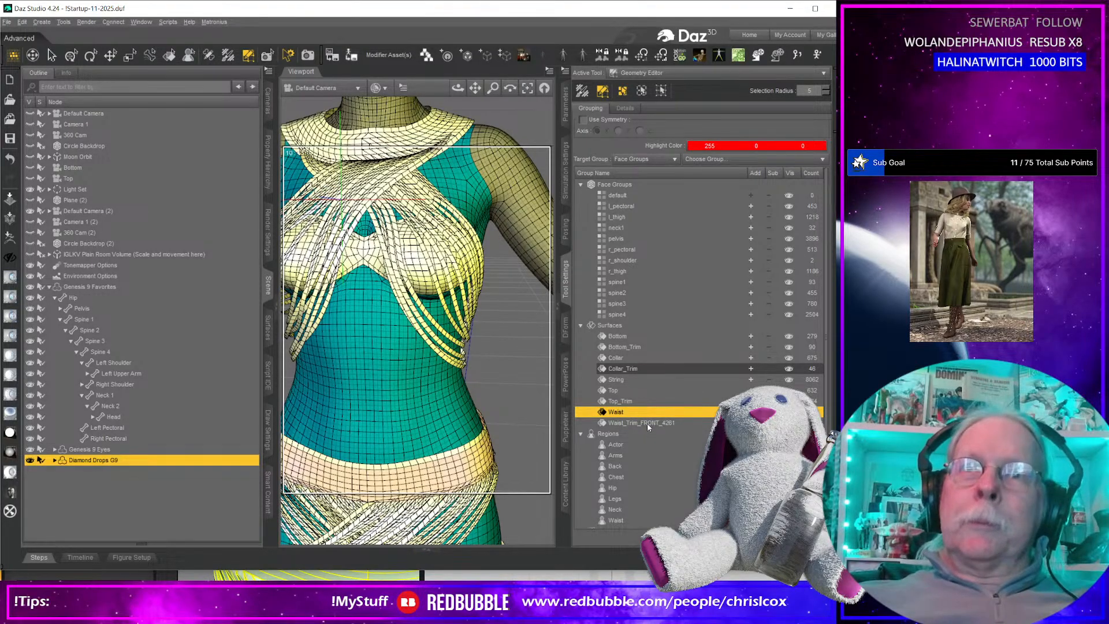
# Rename the garment surface Waist_Trim_FRONT_4261 as Waist_Trim.
pyautogui.click(647, 424)
pyautogui.doubleClick(650, 426)
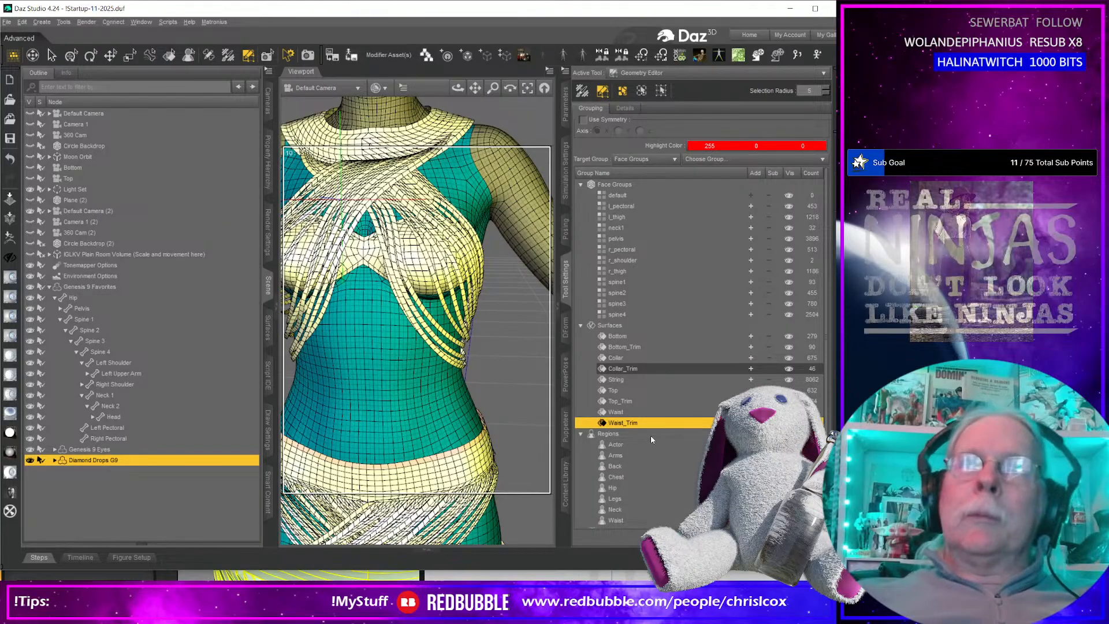
pyautogui.press('BackSpace')
pyautogui.press('Return')
# Add a smoothing modifier to the Diamond Drops G9 geometry.
pyautogui.scroll(-5, 463, 347)
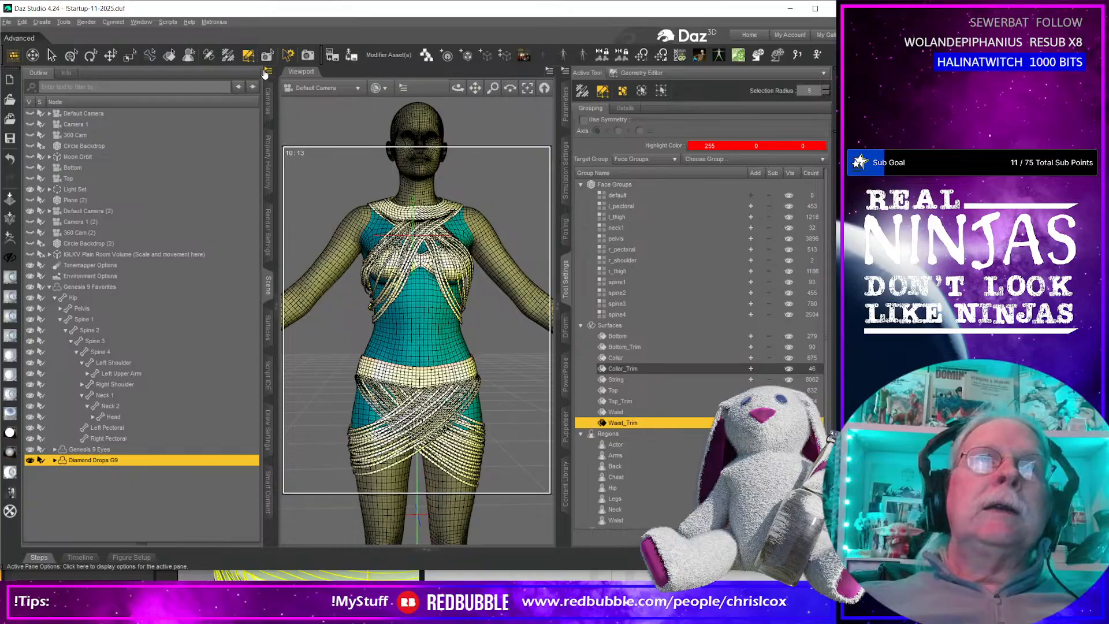
pyautogui.click(269, 74)
pyautogui.moveTo(306, 182)
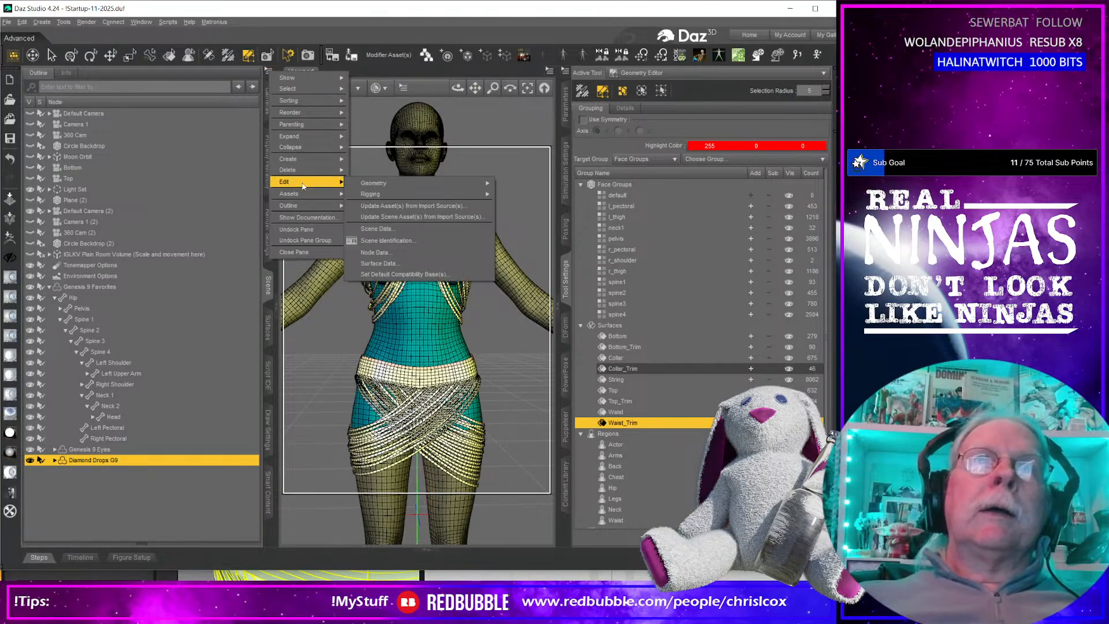
pyautogui.moveTo(391, 185)
pyautogui.click(517, 186)
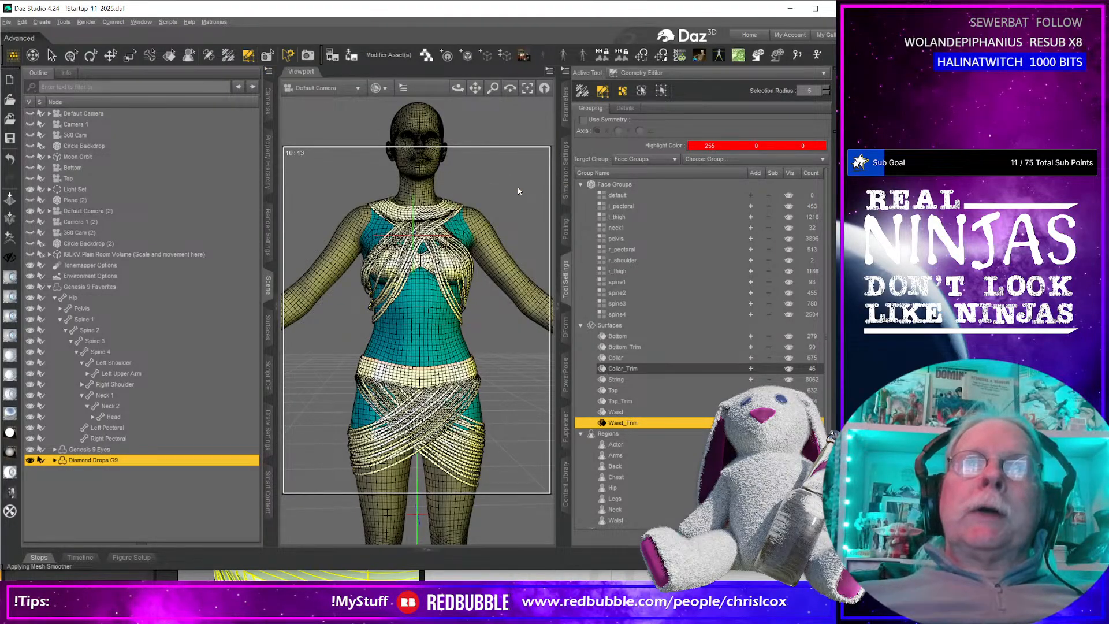
# Convert the Diamond Drops G9 geometry to SubD.
pyautogui.click(269, 73)
pyautogui.moveTo(289, 180)
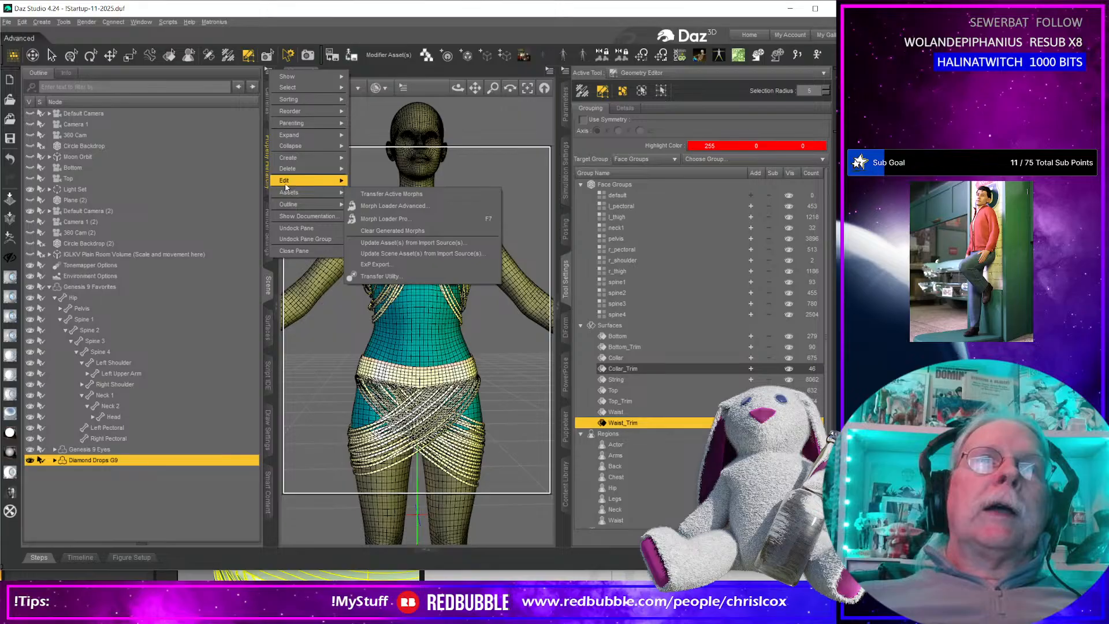
pyautogui.moveTo(393, 182)
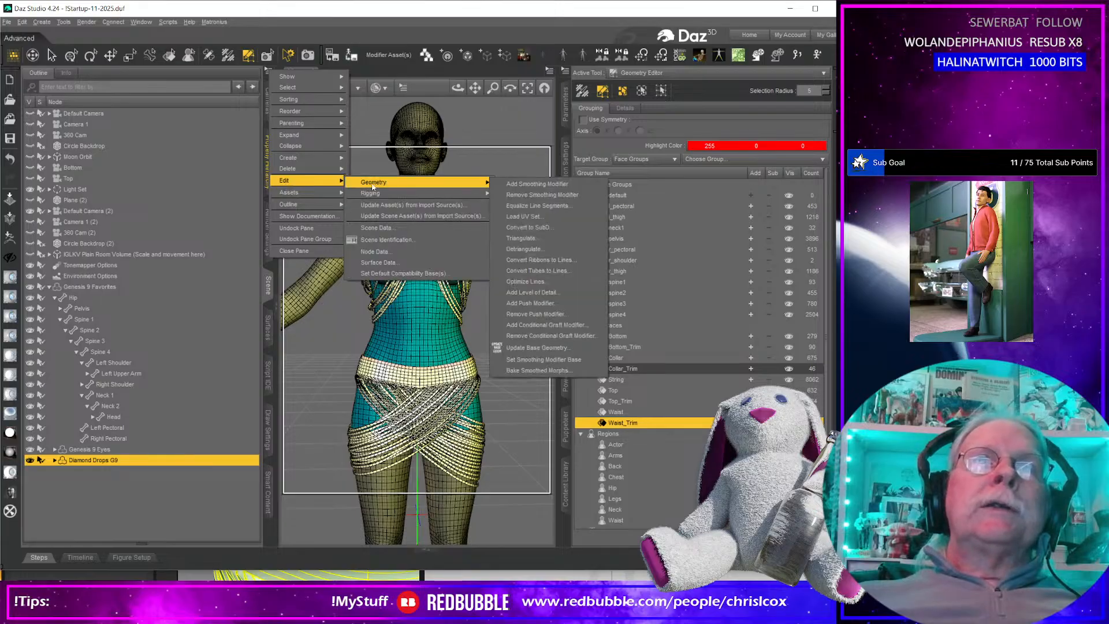
pyautogui.click(536, 229)
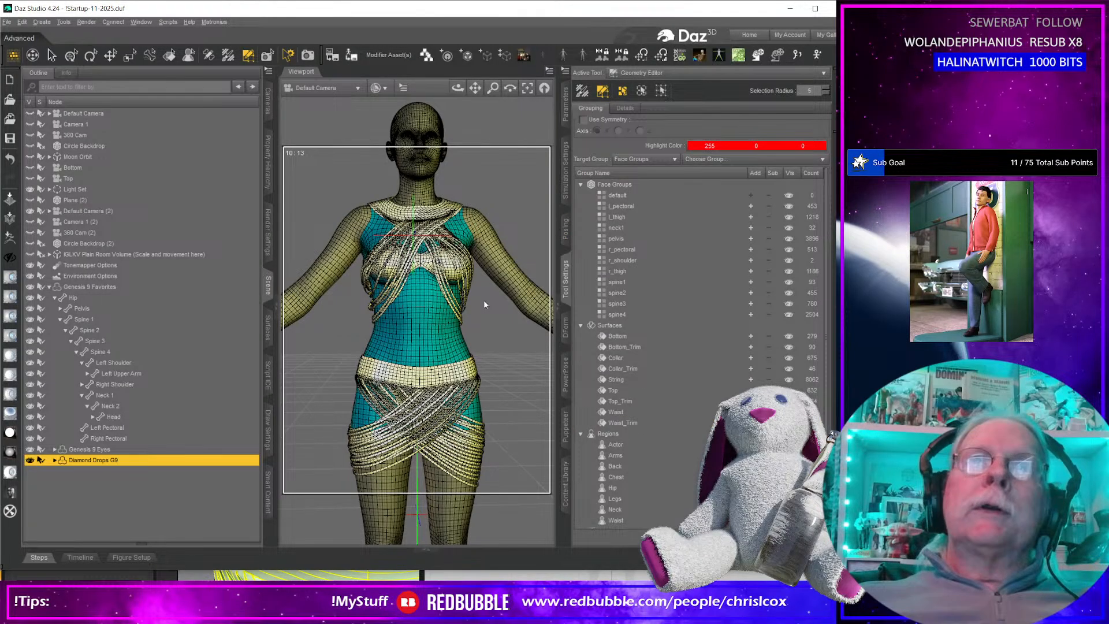
pyautogui.scroll(3, 466, 375)
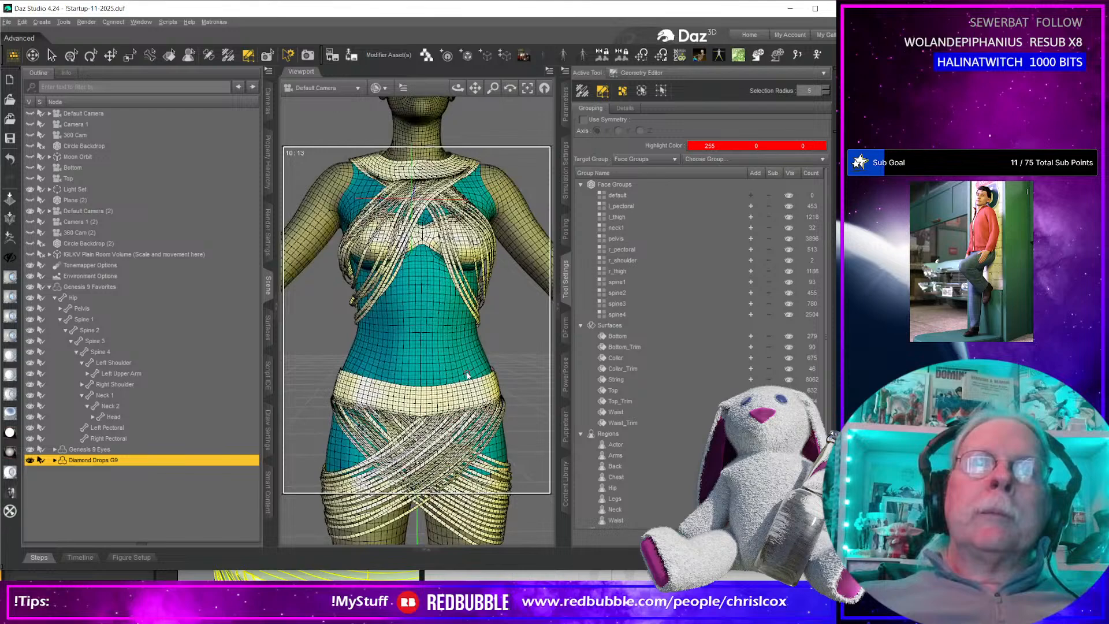
pyautogui.scroll(-3, 468, 376)
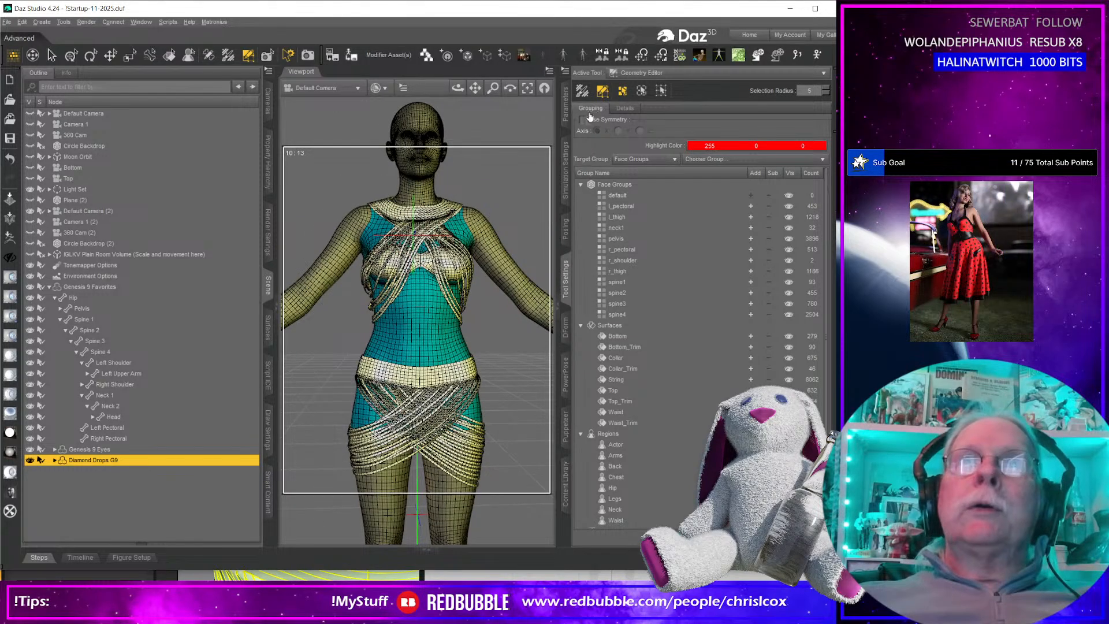
# Set the mesh smoothing type of Diamond Drops G9 to Generic.
pyautogui.click(566, 107)
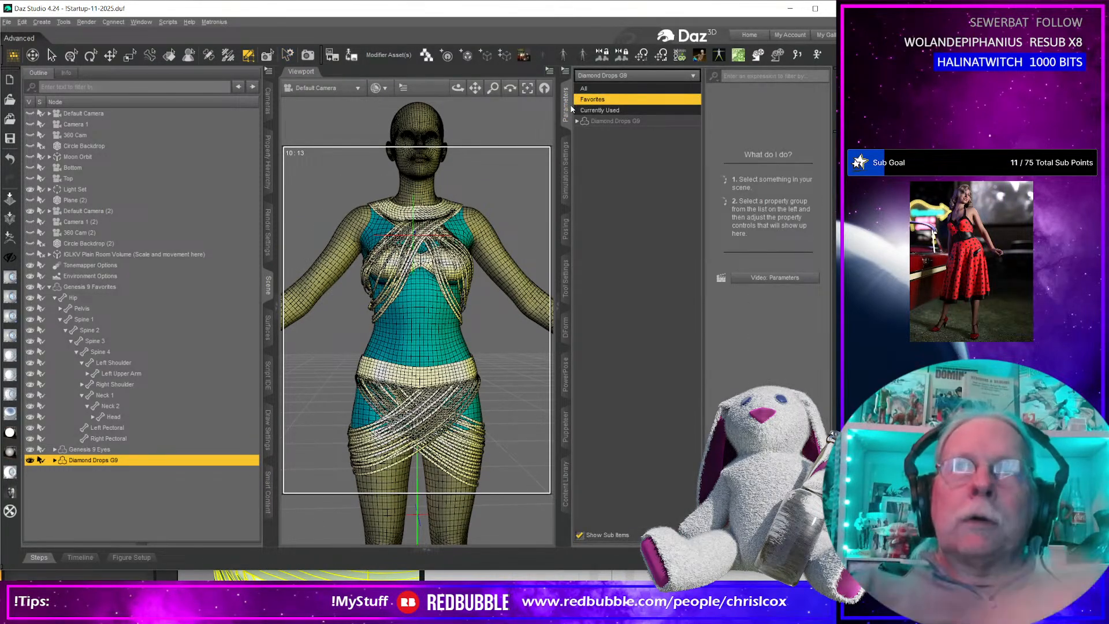
pyautogui.click(577, 121)
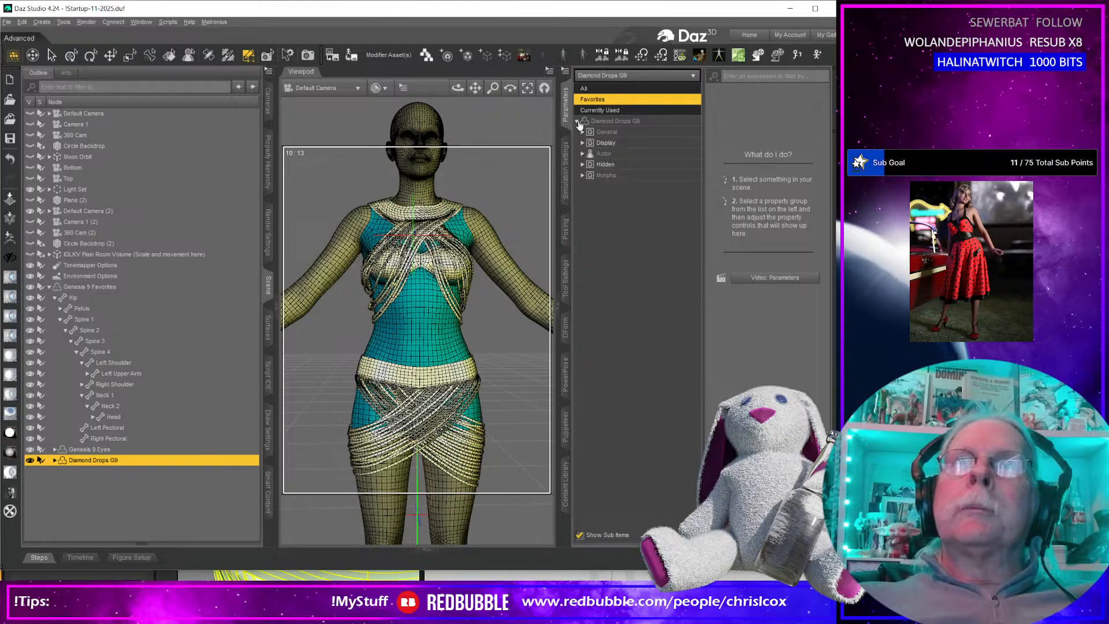
pyautogui.click(605, 132)
pyautogui.click(582, 132)
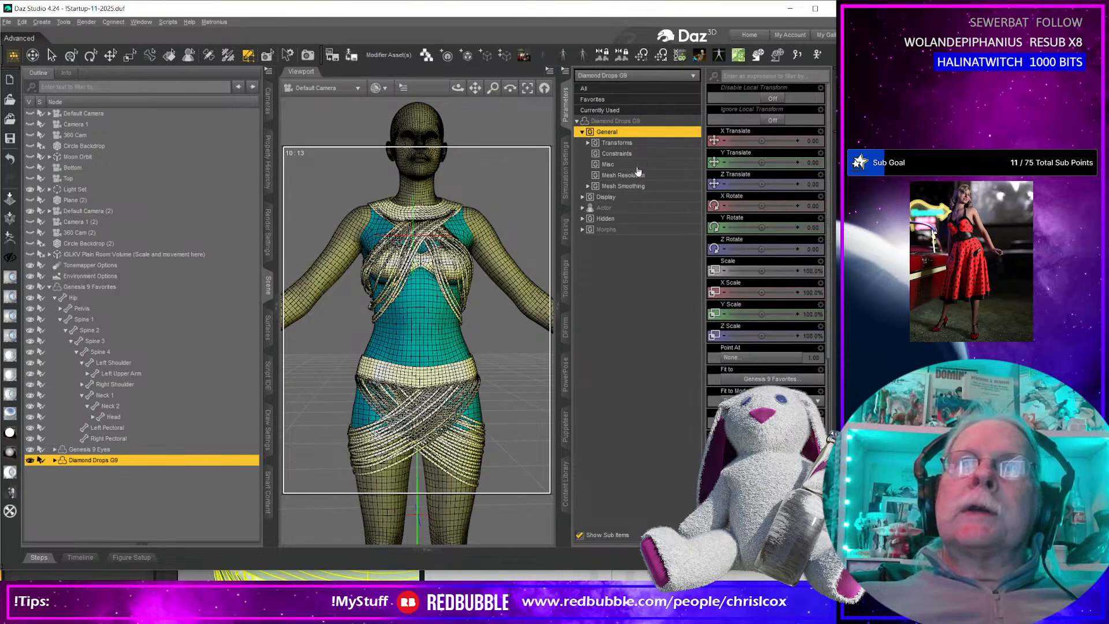
pyautogui.click(623, 186)
pyautogui.click(754, 119)
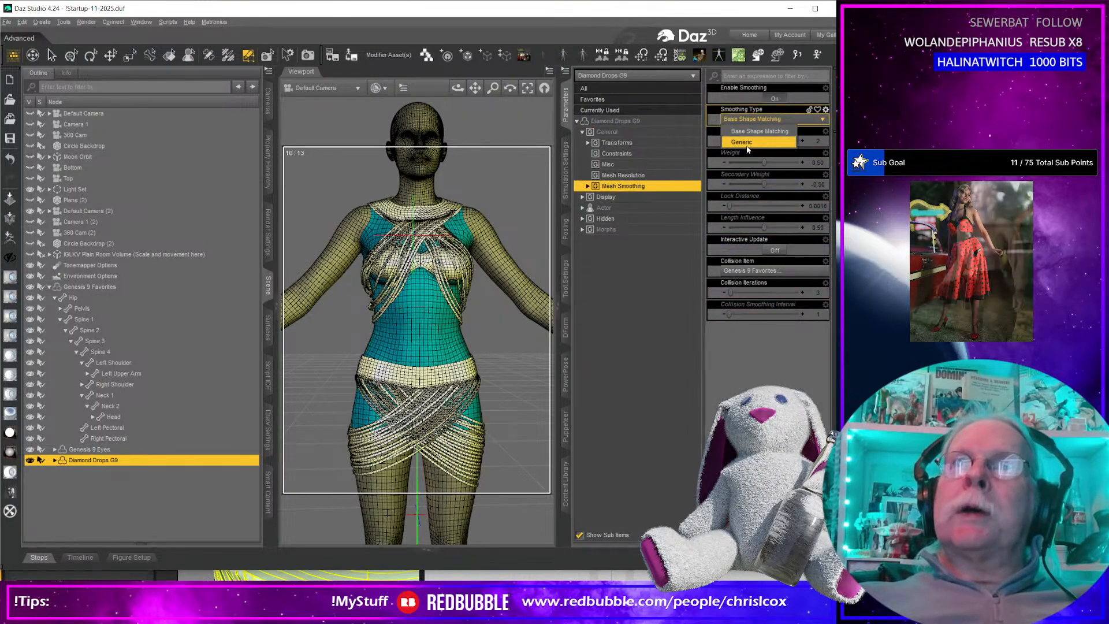
pyautogui.click(741, 142)
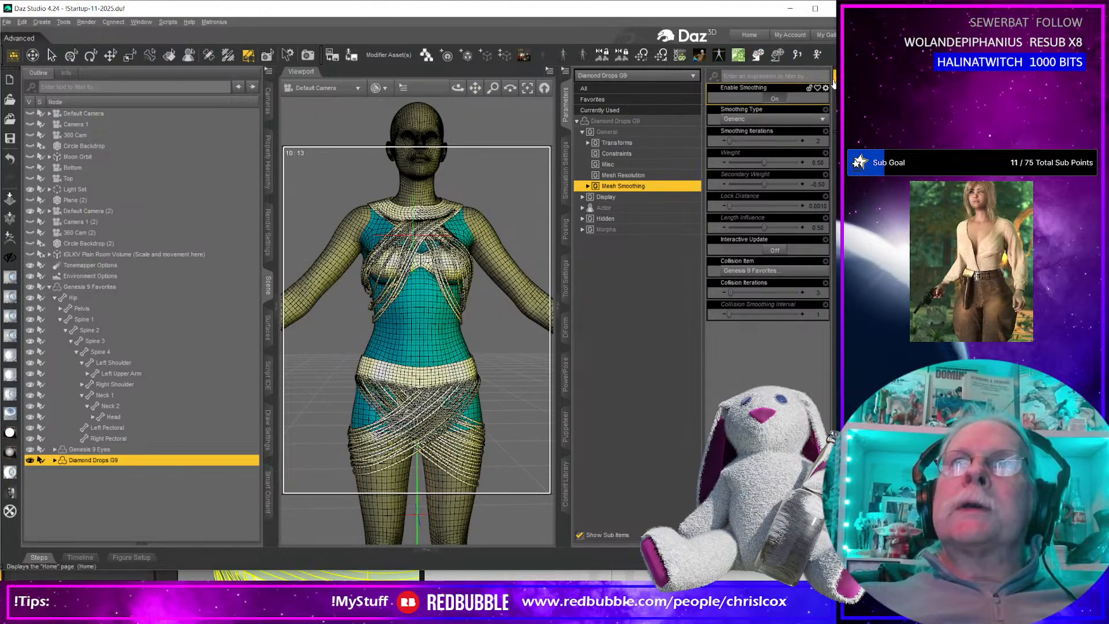
# Switch to Marvelous Designer, save the Stringy Stringy 2.zprj garment project and return to Daz Studio.
pyautogui.moveTo(853, 81); pyautogui.dragTo(907, 81)
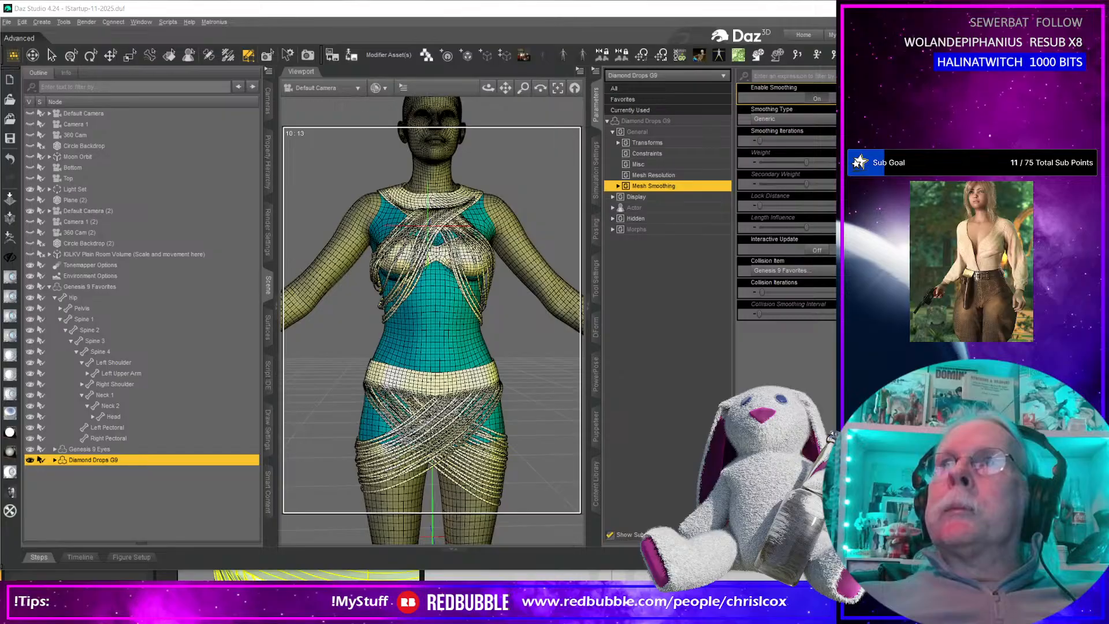
pyautogui.hotkey('alt', 'Tab')
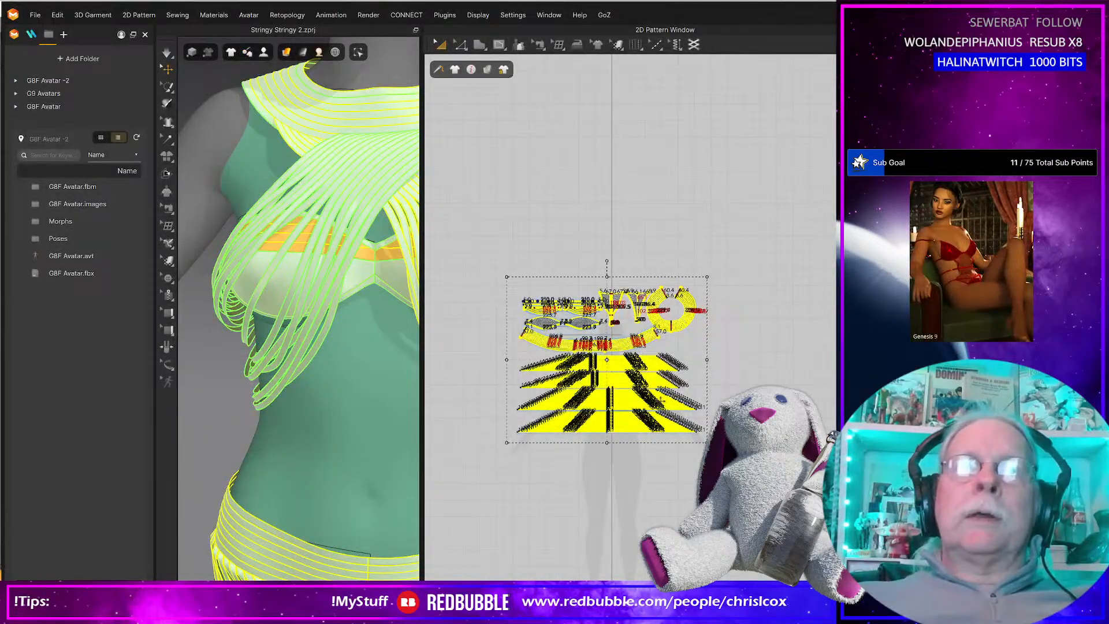
pyautogui.hotkey('ctrl', 's')
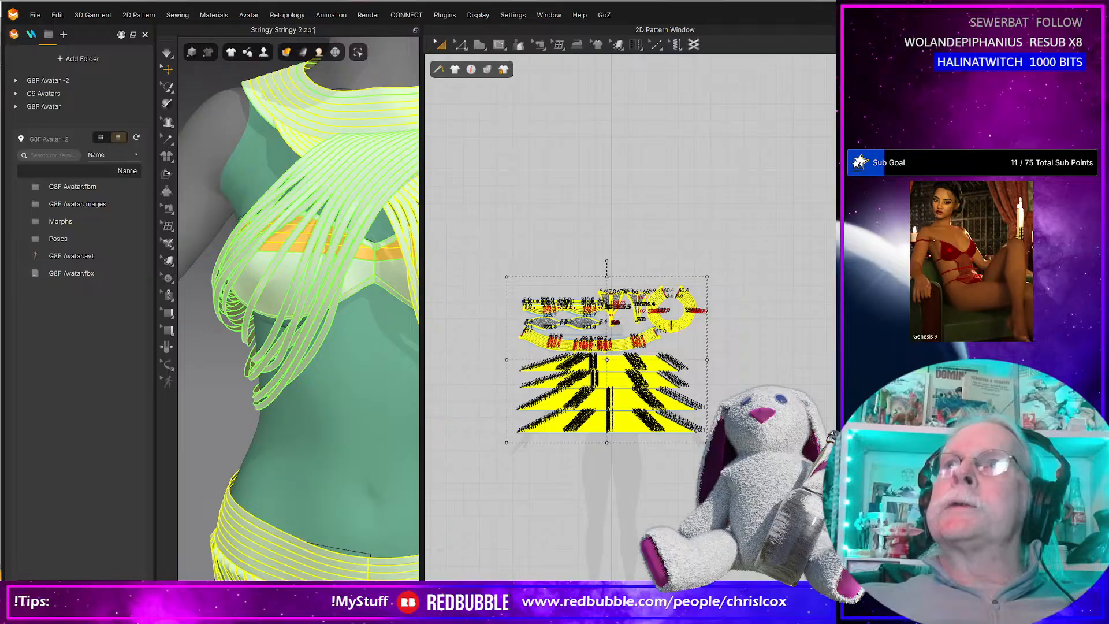
pyautogui.hotkey('alt', 'Tab')
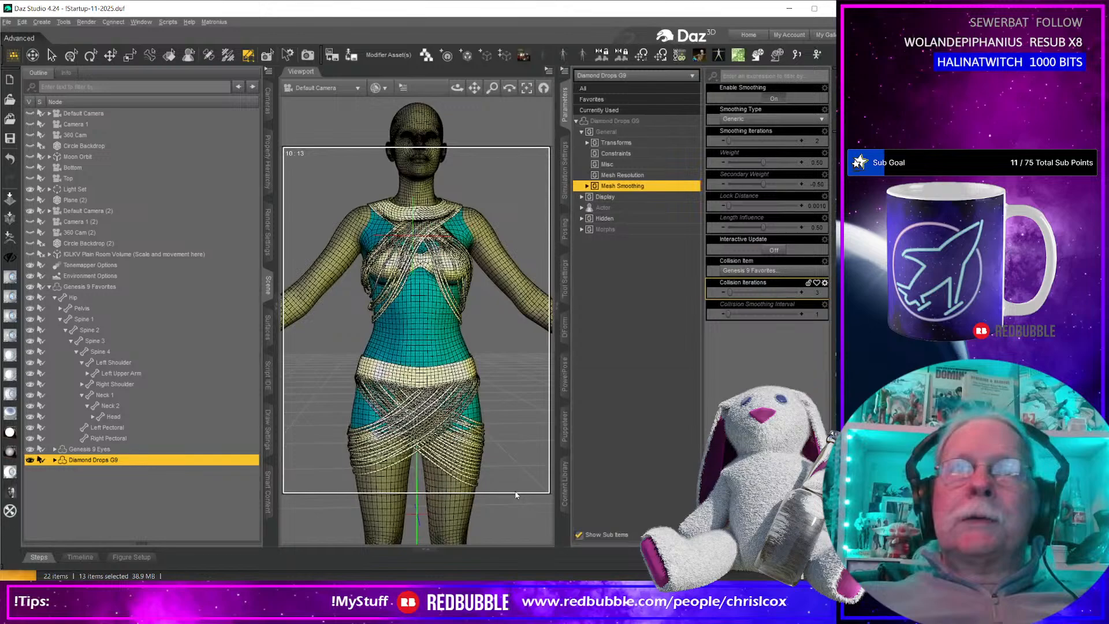
# Select all Diamond Drops G9 surfaces and apply the CCox Base Shader II script to them.
pyautogui.moveTo(444, 443); pyautogui.dragTo(379, 431, button='middle')
pyautogui.click(267, 327)
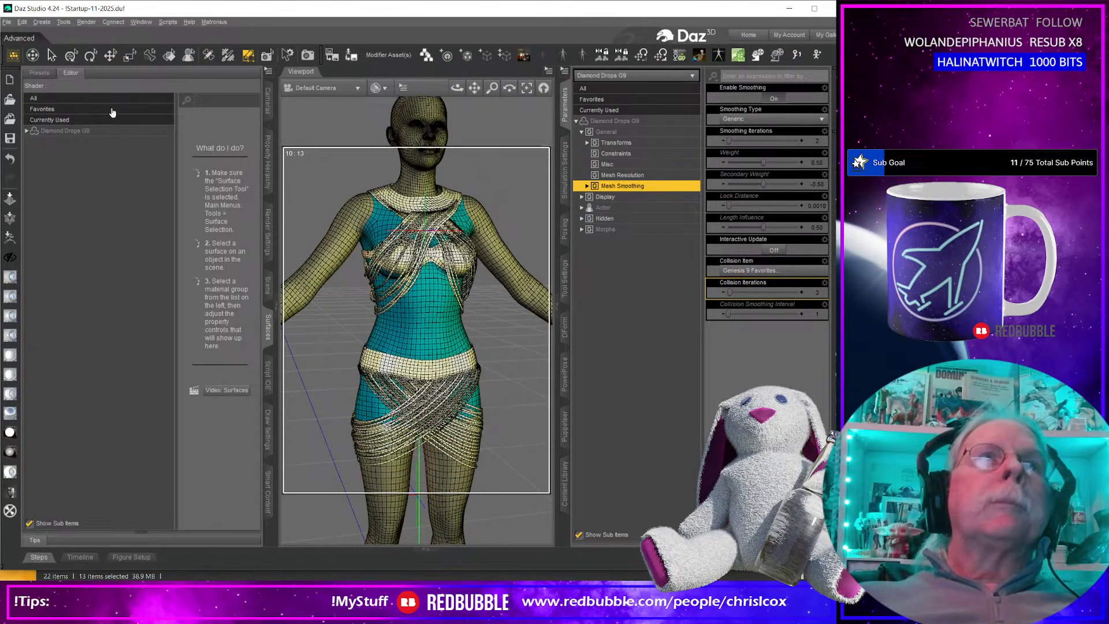
pyautogui.click(86, 131)
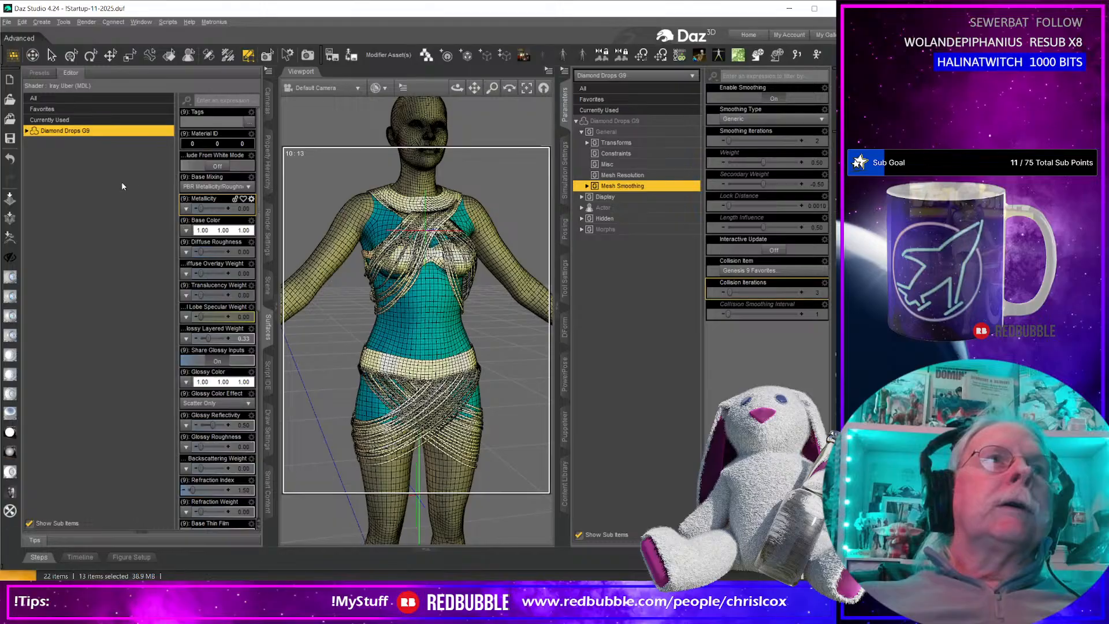
pyautogui.click(27, 132)
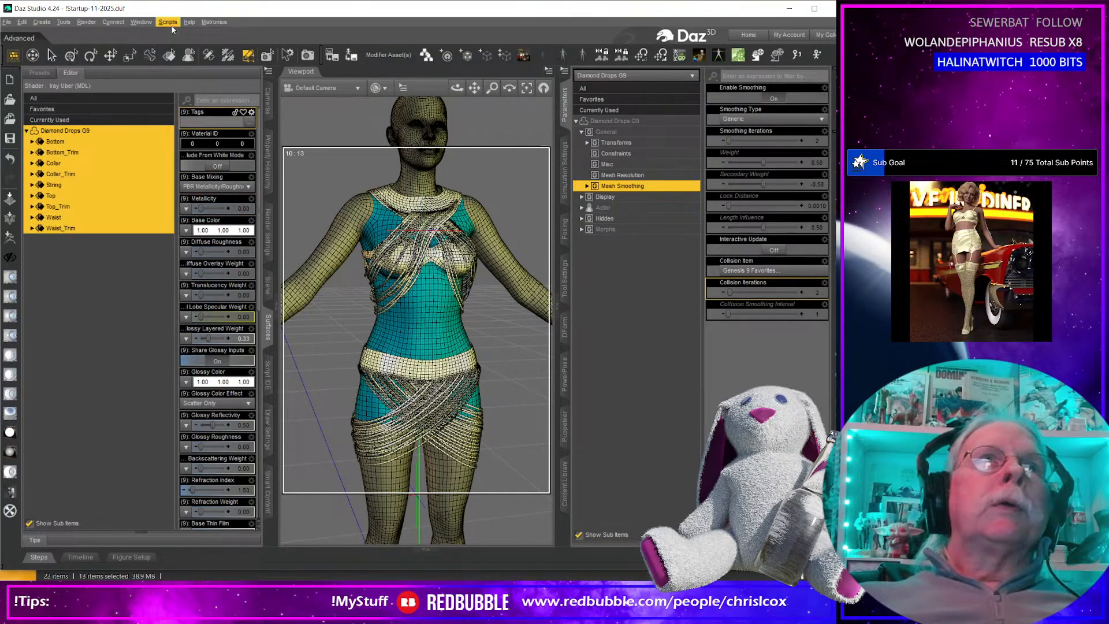
pyautogui.click(167, 22)
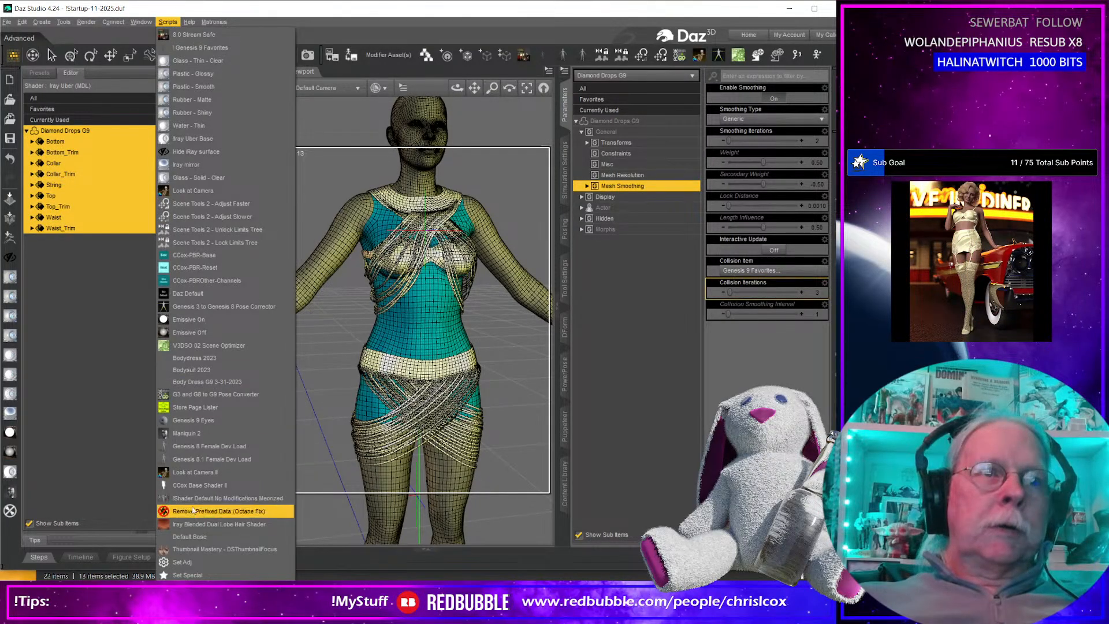
pyautogui.click(193, 487)
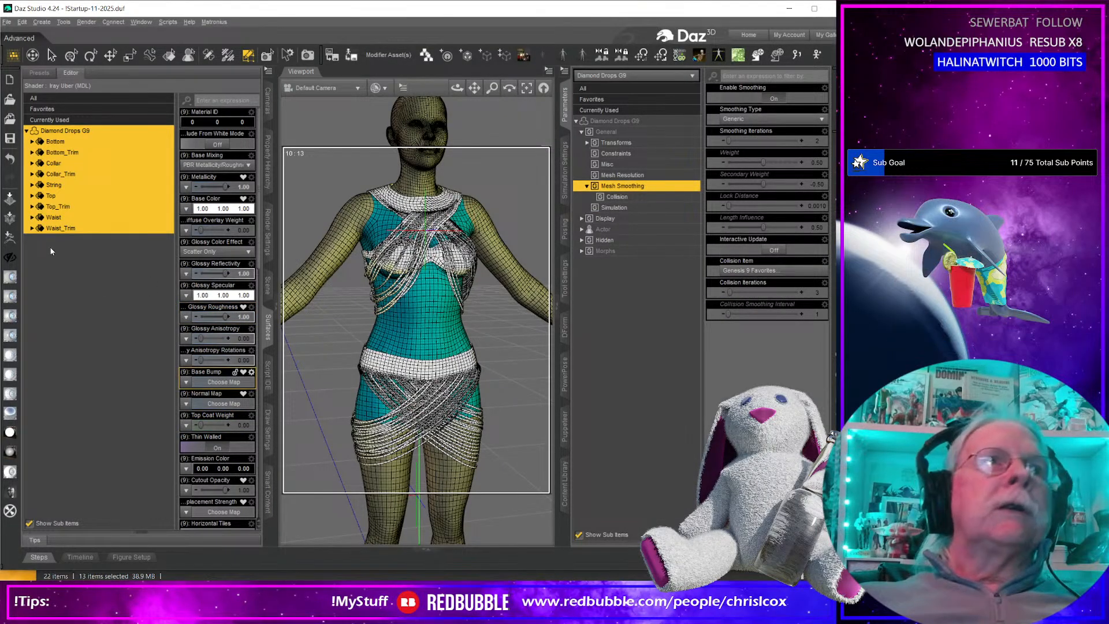
# Set Bend Stiffness to 0.1 for all of the garment's surfaces.
pyautogui.scroll(-15, 203, 373)
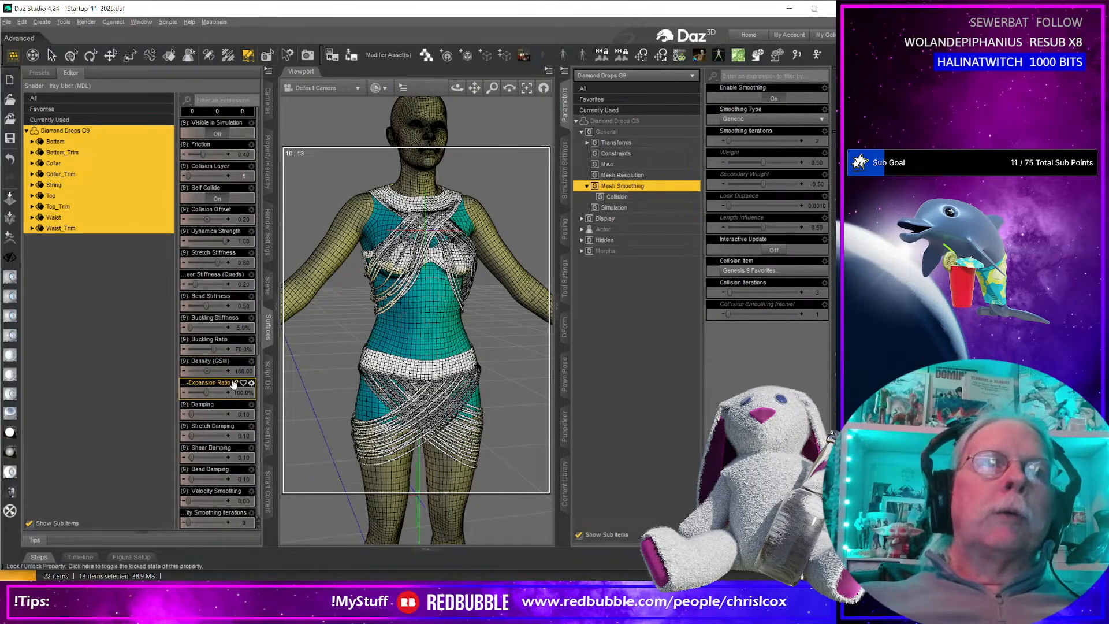
pyautogui.click(247, 307)
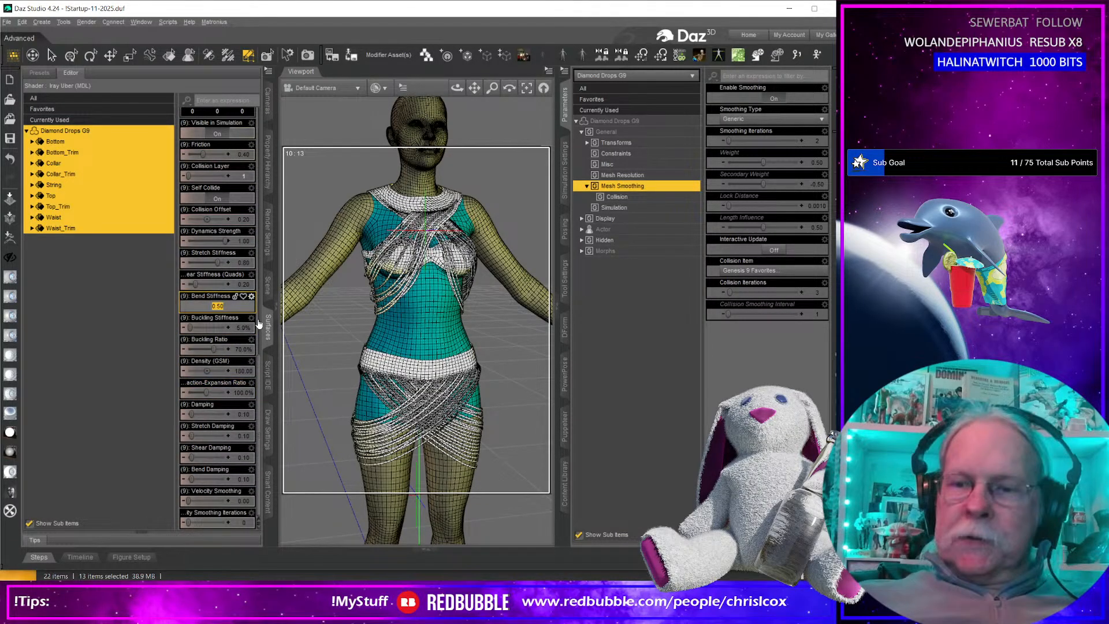
pyautogui.write('0.1')
pyautogui.press('Return')
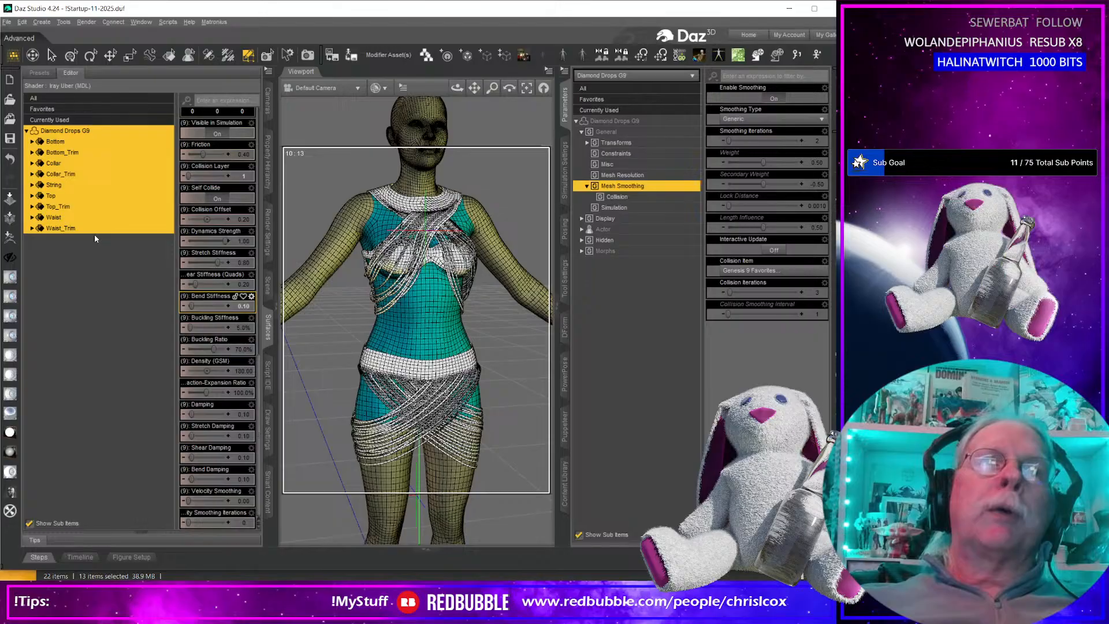
# Set the Contraction-Expansion Ratio to 95% for the Bottom, Bottom_Trim, Top and Top_Trim surfaces.
pyautogui.click(69, 142)
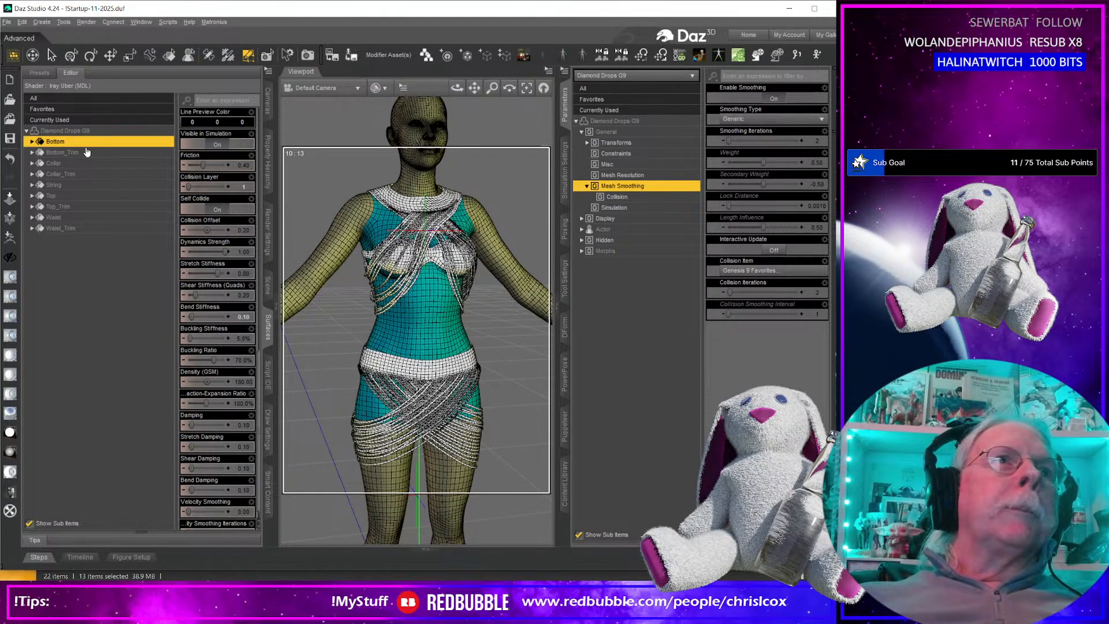
pyautogui.keyDown('ctrl'); pyautogui.click(84, 153); pyautogui.keyUp('ctrl')
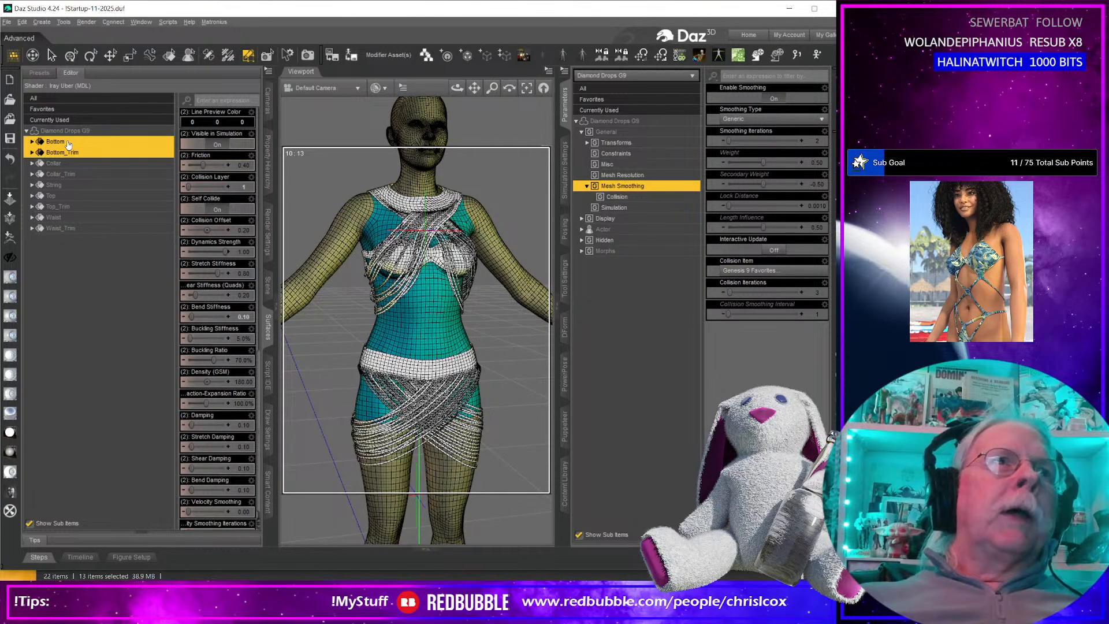
pyautogui.keyDown('ctrl'); pyautogui.click(77, 207); pyautogui.keyUp('ctrl')
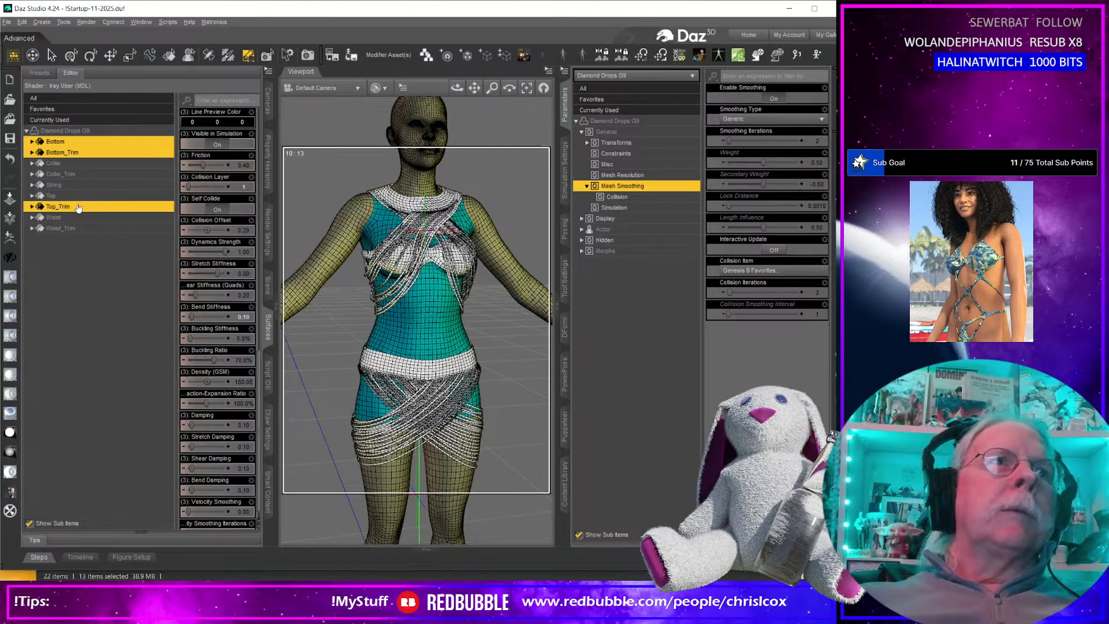
pyautogui.keyDown('ctrl'); pyautogui.click(77, 218); pyautogui.keyUp('ctrl')
pyautogui.click(78, 197)
pyautogui.keyDown('ctrl'); pyautogui.click(78, 207); pyautogui.keyUp('ctrl')
pyautogui.keyDown('ctrl'); pyautogui.click(68, 143); pyautogui.keyUp('ctrl')
pyautogui.keyDown('ctrl'); pyautogui.click(70, 152); pyautogui.keyUp('ctrl')
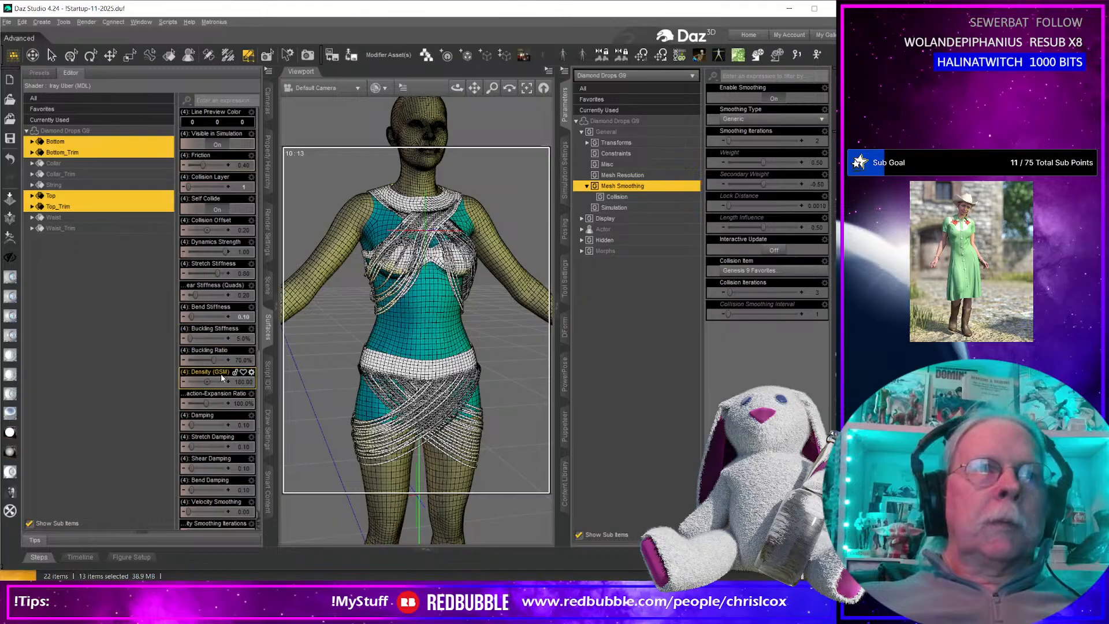
pyautogui.scroll(-1, 221, 378)
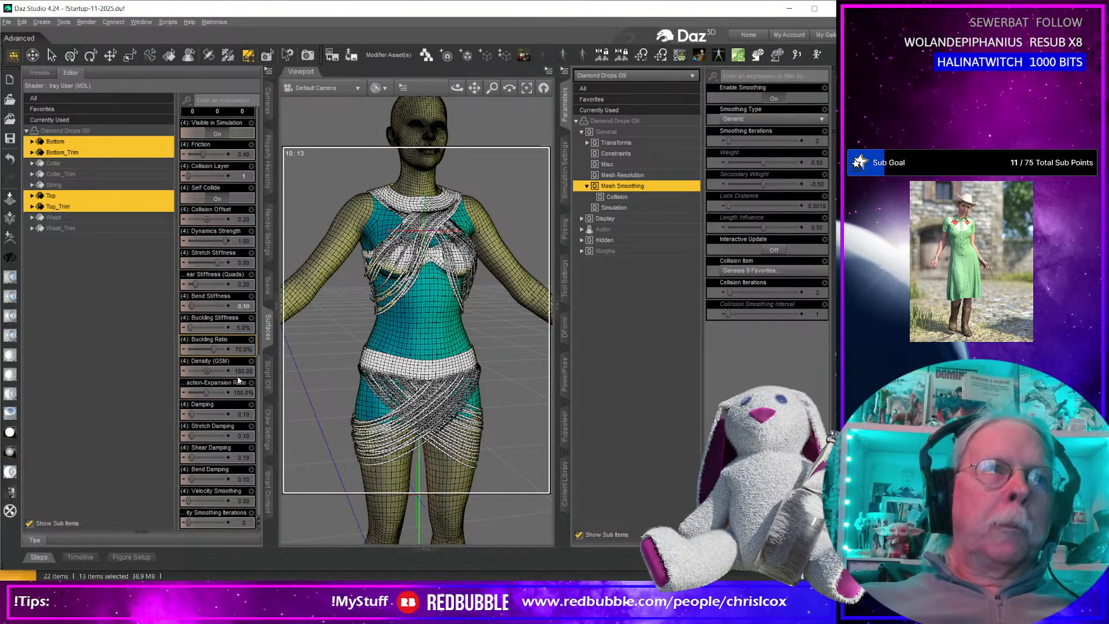
pyautogui.click(242, 395)
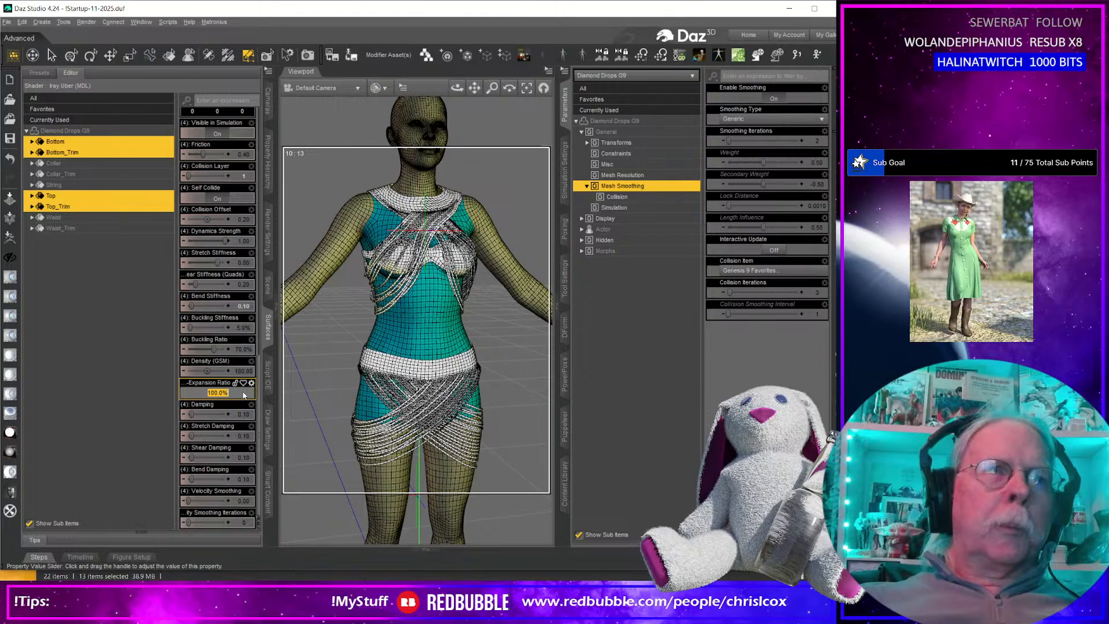
pyautogui.write('95')
pyautogui.press('Return')
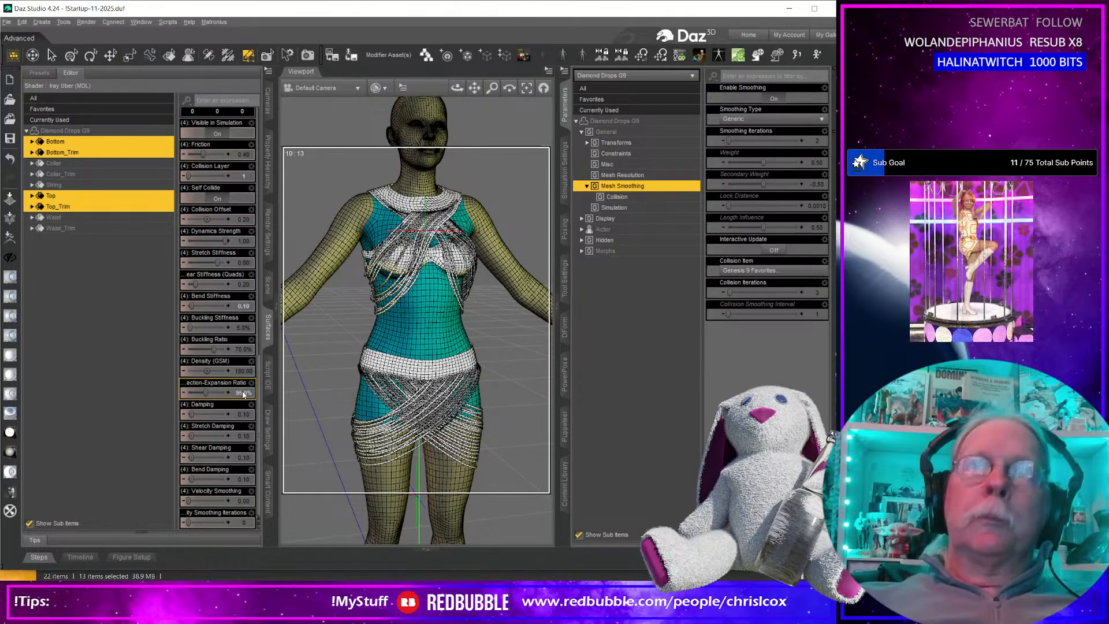
# Set Dynamics Strength to 0.5 for the Collar, Collar_Trim, Waist and Waist_Trim surfaces.
pyautogui.click(75, 221)
pyautogui.keyDown('ctrl'); pyautogui.click(75, 230); pyautogui.keyUp('ctrl')
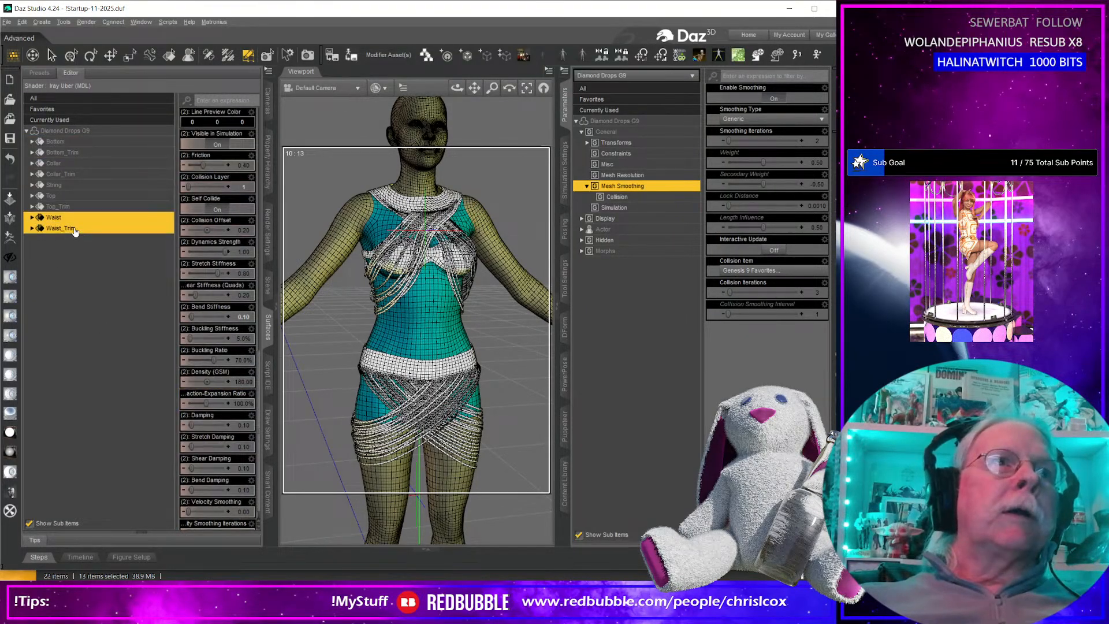
pyautogui.click(76, 164)
pyautogui.keyDown('ctrl'); pyautogui.click(76, 174); pyautogui.keyUp('ctrl')
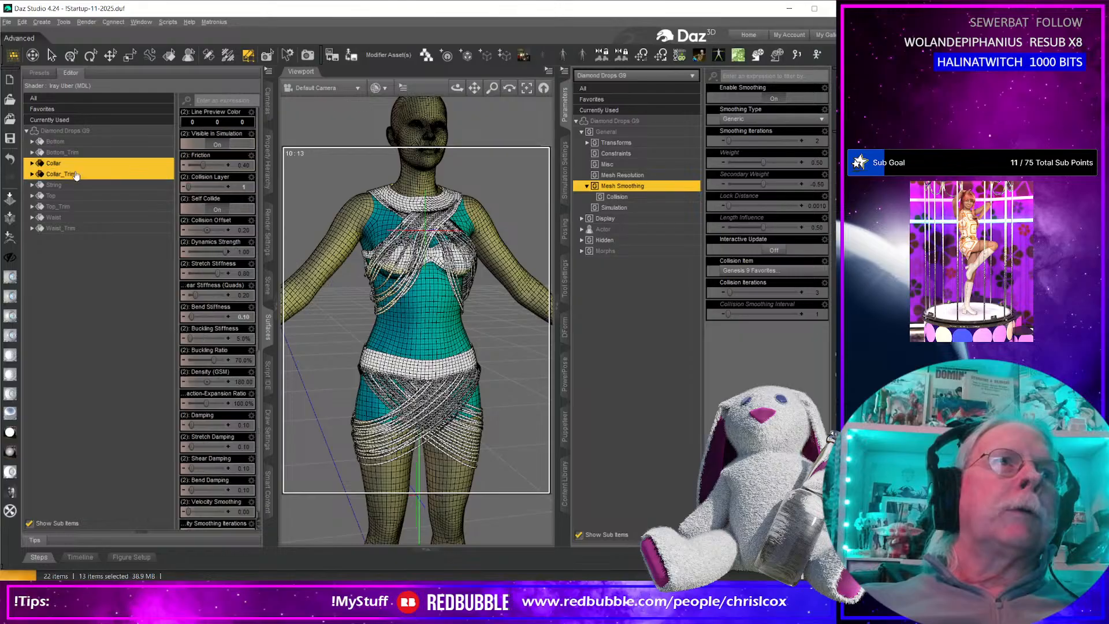
pyautogui.keyDown('ctrl'); pyautogui.click(77, 219); pyautogui.keyUp('ctrl')
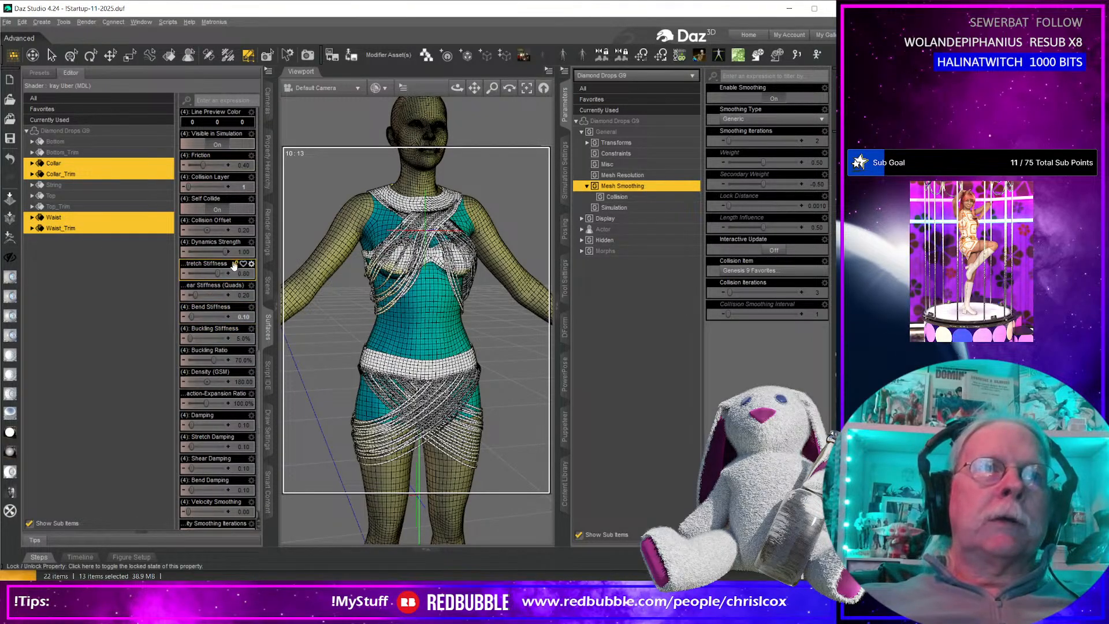
pyautogui.click(243, 252)
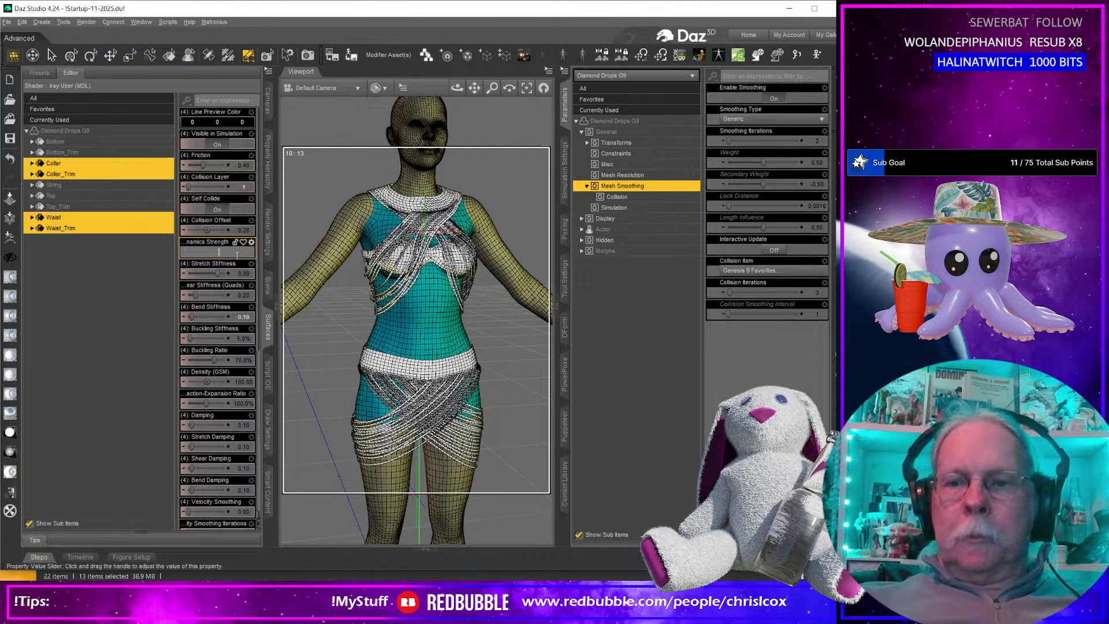
pyautogui.write('0.5')
pyautogui.press('Return')
# Examine how the simulated garment drapes around the bust, waist and hips.
pyautogui.scroll(3, 459, 276)
pyautogui.scroll(-2, 459, 276)
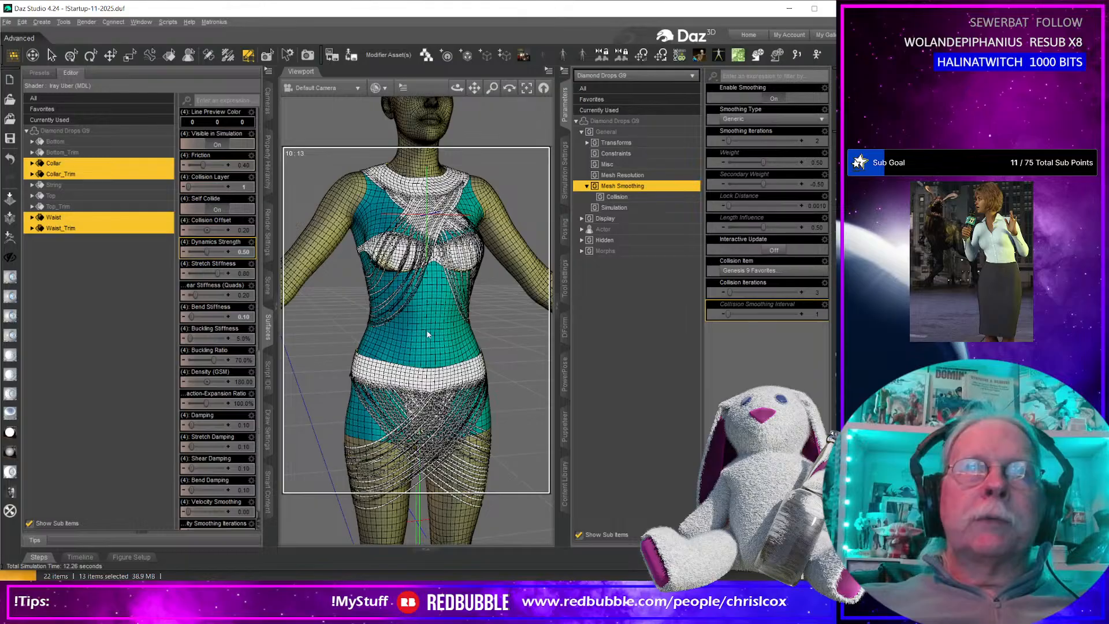
pyautogui.moveTo(502, 368); pyautogui.dragTo(497, 317, button='middle')
pyautogui.moveTo(499, 369)
pyautogui.mouseDown(button='right')
pyautogui.moveTo(569, 347)
pyautogui.moveTo(681, 352)
pyautogui.moveTo(499, 364)
pyautogui.mouseUp(button='right')
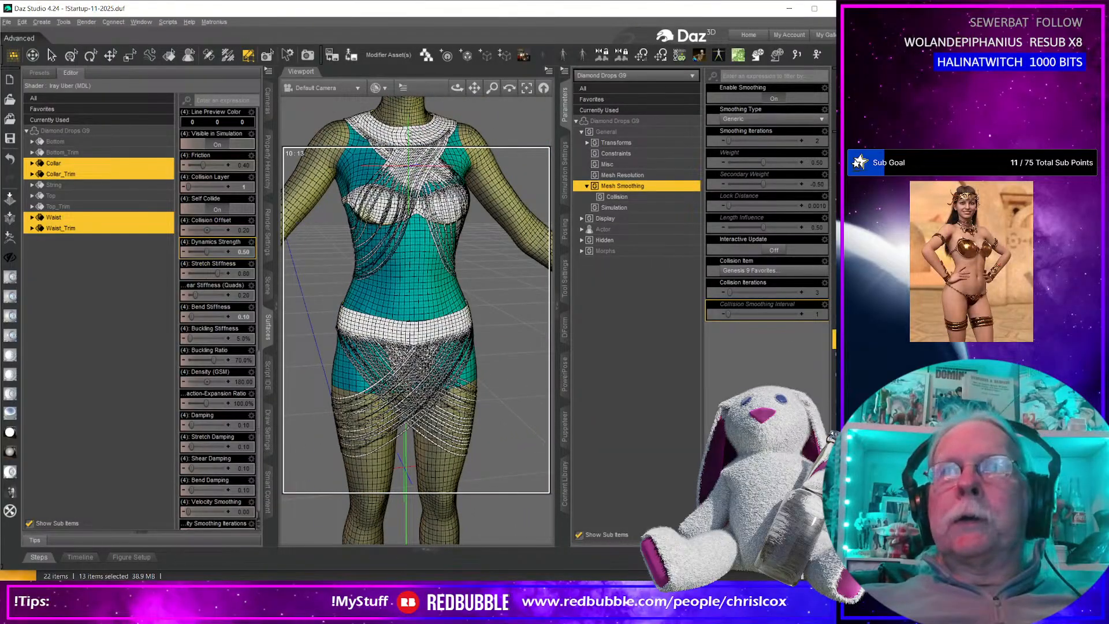
# Frame the garment from chest to thighs and set the viewport display style to Texture Shaded.
pyautogui.moveTo(416, 323); pyautogui.dragTo(424, 376, button='middle')
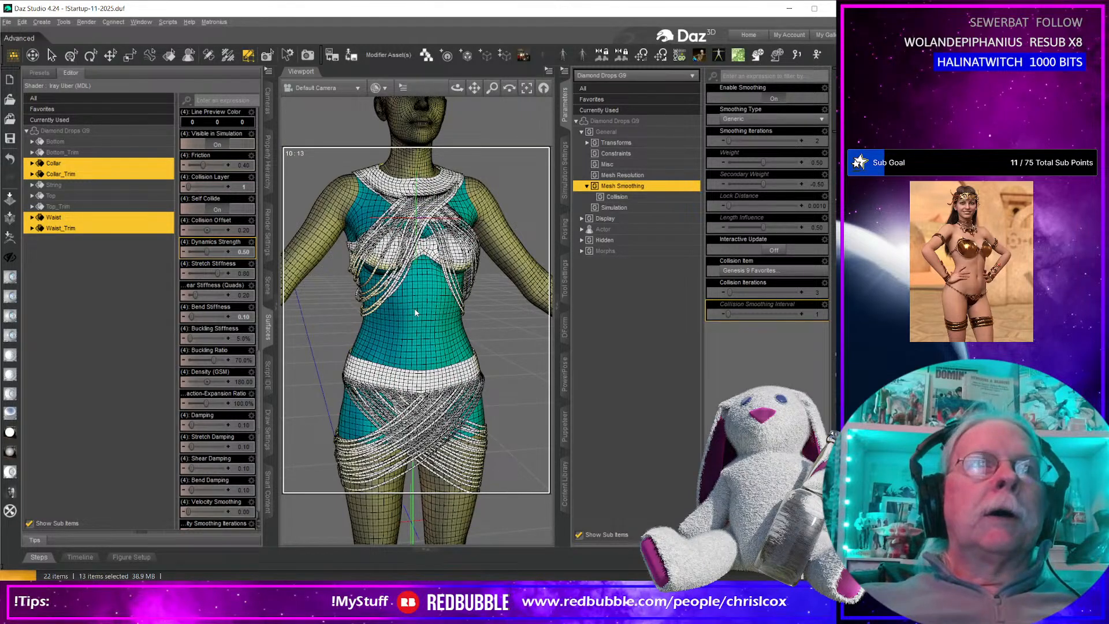
pyautogui.click(378, 87)
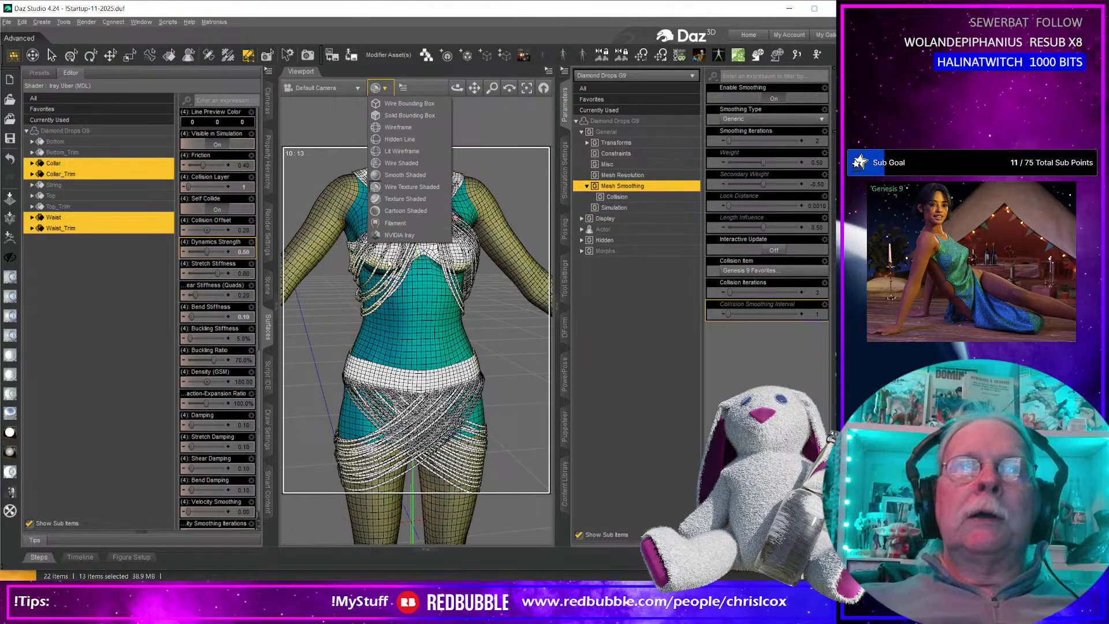
pyautogui.click(405, 198)
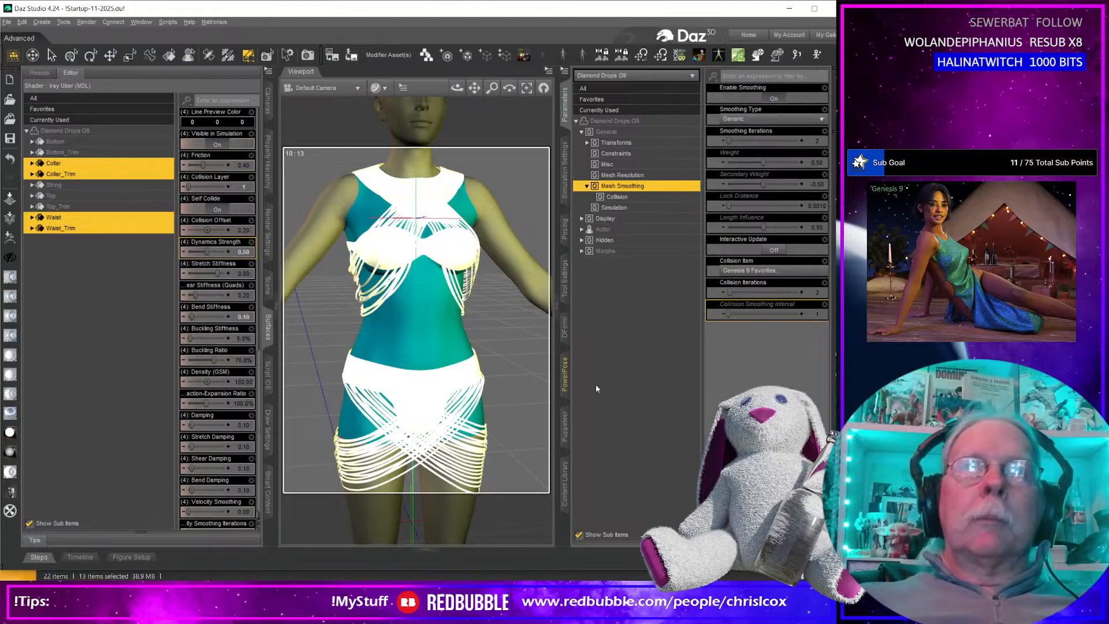
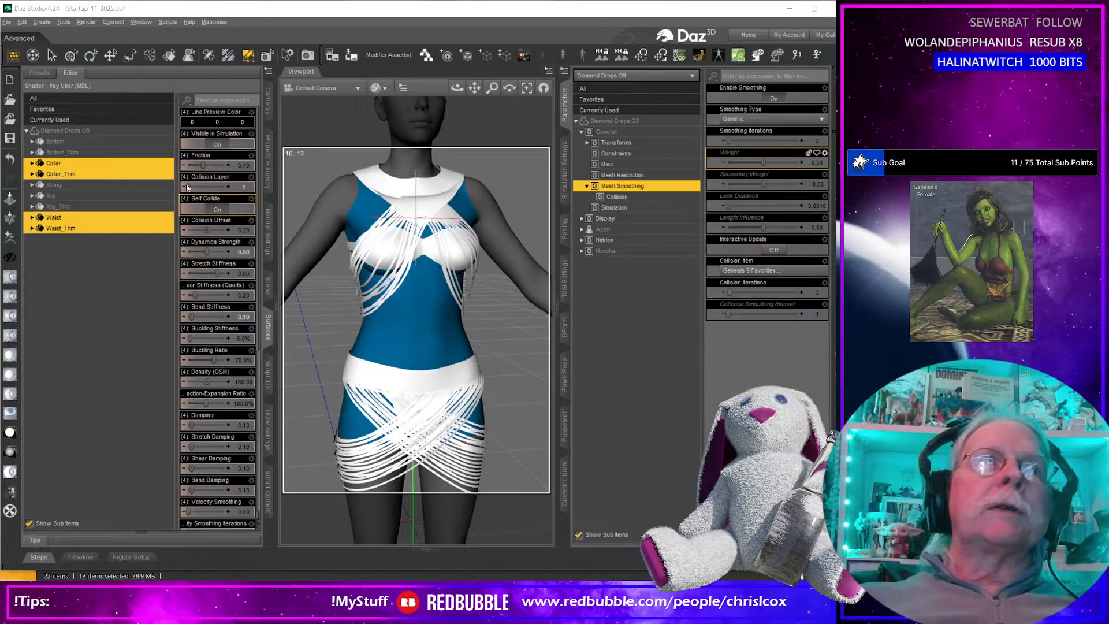
# Select all of the garment's surfaces, examine its texture coordinates in UV View, and return to Default Camera.
pyautogui.click(87, 132)
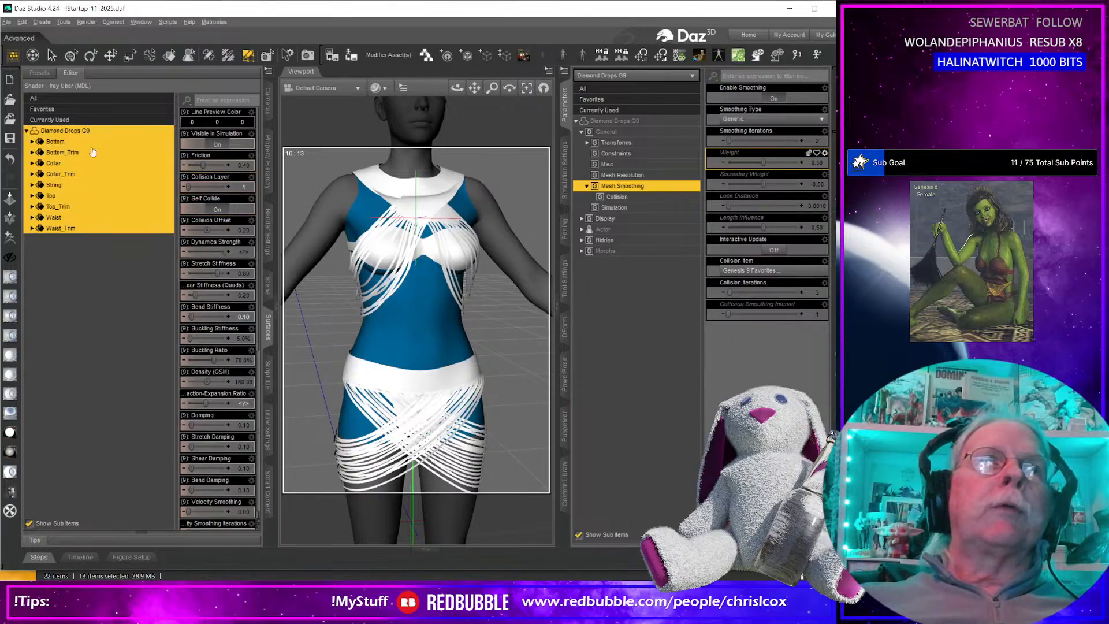
pyautogui.click(321, 87)
pyautogui.click(316, 345)
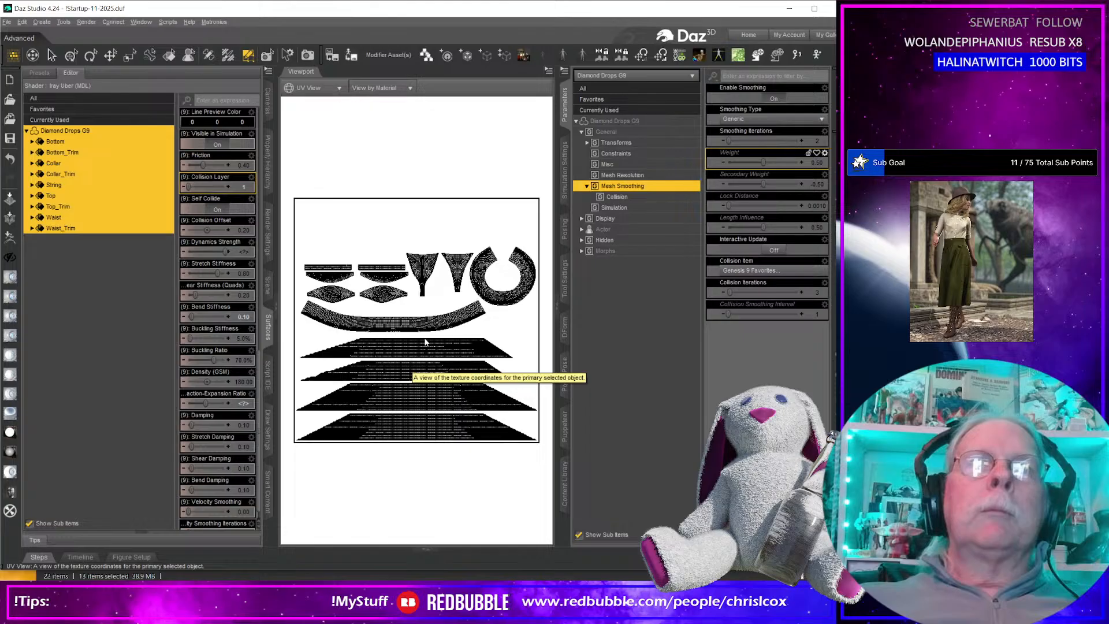
pyautogui.click(325, 88)
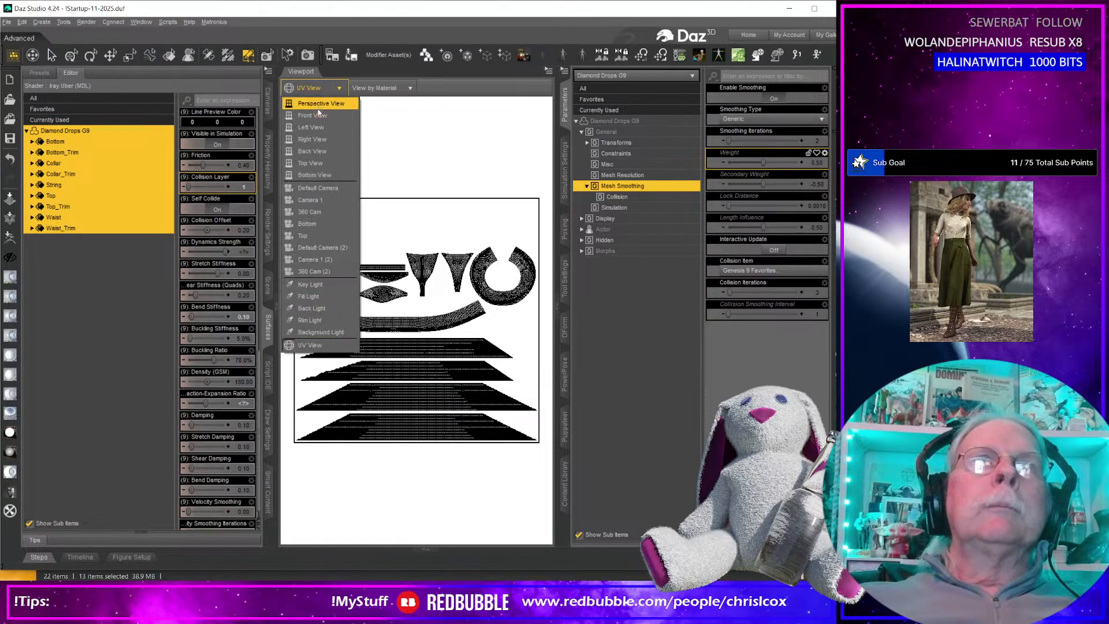
pyautogui.click(327, 187)
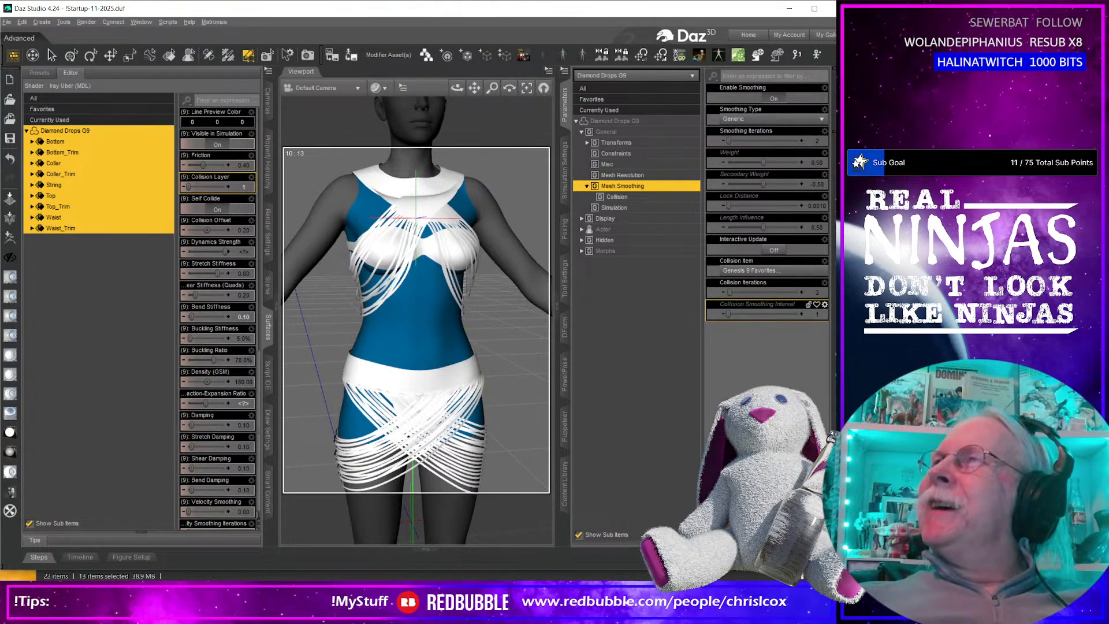
# Switch to Blender and delete the default cube from the new scene.
pyautogui.moveTo(831, 144); pyautogui.dragTo(457, 18)
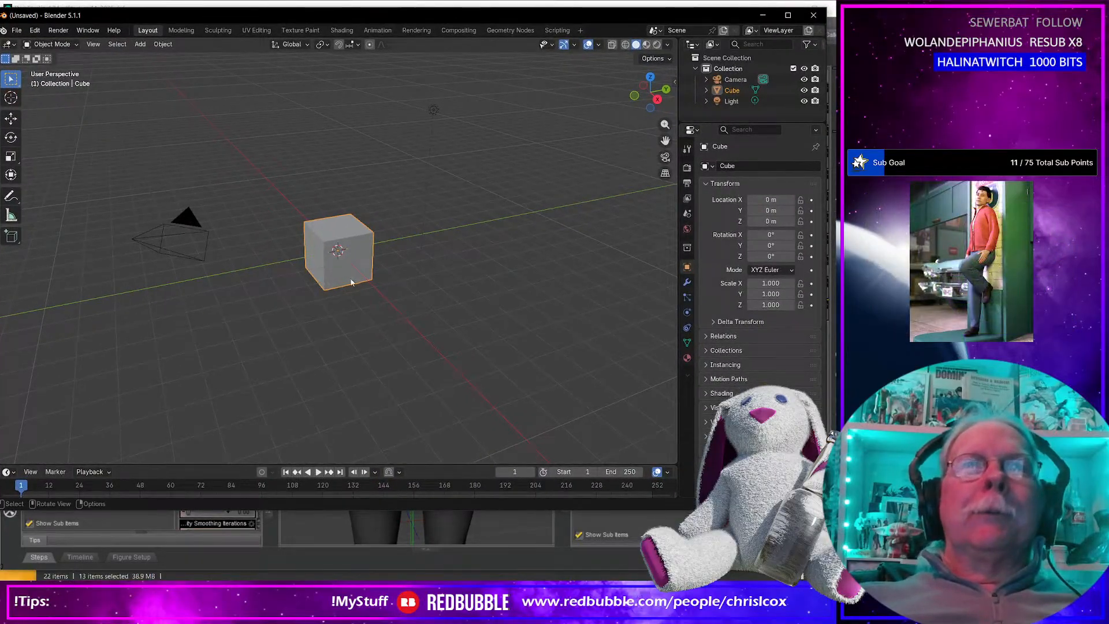
pyautogui.click(348, 281)
pyautogui.press('Delete')
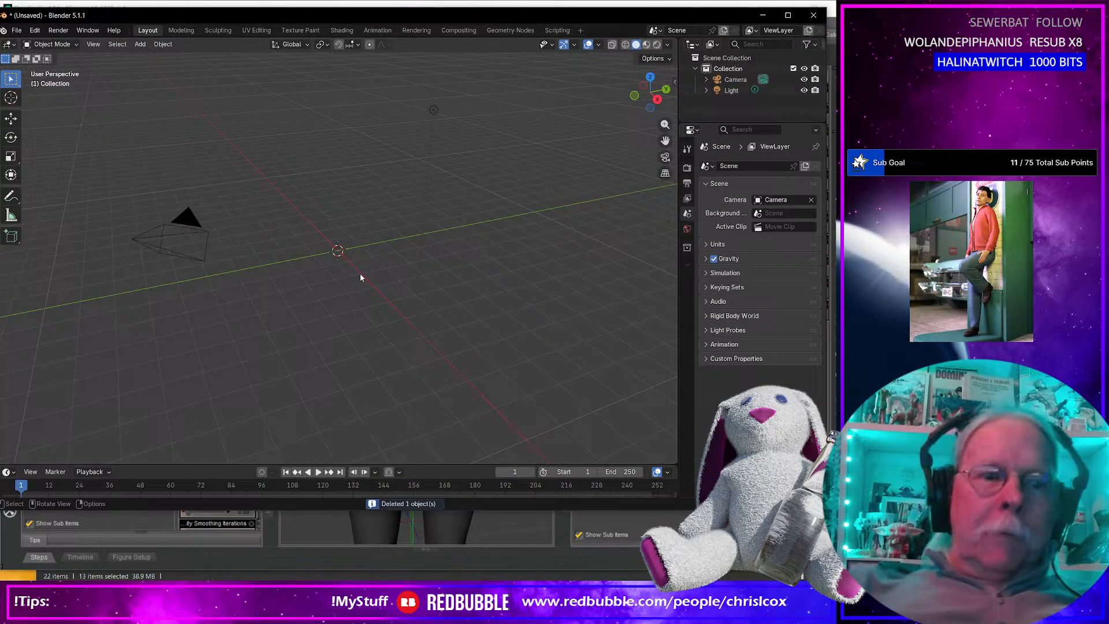
# Import Diamond Drops G9 BASE.obj from the Diamond Drops WIP folder as a Wavefront OBJ.
pyautogui.hotkey('ctrl', 'shift', 'i')
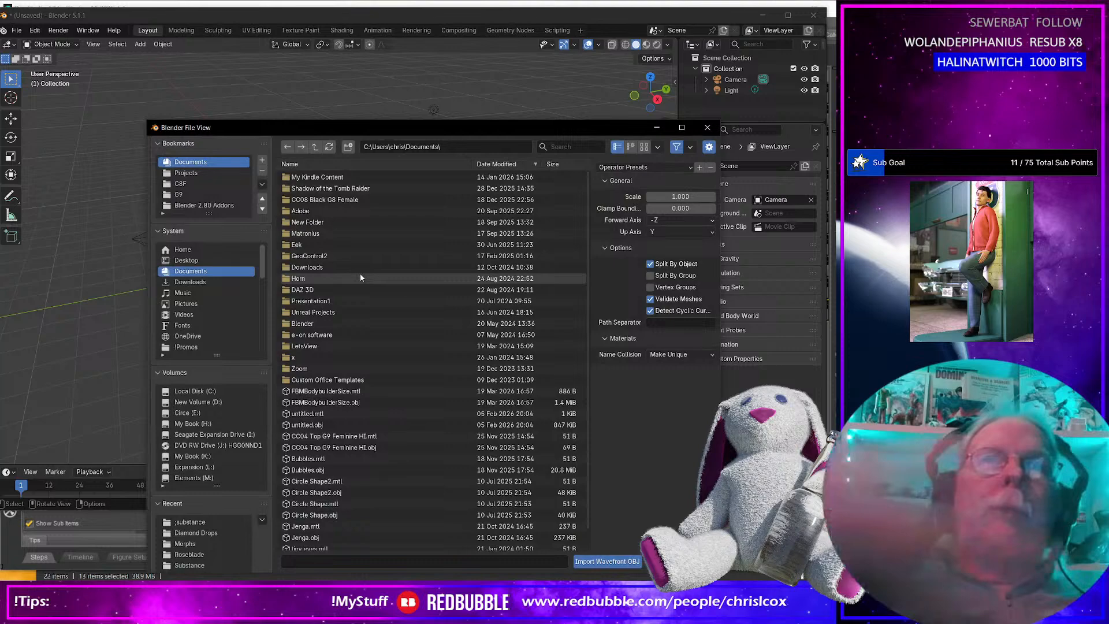
pyautogui.click(204, 521)
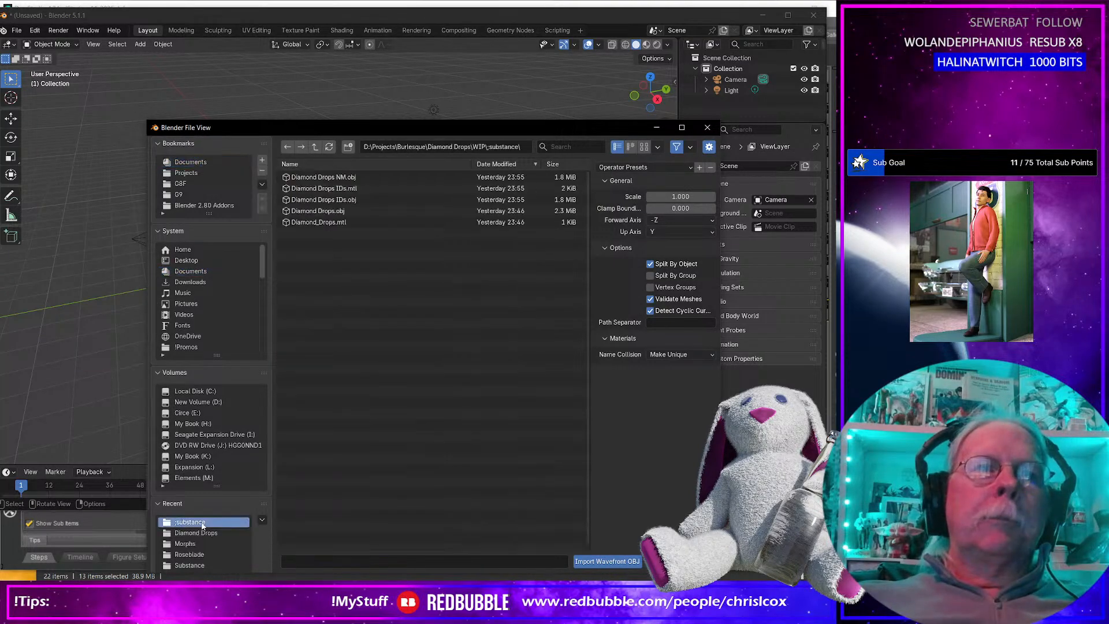
pyautogui.click(315, 146)
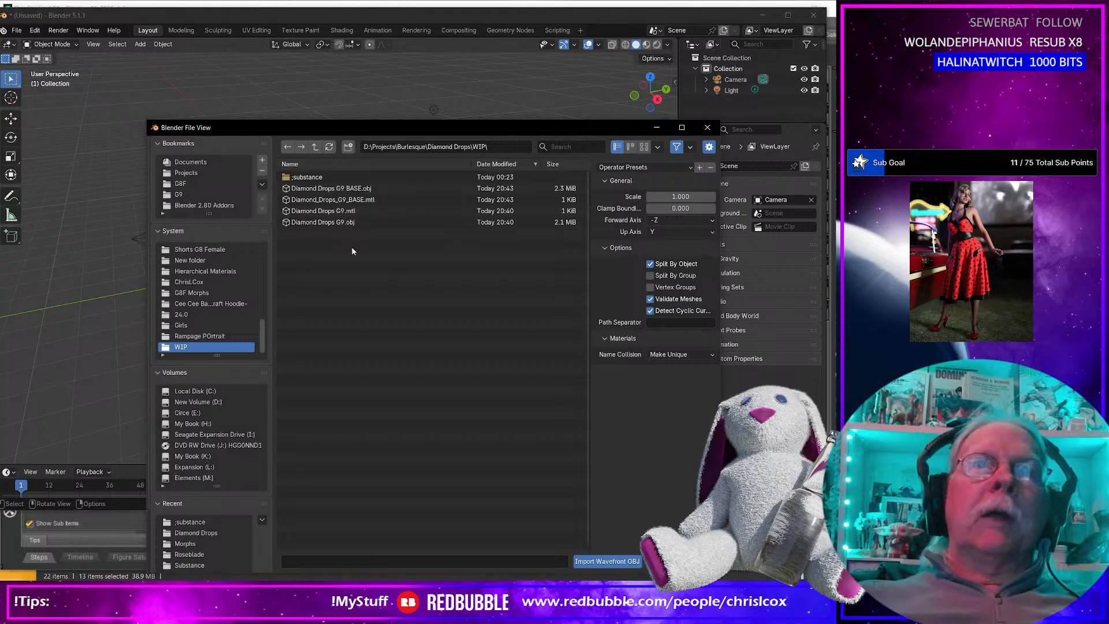
pyautogui.click(347, 189)
pyautogui.press('Return')
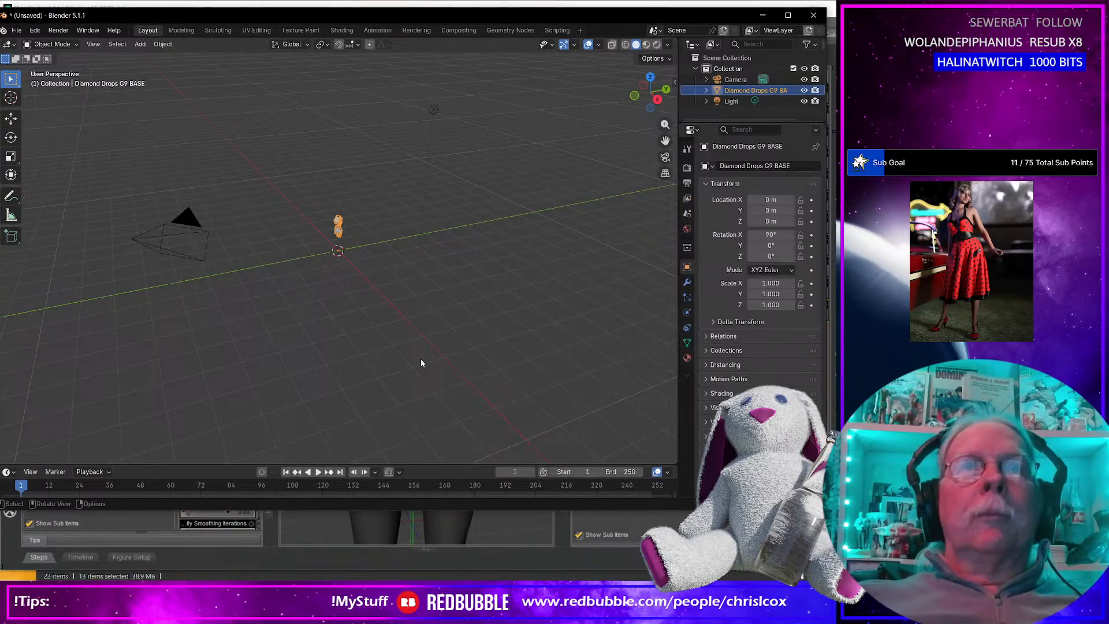
# Select the whole imported garment mesh in Edit Mode and show its layout in the UV Editing workspace.
pyautogui.press('KP_0')
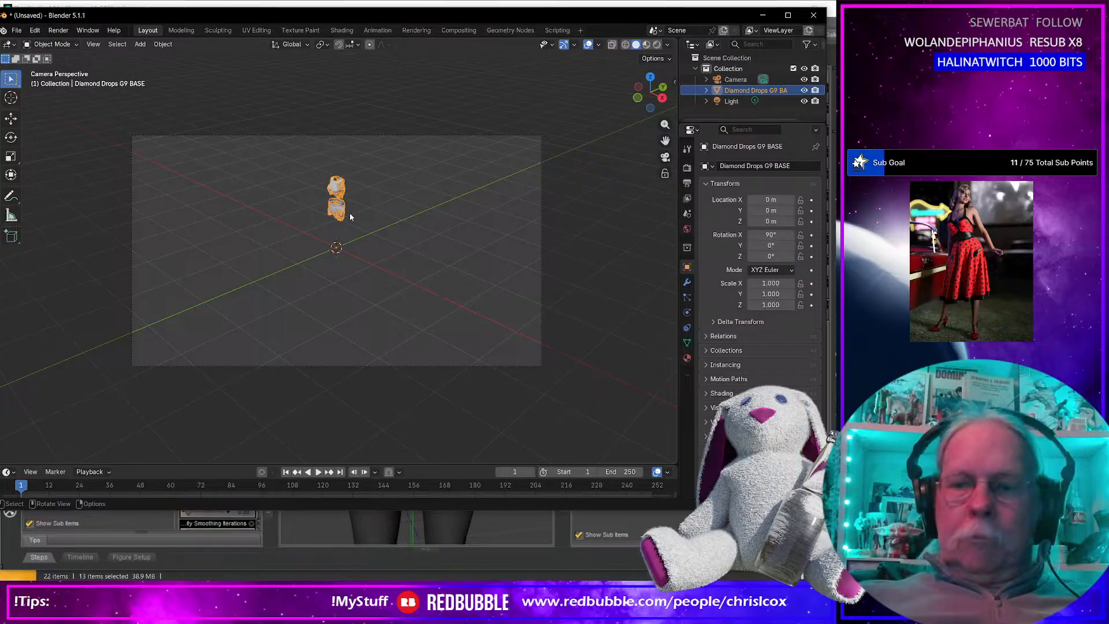
pyautogui.press('KP_0')
pyautogui.press('KP_Decimal')
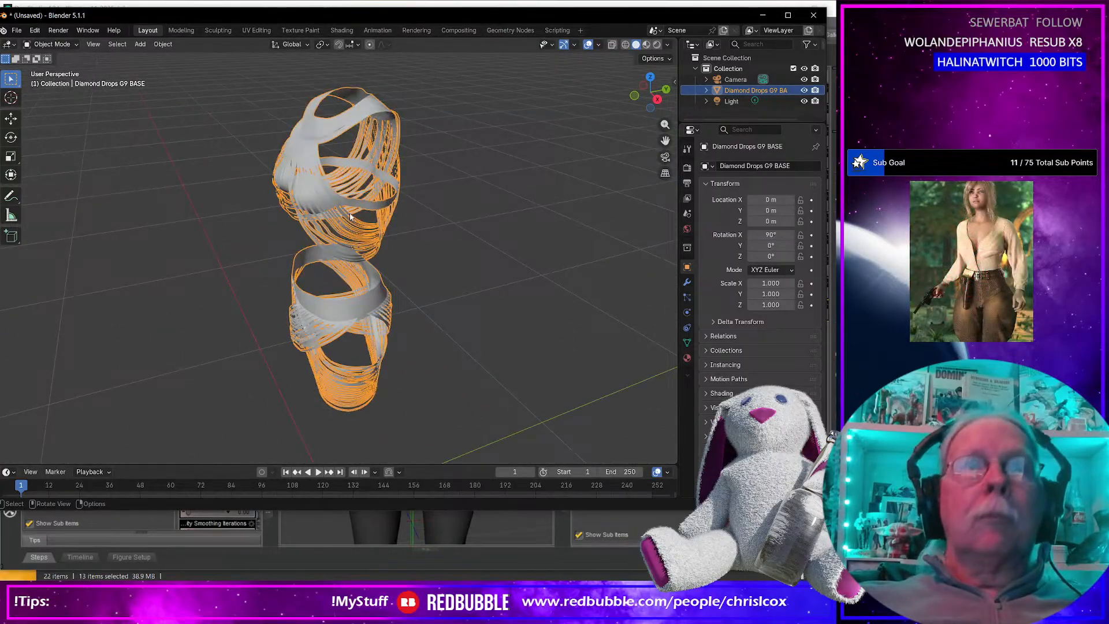
pyautogui.click(459, 280)
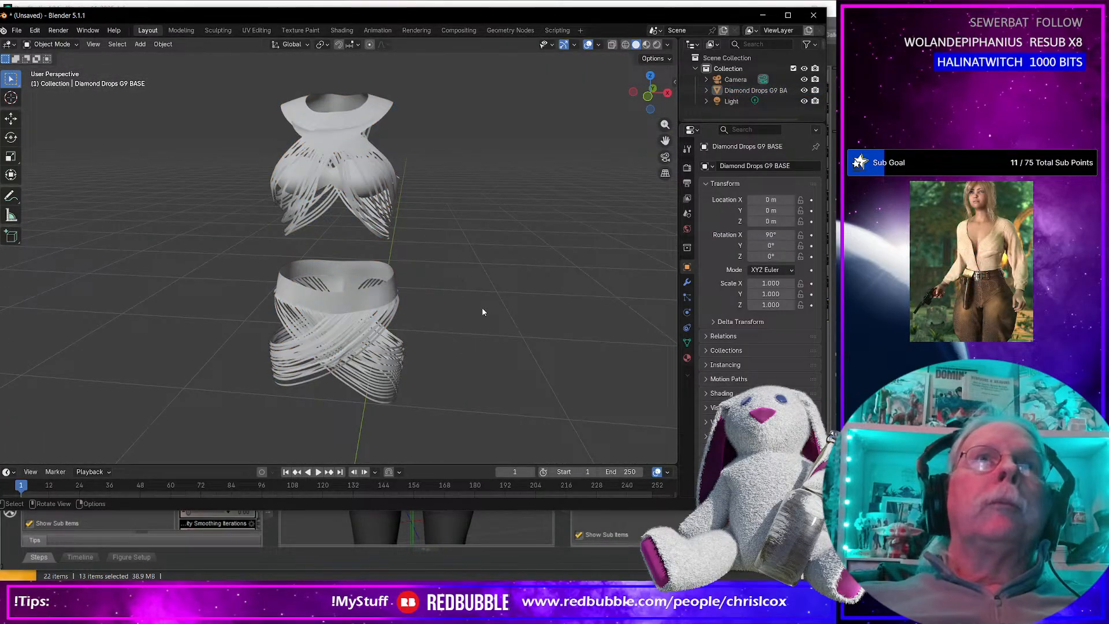
pyautogui.press('Tab')
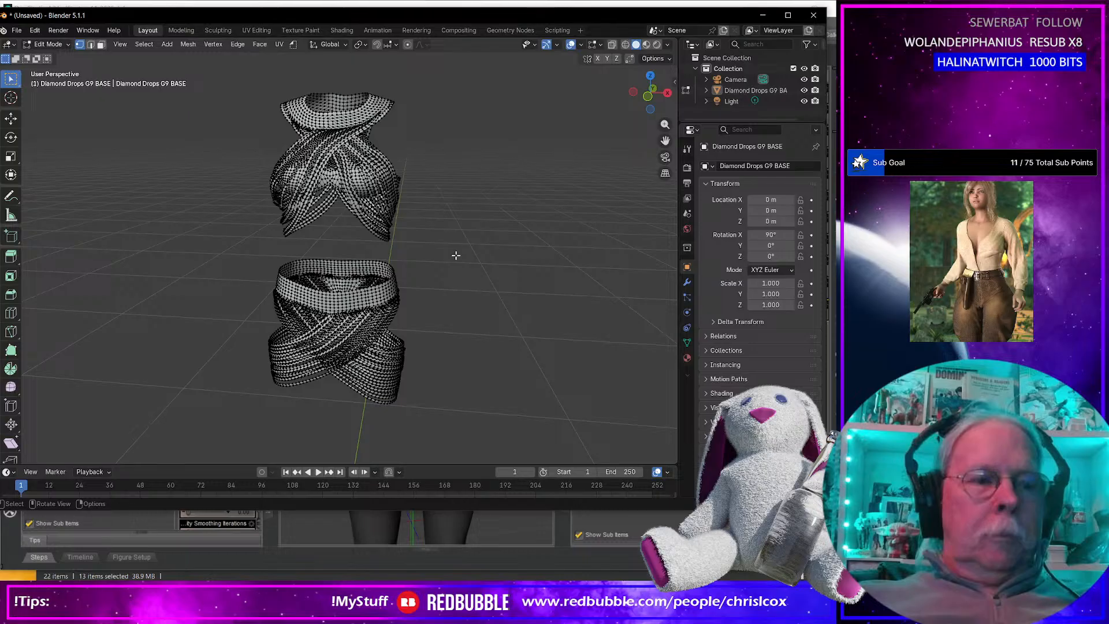
pyautogui.press('a')
pyautogui.click(256, 30)
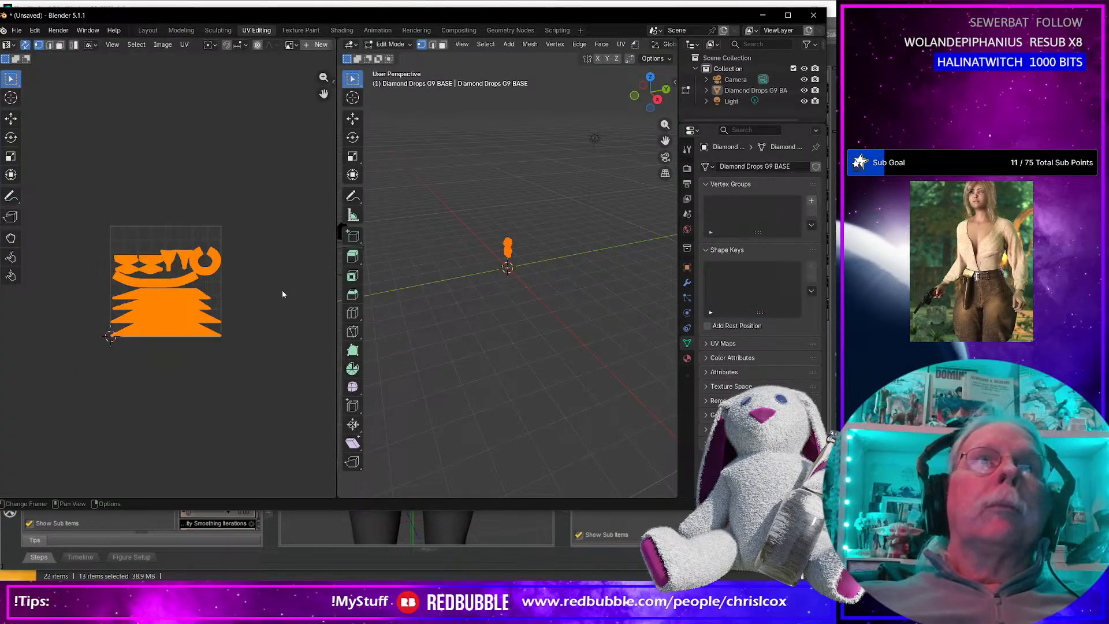
pyautogui.moveTo(172, 187); pyautogui.dragTo(208, 187, button='middle')
# Start a UV layout export and target the existing Diamond Drops UVs.png in the Diamond Drops templates folder.
pyautogui.click(184, 45)
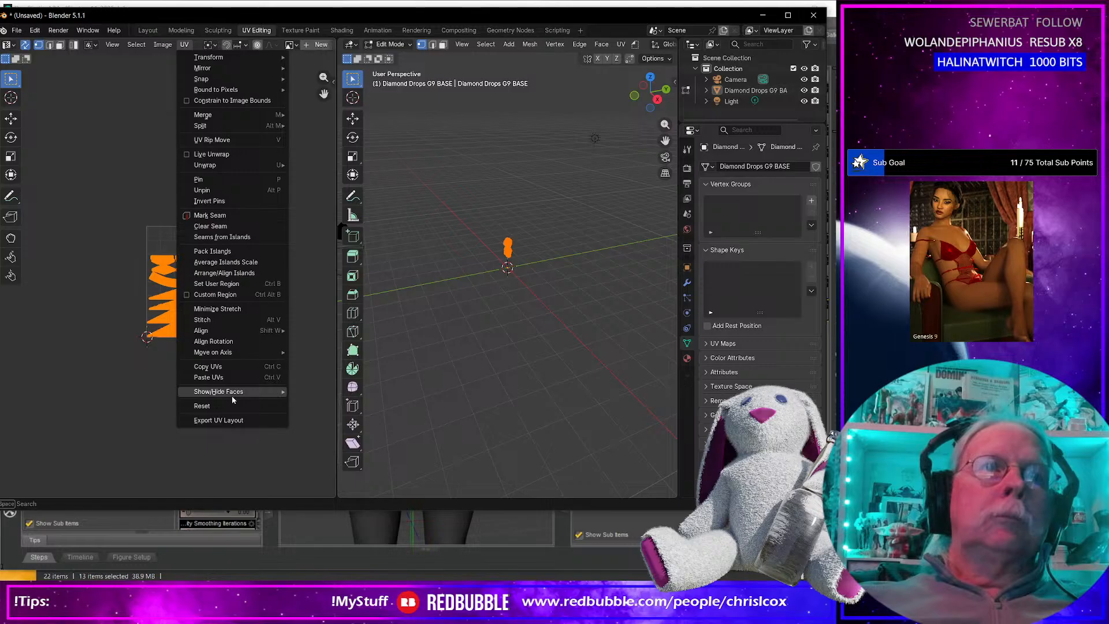
pyautogui.click(230, 420)
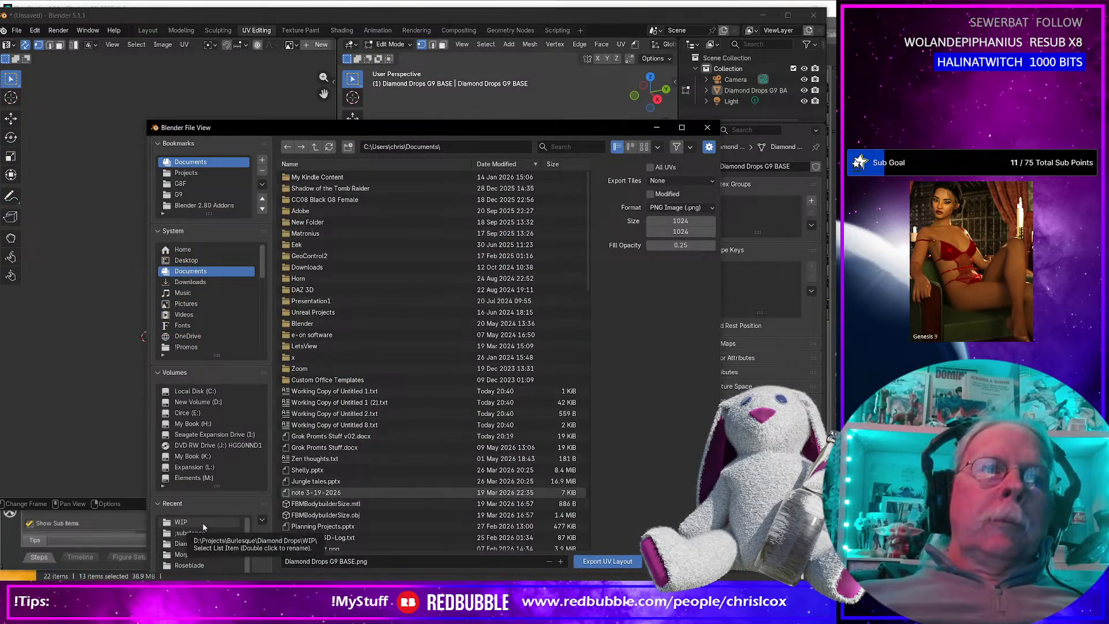
pyautogui.click(209, 544)
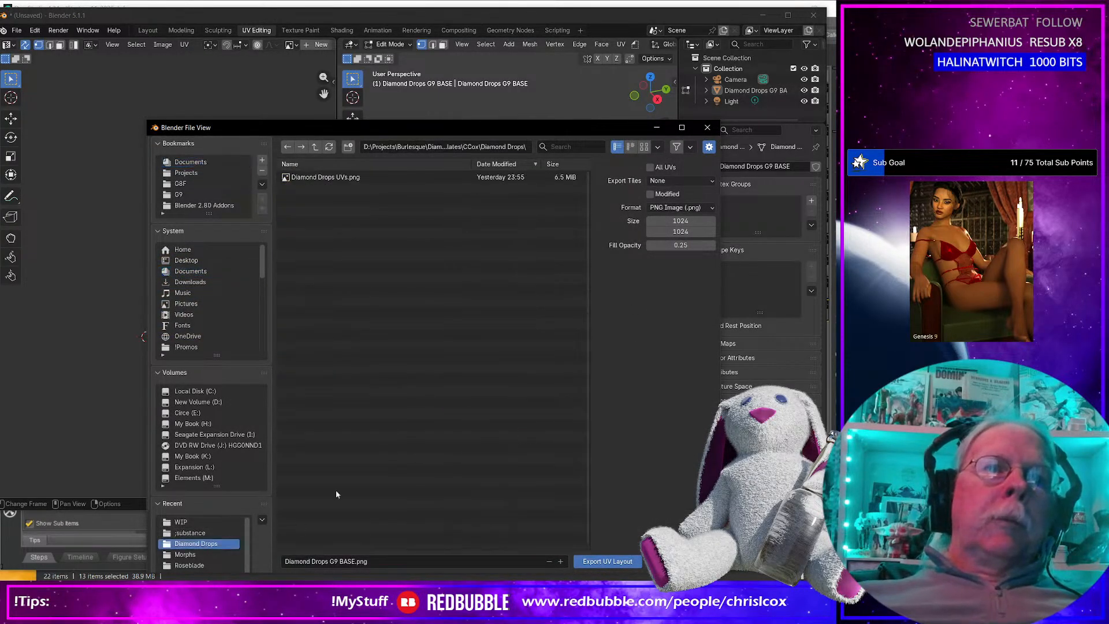
pyautogui.click(330, 178)
# Set the UV layout size to 8192 × 8192 and export it over the existing file.
pyautogui.click(691, 221)
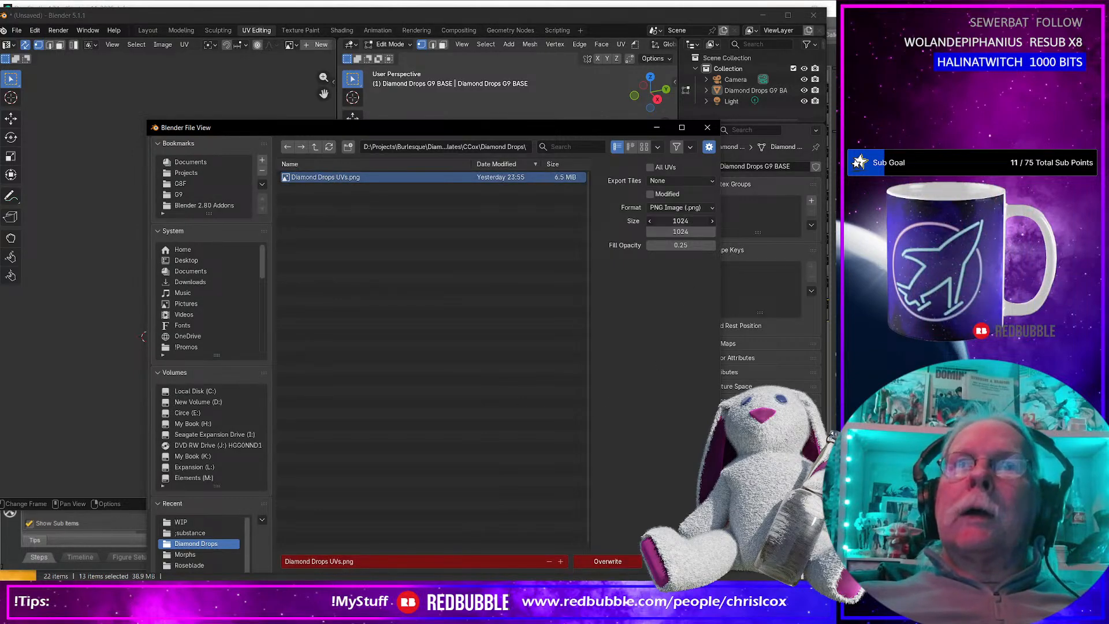
pyautogui.write('8192')
pyautogui.press('Tab')
pyautogui.write('8')
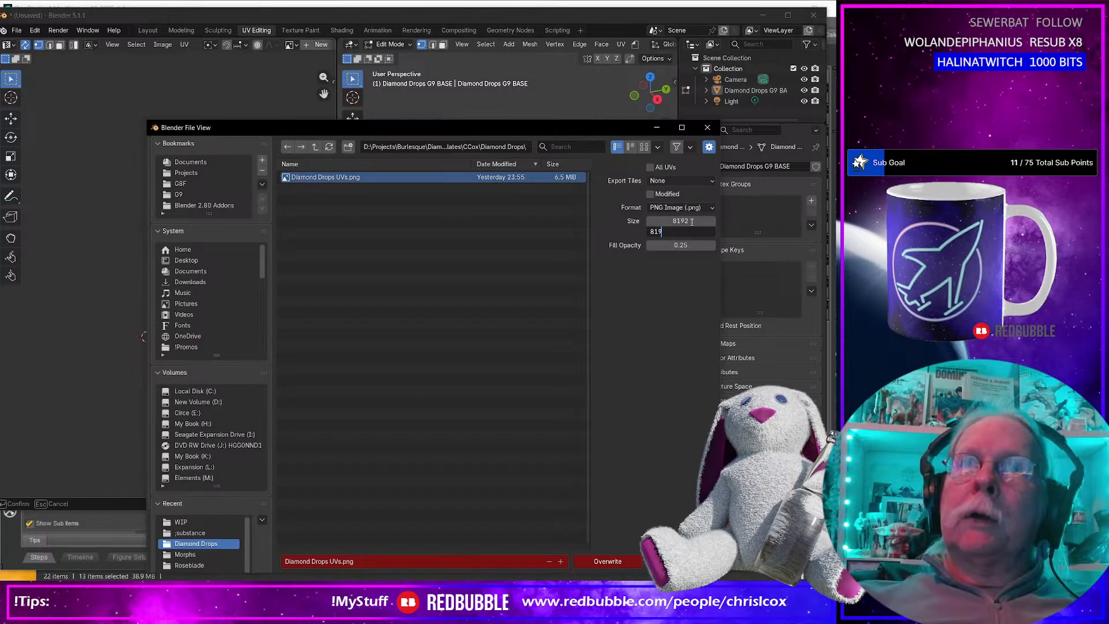
pyautogui.write('192')
pyautogui.press('Tab')
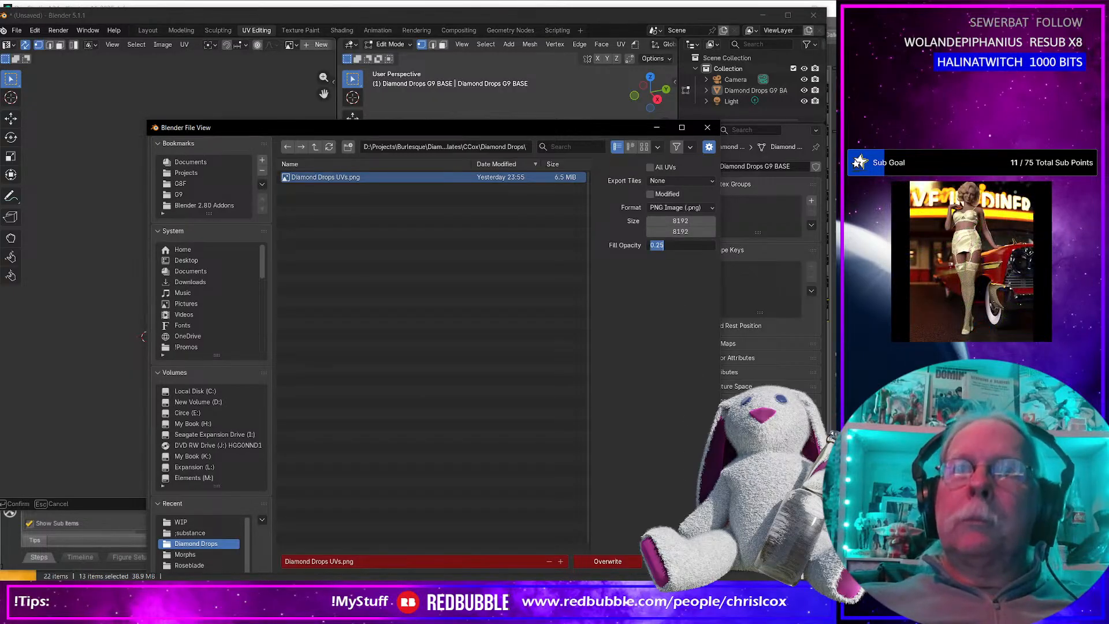
pyautogui.press('Return')
pyautogui.click(606, 560)
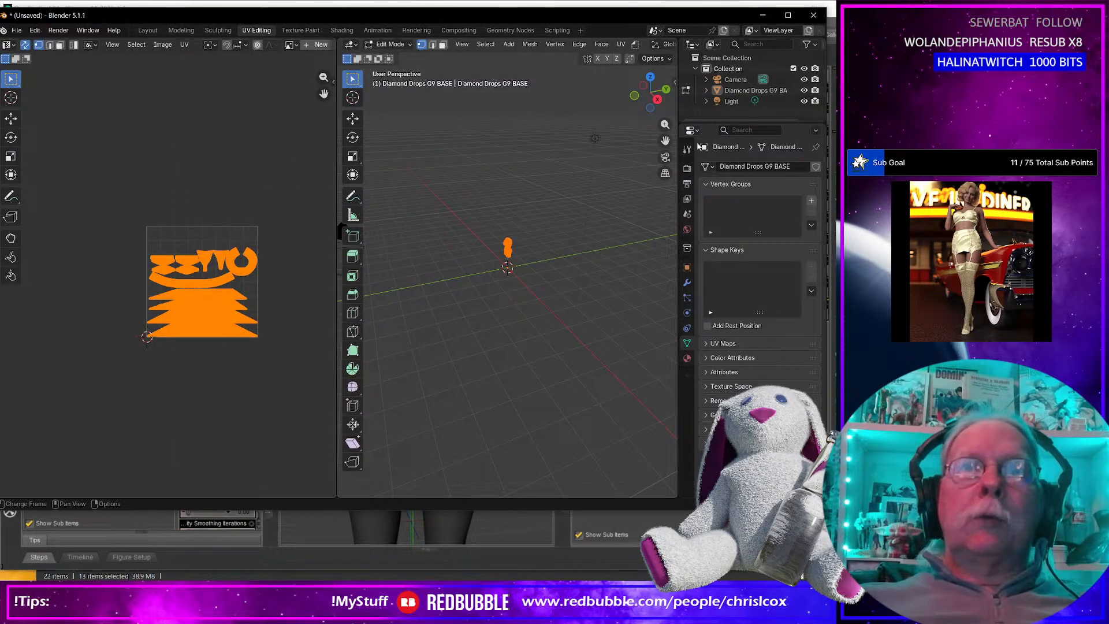
# Close Blender and select Diamond Drops UVs.png under Templates, CCox, Diamond Drops in File Explorer.
pyautogui.click(812, 15)
pyautogui.click(428, 279)
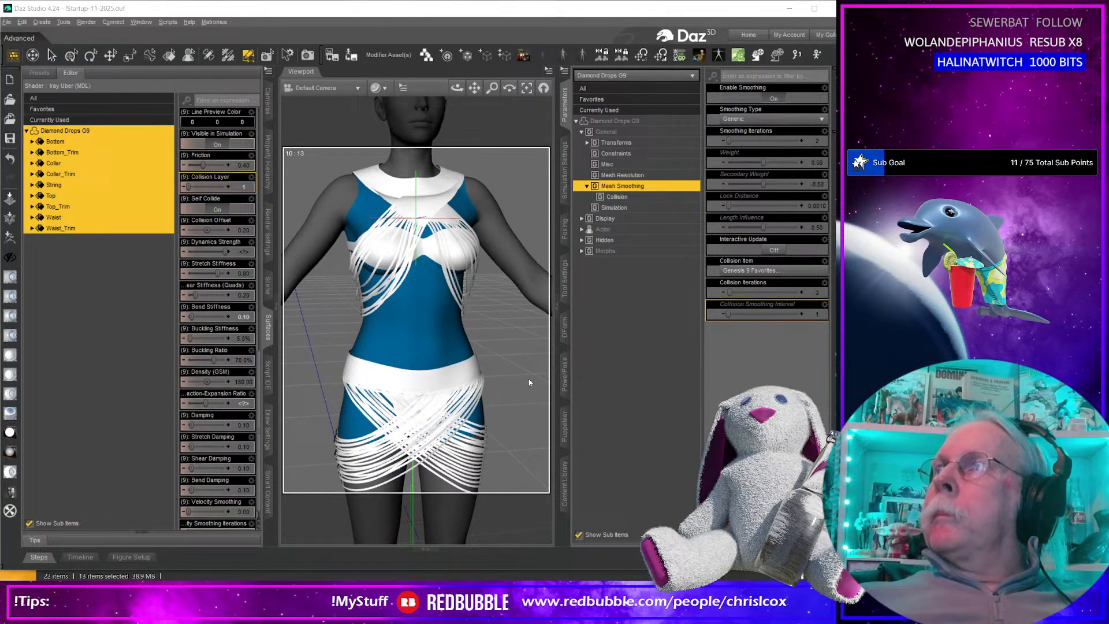
pyautogui.hotkey('alt', 'Tab')
pyautogui.scroll(-1, 78, 434)
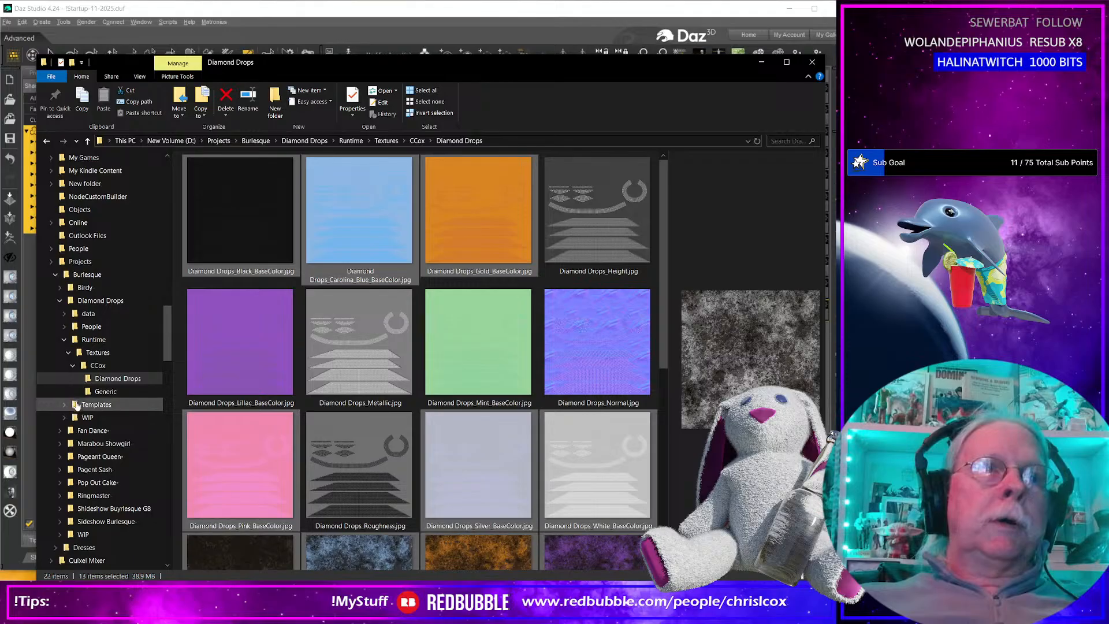
pyautogui.click(64, 405)
pyautogui.click(69, 417)
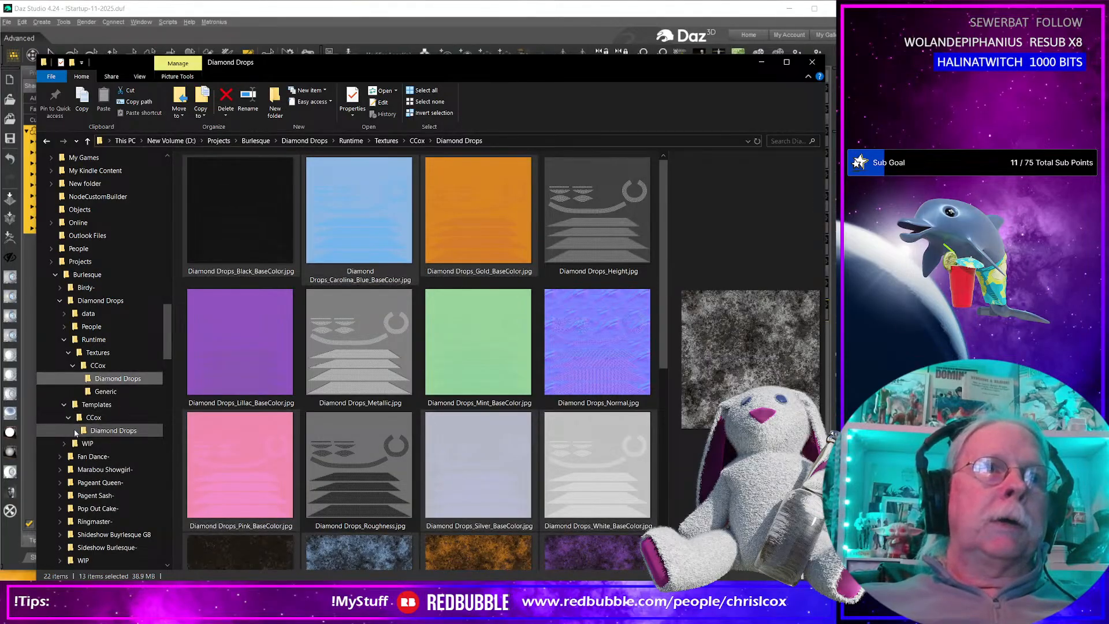
pyautogui.click(95, 431)
pyautogui.click(233, 221)
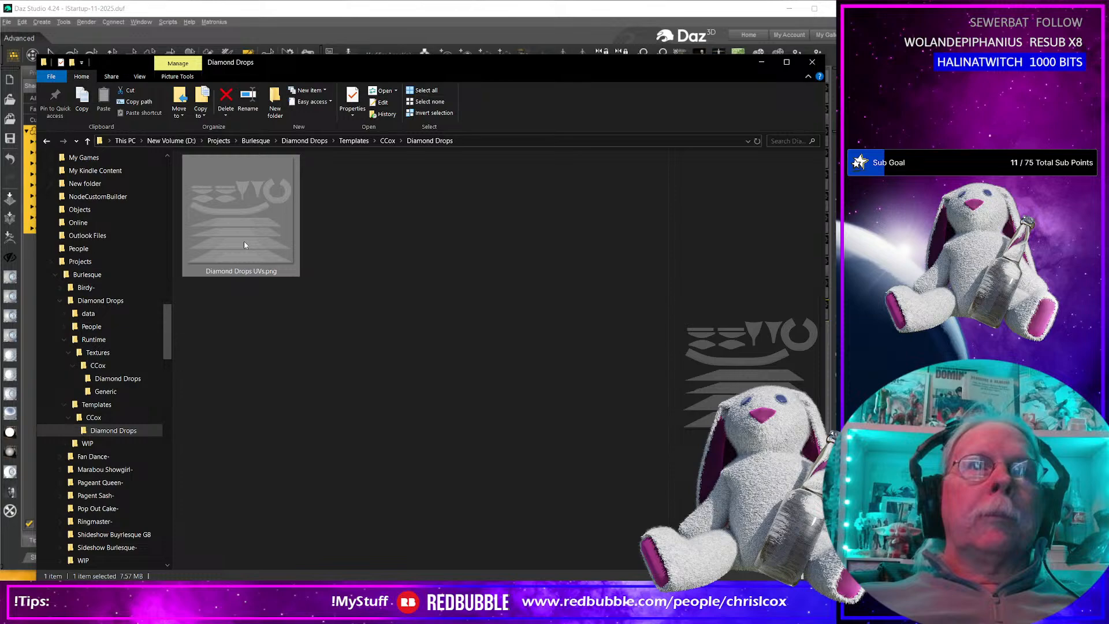
# Open the UV template PNG in Adobe Photoshop 2026 and dismiss the plug-in notice.
pyautogui.rightClick(245, 245)
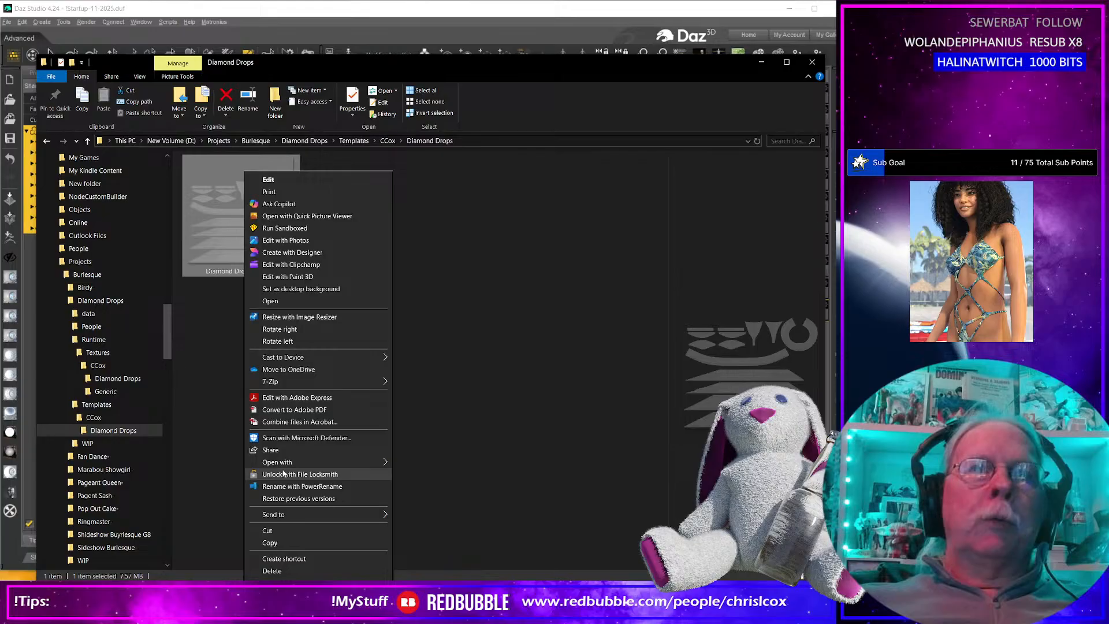
pyautogui.moveTo(324, 462)
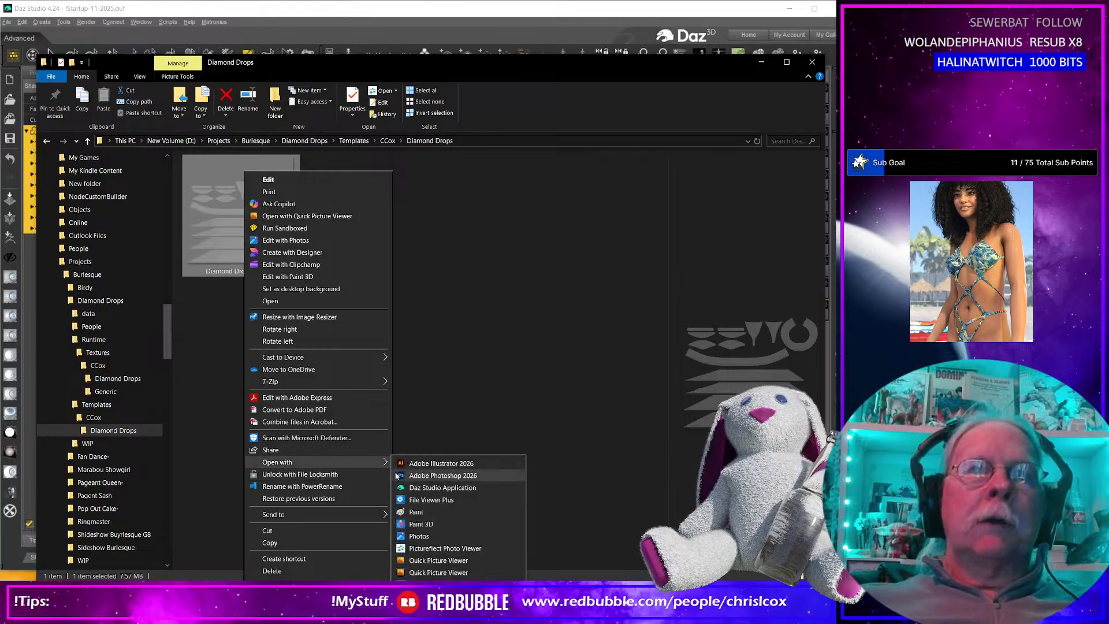
pyautogui.click(438, 476)
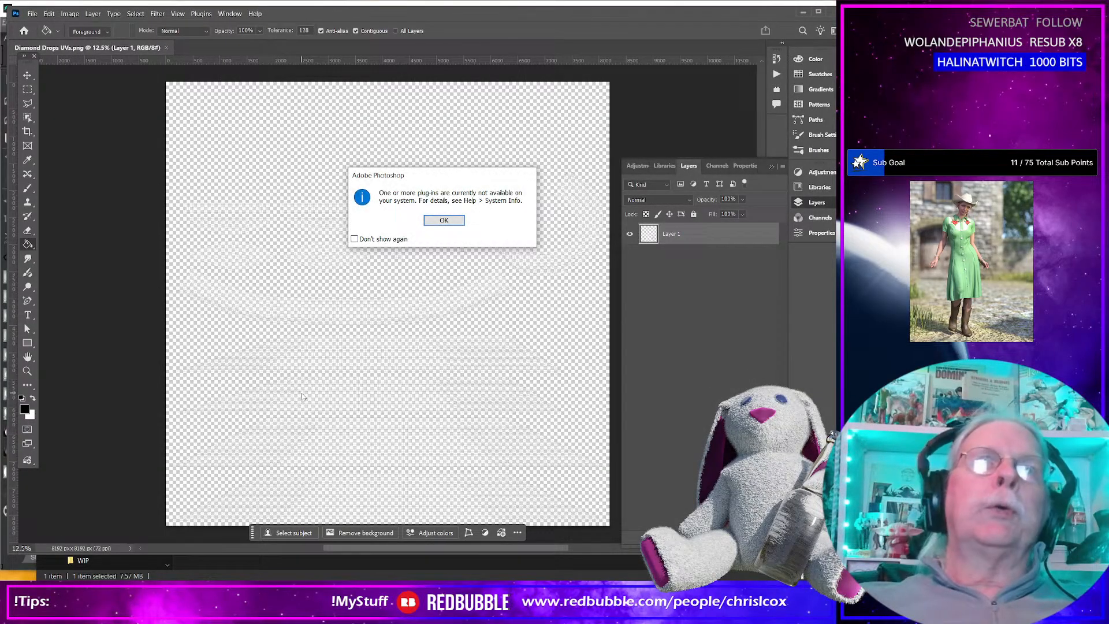
pyautogui.click(443, 220)
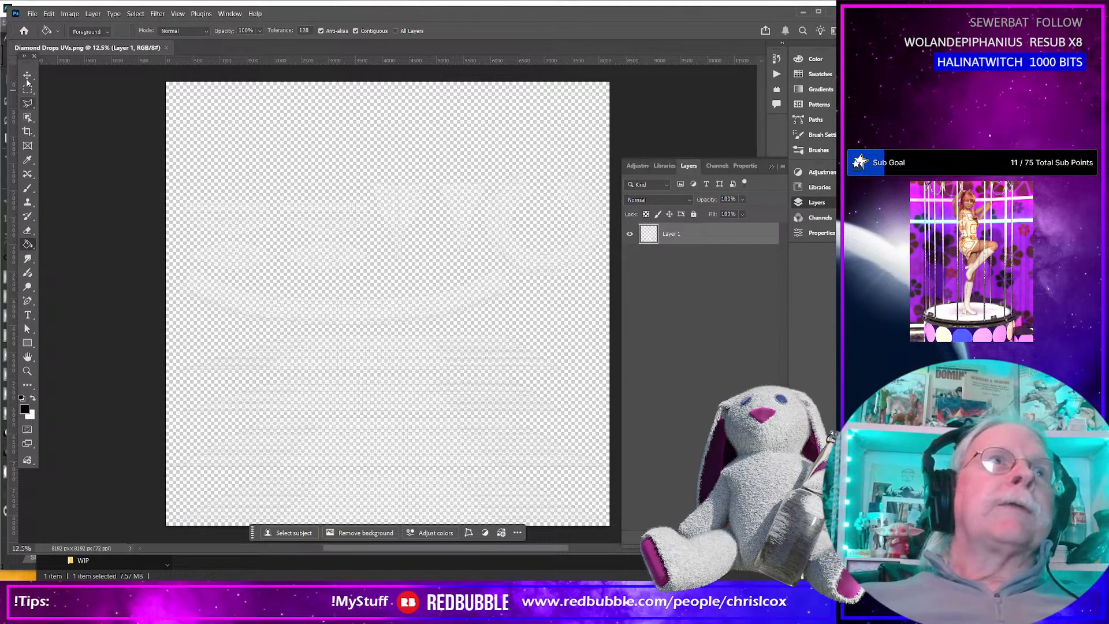
# Dab a small black brush mark above the UV shapes and select the transparent background around them with the Magic Wand Tool.
pyautogui.click(27, 189)
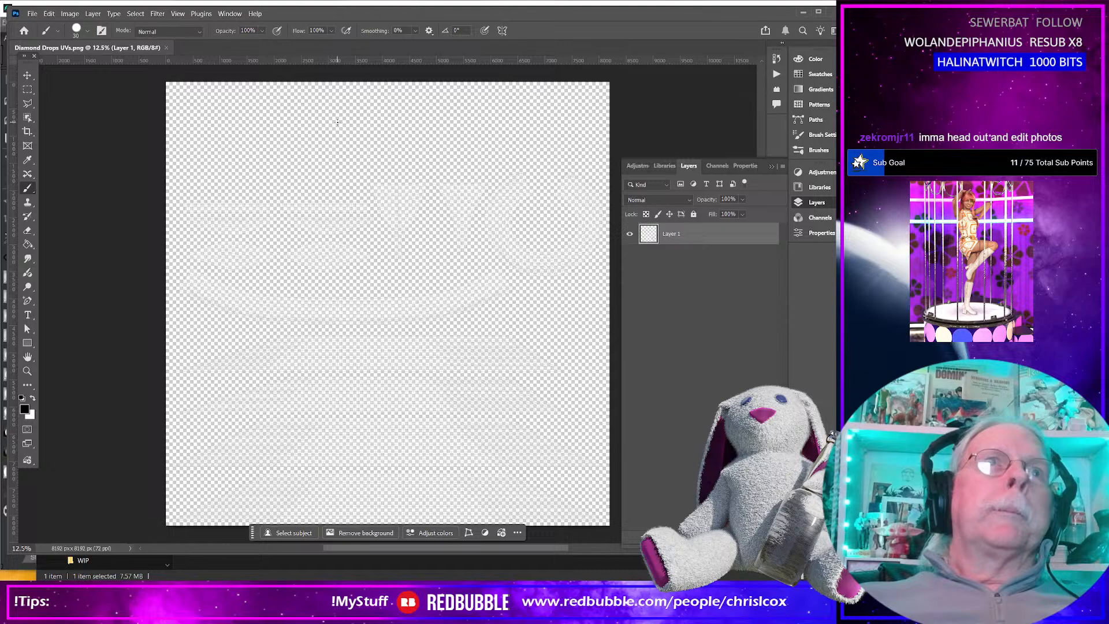
pyautogui.click(341, 112)
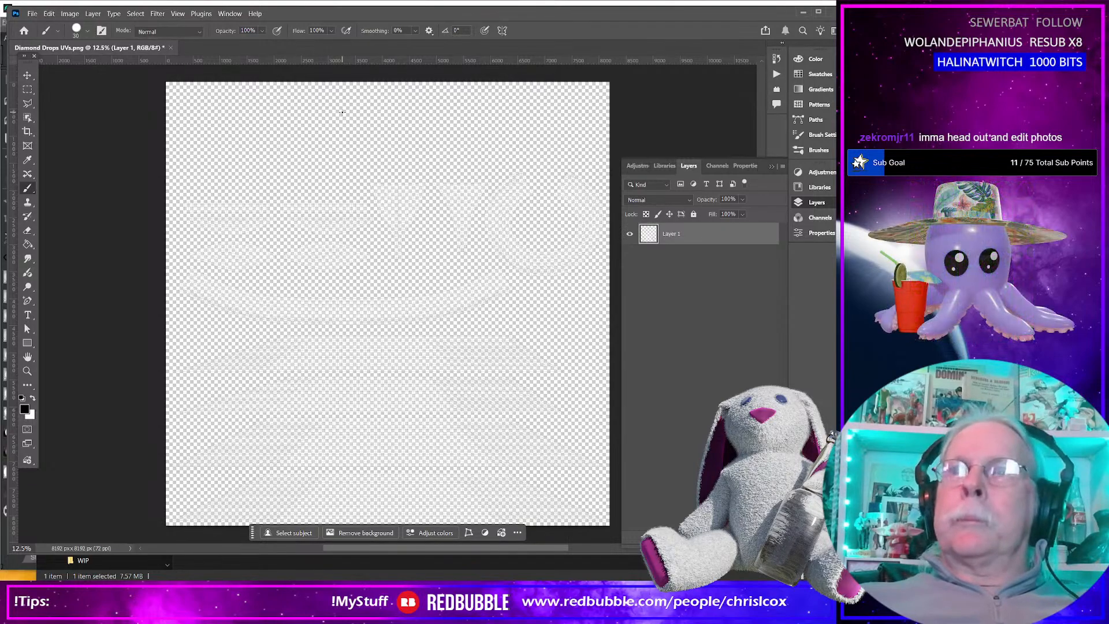
pyautogui.rightClick(30, 120)
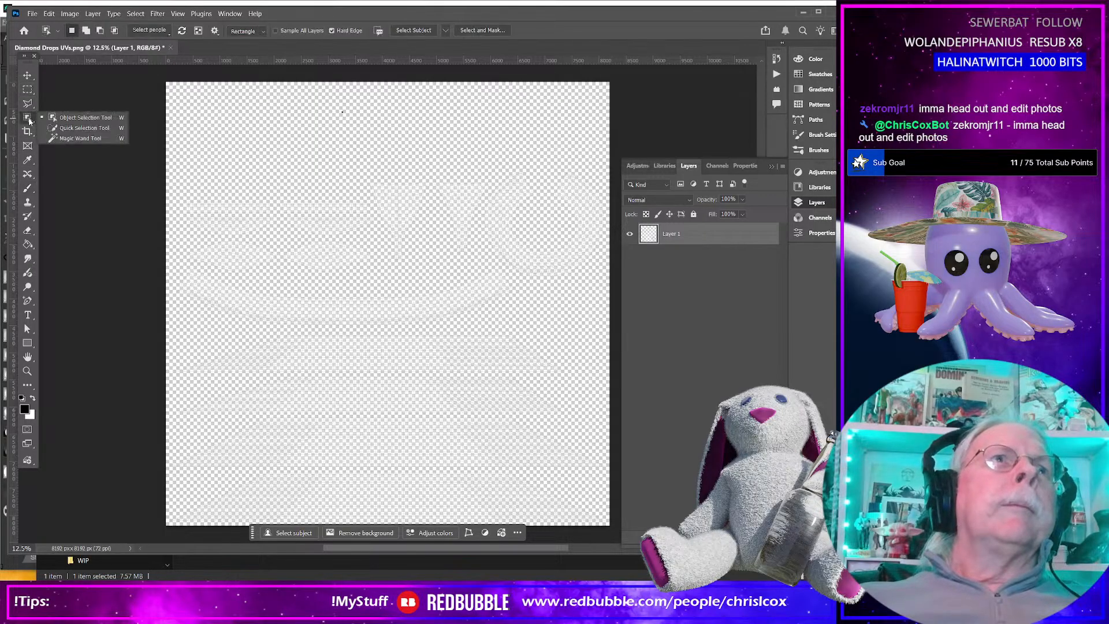
pyautogui.click(69, 137)
pyautogui.click(312, 119)
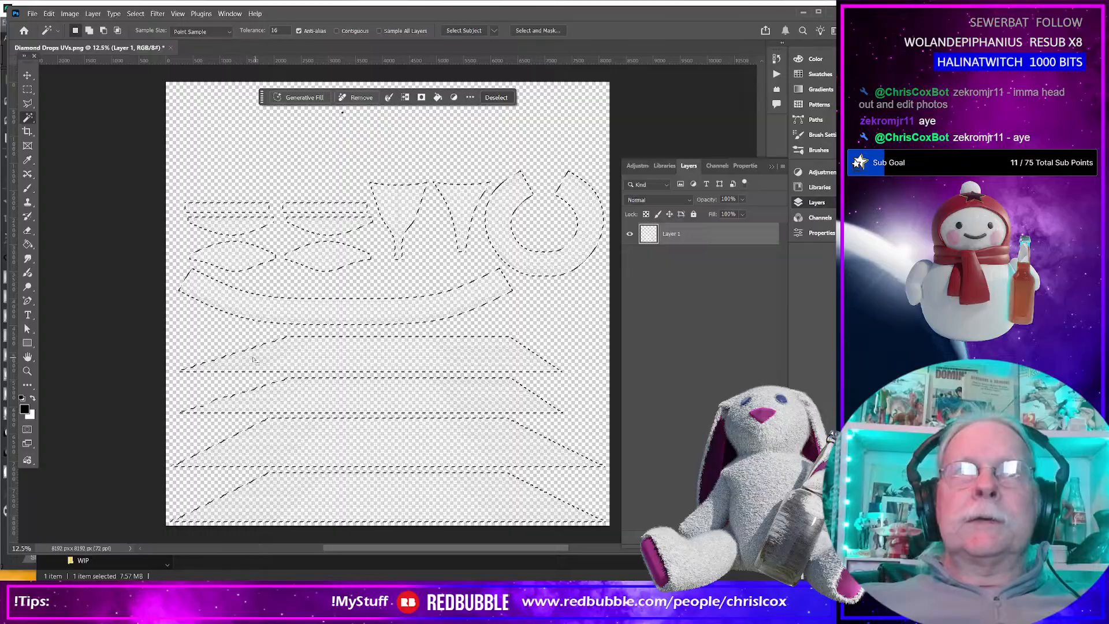
pyautogui.press('m')
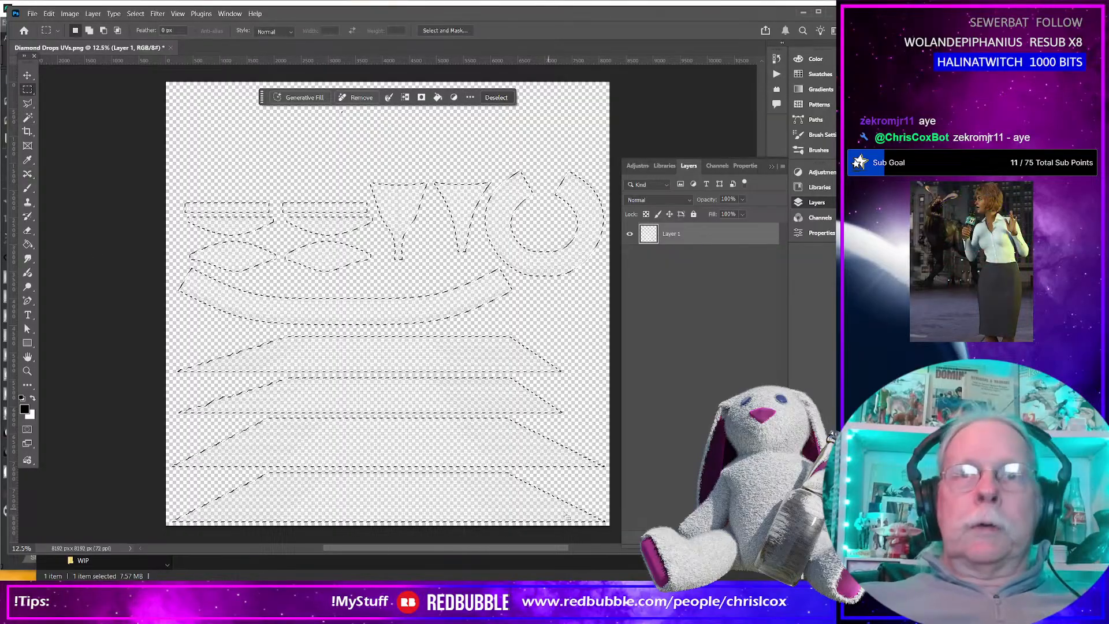
# Remove the four stacked trapezoid shapes in the lower half of the canvas from the selection with the Rectangular Marquee Tool.
pyautogui.keyDown('shift'); pyautogui.moveTo(612, 530); pyautogui.dragTo(120, 331); pyautogui.keyUp('shift')
pyautogui.hotkey('ctrl', 'z')
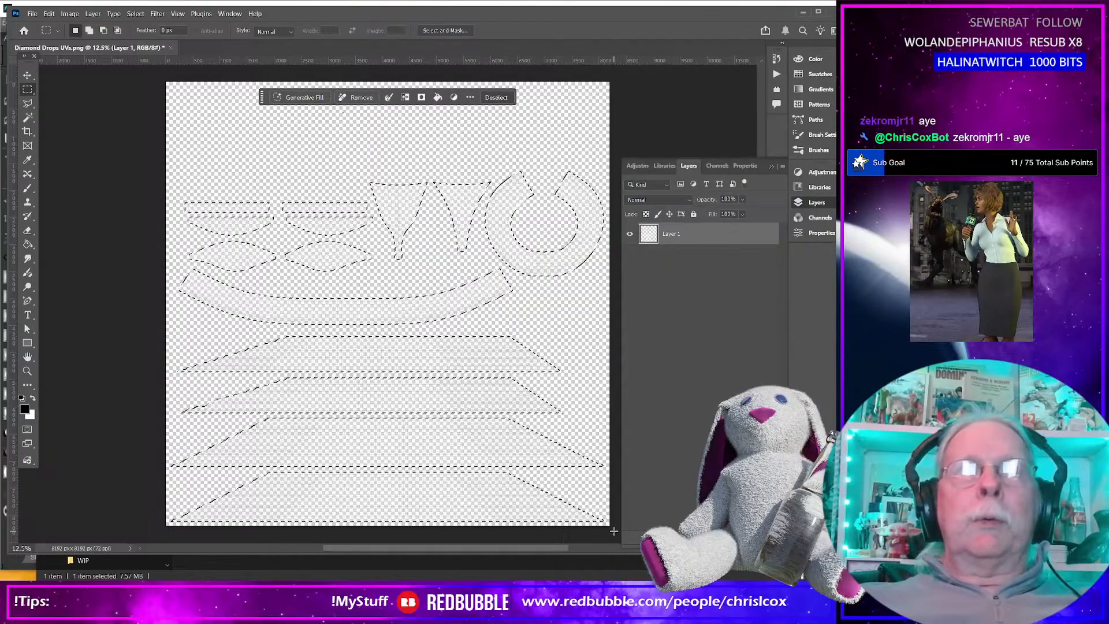
pyautogui.keyDown('shift'); pyautogui.moveTo(613, 530); pyautogui.dragTo(121, 326); pyautogui.keyUp('shift')
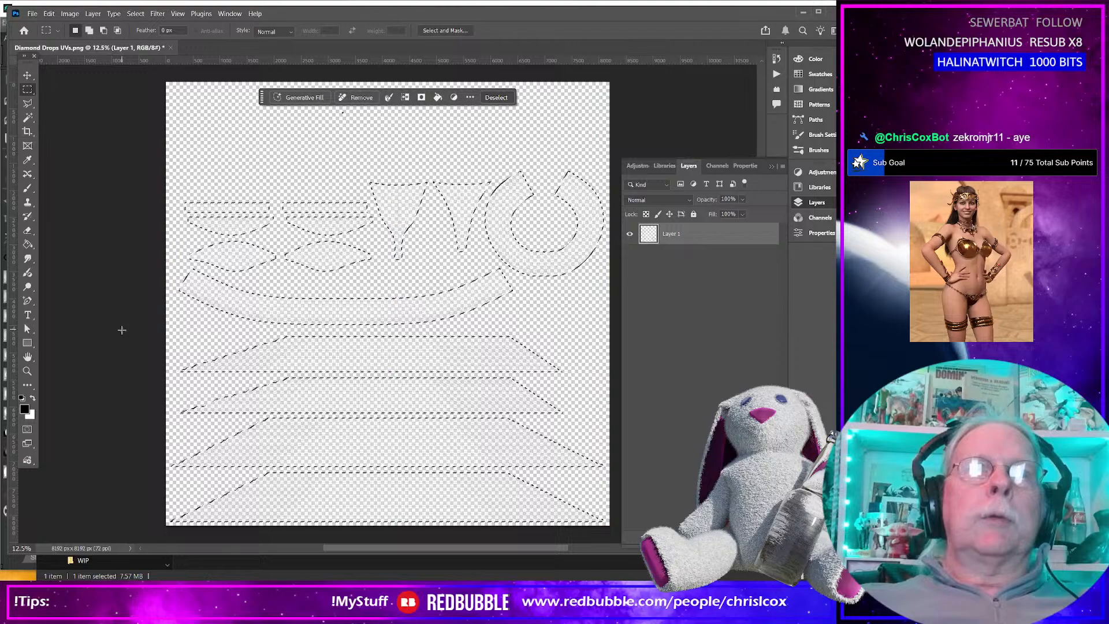
pyautogui.moveTo(616, 533)
pyautogui.keyDown('ctrl'); pyautogui.mouseDown()
pyautogui.moveTo(372, 468)
pyautogui.moveTo(615, 534)
pyautogui.mouseUp(); pyautogui.keyUp('ctrl')
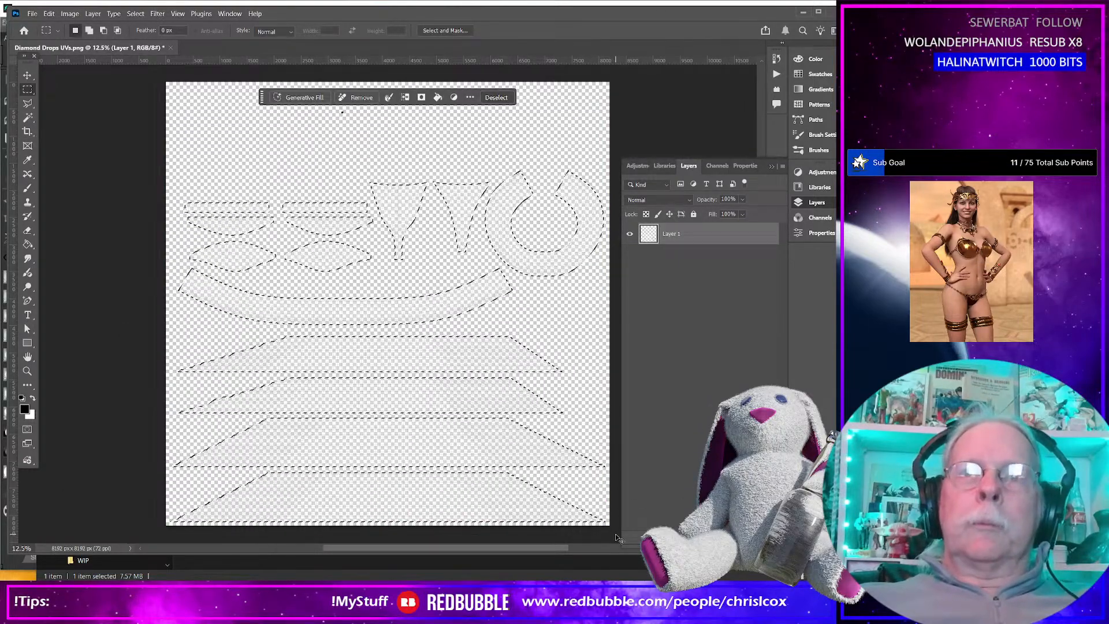
pyautogui.keyDown('alt'); pyautogui.moveTo(616, 531); pyautogui.dragTo(133, 331); pyautogui.keyUp('alt')
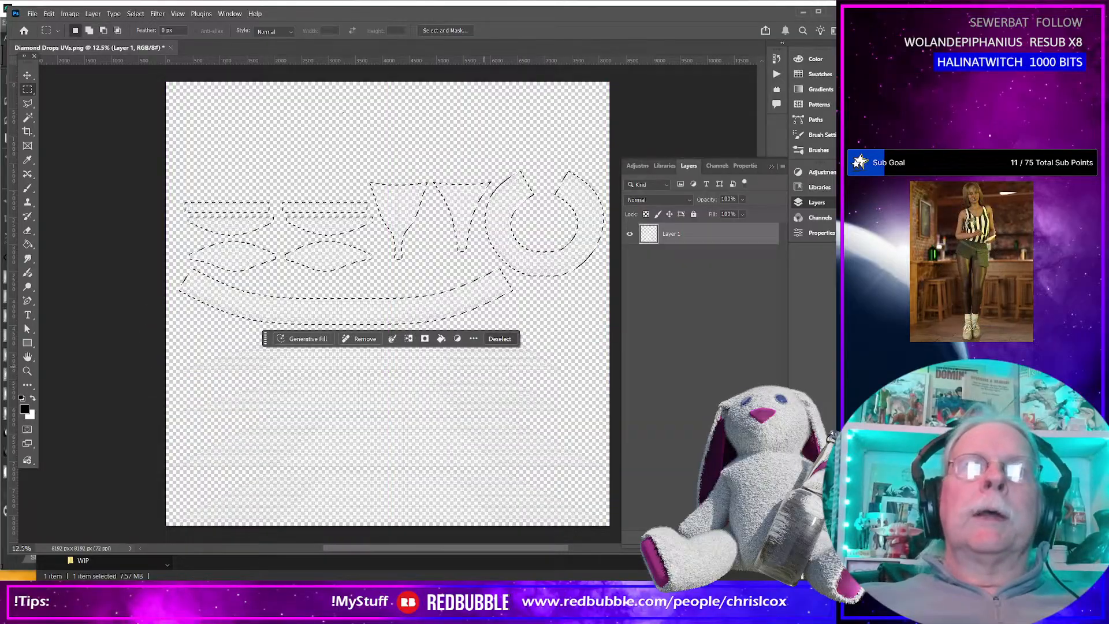
# Create a new layer and fill the selected UV shapes on it with white using the Paint Bucket Tool.
pyautogui.click(783, 167)
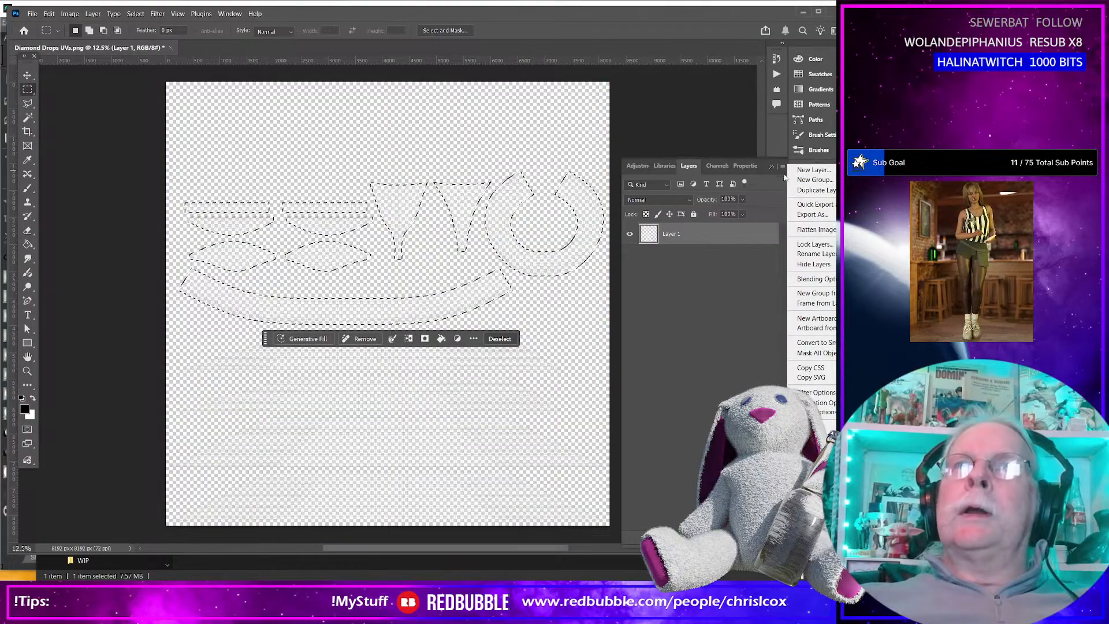
pyautogui.click(811, 169)
pyautogui.click(537, 279)
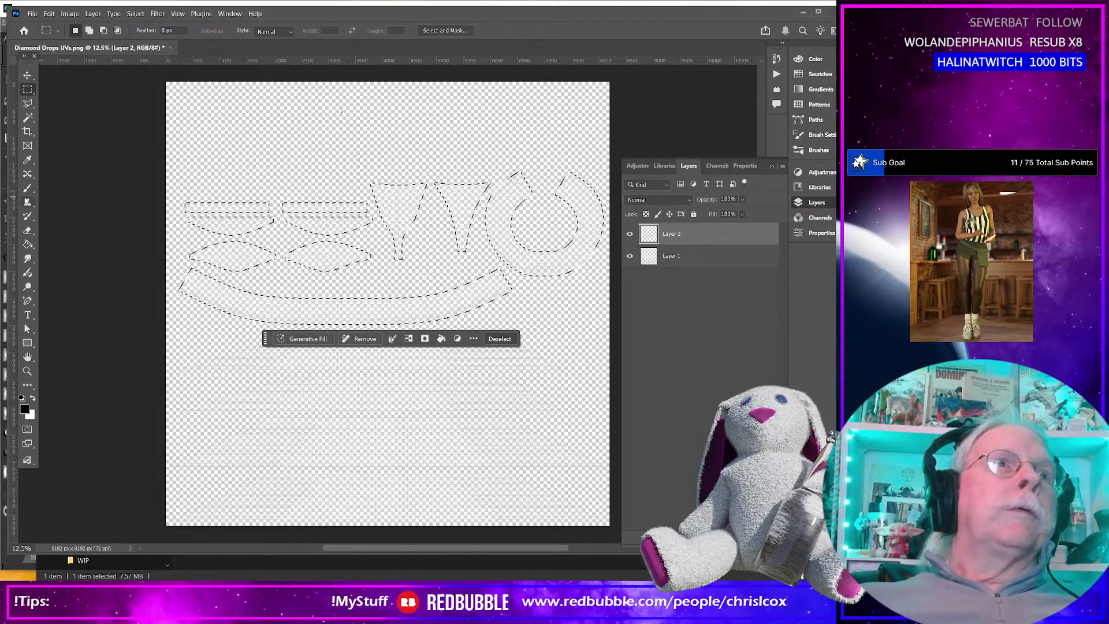
pyautogui.click(29, 245)
pyautogui.click(32, 397)
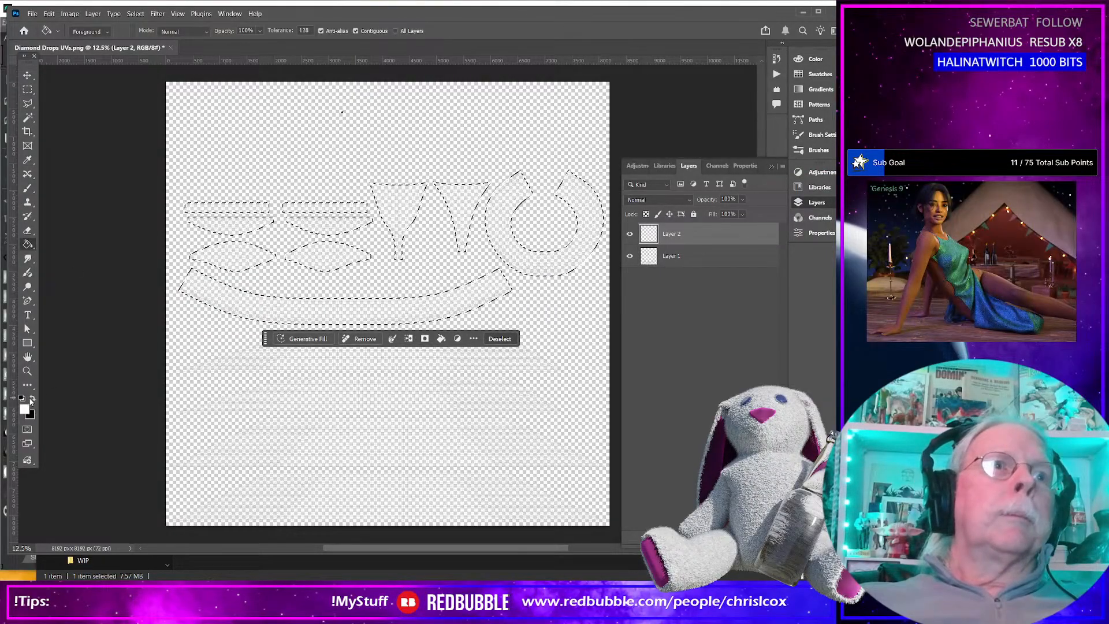
pyautogui.click(254, 313)
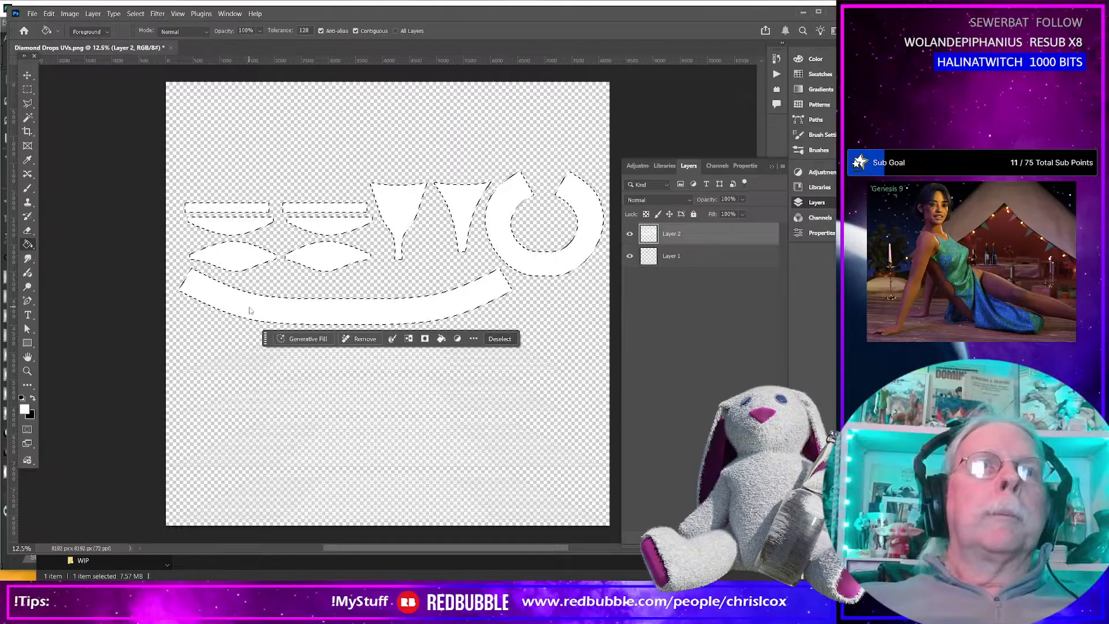
# Add a black Multiply Inner Glow with a size of 10 px to the white-filled layer and clear the selection.
pyautogui.doubleClick(714, 236)
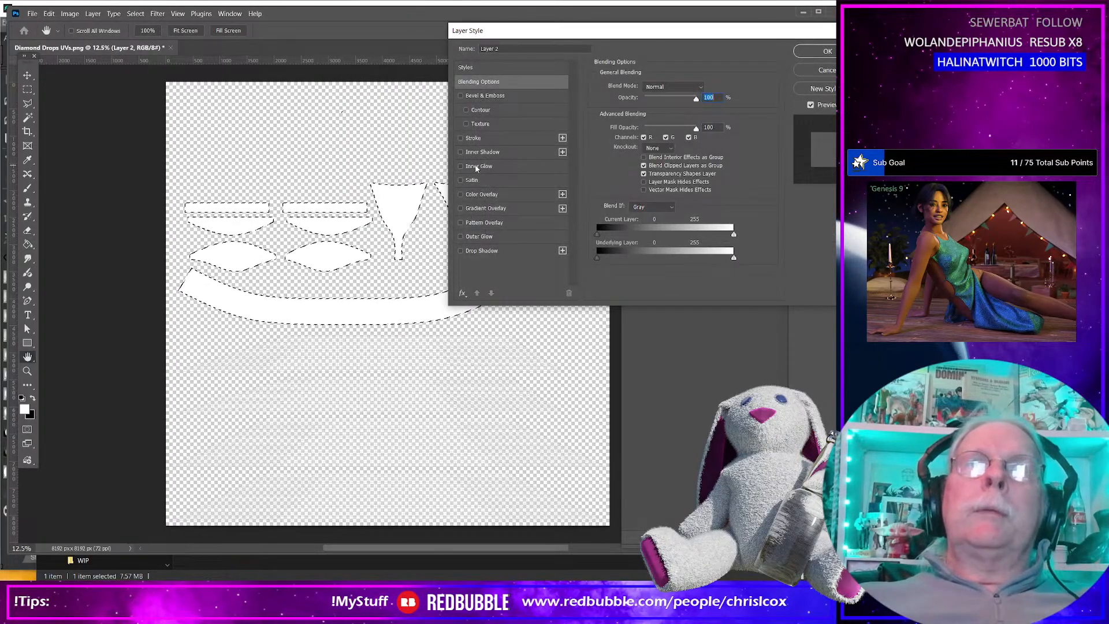
pyautogui.click(476, 166)
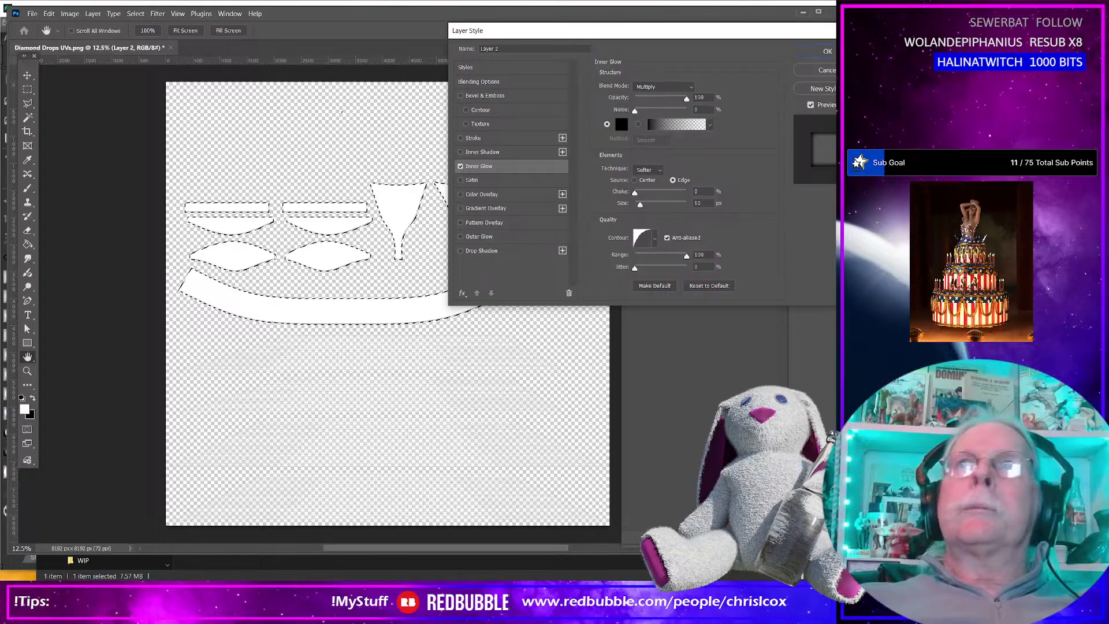
pyautogui.click(826, 51)
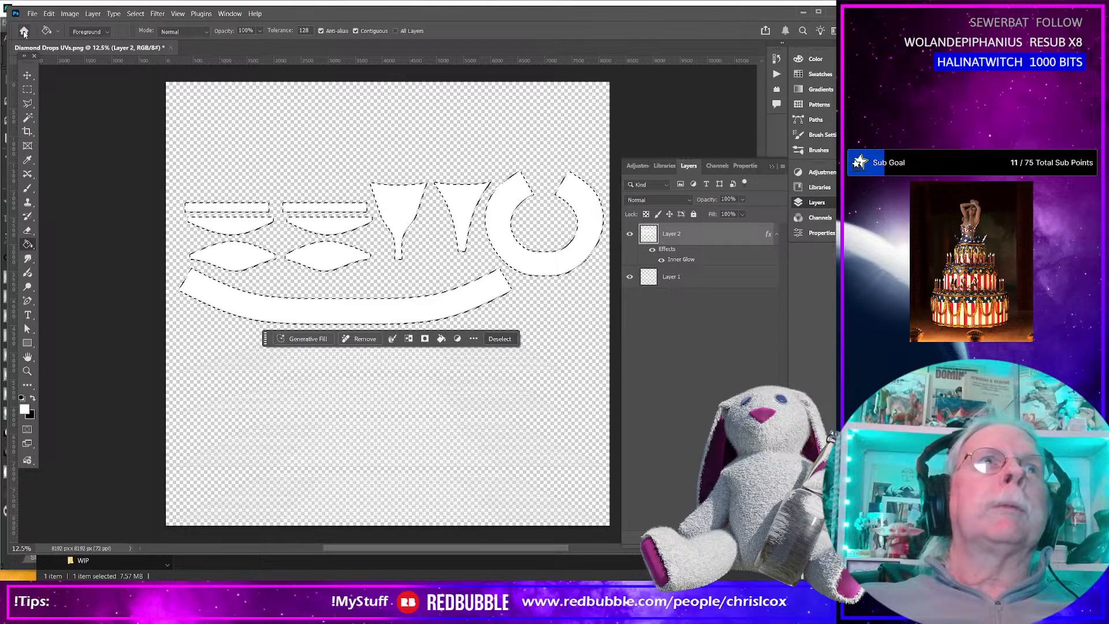
pyautogui.hotkey('ctrl', 'd')
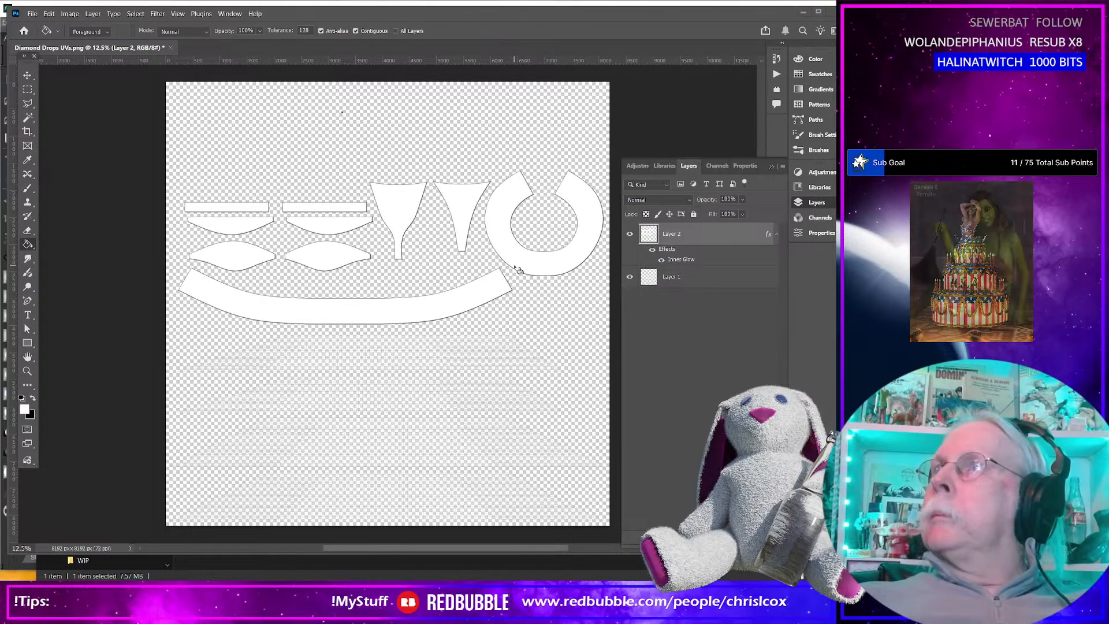
# Switch to File Explorer and open the WIP folder under Diamond Drops.
pyautogui.hotkey('alt', 'Tab')
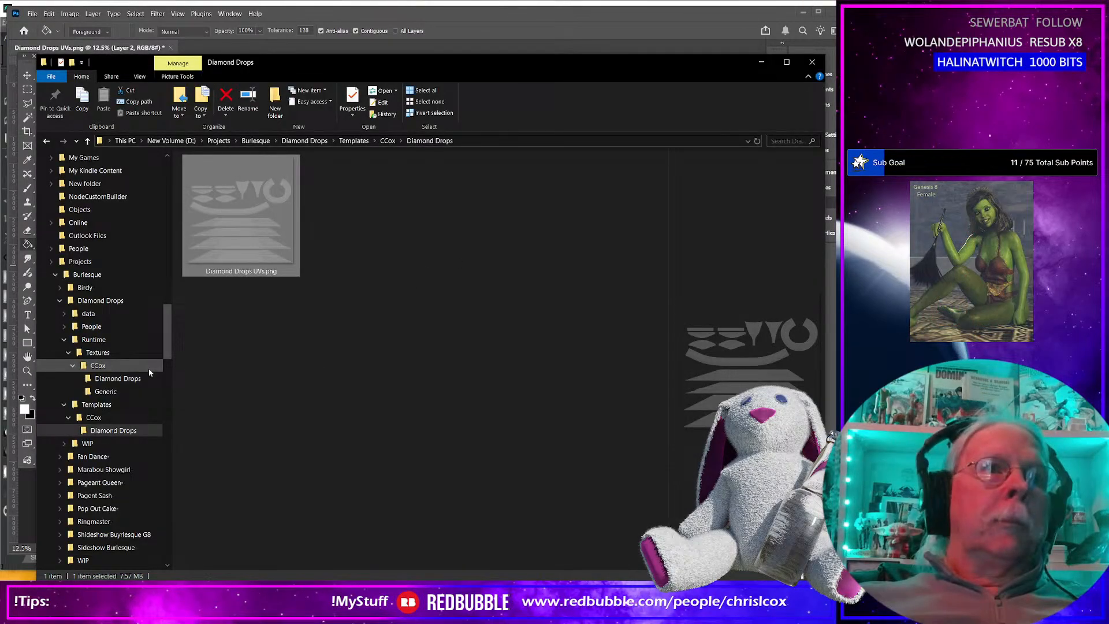
pyautogui.scroll(-1, 148, 369)
pyautogui.click(112, 402)
pyautogui.moveTo(461, 65); pyautogui.dragTo(605, 59)
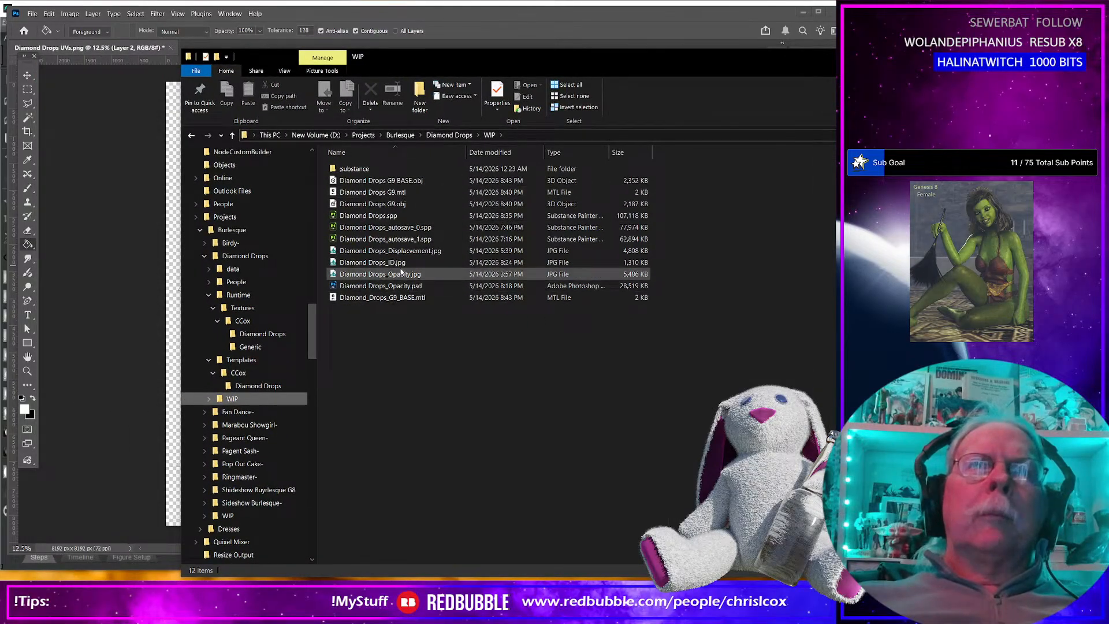
pyautogui.doubleClick(403, 264)
pyautogui.moveTo(396, 266); pyautogui.dragTo(102, 271)
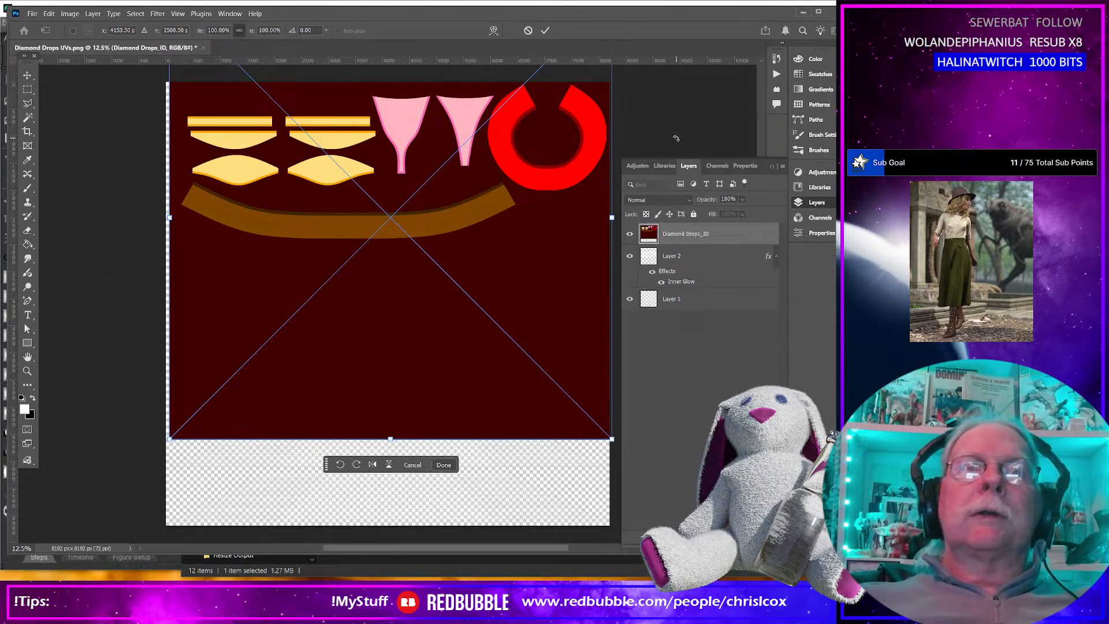
pyautogui.press('Escape')
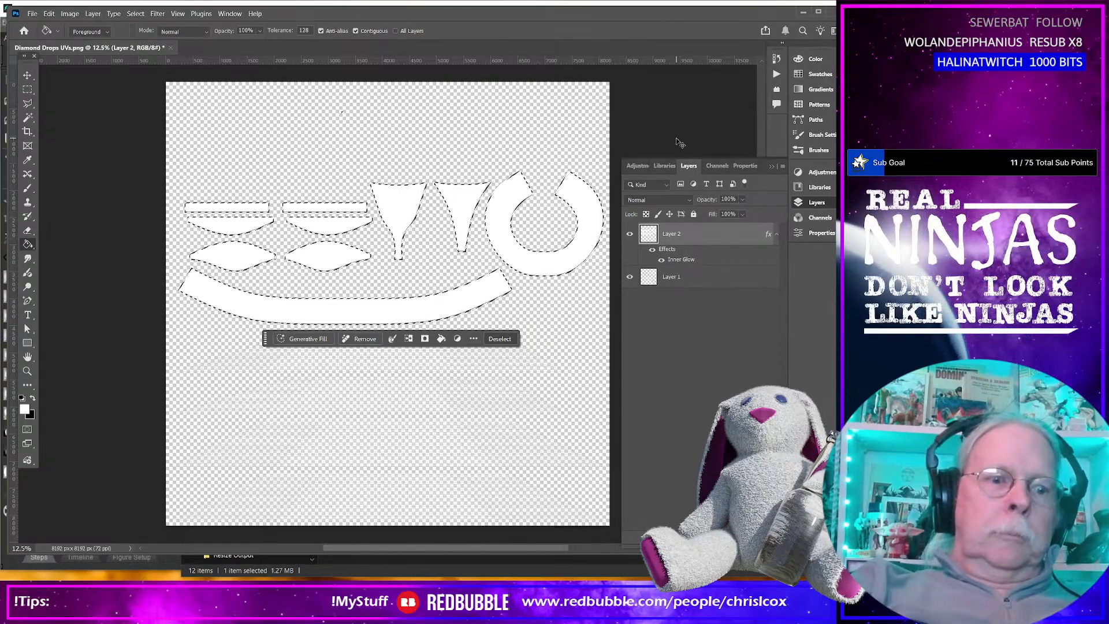
pyautogui.hotkey('ctrl', 'd')
# Place Diamond Drops_ID.jpg from the WIP folder into the Photoshop document as a new layer filling the canvas.
pyautogui.hotkey('alt', 'Tab')
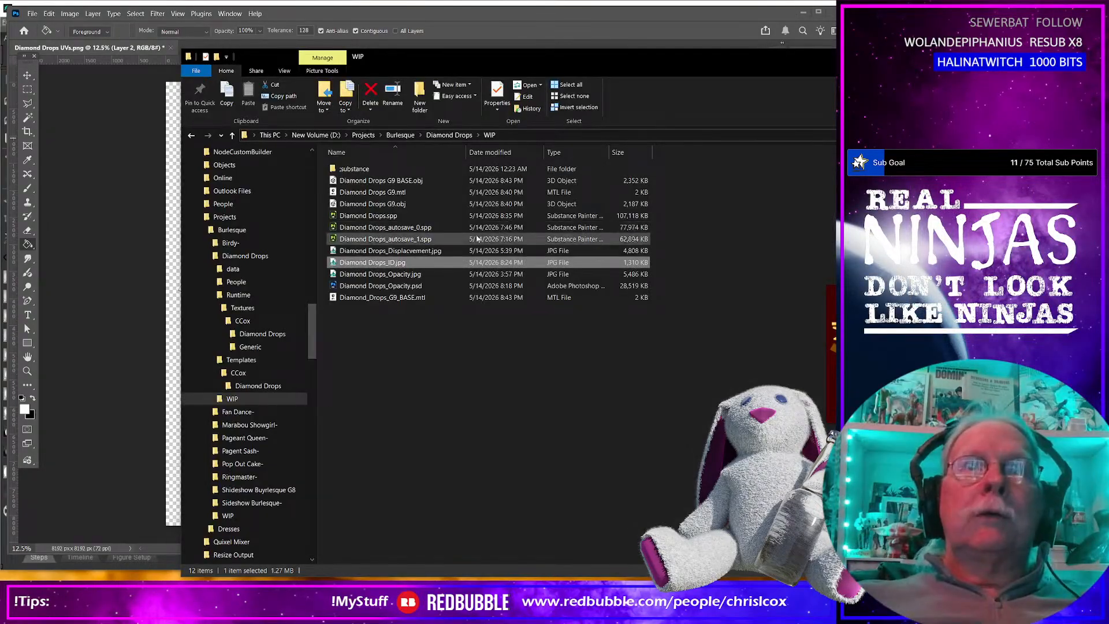
pyautogui.moveTo(375, 262); pyautogui.dragTo(119, 260)
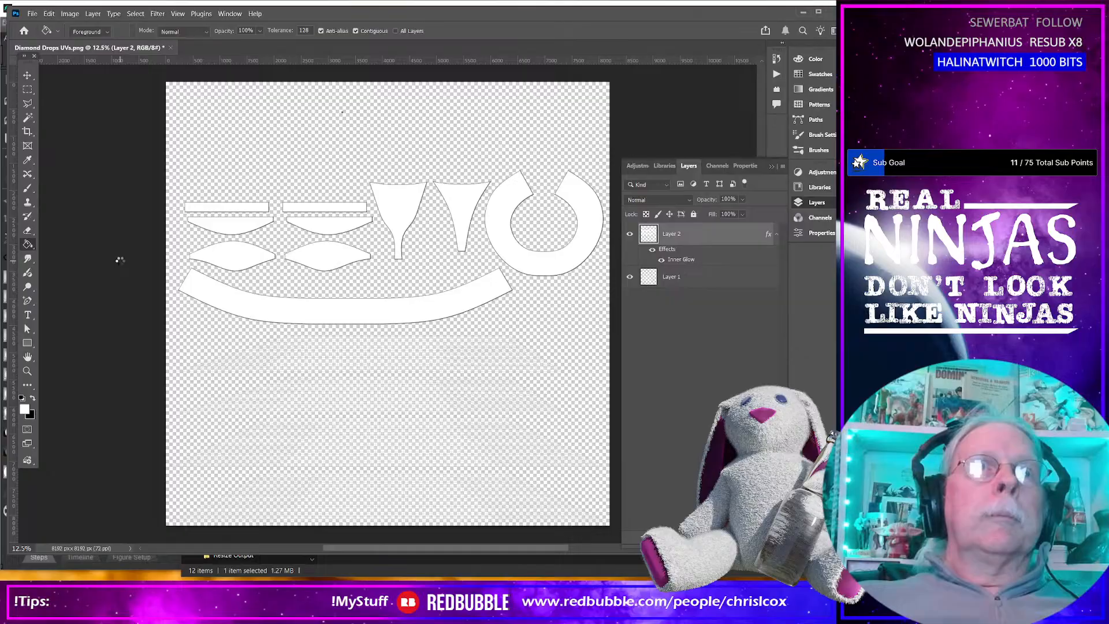
pyautogui.press('Return')
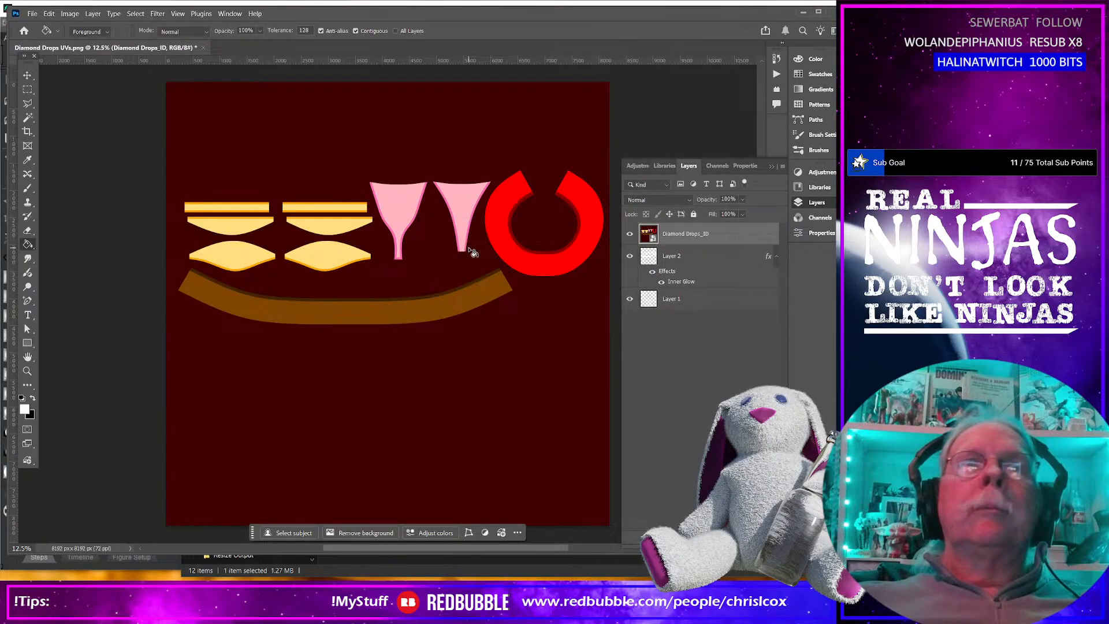
# Select the dark brown, orange and dark pink trim bands on the ID map together with the Magic Wand Tool.
pyautogui.scroll(2, 318, 276)
pyautogui.keyDown('alt'); pyautogui.scroll(5, 306, 315); pyautogui.keyUp('alt')
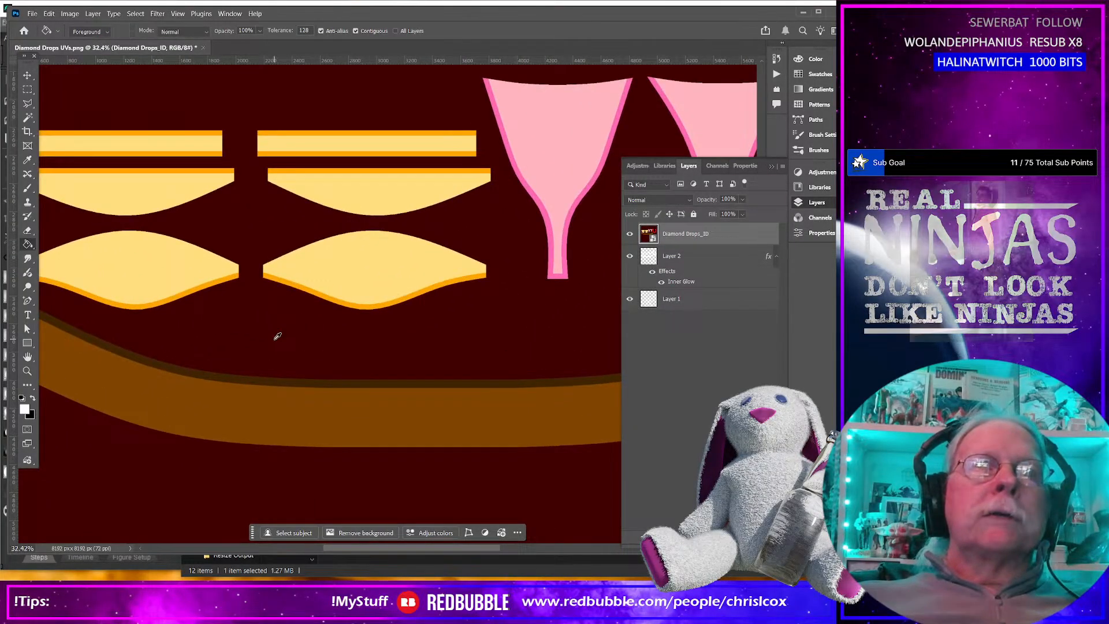
pyautogui.click(34, 119)
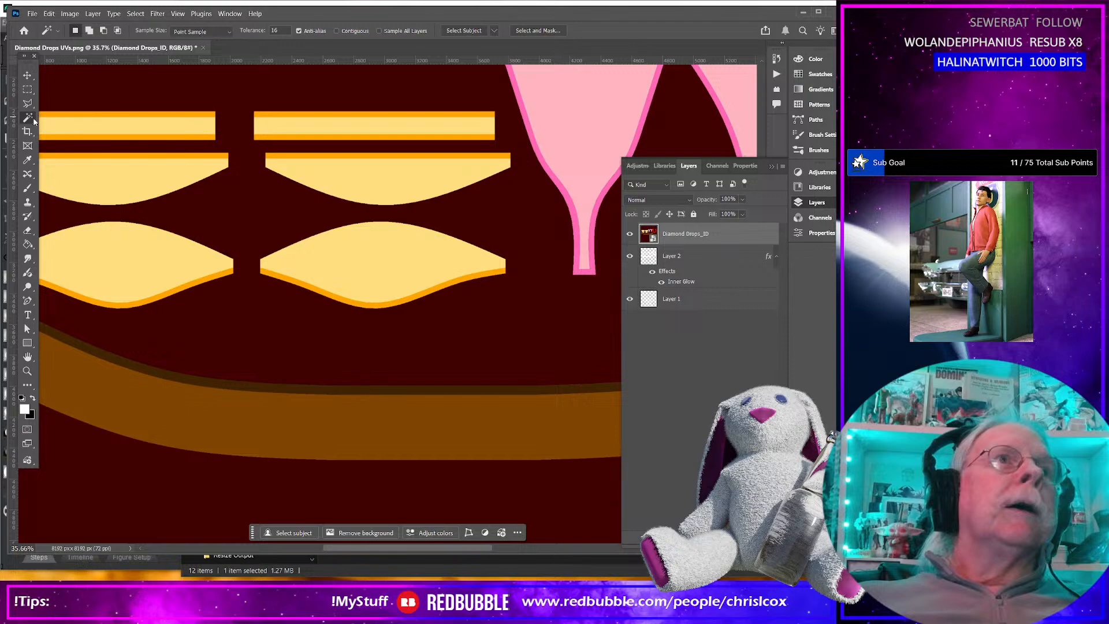
pyautogui.click(235, 385)
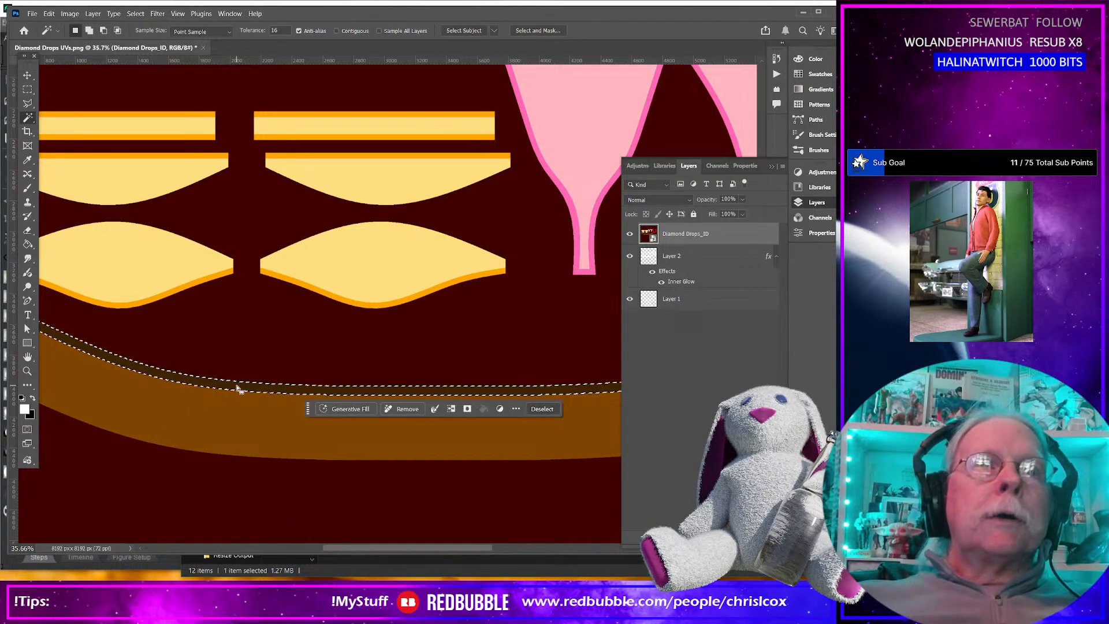
pyautogui.click(277, 276)
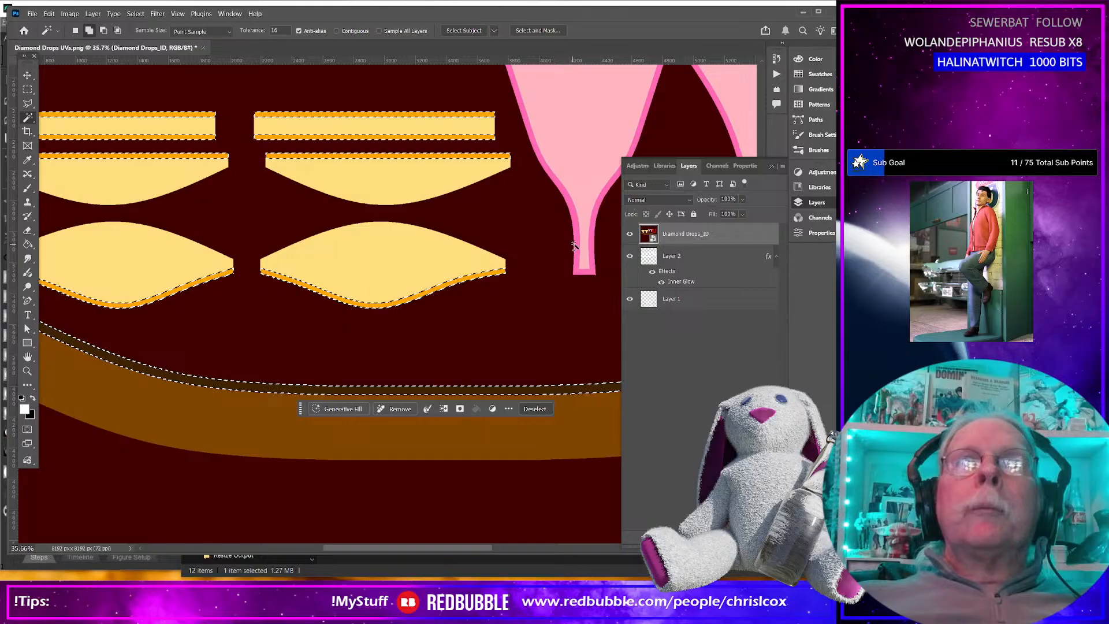
pyautogui.click(577, 247)
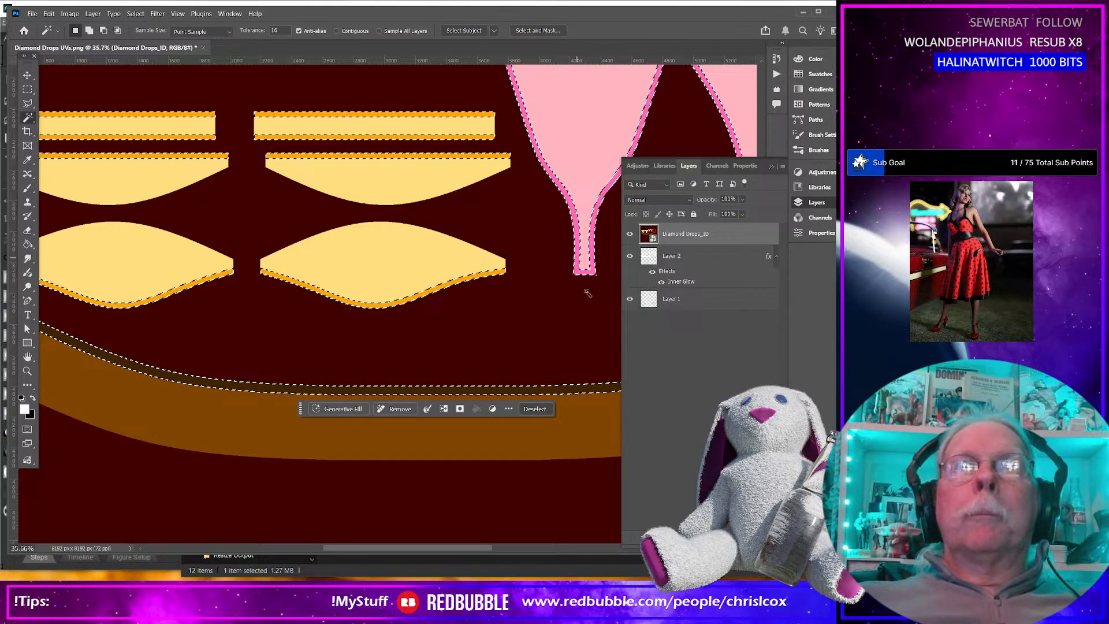
# Add the dark red band along the red ring's inner edge to the selection, using the Magic Wand with Contiguous on.
pyautogui.hscroll(10, 543, 554)
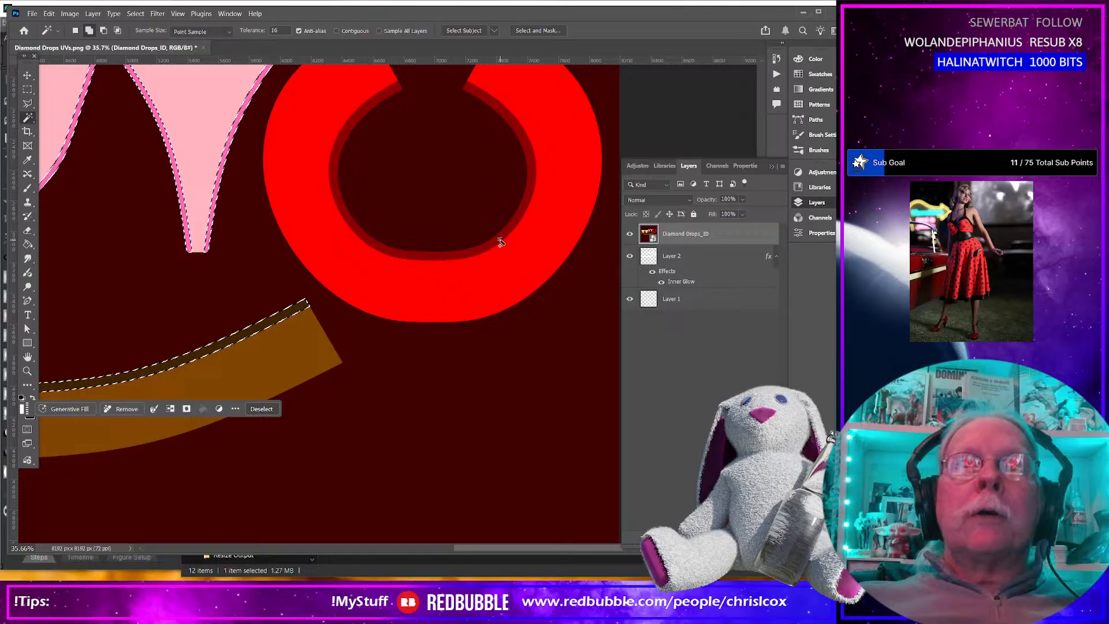
pyautogui.click(518, 247)
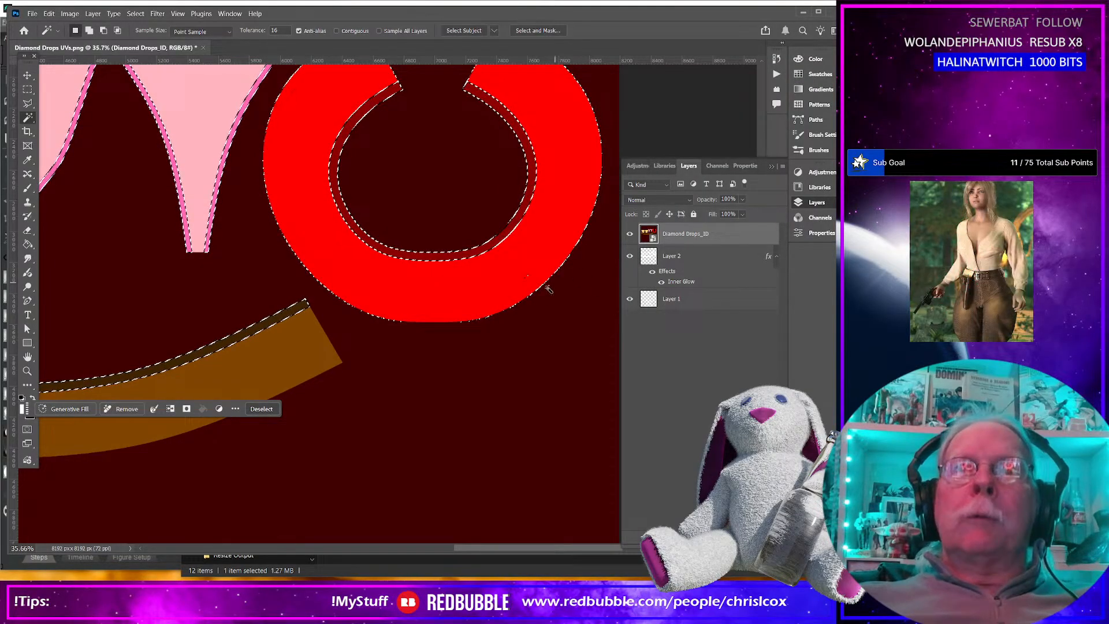
pyautogui.hotkey('ctrl', 'z')
pyautogui.hotkey('ctrl', 'z')
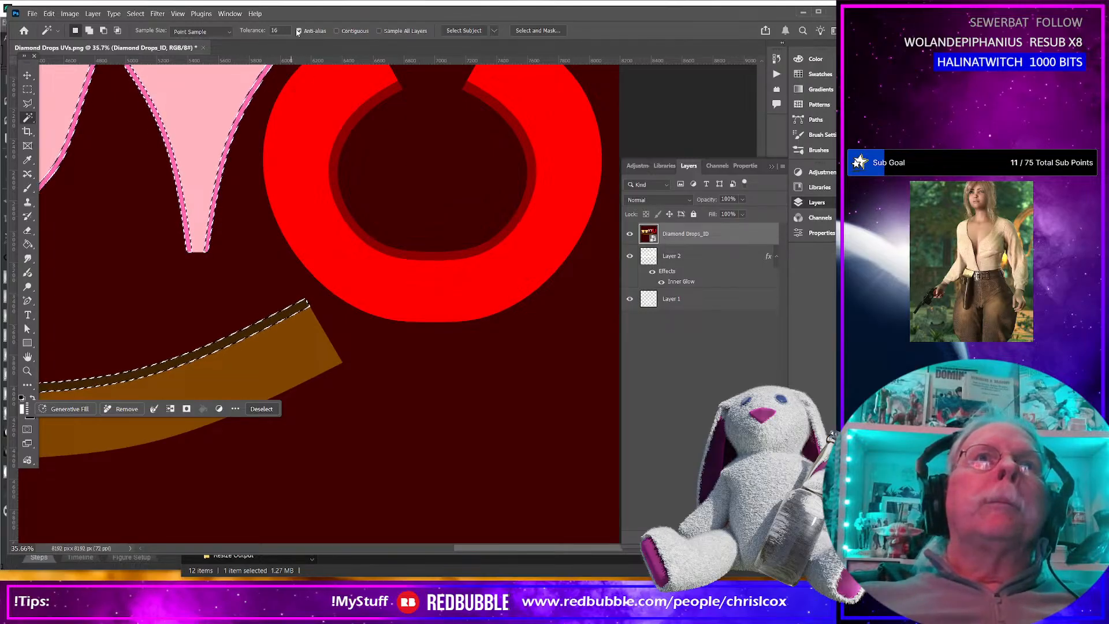
pyautogui.keyDown('shift'); pyautogui.click(378, 102); pyautogui.keyUp('shift')
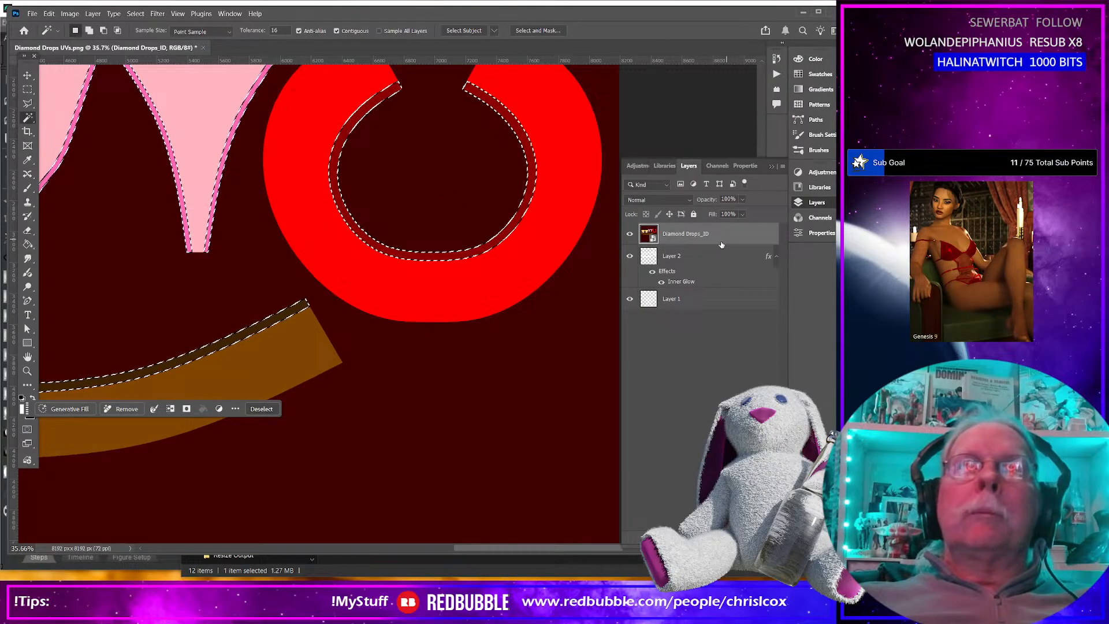
# Create a new layer above the placed ID map and hide the Diamond Drops_ID layer.
pyautogui.click(782, 166)
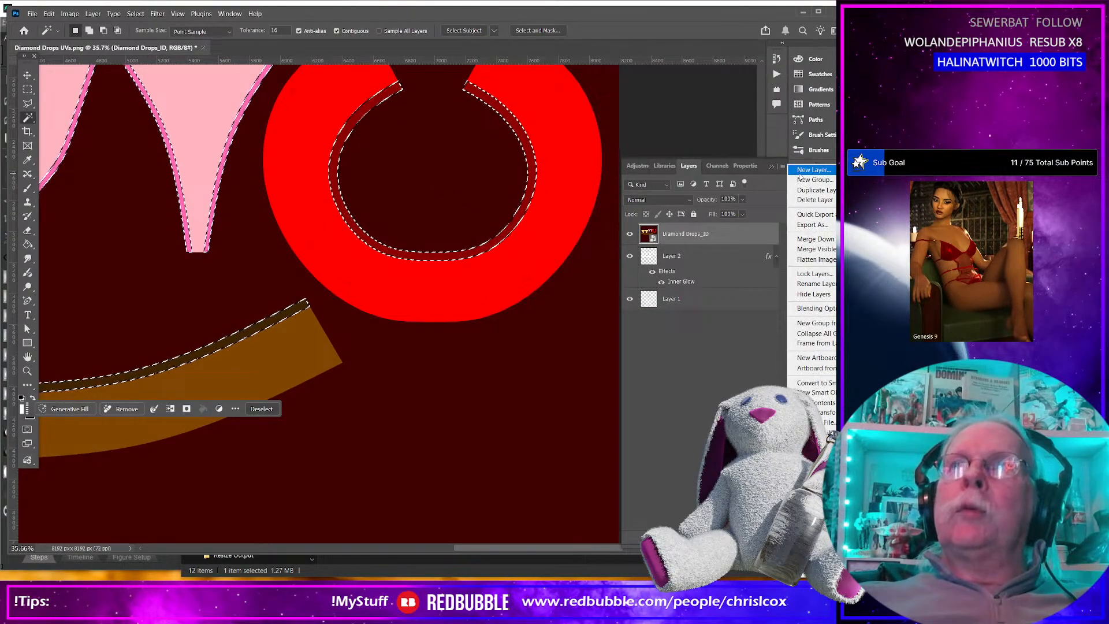
pyautogui.click(799, 171)
pyautogui.click(549, 277)
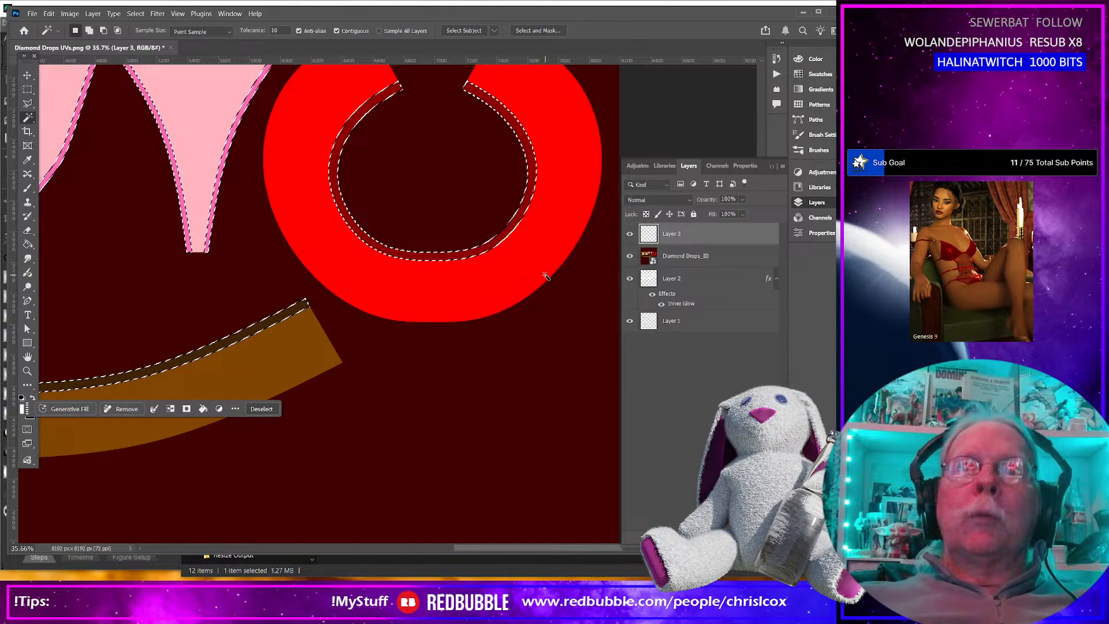
pyautogui.click(629, 256)
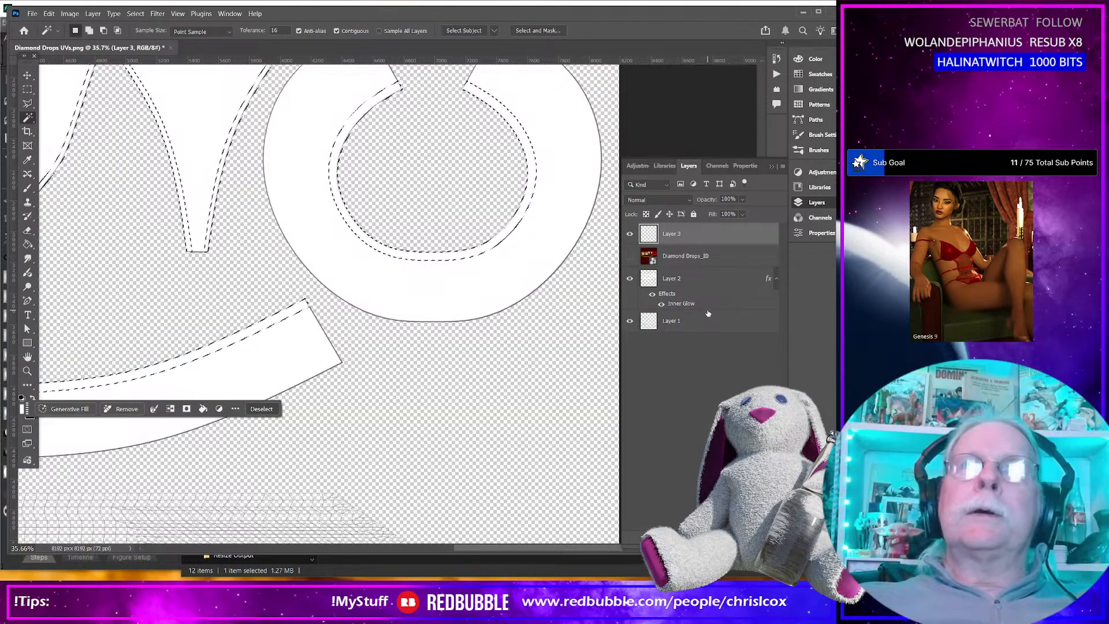
# Fill the selected trim bands on the new top layer with the white foreground color in Normal mode at 100% opacity.
pyautogui.click(682, 321)
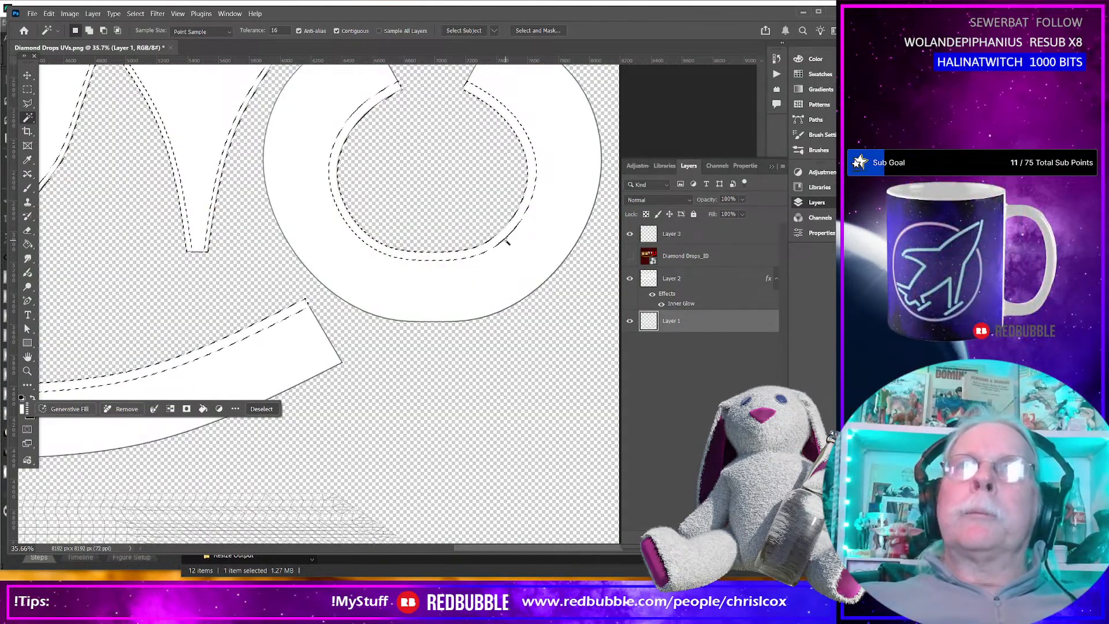
pyautogui.click(704, 235)
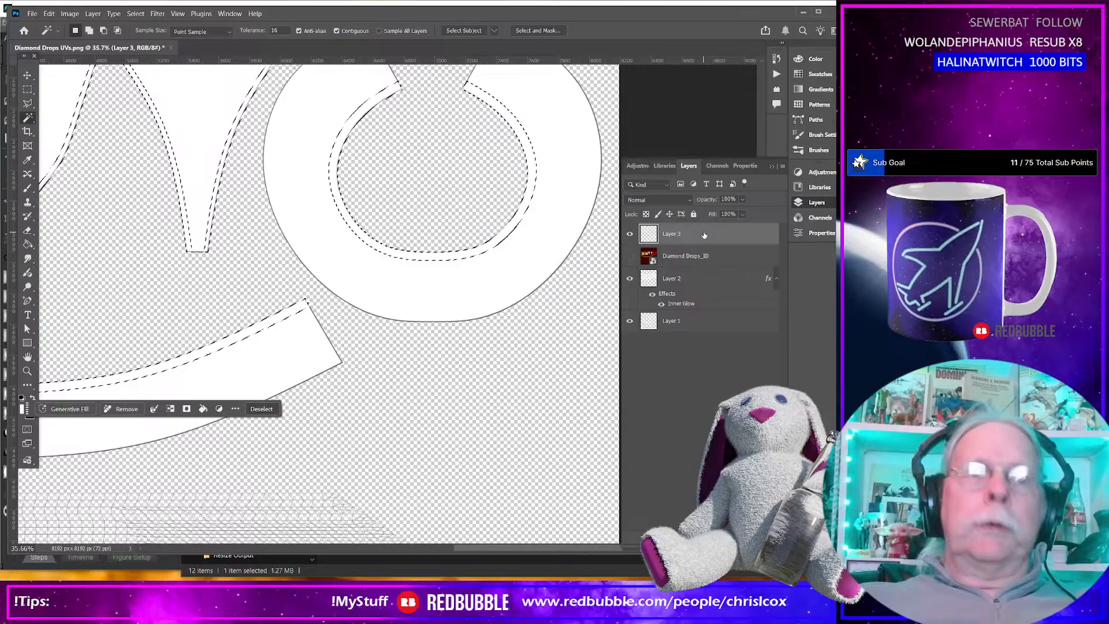
pyautogui.hotkey('shift', 'F5')
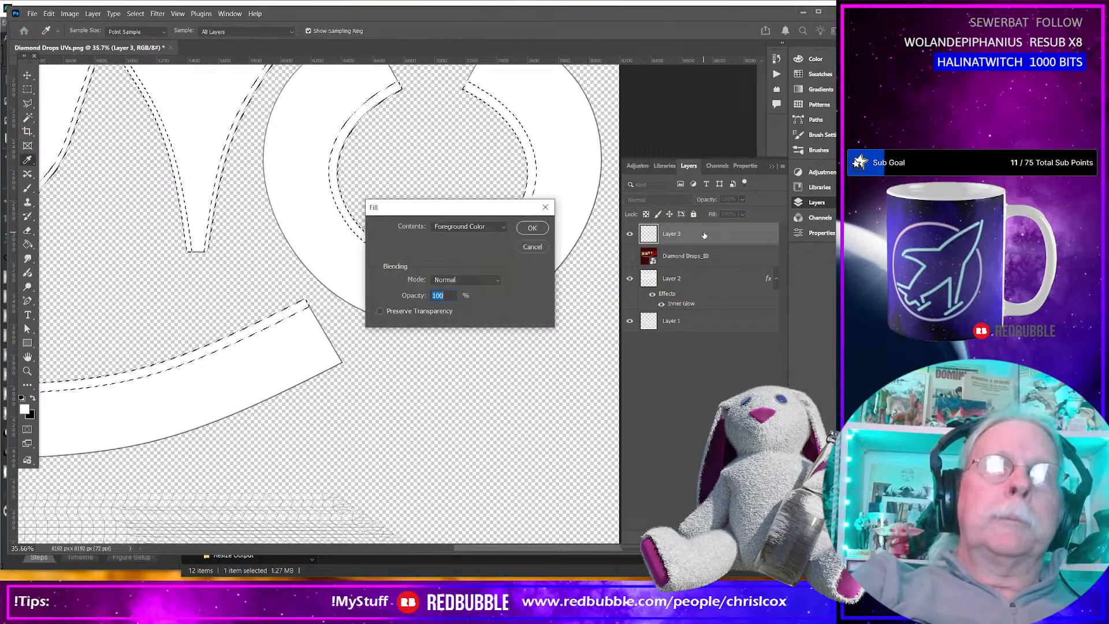
pyautogui.press('Return')
pyautogui.press('w')
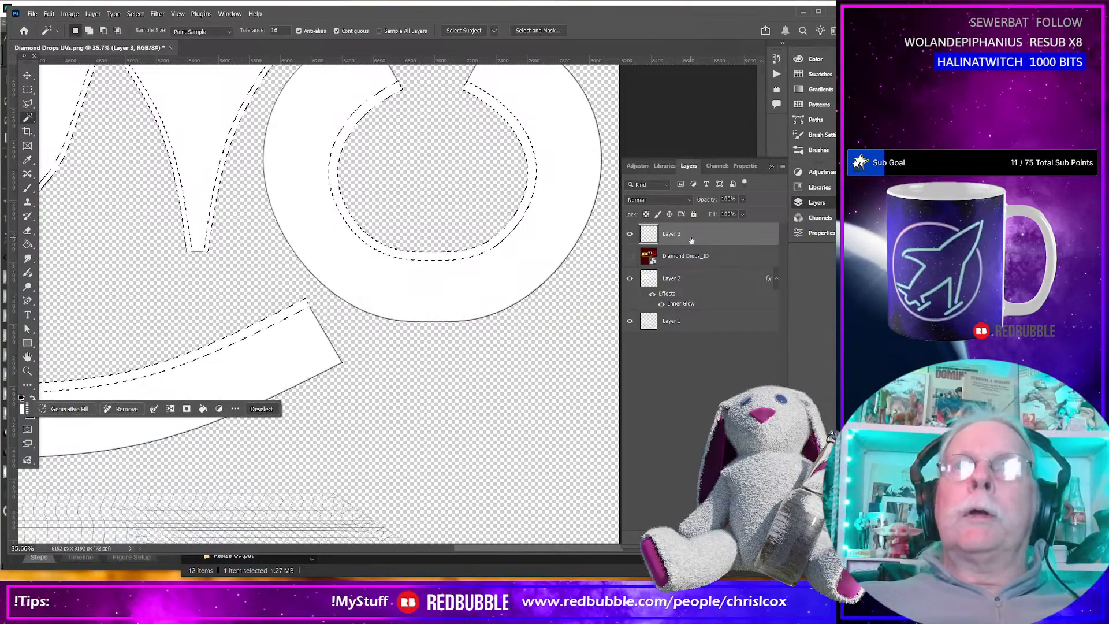
pyautogui.doubleClick(692, 239)
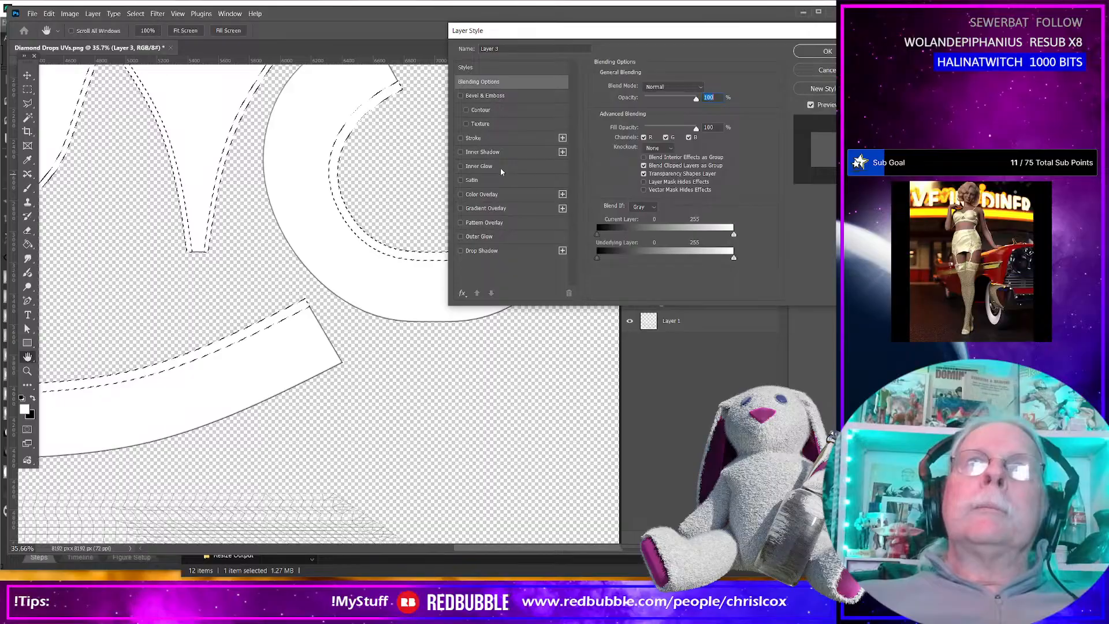
pyautogui.click(490, 153)
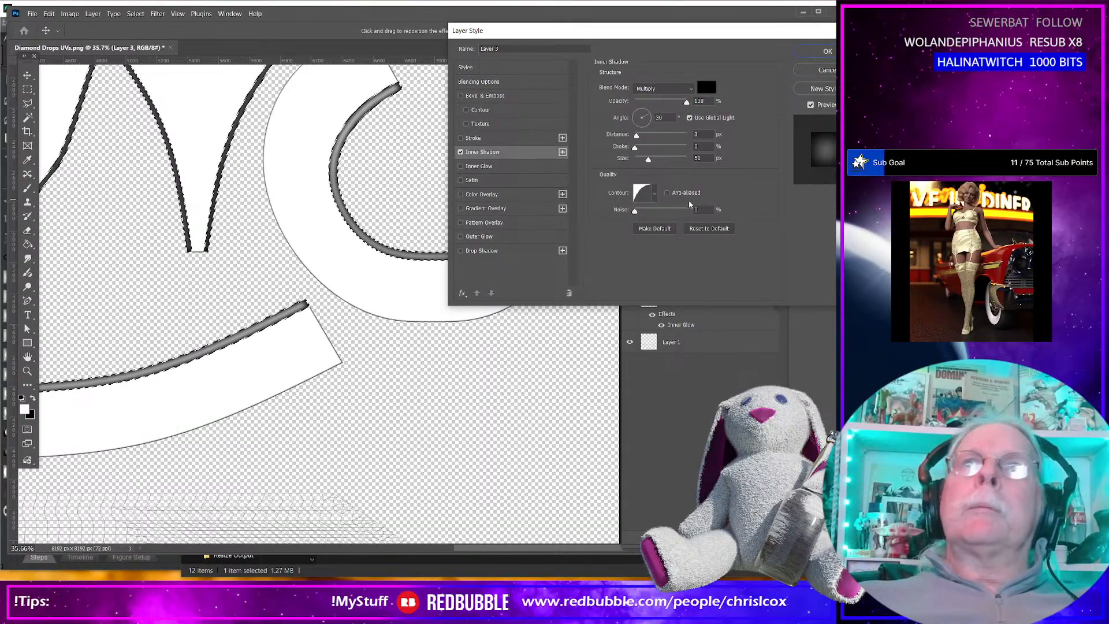
pyautogui.click(698, 158)
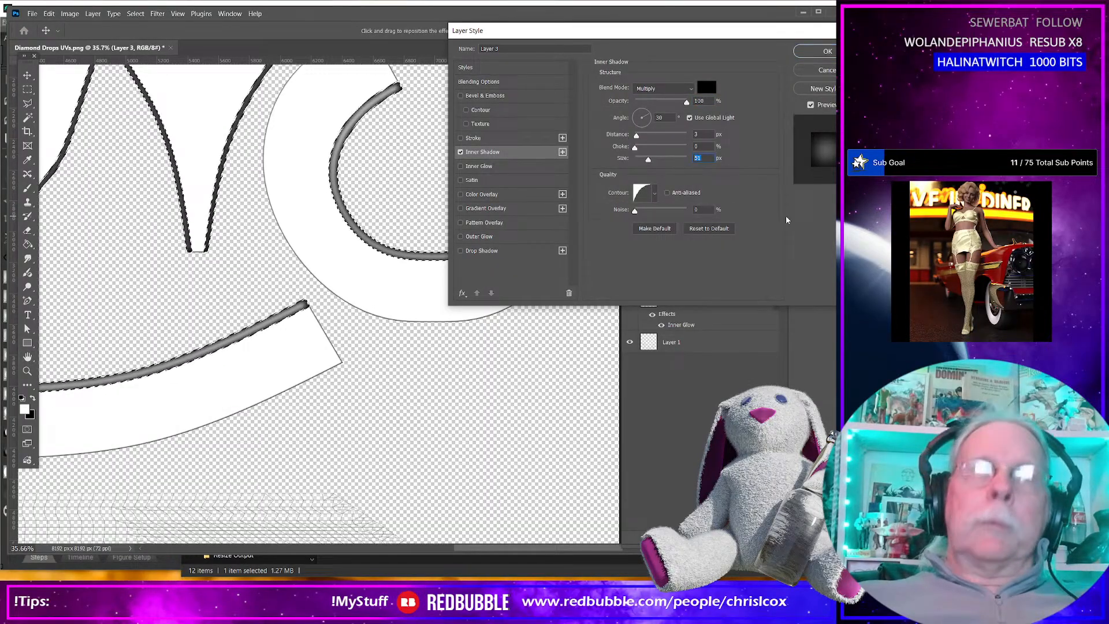
pyautogui.write('20')
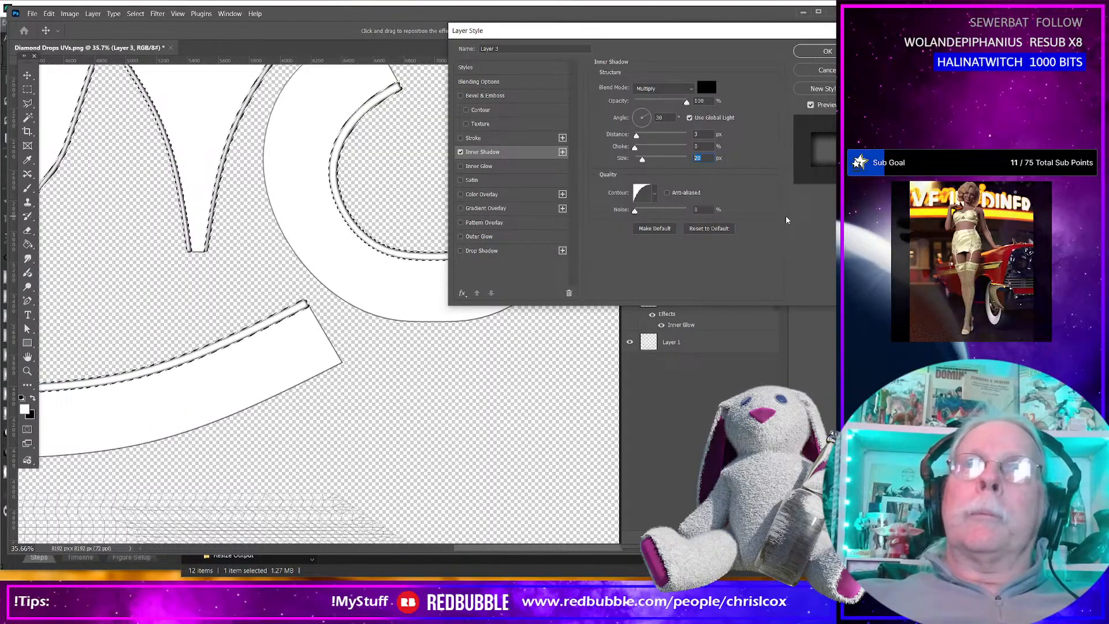
pyautogui.press('BackSpace')
pyautogui.press('BackSpace')
pyautogui.write('10')
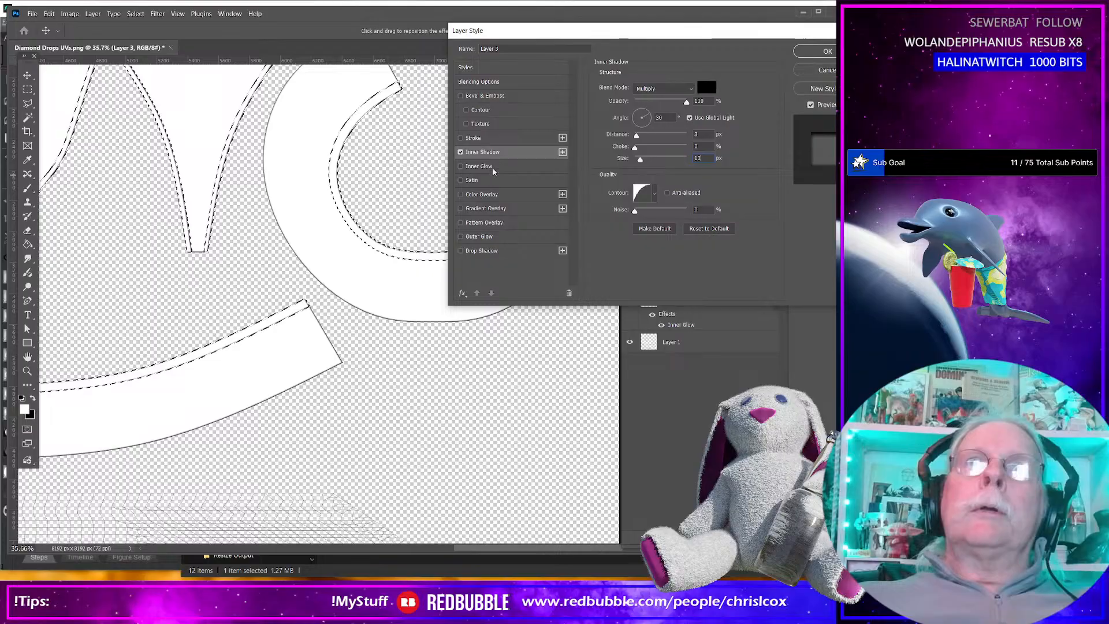
pyautogui.click(826, 69)
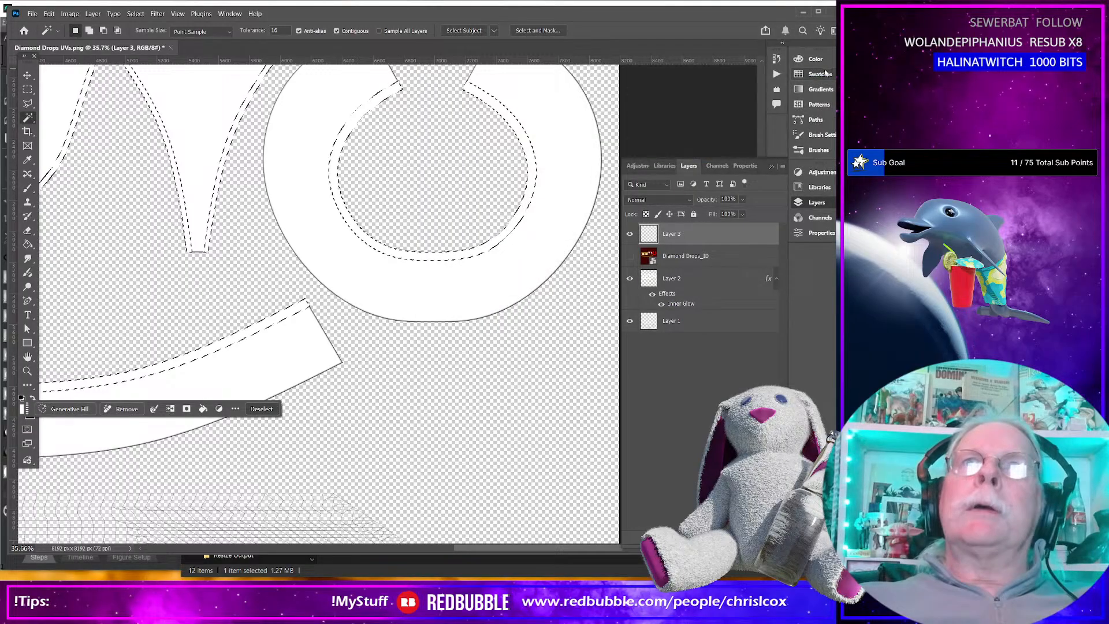
# Add black Inner Glow and Outer Glow effects in Multiply mode to the white trim bands on Layer 3.
pyautogui.doubleClick(686, 233)
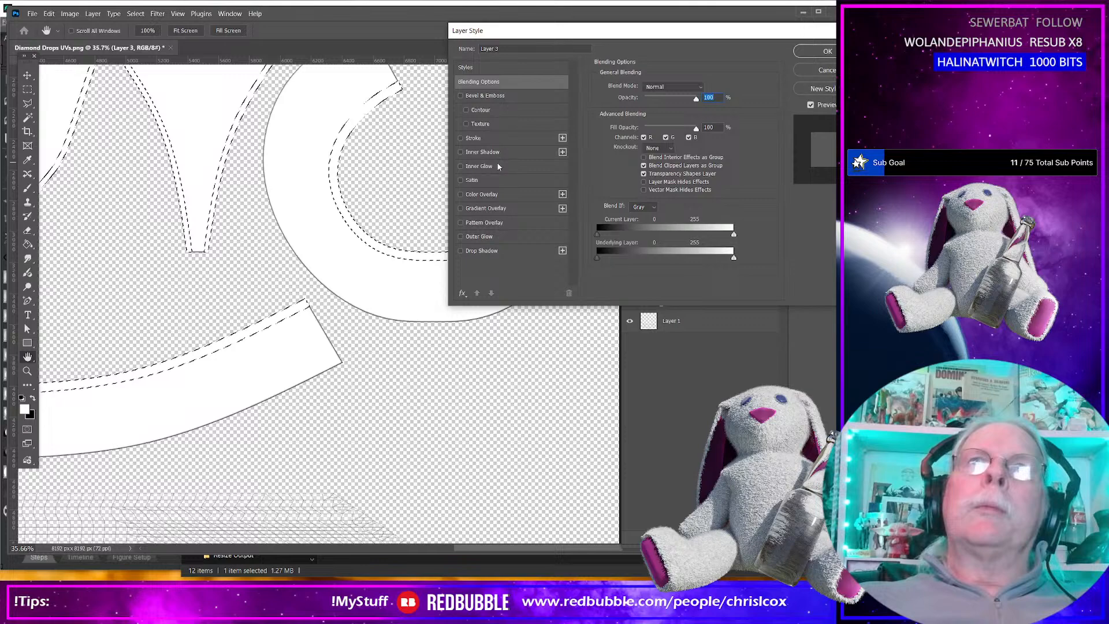
pyautogui.click(499, 168)
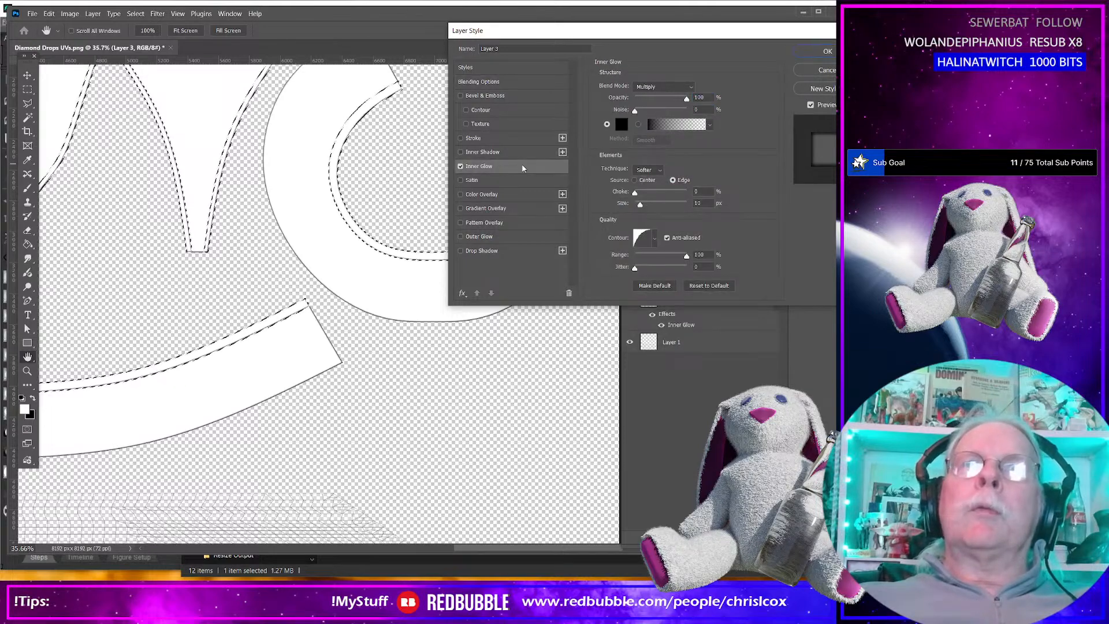
pyautogui.click(499, 237)
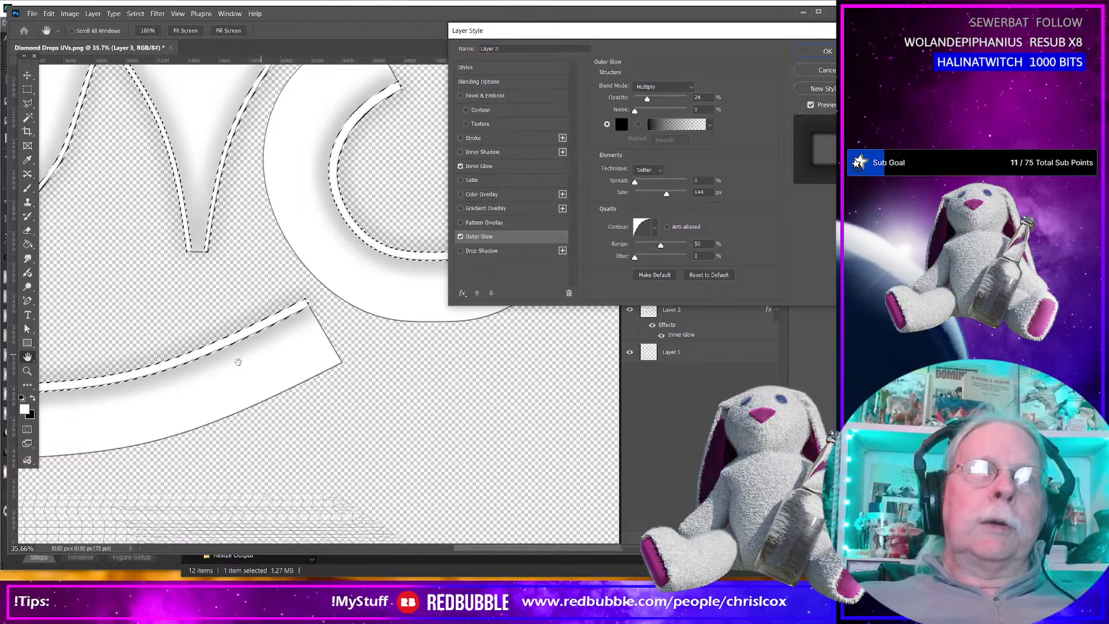
pyautogui.click(828, 52)
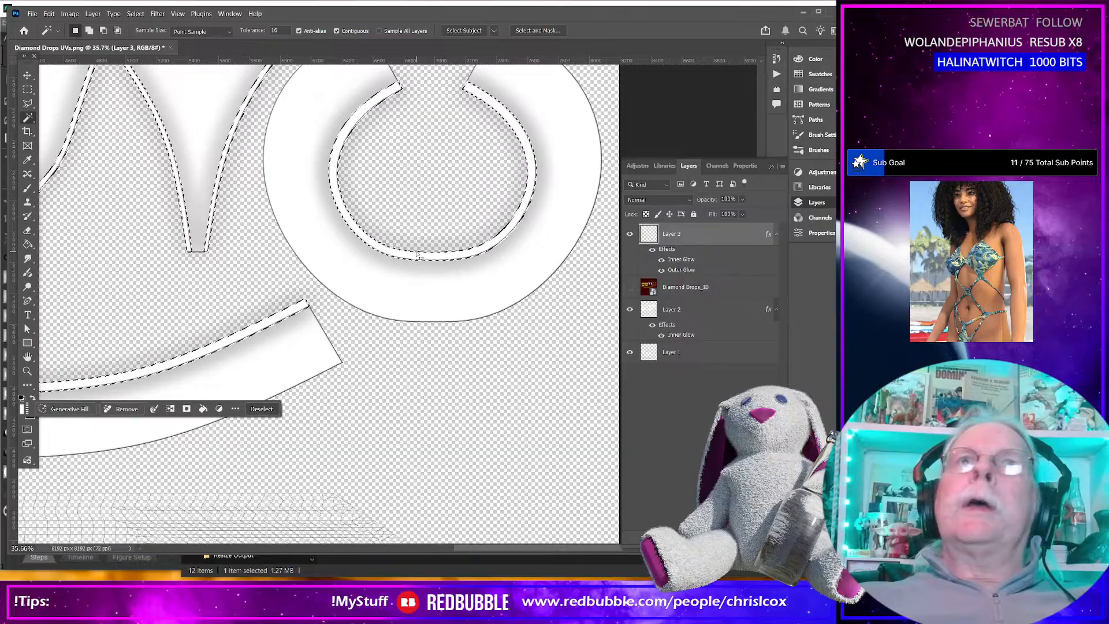
# Create a new Normal-mode layer at 100% opacity directly above Layer 1.
pyautogui.scroll(-2, 381, 248)
pyautogui.keyDown('alt'); pyautogui.scroll(-1, 358, 250); pyautogui.keyUp('alt')
pyautogui.keyDown('alt'); pyautogui.scroll(-3, 358, 250); pyautogui.keyUp('alt')
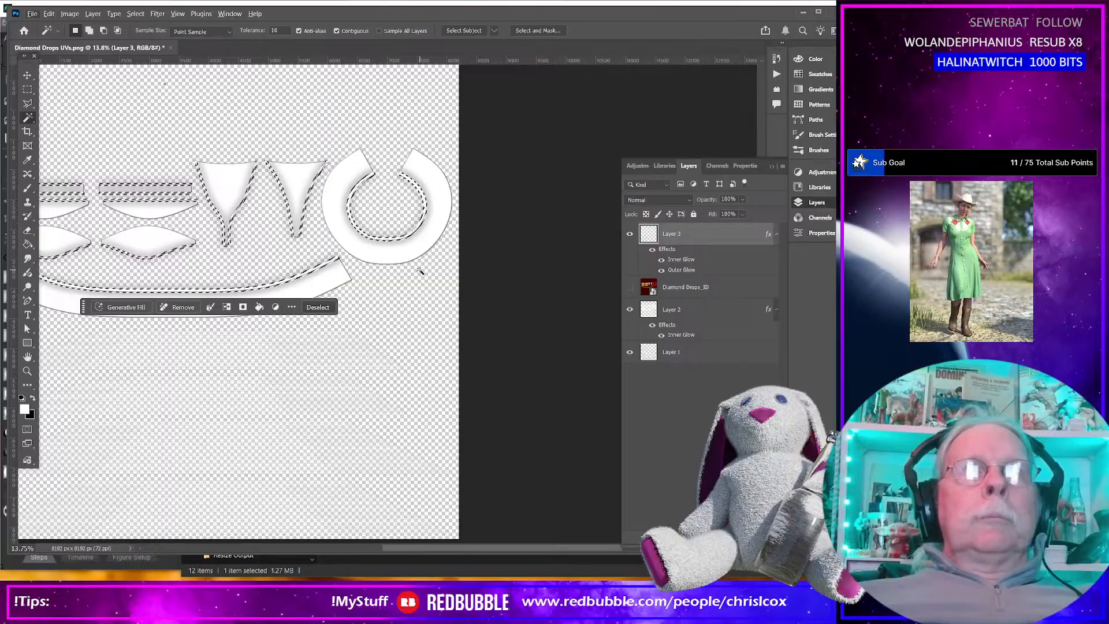
pyautogui.click(705, 311)
pyautogui.click(704, 352)
pyautogui.click(782, 166)
pyautogui.click(808, 172)
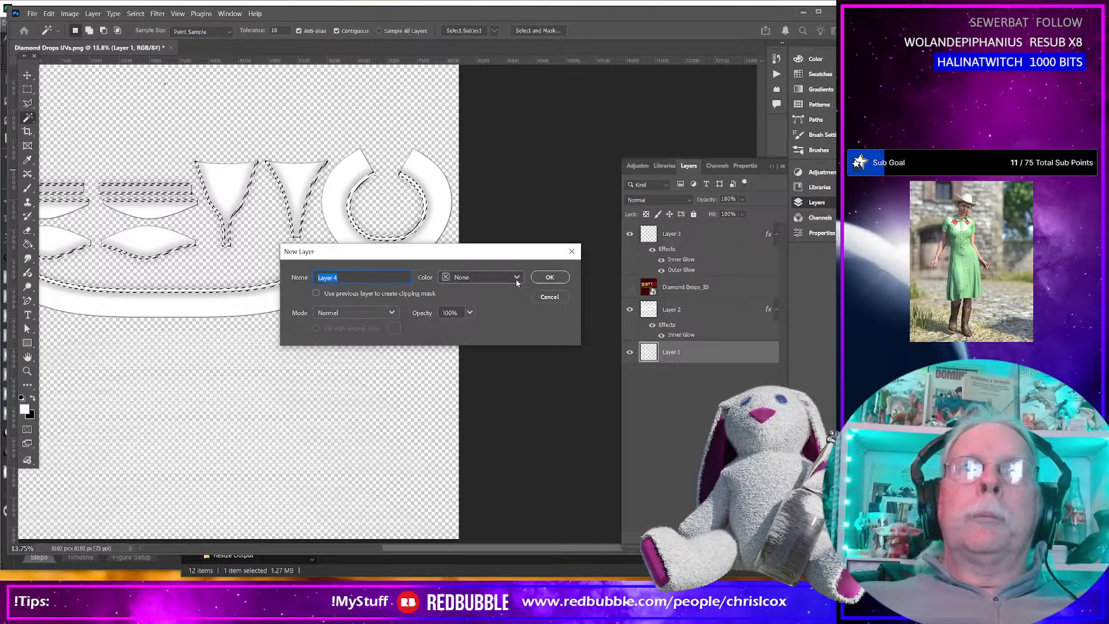
pyautogui.click(549, 277)
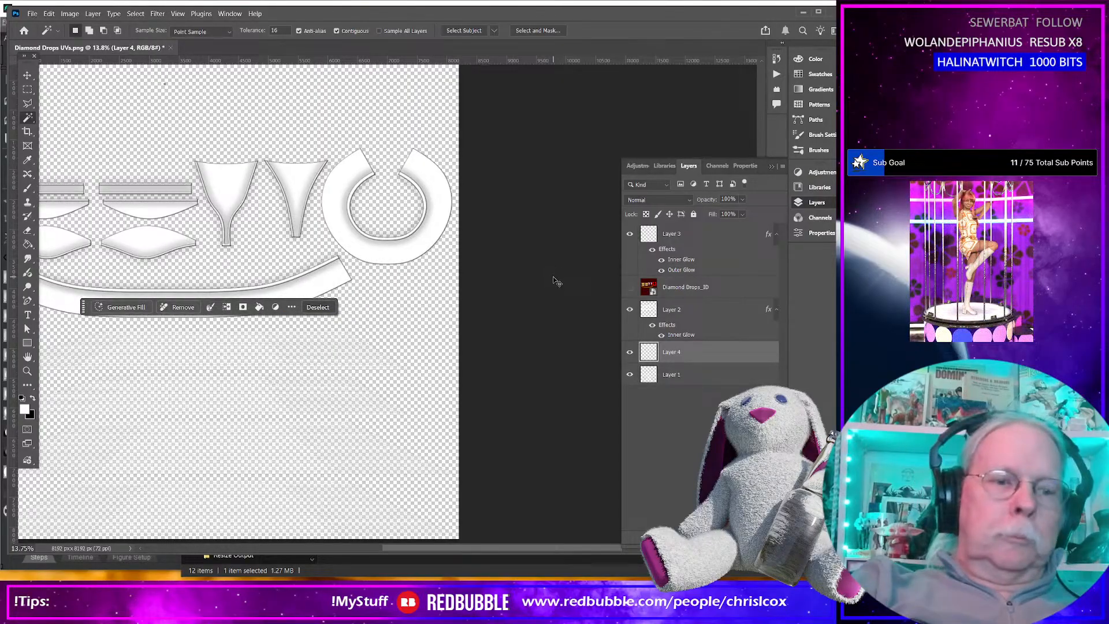
# Clear the trim selection and fill the new layer with black using the Paint Bucket Tool.
pyautogui.hotkey('ctrl', 'd')
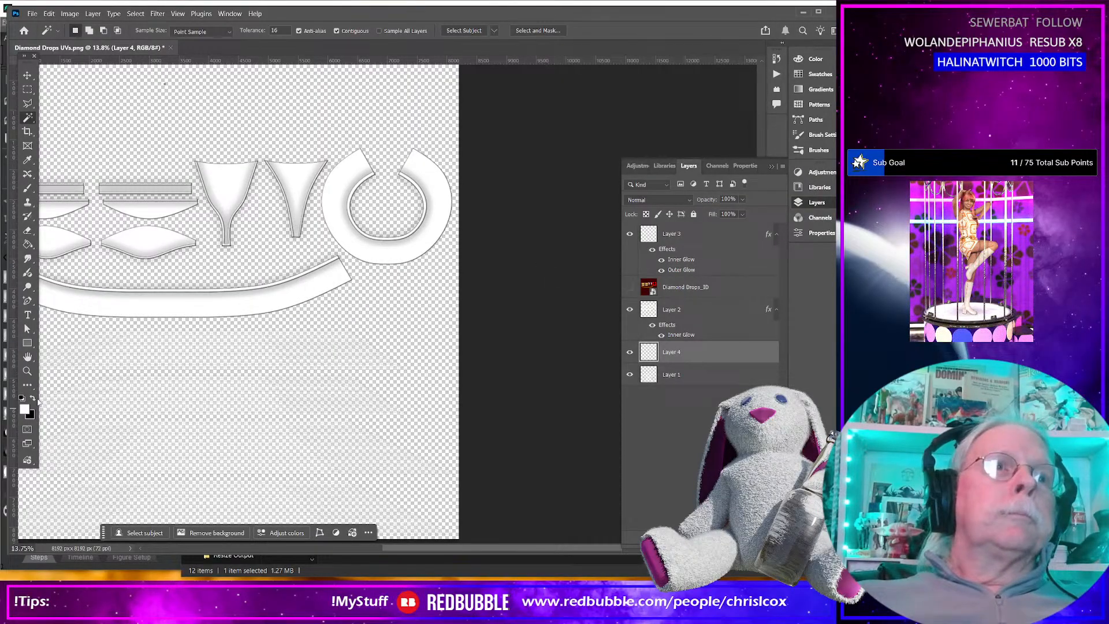
pyautogui.click(28, 244)
pyautogui.click(190, 110)
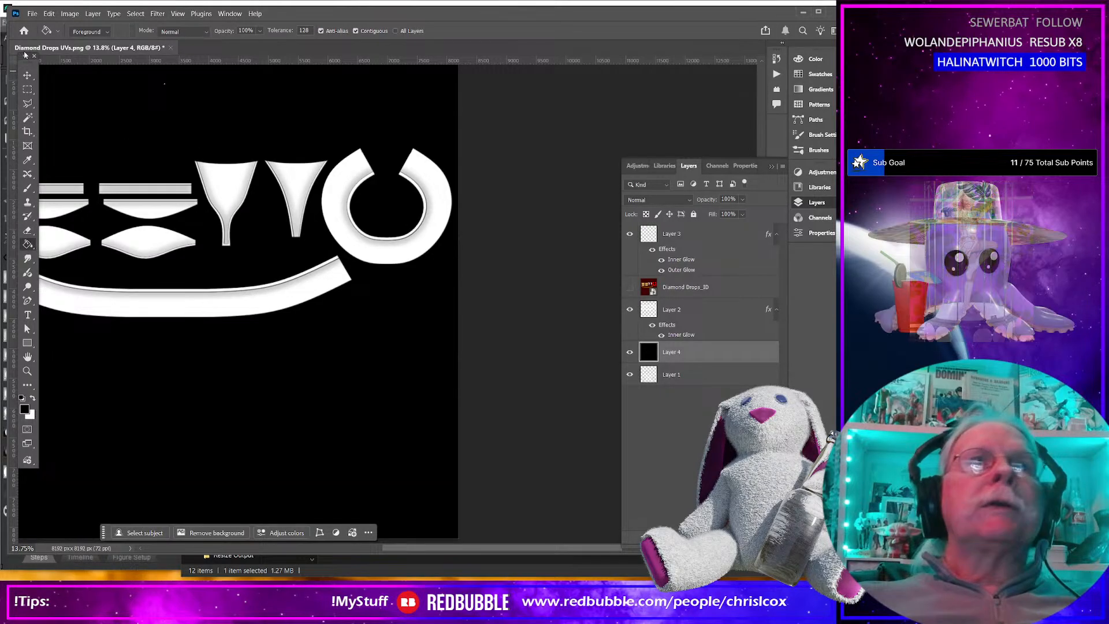
# Erase the stray speck above the garment shapes on Layer 2 with the Eraser Tool.
pyautogui.scroll(2, 173, 96)
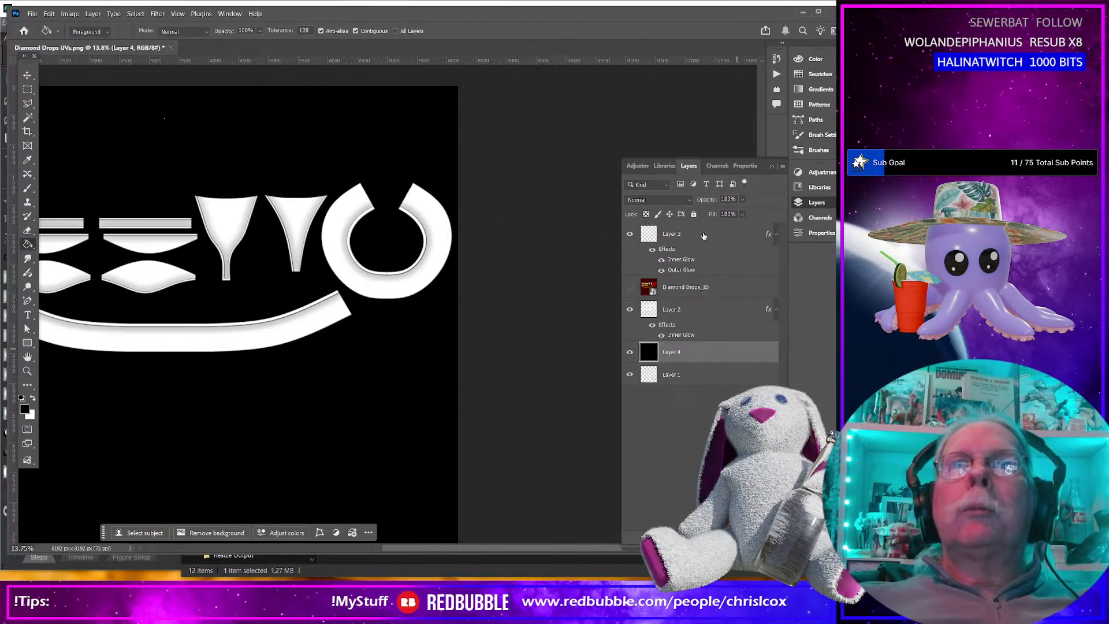
pyautogui.click(630, 234)
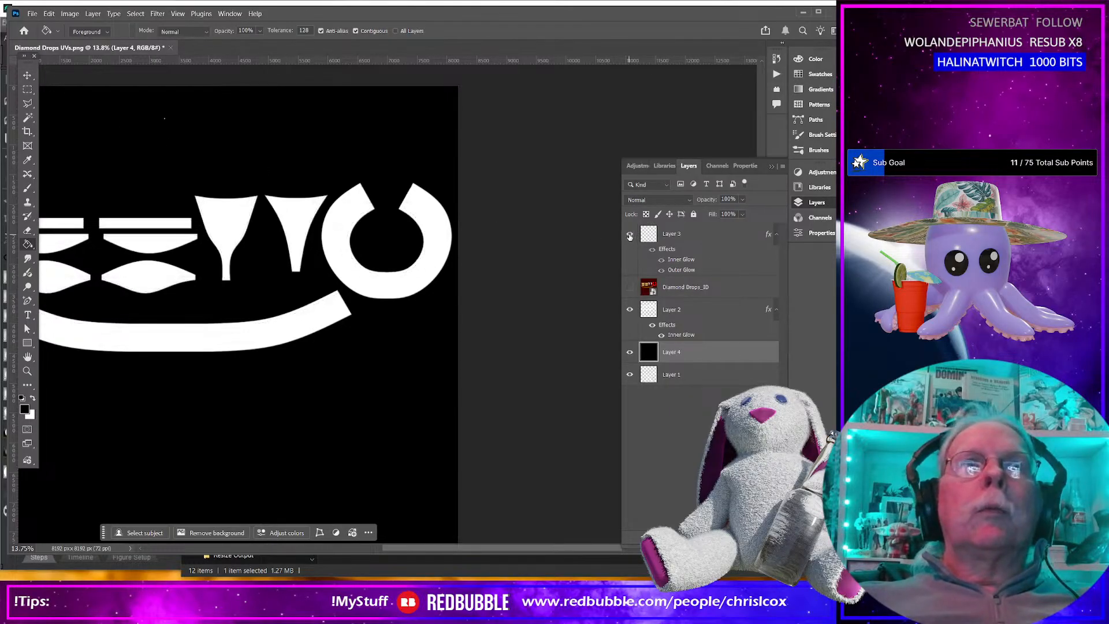
pyautogui.click(629, 310)
pyautogui.click(629, 310)
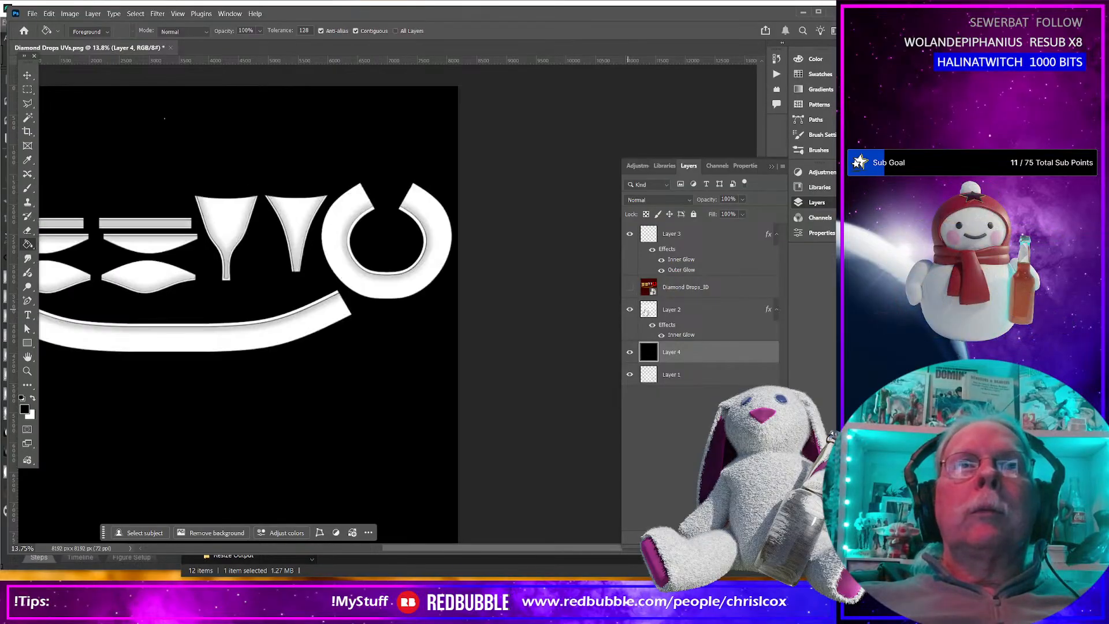
pyautogui.click(702, 310)
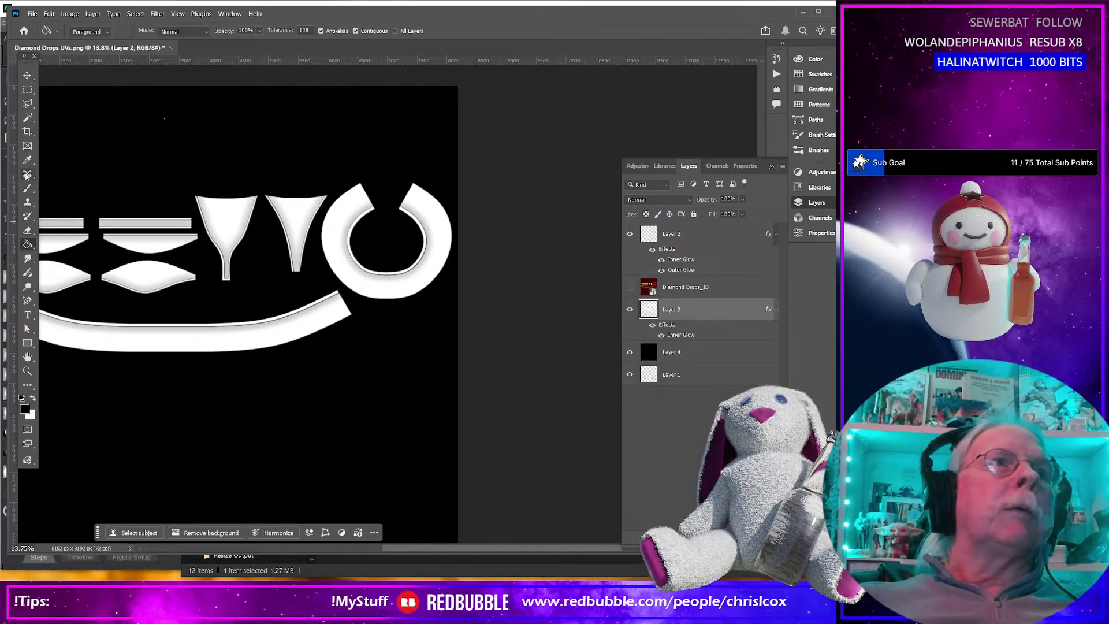
pyautogui.click(27, 231)
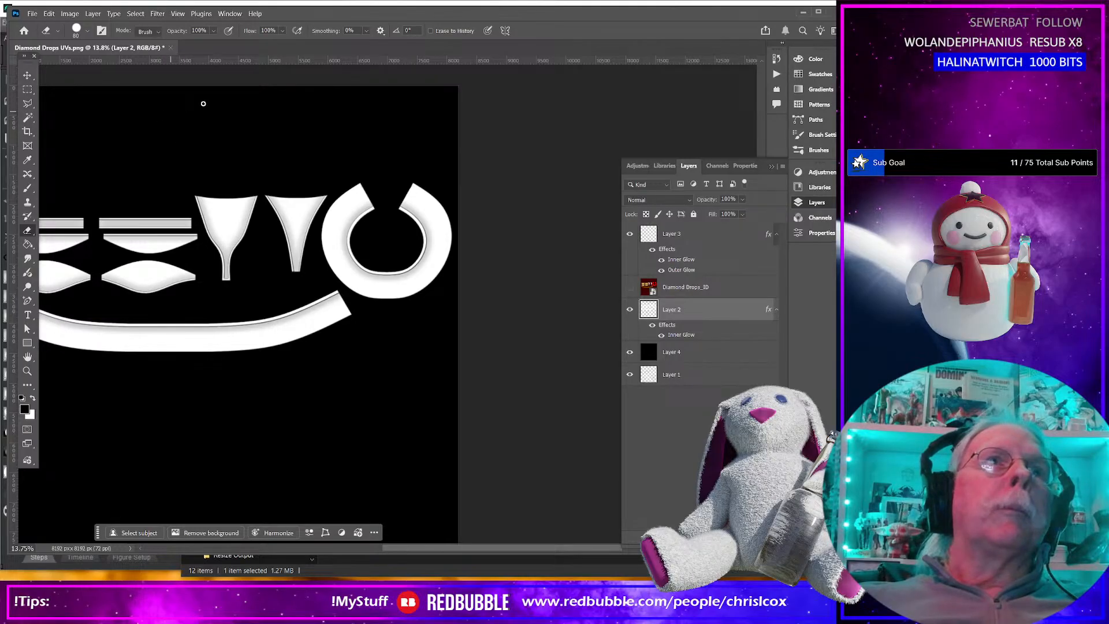
# Export the template as a JPG and browse to the Diamond Drops folder under Runtime, Textures, CCox.
pyautogui.moveTo(487, 546); pyautogui.dragTo(441, 547)
pyautogui.click(32, 14)
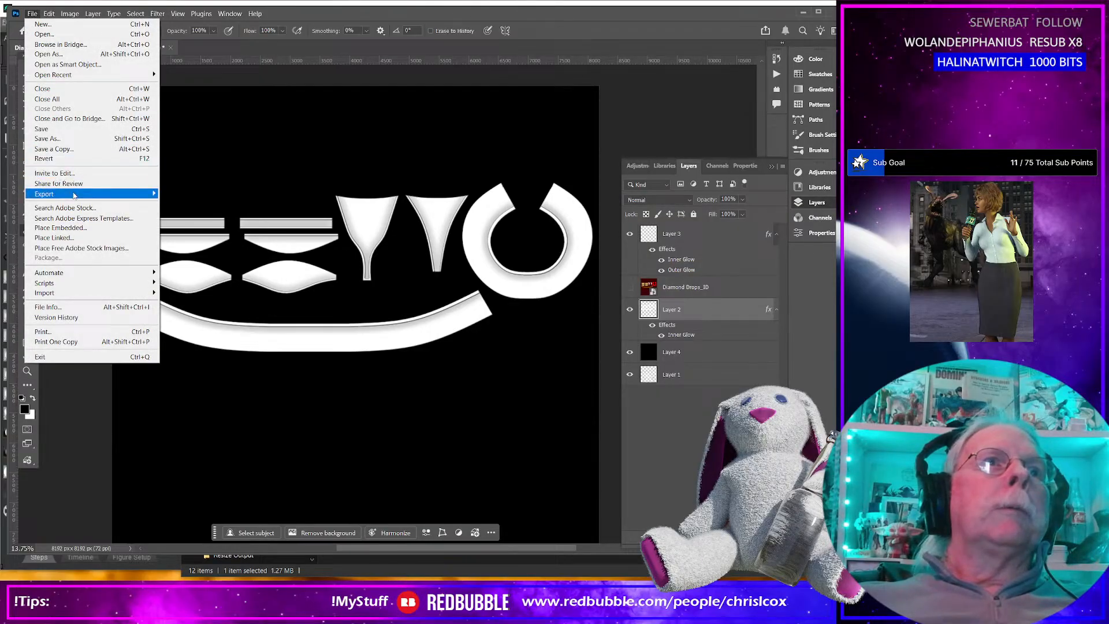
pyautogui.moveTo(73, 195)
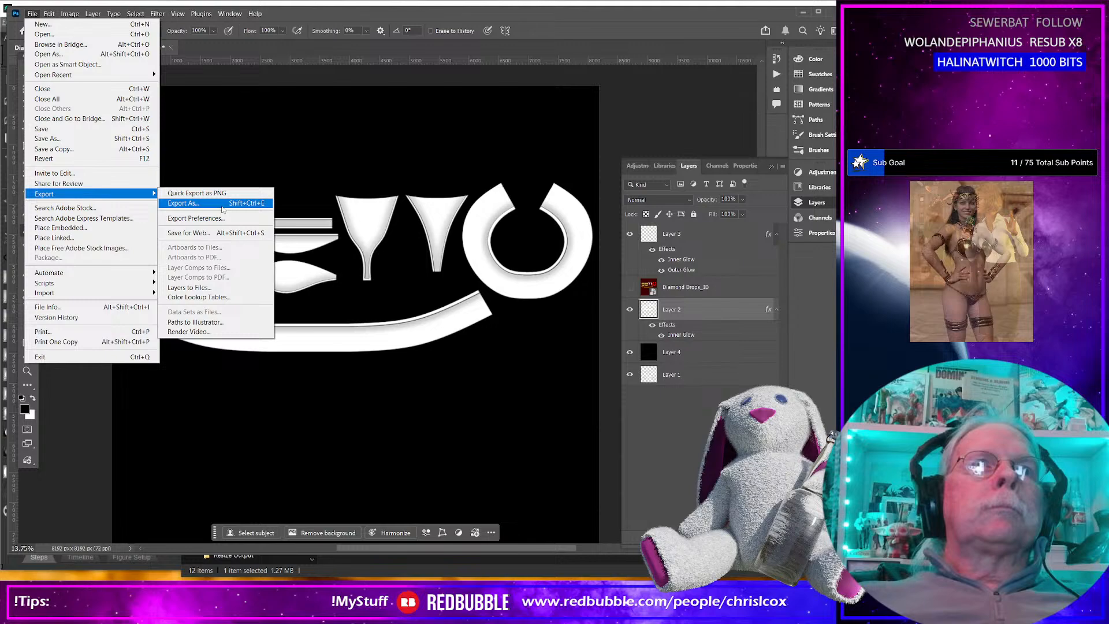
pyautogui.click(253, 205)
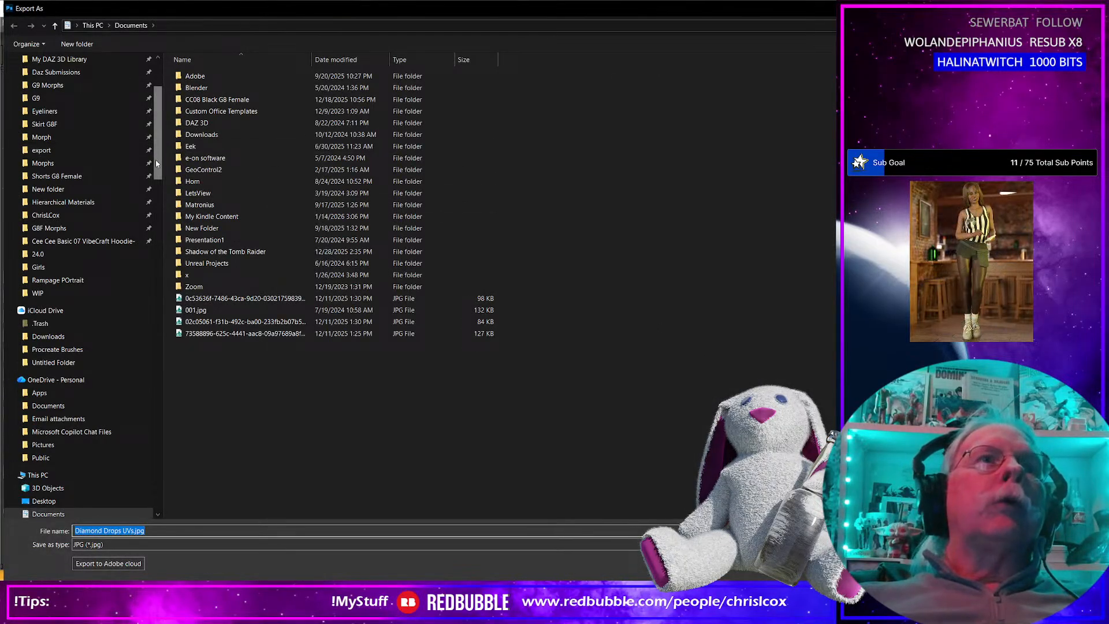
pyautogui.click(70, 296)
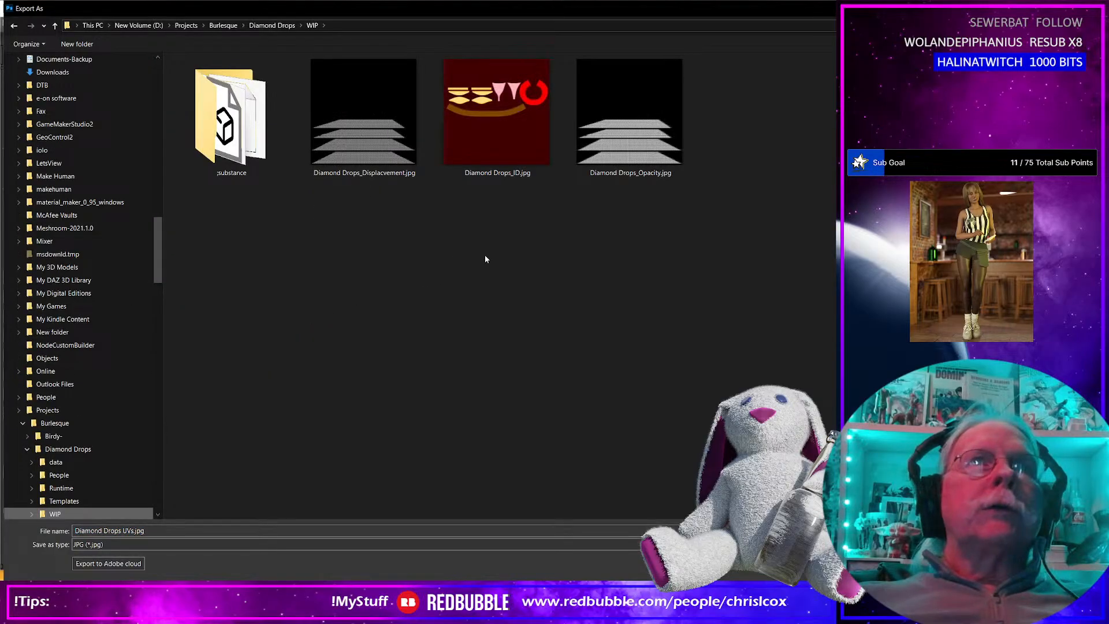
pyautogui.click(61, 488)
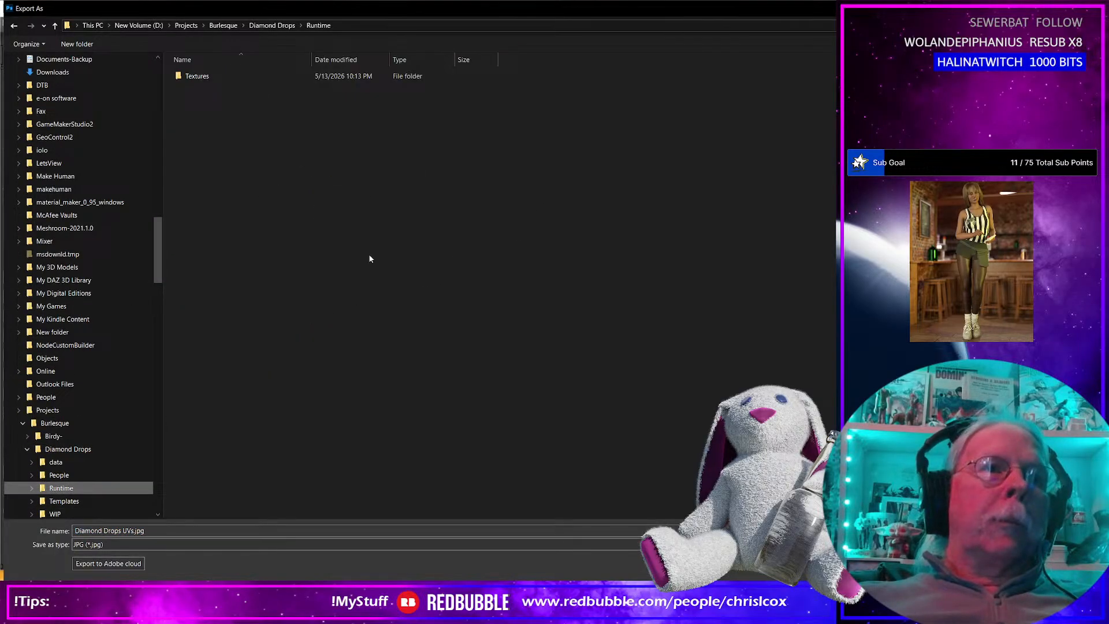
pyautogui.doubleClick(203, 78)
pyautogui.doubleClick(203, 78)
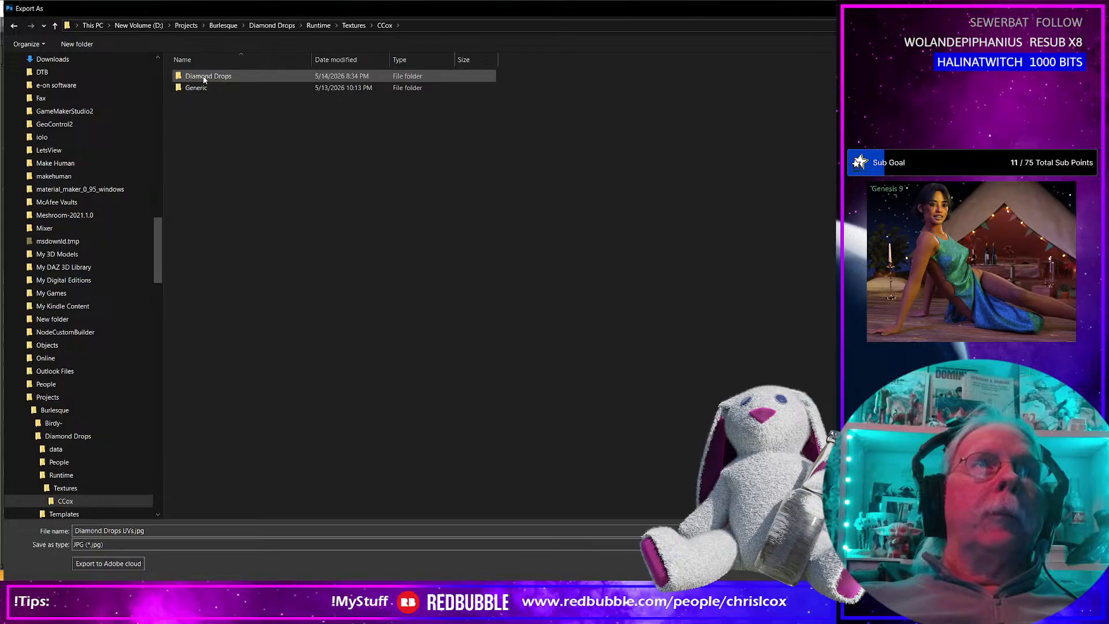
pyautogui.doubleClick(207, 79)
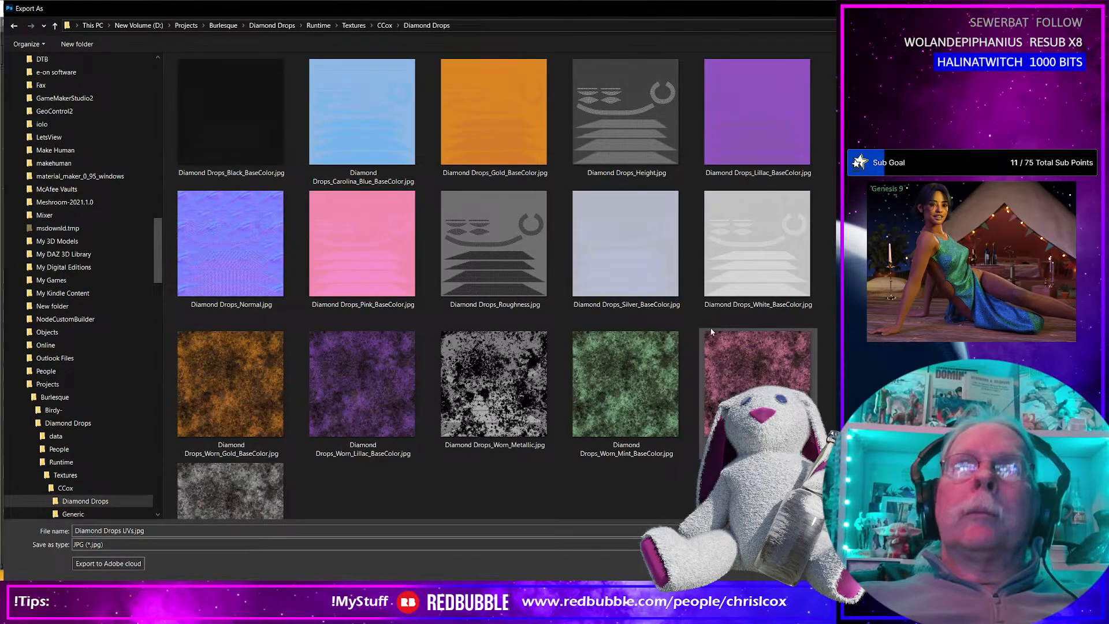
# Name the exported image Diamond Drops_Dispacement.jpg, based on the existing Height map's file name, and save it.
pyautogui.click(623, 115)
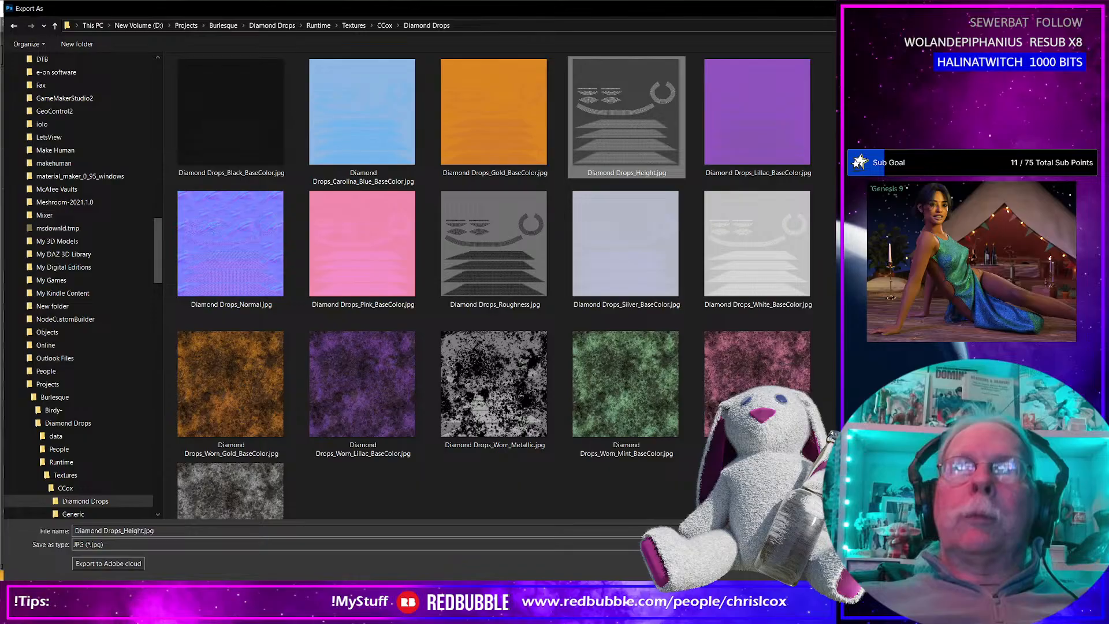
pyautogui.click(123, 531)
pyautogui.moveTo(124, 530); pyautogui.dragTo(133, 530)
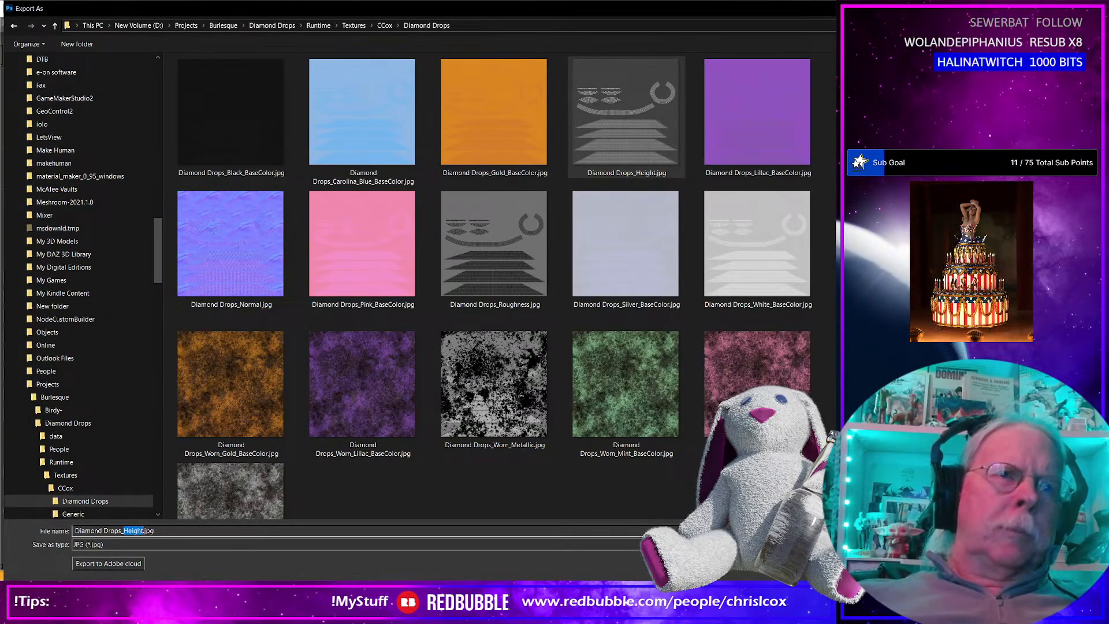
pyautogui.write('Dispacemen')
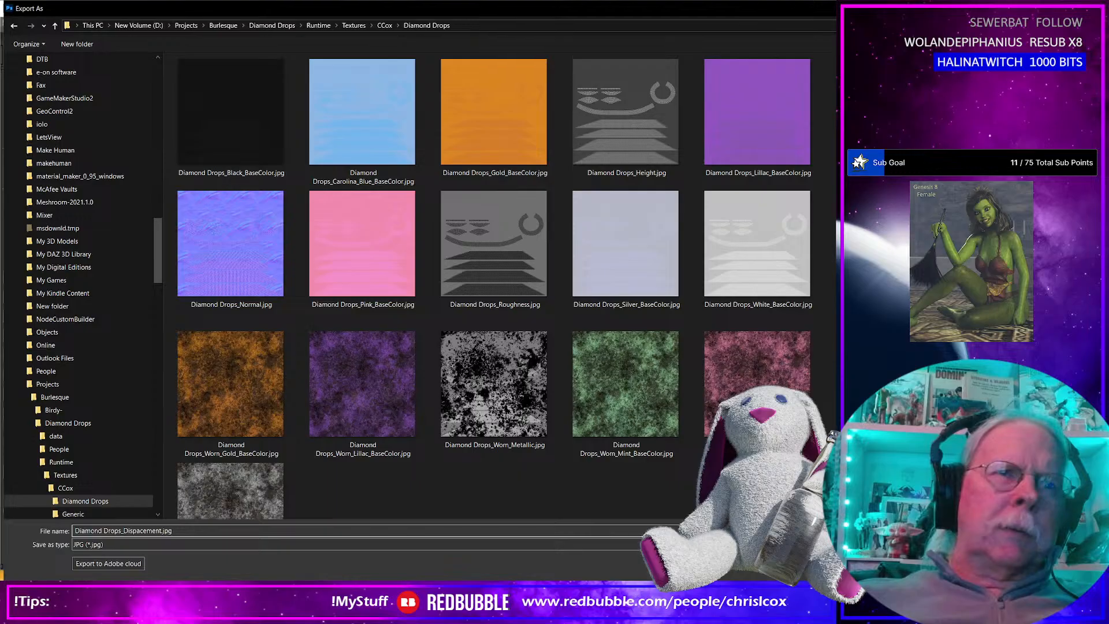
pyautogui.press('Return')
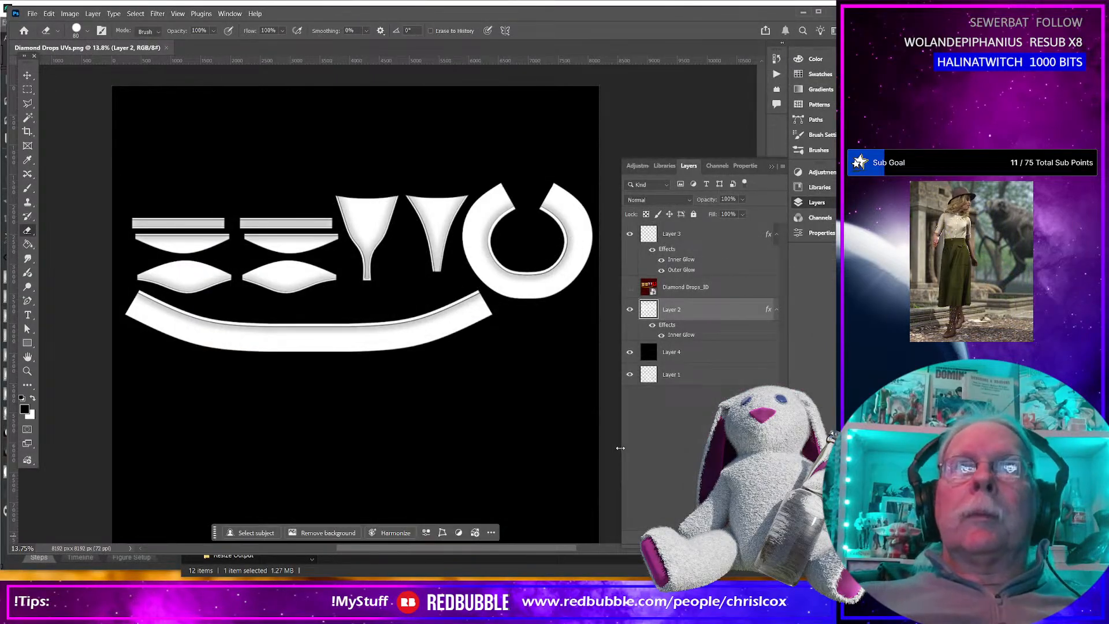
# Place the existing displacement JPG from the Diamond Drops WIP folder as a layer in the UV template document.
pyautogui.keyDown('alt'); pyautogui.scroll(-2, 542, 459); pyautogui.keyUp('alt')
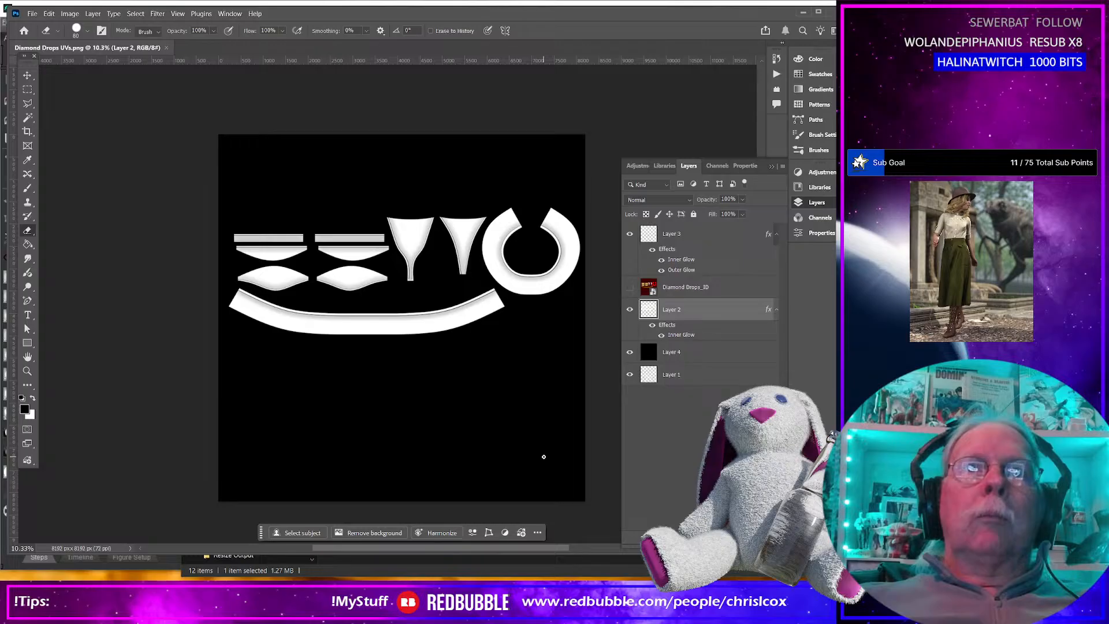
pyautogui.hotkey('alt', 'Tab')
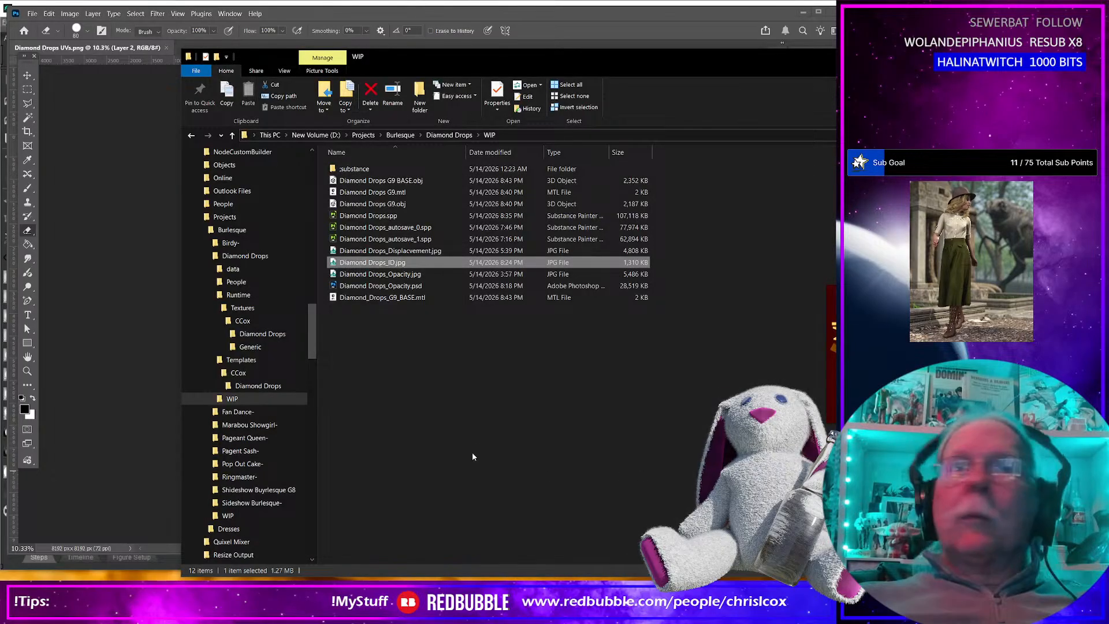
pyautogui.click(416, 256)
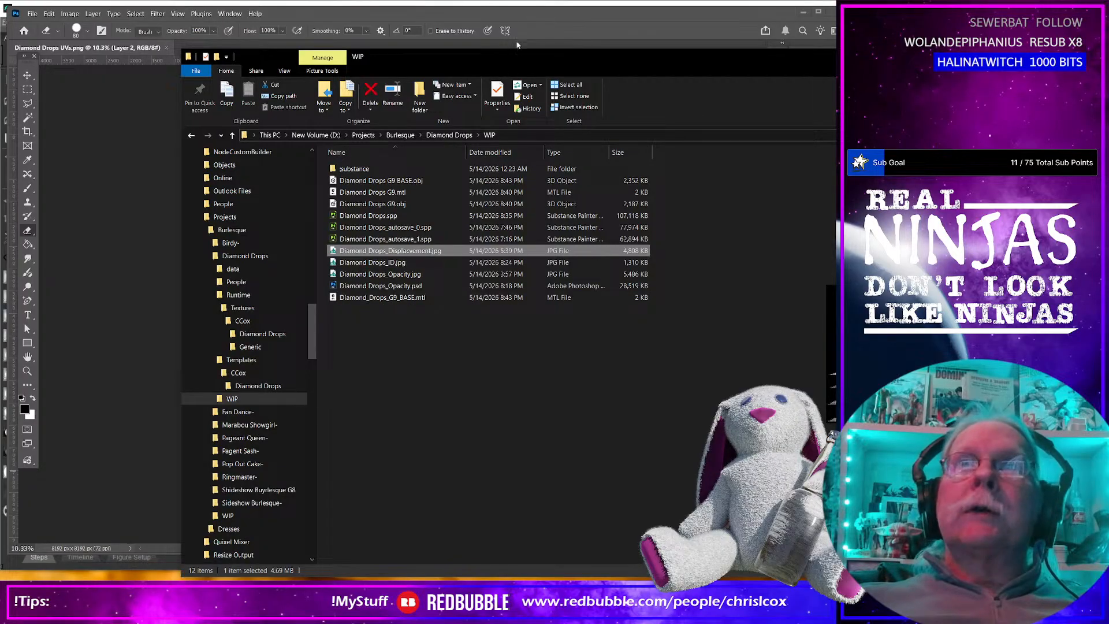
pyautogui.moveTo(508, 57); pyautogui.dragTo(717, 58)
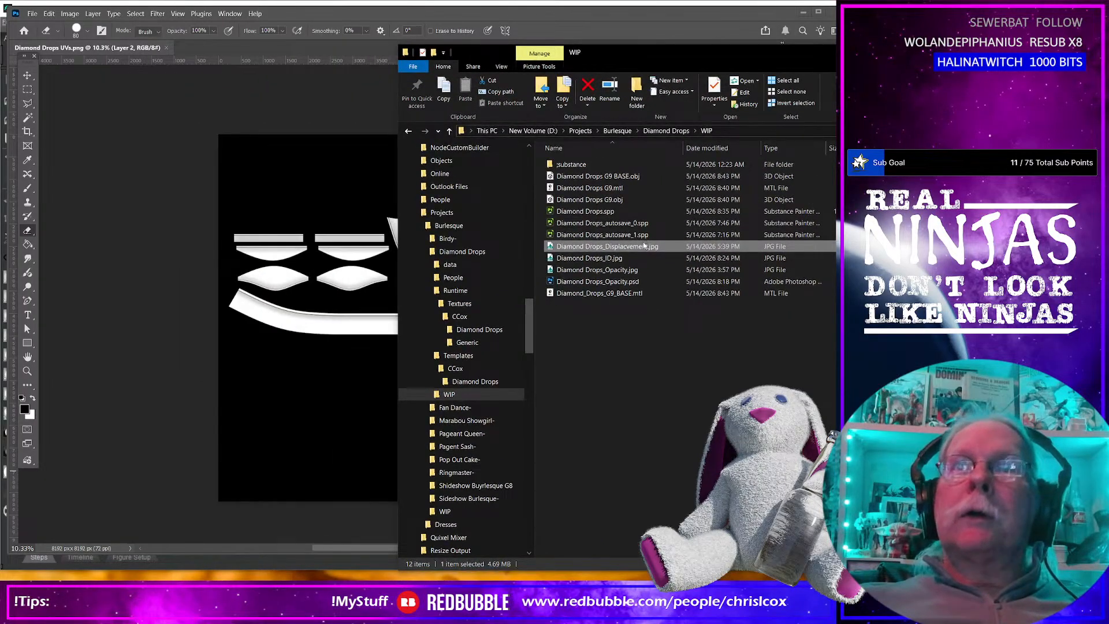
pyautogui.moveTo(643, 250); pyautogui.dragTo(144, 297)
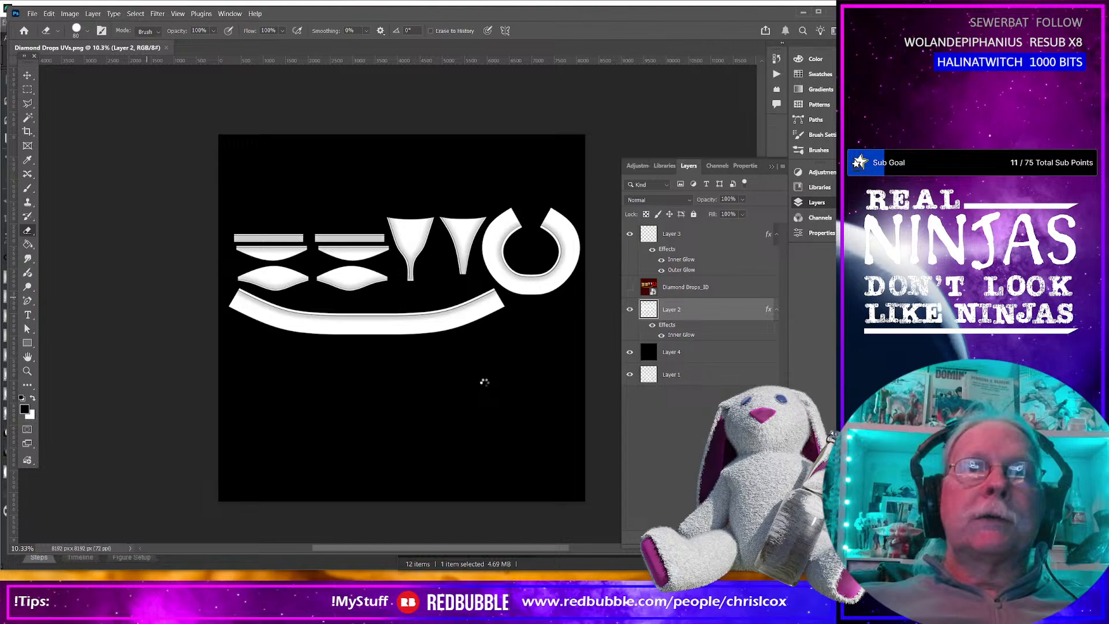
pyautogui.press('Return')
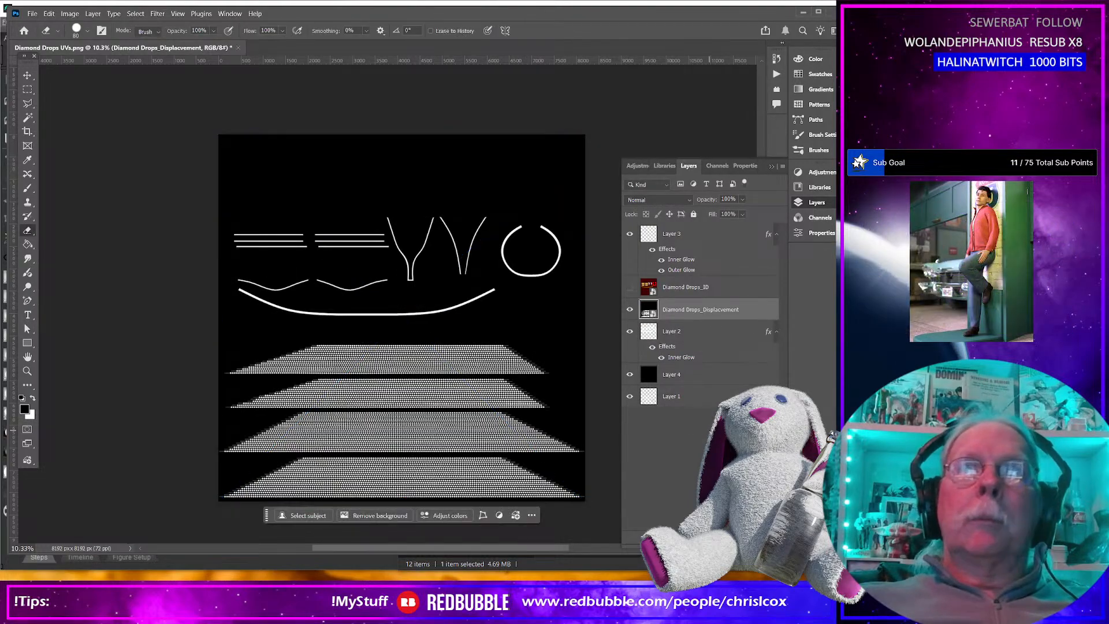
# Move the placed displacement layer below Layer 2 and directly above the black Layer 4.
pyautogui.moveTo(693, 310); pyautogui.dragTo(693, 365)
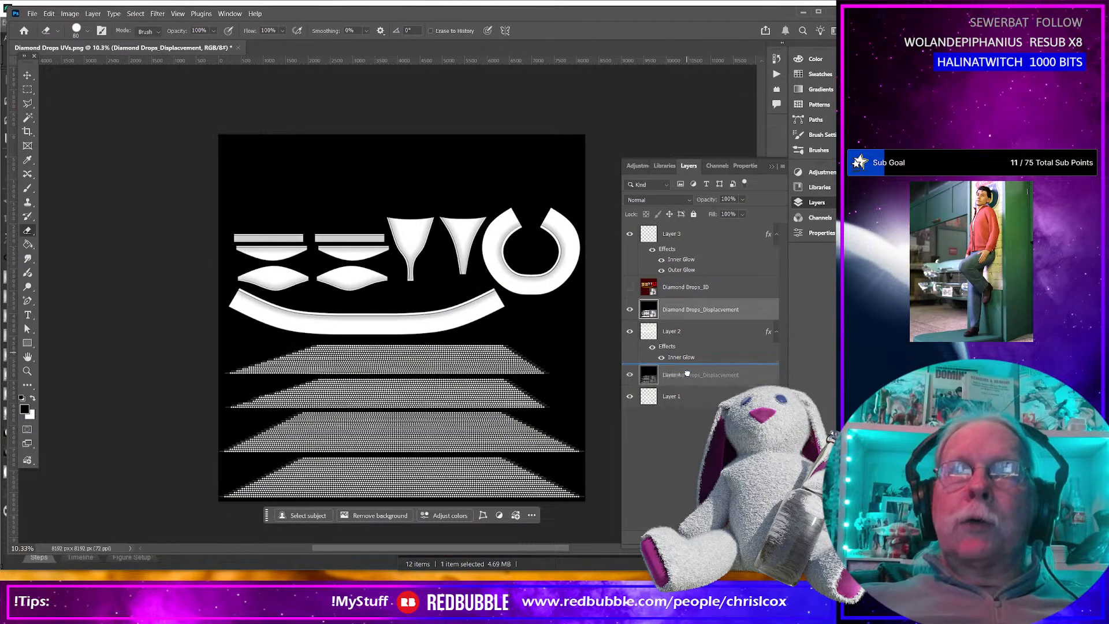
pyautogui.keyDown('alt'); pyautogui.scroll(10, 384, 375); pyautogui.keyUp('alt')
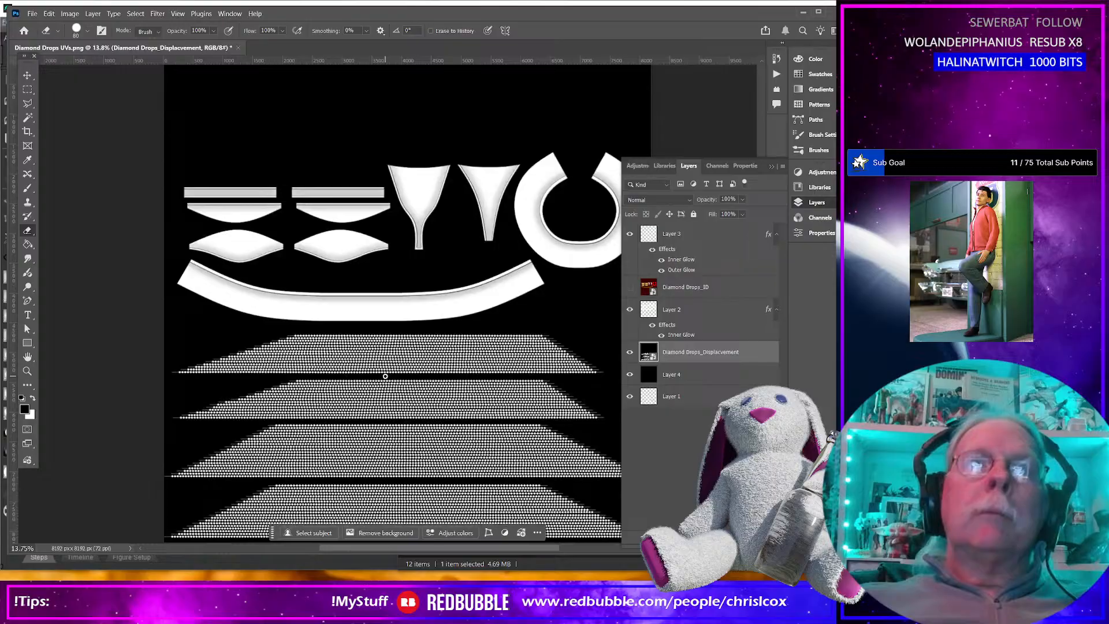
pyautogui.keyDown('alt'); pyautogui.scroll(-8, 384, 375); pyautogui.keyUp('alt')
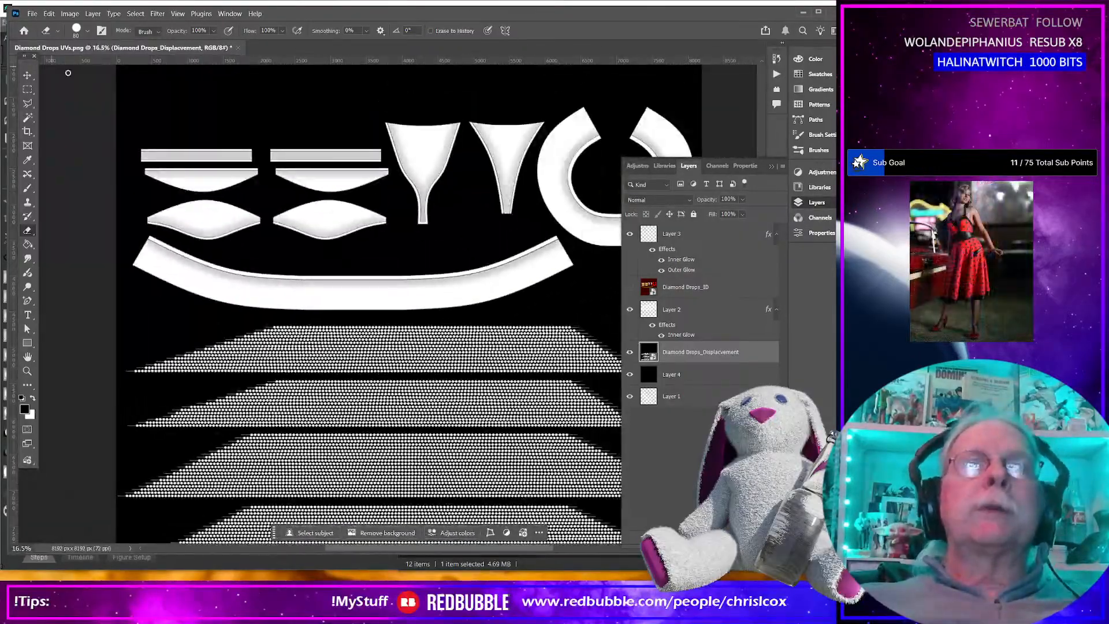
# Export the combined map as a JPG, replacing Diamond Drops_Dispacement.jpg in the Diamond Drops textures folder.
pyautogui.click(32, 14)
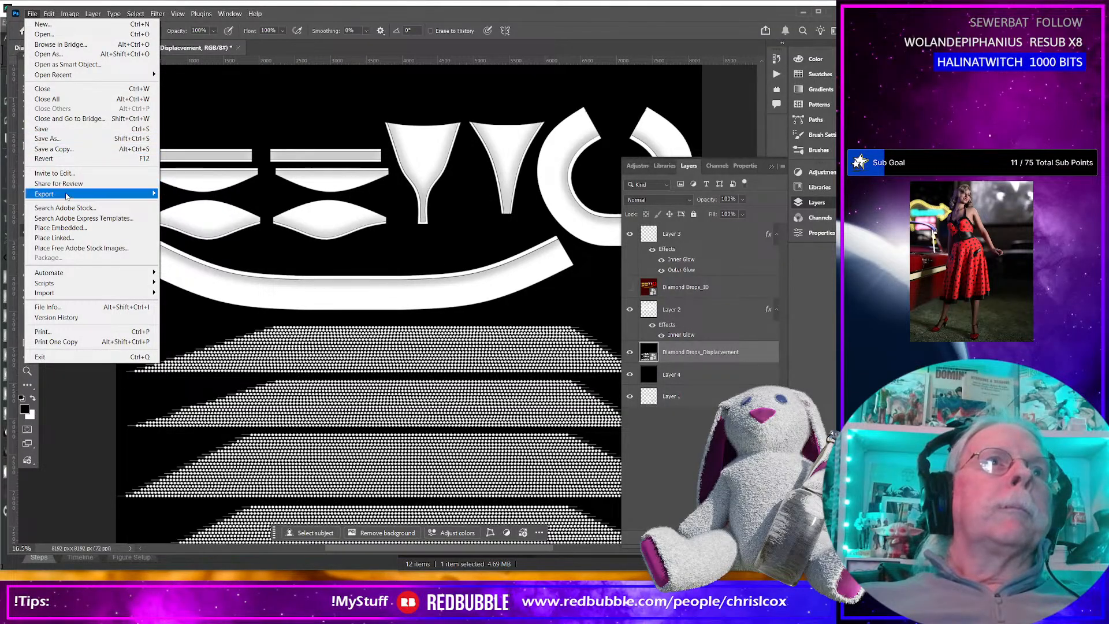
pyautogui.moveTo(66, 195)
pyautogui.click(197, 203)
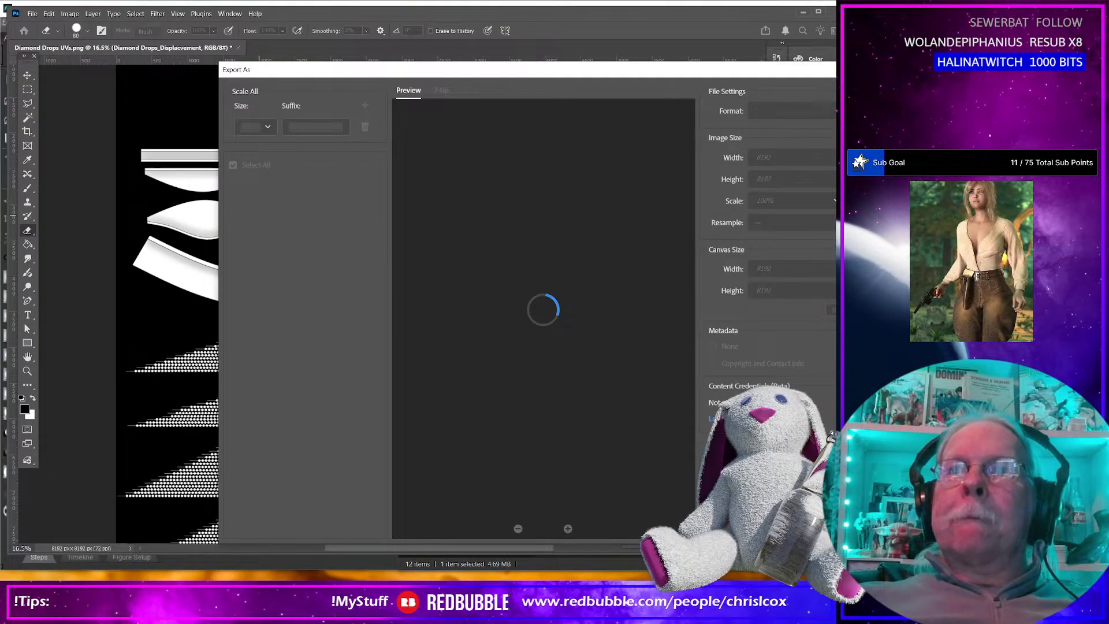
pyautogui.click(857, 528)
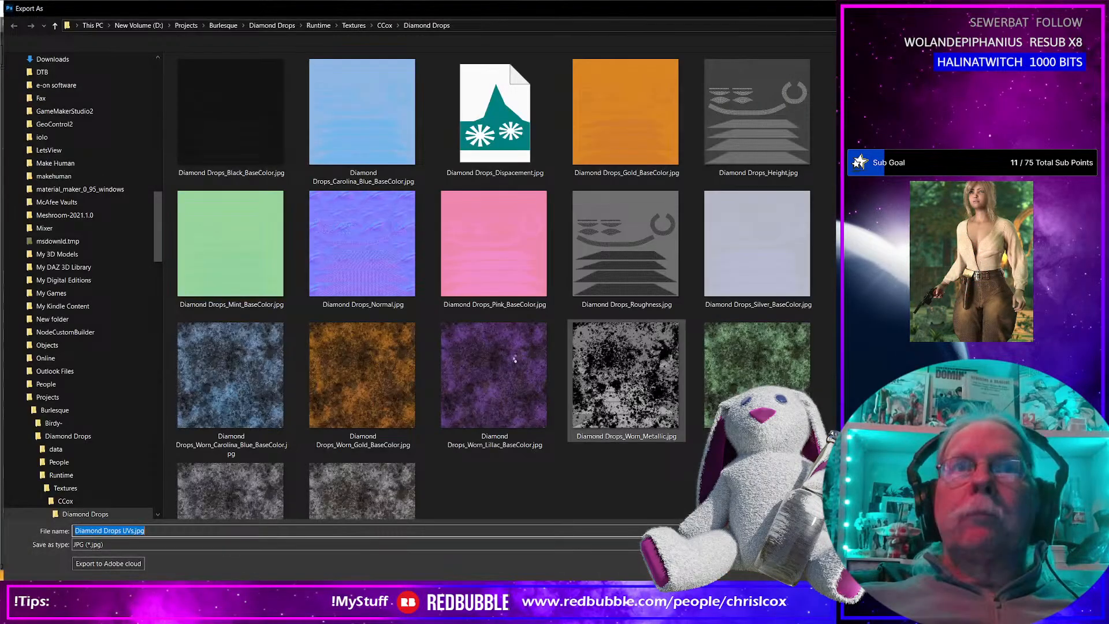
pyautogui.click(765, 124)
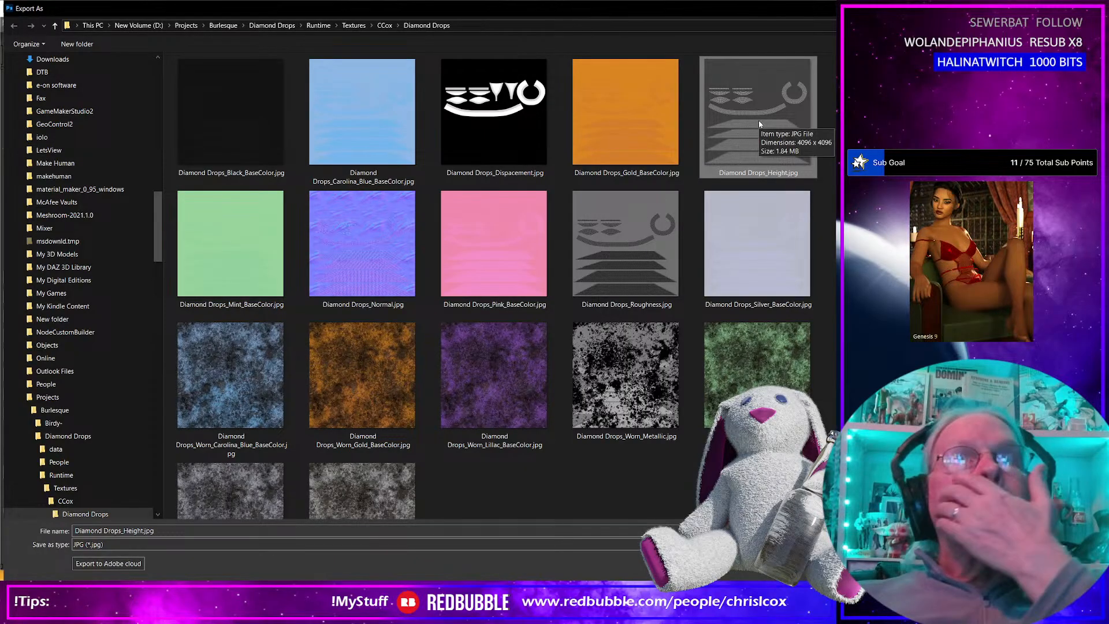
pyautogui.doubleClick(508, 136)
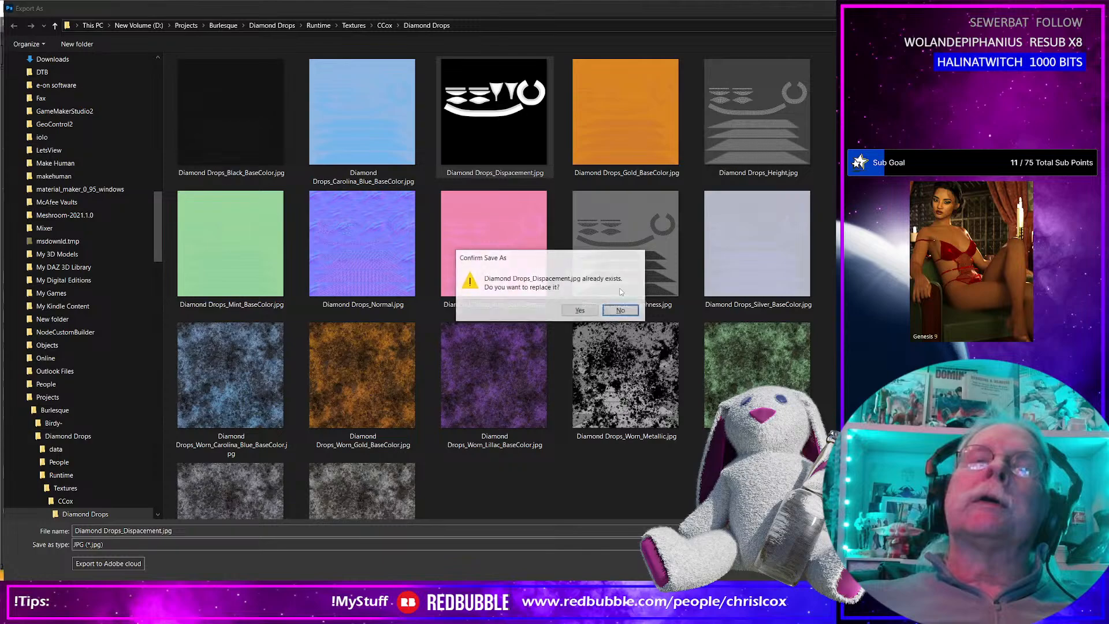
pyautogui.click(567, 310)
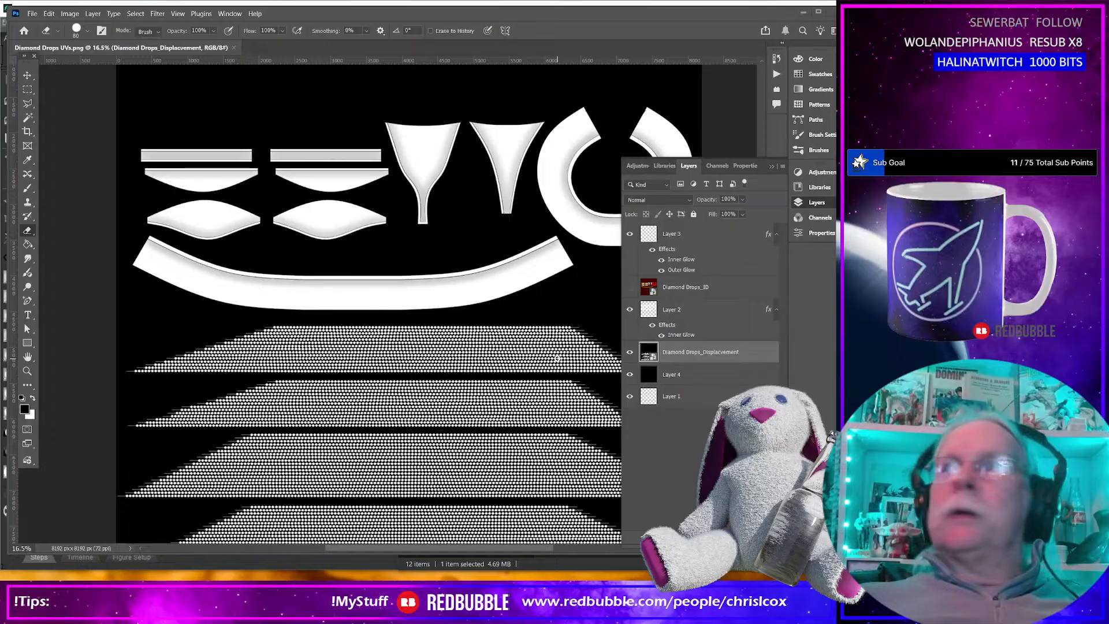
# Copy Diamond Drops_Opacity.jpg from the WIP folder into the Diamond Drops folder under Runtime, Textures, CCox.
pyautogui.hotkey('alt', 'Tab')
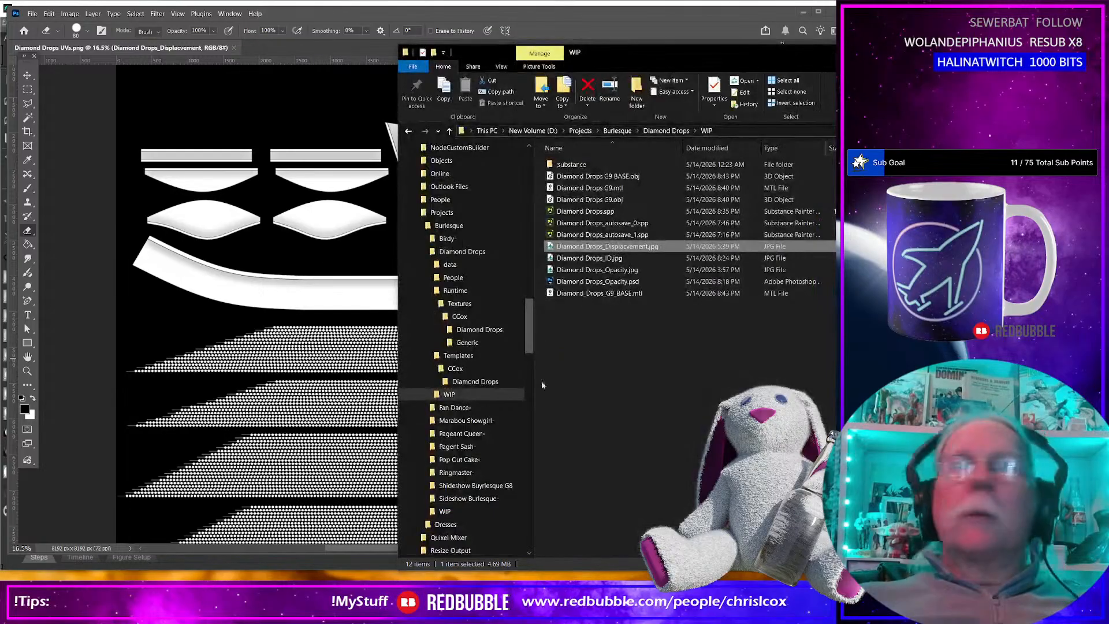
pyautogui.click(611, 272)
pyautogui.hotkey('ctrl', 'c')
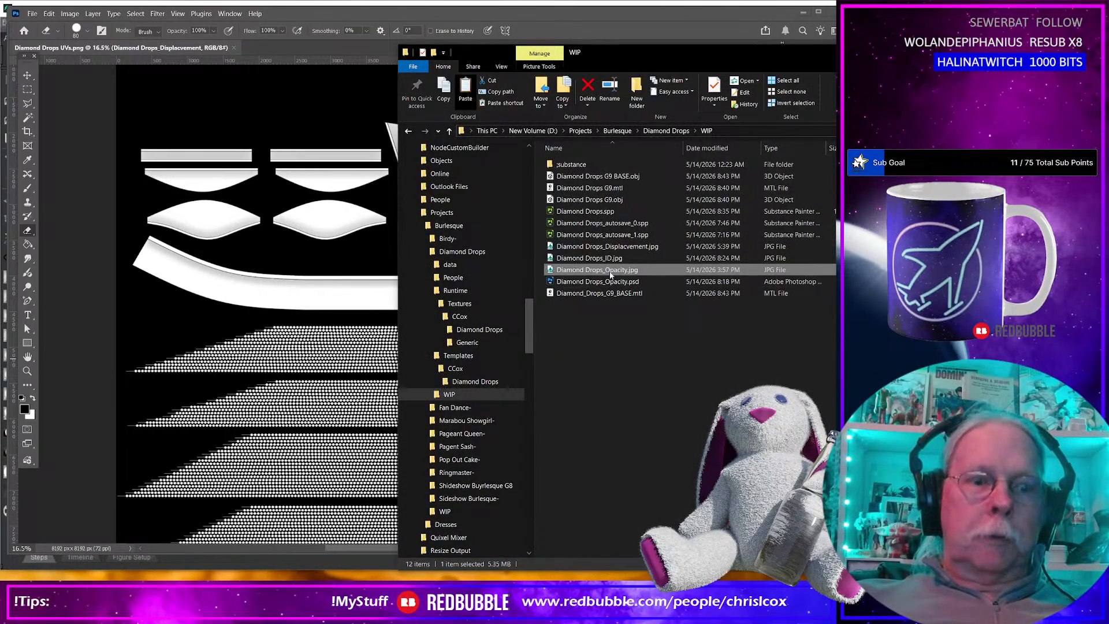
pyautogui.hotkey('alt', 'Tab')
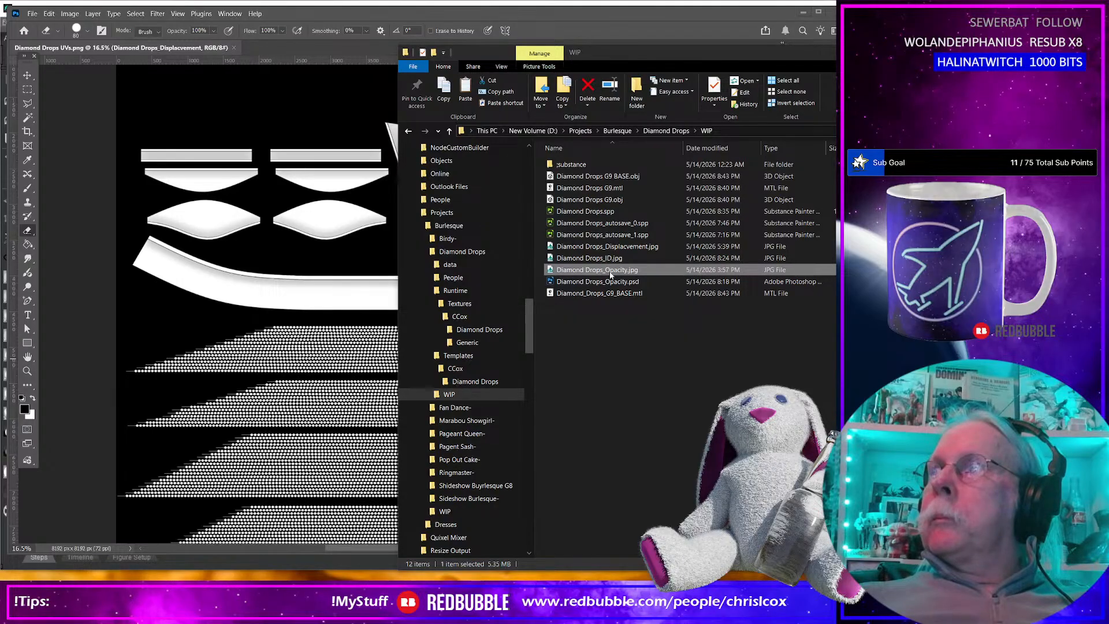
pyautogui.click(608, 274)
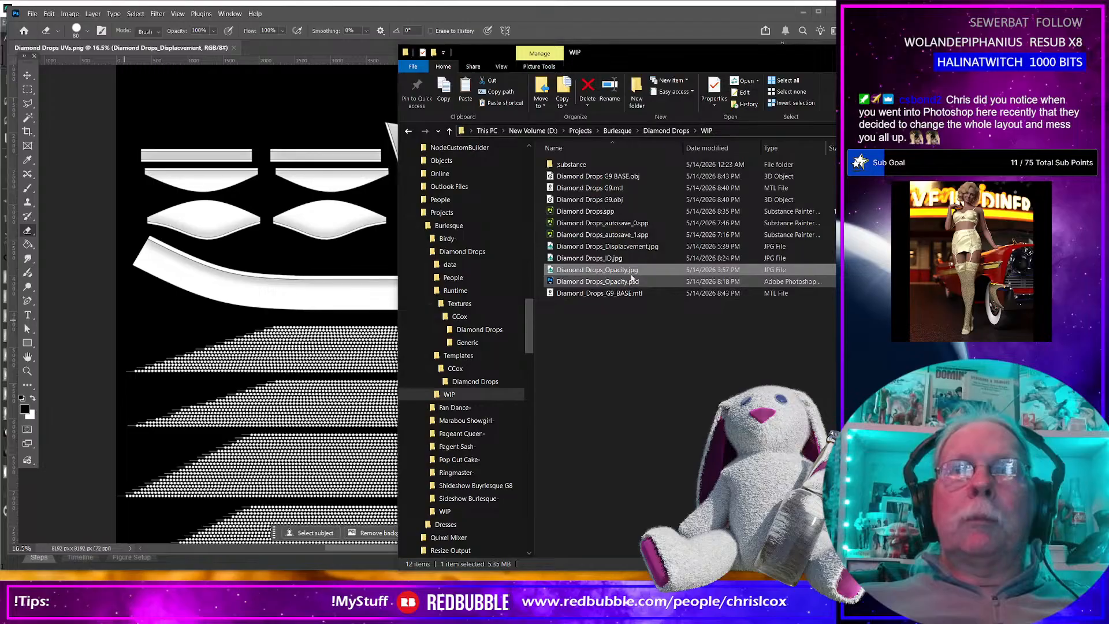
pyautogui.doubleClick(630, 273)
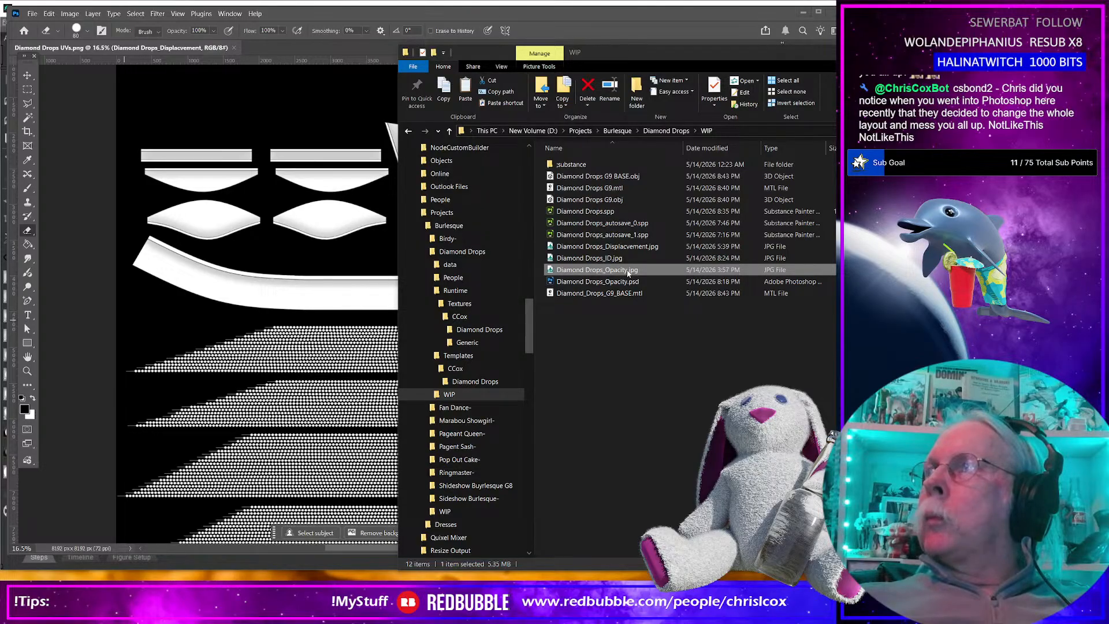
pyautogui.hotkey('alt', 'Tab')
pyautogui.hotkey('alt', 'Tab')
pyautogui.click(479, 329)
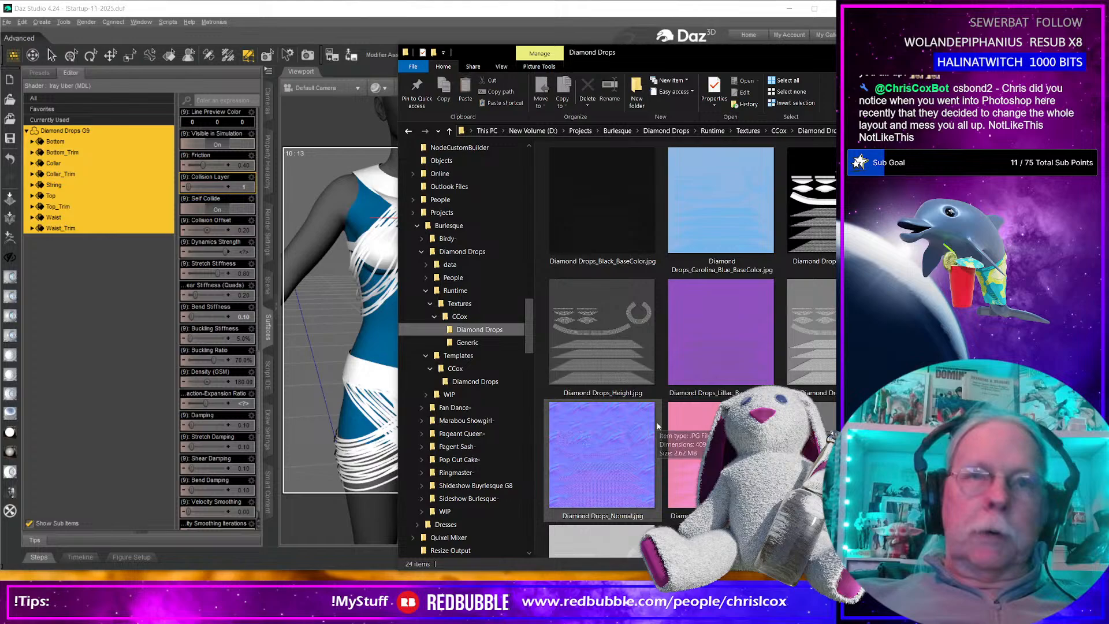
pyautogui.click(657, 426)
pyautogui.hotkey('ctrl', 'v')
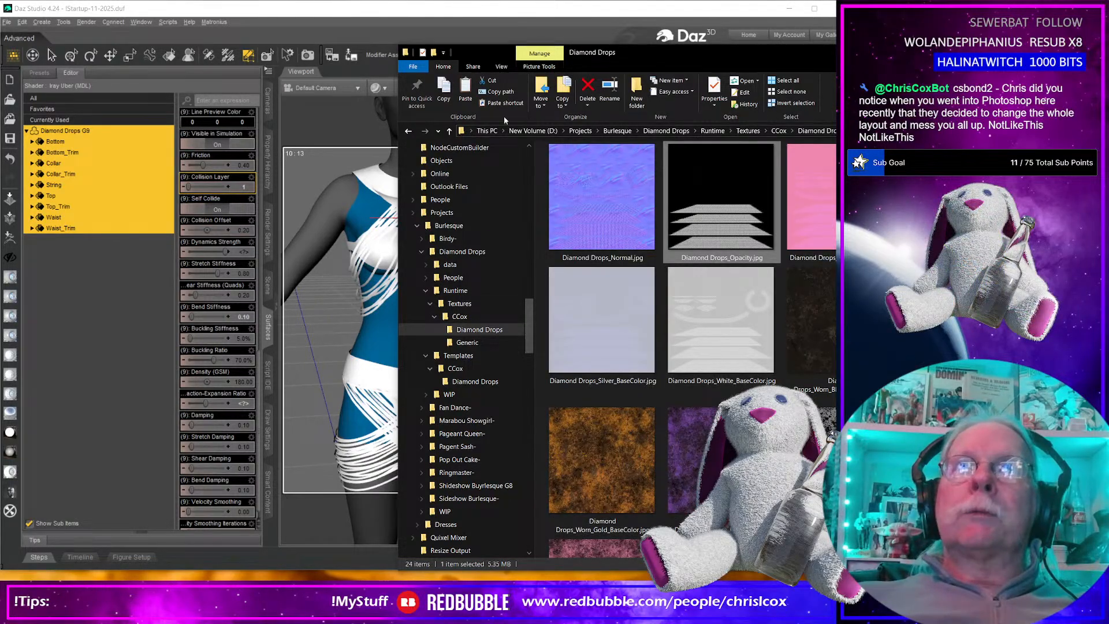
# Switch to Daz Studio and arrange the Diamond Drops textures folder window beside the garment's surface settings.
pyautogui.moveTo(953, 57); pyautogui.dragTo(717, 74)
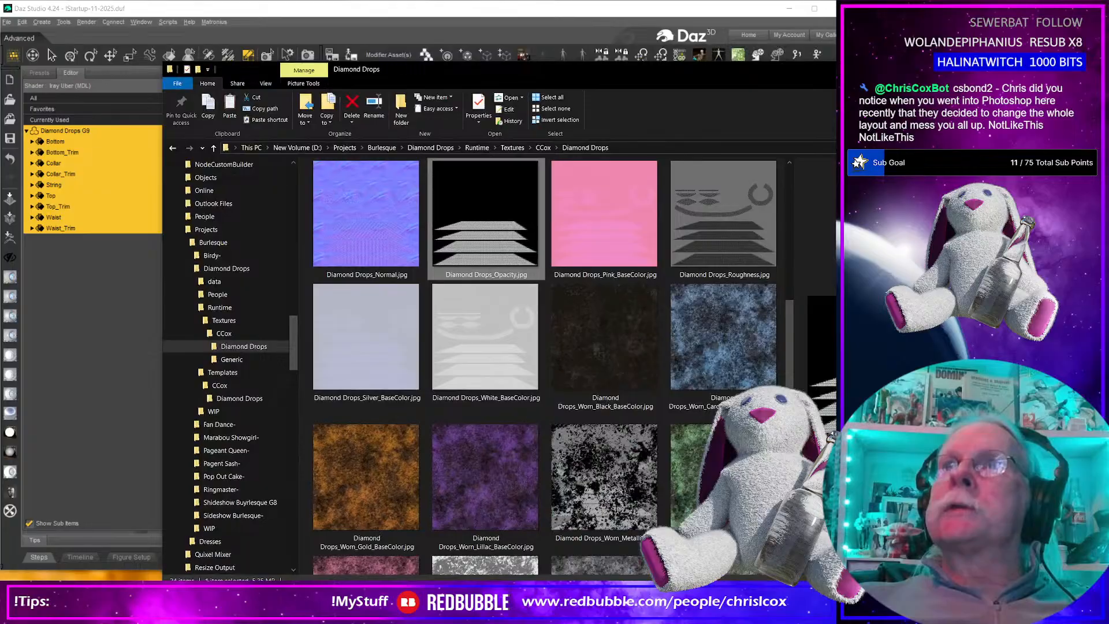
pyautogui.click(892, 69)
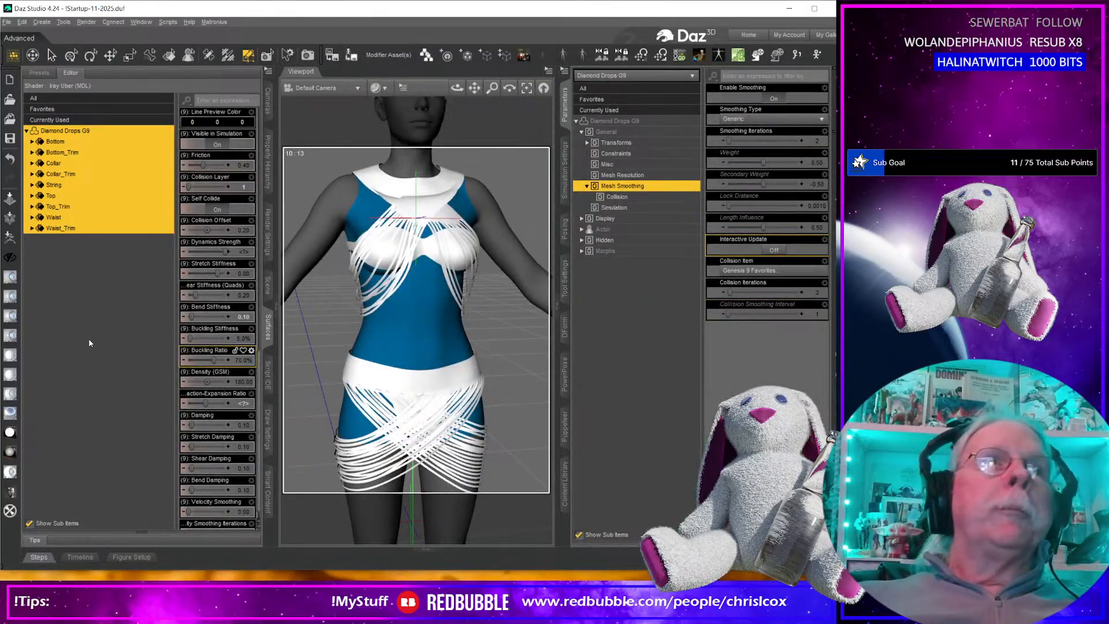
pyautogui.moveTo(475, 346)
pyautogui.mouseDown(button='middle')
pyautogui.moveTo(454, 345)
pyautogui.moveTo(468, 343)
pyautogui.mouseUp(button='middle')
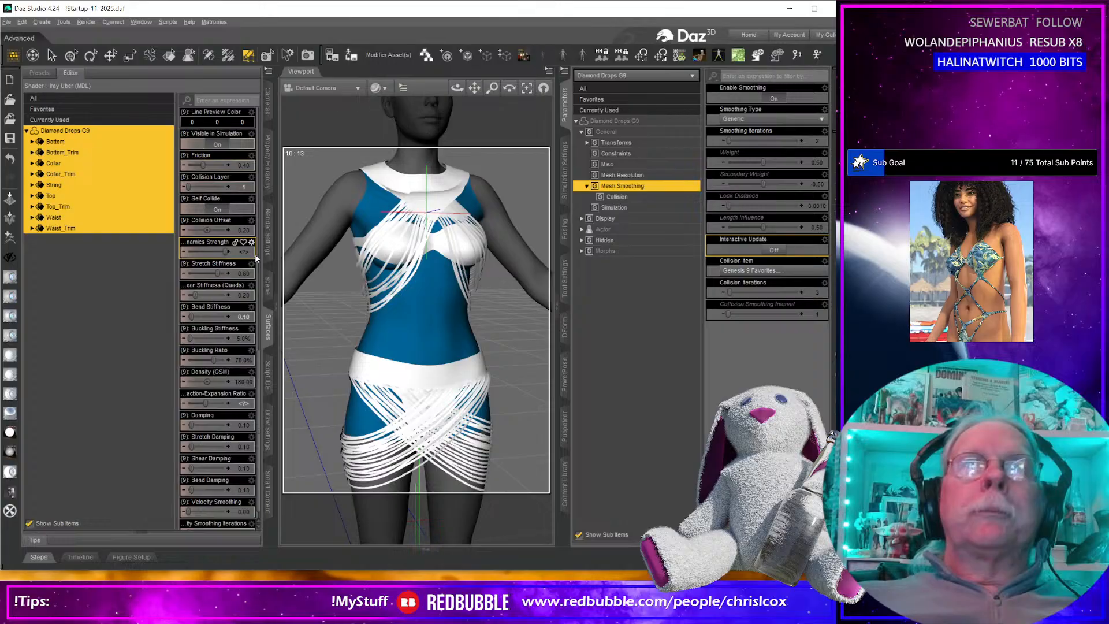
pyautogui.hotkey('alt', 'Tab')
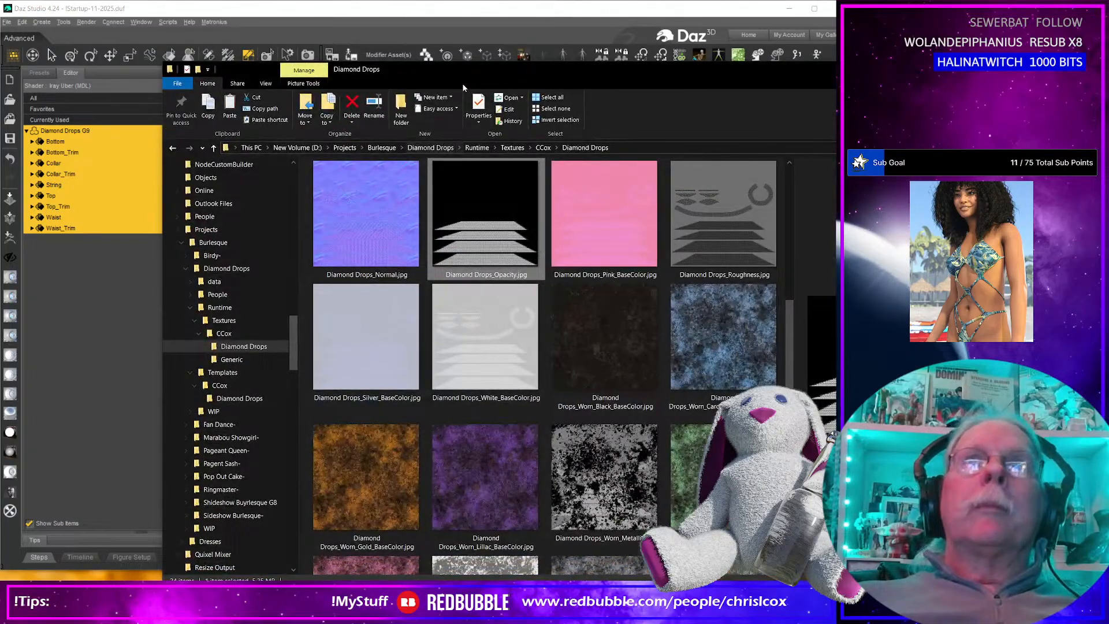
pyautogui.moveTo(410, 76); pyautogui.dragTo(548, 53)
# Assign Diamond Drops_Gold_BaseColor.jpg to Base Color and Diamond Drops_Metallic.jpg to Metallicity on all Diamond Drops G9 surfaces.
pyautogui.scroll(15, 202, 300)
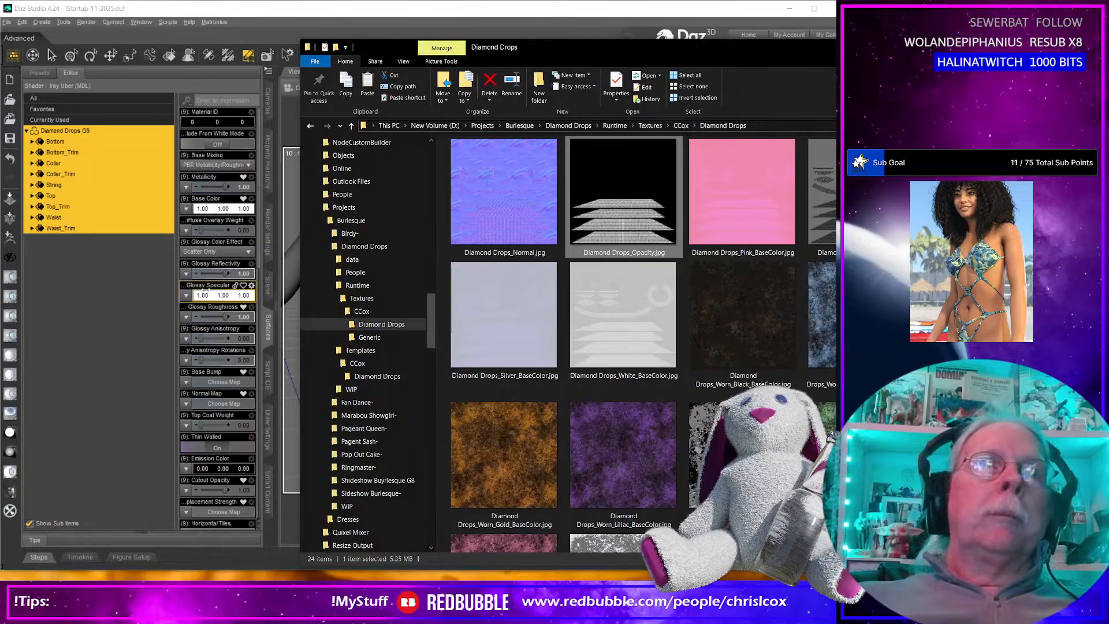
pyautogui.scroll(-2, 664, 405)
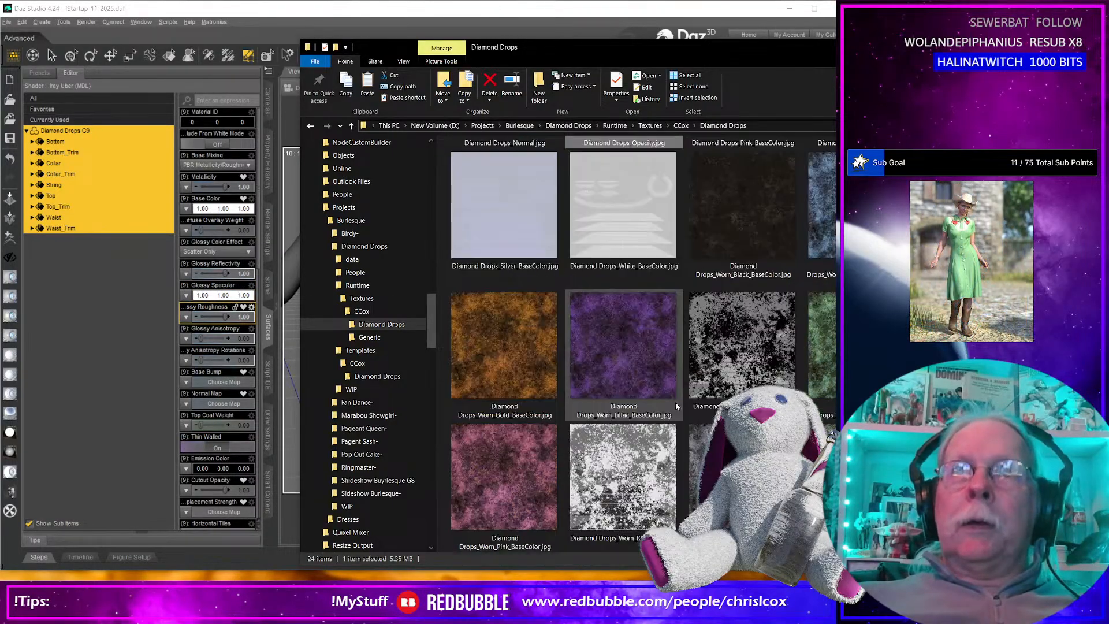
pyautogui.scroll(5, 669, 405)
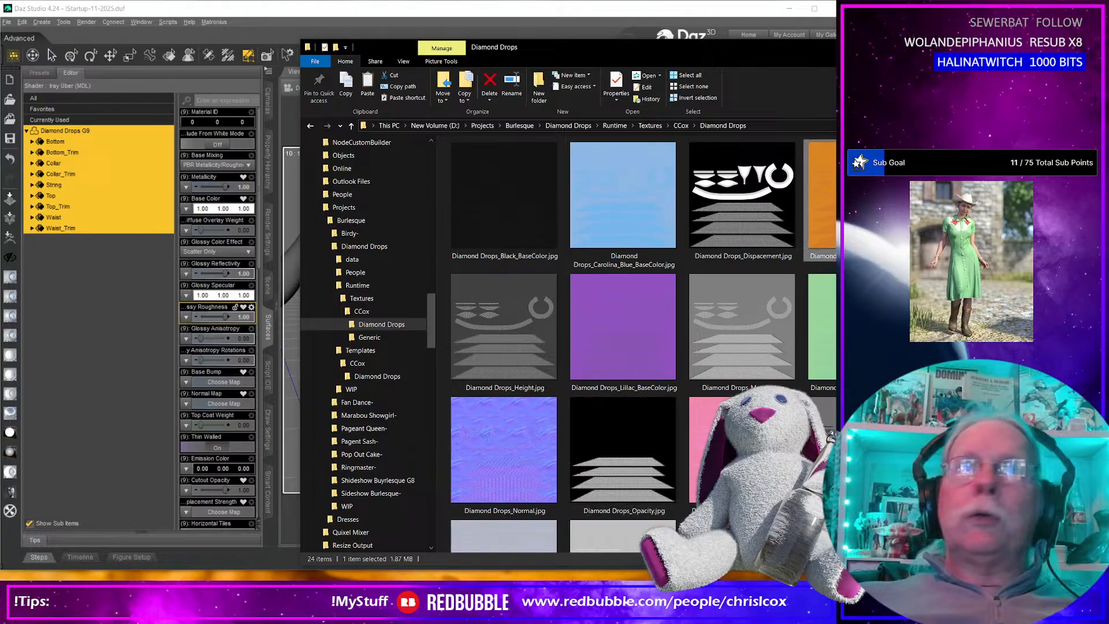
pyautogui.moveTo(256, 270); pyautogui.dragTo(185, 208)
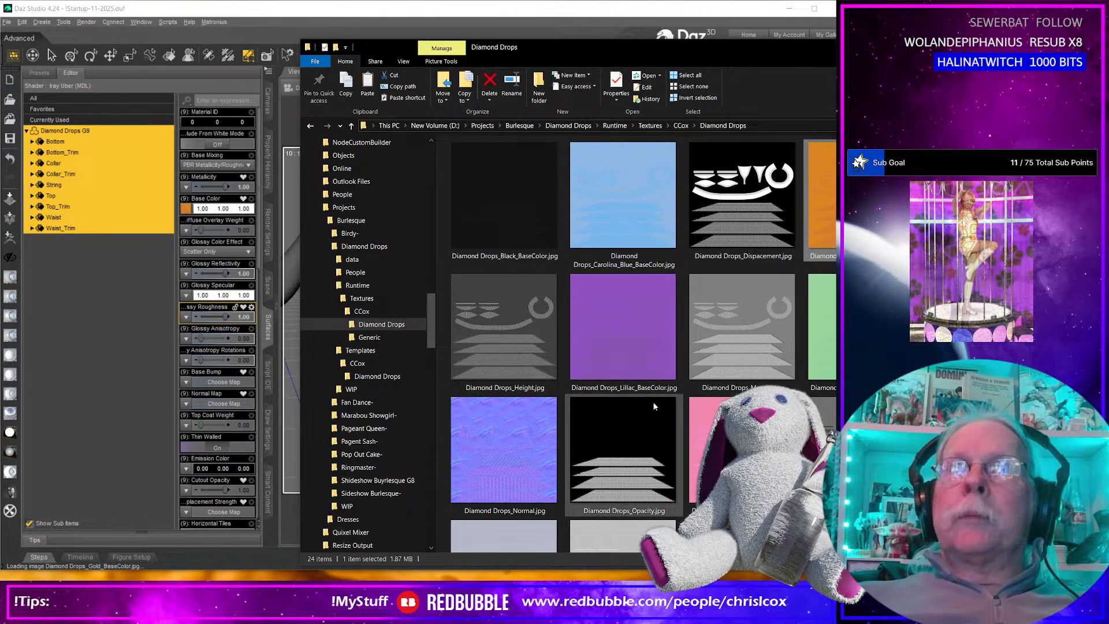
pyautogui.click(744, 350)
pyautogui.moveTo(744, 350); pyautogui.dragTo(185, 189)
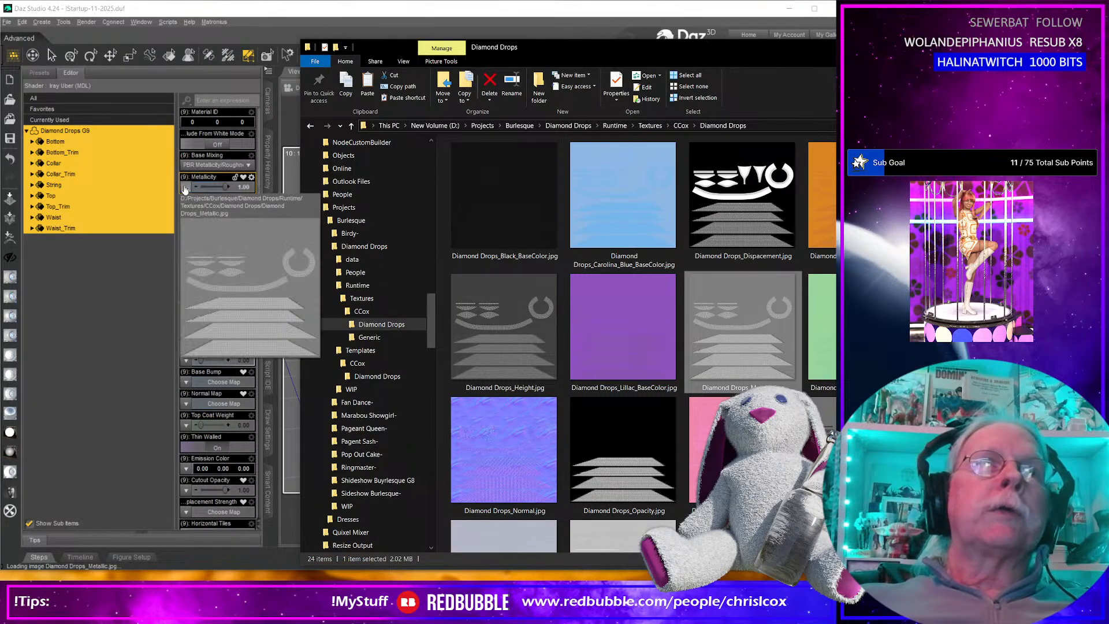
# Load the Height, Normal and Dispacement images into the garment surfaces' Base Bump, Normal Map and Displacement Strength.
pyautogui.moveTo(512, 351); pyautogui.dragTo(191, 383)
pyautogui.moveTo(484, 462); pyautogui.dragTo(190, 404)
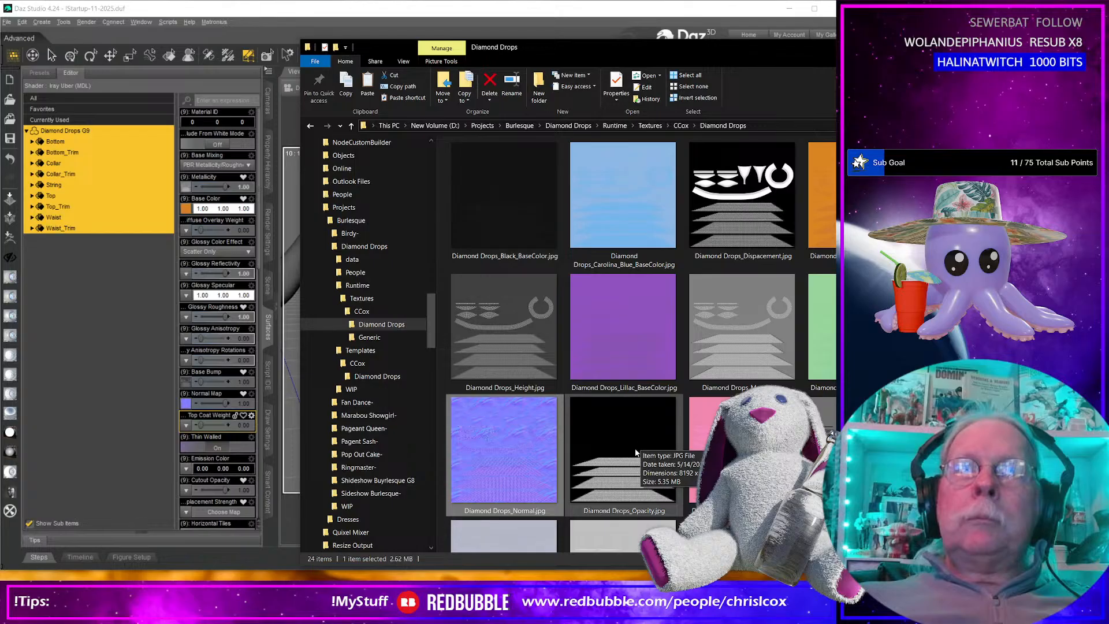
pyautogui.moveTo(735, 218); pyautogui.dragTo(186, 513)
# Set the SubD Displacement Level of all Diamond Drops G9 surfaces to 6.
pyautogui.scroll(-5, 232, 487)
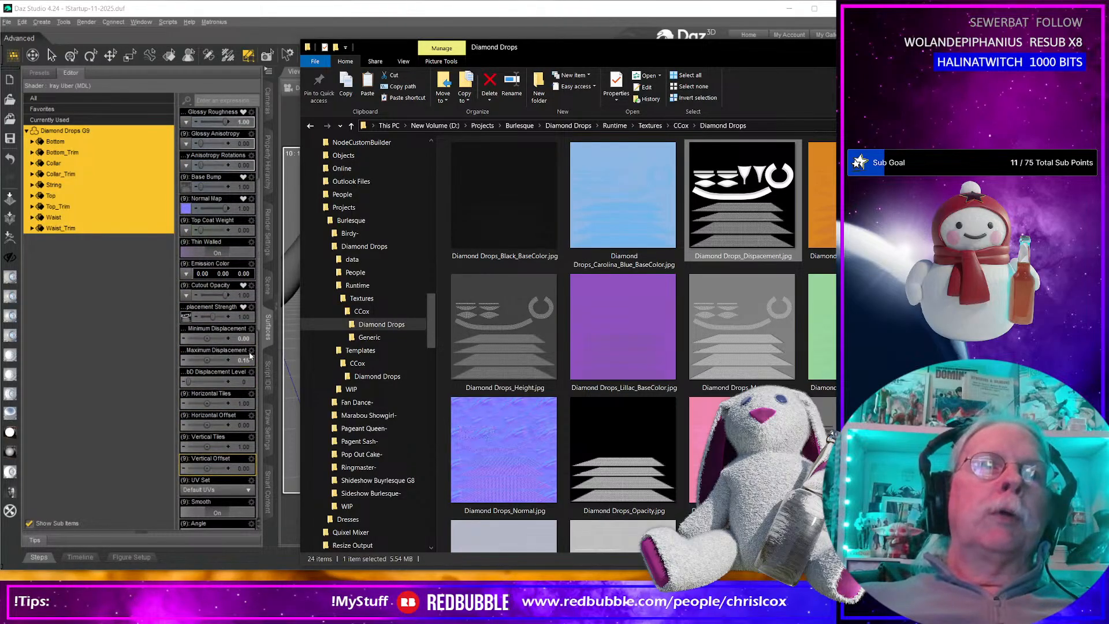
pyautogui.click(245, 381)
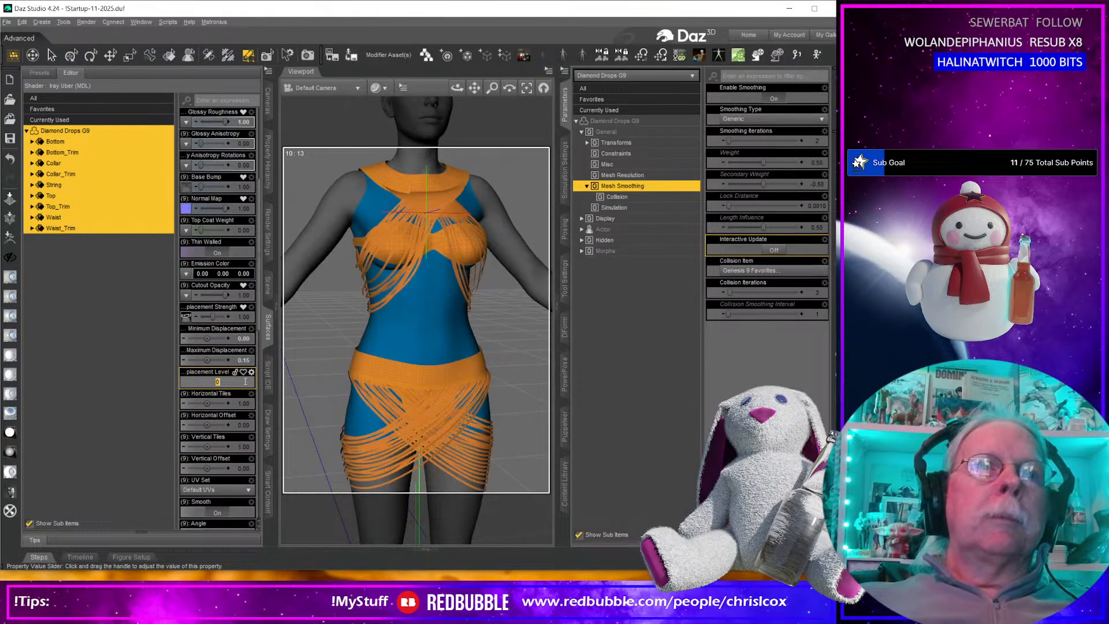
pyautogui.write('6')
pyautogui.press('Return')
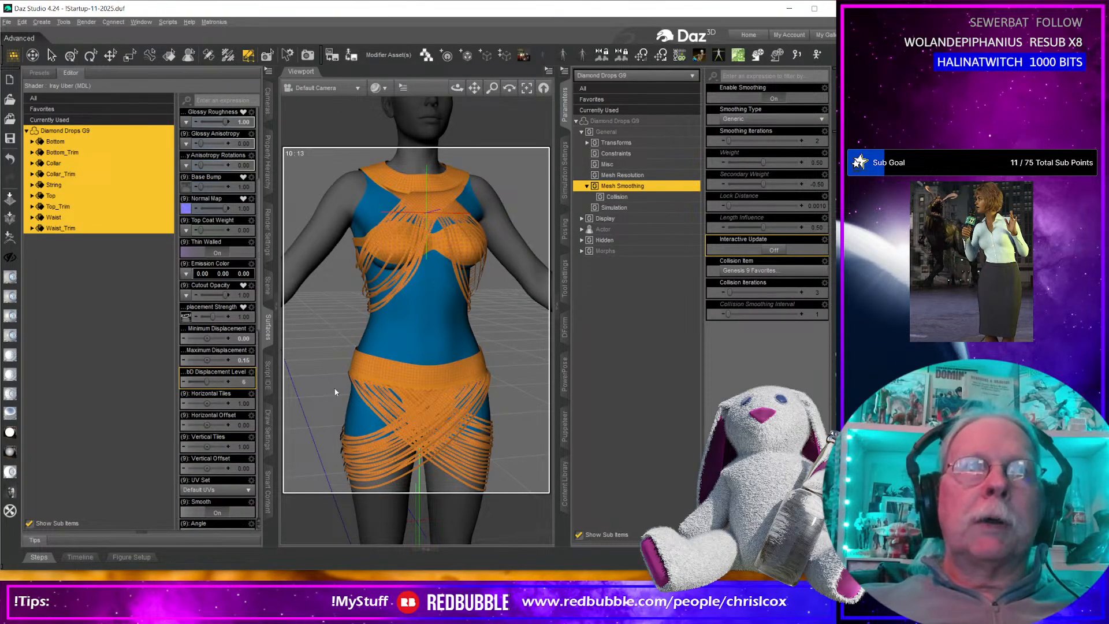
# Set Maximum Displacement to 0.20 and load Diamond Drops_Roughness.jpg into Glossy Roughness on all Diamond Drops G9 surfaces.
pyautogui.click(245, 359)
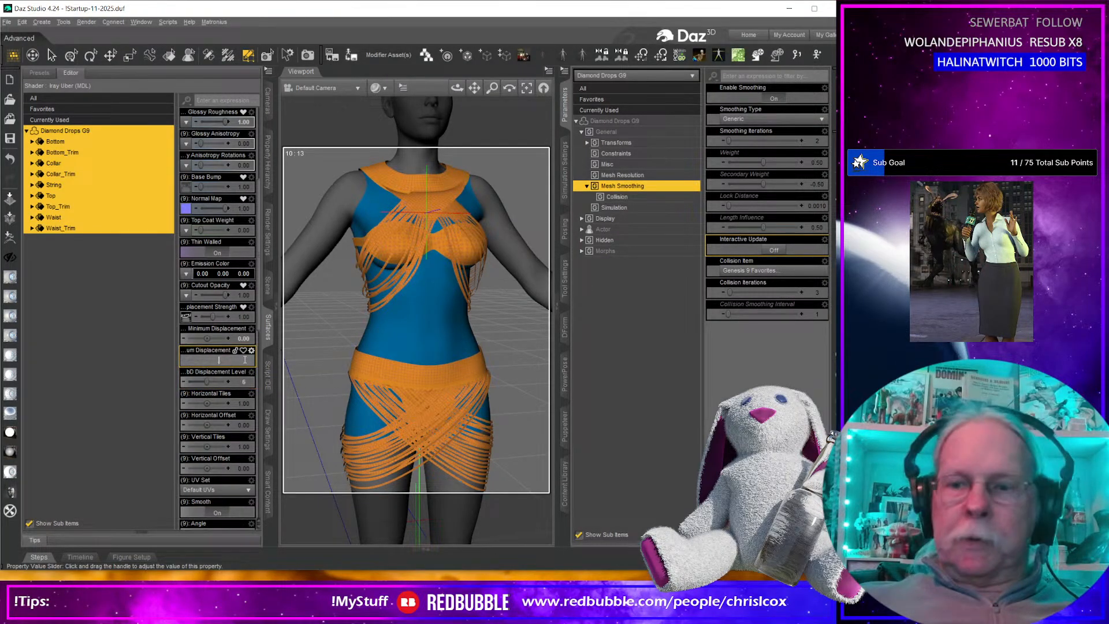
pyautogui.press('Return')
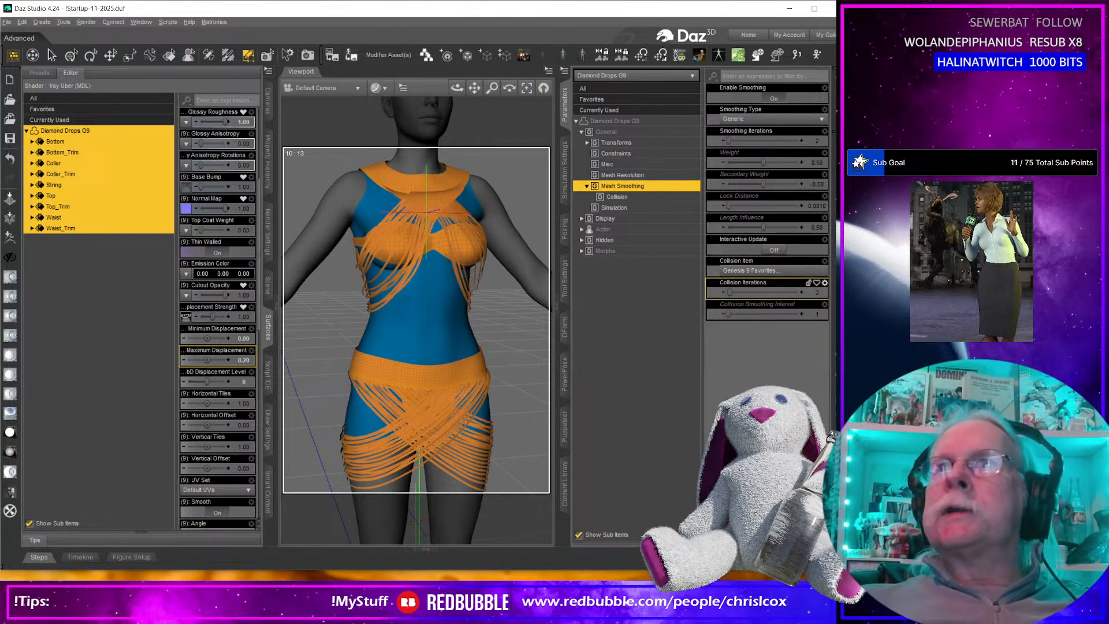
pyautogui.click(560, 606)
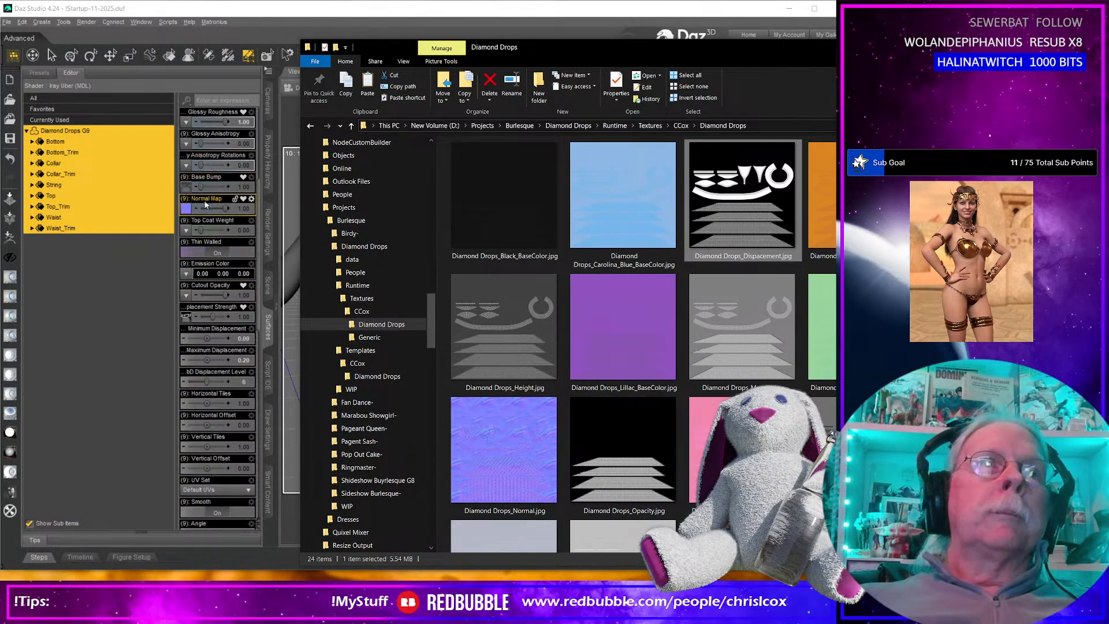
pyautogui.scroll(3, 205, 239)
pyautogui.scroll(1, 206, 239)
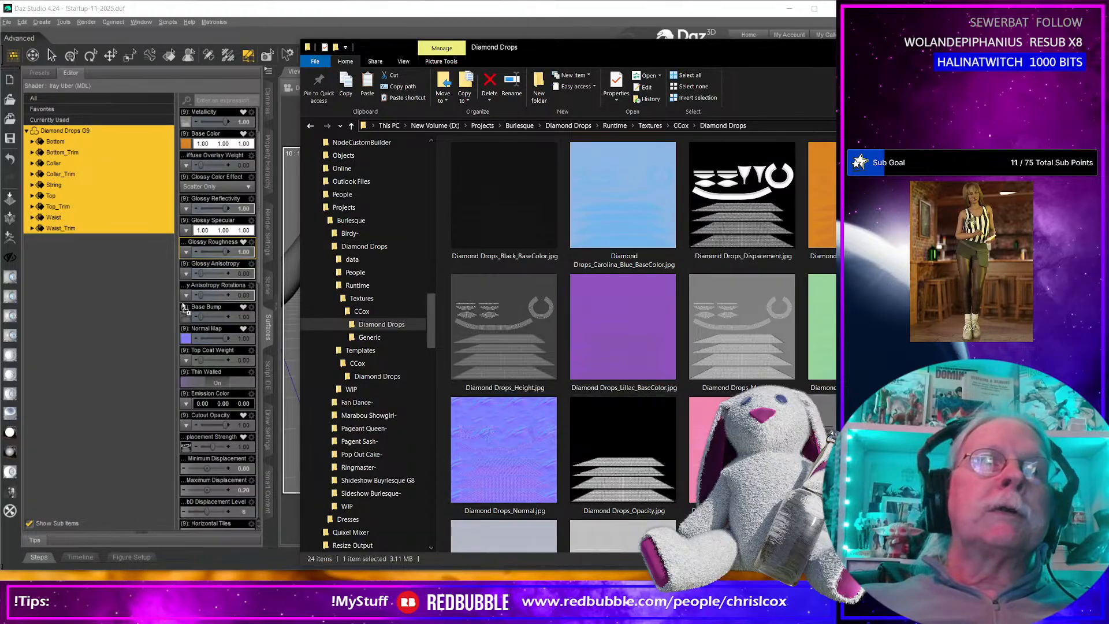
pyautogui.moveTo(185, 294); pyautogui.dragTo(185, 296)
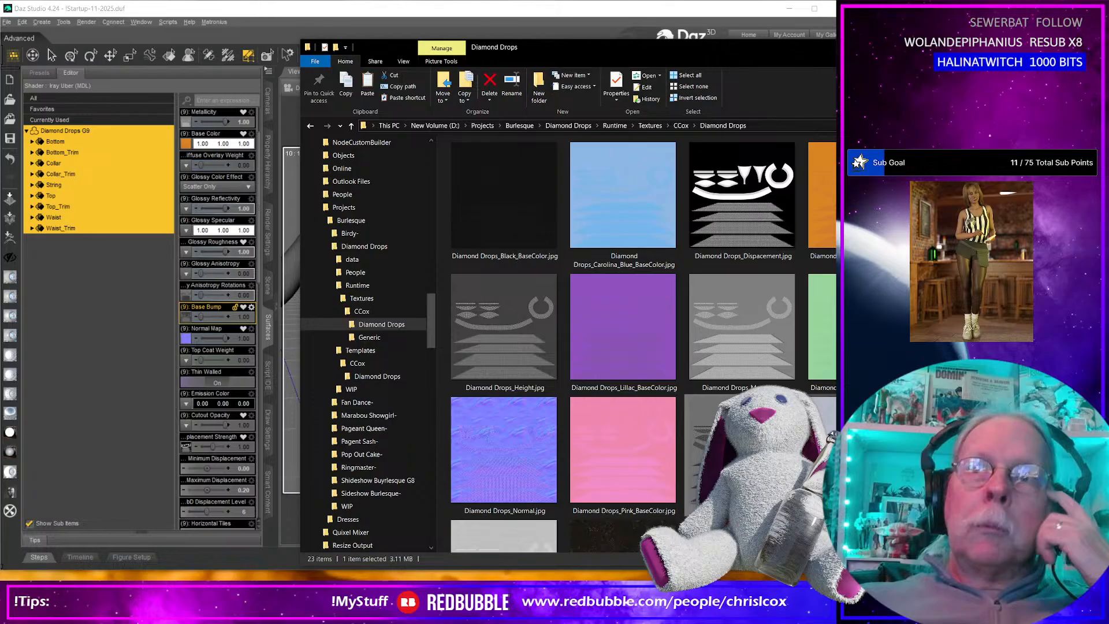
pyautogui.moveTo(742, 450); pyautogui.dragTo(189, 258)
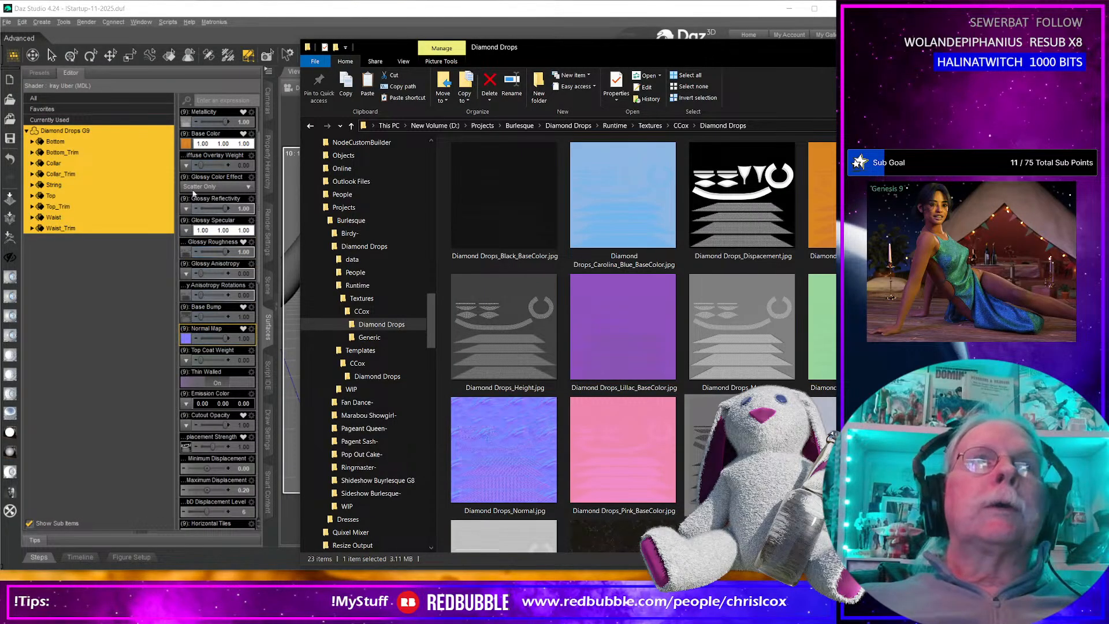
# Remove the roughness image from Glossy Anisotropy Rotations on all Diamond Drops G9 surfaces.
pyautogui.moveTo(183, 148)
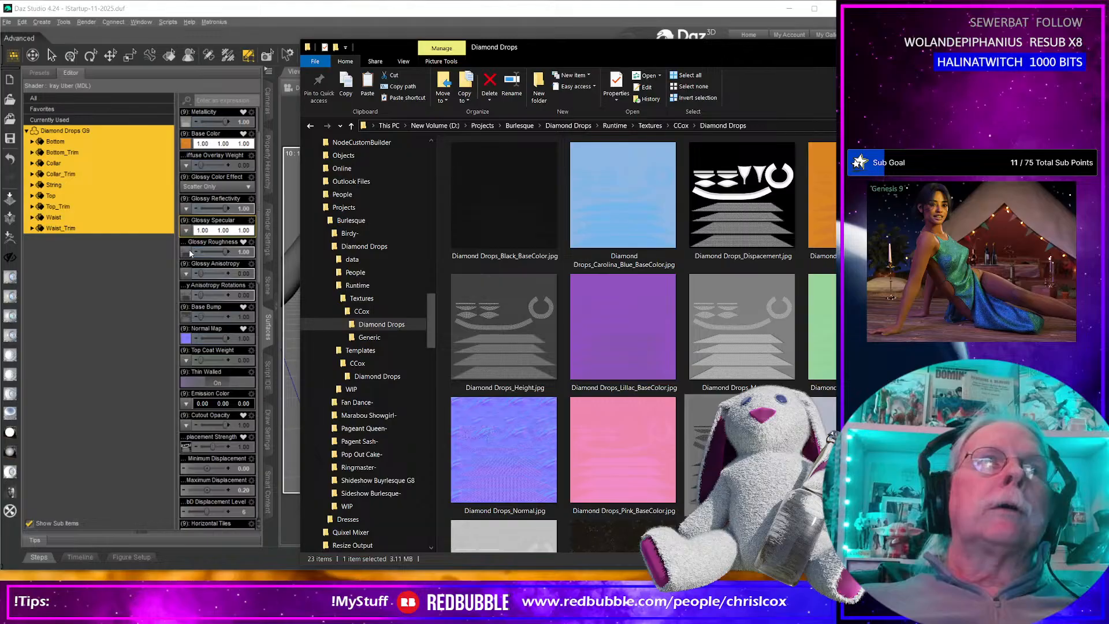
pyautogui.moveTo(186, 301)
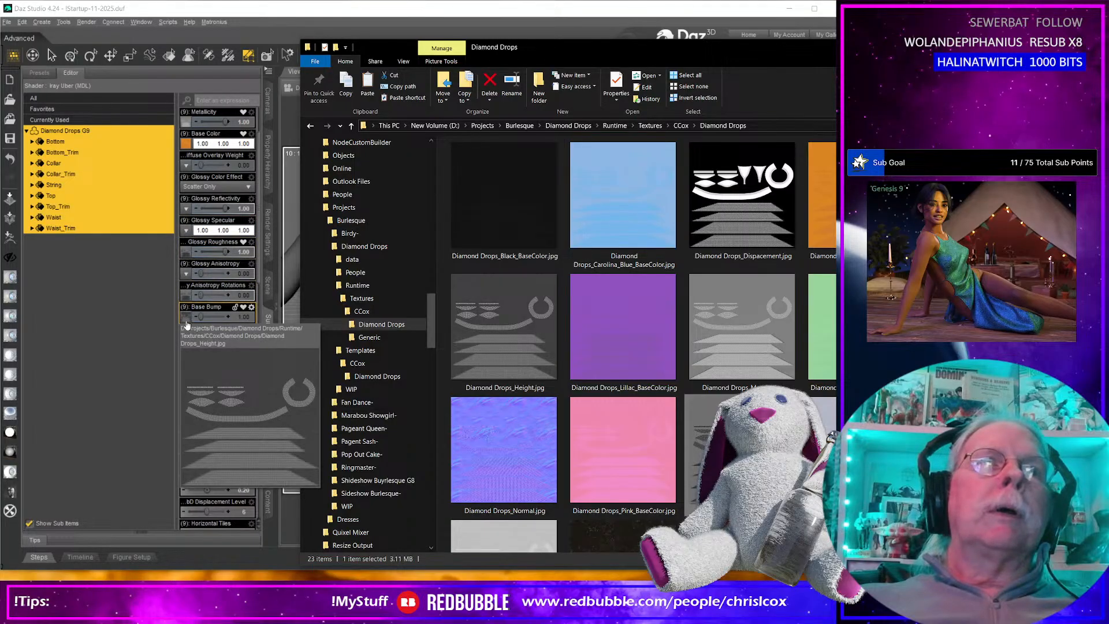
pyautogui.click(188, 302)
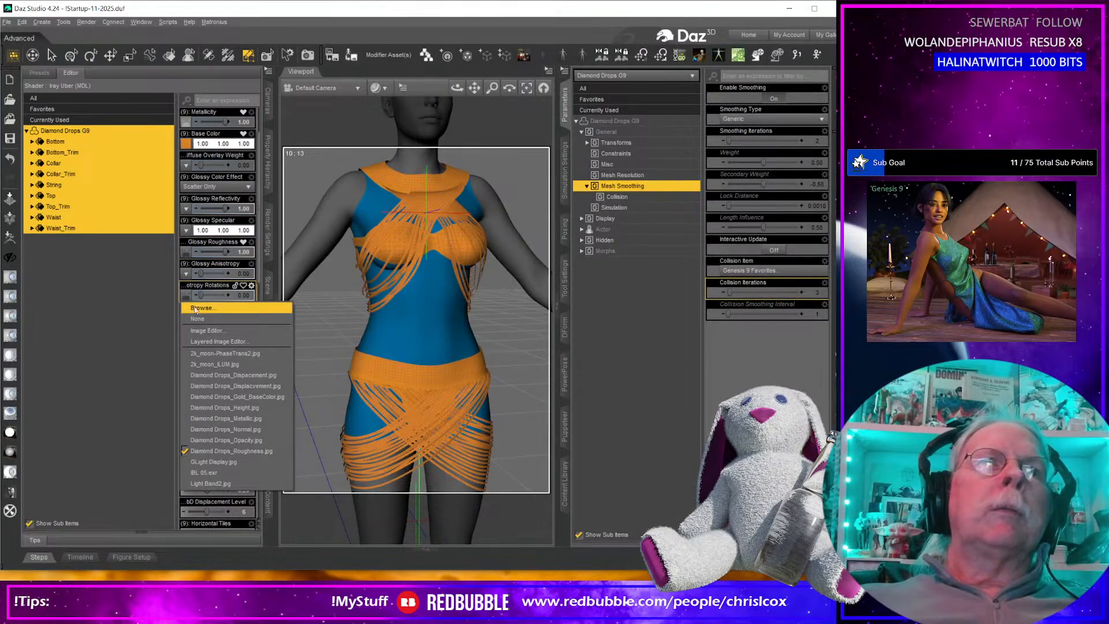
pyautogui.click(197, 319)
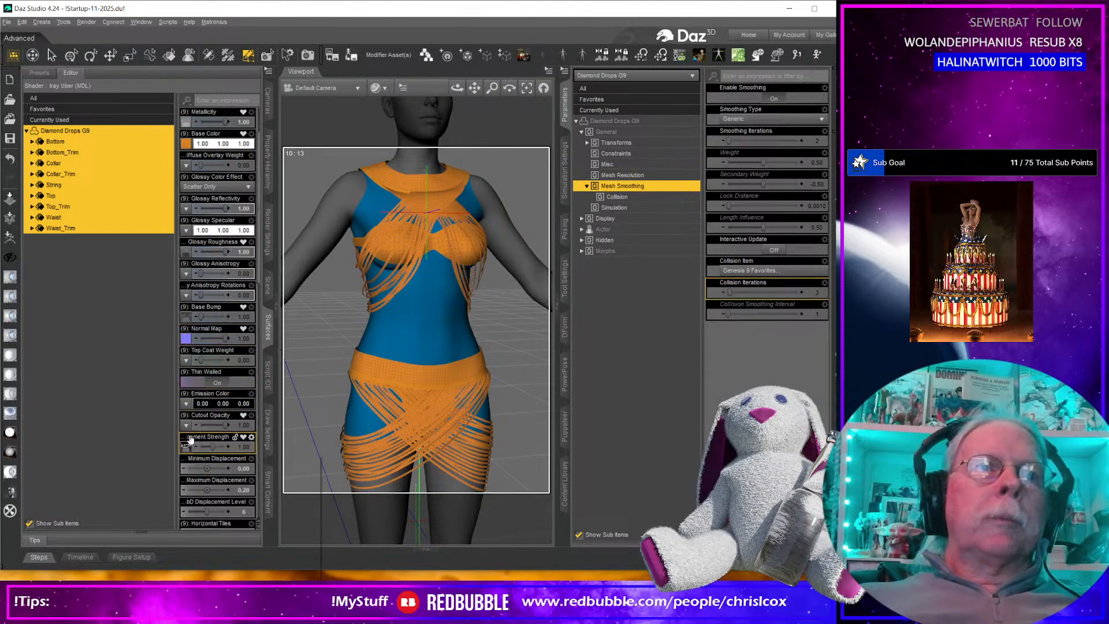
# Select only the String surface and move Diamond Drops_Opacity.jpg from the WIP folder into the CCox Diamond Drops textures folder.
pyautogui.click(64, 185)
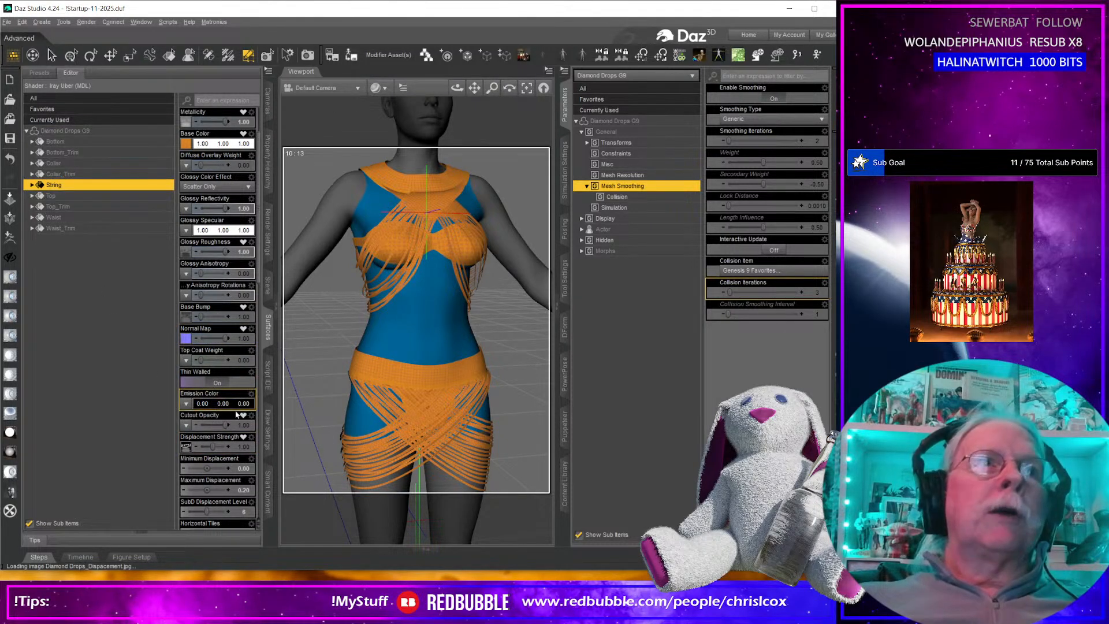
pyautogui.click(405, 611)
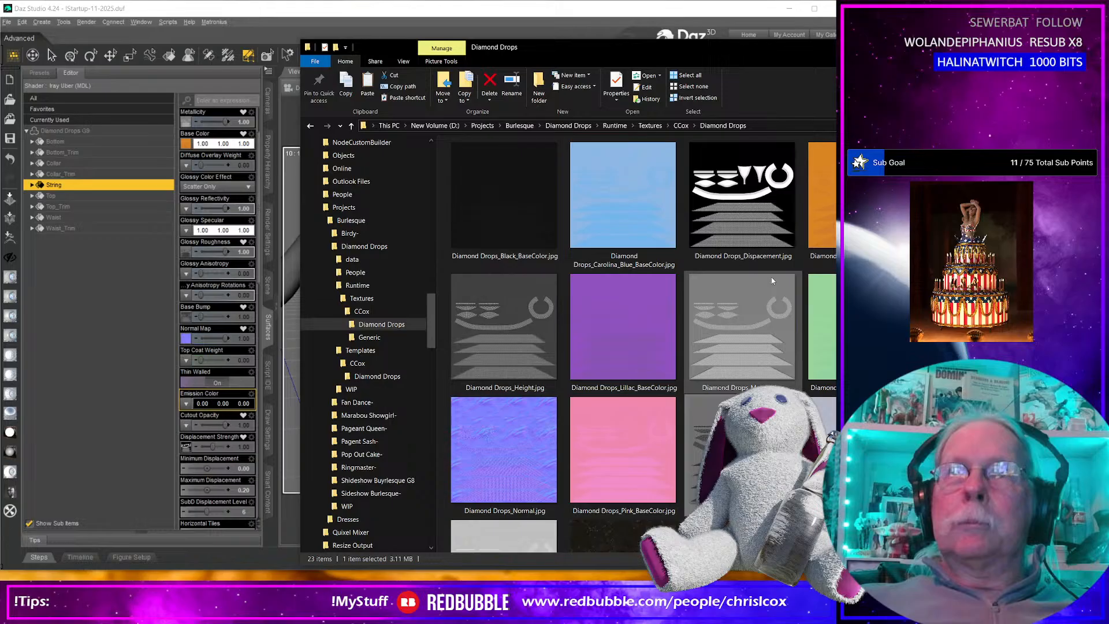
pyautogui.scroll(-5, 769, 285)
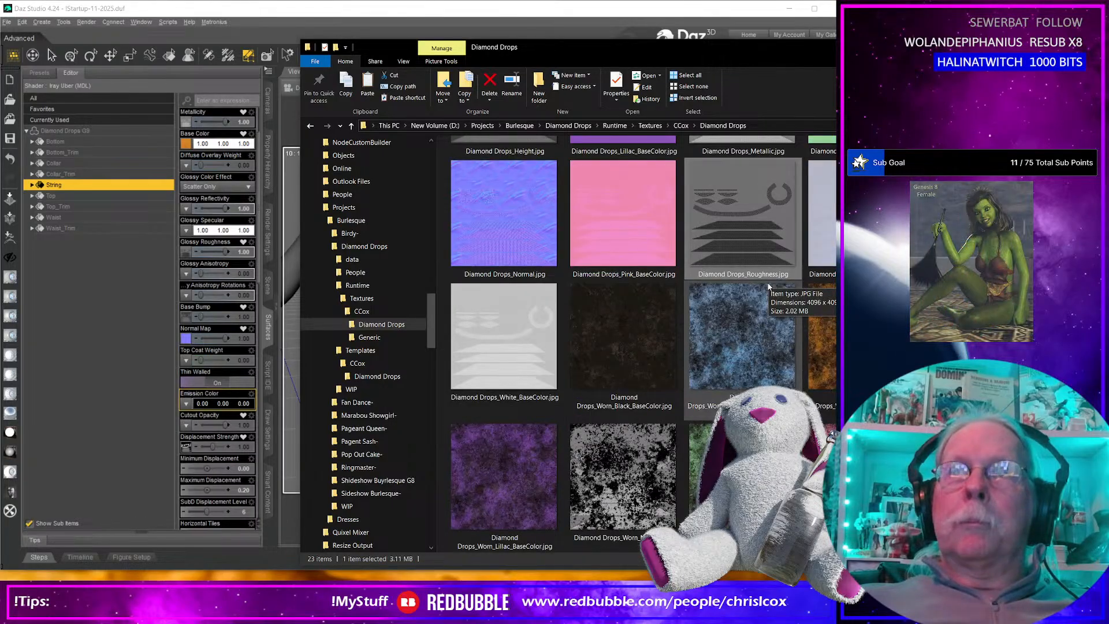
pyautogui.scroll(5, 768, 286)
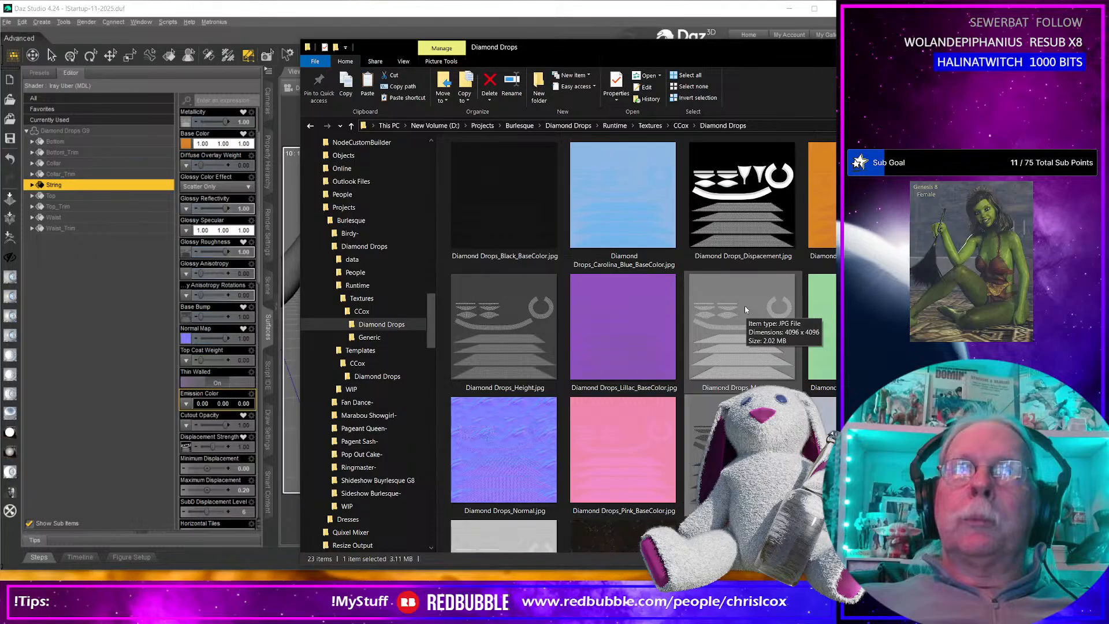
pyautogui.scroll(-3, 747, 305)
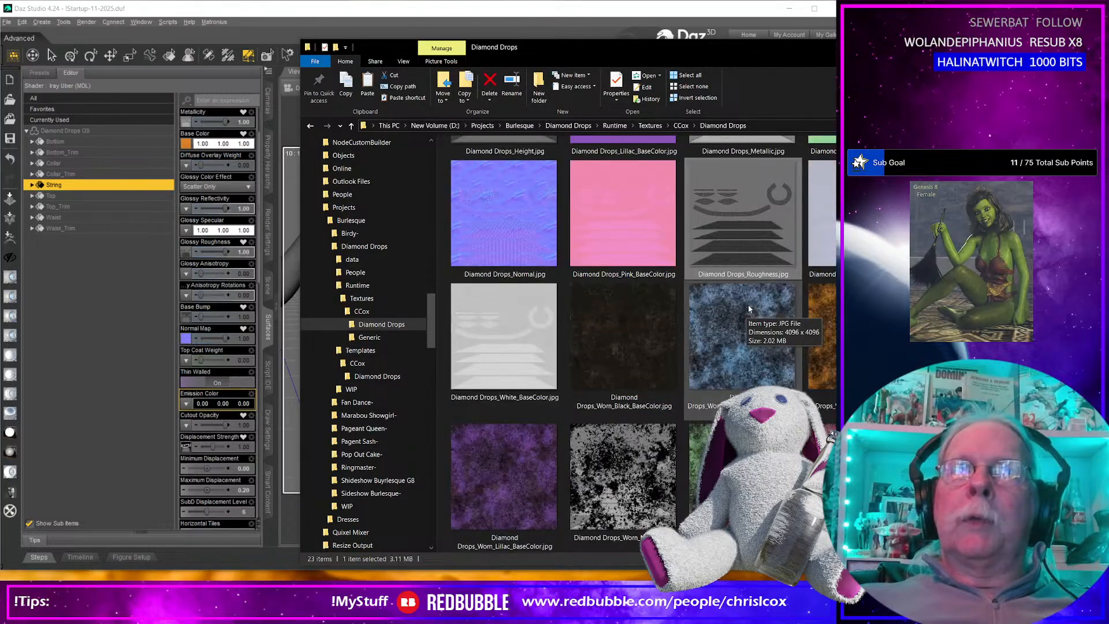
pyautogui.scroll(3, 747, 305)
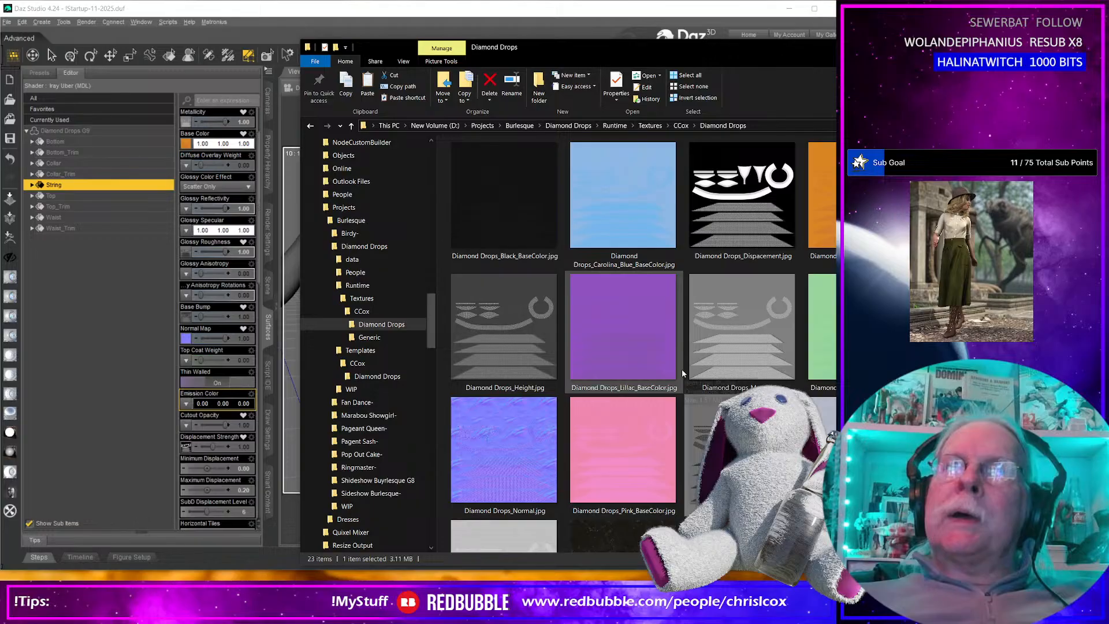
pyautogui.scroll(-5, 682, 369)
pyautogui.scroll(-3, 681, 369)
pyautogui.scroll(3, 681, 368)
pyautogui.click(351, 389)
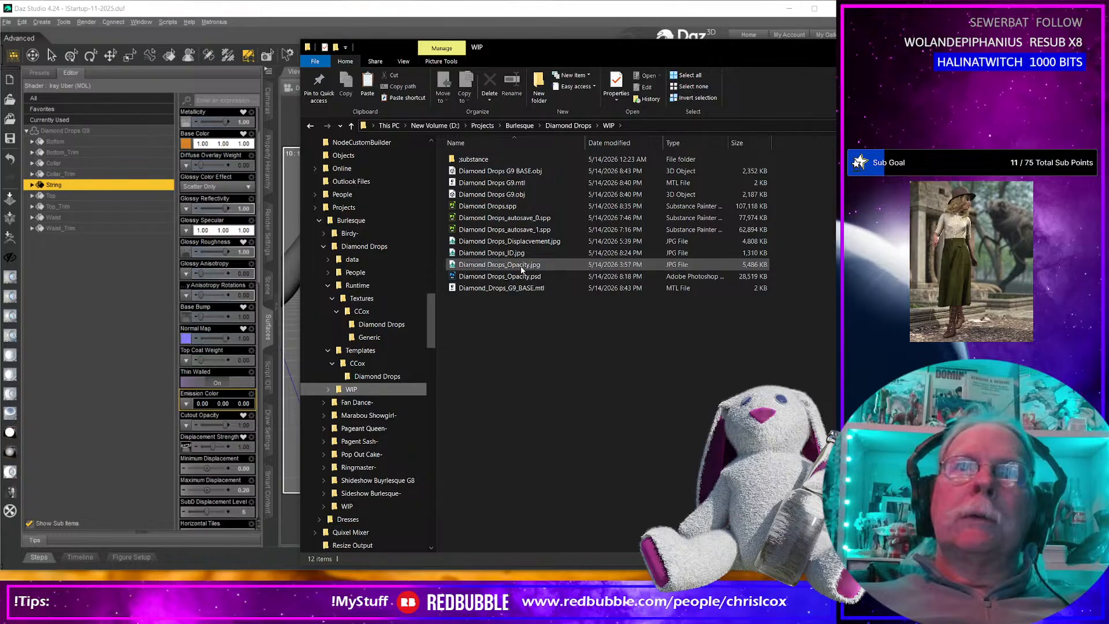
pyautogui.moveTo(521, 270); pyautogui.dragTo(403, 326)
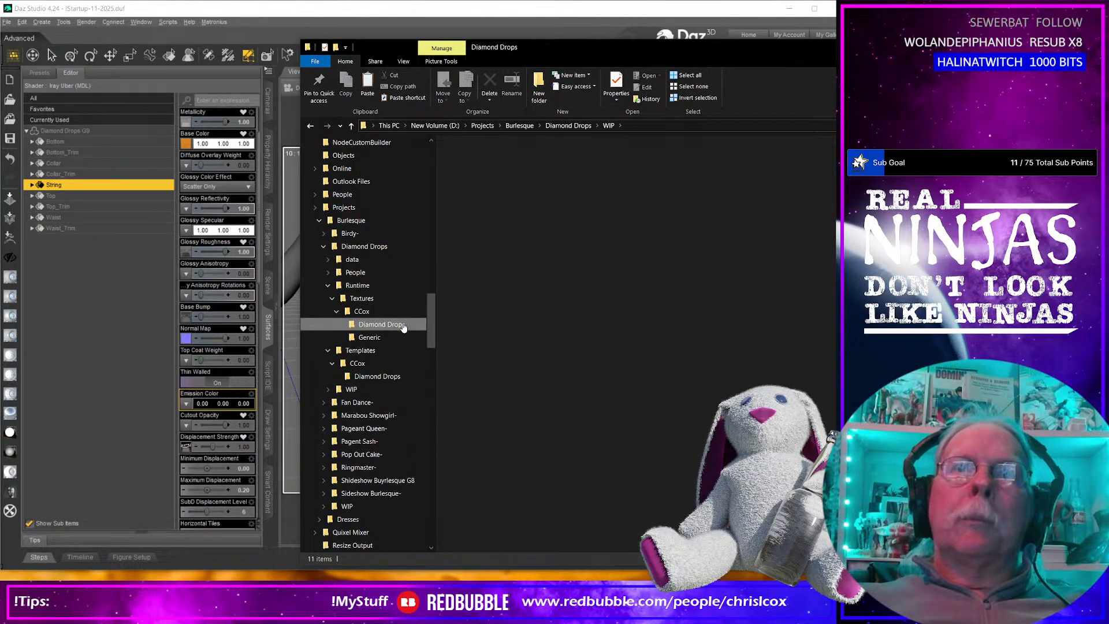
pyautogui.click(382, 324)
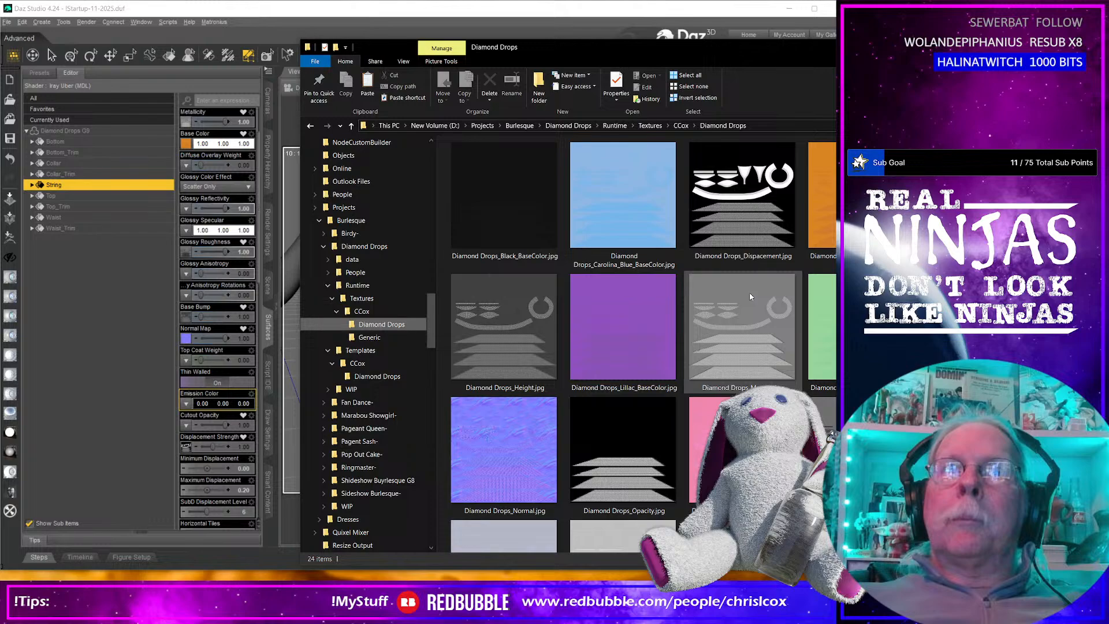
# Check the Diamond Drops_Opacity.jpg image and load it into the String surface's Cutout Opacity.
pyautogui.click(638, 442)
pyautogui.doubleClick(639, 443)
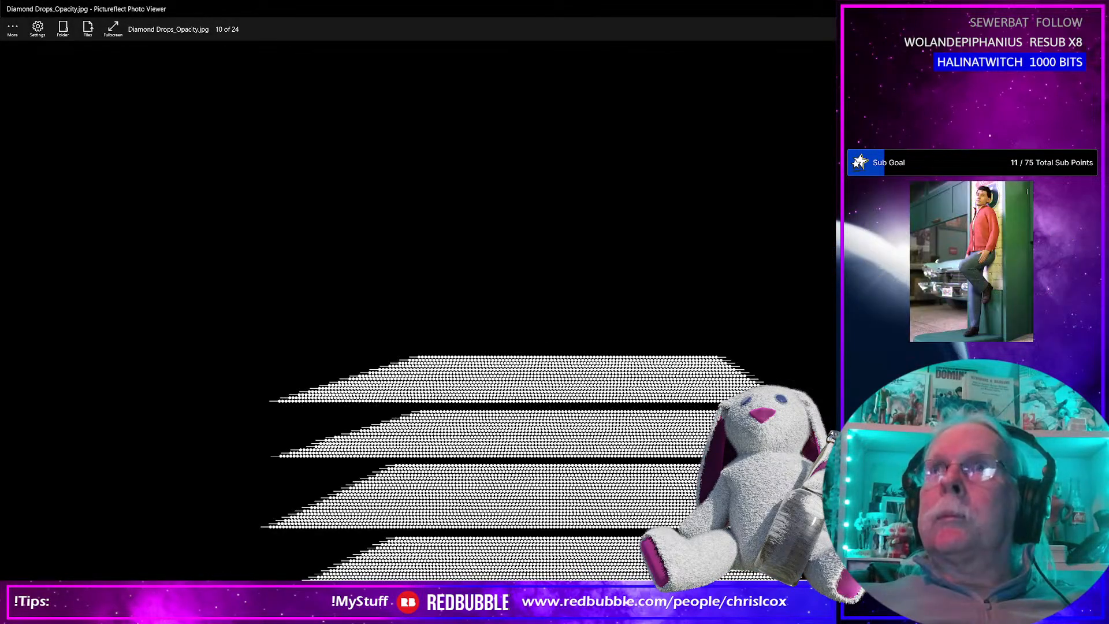
pyautogui.click(839, 8)
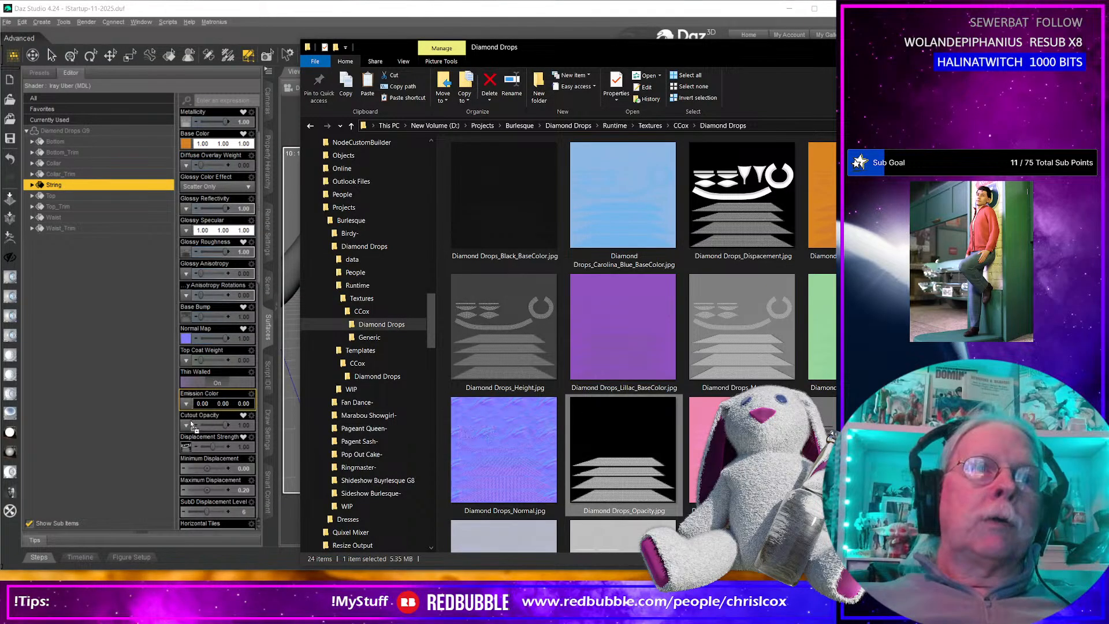
pyautogui.moveTo(187, 425); pyautogui.dragTo(186, 425)
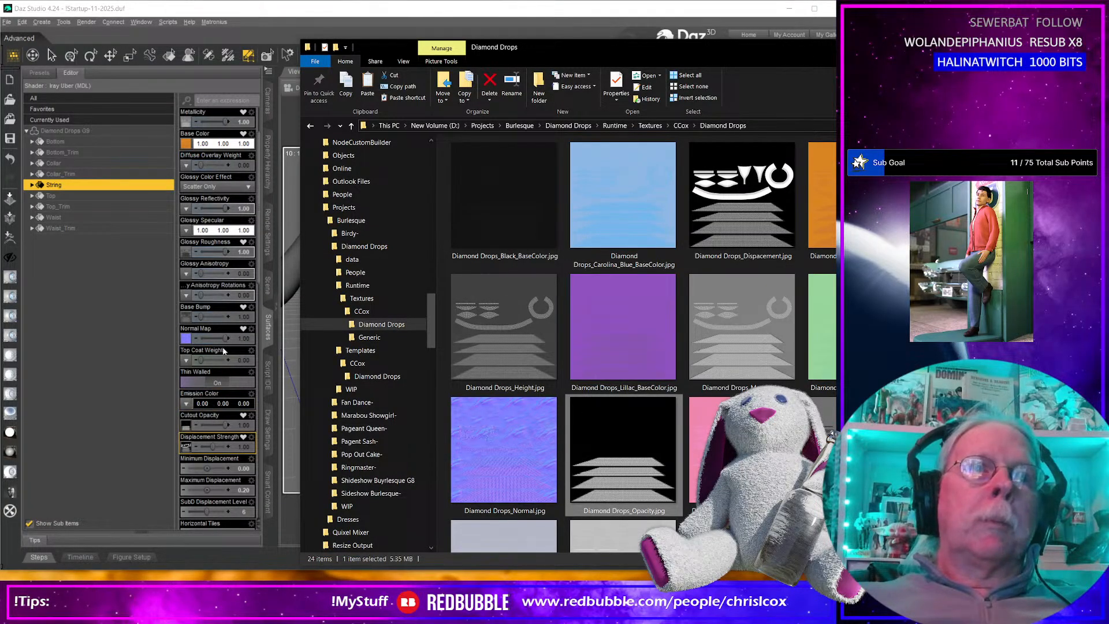
# Render the dressed figure from a slightly turned view and enlarge the render window.
pyautogui.click(287, 73)
pyautogui.moveTo(433, 336)
pyautogui.mouseDown(button='middle')
pyautogui.moveTo(413, 335)
pyautogui.moveTo(428, 340)
pyautogui.mouseUp(button='middle')
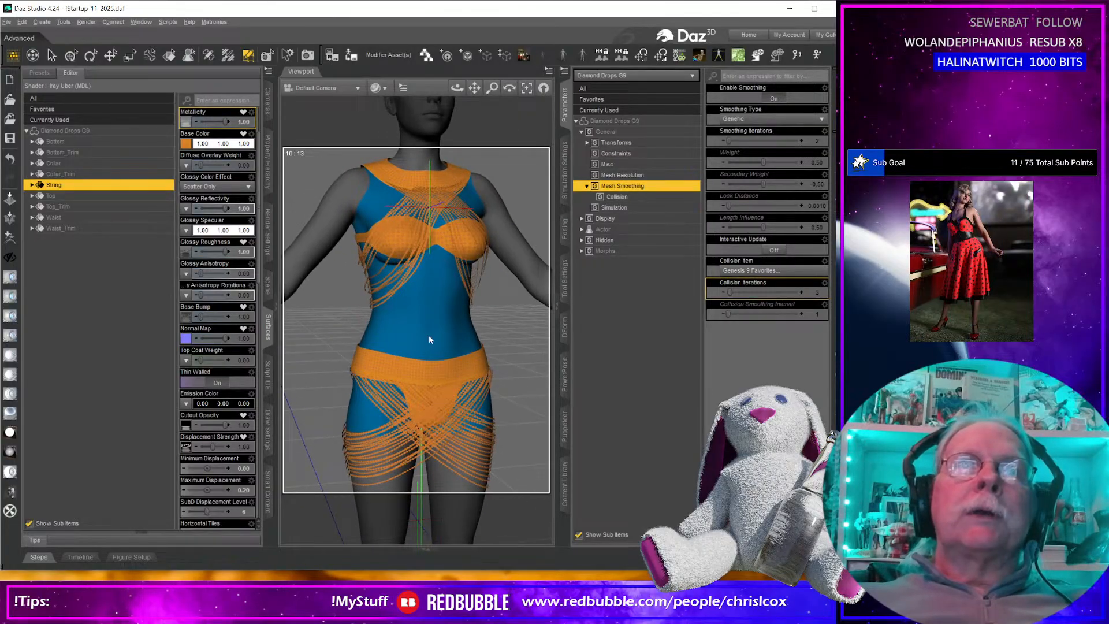
pyautogui.hotkey('ctrl', 'r')
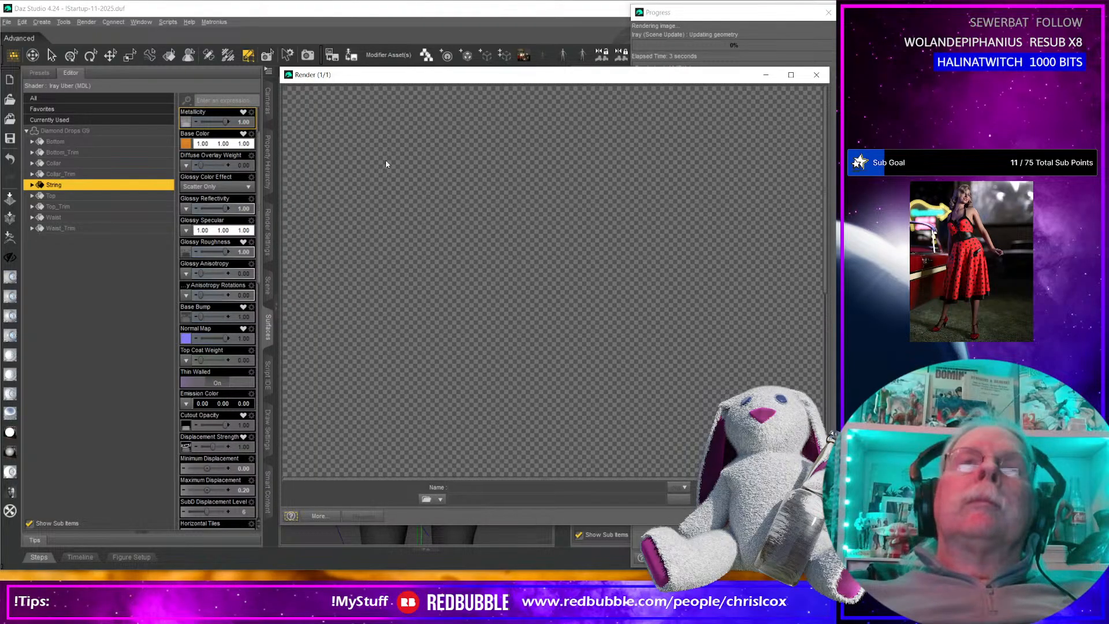
pyautogui.moveTo(362, 73); pyautogui.dragTo(127, 12)
pyautogui.moveTo(593, 468); pyautogui.dragTo(657, 578)
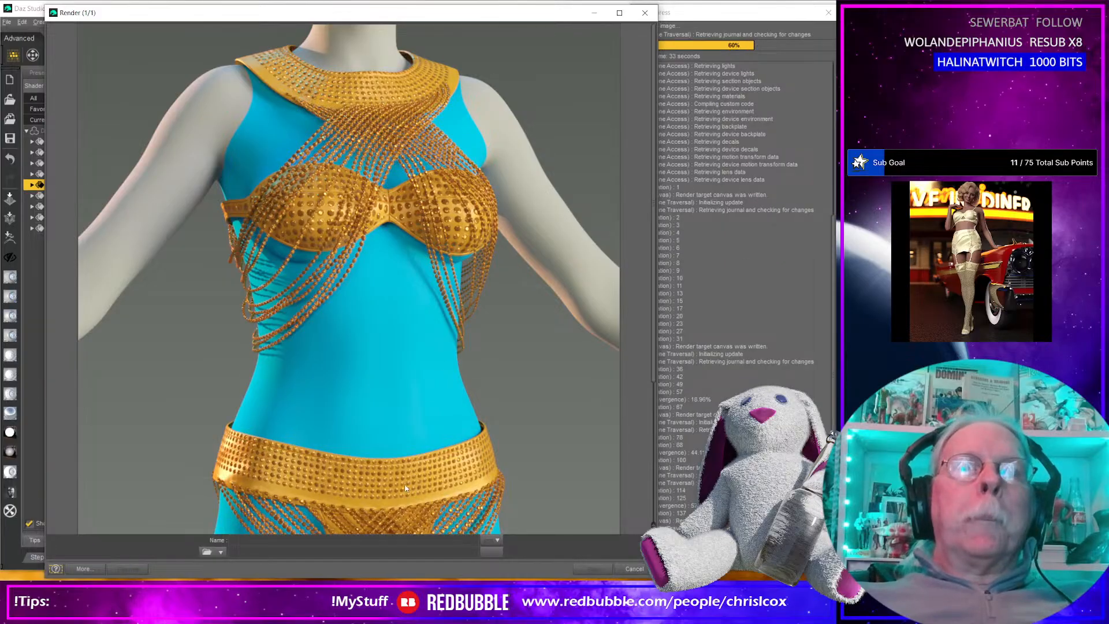
# Examine the collar, top, waistband and beaded strings in the render, then stop it and close the render window.
pyautogui.scroll(-5, 406, 488)
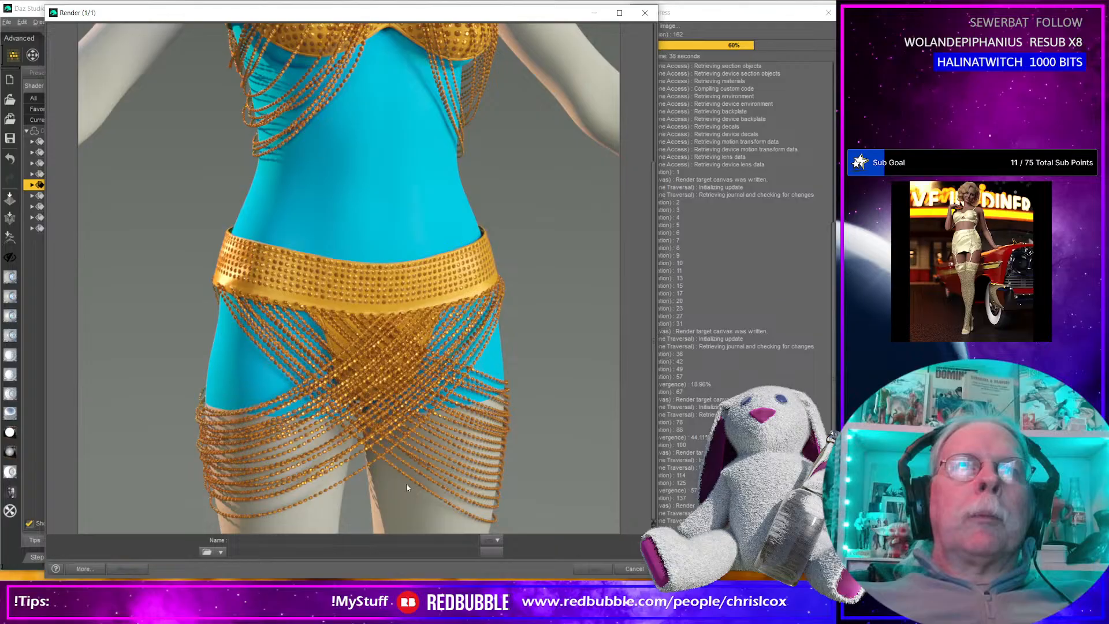
pyautogui.scroll(5, 407, 487)
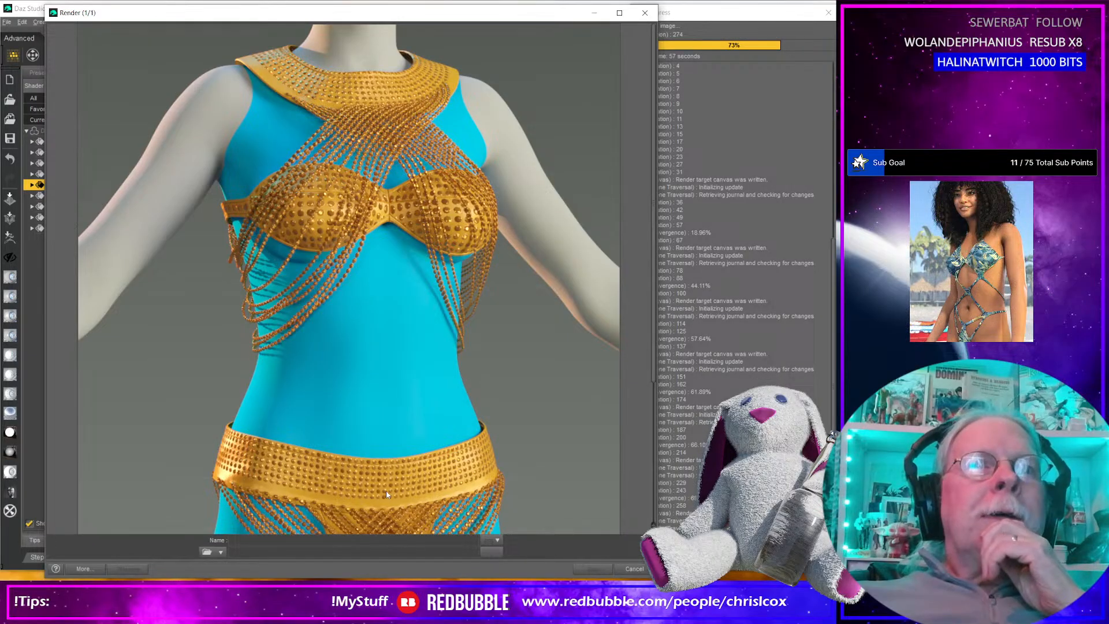
pyautogui.scroll(-3, 385, 494)
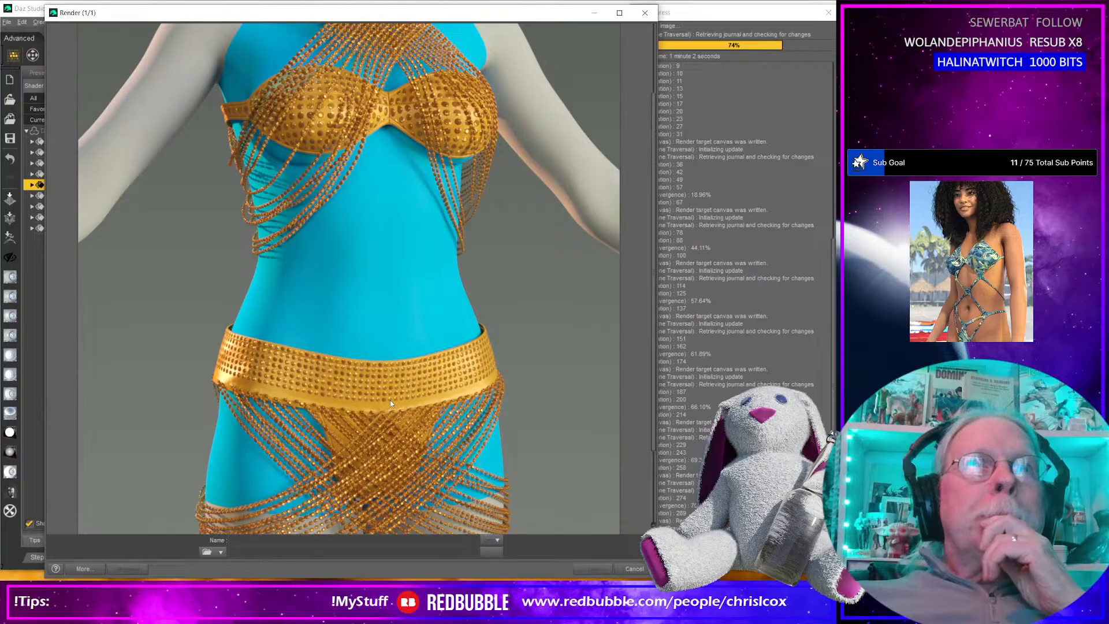
pyautogui.scroll(3, 391, 403)
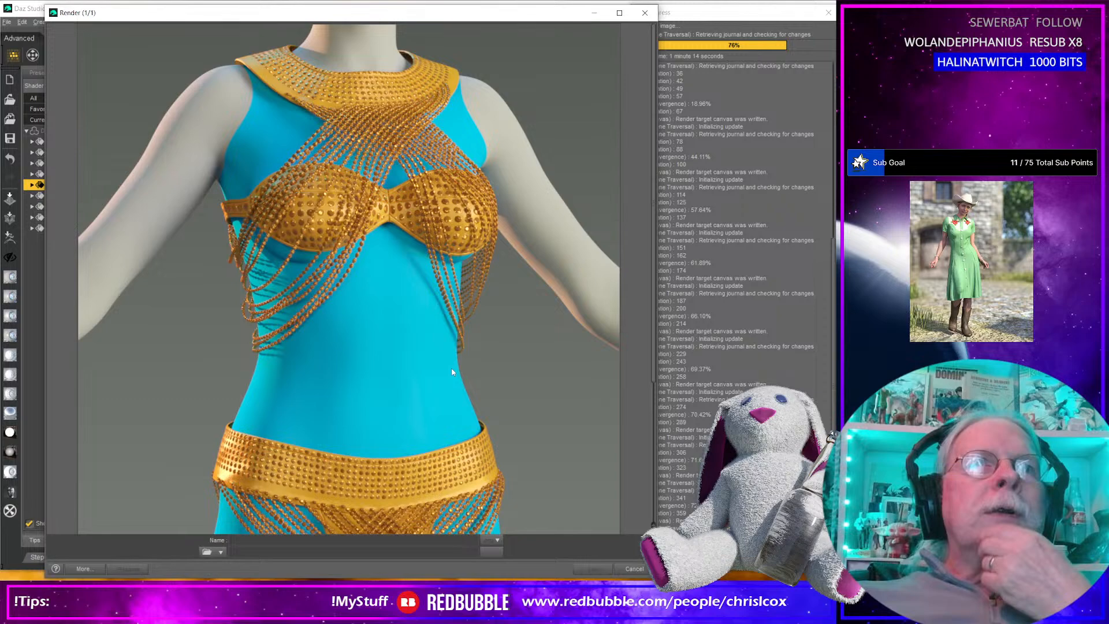
pyautogui.scroll(-2, 365, 475)
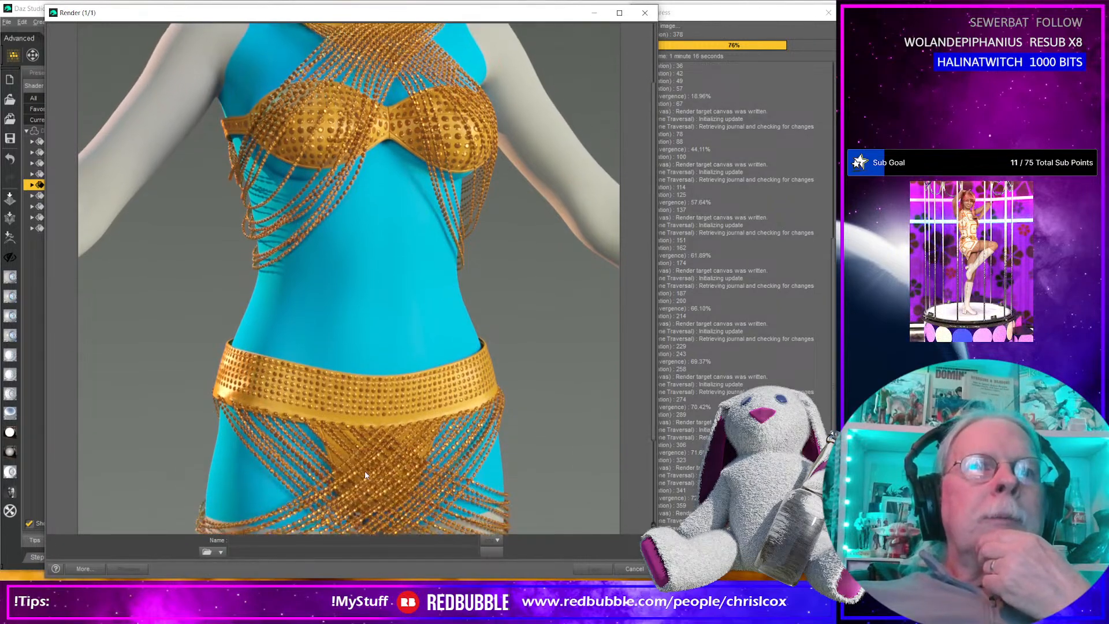
pyautogui.scroll(-3, 365, 473)
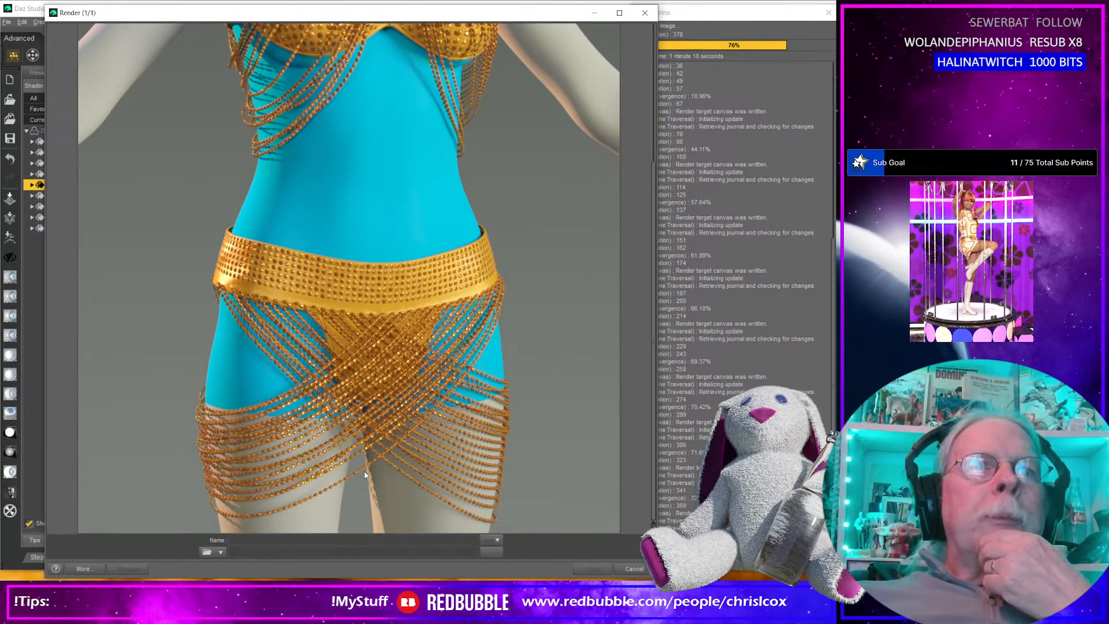
pyautogui.scroll(3, 365, 474)
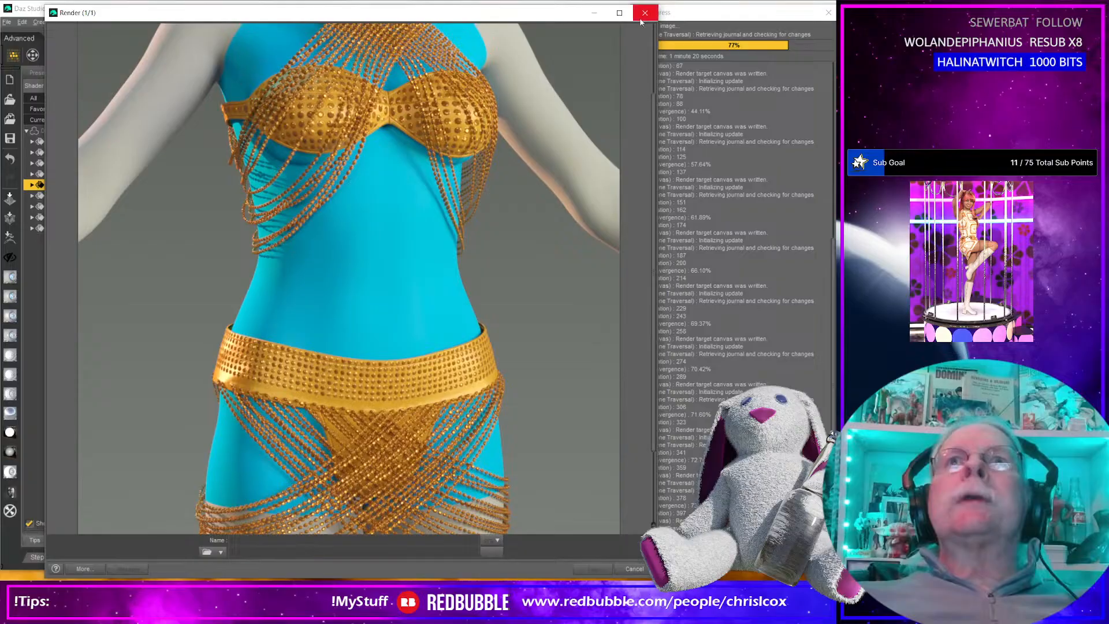
pyautogui.click(645, 13)
pyautogui.press('Return')
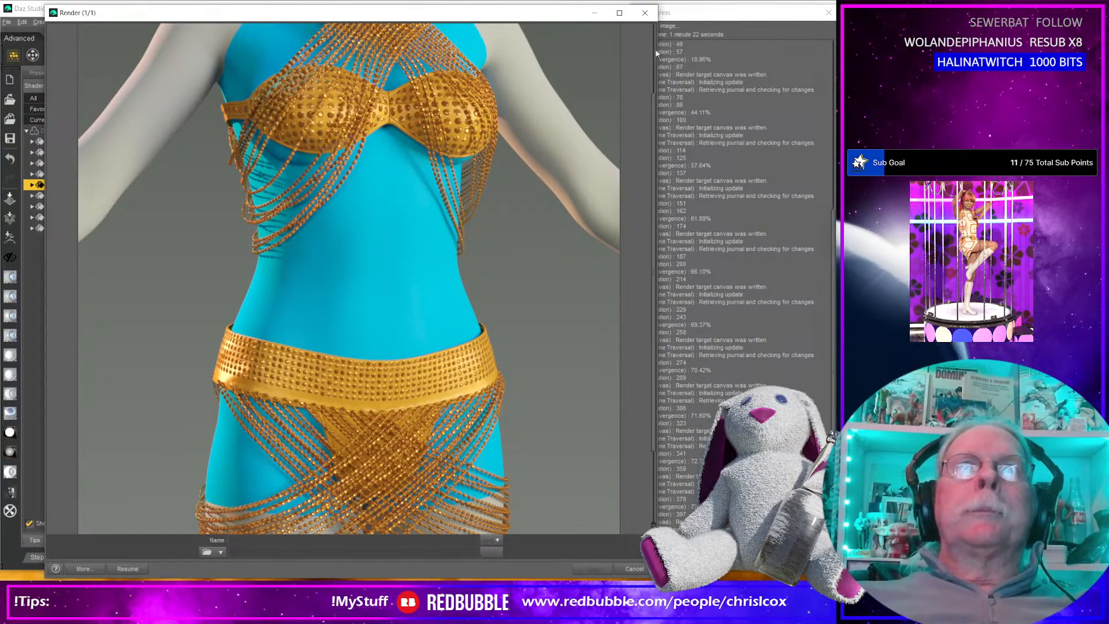
pyautogui.click(645, 13)
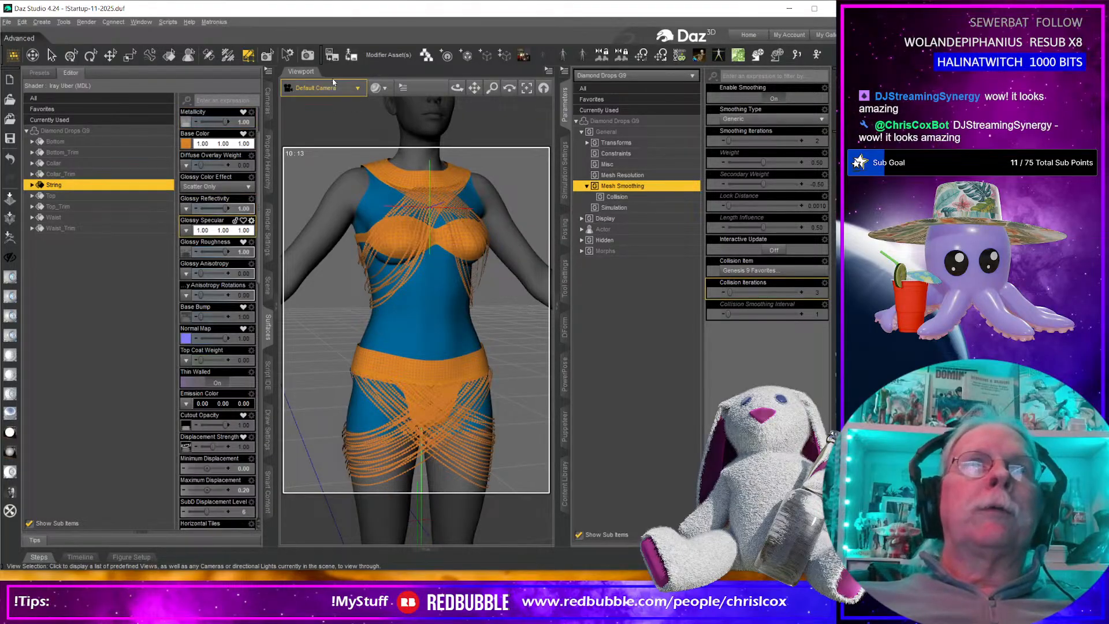
# Start saving the garment as a figure/prop asset, replacing the existing Diamond Drops G9.duf in the Diamond Drops G9 clothing folder.
pyautogui.click(350, 55)
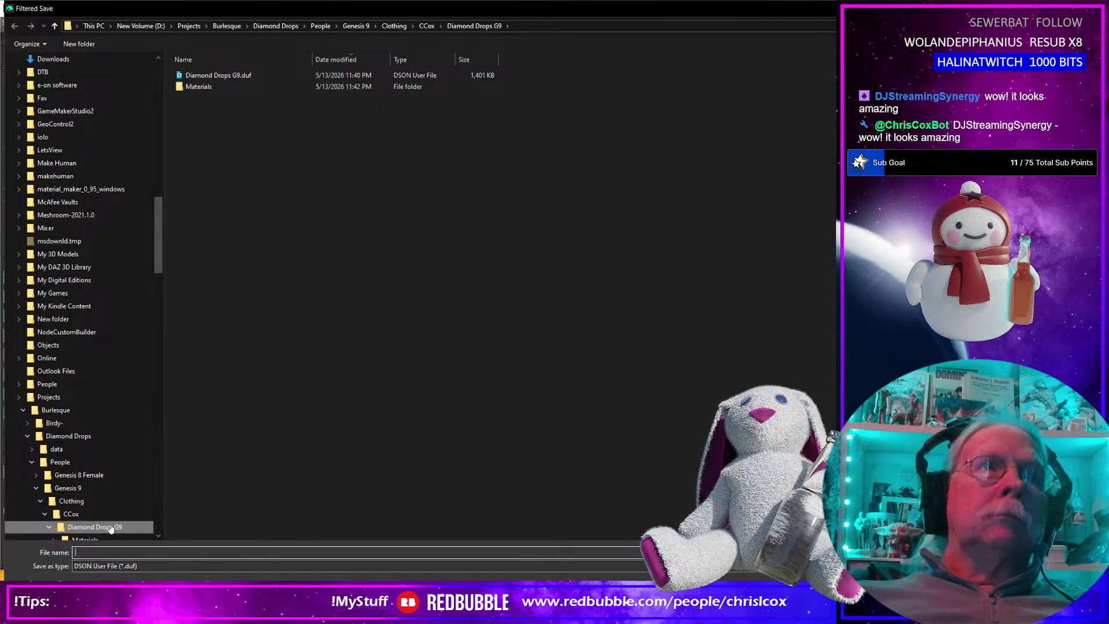
pyautogui.click(217, 75)
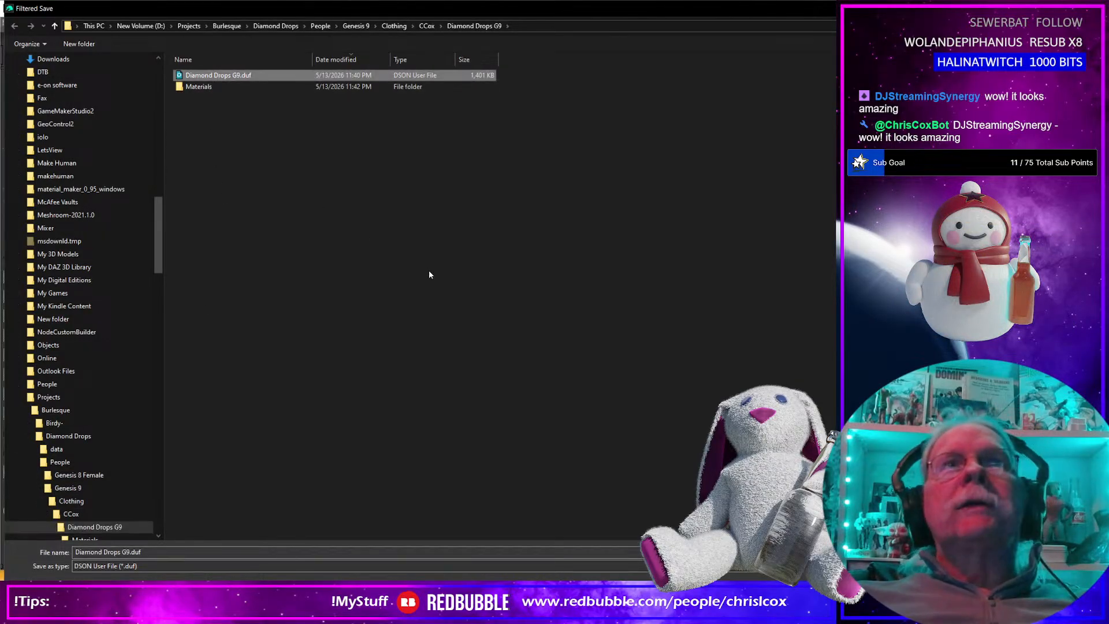
pyautogui.press('Return')
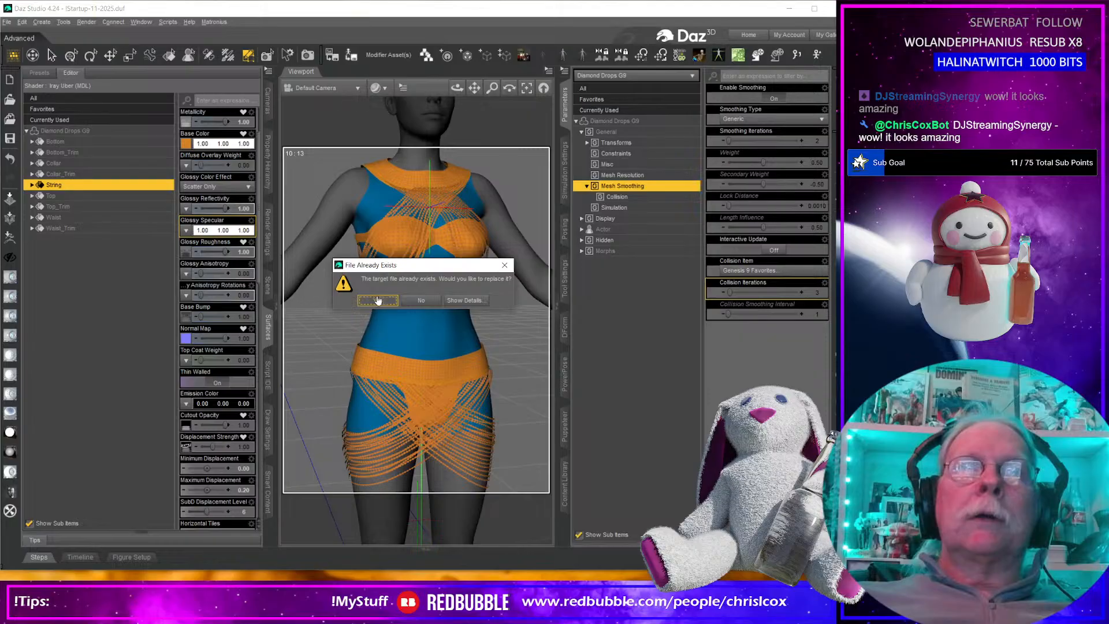
pyautogui.click(378, 300)
# Set the asset's product name to Diamond Drops and accept the figure/prop save options.
pyautogui.click(520, 134)
pyautogui.doubleClick(435, 132)
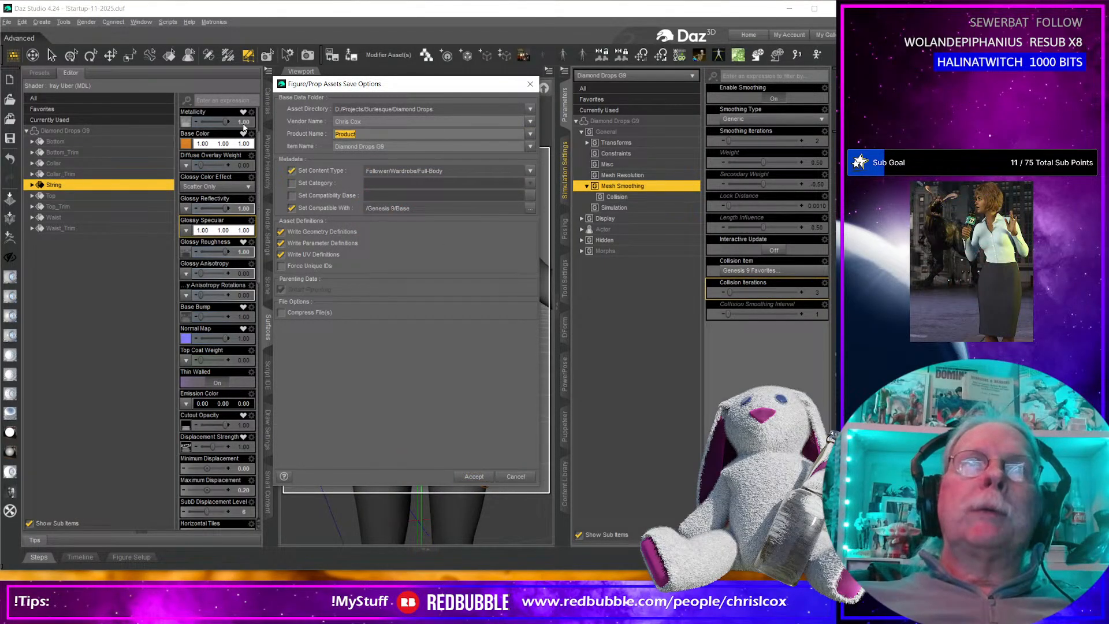
pyautogui.write('Diamo')
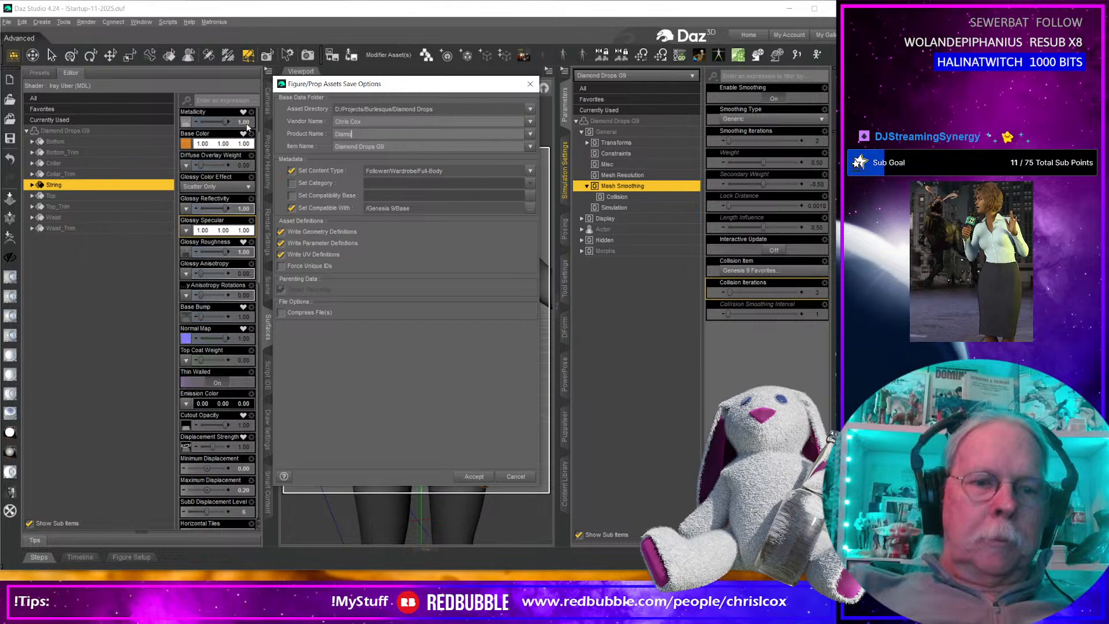
pyautogui.write('nd Drops')
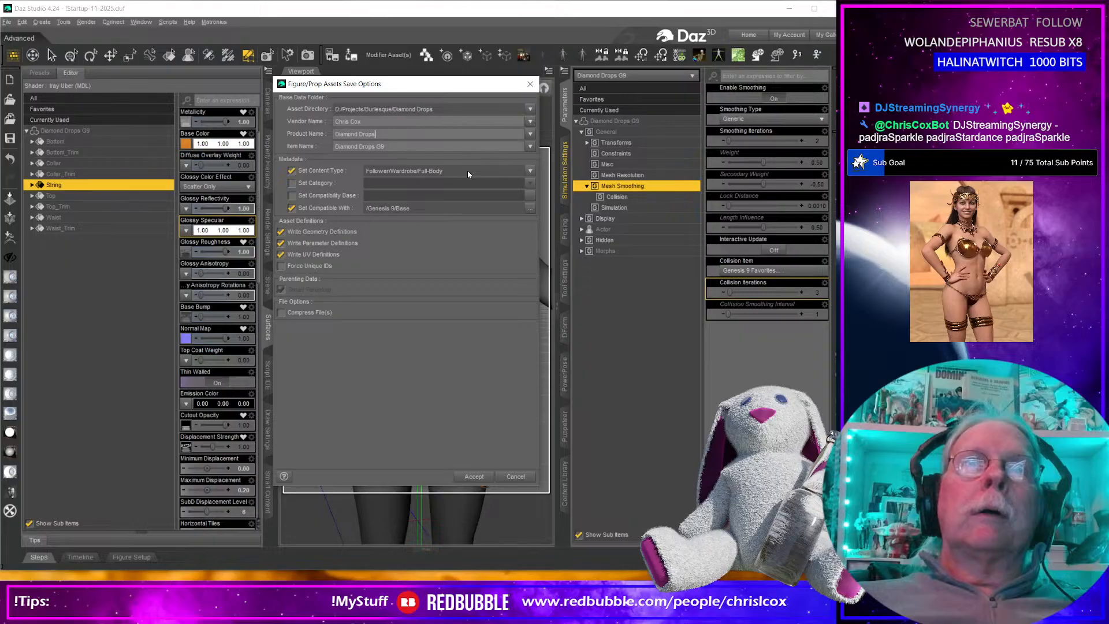
pyautogui.moveTo(455, 85); pyautogui.dragTo(688, 82)
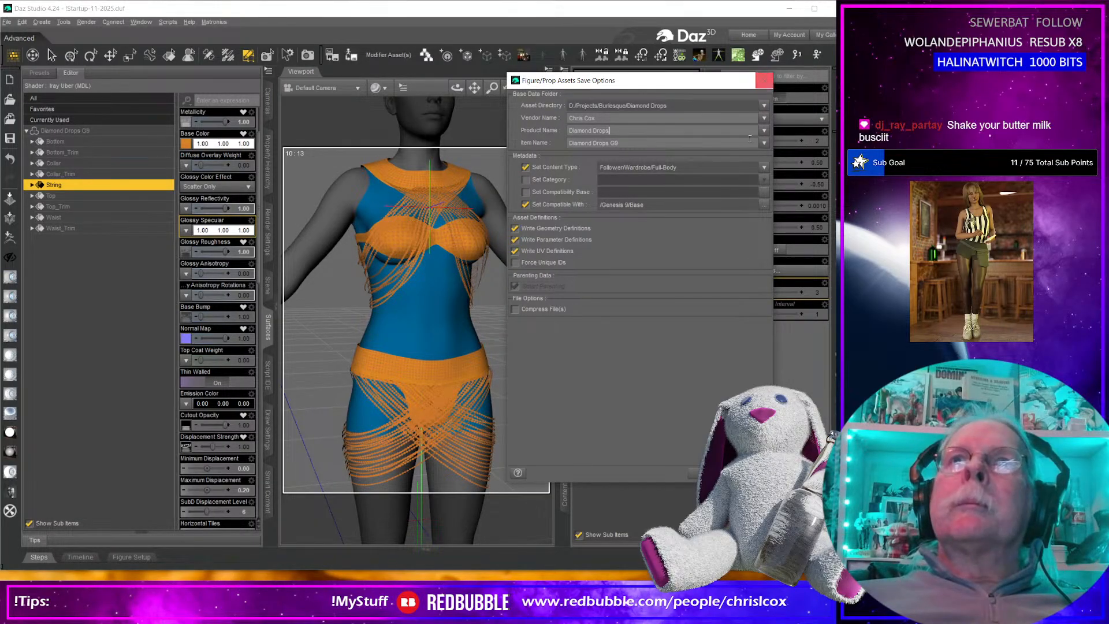
pyautogui.click(707, 473)
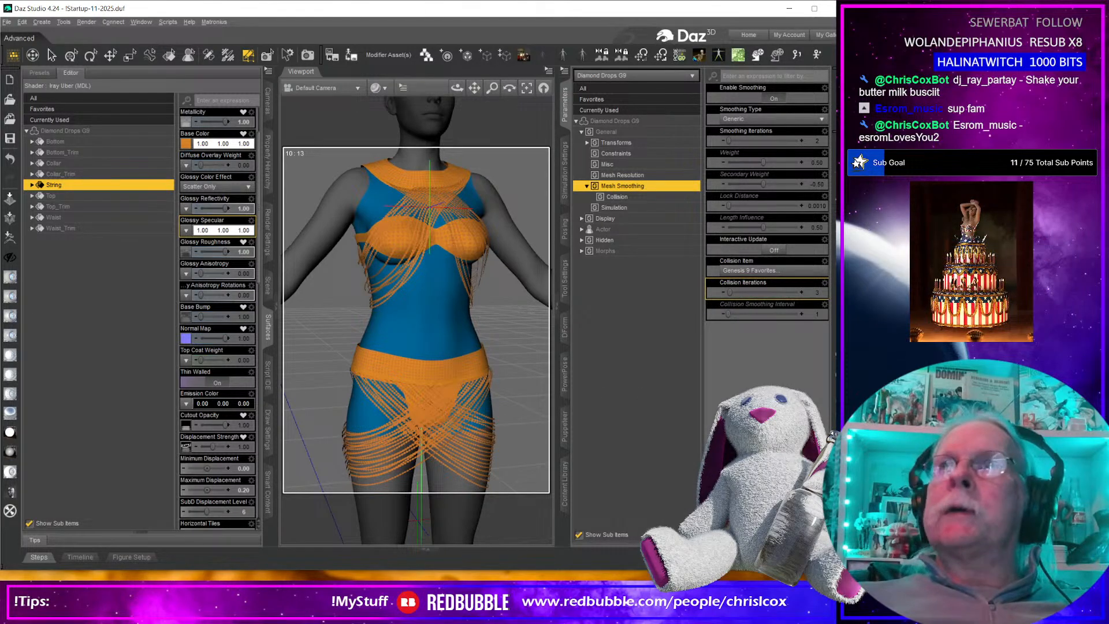
pyautogui.hotkey('alt', 'Tab')
pyautogui.hotkey('alt', 'Tab')
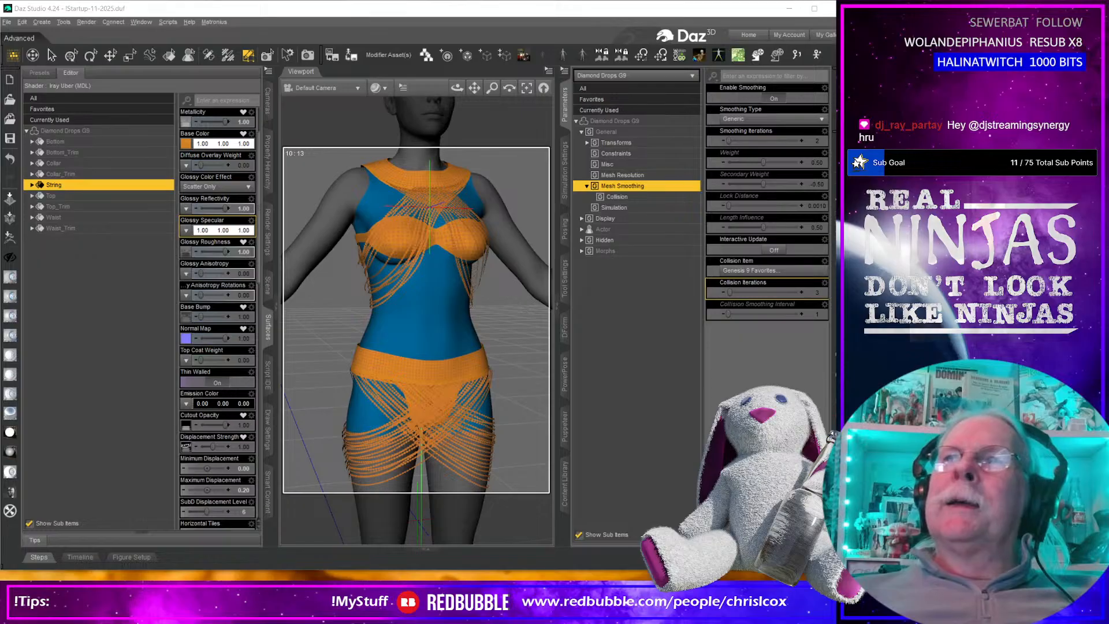
pyautogui.click(797, 9)
pyautogui.click(801, 12)
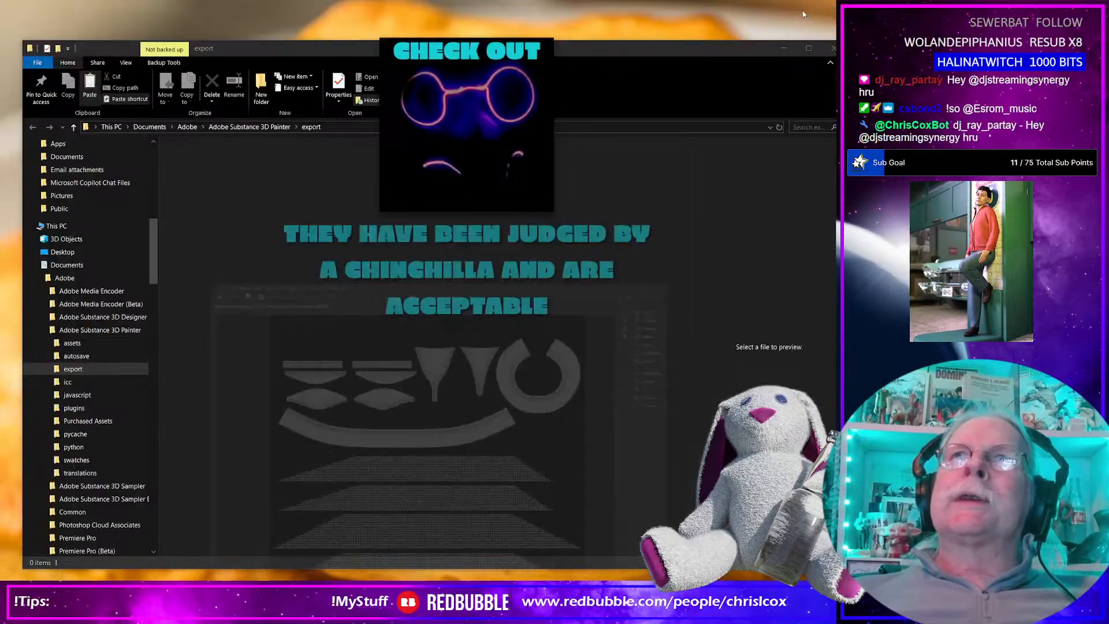
pyautogui.click(784, 45)
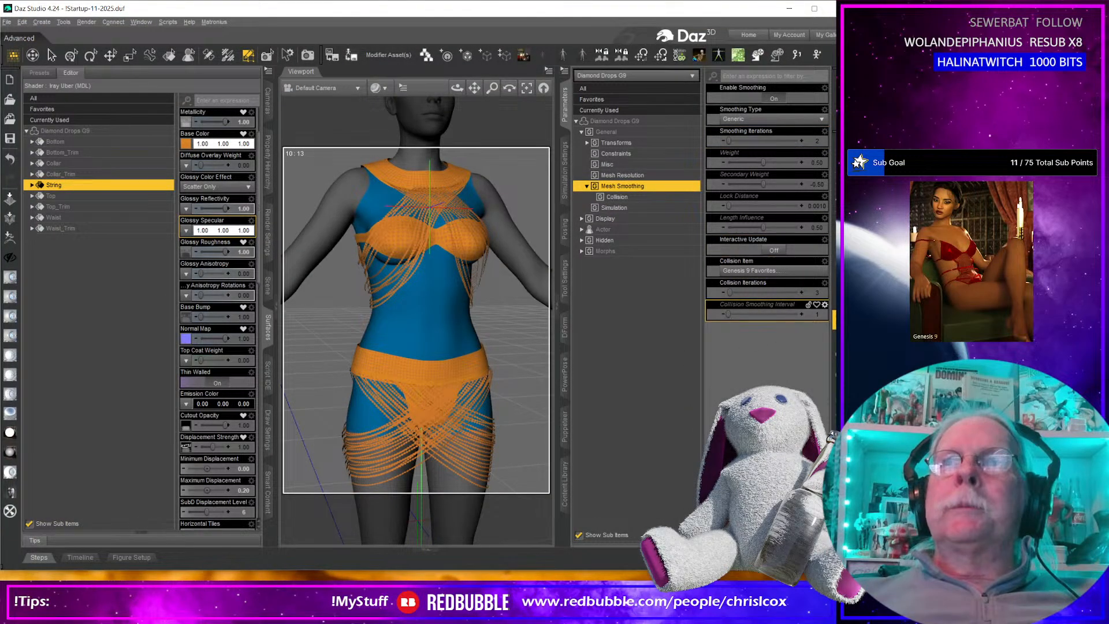
# Simulate the garment's drape on the figure and render the result in an enlarged render window.
pyautogui.click(834, 319)
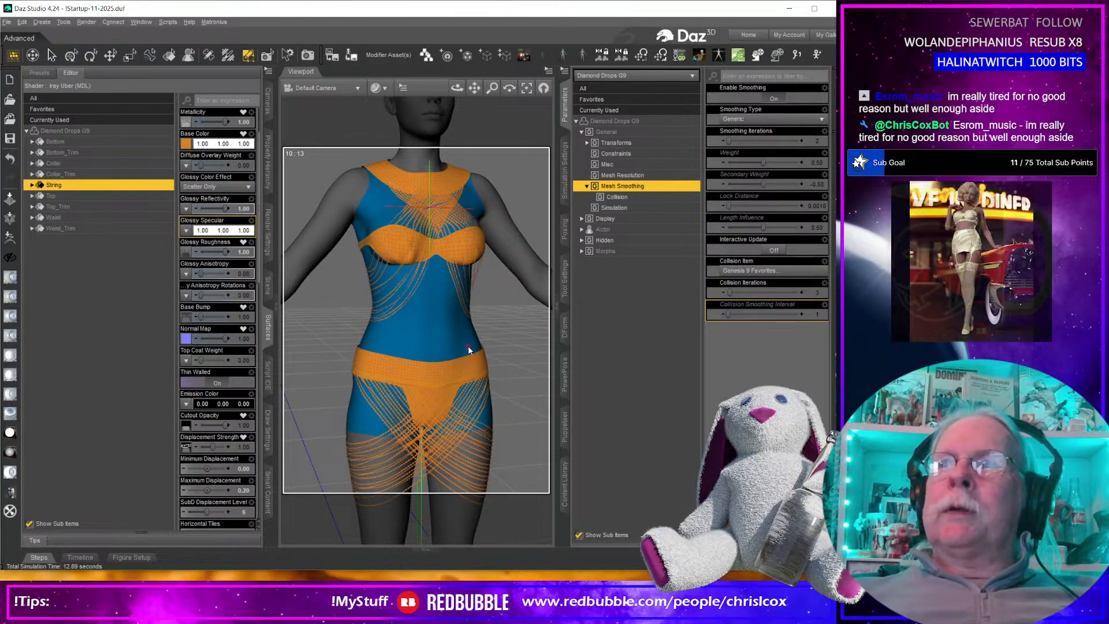
pyautogui.scroll(-1, 468, 350)
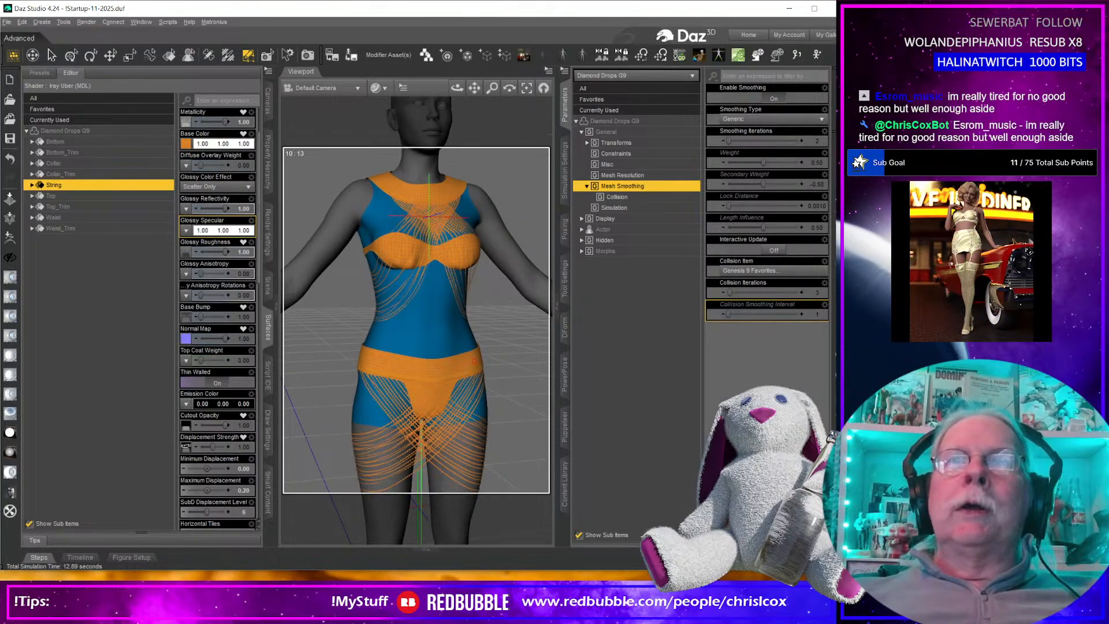
pyautogui.scroll(-2, 474, 365)
pyautogui.moveTo(475, 364); pyautogui.dragTo(464, 363, button='middle')
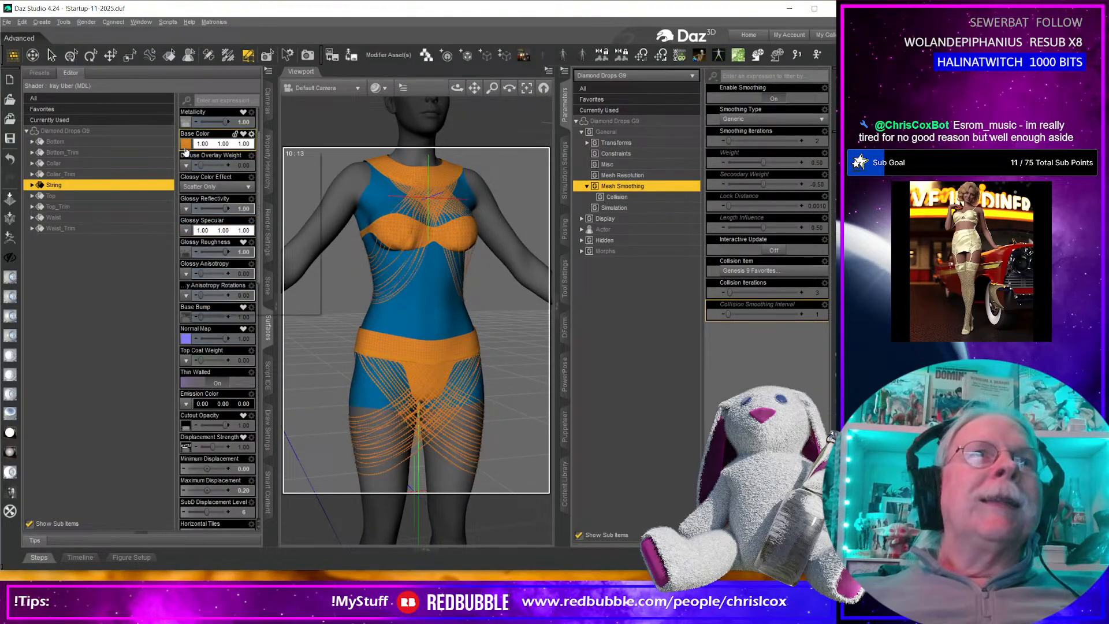
pyautogui.hotkey('ctrl', 'r')
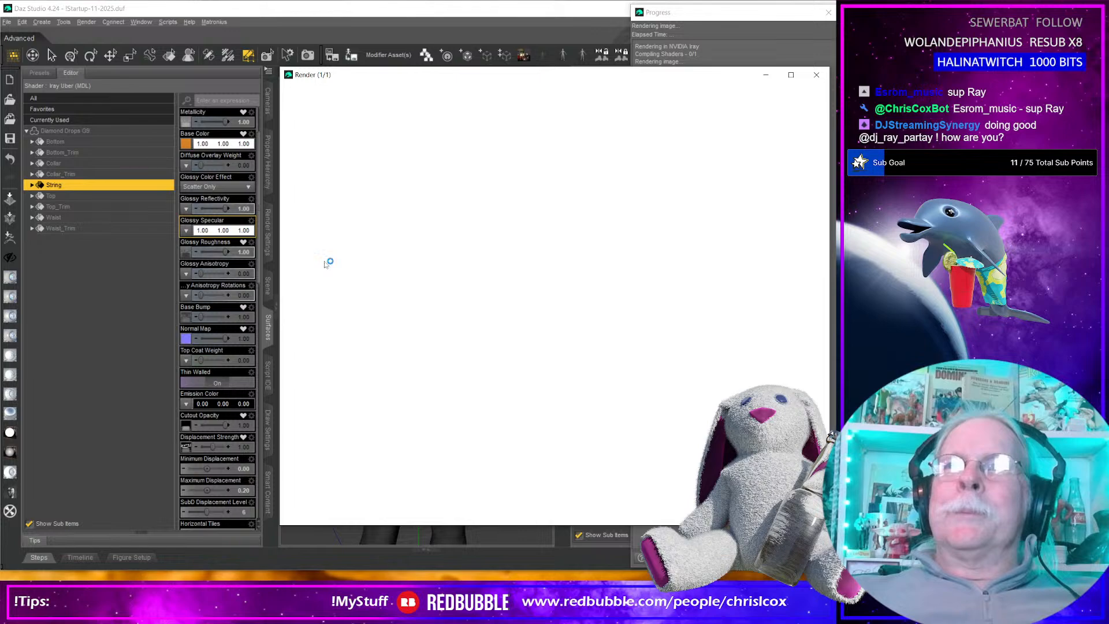
pyautogui.moveTo(410, 72); pyautogui.dragTo(227, 9)
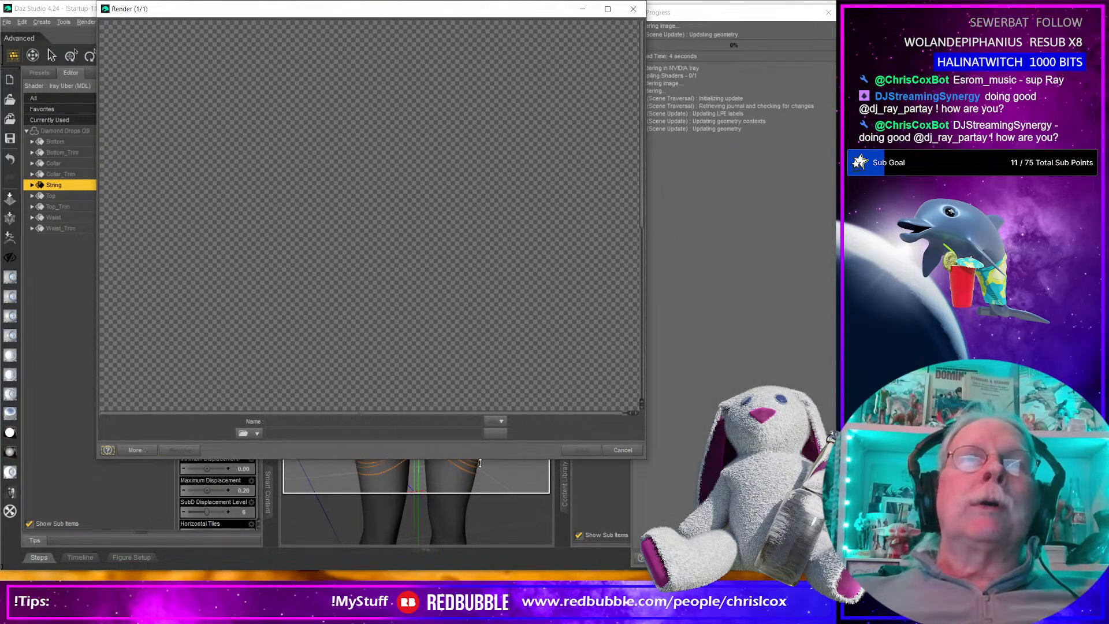
pyautogui.moveTo(495, 459); pyautogui.dragTo(497, 577)
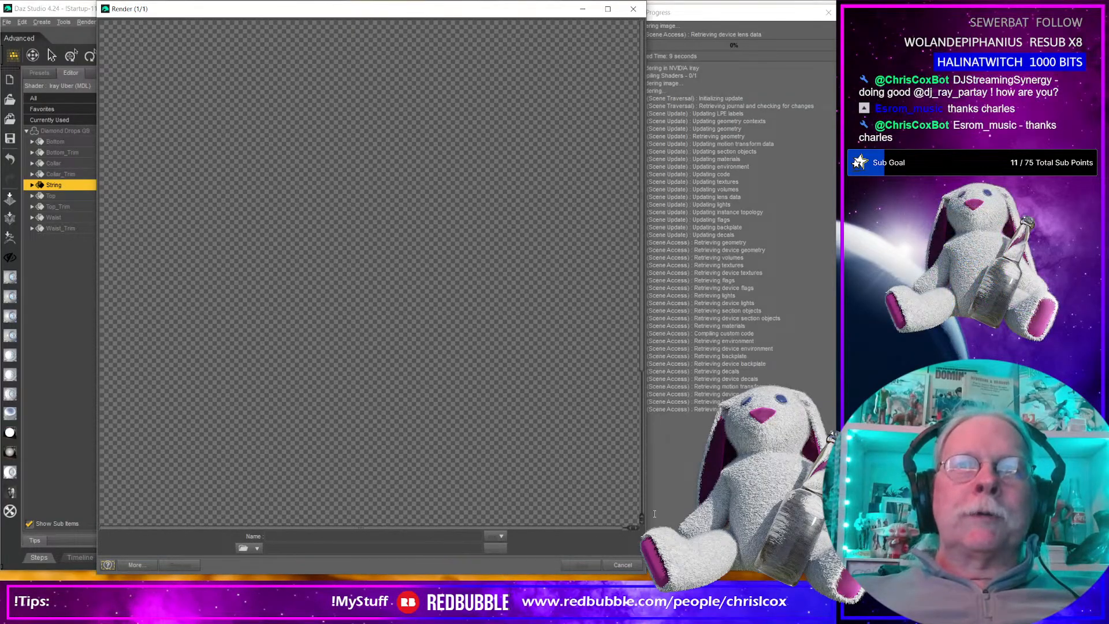
pyautogui.moveTo(647, 524); pyautogui.dragTo(782, 523)
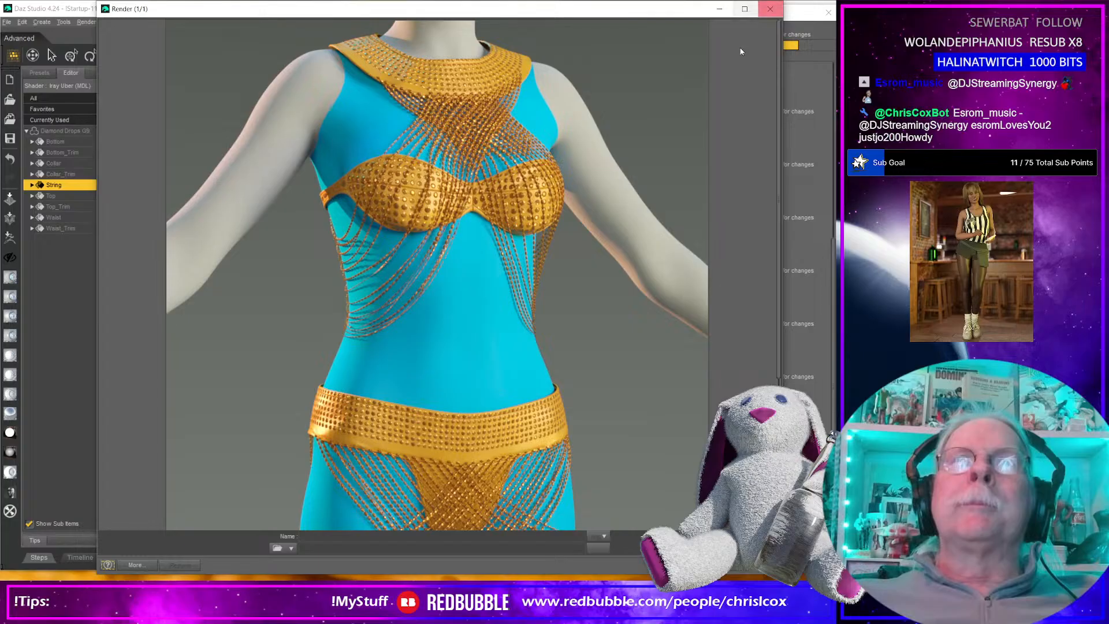
# Examine the draped strings, waistband, top and collar in the finished render.
pyautogui.click(719, 8)
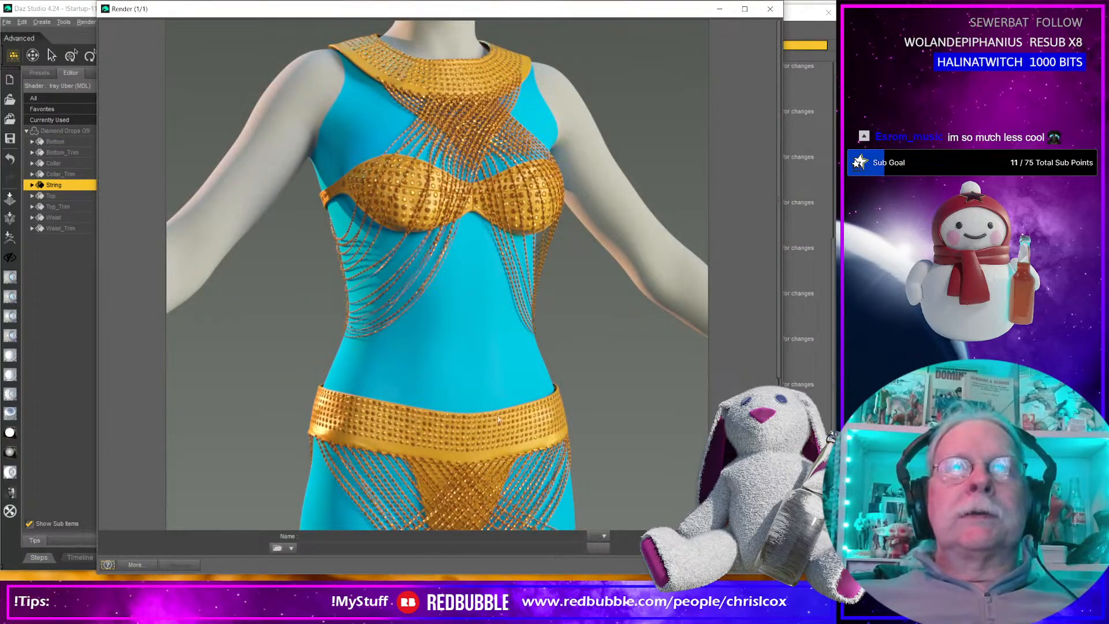
pyautogui.scroll(-5, 504, 427)
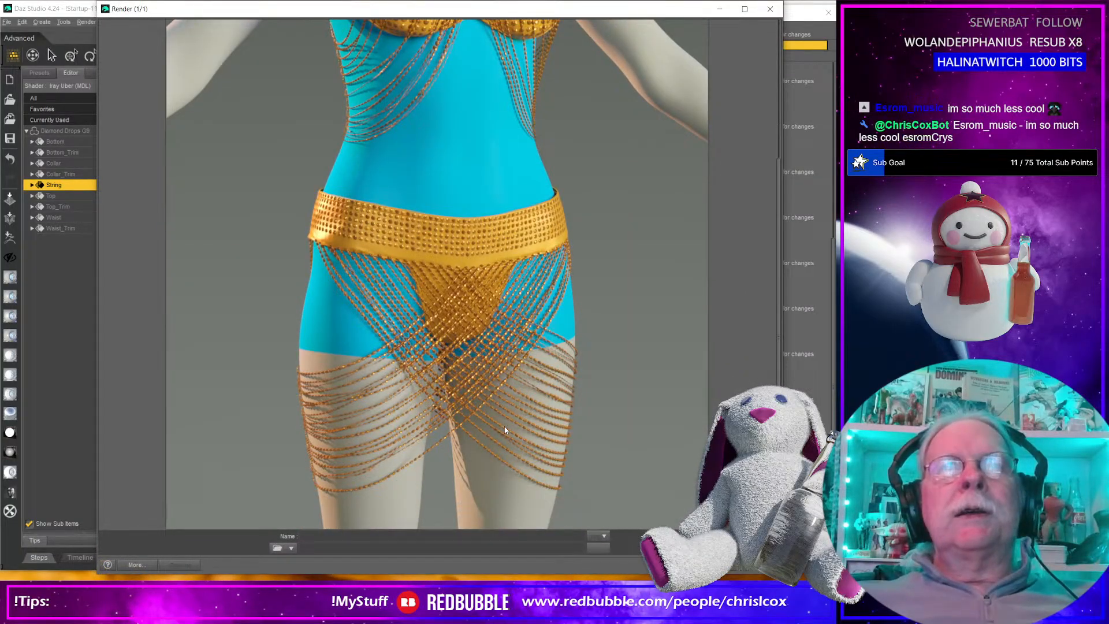
pyautogui.scroll(5, 504, 429)
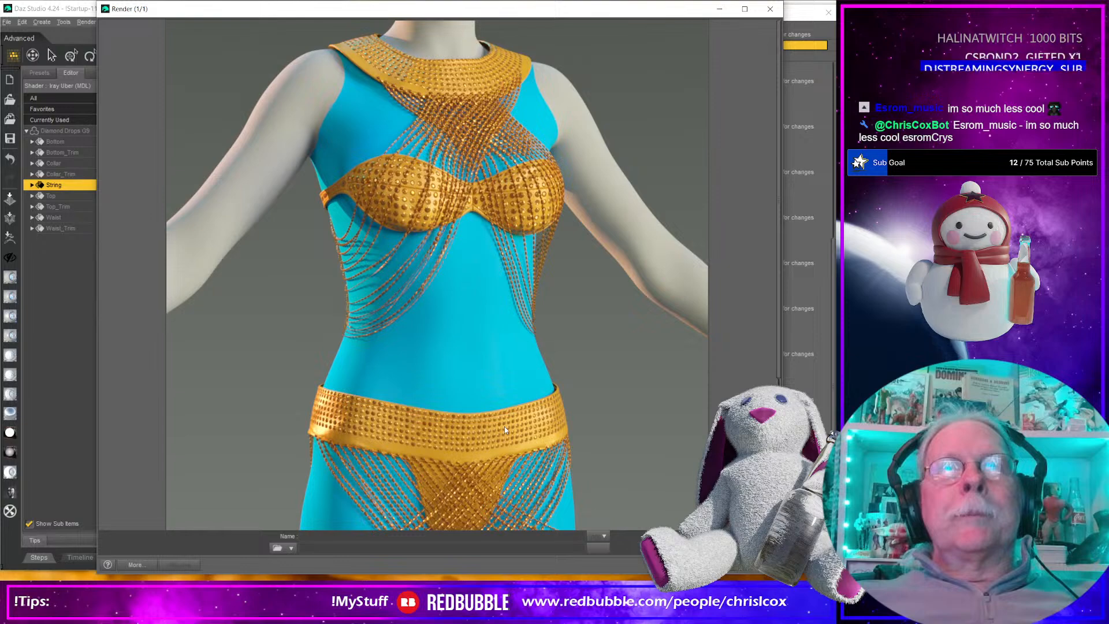